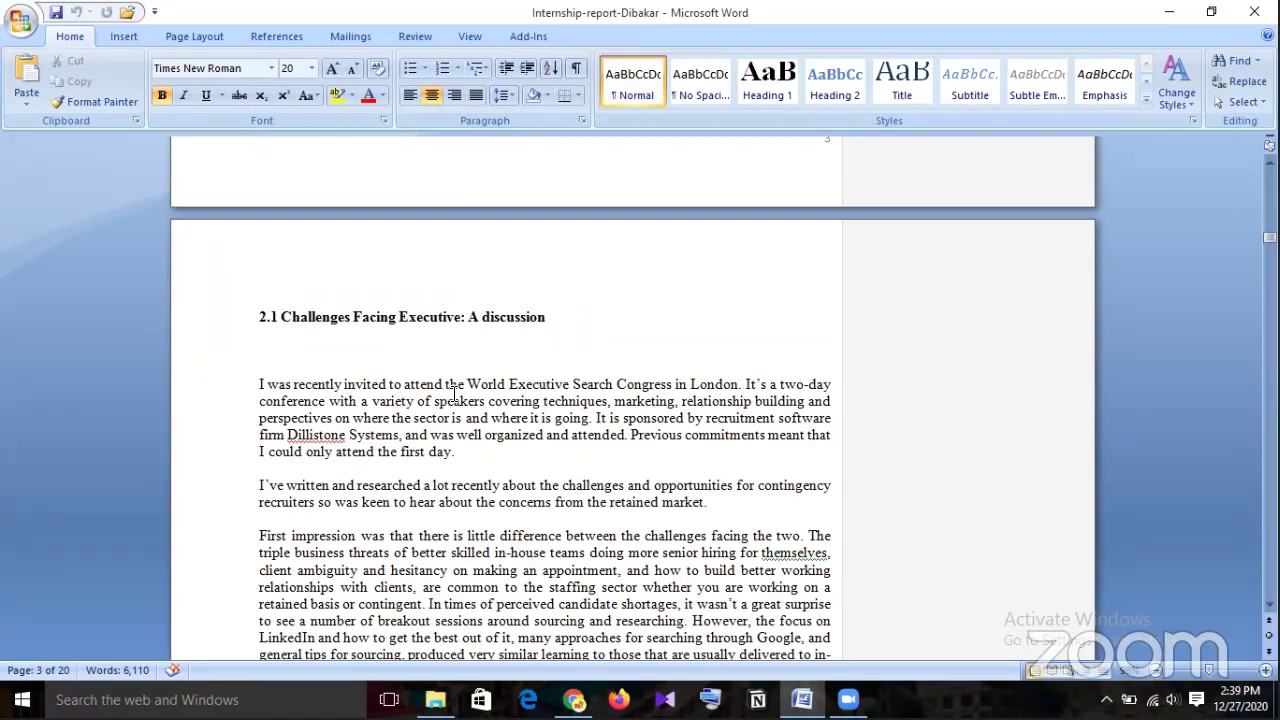
# Examine the internship report from section 2.1 through the banking-industry problems to Chapter 6, and return to its introduction
pyautogui.scroll(-4, 455, 392)
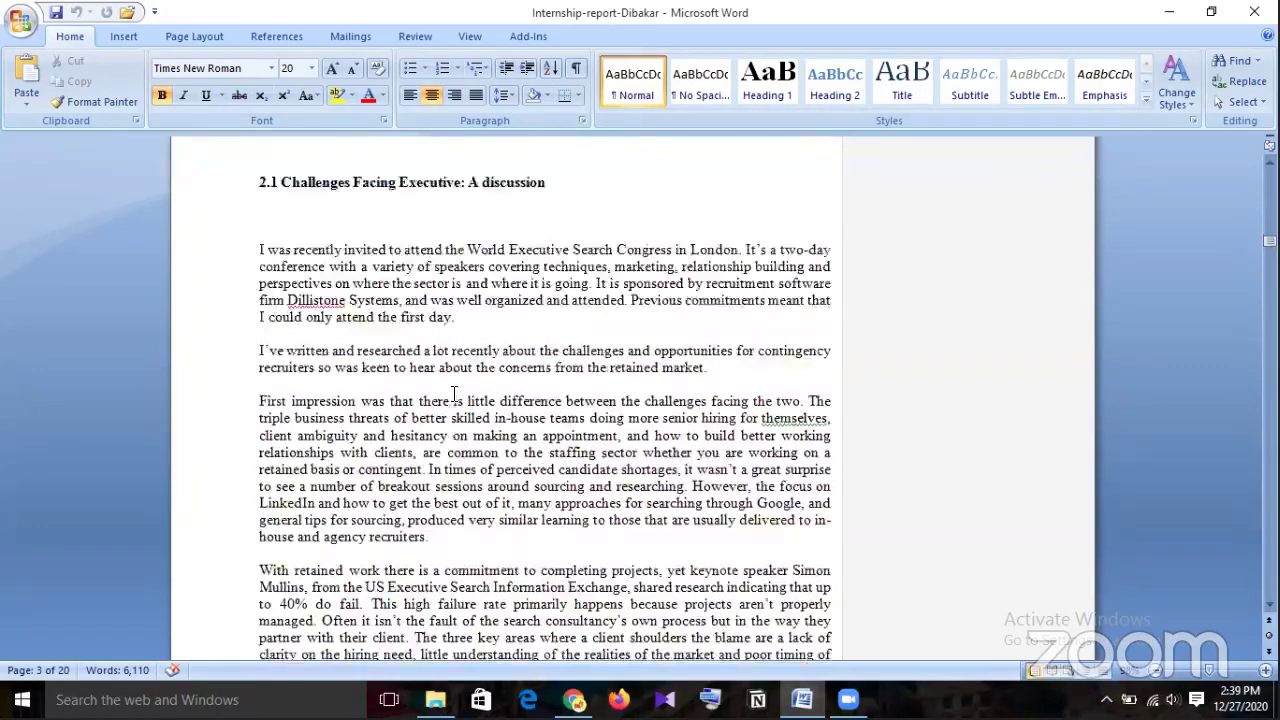
pyautogui.scroll(-14, 454, 393)
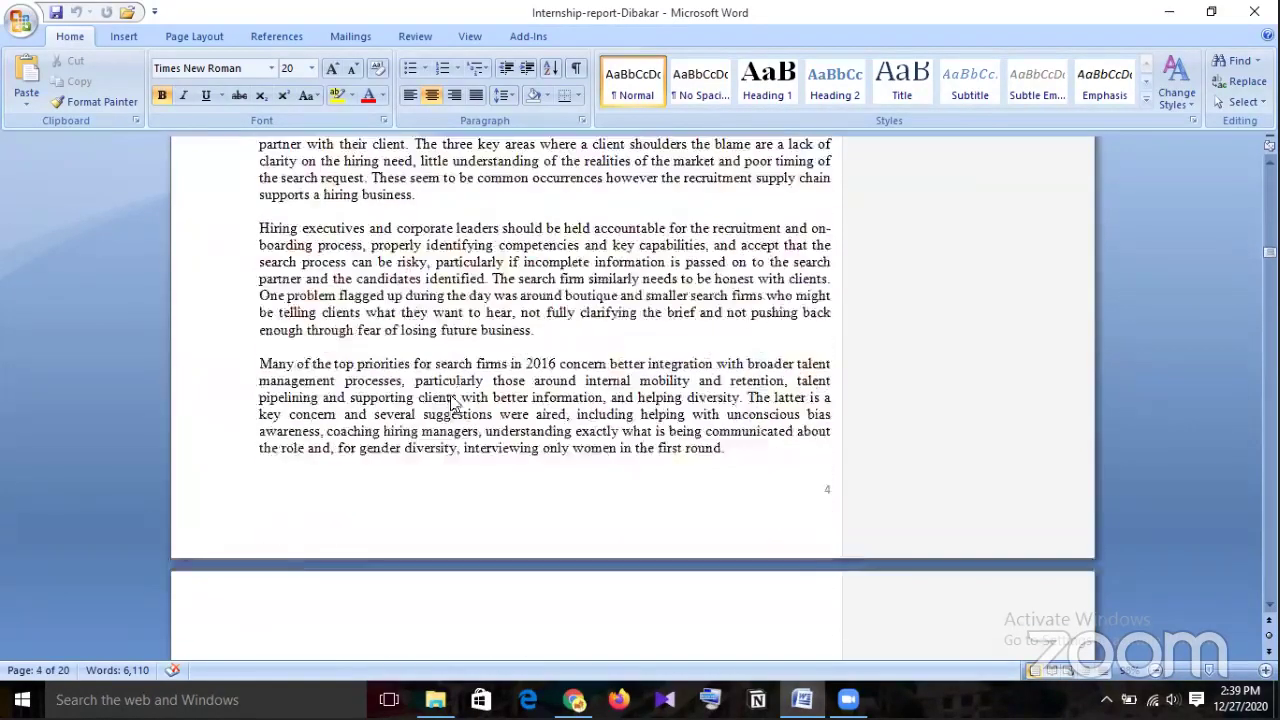
pyautogui.scroll(-15, 454, 393)
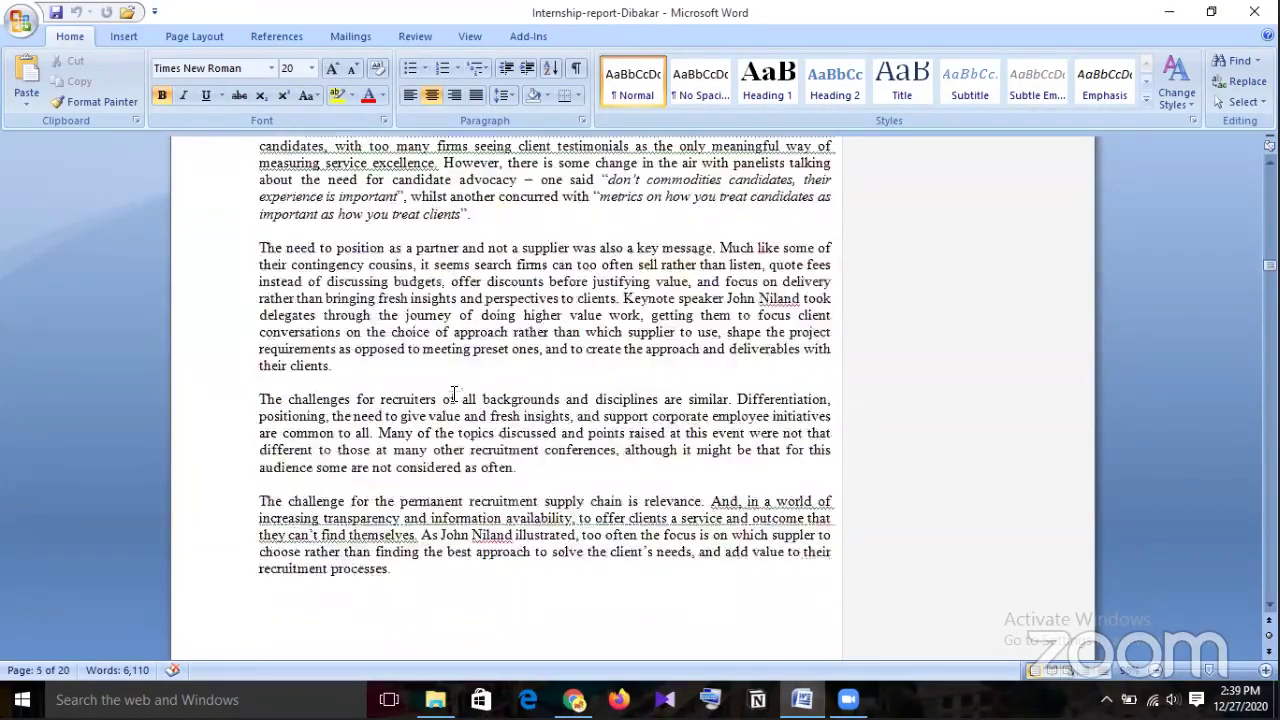
pyautogui.scroll(-8, 458, 394)
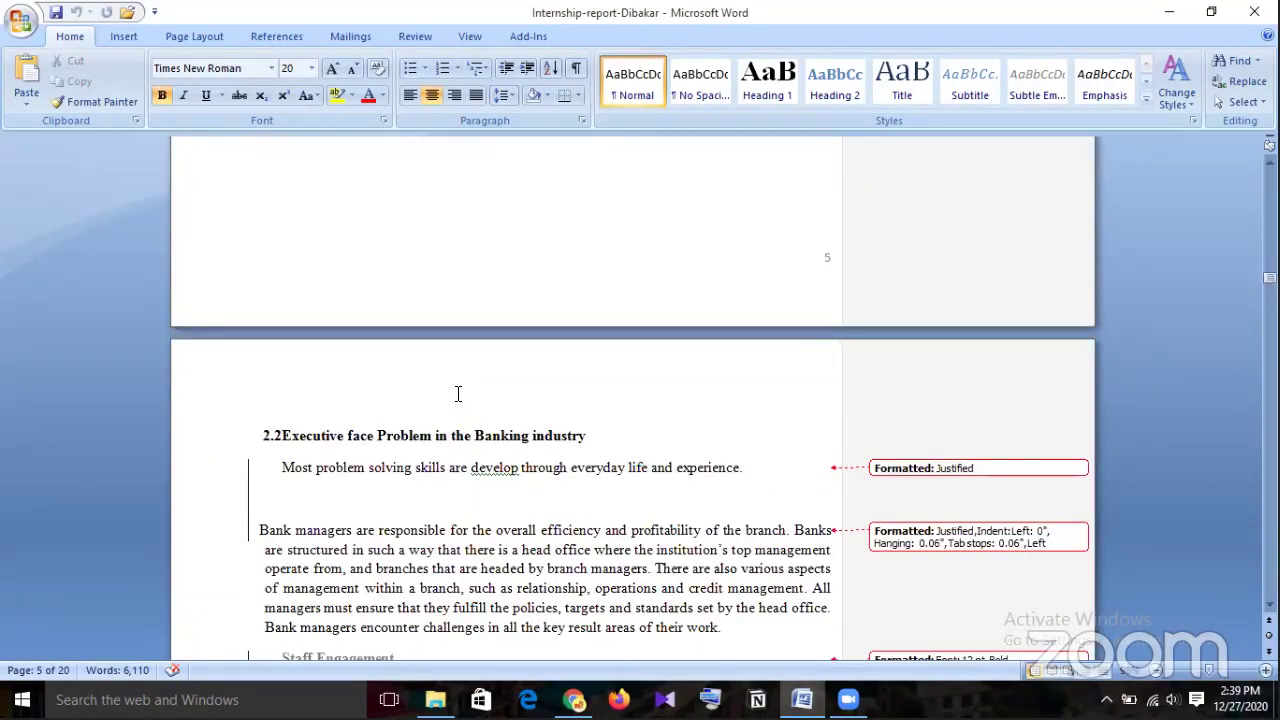
pyautogui.scroll(-2, 458, 394)
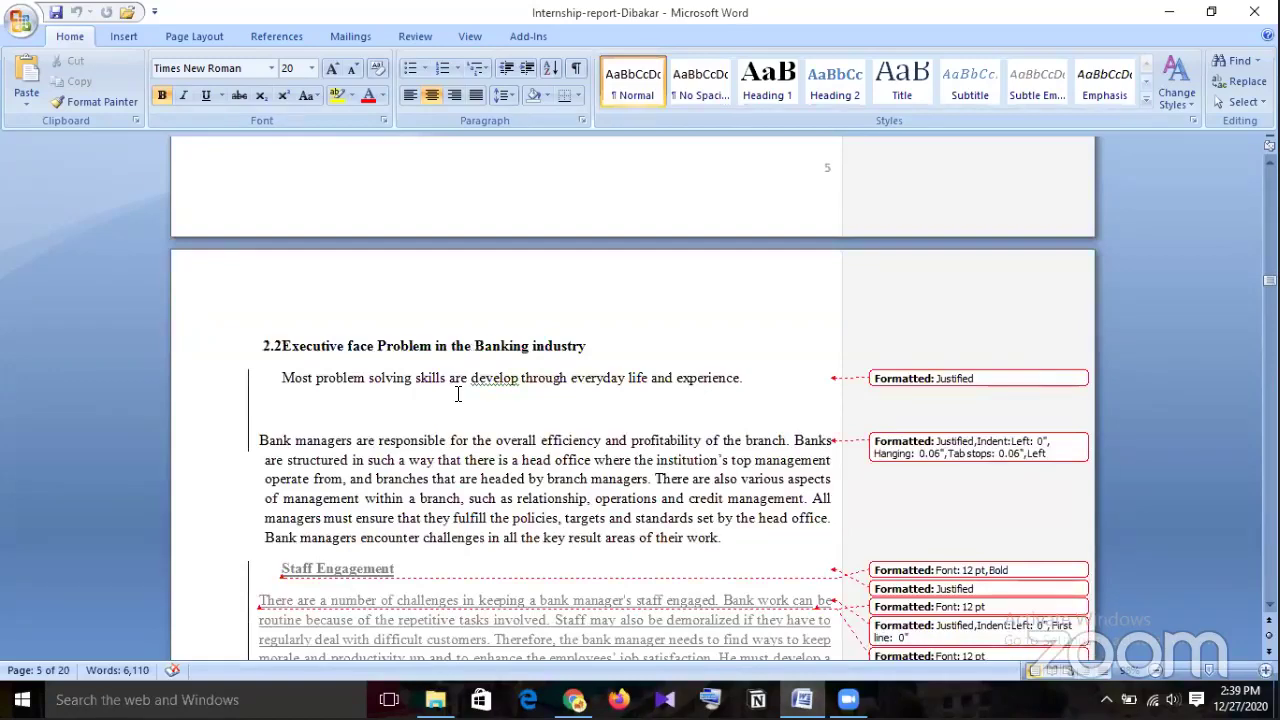
pyautogui.scroll(-2, 458, 394)
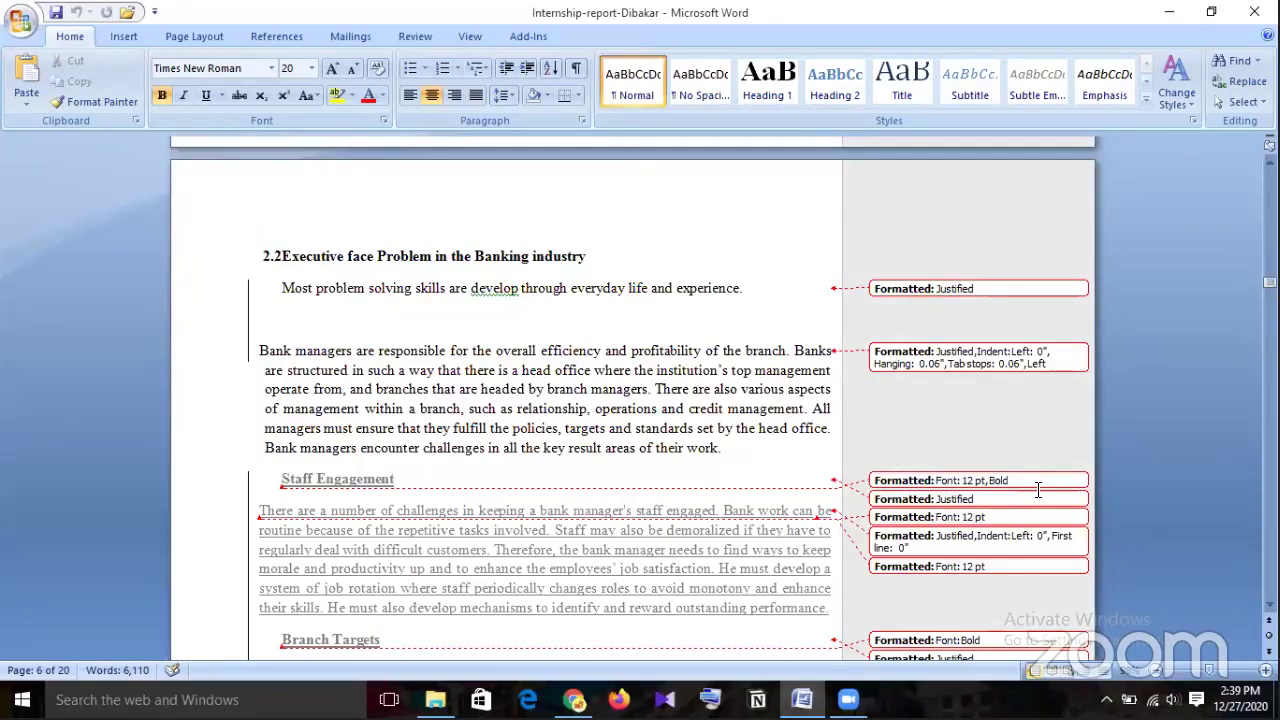
pyautogui.scroll(-7, 716, 484)
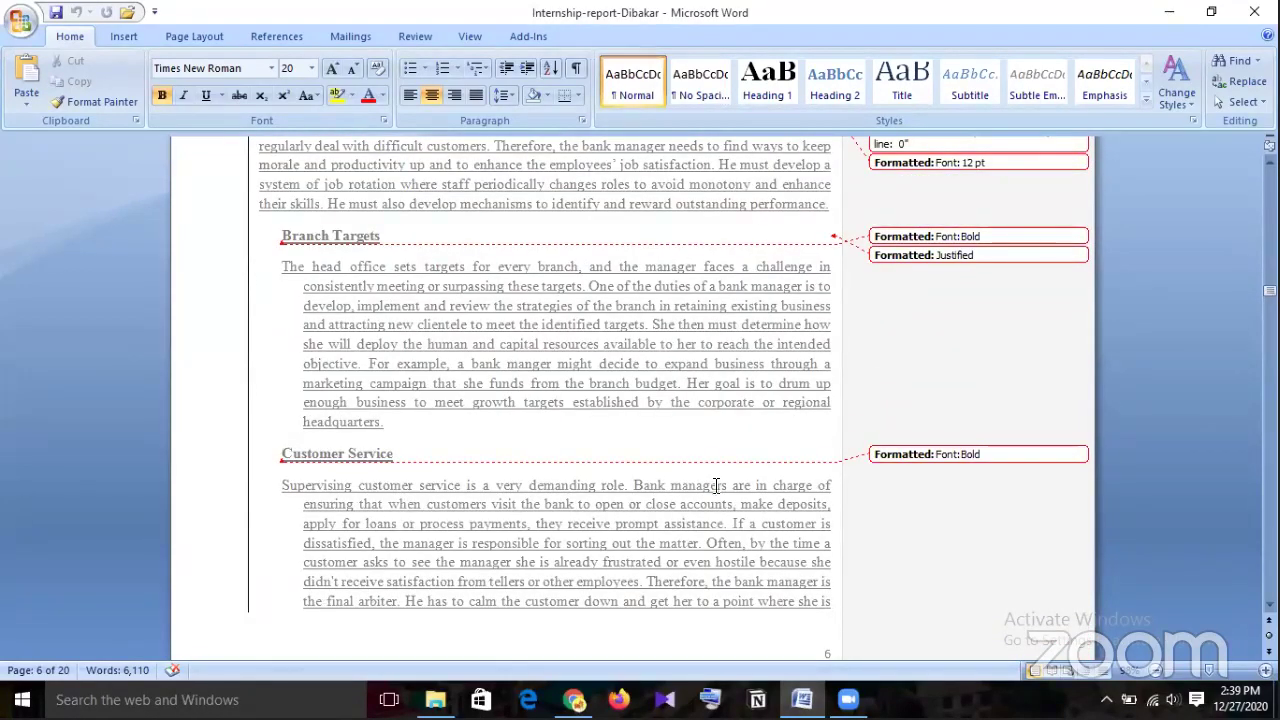
pyautogui.scroll(-4, 878, 520)
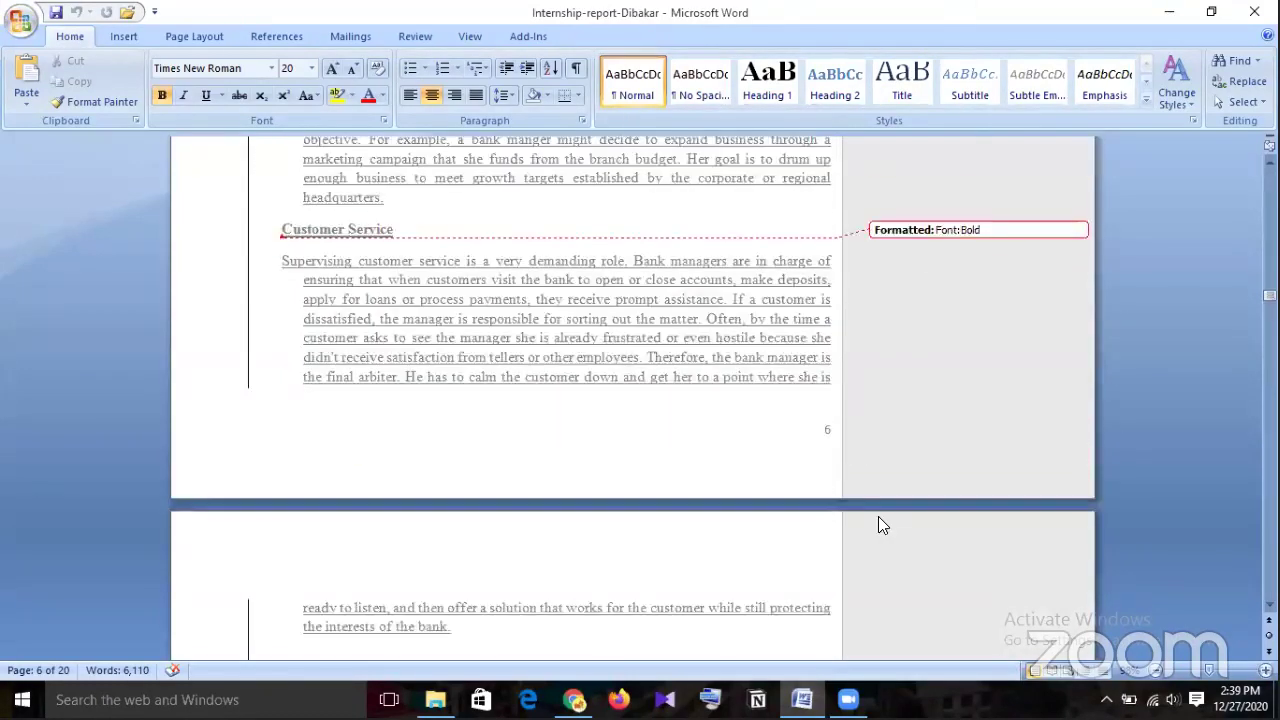
pyautogui.scroll(-14, 878, 516)
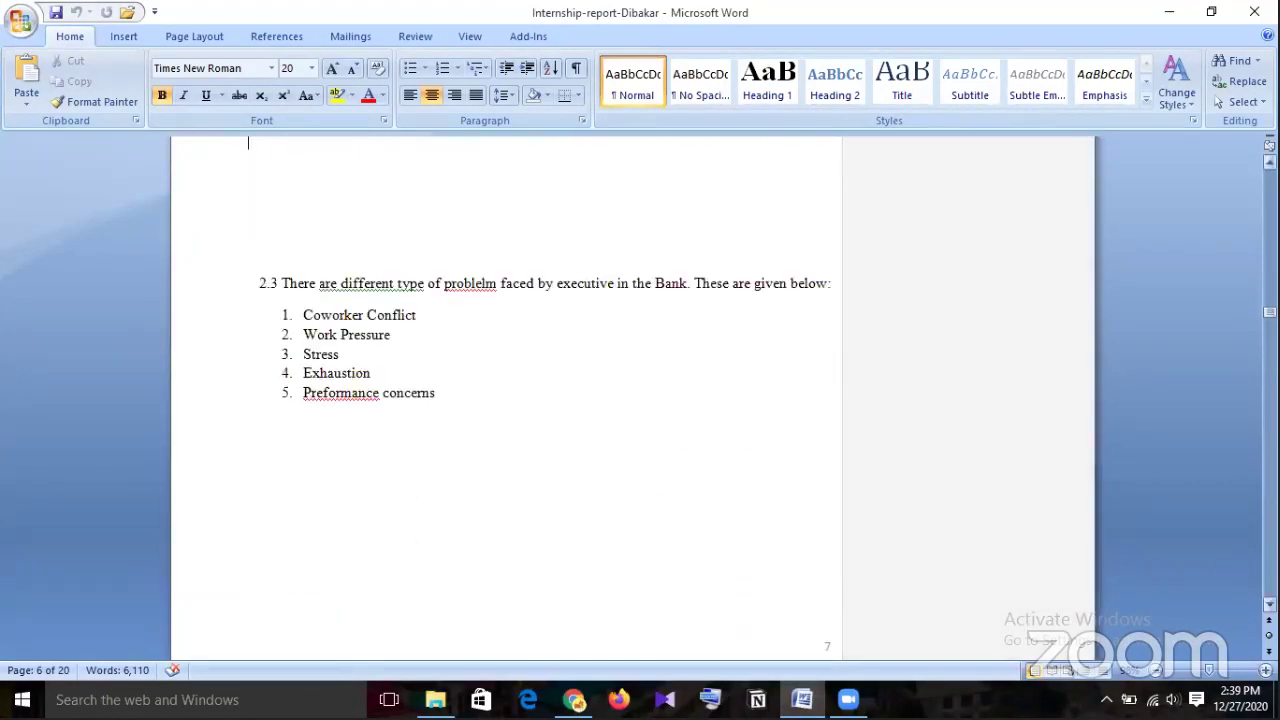
pyautogui.moveTo(1270, 312); pyautogui.dragTo(1270, 540)
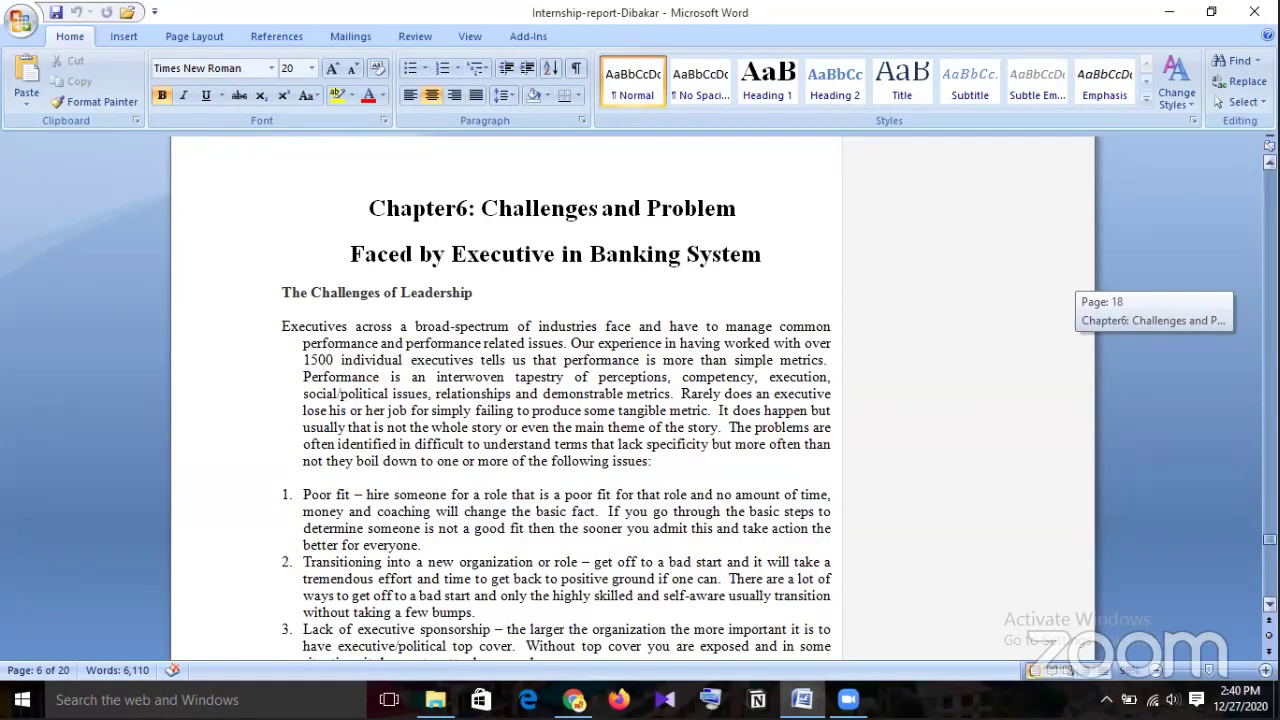
pyautogui.moveTo(1269, 540); pyautogui.dragTo(1269, 177)
# Switch to the WordPress dashboard in Chrome and start a new post
pyautogui.click(573, 699)
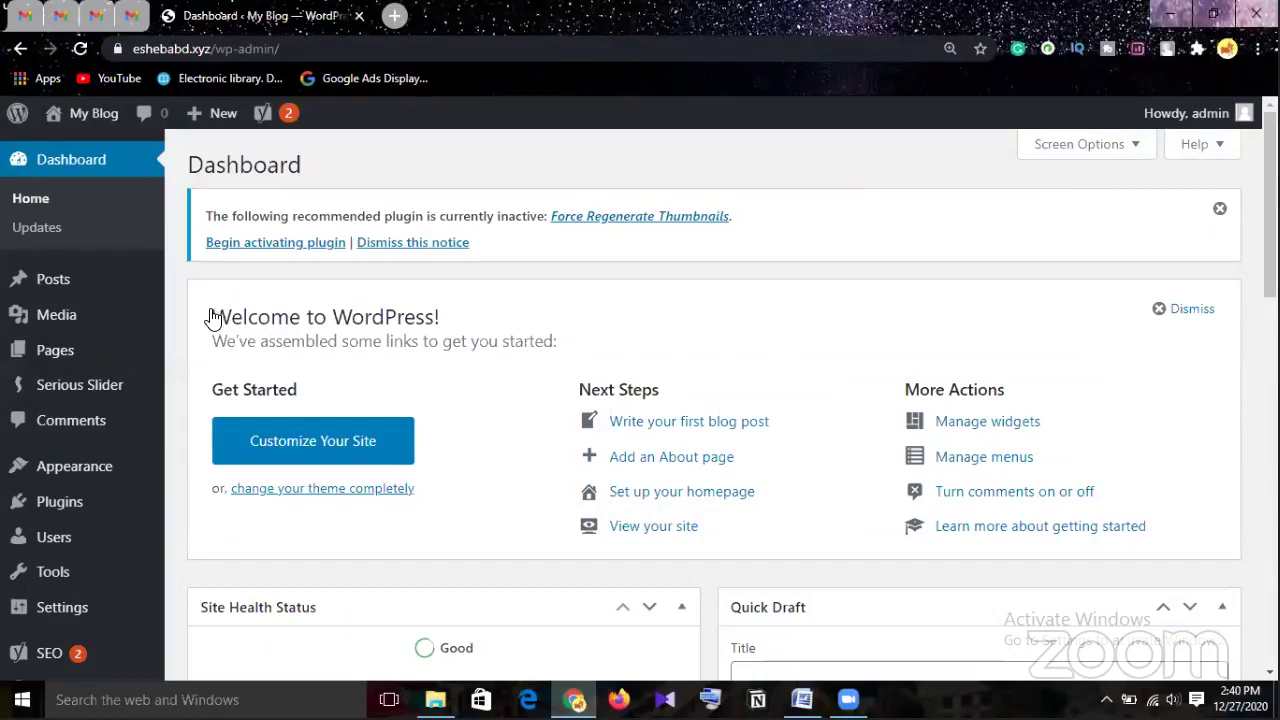
pyautogui.moveTo(53, 279)
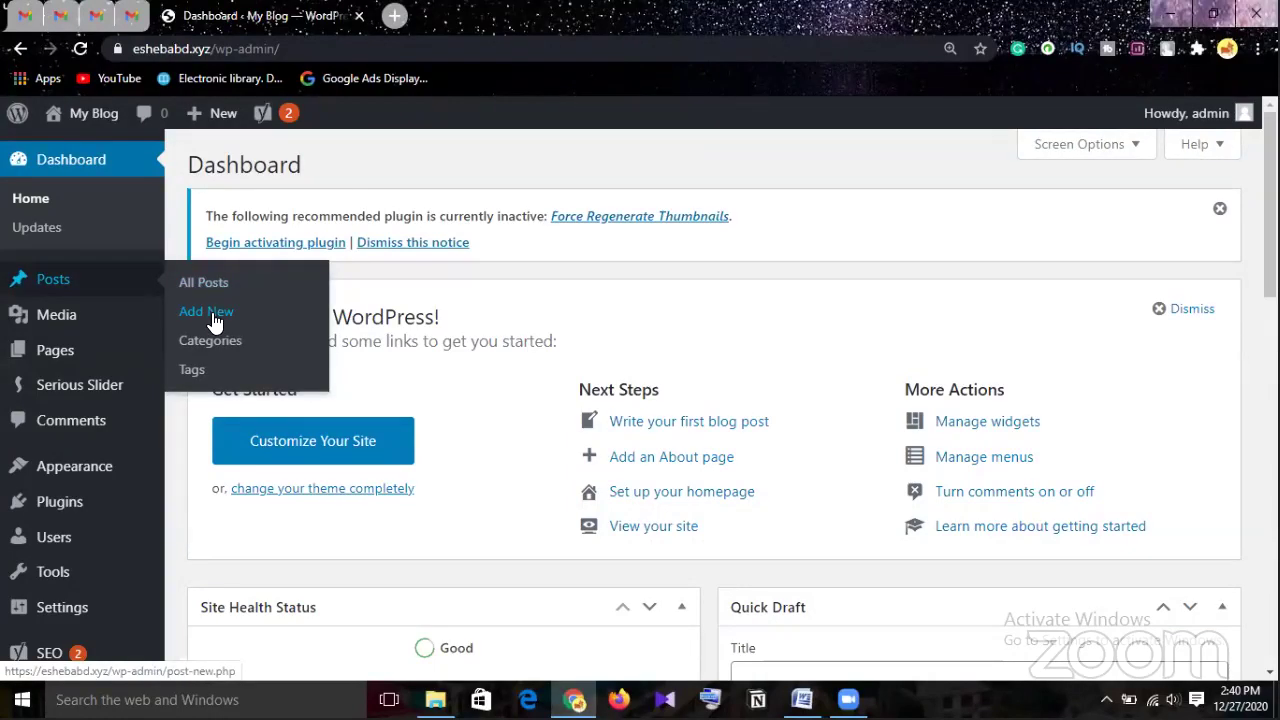
pyautogui.click(213, 320)
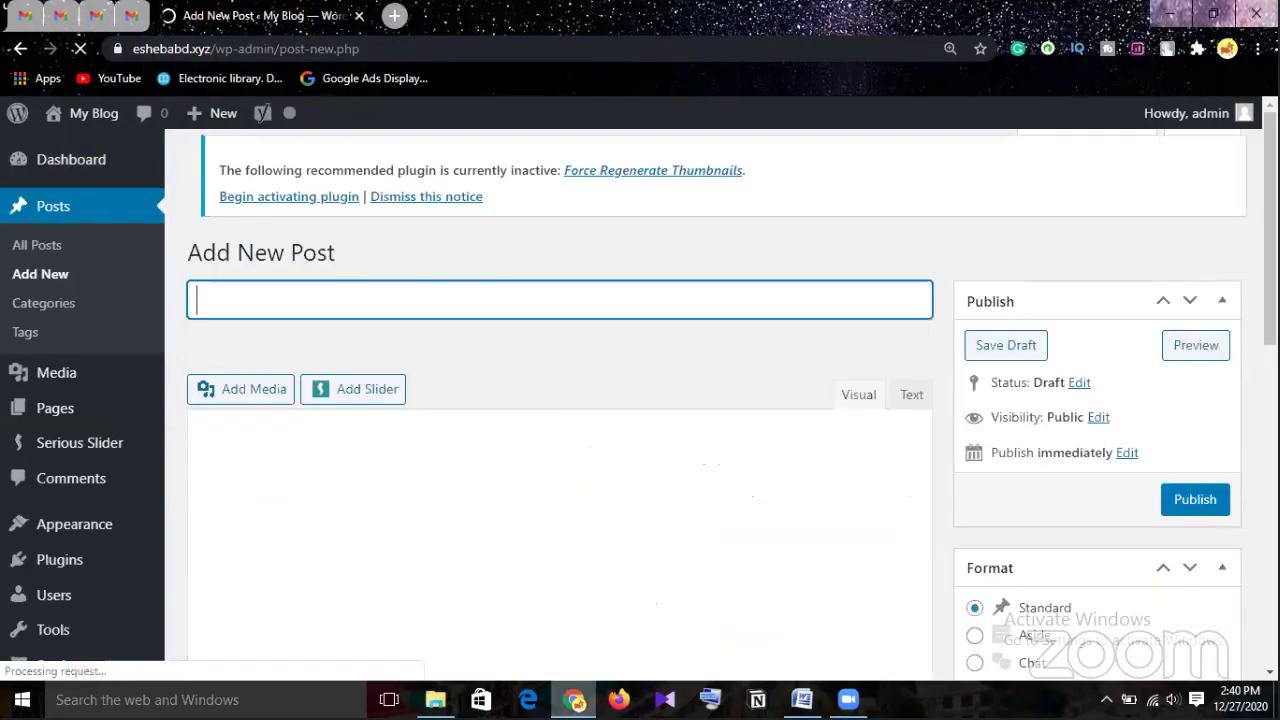
pyautogui.hotkey('alt', 'Tab')
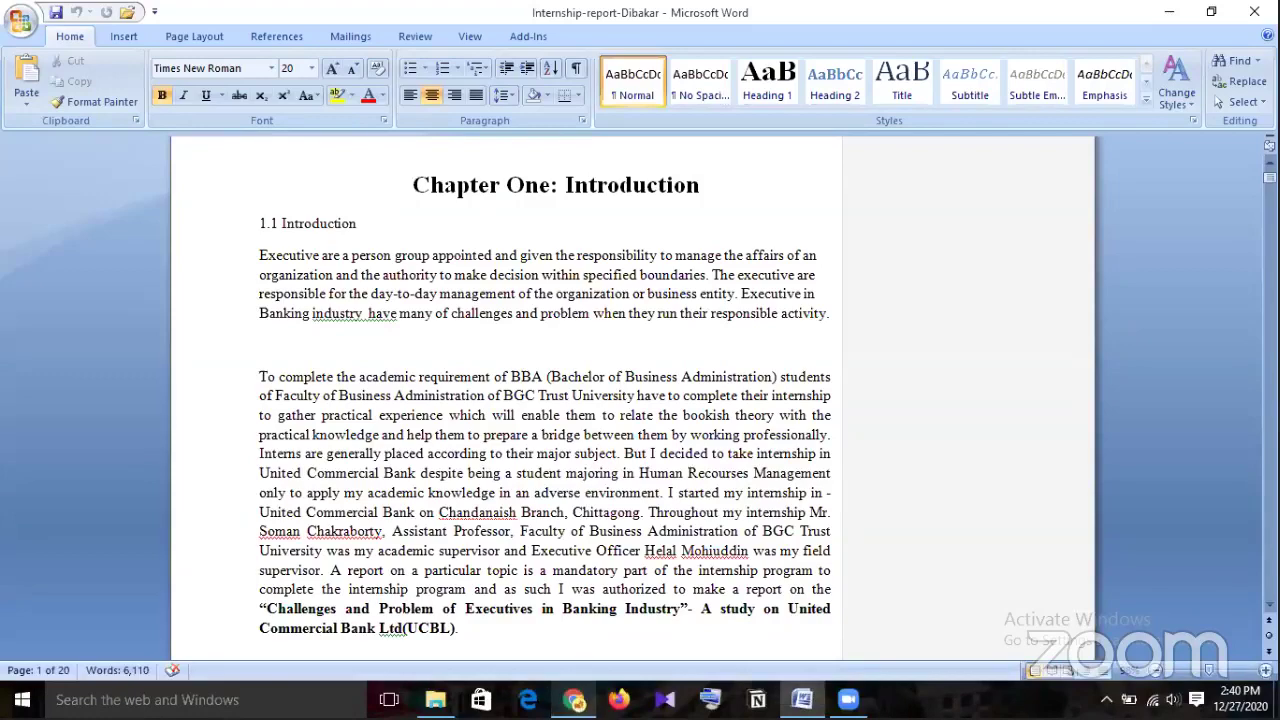
pyautogui.scroll(-3, 545, 400)
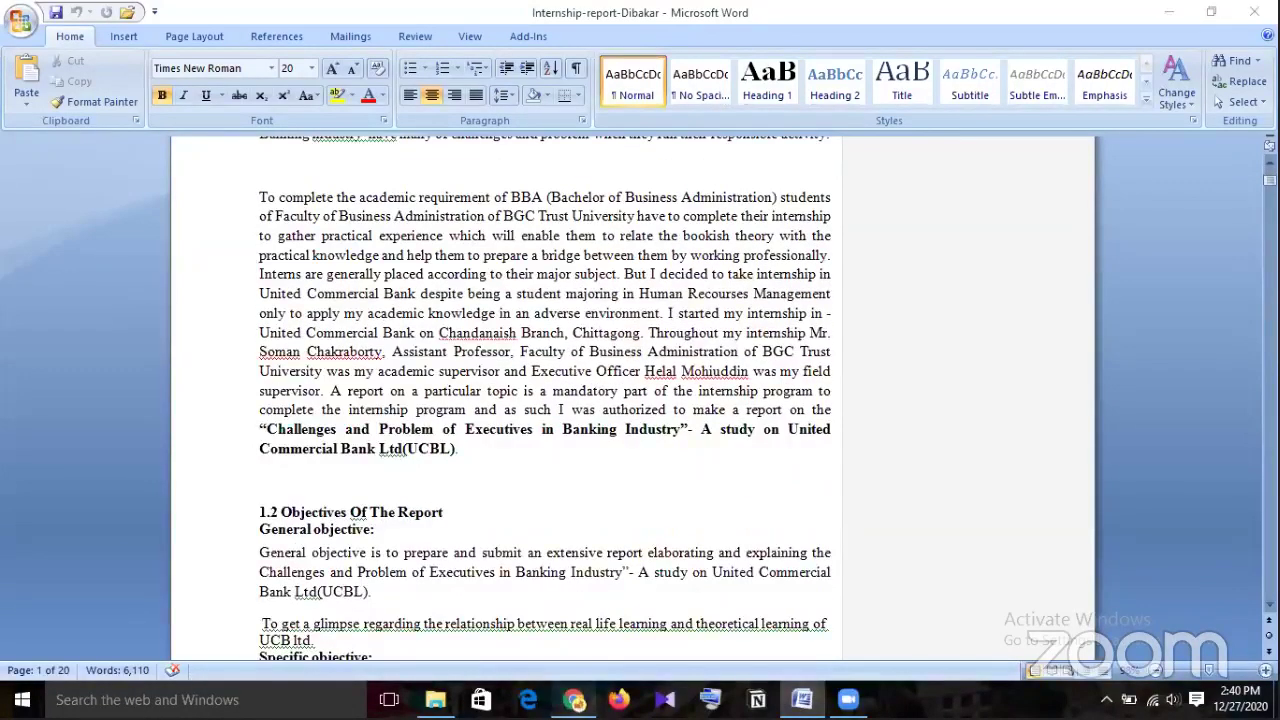
pyautogui.hotkey('alt', 'Tab')
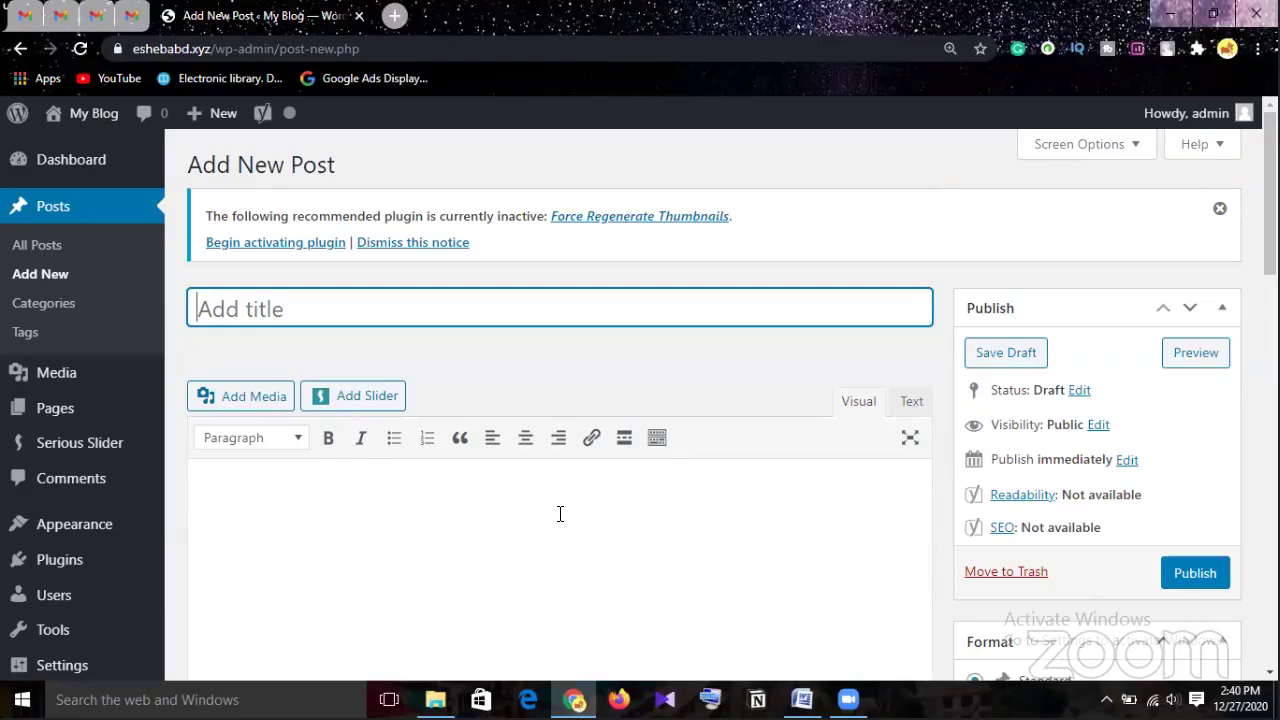
# Expand the Yoast SEO analysis of the empty post and review its listed problems and improvements
pyautogui.scroll(-12, 560, 514)
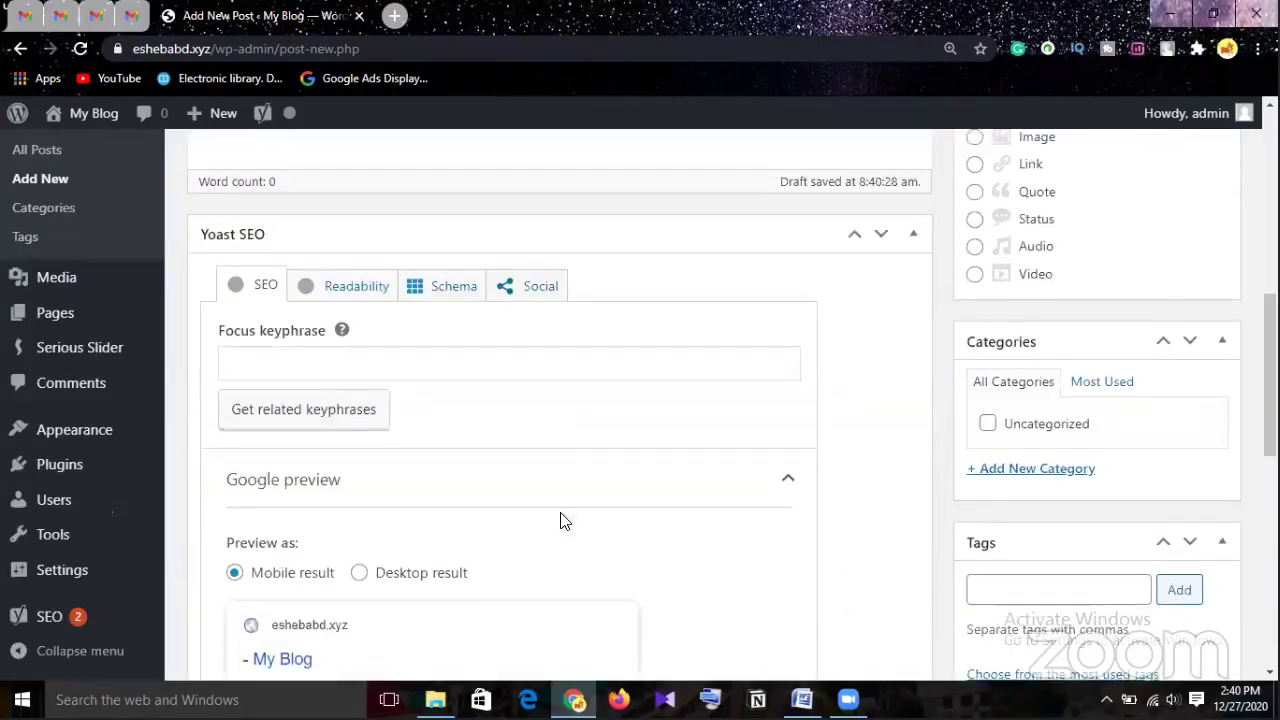
pyautogui.scroll(-4, 562, 514)
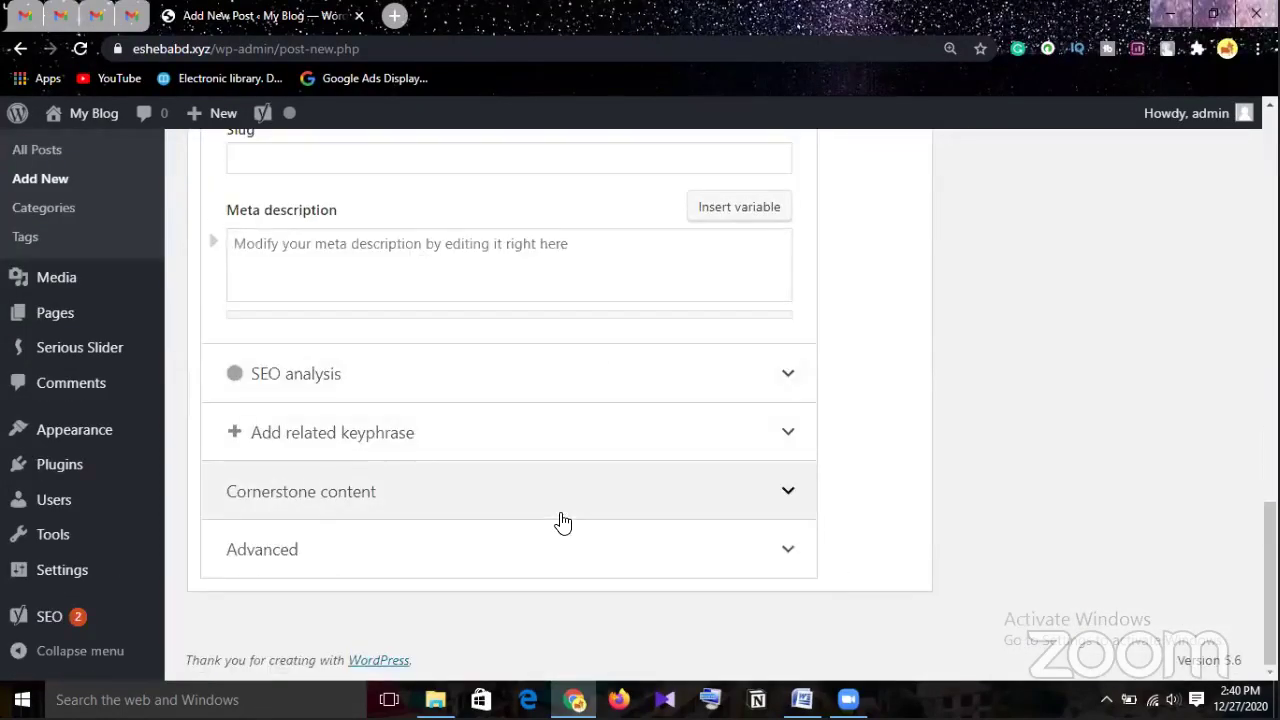
pyautogui.click(744, 388)
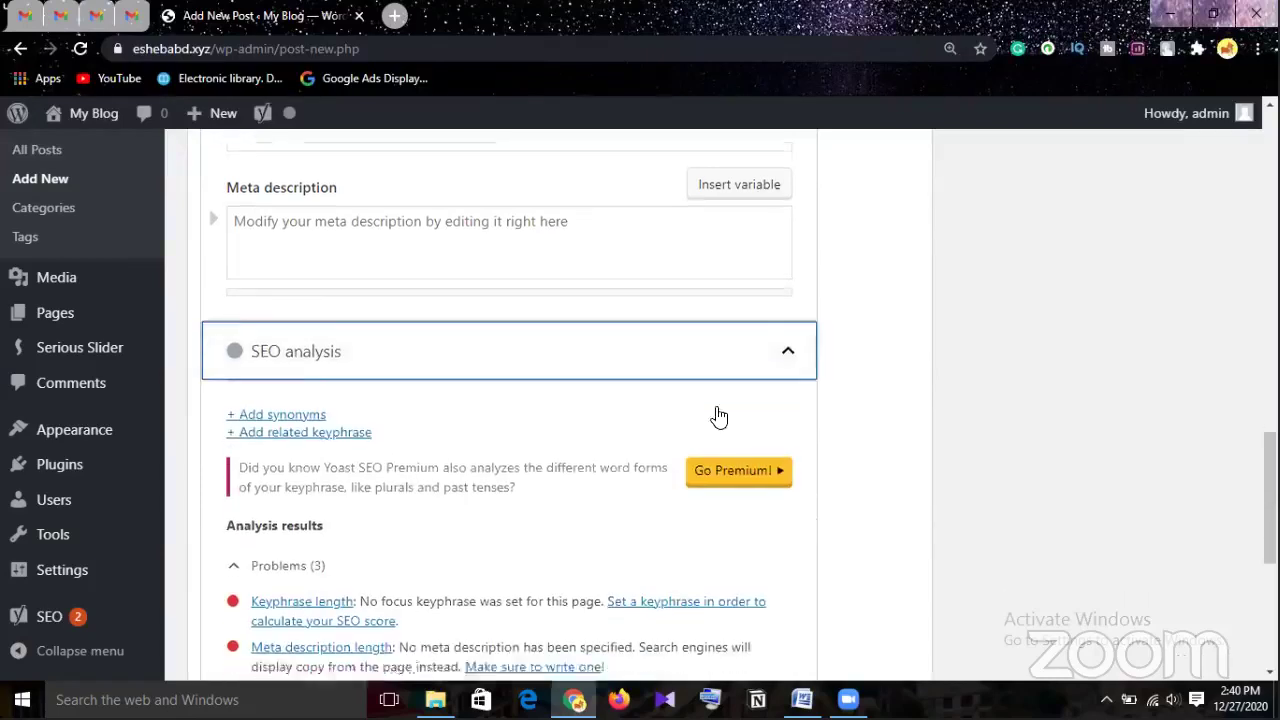
pyautogui.scroll(-3, 634, 414)
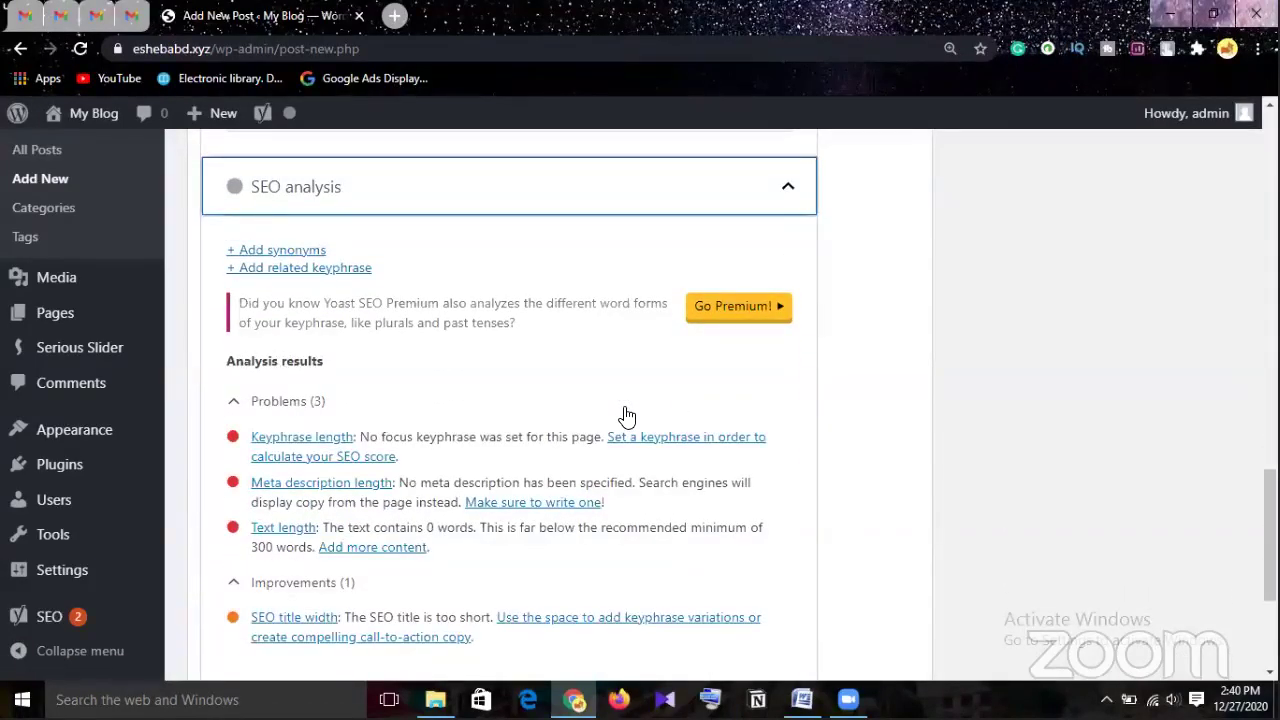
pyautogui.scroll(-2, 627, 415)
pyautogui.scroll(-4, 627, 415)
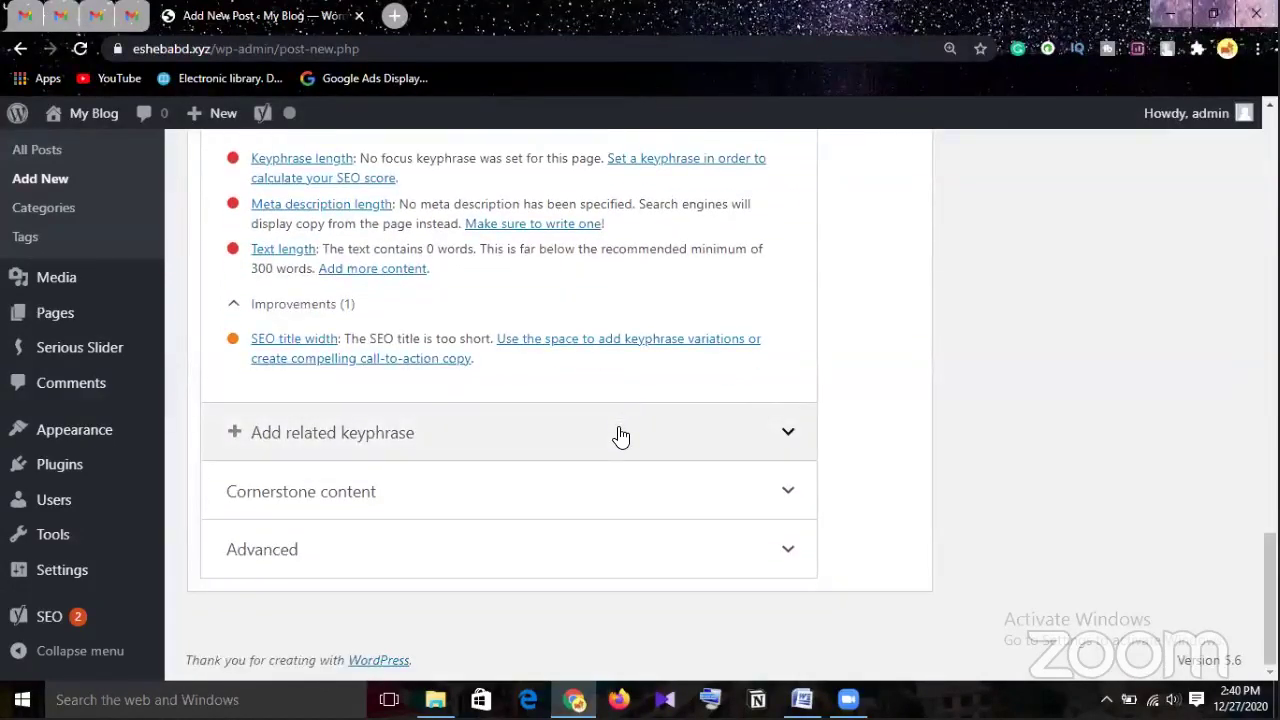
pyautogui.scroll(2, 620, 437)
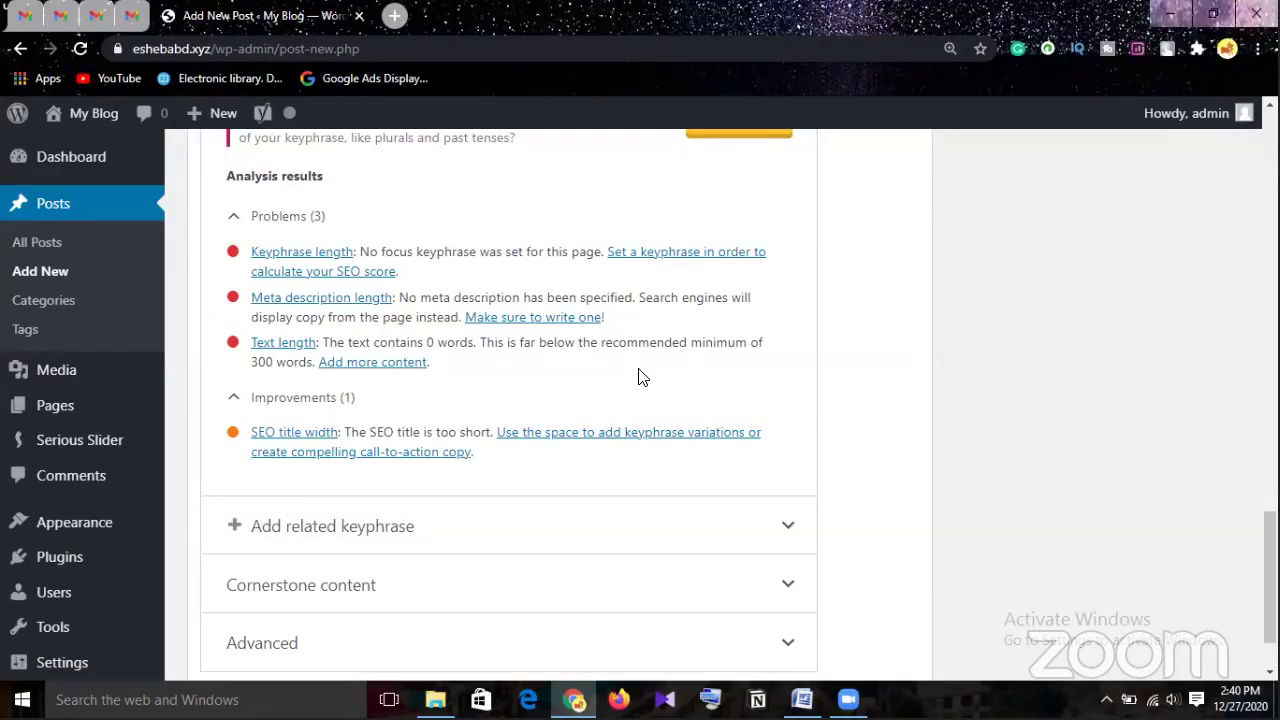
# Expand the related keyphrase section, review the Yoast SEO Premium benefits, and return to the post's title and content area
pyautogui.click(591, 528)
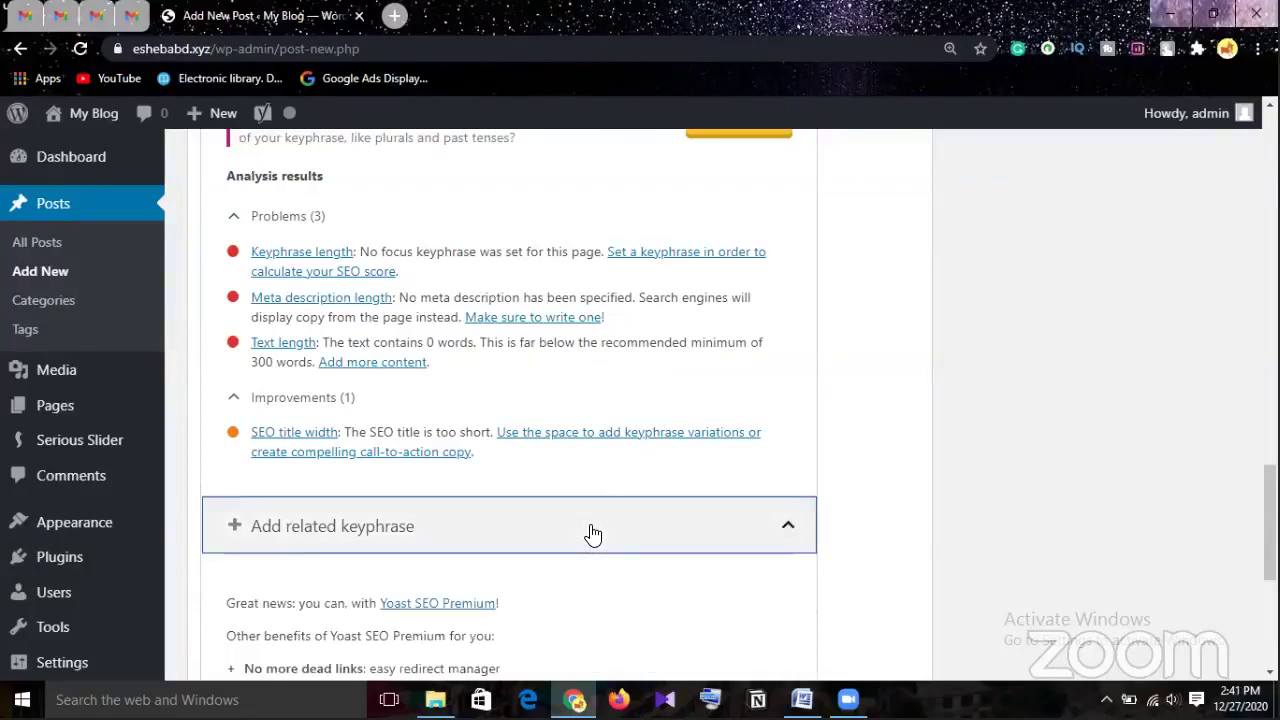
pyautogui.scroll(-2, 591, 528)
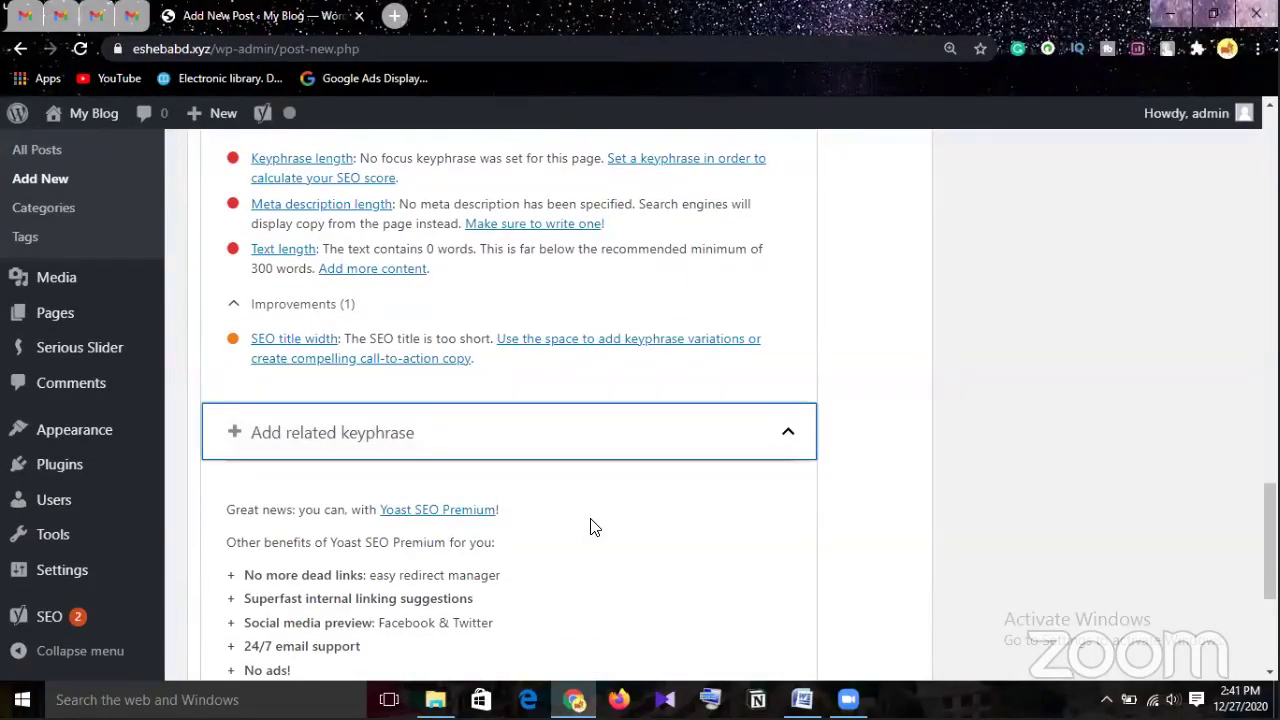
pyautogui.scroll(-4, 591, 528)
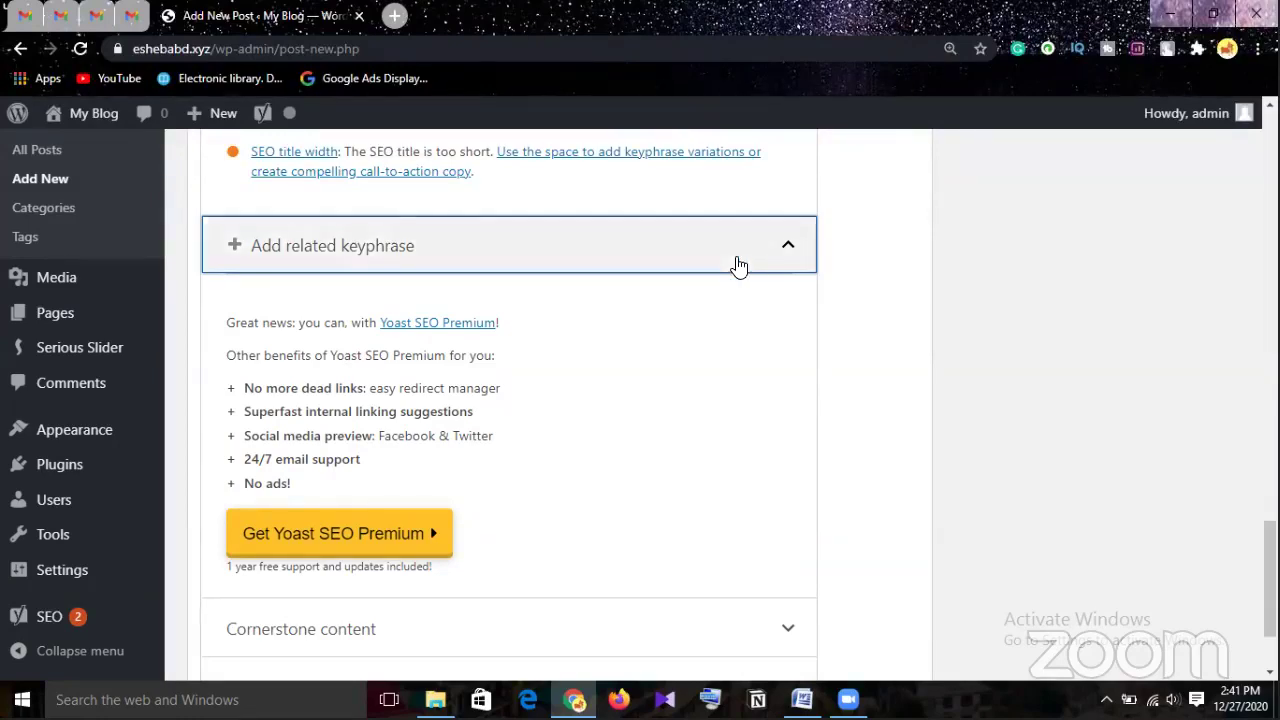
pyautogui.scroll(15, 737, 263)
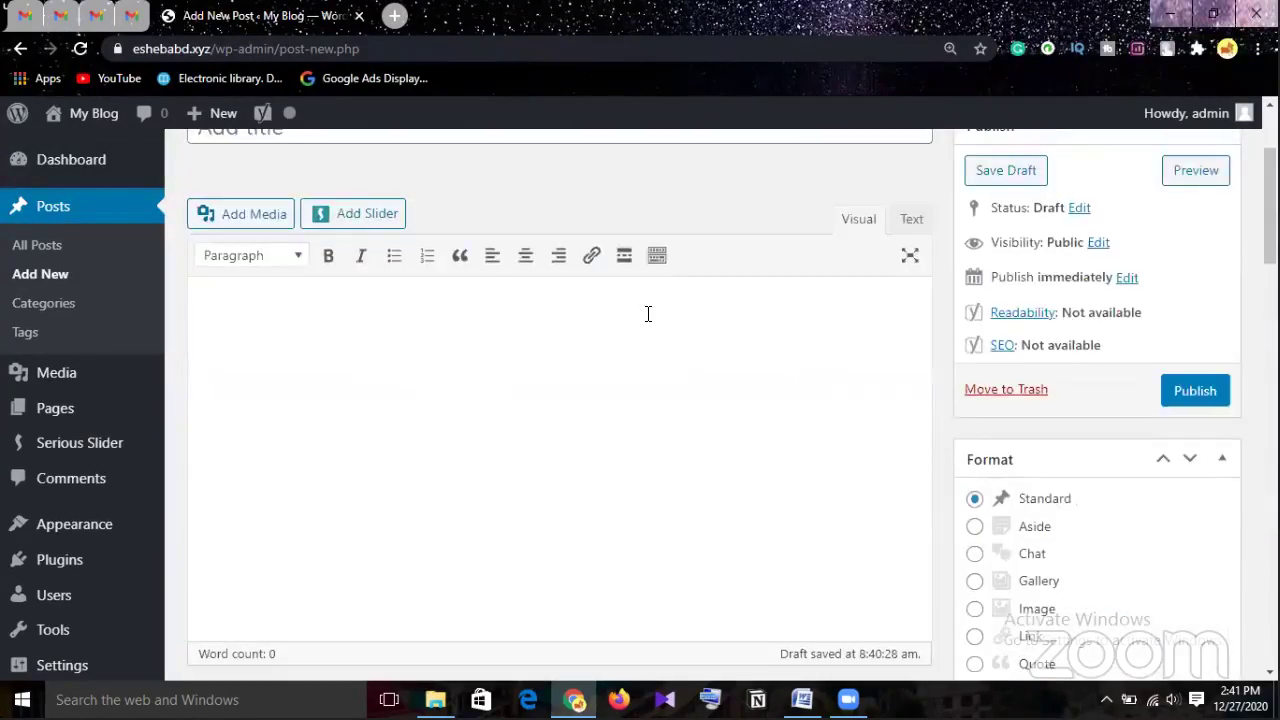
pyautogui.scroll(3, 646, 320)
pyautogui.scroll(-1, 646, 320)
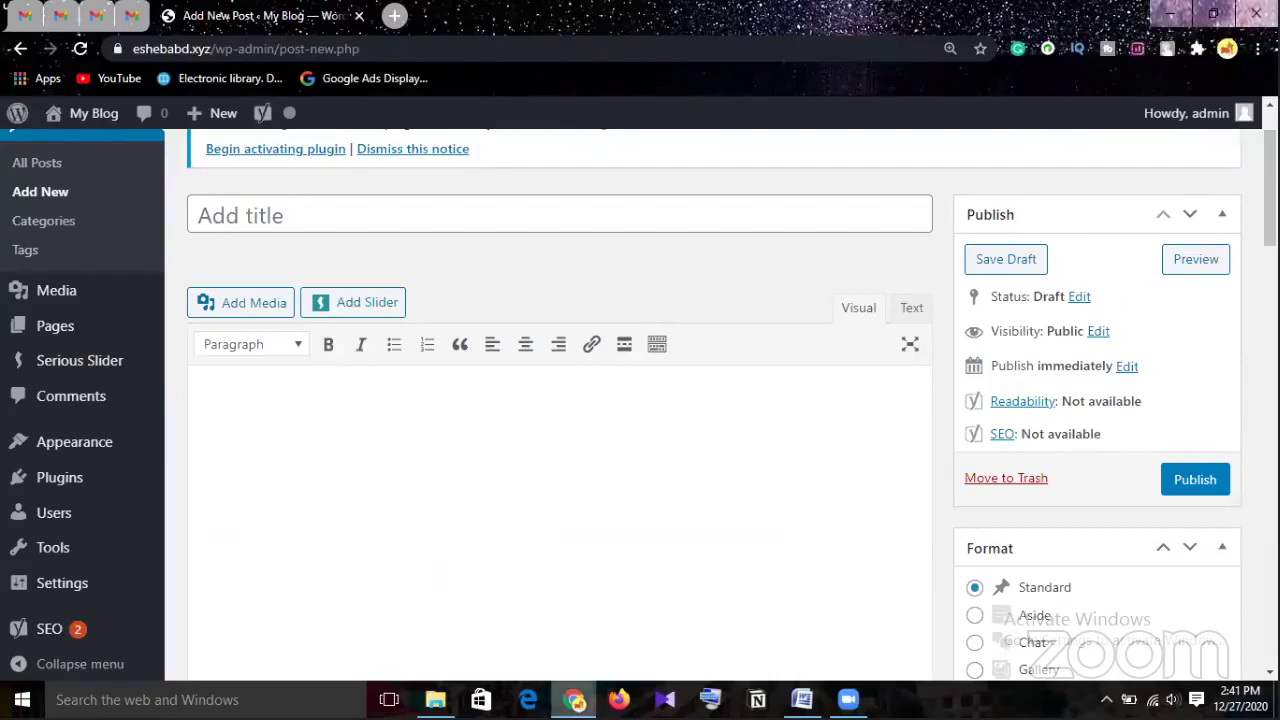
# Switch to the internship report in Word and examine its introduction, conclusion and the objectives in section 1.2
pyautogui.click(575, 699)
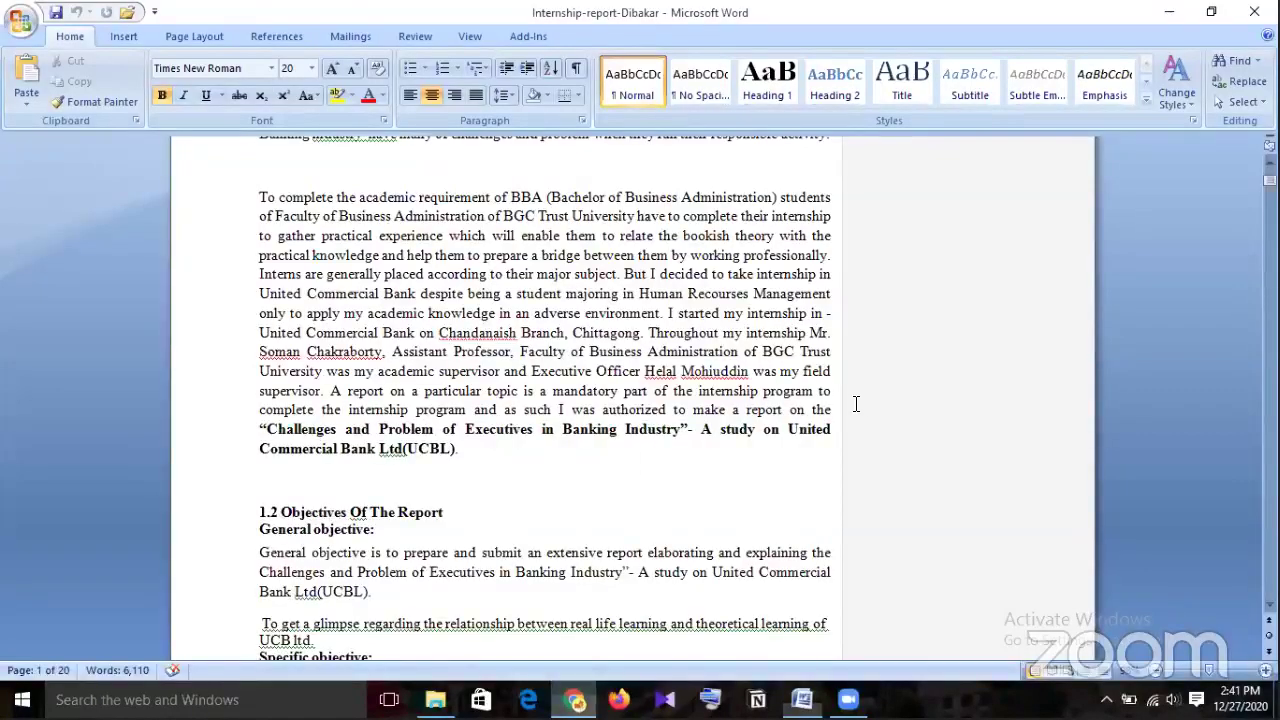
pyautogui.scroll(5, 856, 403)
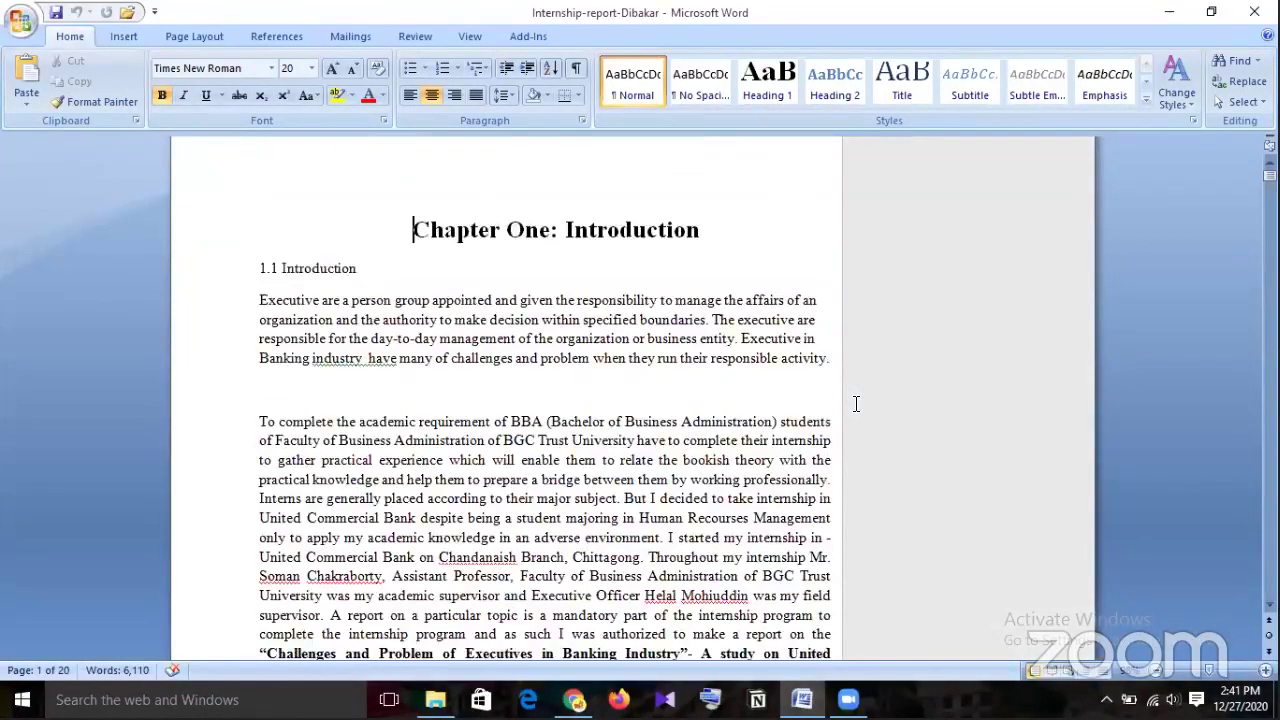
pyautogui.scroll(-1, 854, 403)
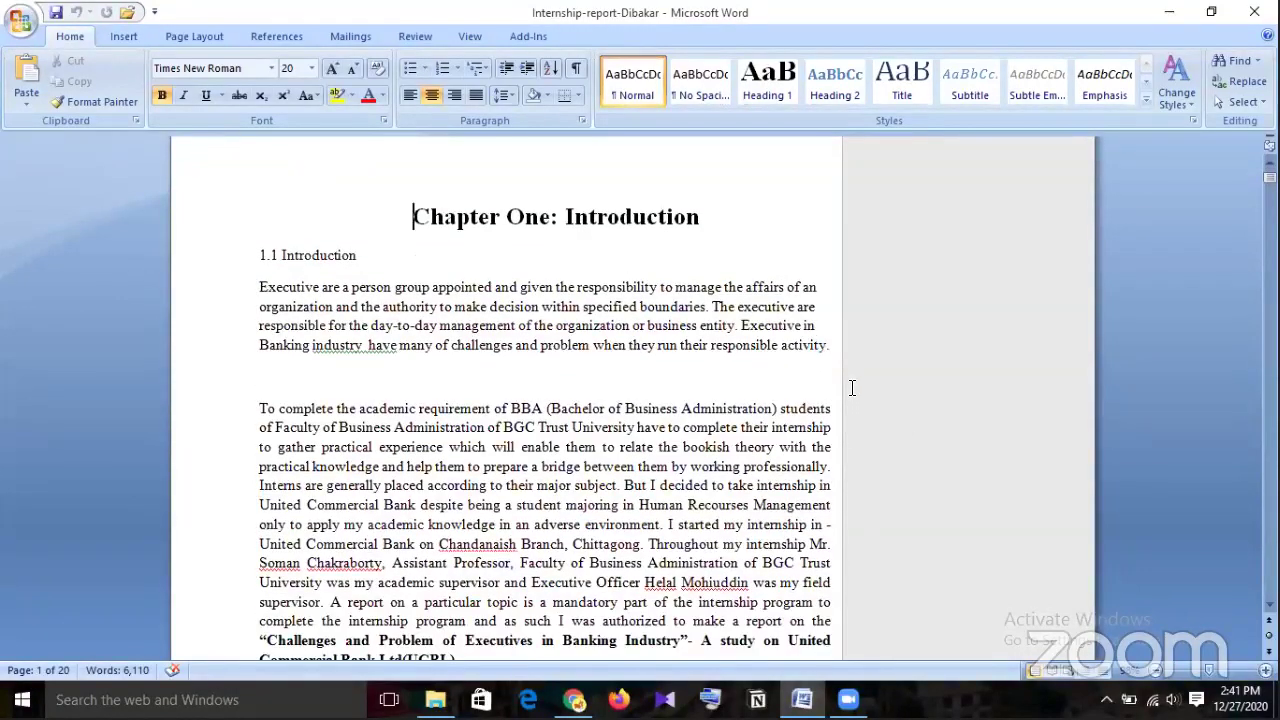
pyautogui.moveTo(575, 698)
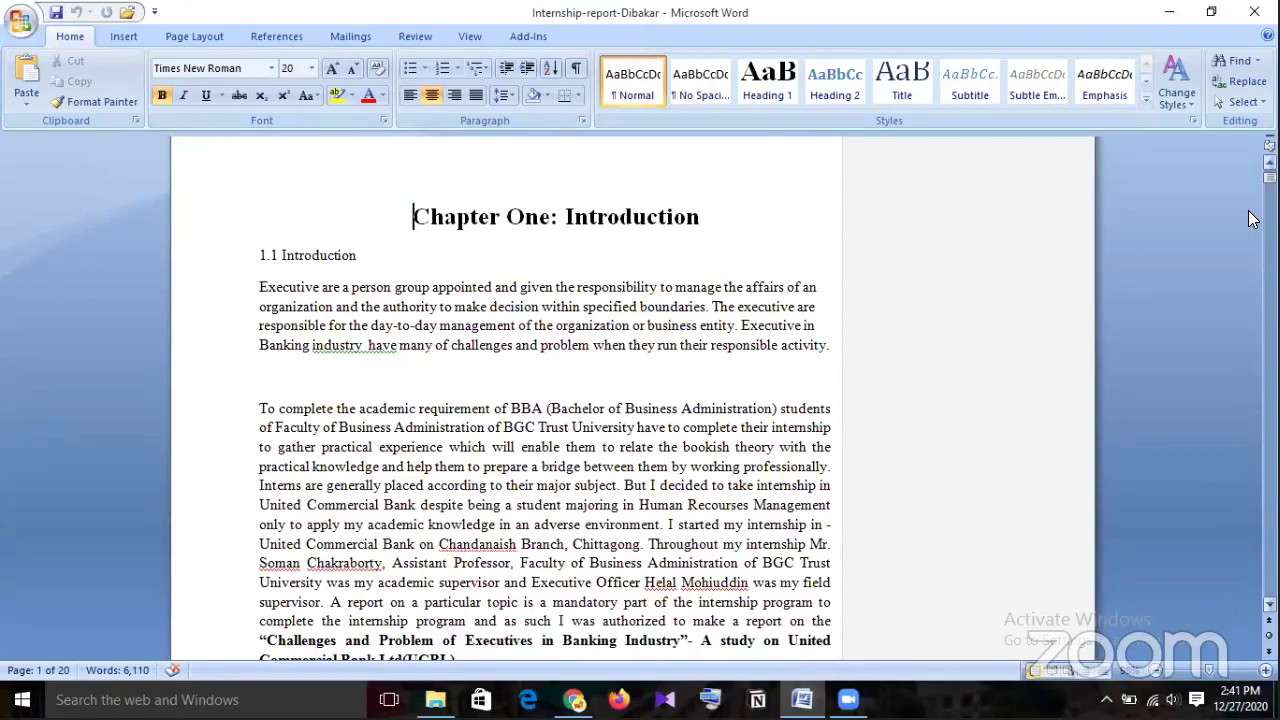
pyautogui.click(1268, 178)
pyautogui.moveTo(1268, 178); pyautogui.dragTo(1250, 568)
pyautogui.scroll(5, 892, 308)
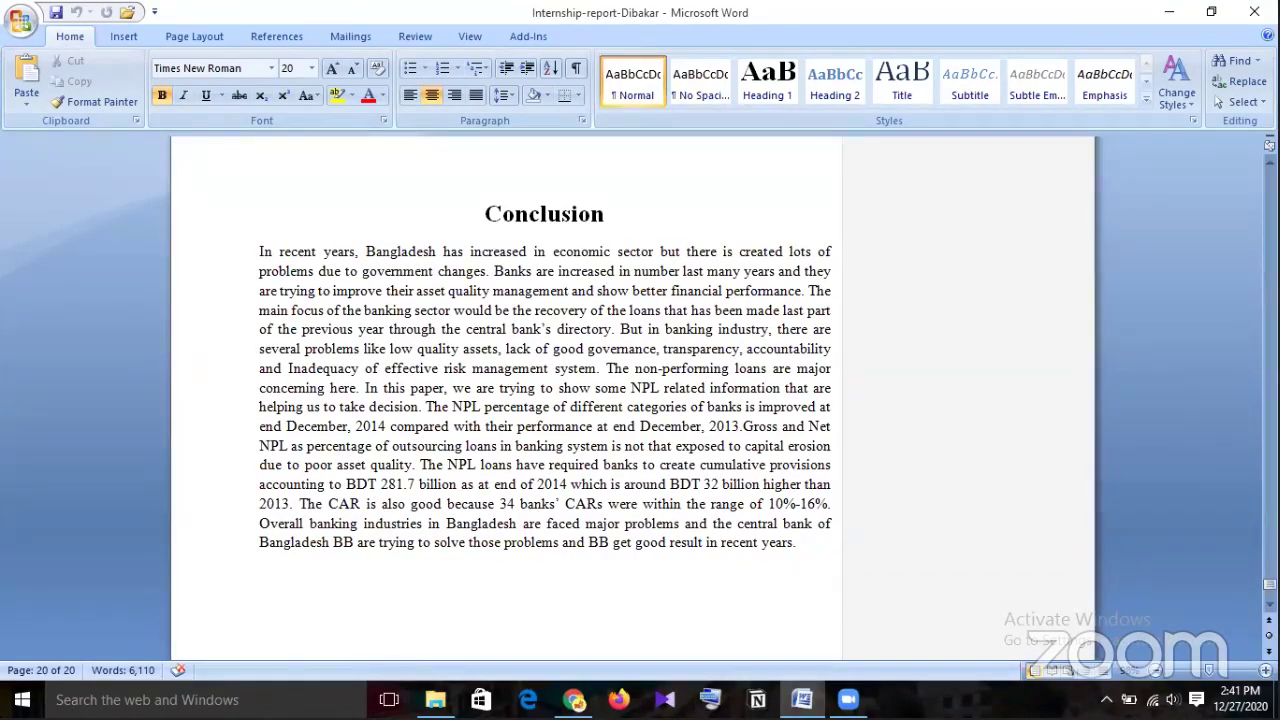
pyautogui.moveTo(1269, 584); pyautogui.dragTo(946, 323)
pyautogui.scroll(-6, 946, 323)
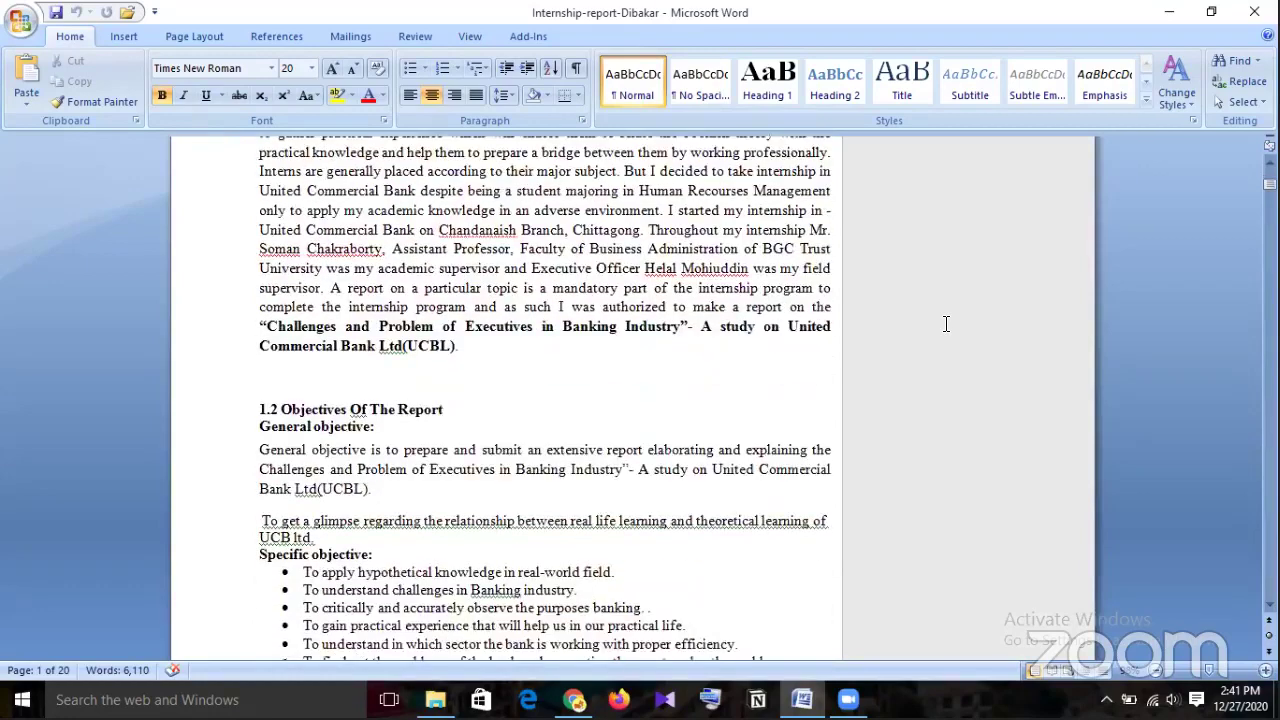
pyautogui.scroll(-3, 946, 323)
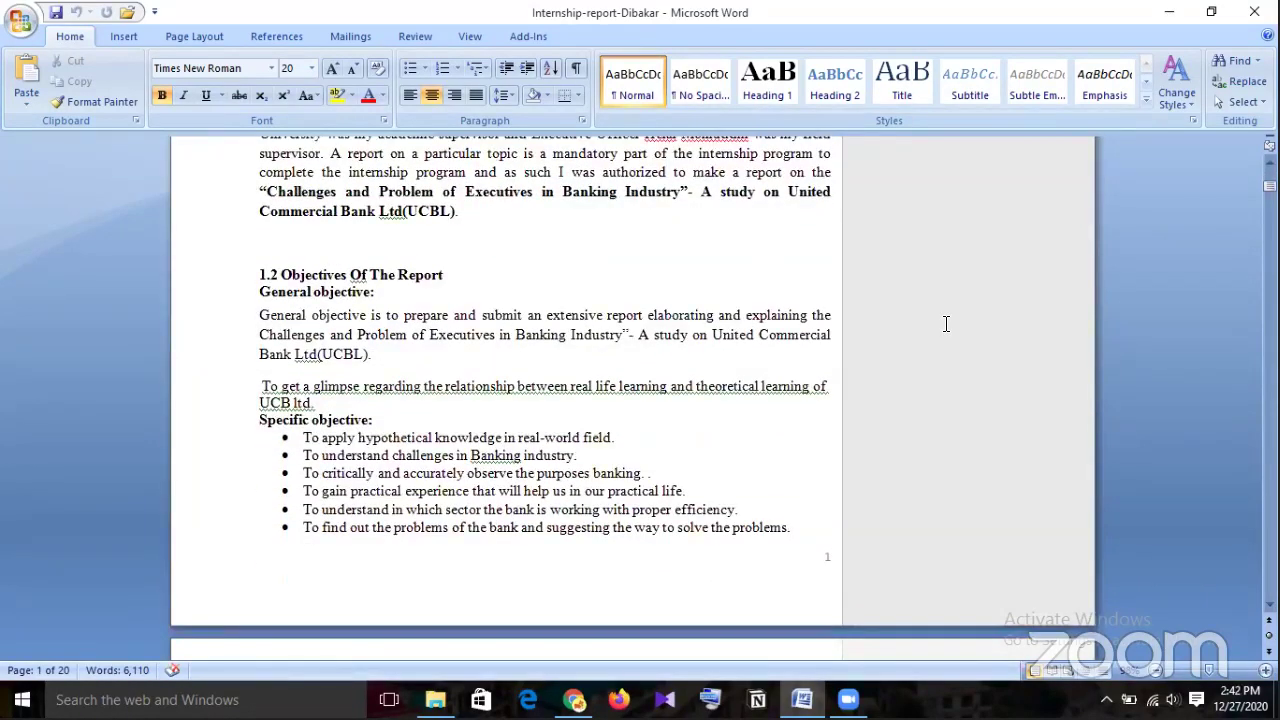
pyautogui.scroll(-1, 946, 323)
pyautogui.scroll(-1, 946, 323)
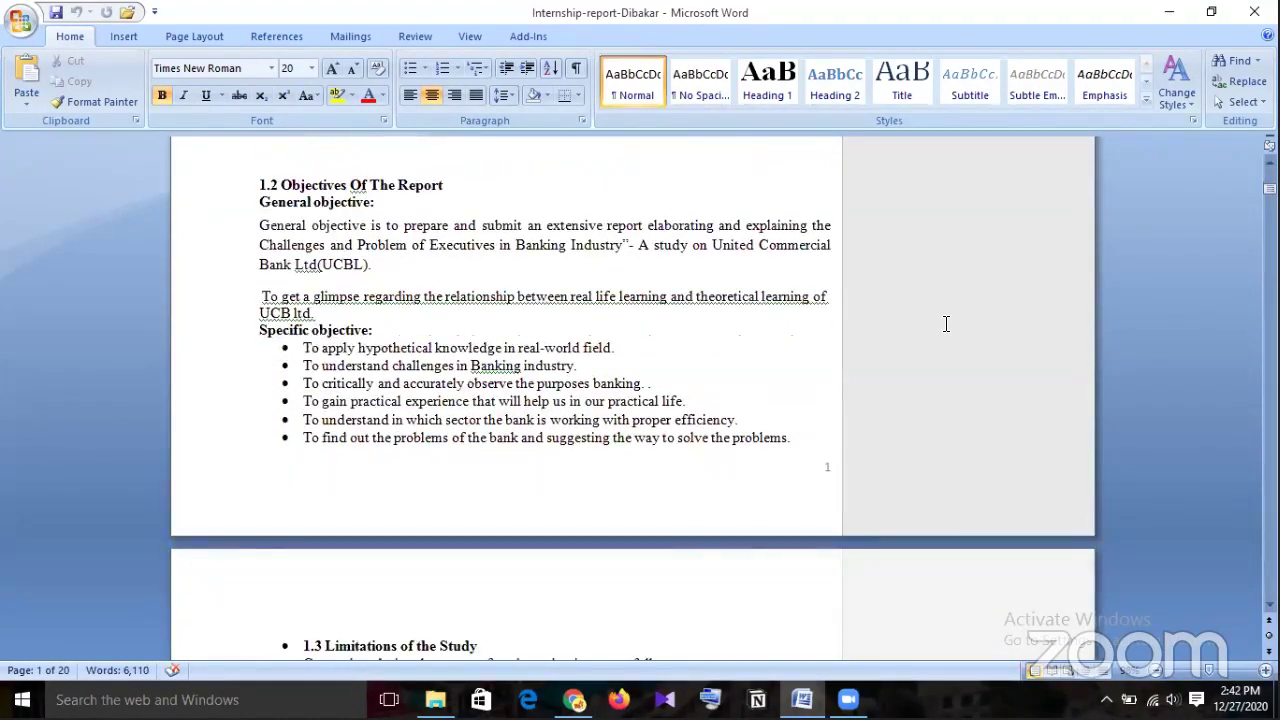
# Read on from the study's limitations in section 1.3 through the literature review to section 2.2 on executives' problems in banking
pyautogui.scroll(-6, 946, 323)
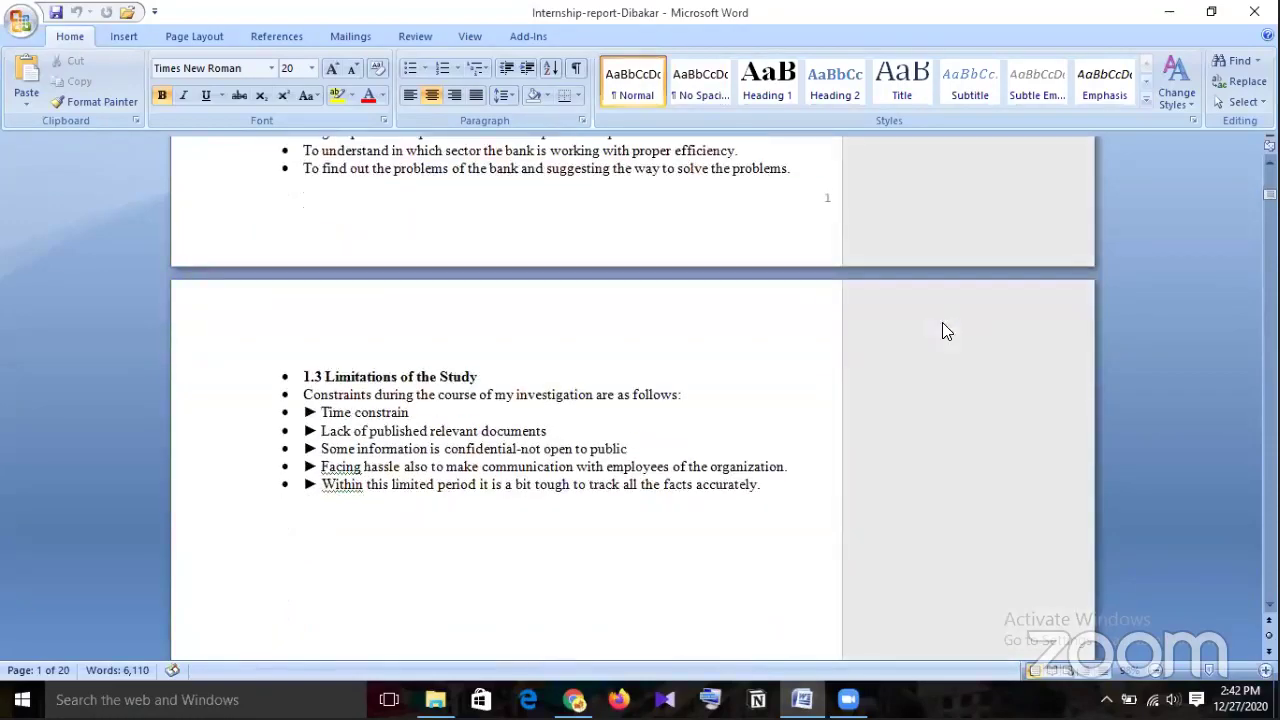
pyautogui.scroll(-15, 942, 322)
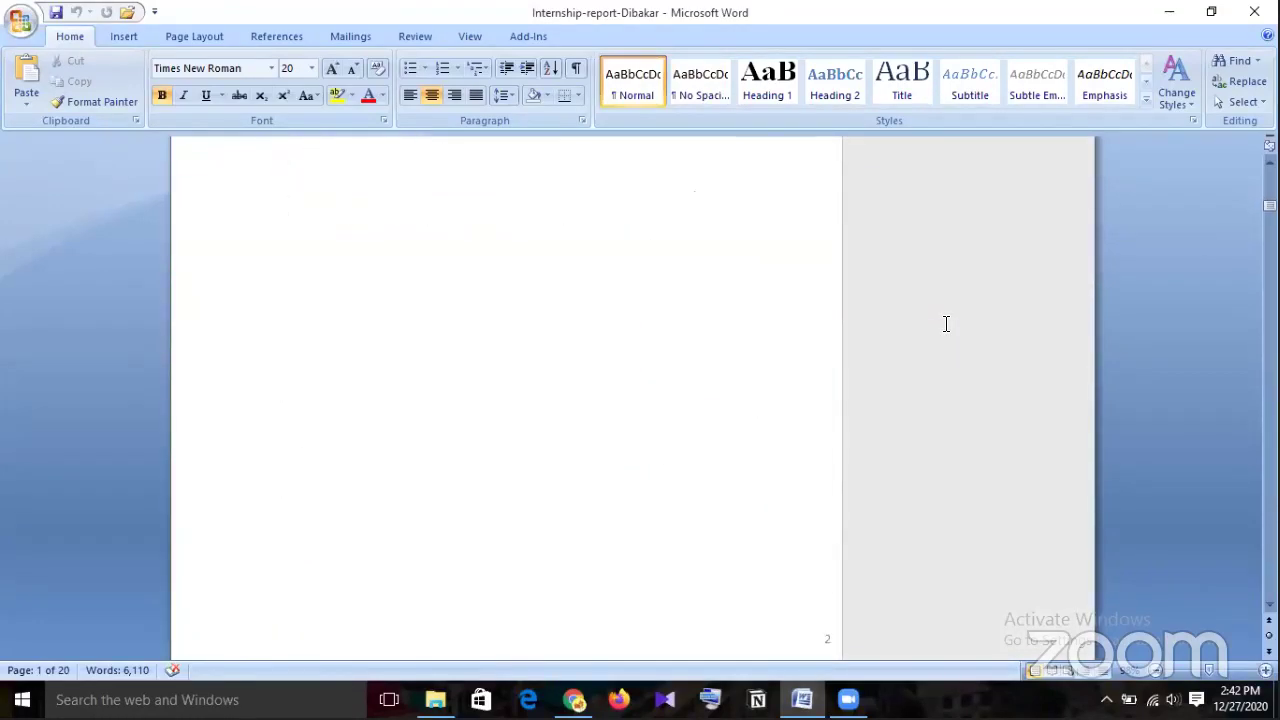
pyautogui.scroll(-10, 944, 323)
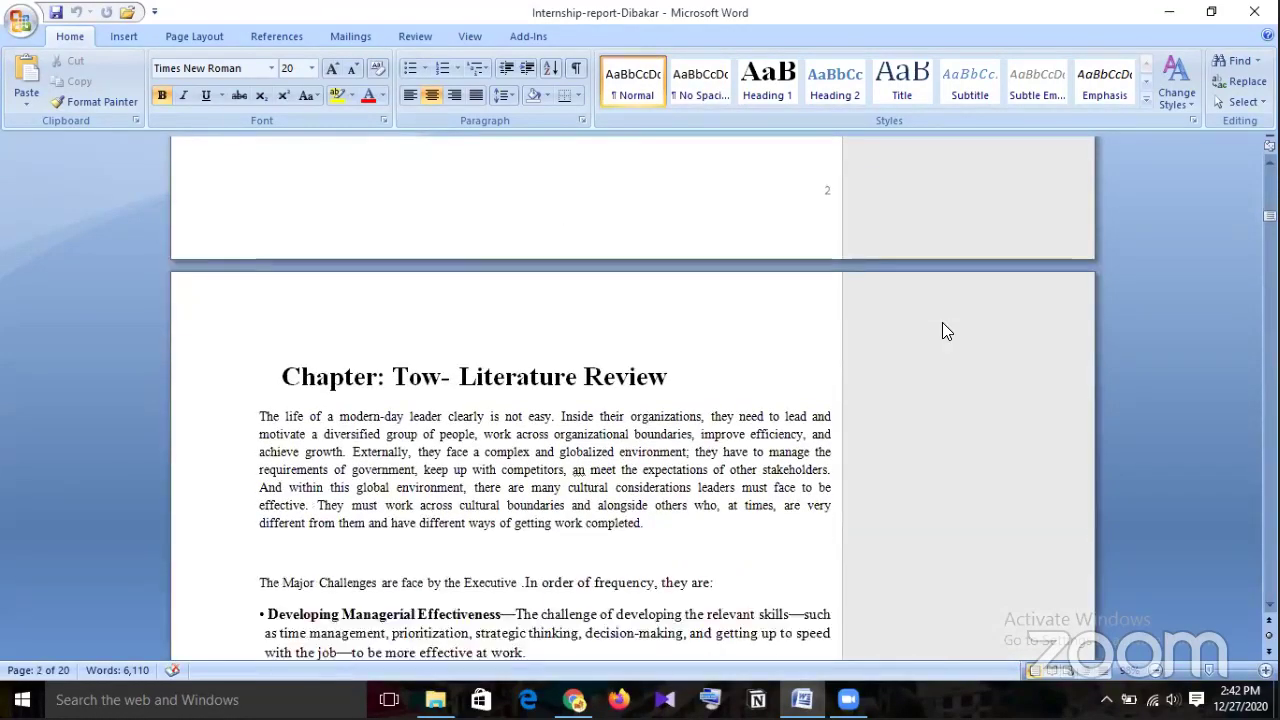
pyautogui.scroll(-4, 942, 323)
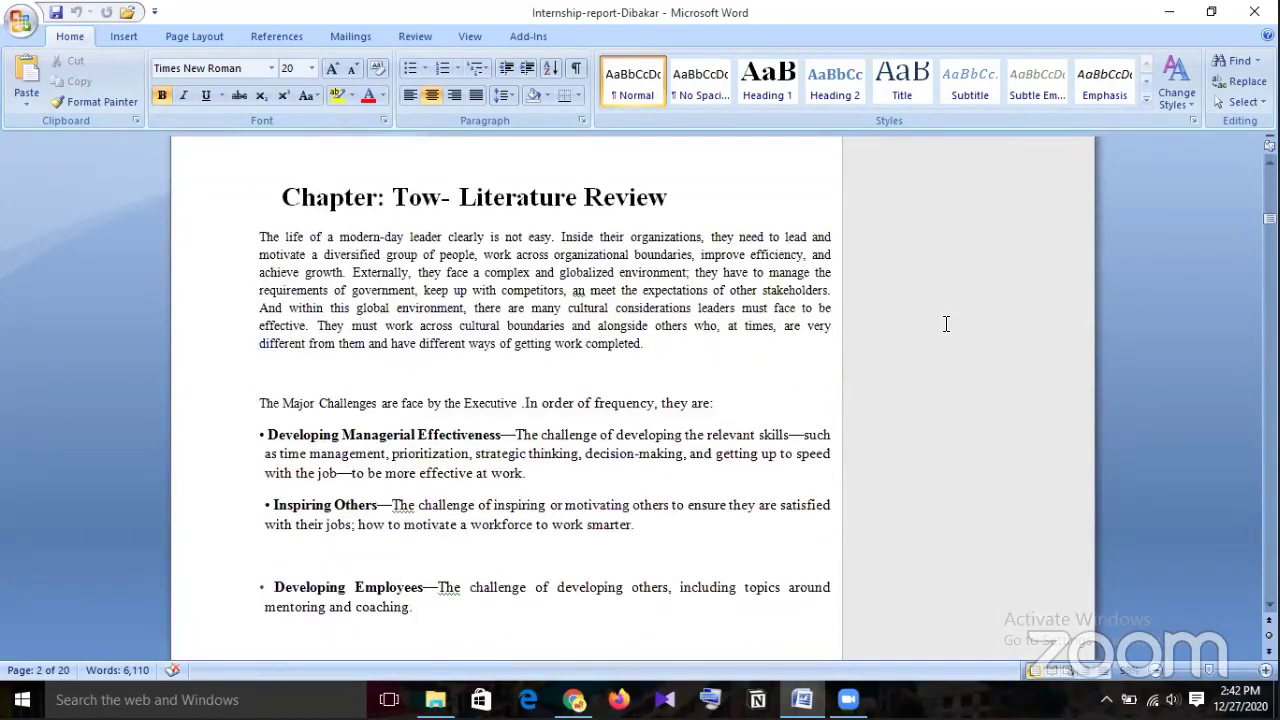
pyautogui.scroll(-1, 946, 324)
pyautogui.scroll(-11, 946, 324)
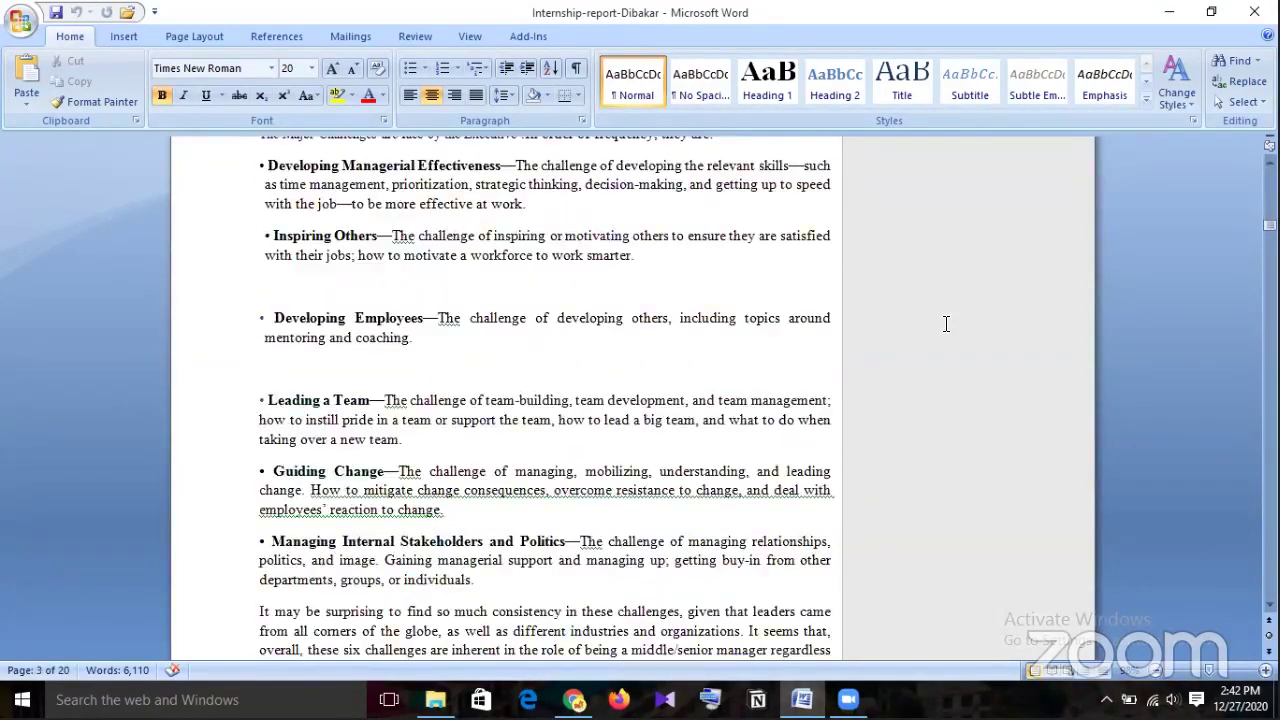
pyautogui.scroll(-9, 946, 324)
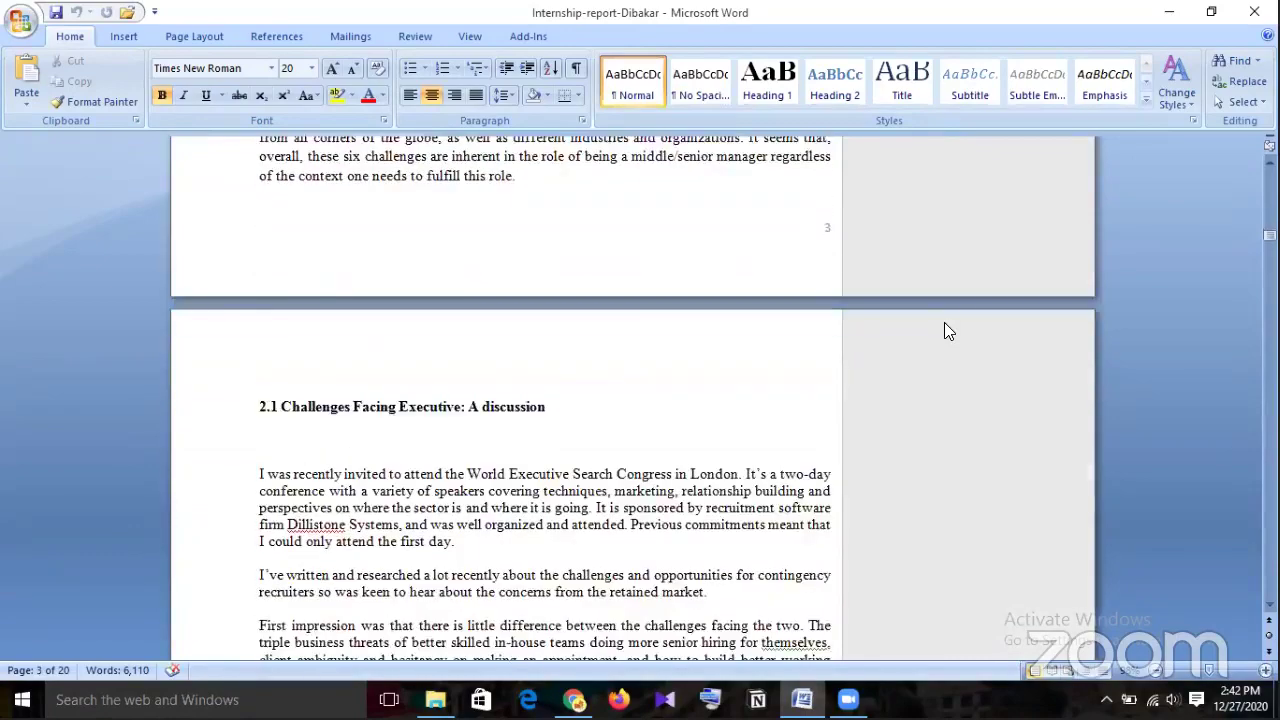
pyautogui.scroll(-8, 948, 324)
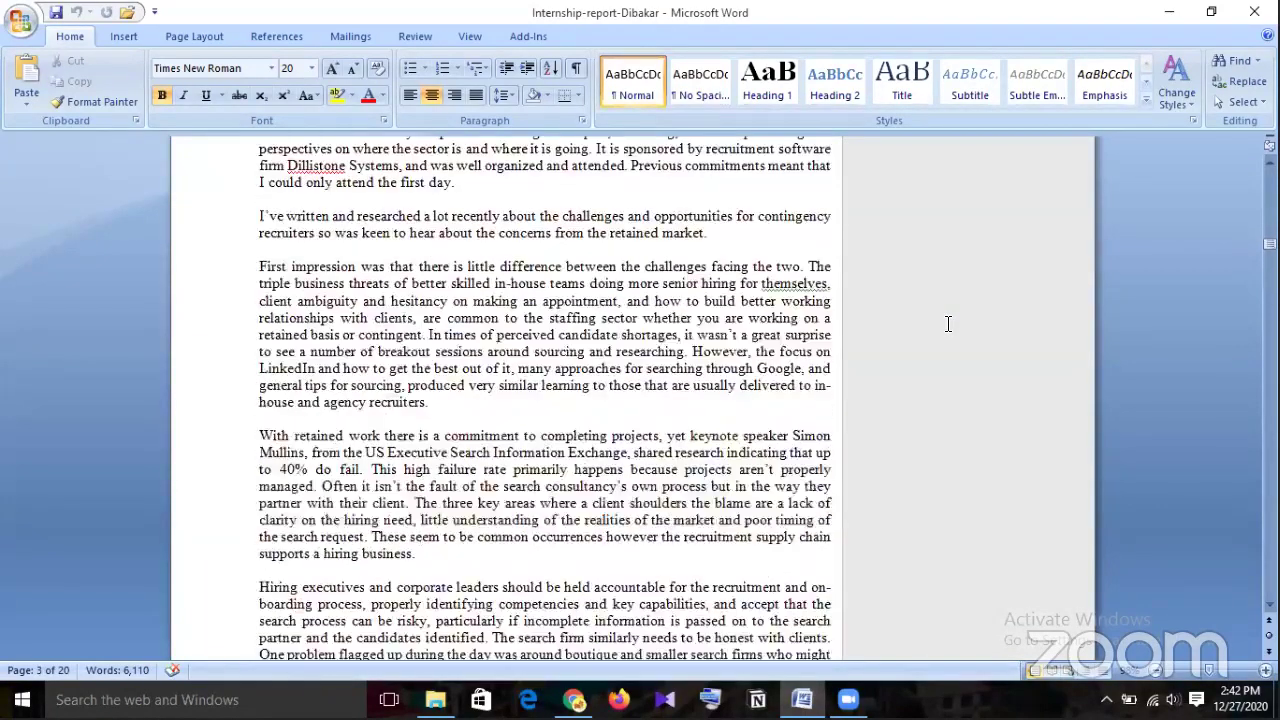
pyautogui.scroll(-12, 948, 324)
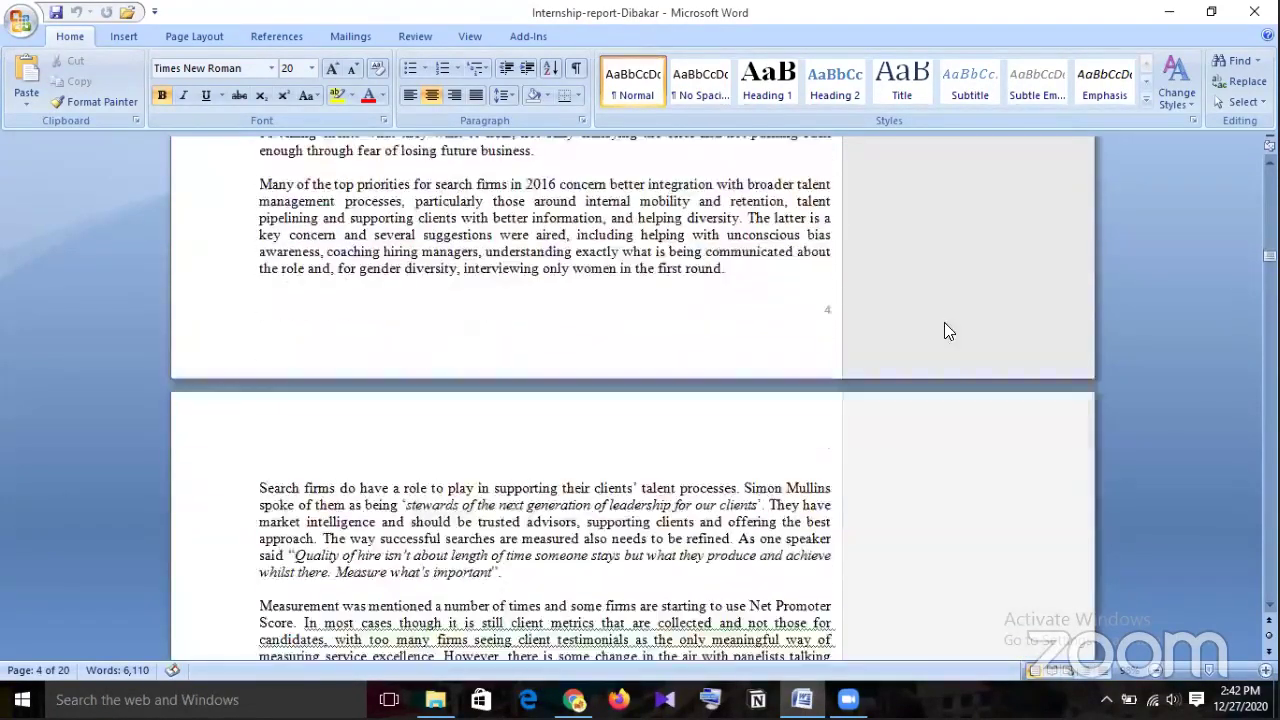
pyautogui.scroll(-7, 948, 324)
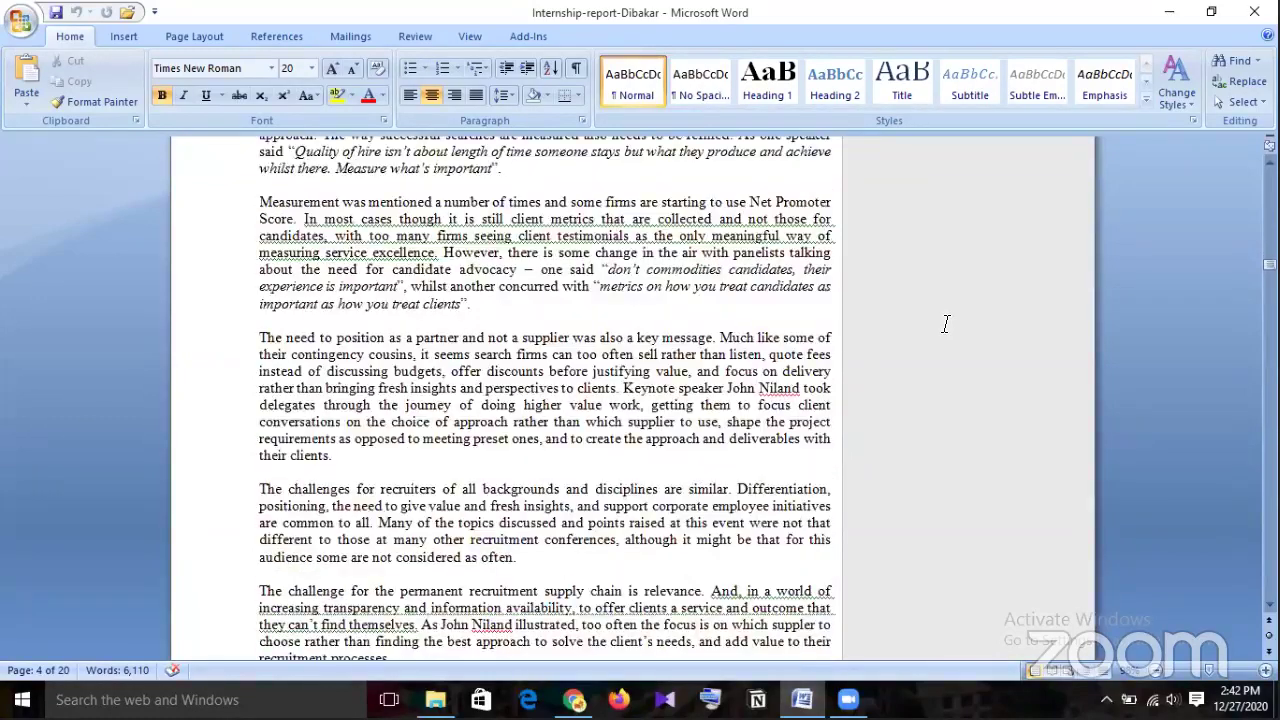
pyautogui.scroll(-12, 945, 323)
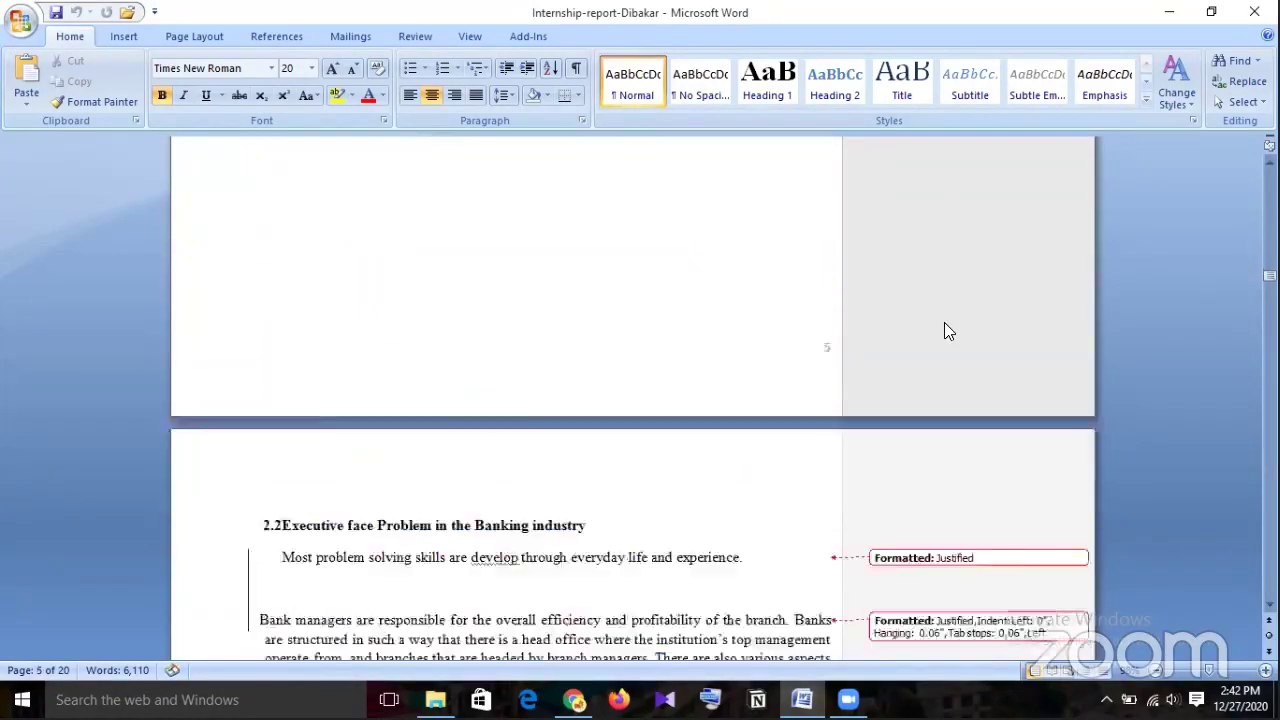
pyautogui.scroll(-3, 948, 324)
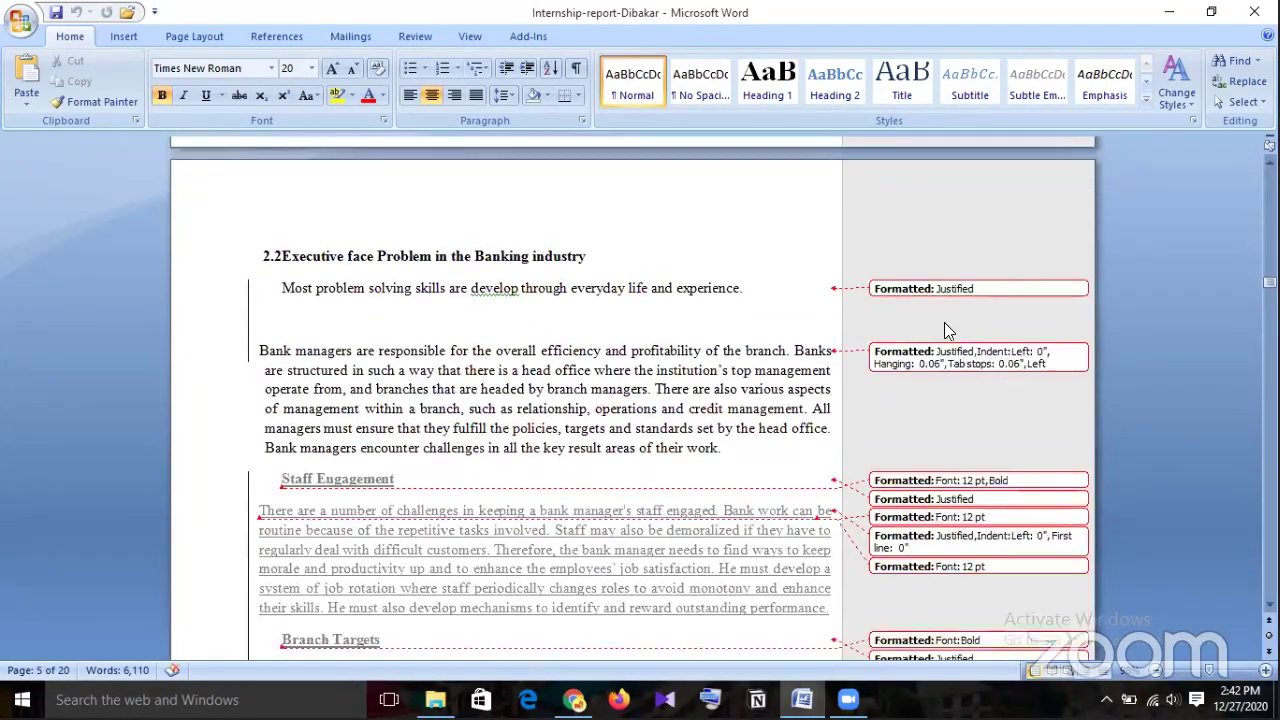
# Return to section 2.1 on challenges facing executives and examine how far its discussion runs across the pages
pyautogui.scroll(11, 946, 323)
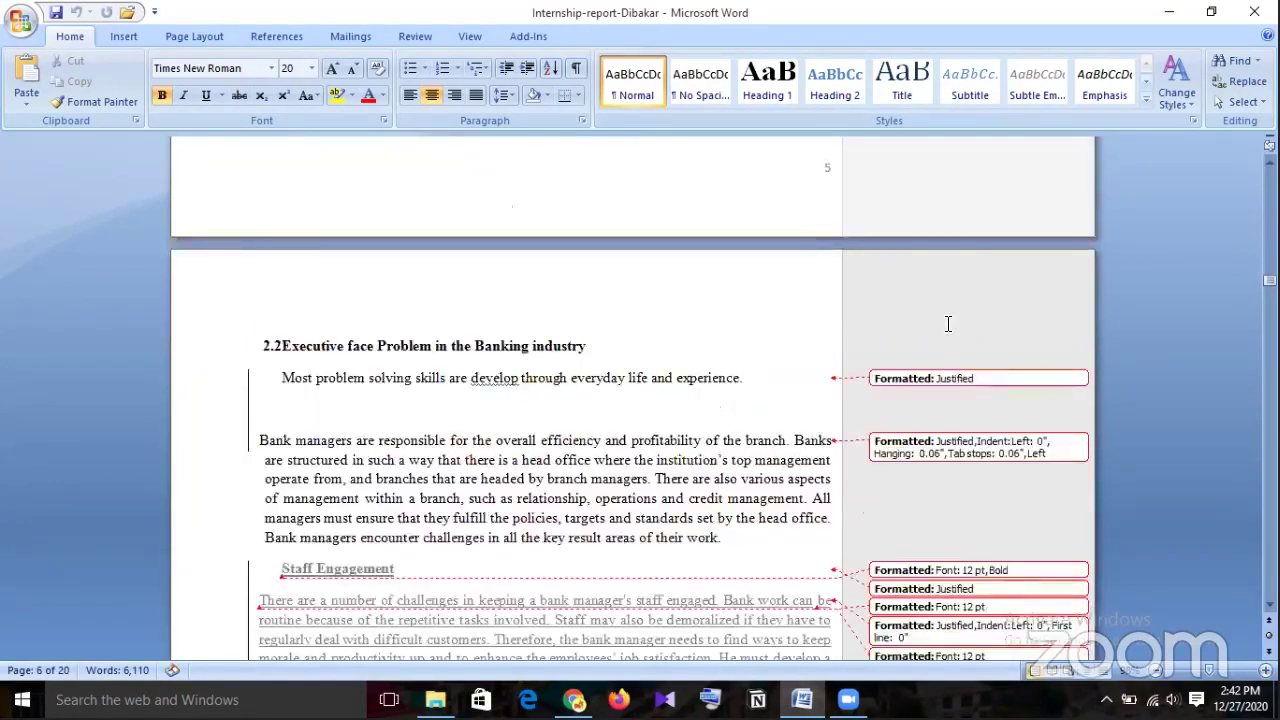
pyautogui.scroll(6, 948, 323)
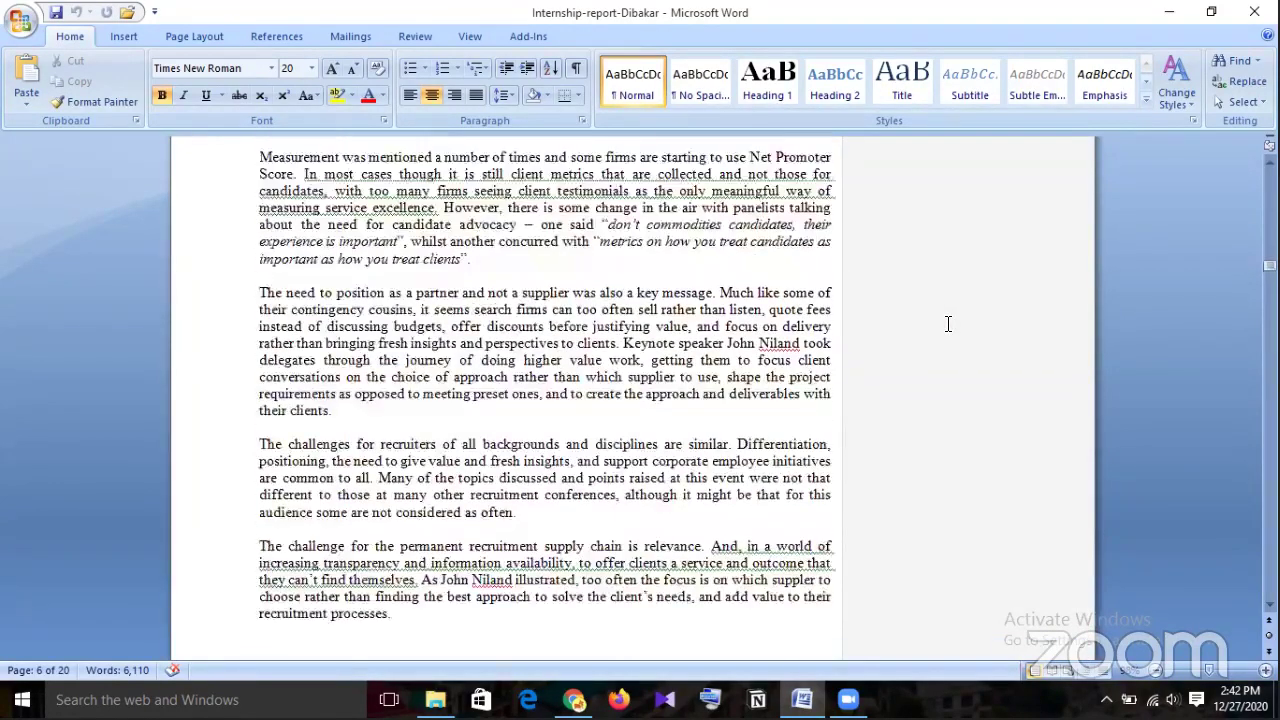
pyautogui.scroll(7, 948, 324)
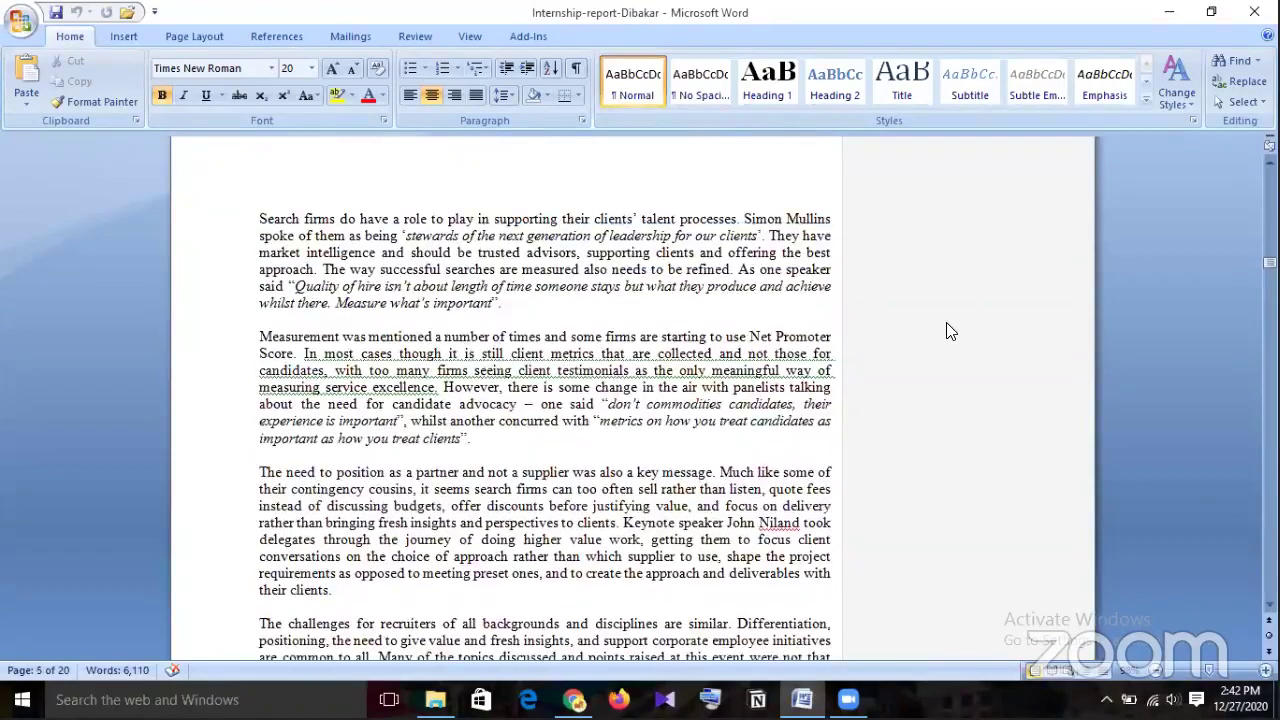
pyautogui.scroll(10, 950, 332)
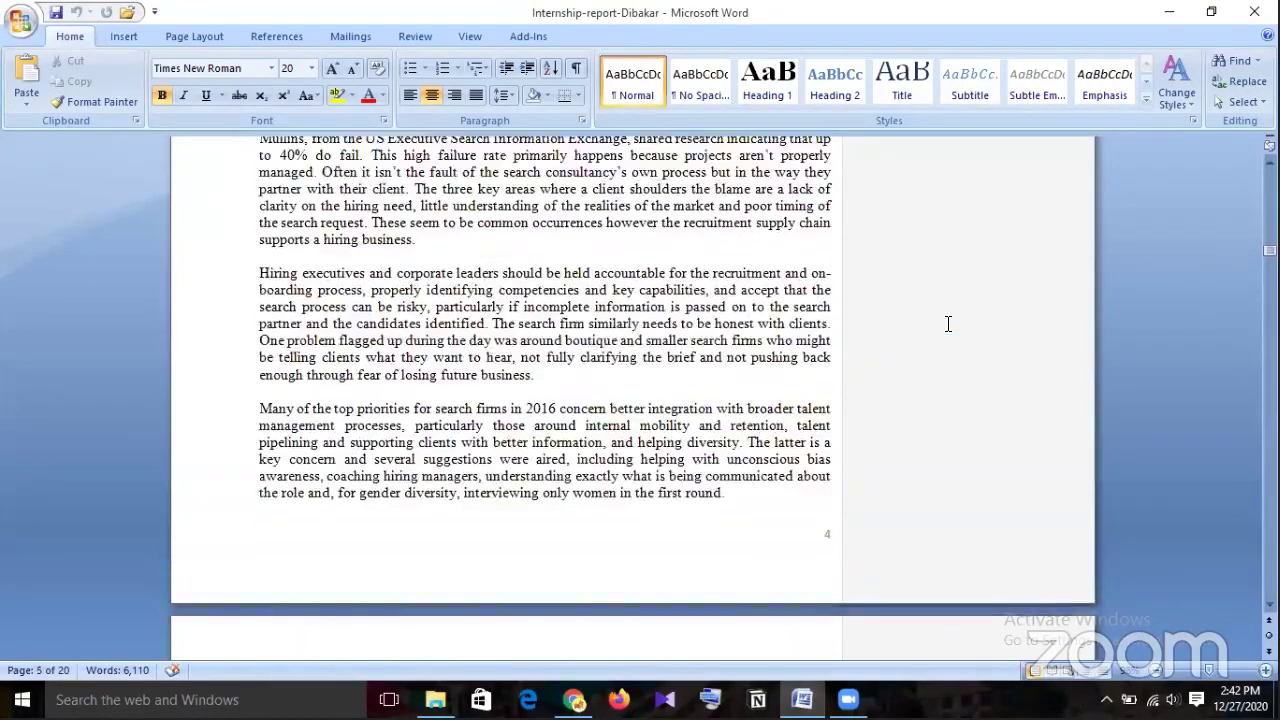
pyautogui.scroll(6, 948, 323)
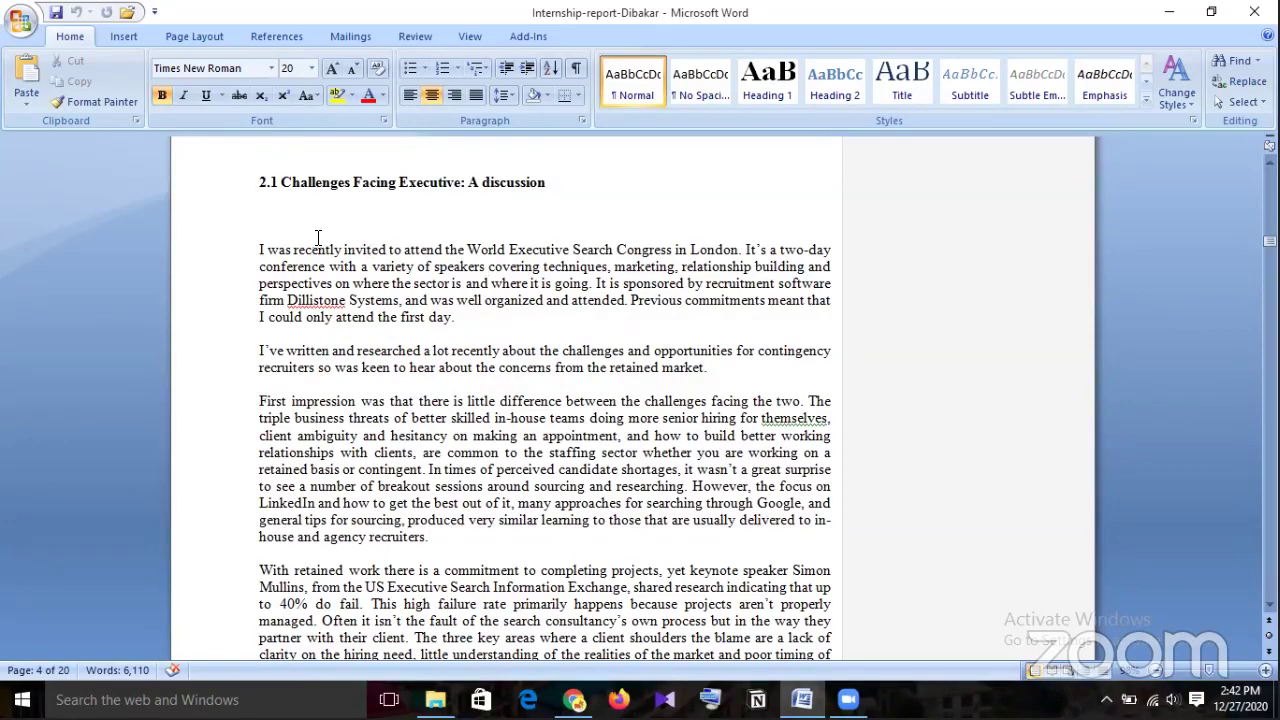
pyautogui.scroll(-20, 557, 277)
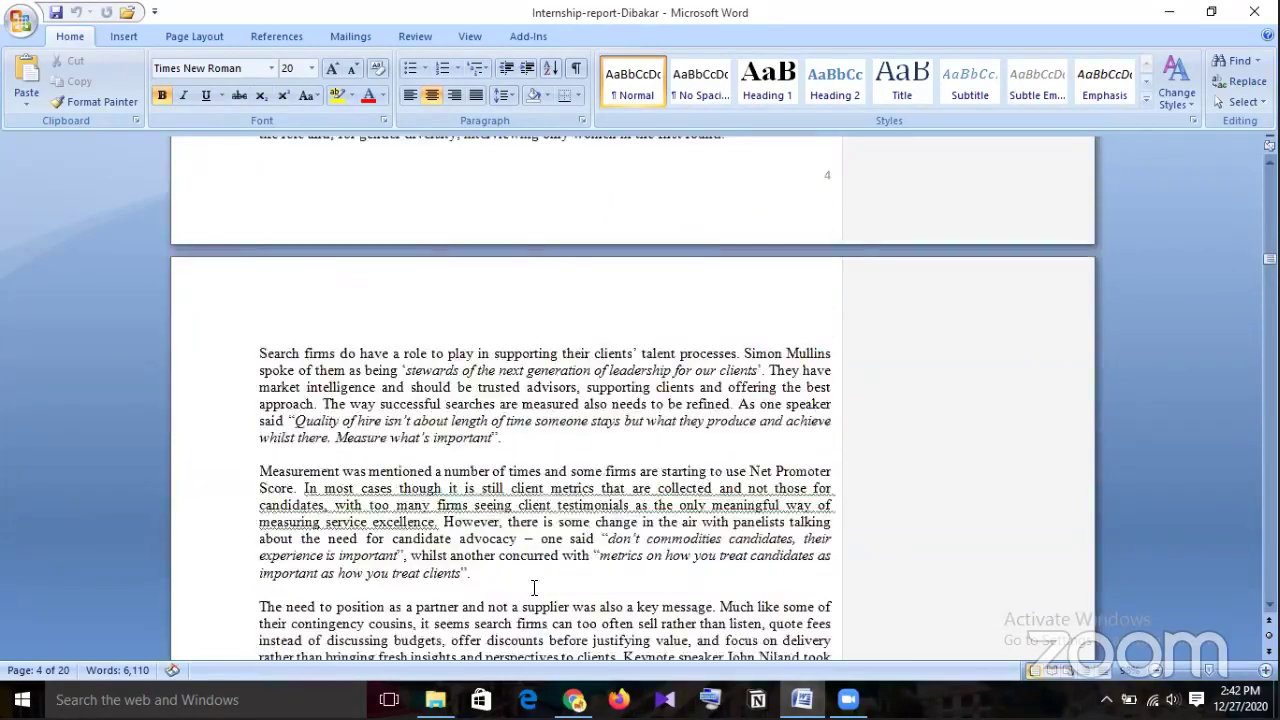
pyautogui.scroll(-8, 534, 588)
pyautogui.scroll(13, 536, 560)
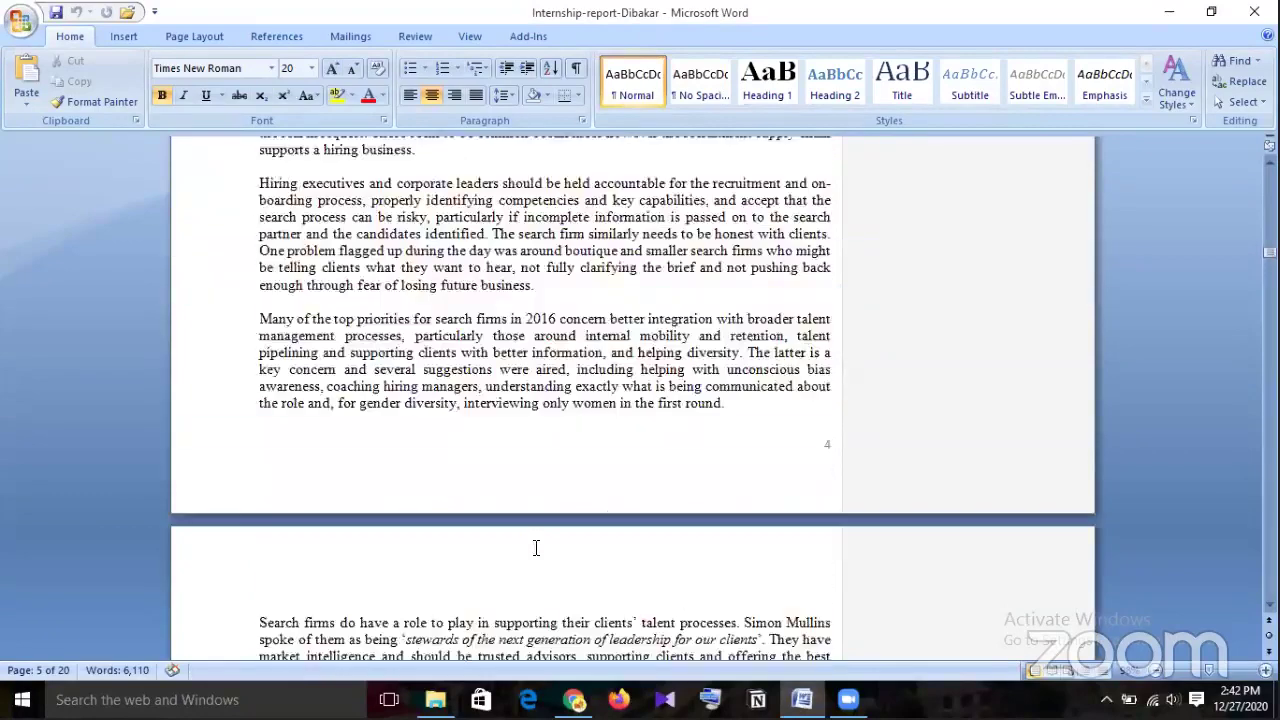
pyautogui.scroll(11, 536, 548)
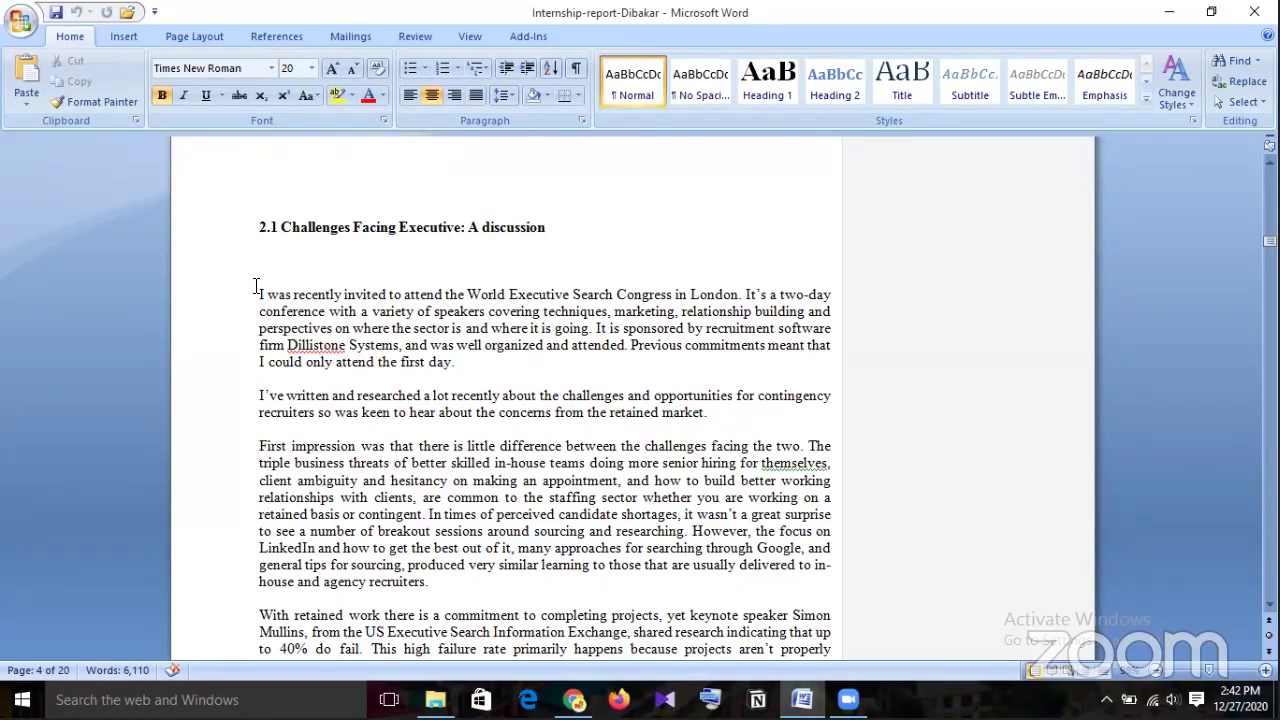
# Copy the whole body text of section 2.1, from its opening paragraph to the one ending in "recruitment processes", and clear the selection
pyautogui.moveTo(259, 292); pyautogui.dragTo(567, 457)
pyautogui.scroll(-6, 579, 467)
pyautogui.scroll(-10, 578, 465)
pyautogui.scroll(-7, 572, 455)
pyautogui.scroll(-2, 570, 452)
pyautogui.scroll(-1, 570, 452)
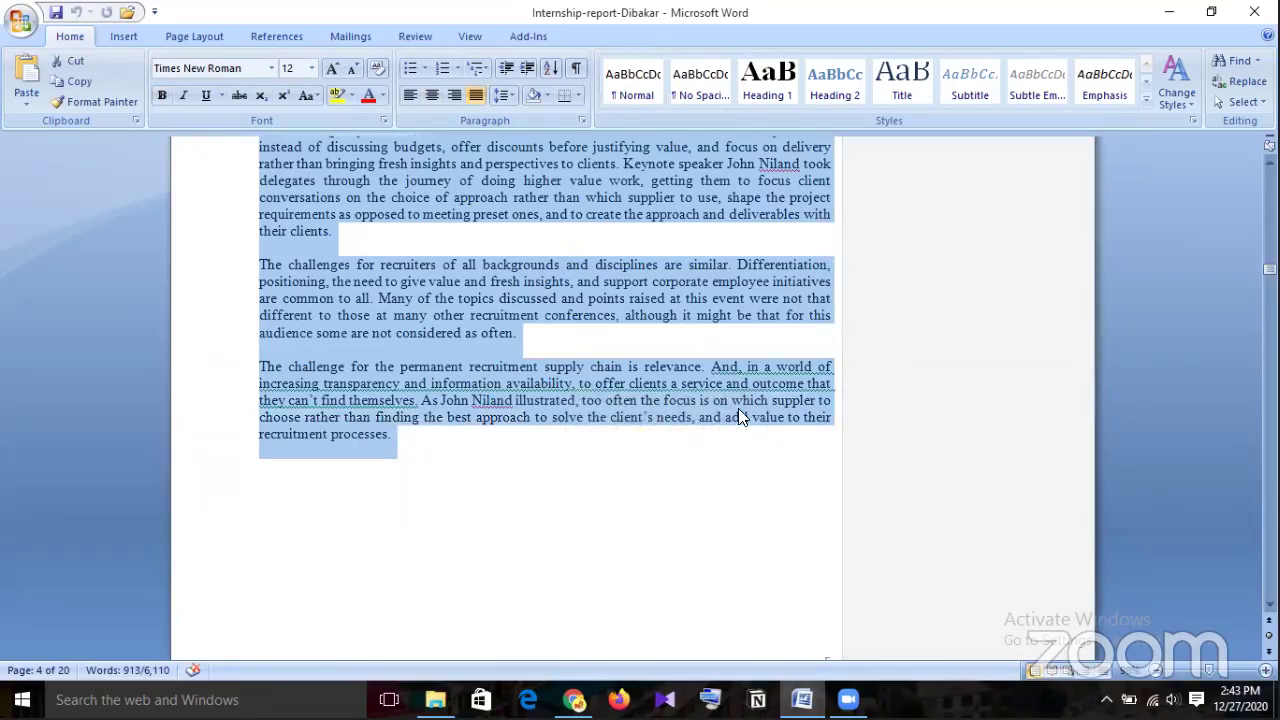
pyautogui.rightClick(738, 408)
pyautogui.click(780, 441)
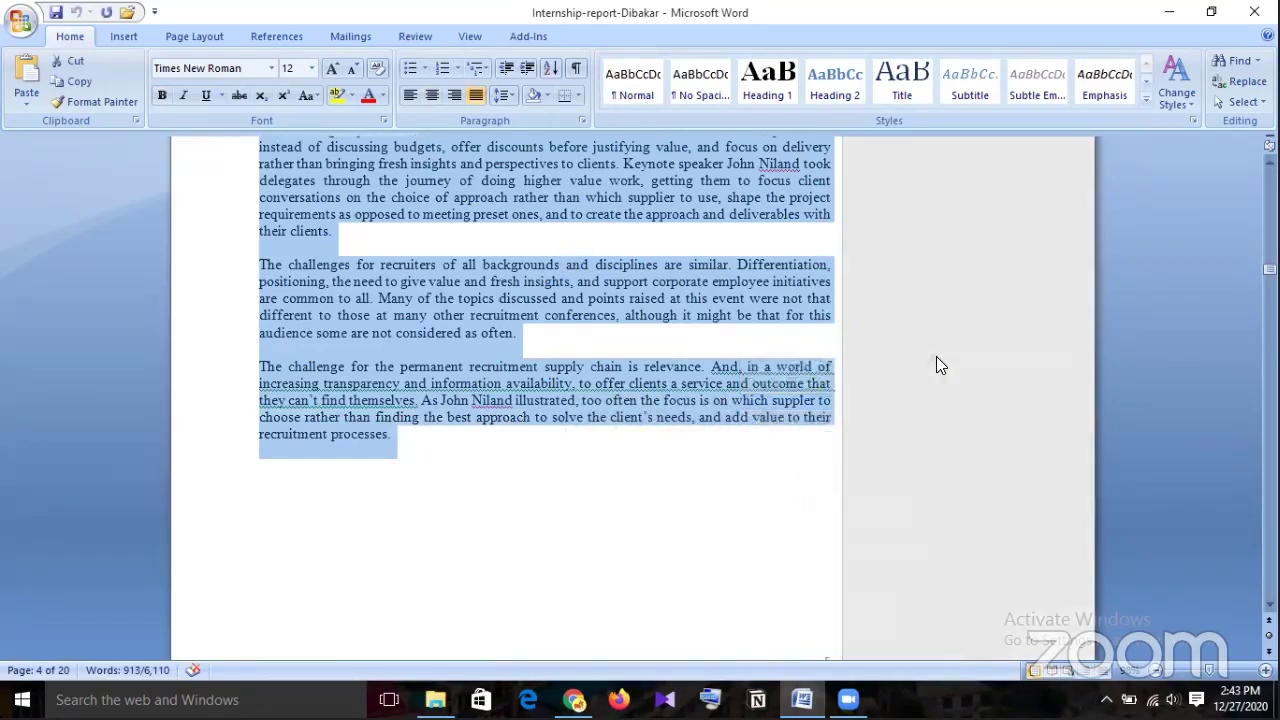
pyautogui.click(936, 356)
# Examine the structure of sections 2.2 and 2.3 and the chapter 3 company overview, up to the risk management section 3.12
pyautogui.scroll(-10, 940, 368)
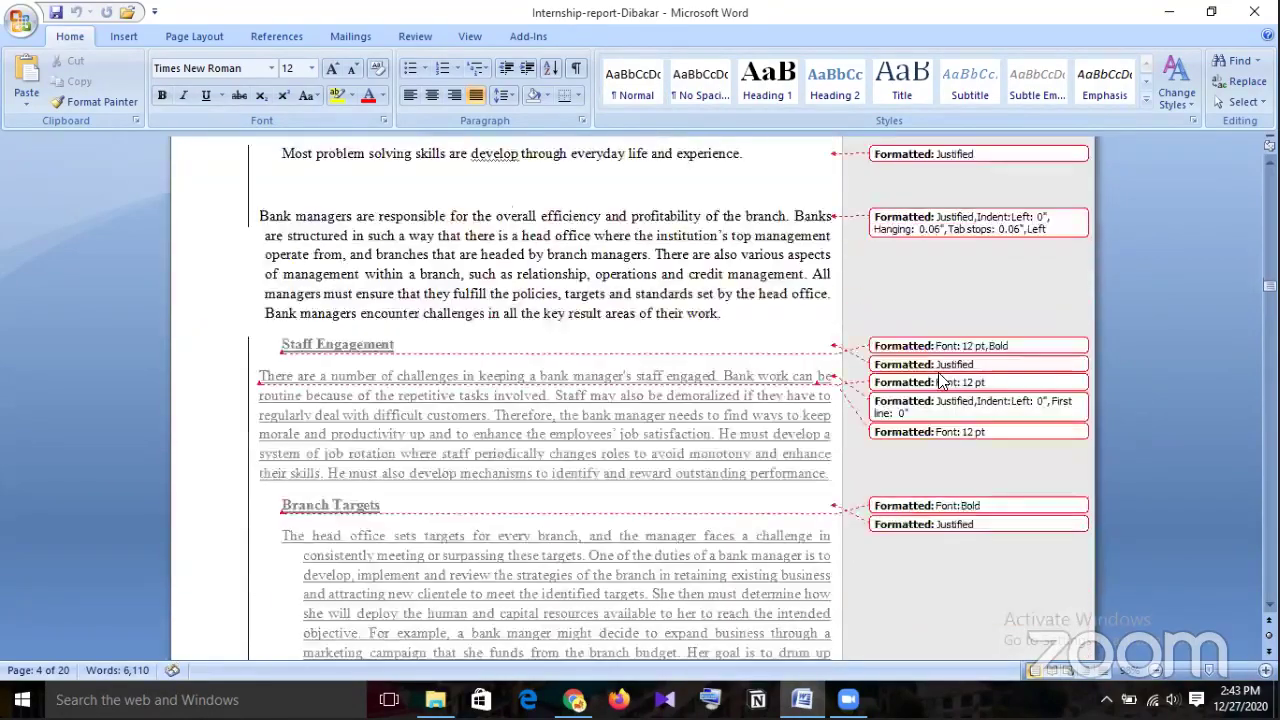
pyautogui.scroll(-15, 940, 374)
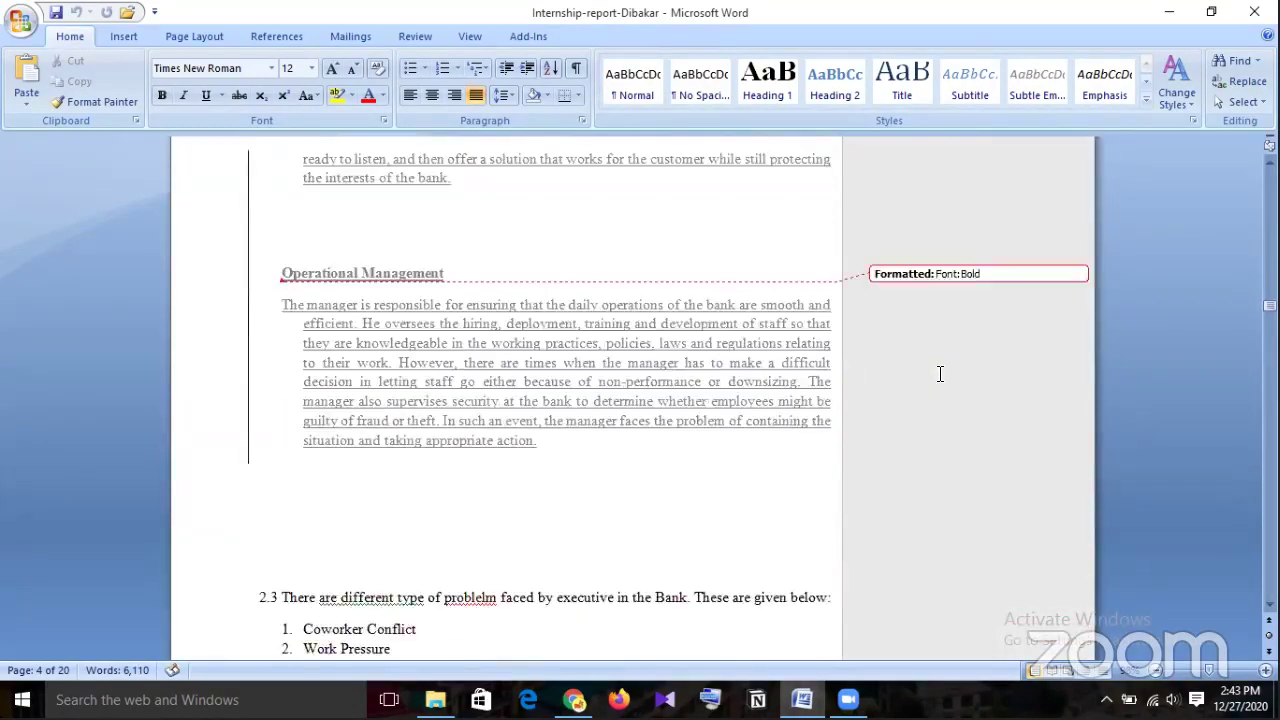
pyautogui.scroll(-10, 940, 374)
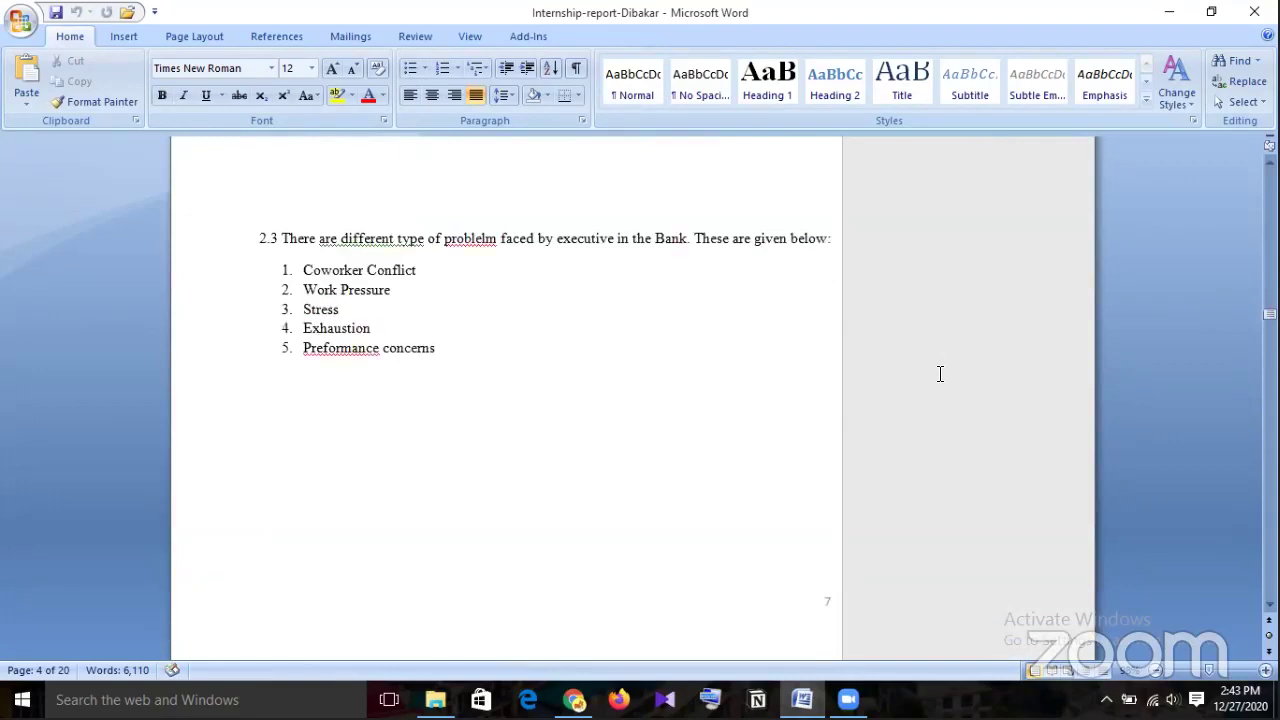
pyautogui.scroll(-8, 940, 374)
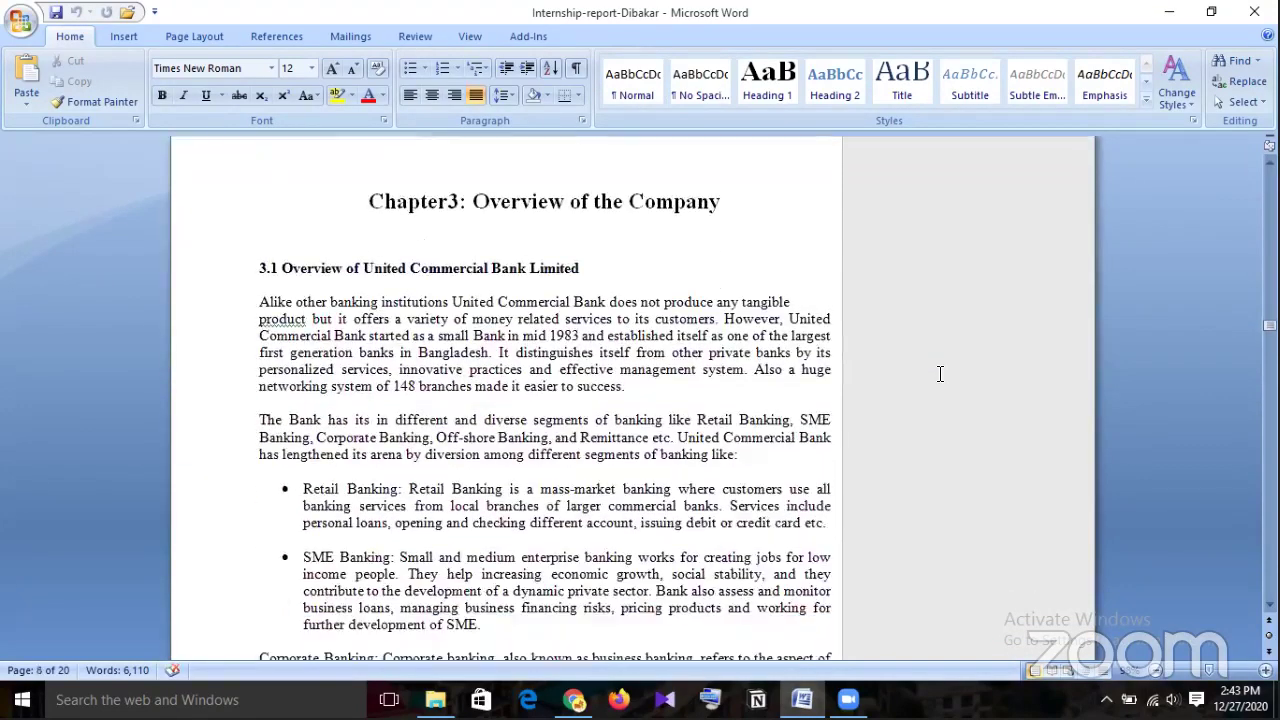
pyautogui.scroll(2, 940, 374)
pyautogui.scroll(-3, 940, 374)
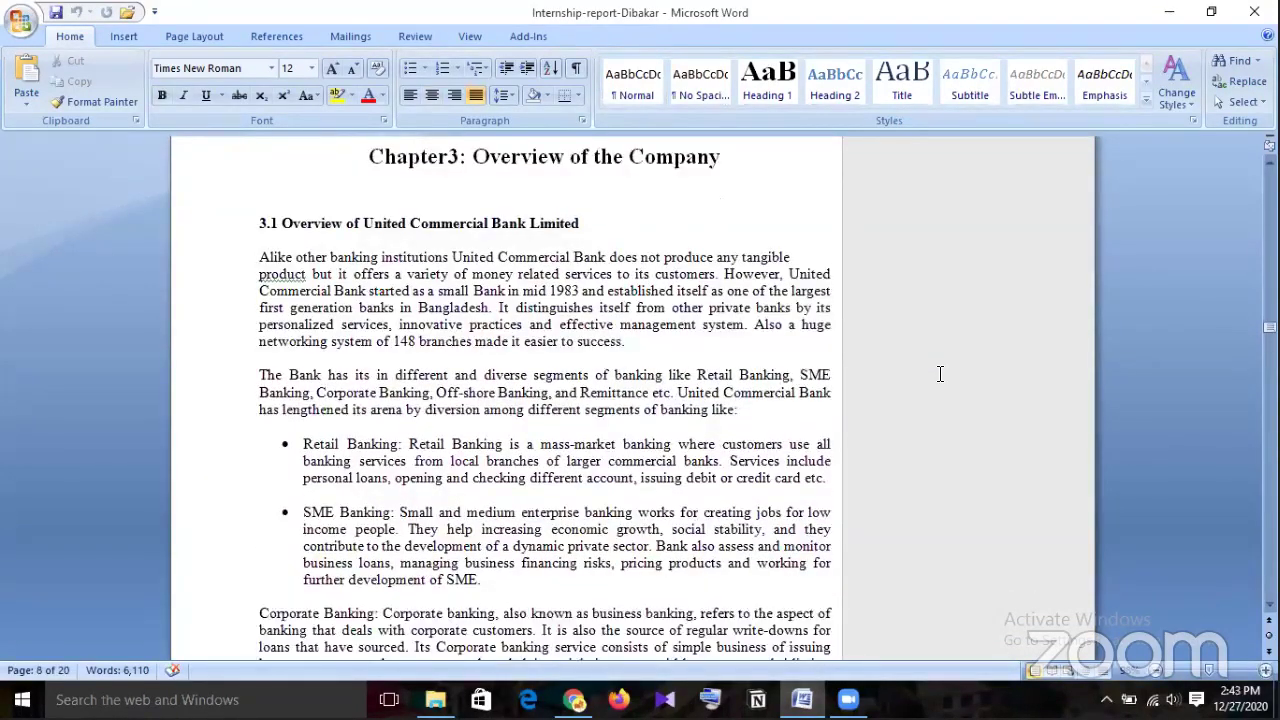
pyautogui.scroll(-10, 940, 374)
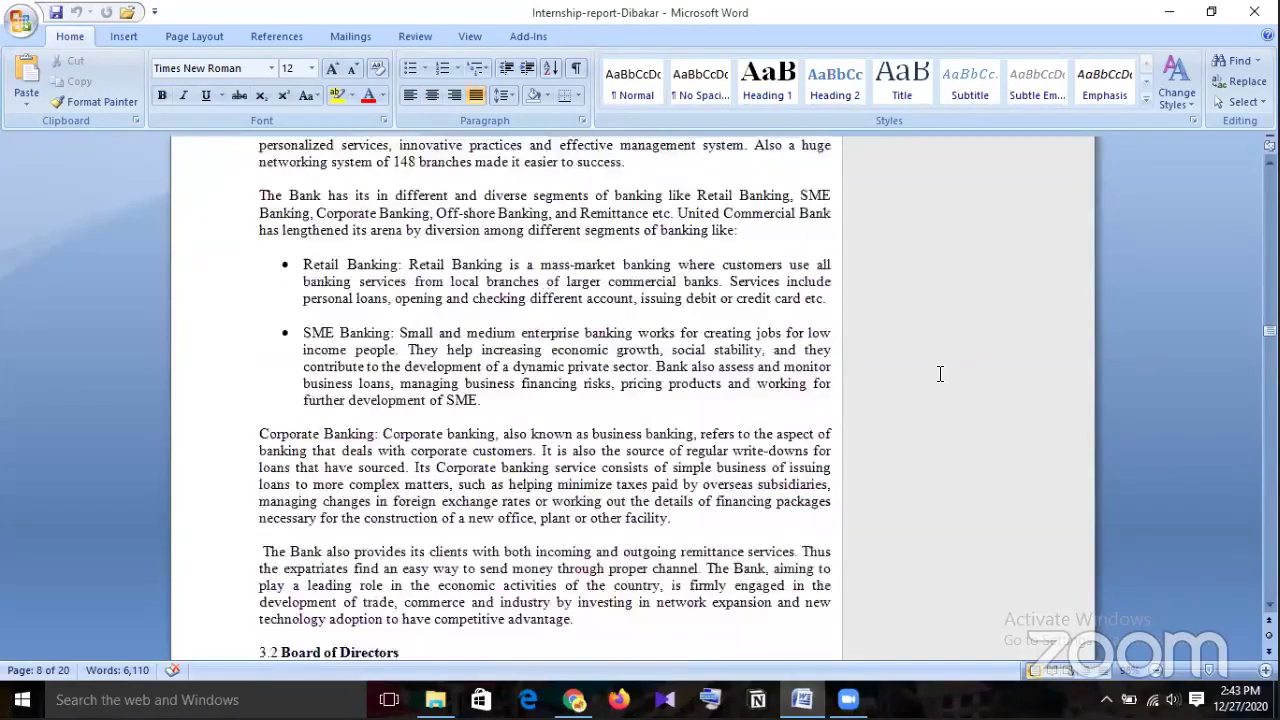
pyautogui.scroll(-5, 940, 374)
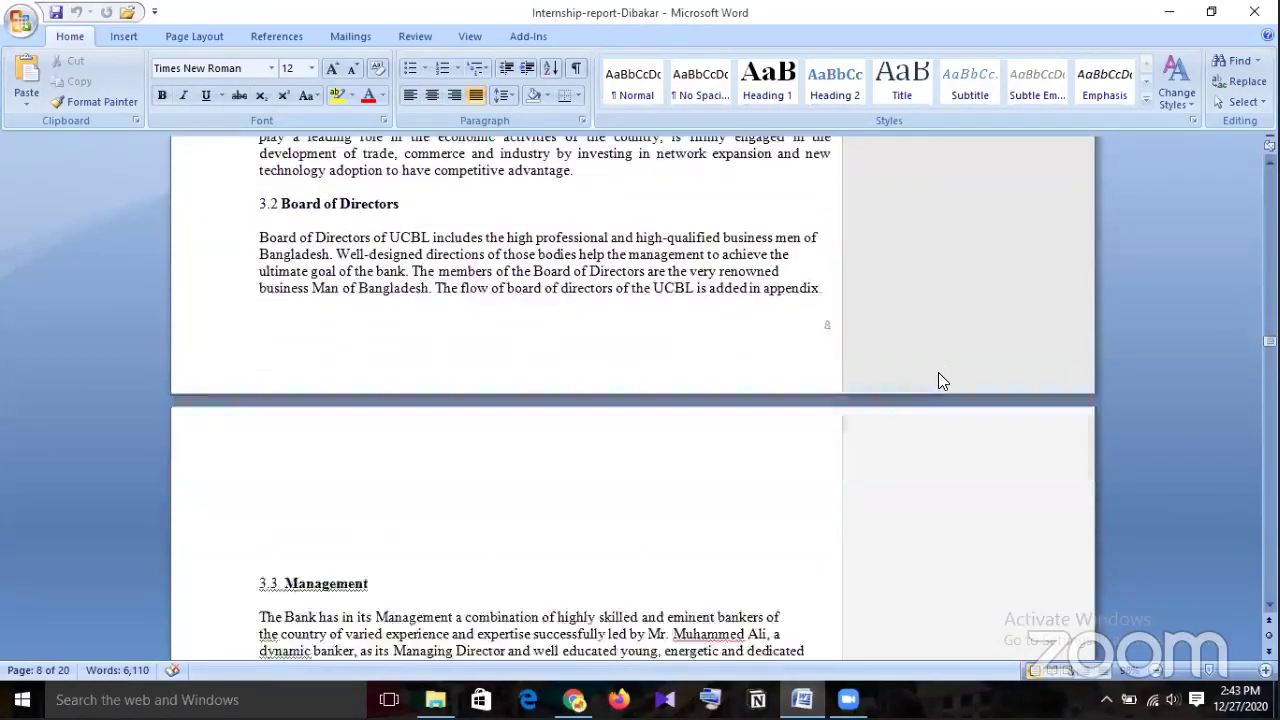
pyautogui.scroll(-7, 940, 374)
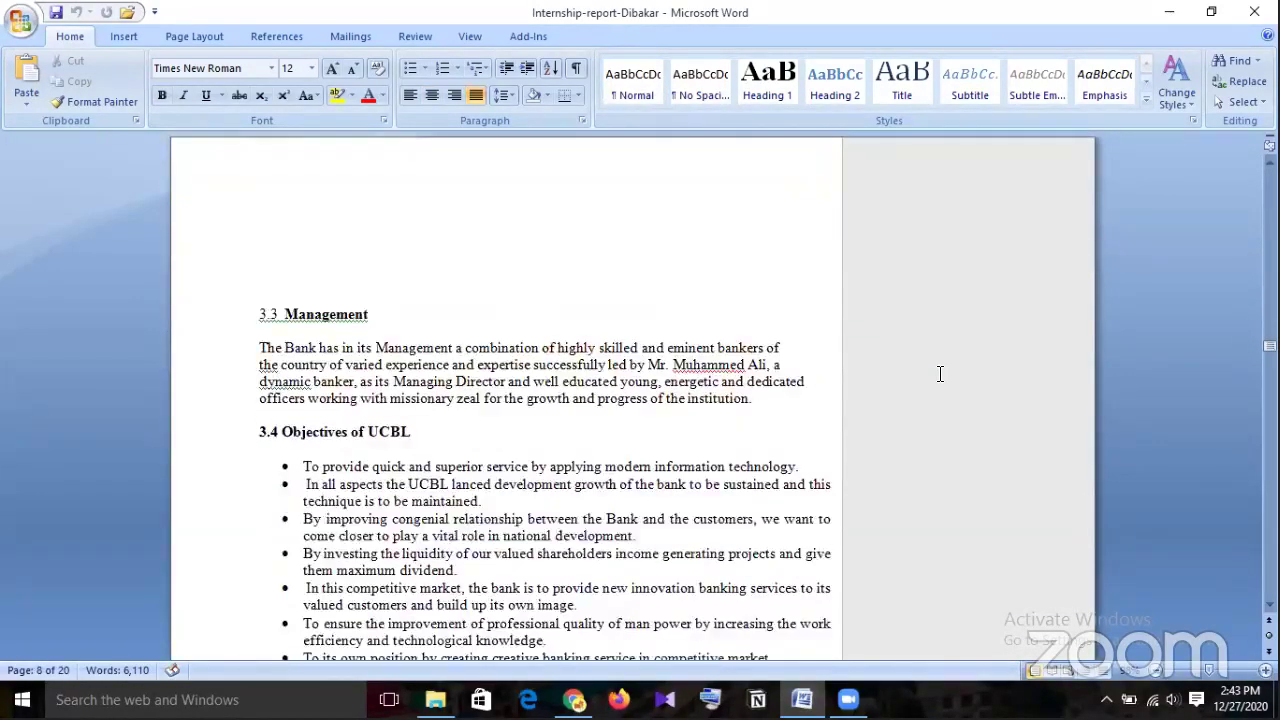
pyautogui.scroll(-11, 940, 374)
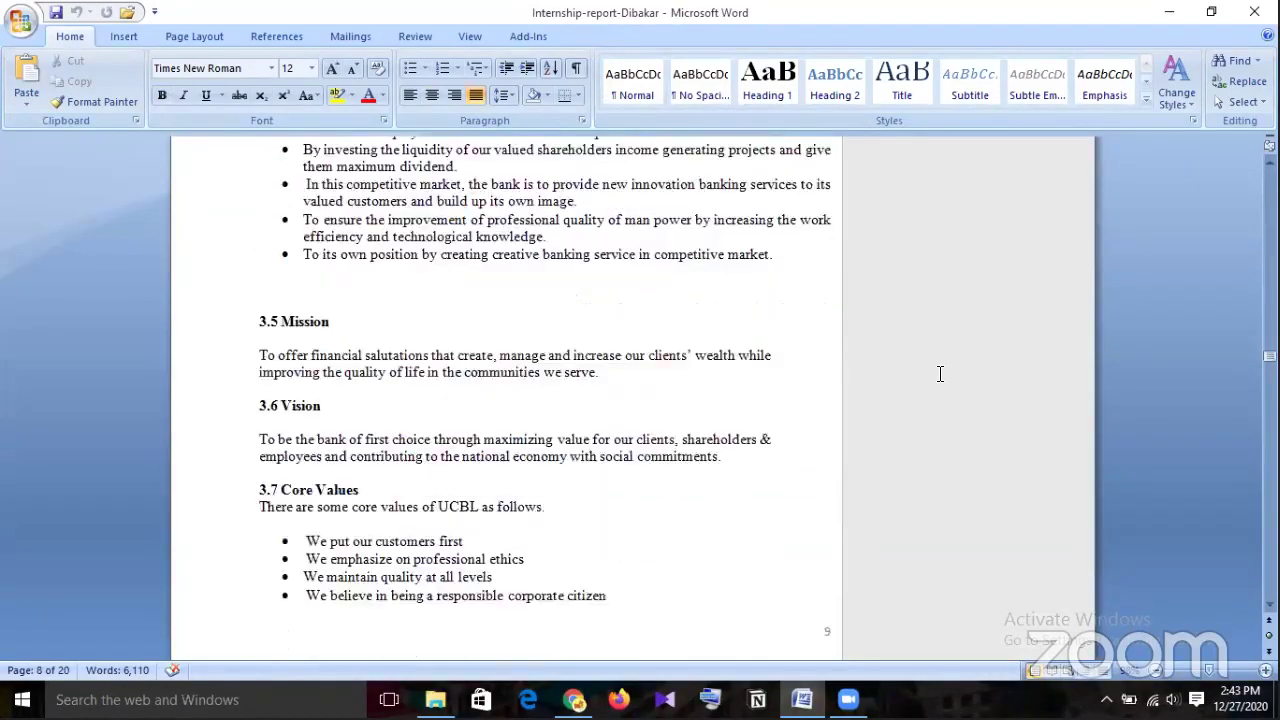
pyautogui.scroll(-9, 940, 374)
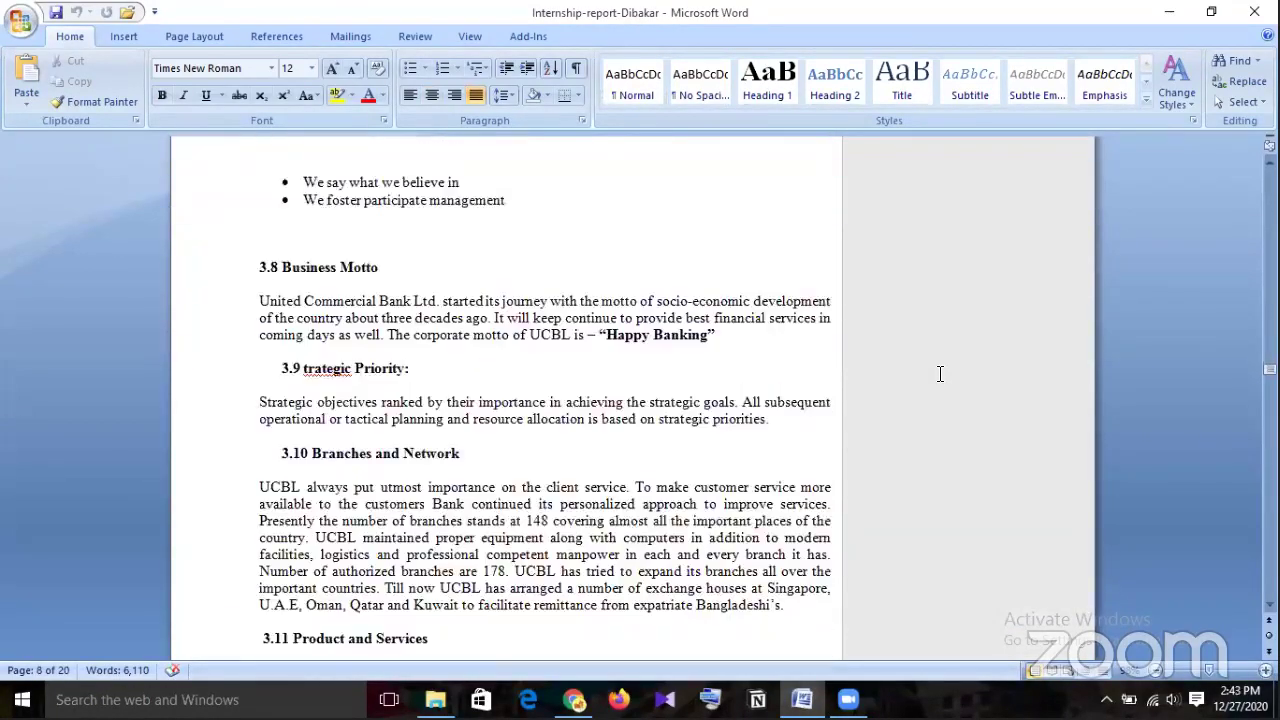
pyautogui.scroll(-12, 940, 374)
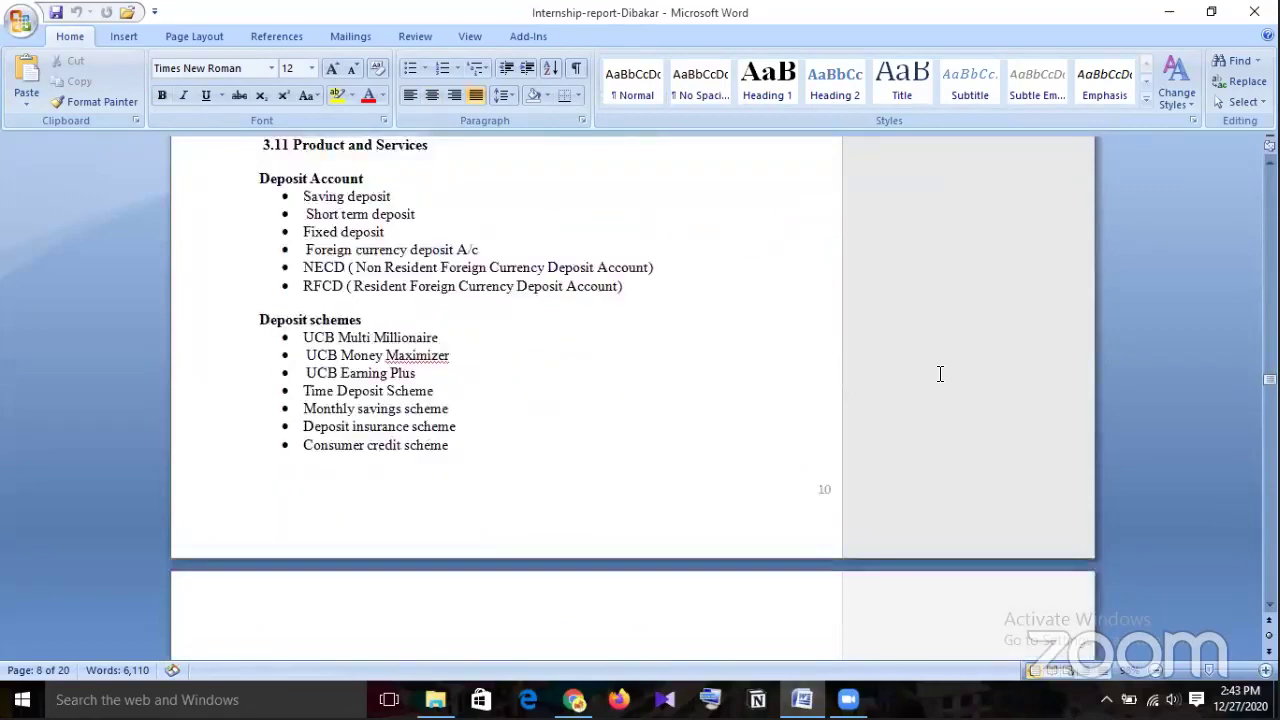
pyautogui.scroll(-3, 940, 374)
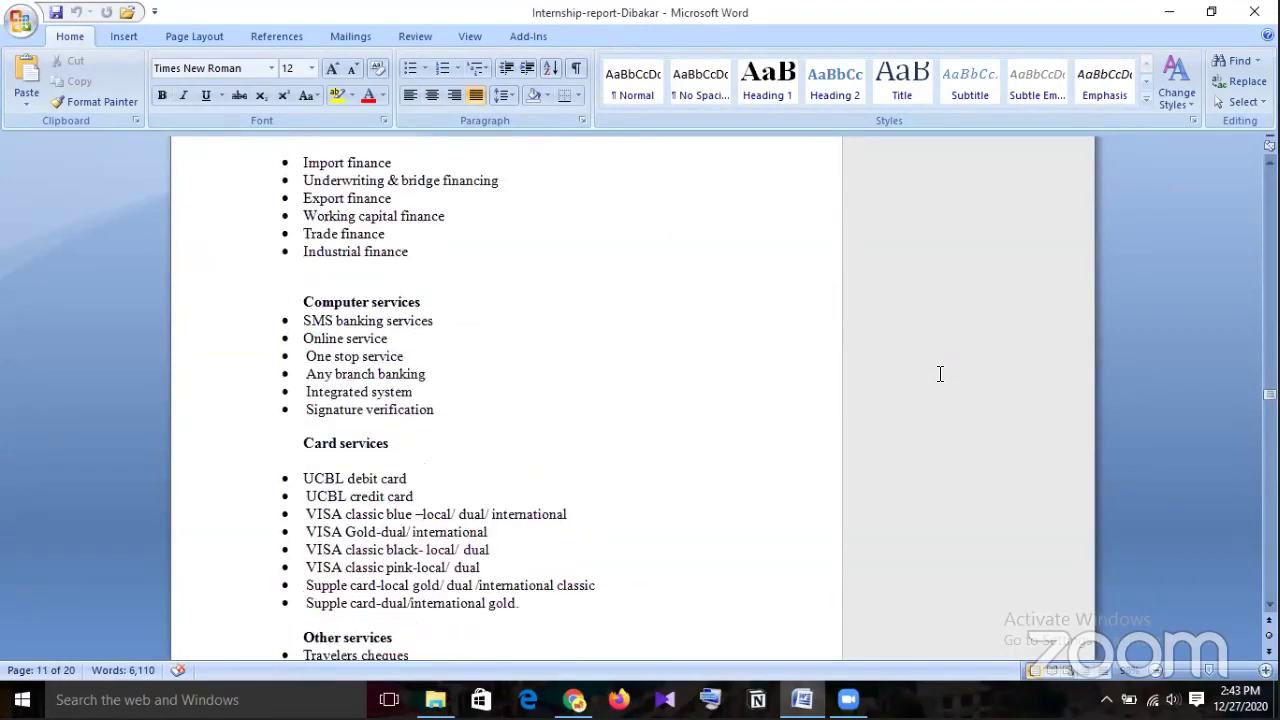
pyautogui.scroll(-8, 940, 374)
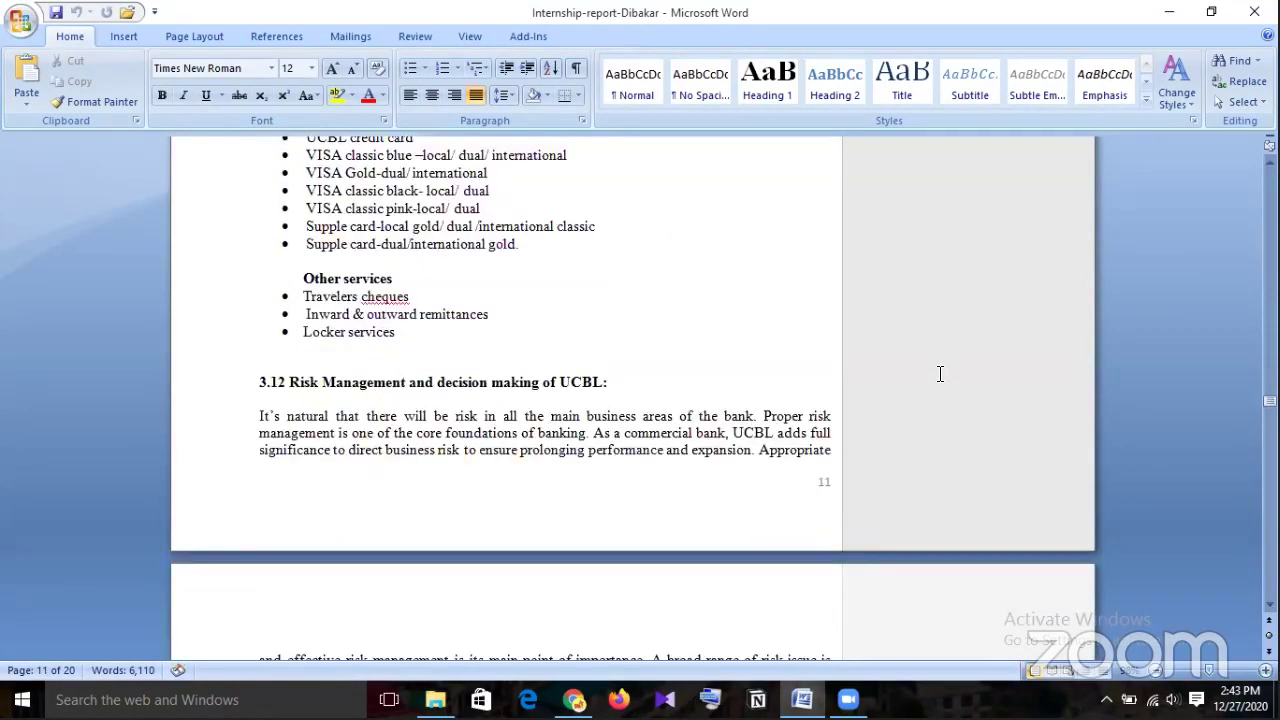
pyautogui.scroll(-4, 938, 373)
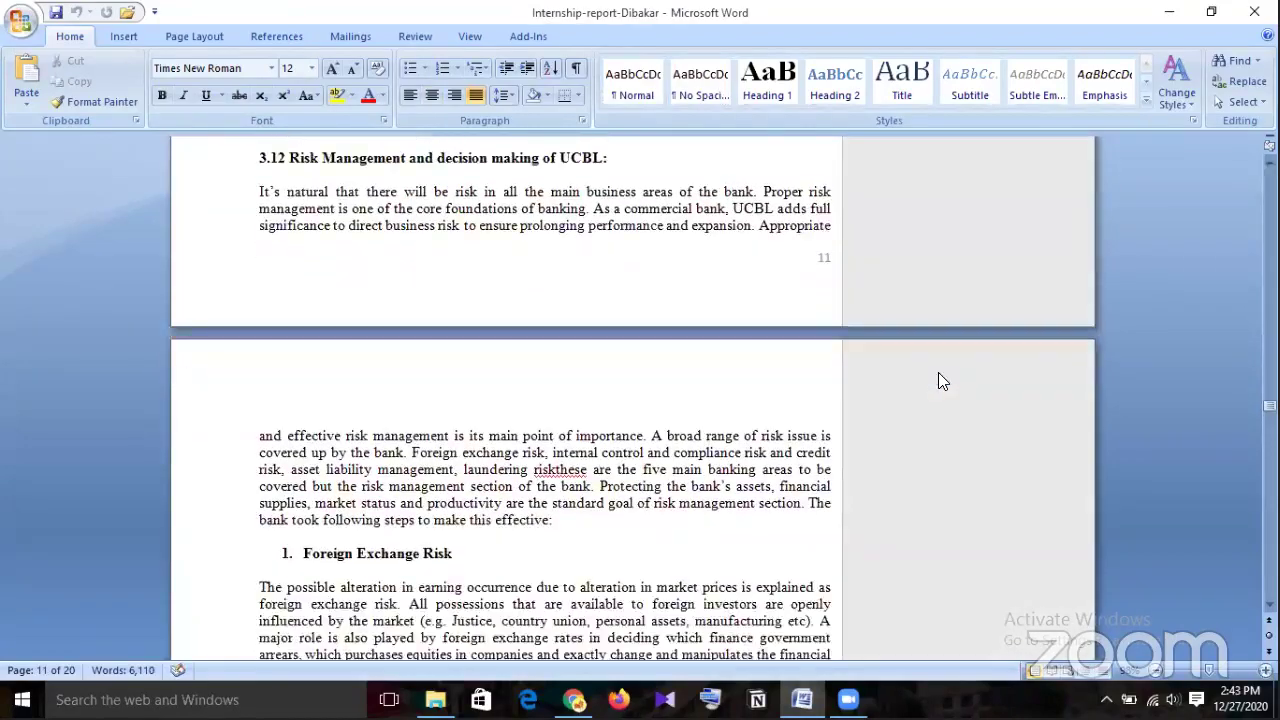
# Read on from the risk management section 3.12 through human resources and corporate governance to the functions of UCBL in section 3.16
pyautogui.scroll(-5, 940, 374)
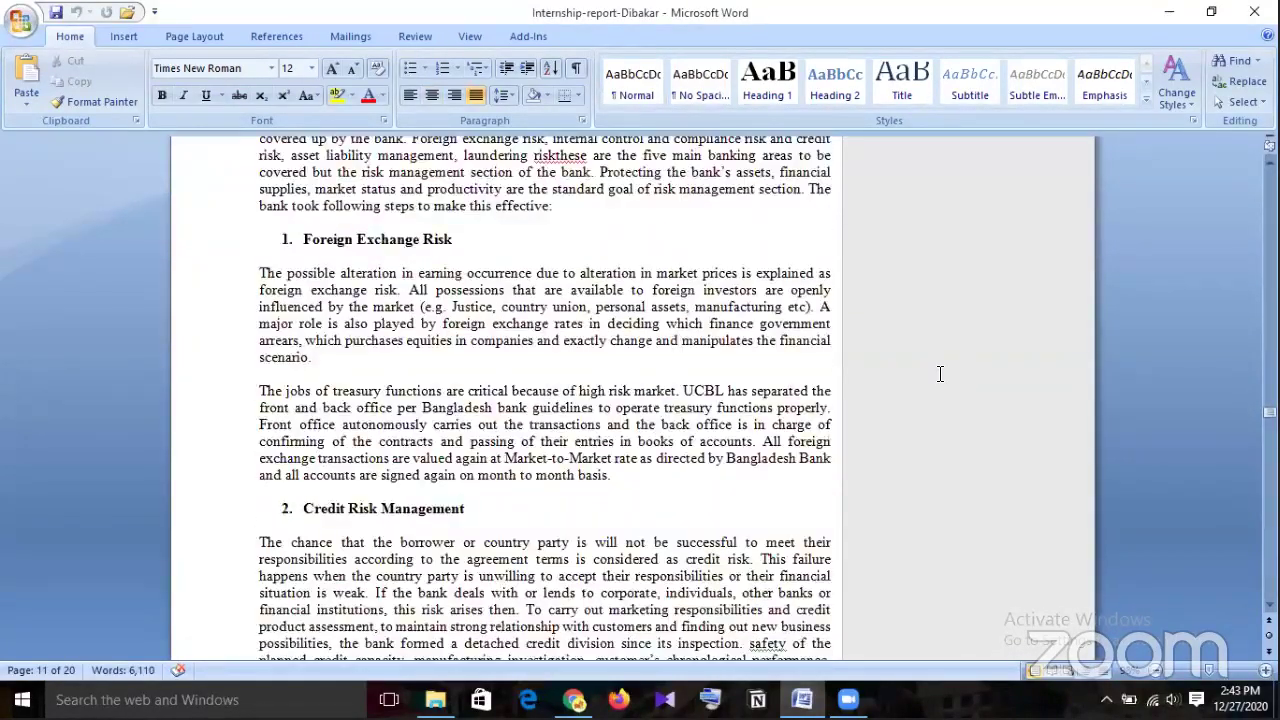
pyautogui.scroll(-5, 940, 374)
pyautogui.scroll(-16, 940, 374)
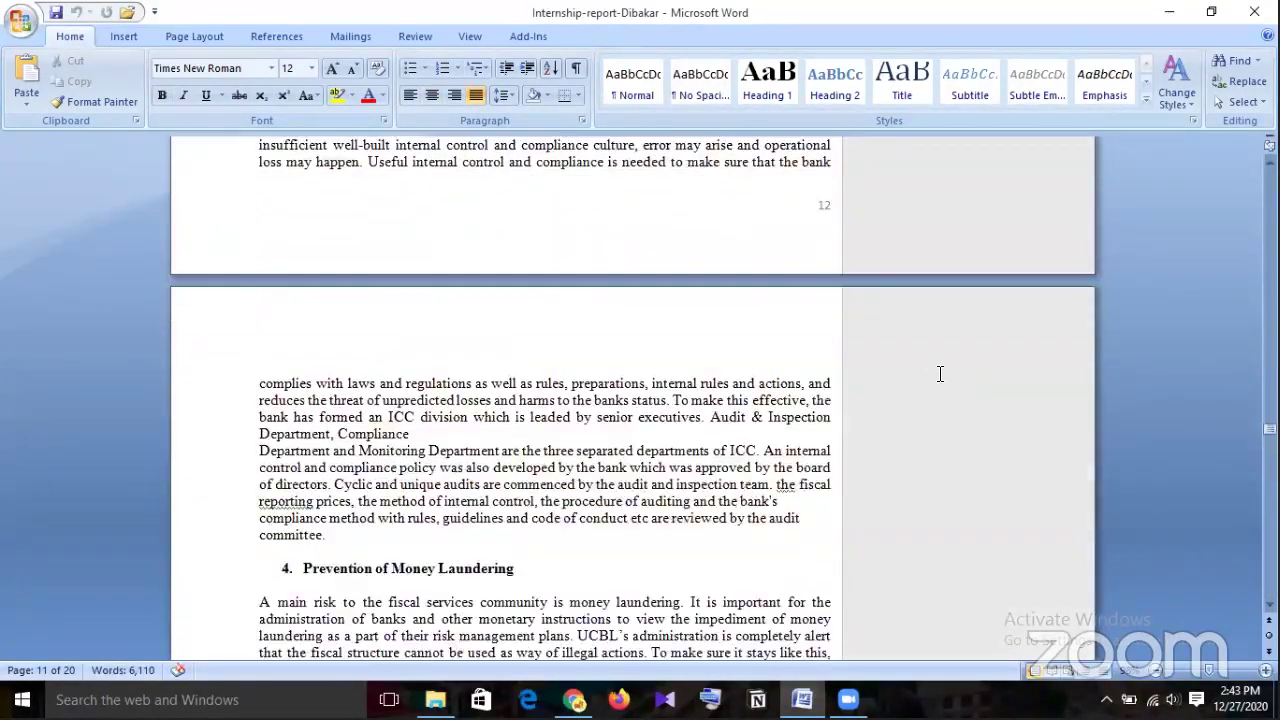
pyautogui.scroll(-13, 940, 373)
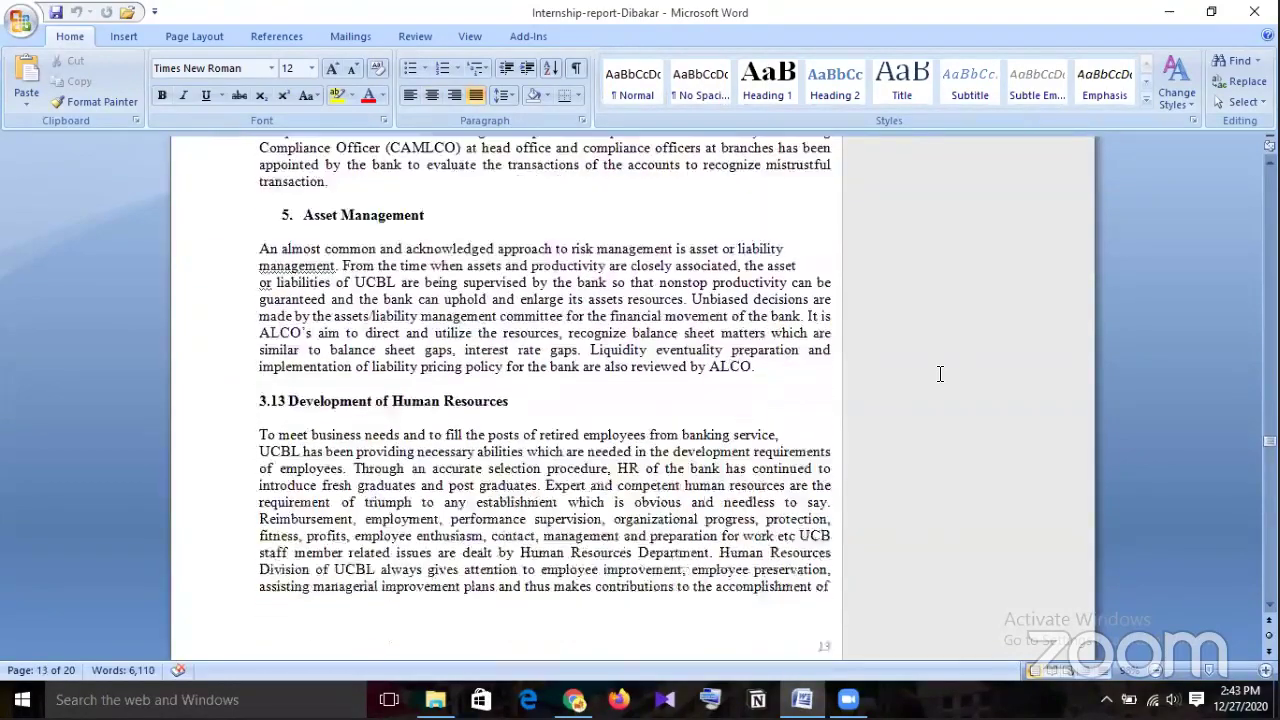
pyautogui.scroll(-15, 939, 377)
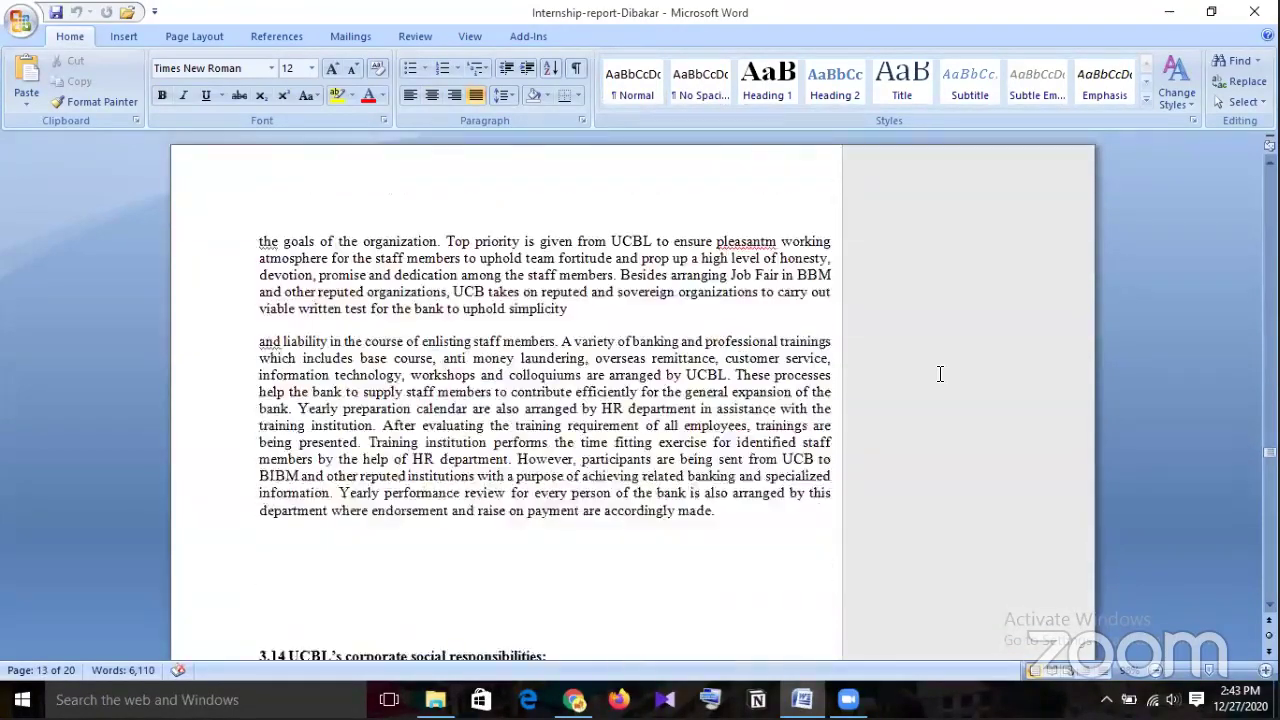
pyautogui.scroll(-3, 940, 374)
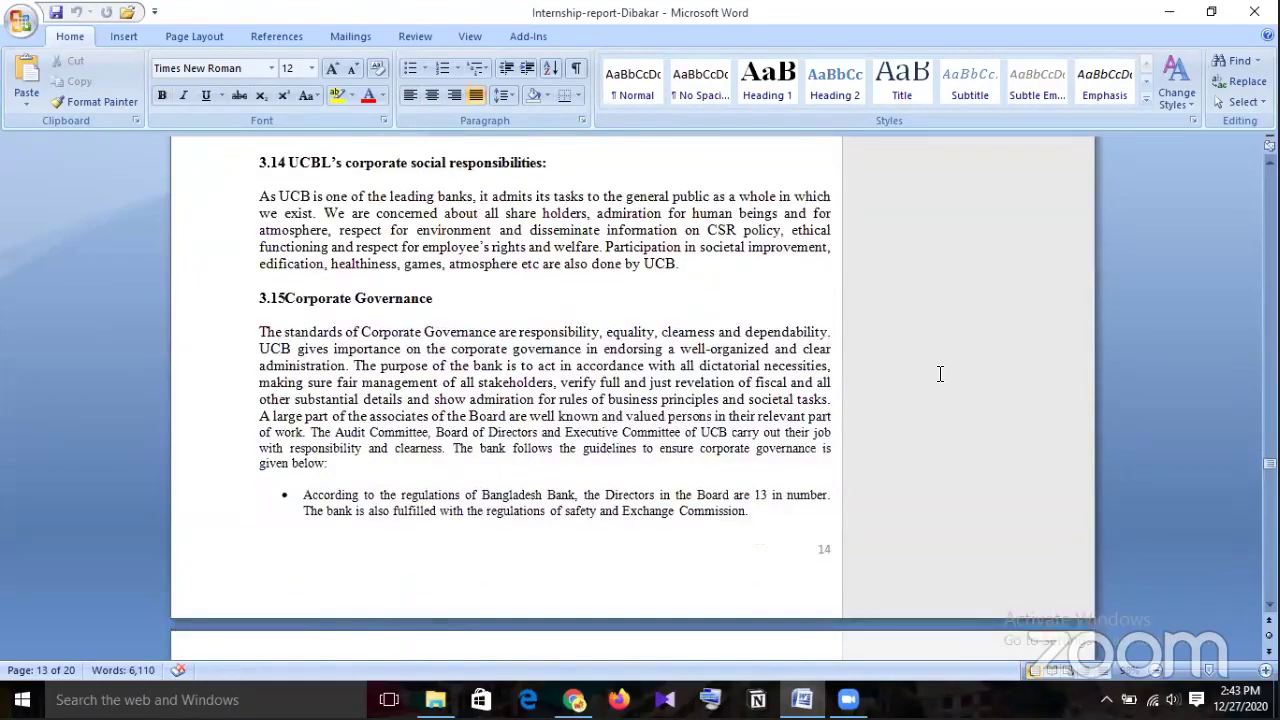
pyautogui.scroll(-13, 940, 374)
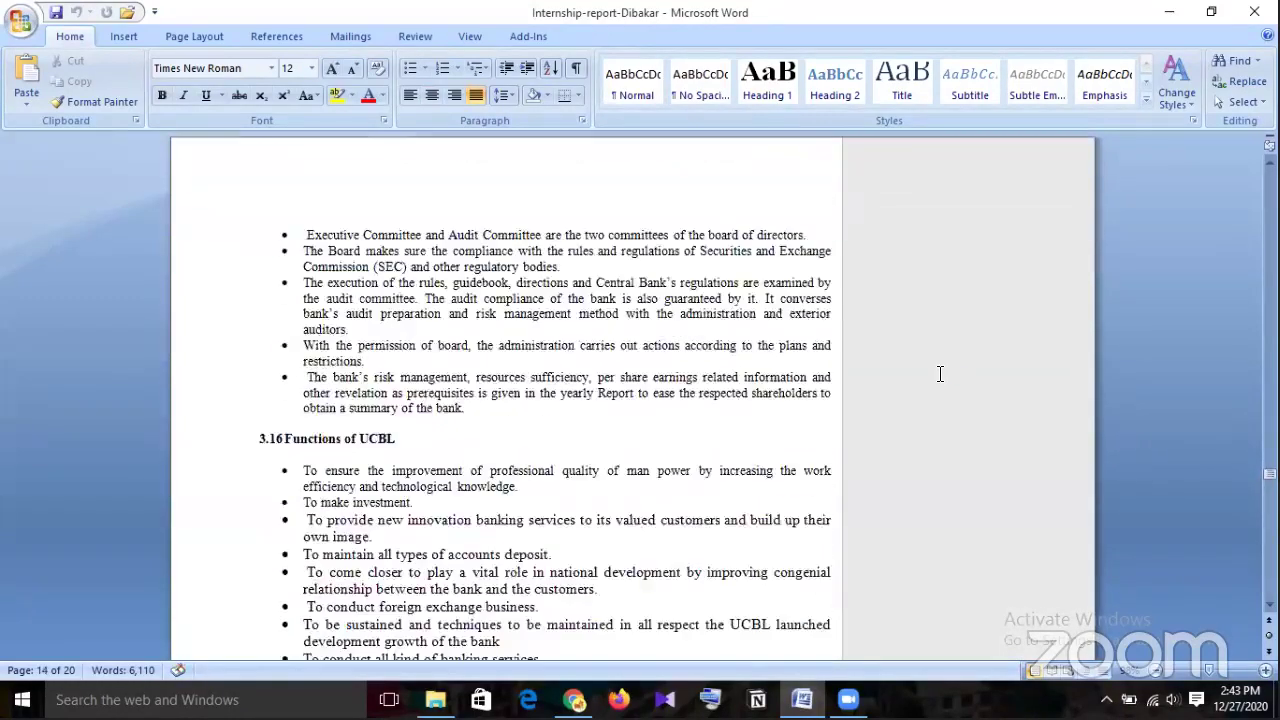
pyautogui.scroll(-9, 940, 374)
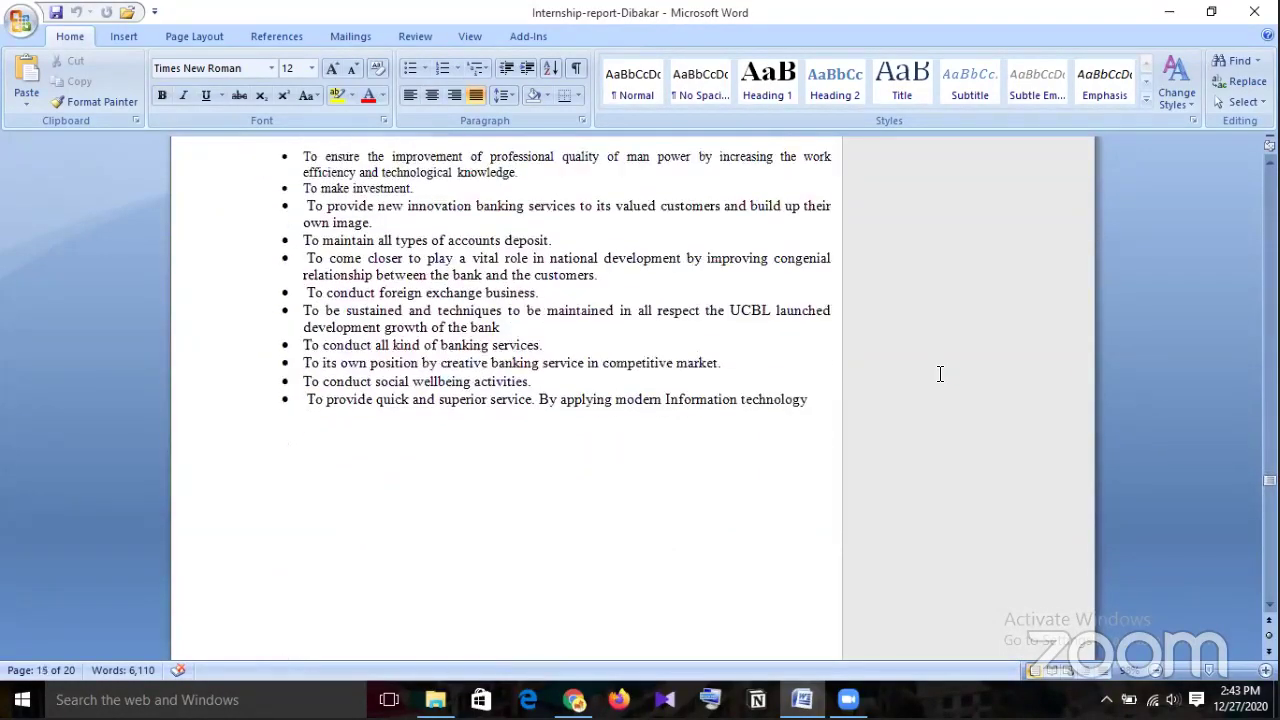
# Examine how chapter 4 on methodology and chapter 5 on findings are laid out, up to the start of chapter 6 on executives' challenges
pyautogui.scroll(-12, 940, 374)
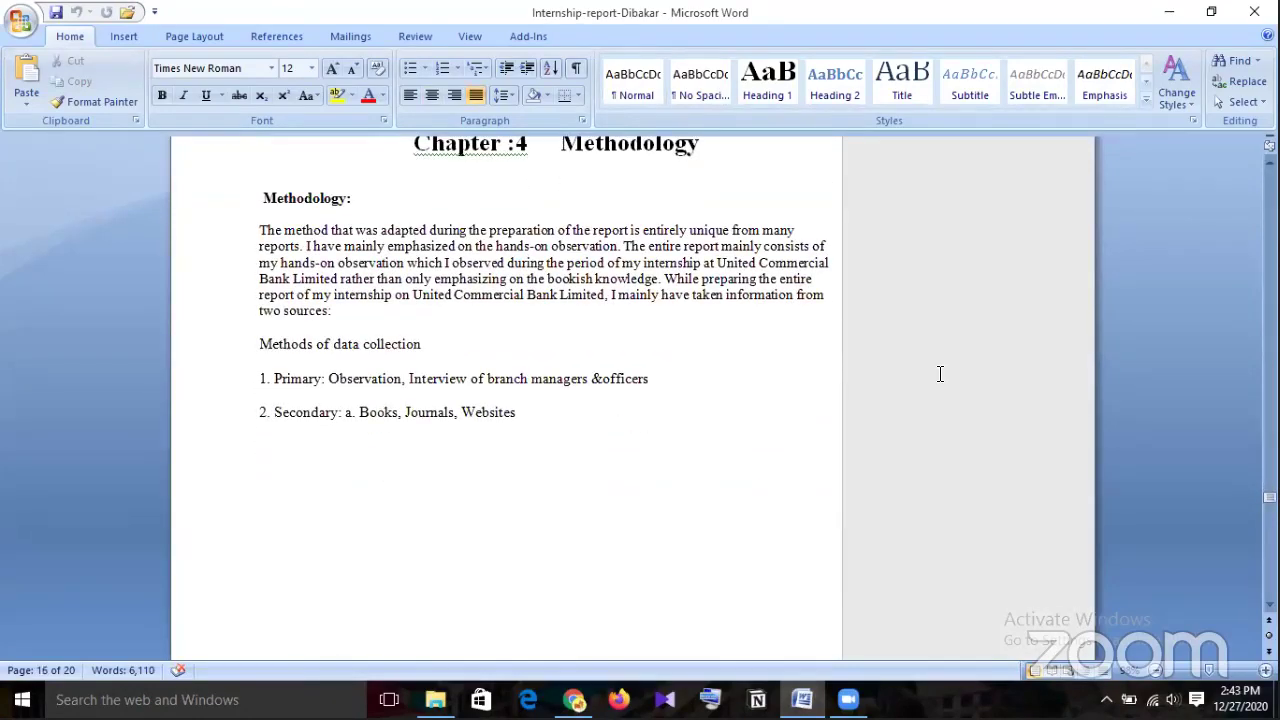
pyautogui.scroll(-15, 940, 374)
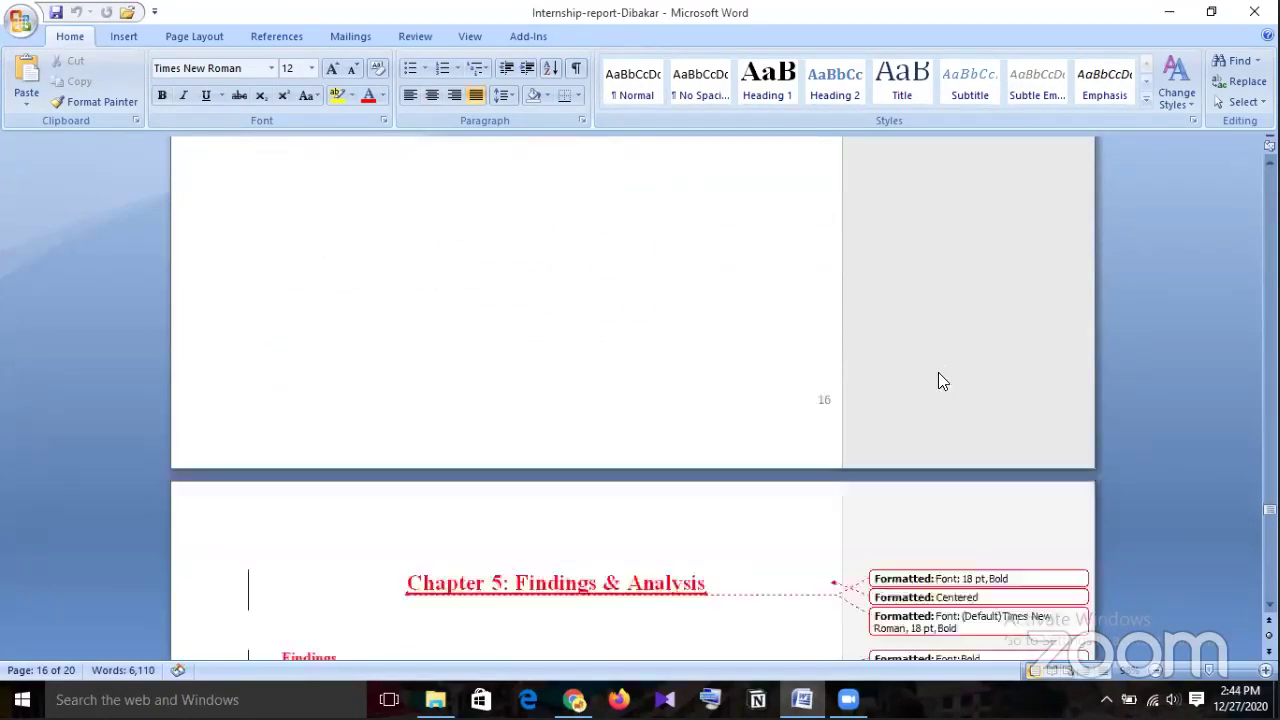
pyautogui.scroll(-12, 938, 373)
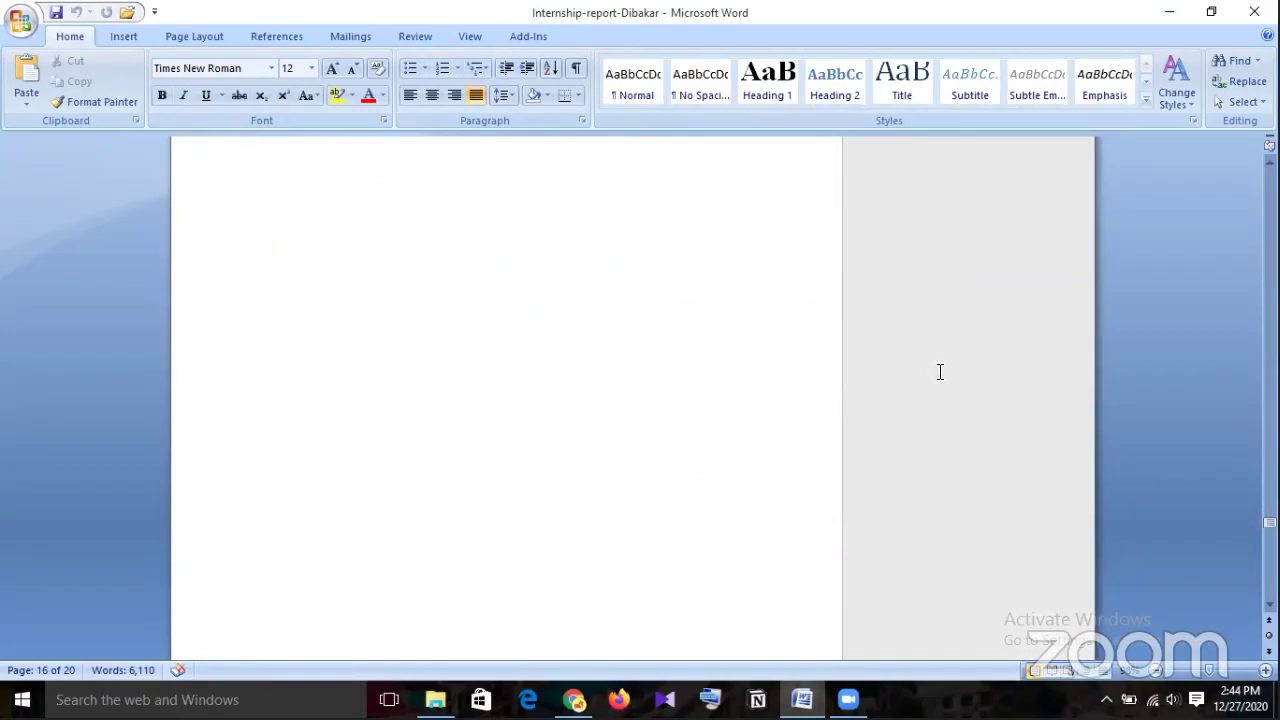
pyautogui.scroll(-12, 940, 372)
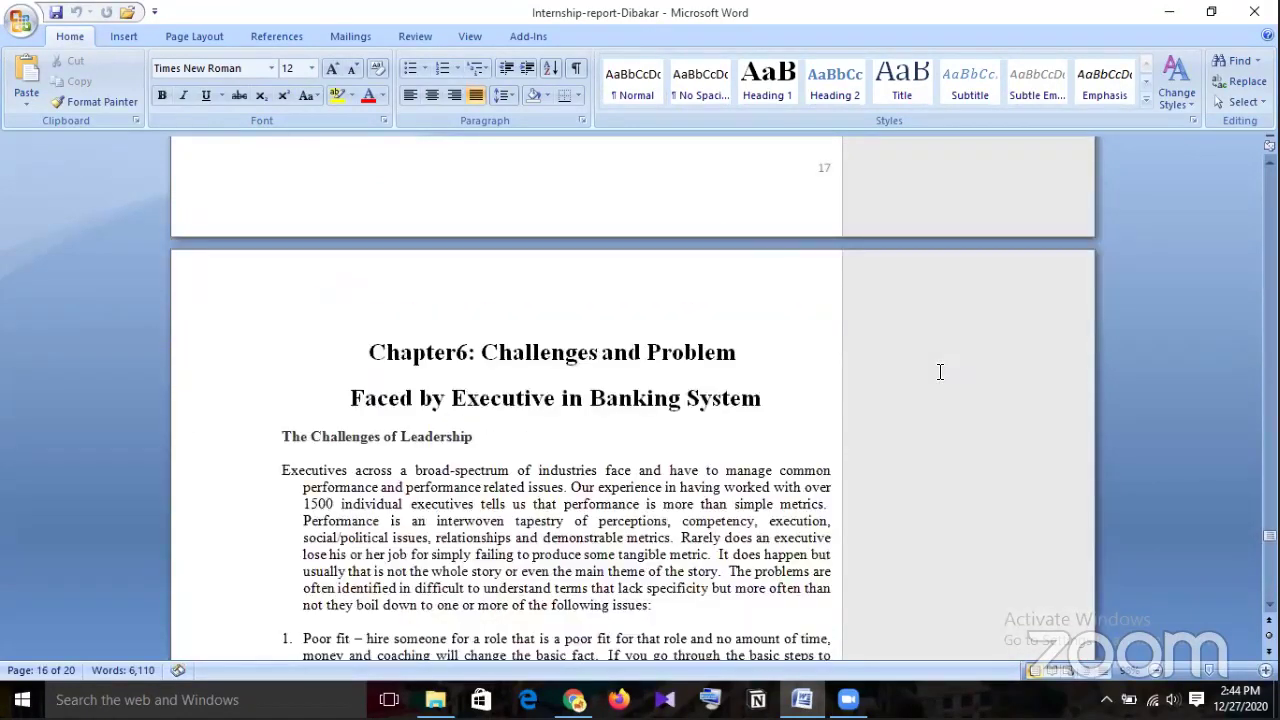
pyautogui.scroll(-1, 940, 372)
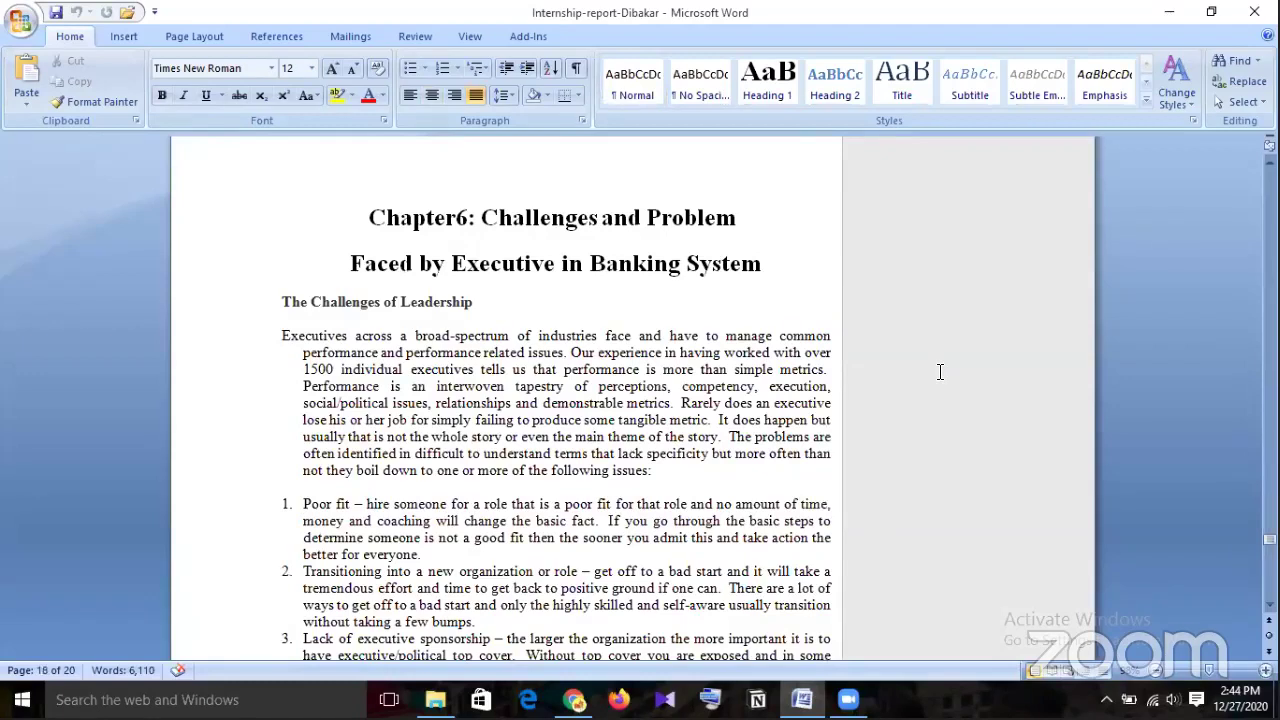
pyautogui.scroll(-1, 940, 370)
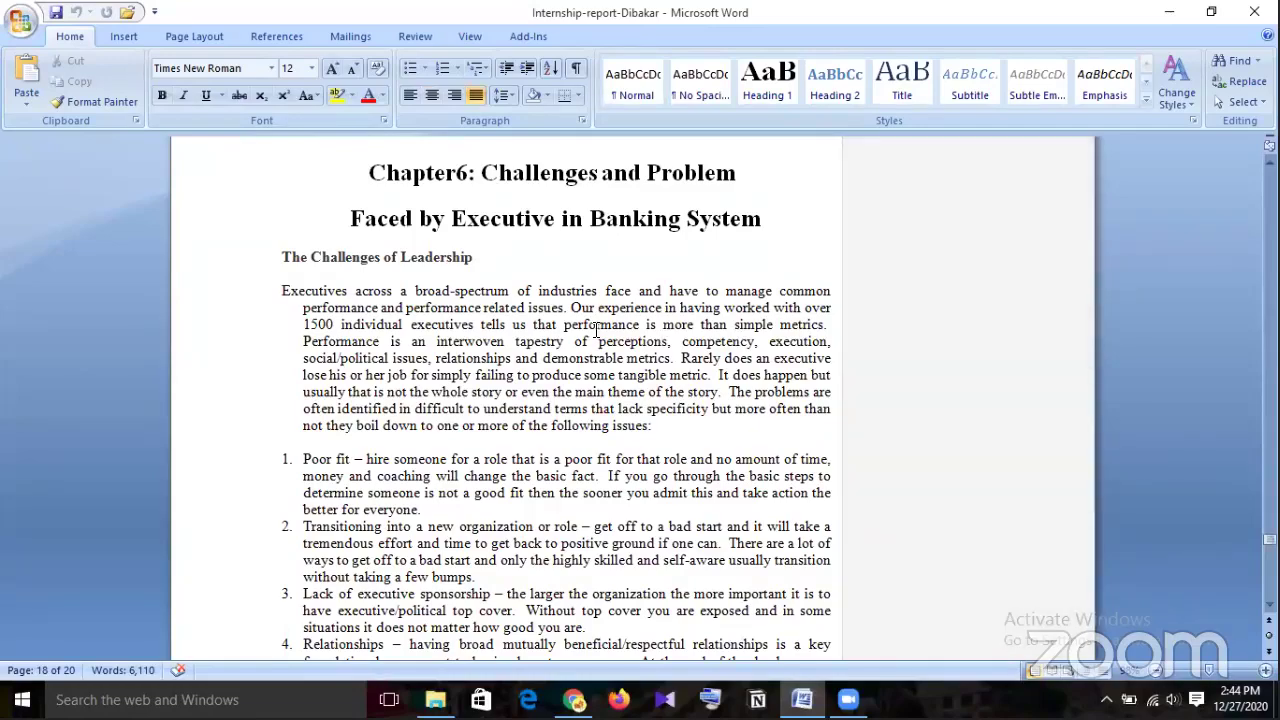
# Examine the extent of chapter 6 and its numbered issues, along with the recommendation and conclusion, and return to "The Challenges of Leadership"
pyautogui.scroll(-20, 395, 303)
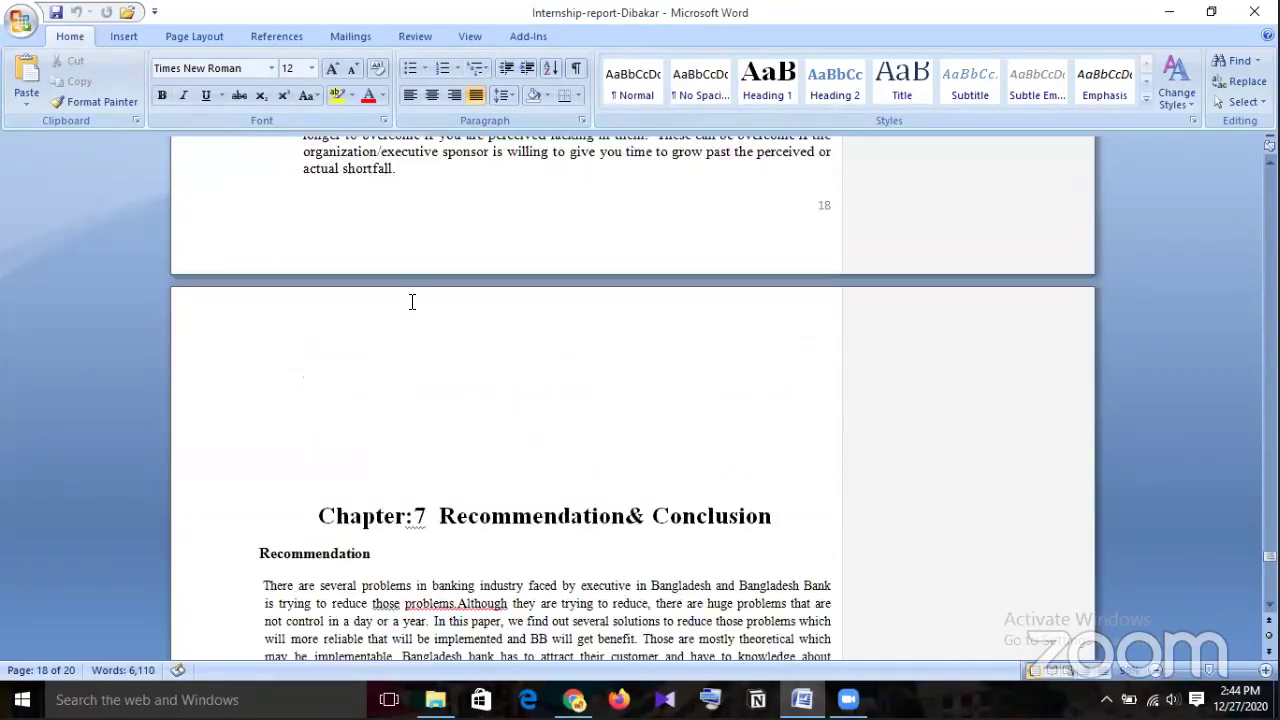
pyautogui.scroll(18, 411, 302)
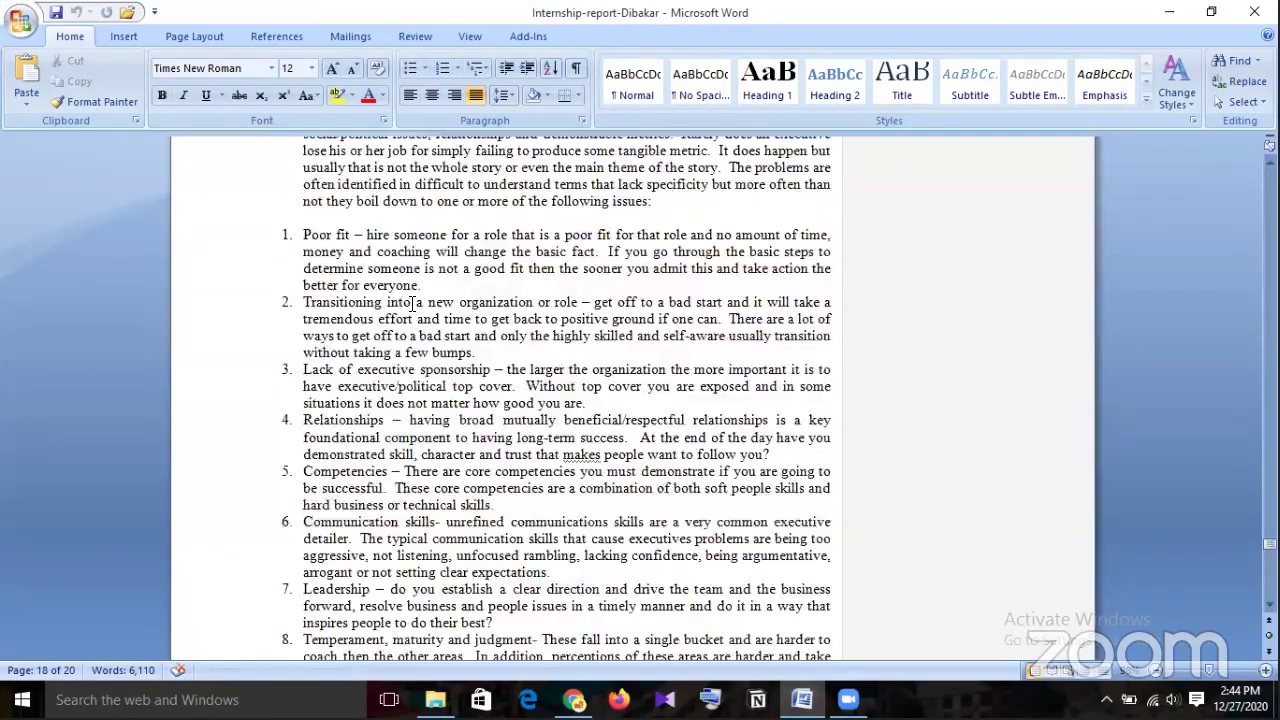
pyautogui.scroll(1, 411, 303)
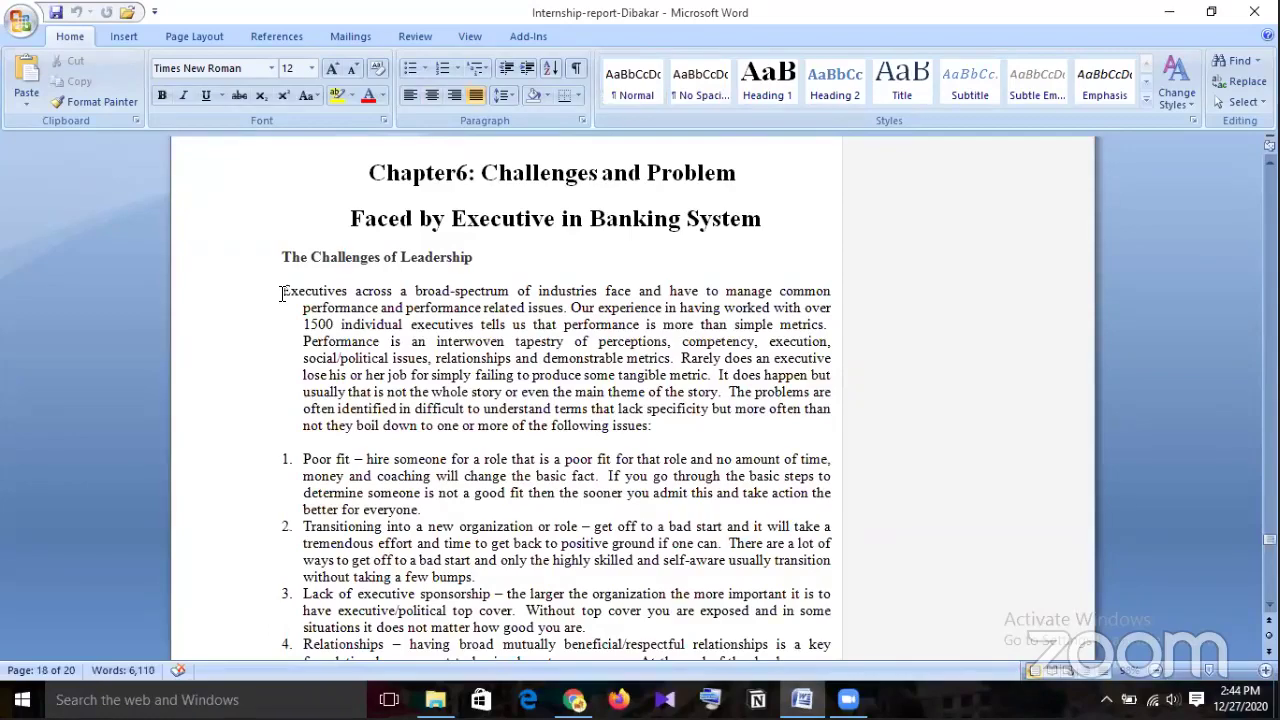
pyautogui.scroll(-19, 464, 334)
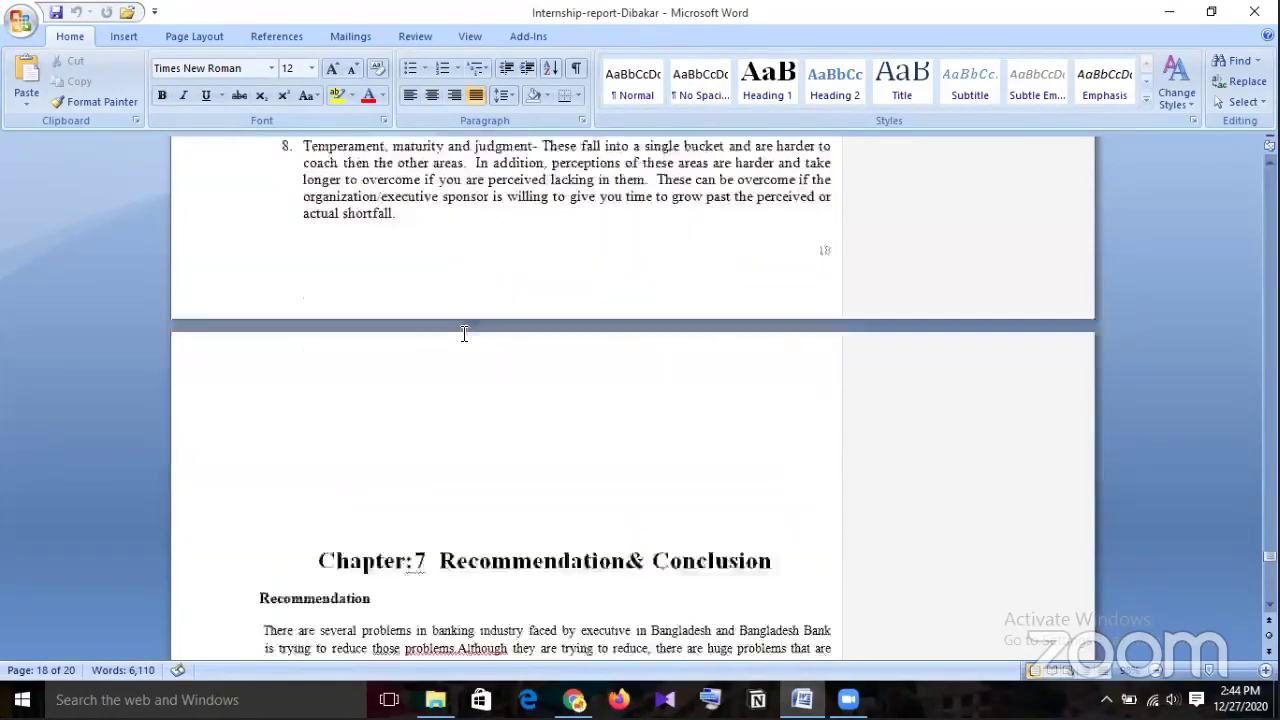
pyautogui.scroll(-7, 464, 334)
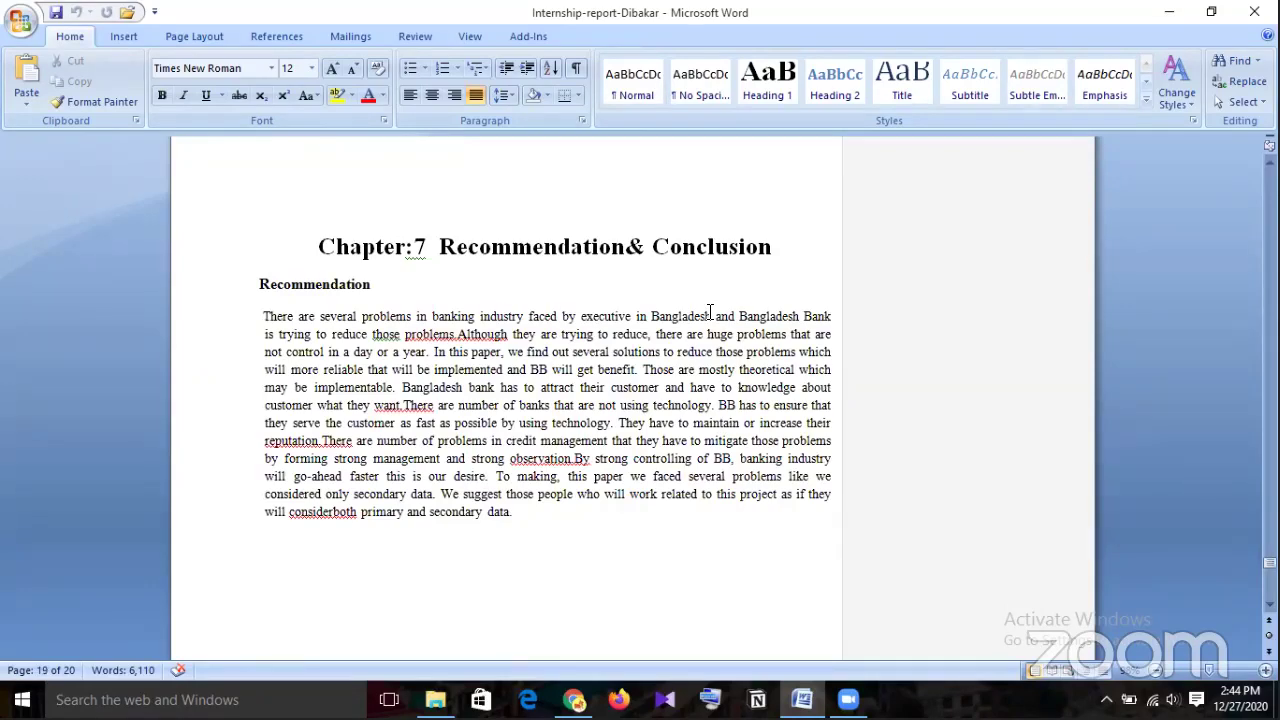
pyautogui.scroll(-15, 710, 312)
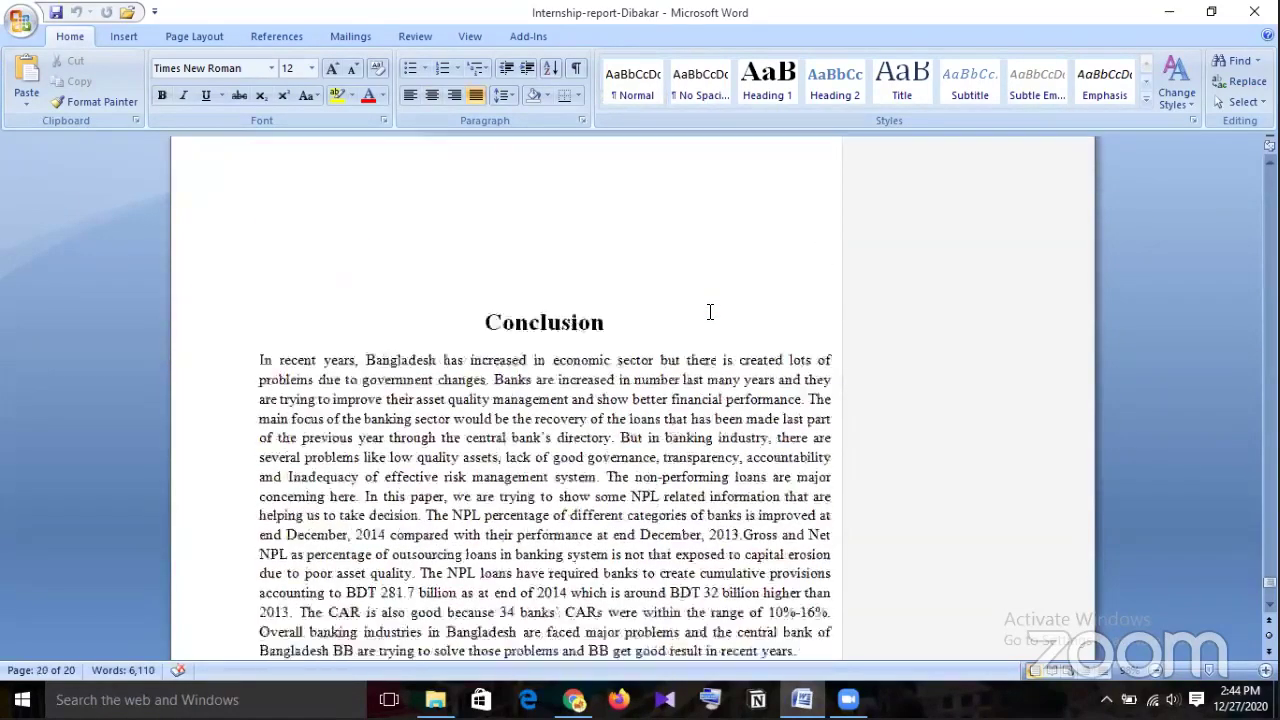
pyautogui.scroll(15, 710, 312)
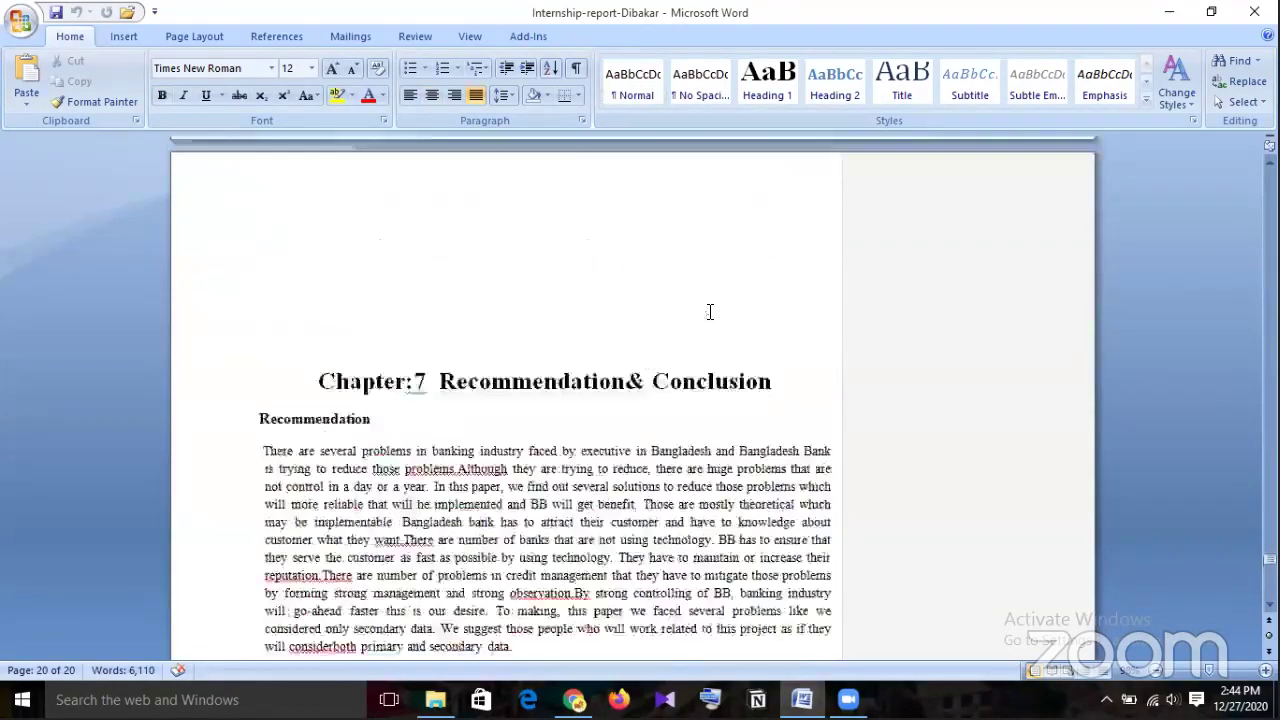
pyautogui.scroll(8, 710, 312)
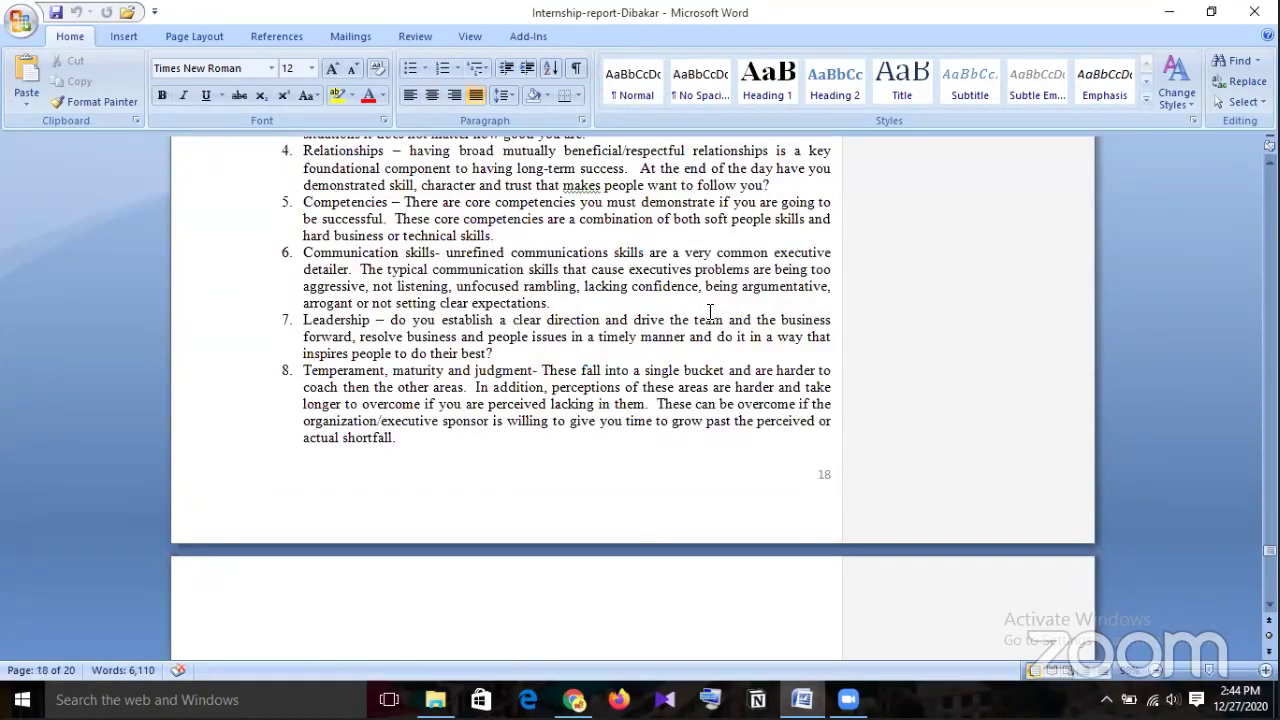
pyautogui.scroll(8, 710, 312)
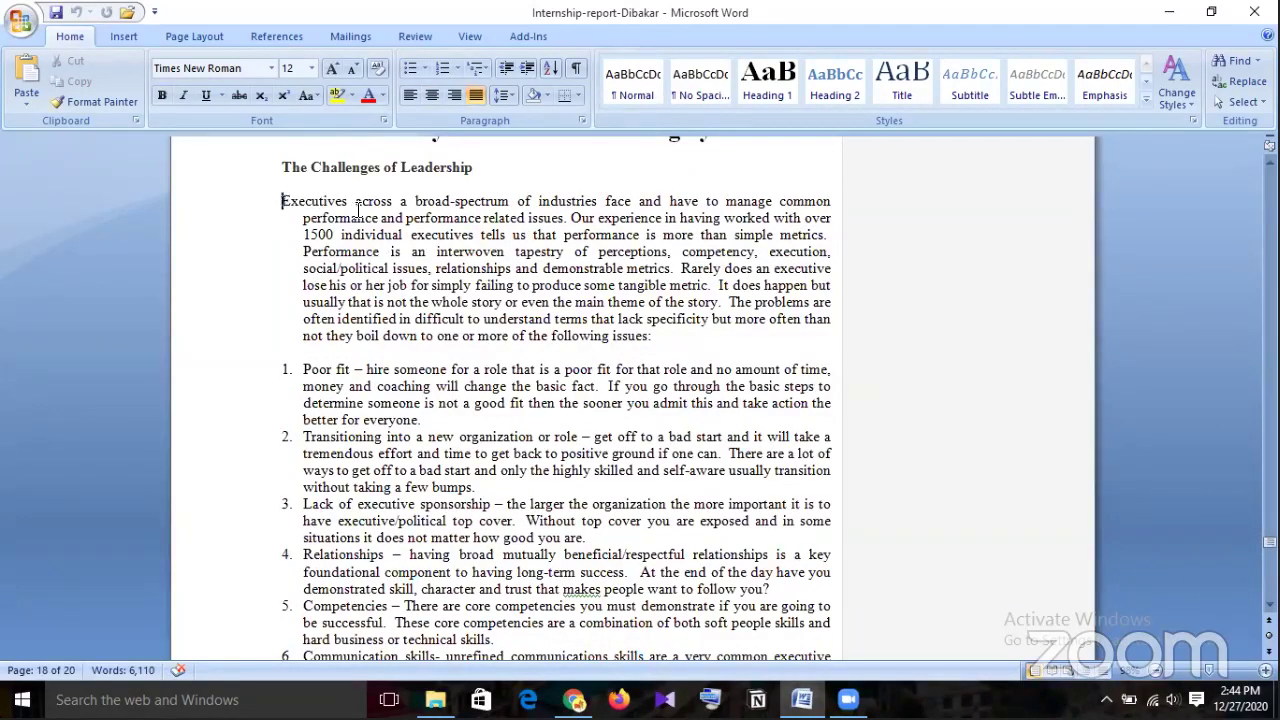
# Copy the text of "The Challenges of Leadership", from "Executives across a broad-spectrum" through numbered item 8 on temperament, maturity and judgment
pyautogui.moveTo(281, 201); pyautogui.dragTo(616, 527)
pyautogui.scroll(5, 720, 517)
pyautogui.scroll(8, 651, 486)
pyautogui.scroll(2, 652, 484)
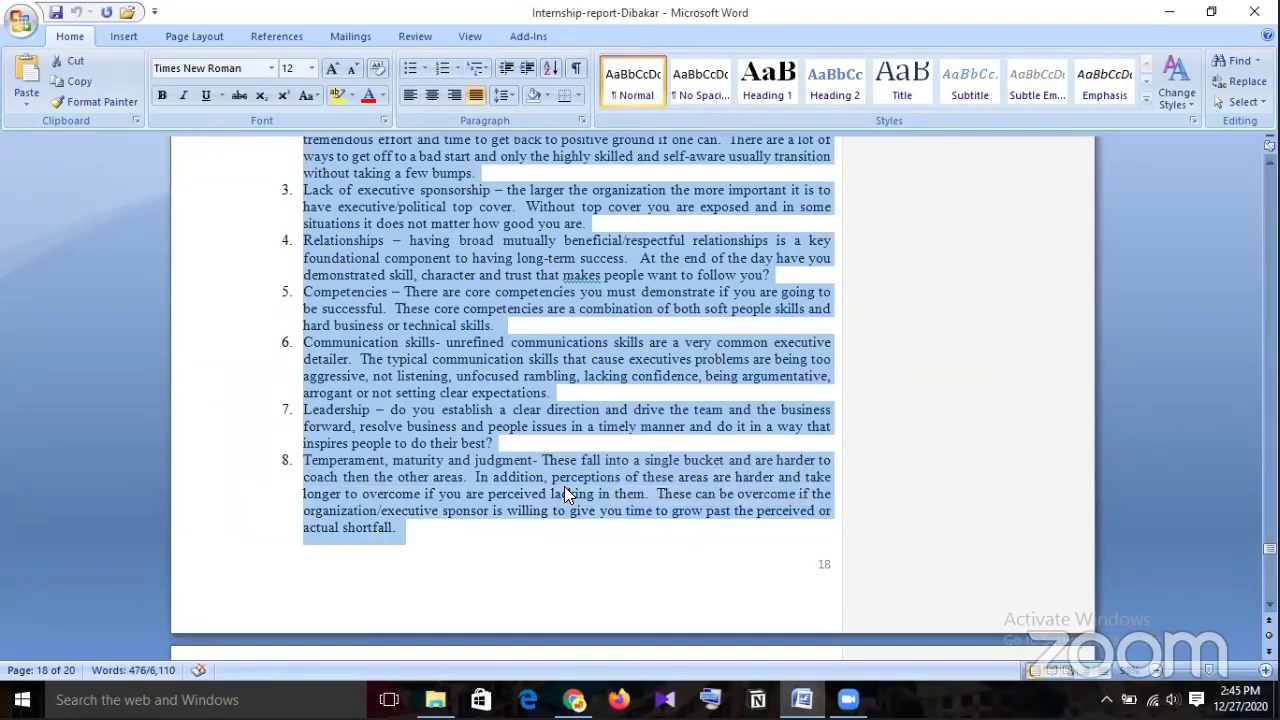
# Switch to the WordPress new post in Chrome and paste the copied leadership text into its body, ending the list at item 8
pyautogui.click(574, 700)
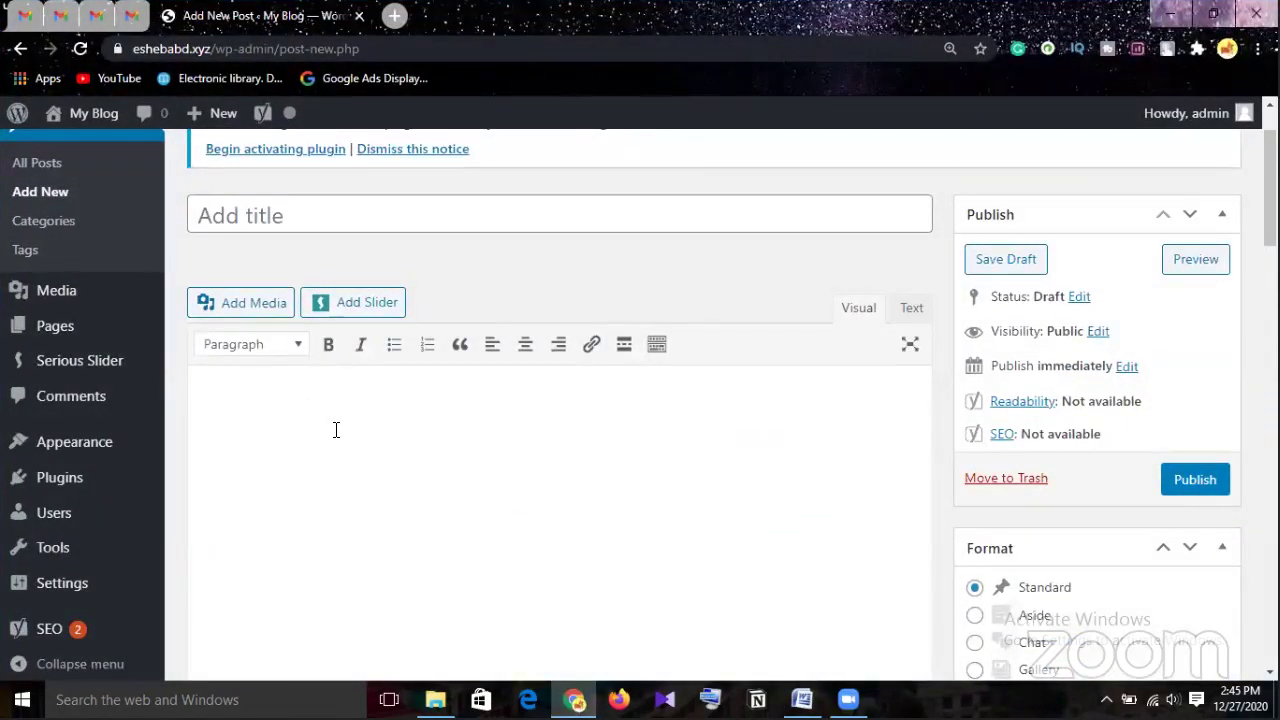
pyautogui.hotkey('ctrl', 'v')
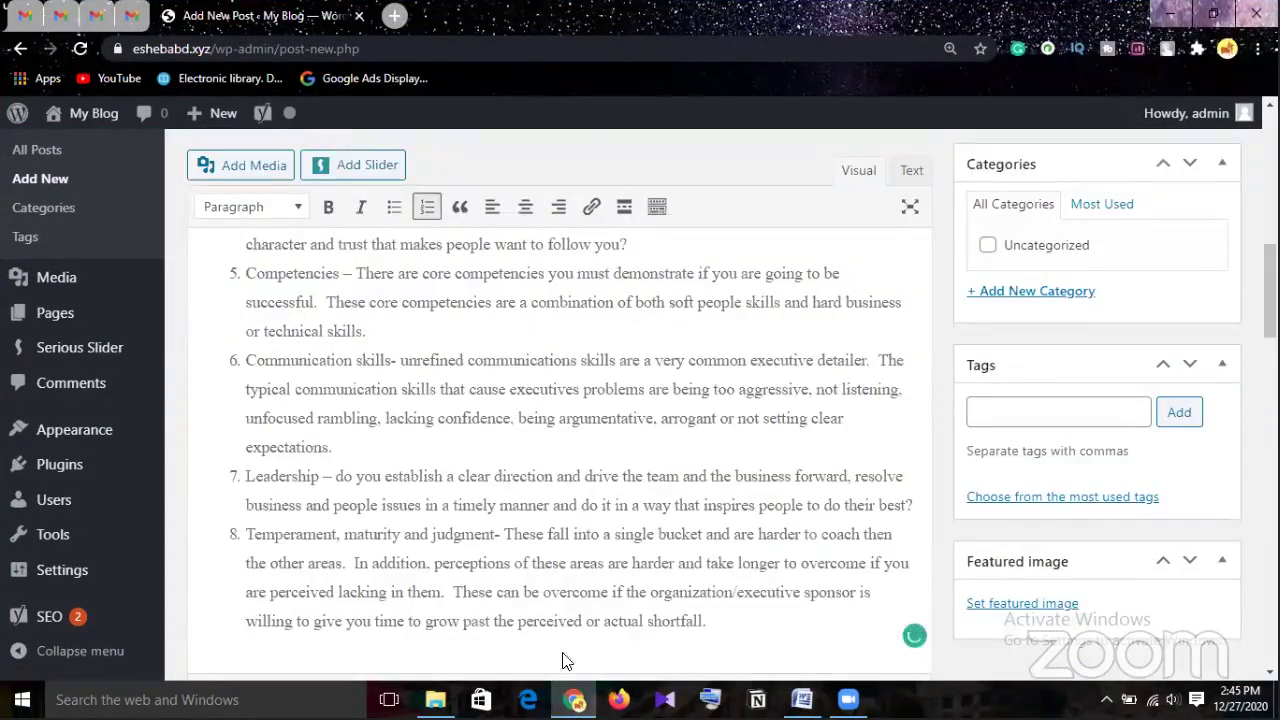
pyautogui.moveTo(574, 700)
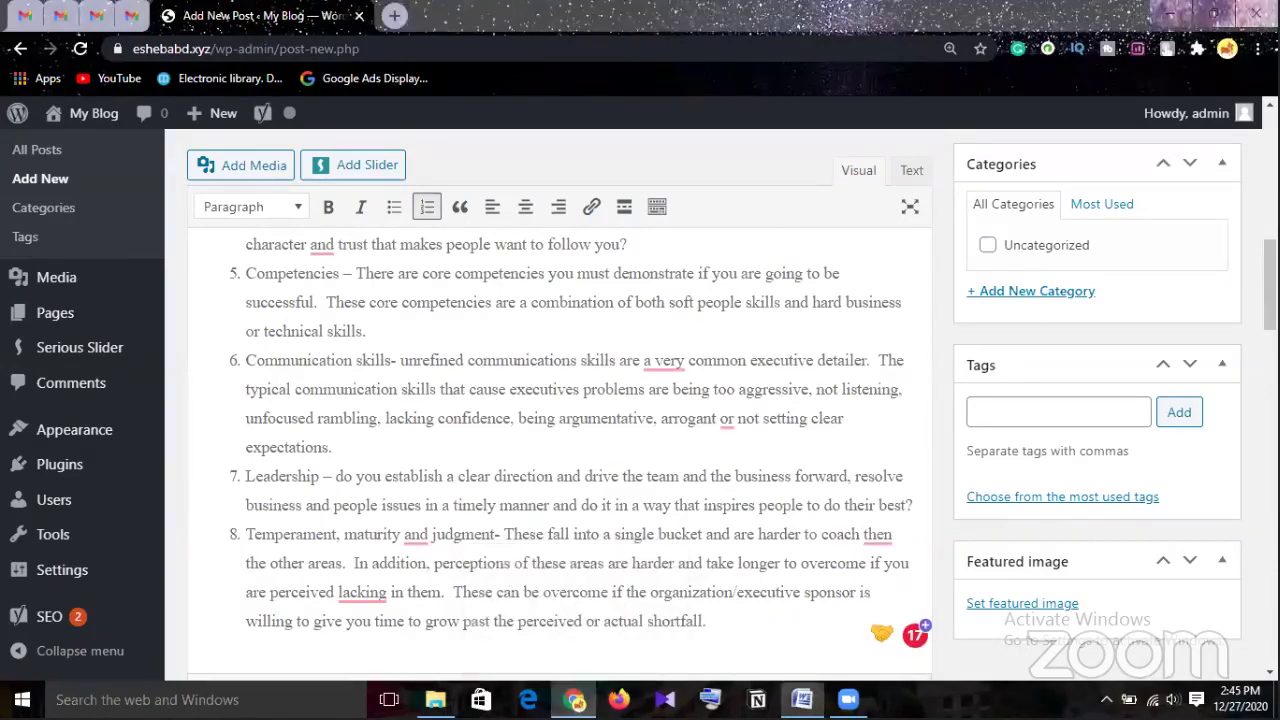
pyautogui.click(802, 700)
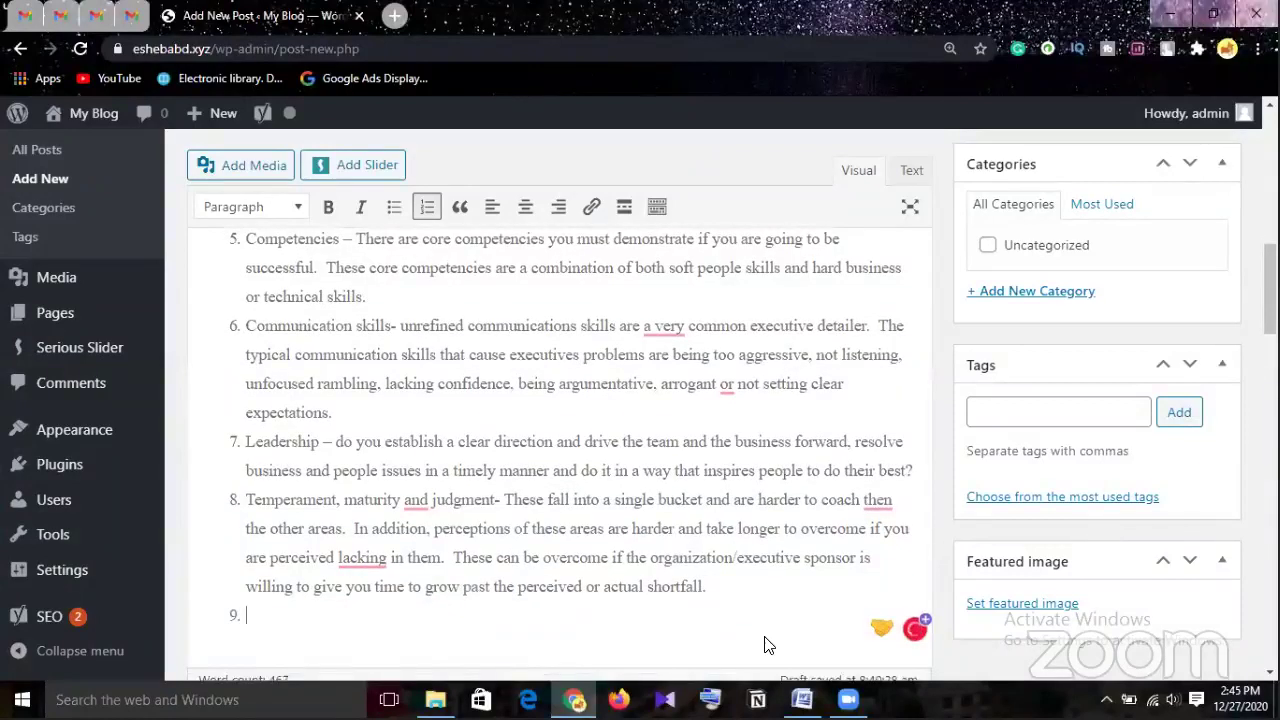
pyautogui.press('BackSpace')
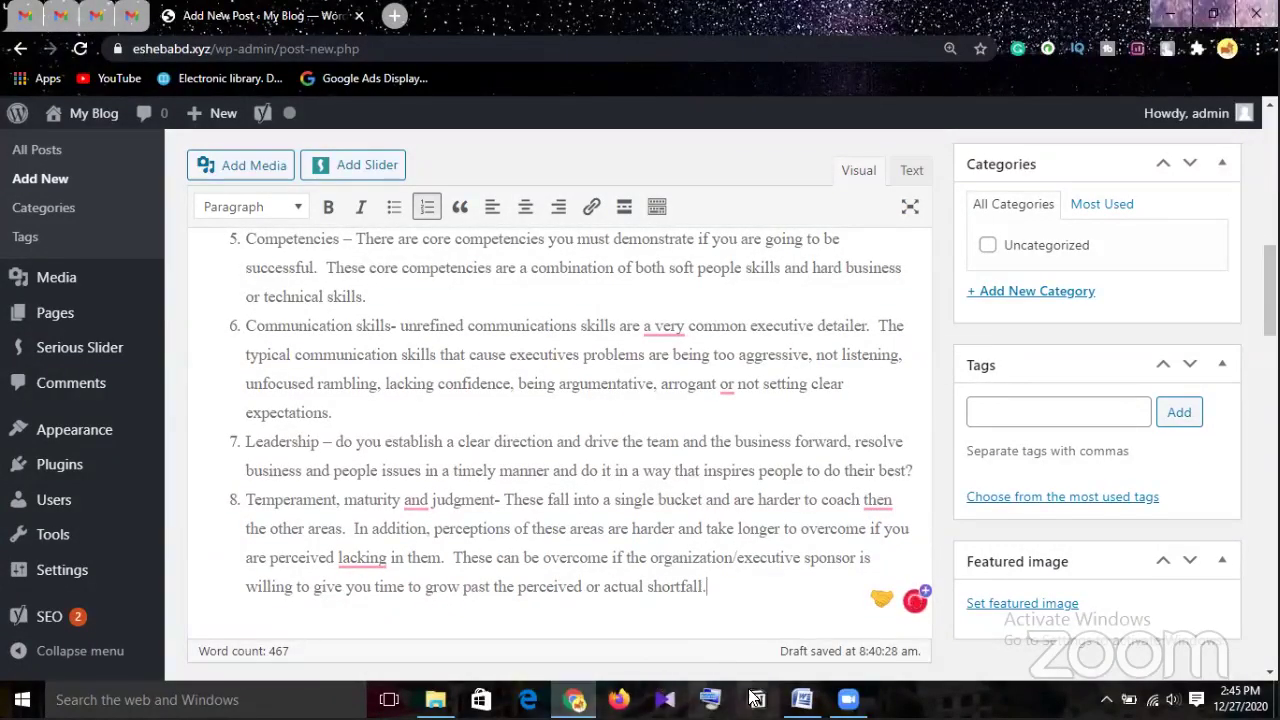
# Switch back to the Word report and copy the whole Recommendation paragraph in chapter 7
pyautogui.hotkey('alt', 'Tab')
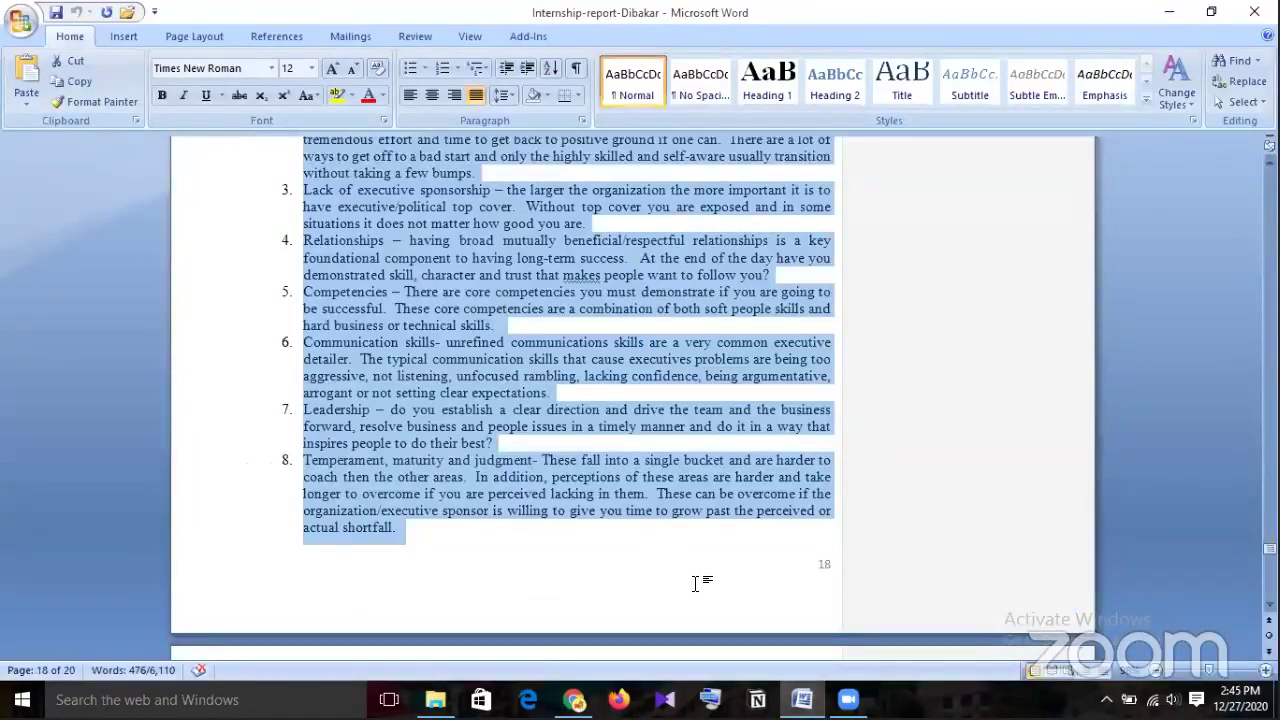
pyautogui.scroll(-7, 697, 583)
pyautogui.click(400, 449)
pyautogui.scroll(-4, 306, 520)
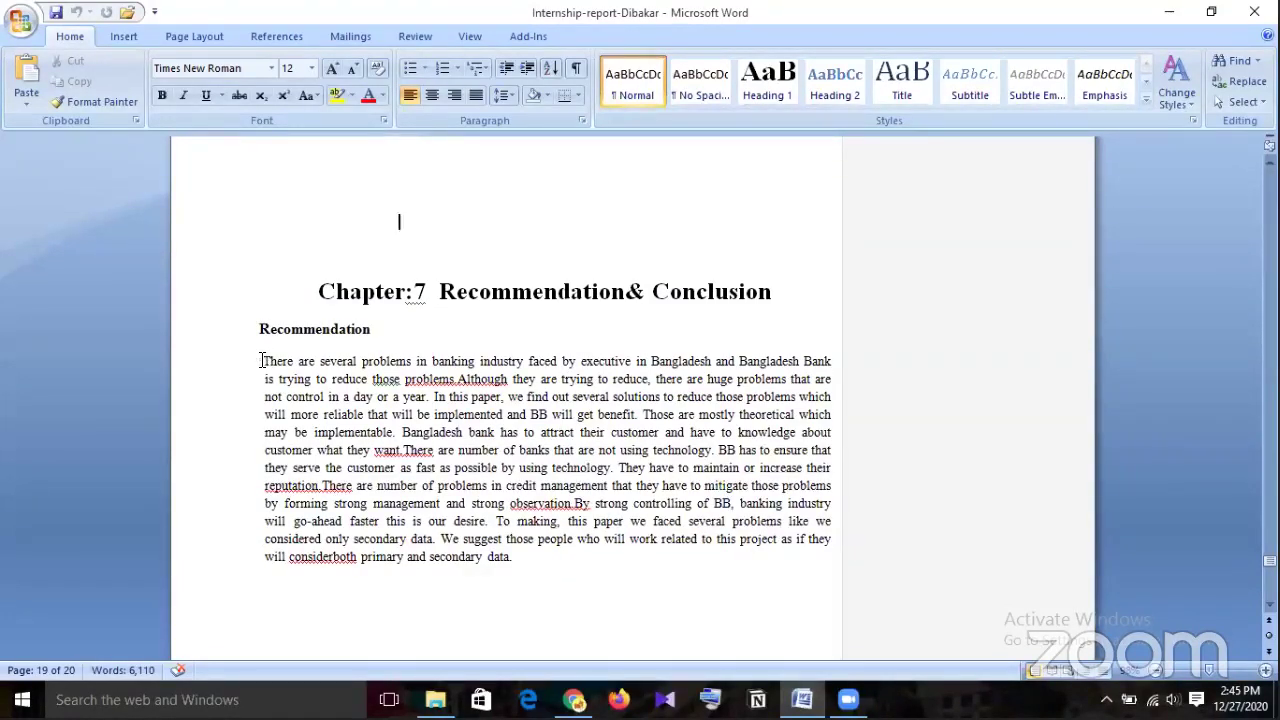
pyautogui.moveTo(264, 360); pyautogui.dragTo(525, 556)
pyautogui.hotkey('ctrl', 'c')
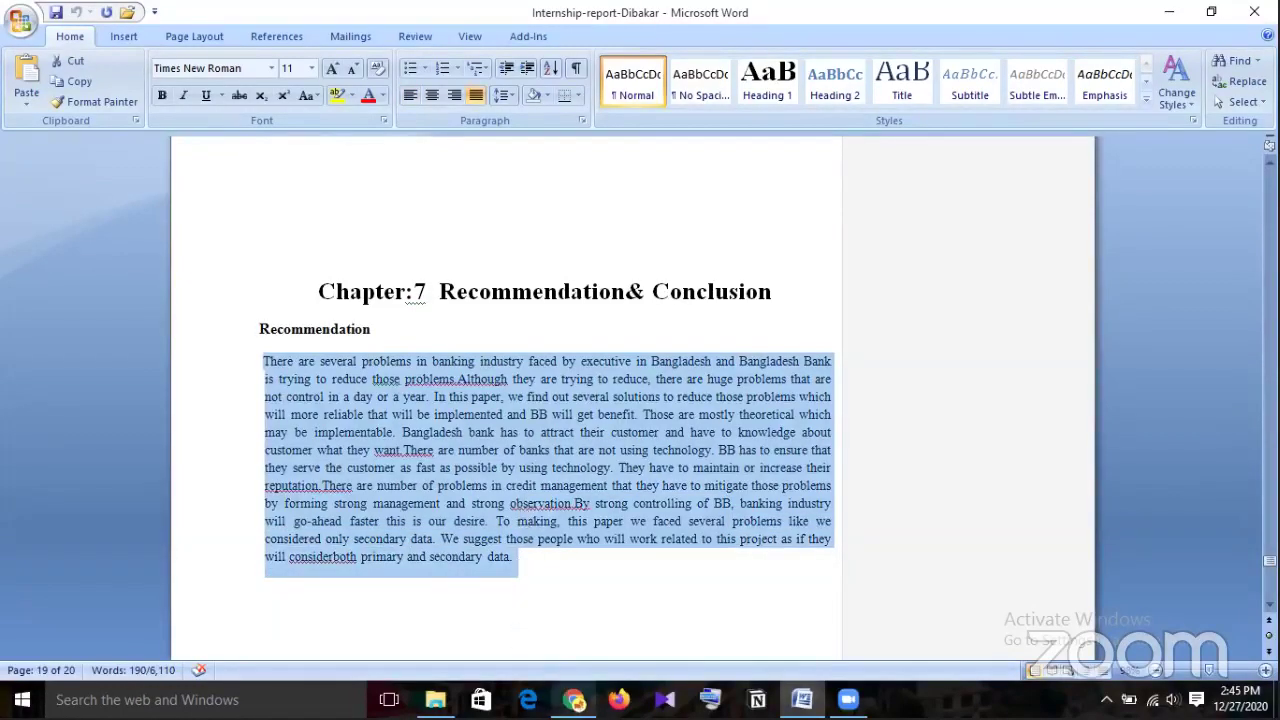
# Return to the WordPress post in Chrome, end the numbered list after item 8 and paste the Recommendation paragraph below it as normal text
pyautogui.click(573, 700)
pyautogui.scroll(-1, 592, 510)
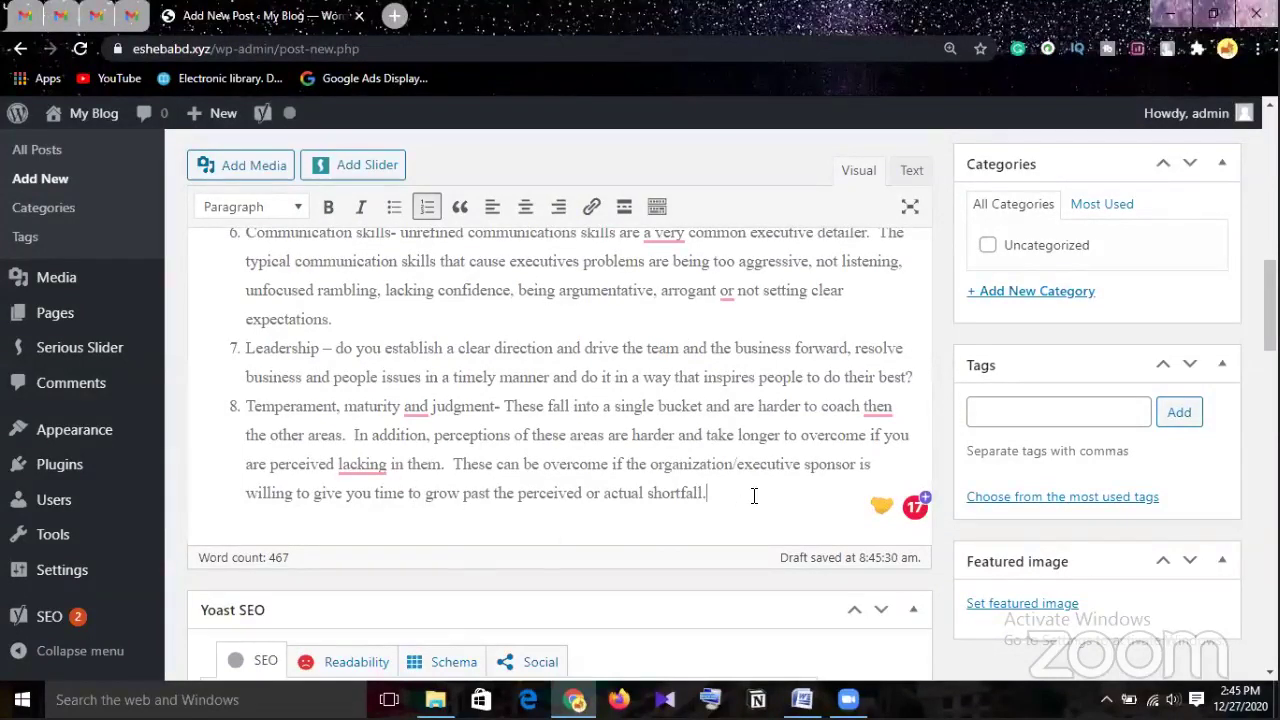
pyautogui.press('Return')
pyautogui.press('BackSpace')
pyautogui.press('Return')
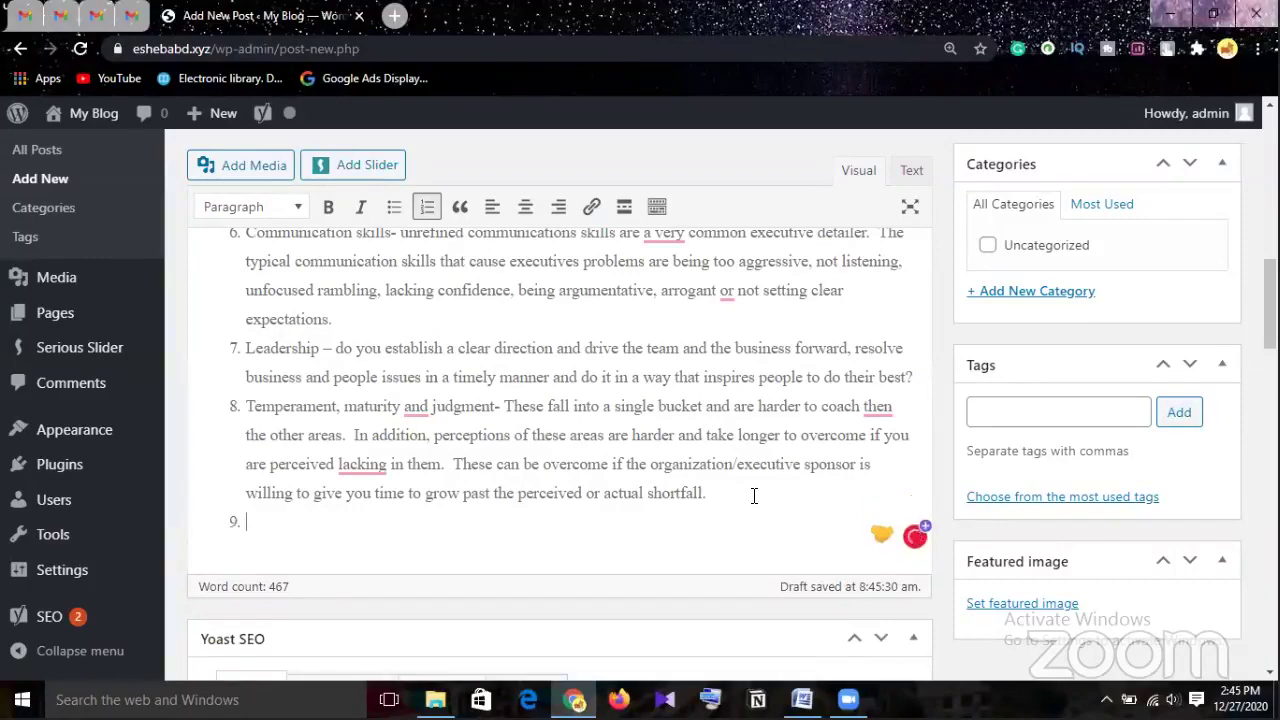
pyautogui.press('Return')
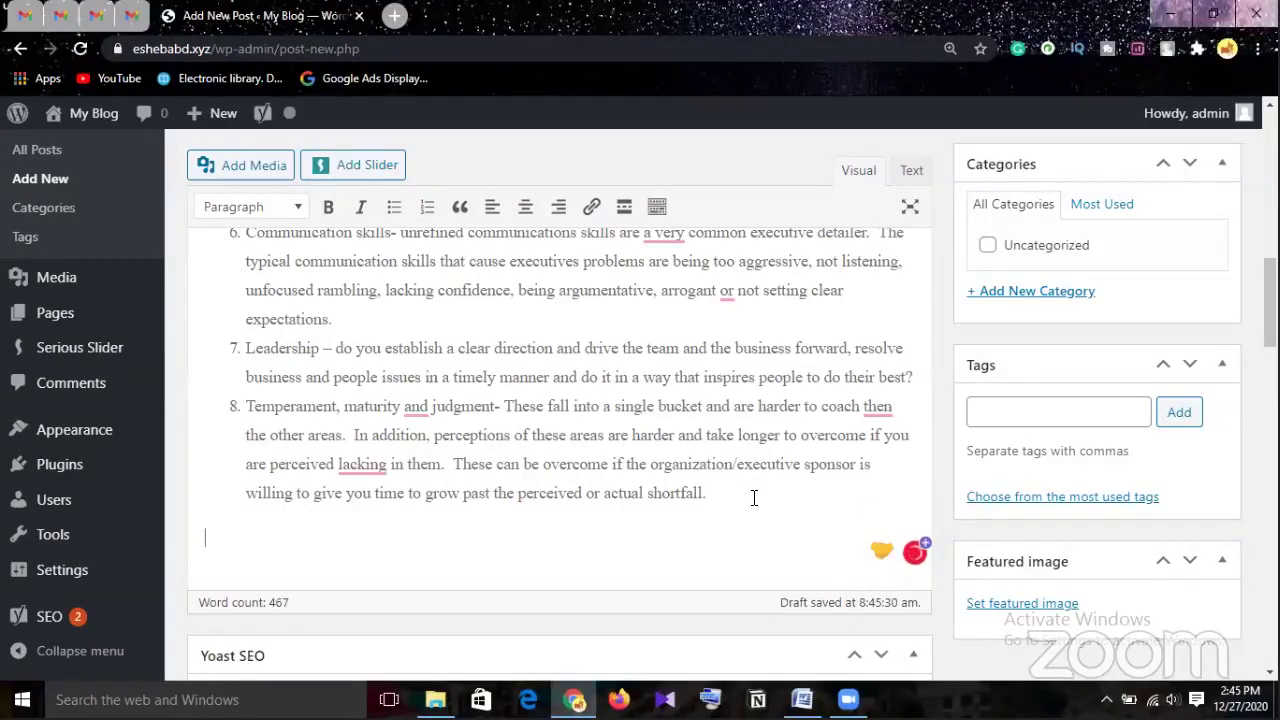
pyautogui.hotkey('ctrl', 'v')
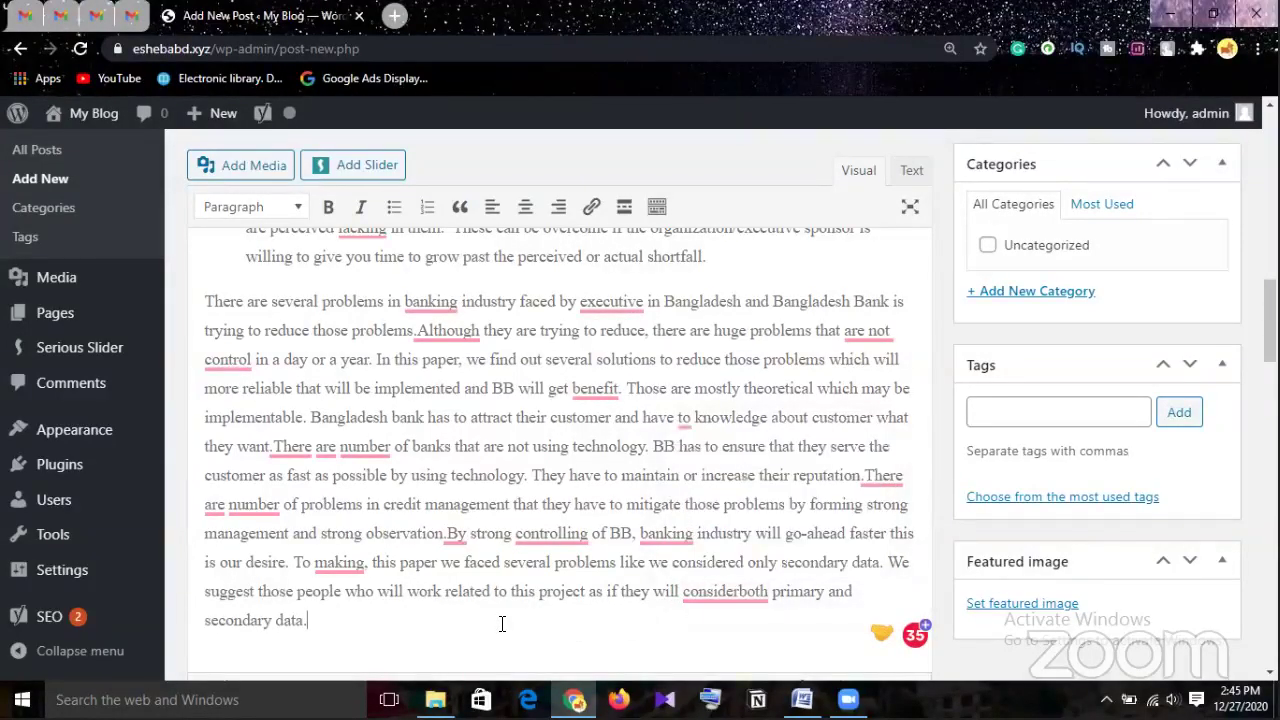
# Add two new lines below the Recommendation paragraph in the post body
pyautogui.press('Return')
pyautogui.press('Return')
pyautogui.moveTo(575, 700)
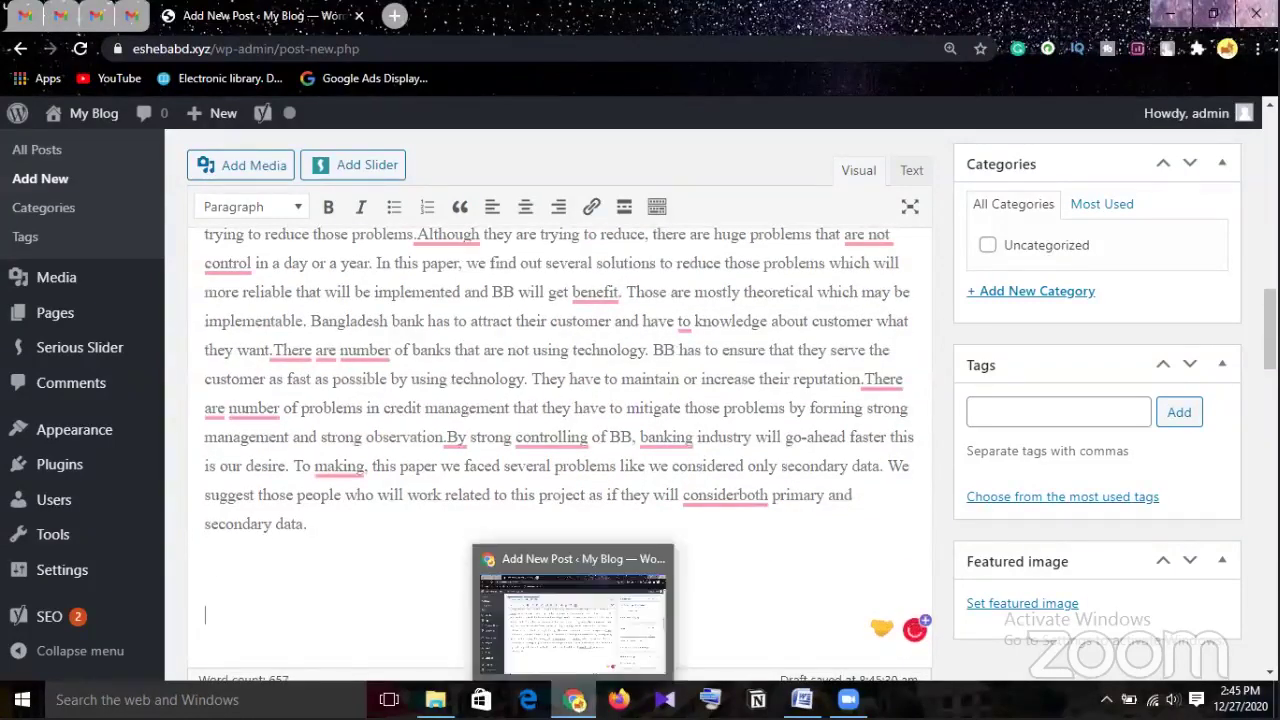
# Switch to the Word report and copy the whole paragraph under the Conclusion heading
pyautogui.hotkey('alt', 'Tab')
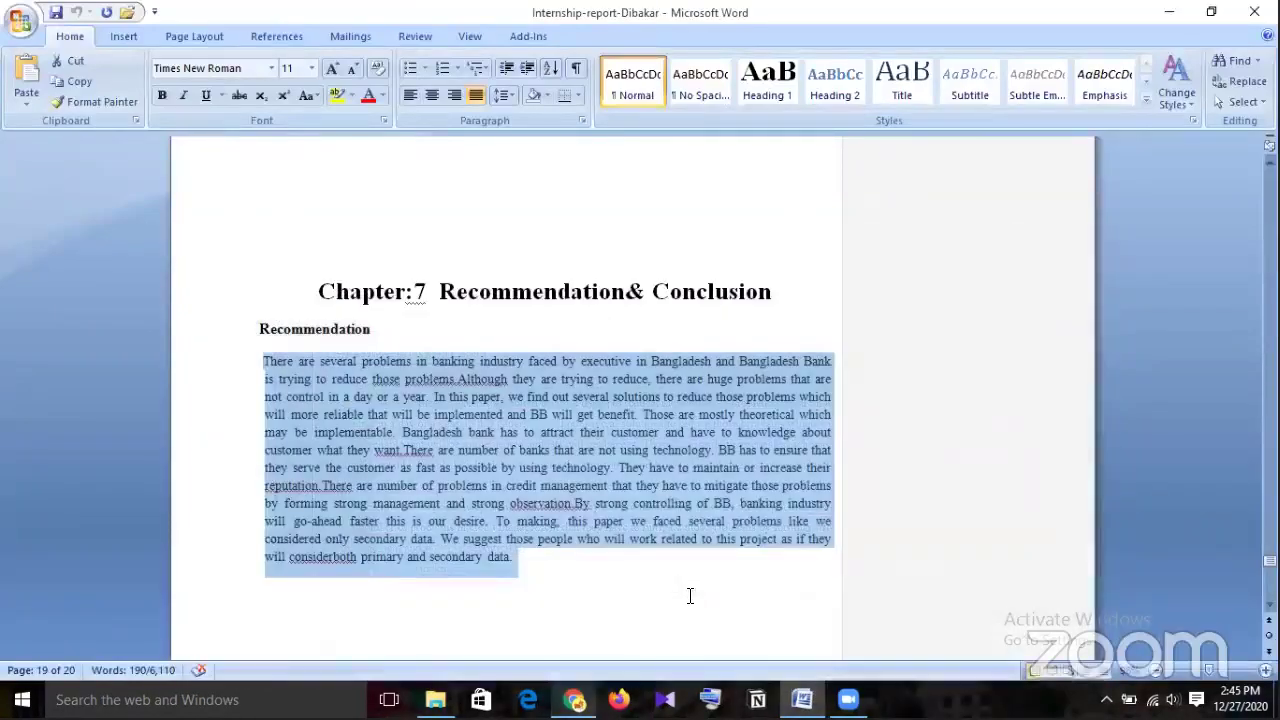
pyautogui.scroll(-15, 300, 328)
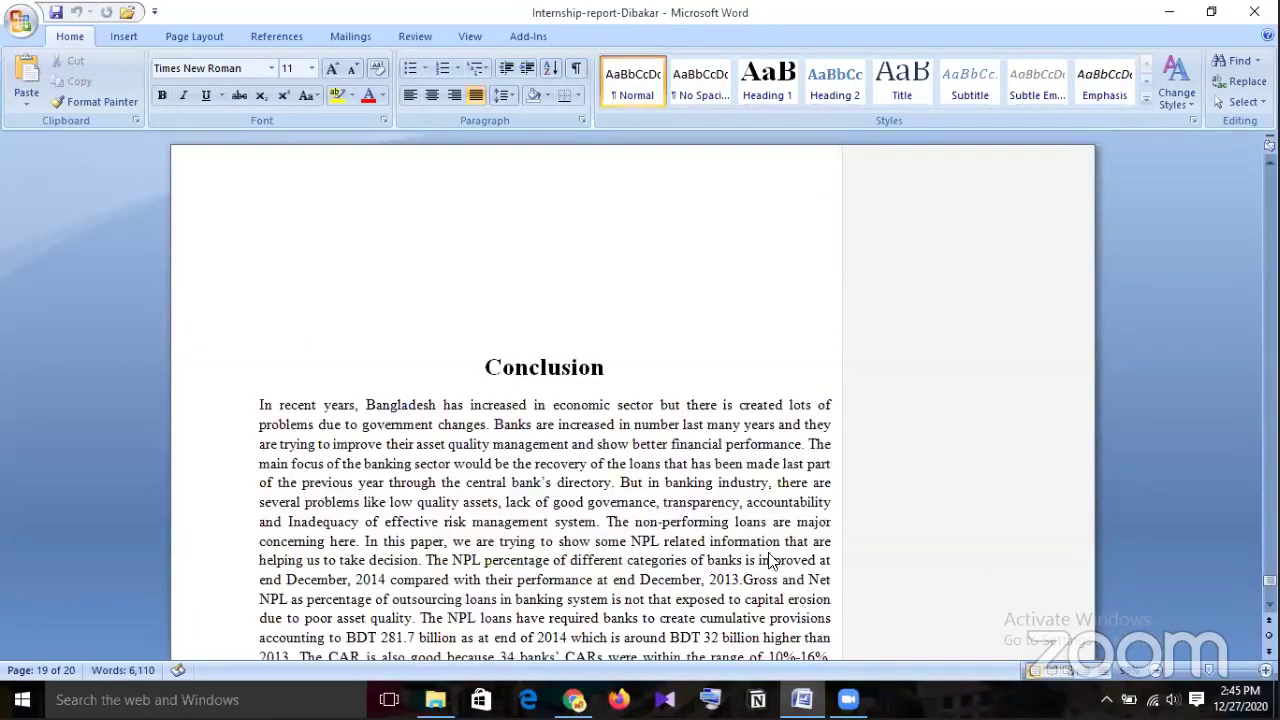
pyautogui.scroll(-2, 734, 560)
pyautogui.hotkey('shift', 'Down')
pyautogui.hotkey('shift', 'Down')
pyautogui.hotkey('shift', 'Down')
pyautogui.hotkey('shift', 'Down')
pyautogui.hotkey('shift', 'Down')
pyautogui.hotkey('shift', 'Down')
pyautogui.hotkey('shift', 'Down')
pyautogui.hotkey('shift', 'Down')
pyautogui.hotkey('shift', 'Down')
pyautogui.hotkey('shift', 'Down')
pyautogui.hotkey('shift', 'Down')
pyautogui.hotkey('shift', 'Down')
pyautogui.hotkey('shift', 'Down')
pyautogui.hotkey('shift', 'Down')
pyautogui.hotkey('shift', 'Down')
pyautogui.hotkey('shift', 'Down')
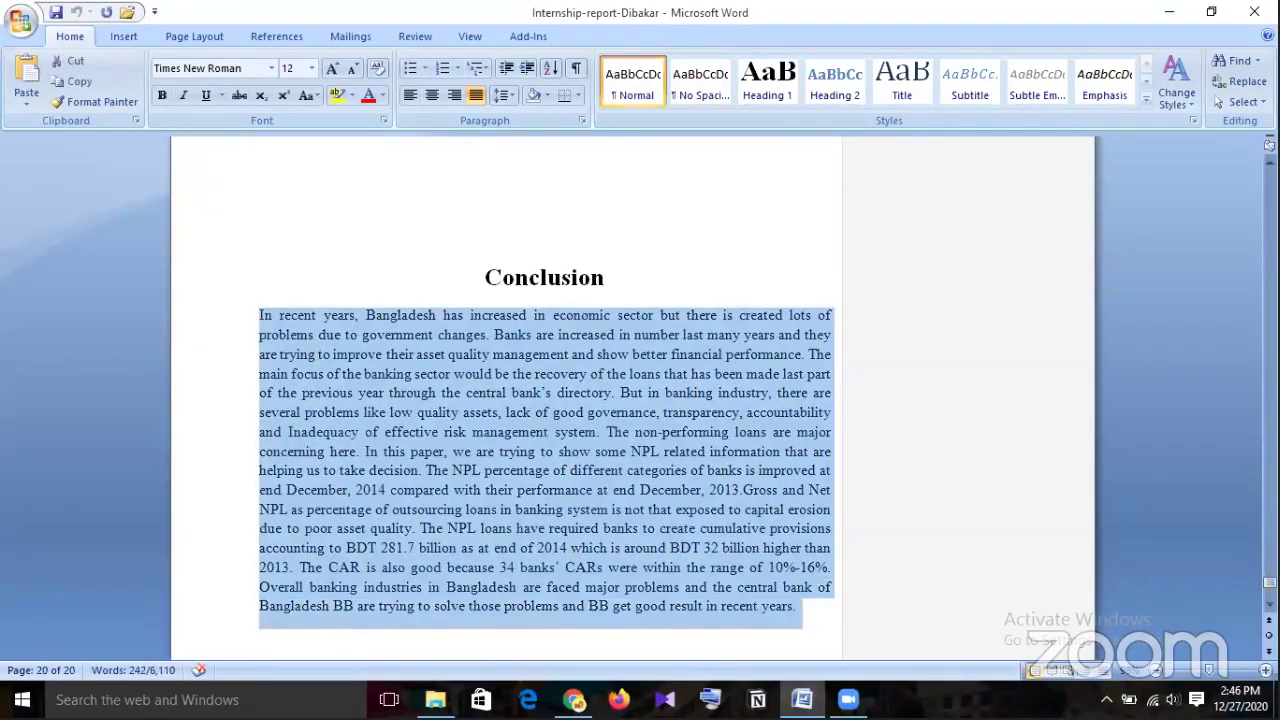
# Return to the WordPress post in Chrome and paste the Conclusion paragraph at the end of the body
pyautogui.hotkey('alt', 'Tab')
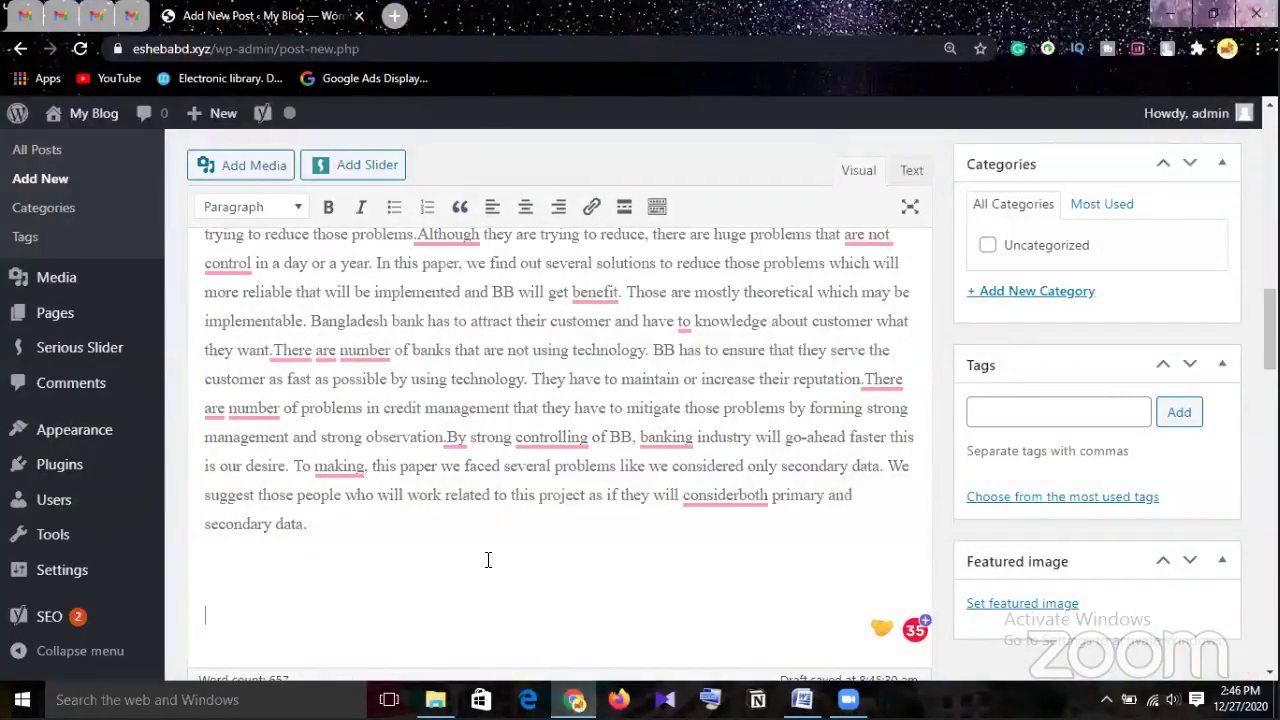
pyautogui.hotkey('ctrl', 'v')
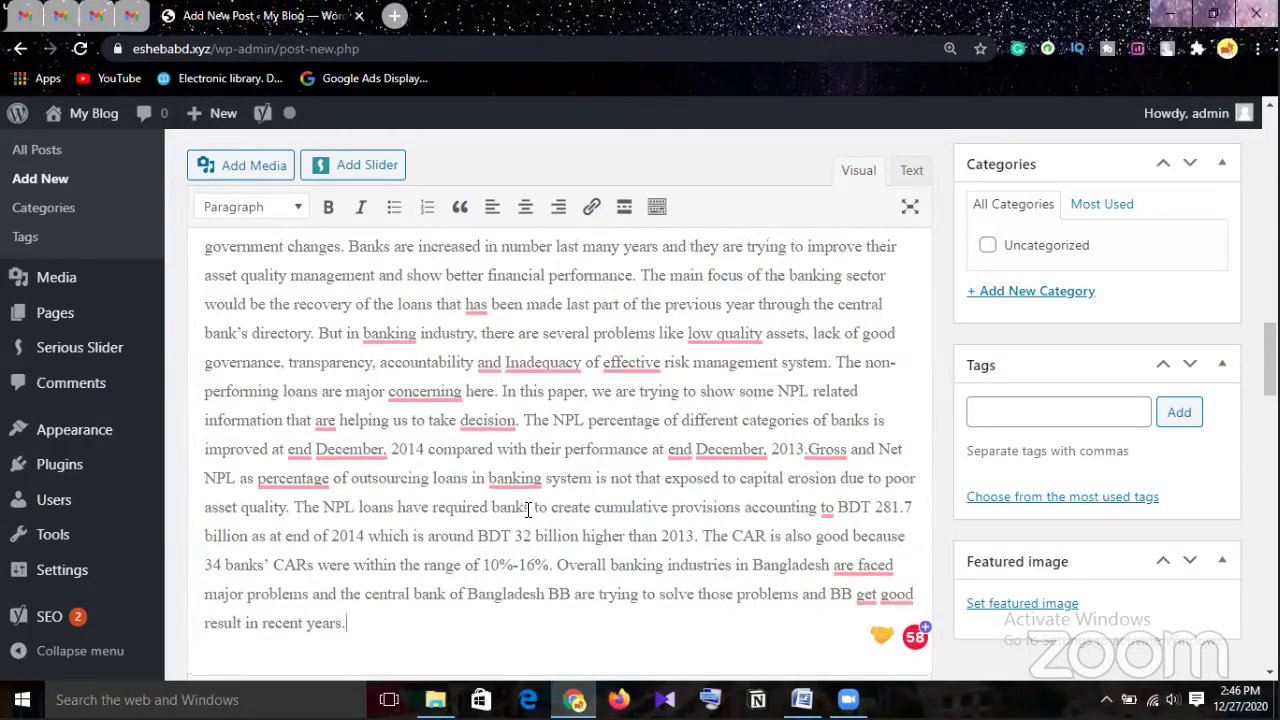
pyautogui.scroll(10, 527, 510)
pyautogui.scroll(5, 527, 510)
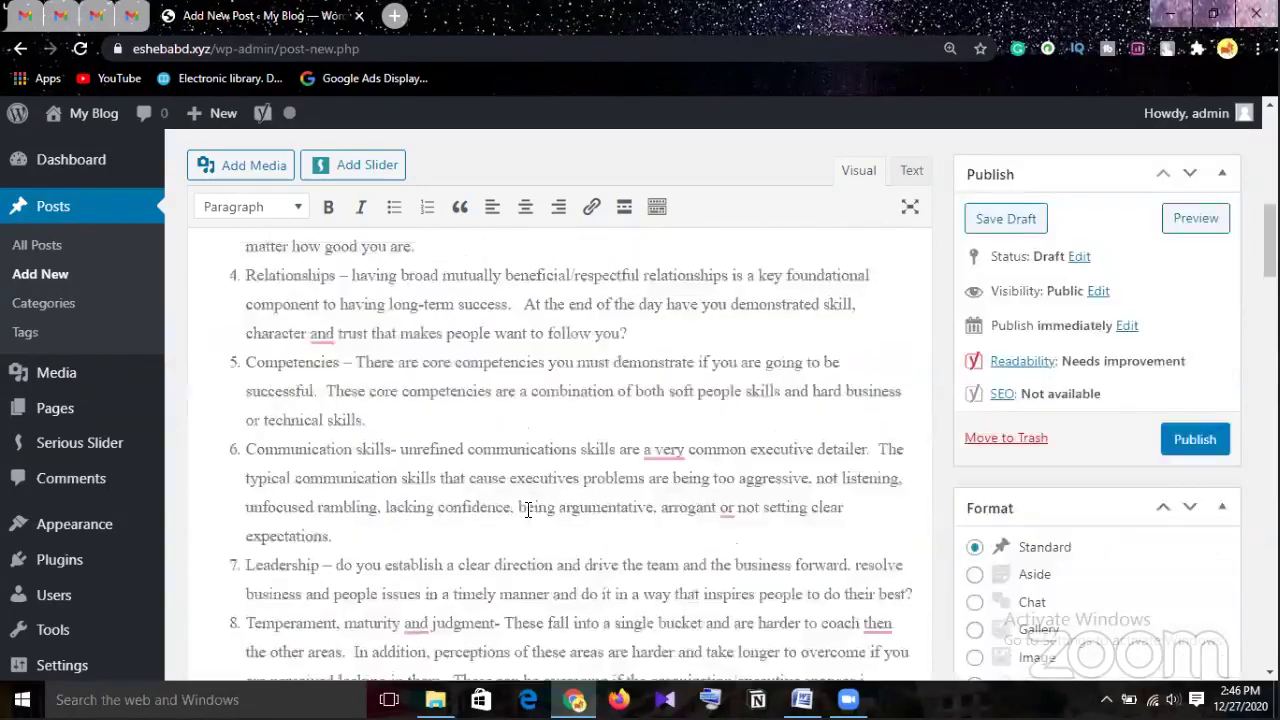
pyautogui.scroll(3, 527, 510)
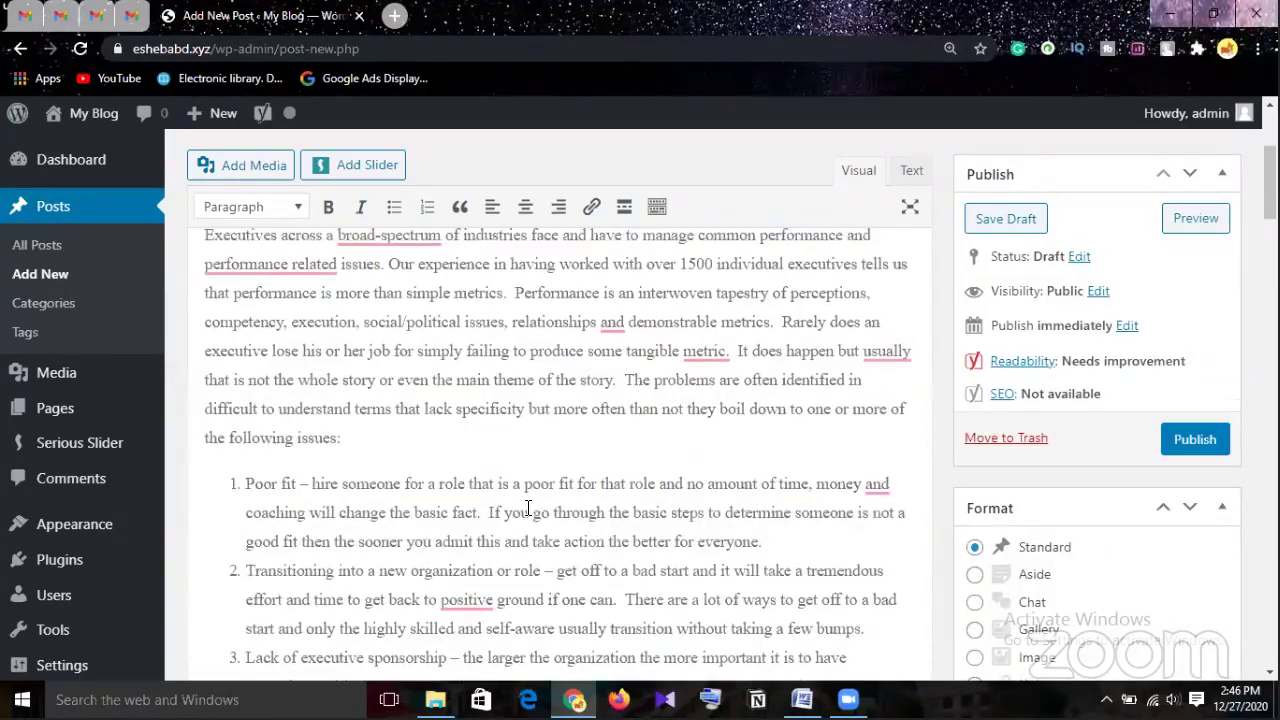
pyautogui.scroll(-1, 527, 507)
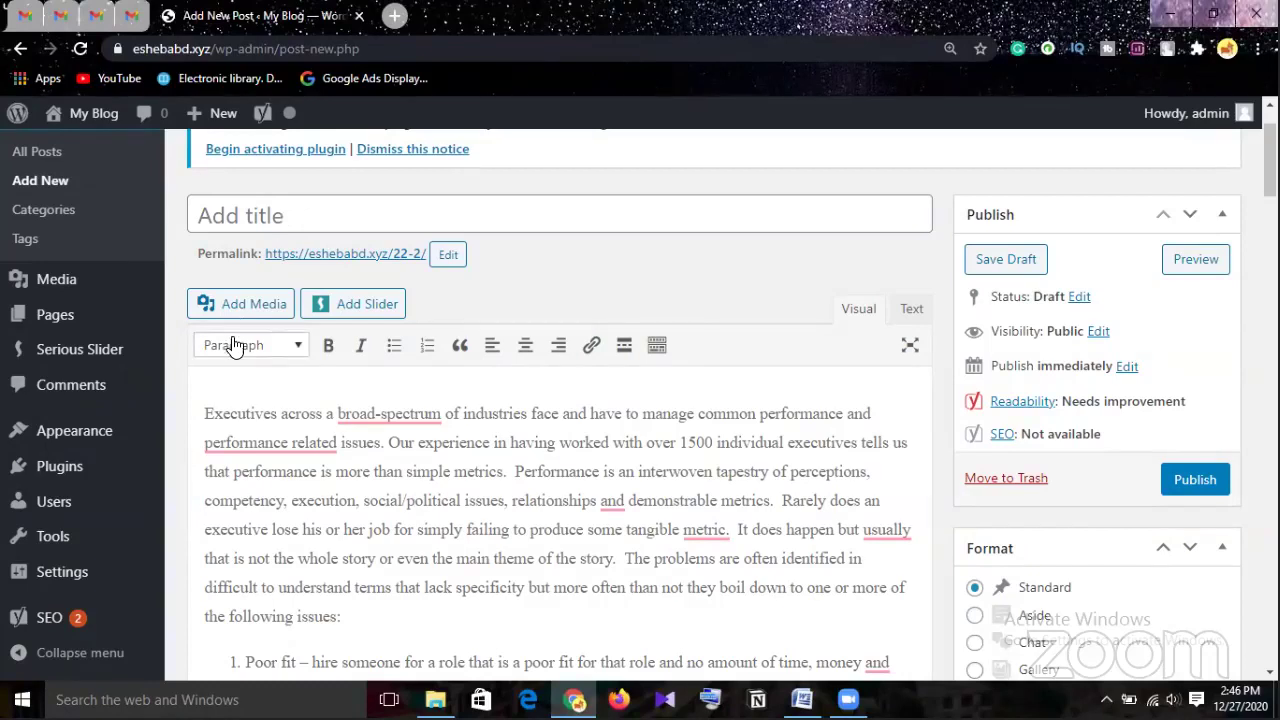
pyautogui.click(287, 352)
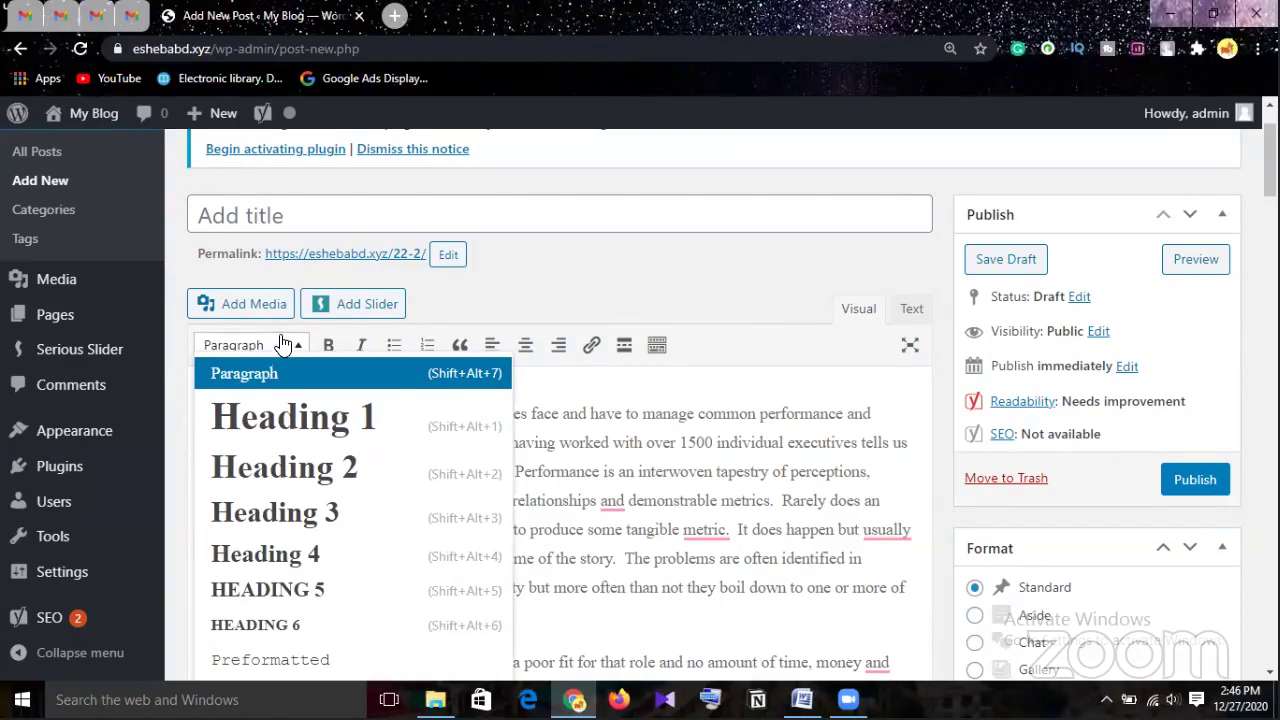
pyautogui.click(524, 296)
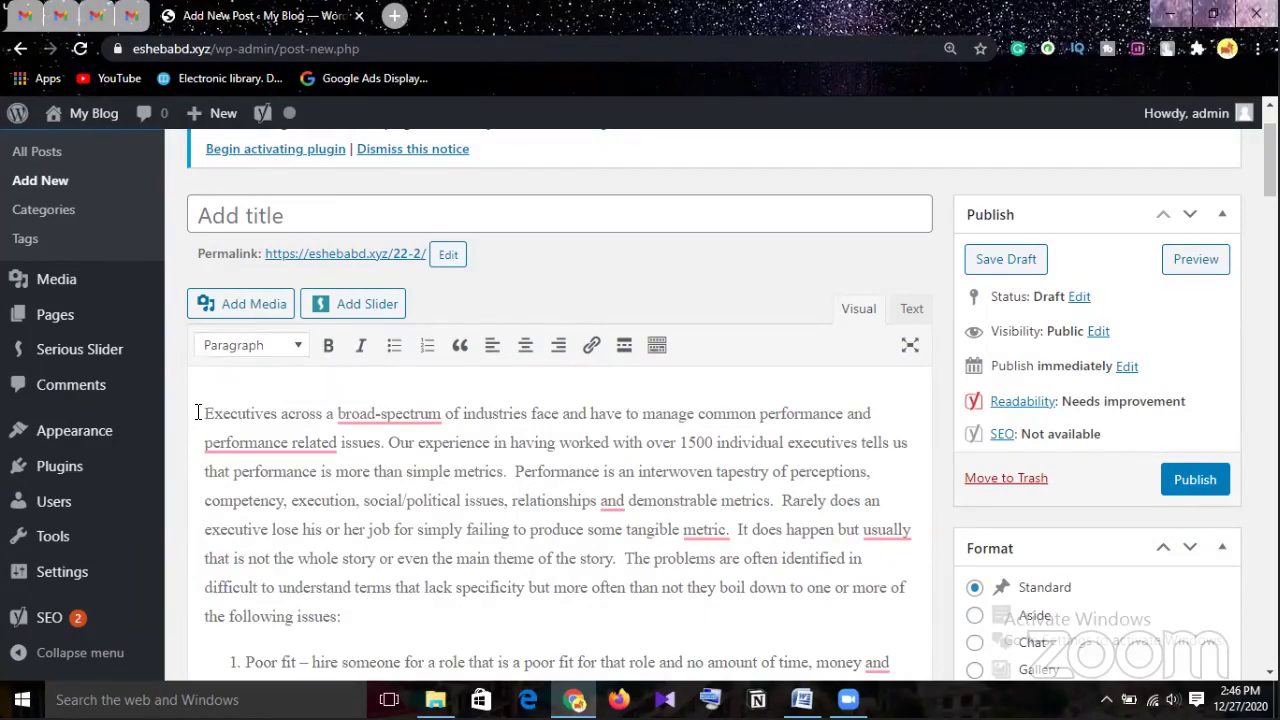
pyautogui.click(257, 348)
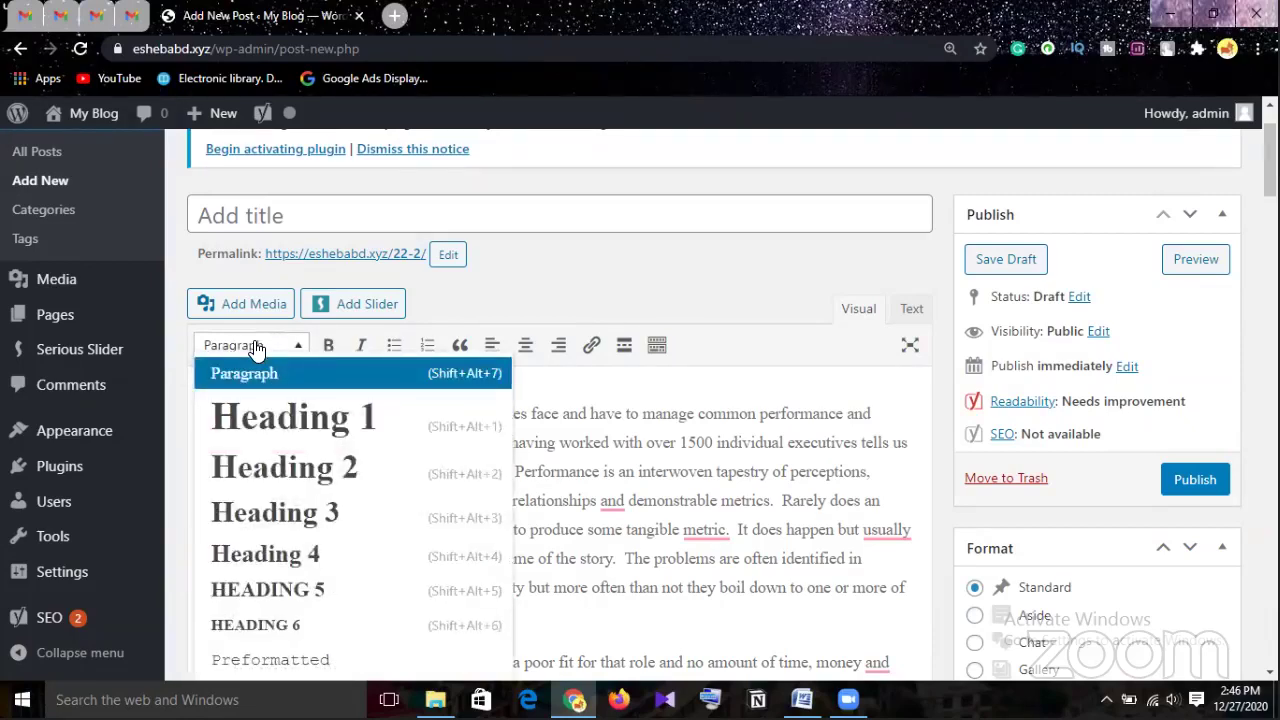
pyautogui.click(257, 348)
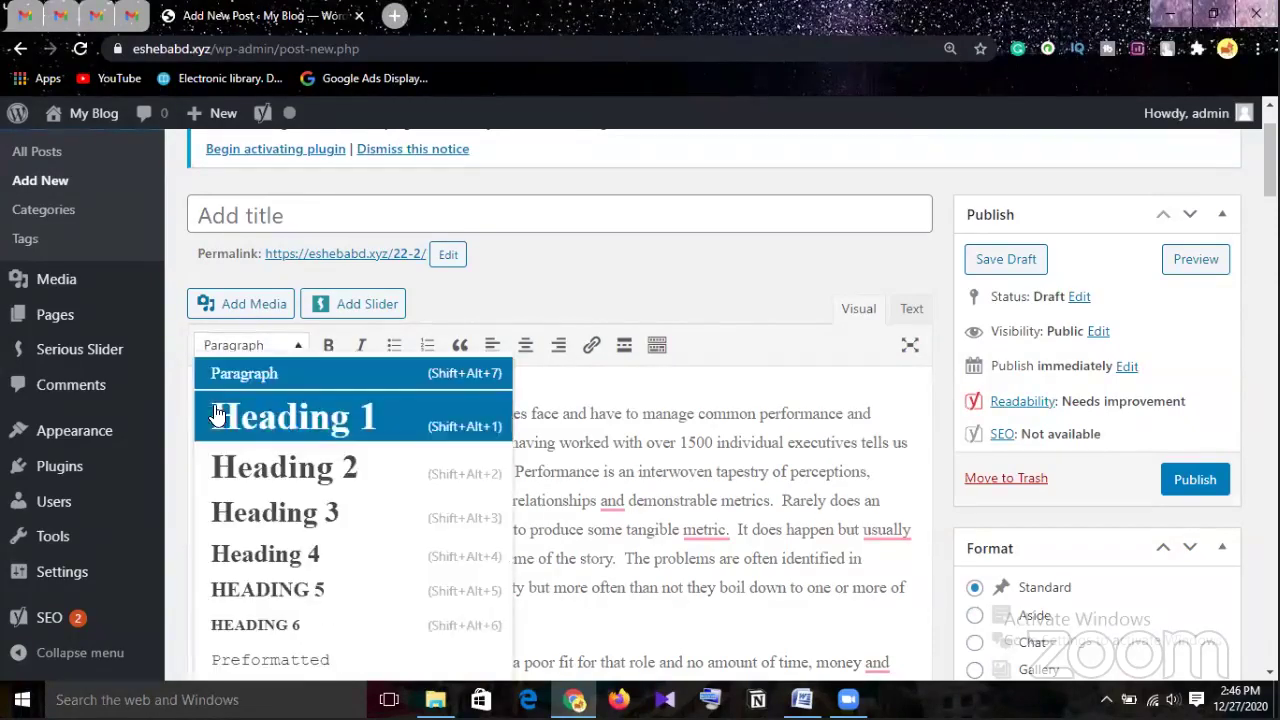
pyautogui.click(727, 413)
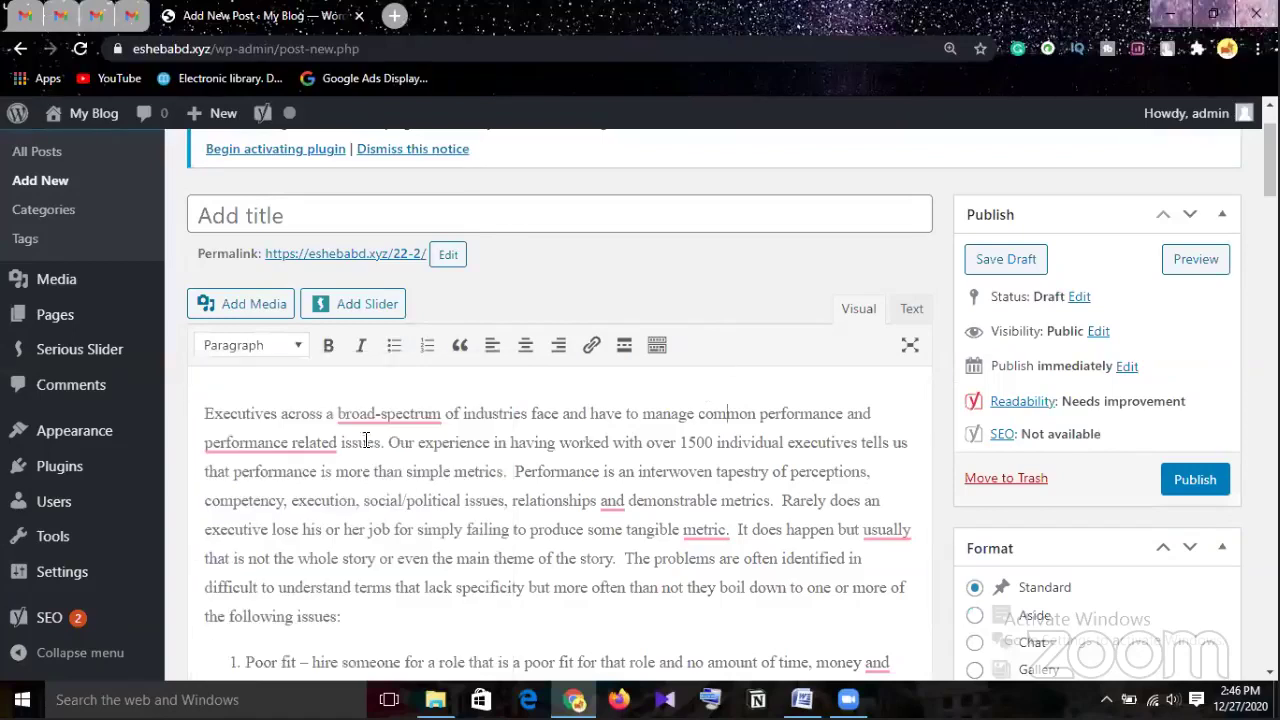
# Insert a new line above the opening "Executives across a broad-spectrum" paragraph and format it as Heading 3
pyautogui.click(204, 414)
pyautogui.press('Return')
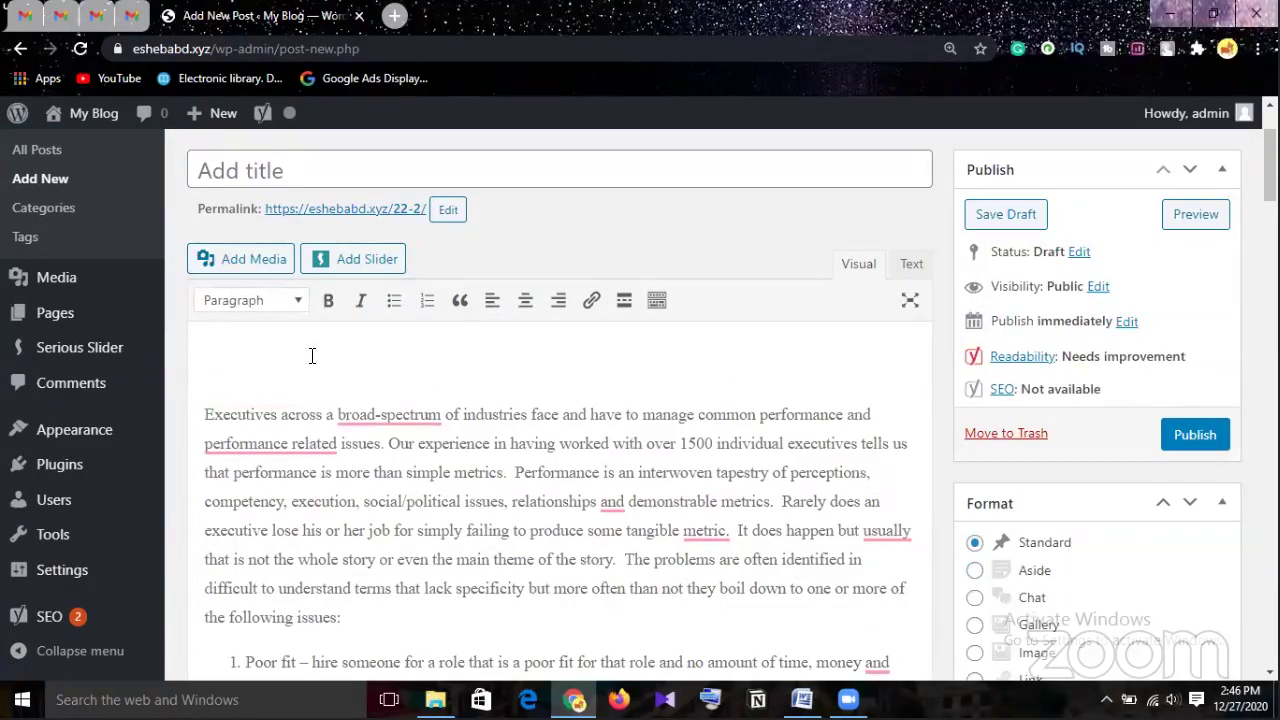
pyautogui.click(266, 311)
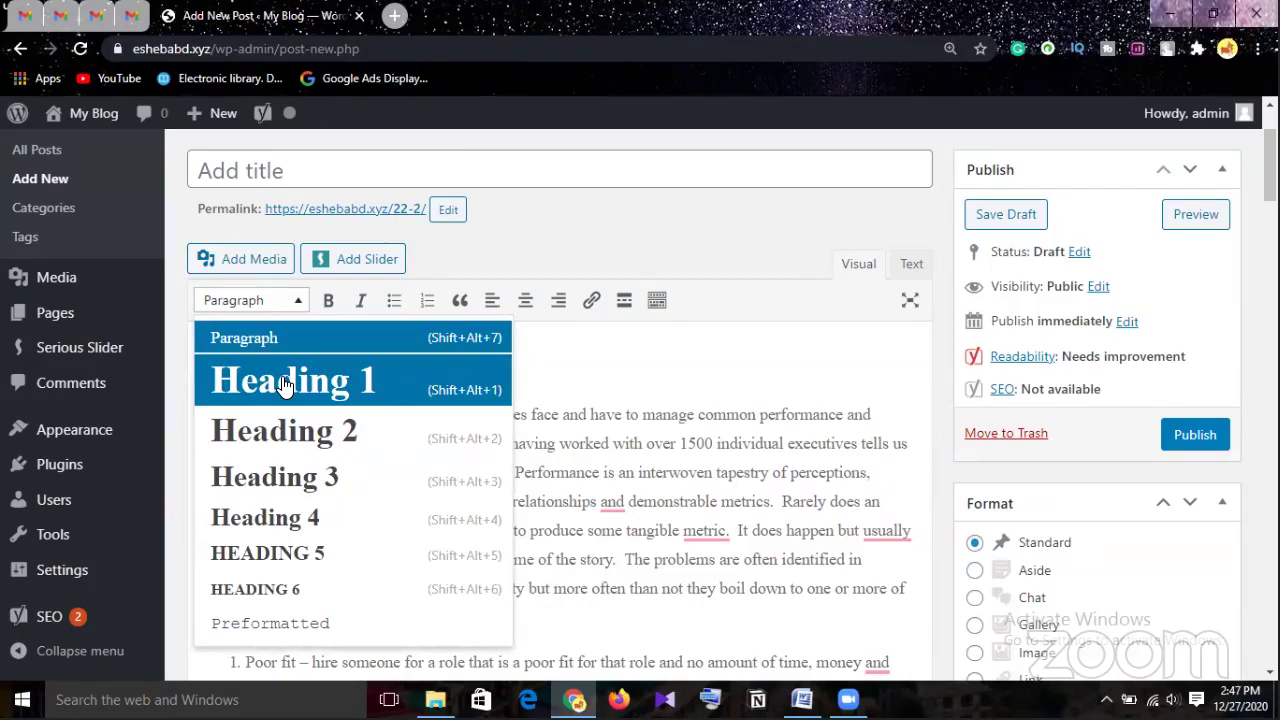
pyautogui.click(296, 488)
pyautogui.moveTo(376, 407)
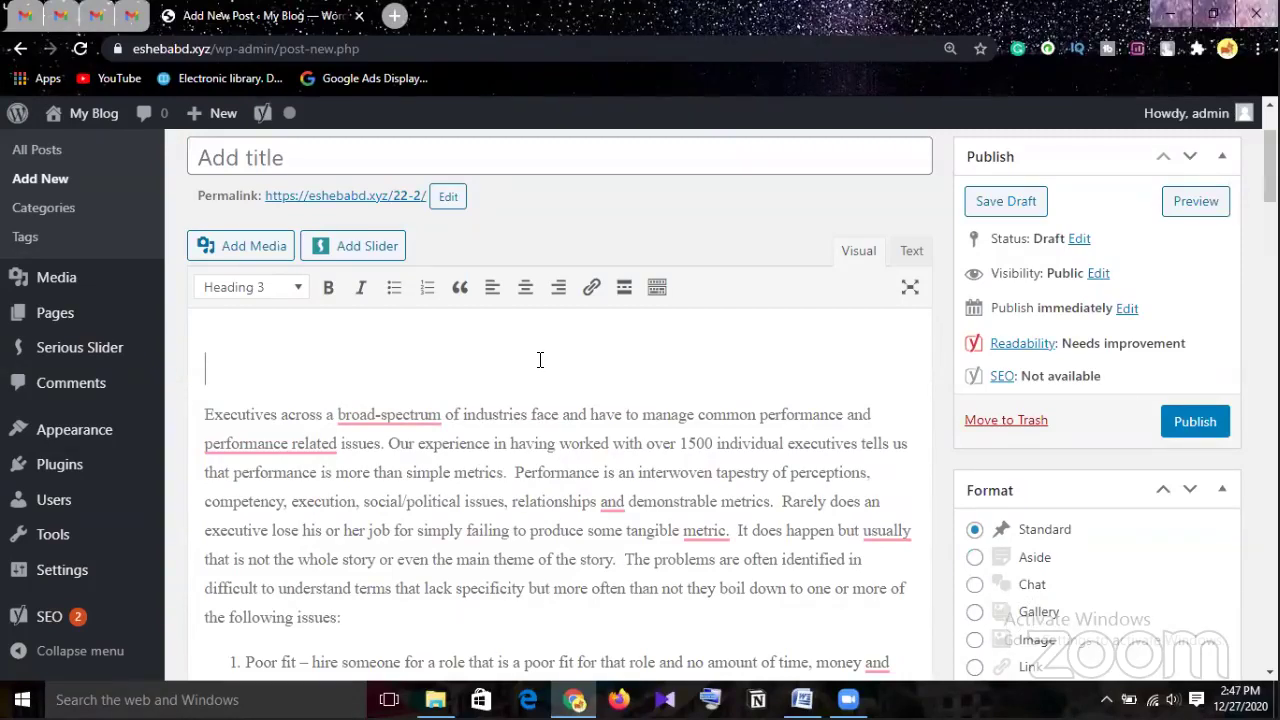
# Check the chapter 6 section title in the Word report and, back in Chrome, enter the post heading "The Challenges Of Leadership"
pyautogui.click(575, 699)
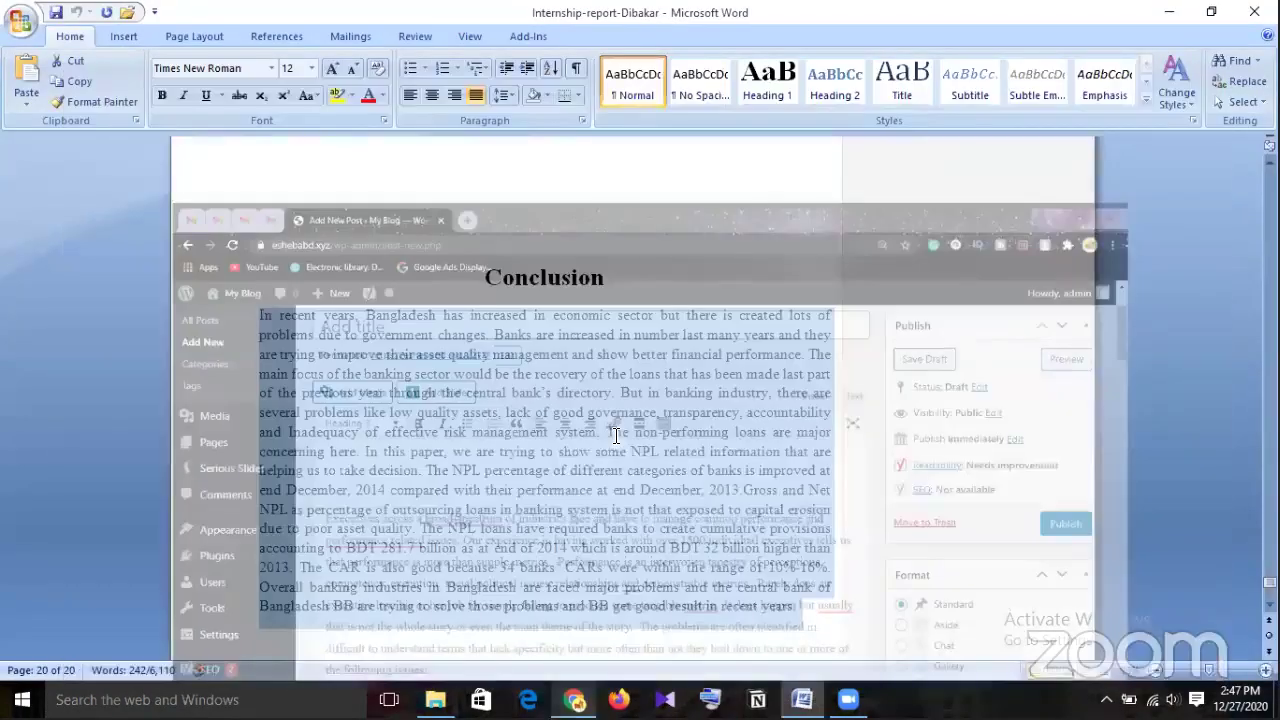
pyautogui.scroll(15, 617, 430)
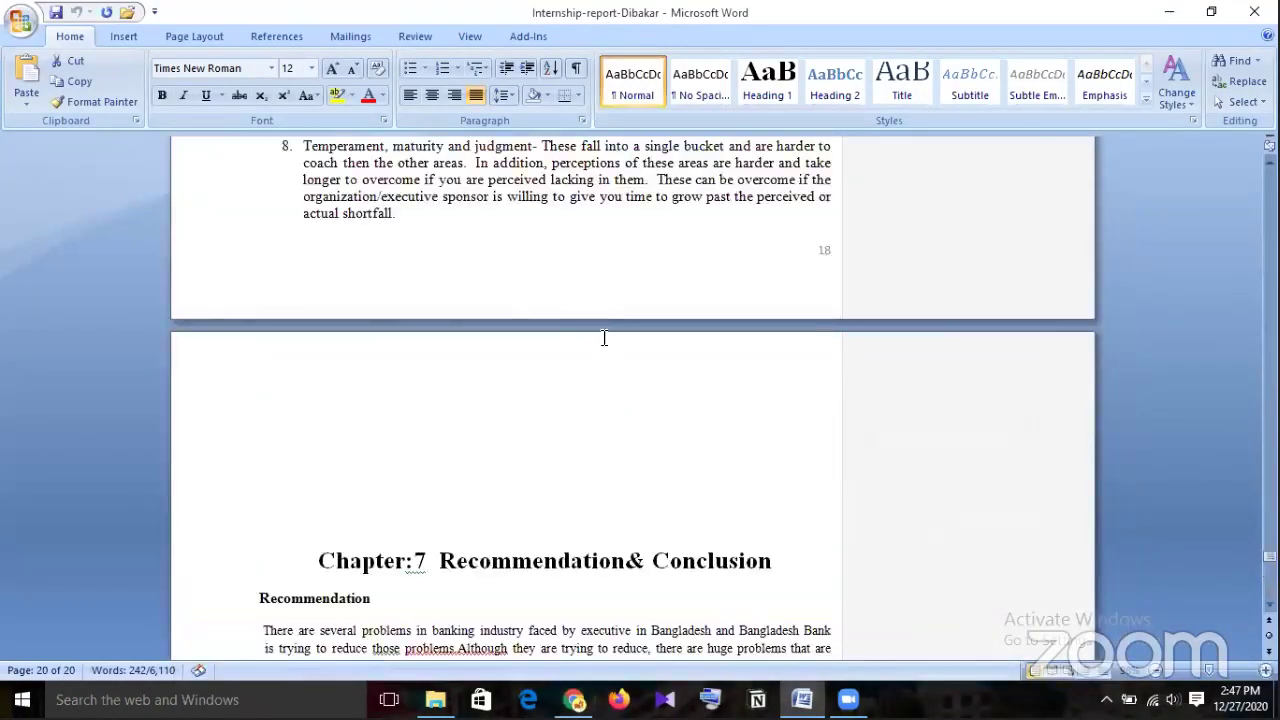
pyautogui.scroll(4, 645, 300)
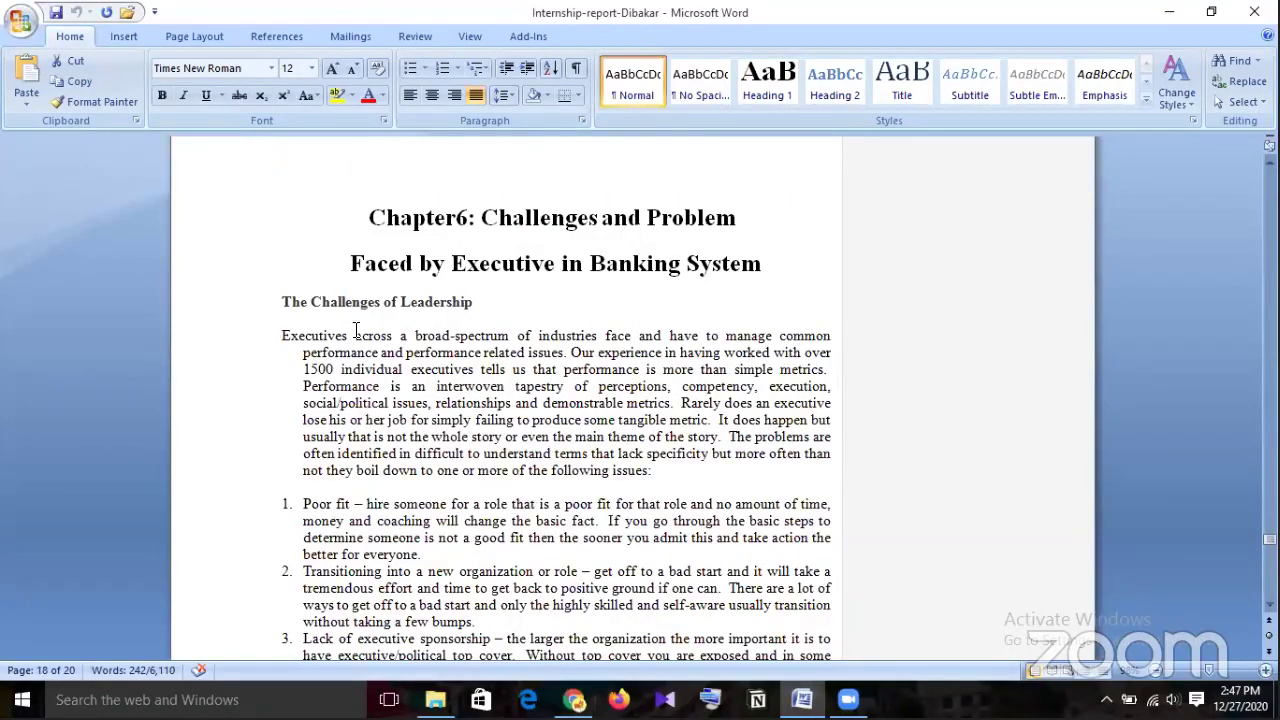
pyautogui.hotkey('alt', 'Tab')
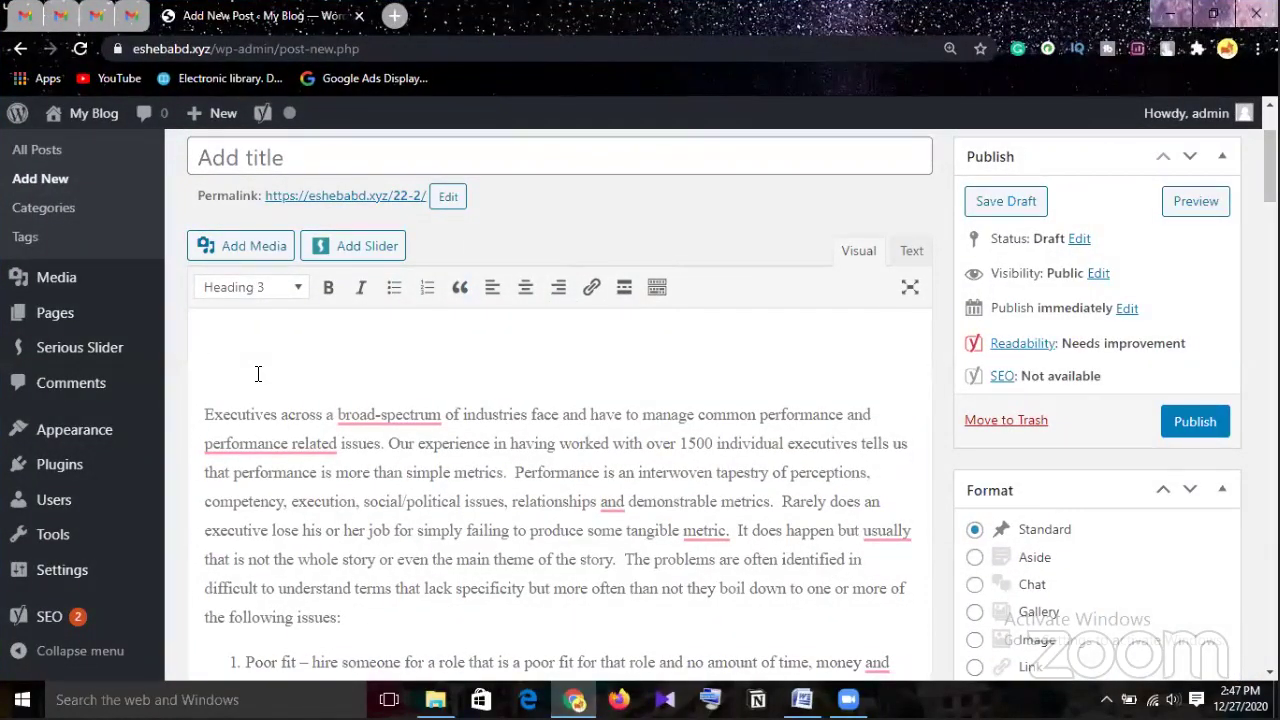
pyautogui.write('The Challe')
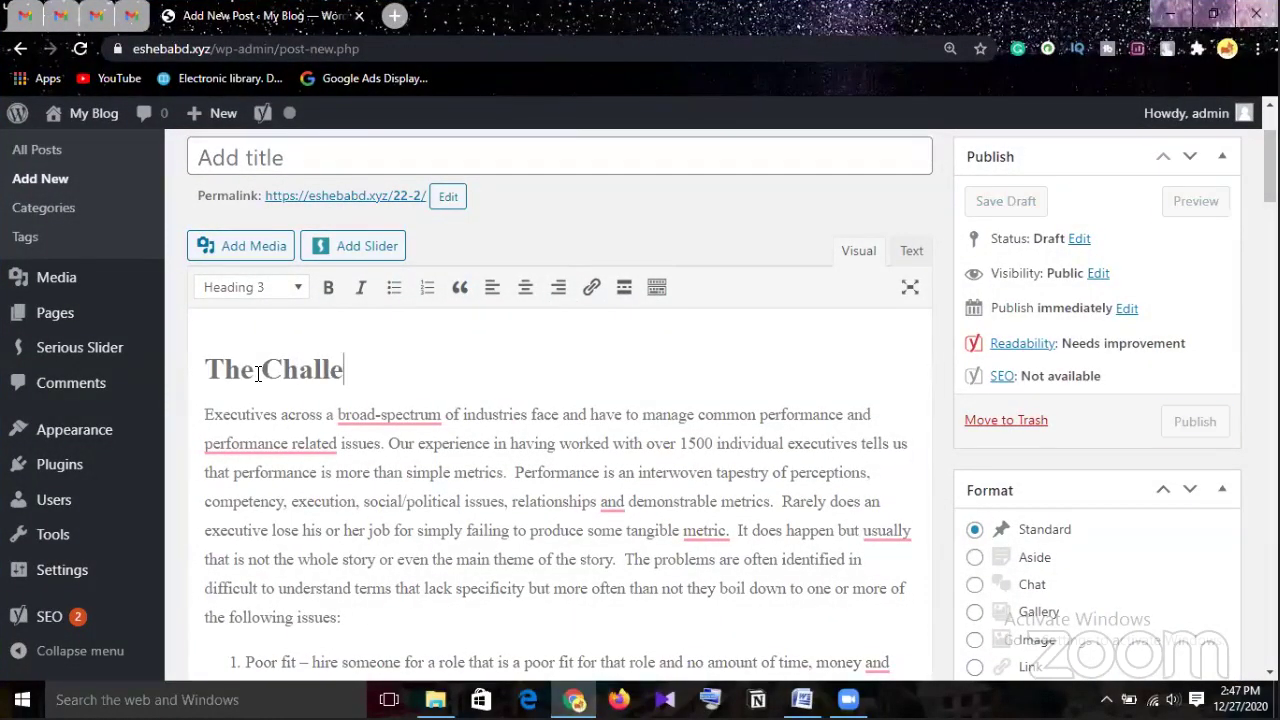
pyautogui.write('nge')
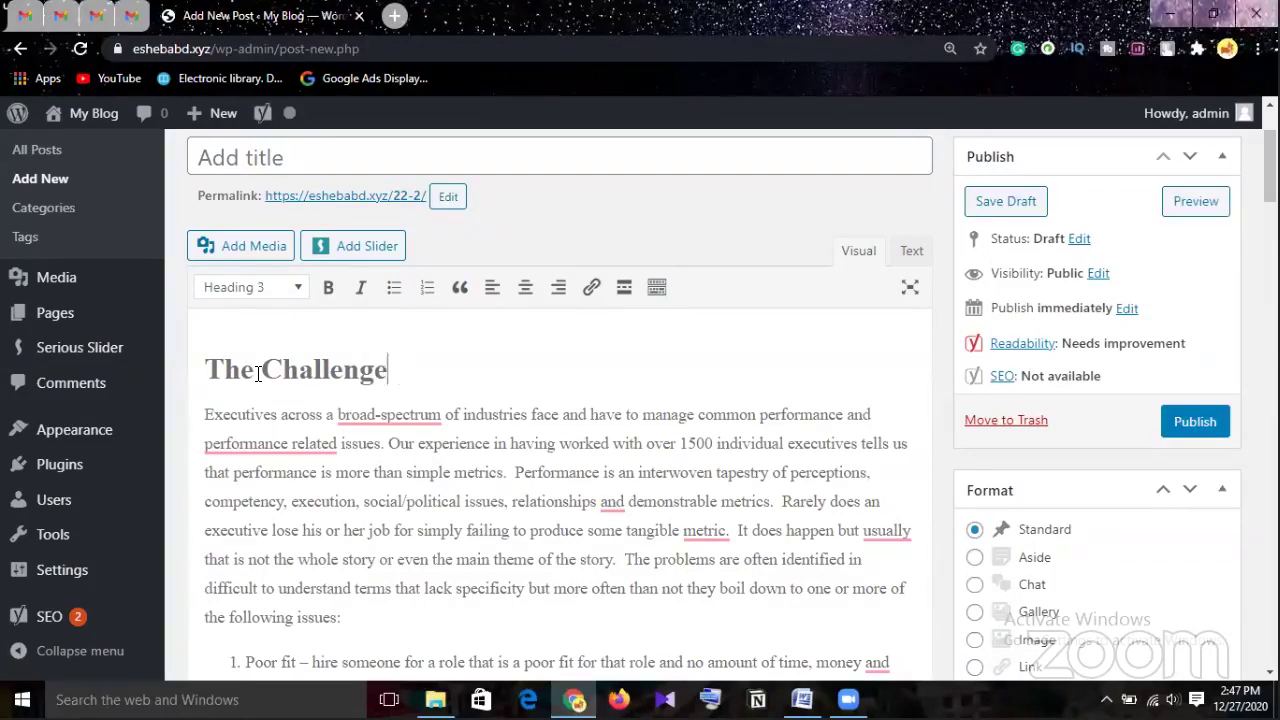
pyautogui.write('s Of L')
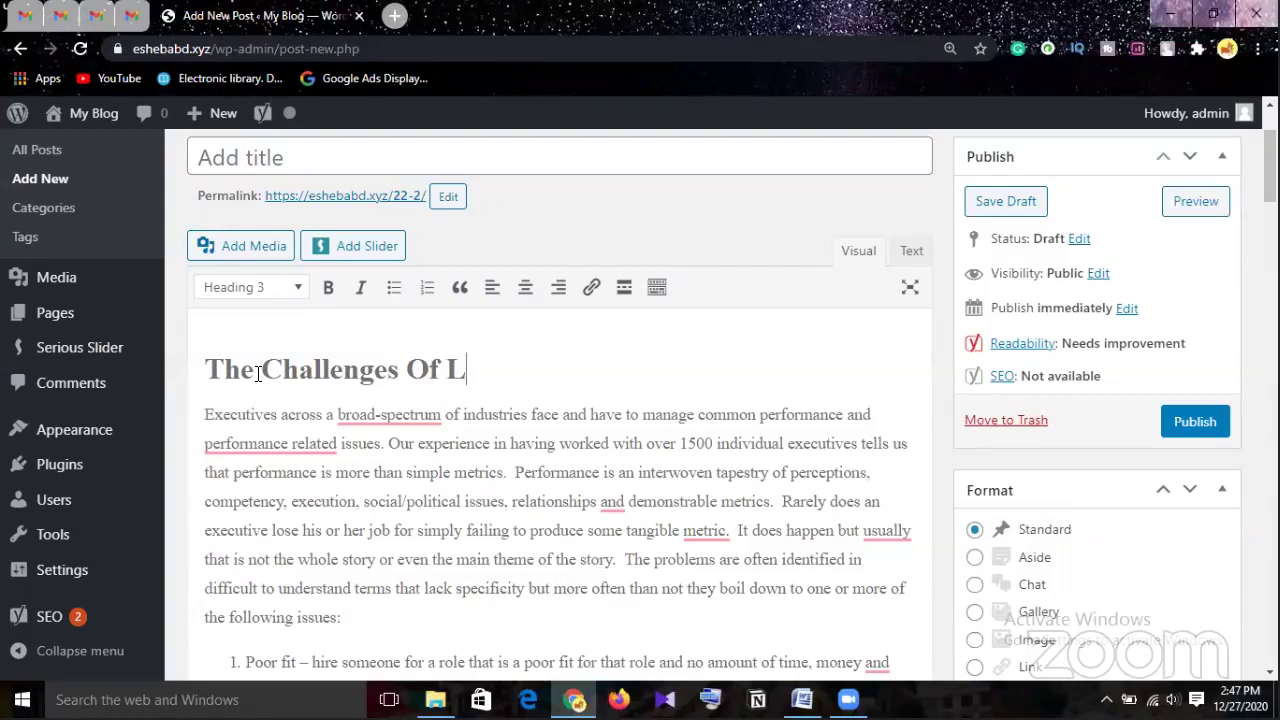
pyautogui.write('eader')
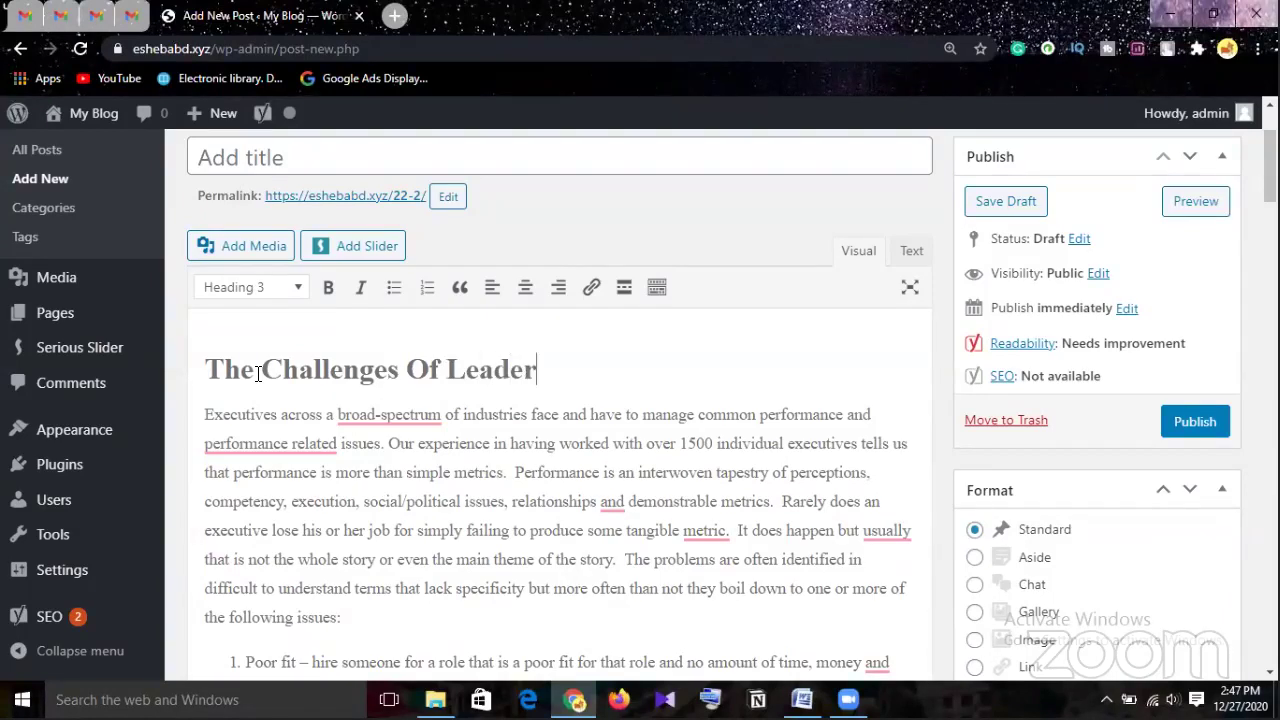
pyautogui.write('shio')
pyautogui.press('BackSpace')
pyautogui.write('p')
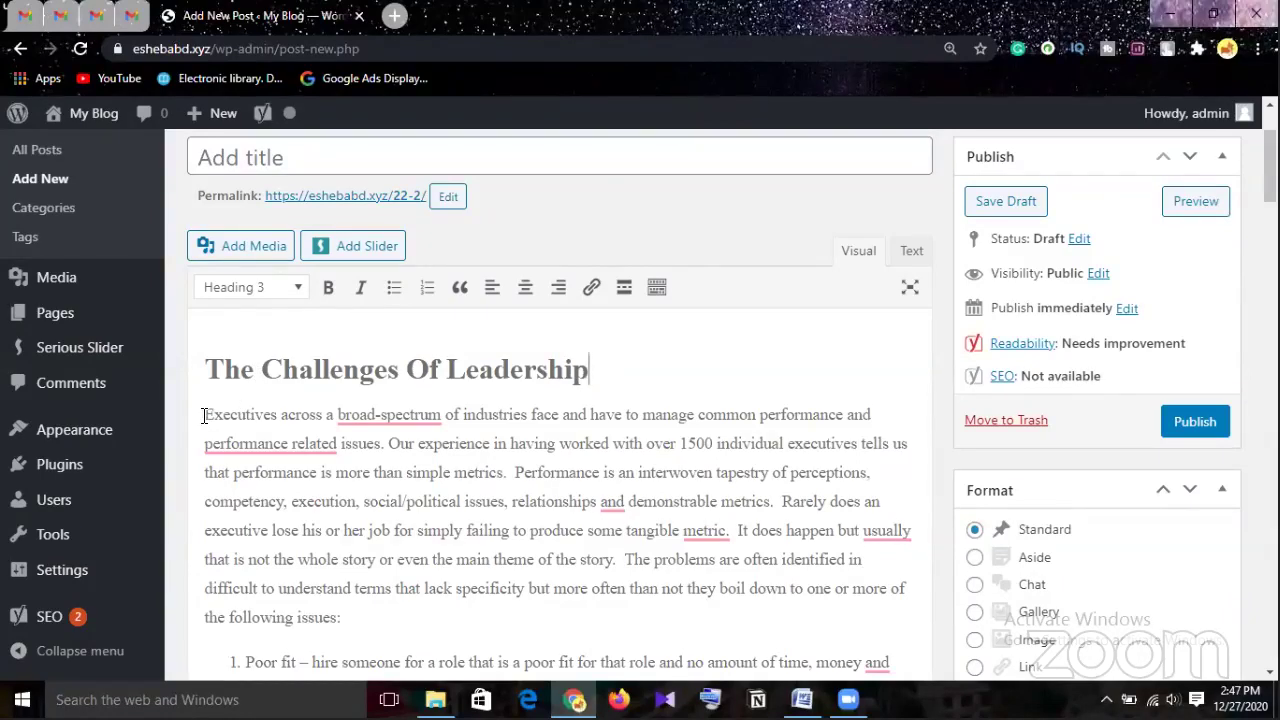
# Insert a new line above the "There are several problems in banking industry" paragraph and format it as Heading 3
pyautogui.scroll(-12, 552, 627)
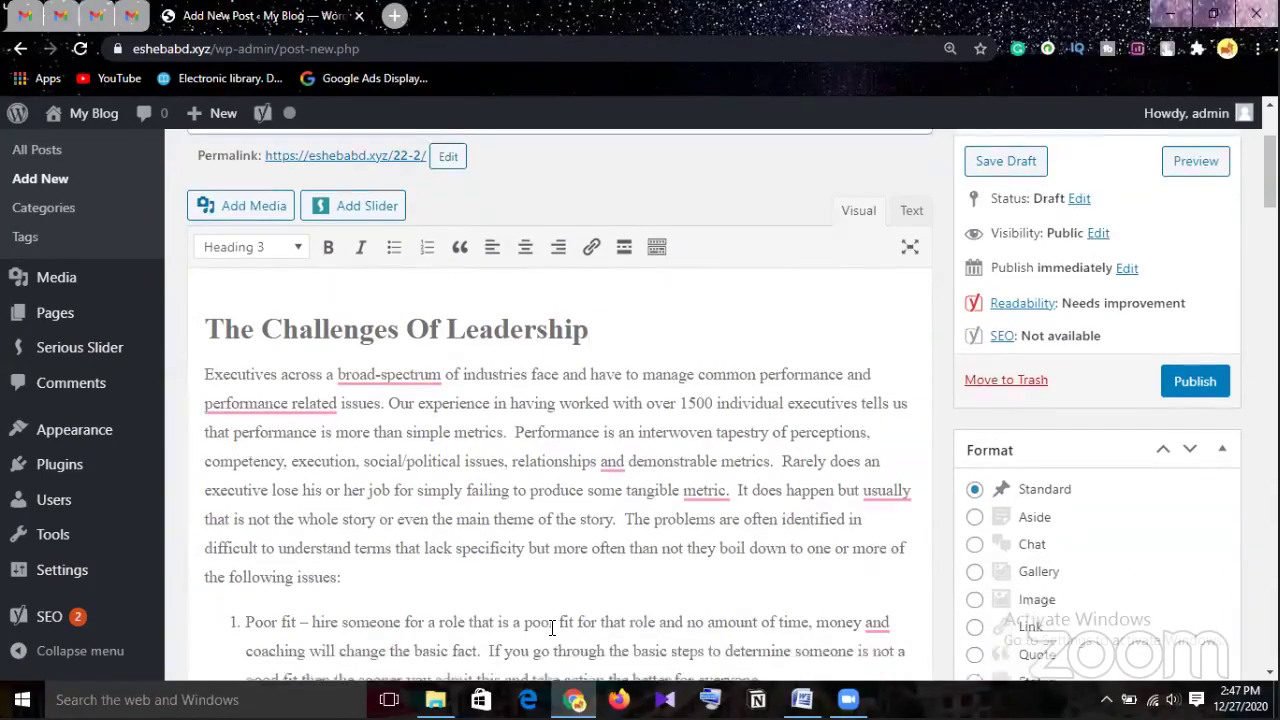
pyautogui.scroll(-5, 309, 457)
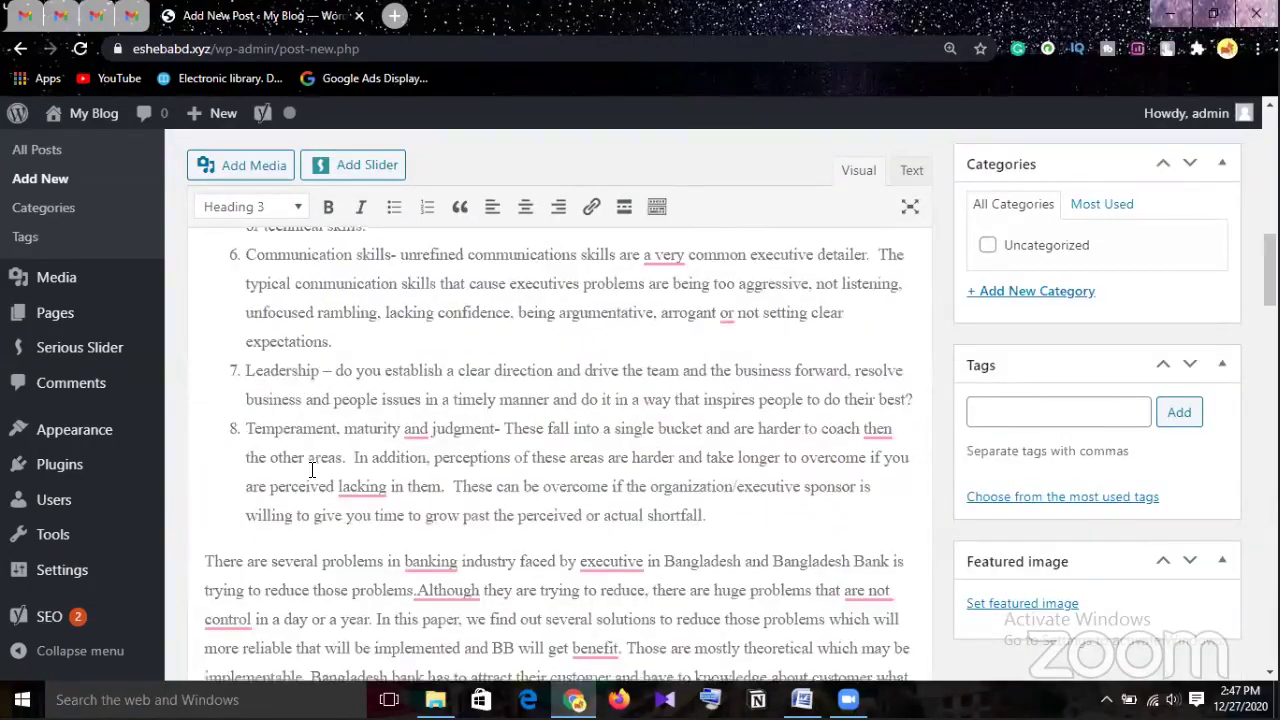
pyautogui.scroll(2, 250, 440)
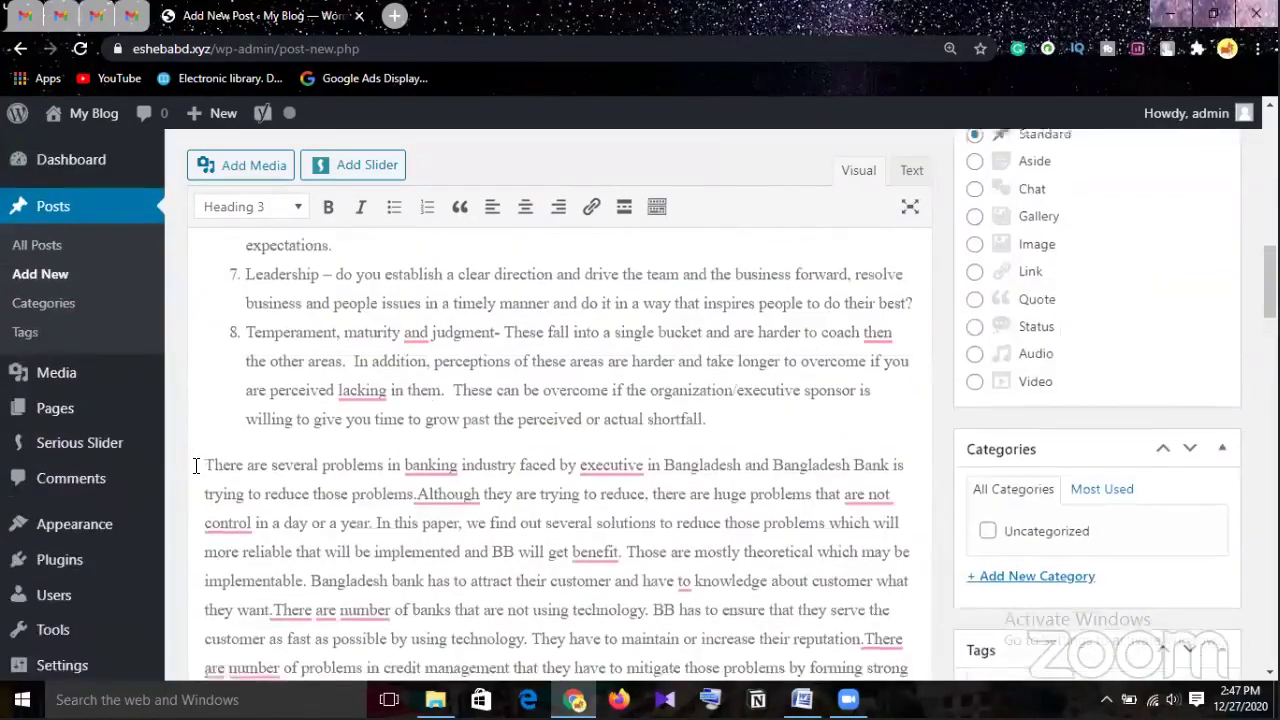
pyautogui.click(330, 477)
pyautogui.press('Return')
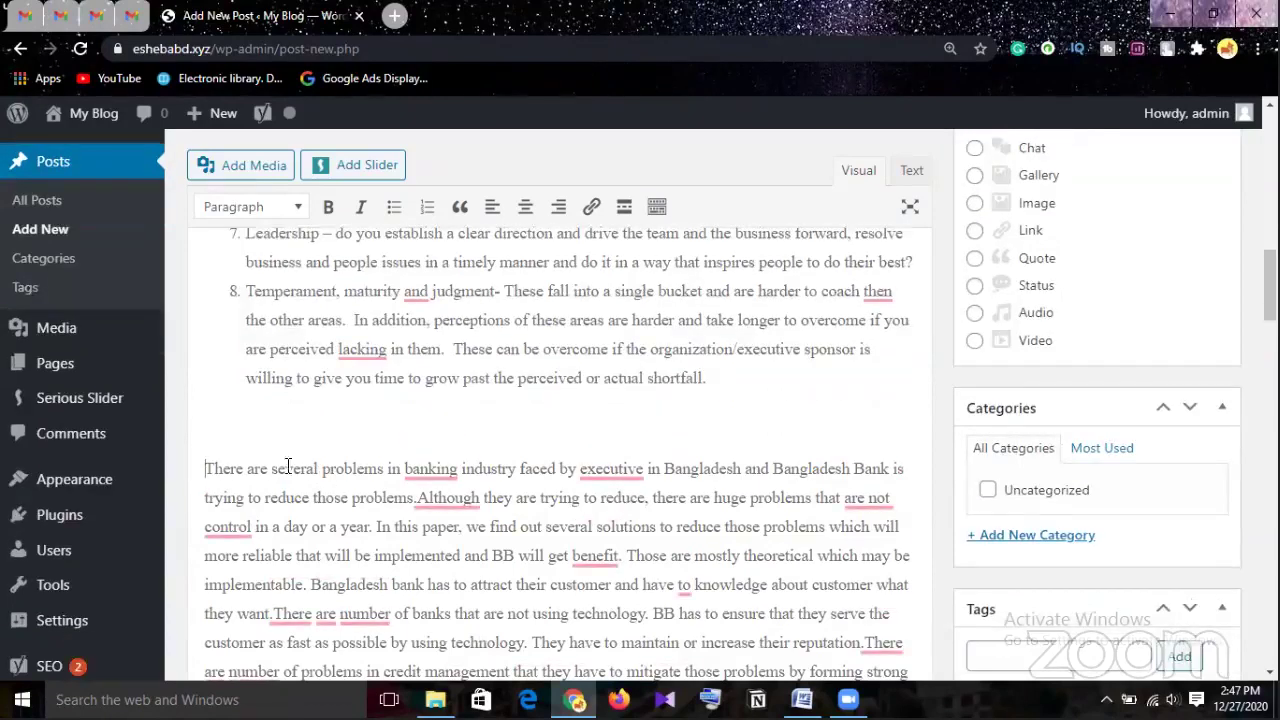
pyautogui.click(282, 208)
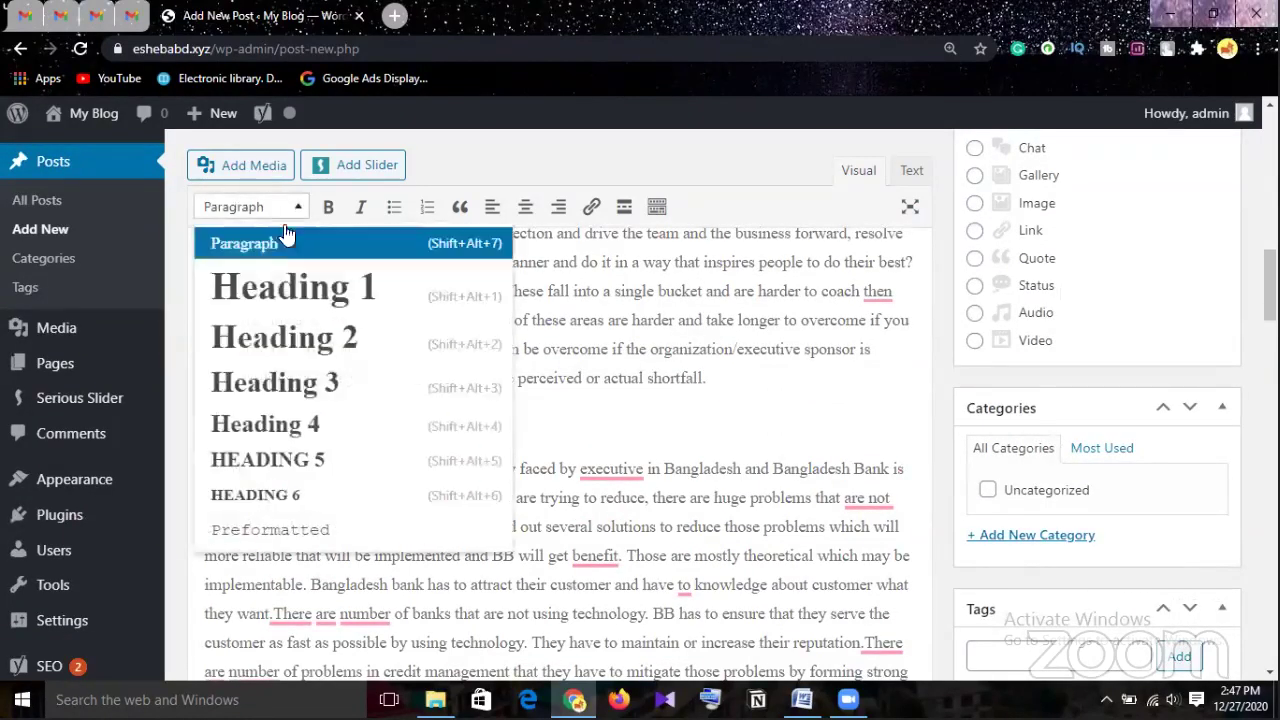
pyautogui.click(306, 385)
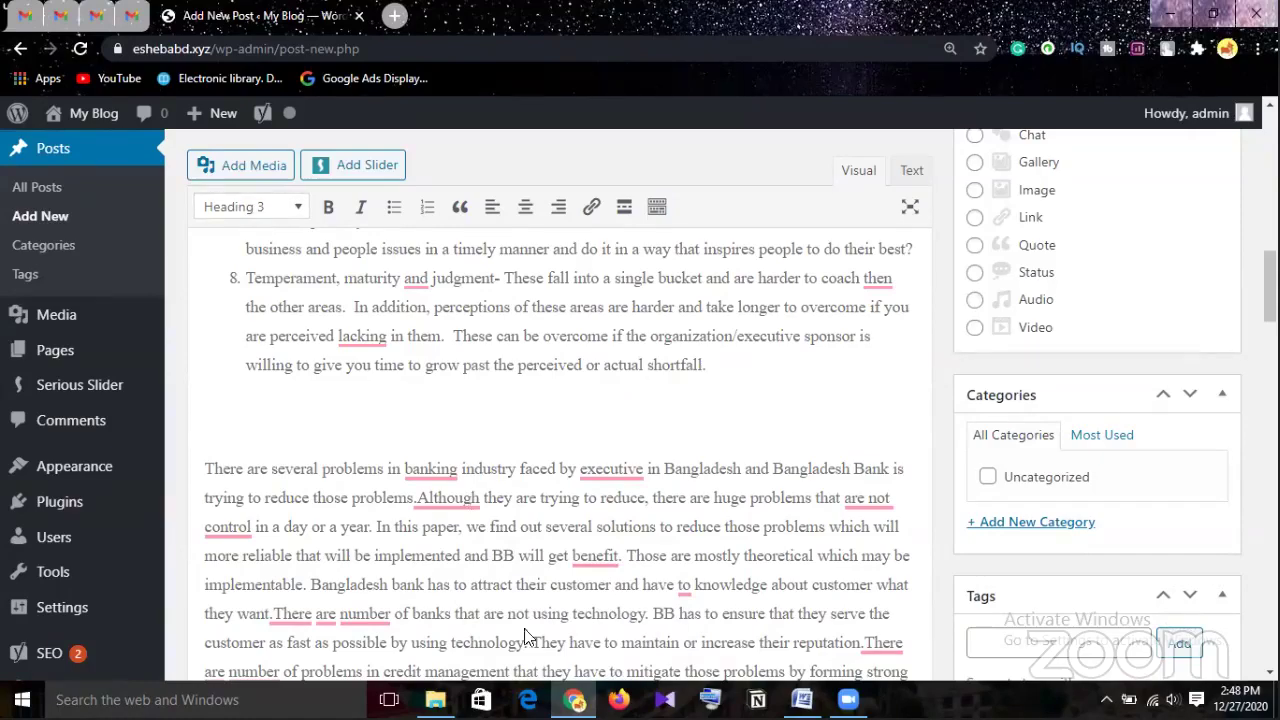
# Check the chapter 7 section title in the Word report and, back in Chrome, enter the post heading "Recommendation"
pyautogui.click(570, 699)
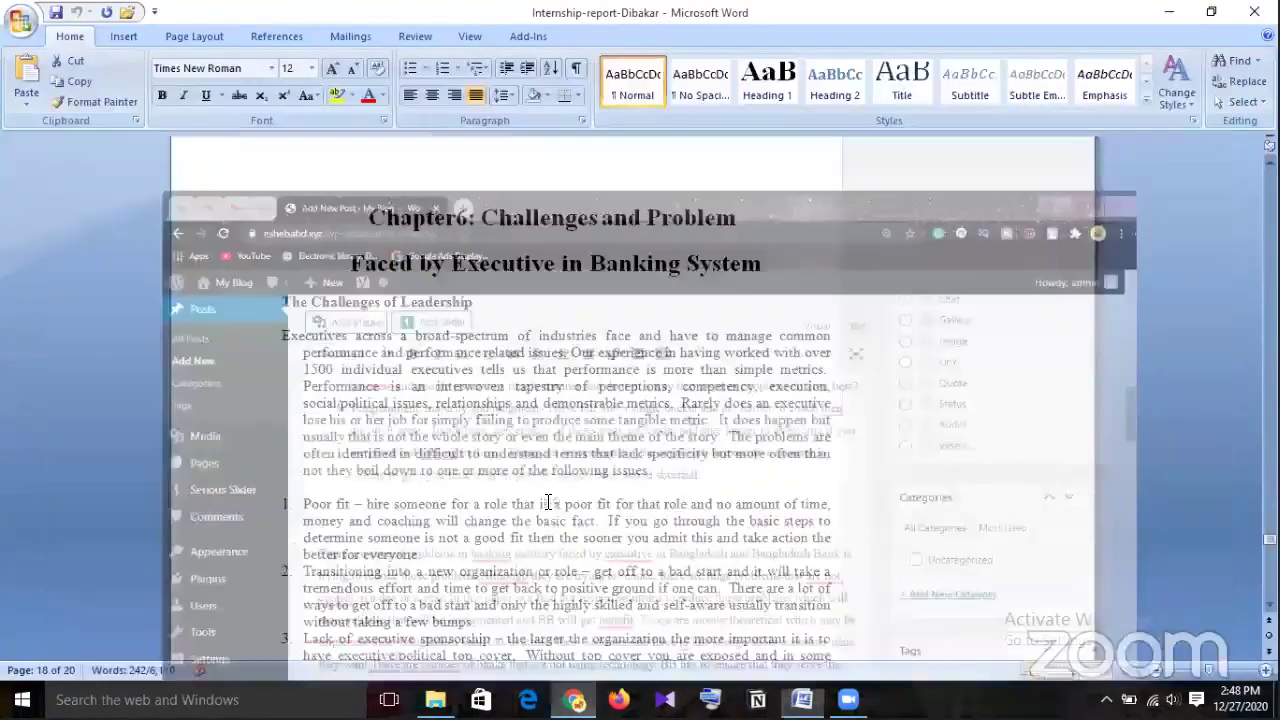
pyautogui.scroll(-5, 549, 505)
pyautogui.scroll(-12, 276, 416)
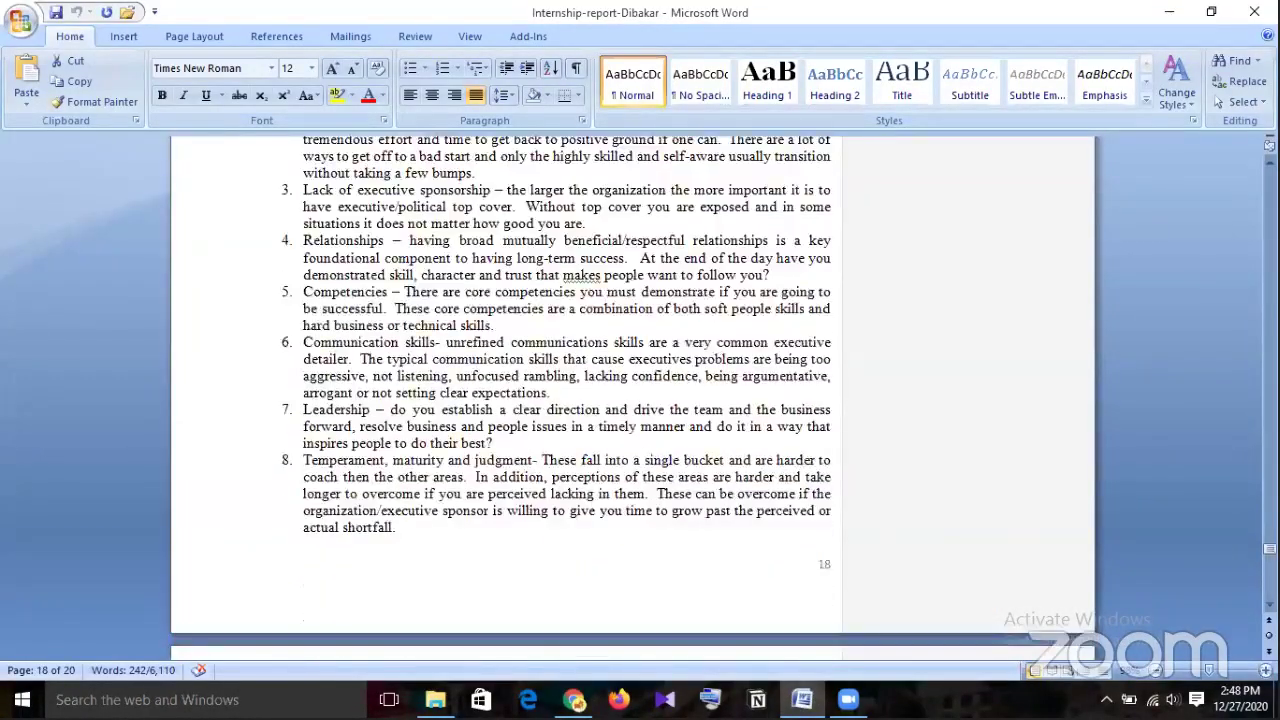
pyautogui.hotkey('alt', 'Tab')
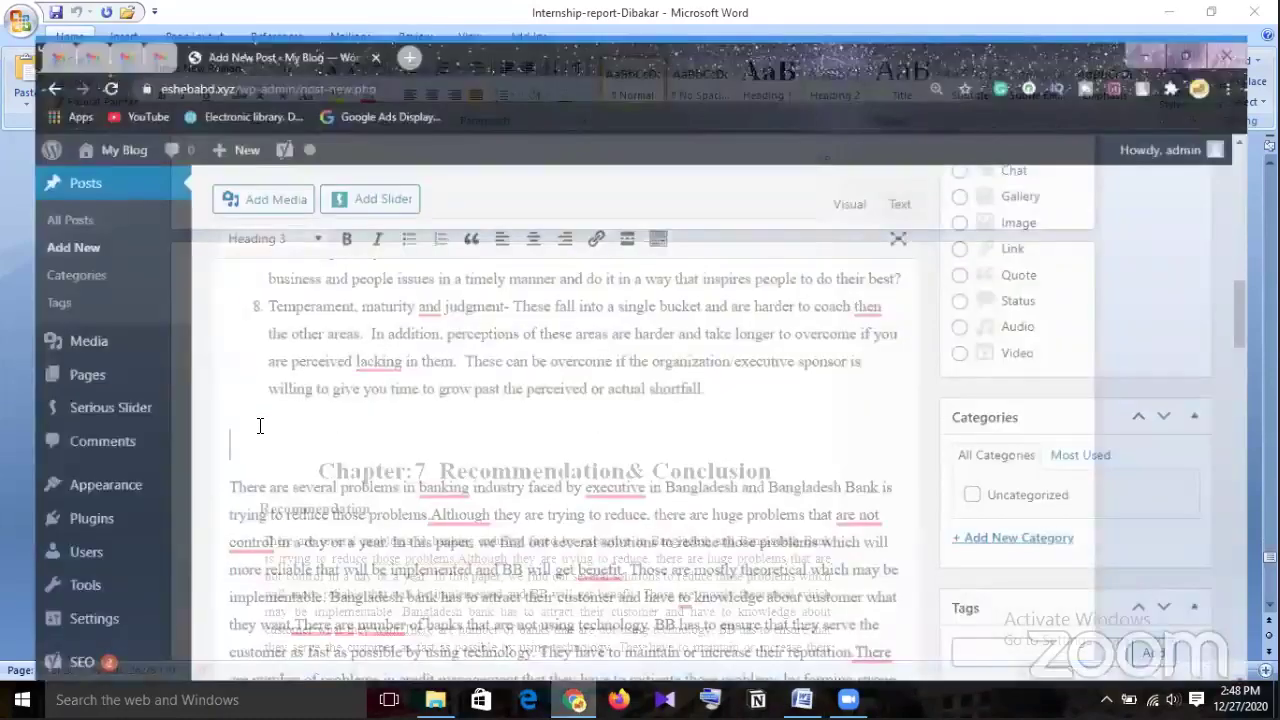
pyautogui.write('Re')
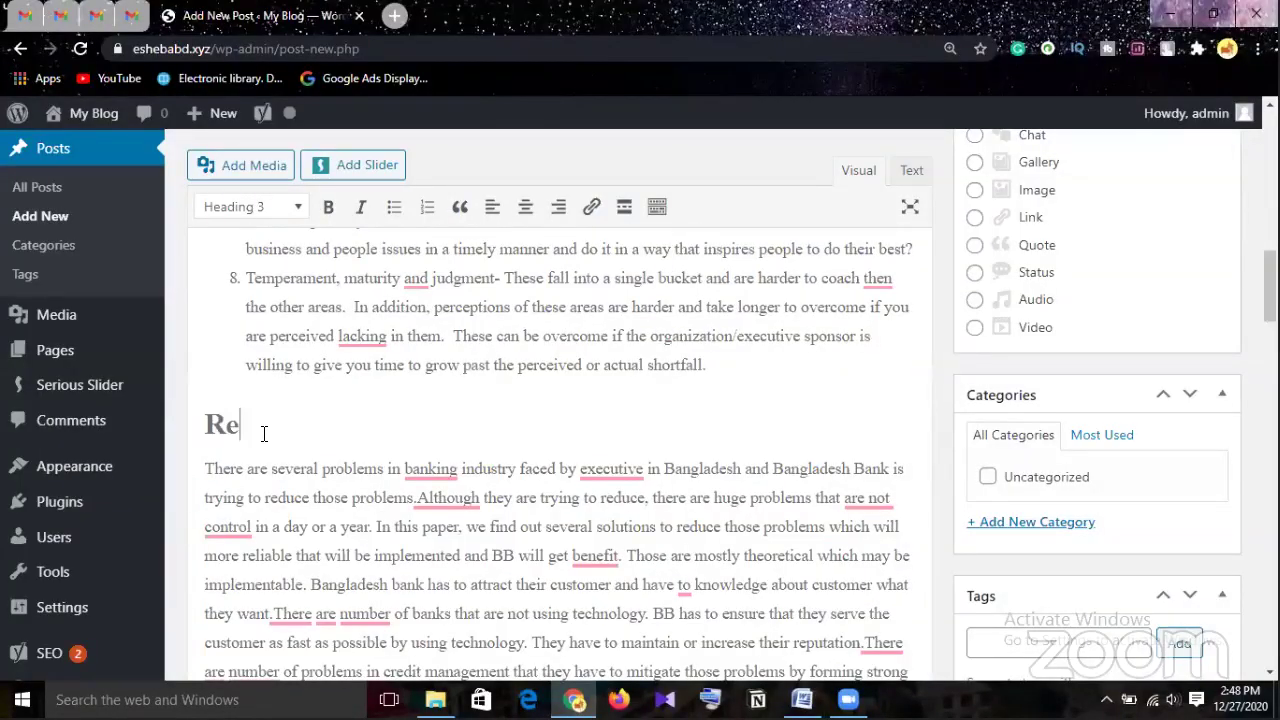
pyautogui.write('commendationn')
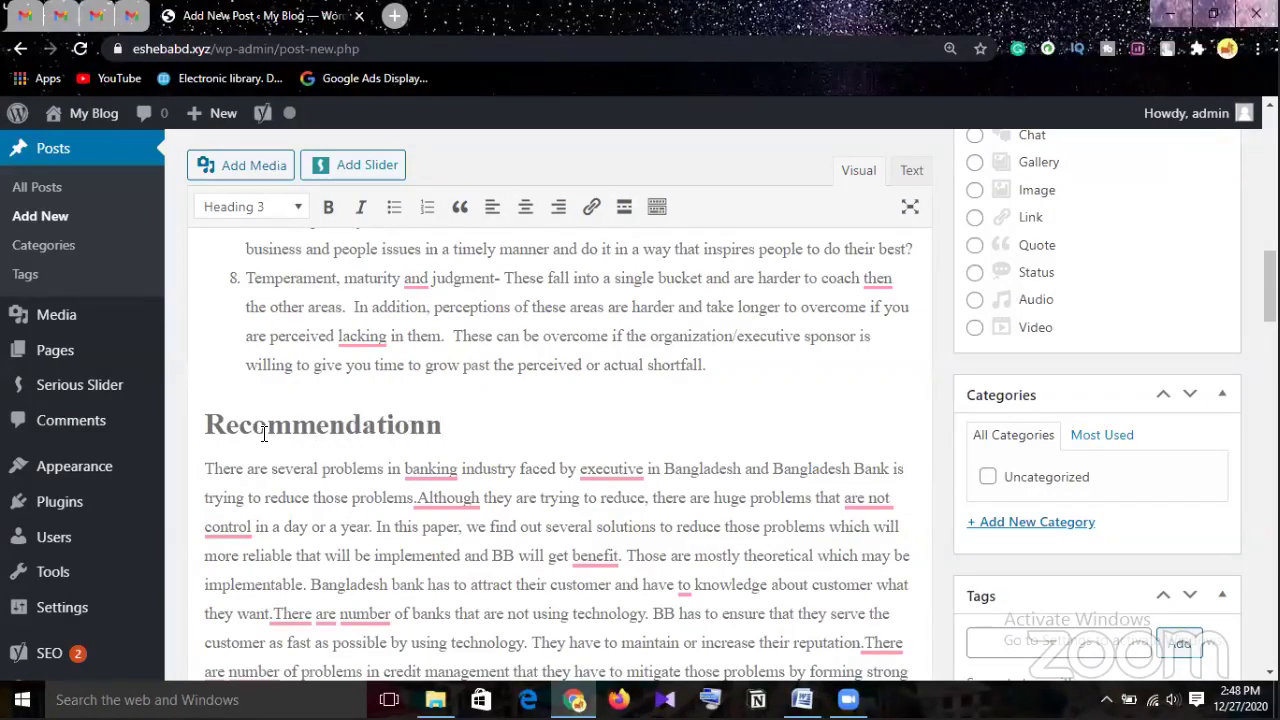
pyautogui.press('BackSpace')
# Insert a new line above the "In recent years, Bangladesh has increased" paragraph and format it as Heading 3
pyautogui.scroll(-10, 360, 580)
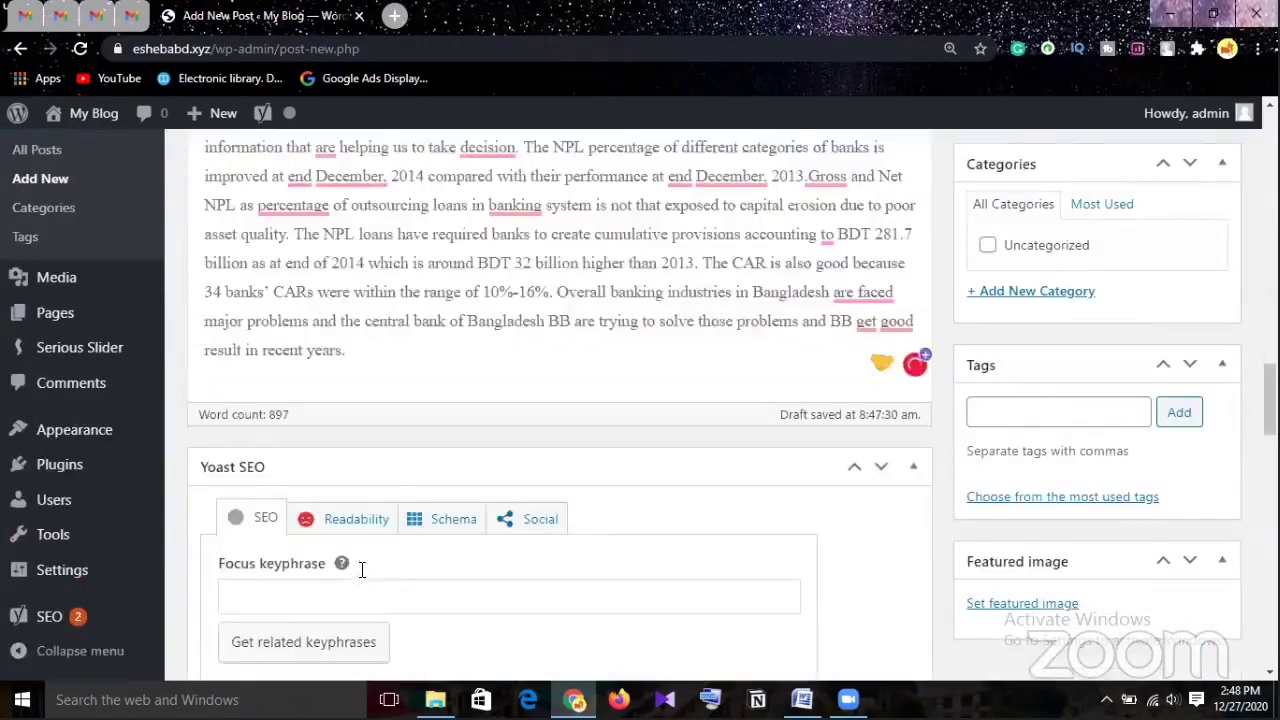
pyautogui.scroll(5, 360, 568)
pyautogui.scroll(3, 360, 495)
pyautogui.click(310, 405)
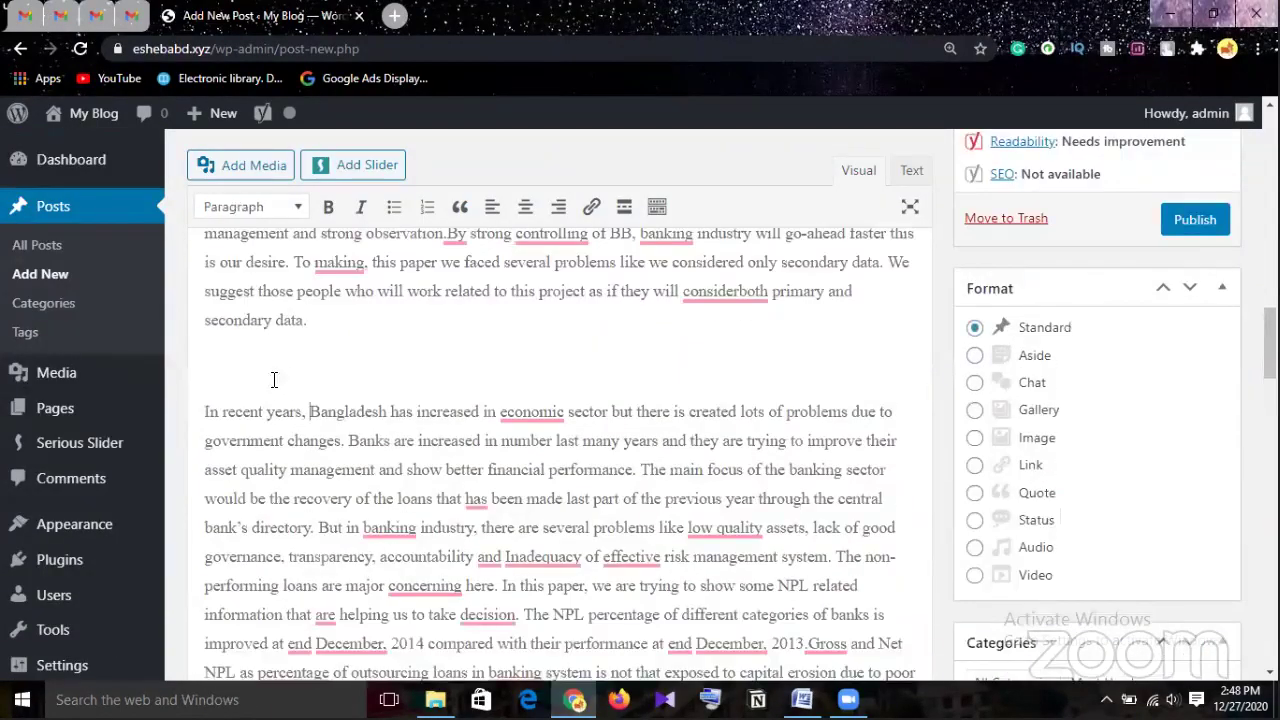
pyautogui.press('Return')
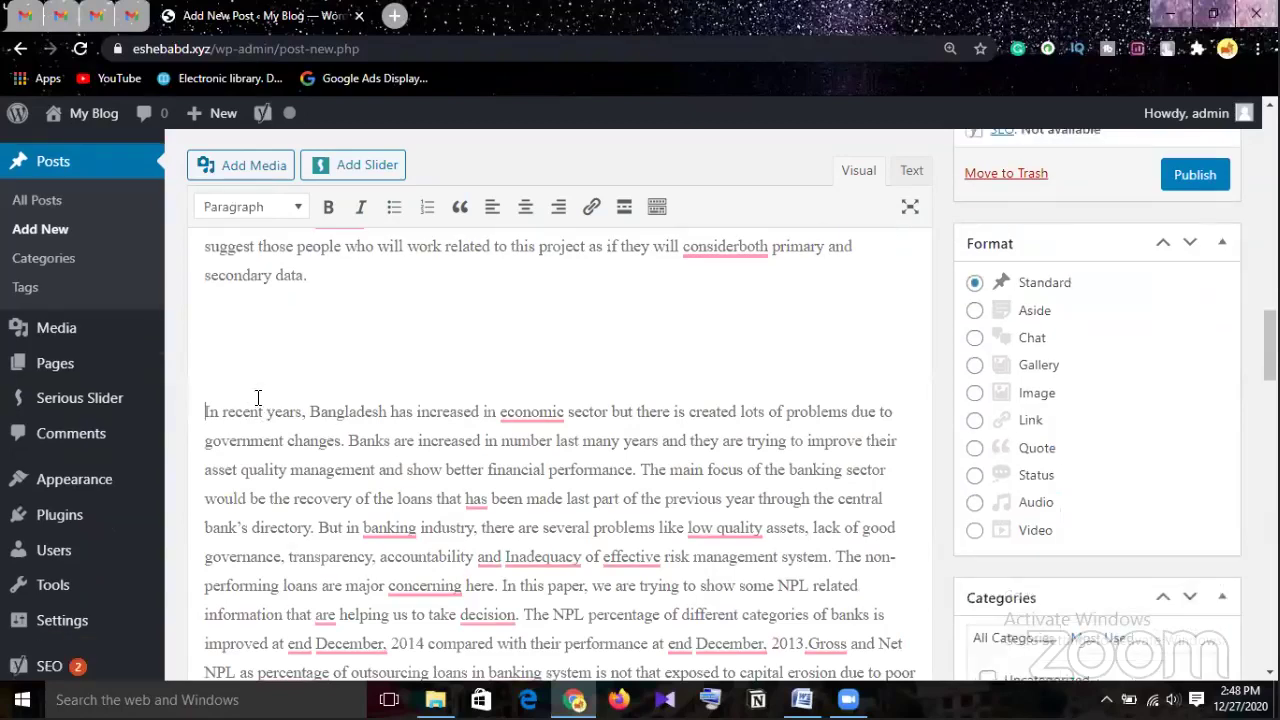
pyautogui.write('C')
pyautogui.click(268, 208)
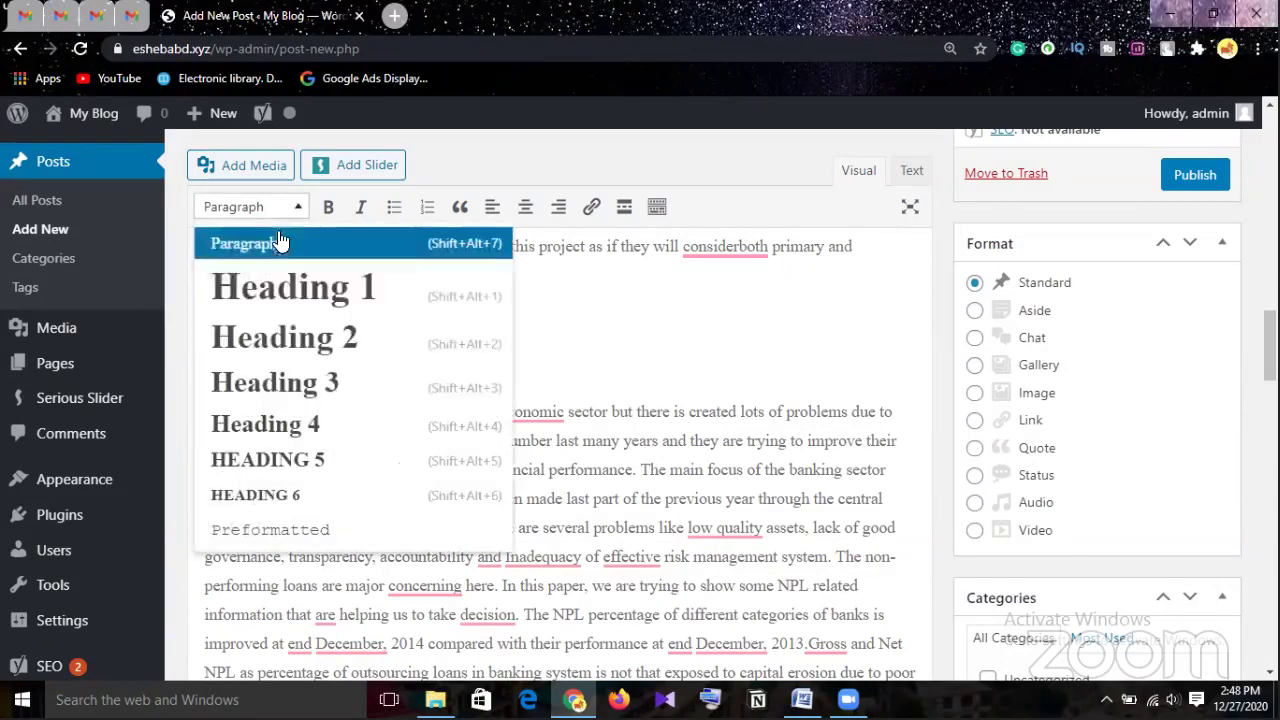
pyautogui.click(302, 382)
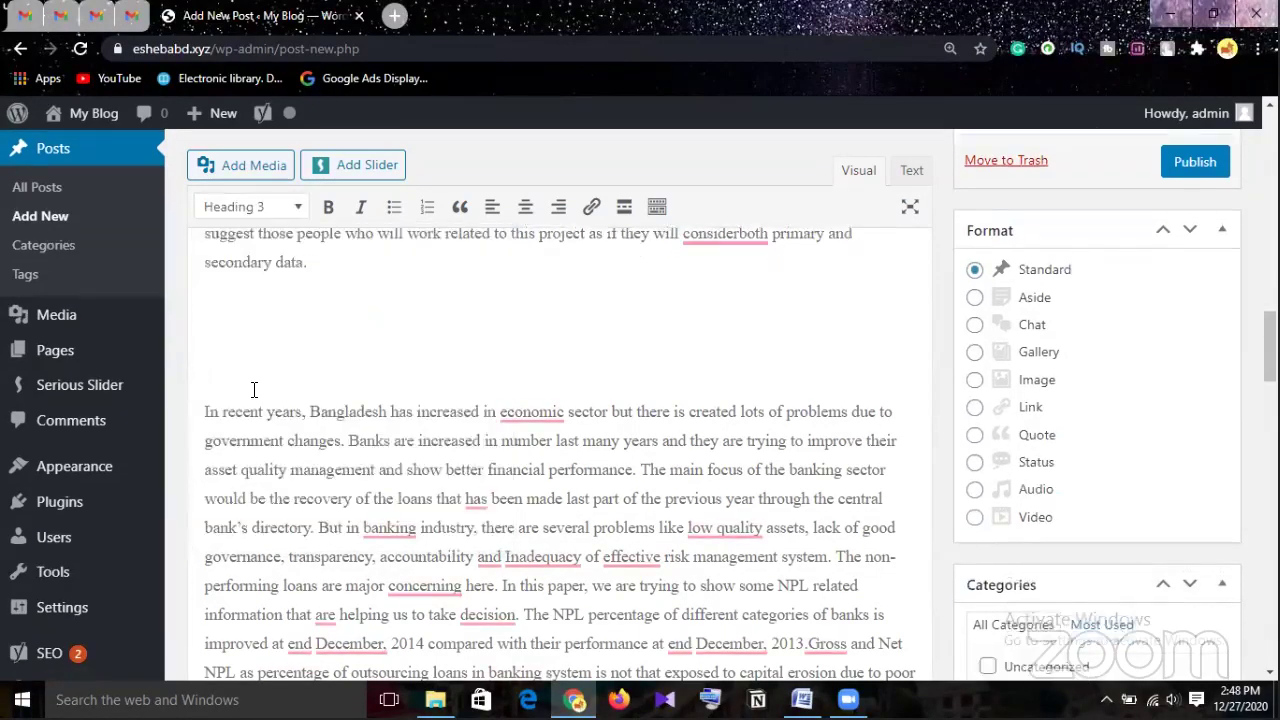
# Enter the heading "Conclusion" above the final paragraph of the post
pyautogui.write('Conclud')
pyautogui.press('BackSpace')
pyautogui.write('s')
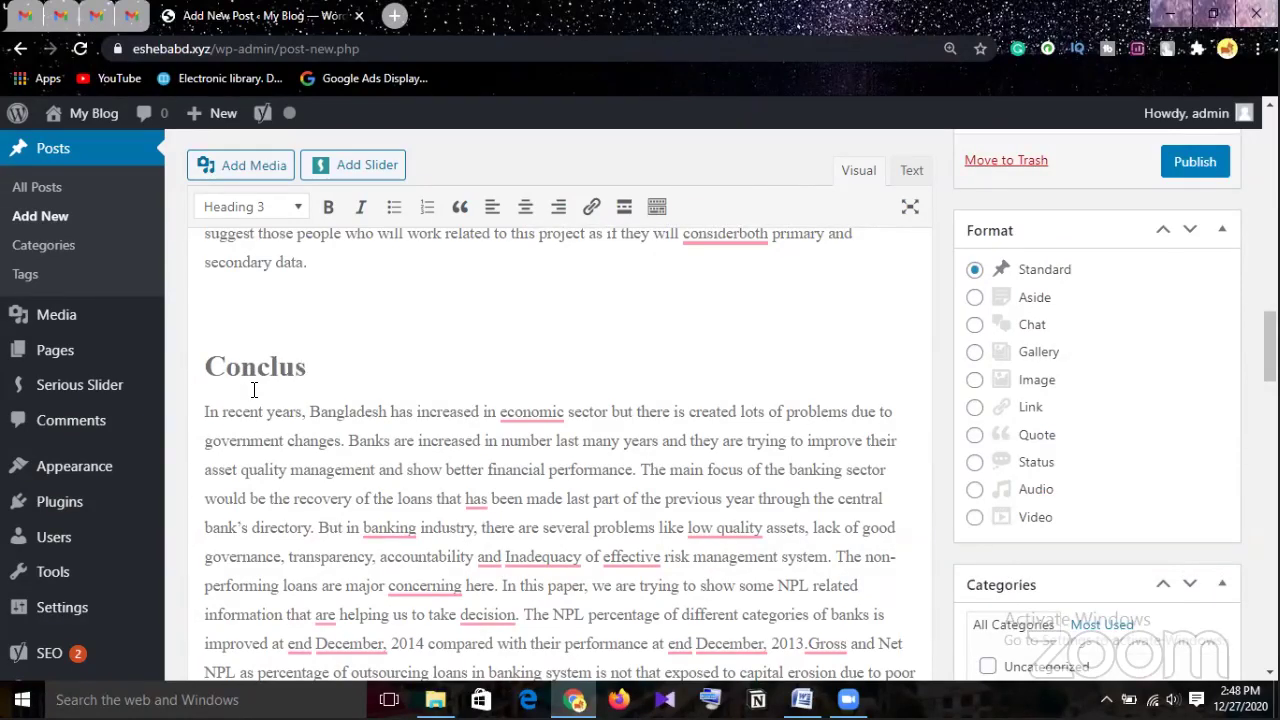
pyautogui.write('s')
pyautogui.press('BackSpace')
pyautogui.write('ion')
pyautogui.click(205, 416)
pyautogui.press('Left')
# Place the cursor in the empty post title field and find the chapter 6 title in the Word report
pyautogui.scroll(10, 738, 408)
pyautogui.scroll(10, 738, 395)
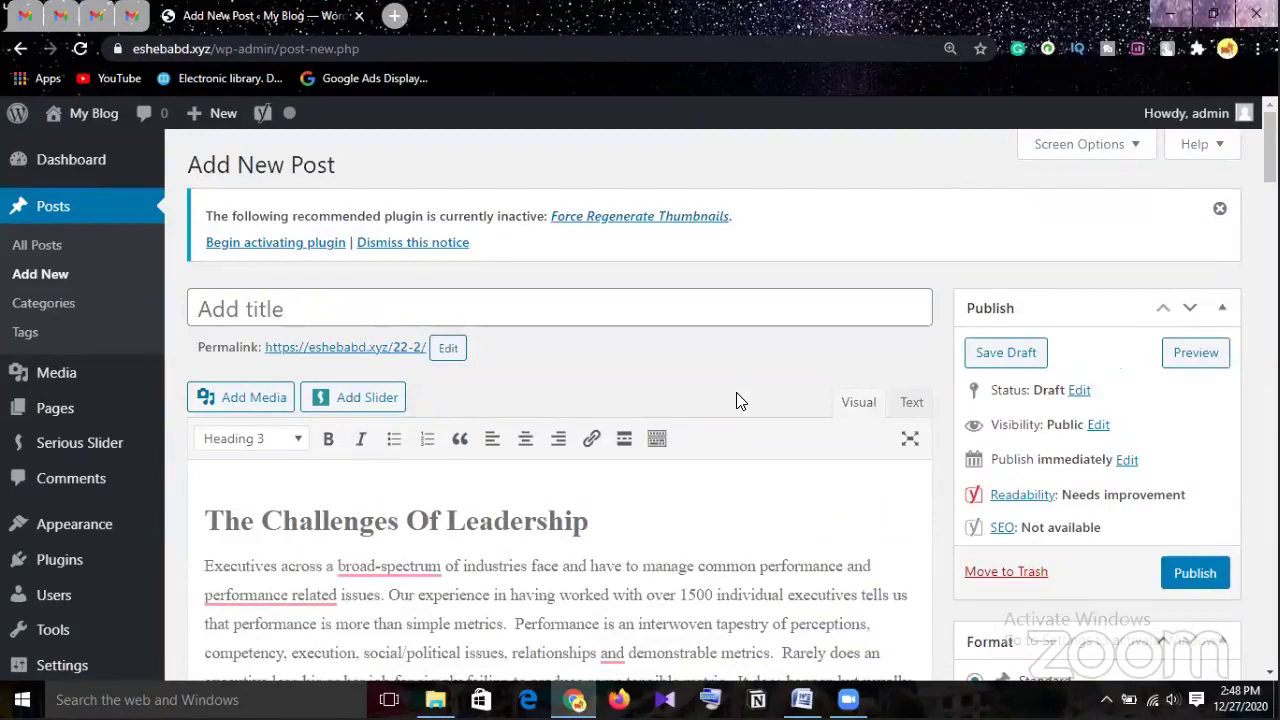
pyautogui.click(504, 308)
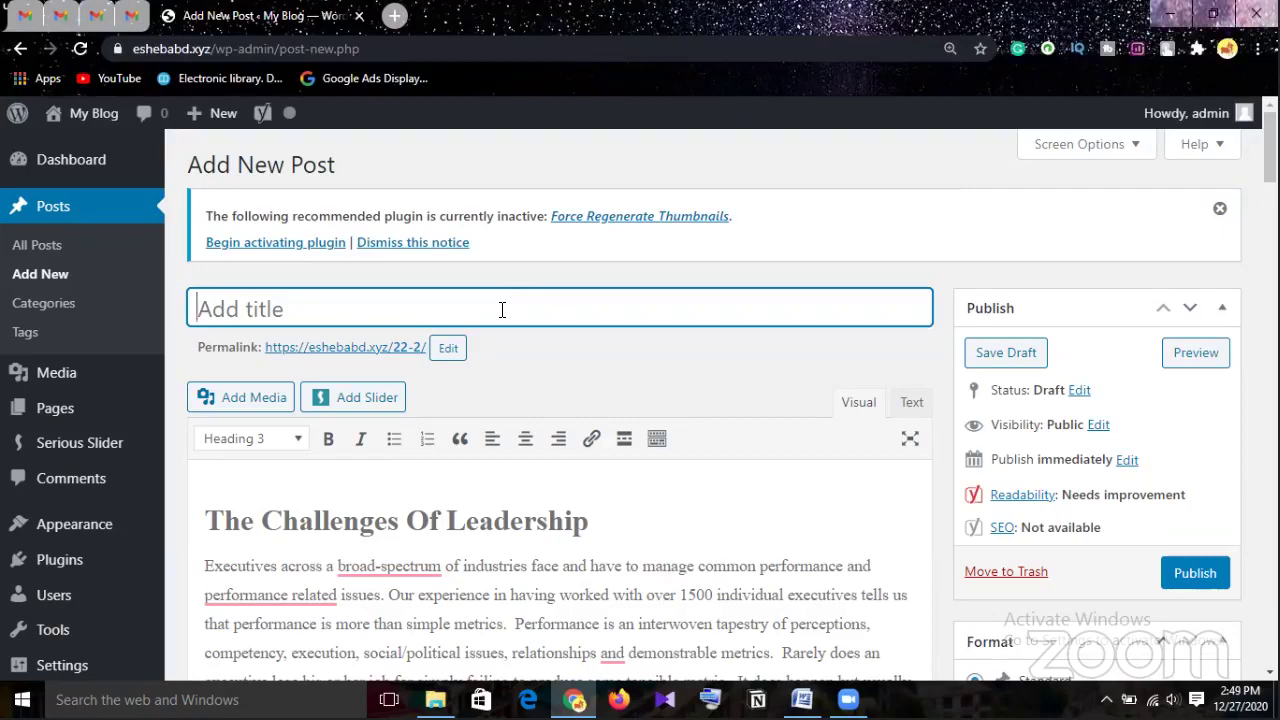
pyautogui.moveTo(578, 699)
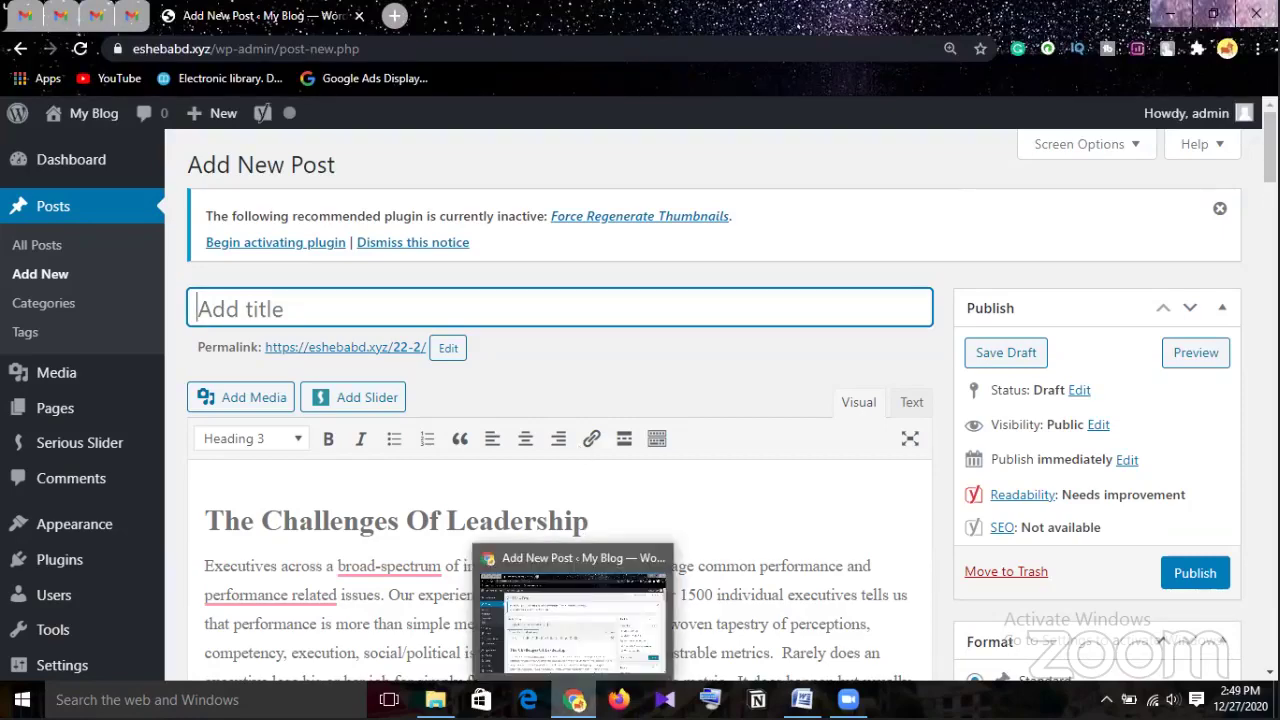
pyautogui.click(802, 699)
pyautogui.scroll(3, 1078, 389)
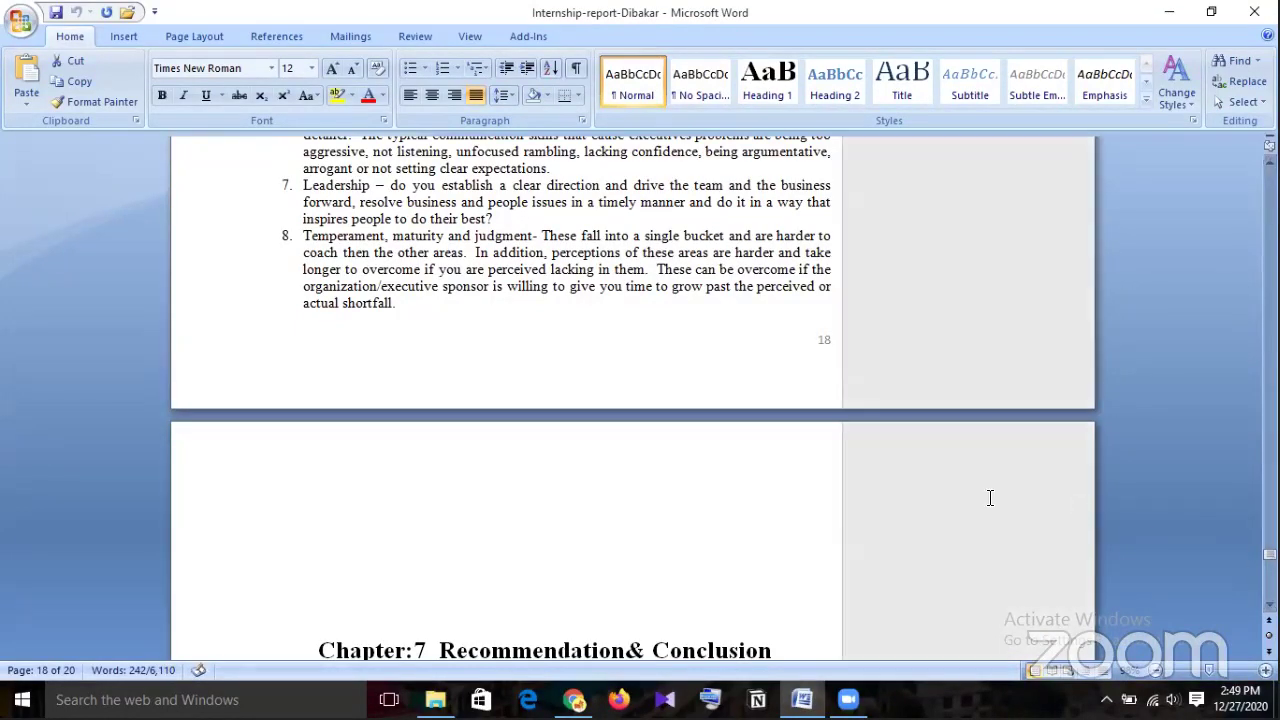
pyautogui.scroll(5, 989, 500)
pyautogui.scroll(7, 988, 496)
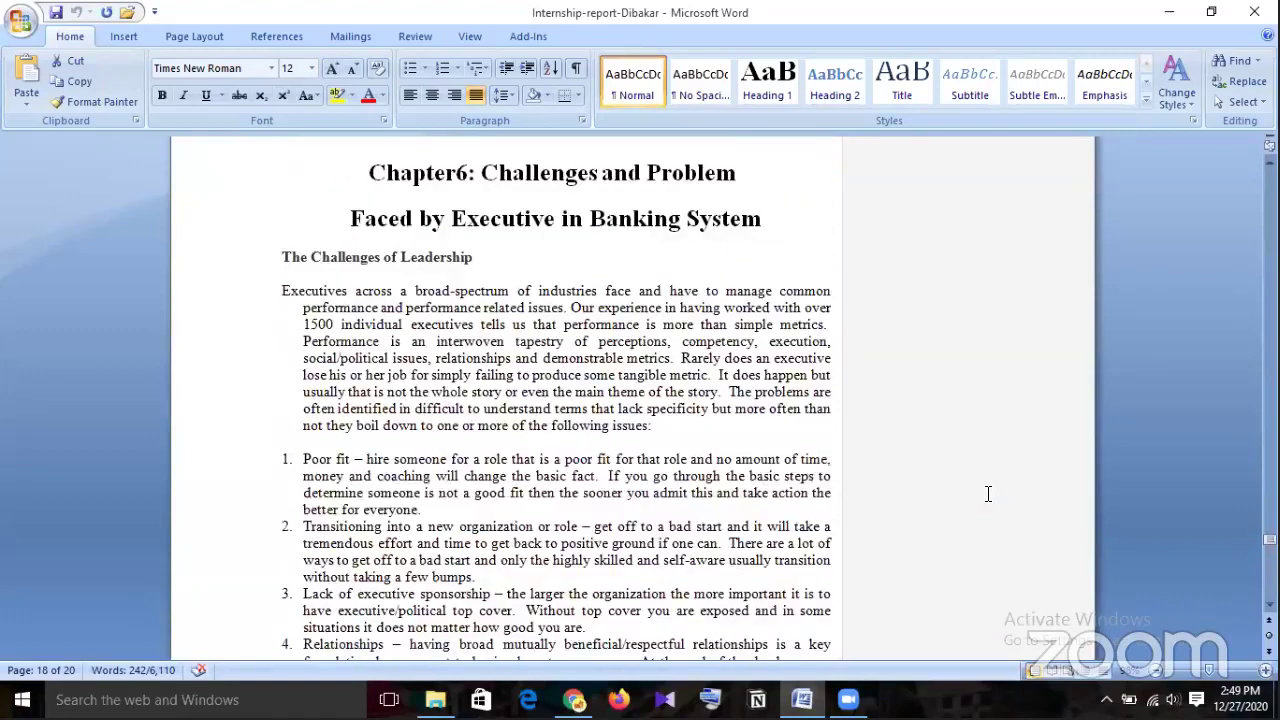
pyautogui.scroll(1, 988, 494)
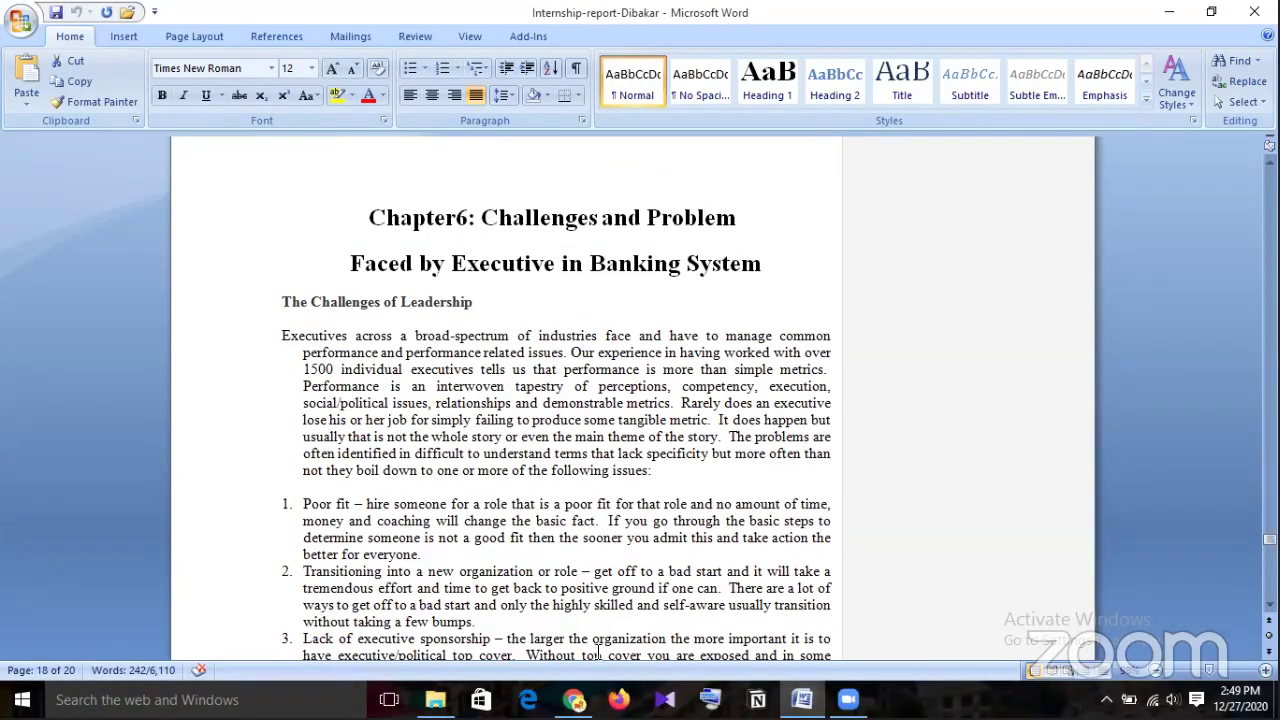
# Copy "Challenges and Problem Faced by Executive in Banking System" from the Word report and paste it as the post title in Chrome
pyautogui.click(574, 700)
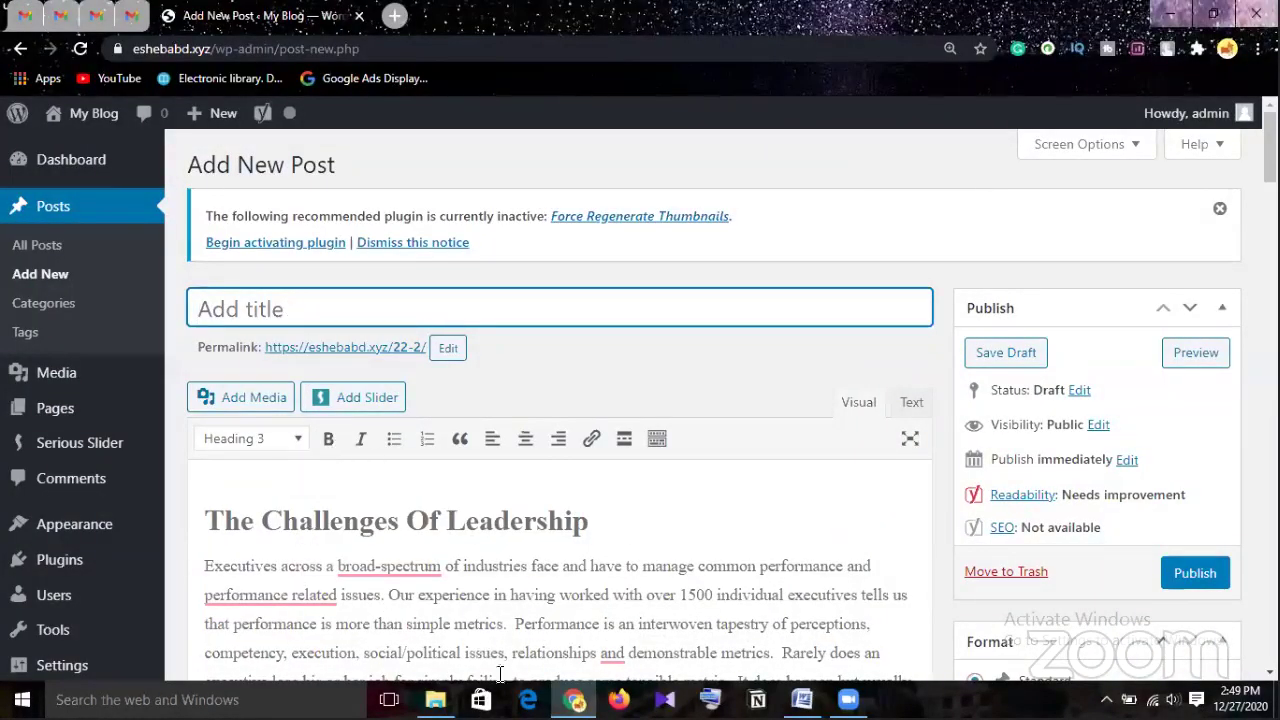
pyautogui.click(574, 700)
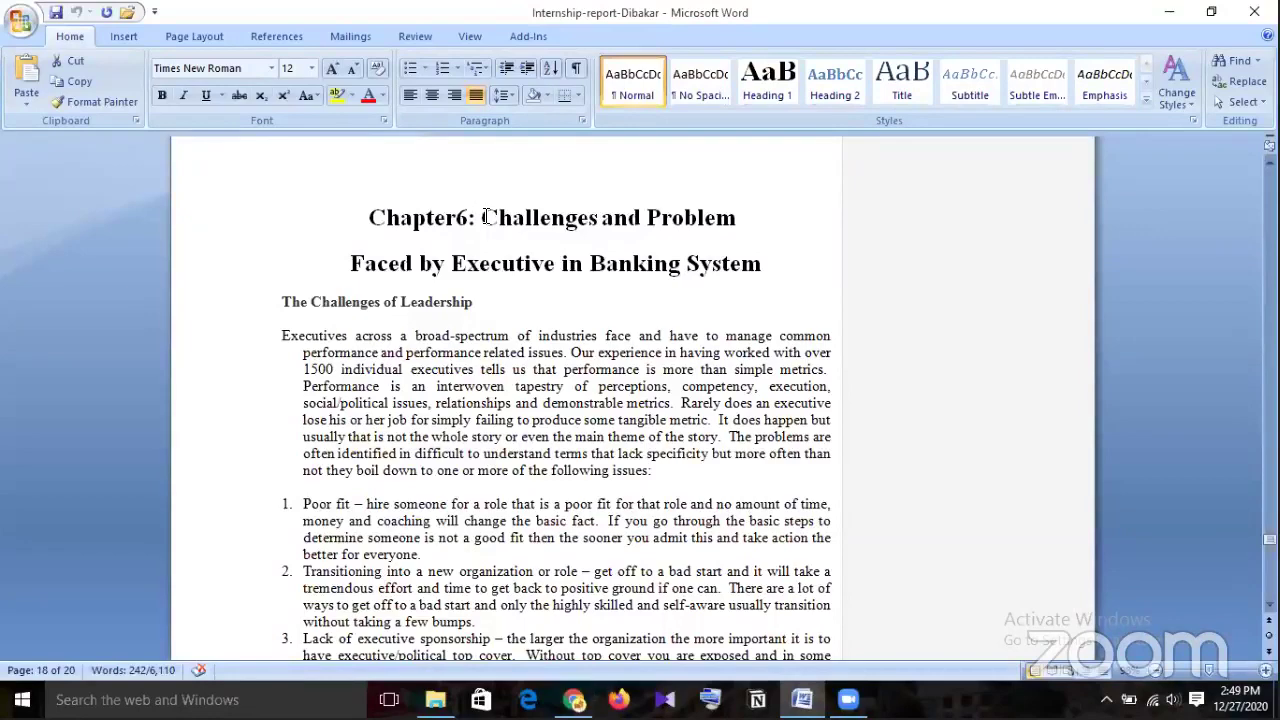
pyautogui.moveTo(482, 215); pyautogui.dragTo(754, 258)
pyautogui.hotkey('ctrl', 'c')
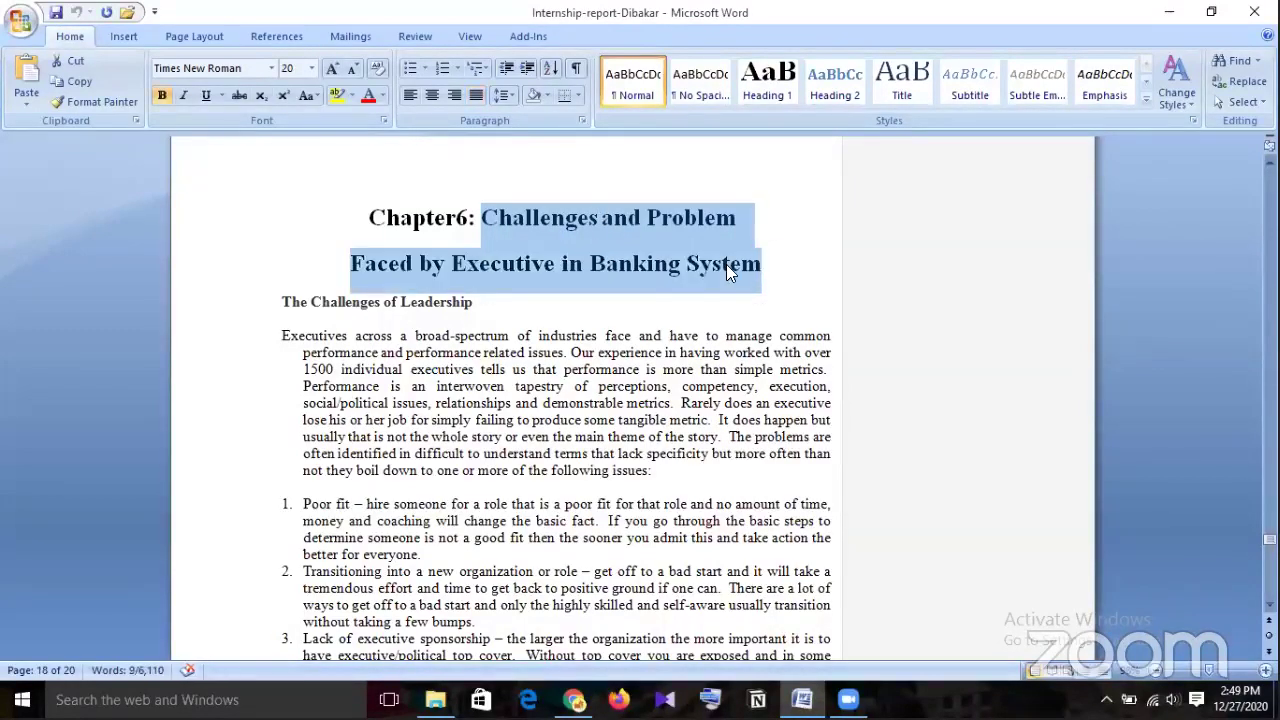
pyautogui.click(574, 700)
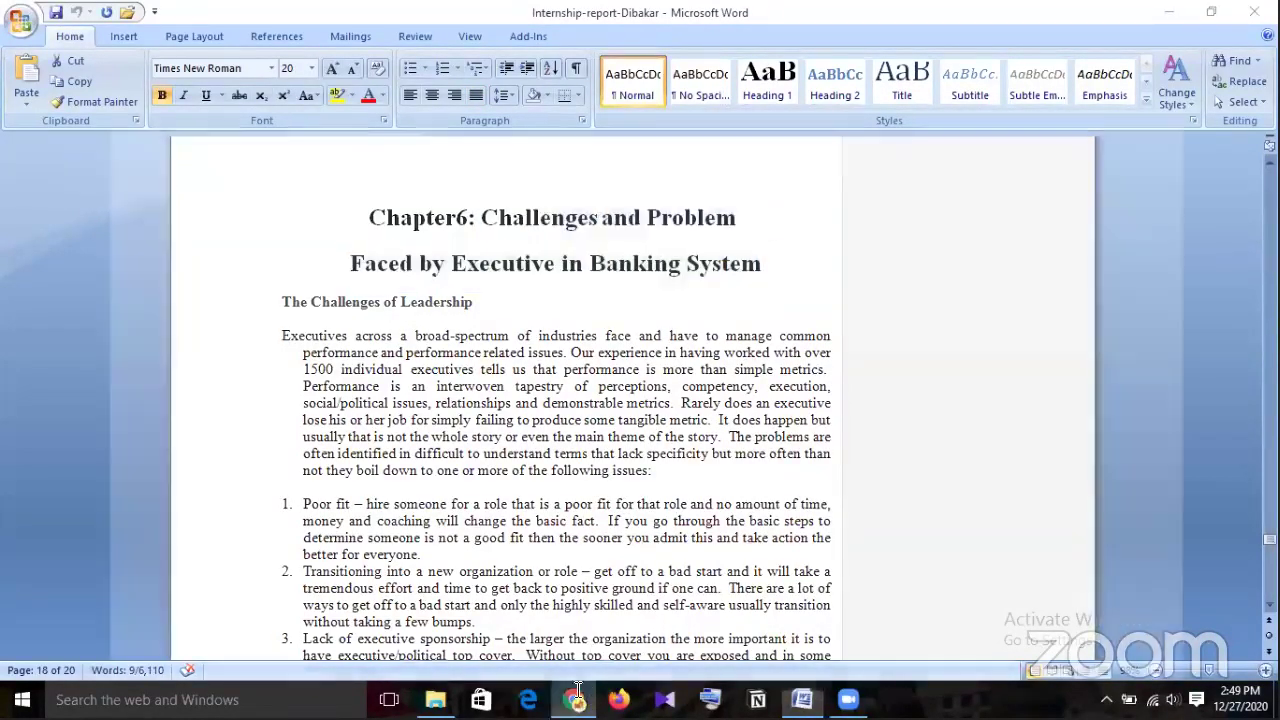
pyautogui.hotkey('ctrl', 'v')
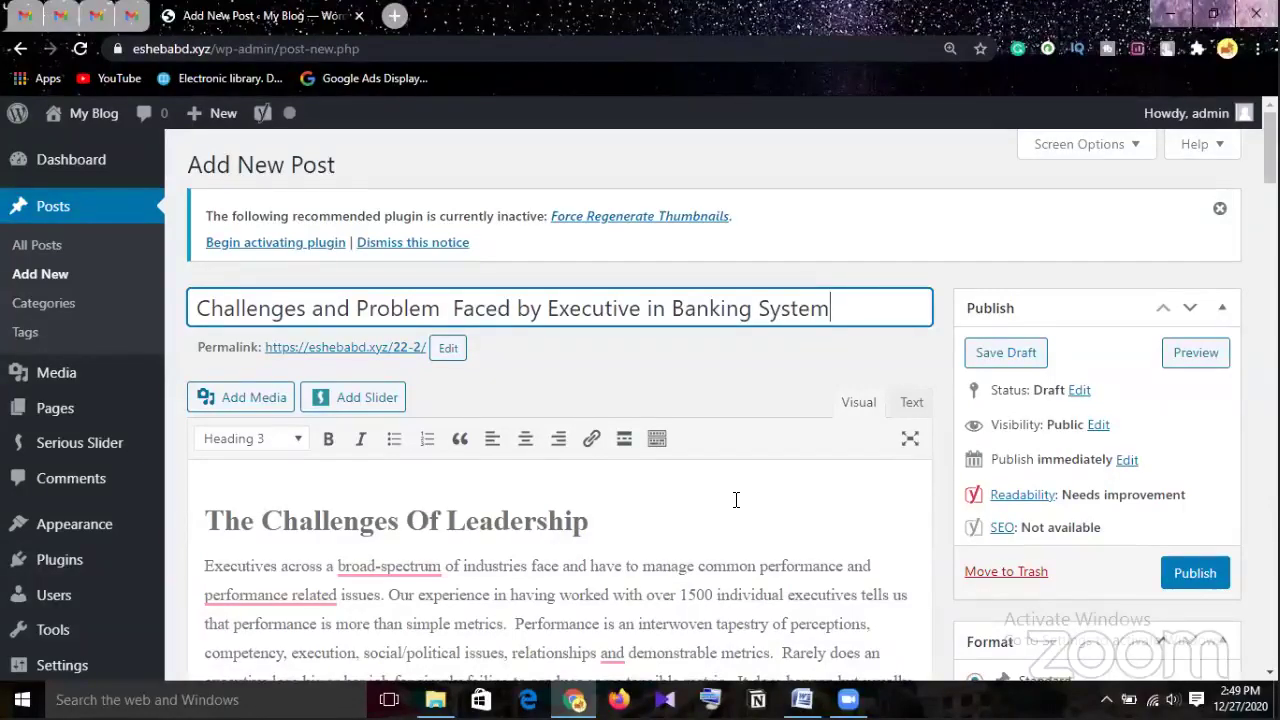
# Set the Yoast SEO focus keyphrase to "Banking"
pyautogui.scroll(-5, 736, 500)
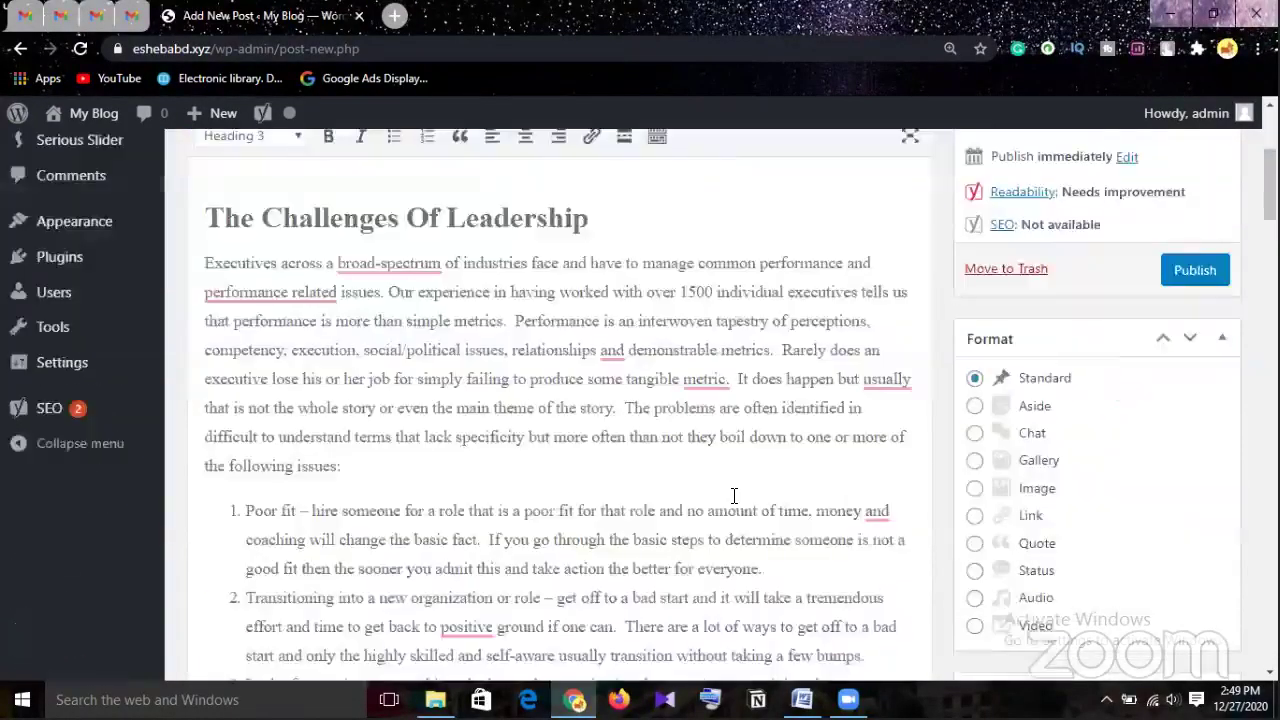
pyautogui.scroll(-10, 736, 495)
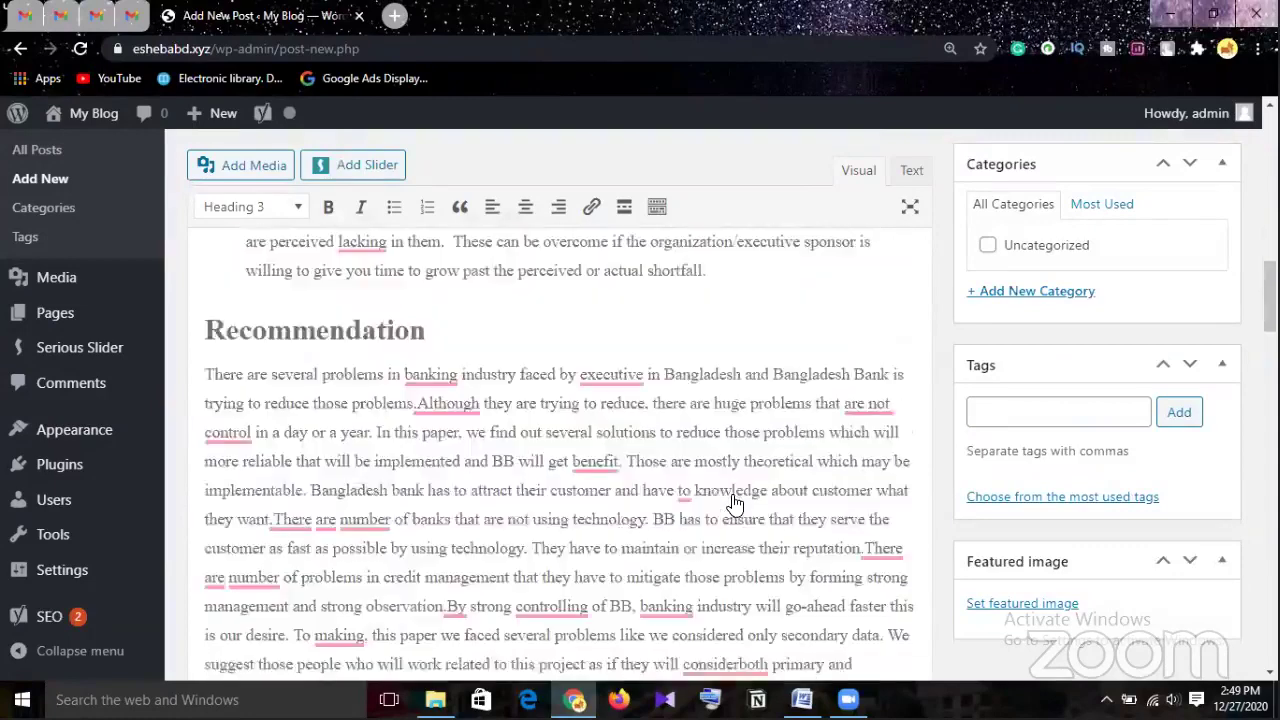
pyautogui.scroll(-10, 736, 504)
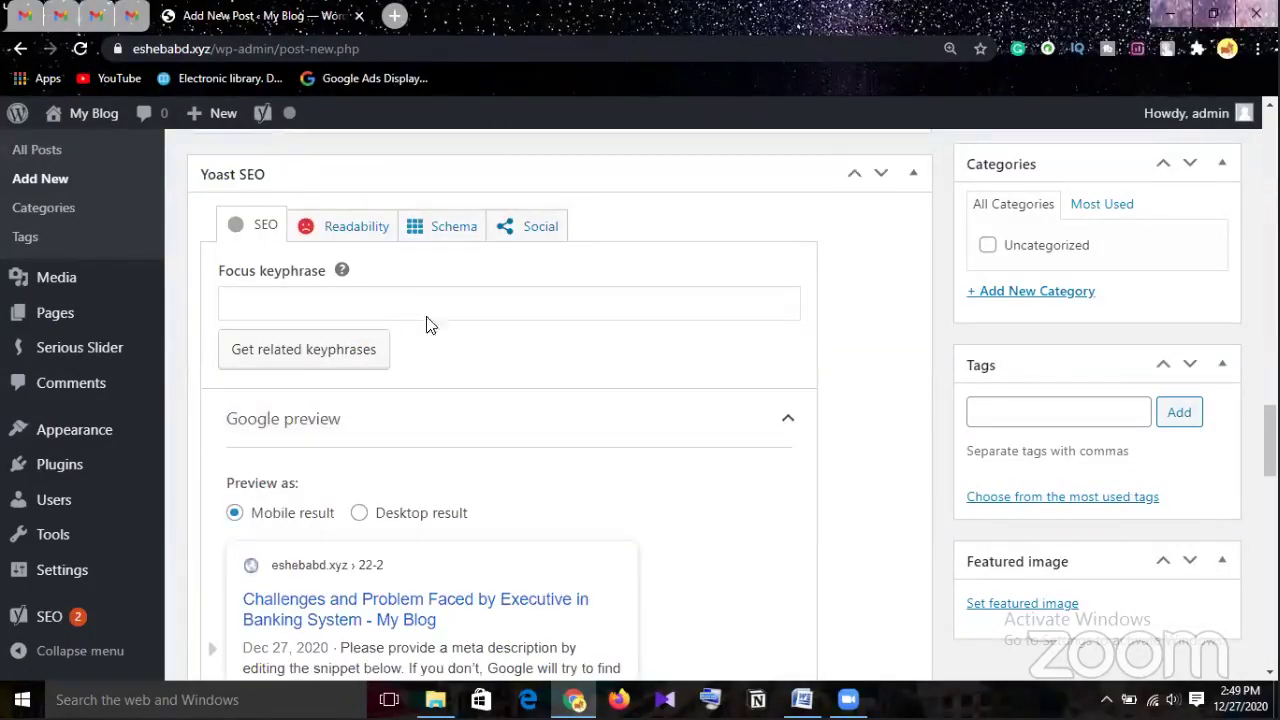
pyautogui.click(474, 288)
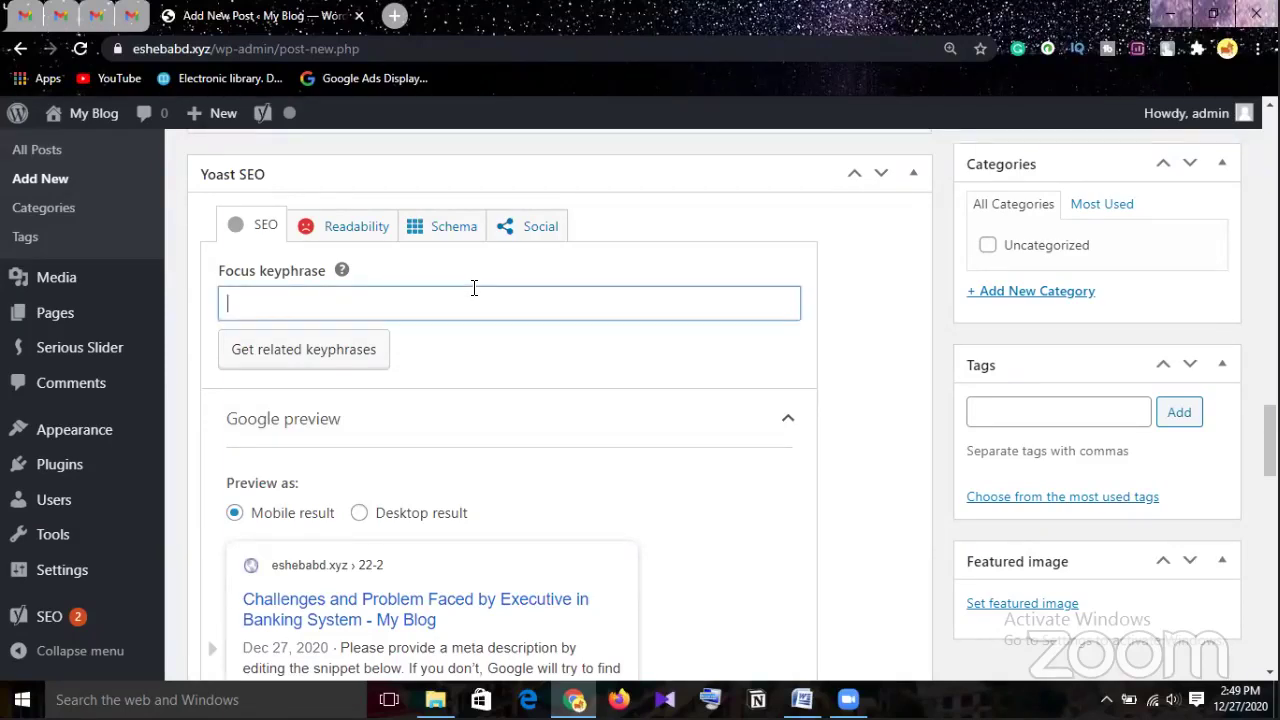
pyautogui.write('Banki')
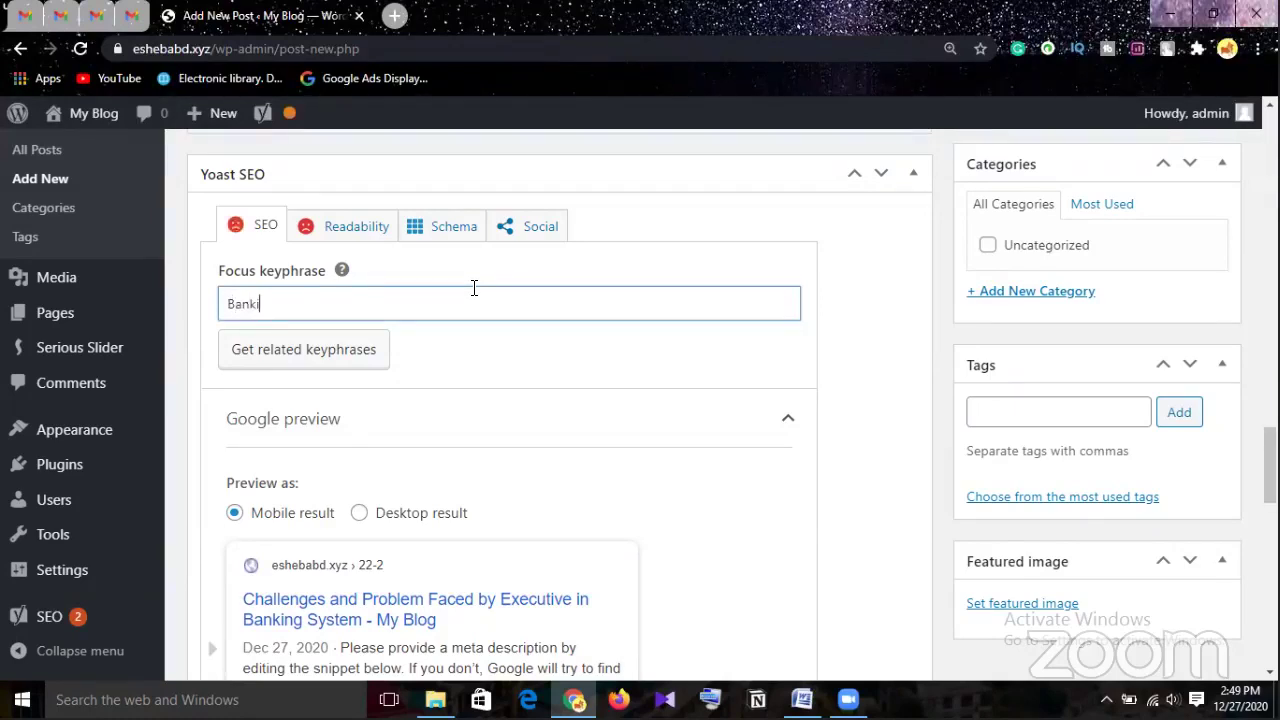
pyautogui.write('nf')
pyautogui.write('g')
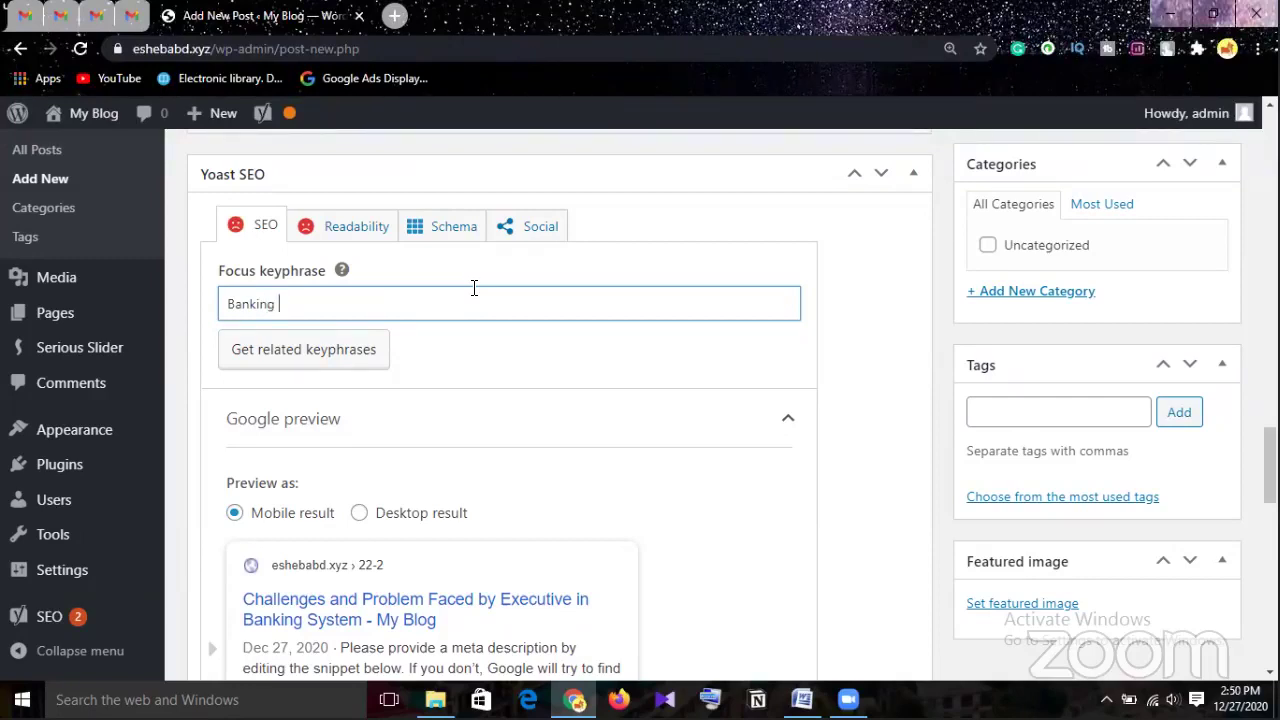
pyautogui.press('BackSpace')
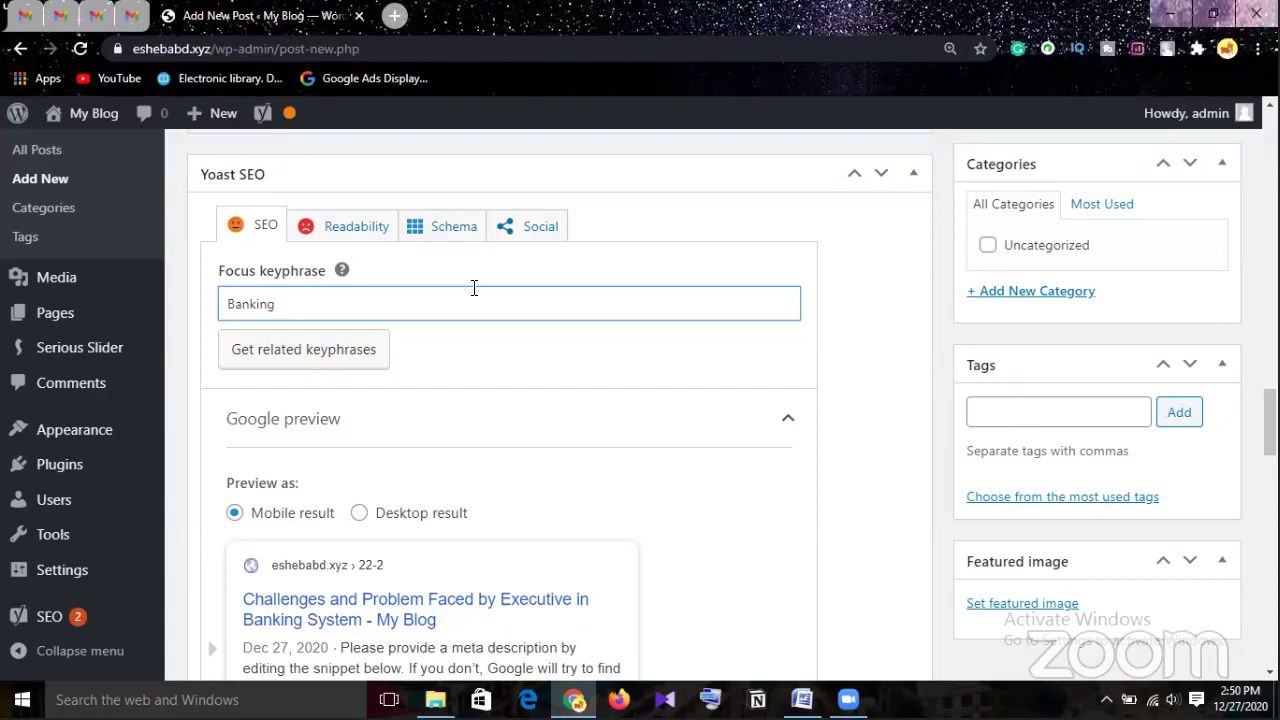
pyautogui.click(508, 362)
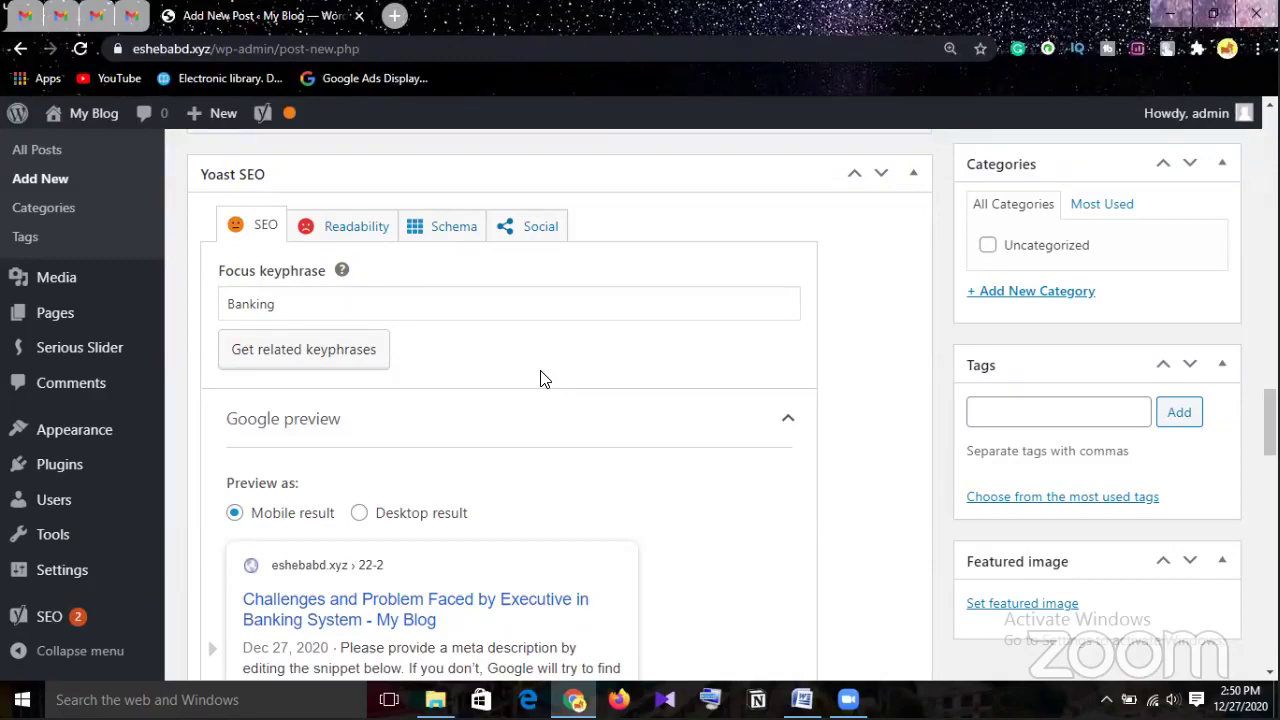
# Try to get related keyphrases for the focus keyphrase, and close the Semrush login window
pyautogui.scroll(5, 540, 378)
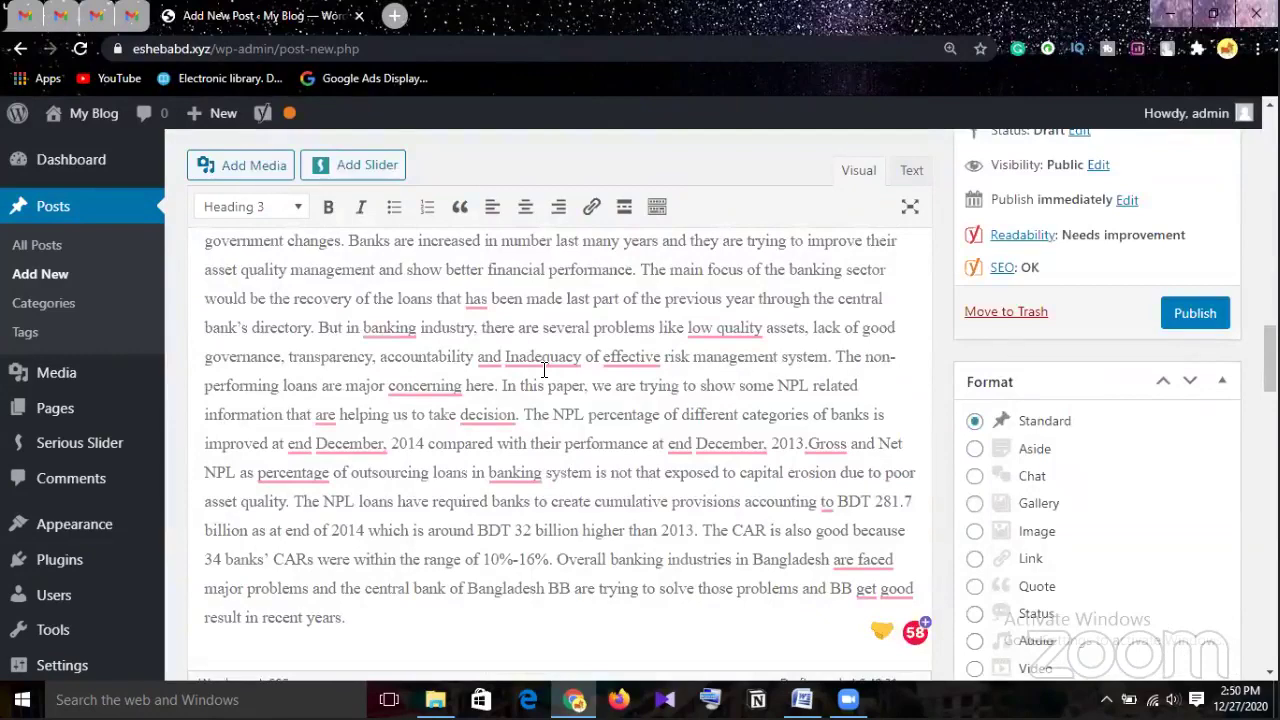
pyautogui.scroll(1, 544, 371)
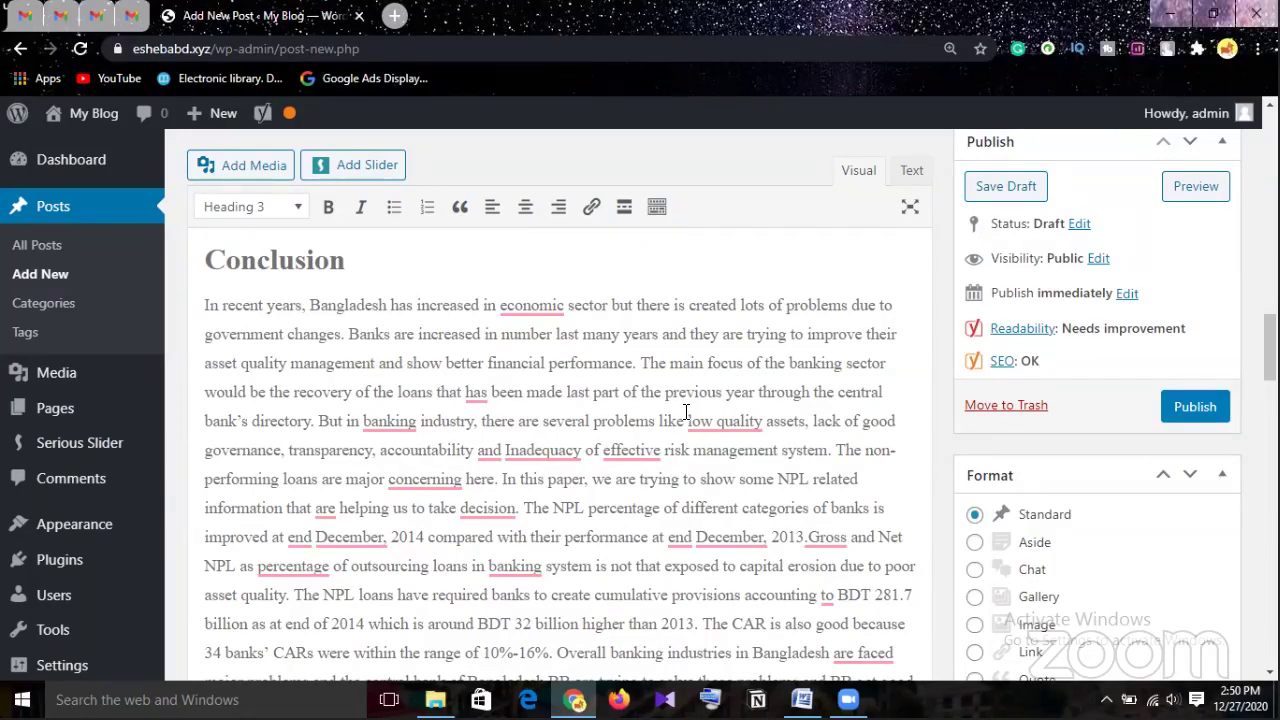
pyautogui.scroll(-4, 686, 412)
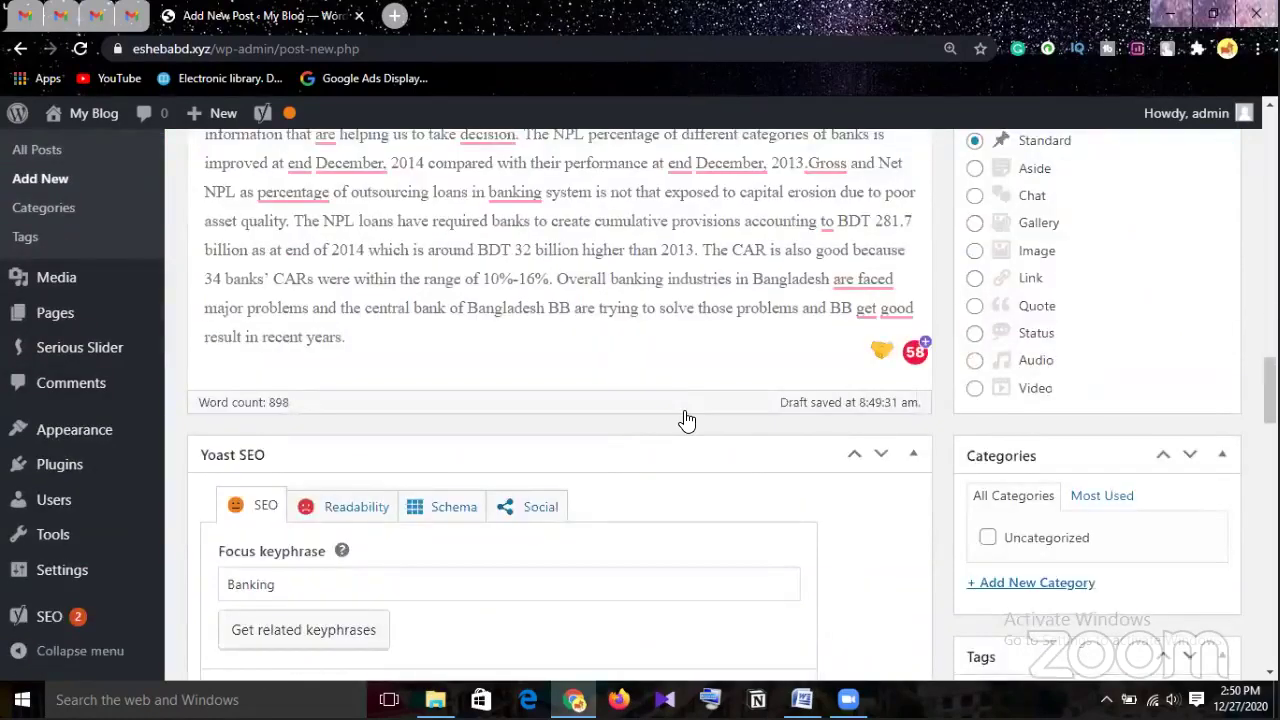
pyautogui.scroll(-4, 686, 420)
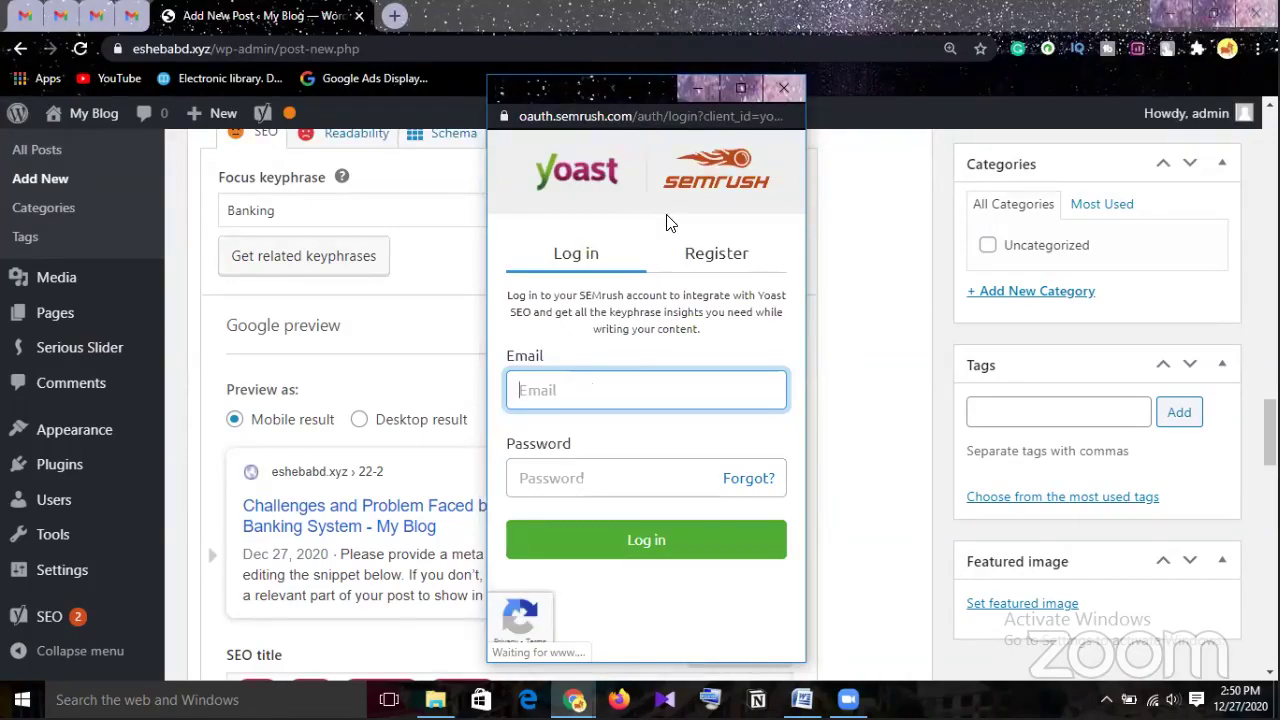
pyautogui.click(783, 89)
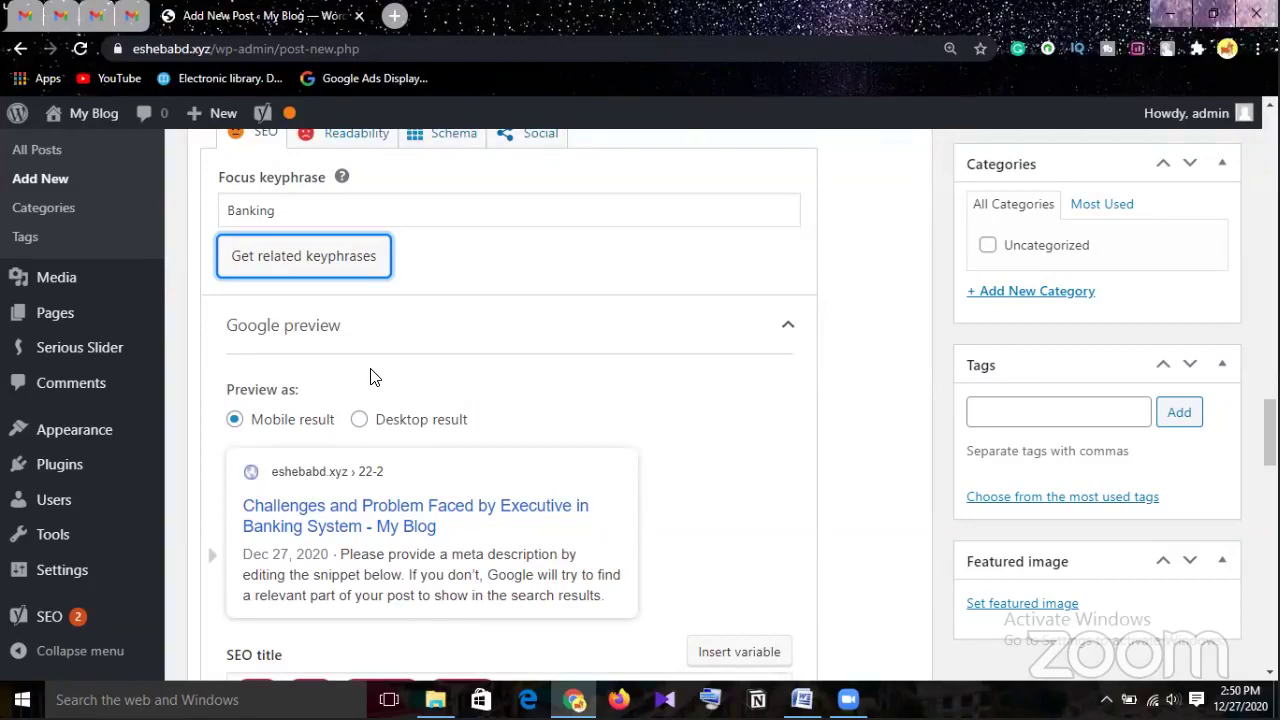
# Review the Google preview and empty meta description, and look back through the post body up to the opening paragraph
pyautogui.scroll(-1, 370, 376)
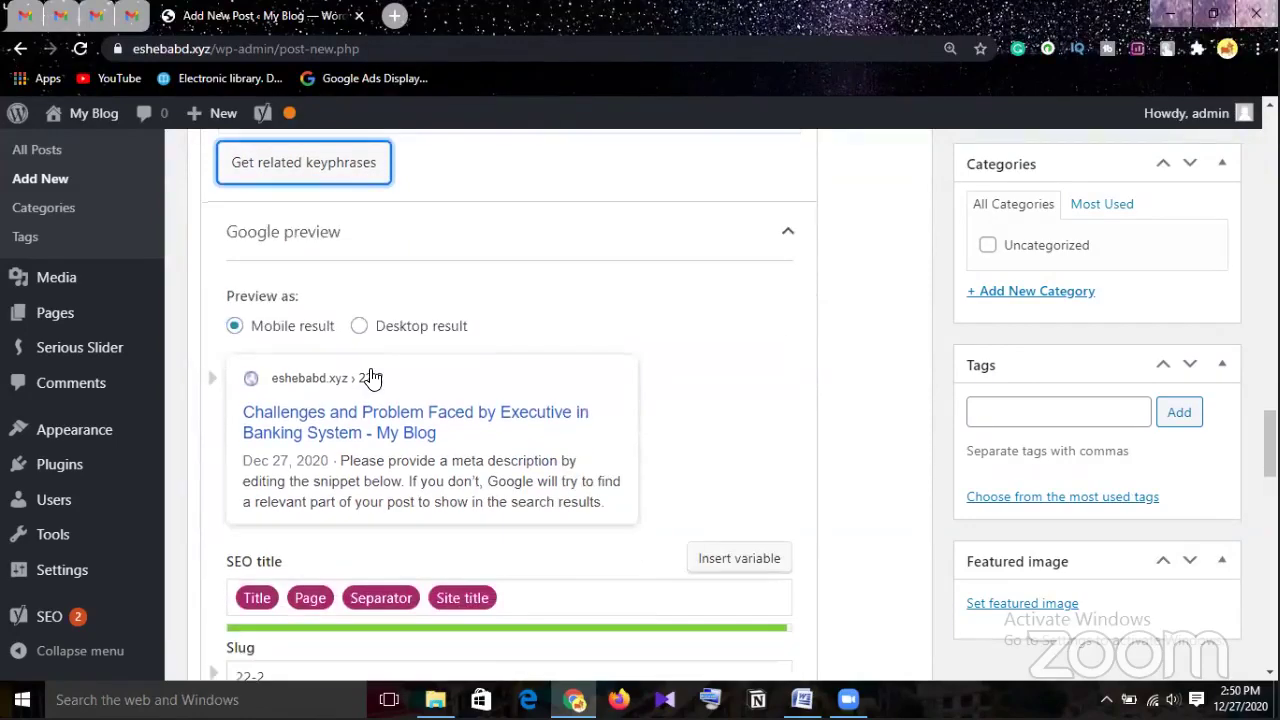
pyautogui.scroll(2, 370, 376)
pyautogui.scroll(-6, 370, 376)
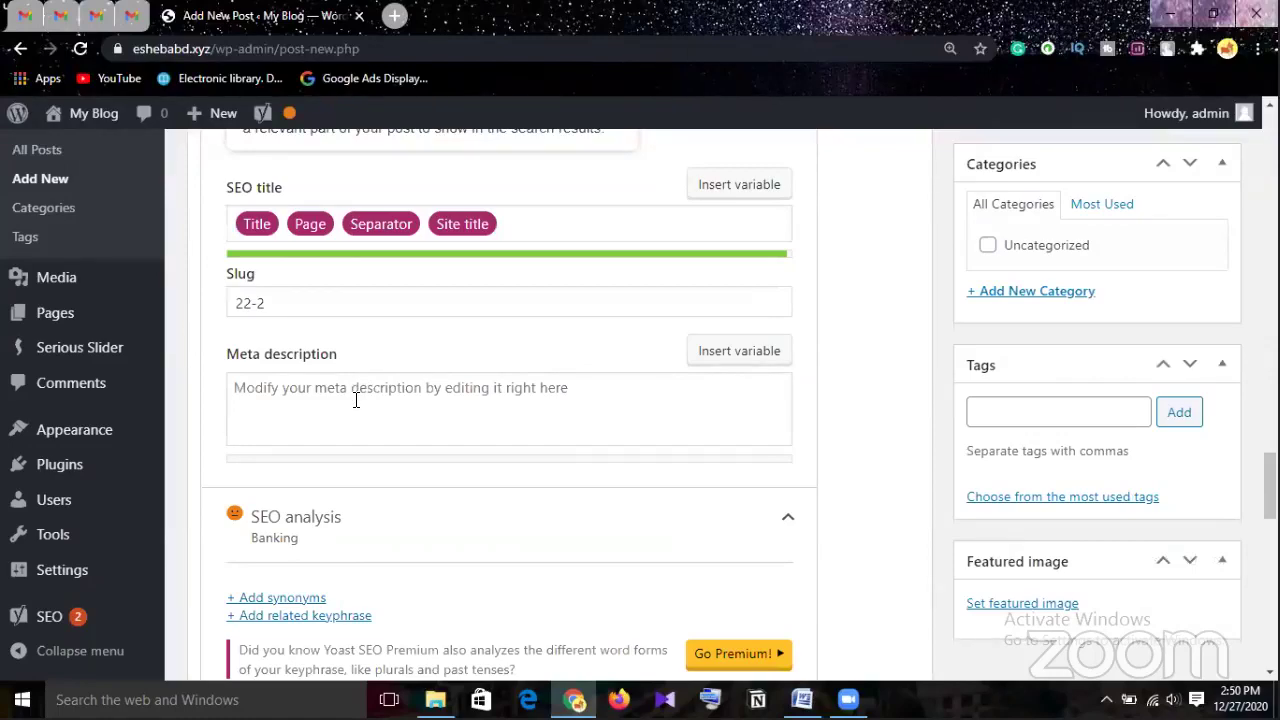
pyautogui.click(355, 400)
pyautogui.scroll(4, 391, 369)
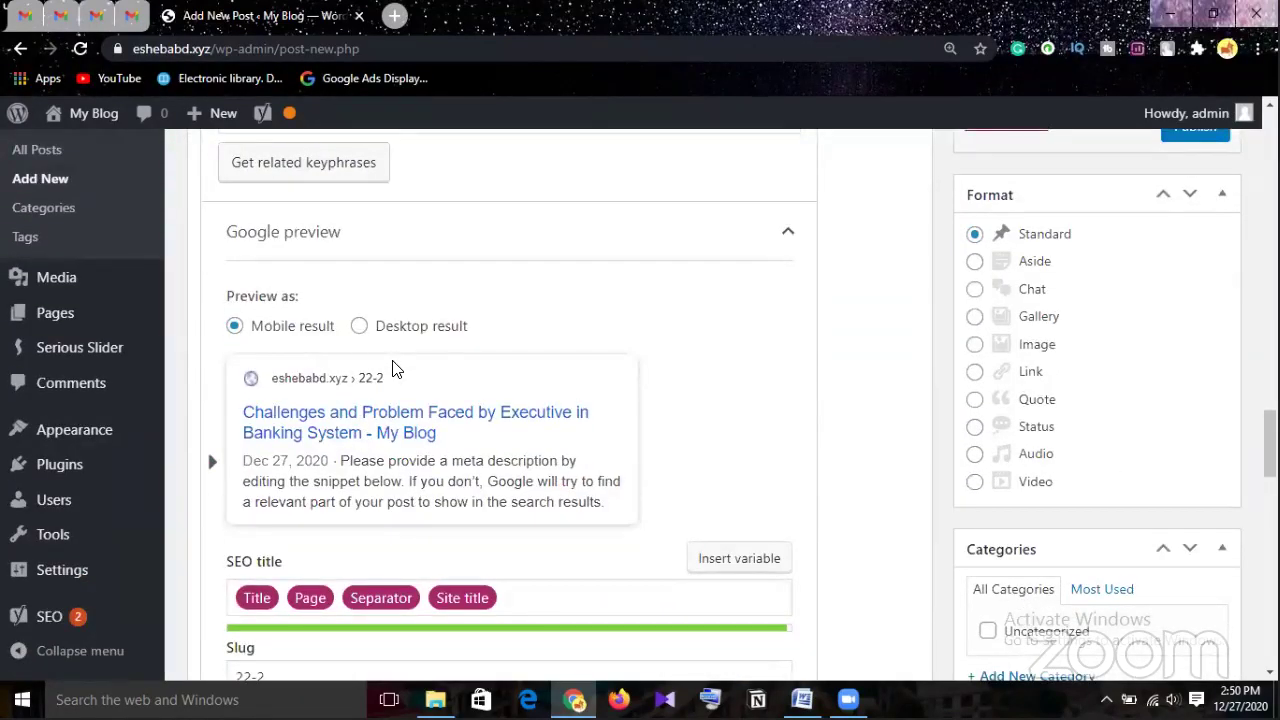
pyautogui.scroll(10, 395, 369)
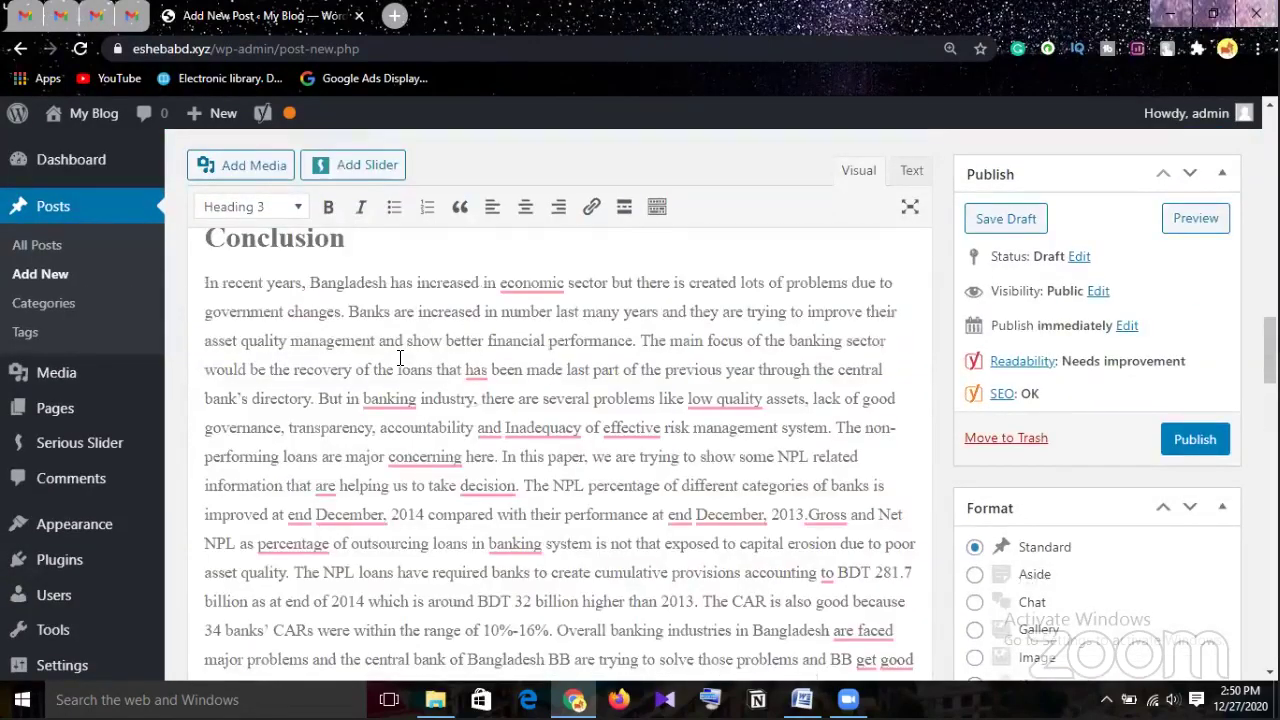
pyautogui.scroll(1, 399, 357)
pyautogui.scroll(5, 403, 354)
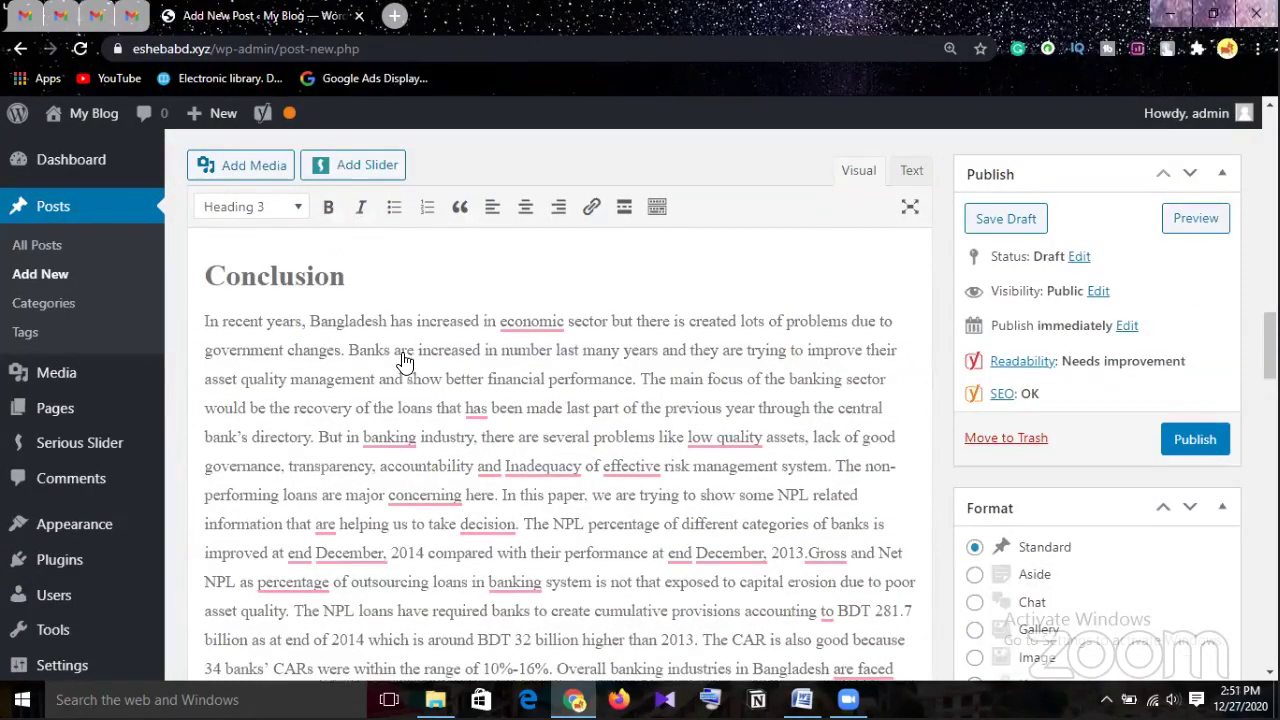
pyautogui.scroll(7, 310, 380)
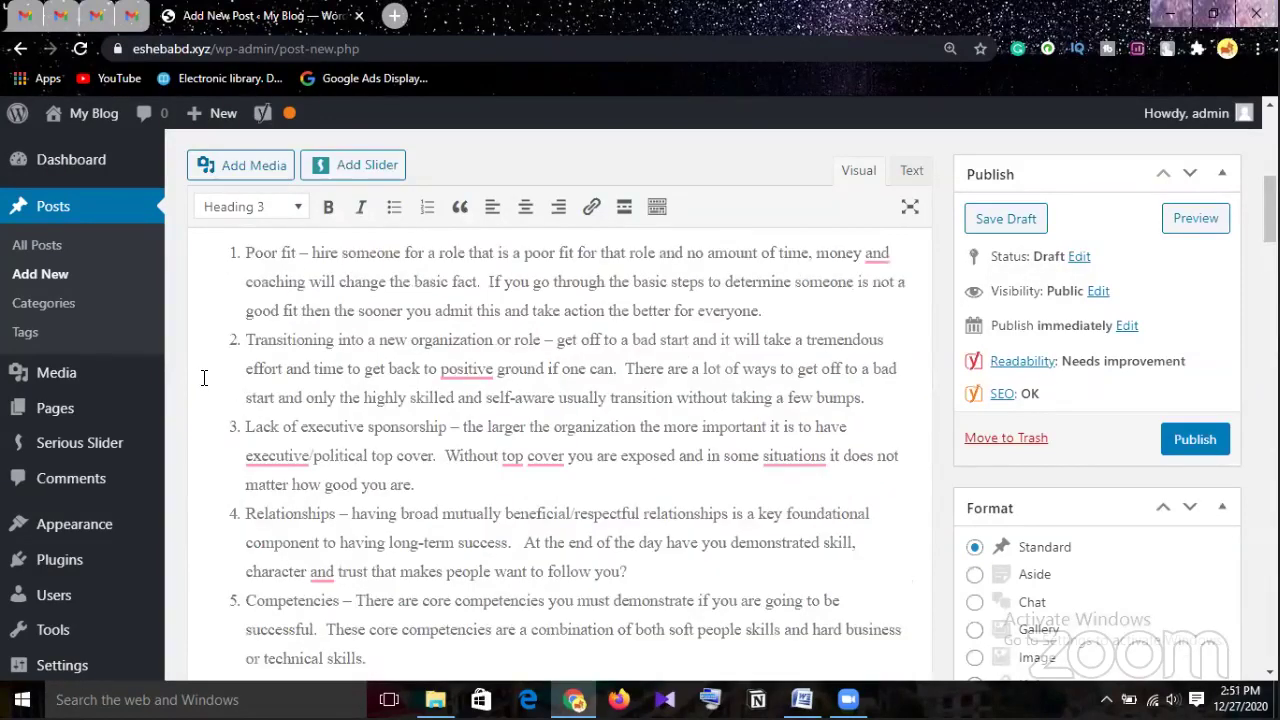
pyautogui.scroll(5, 204, 377)
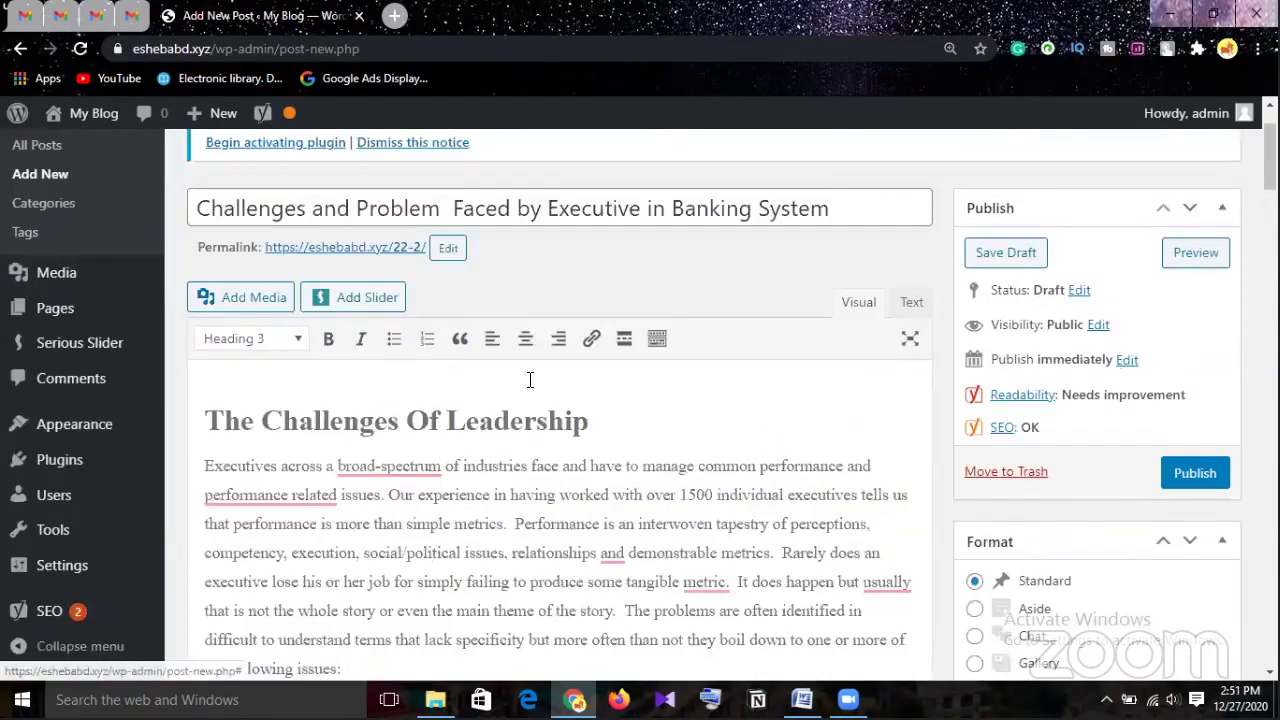
# Copy "Executives across a broad-spectrum of industries face and have to manage common performance" from the post's first paragraph
pyautogui.scroll(-1, 600, 375)
pyautogui.moveTo(205, 379); pyautogui.dragTo(849, 378)
pyautogui.rightClick(814, 380)
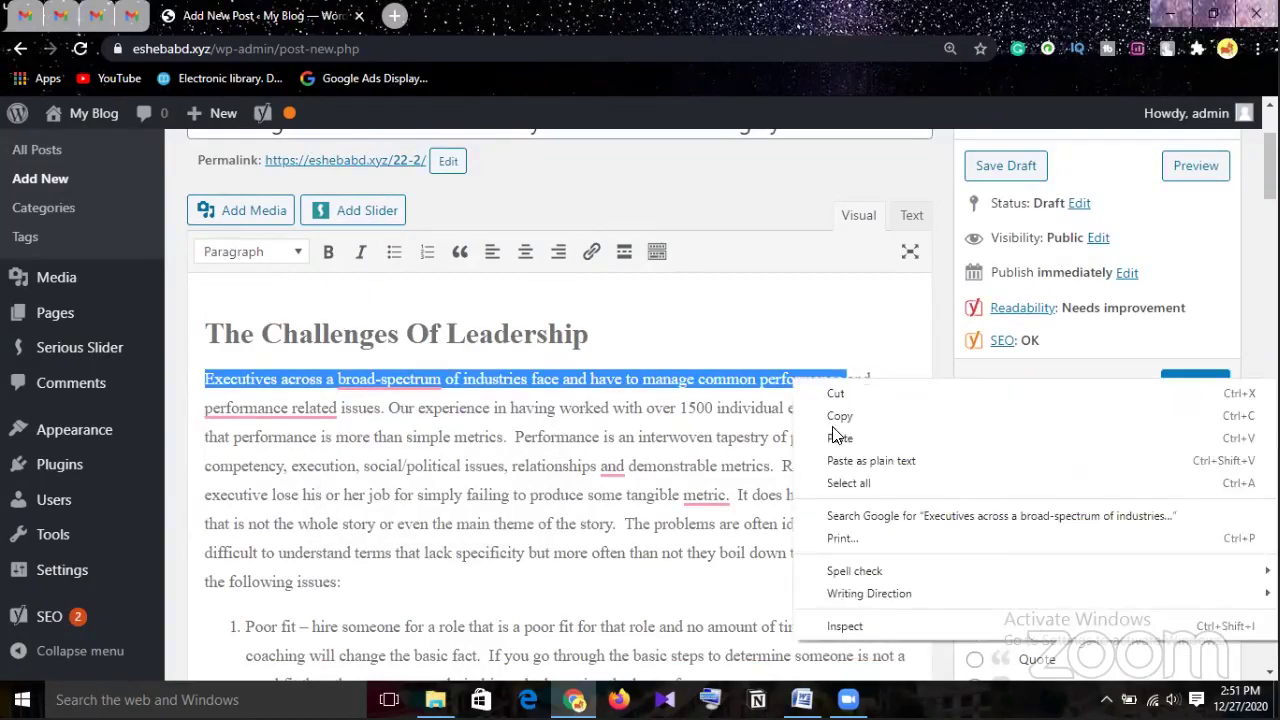
pyautogui.click(840, 416)
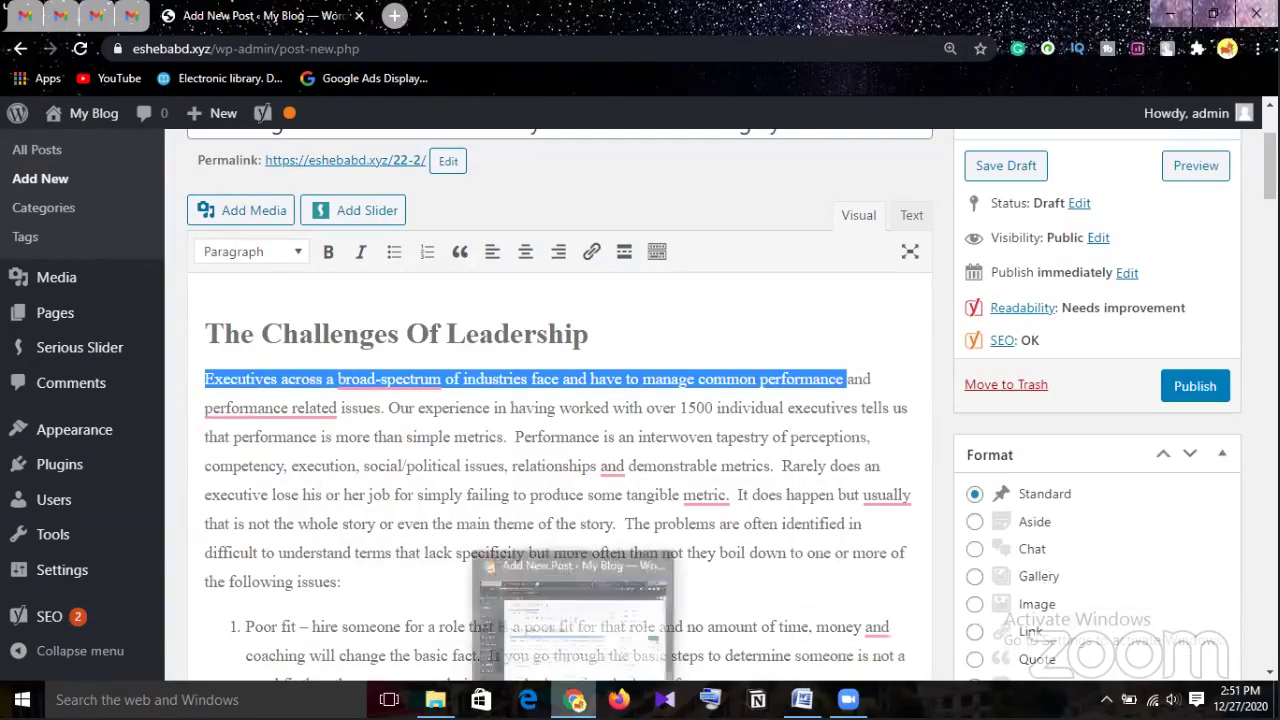
pyautogui.click(845, 380)
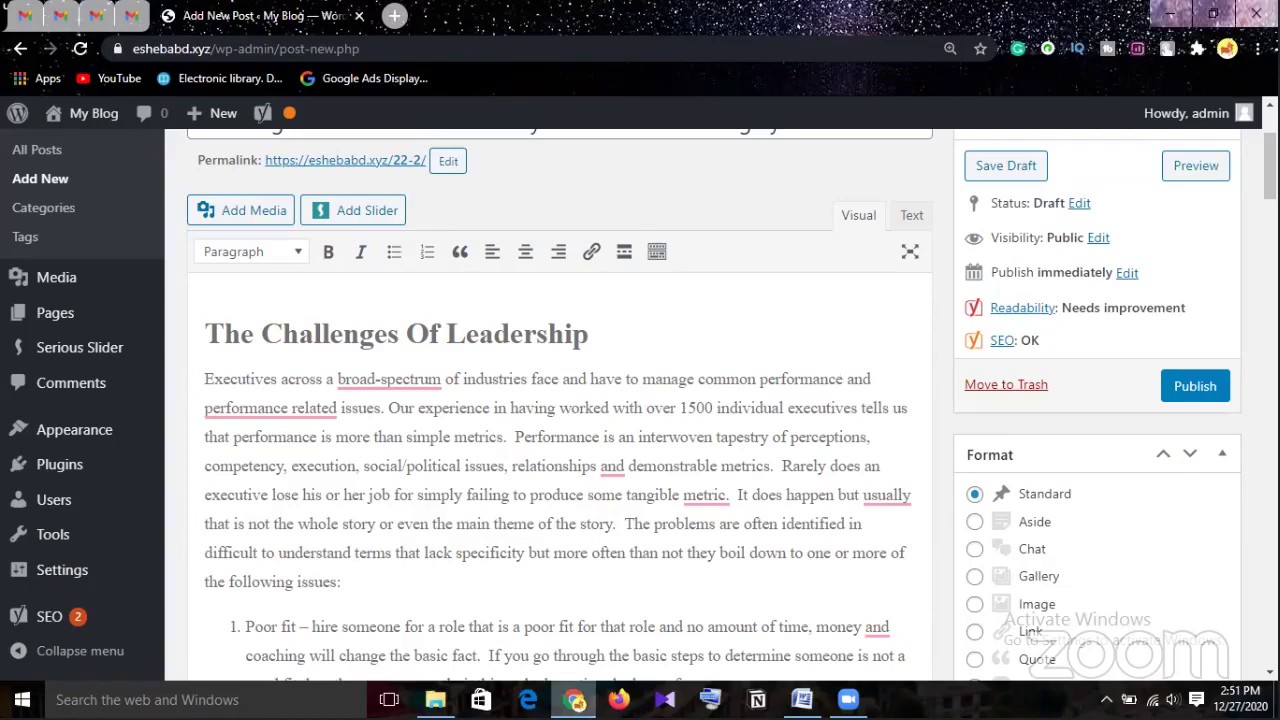
# Start the Yoast SEO meta description with "In today's post we see the various"
pyautogui.moveTo(574, 695)
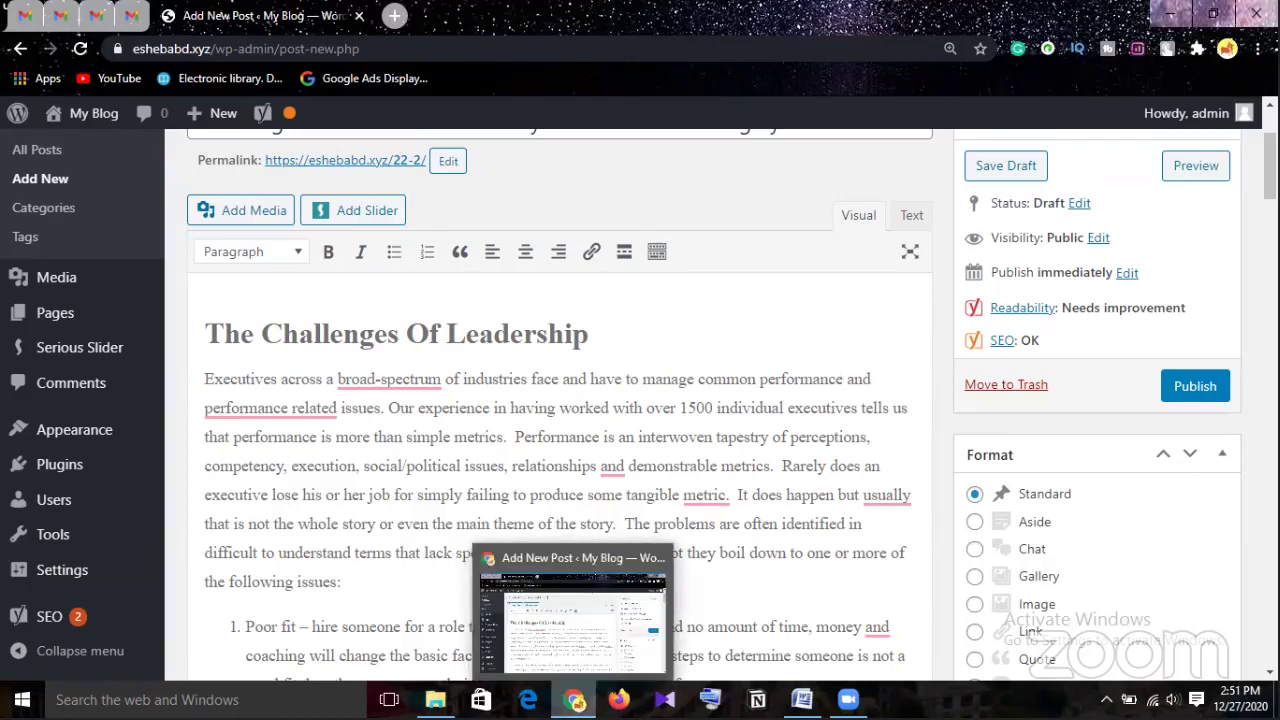
pyautogui.scroll(-2, 792, 476)
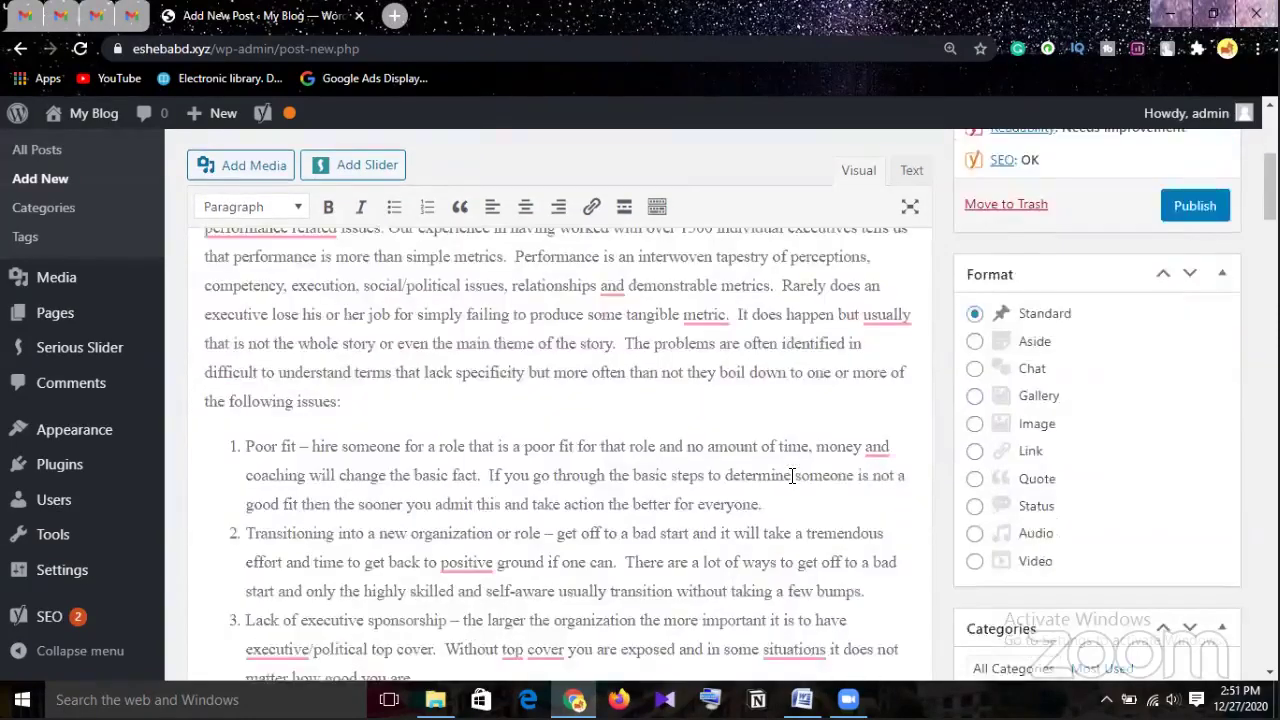
pyautogui.scroll(-9, 790, 476)
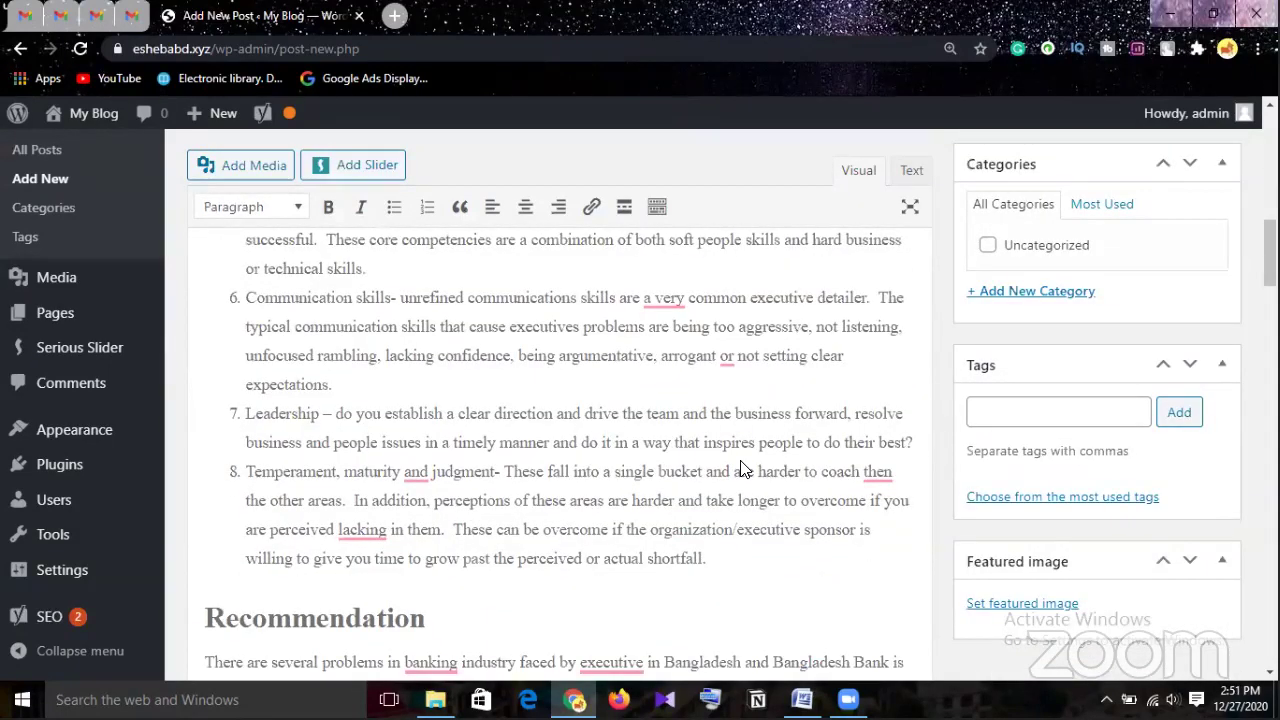
pyautogui.scroll(-15, 741, 470)
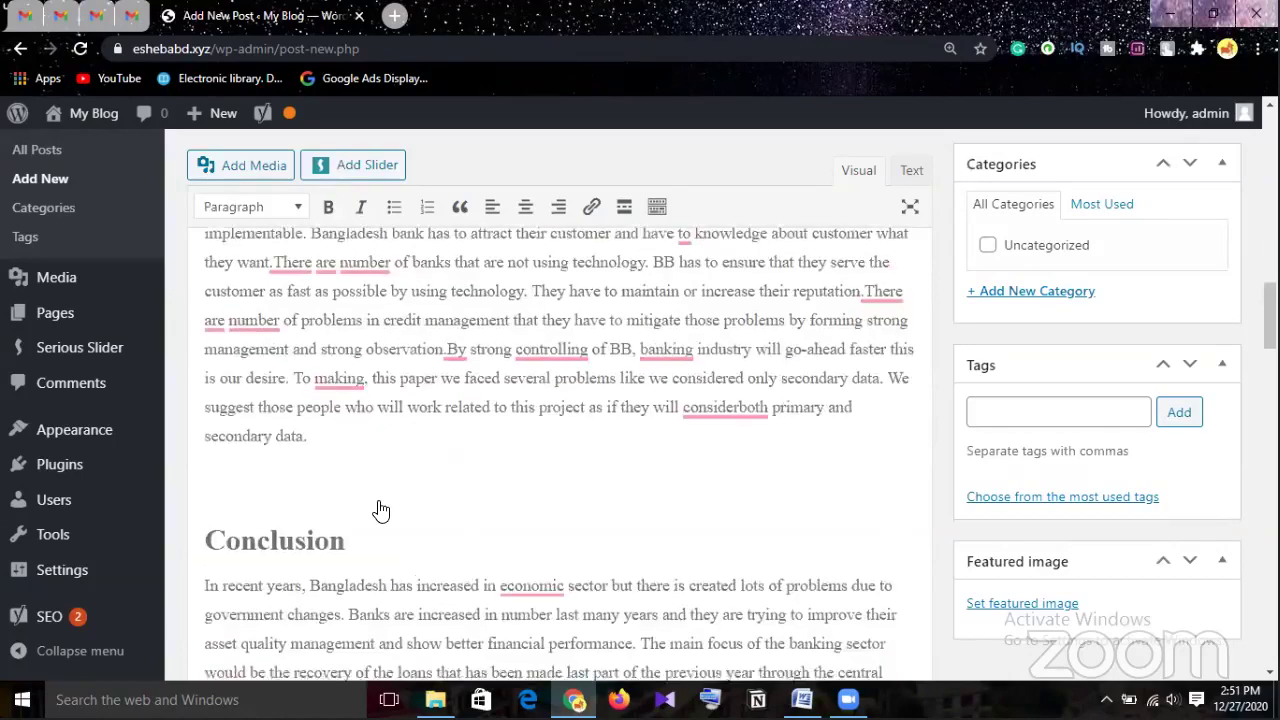
pyautogui.click(381, 510)
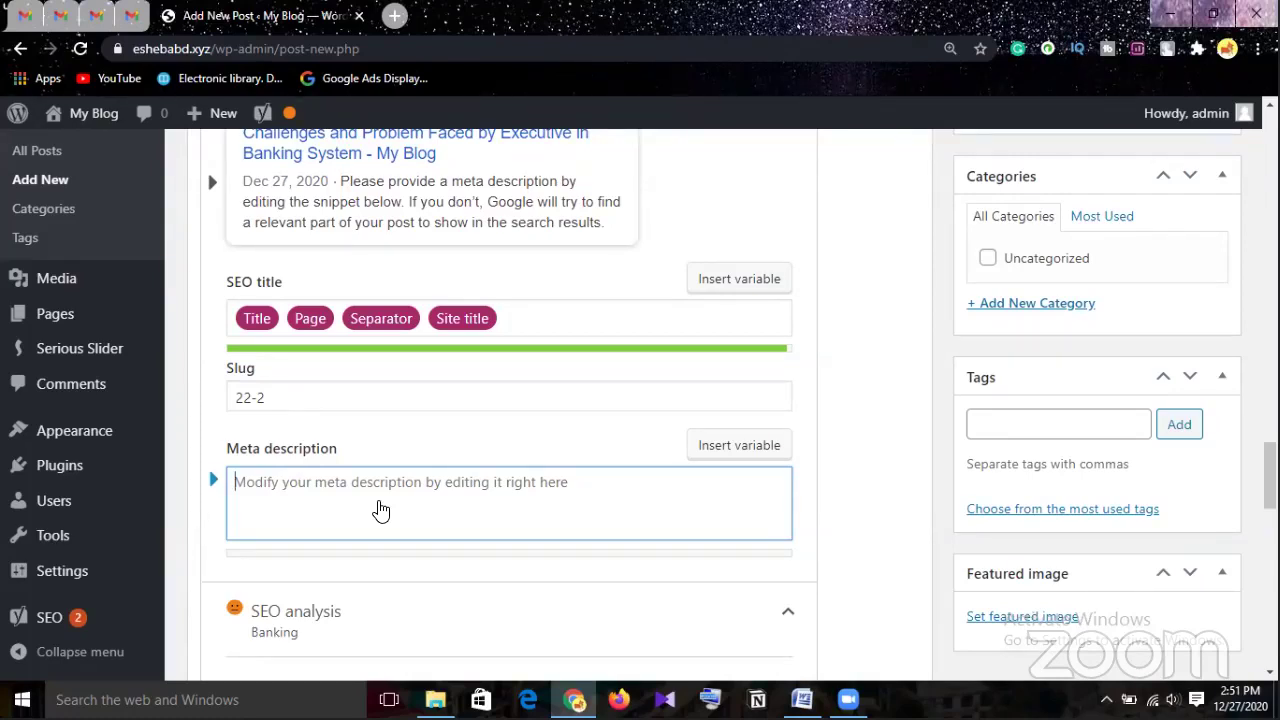
pyautogui.write('I')
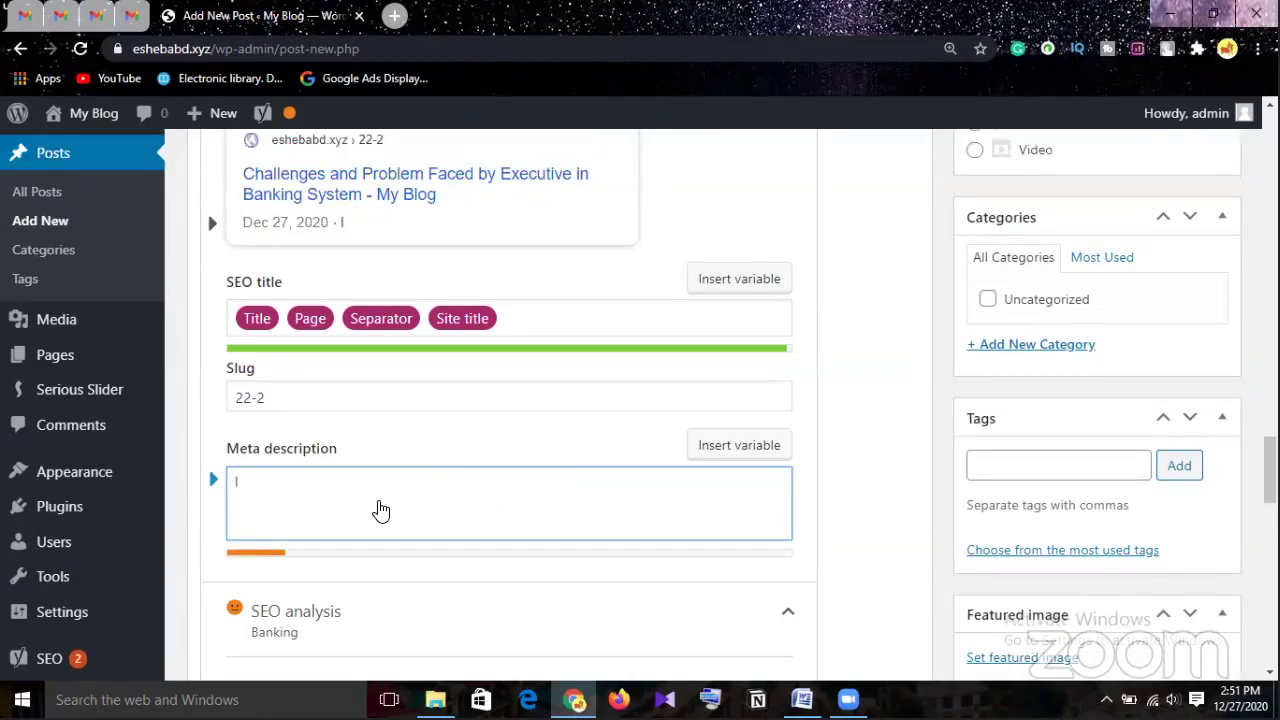
pyautogui.write('n ')
pyautogui.write('th')
pyautogui.press('BackSpace')
pyautogui.write('osa')
pyautogui.press('BackSpace')
pyautogui.press('BackSpace')
pyautogui.write('s')
pyautogui.press('BackSpace')
pyautogui.write('day')
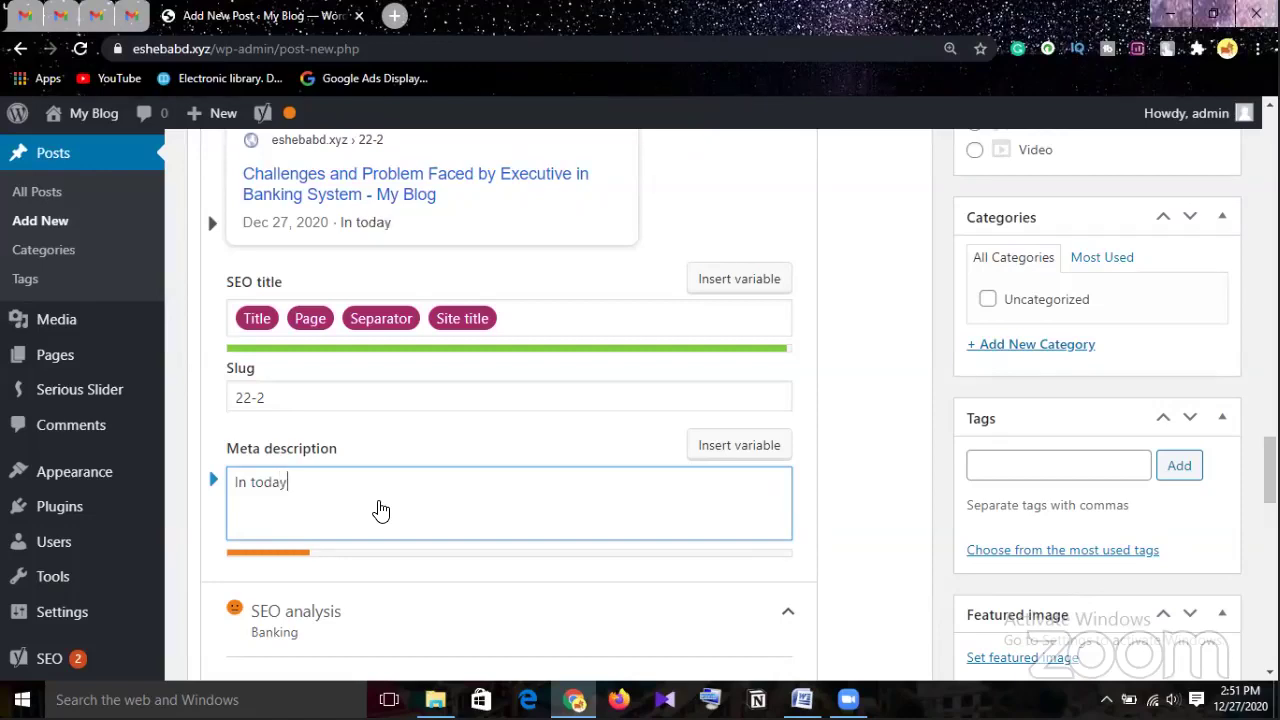
pyautogui.write("'s post we ")
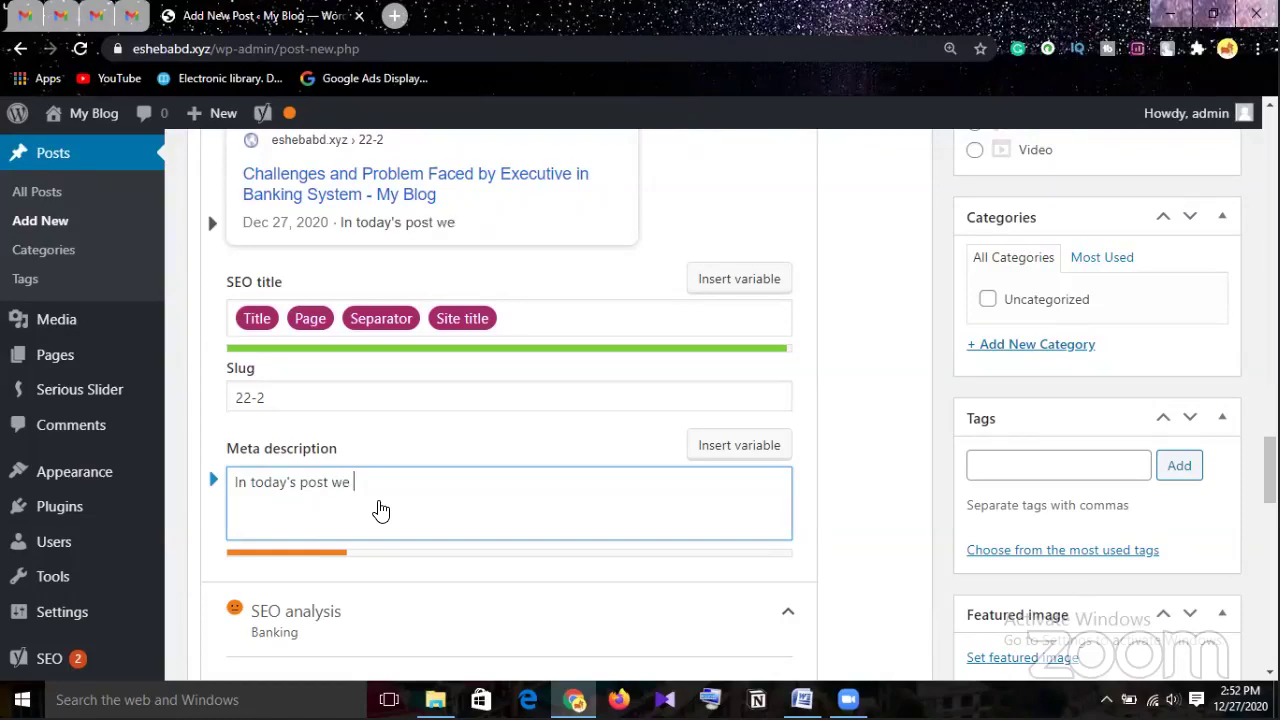
pyautogui.write('see th')
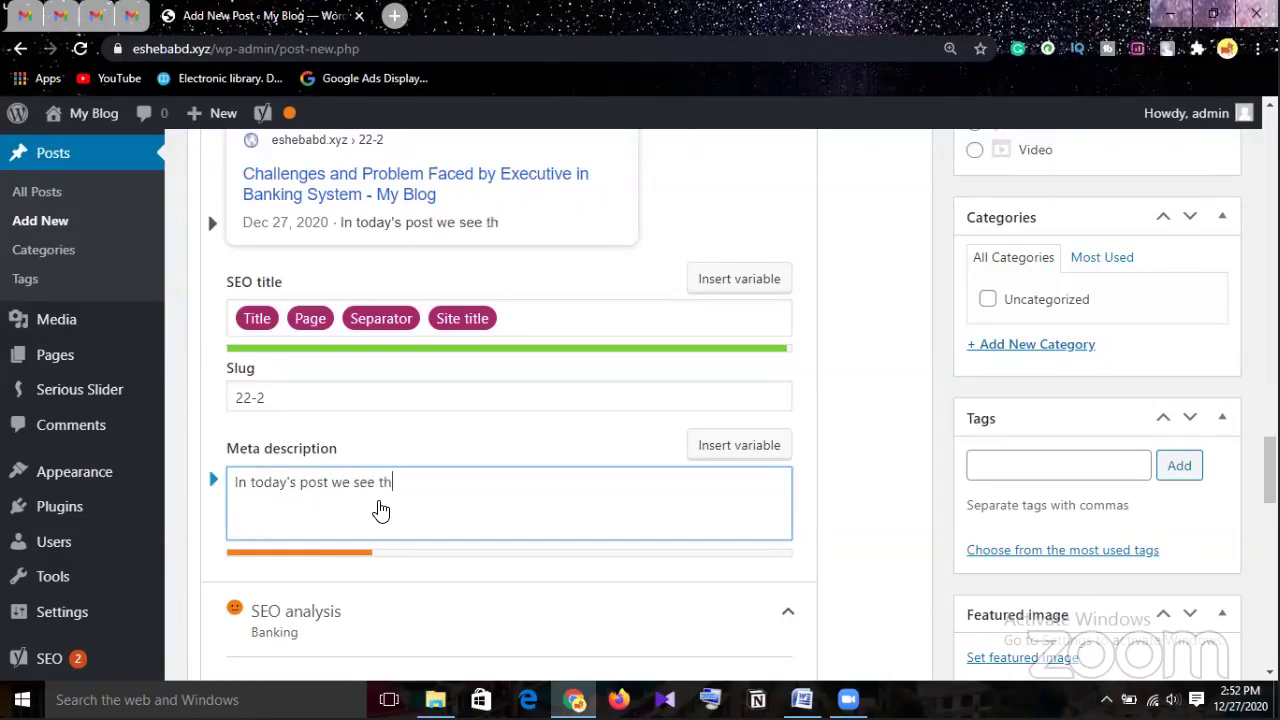
pyautogui.write('e varios')
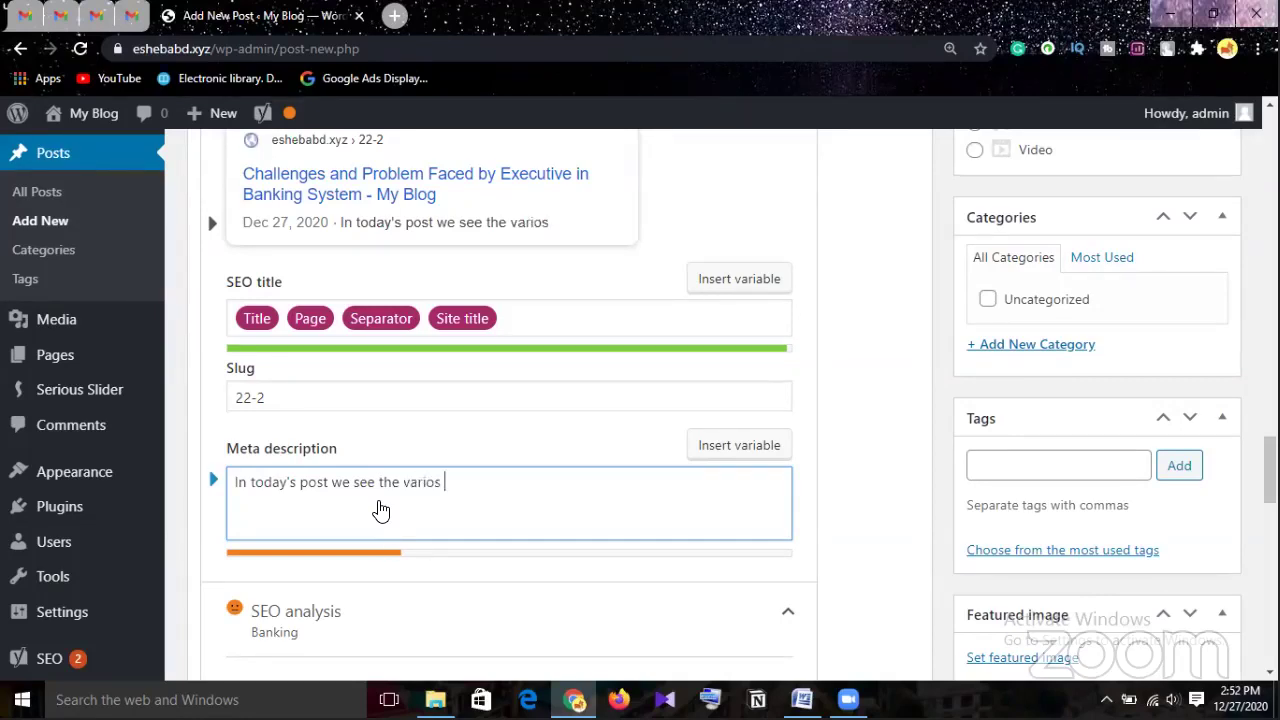
pyautogui.press('BackSpace')
pyautogui.write('us')
# Replace "see" with "dig deep into" in the meta description
pyautogui.click(381, 511)
pyautogui.press('BackSpace')
pyautogui.press('BackSpace')
pyautogui.press('BackSpace')
pyautogui.write('d')
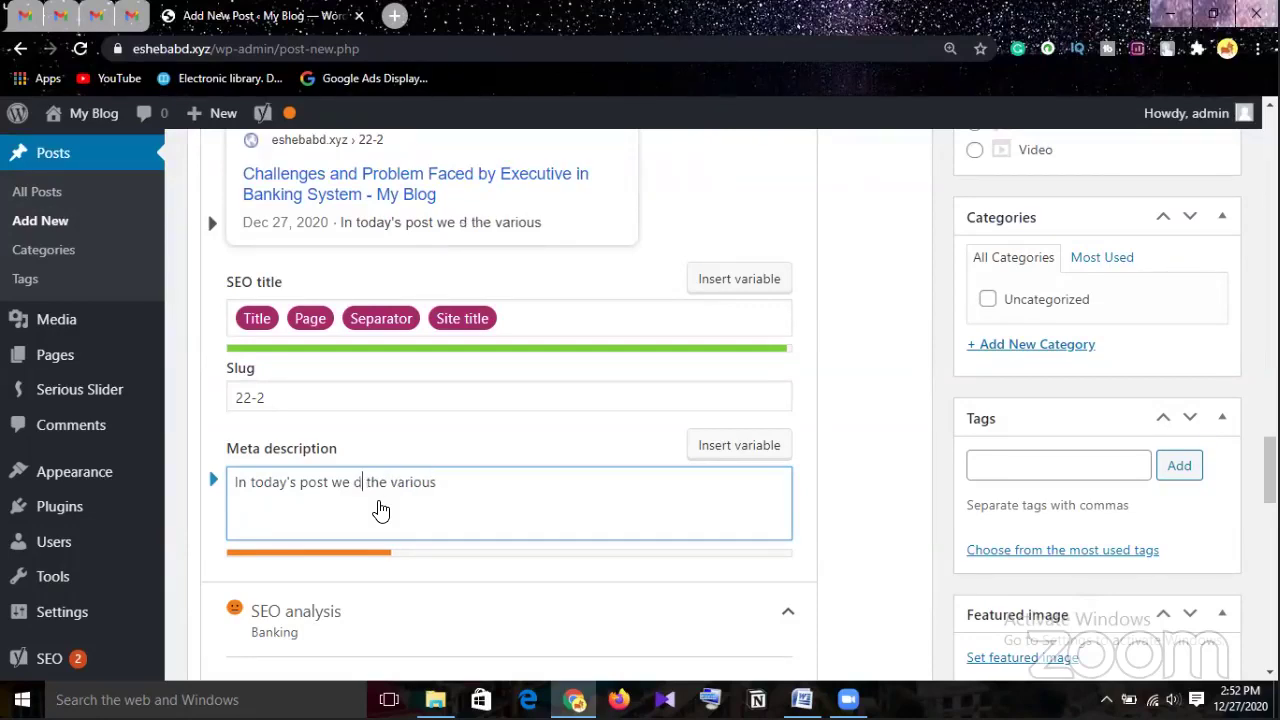
pyautogui.write('ig dee')
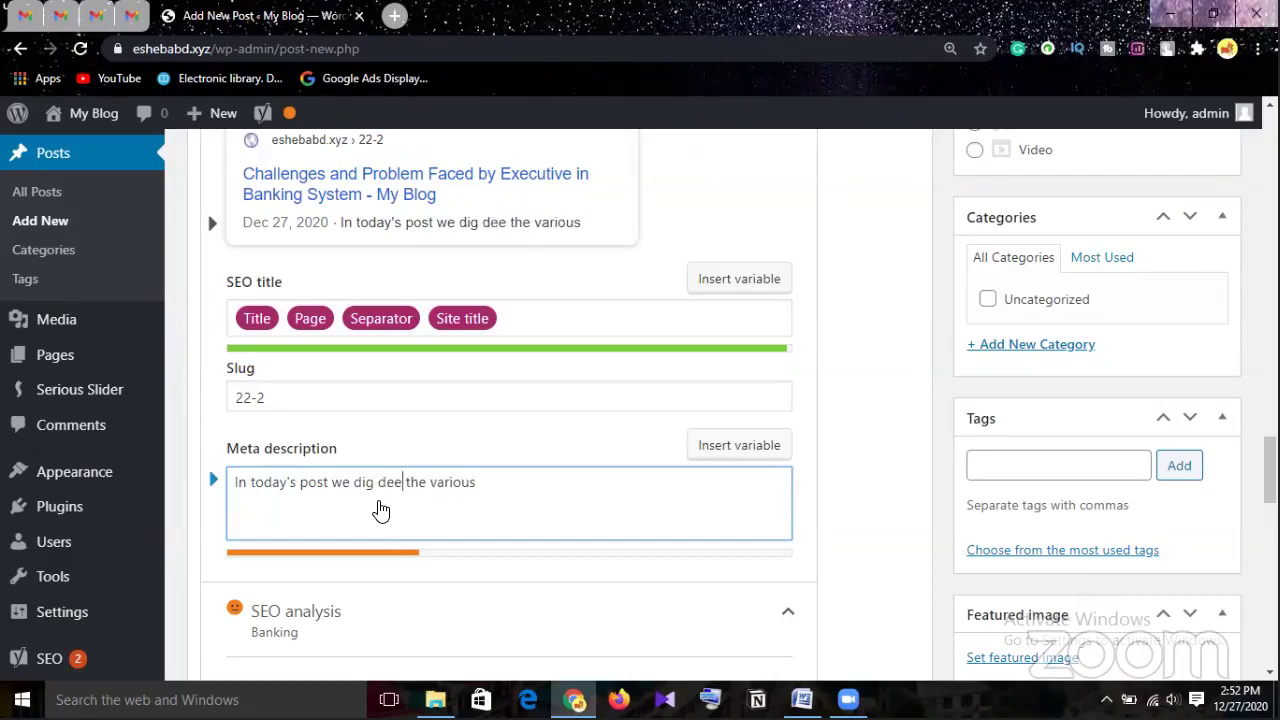
pyautogui.write('p')
pyautogui.press('BackSpace')
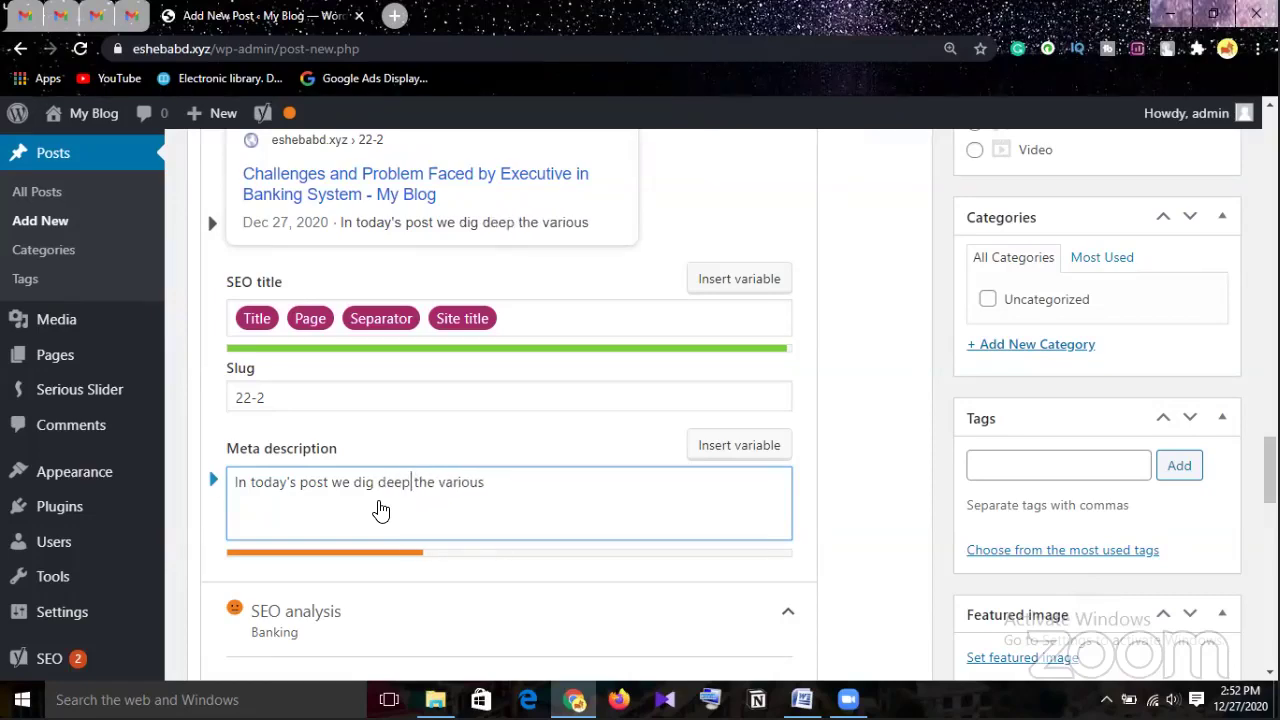
pyautogui.press('Right')
pyautogui.press('Right')
pyautogui.press('Right')
pyautogui.write('in')
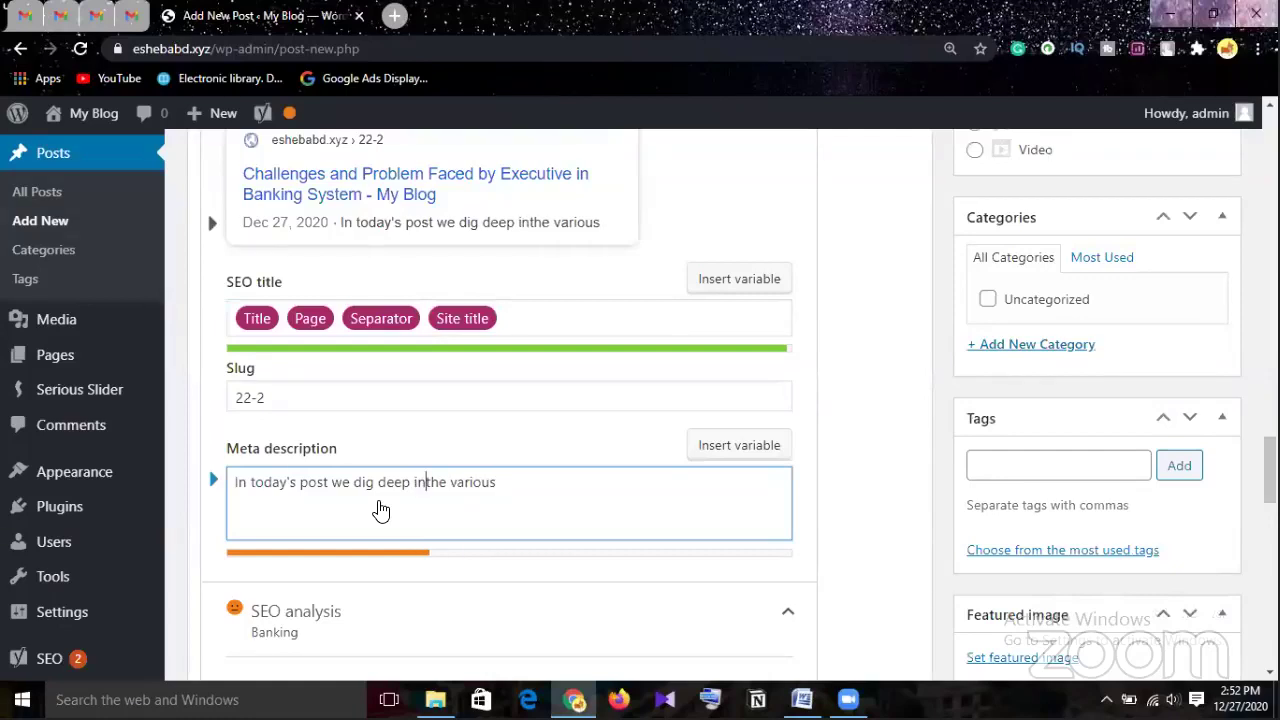
pyautogui.write('to')
# Continue the meta description after "various" with "challenges and opportunities faced by the top"
pyautogui.press('Right')
pyautogui.press('Right')
pyautogui.press('Right')
pyautogui.press('Right')
pyautogui.press('Right')
pyautogui.press('Right')
pyautogui.press('Right')
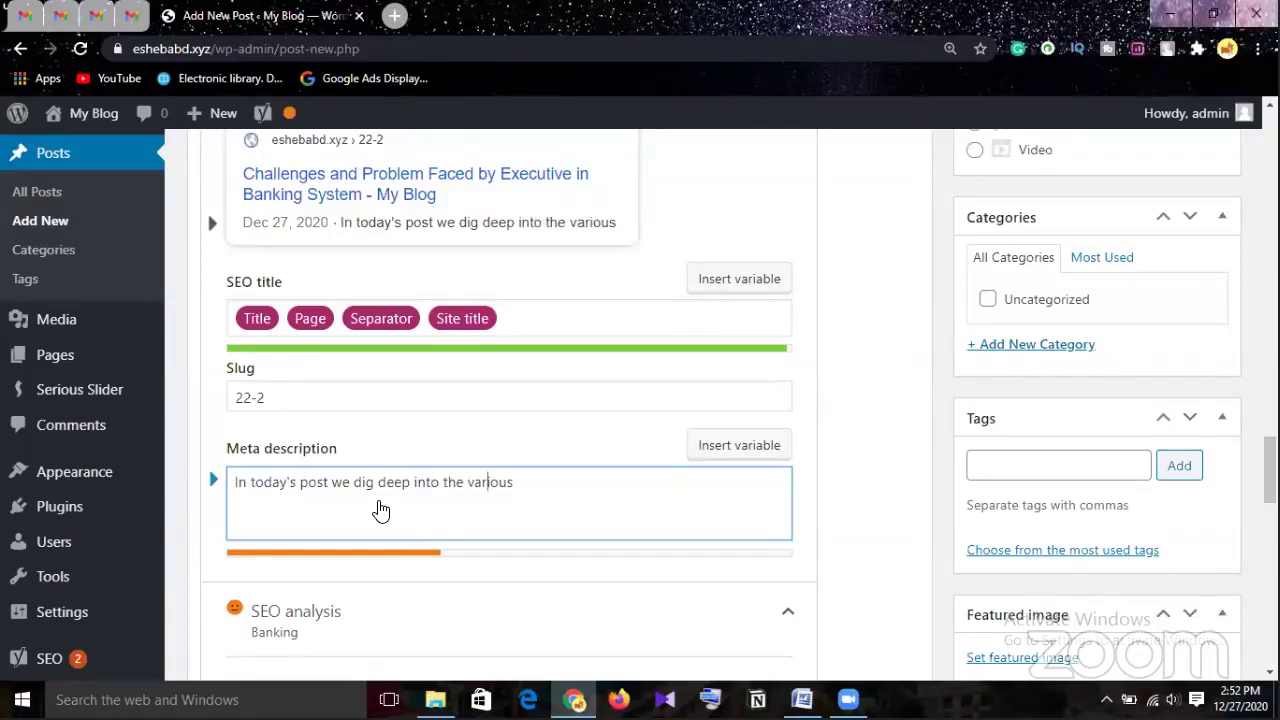
pyautogui.press('Right')
pyautogui.press('Right')
pyautogui.press('Right')
pyautogui.write('chal')
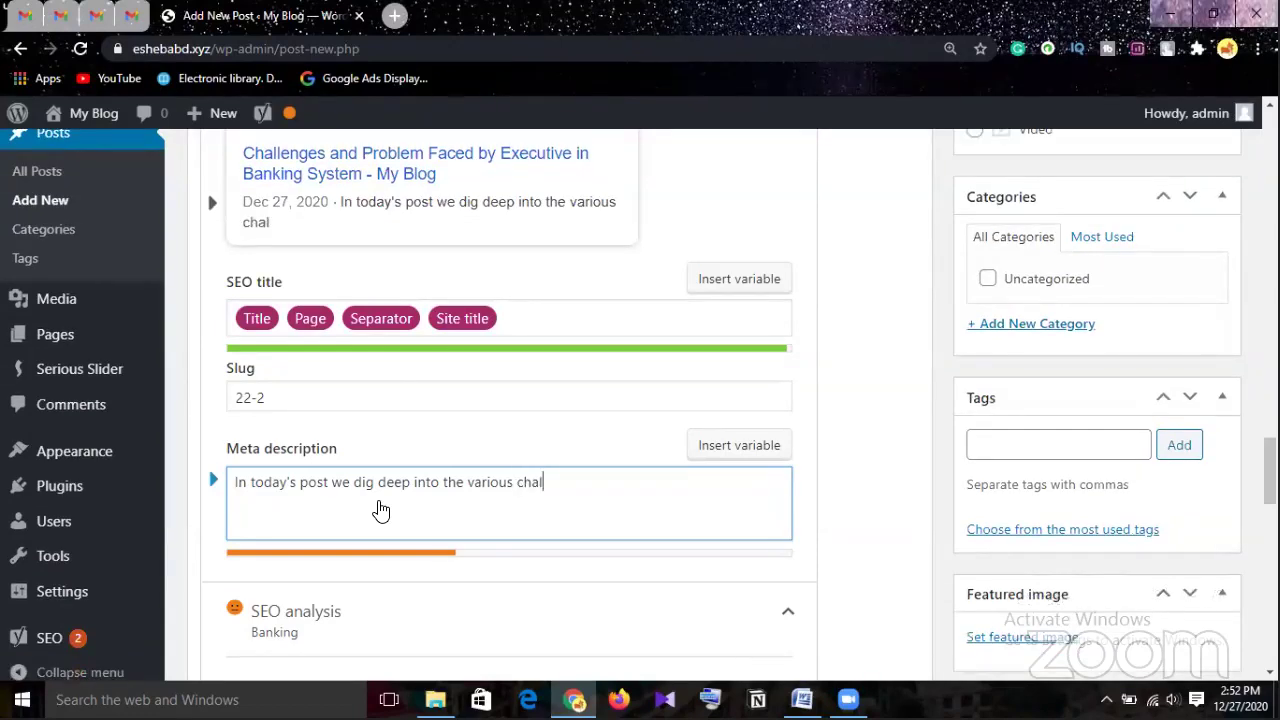
pyautogui.write('lenge')
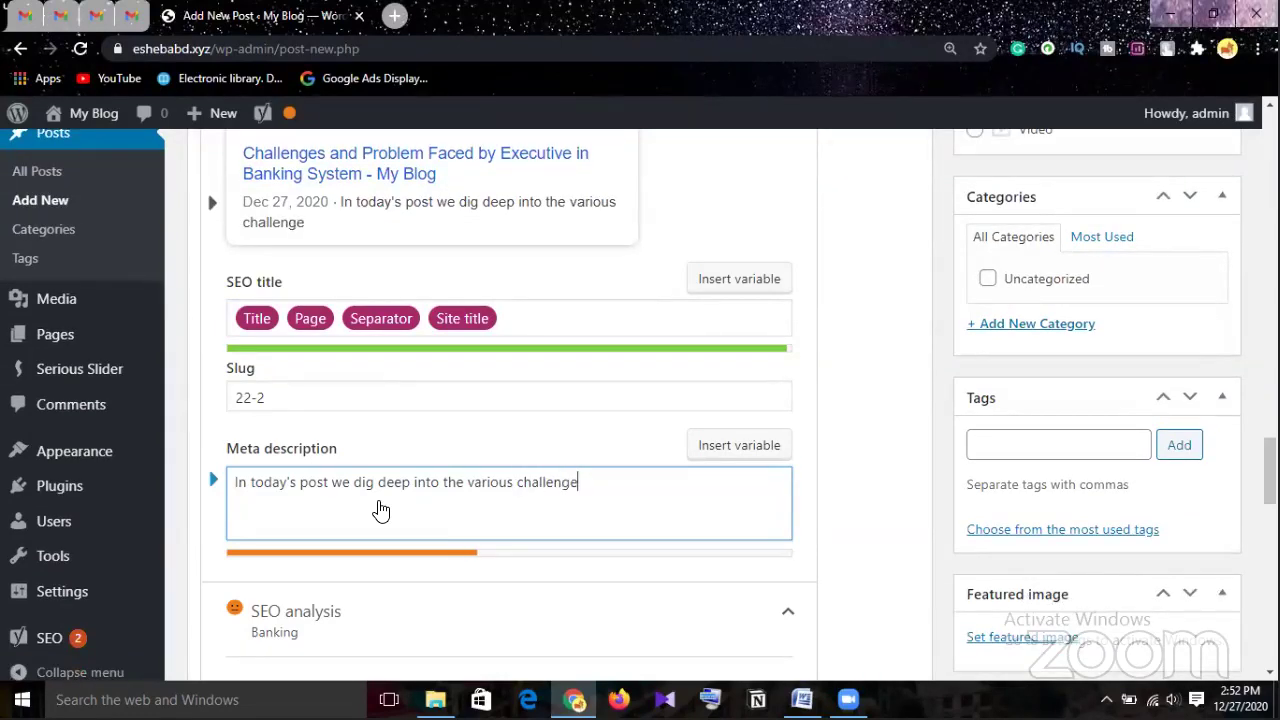
pyautogui.write('s and')
pyautogui.write('oppor')
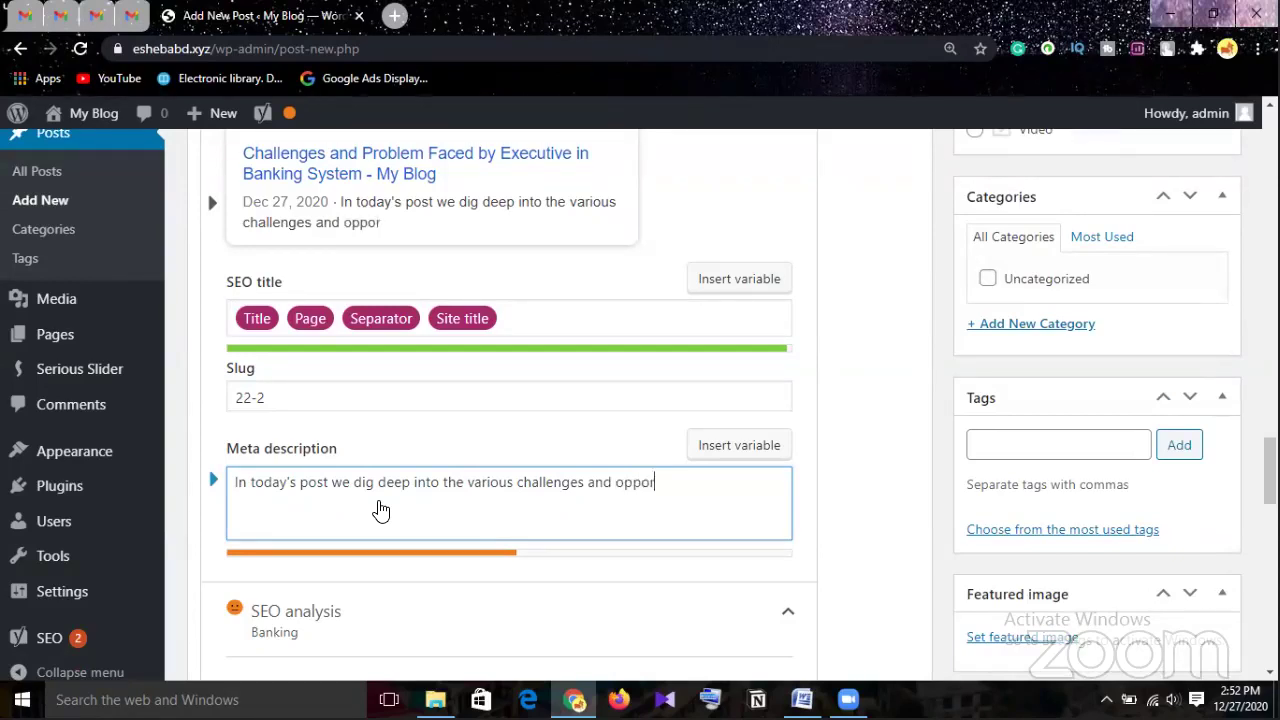
pyautogui.write('tunitie')
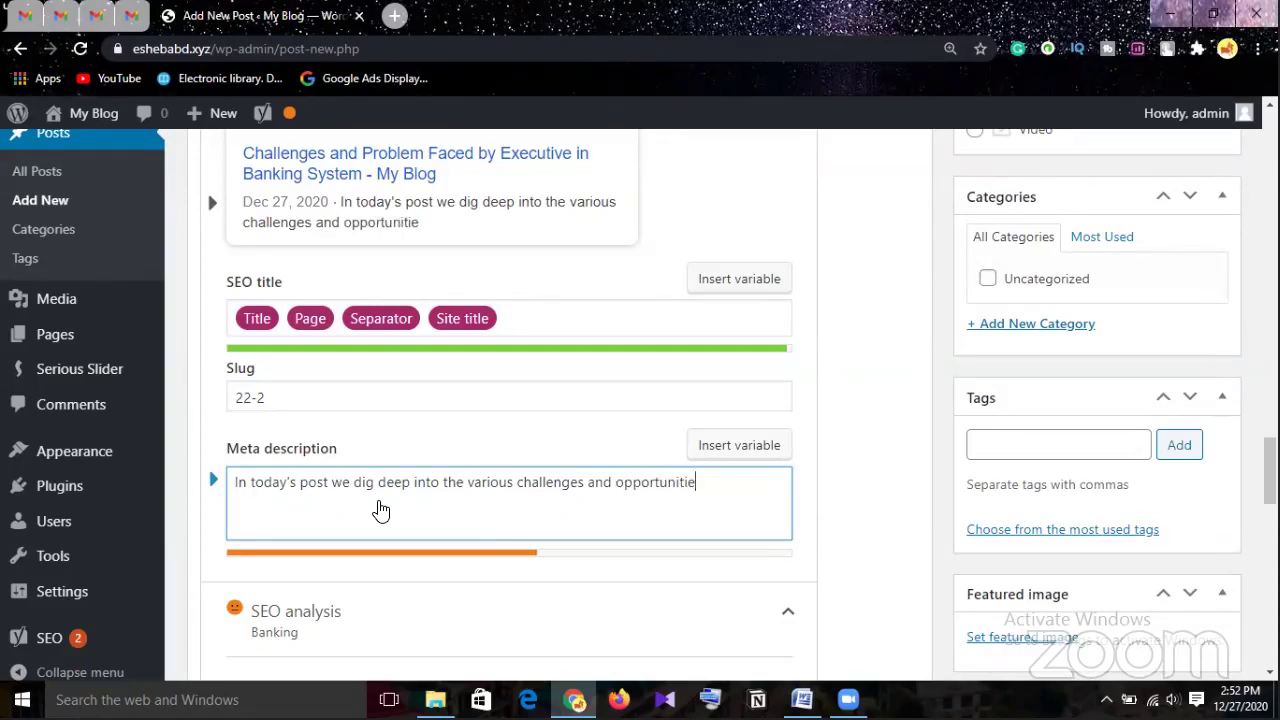
pyautogui.write('s faced b')
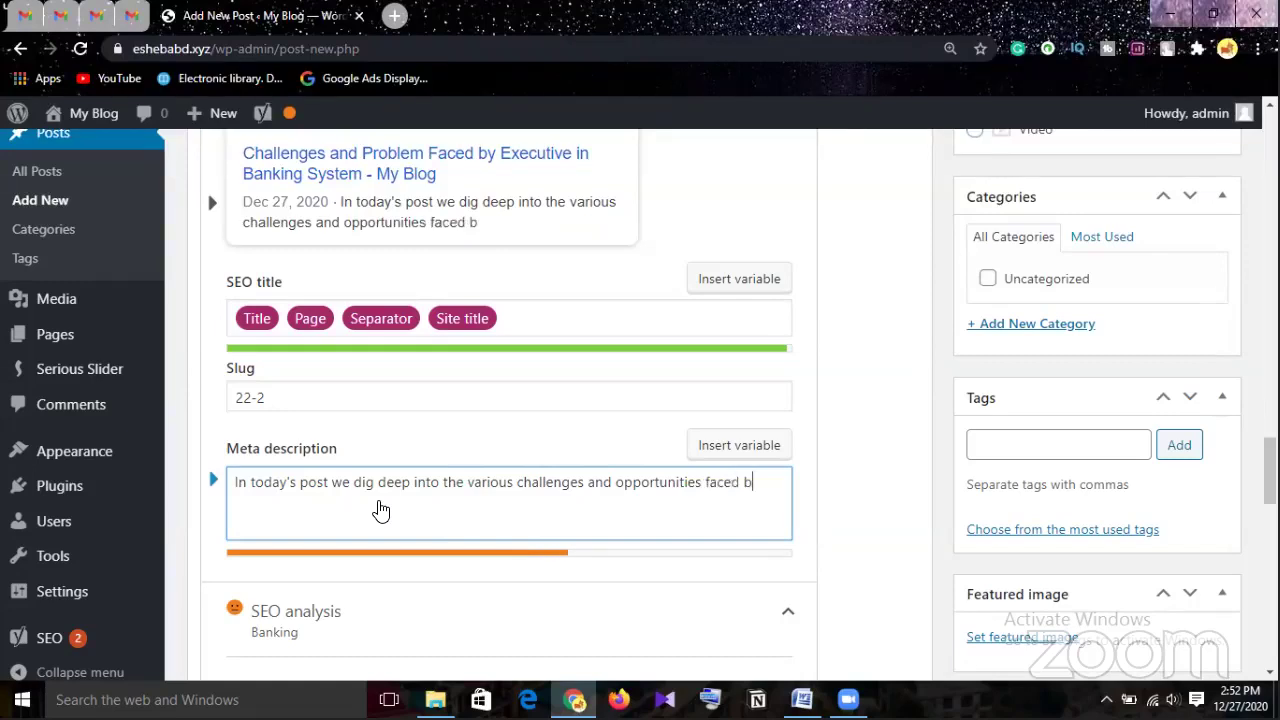
pyautogui.write('y the top')
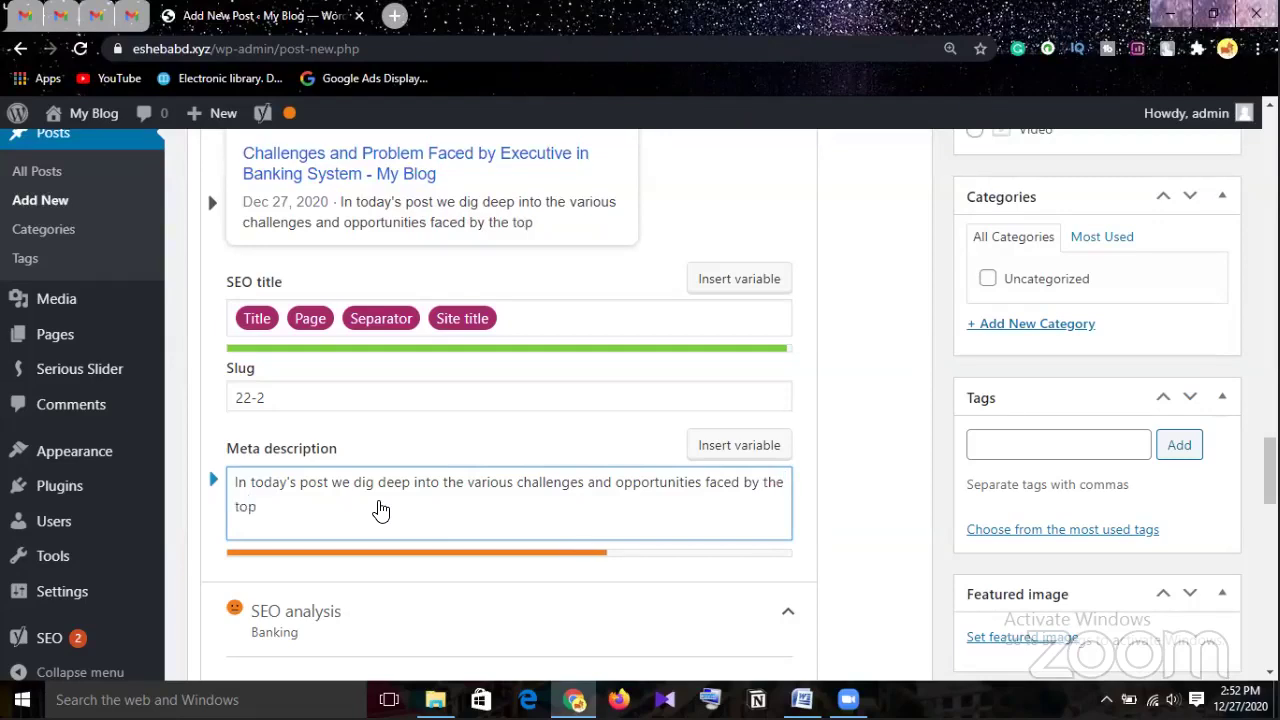
# Continue the meta description after "top" with "leaders of our country"
pyautogui.write(' leadre')
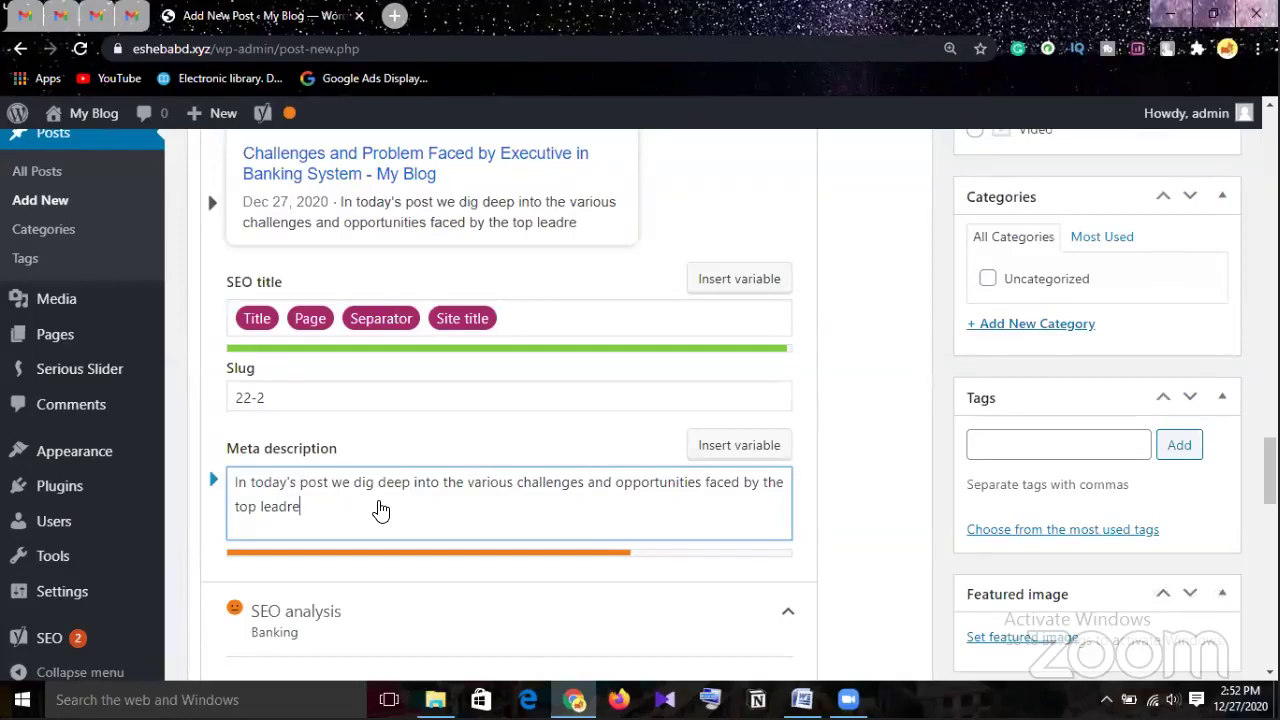
pyautogui.write('rs')
pyautogui.press('Left')
pyautogui.press('Left')
pyautogui.press('Left')
pyautogui.press('Left')
pyautogui.press('Right')
pyautogui.press('BackSpace')
pyautogui.press('End')
pyautogui.write('of o')
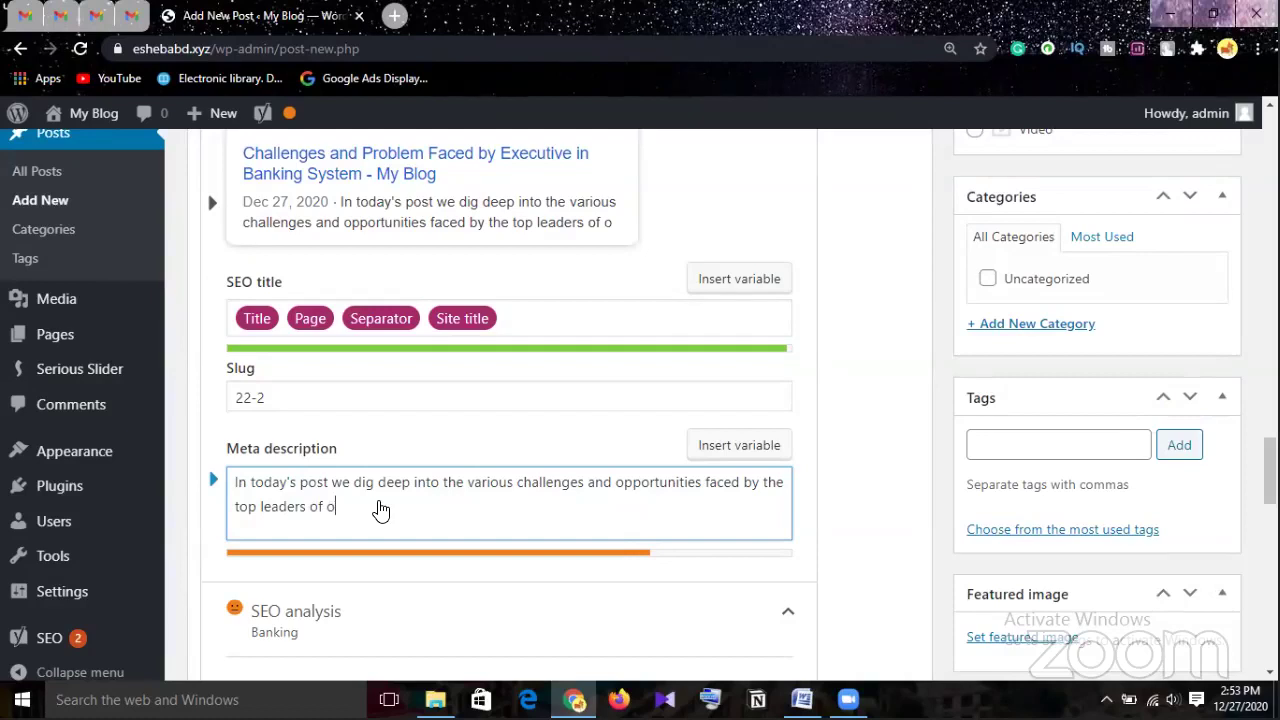
pyautogui.write('urr')
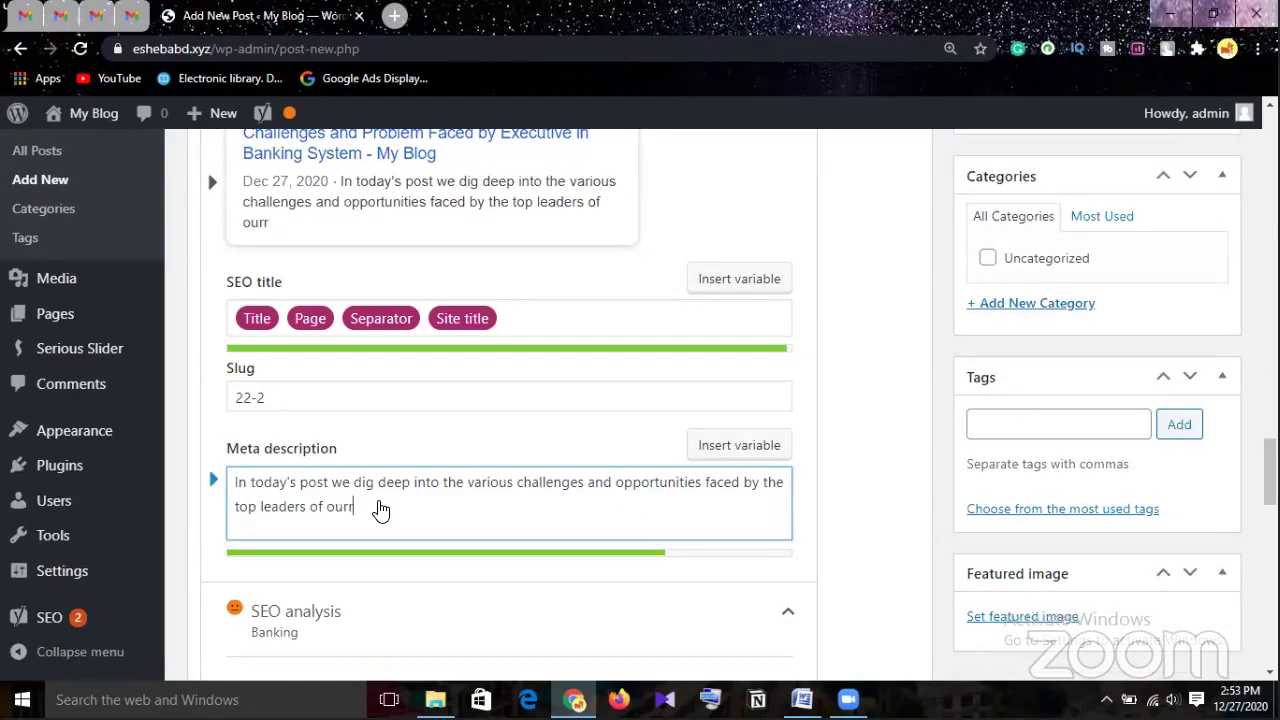
pyautogui.press('BackSpace')
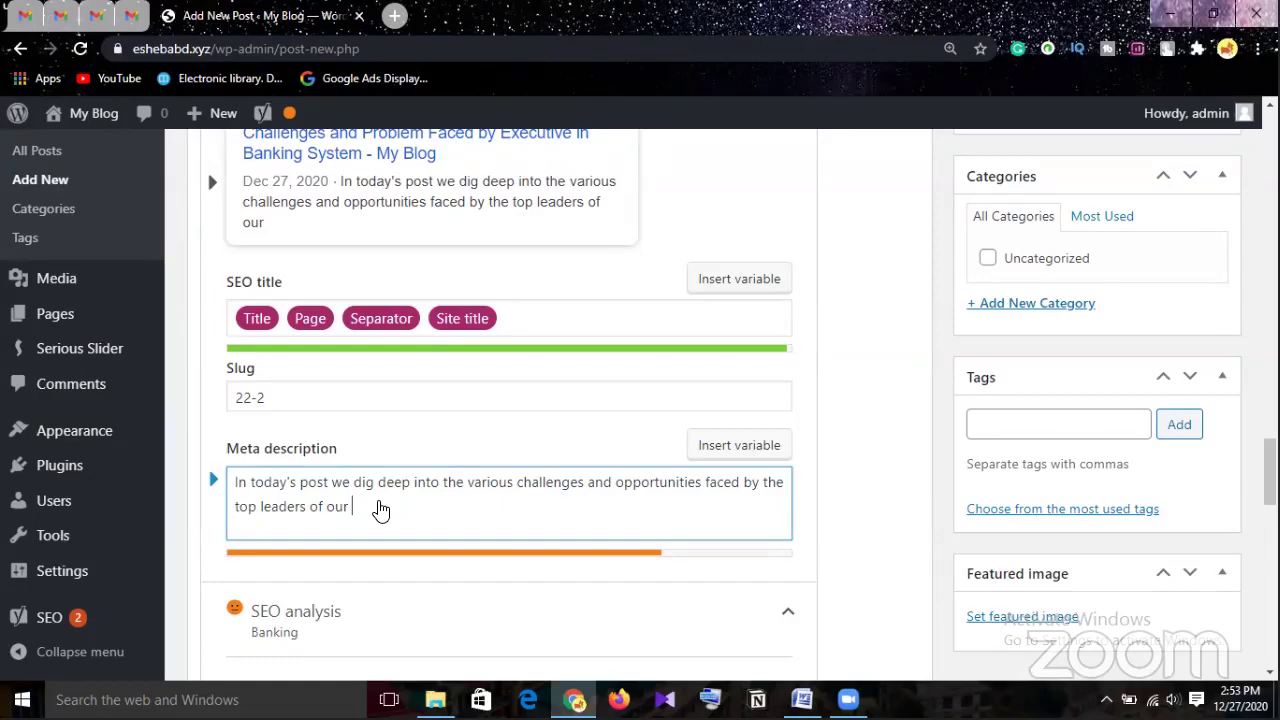
pyautogui.write('c')
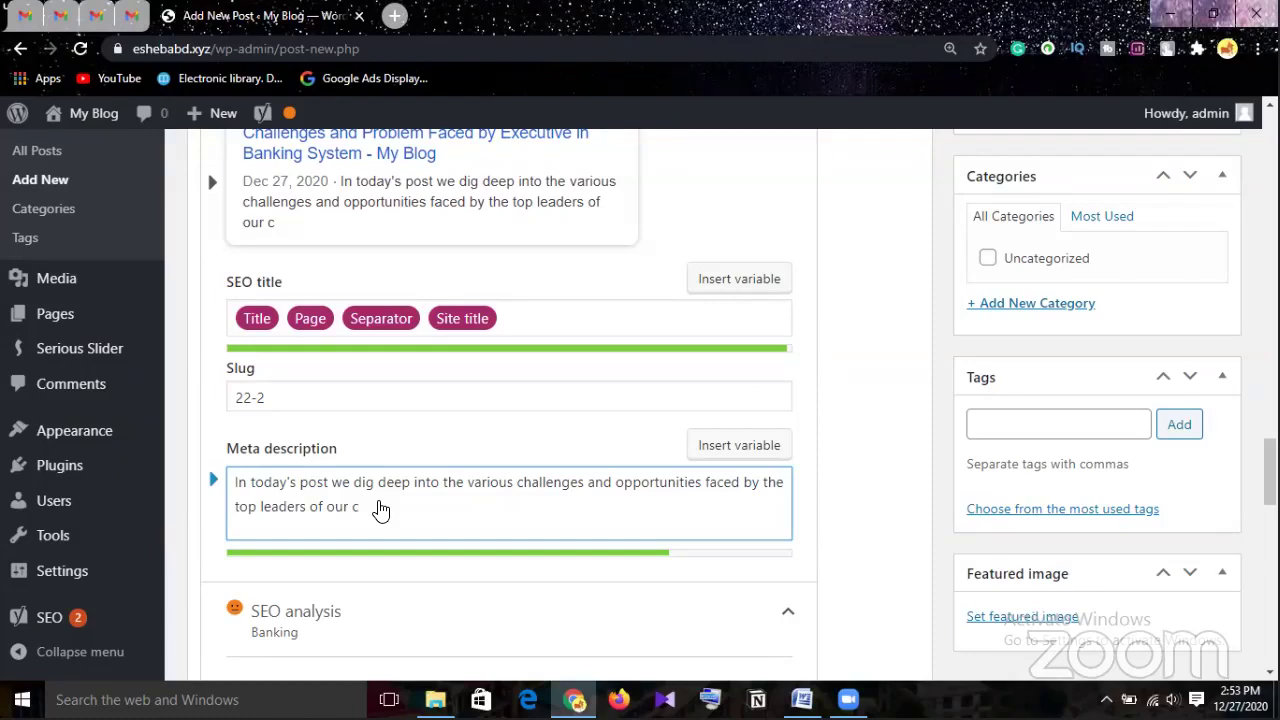
pyautogui.write('ountry')
# Replace "leaders" with "executives" in the meta description
pyautogui.press('Left')
pyautogui.press('Left')
pyautogui.press('BackSpace')
pyautogui.press('BackSpace')
pyautogui.press('BackSpace')
pyautogui.press('BackSpace')
pyautogui.press('BackSpace')
pyautogui.press('BackSpace')
pyautogui.press('BackSpace')
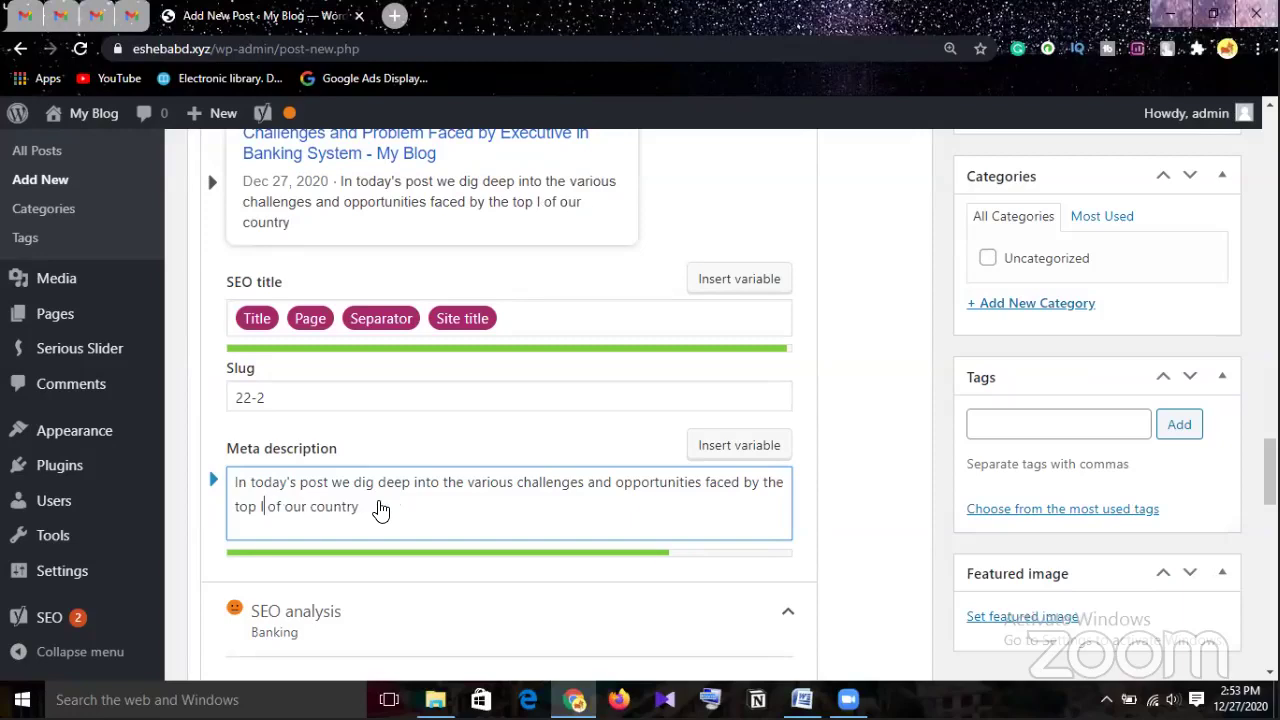
pyautogui.write('e')
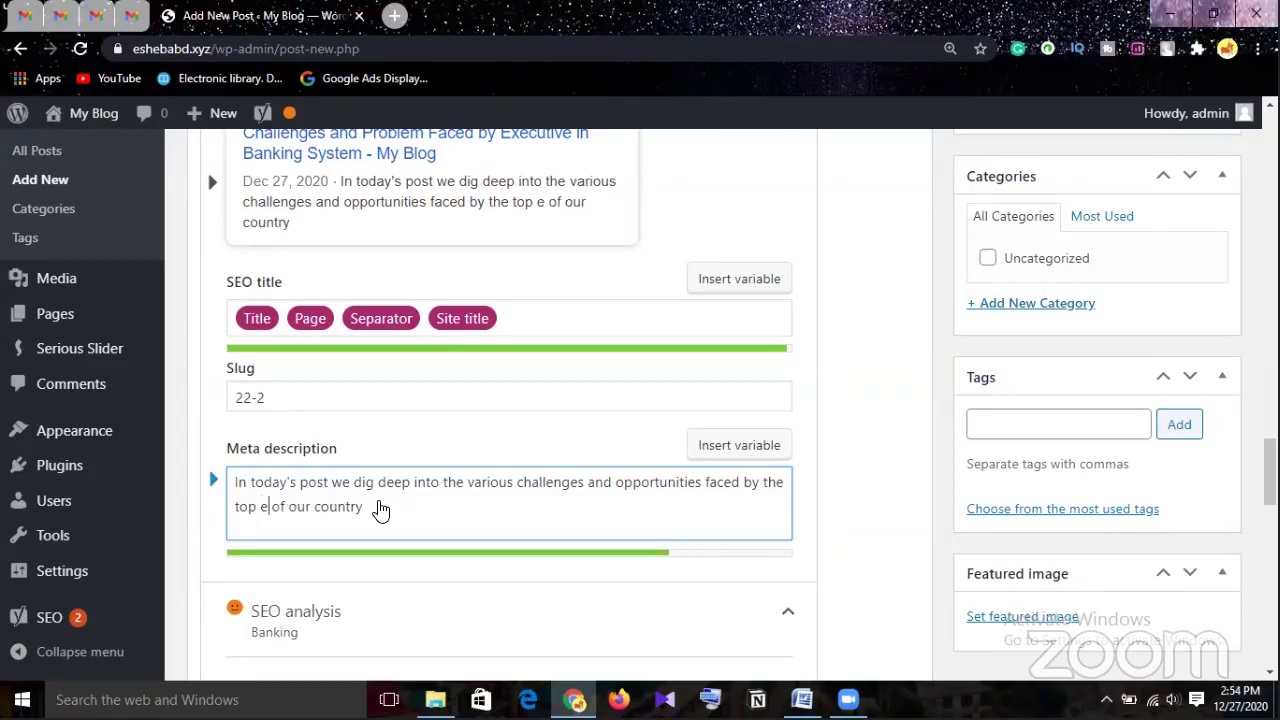
pyautogui.write('xecut')
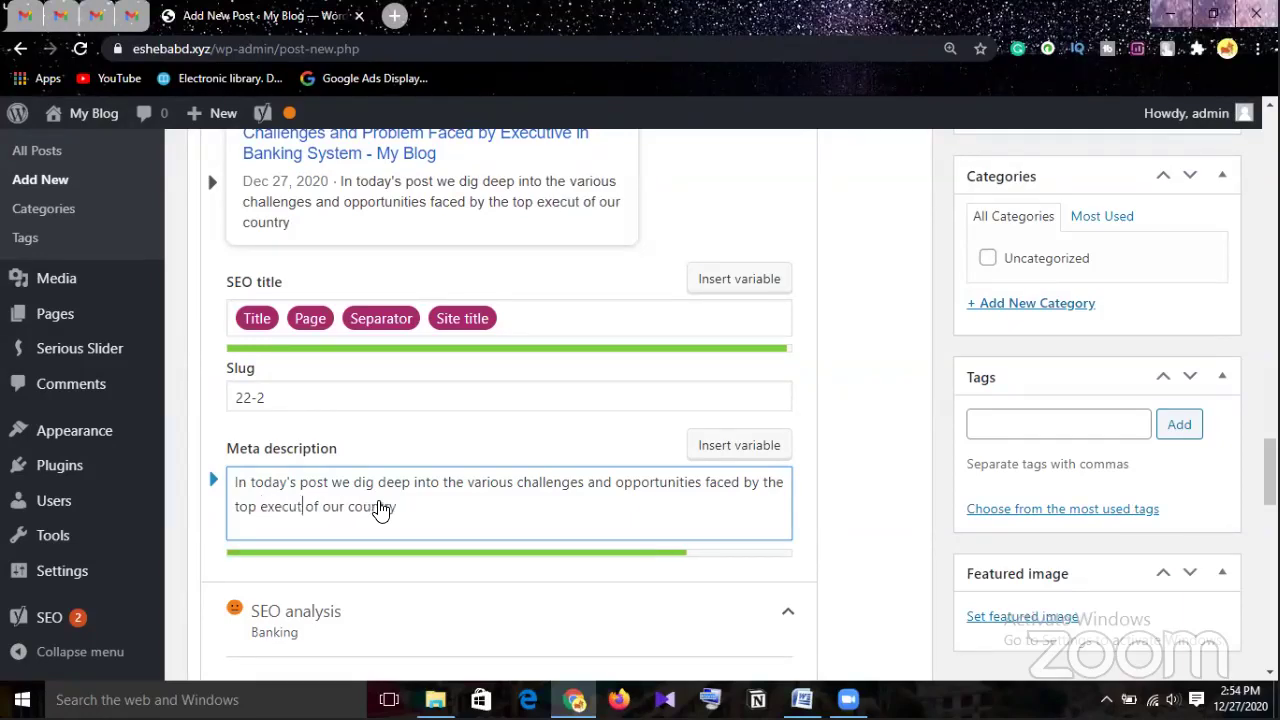
pyautogui.write('i')
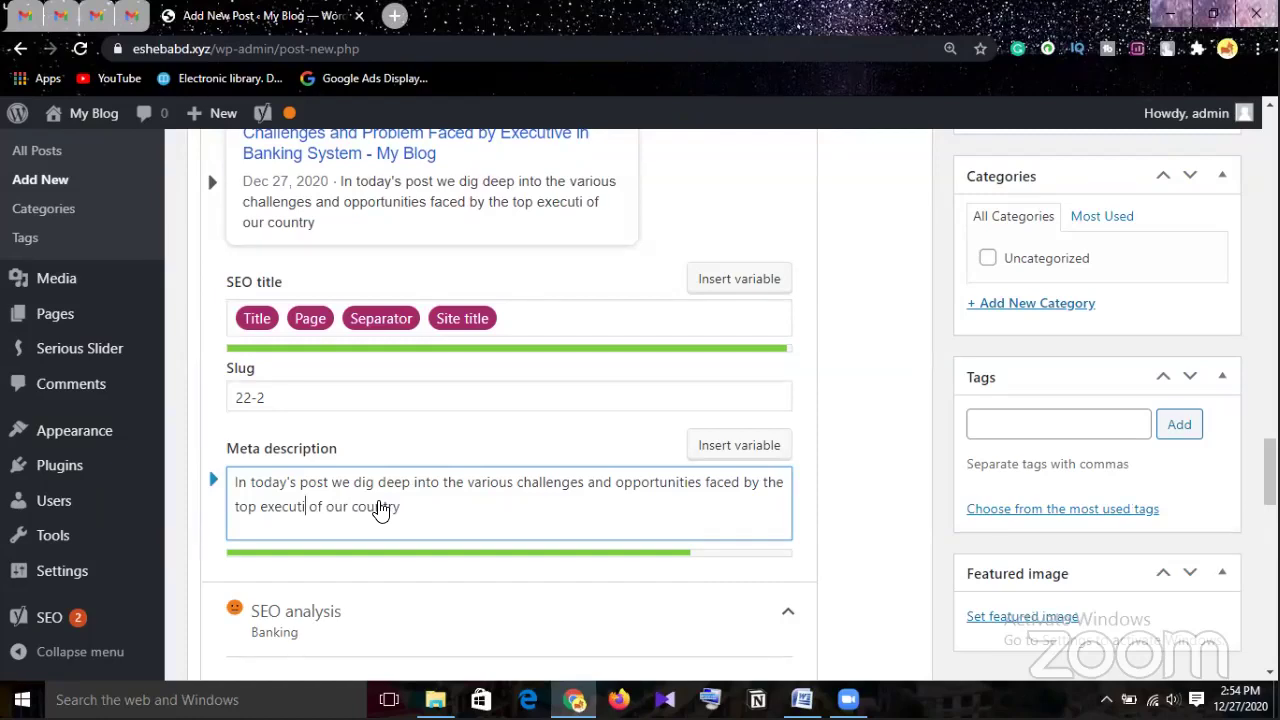
pyautogui.write('ves')
# Replace "country" with "banking system" at the end of the meta description and leave the field
pyautogui.press('Right')
pyautogui.press('Right')
pyautogui.press('Right')
pyautogui.press('Right')
pyautogui.press('Right')
pyautogui.press('Right')
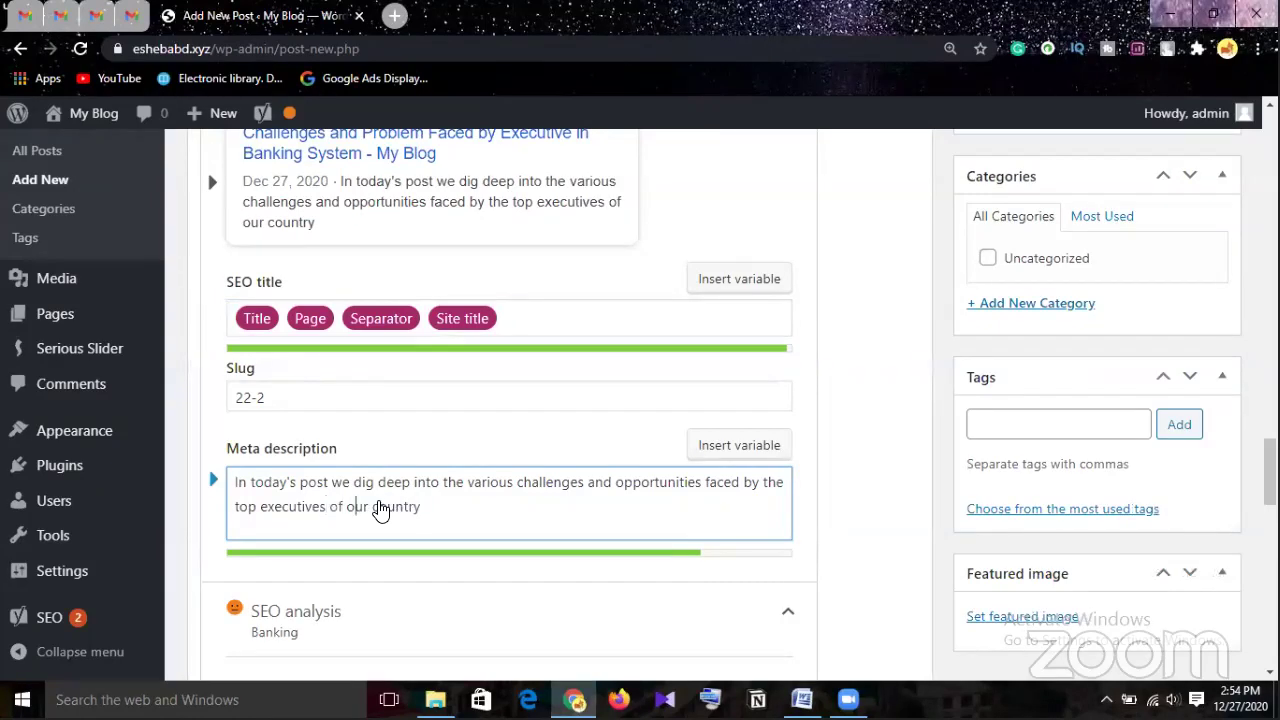
pyautogui.press('Right')
pyautogui.press('Right')
pyautogui.press('Right')
pyautogui.press('Right')
pyautogui.press('Delete')
pyautogui.press('Delete')
pyautogui.press('Delete')
pyautogui.press('Delete')
pyautogui.press('Delete')
pyautogui.press('Delete')
pyautogui.press('BackSpace')
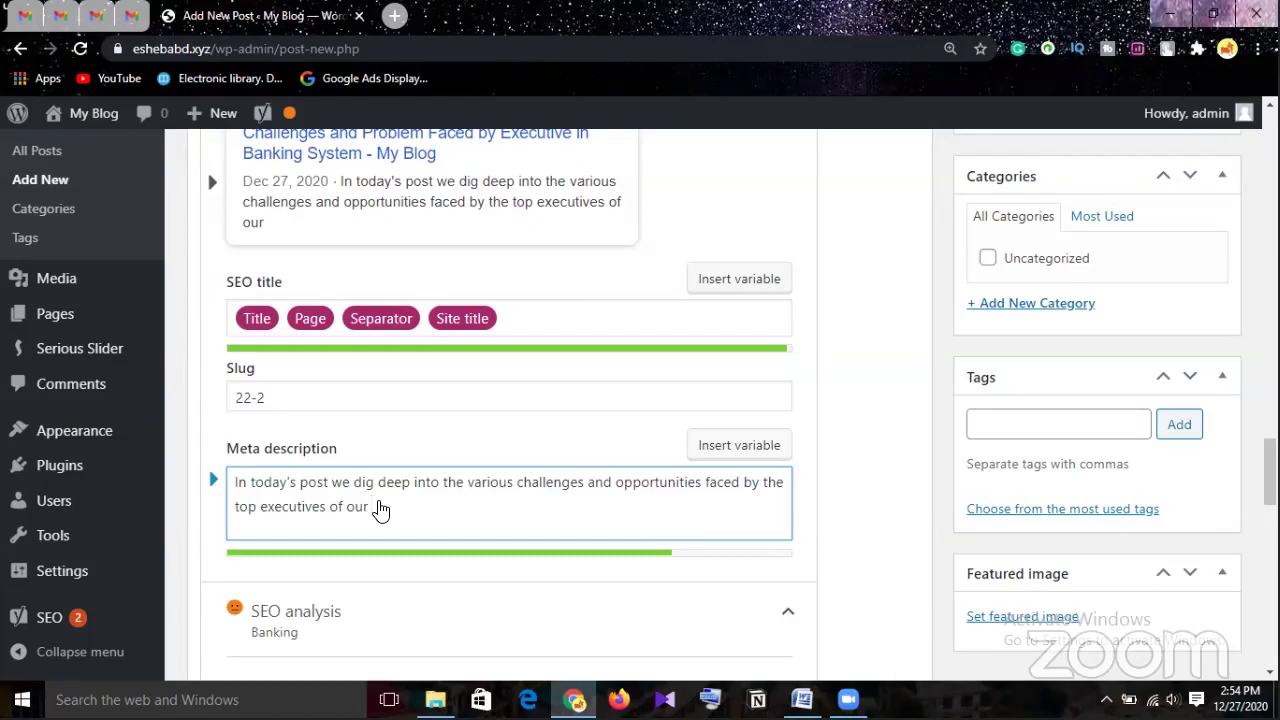
pyautogui.write('banking')
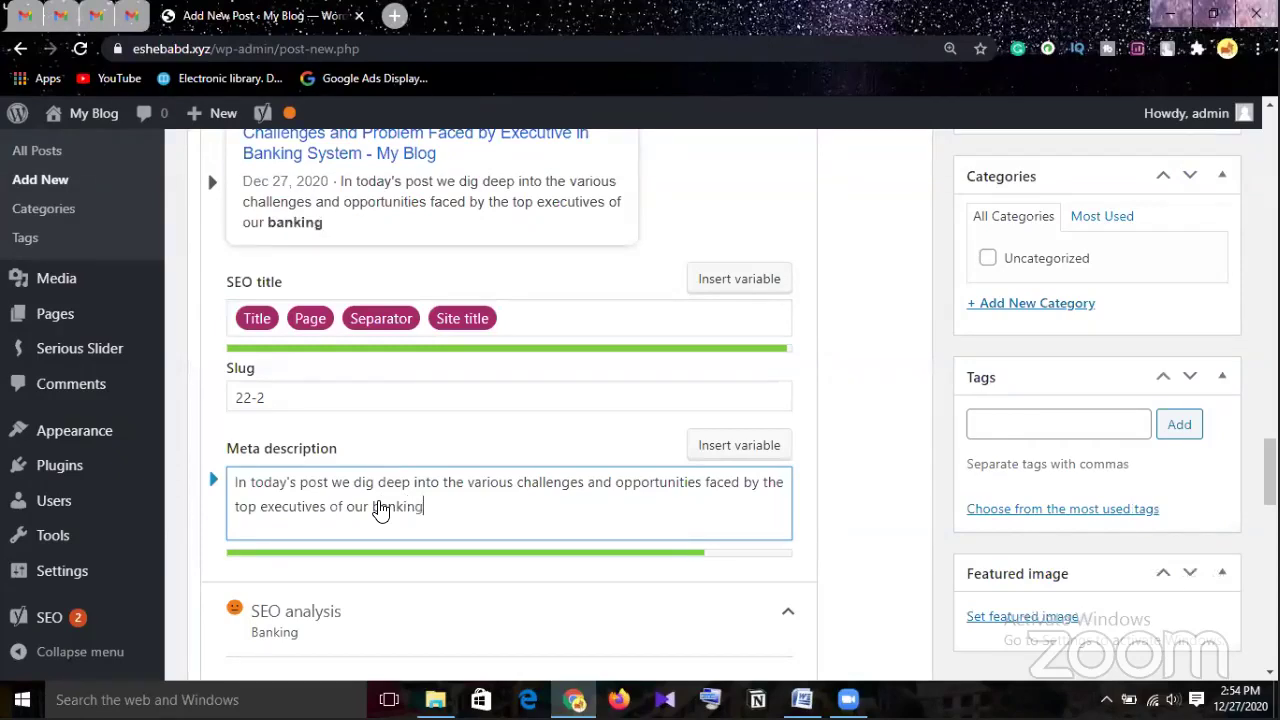
pyautogui.write(' system')
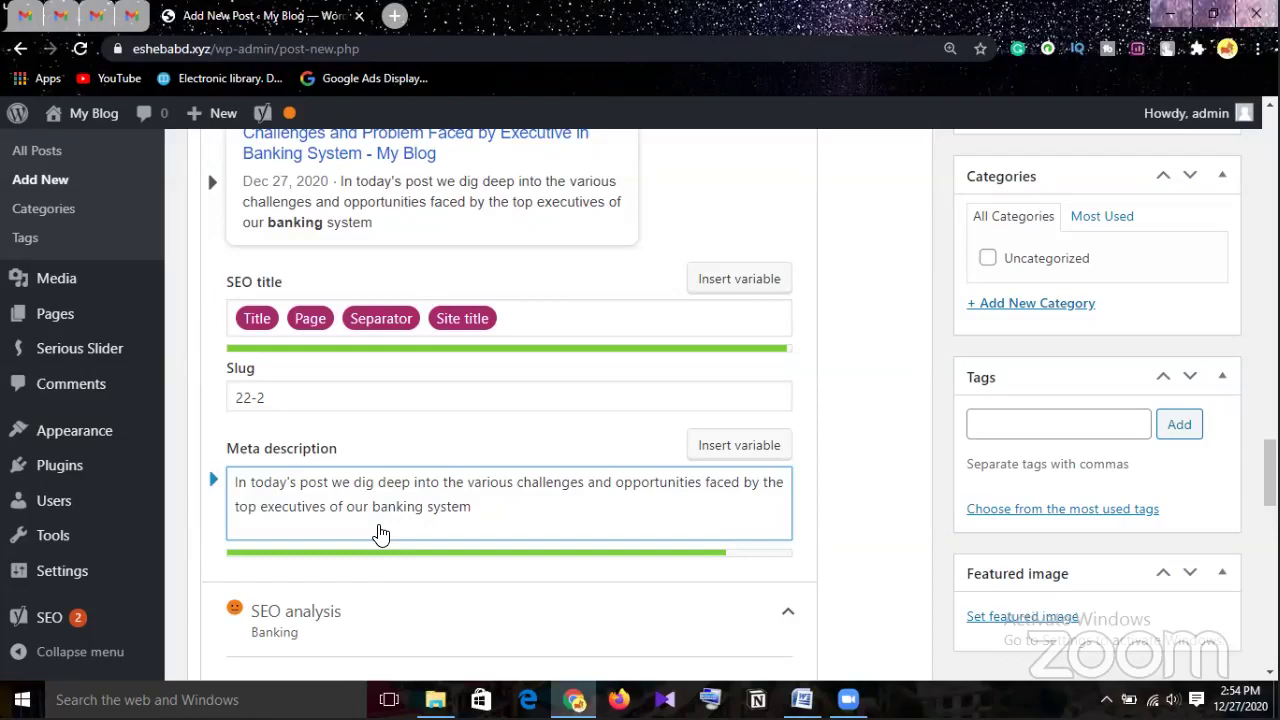
pyautogui.scroll(-1, 380, 535)
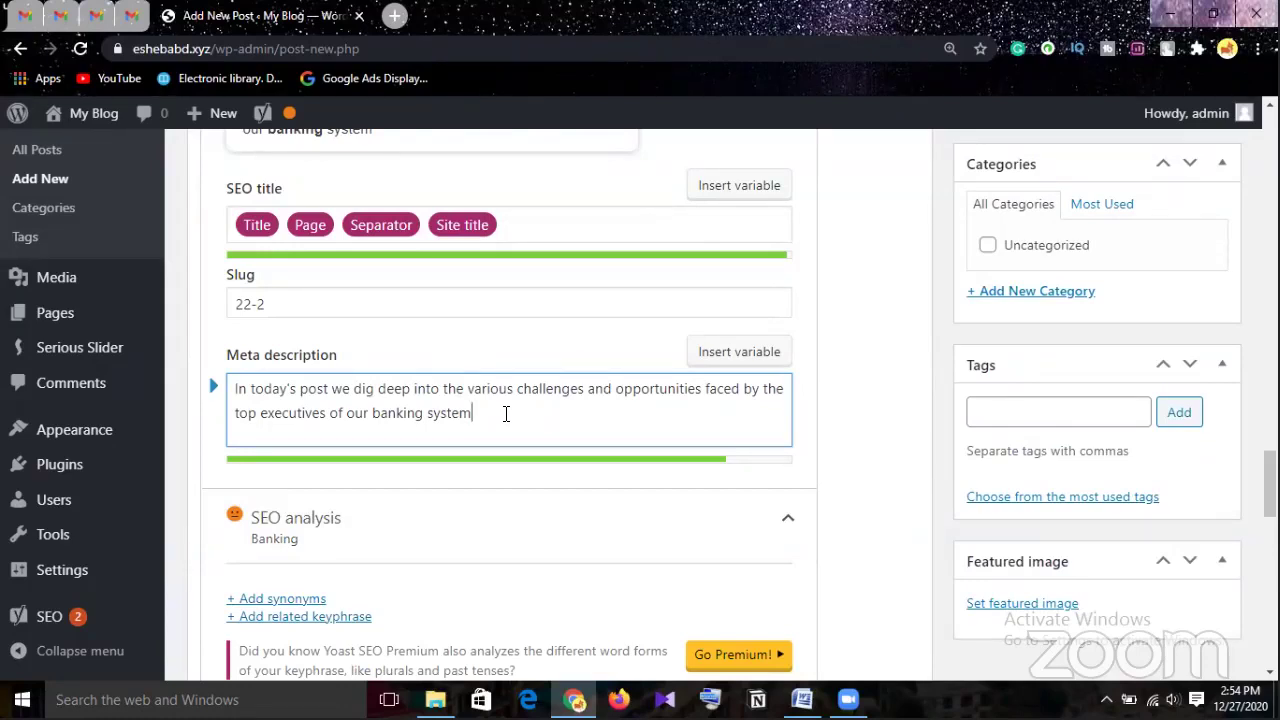
pyautogui.click(842, 410)
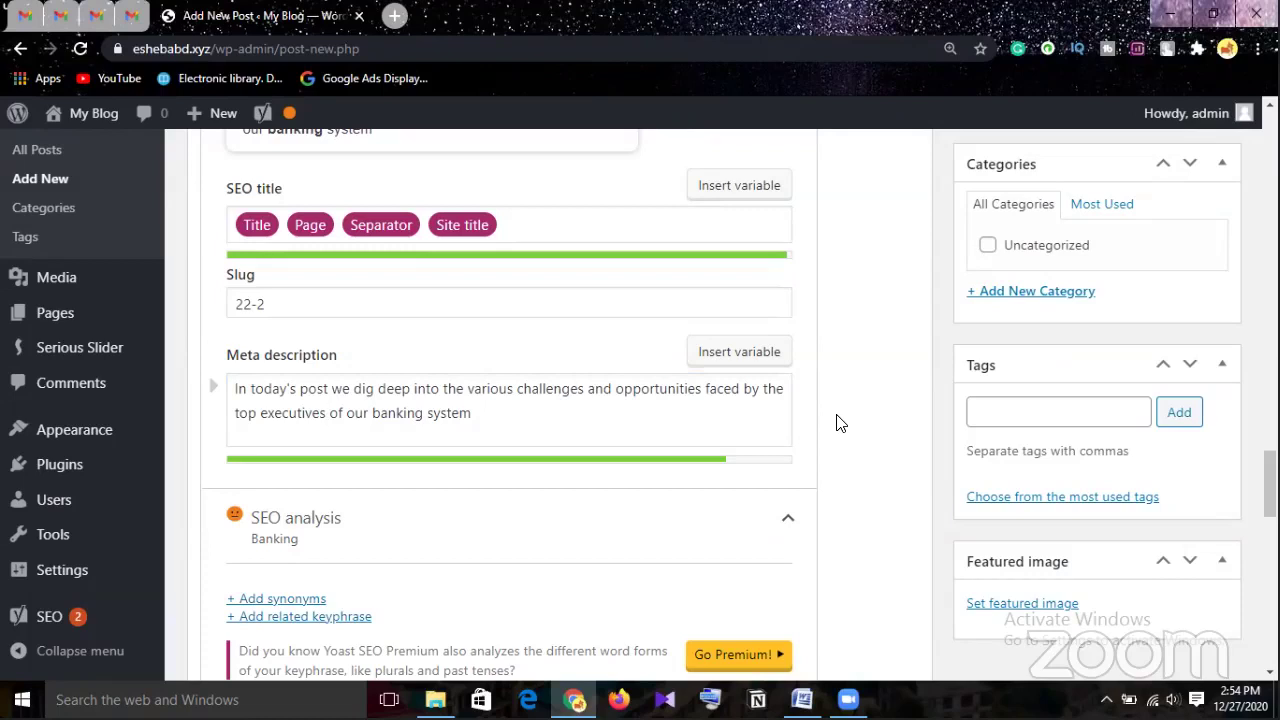
# Review the problems, improvements and good results in the Yoast SEO analysis for the focus keyphrase
pyautogui.scroll(-3, 840, 423)
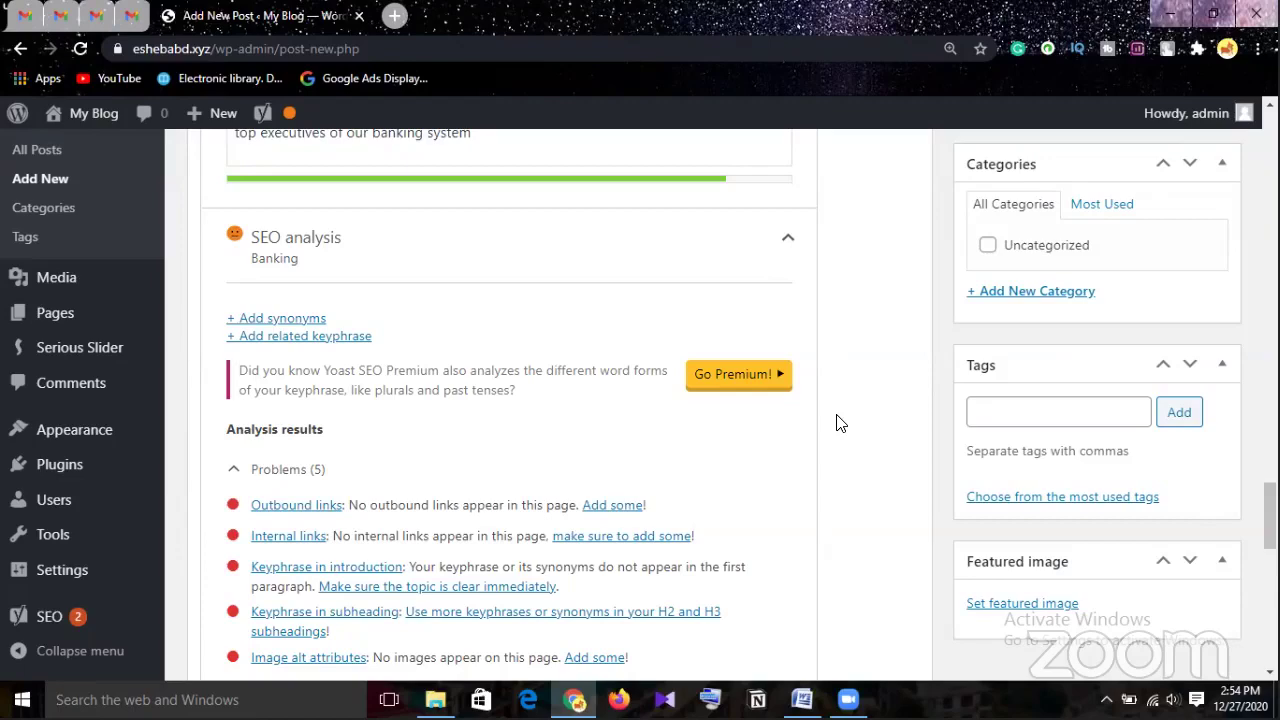
pyautogui.scroll(-1, 840, 423)
pyautogui.scroll(-2, 840, 423)
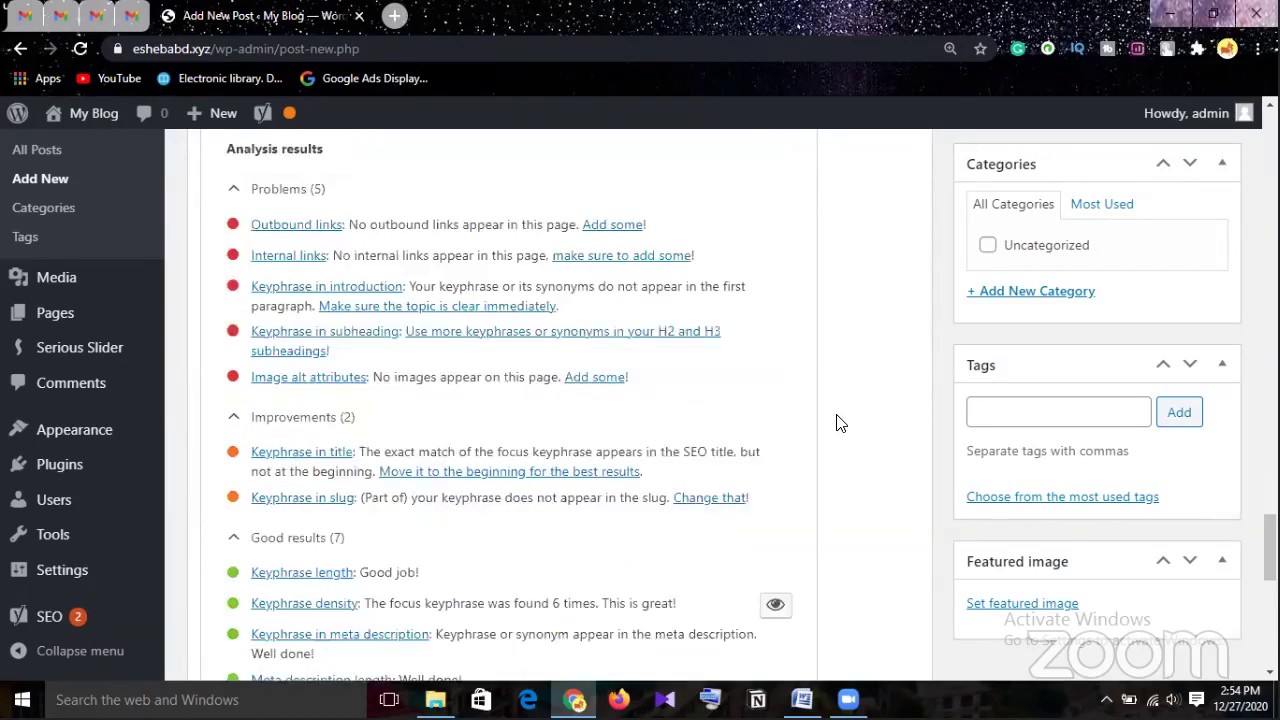
pyautogui.scroll(-2, 840, 423)
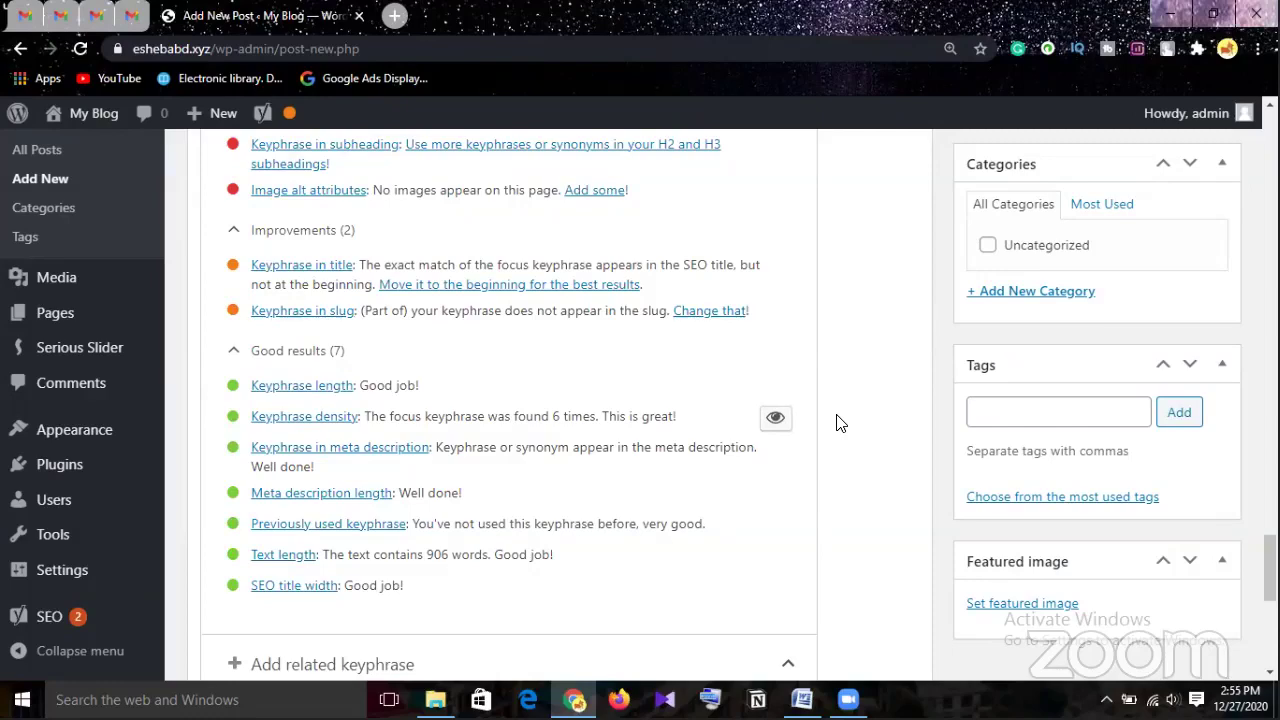
pyautogui.scroll(1, 838, 423)
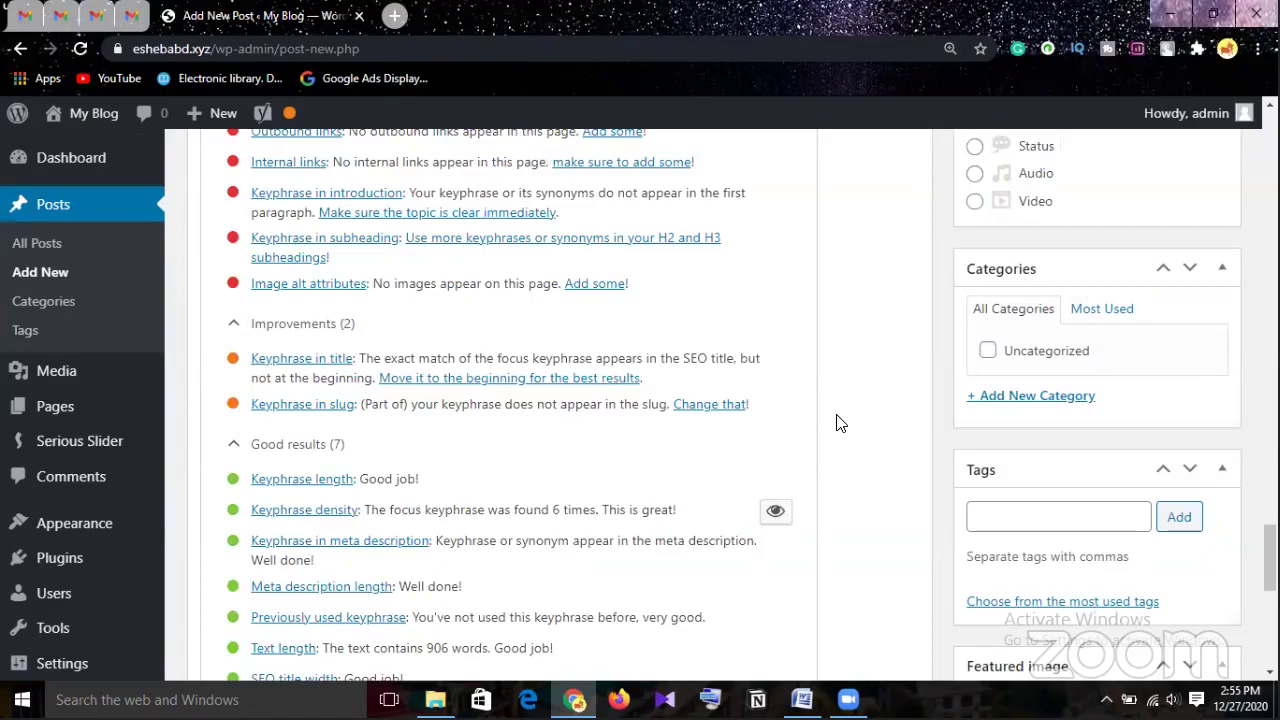
pyautogui.scroll(-1, 838, 423)
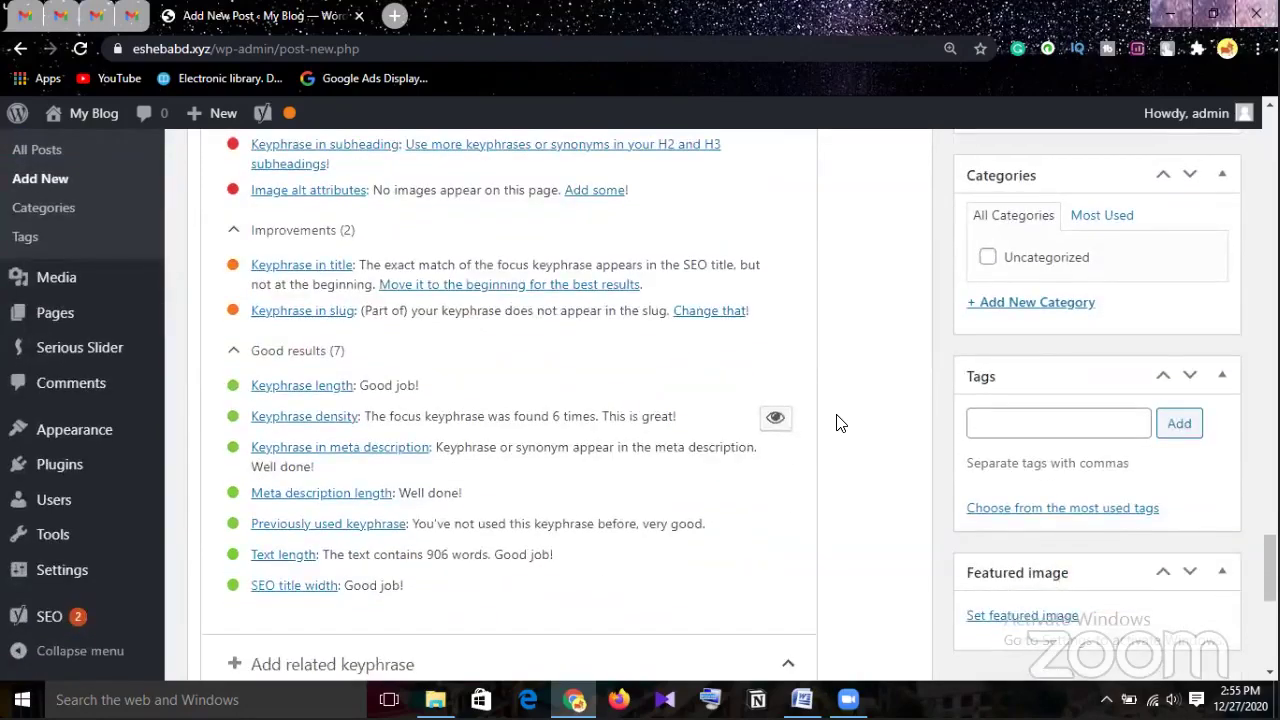
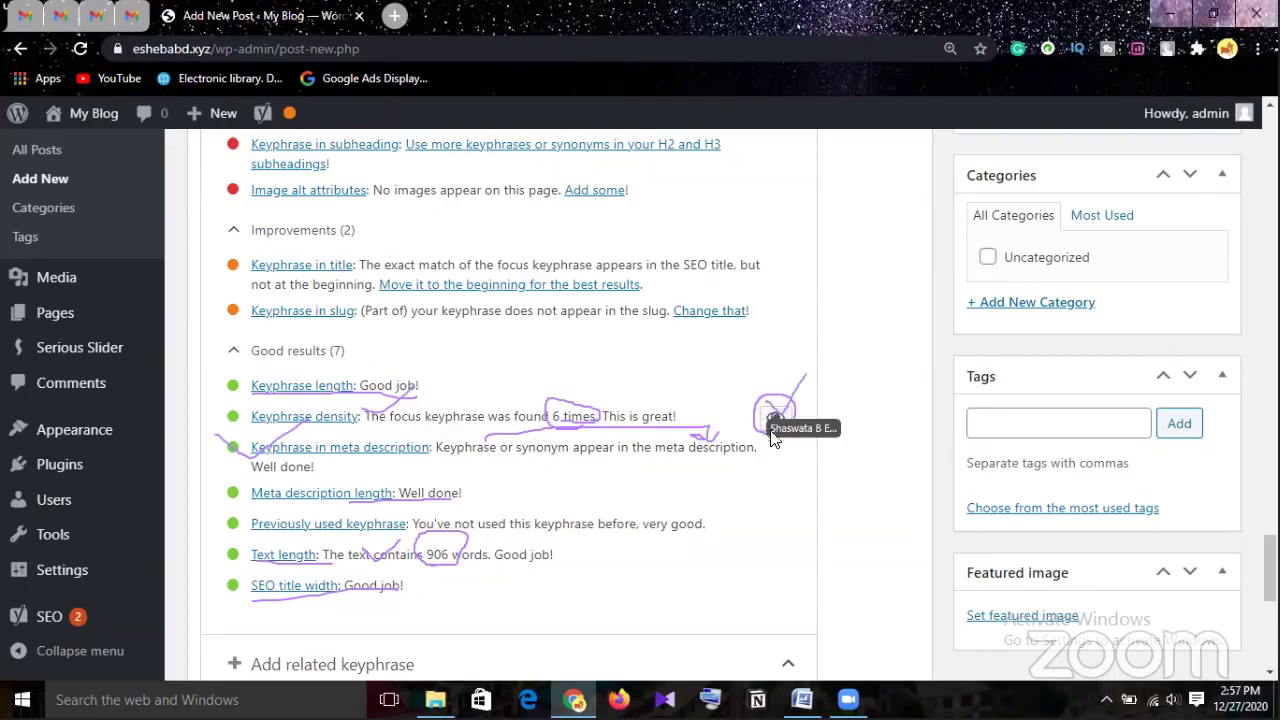
# Highlight the keyphrase density matches in the post text and examine where the focus keyphrase occurs across its sections
pyautogui.click(775, 418)
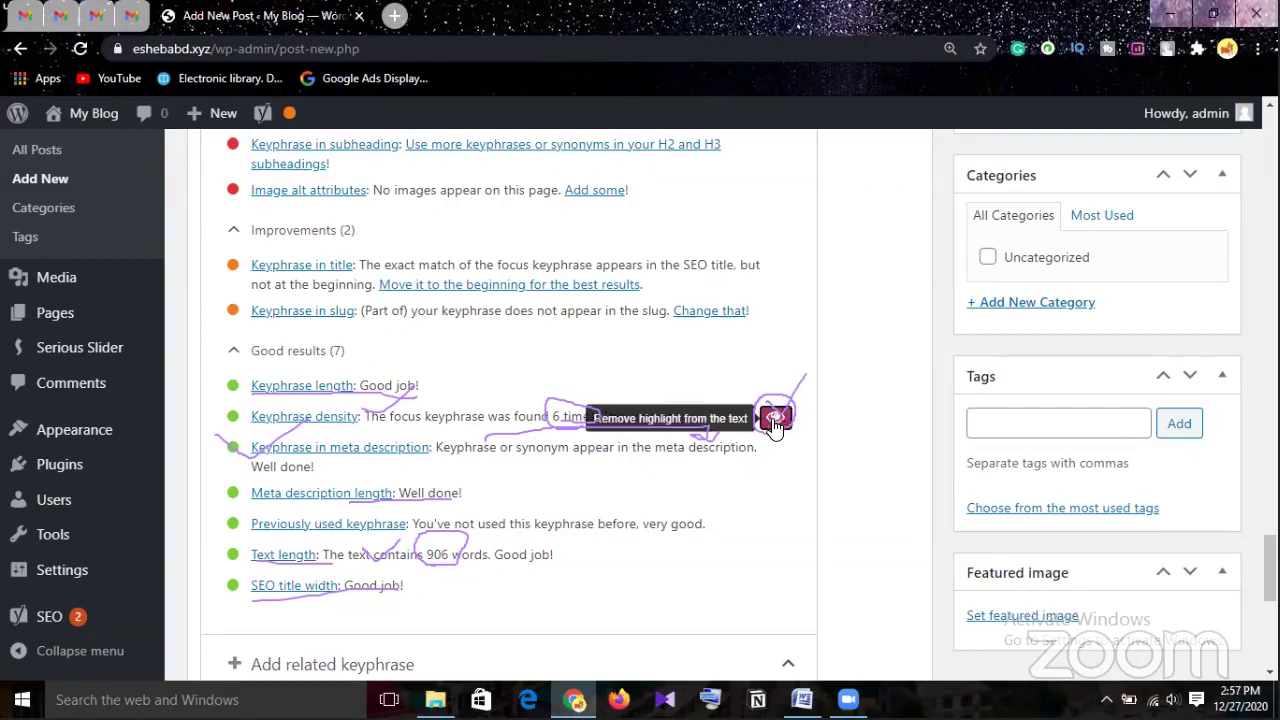
pyautogui.scroll(10, 780, 350)
pyautogui.scroll(15, 792, 345)
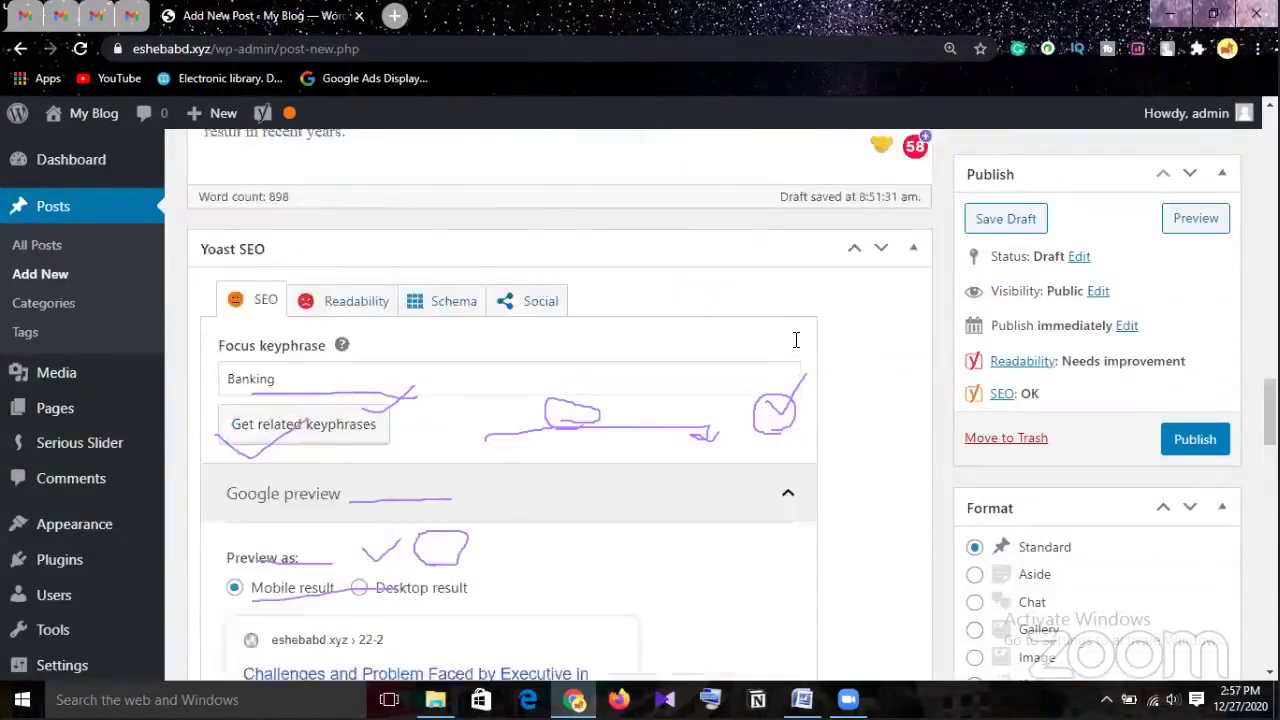
pyautogui.scroll(-3, 800, 340)
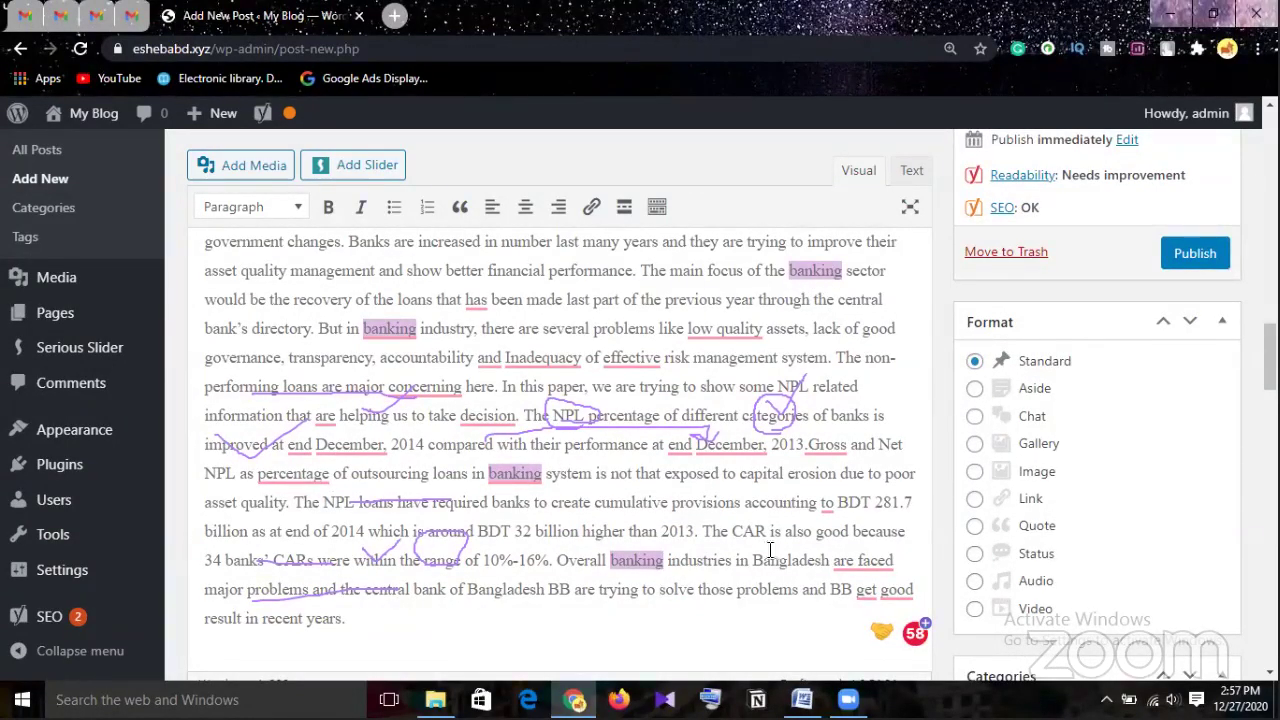
pyautogui.scroll(-2, 768, 512)
pyautogui.scroll(5, 762, 490)
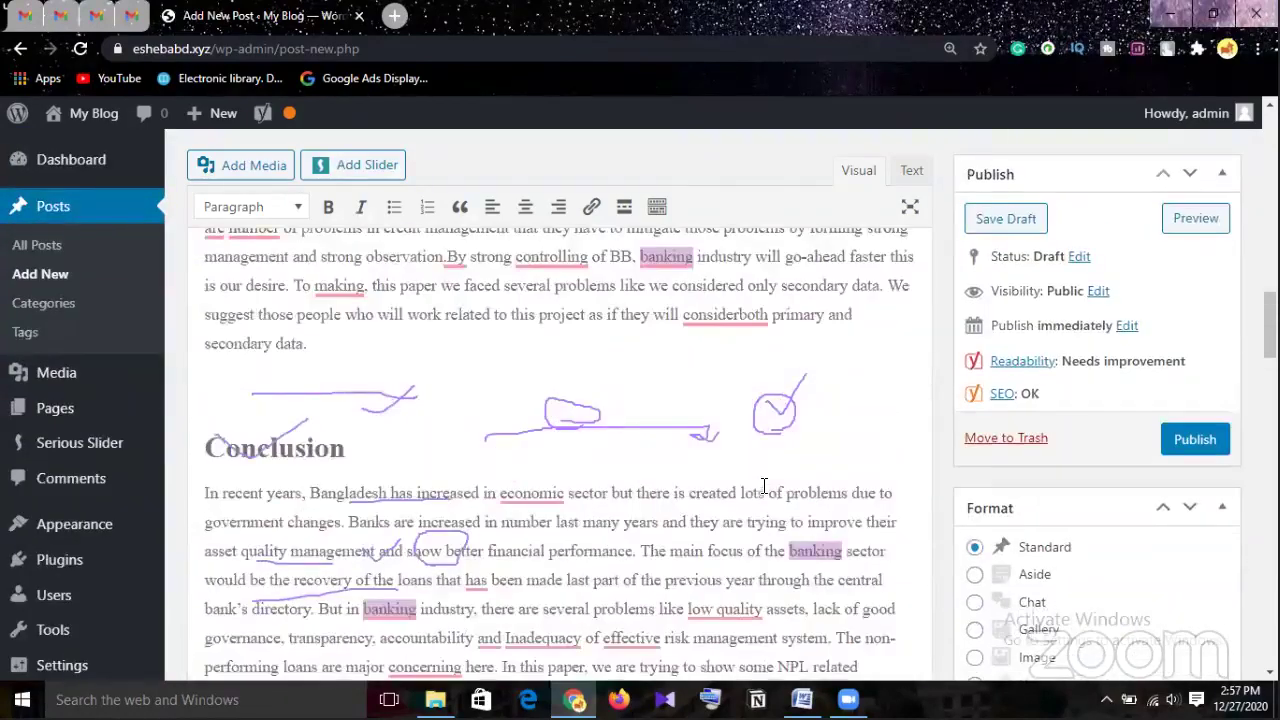
pyautogui.scroll(3, 764, 486)
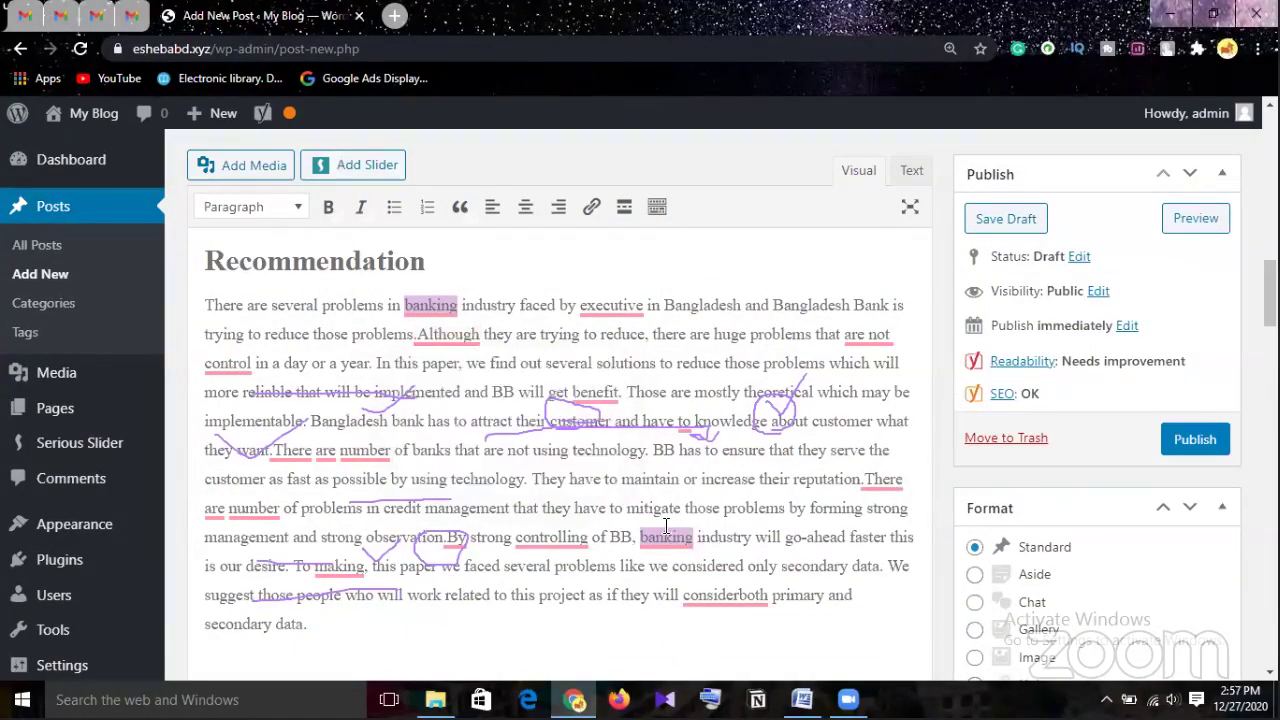
pyautogui.scroll(15, 666, 527)
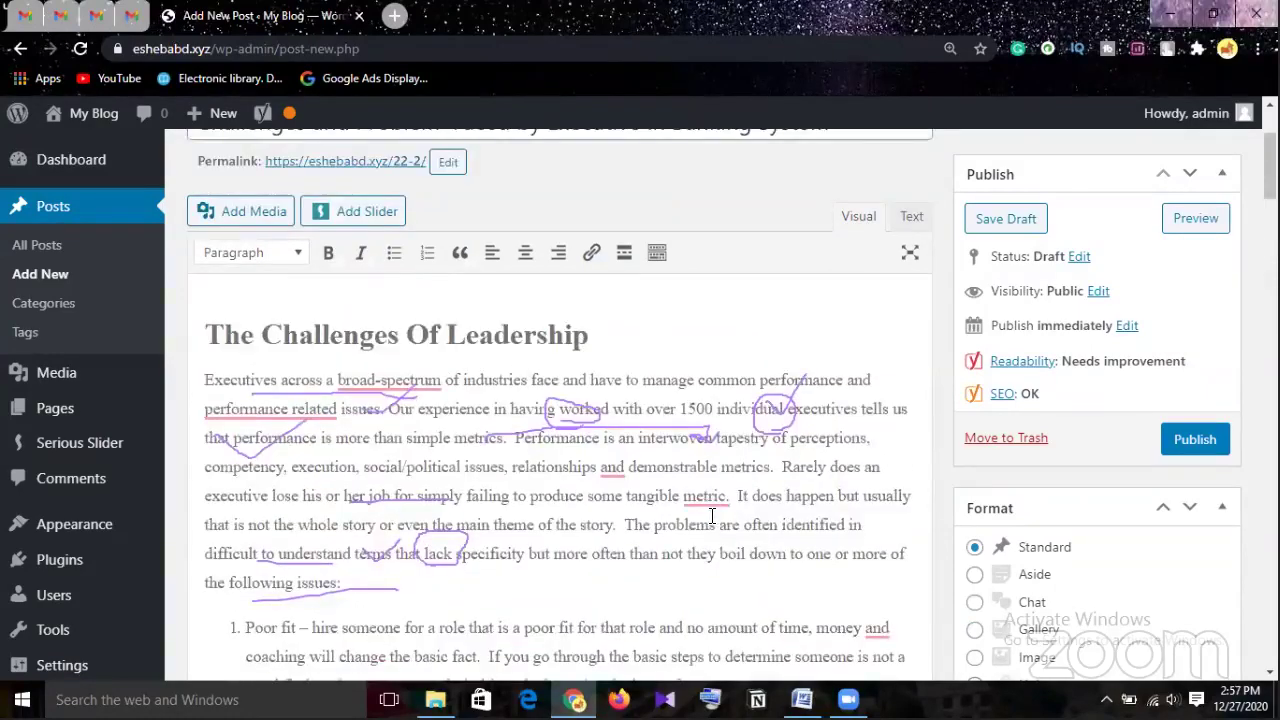
pyautogui.scroll(-6, 712, 516)
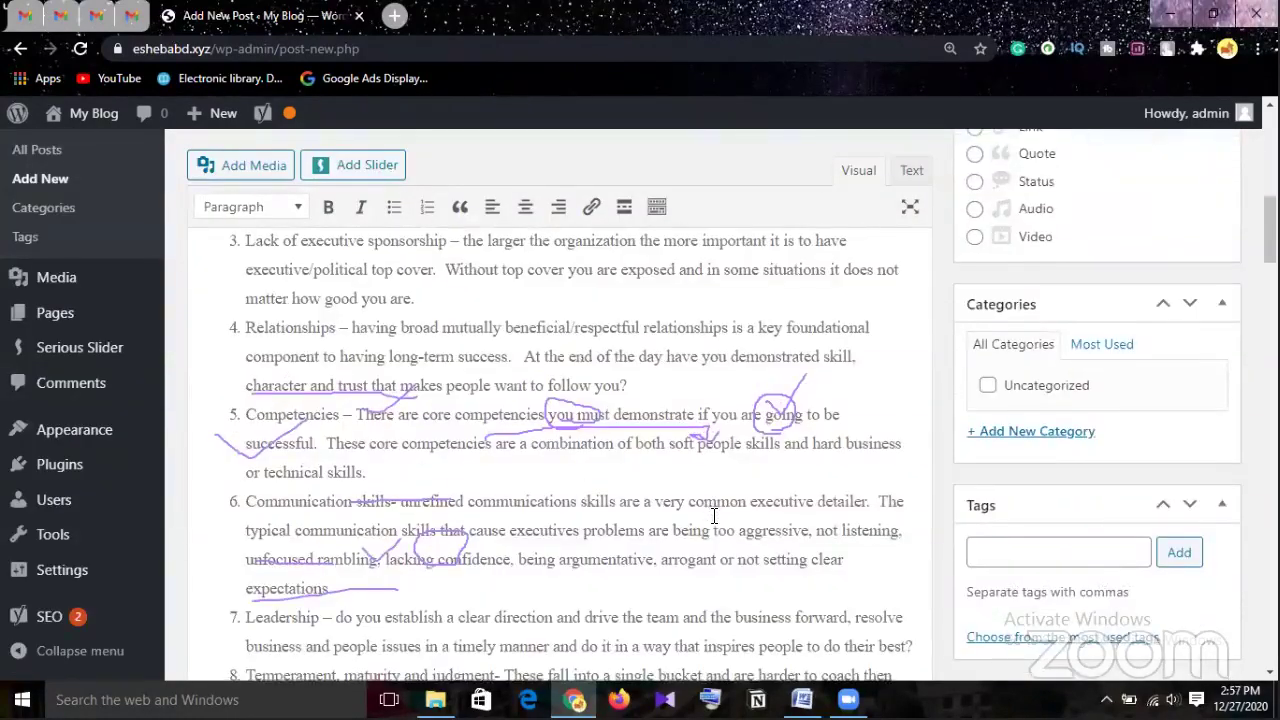
pyautogui.scroll(-5, 714, 516)
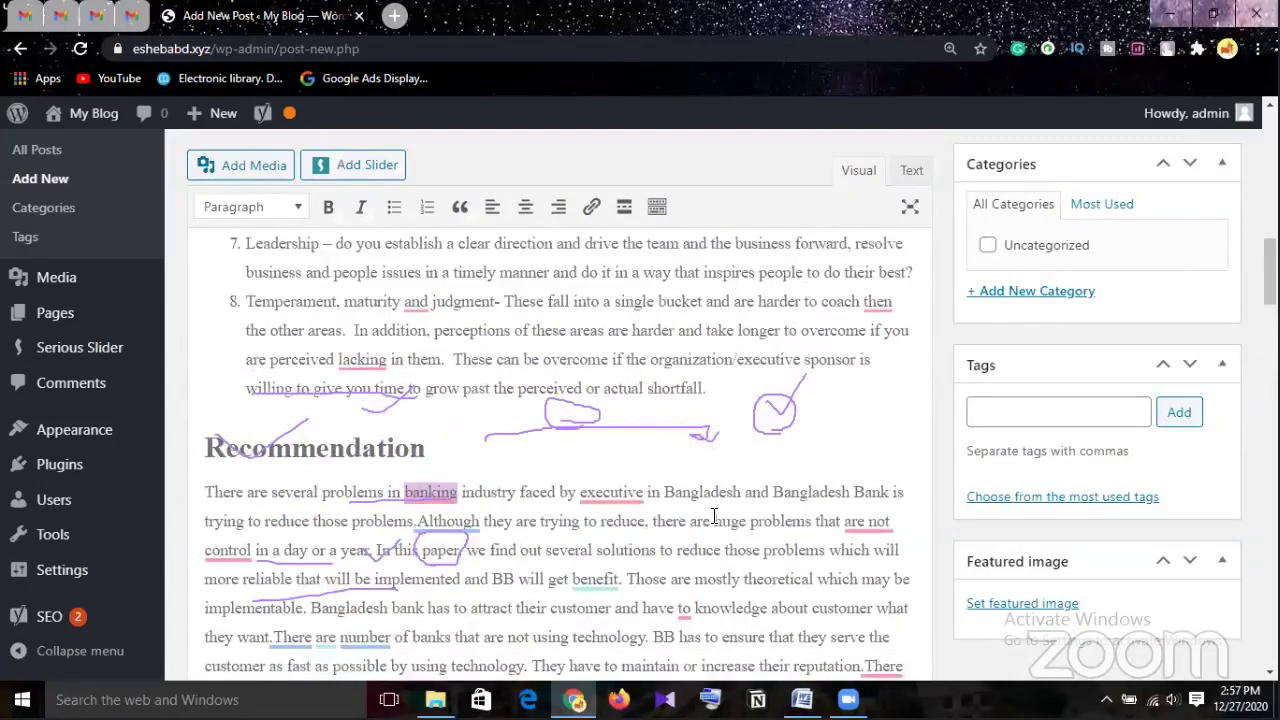
pyautogui.scroll(-2, 714, 516)
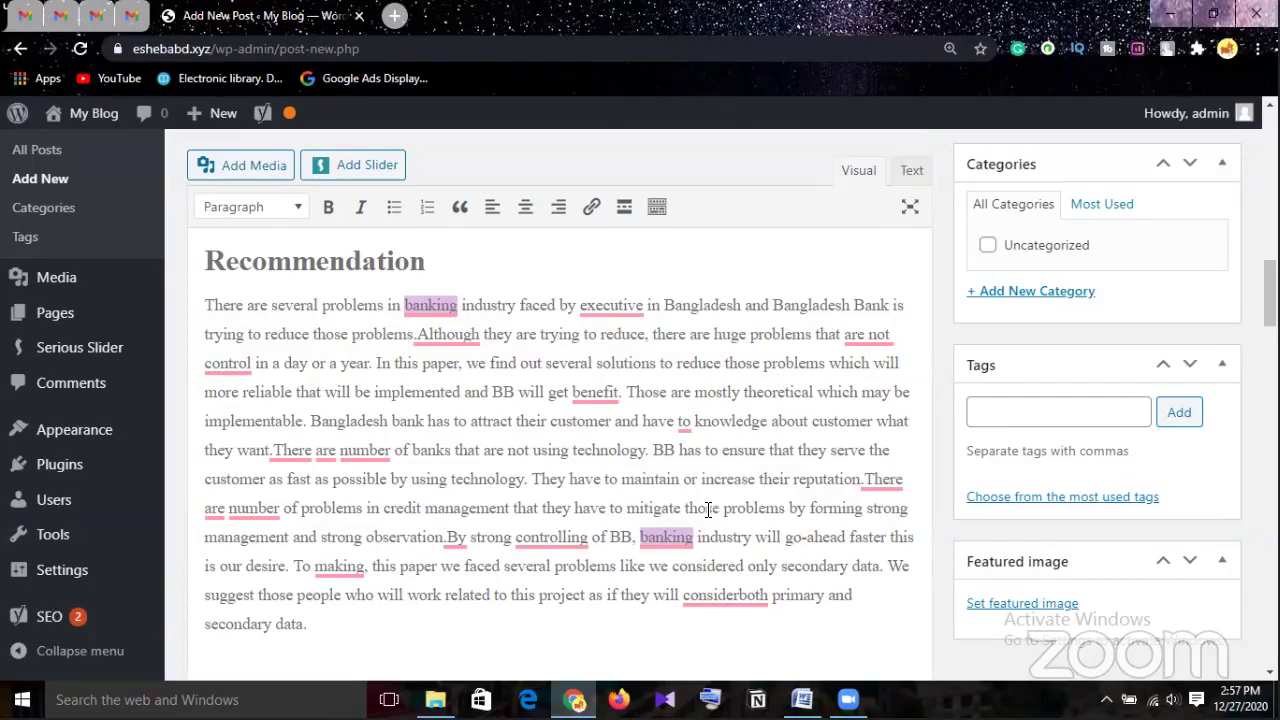
pyautogui.scroll(4, 700, 508)
pyautogui.scroll(5, 698, 508)
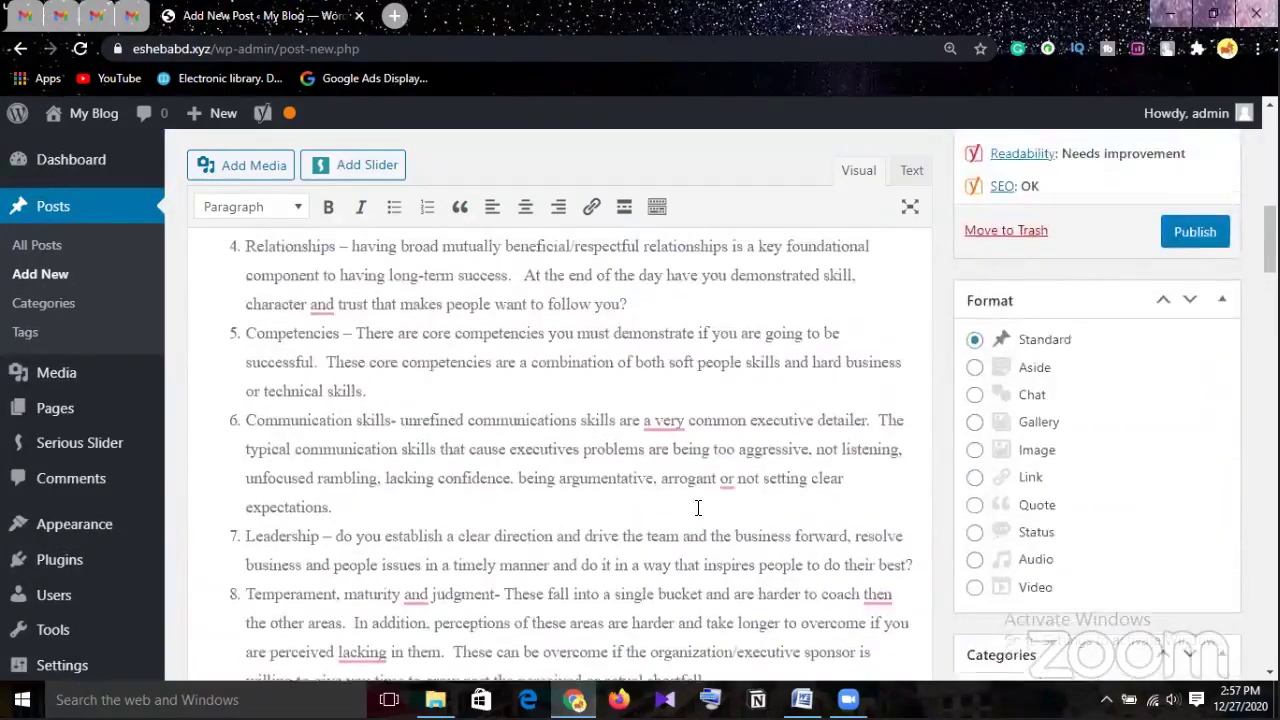
pyautogui.scroll(3, 694, 507)
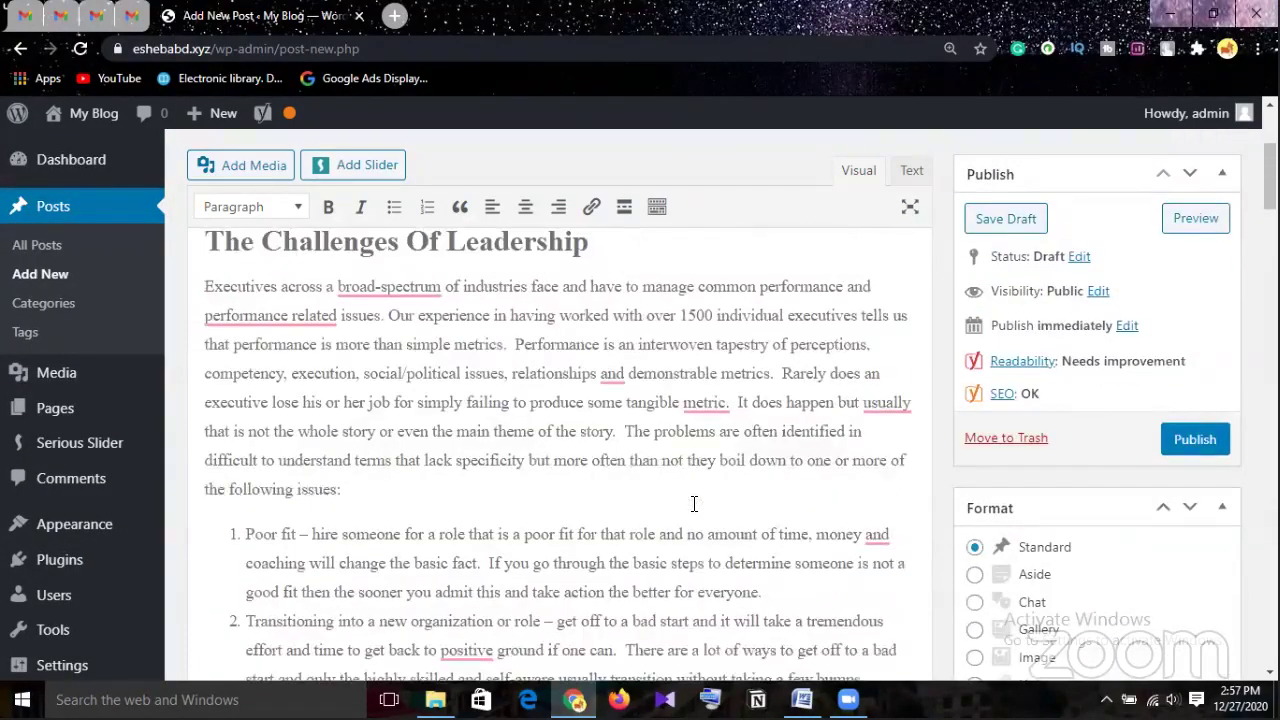
pyautogui.scroll(-10, 694, 504)
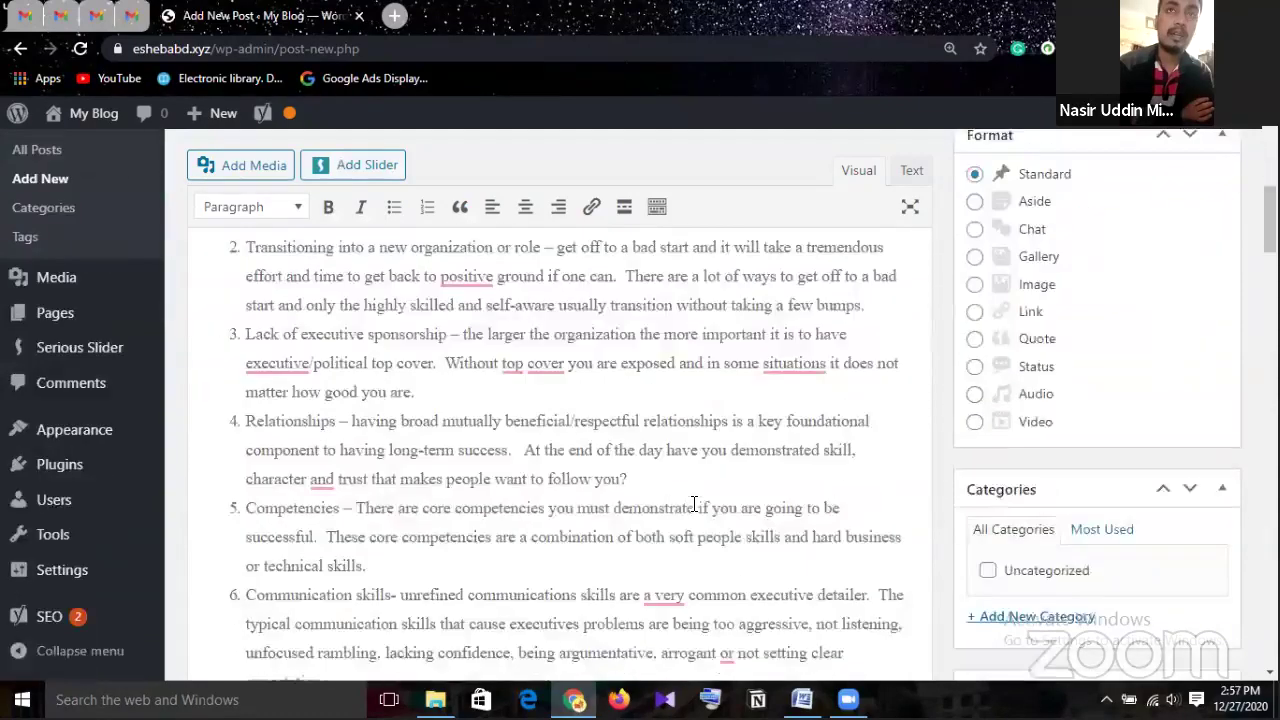
pyautogui.scroll(-3, 694, 504)
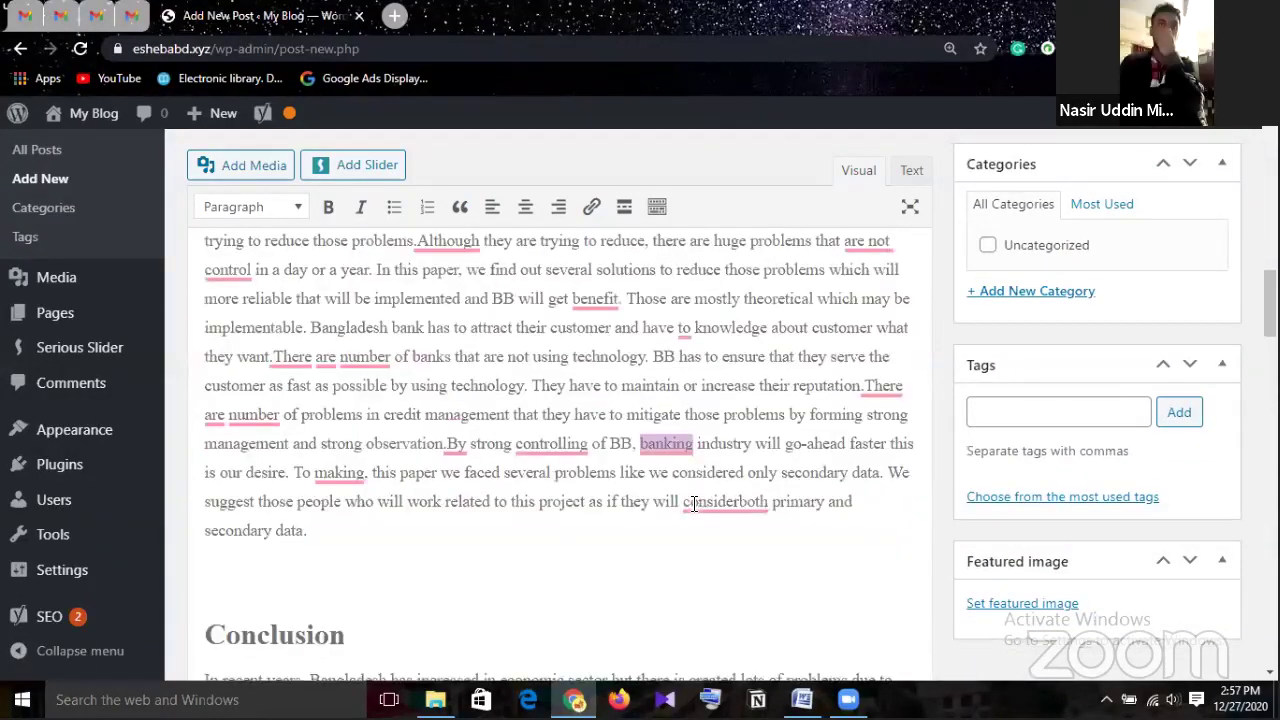
pyautogui.scroll(-9, 694, 507)
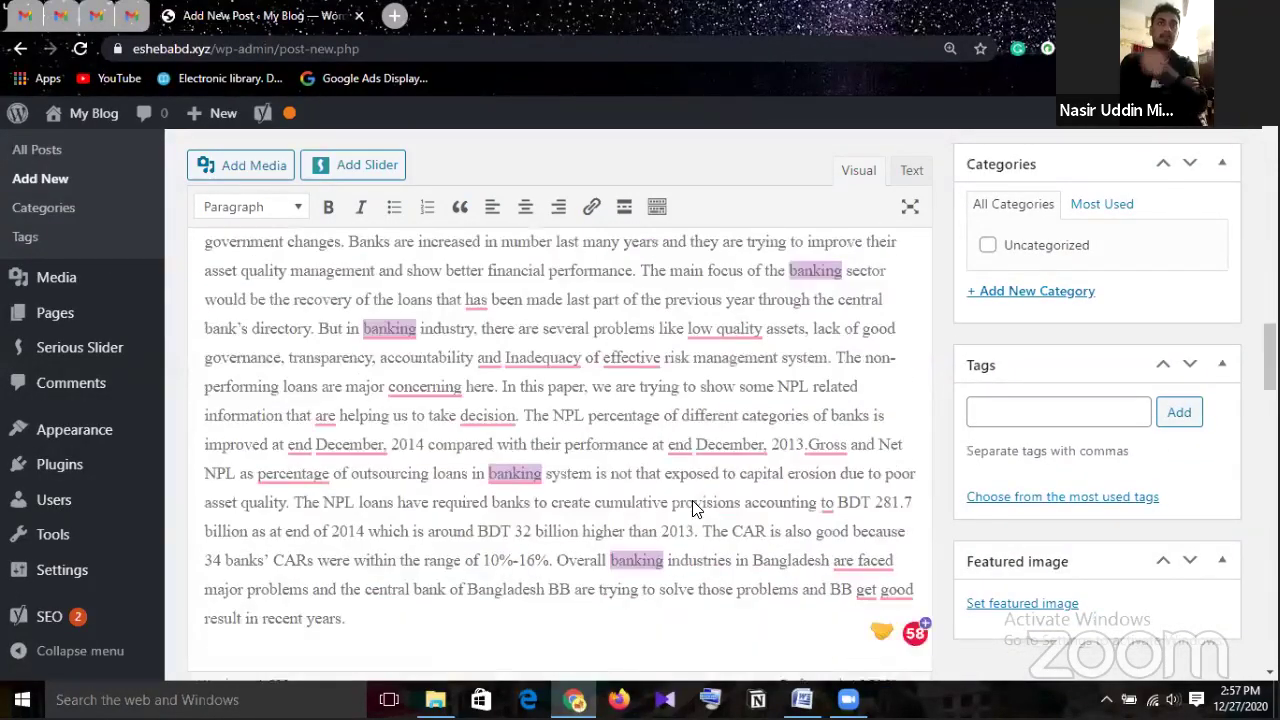
# Review the keyphrase problems in the SEO analysis and examine the heading levels offered in the post's paragraph formats
pyautogui.scroll(-2, 697, 507)
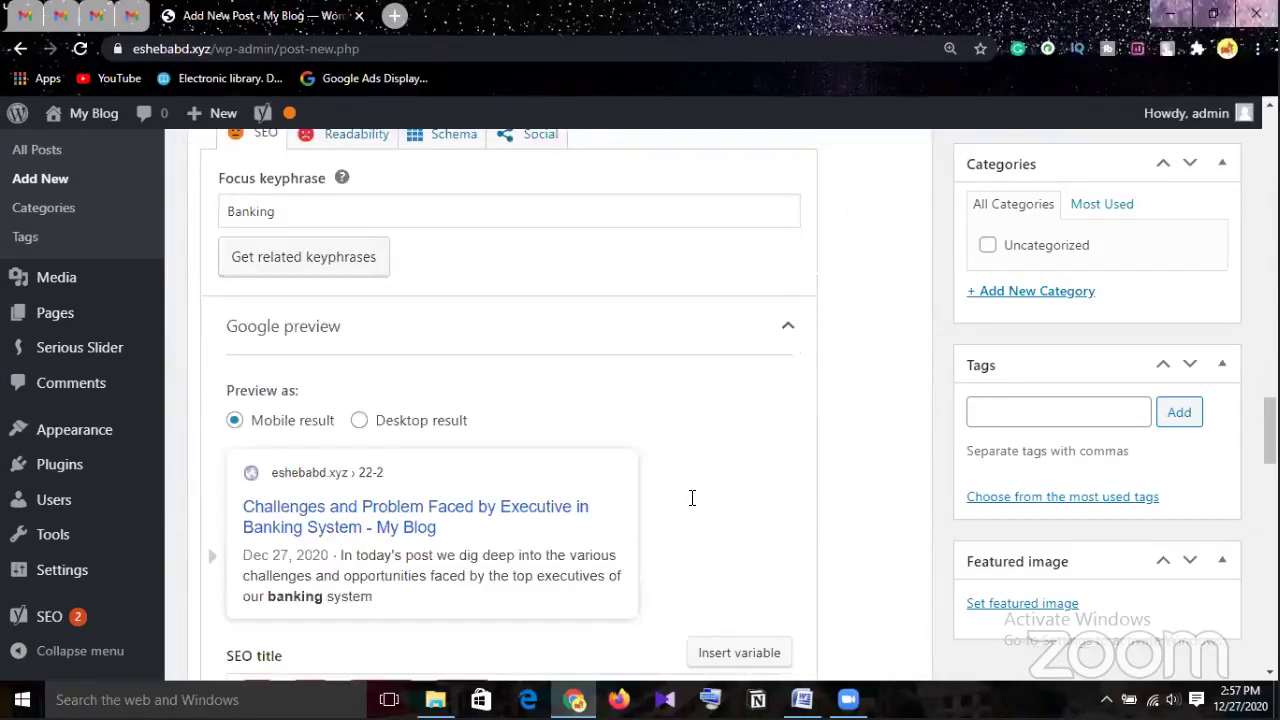
pyautogui.scroll(-10, 691, 500)
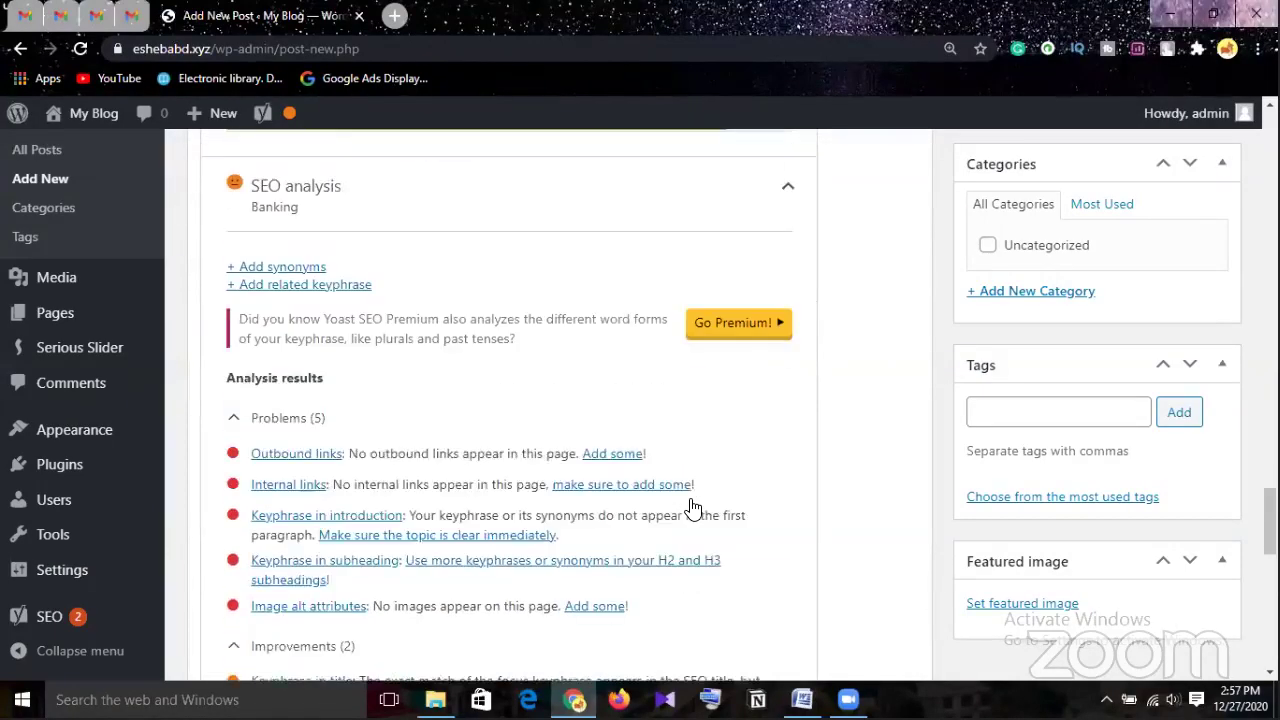
pyautogui.scroll(-2, 693, 507)
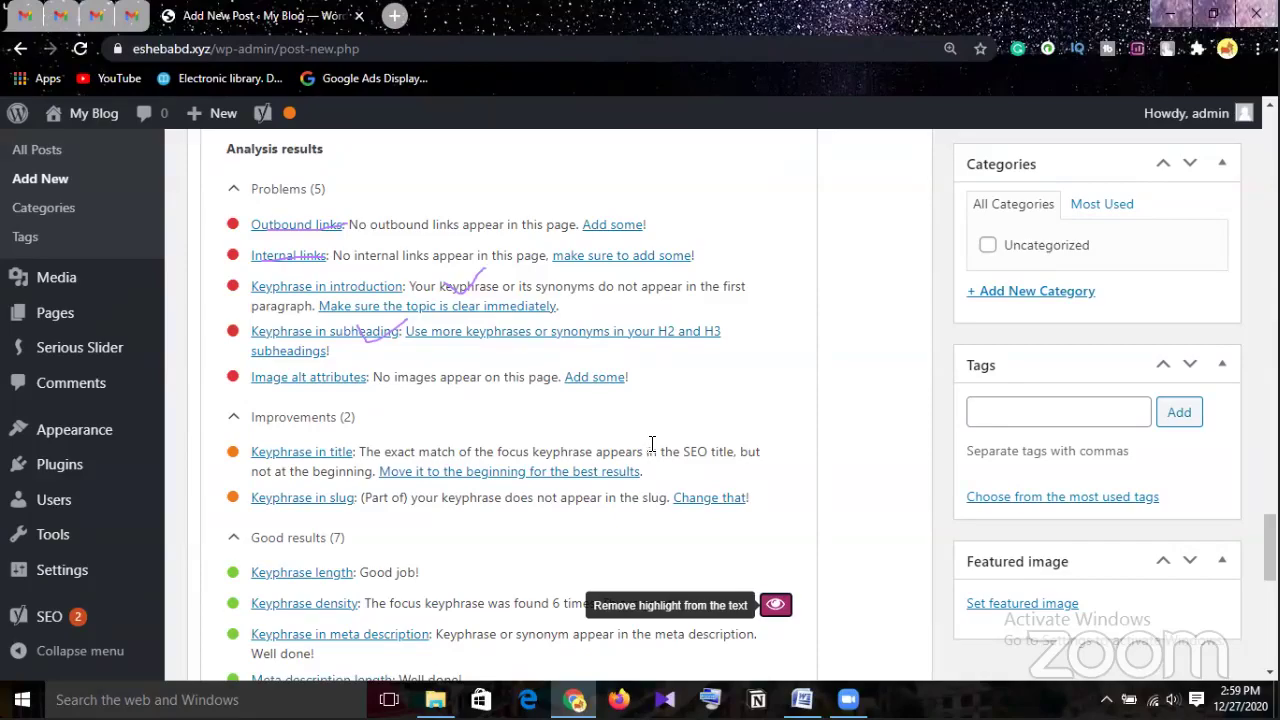
pyautogui.scroll(15, 650, 443)
pyautogui.scroll(10, 650, 435)
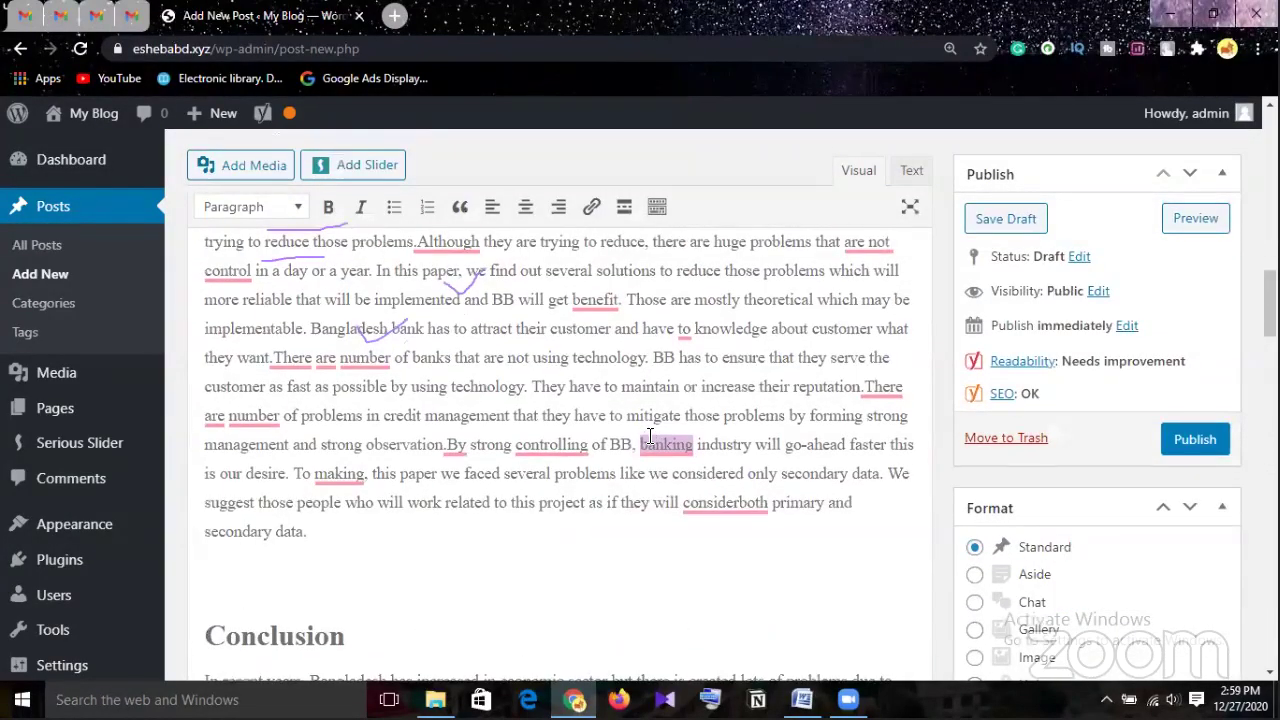
pyautogui.scroll(4, 650, 437)
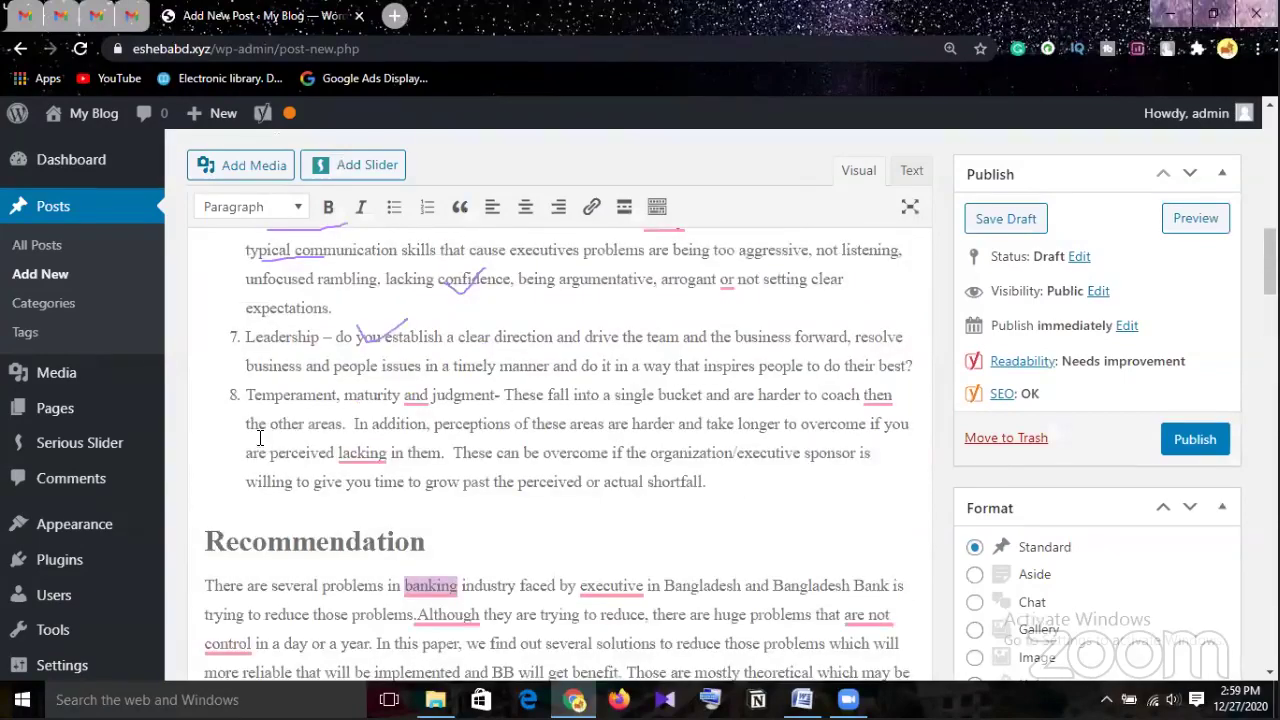
pyautogui.scroll(4, 450, 447)
pyautogui.scroll(5, 449, 447)
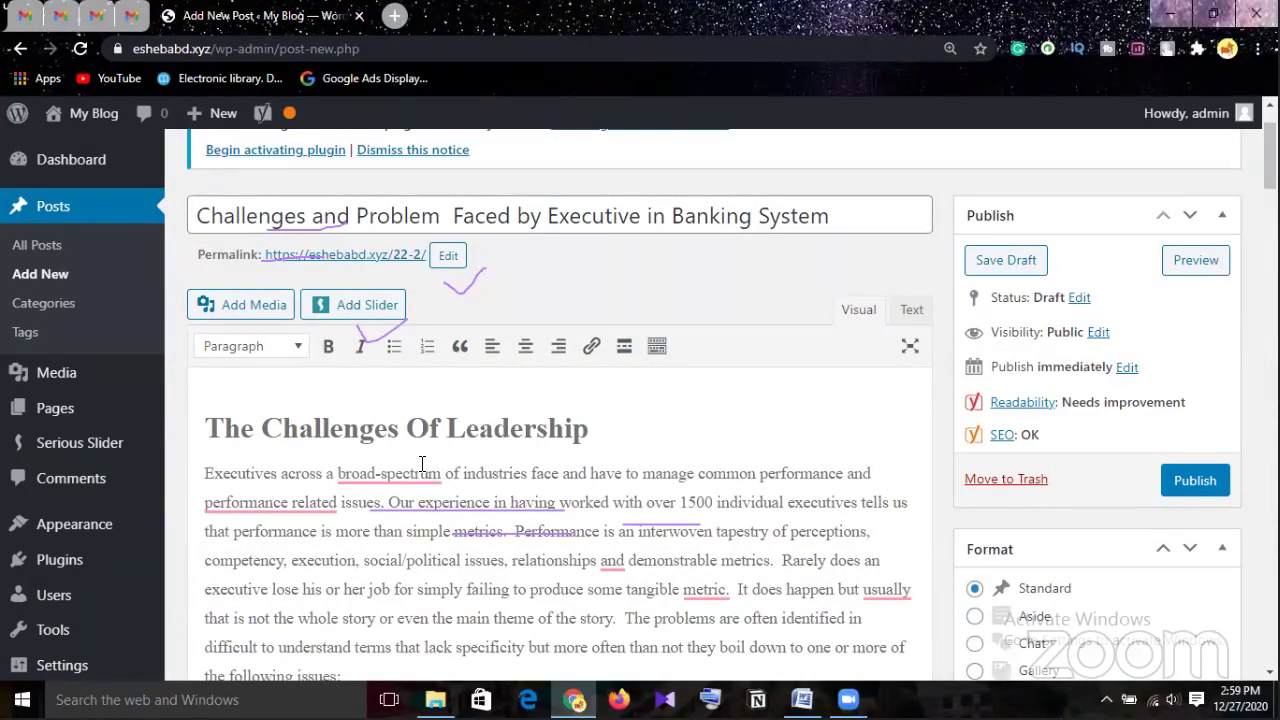
pyautogui.click(298, 346)
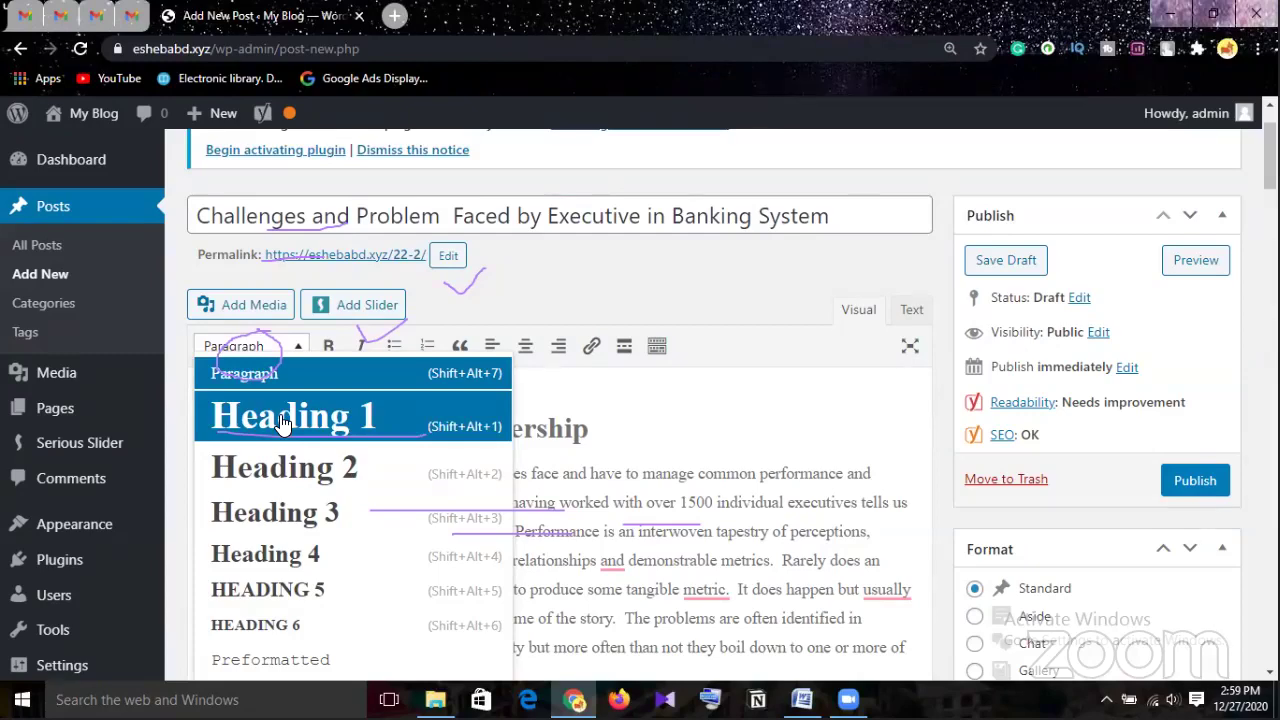
# Look through the post's sections and Yoast snippet fields, and reread the link and keyphrase problems in the SEO analysis
pyautogui.scroll(-1, 698, 414)
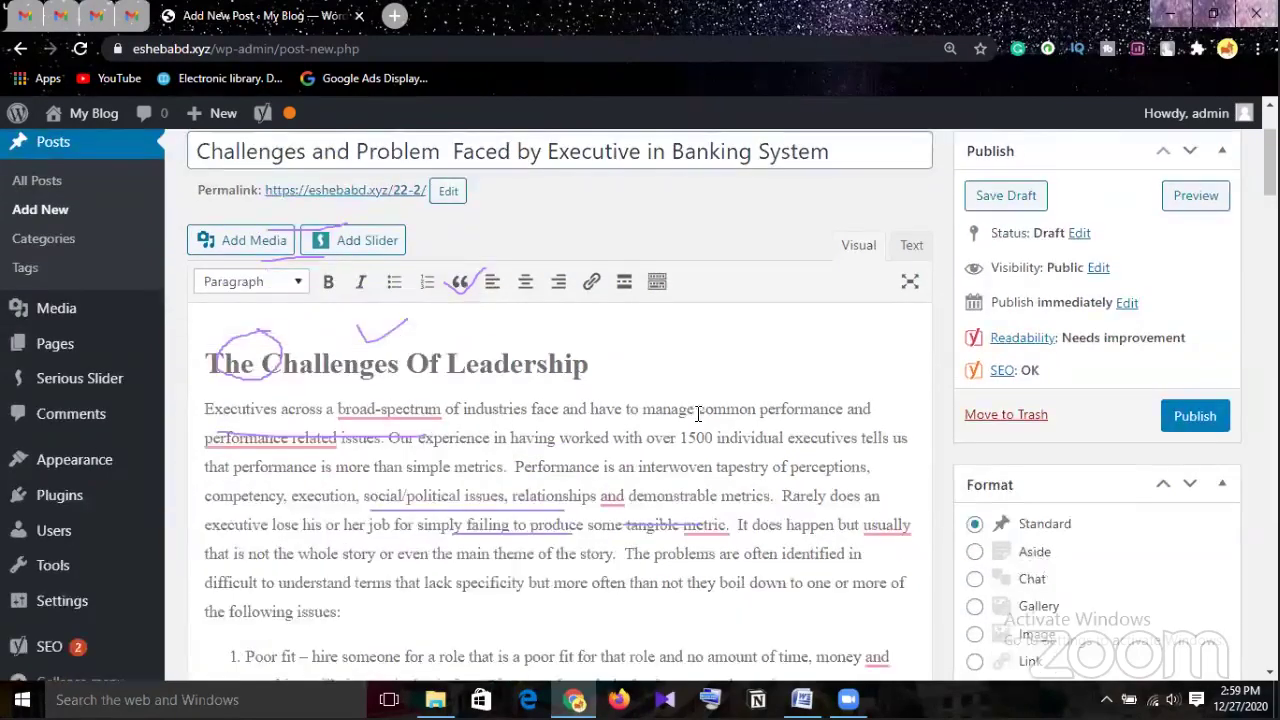
pyautogui.scroll(-2, 698, 414)
pyautogui.scroll(-4, 696, 414)
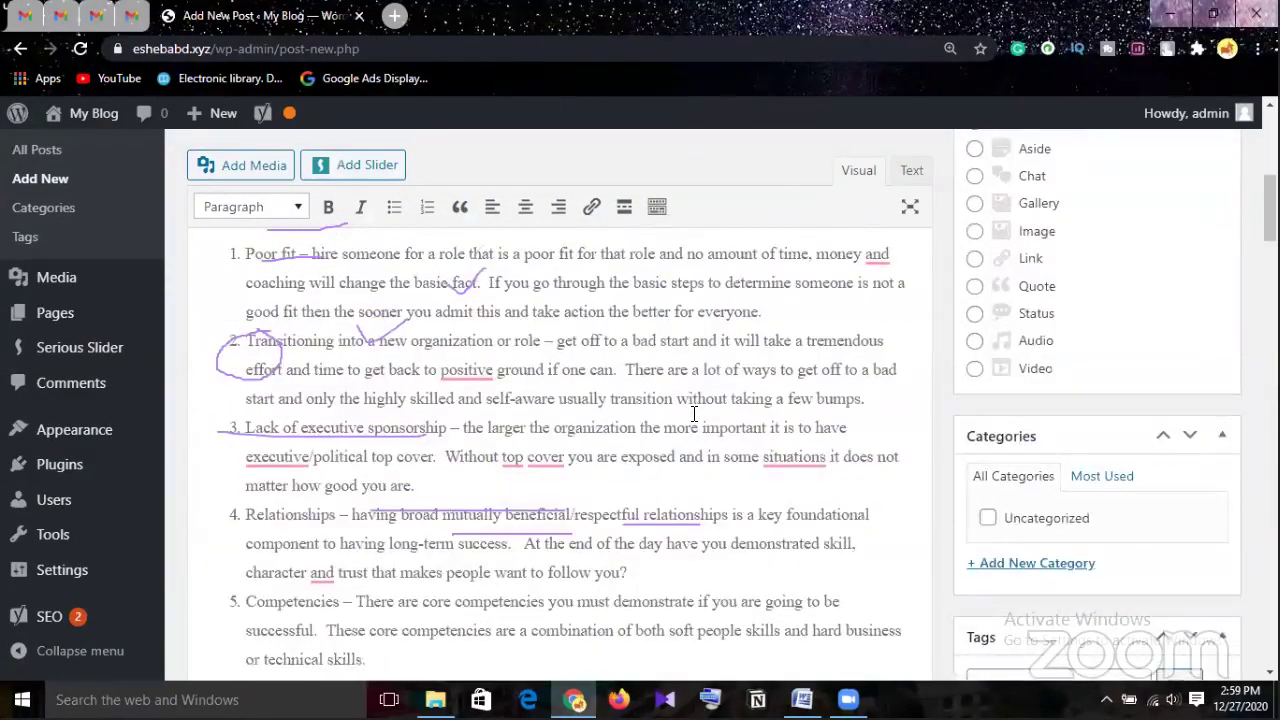
pyautogui.scroll(-8, 694, 414)
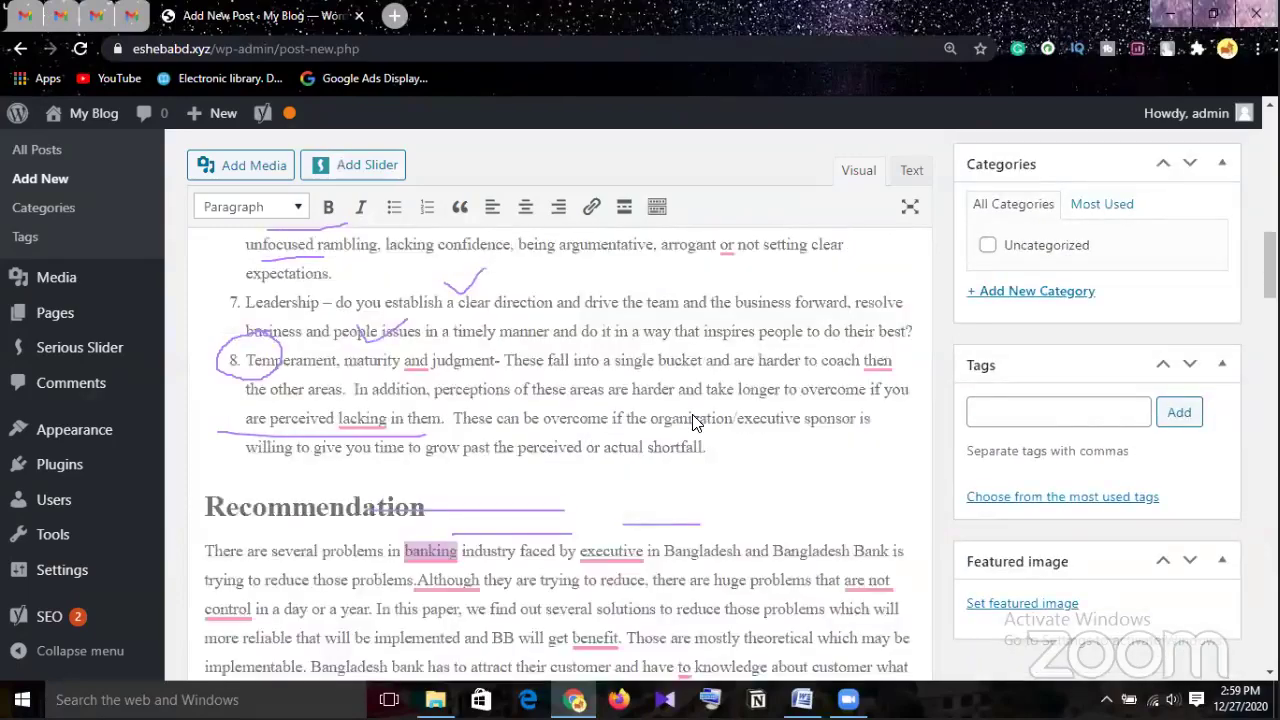
pyautogui.scroll(-12, 694, 418)
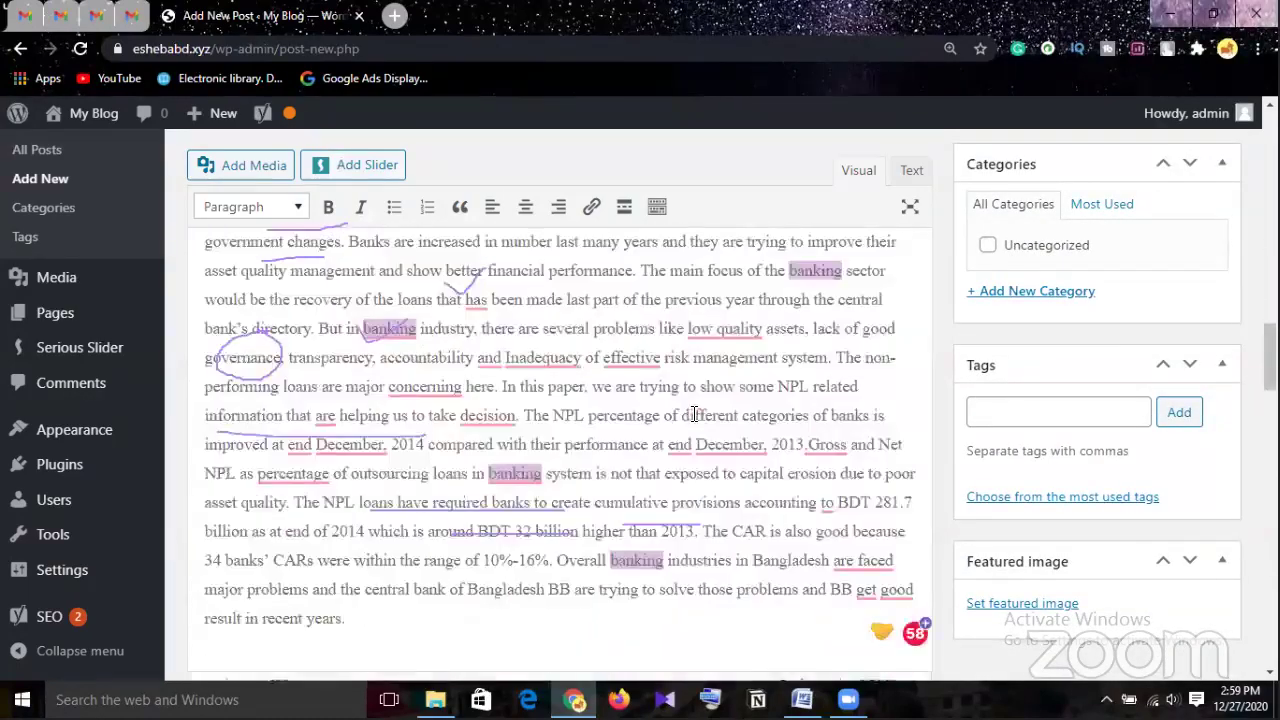
pyautogui.scroll(-6, 694, 414)
pyautogui.scroll(4, 694, 414)
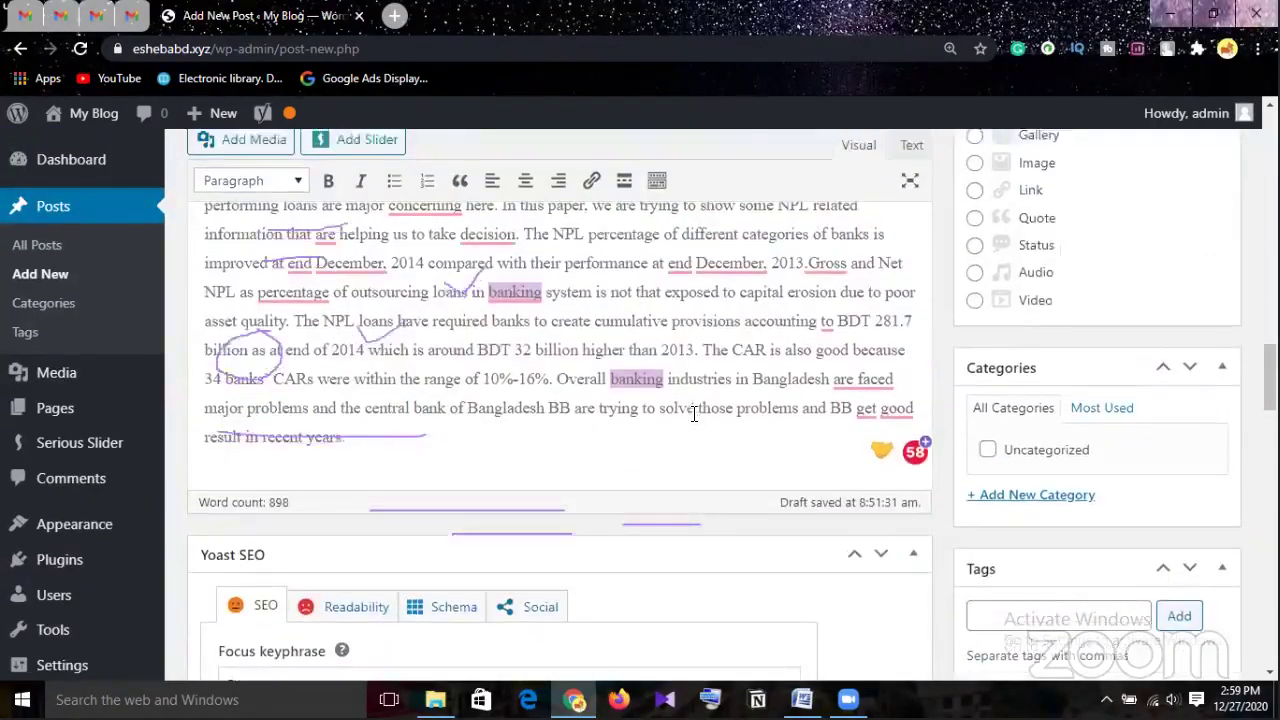
pyautogui.scroll(3, 694, 414)
pyautogui.scroll(-8, 694, 414)
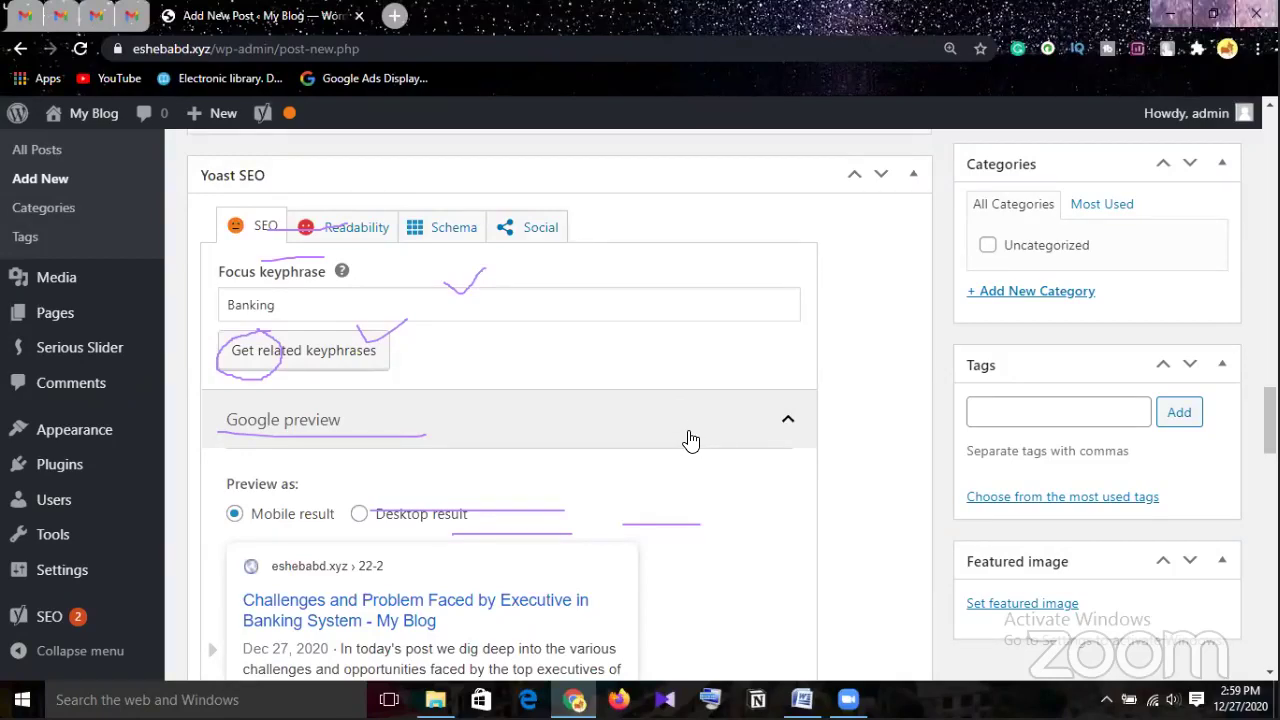
pyautogui.scroll(-5, 686, 438)
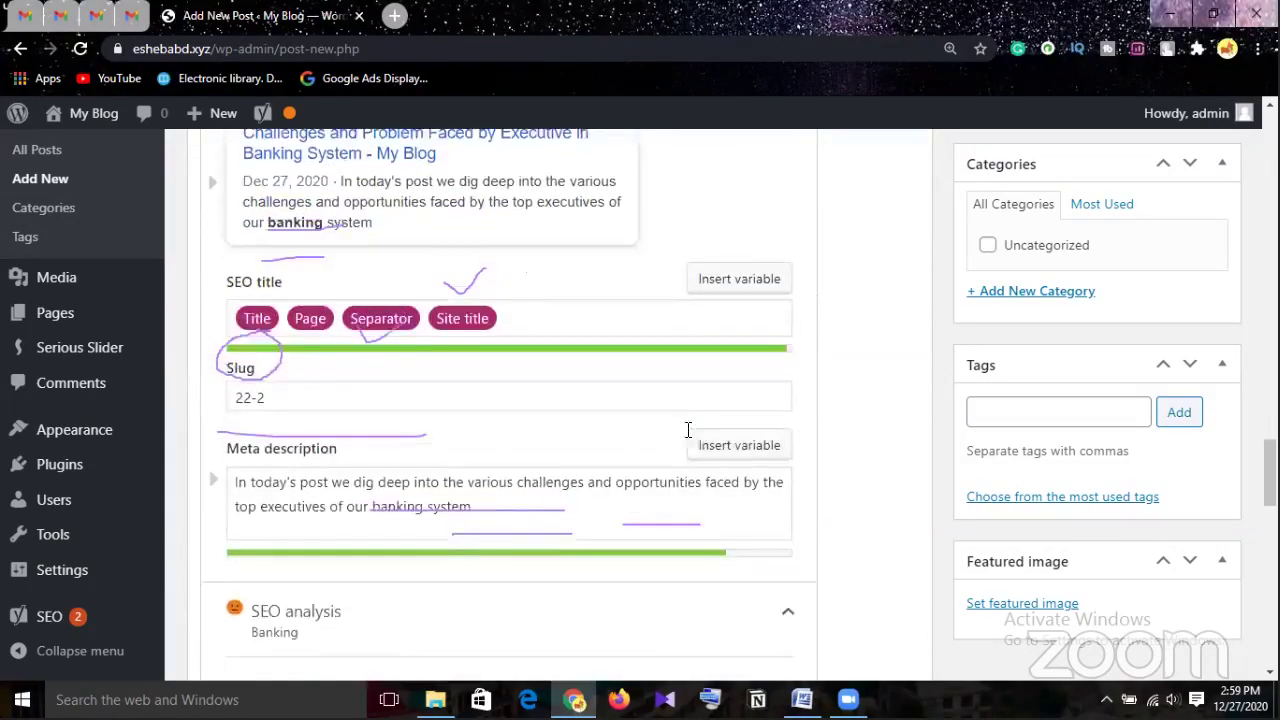
pyautogui.scroll(-3, 686, 438)
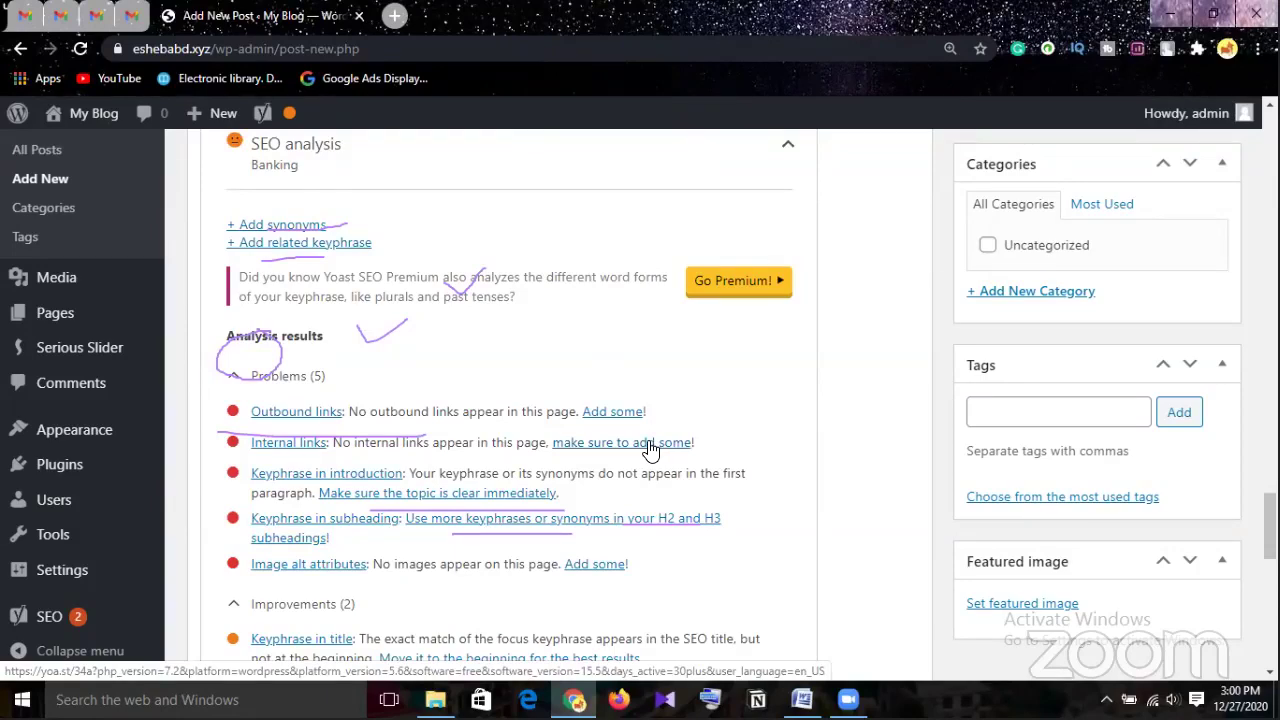
pyautogui.scroll(-1, 650, 450)
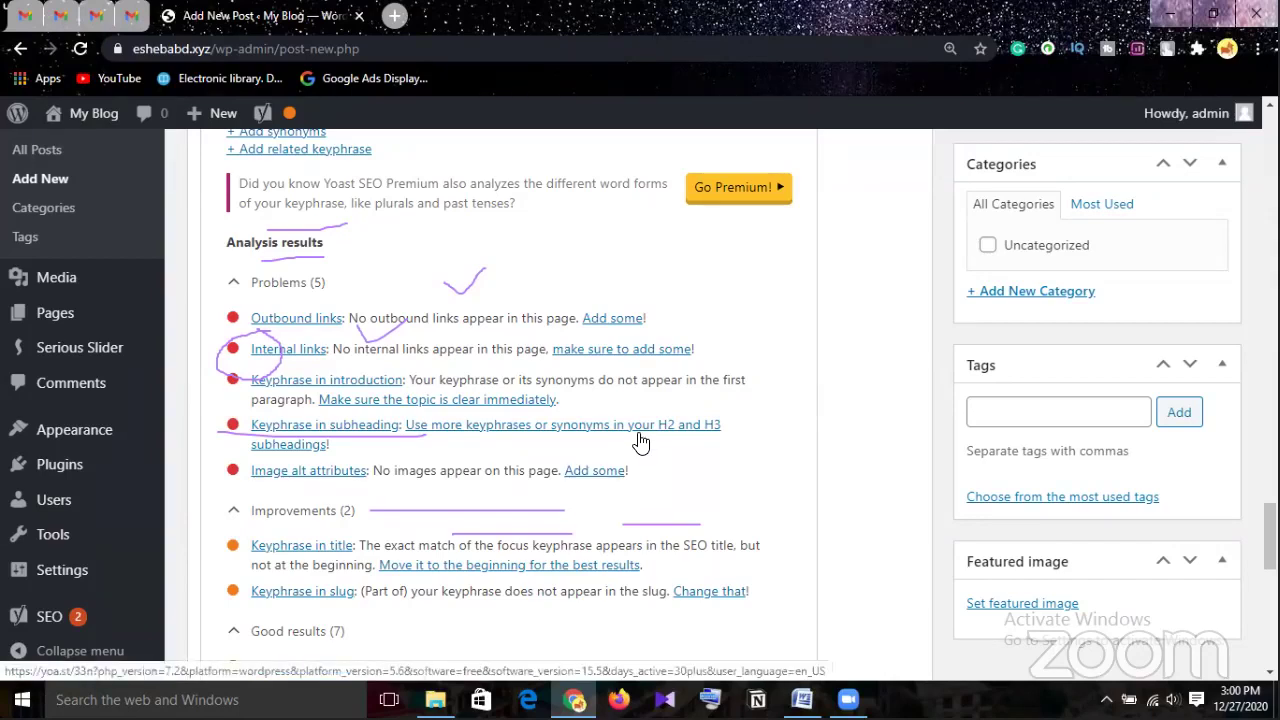
# Check the post title and first heading against the SEO analysis, examining its problems, improvements and good results
pyautogui.scroll(5, 640, 442)
pyautogui.scroll(15, 634, 441)
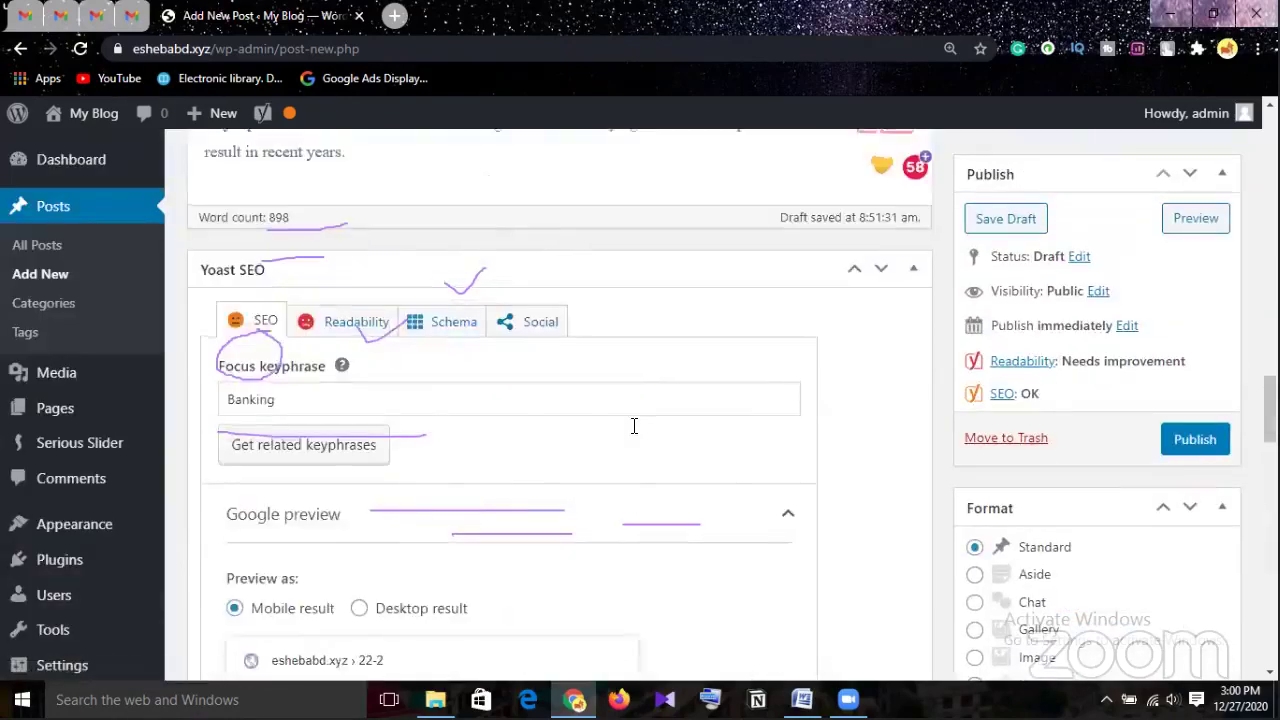
pyautogui.scroll(10, 547, 425)
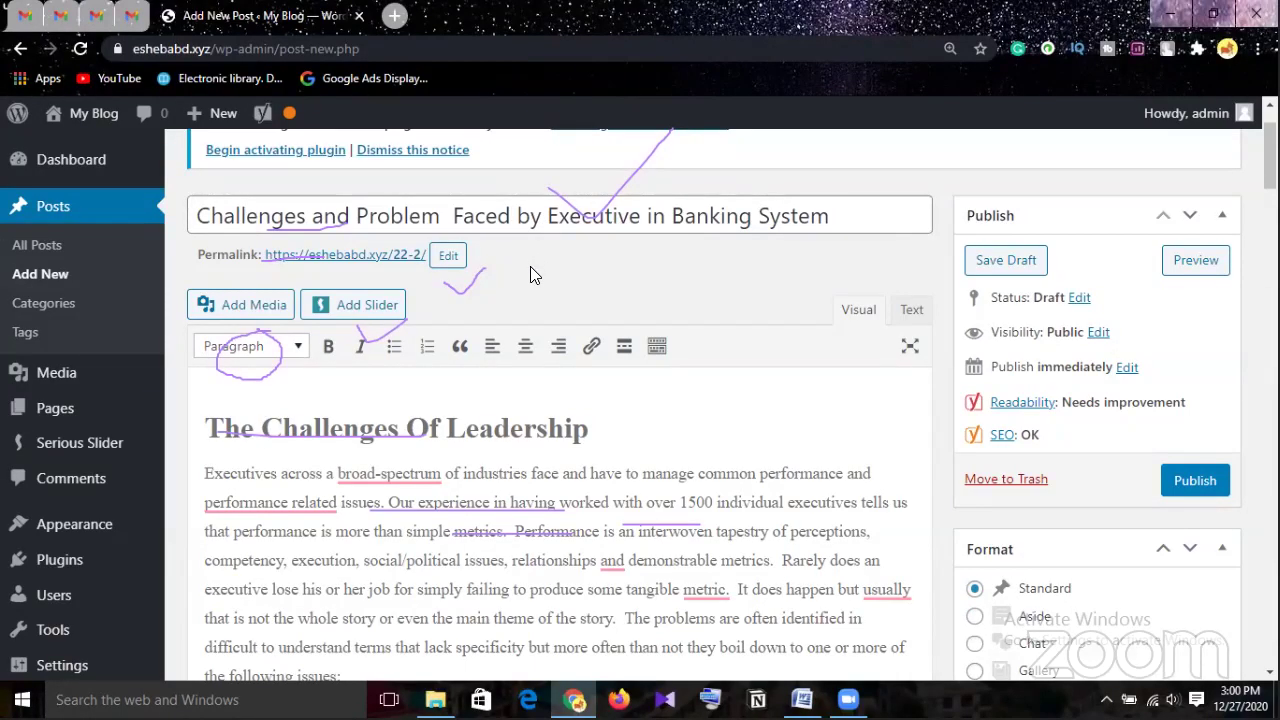
pyautogui.scroll(-1, 497, 326)
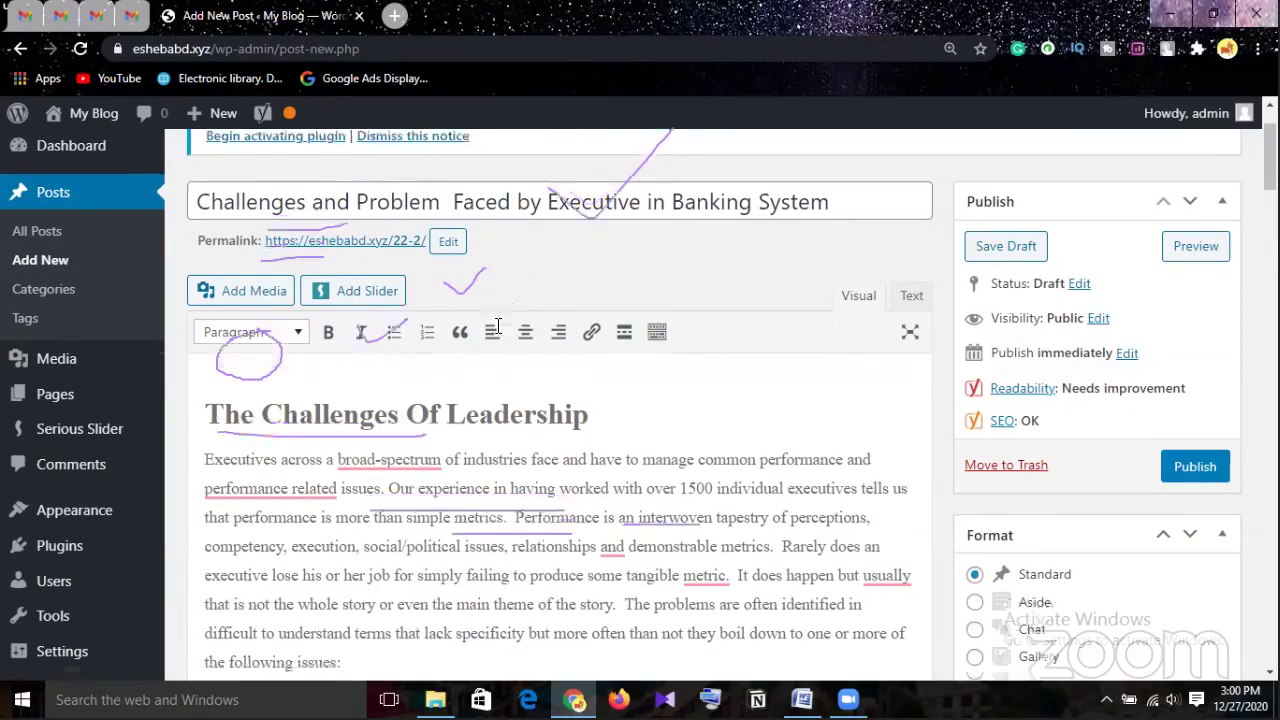
pyautogui.scroll(-20, 497, 326)
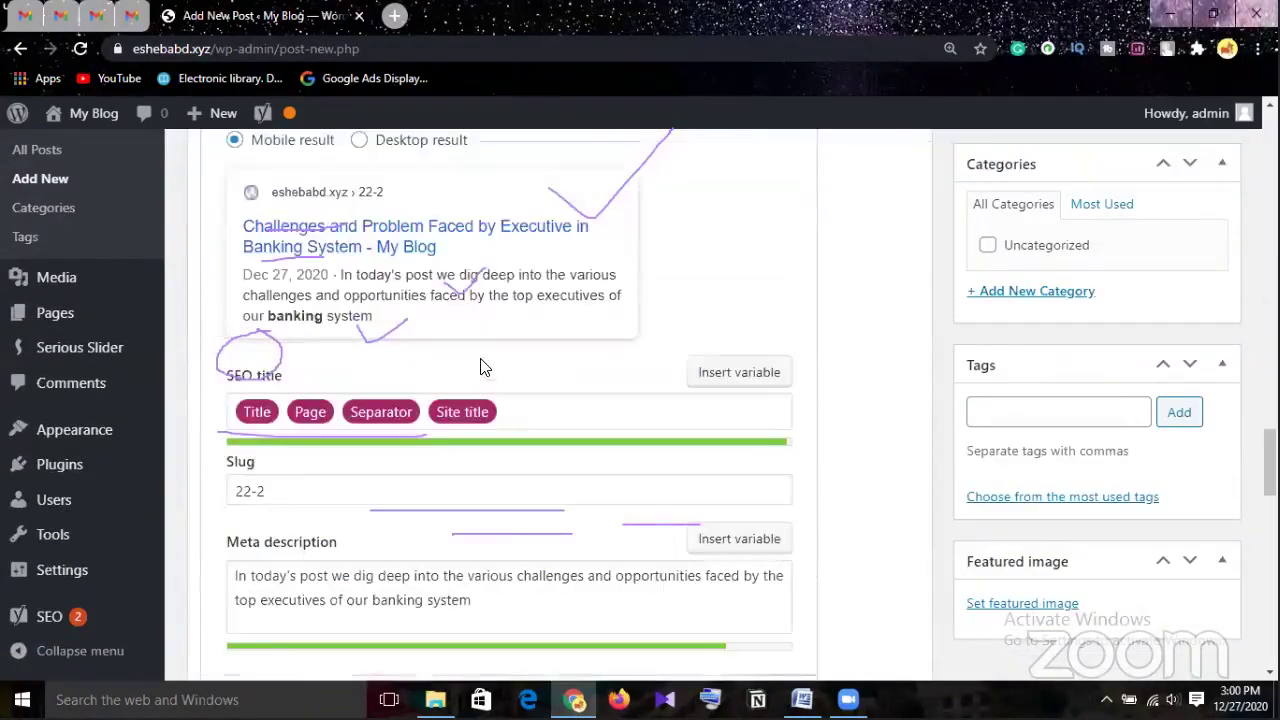
pyautogui.scroll(-10, 480, 367)
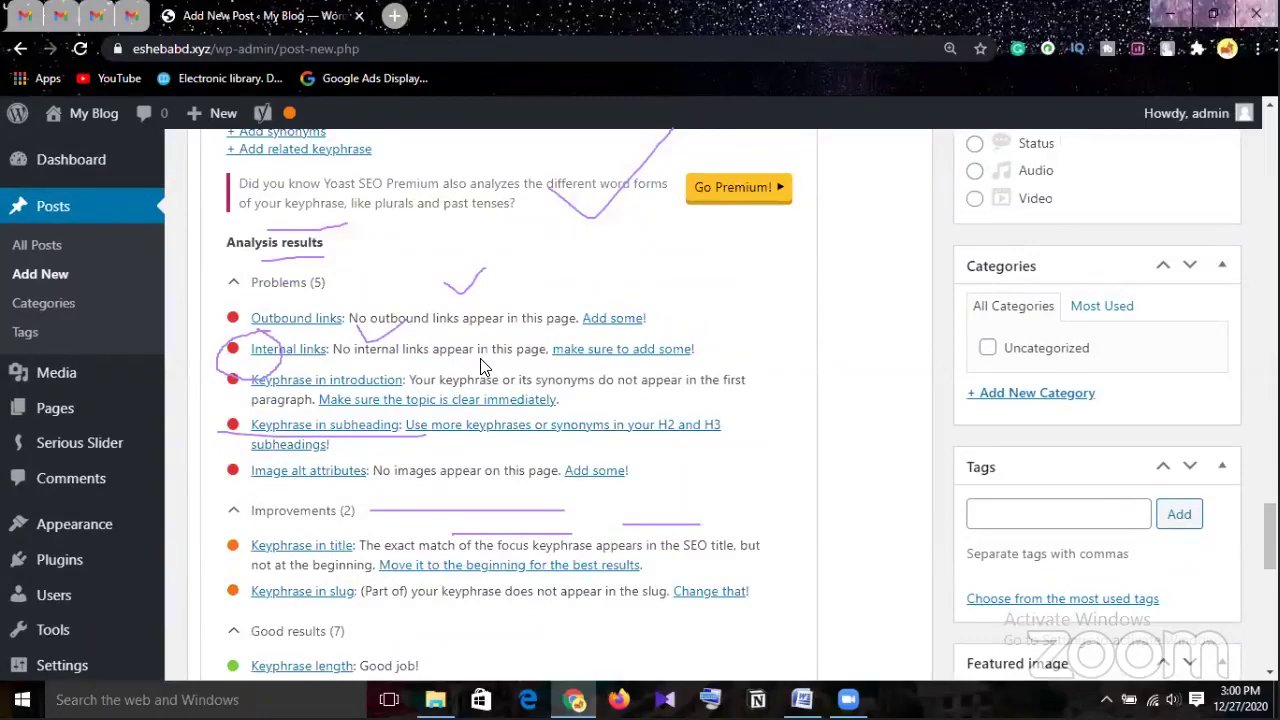
pyautogui.scroll(-1, 480, 365)
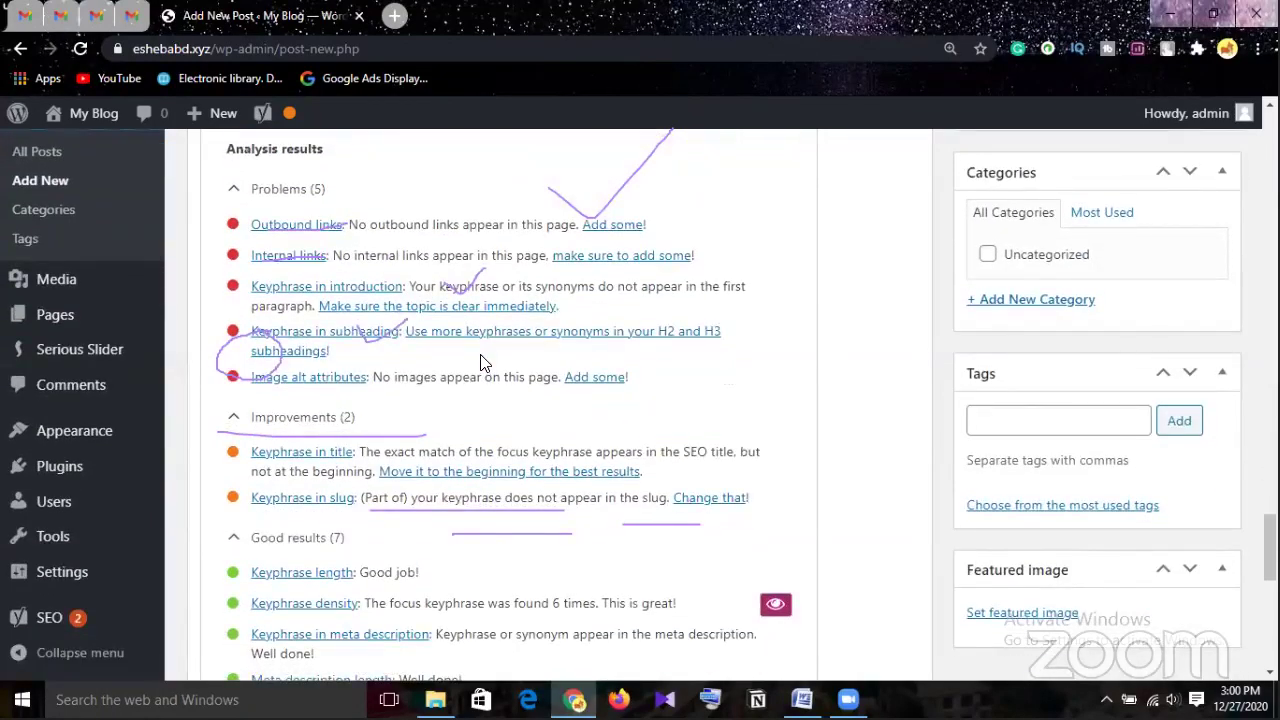
pyautogui.scroll(-5, 480, 362)
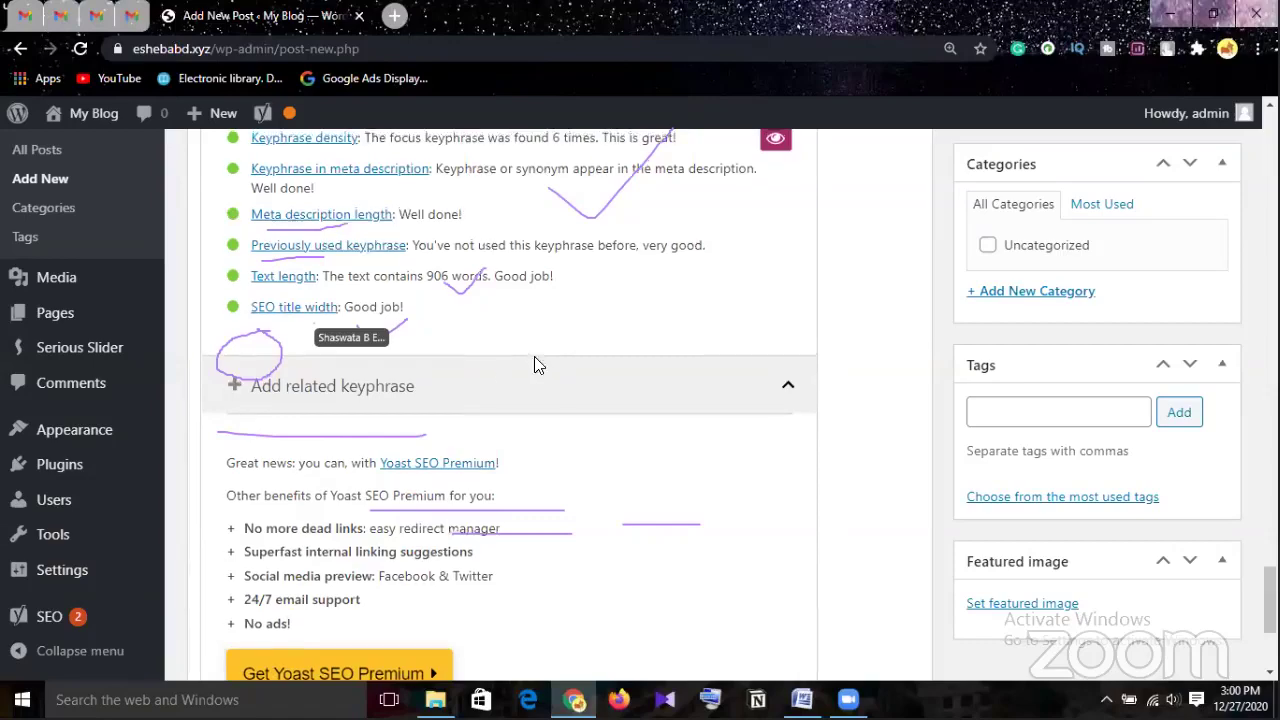
pyautogui.scroll(3, 533, 364)
pyautogui.scroll(1, 533, 367)
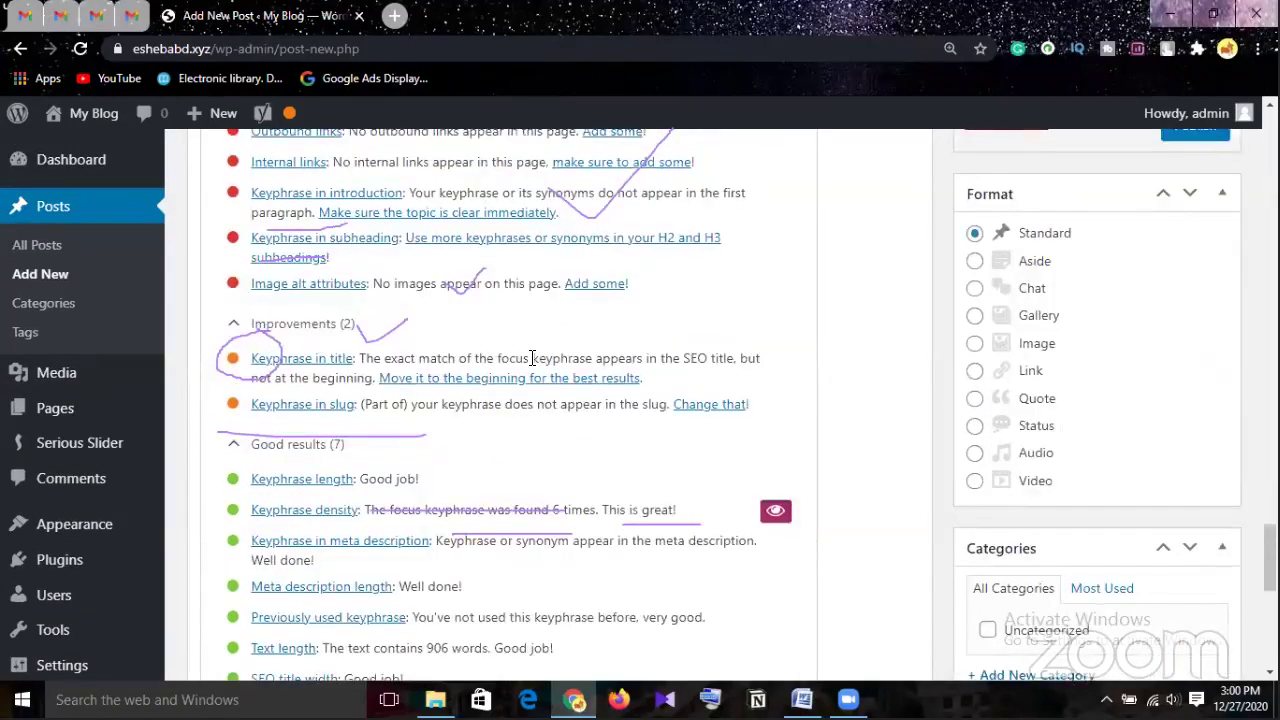
pyautogui.scroll(1, 530, 355)
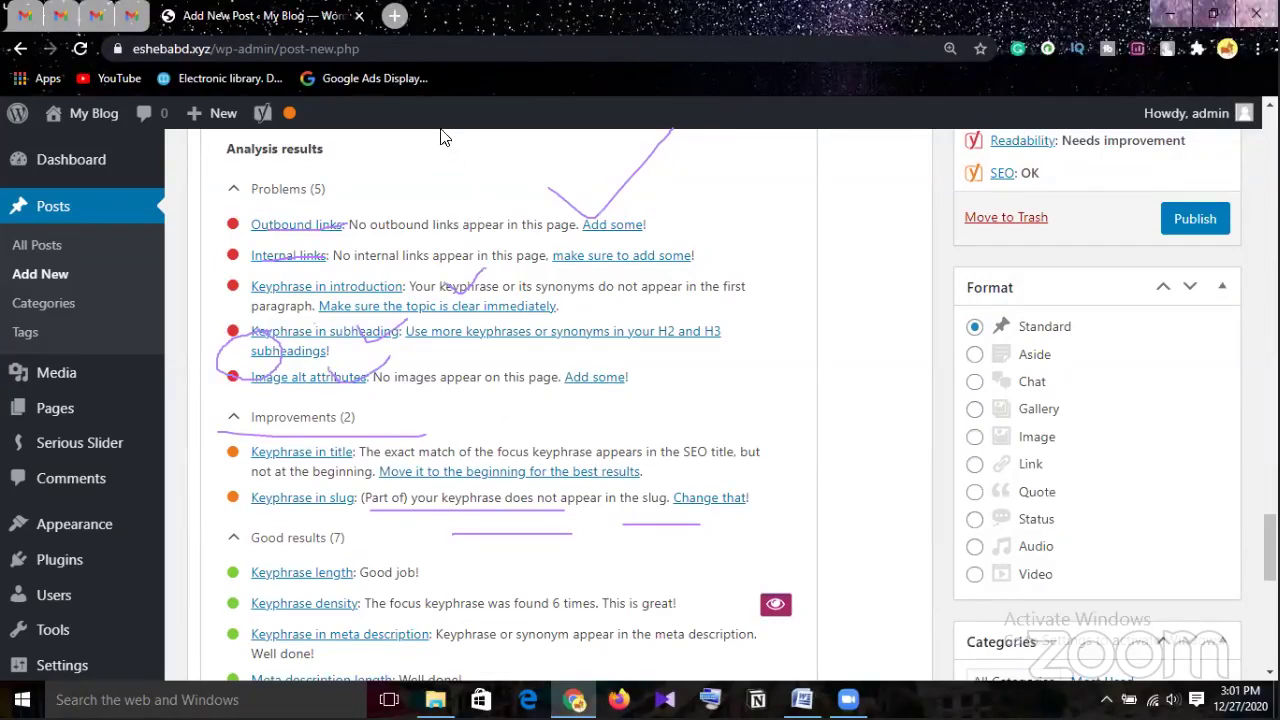
# Open a new browser tab for a web search, keeping the post editor open
pyautogui.click(396, 17)
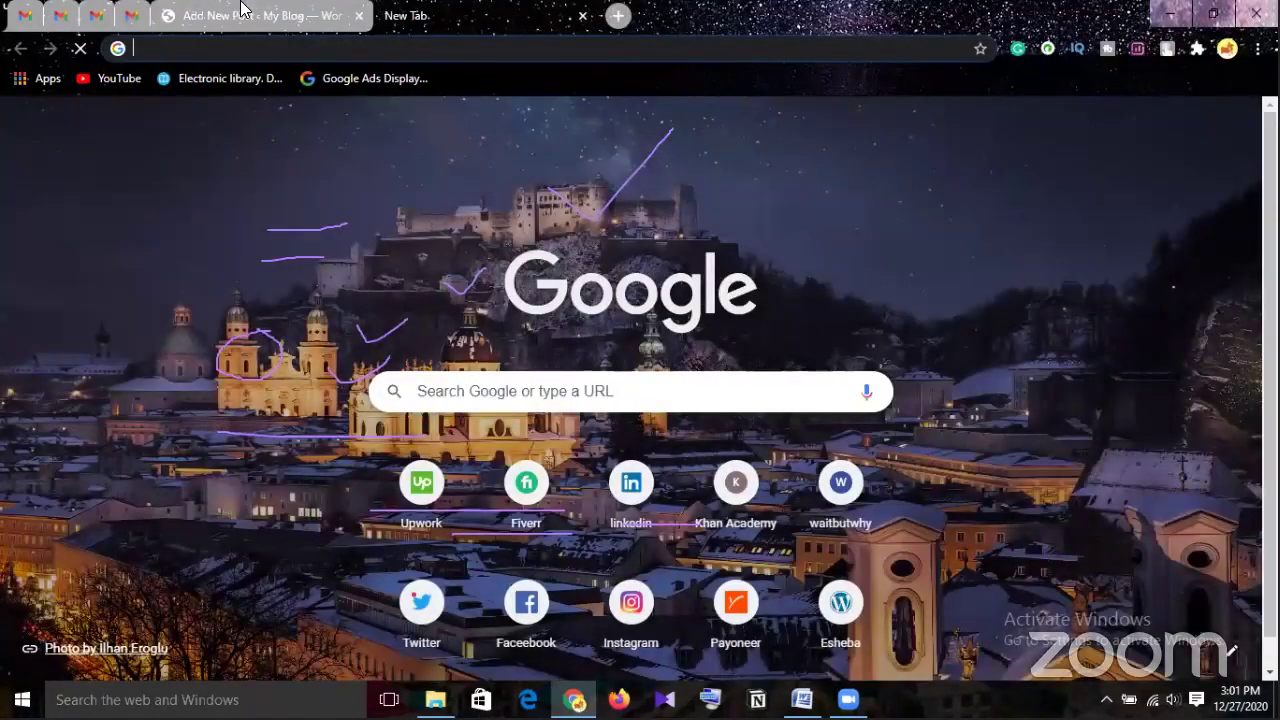
pyautogui.click(252, 17)
pyautogui.click(420, 15)
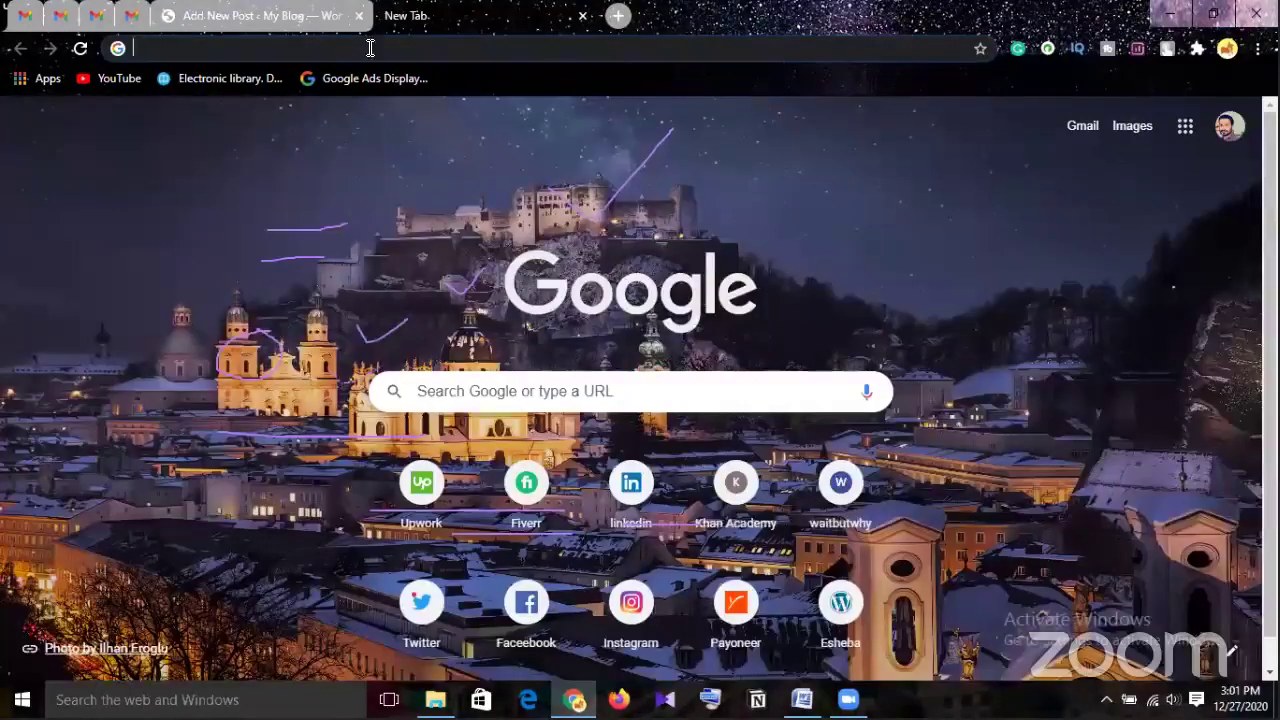
pyautogui.click(370, 50)
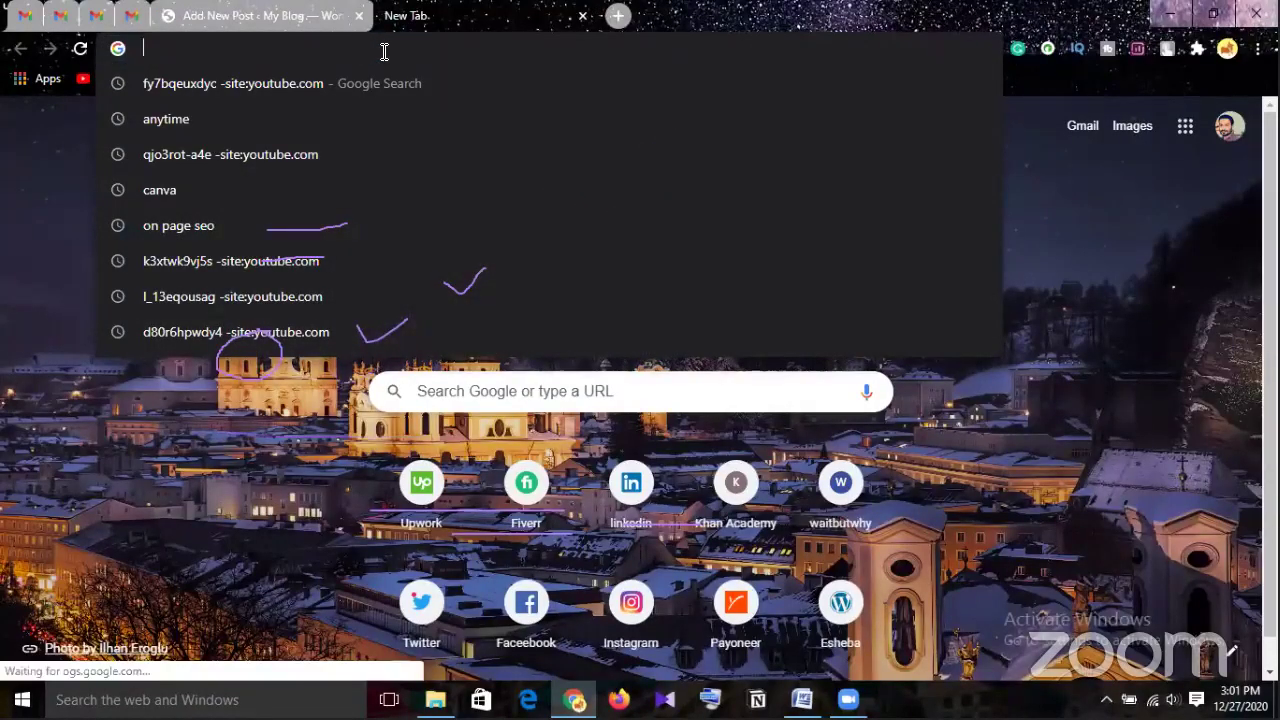
pyautogui.write('b')
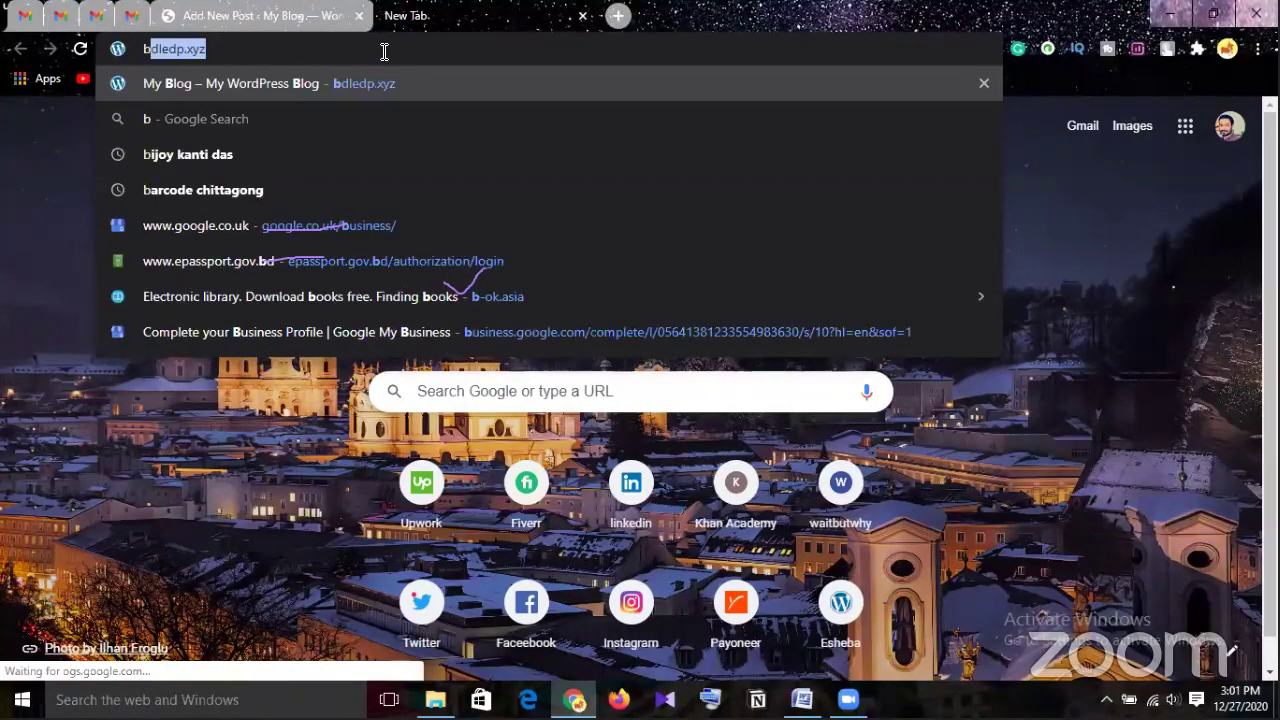
pyautogui.write('a')
pyautogui.press('BackSpace')
pyautogui.press('BackSpace')
pyautogui.press('BackSpace')
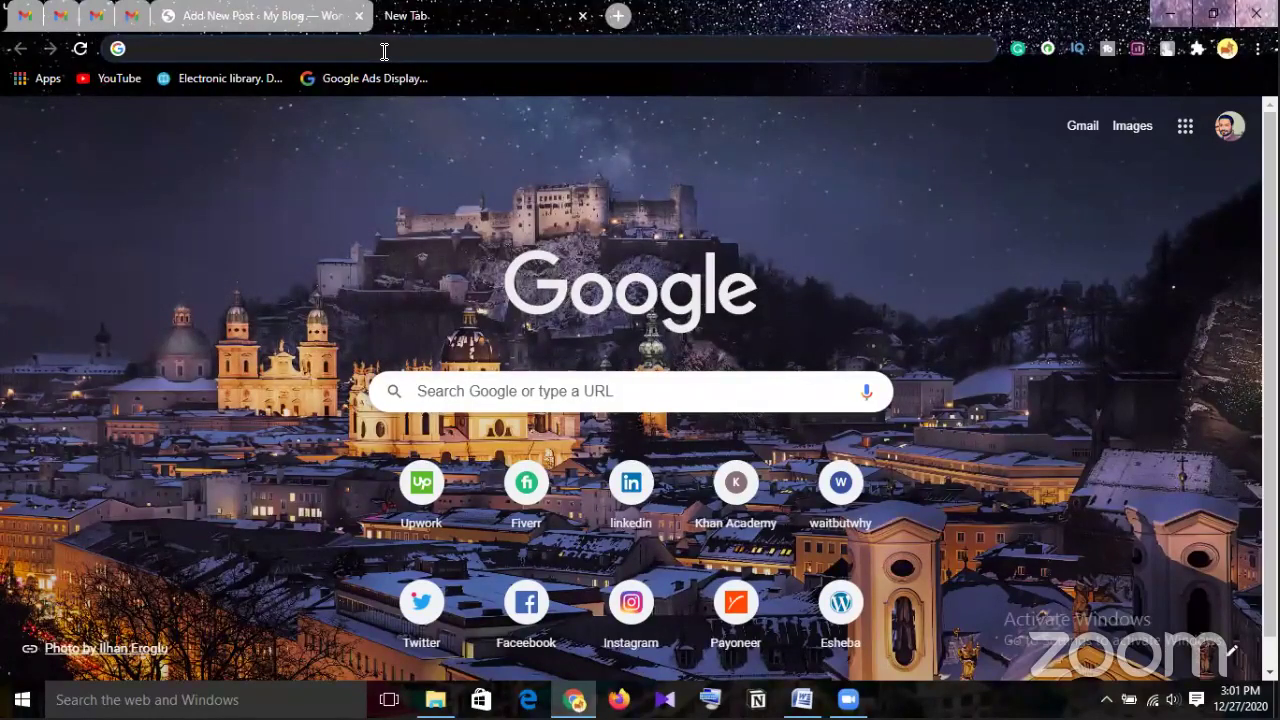
pyautogui.write('s')
pyautogui.press('BackSpace')
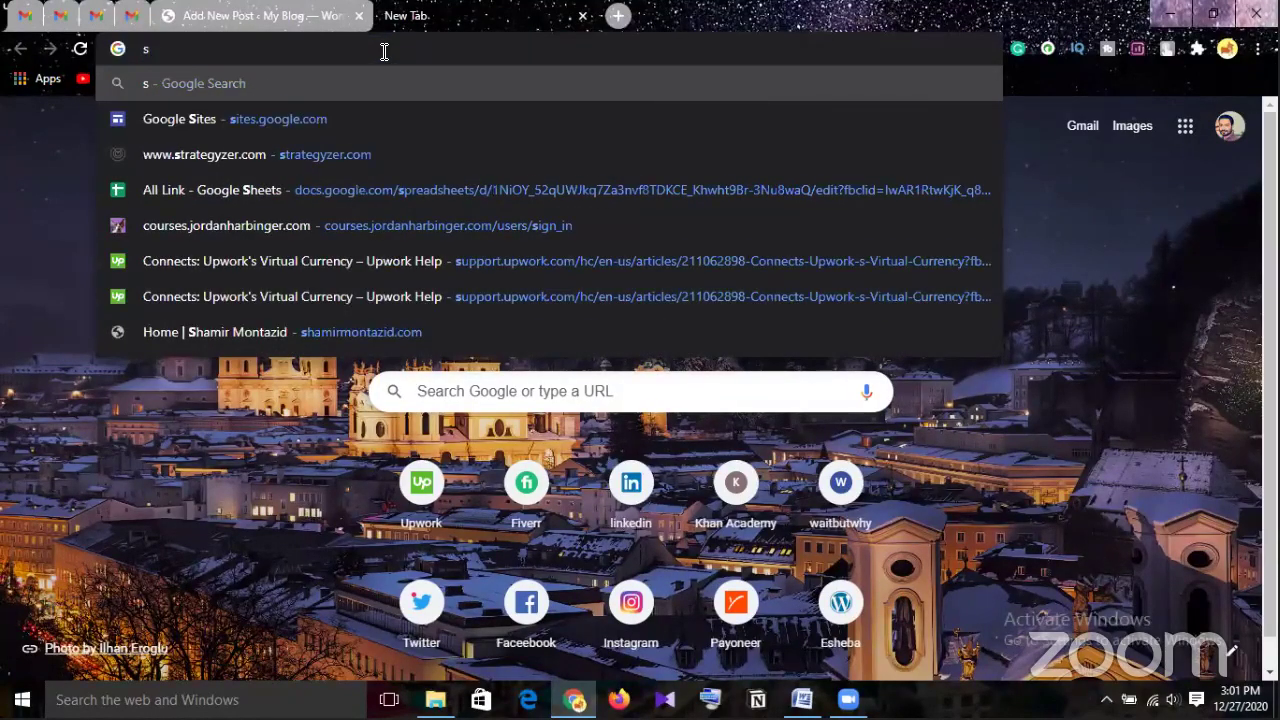
pyautogui.write('unn')
pyautogui.press('BackSpace')
pyautogui.press('BackSpace')
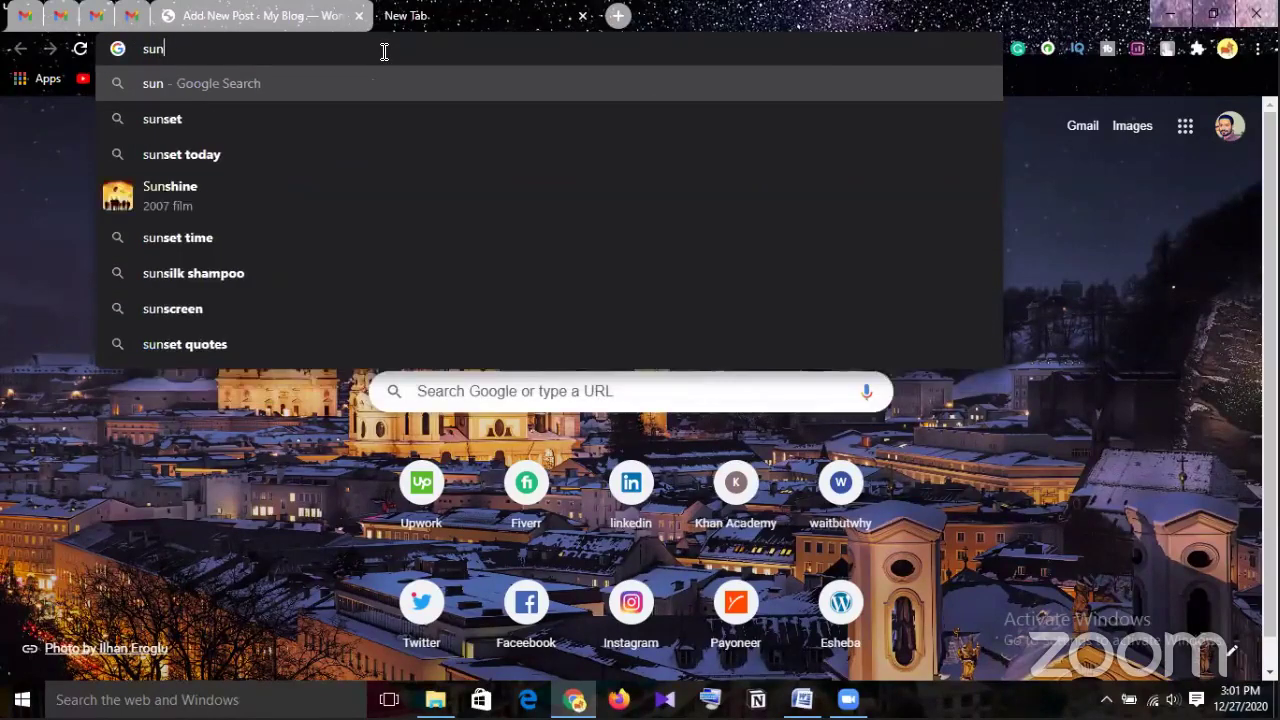
pyautogui.press('BackSpace')
pyautogui.press('BackSpace')
# Search the web for unsplash and open the Unsplash free image site
pyautogui.write('uns')
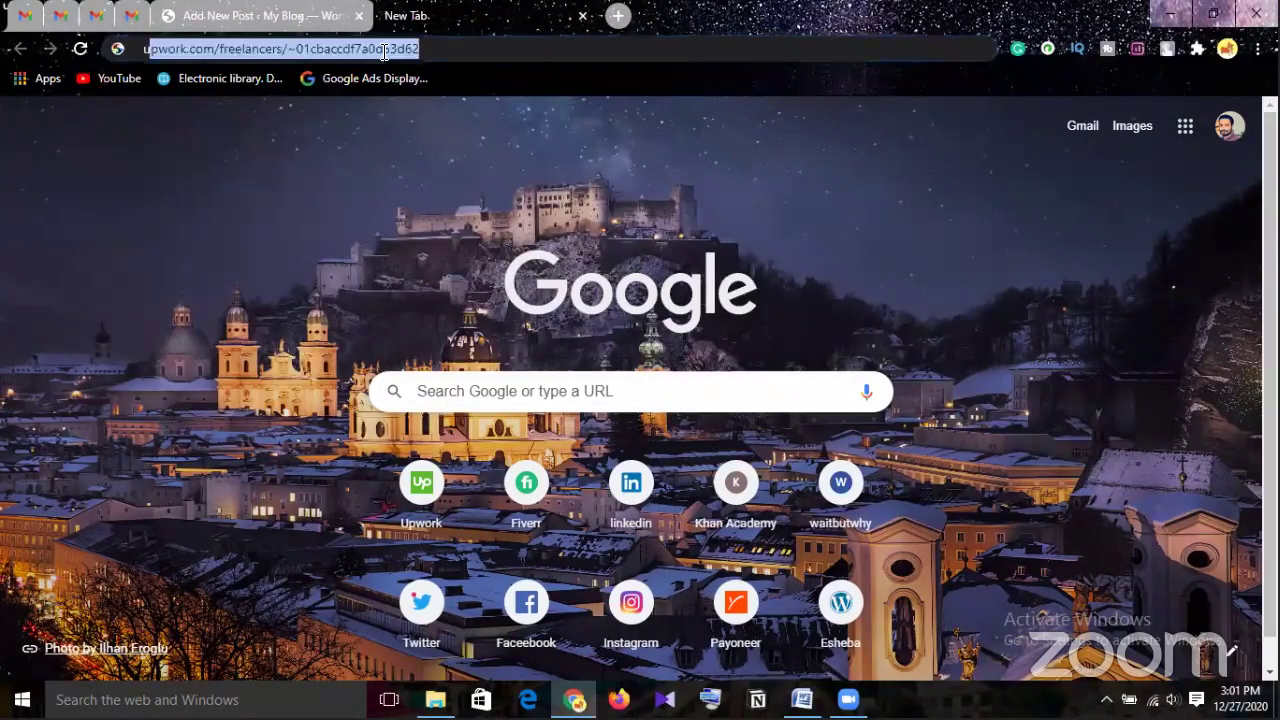
pyautogui.write('pa')
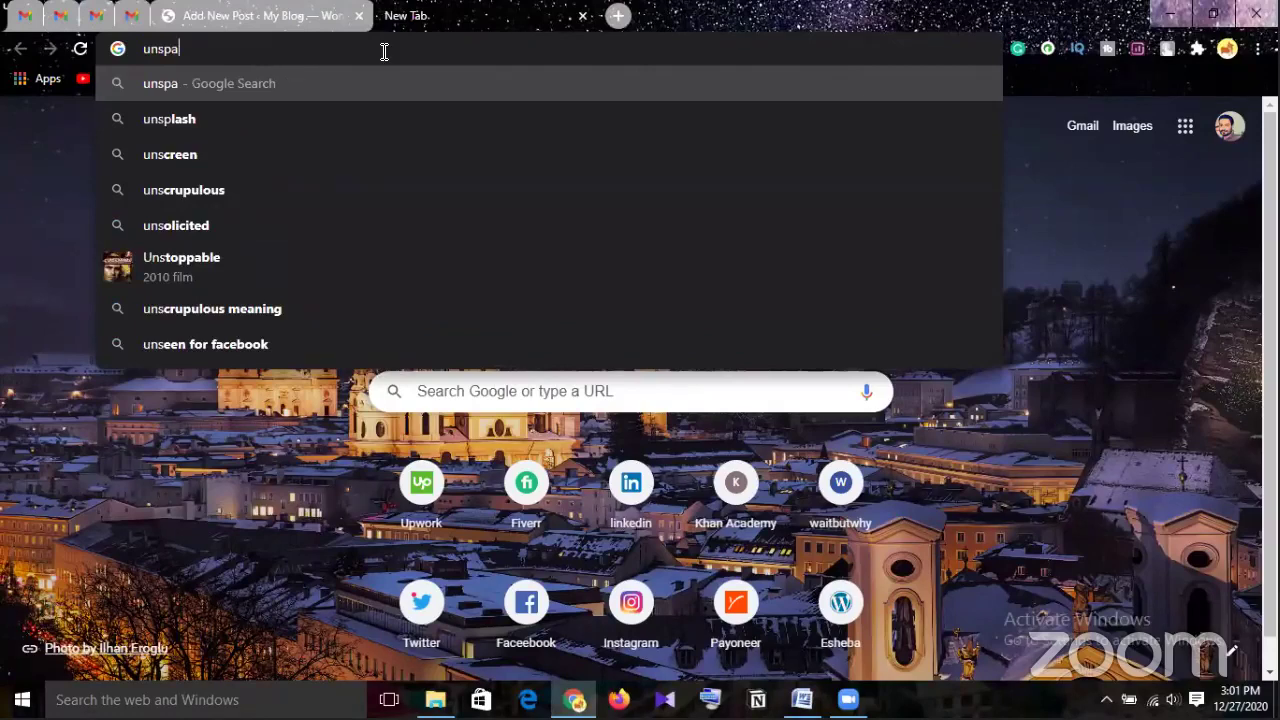
pyautogui.press('Down')
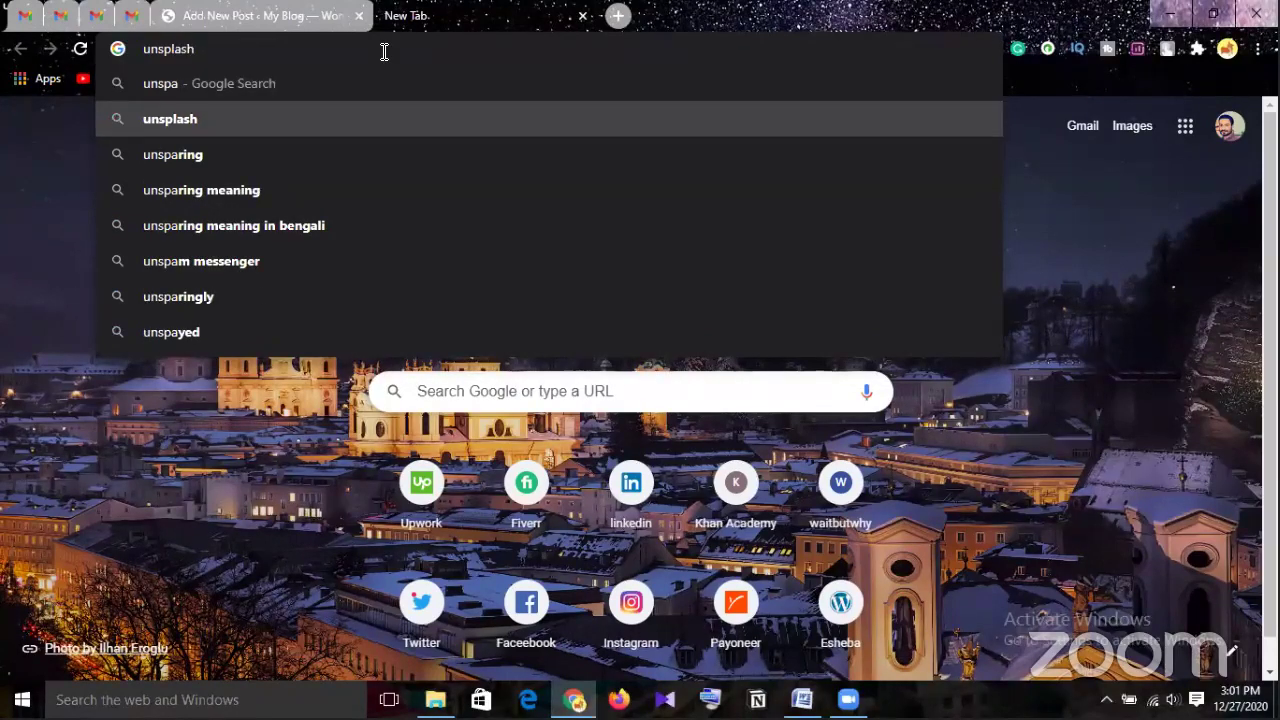
pyautogui.press('Return')
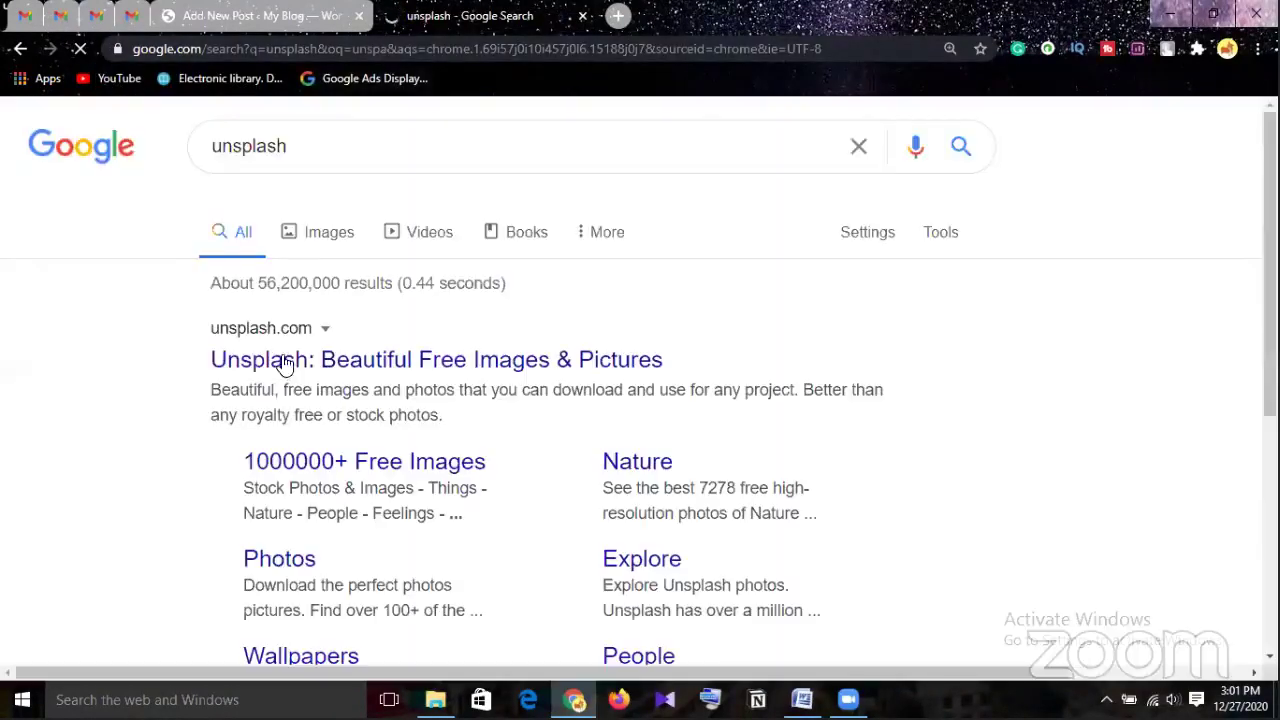
pyautogui.click(368, 362)
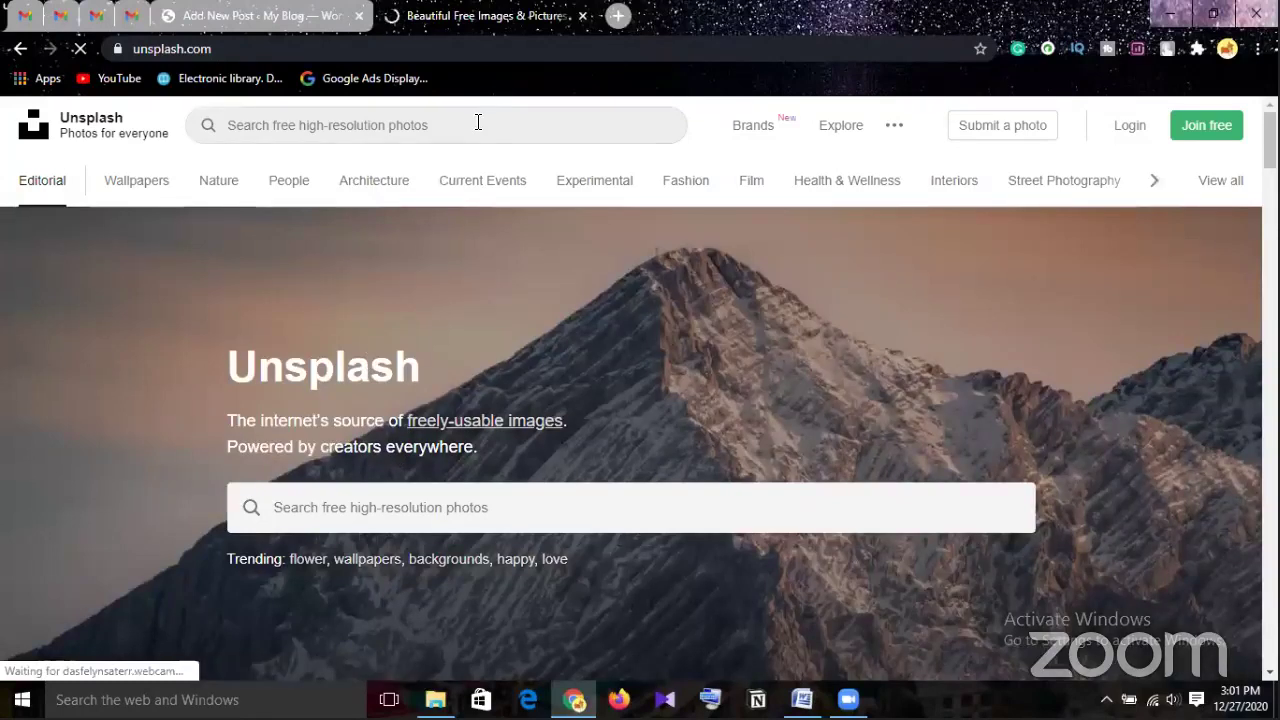
# Search Unsplash for banking photos
pyautogui.click(468, 130)
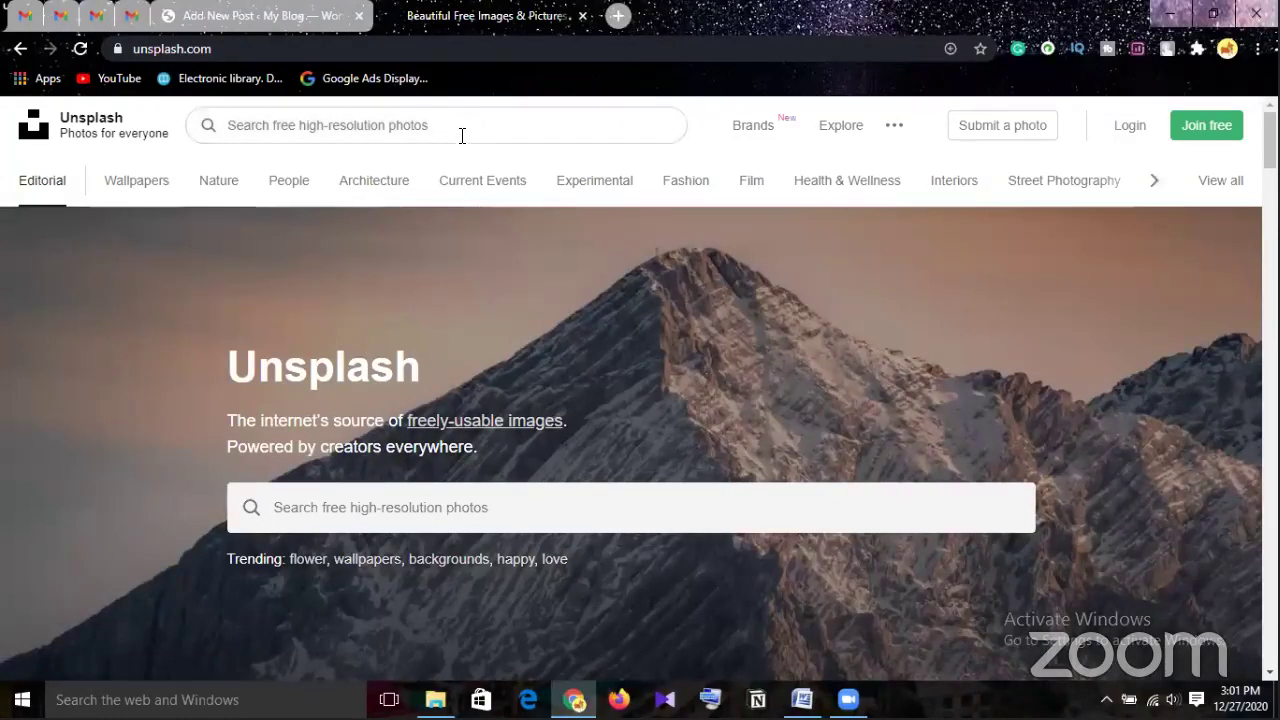
pyautogui.write('bank')
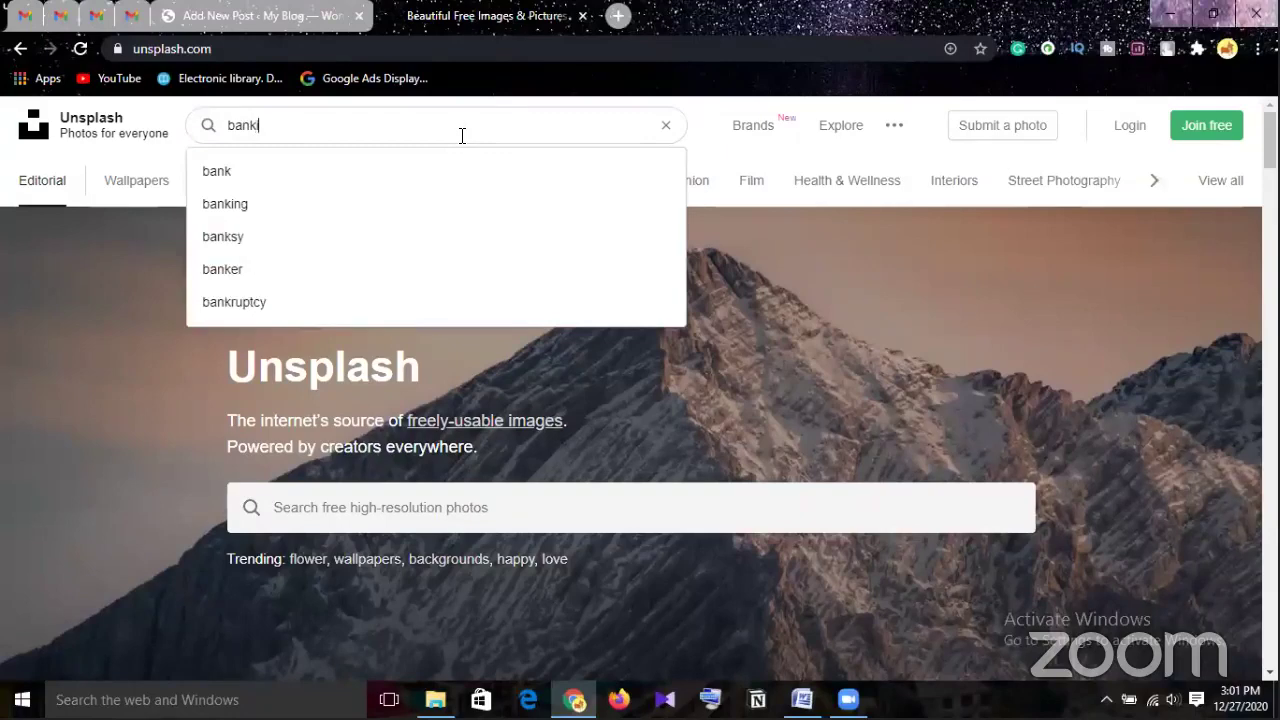
pyautogui.write('i')
pyautogui.press('Down')
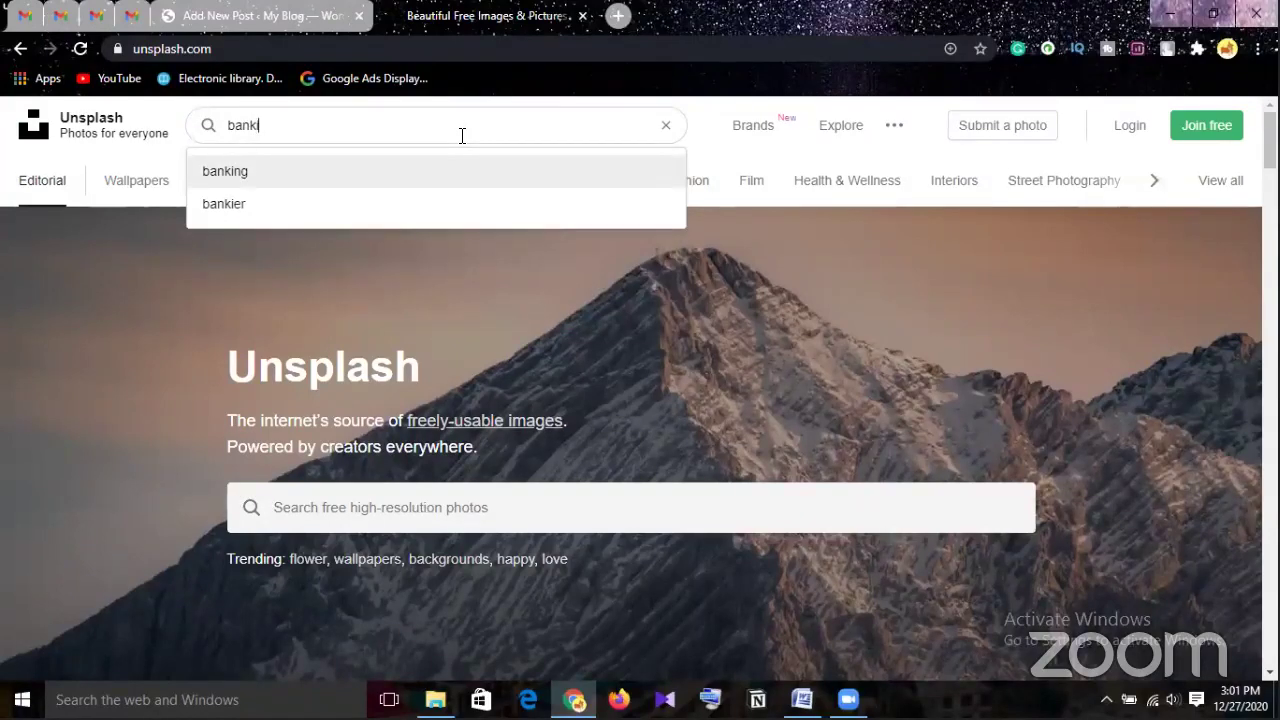
pyautogui.press('Return')
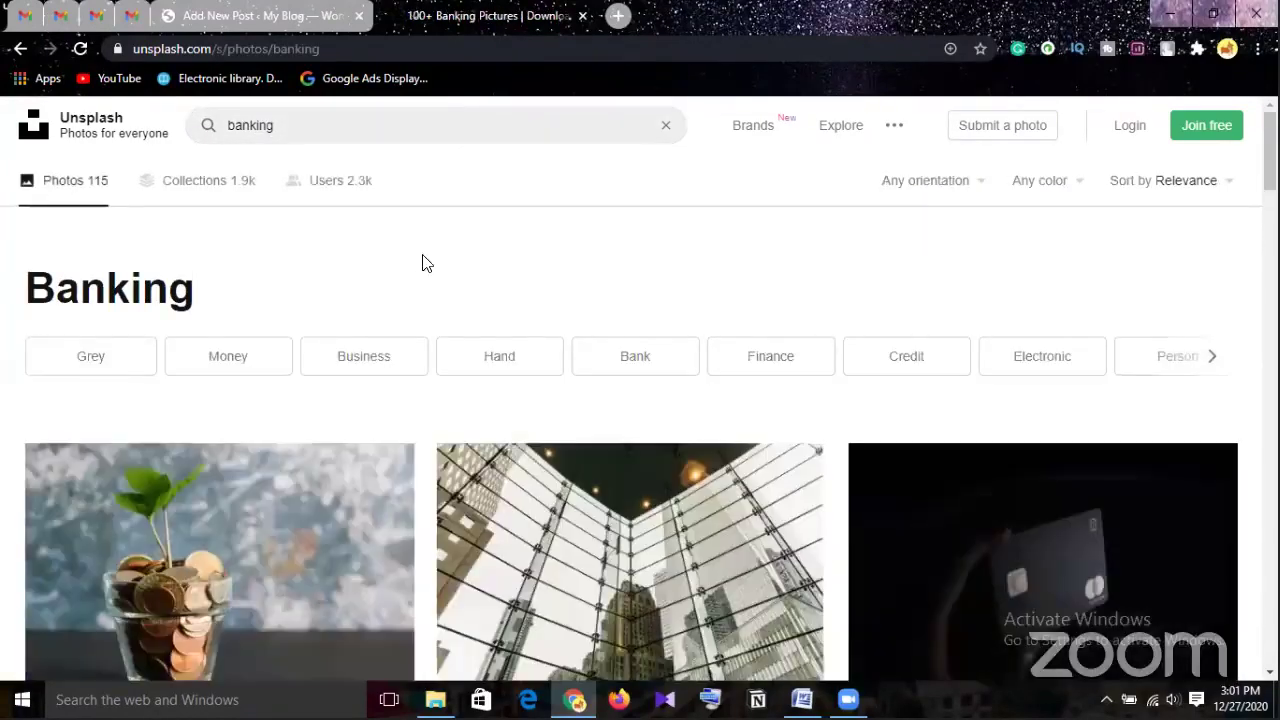
# Download the photo of the plant growing from a glass of coins and dismiss the attribution message
pyautogui.scroll(-3, 437, 260)
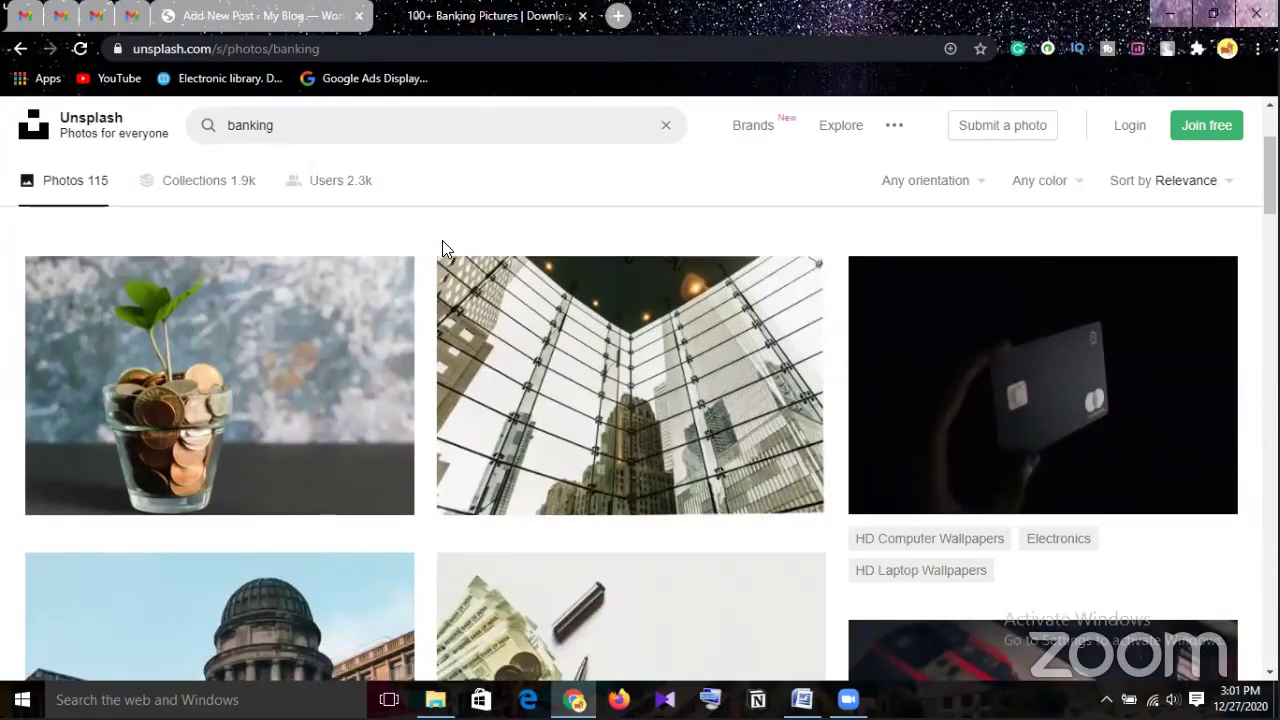
pyautogui.scroll(-2, 443, 248)
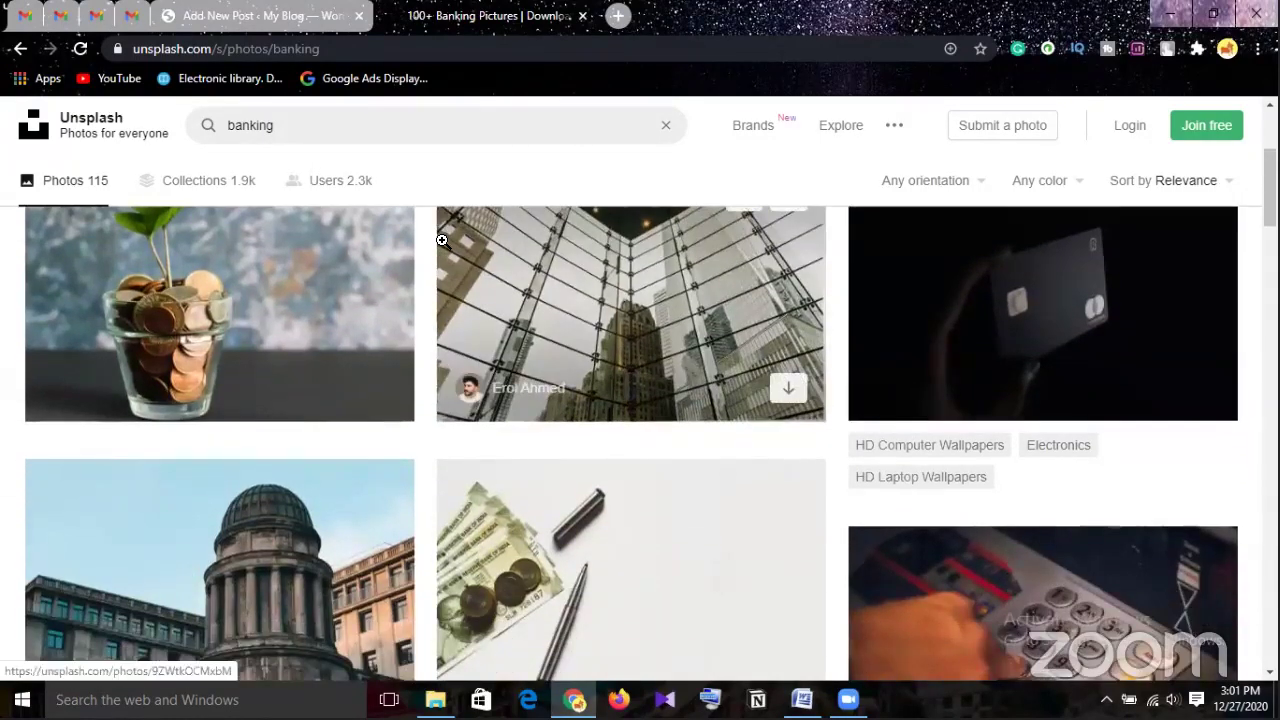
pyautogui.scroll(1, 442, 240)
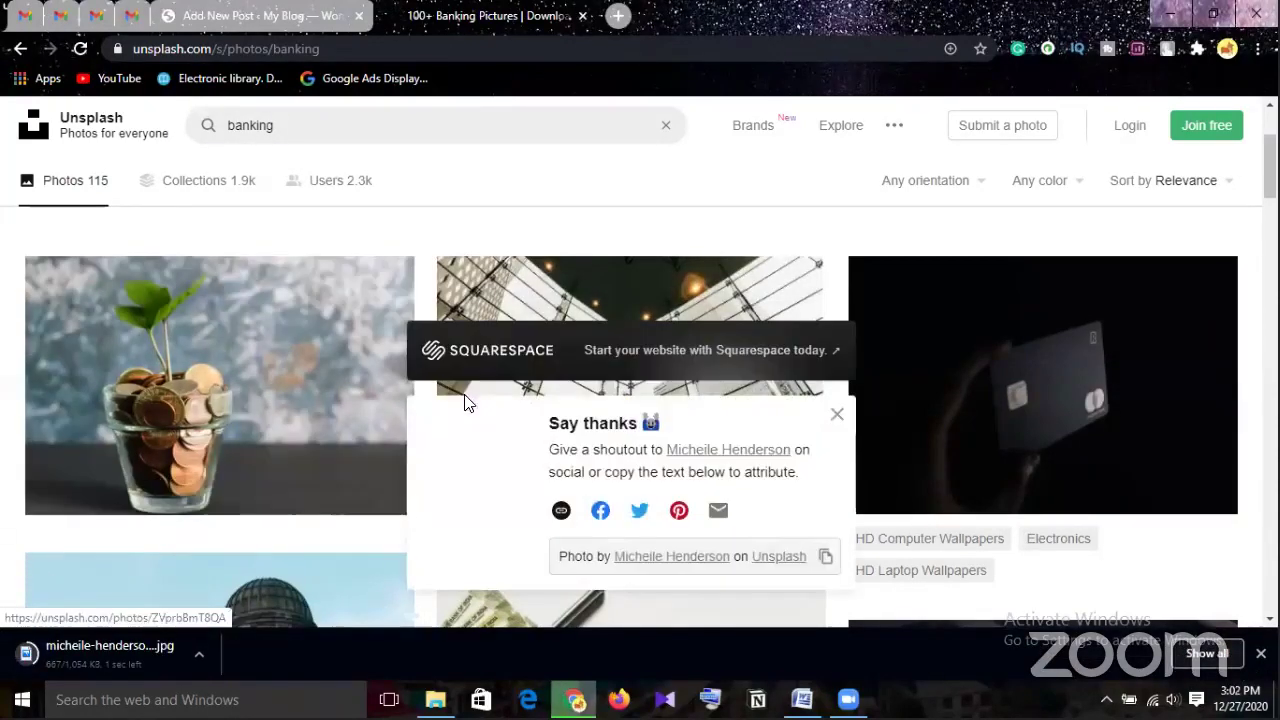
pyautogui.click(837, 416)
# Download the photo of hands holding a fan of 100 U.S. dollar banknotes and dismiss the attribution message
pyautogui.scroll(-3, 469, 368)
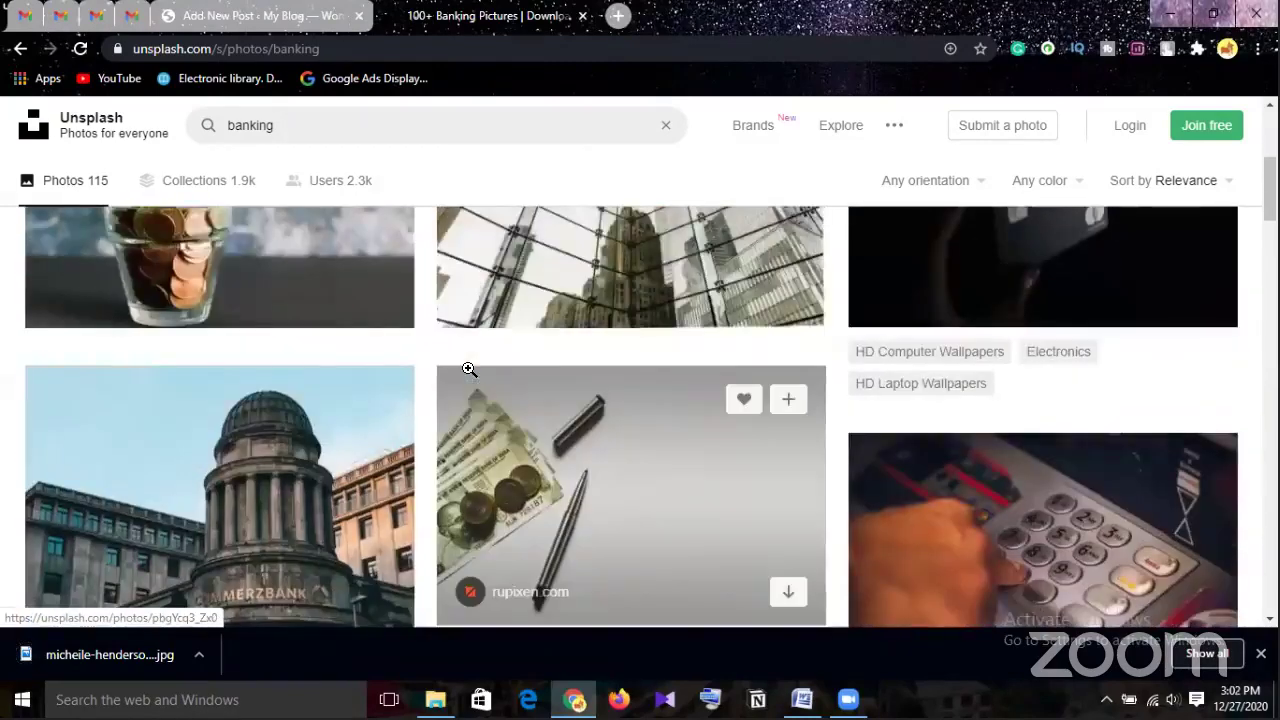
pyautogui.scroll(-2, 469, 368)
pyautogui.scroll(-1, 469, 372)
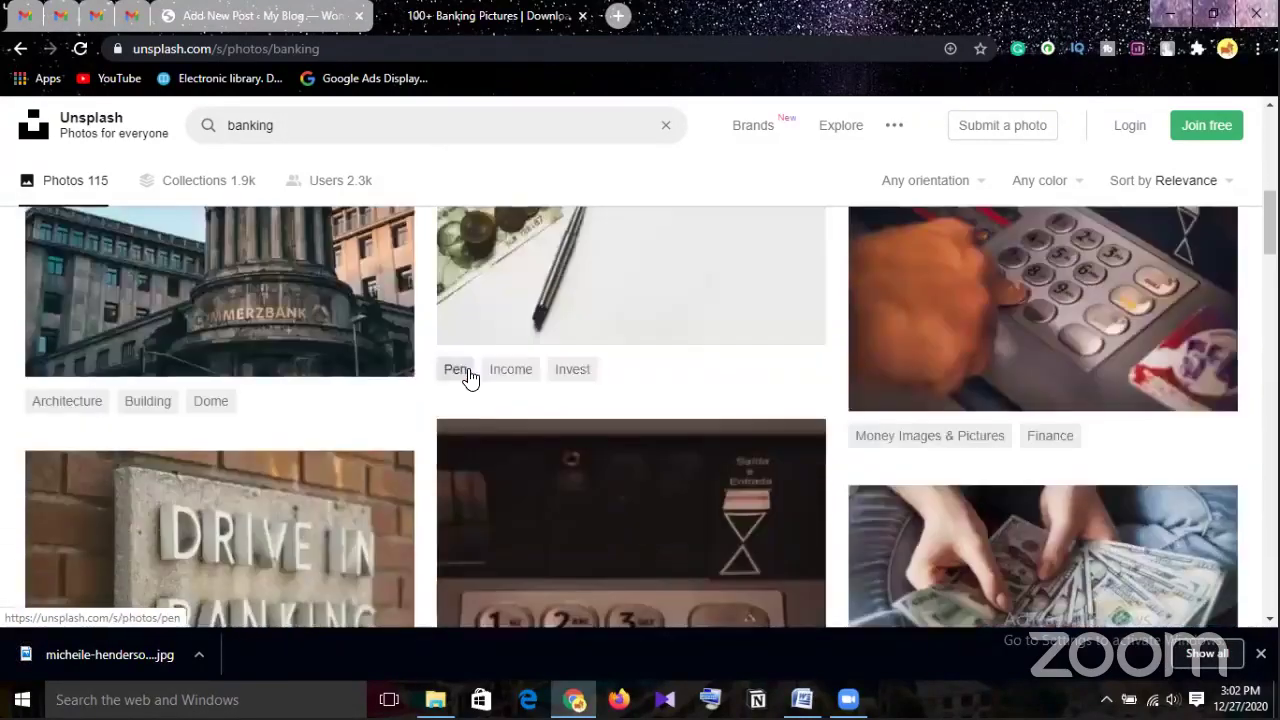
pyautogui.scroll(-3, 470, 370)
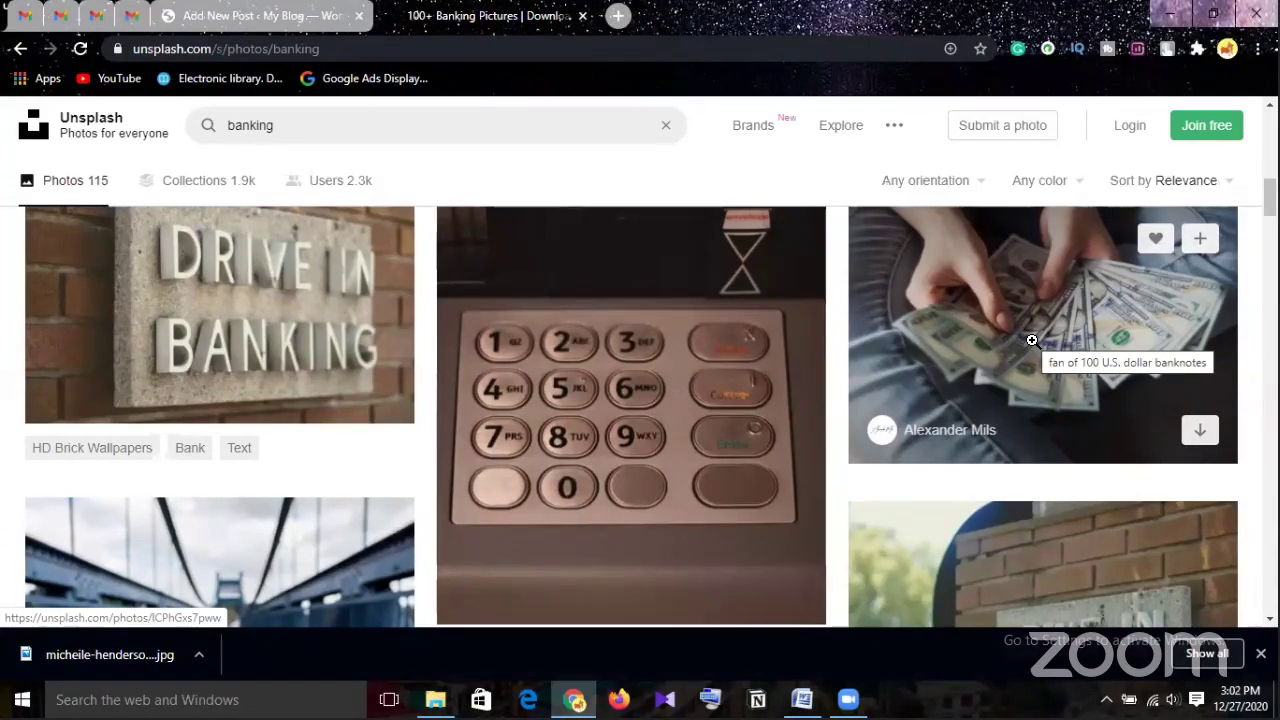
pyautogui.scroll(1, 1032, 340)
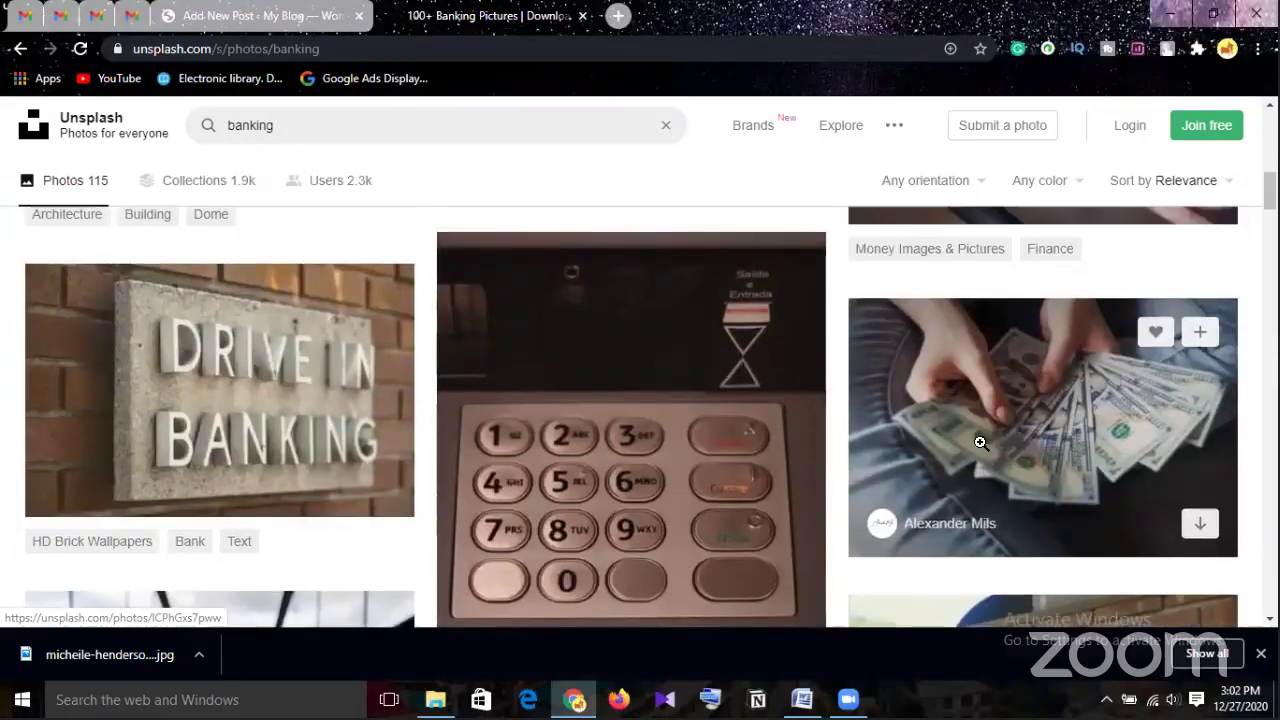
pyautogui.click(1062, 410)
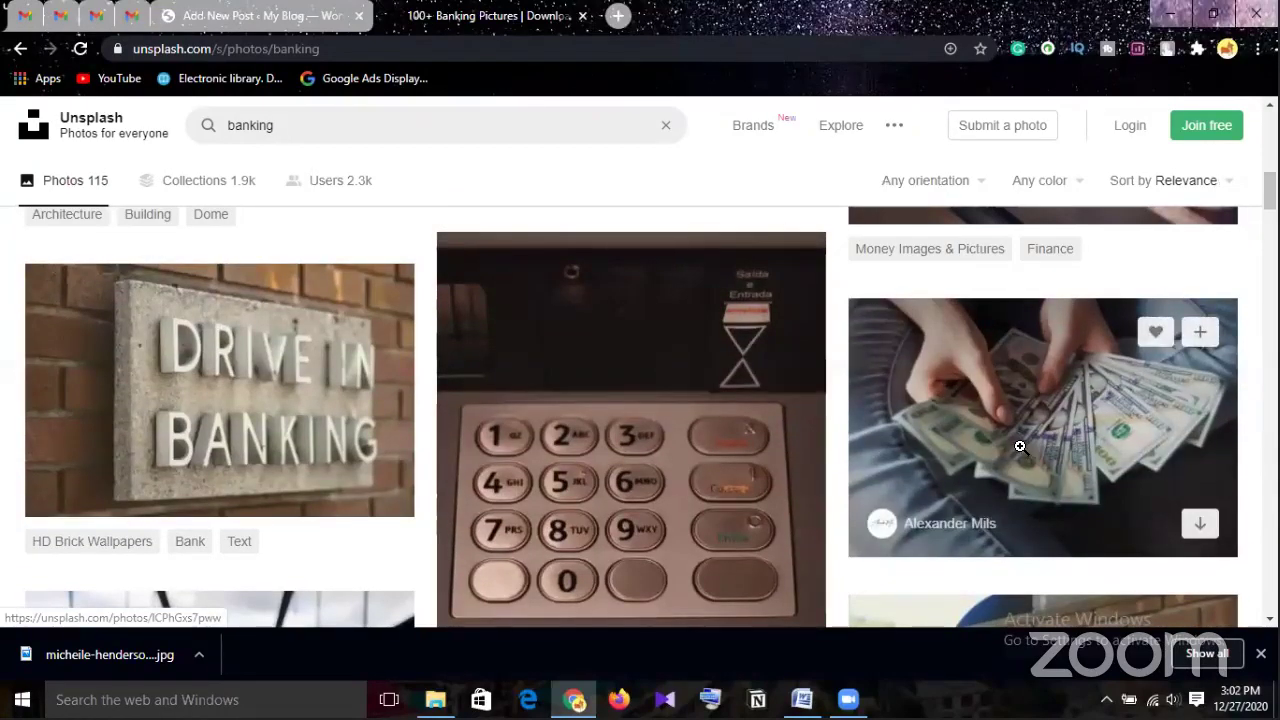
pyautogui.click(1200, 527)
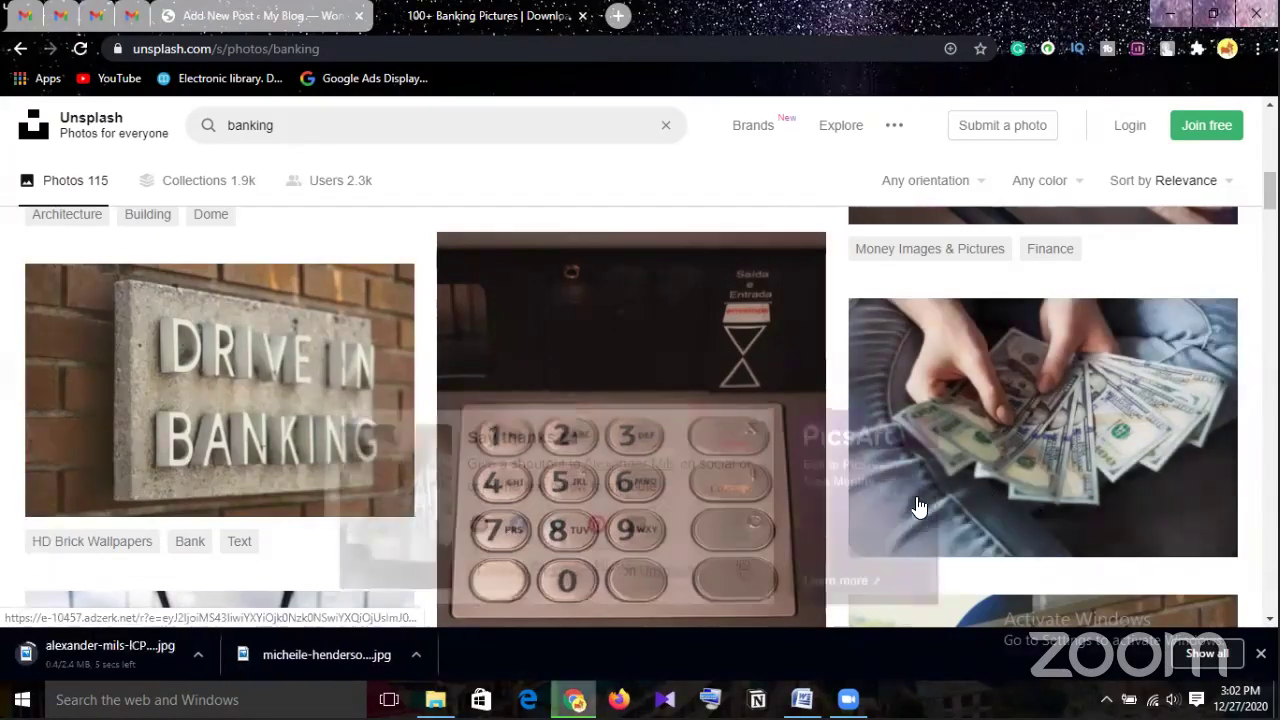
pyautogui.scroll(-2, 765, 425)
pyautogui.click(757, 416)
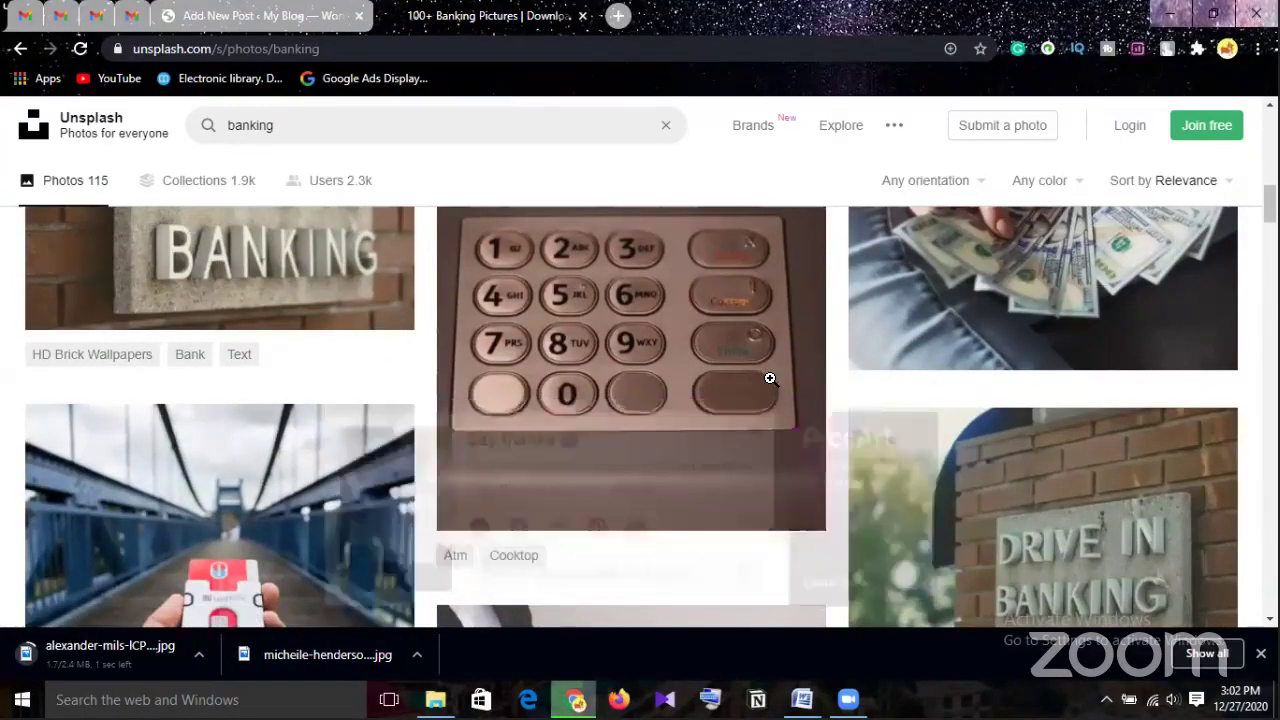
# Download the photo of the Commerzbank building facade and dismiss the attribution message
pyautogui.scroll(-2, 769, 385)
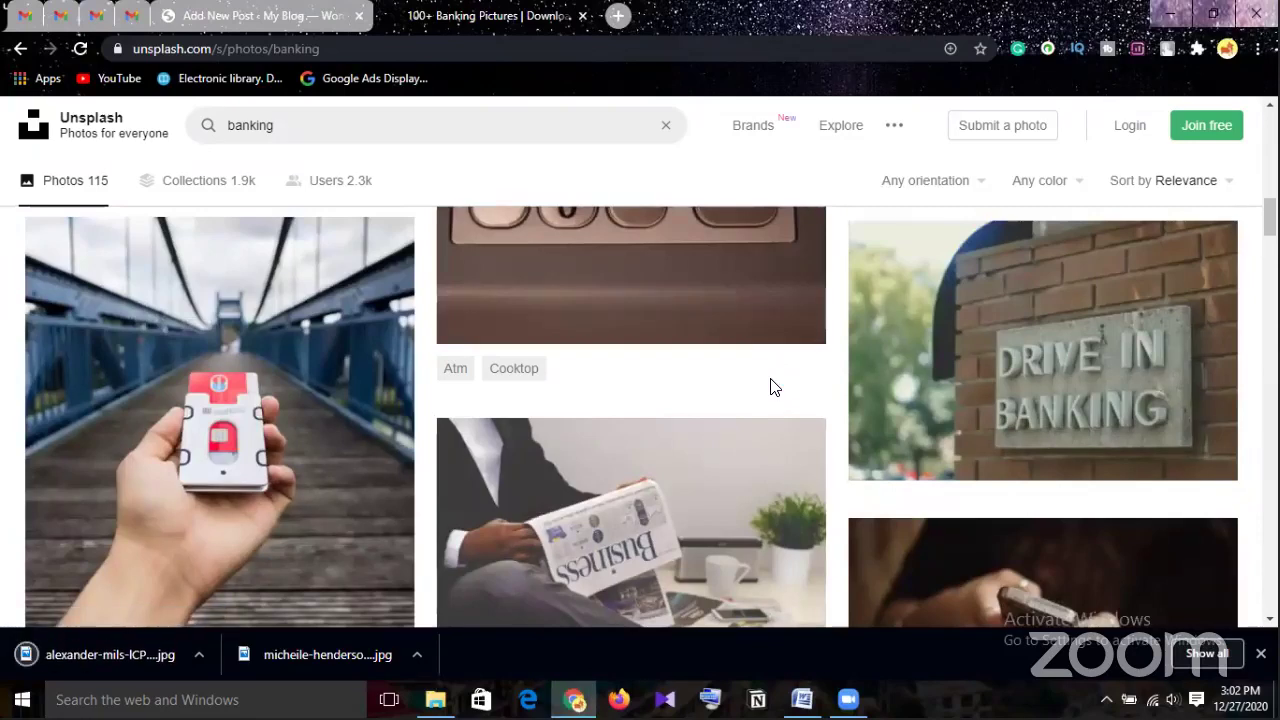
pyautogui.scroll(-1, 774, 385)
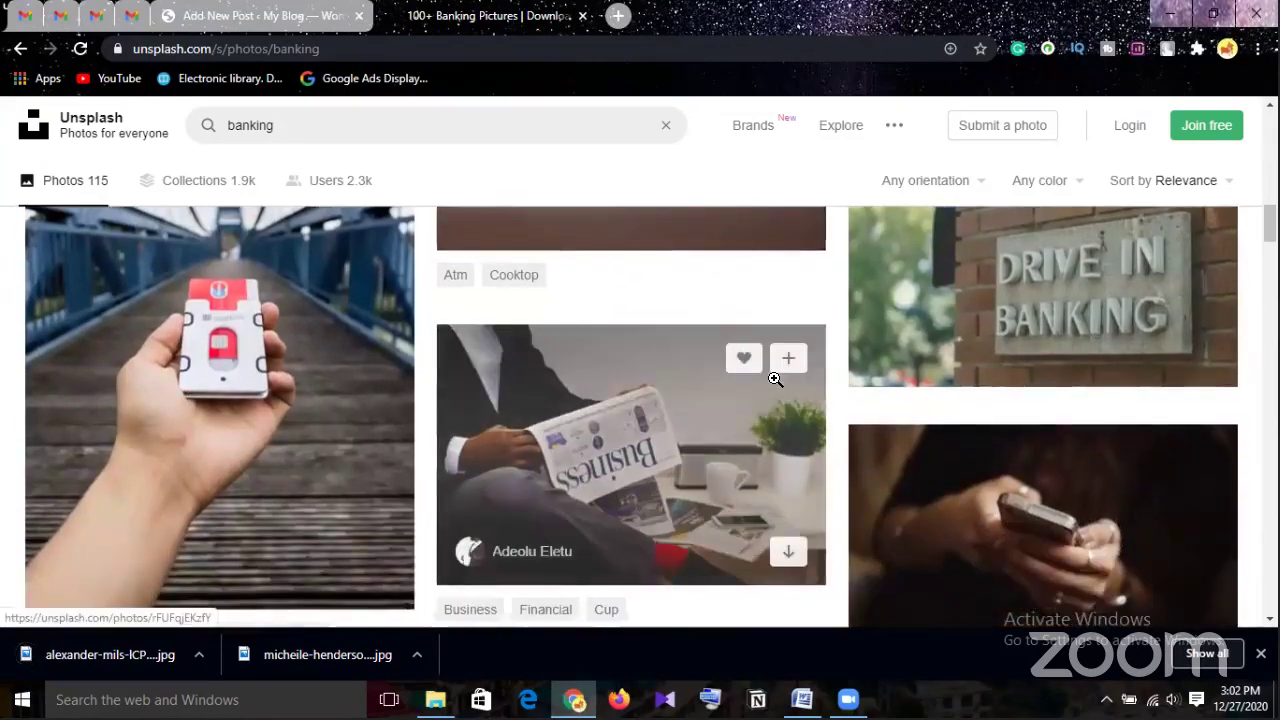
pyautogui.scroll(-2, 776, 380)
pyautogui.scroll(2, 776, 380)
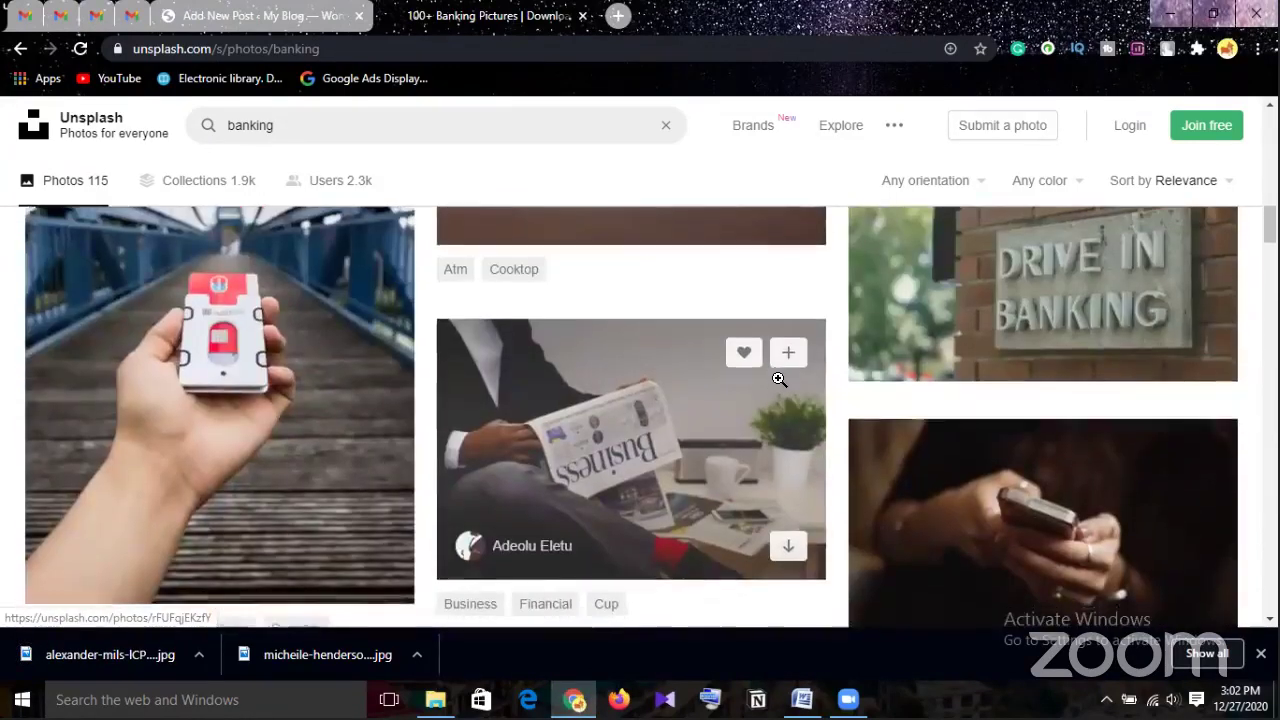
pyautogui.scroll(-4, 780, 379)
pyautogui.scroll(-3, 784, 379)
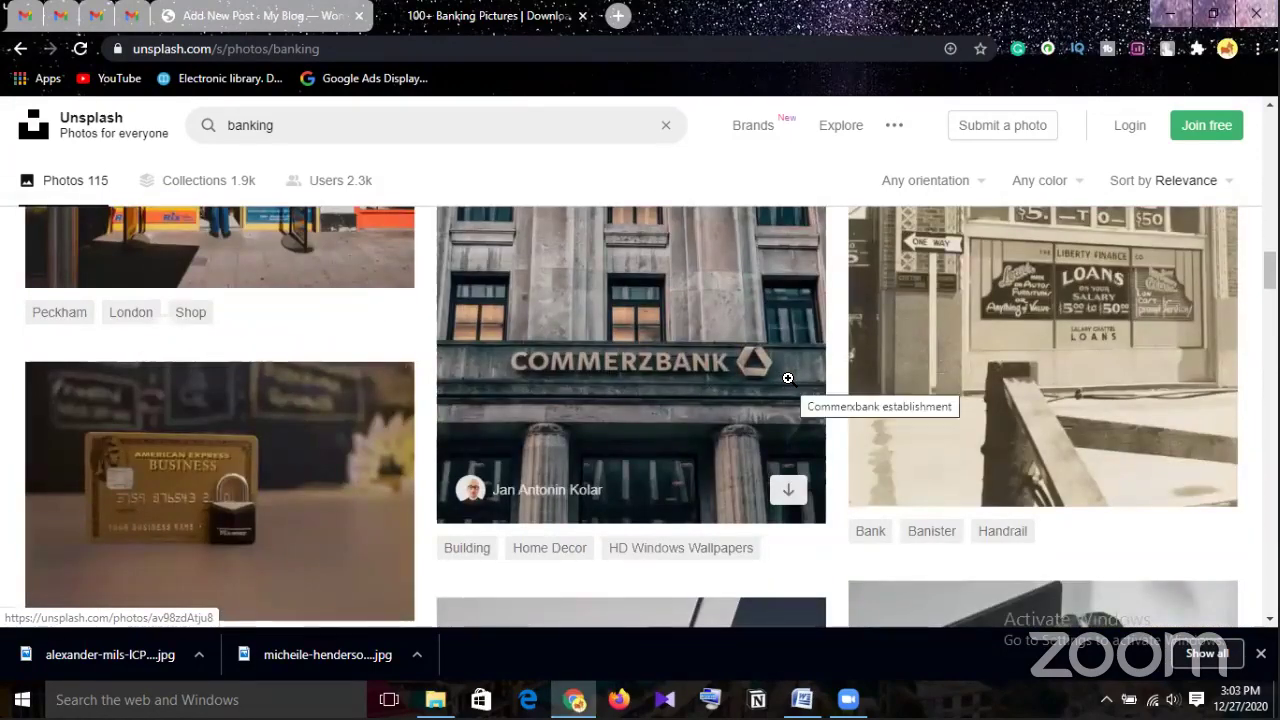
pyautogui.scroll(-3, 789, 379)
pyautogui.scroll(4, 790, 380)
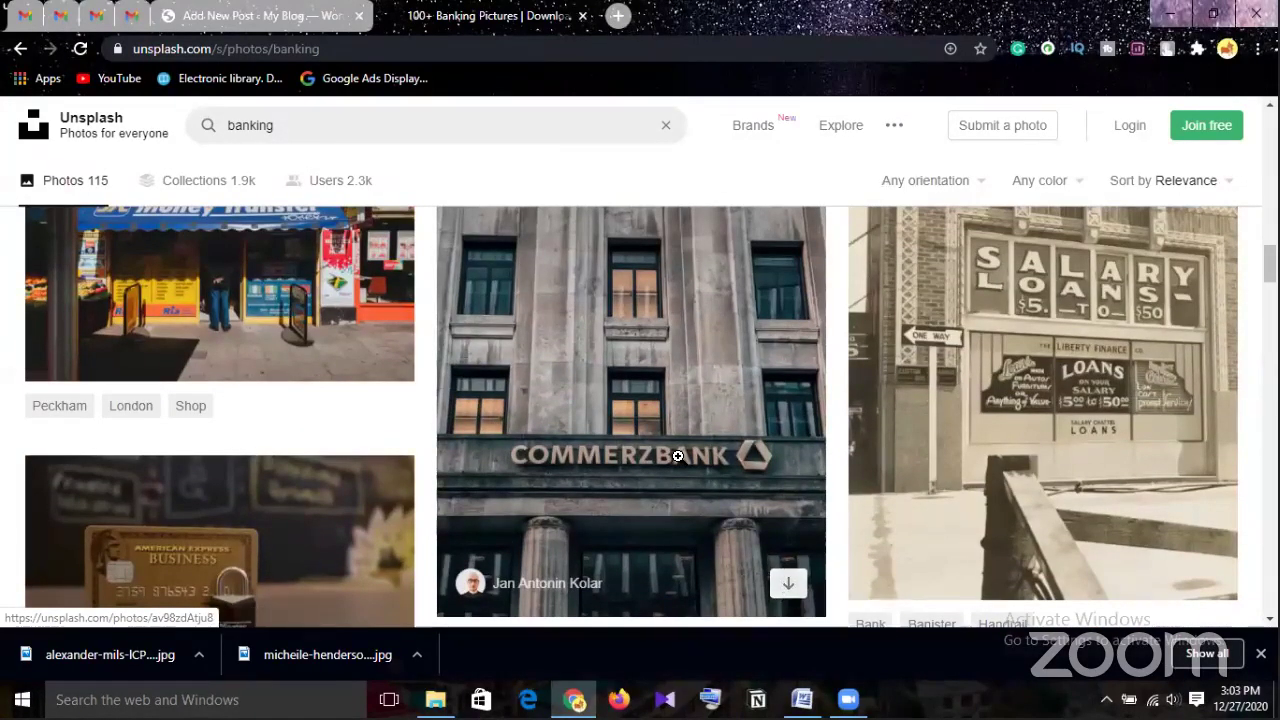
pyautogui.scroll(-3, 678, 456)
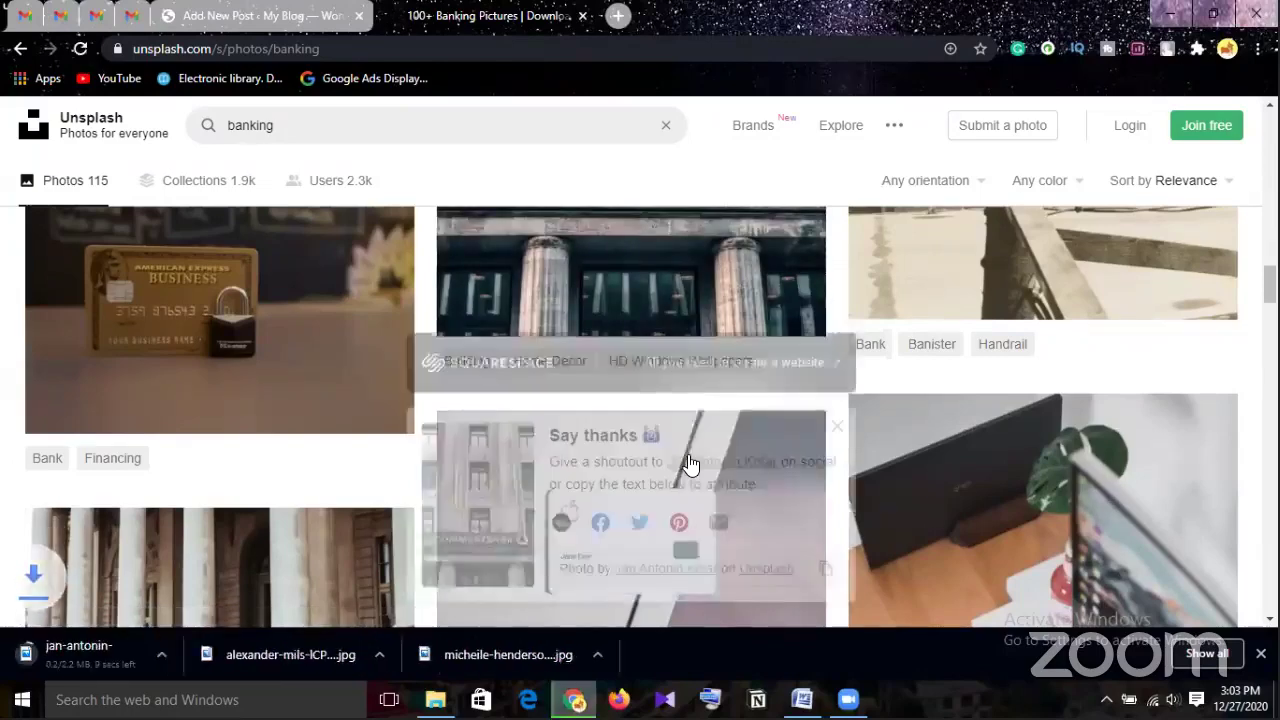
pyautogui.click(837, 423)
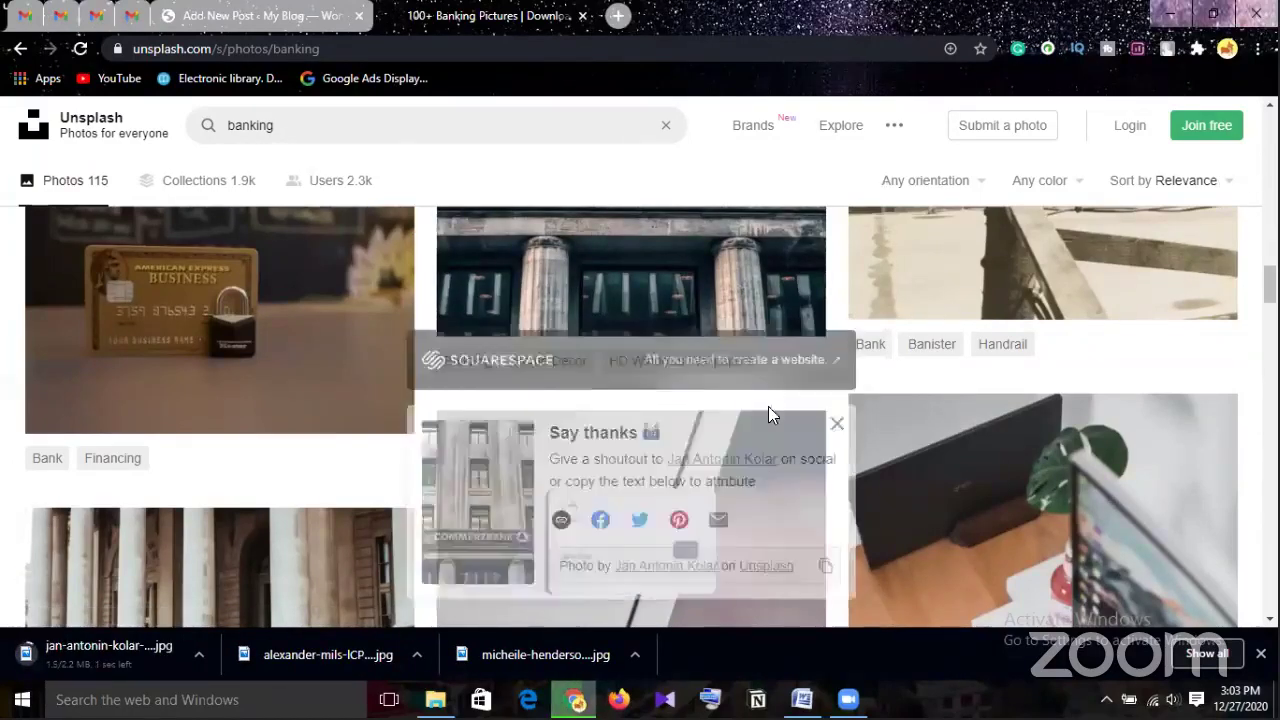
# Browse the banking search results for more photos suitable for the blog post, including the office and skyscraper shots
pyautogui.scroll(-5, 768, 406)
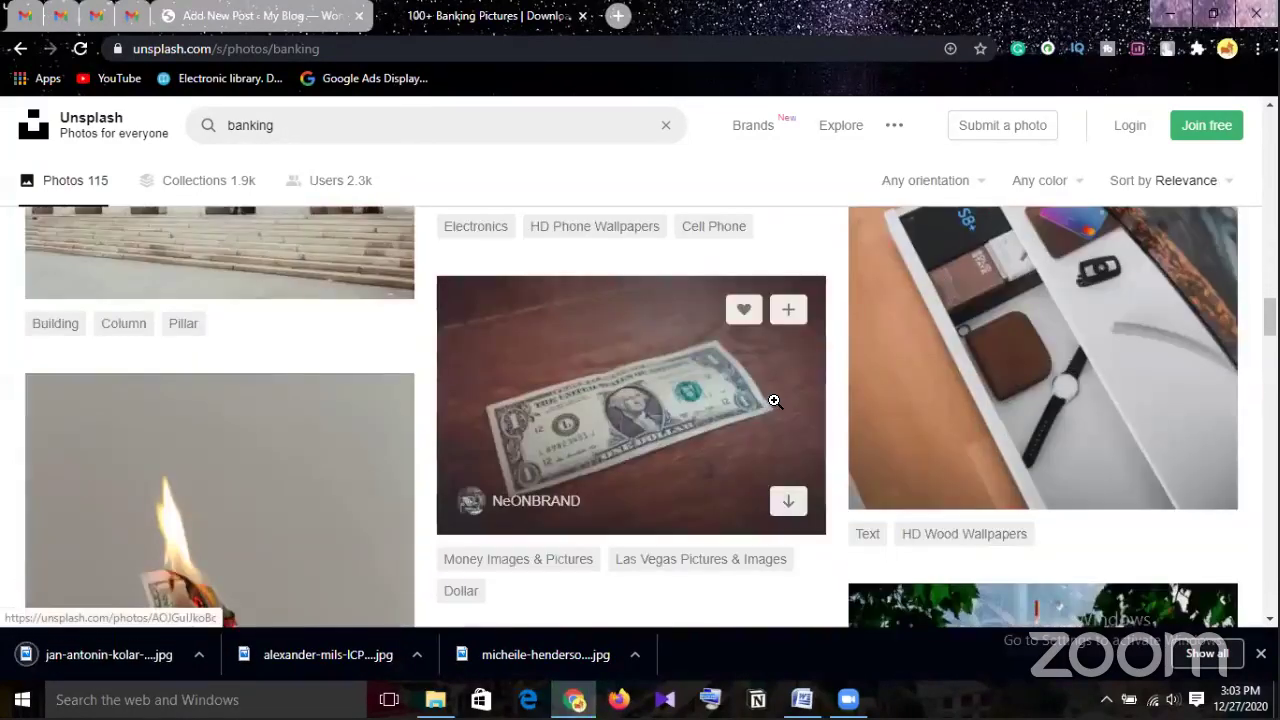
pyautogui.scroll(-4, 776, 401)
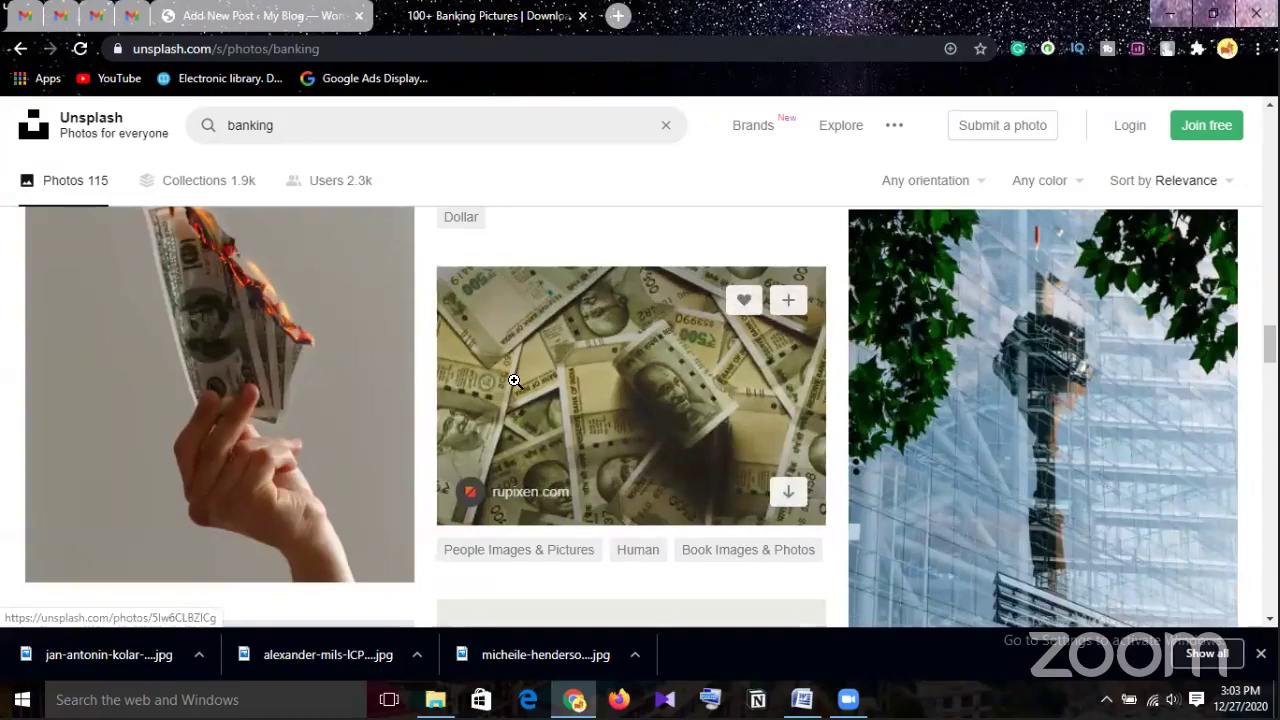
pyautogui.scroll(-3, 505, 370)
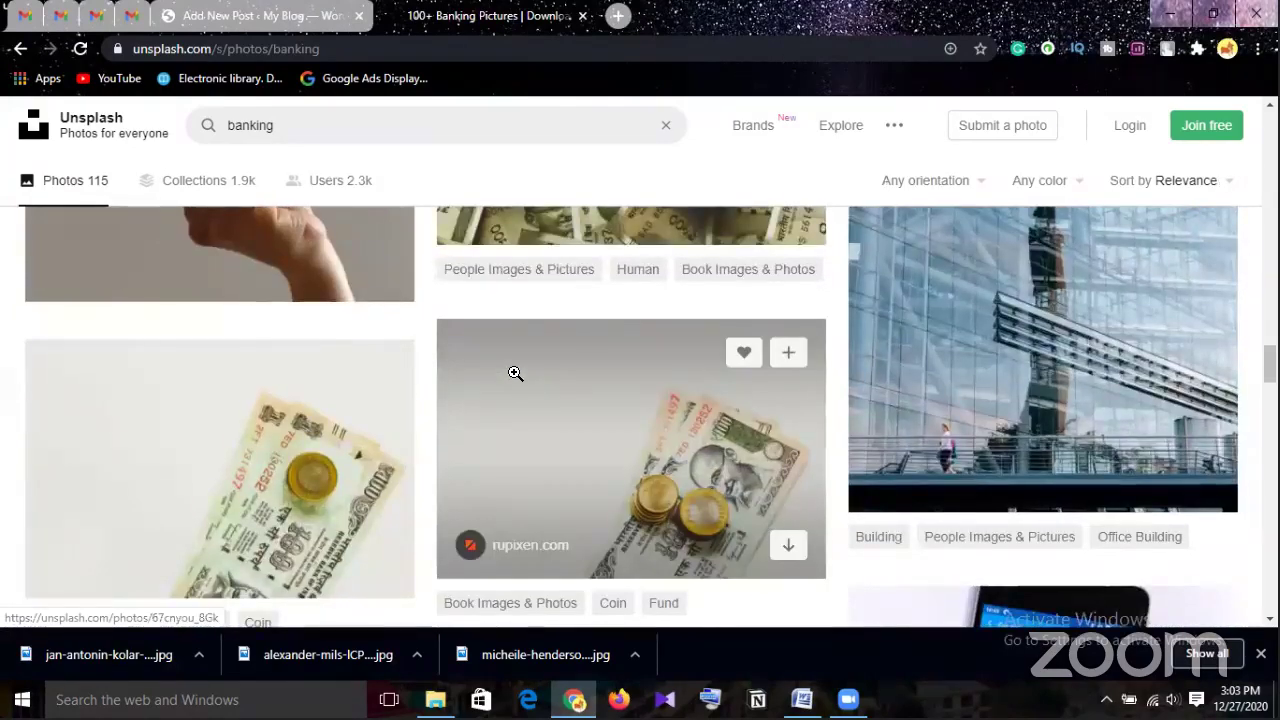
pyautogui.scroll(-4, 513, 372)
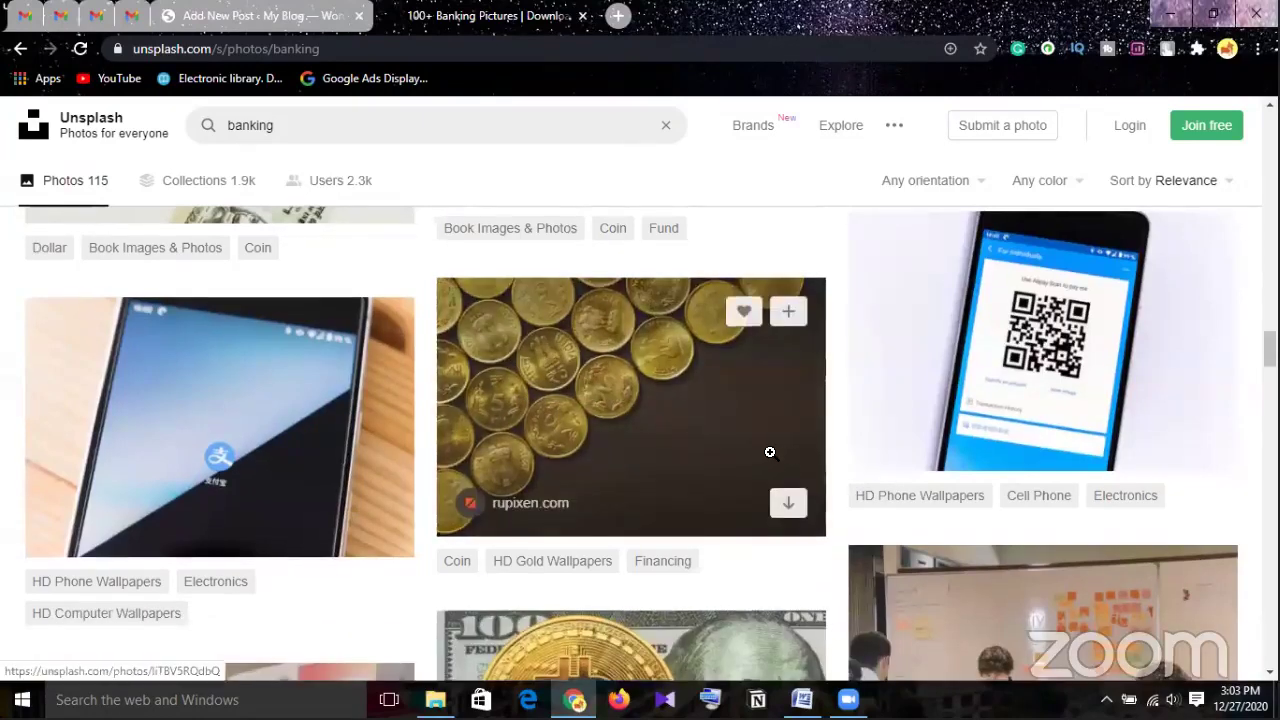
pyautogui.scroll(-4, 771, 455)
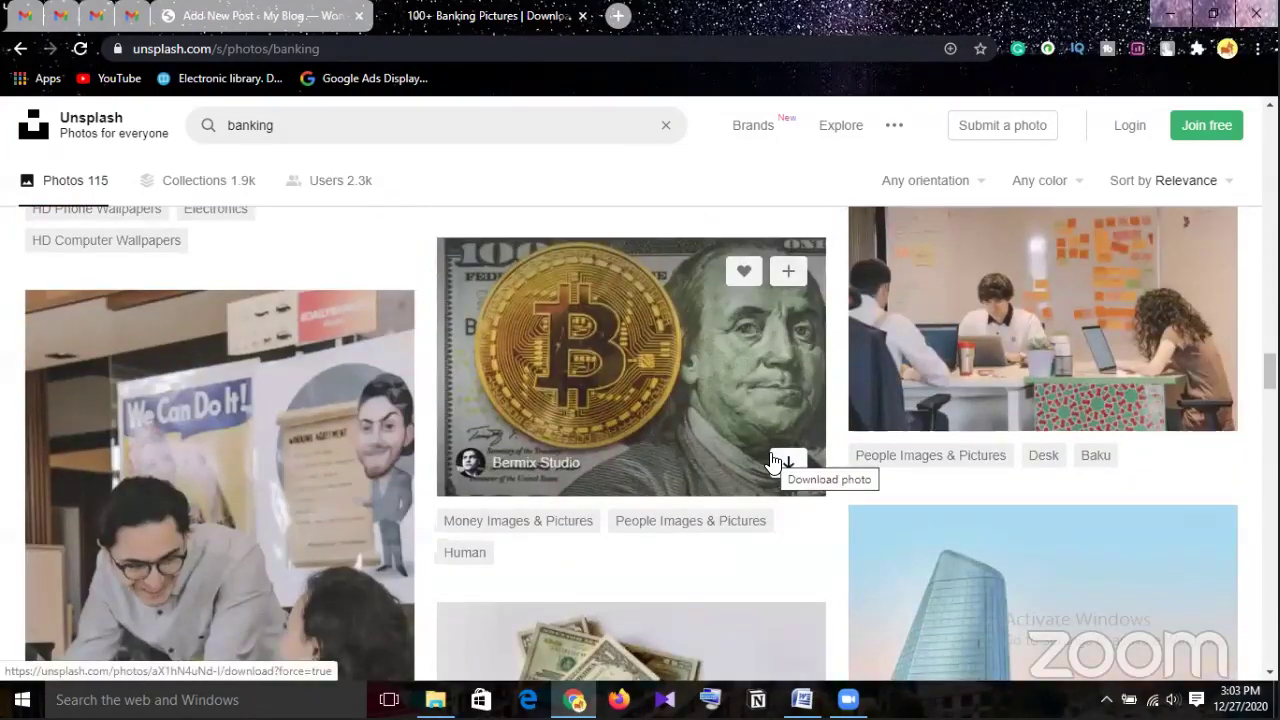
pyautogui.scroll(-1, 771, 462)
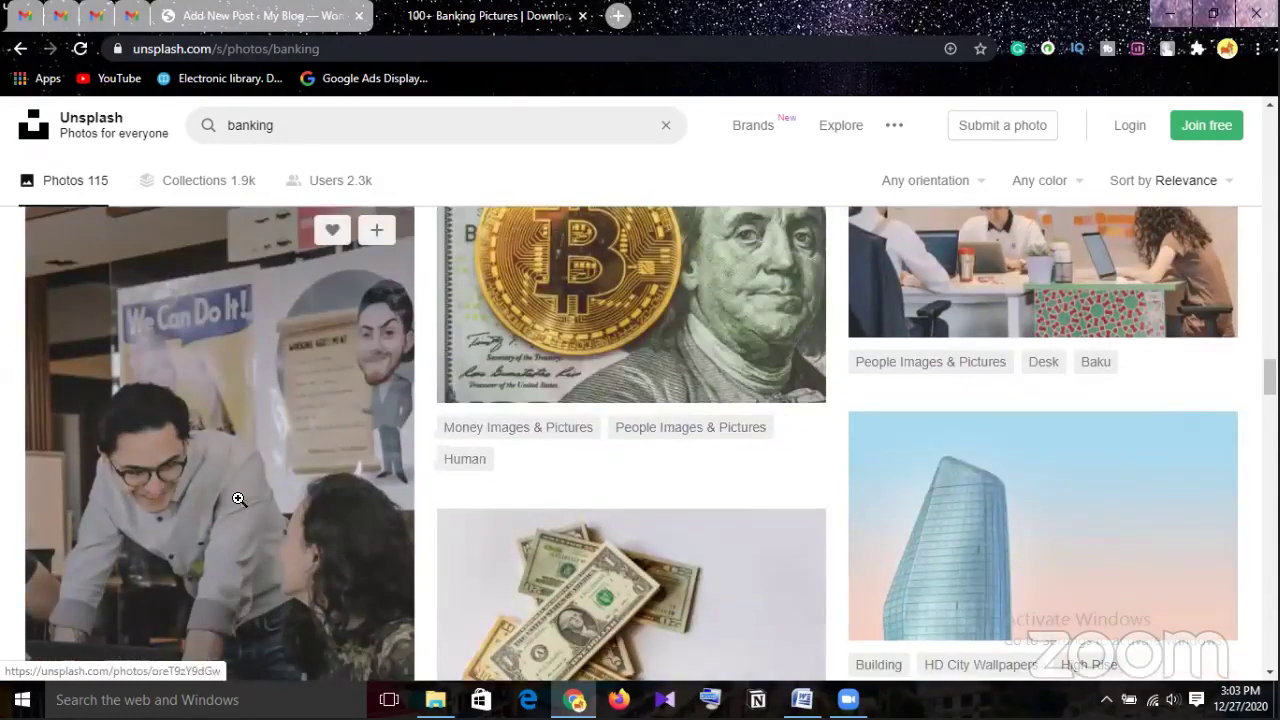
pyautogui.scroll(-1, 239, 490)
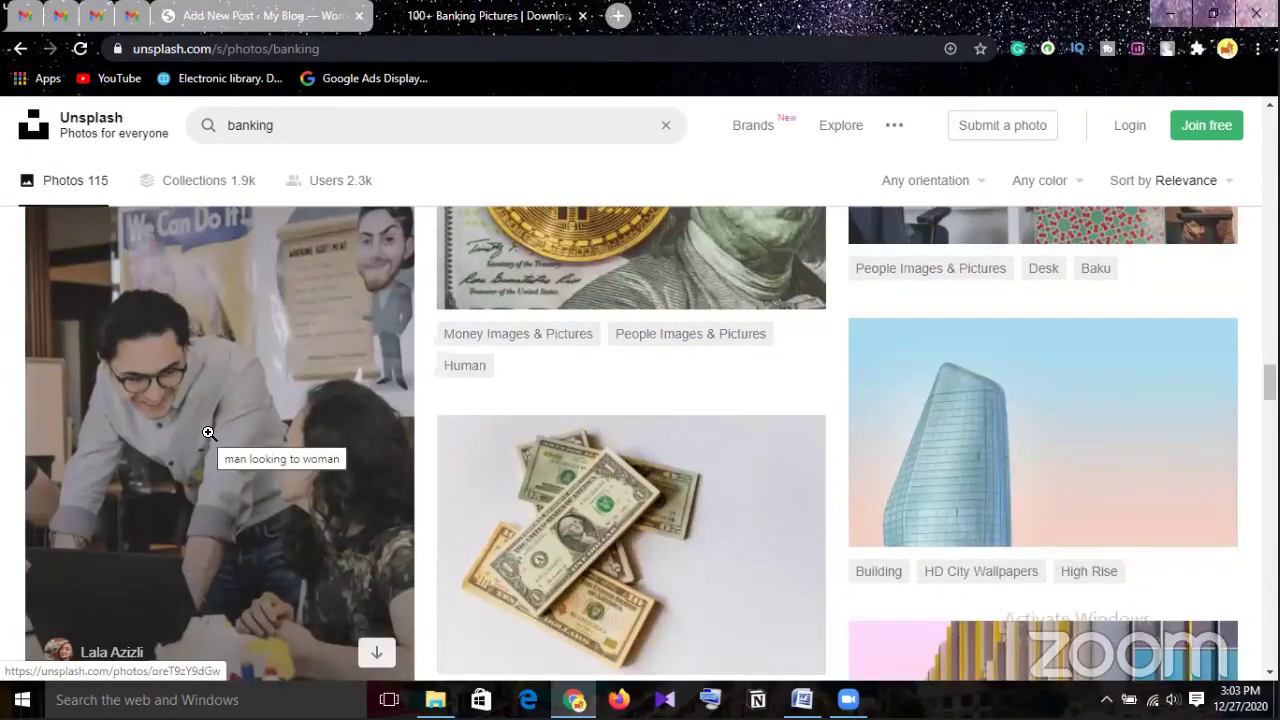
pyautogui.scroll(2, 215, 428)
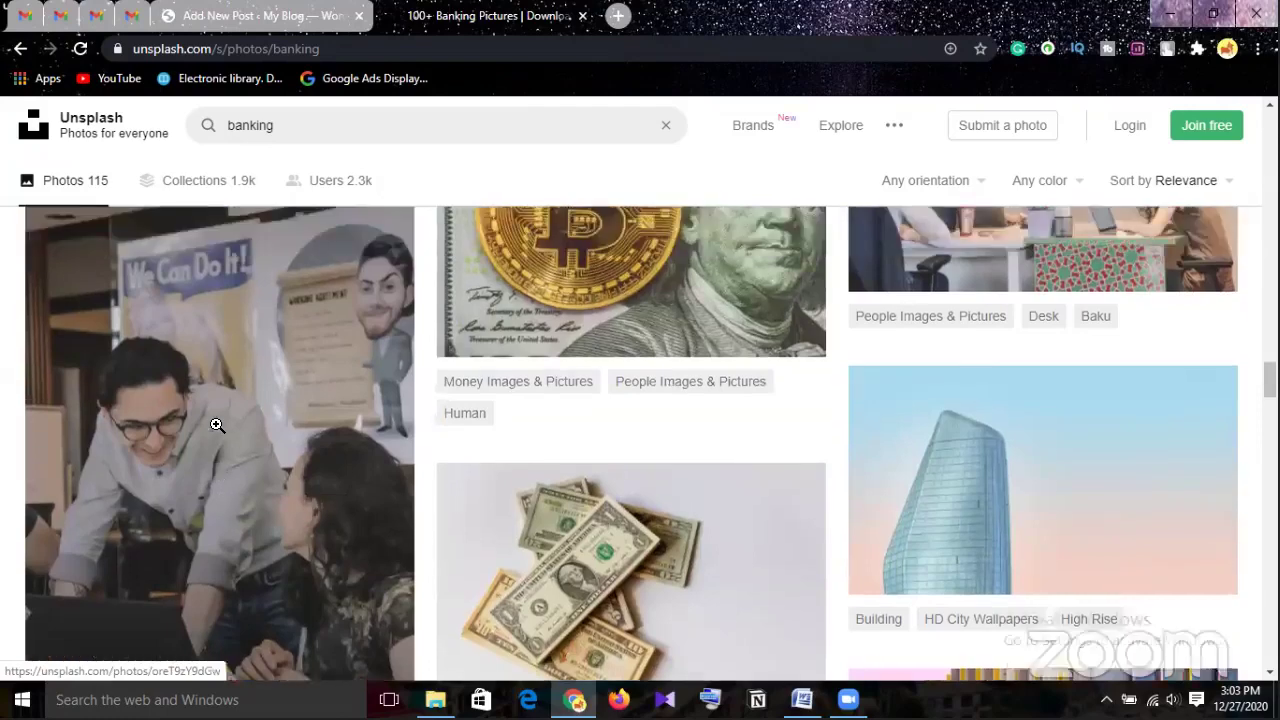
pyautogui.scroll(-2, 217, 425)
pyautogui.scroll(-1, 215, 424)
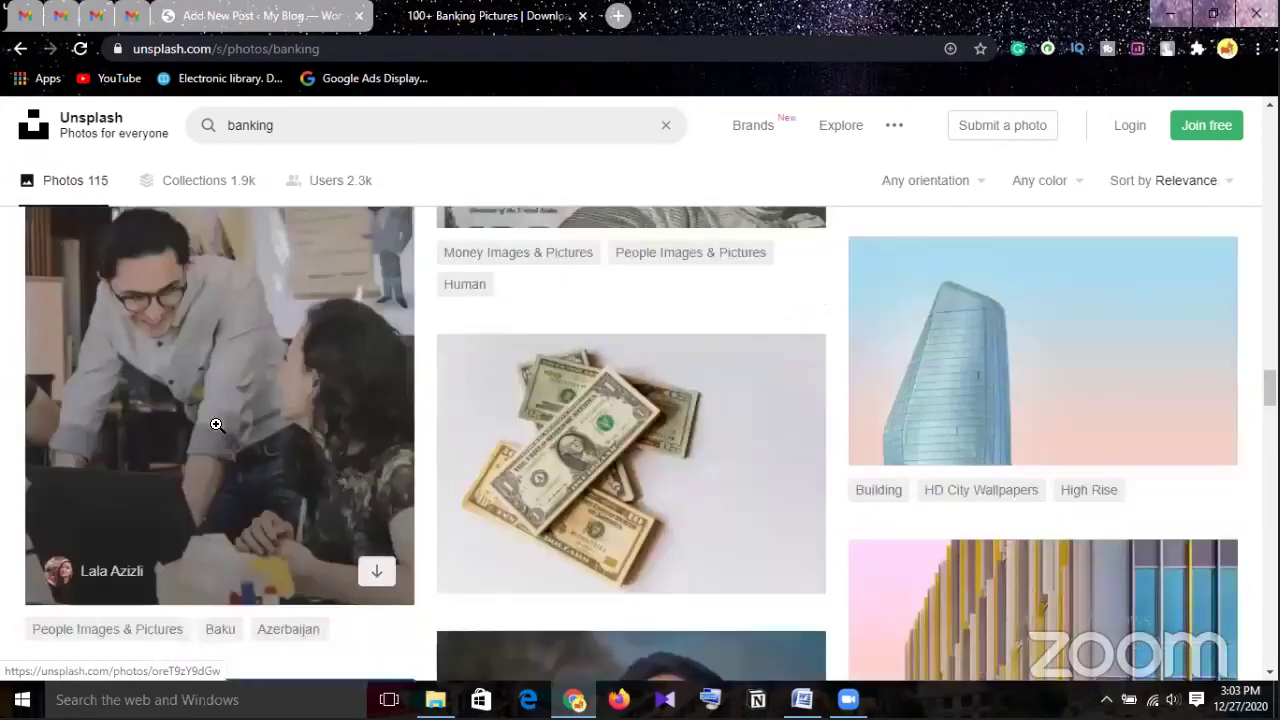
pyautogui.scroll(1, 220, 425)
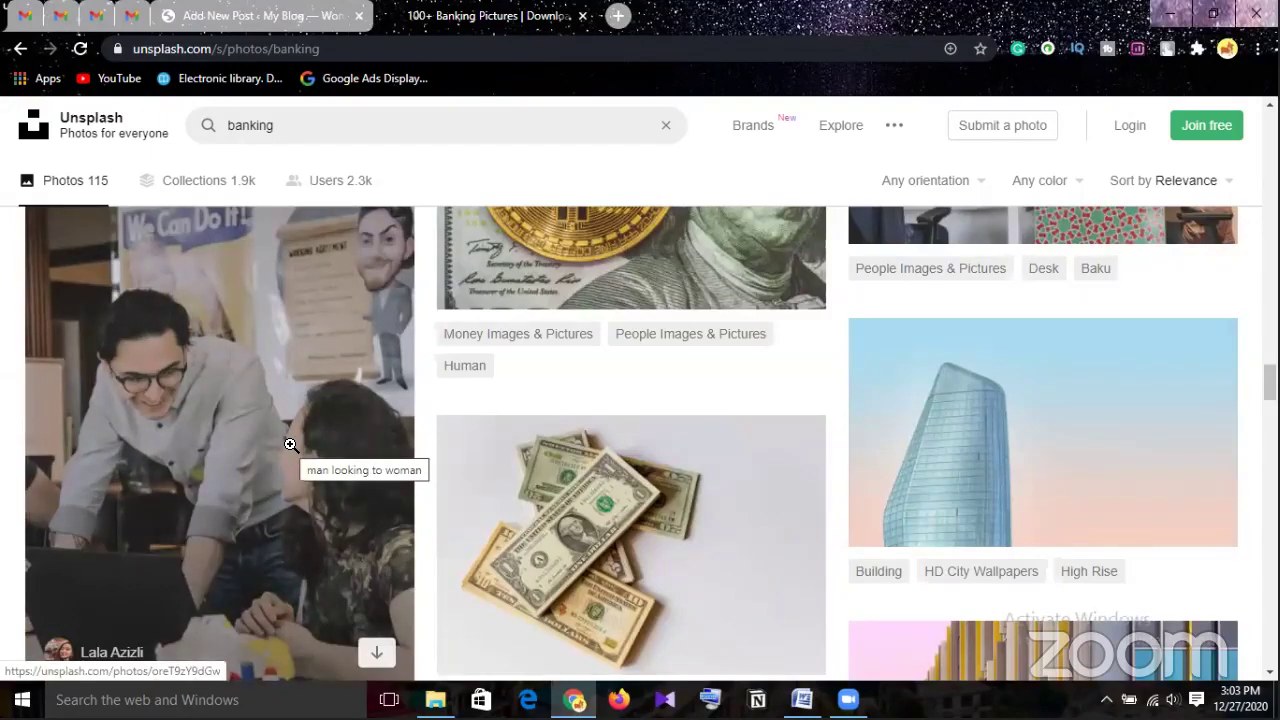
pyautogui.scroll(-5, 290, 444)
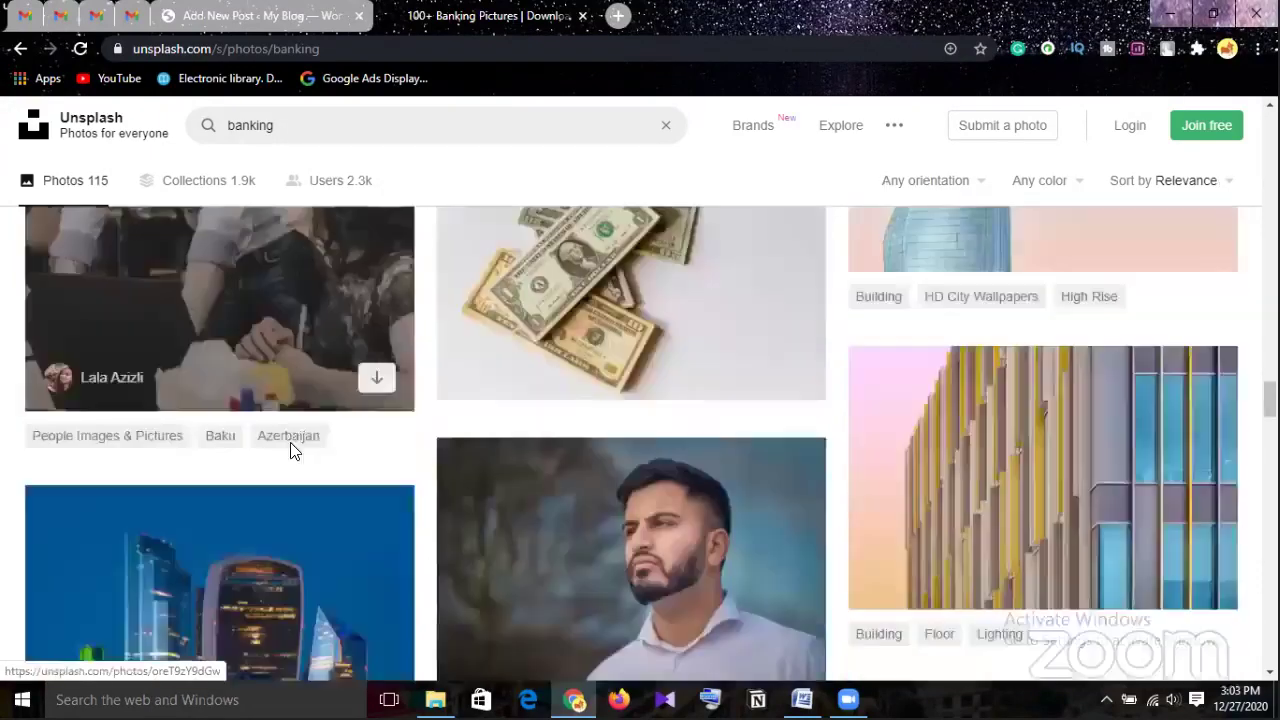
pyautogui.scroll(-3, 290, 442)
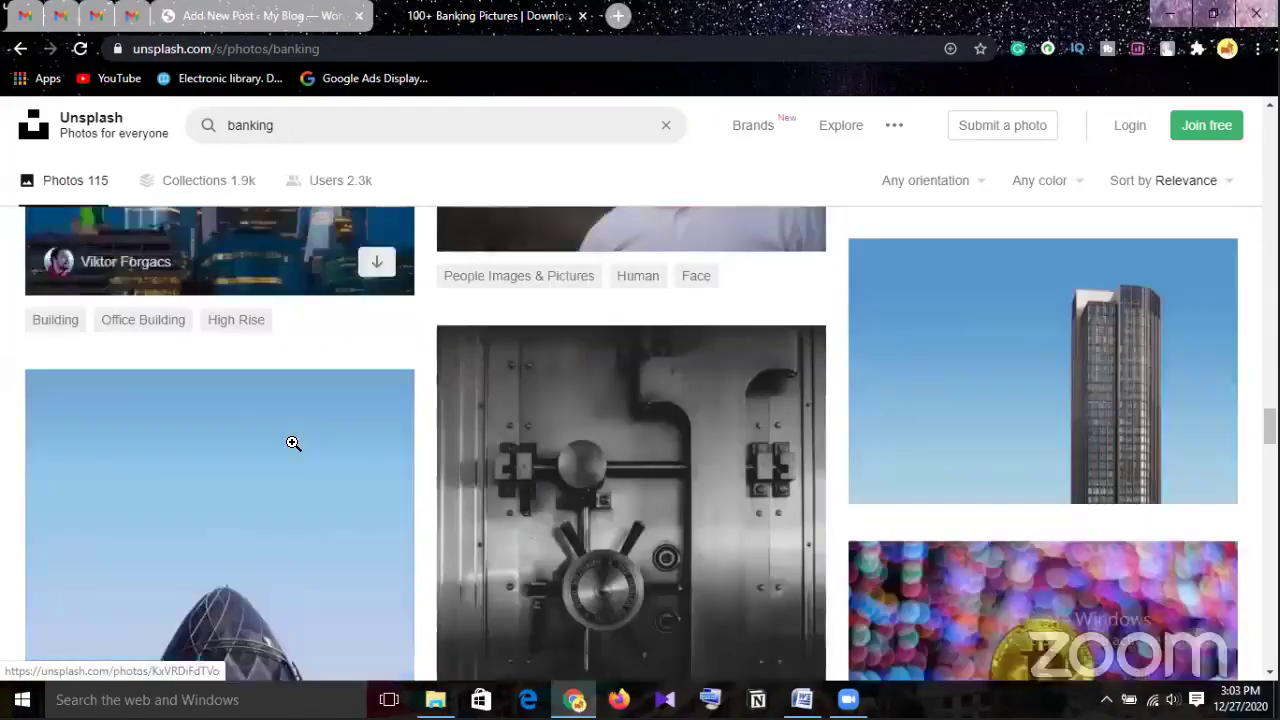
pyautogui.scroll(-2, 294, 441)
pyautogui.scroll(-2, 297, 440)
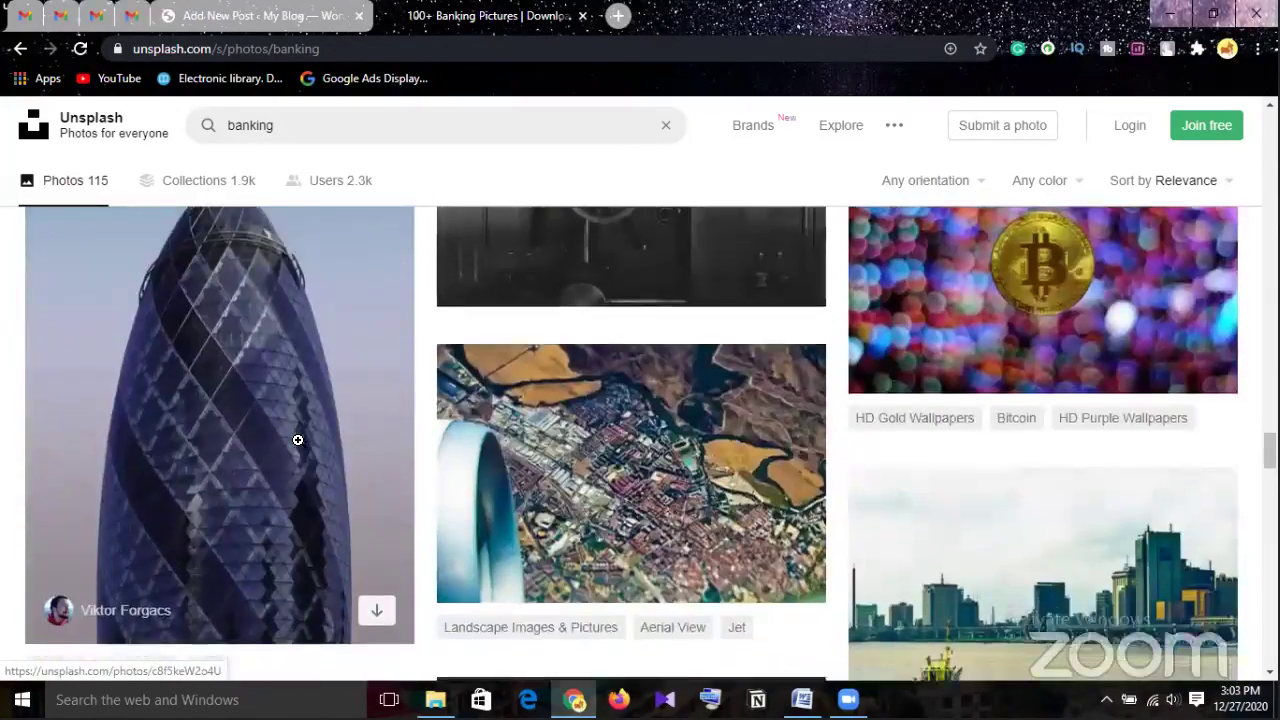
pyautogui.scroll(4, 300, 437)
pyautogui.scroll(5, 302, 435)
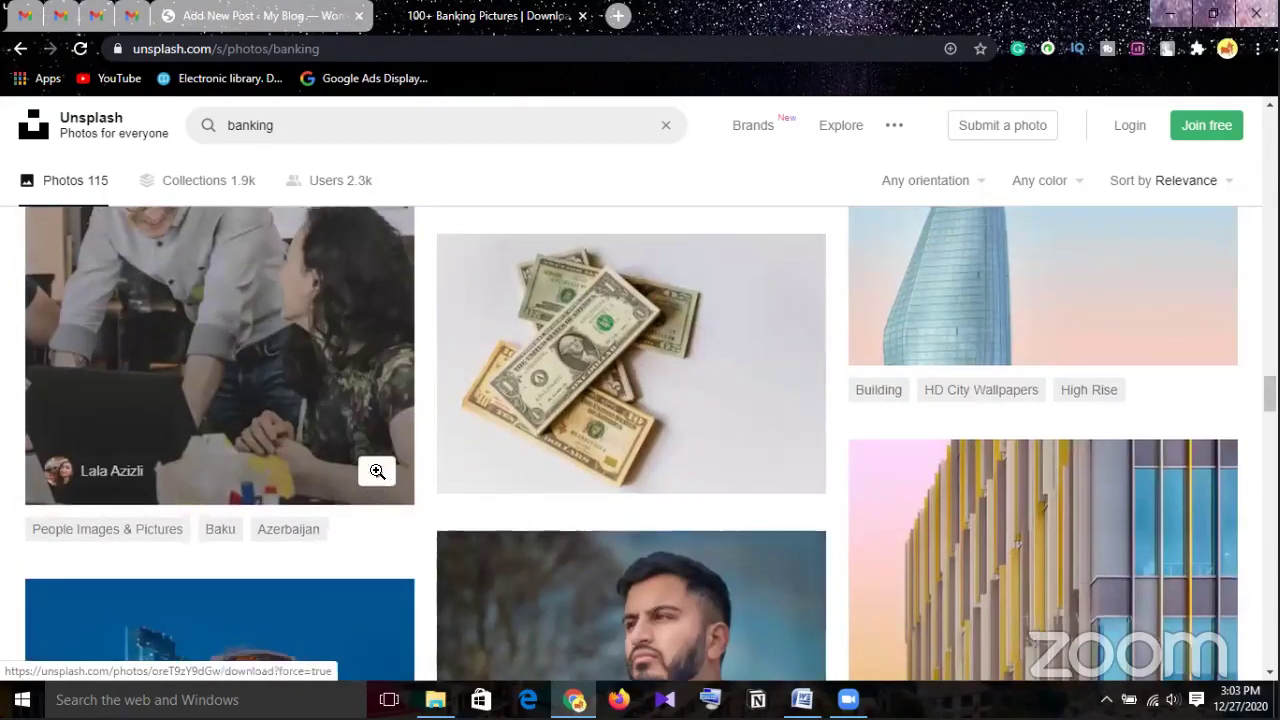
pyautogui.scroll(1, 378, 480)
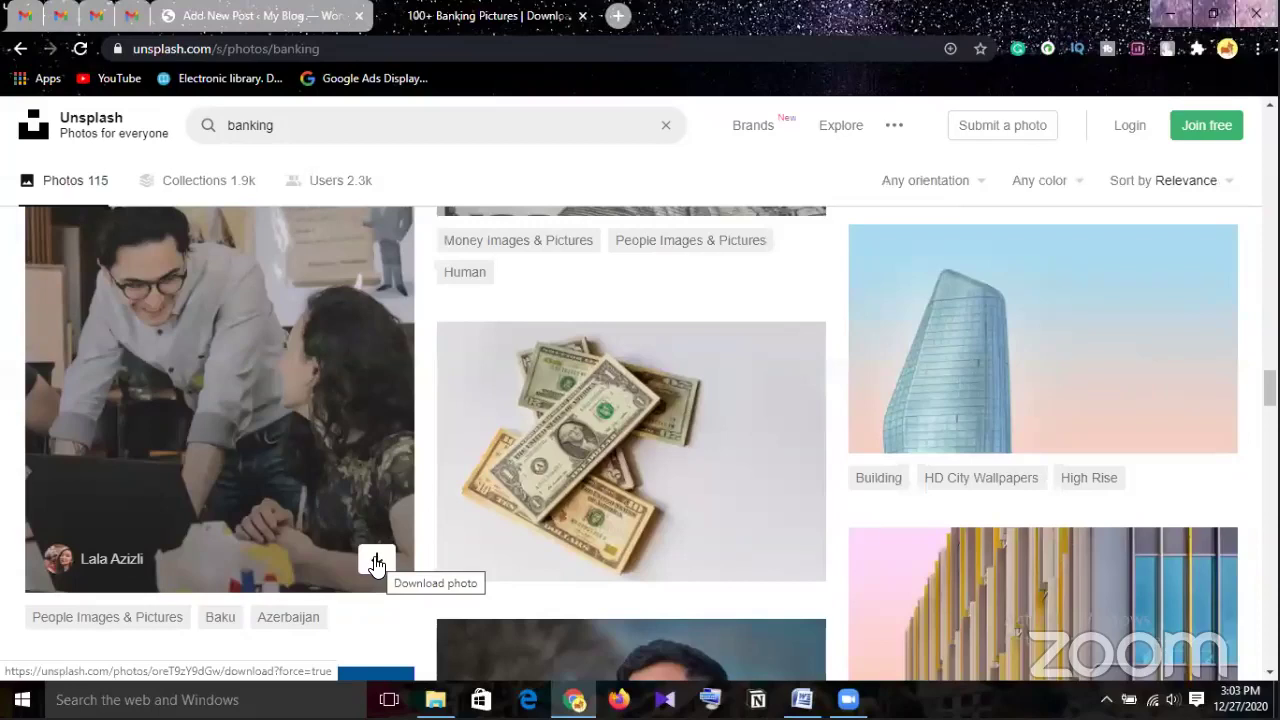
# Change the Unsplash photo search to "bank"
pyautogui.click(332, 127)
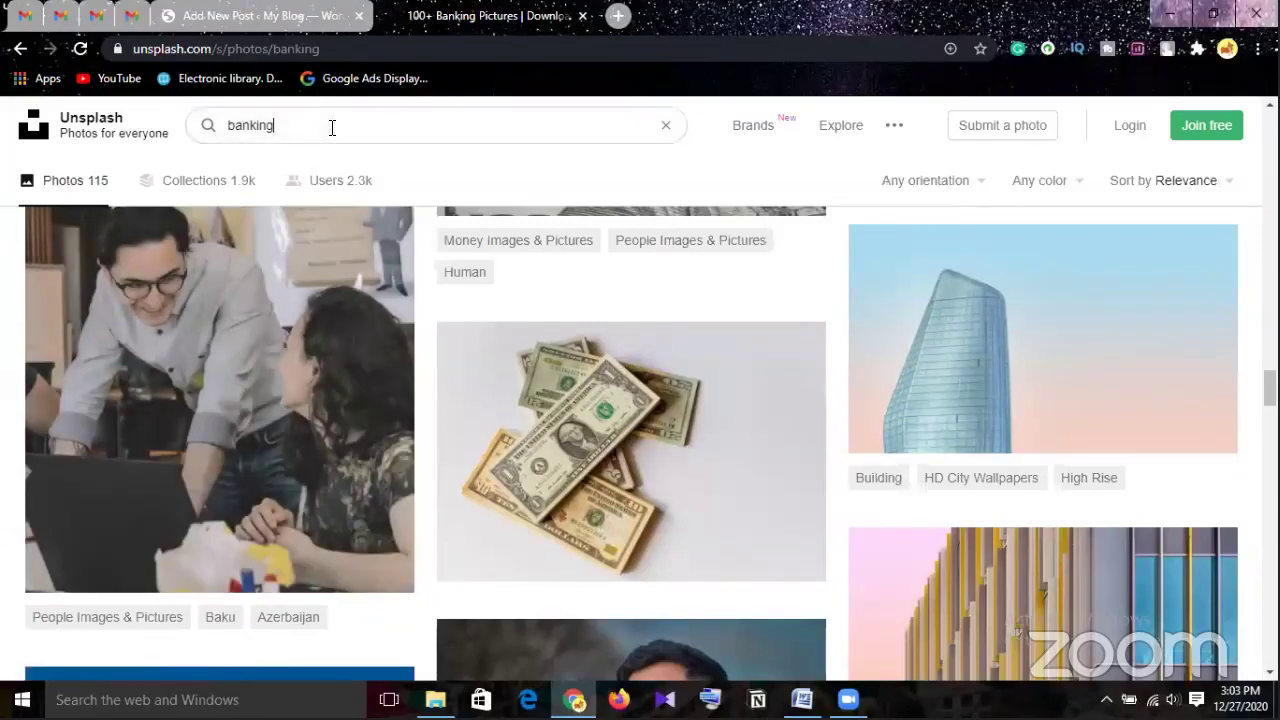
pyautogui.press('Return')
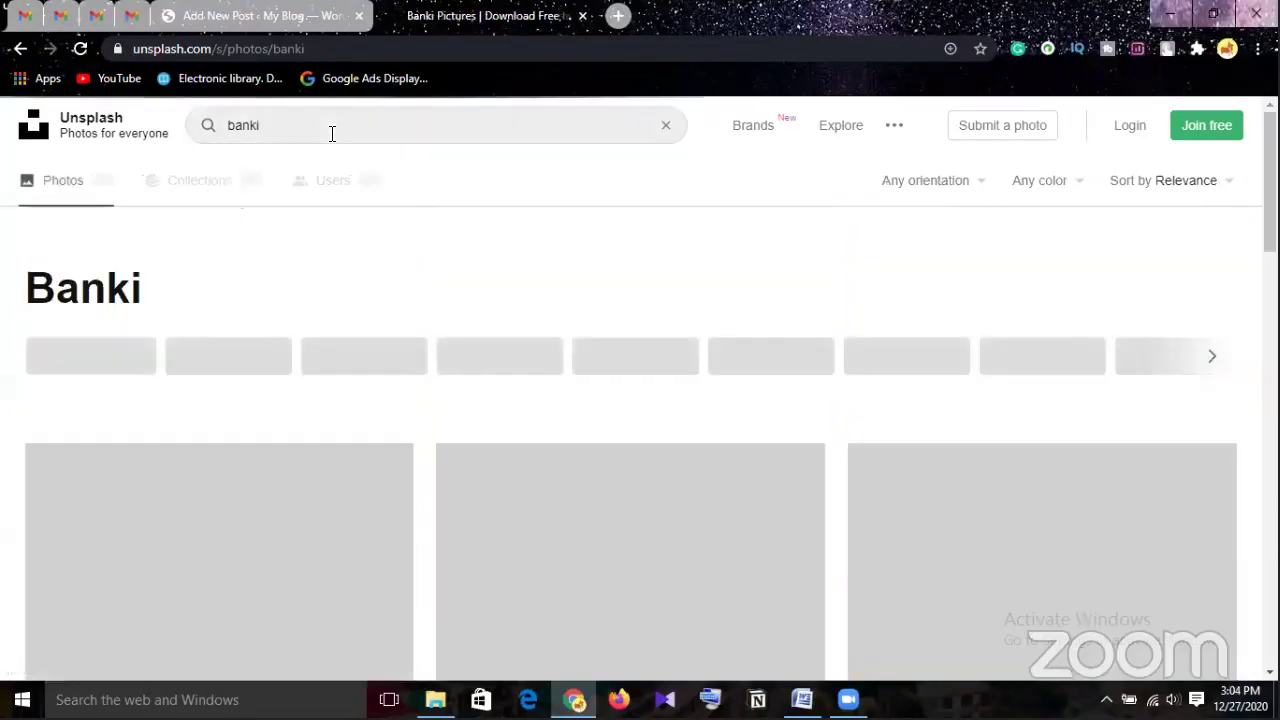
pyautogui.press('BackSpace')
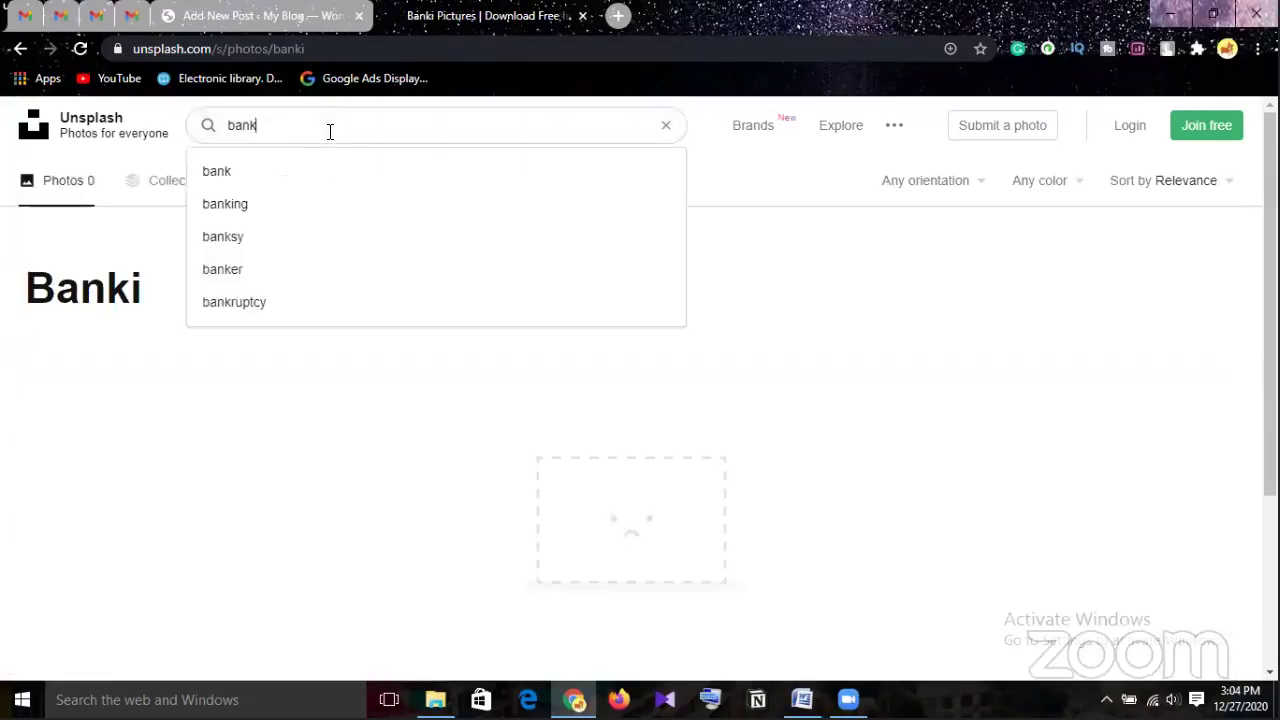
pyautogui.press('Return')
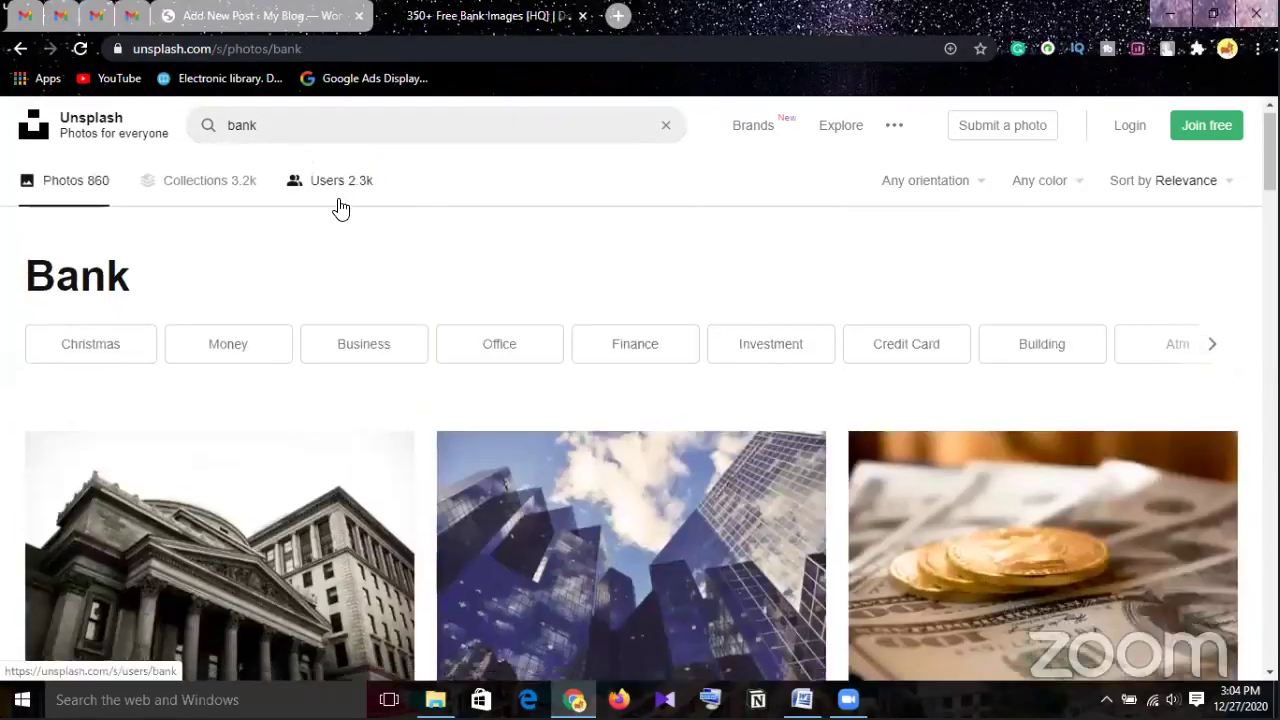
# Download the photo of the ATM with the neon sign against a purple wall and dismiss the attribution message
pyautogui.scroll(-4, 340, 205)
pyautogui.scroll(-2, 340, 205)
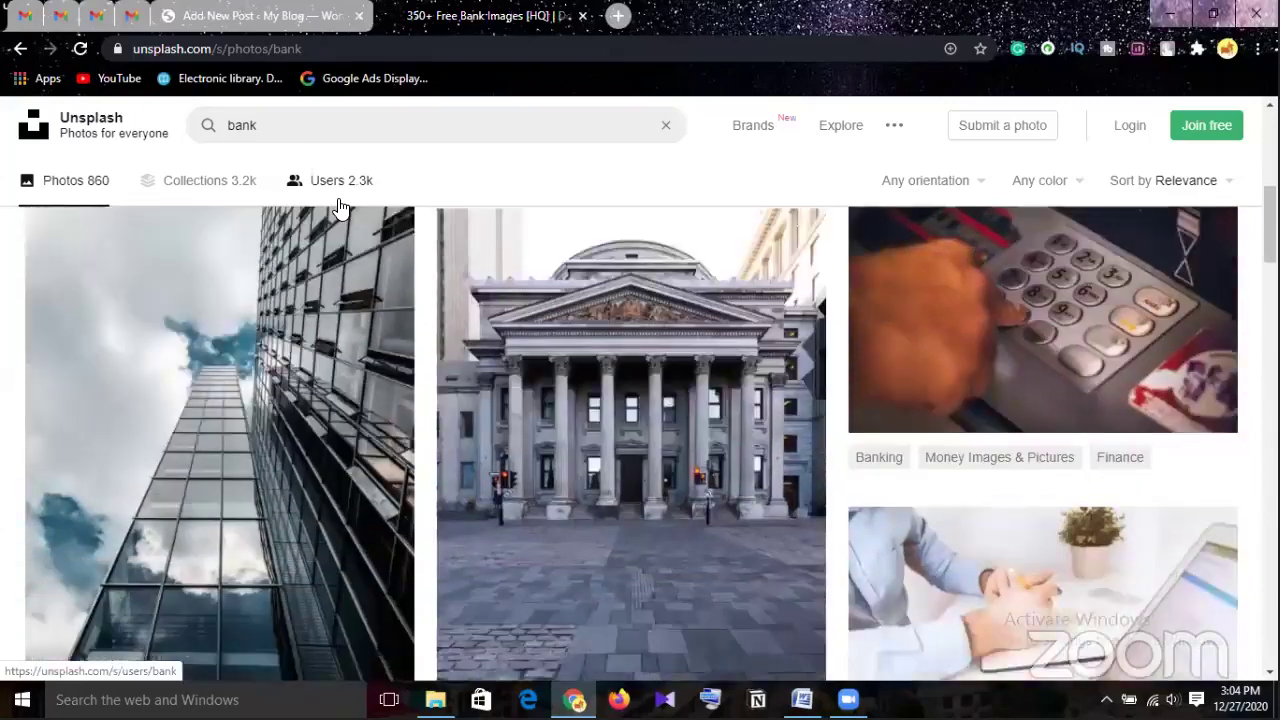
pyautogui.scroll(1, 340, 205)
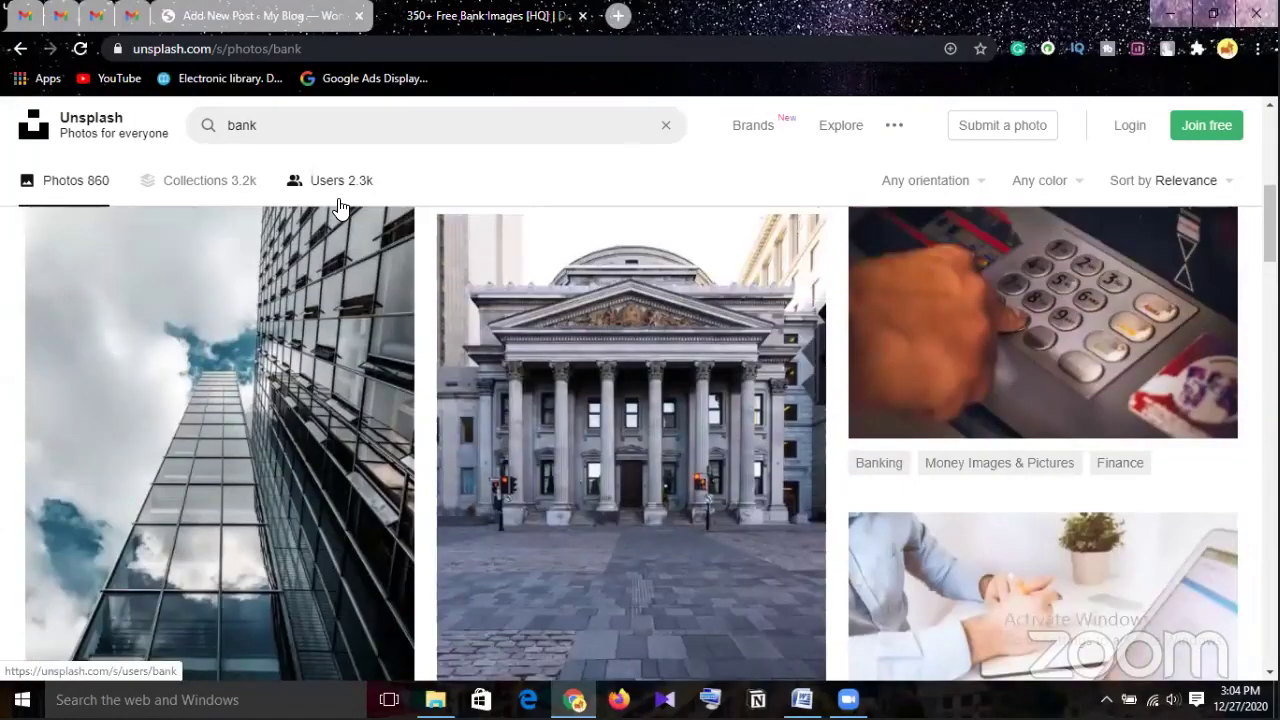
pyautogui.scroll(-1, 340, 205)
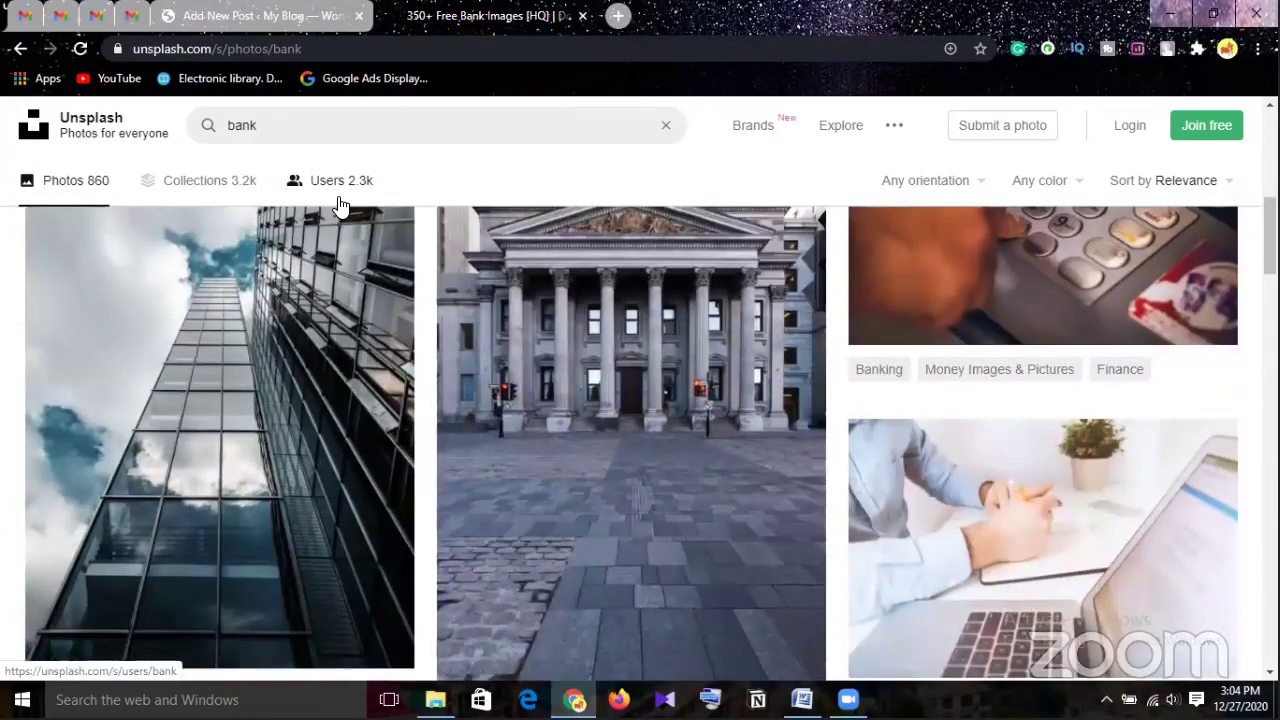
pyautogui.scroll(-2, 340, 205)
pyautogui.scroll(-1, 722, 264)
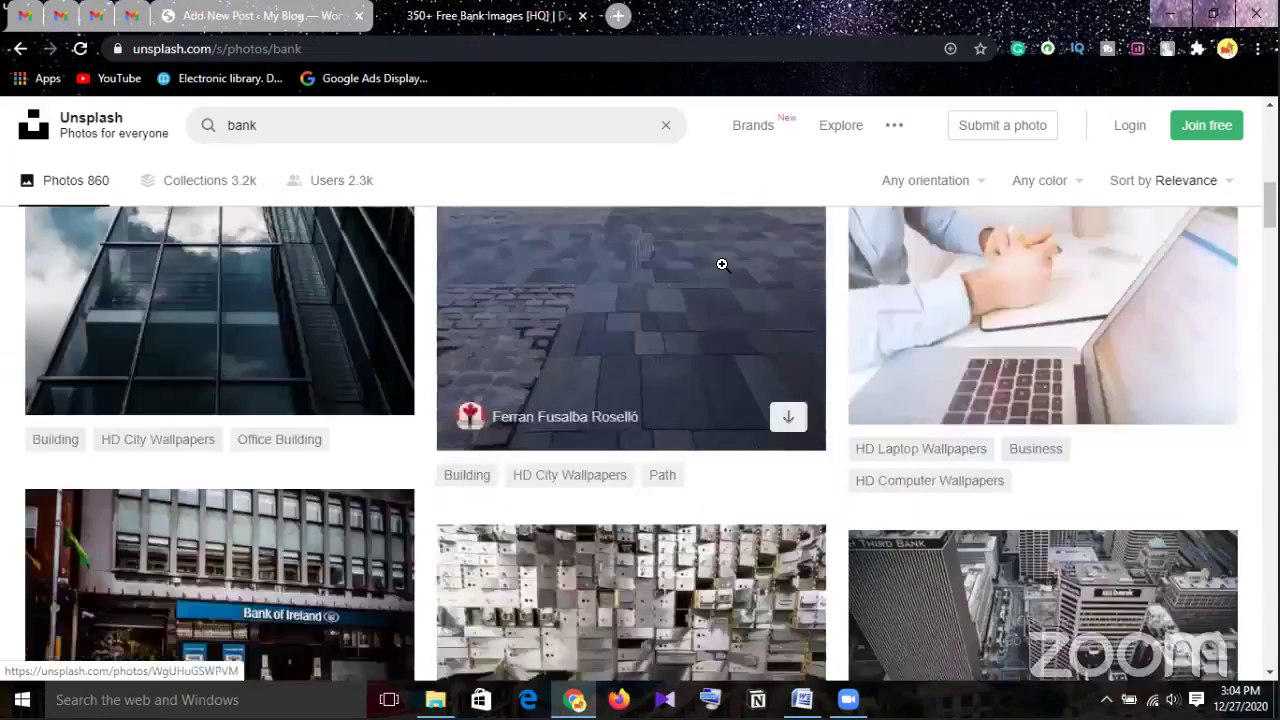
pyautogui.scroll(-1, 722, 264)
pyautogui.scroll(-5, 722, 264)
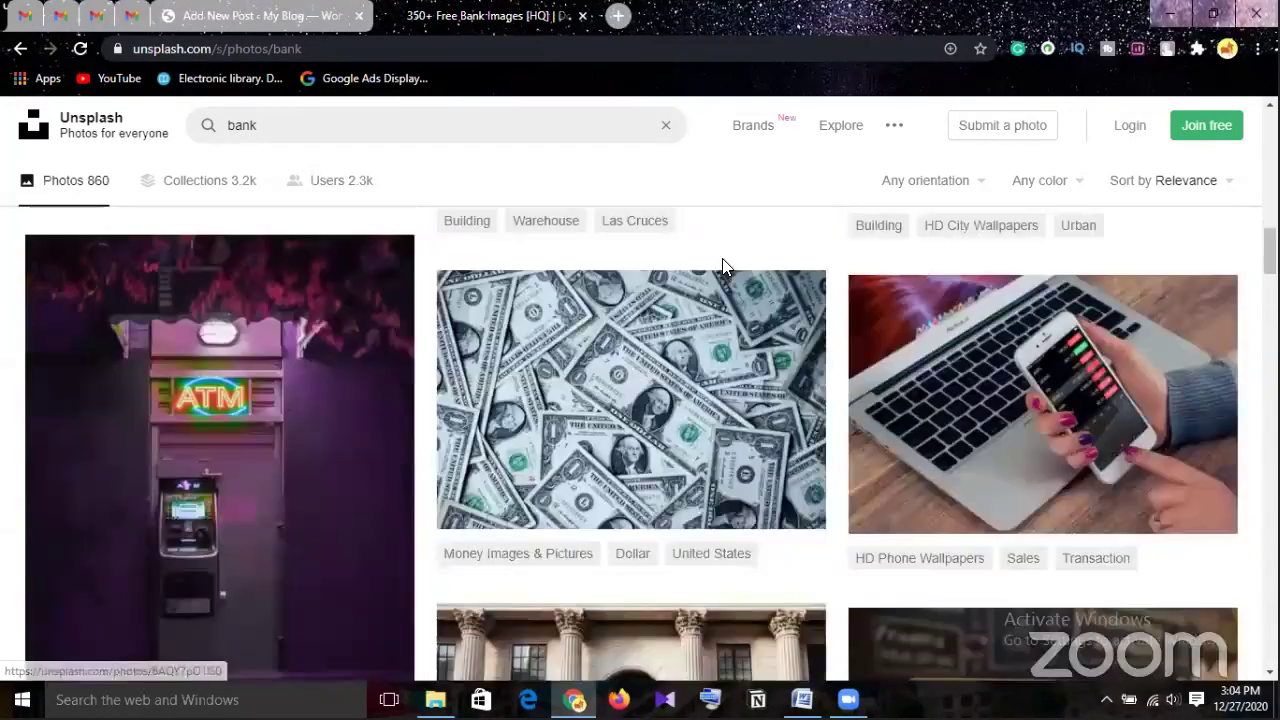
pyautogui.scroll(-1, 725, 264)
pyautogui.moveTo(277, 449)
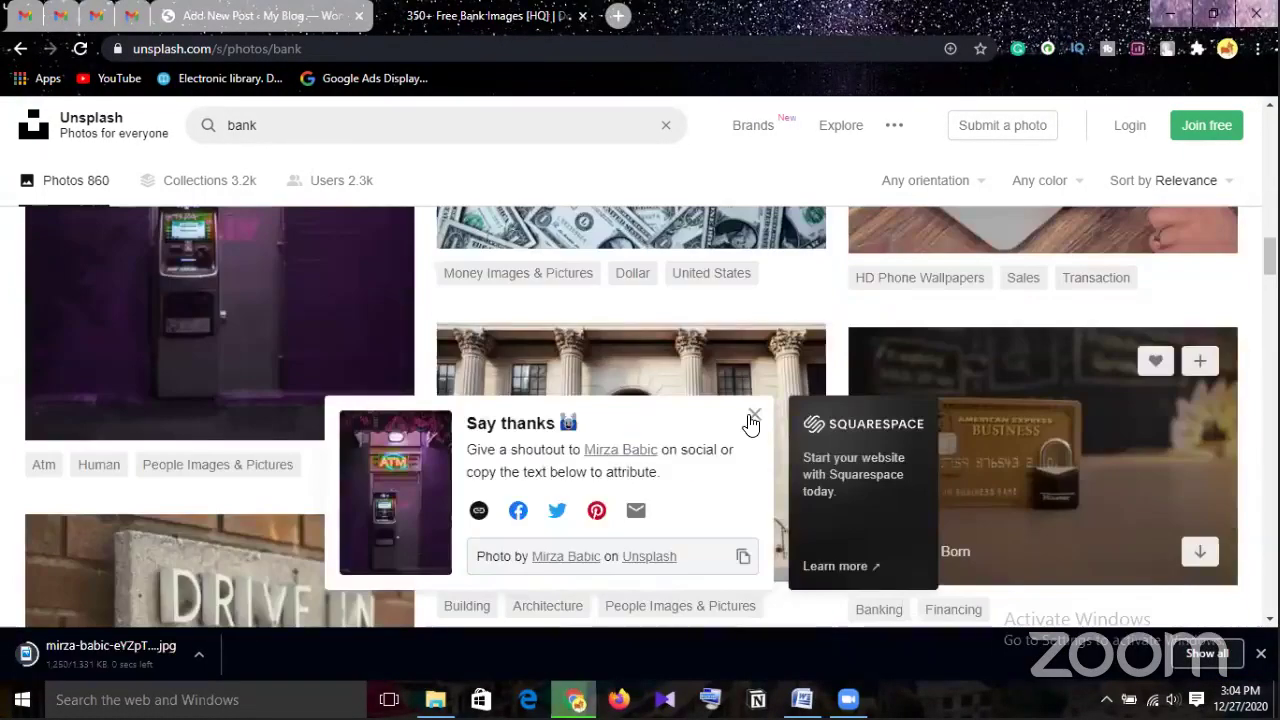
pyautogui.scroll(-2, 760, 422)
pyautogui.click(833, 357)
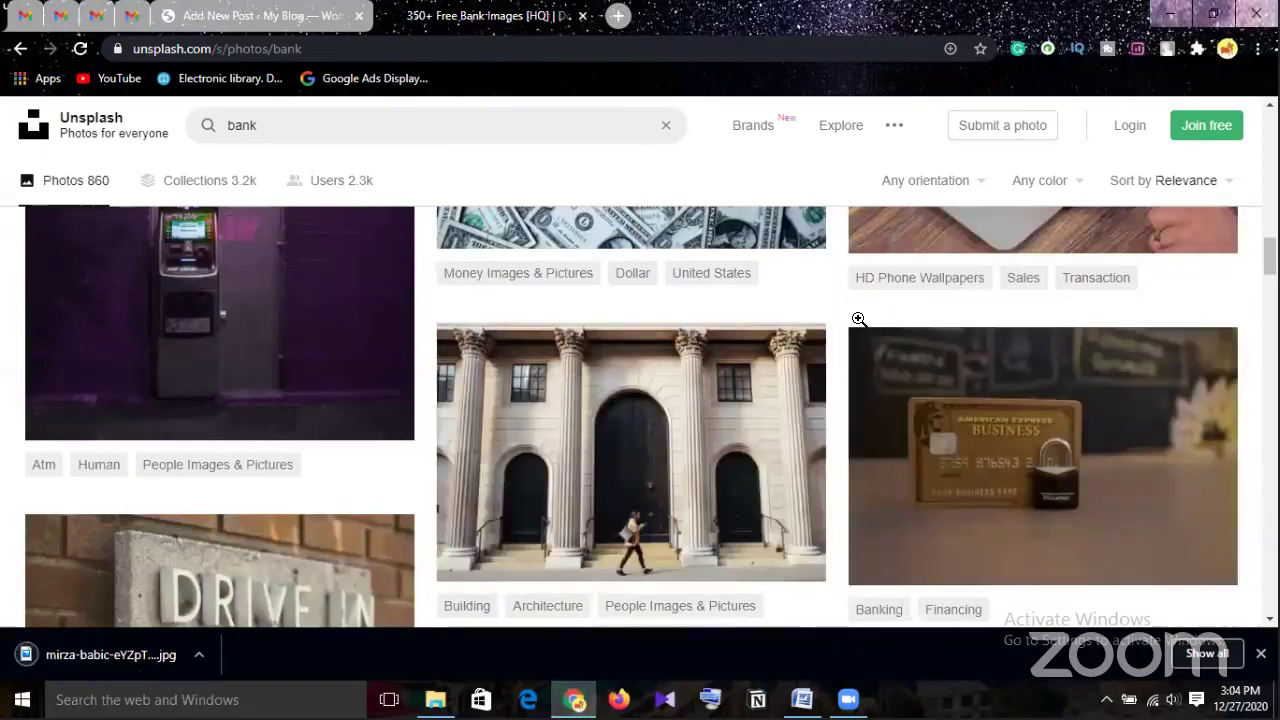
# Look through the remaining bank search results for another photo that suits the internship report post
pyautogui.scroll(-2, 858, 318)
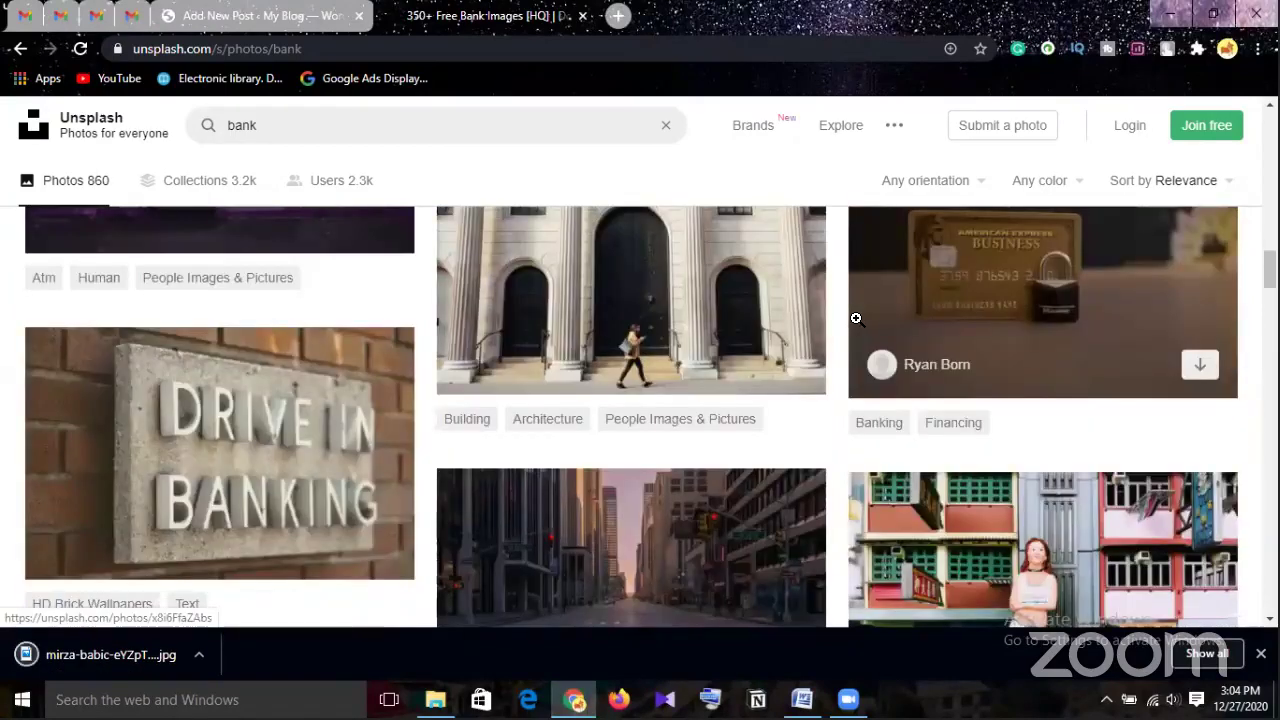
pyautogui.scroll(-5, 855, 316)
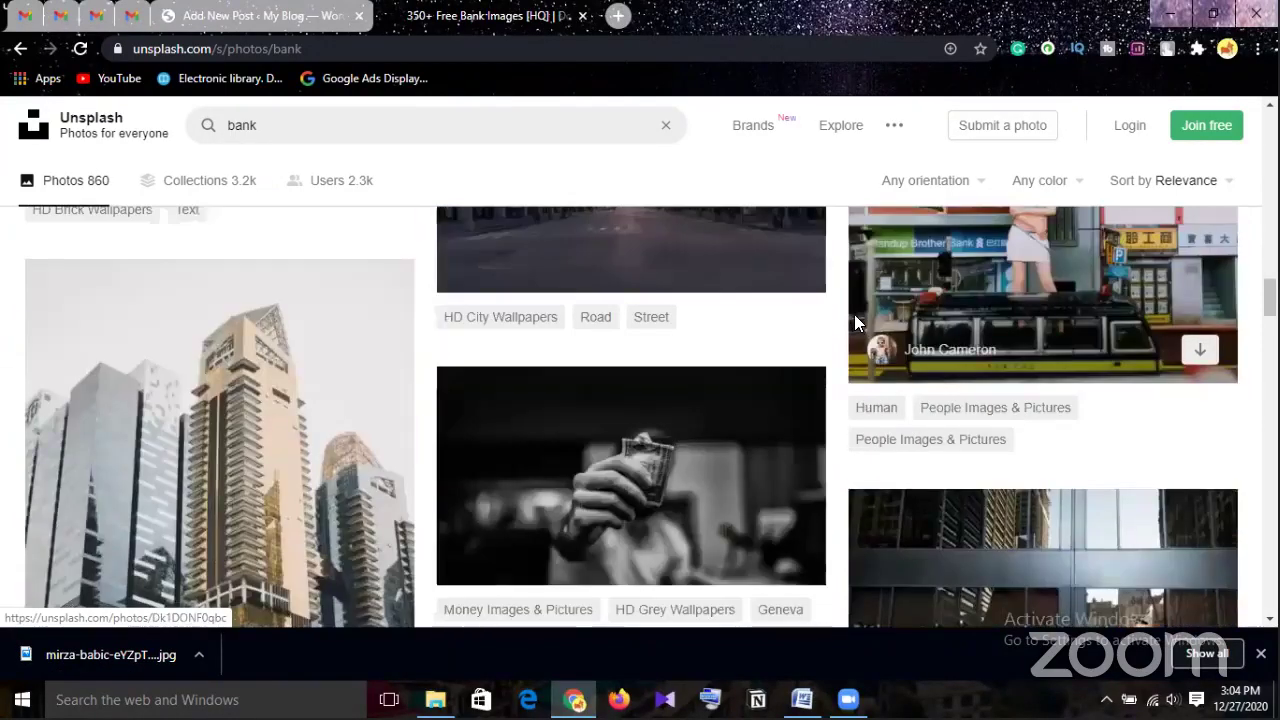
pyautogui.scroll(-1, 854, 316)
pyautogui.scroll(-4, 855, 316)
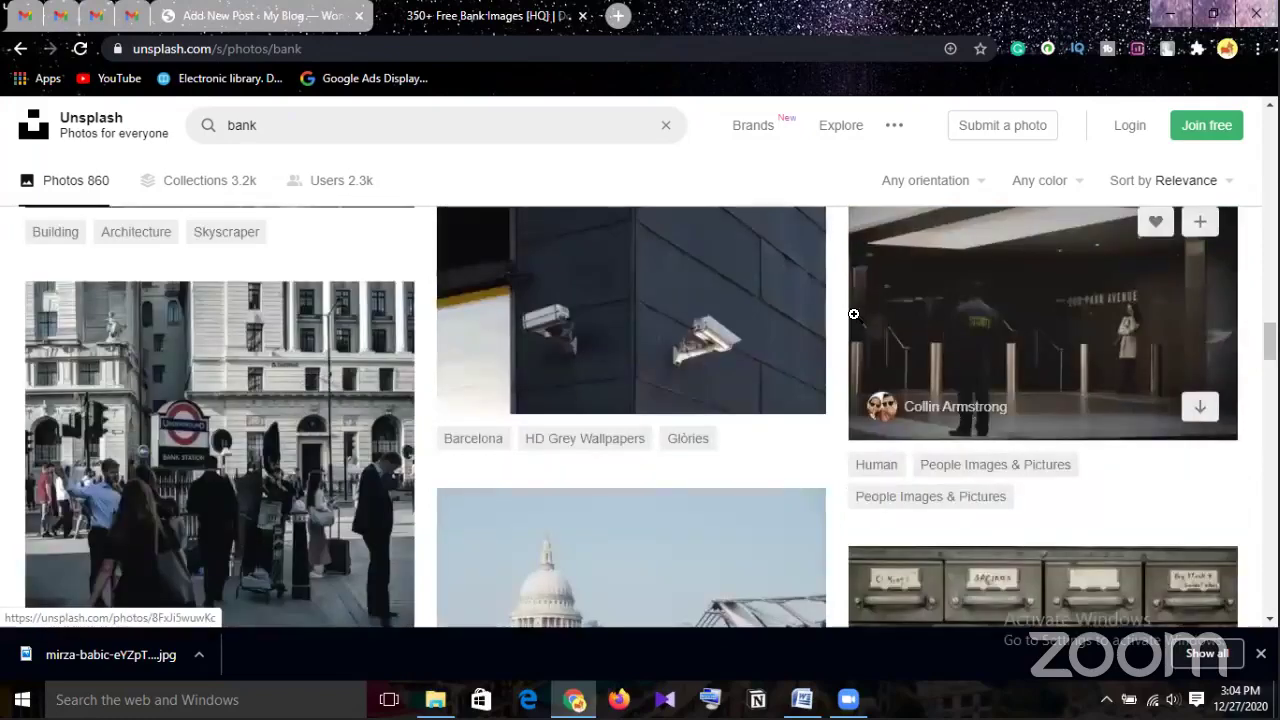
pyautogui.scroll(-3, 854, 315)
pyautogui.scroll(-3, 854, 315)
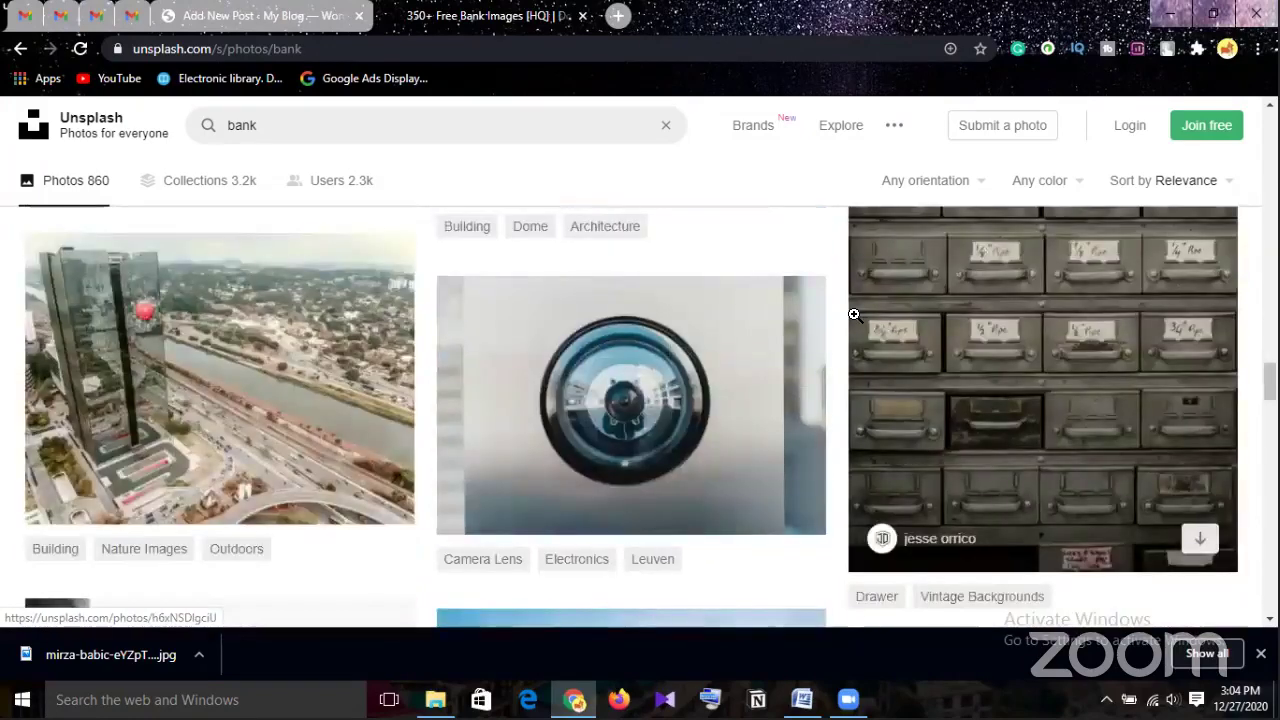
pyautogui.scroll(-4, 854, 315)
pyautogui.scroll(-4, 854, 315)
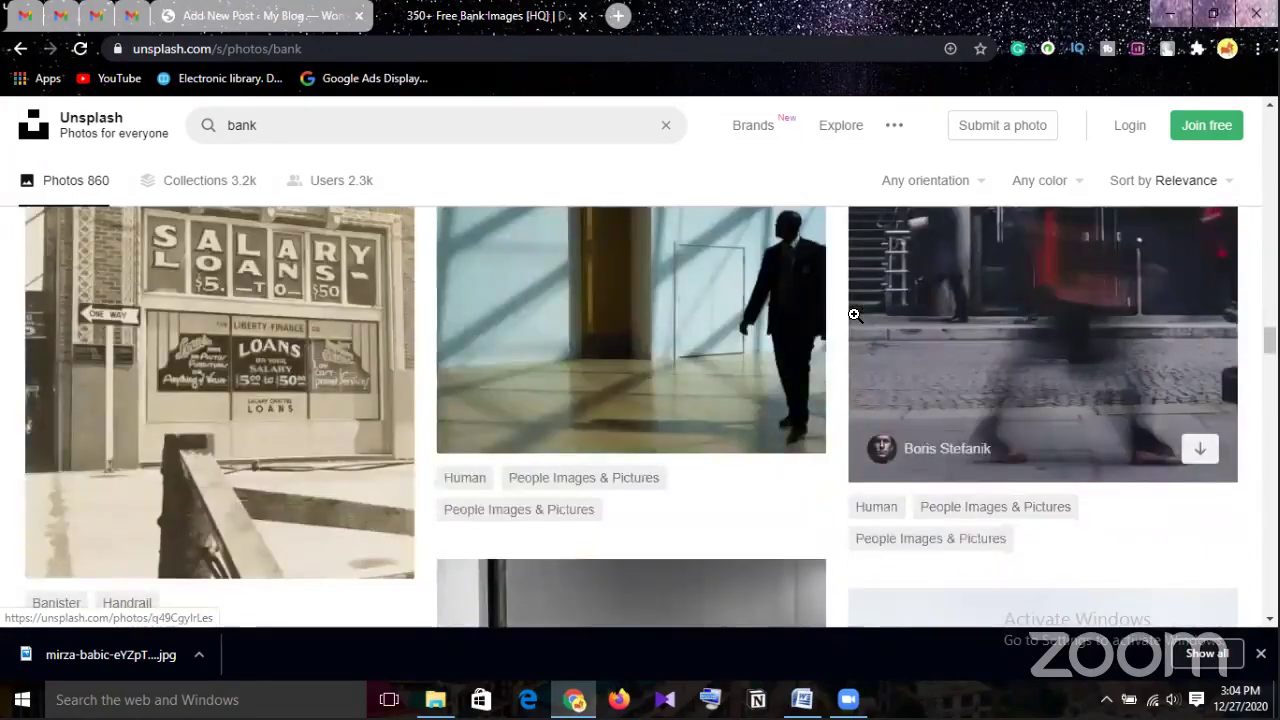
pyautogui.scroll(-4, 854, 313)
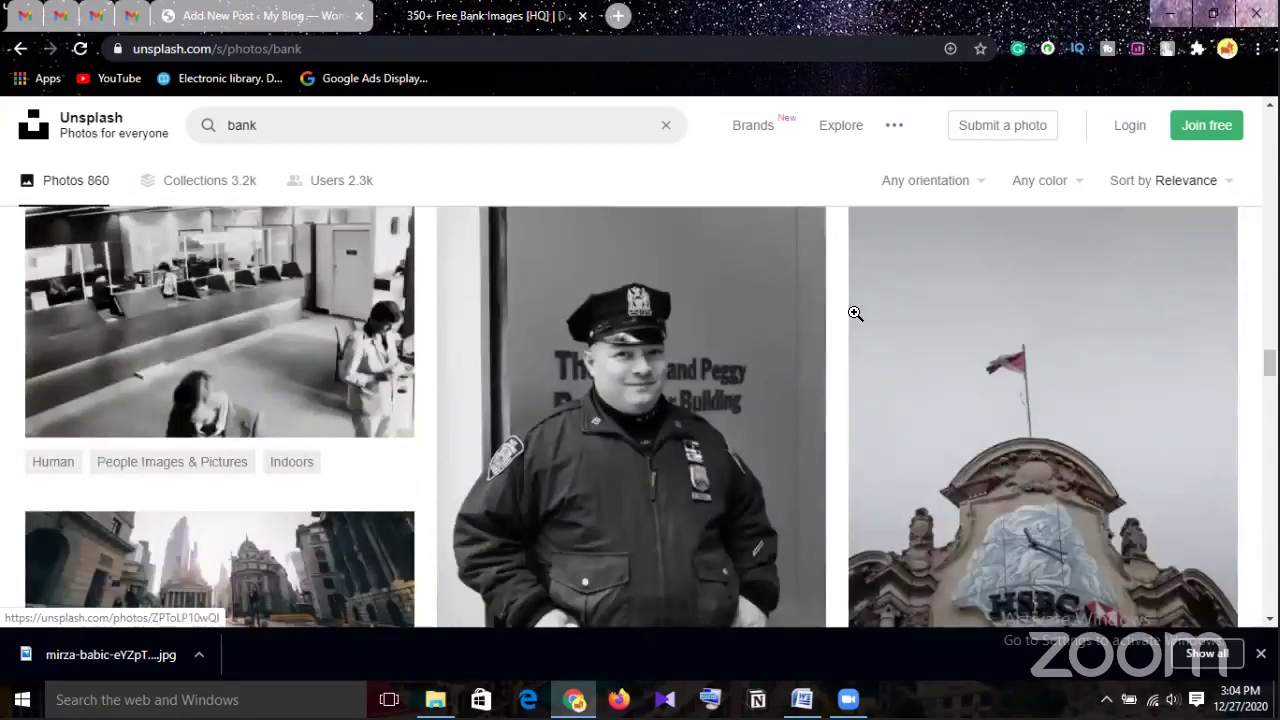
pyautogui.scroll(-4, 857, 313)
pyautogui.scroll(-4, 857, 312)
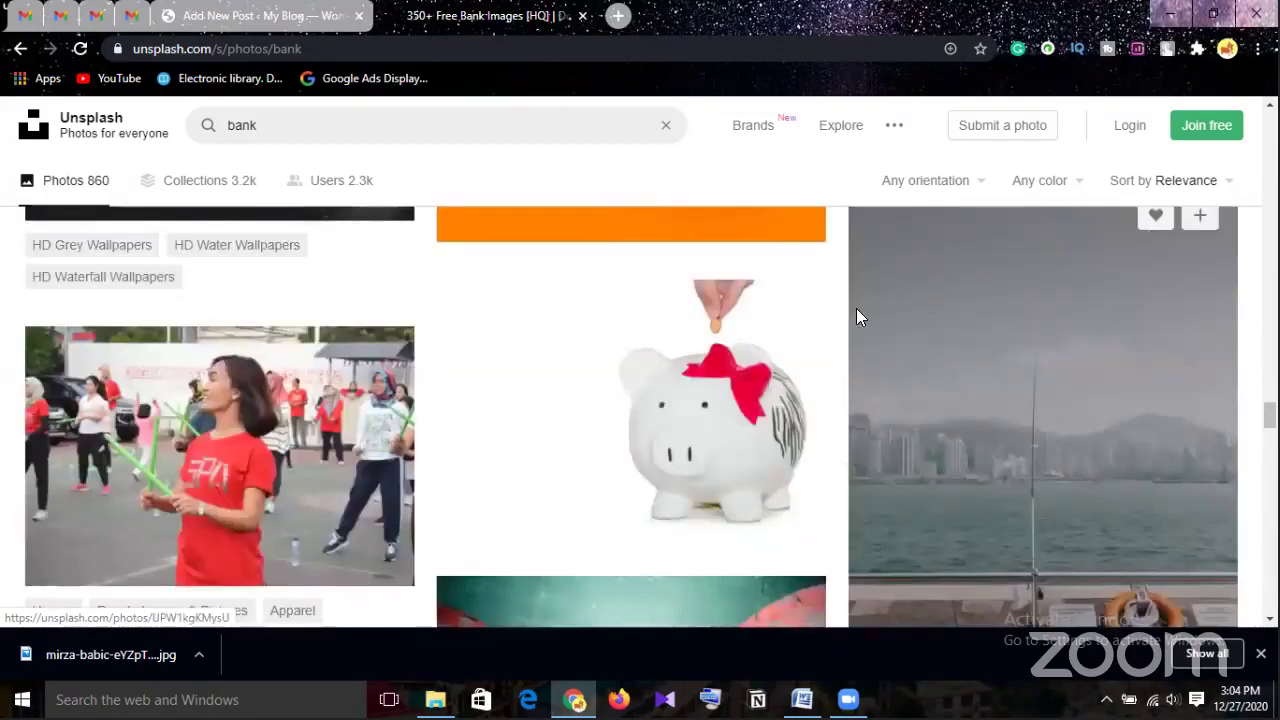
pyautogui.scroll(-4, 857, 310)
pyautogui.scroll(-4, 757, 331)
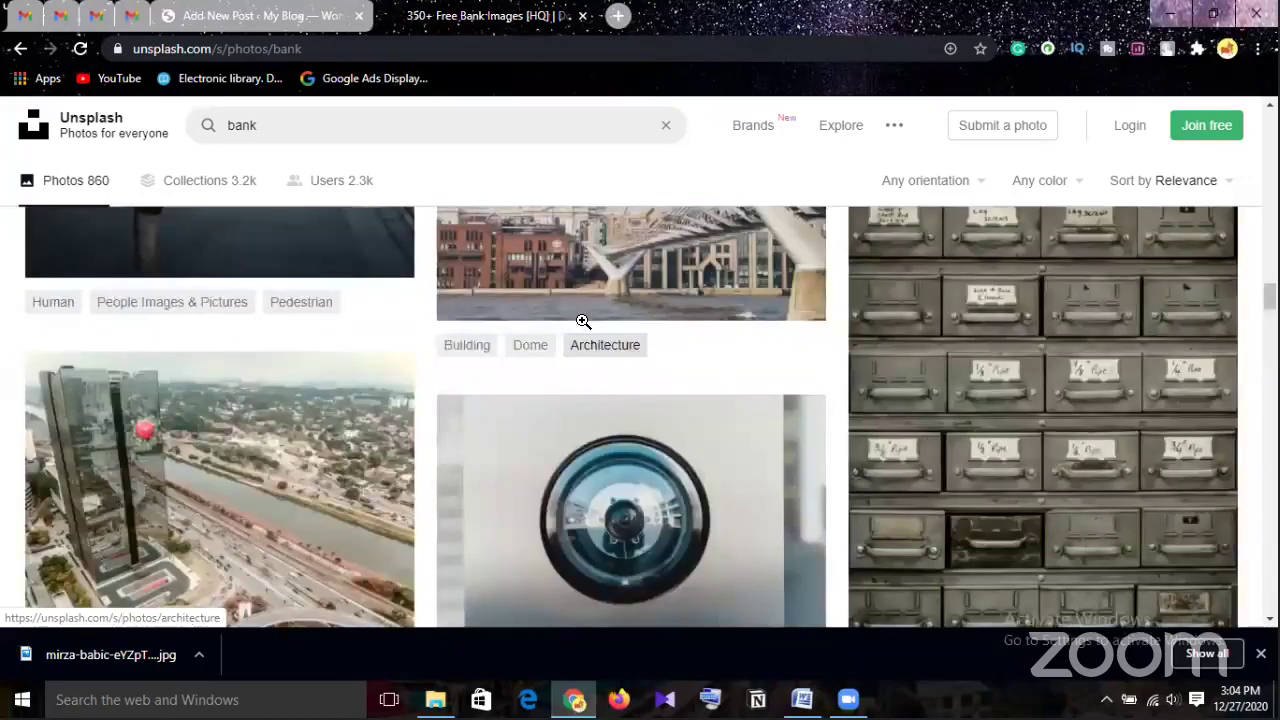
pyautogui.scroll(-4, 573, 319)
pyautogui.scroll(-4, 571, 314)
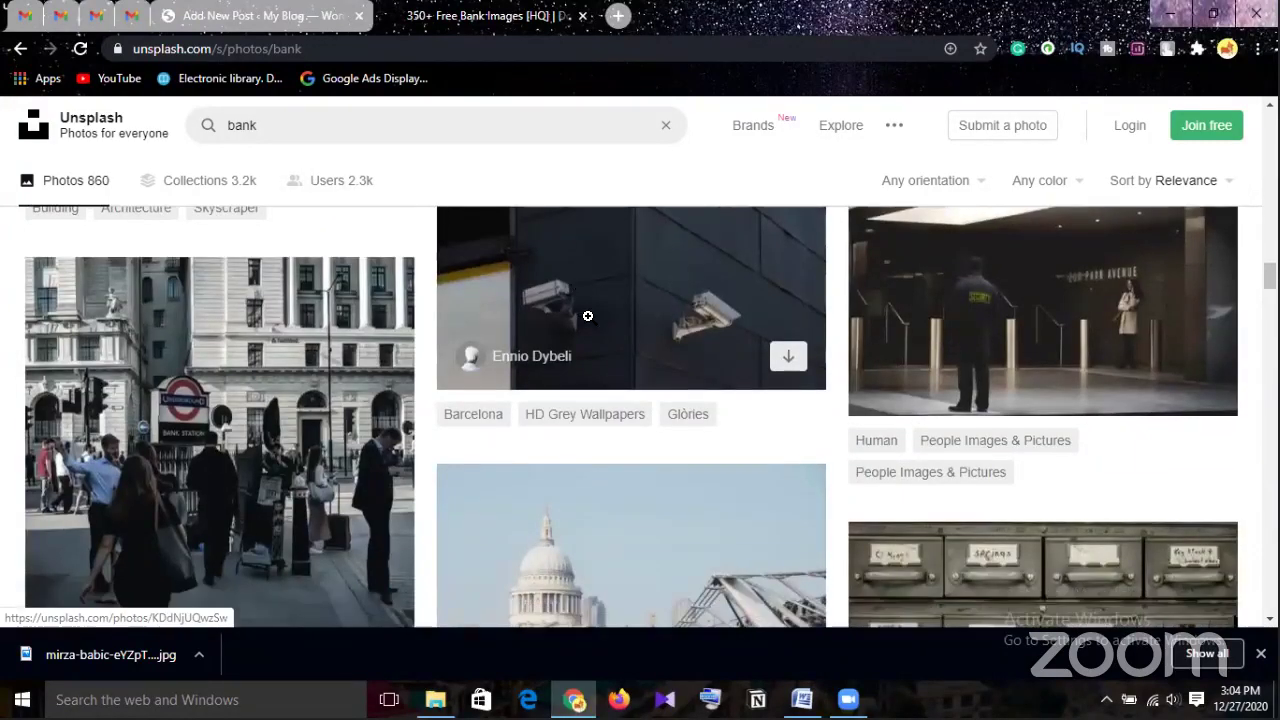
# Download the photo of the piggy bank on the orange background and dismiss the attribution message
pyautogui.scroll(4, 595, 325)
pyautogui.scroll(4, 596, 320)
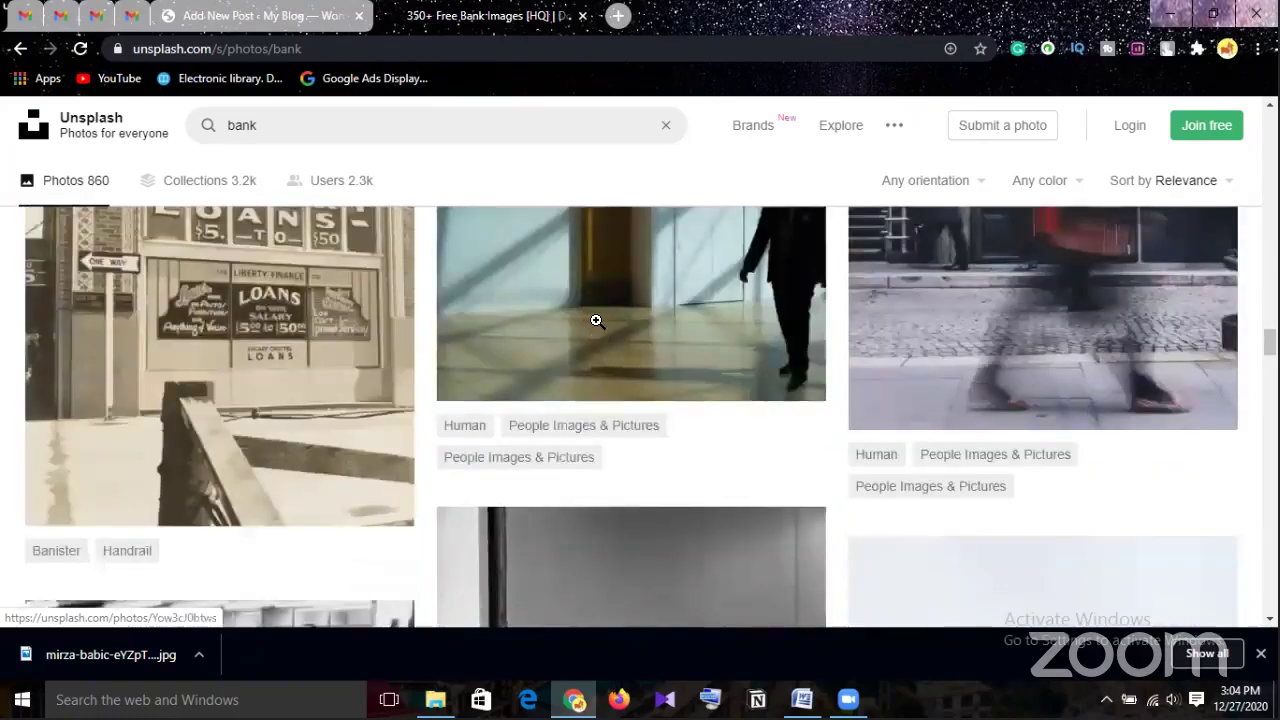
pyautogui.scroll(4, 600, 330)
pyautogui.scroll(-4, 780, 340)
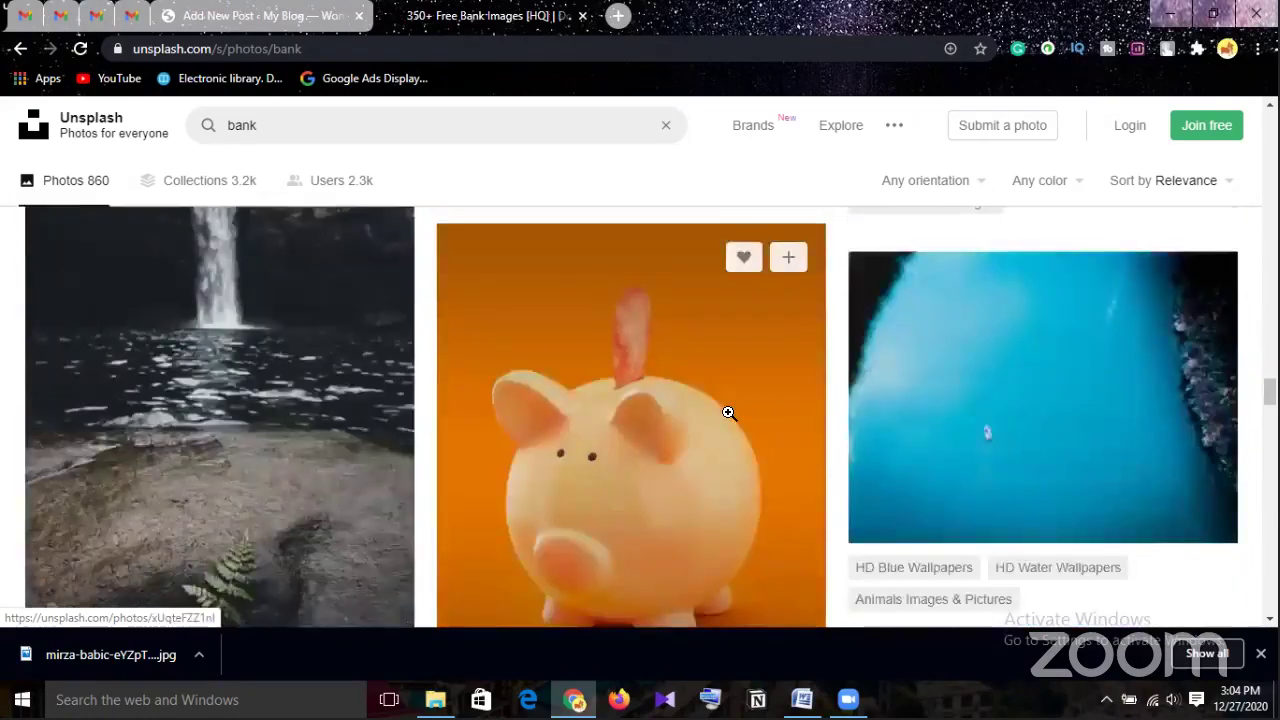
pyautogui.scroll(-2, 765, 575)
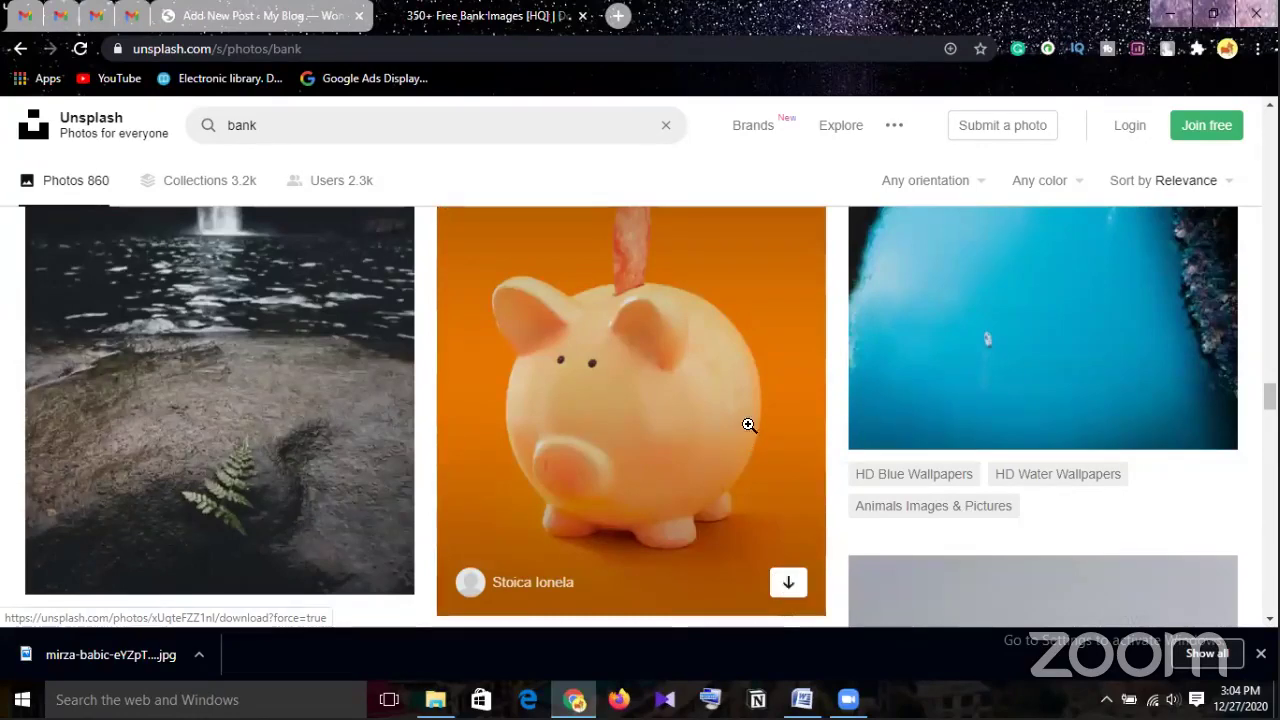
pyautogui.scroll(5, 740, 400)
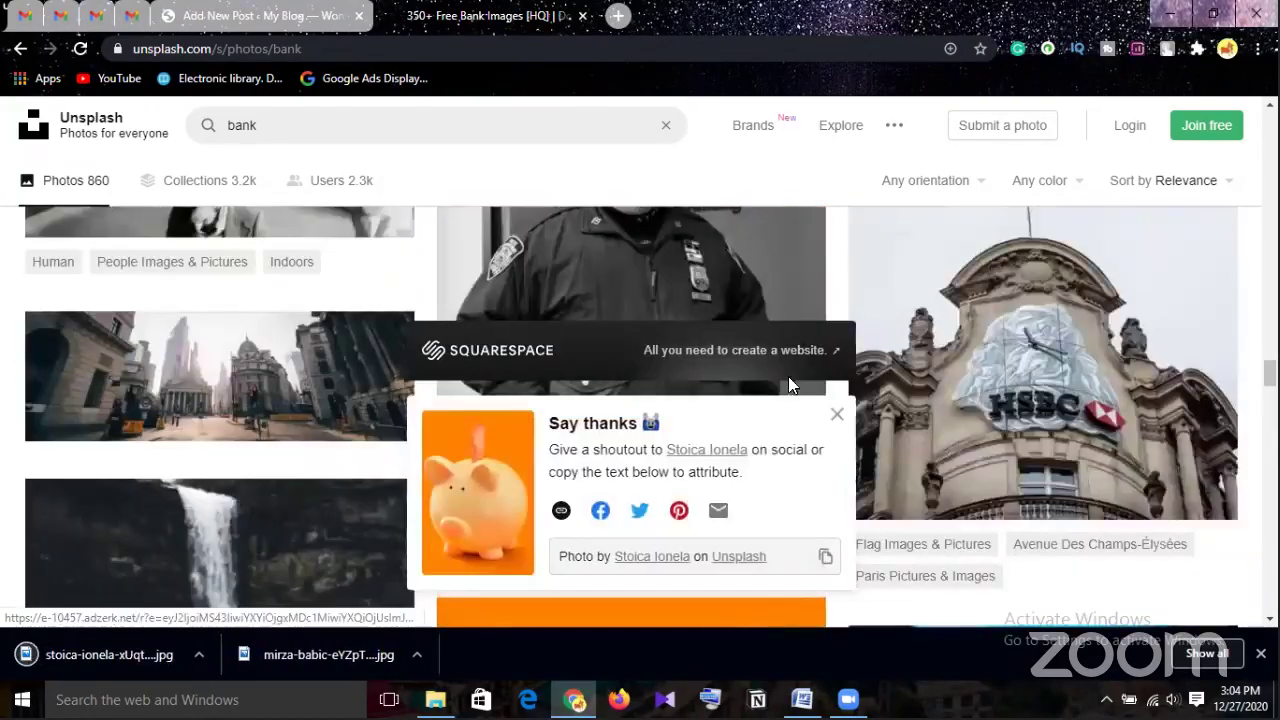
pyautogui.scroll(-2, 994, 340)
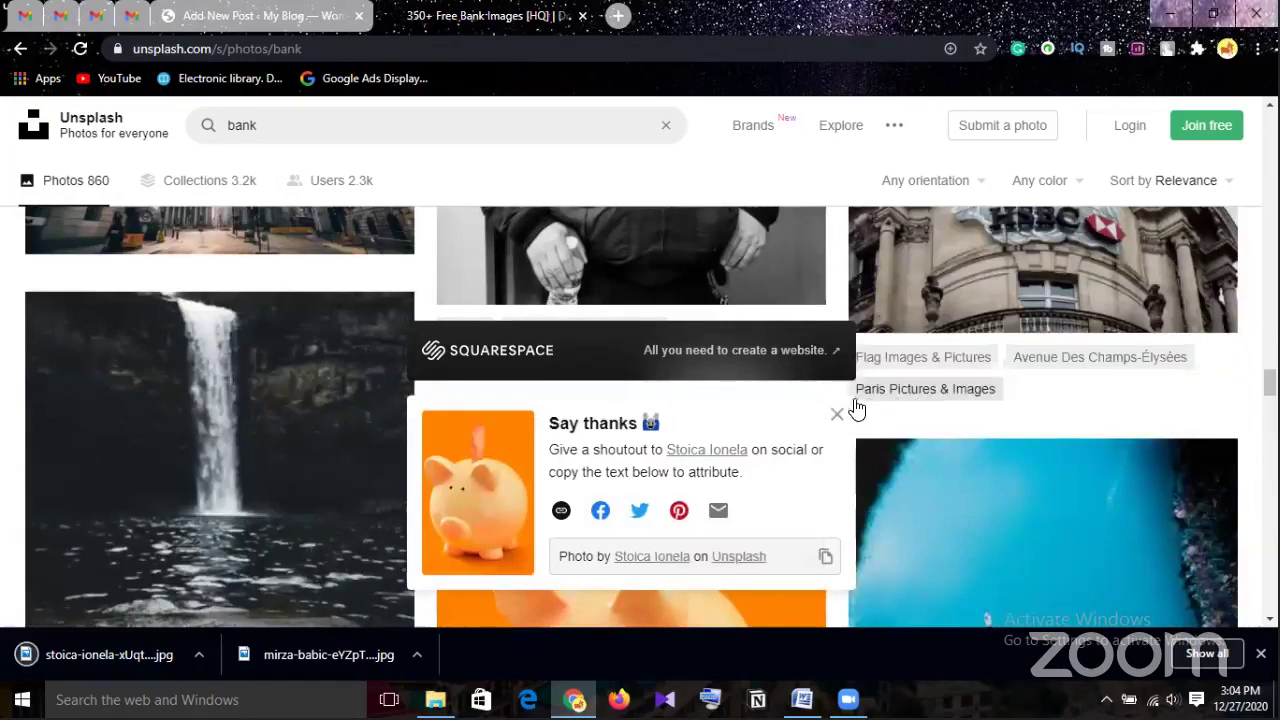
pyautogui.click(836, 417)
# Download the photo of the white piggy bank with the red bow, and dismiss the downloads bar and attribution message
pyautogui.scroll(-8, 897, 343)
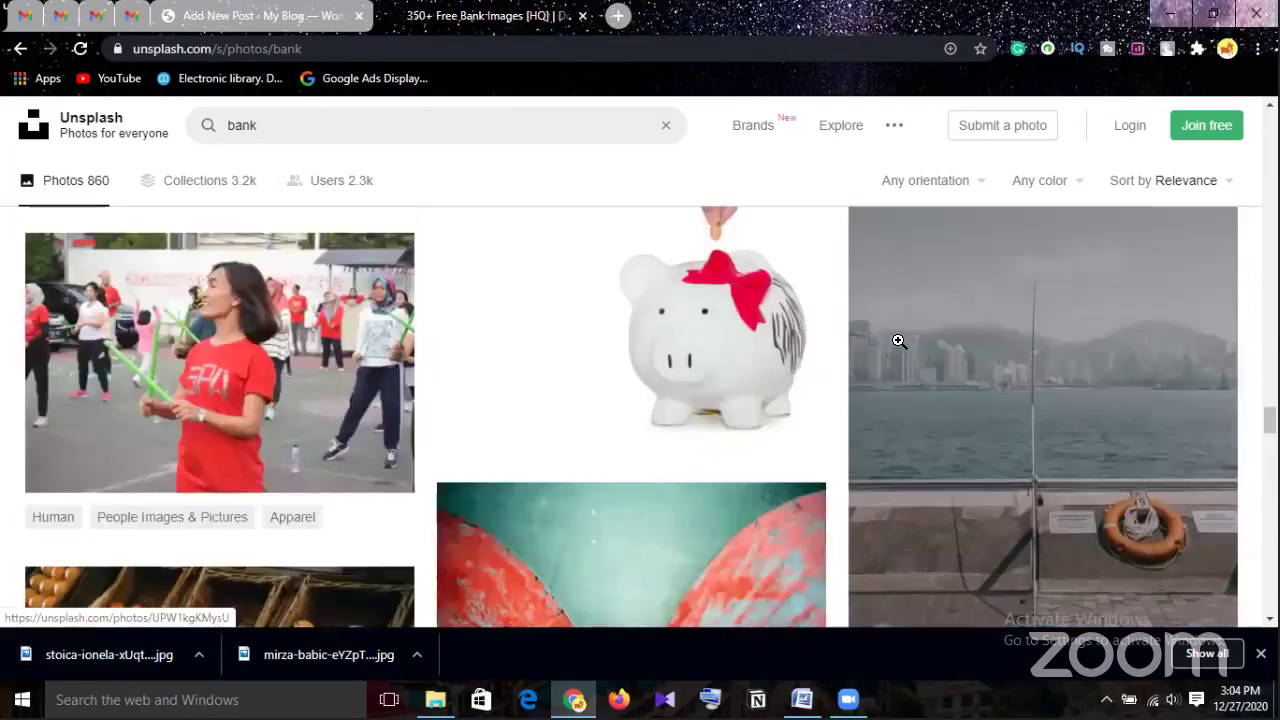
pyautogui.scroll(1, 760, 470)
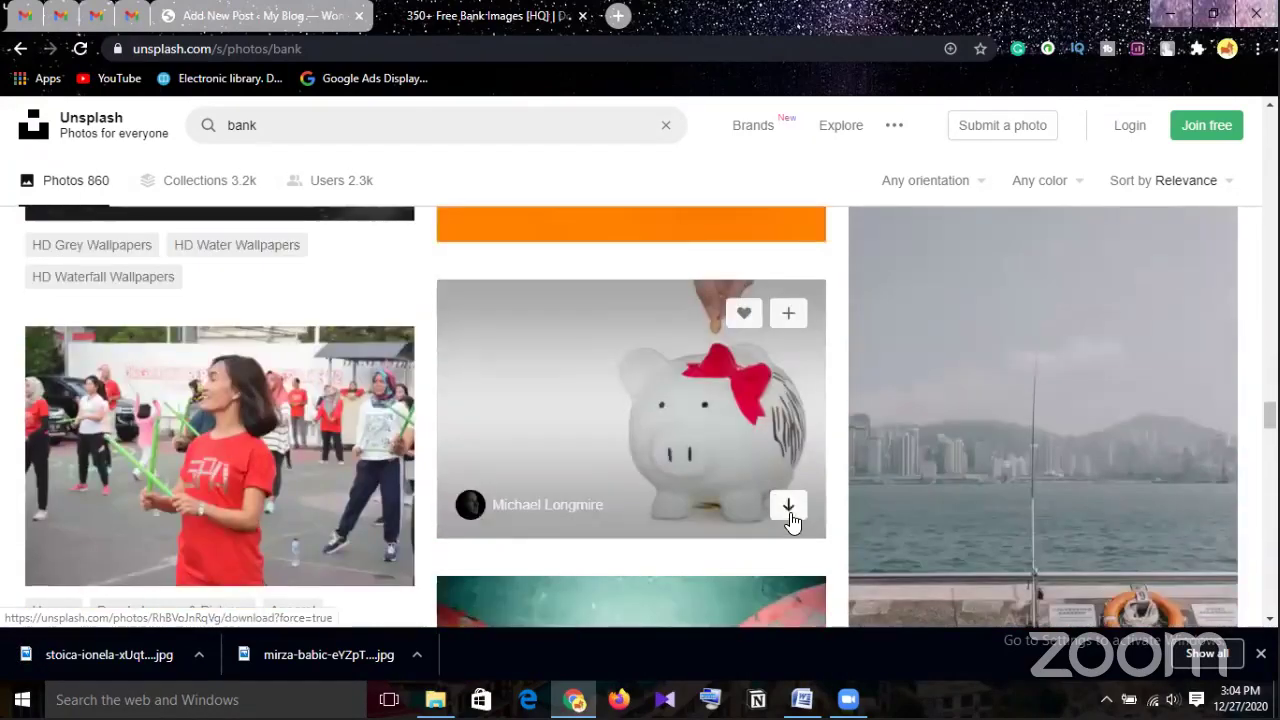
pyautogui.click(789, 507)
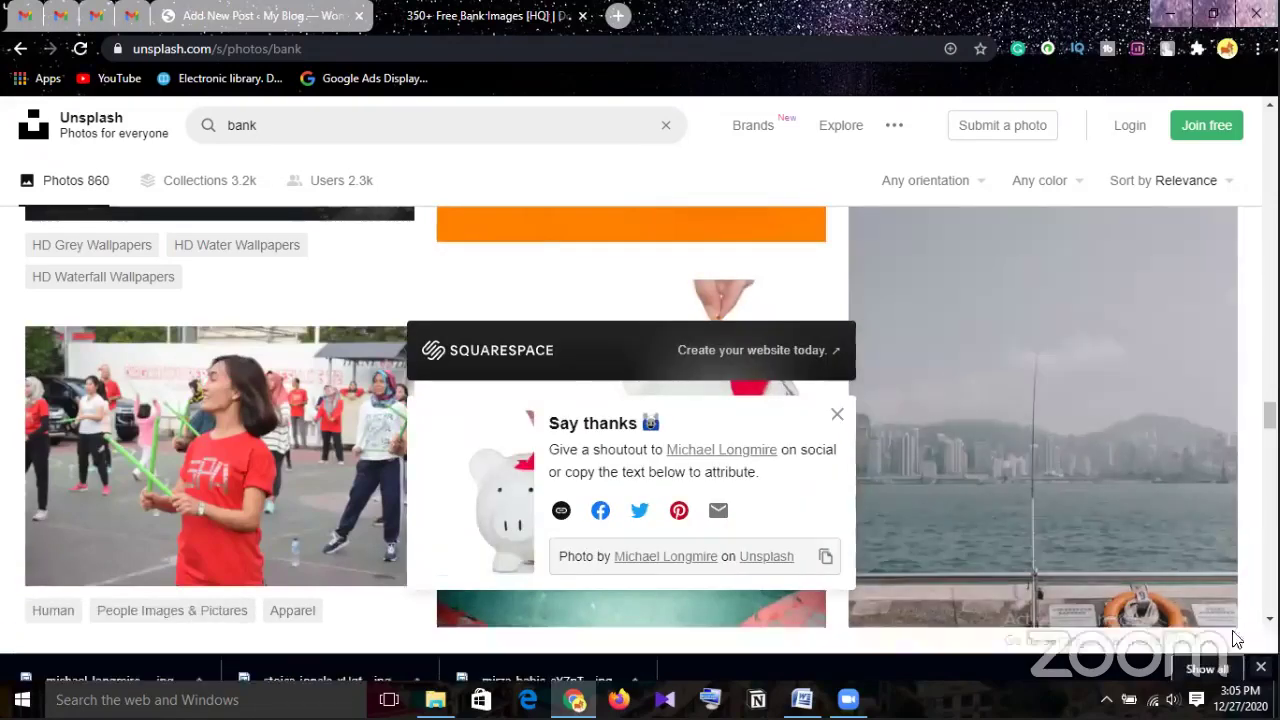
pyautogui.click(1261, 667)
pyautogui.click(835, 466)
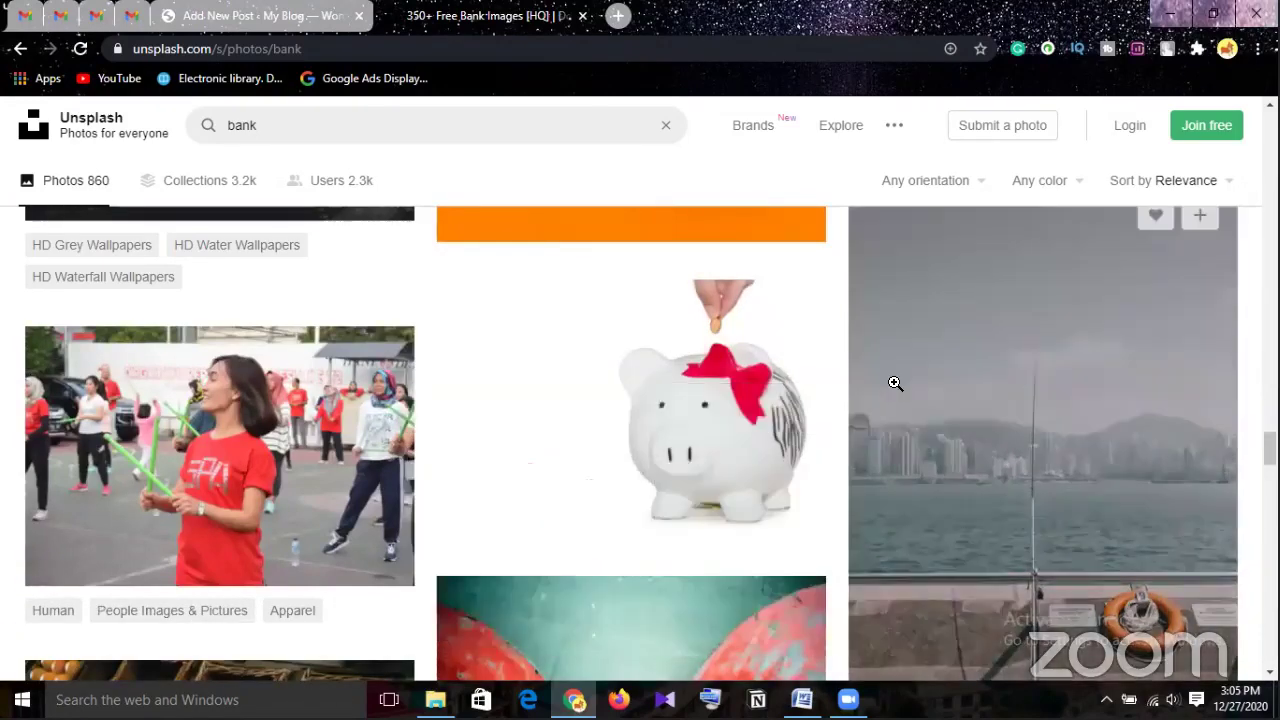
# Look over further bank photos, including the banknote shots, and return to the new blog post in WordPress
pyautogui.scroll(-2, 895, 383)
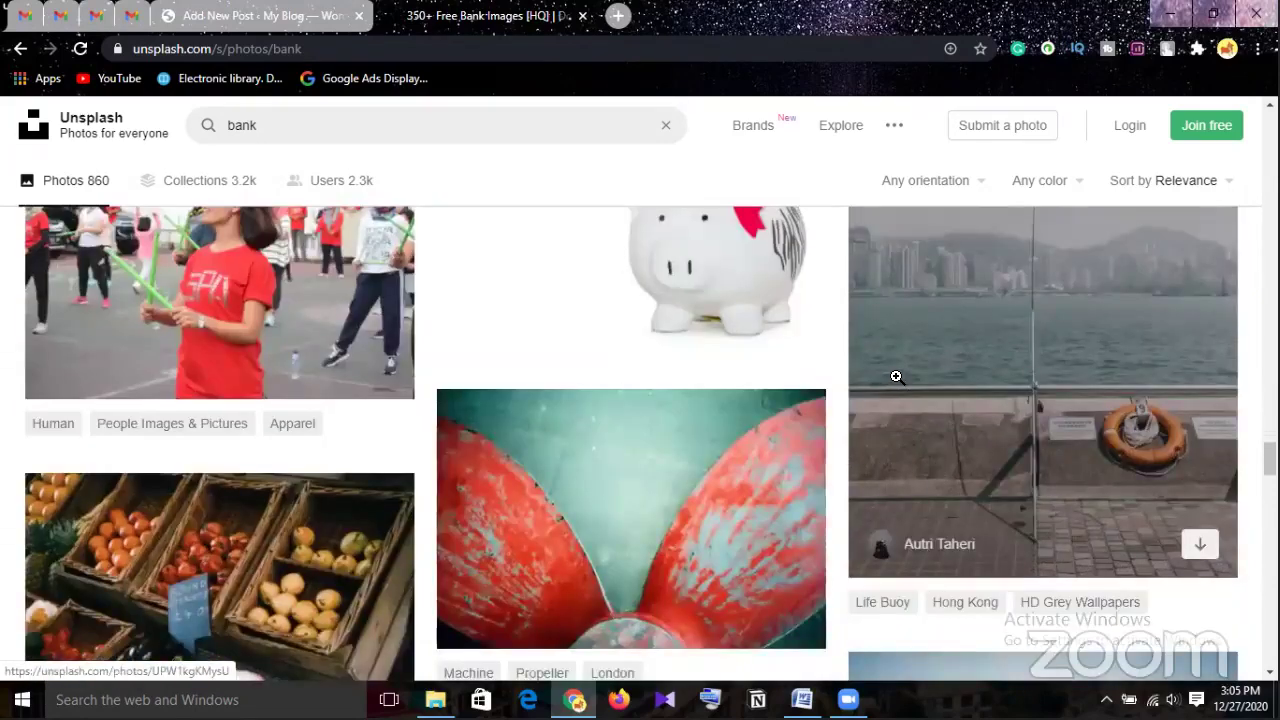
pyautogui.scroll(-6, 896, 376)
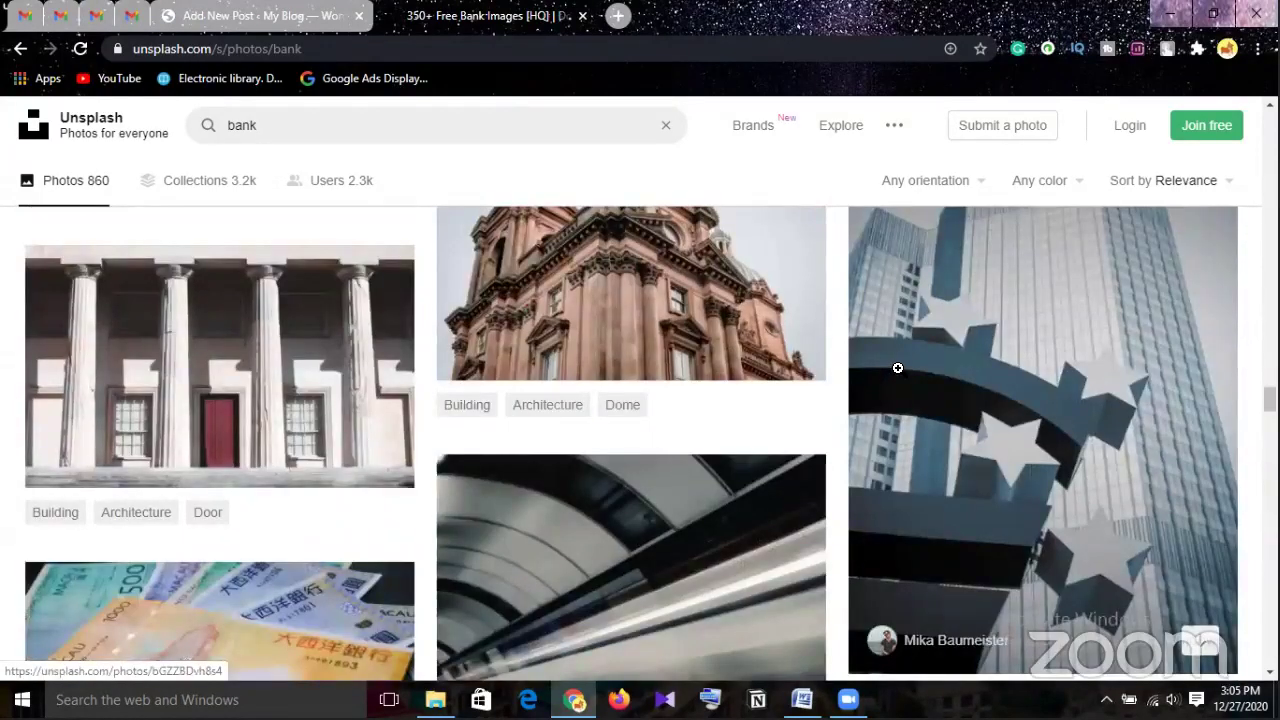
pyautogui.scroll(-3, 898, 350)
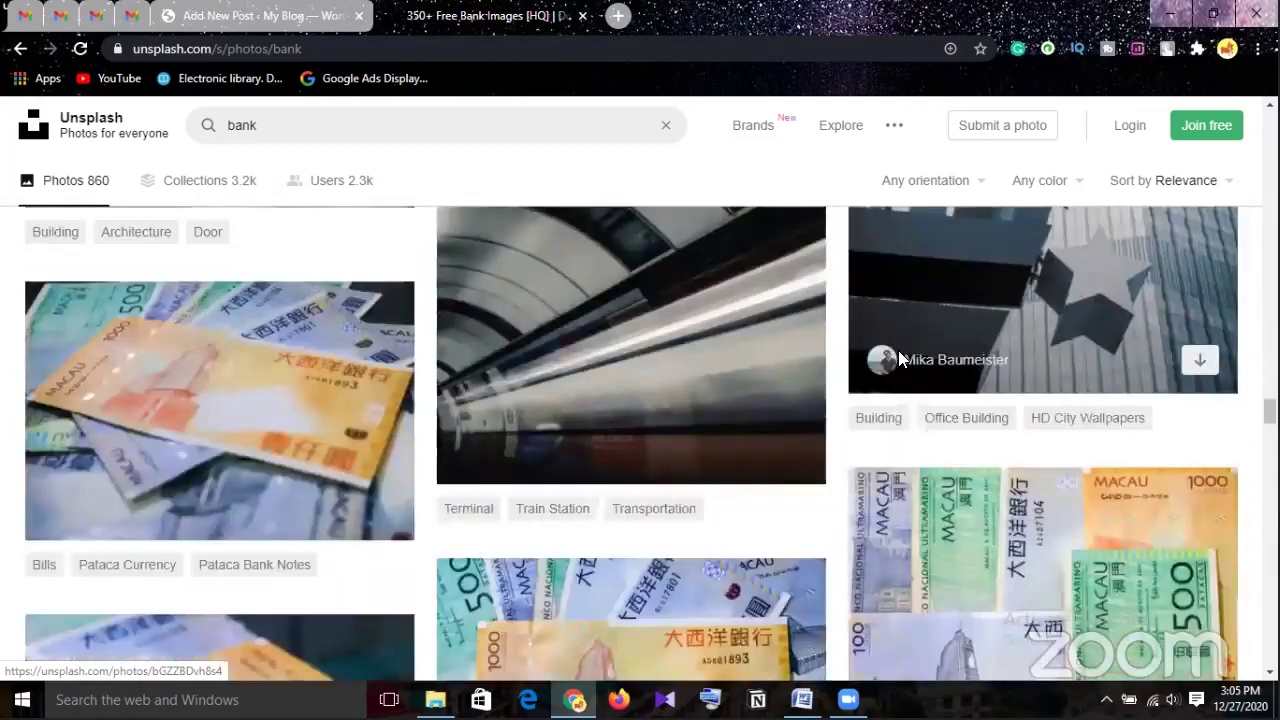
pyautogui.scroll(-2, 827, 375)
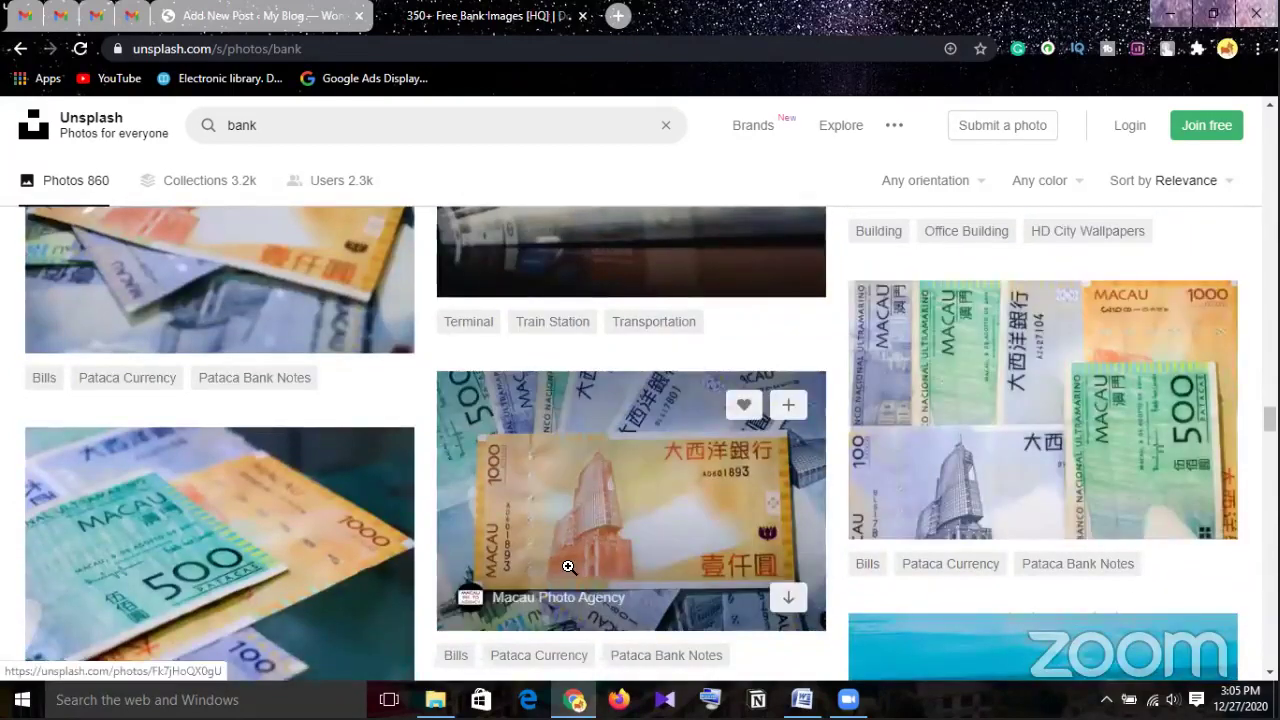
pyautogui.scroll(-6, 574, 565)
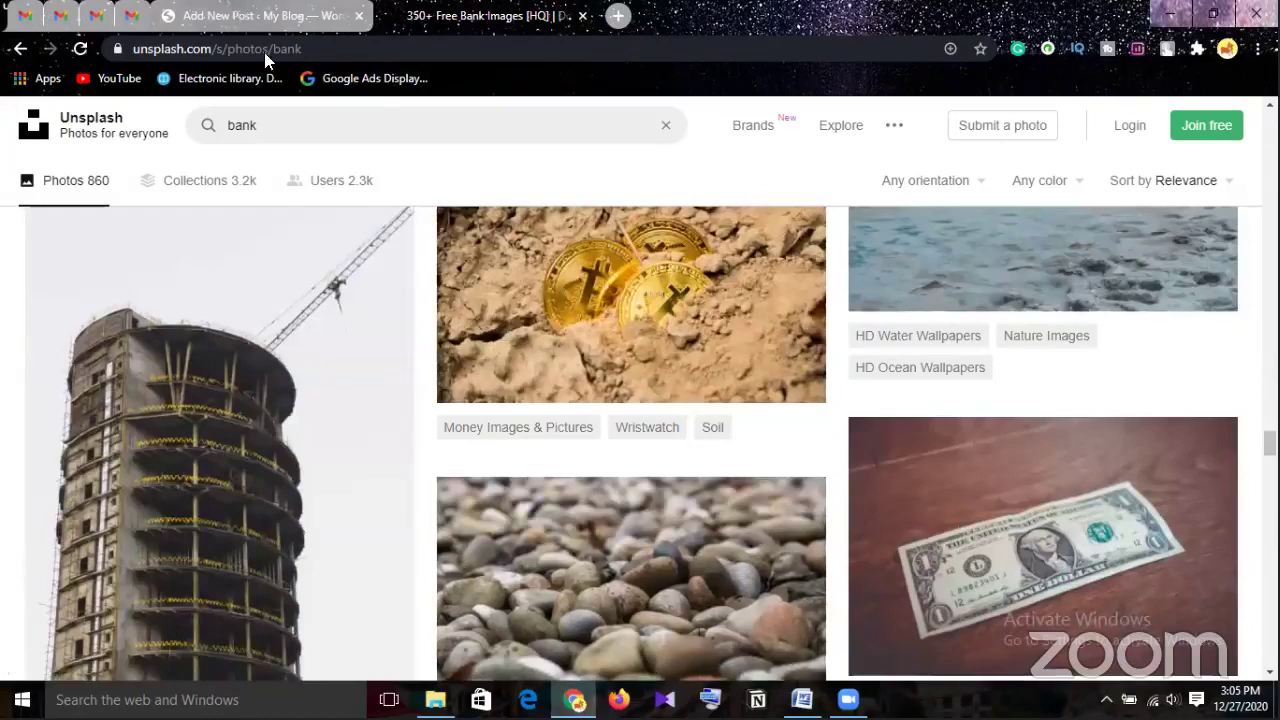
pyautogui.click(240, 15)
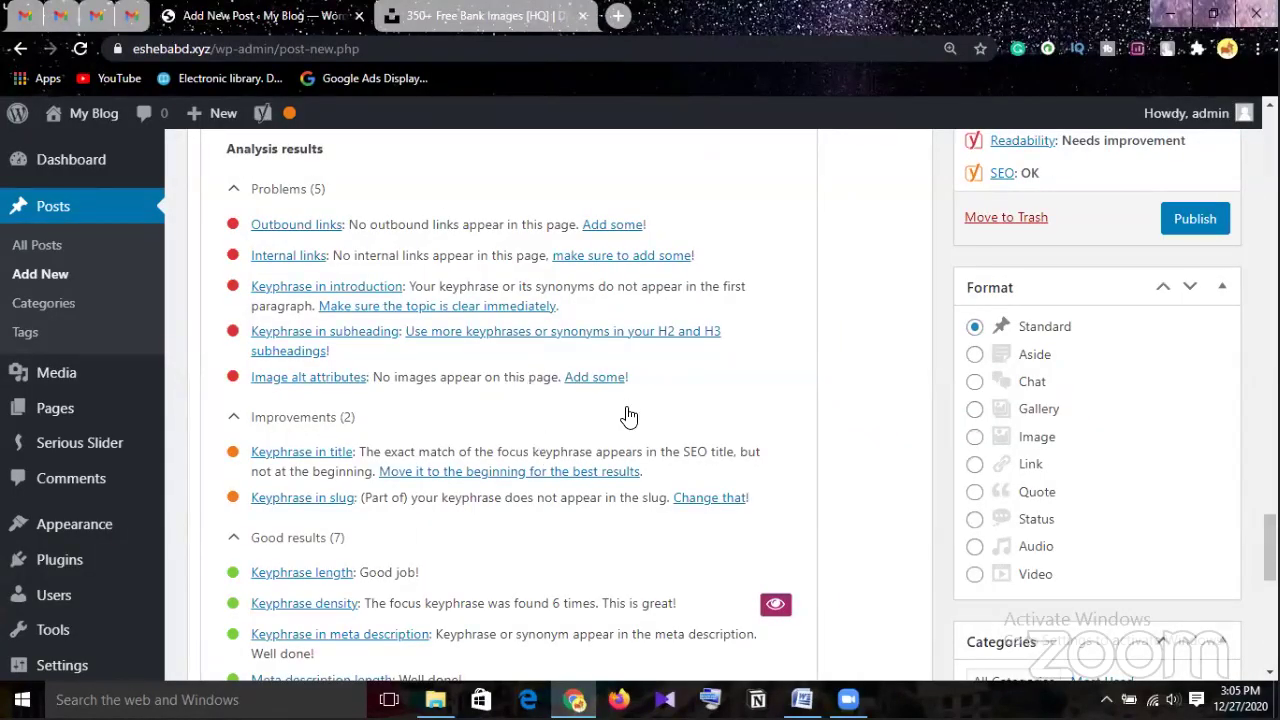
# Insert an empty line directly above the "The Challenges Of Leadership" heading at the start of the post body
pyautogui.scroll(4, 628, 416)
pyautogui.scroll(6, 628, 416)
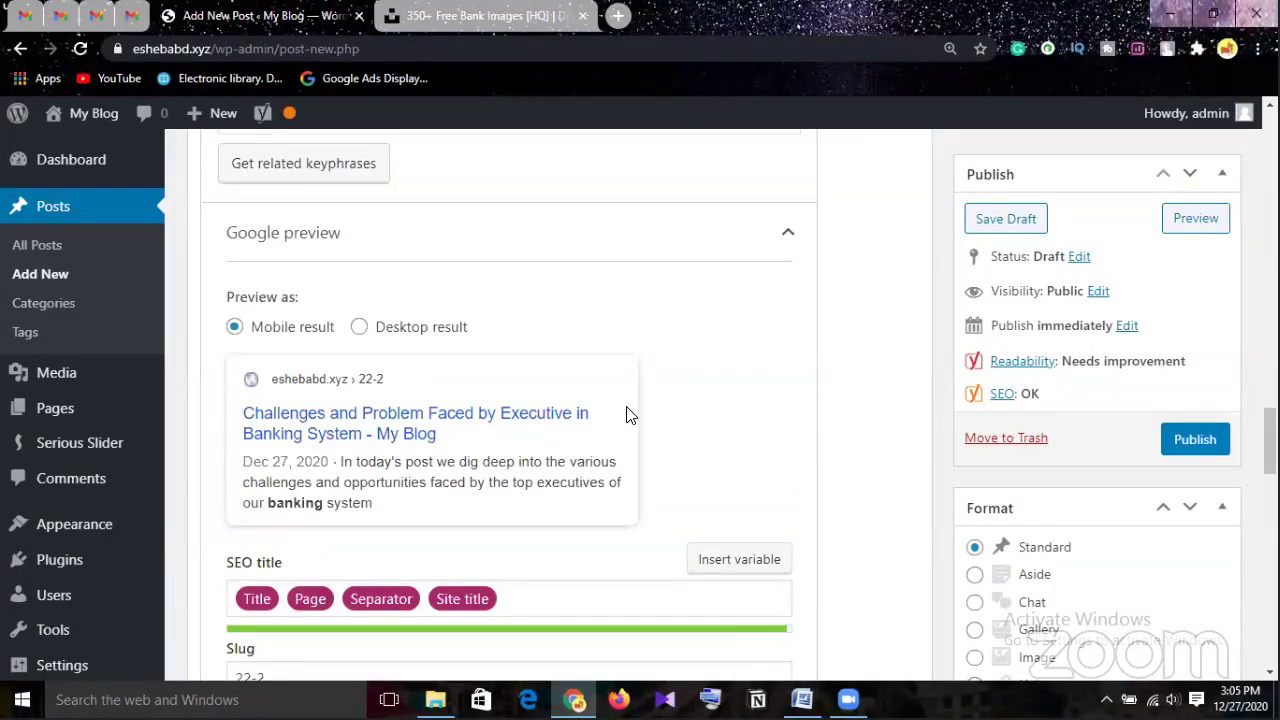
pyautogui.scroll(5, 628, 416)
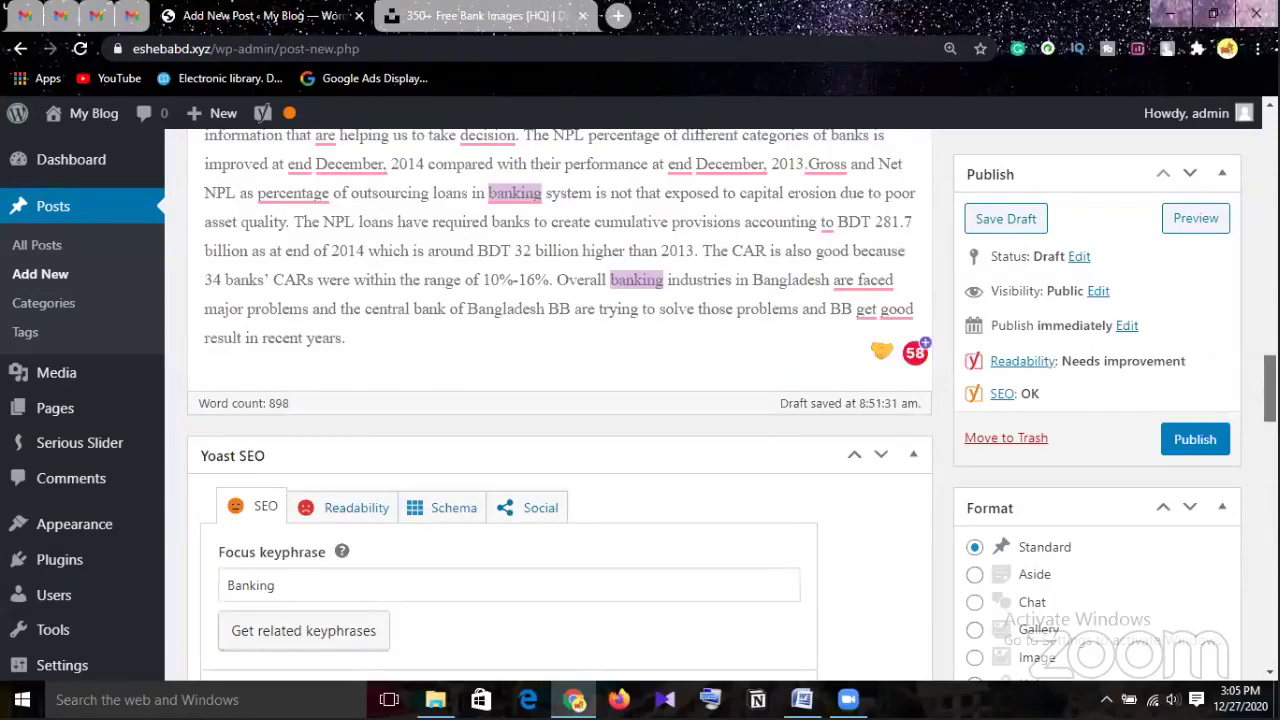
pyautogui.scroll(10, 1106, 277)
pyautogui.scroll(10, 828, 345)
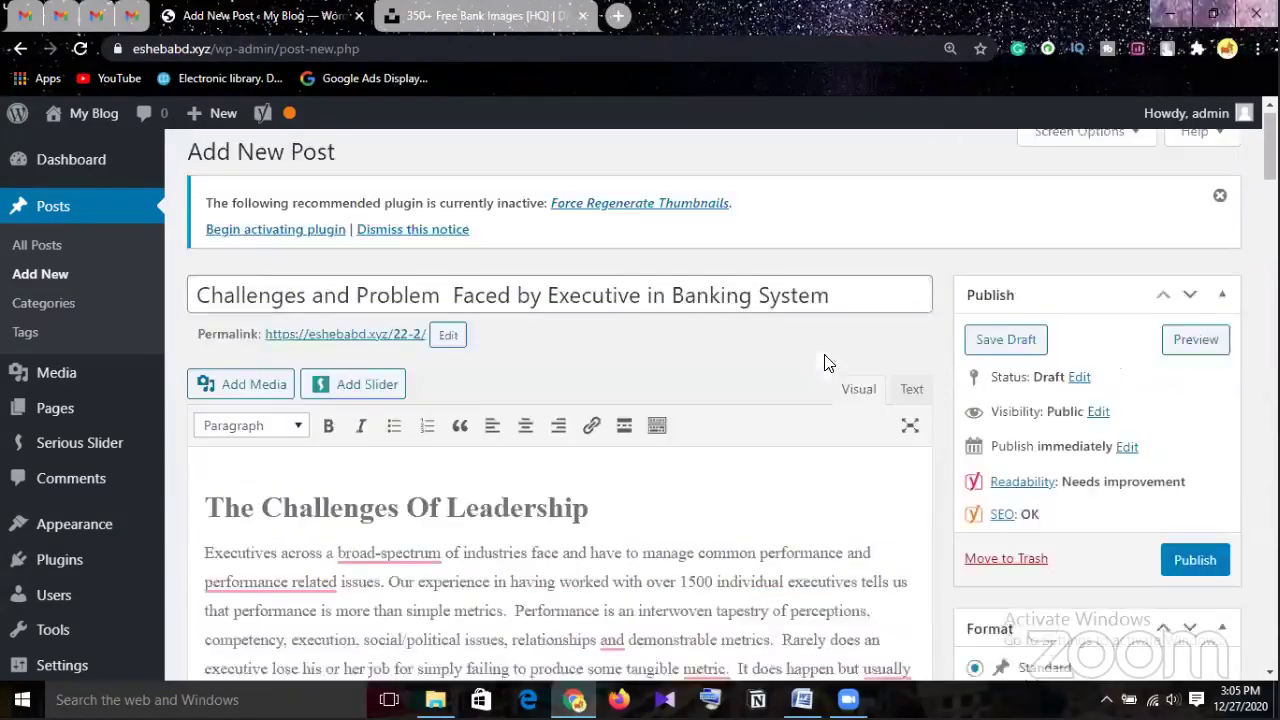
pyautogui.scroll(-2, 643, 363)
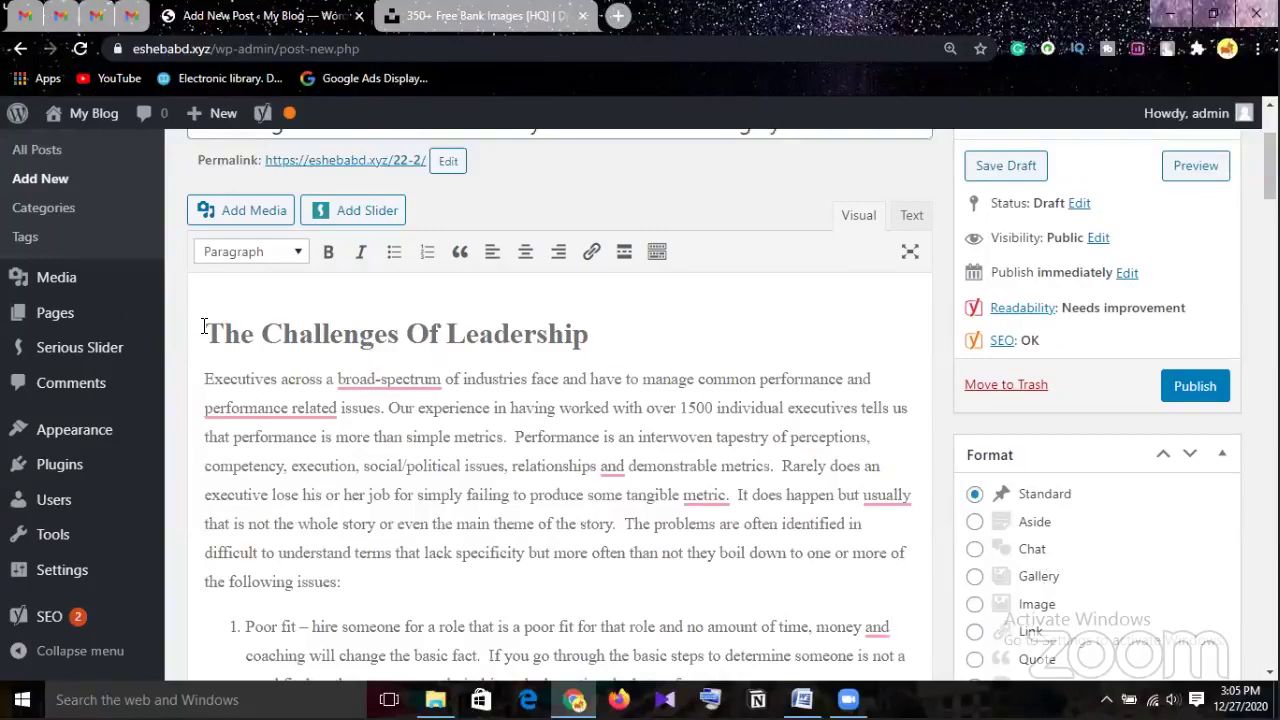
pyautogui.click(205, 330)
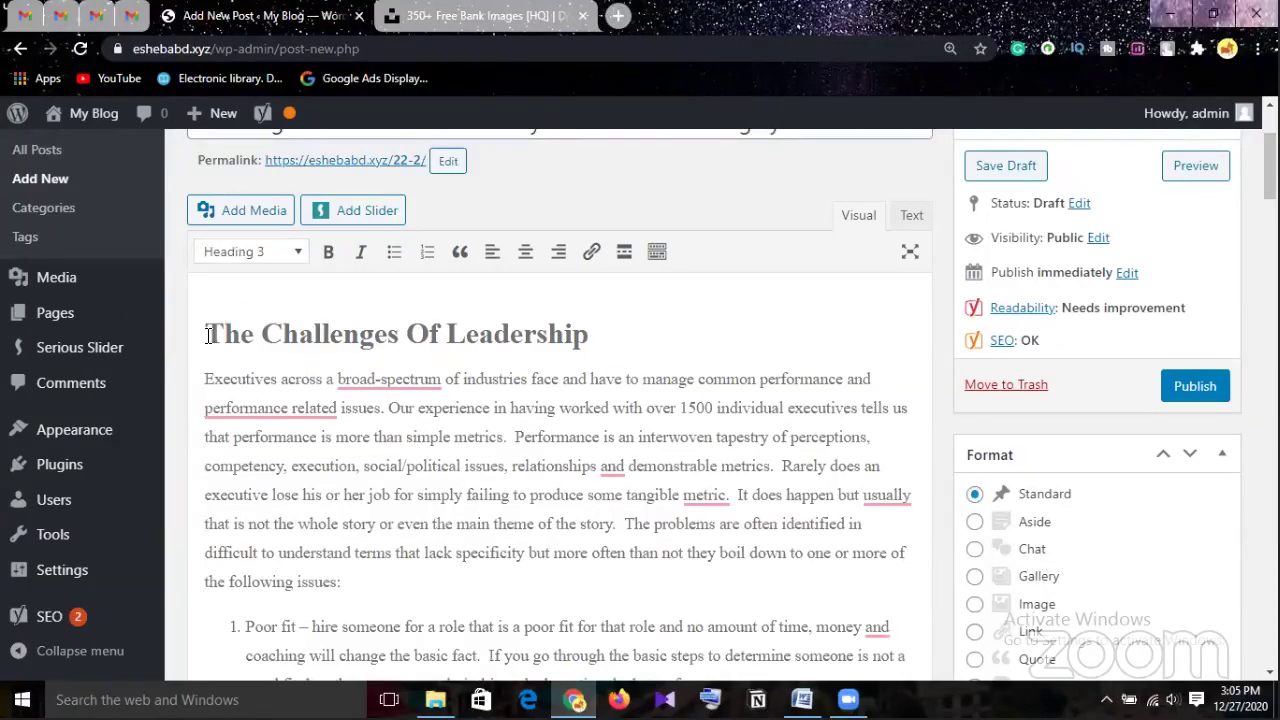
pyautogui.press('Return')
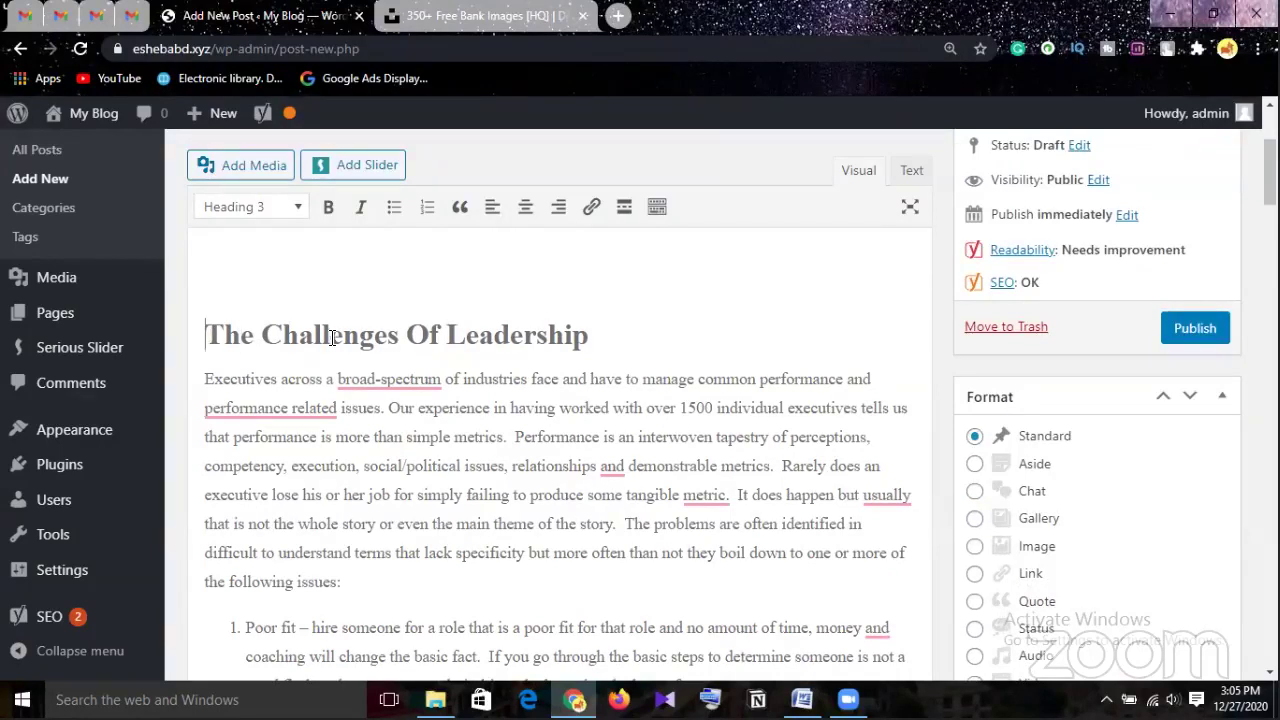
pyautogui.scroll(1, 340, 345)
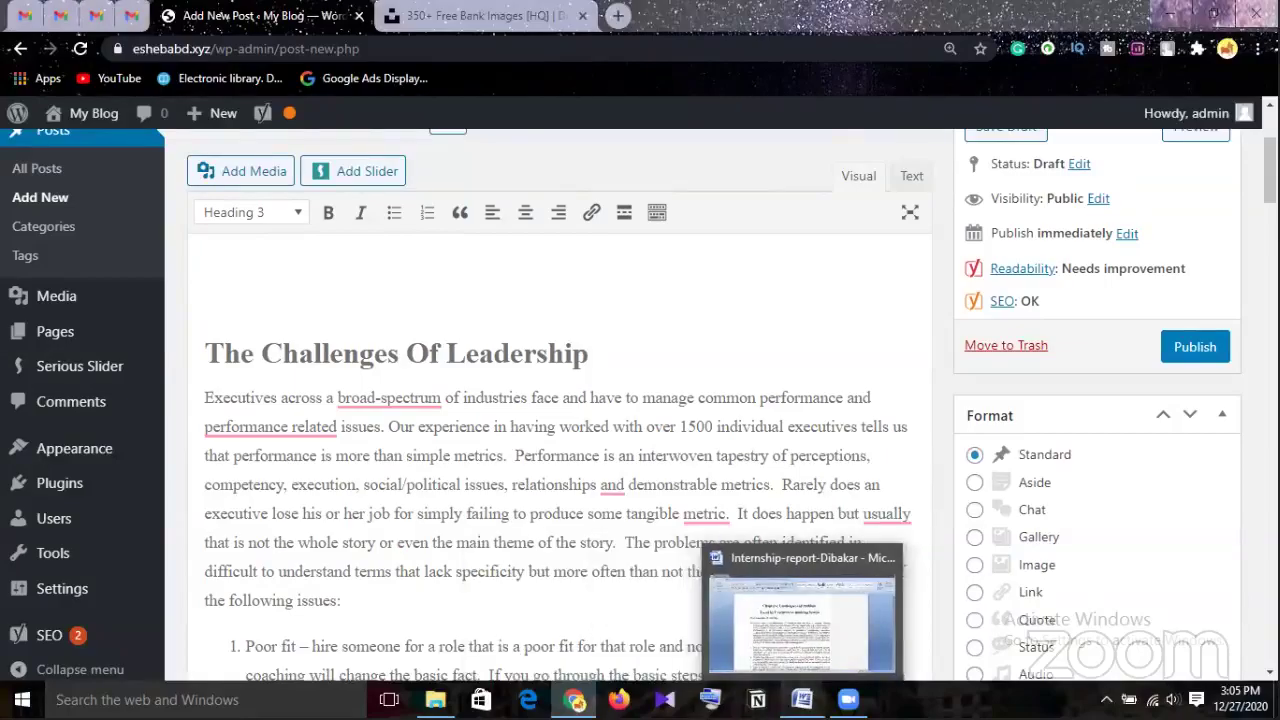
# Switch to the internship report in Word and copy the first paragraph of section 1.1 Introduction, starting "Executive are a person group appointed"
pyautogui.click(802, 699)
pyautogui.moveTo(1269, 539); pyautogui.dragTo(1269, 172)
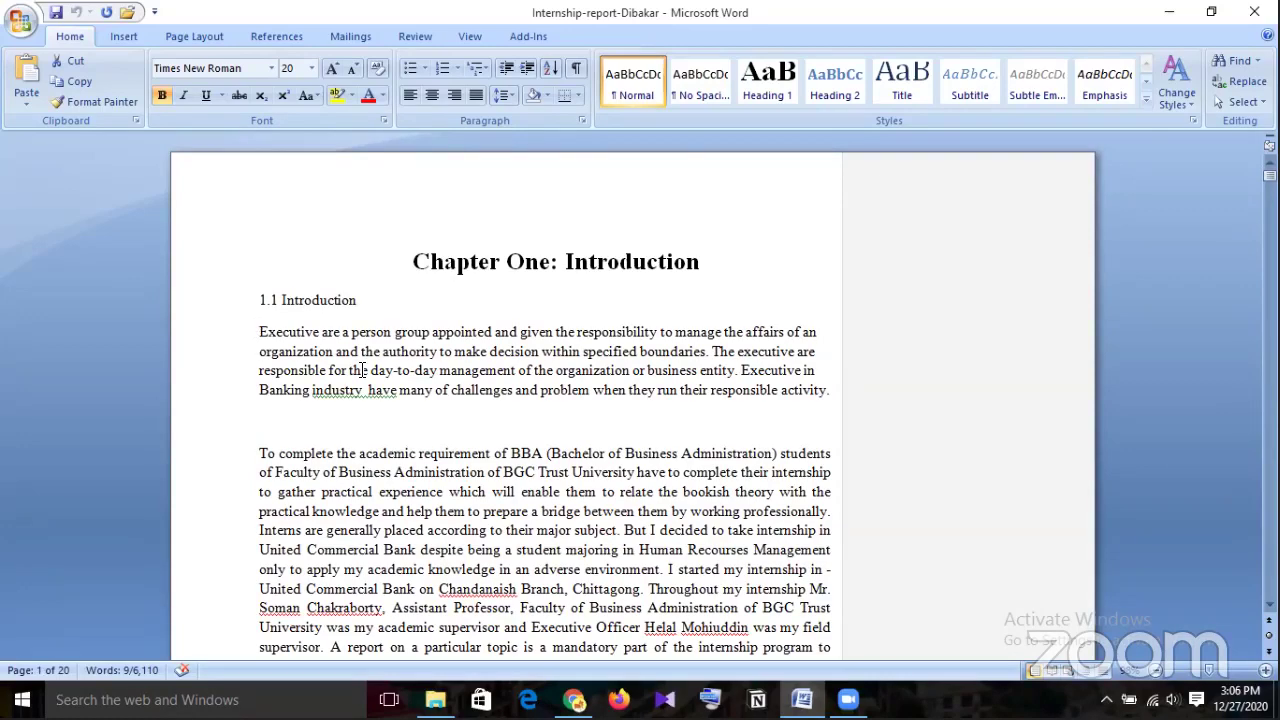
pyautogui.scroll(-3, 362, 370)
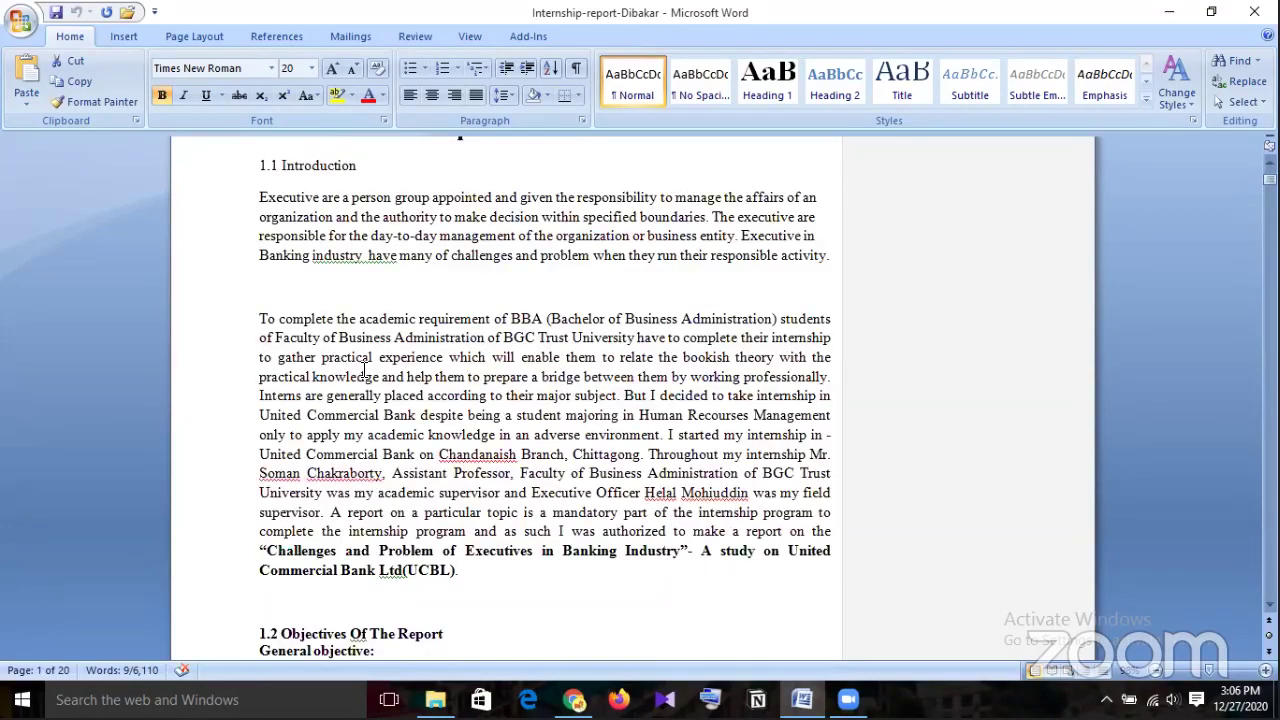
pyautogui.scroll(-8, 368, 370)
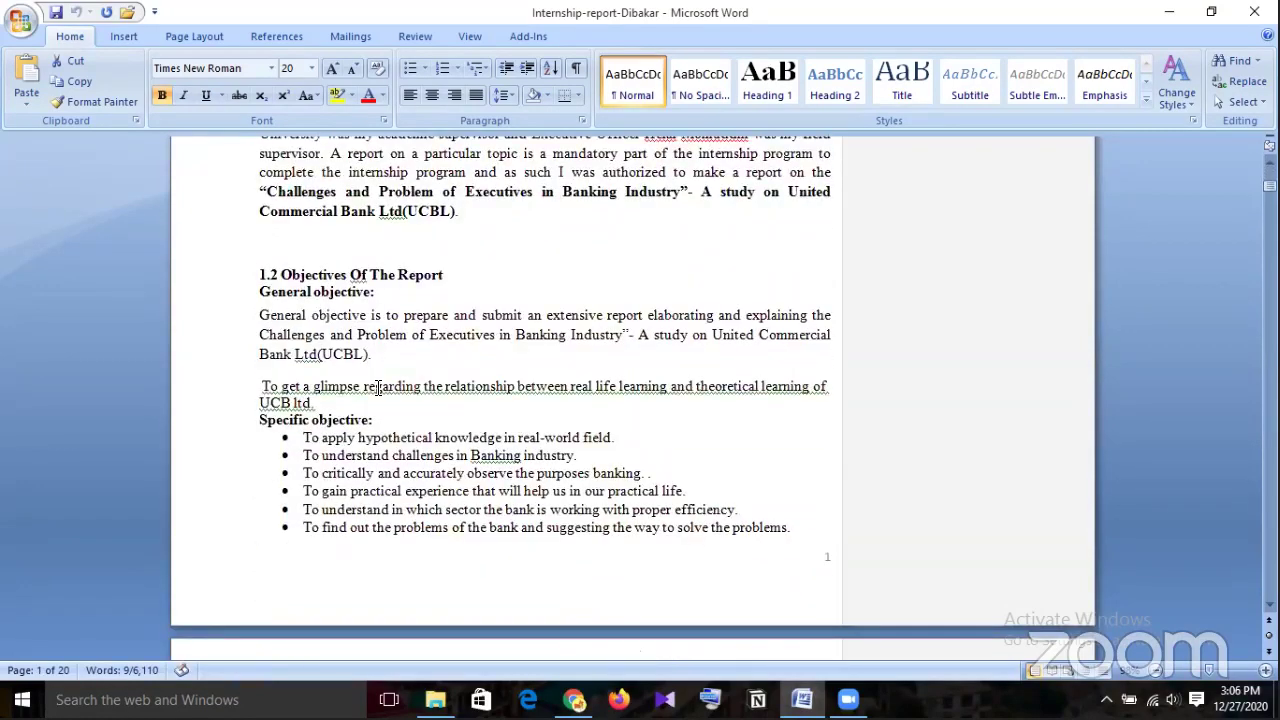
pyautogui.scroll(-13, 488, 398)
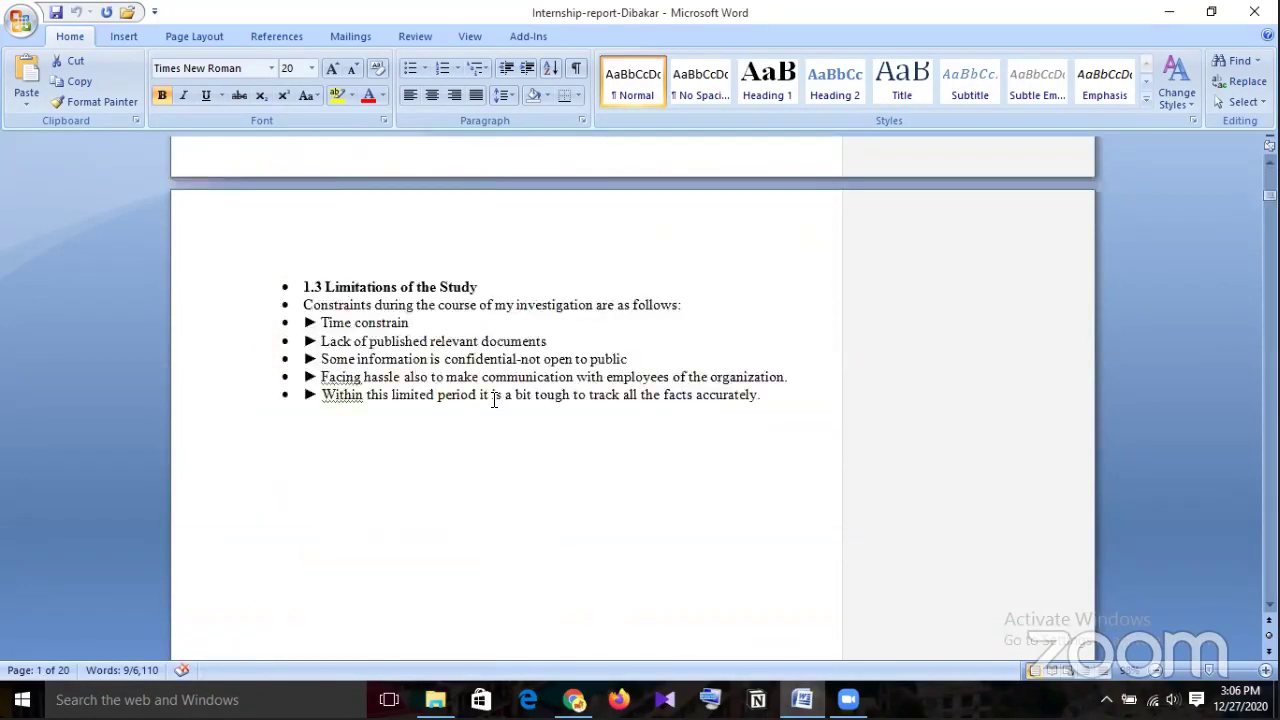
pyautogui.scroll(20, 508, 386)
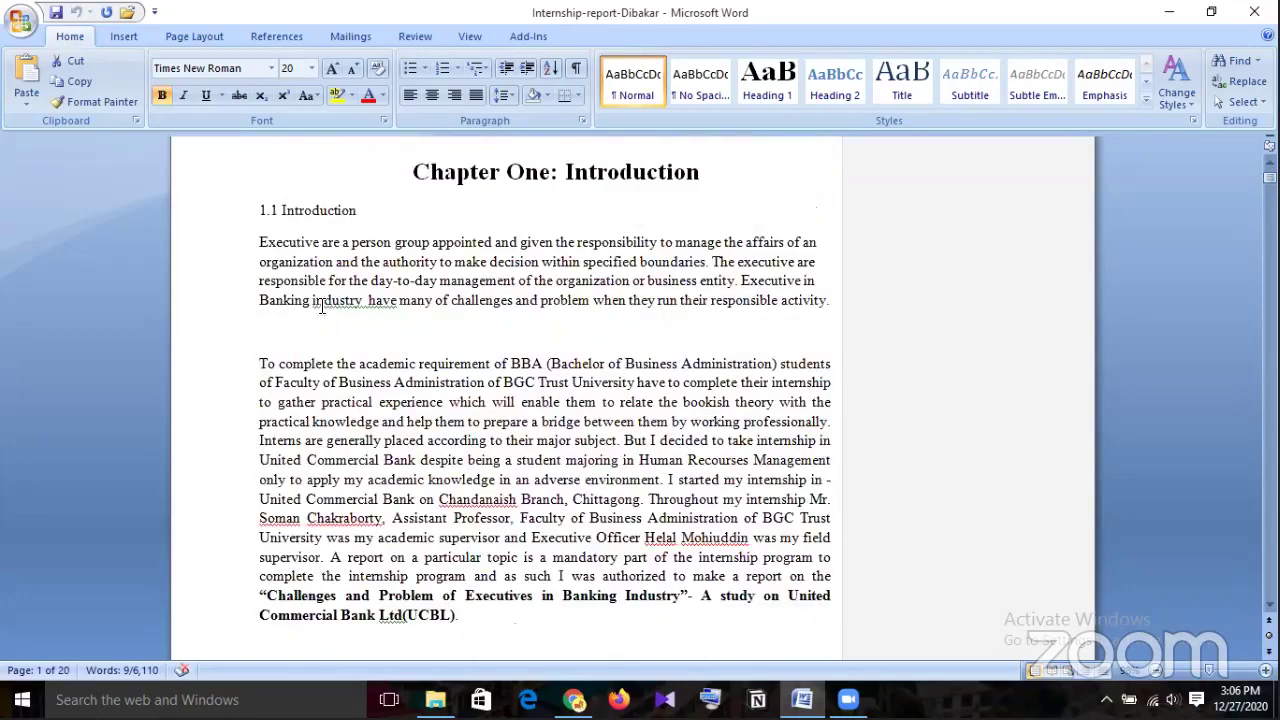
pyautogui.moveTo(255, 242); pyautogui.dragTo(837, 303)
pyautogui.hotkey('ctrl', 'c')
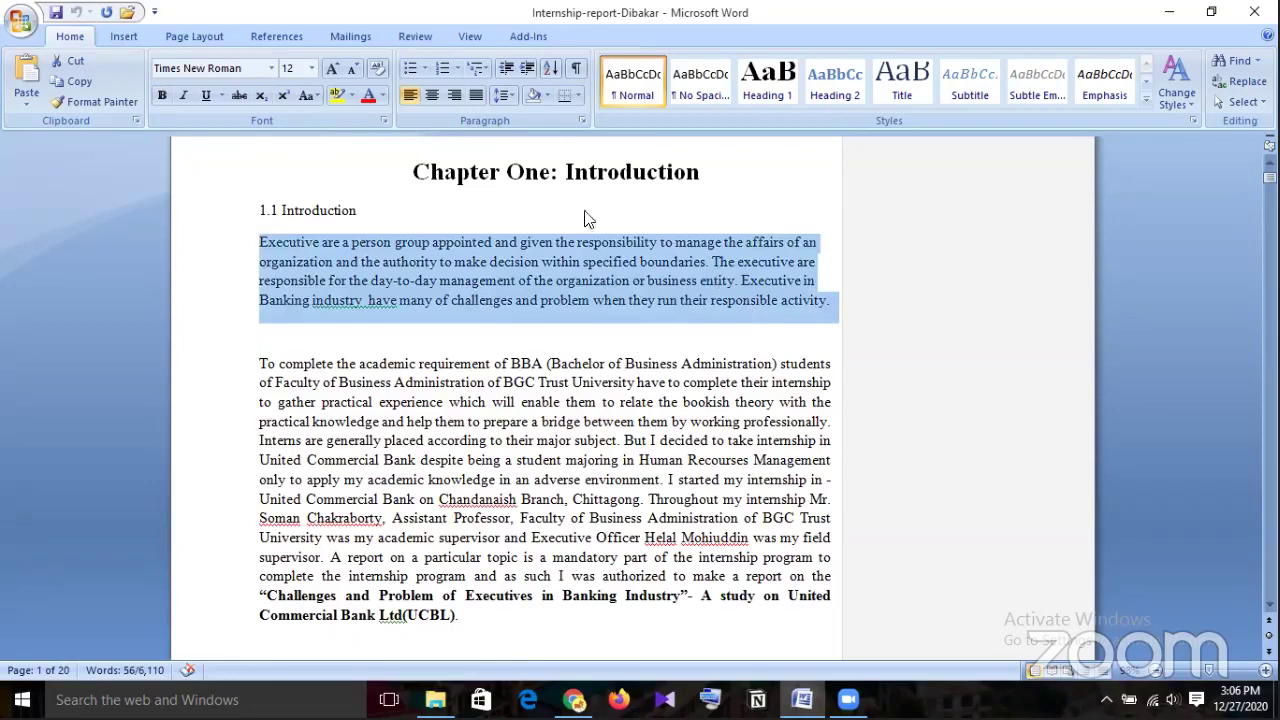
# Paste the copied paragraph above the first heading of the blog post and add the word "Banking" at its beginning
pyautogui.click(574, 700)
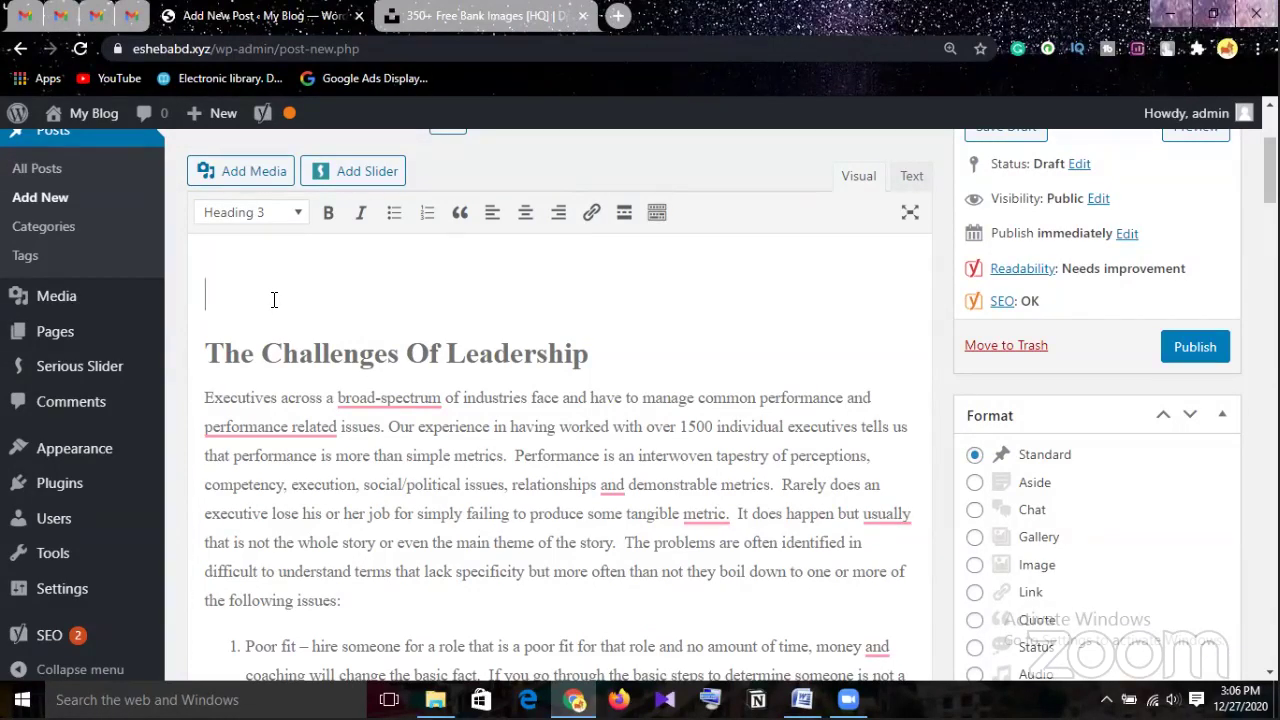
pyautogui.hotkey('ctrl', 'v')
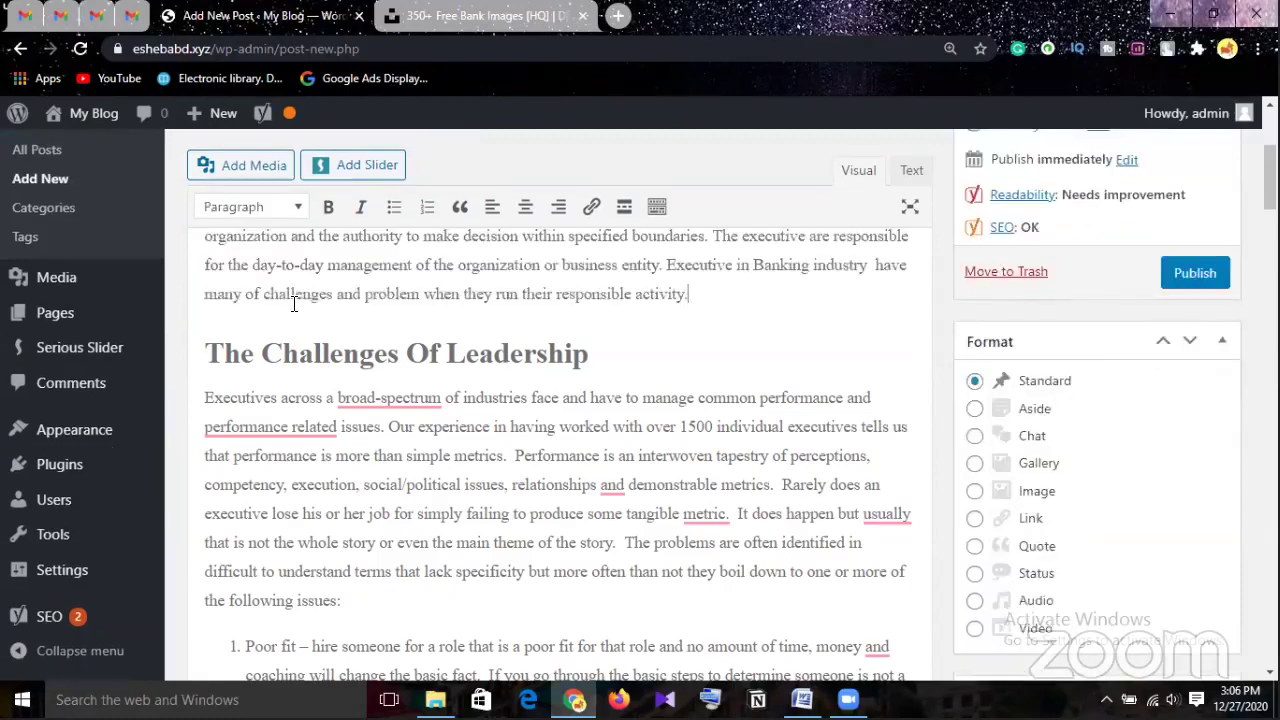
pyautogui.scroll(2, 300, 340)
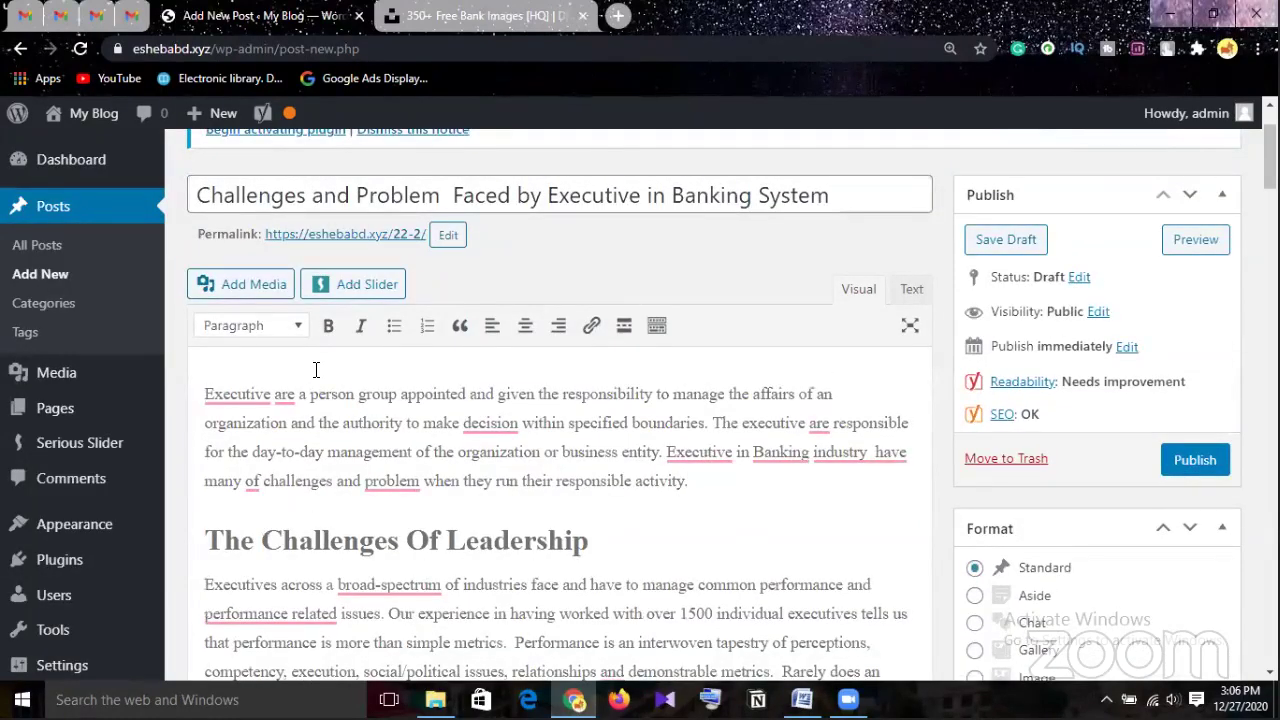
pyautogui.write('B')
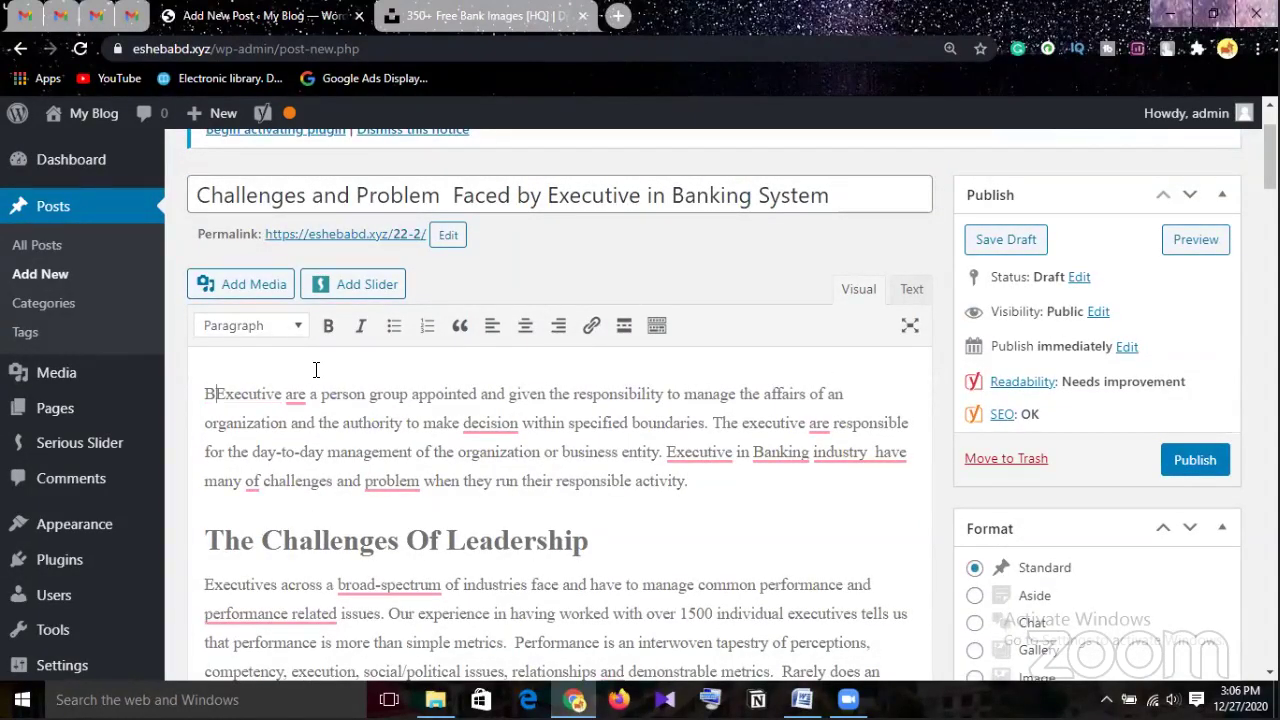
pyautogui.write('anki')
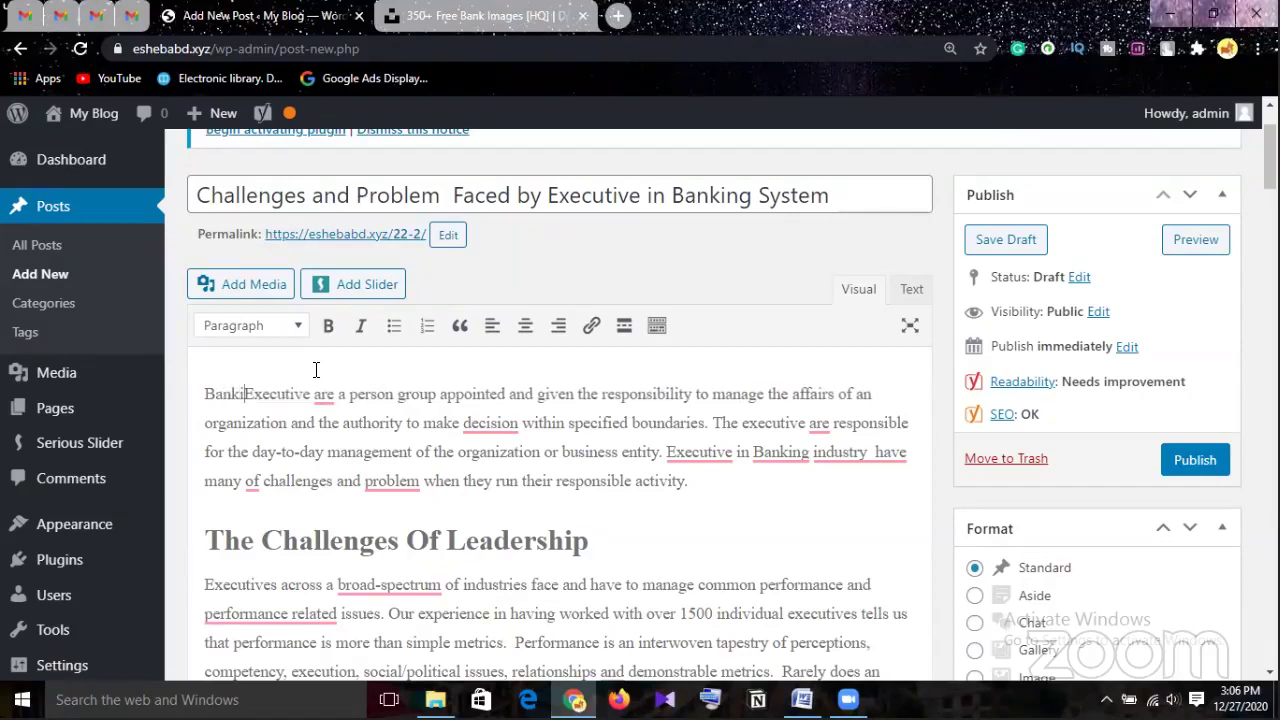
pyautogui.write('ng')
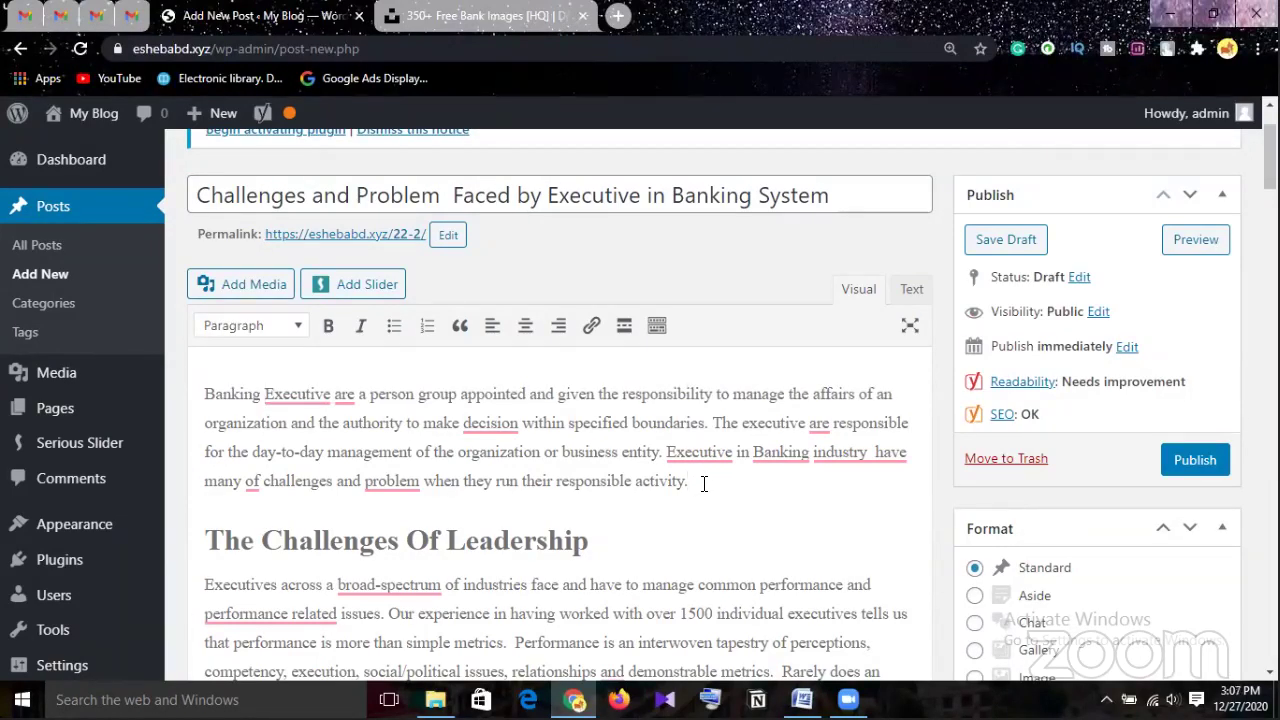
# Add an empty line below the introductory paragraph and try to insert a link there
pyautogui.press('Return')
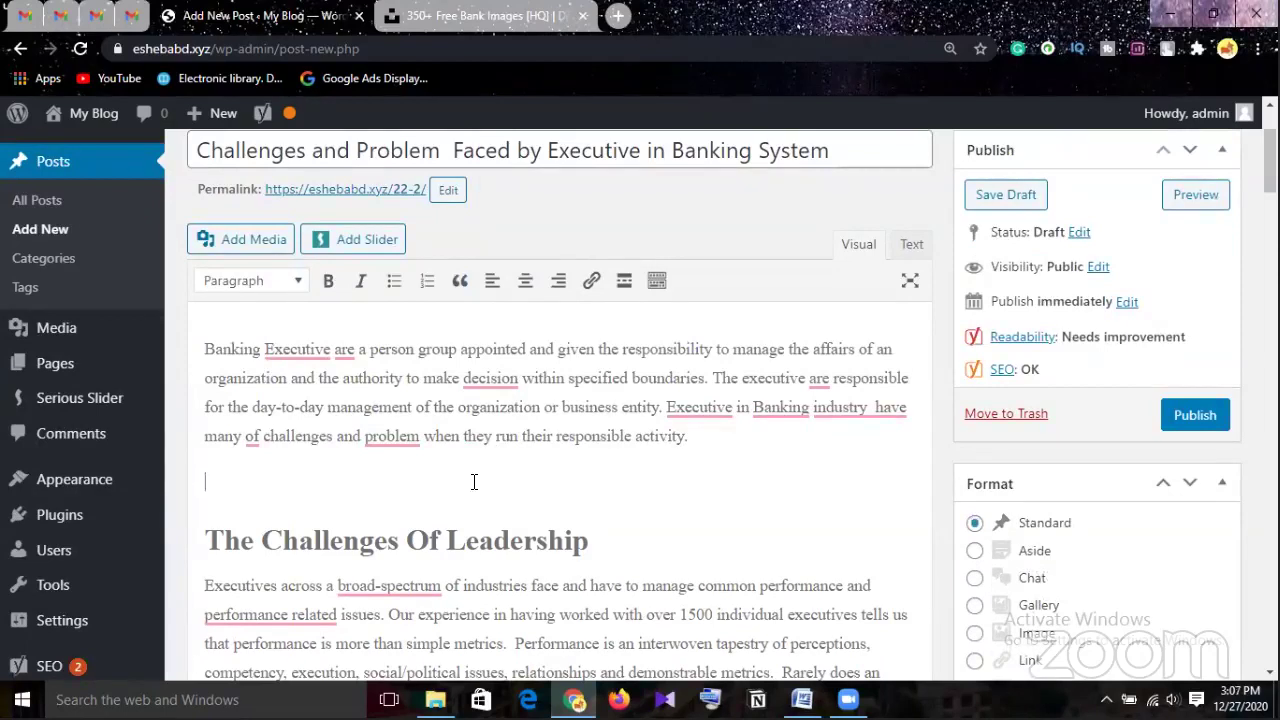
pyautogui.click(590, 280)
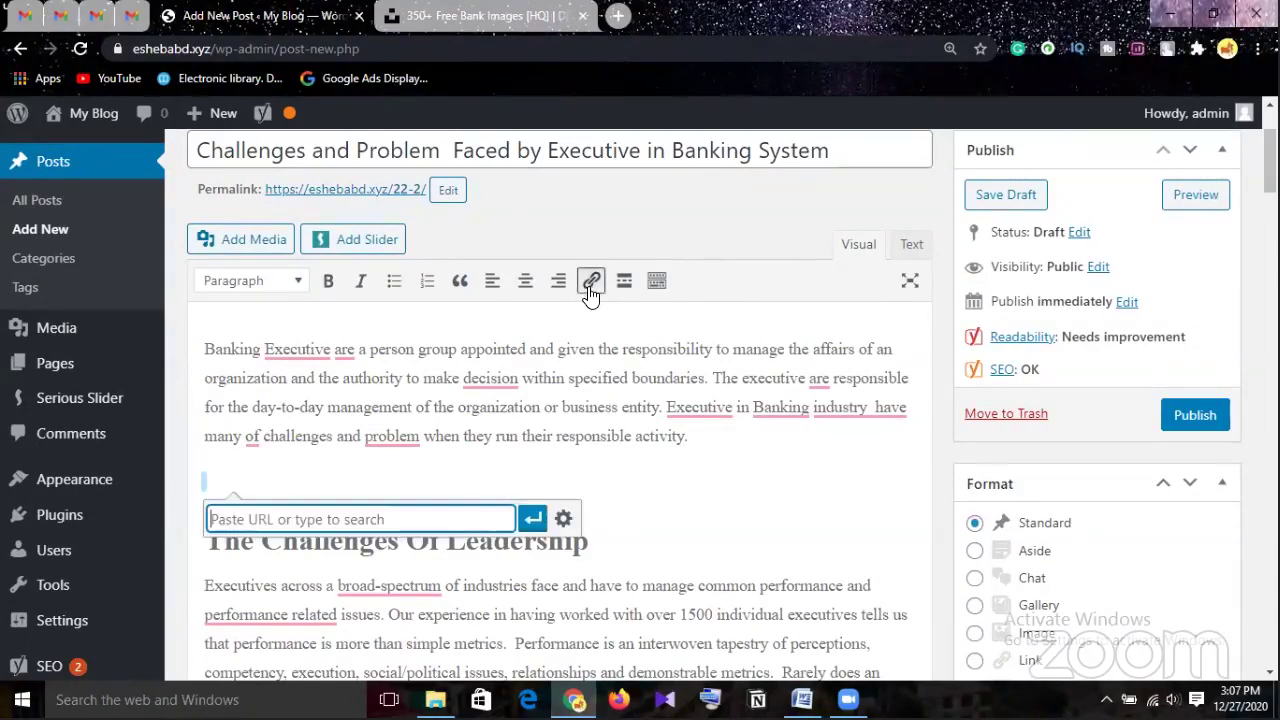
pyautogui.click(738, 517)
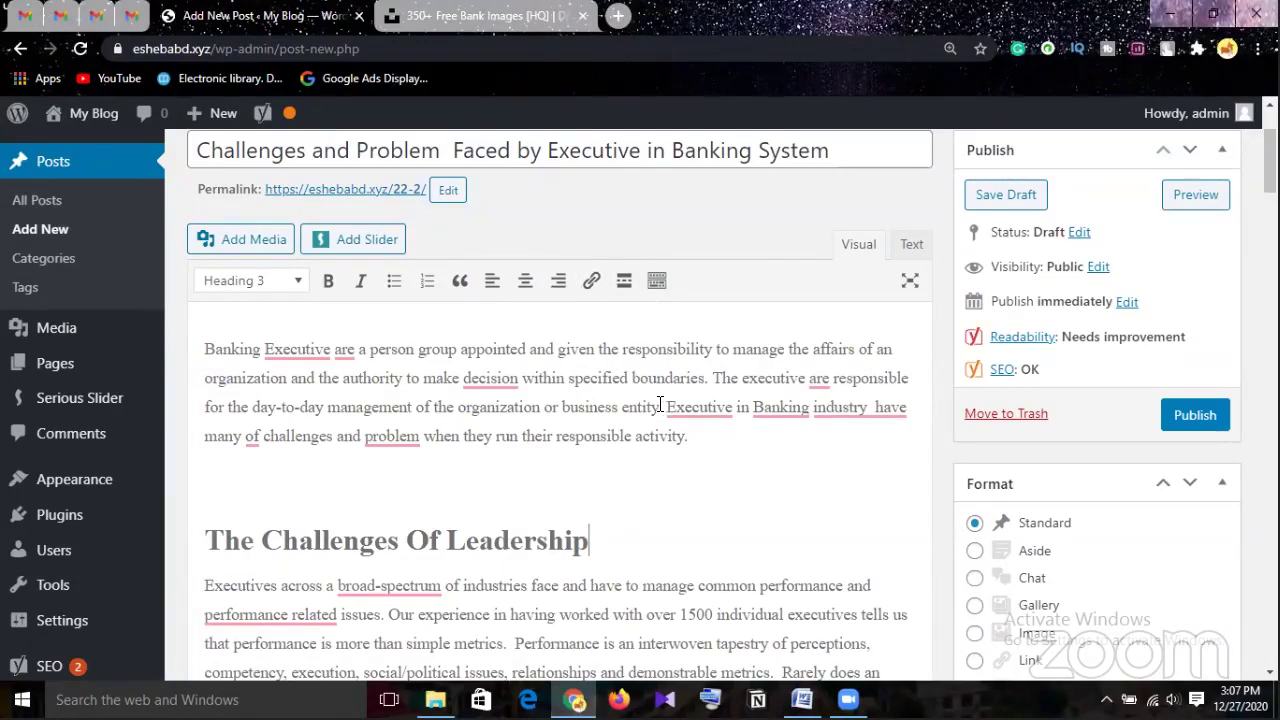
# Upload the photo of a plant growing in a jar of coins from the Downloads folder to the post's media library
pyautogui.click(245, 240)
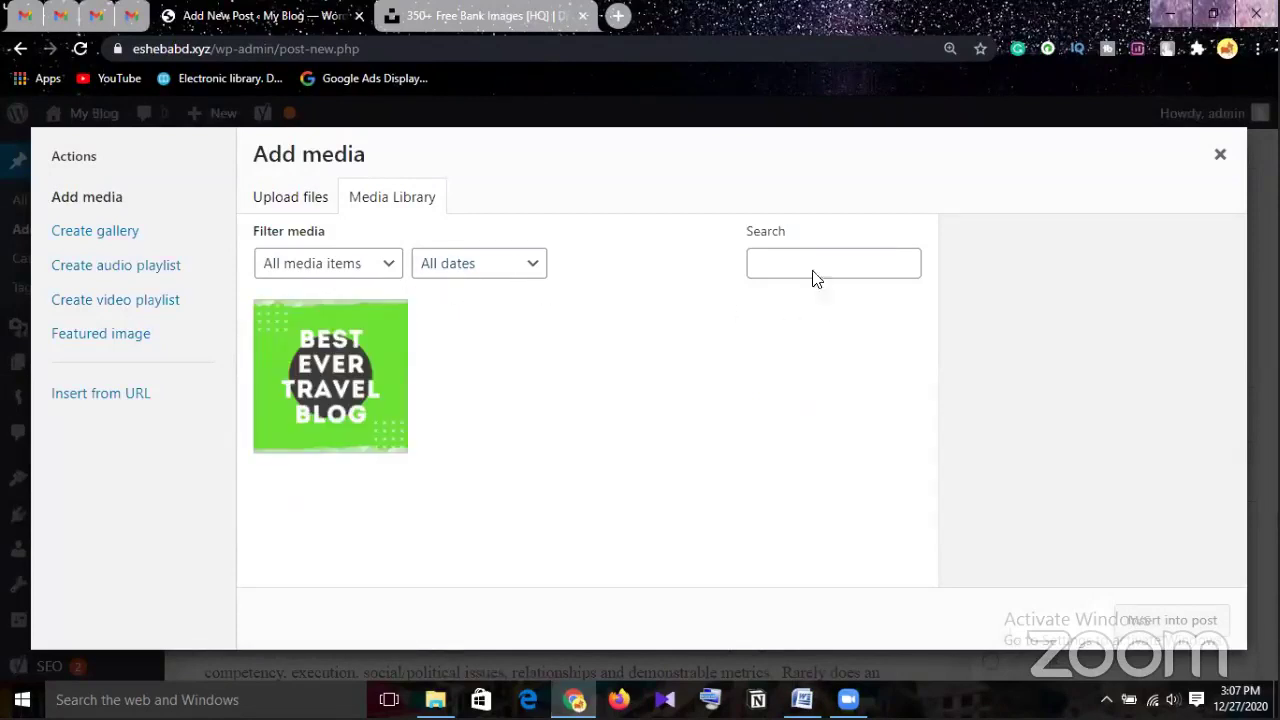
pyautogui.click(298, 205)
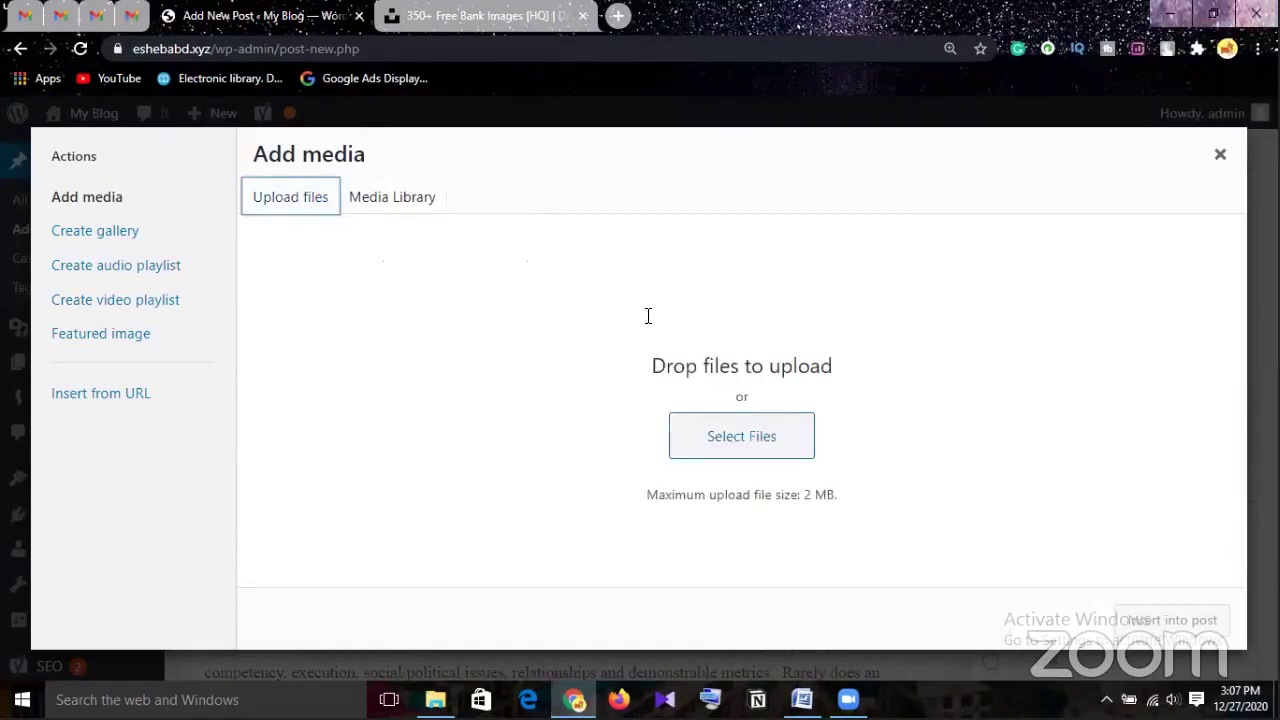
pyautogui.click(745, 434)
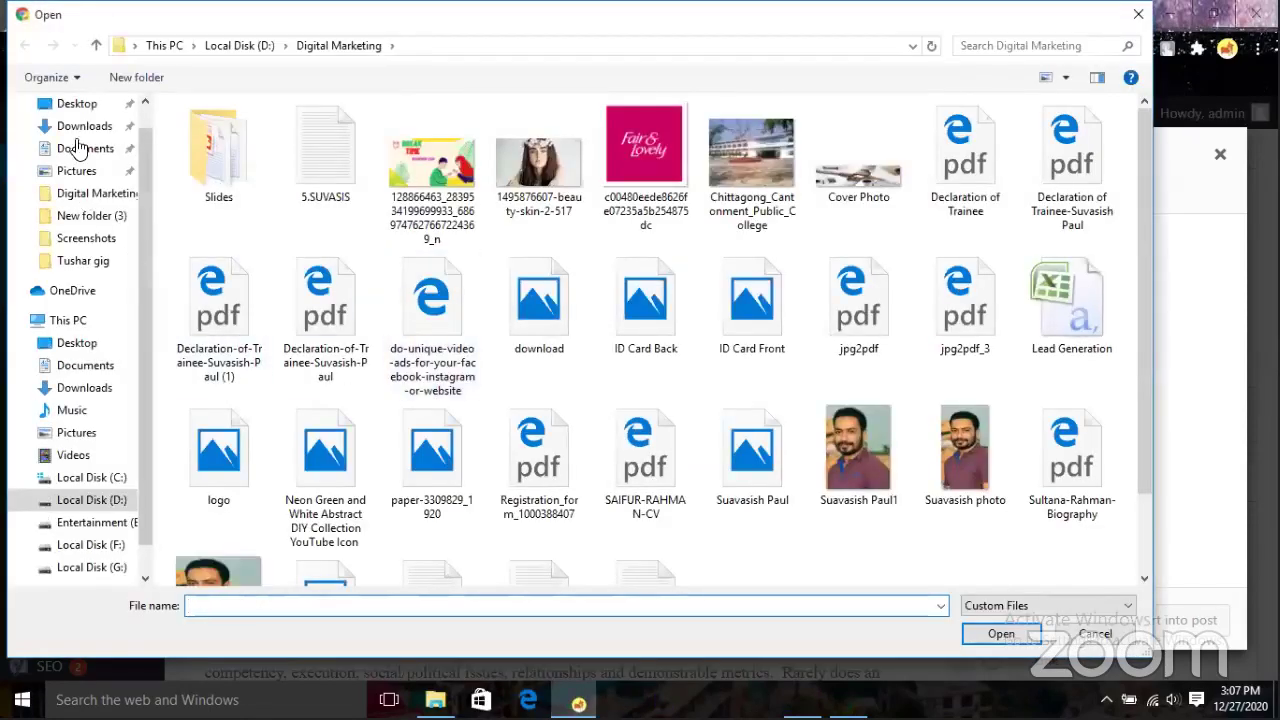
pyautogui.click(86, 126)
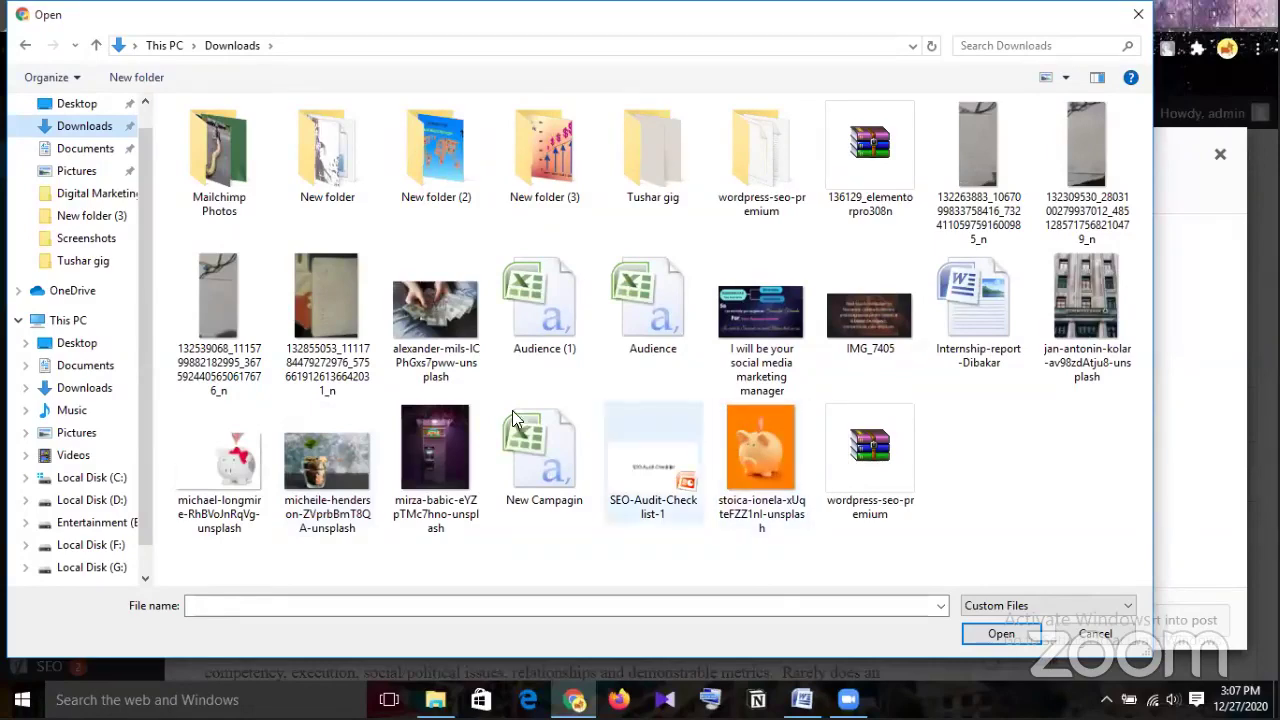
pyautogui.click(338, 462)
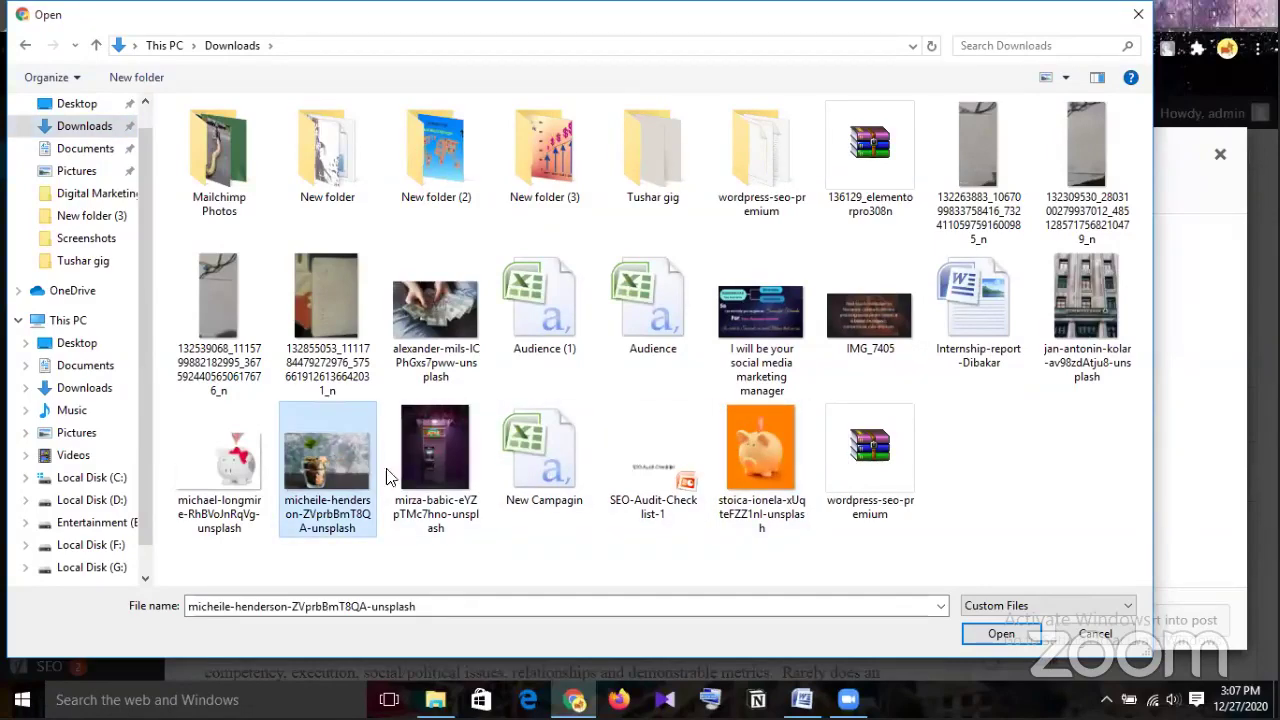
pyautogui.click(982, 636)
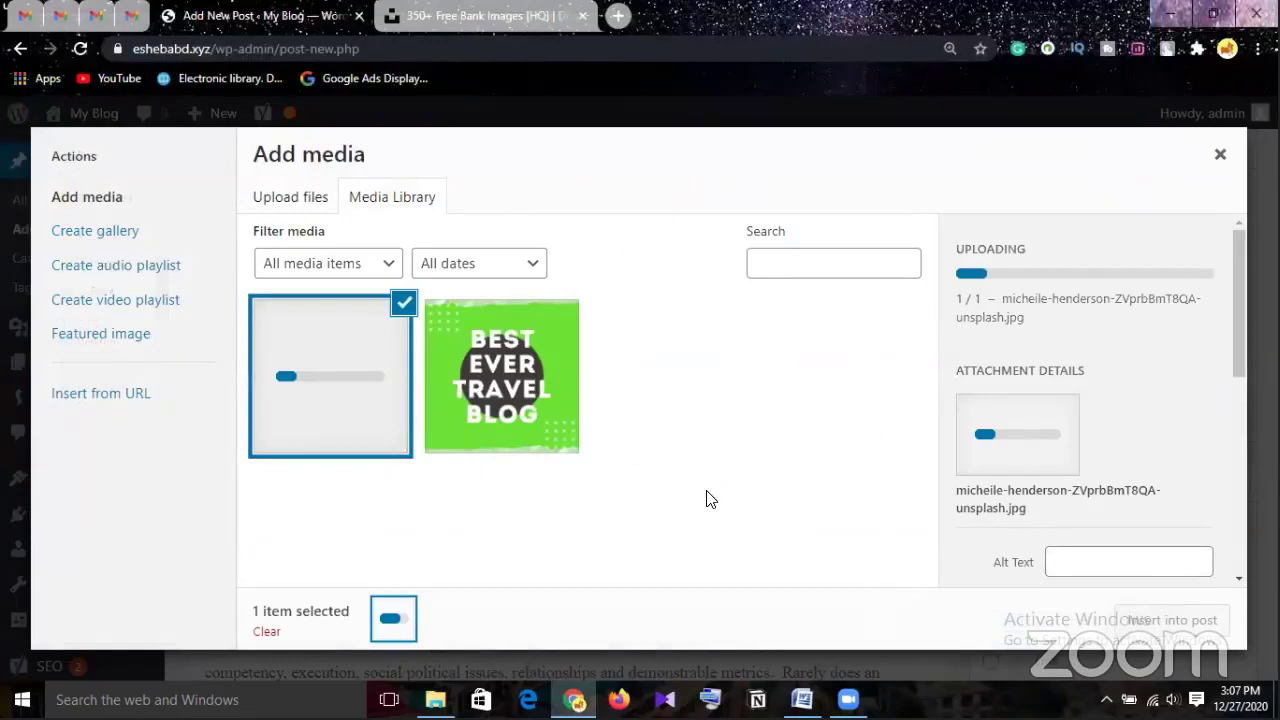
# Upload four more photos from Downloads: the white piggy bank, the cash in hands, the ATM and the orange piggy bank
pyautogui.click(311, 202)
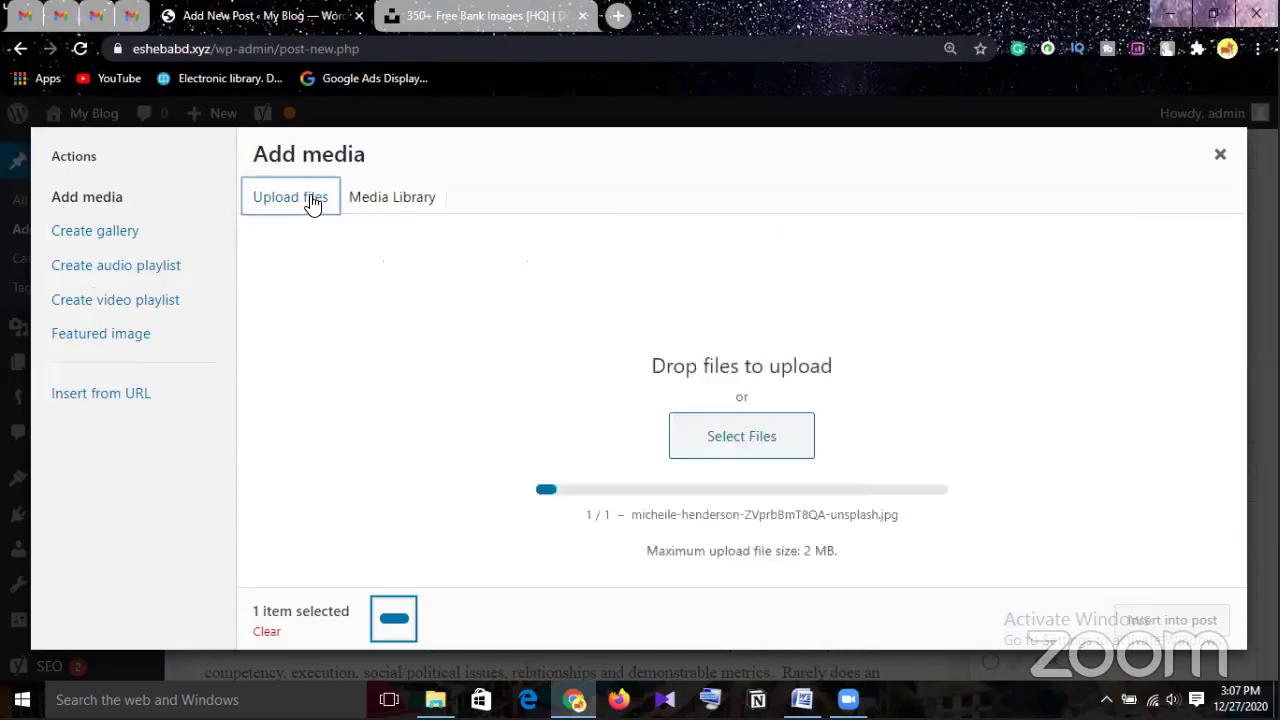
pyautogui.click(710, 436)
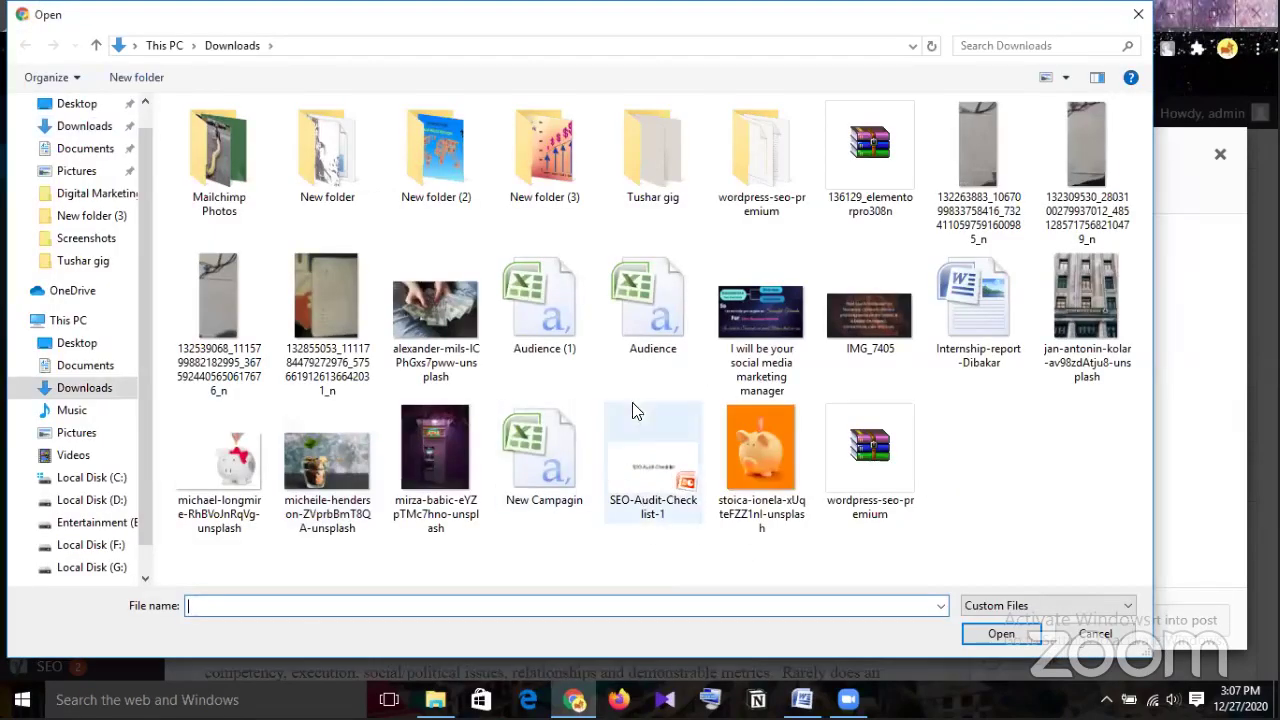
pyautogui.click(235, 465)
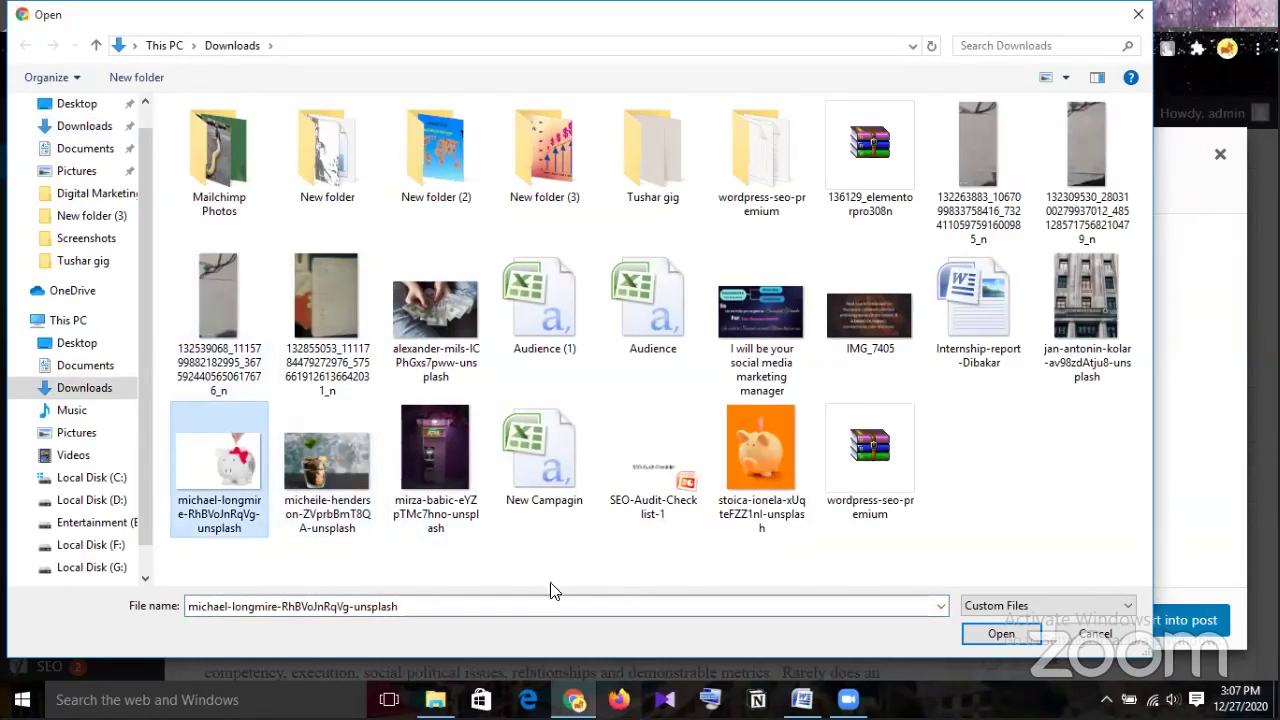
pyautogui.keyDown('ctrl'); pyautogui.click(440, 345); pyautogui.keyUp('ctrl')
pyautogui.keyDown('ctrl'); pyautogui.click(421, 480); pyautogui.keyUp('ctrl')
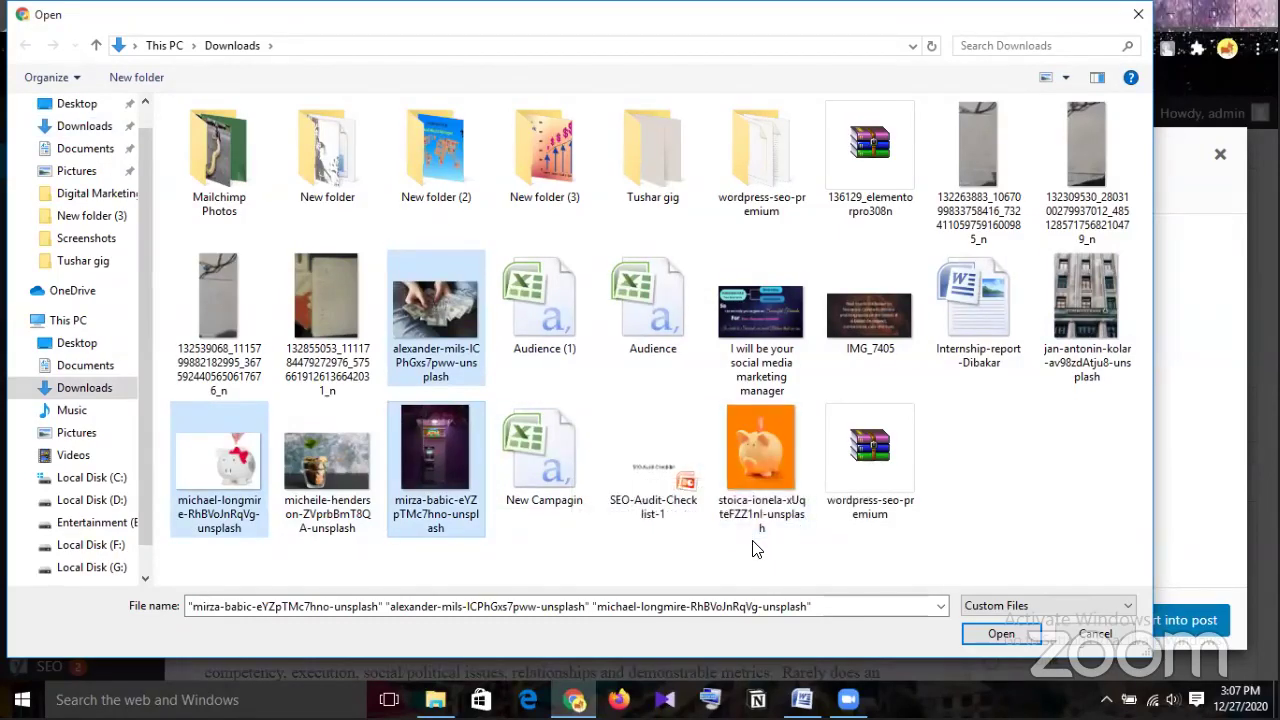
pyautogui.keyDown('ctrl'); pyautogui.click(754, 454); pyautogui.keyUp('ctrl')
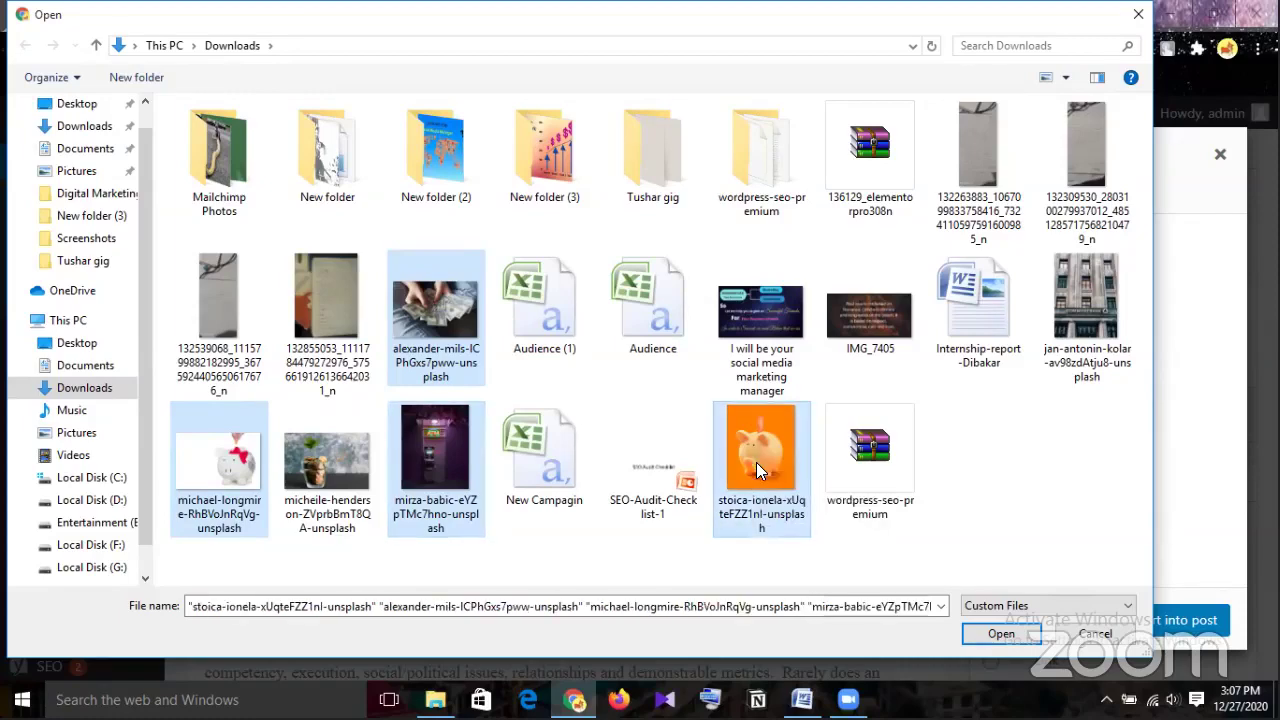
pyautogui.click(1000, 634)
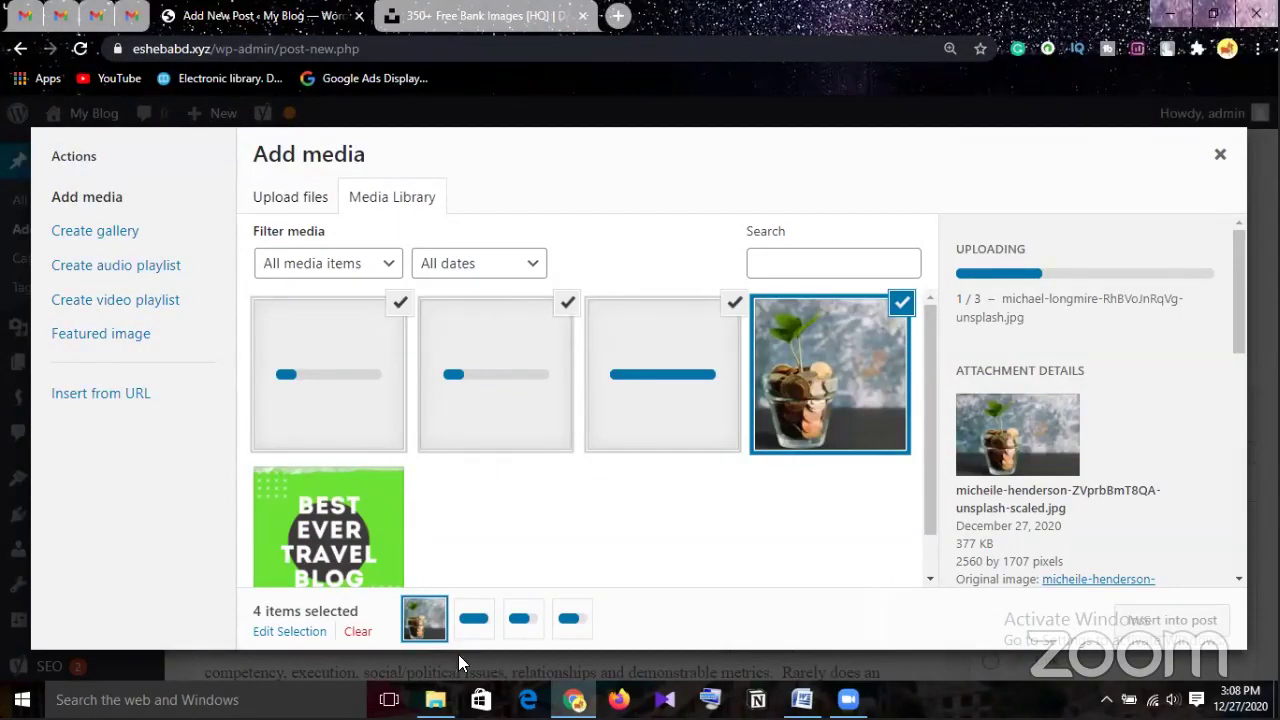
# Check the Downloads folder, return to the post's media library and close the free bank images tab
pyautogui.click(435, 700)
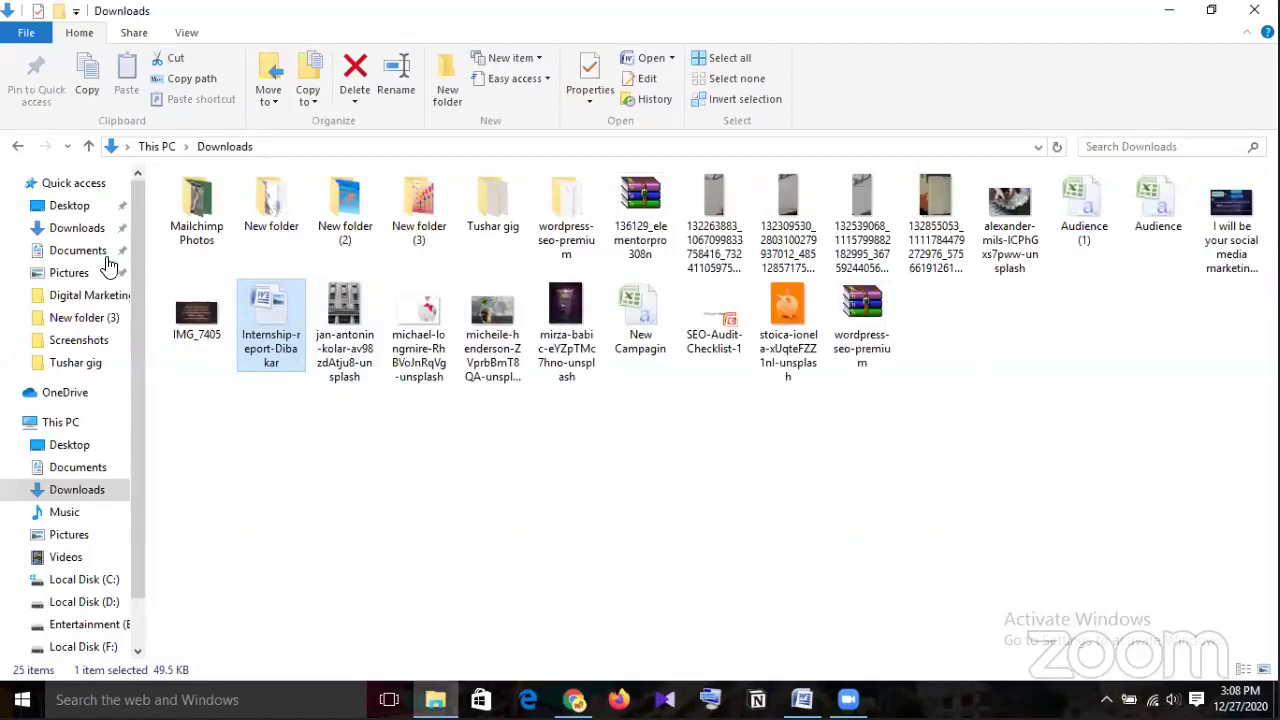
pyautogui.click(82, 230)
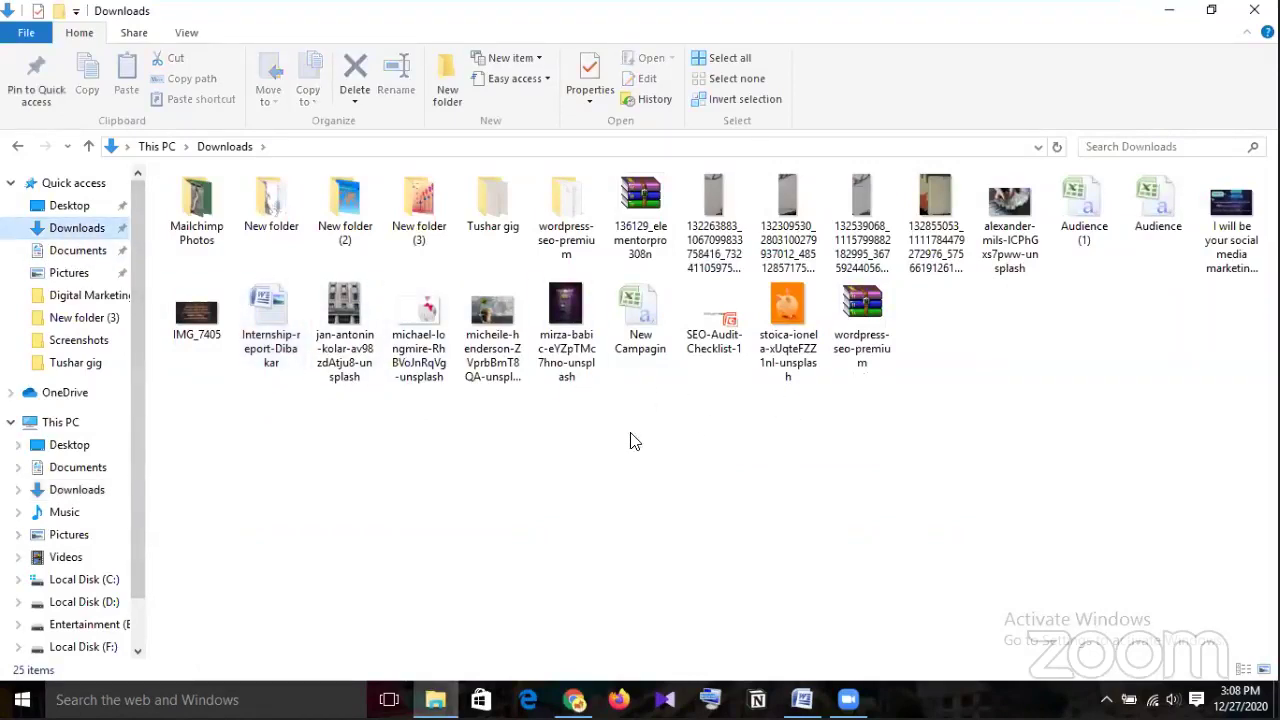
pyautogui.click(574, 700)
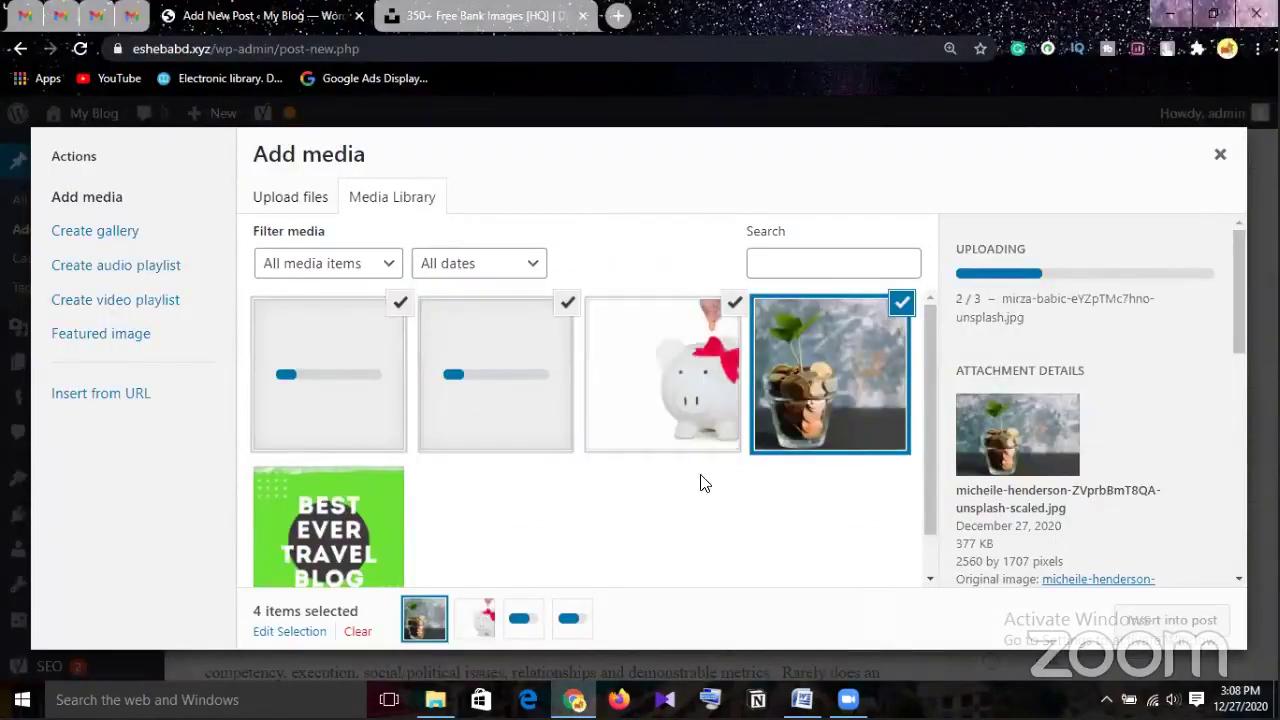
pyautogui.scroll(-1, 714, 514)
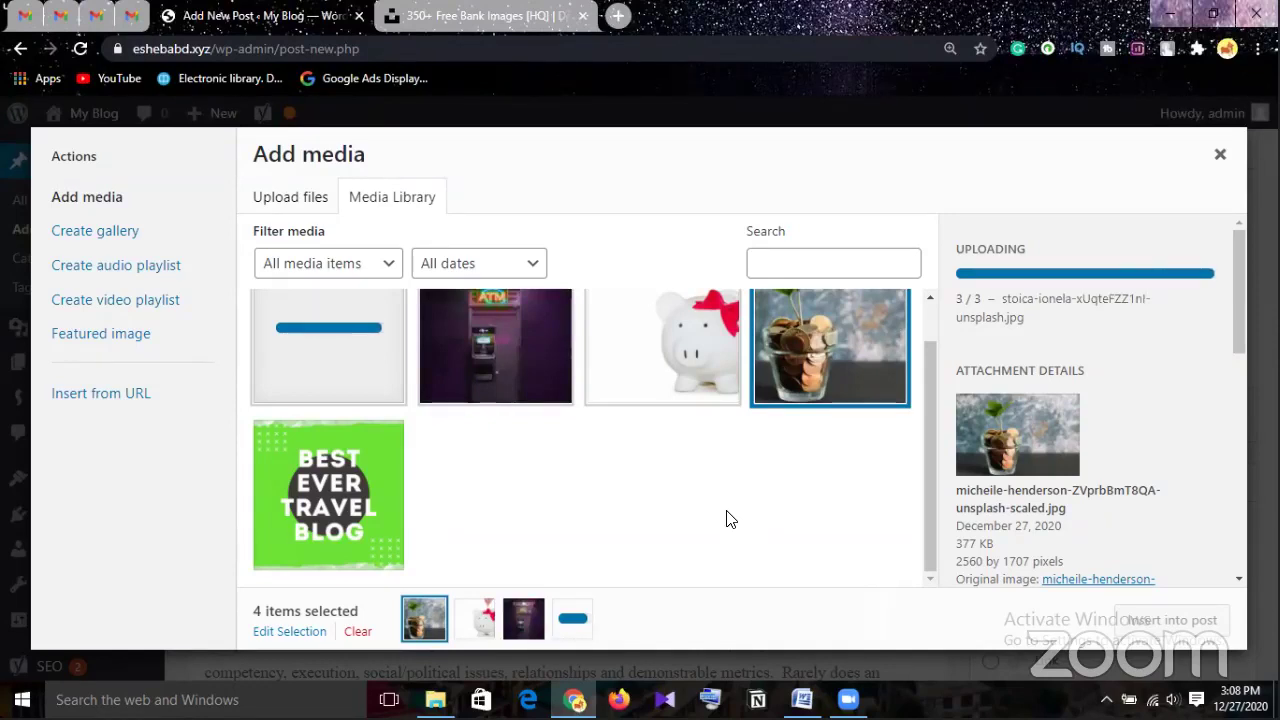
pyautogui.click(582, 16)
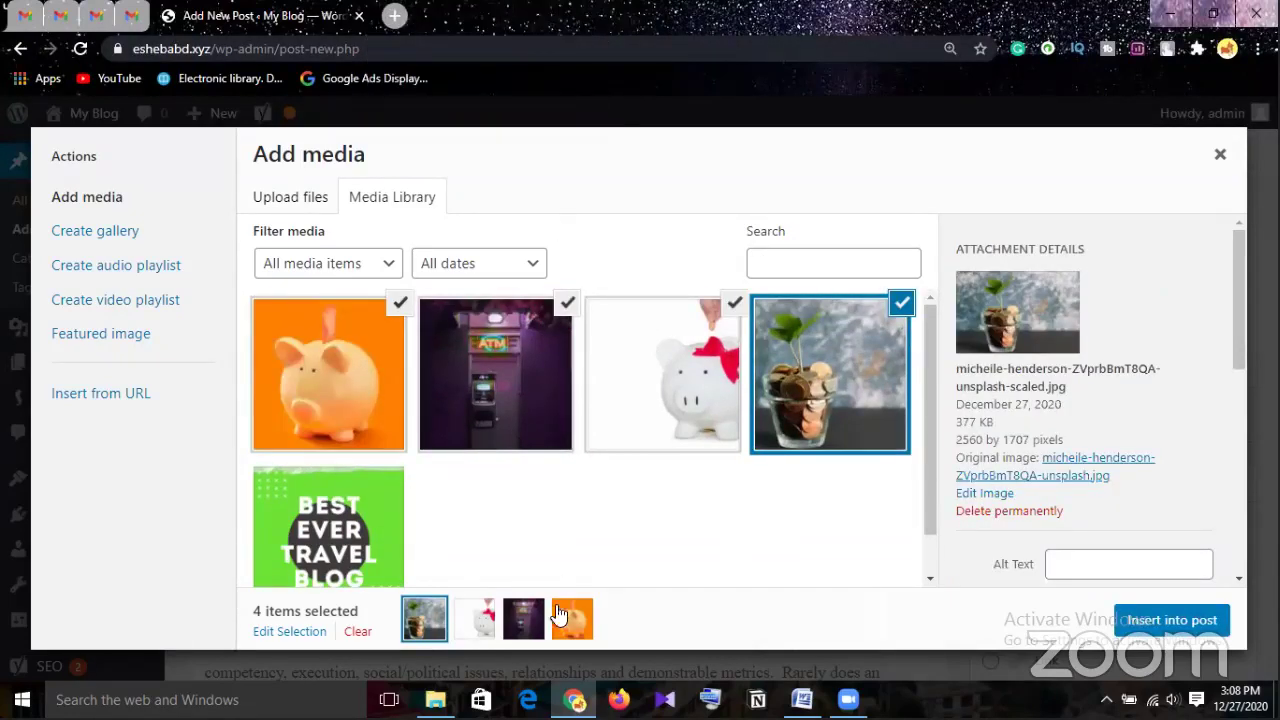
# Insert the four selected photos from the media library into the post together
pyautogui.click(1147, 621)
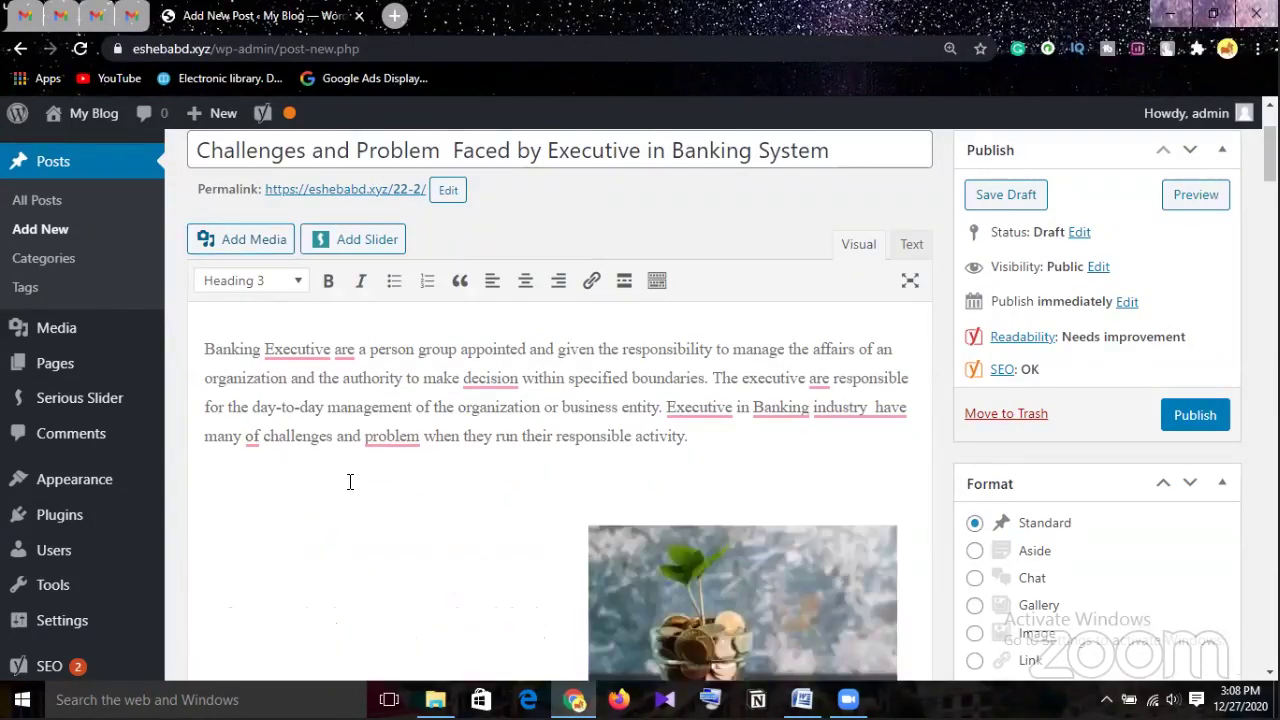
pyautogui.scroll(-2, 349, 480)
# Remove the plant-in-a-jar photo and the ATM photo around the heading "The Challenges Of Leadership"
pyautogui.click(730, 396)
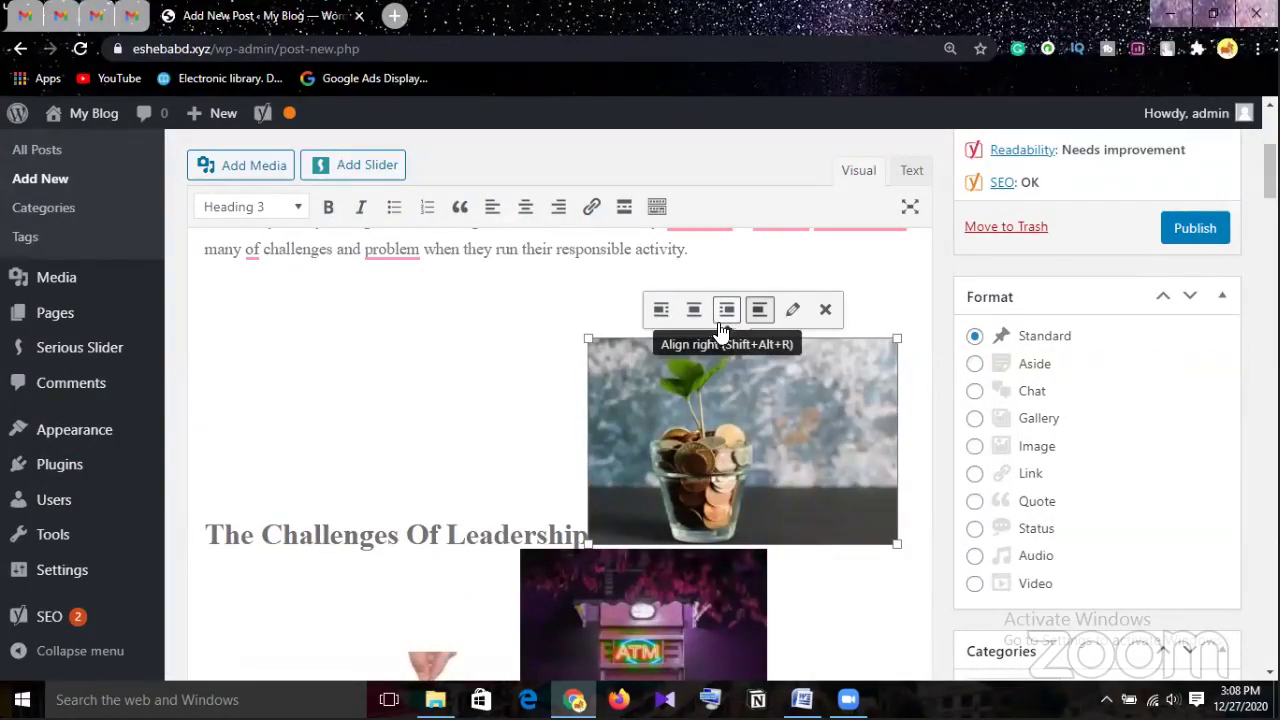
pyautogui.scroll(-4, 716, 452)
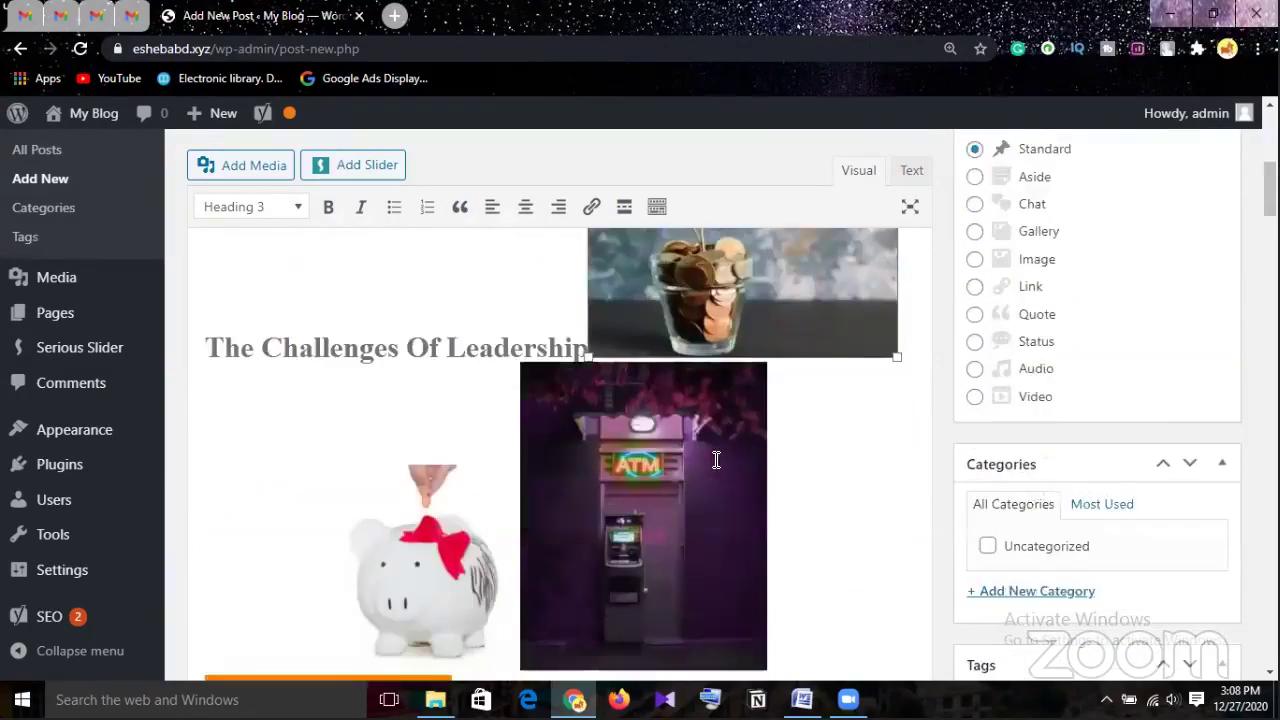
pyautogui.scroll(3, 716, 456)
pyautogui.scroll(3, 720, 456)
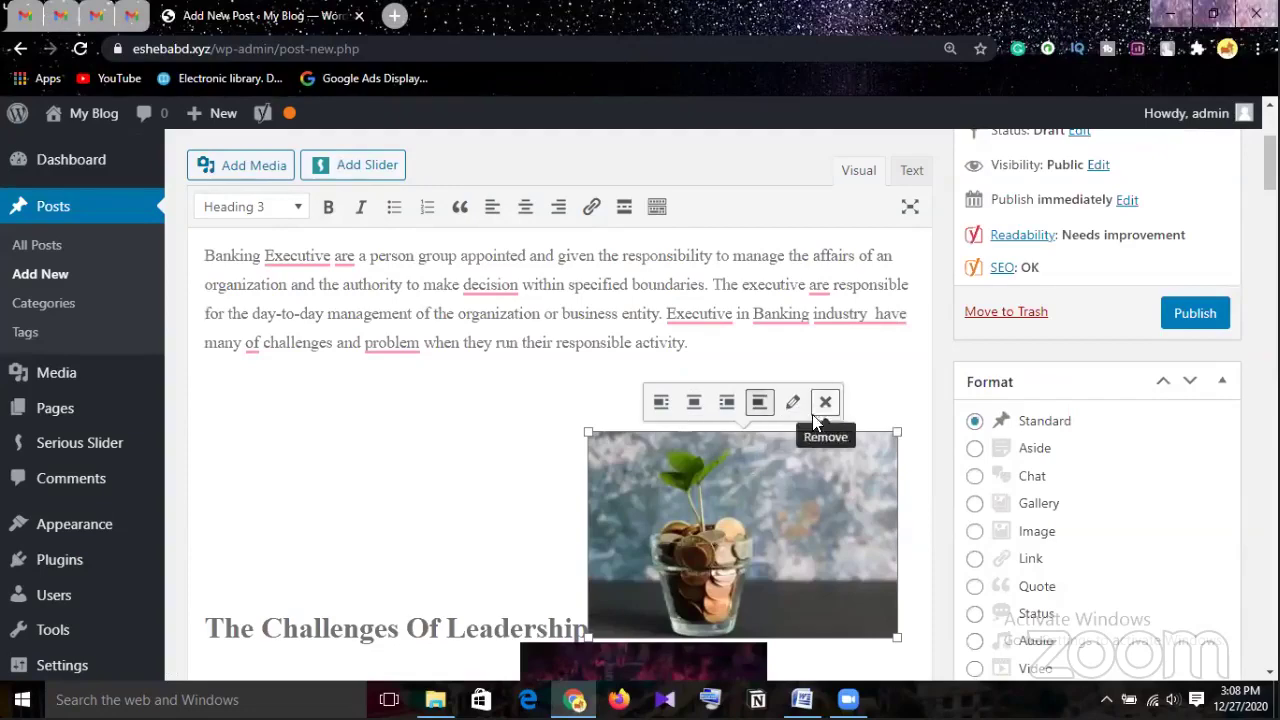
pyautogui.scroll(-3, 770, 410)
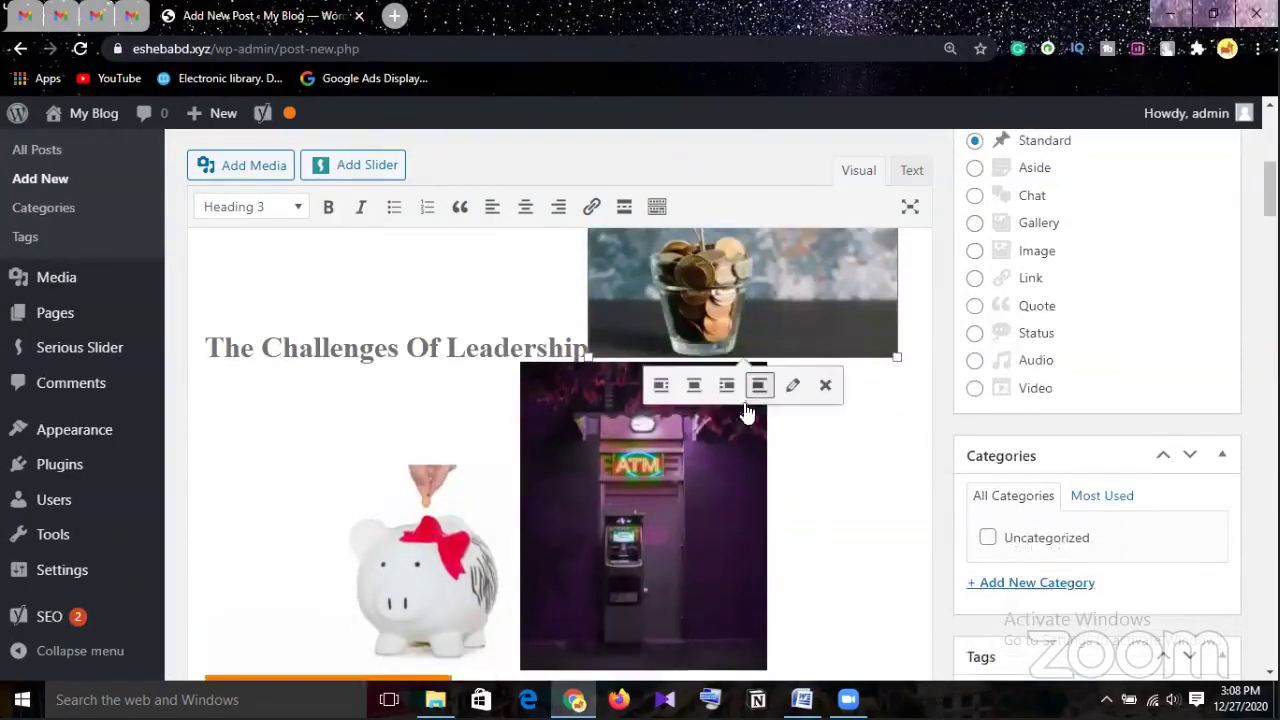
pyautogui.click(826, 385)
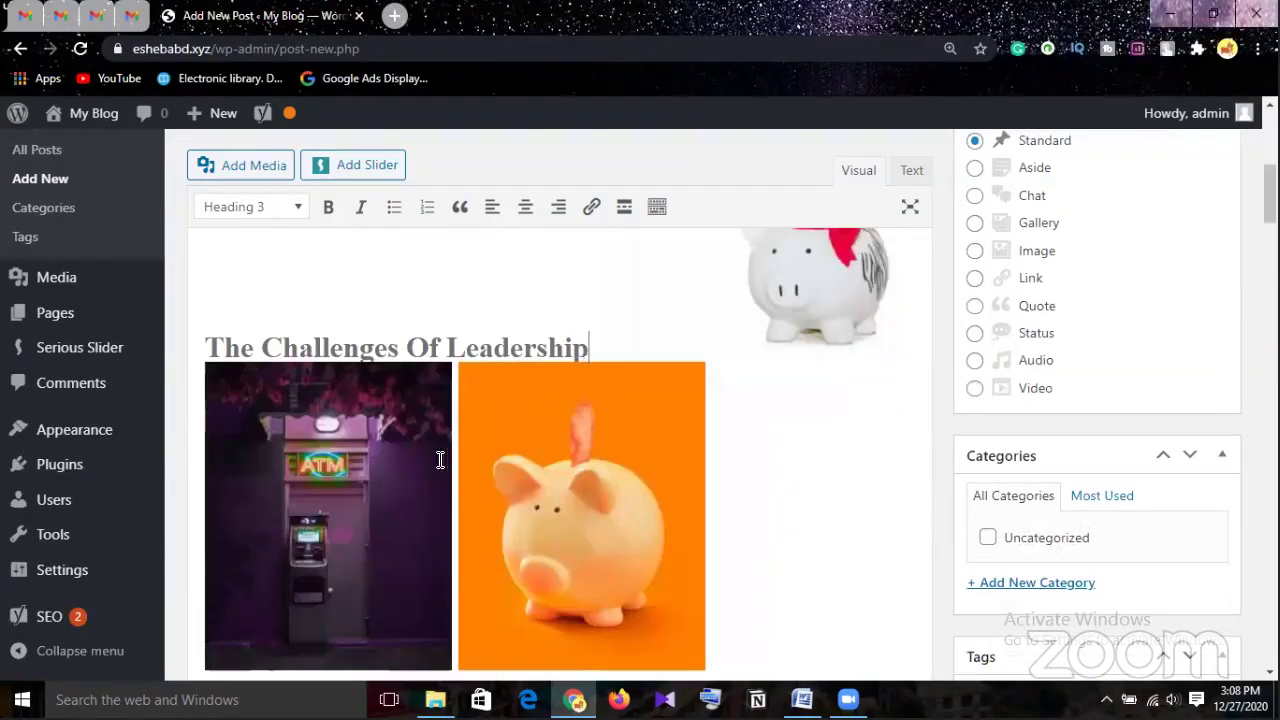
pyautogui.click(417, 397)
pyautogui.click(416, 338)
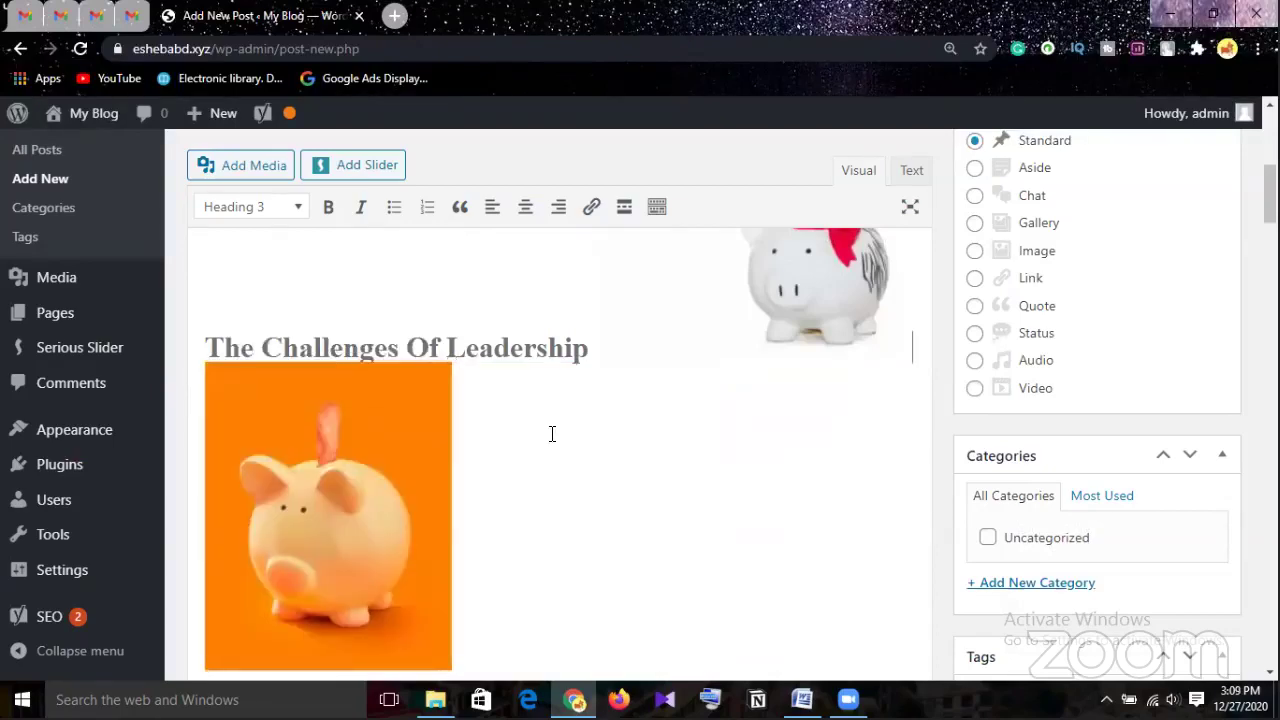
# Remove the orange piggy bank photo and the white piggy bank photo from the post
pyautogui.click(405, 422)
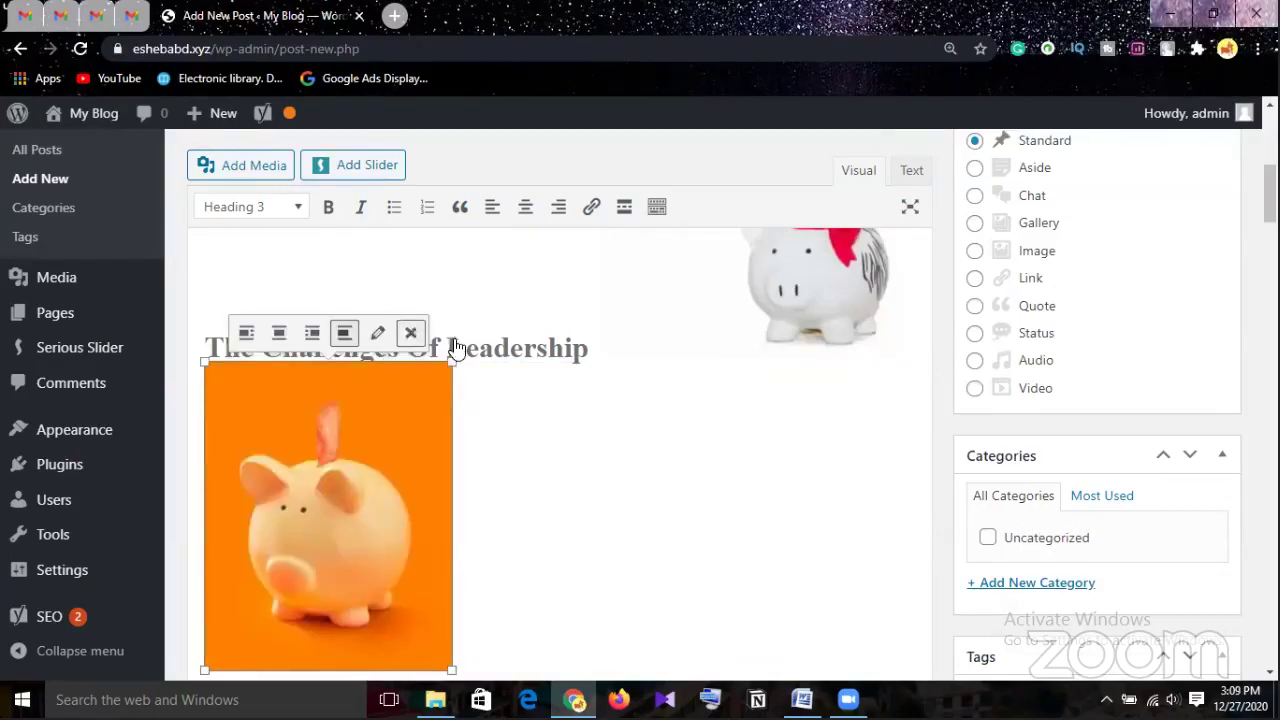
pyautogui.click(411, 334)
pyautogui.scroll(-5, 576, 414)
pyautogui.scroll(15, 576, 414)
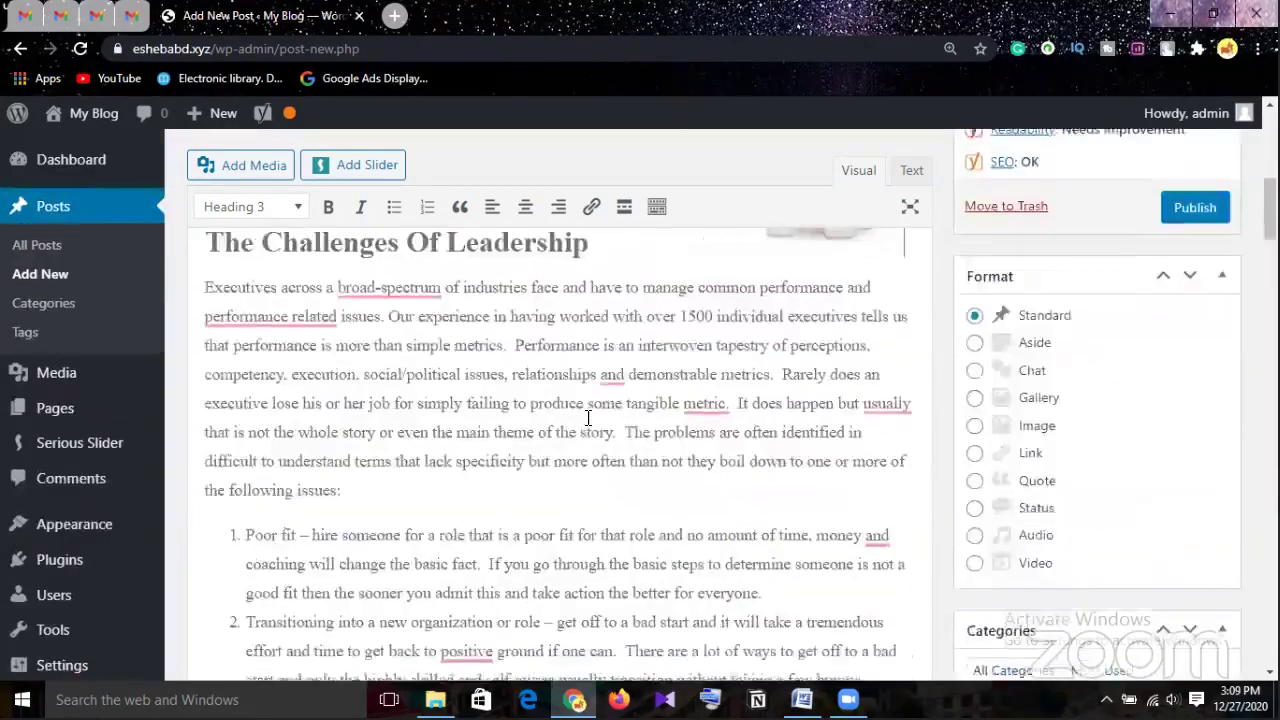
pyautogui.scroll(-3, 742, 520)
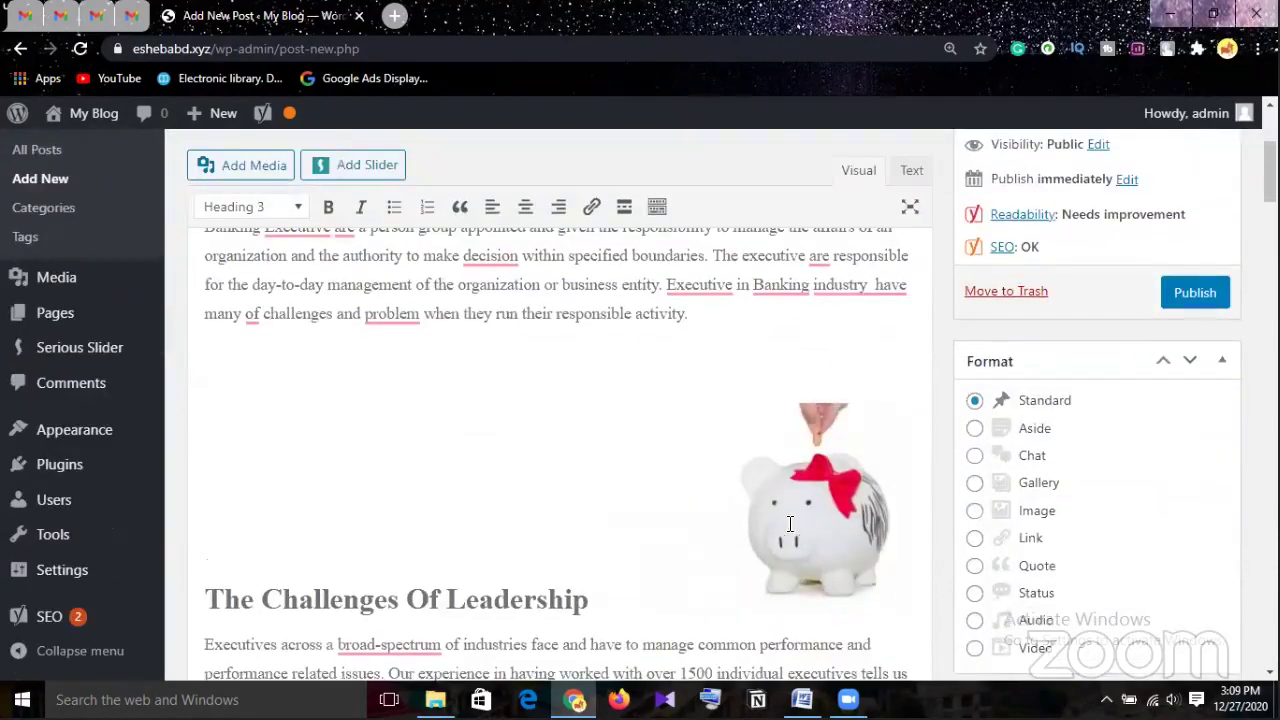
pyautogui.click(878, 428)
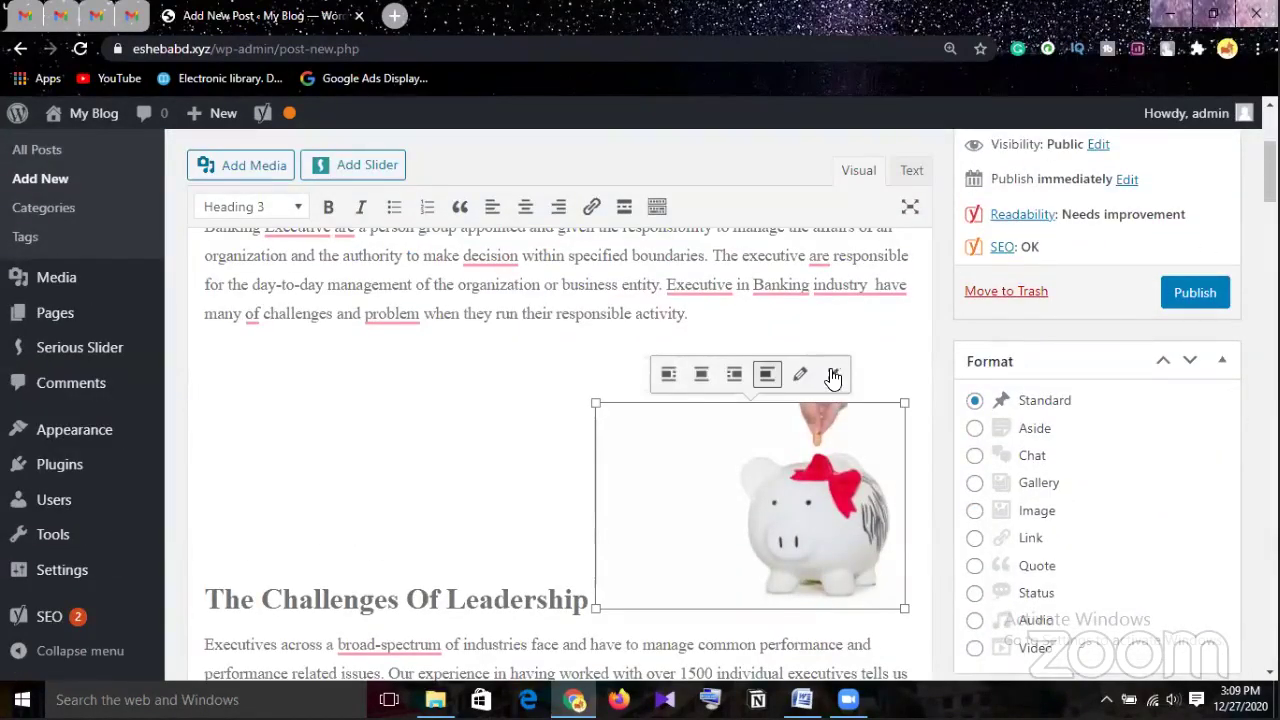
pyautogui.click(834, 374)
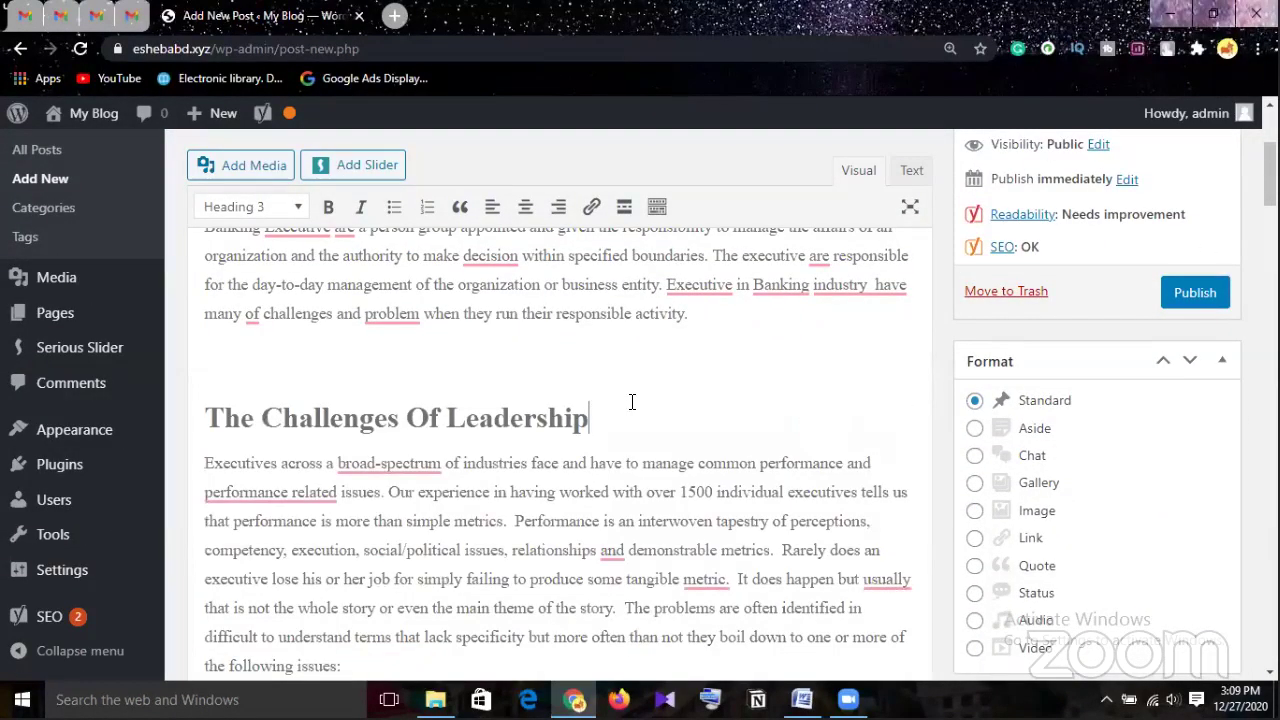
# Insert only the plant-in-a-jar photo from the media library on the empty line below the introductory paragraph
pyautogui.click(244, 352)
pyautogui.scroll(1, 436, 408)
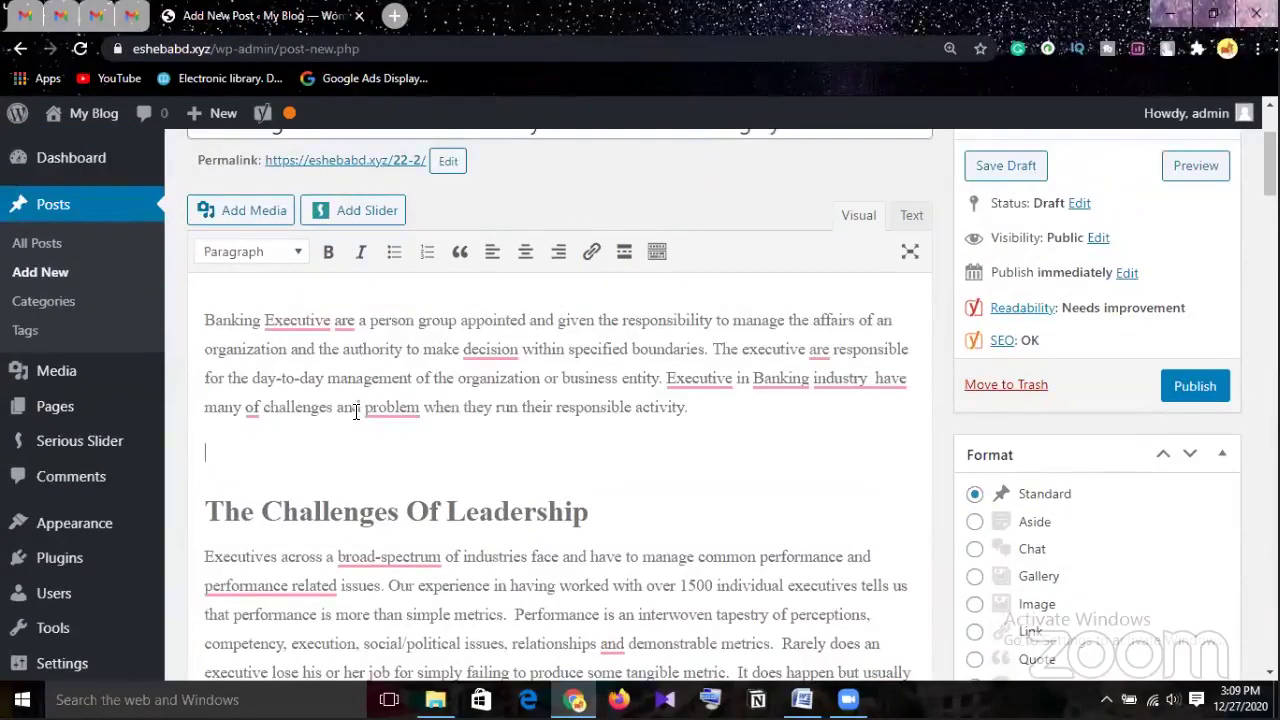
pyautogui.click(248, 222)
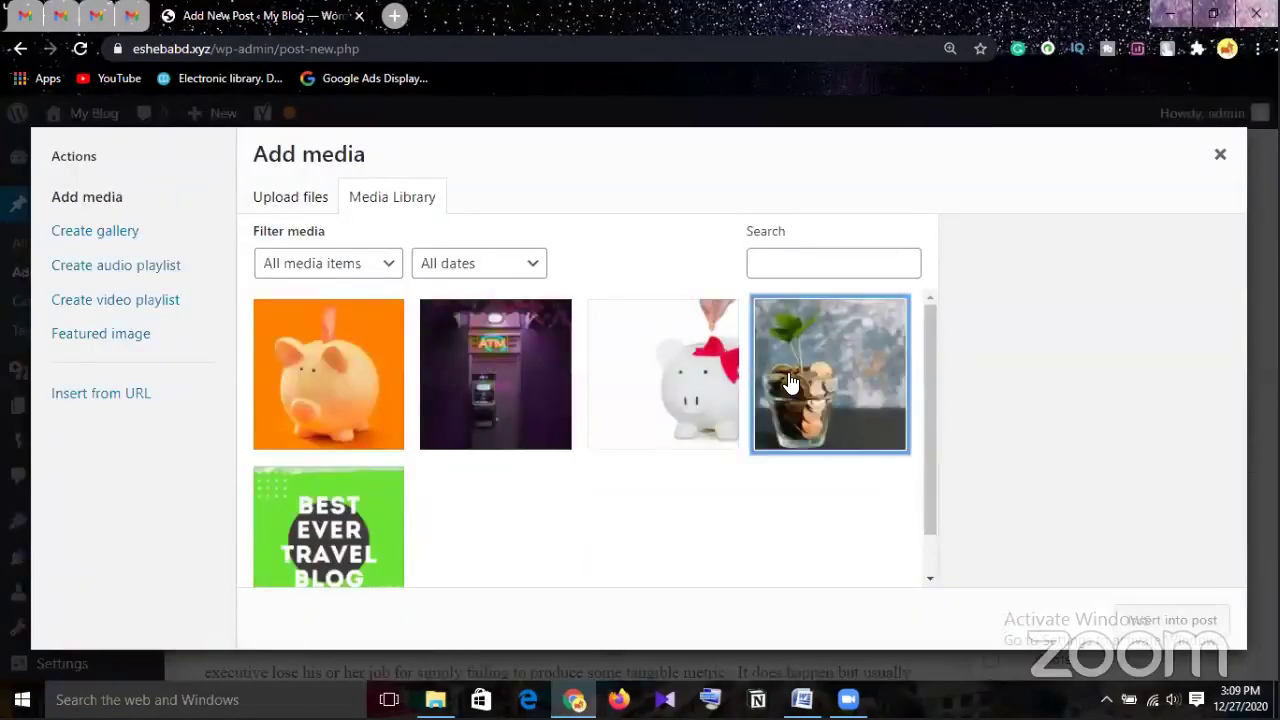
pyautogui.click(880, 420)
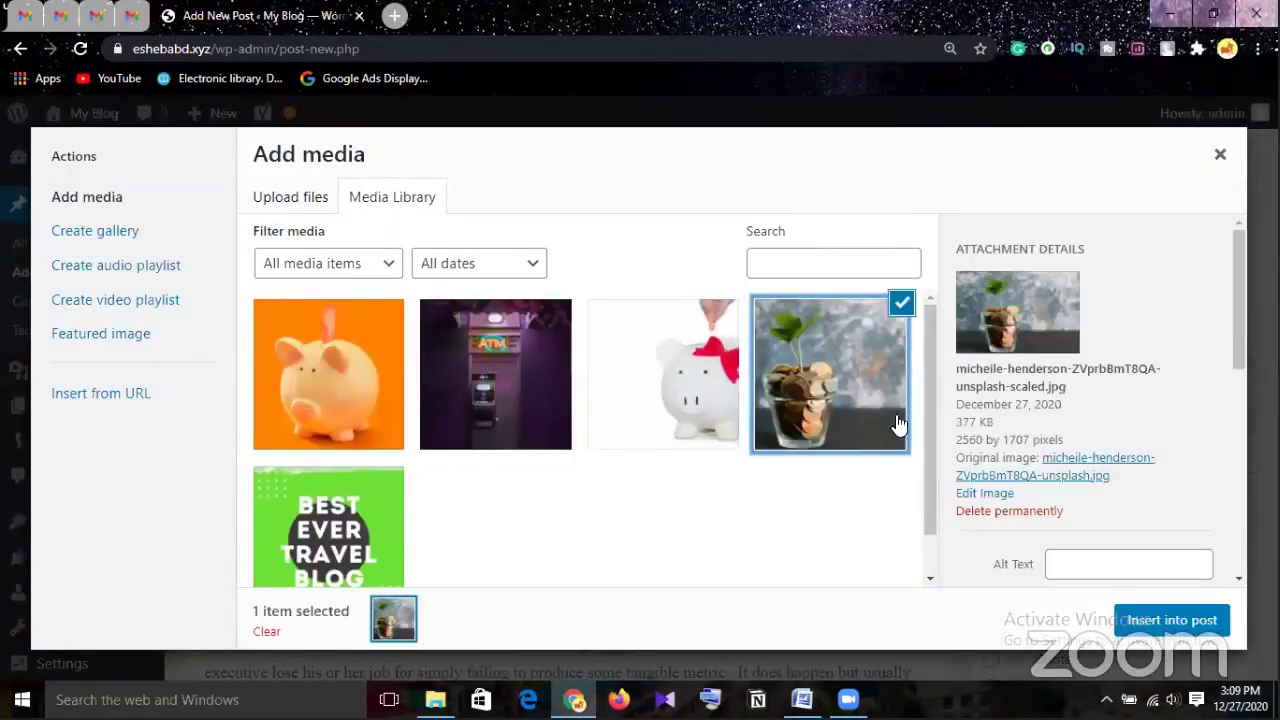
pyautogui.click(1152, 616)
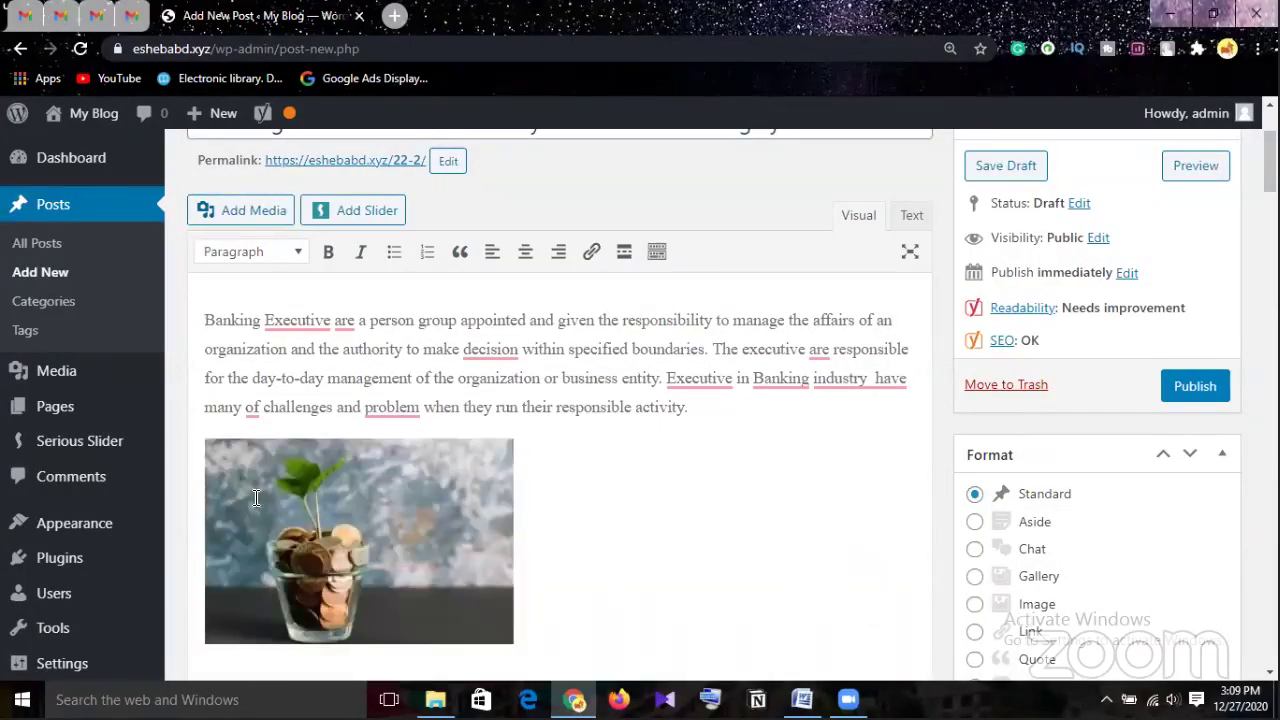
# Center the plant-in-a-jar photo between the introductory paragraph and the first heading
pyautogui.click(360, 500)
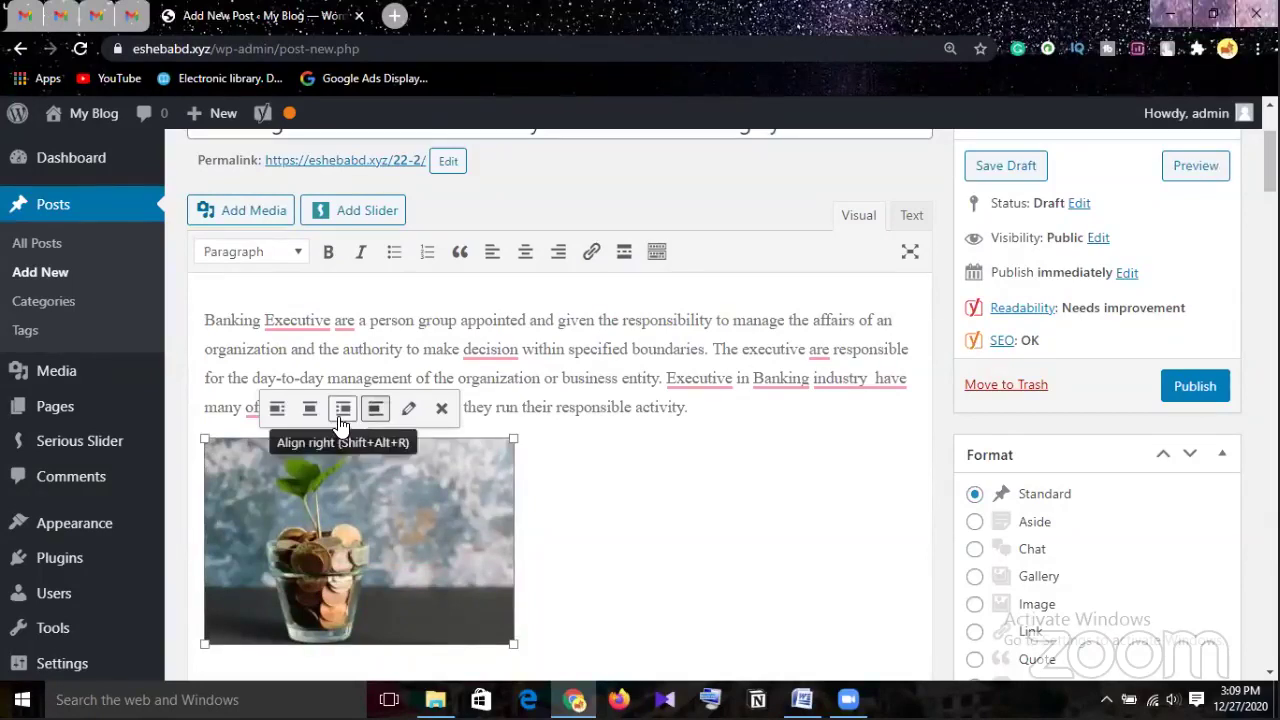
pyautogui.click(310, 409)
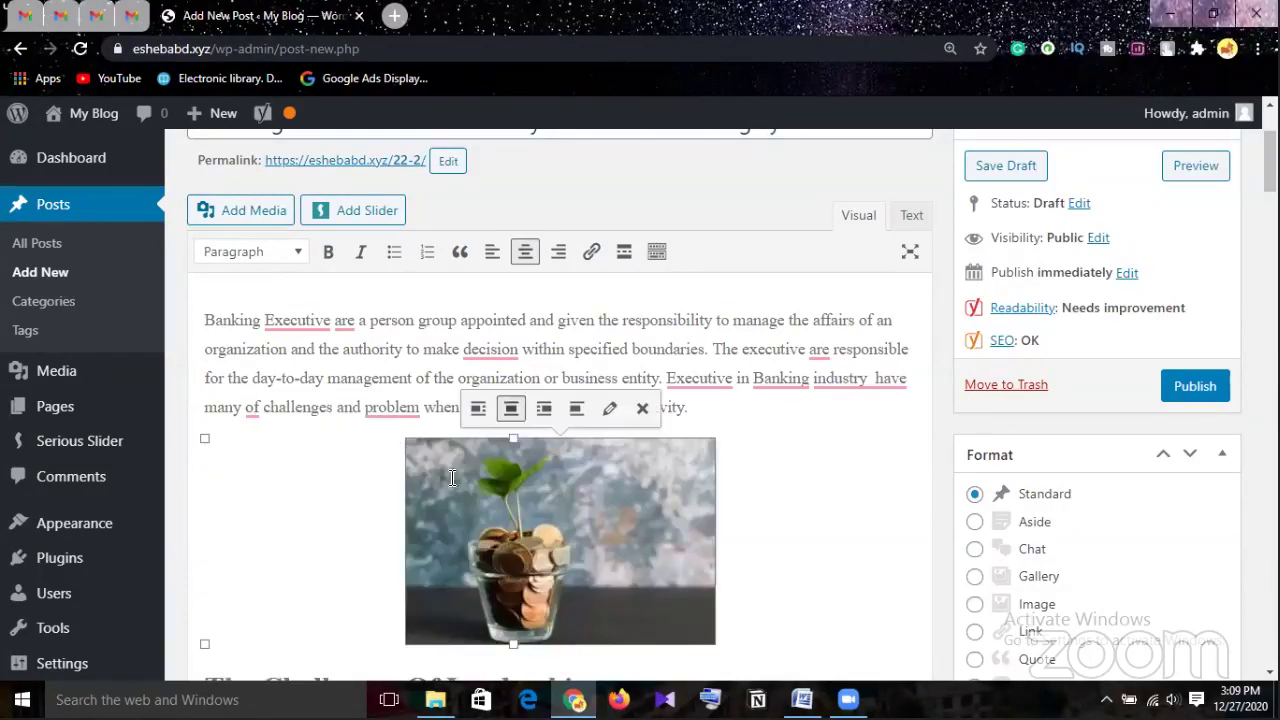
pyautogui.click(792, 528)
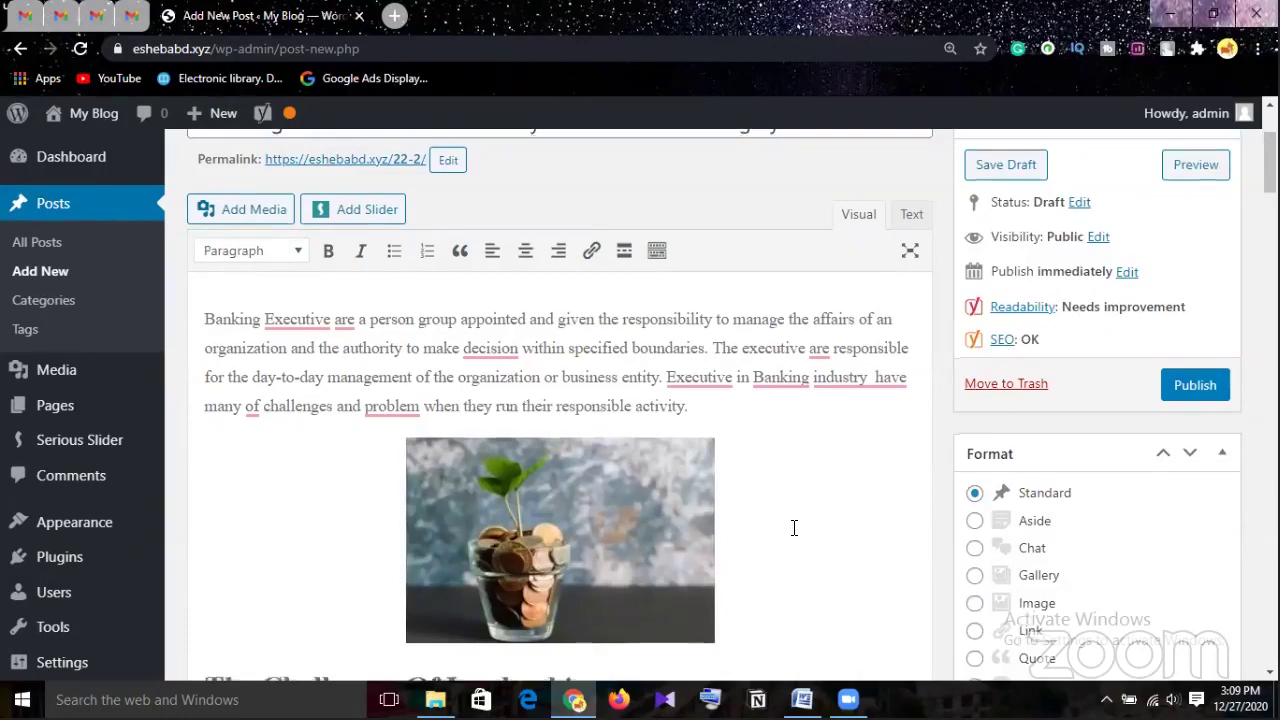
# Try to add an empty line after the third numbered item, "Lack of executive sponsorship", and delete it again
pyautogui.scroll(-1, 794, 528)
pyautogui.scroll(-2, 794, 528)
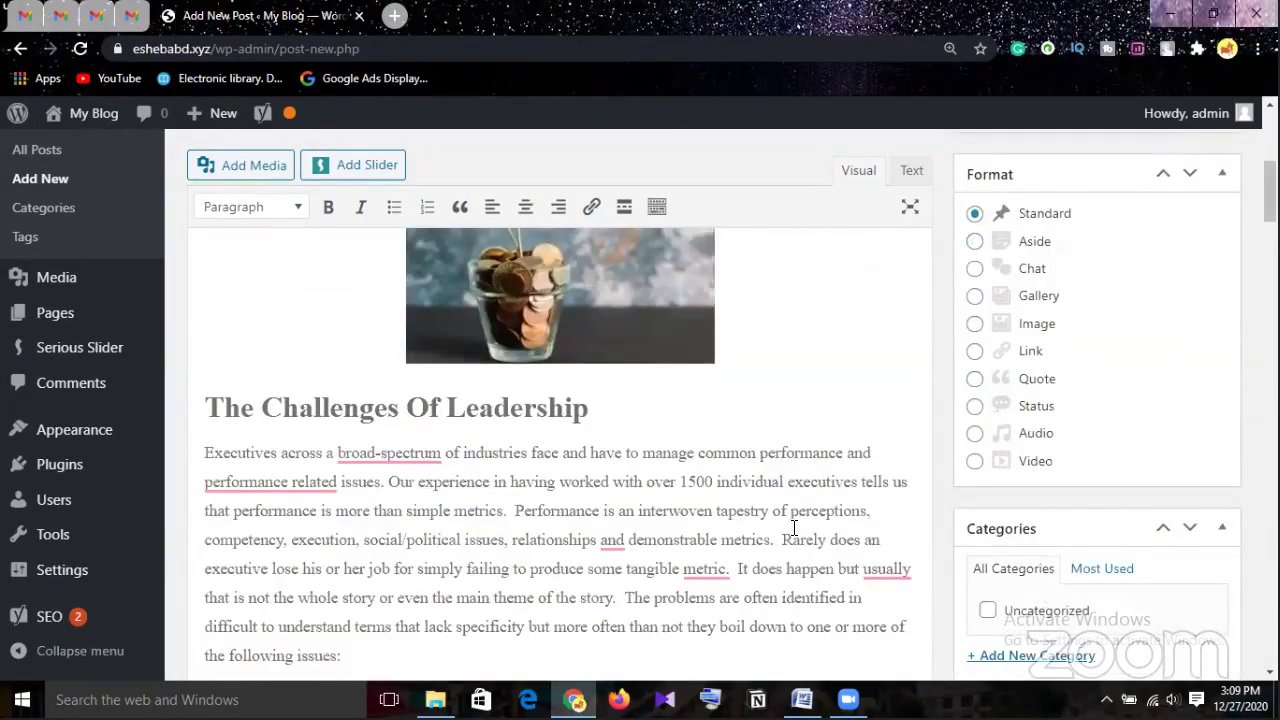
pyautogui.scroll(1, 794, 528)
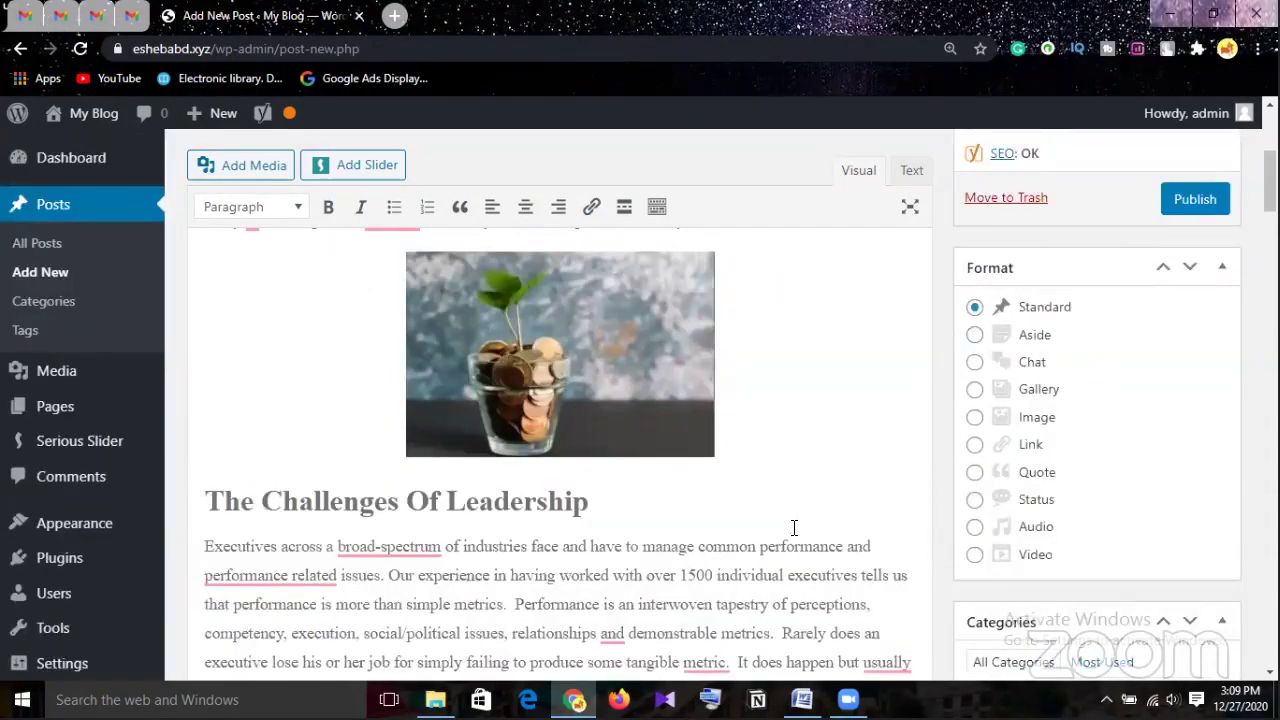
pyautogui.scroll(-4, 796, 527)
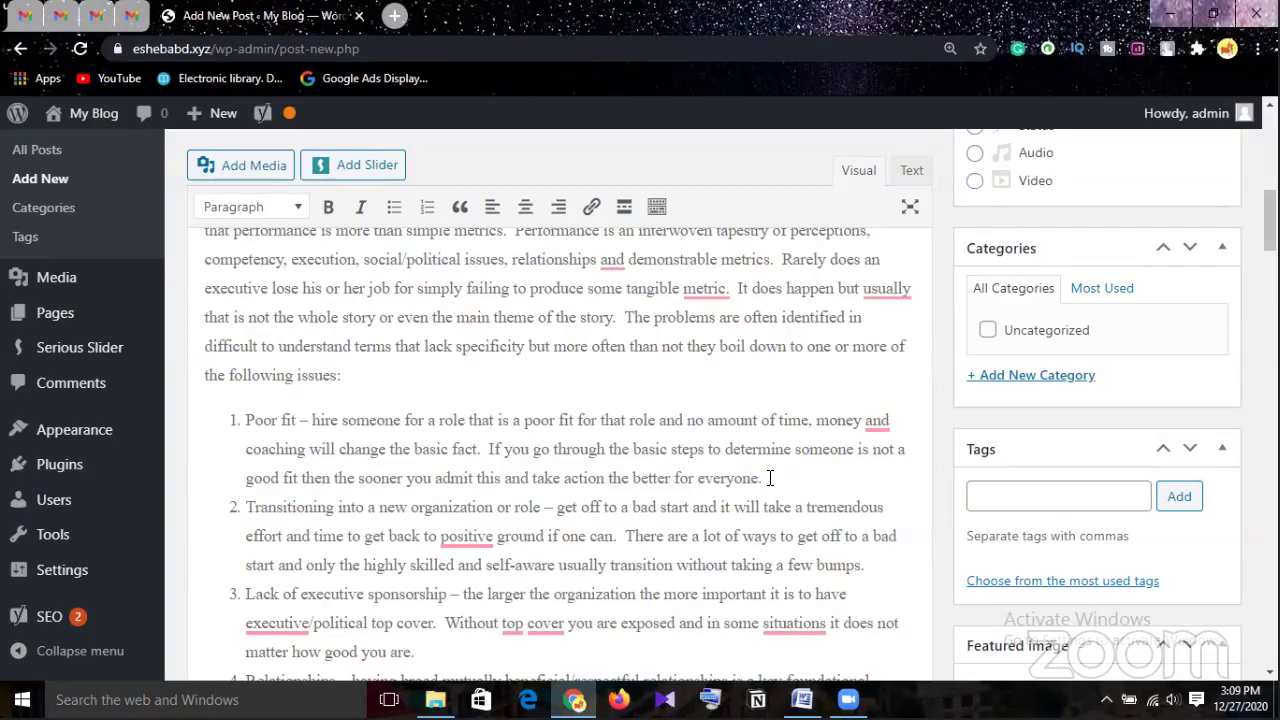
pyautogui.scroll(-2, 770, 478)
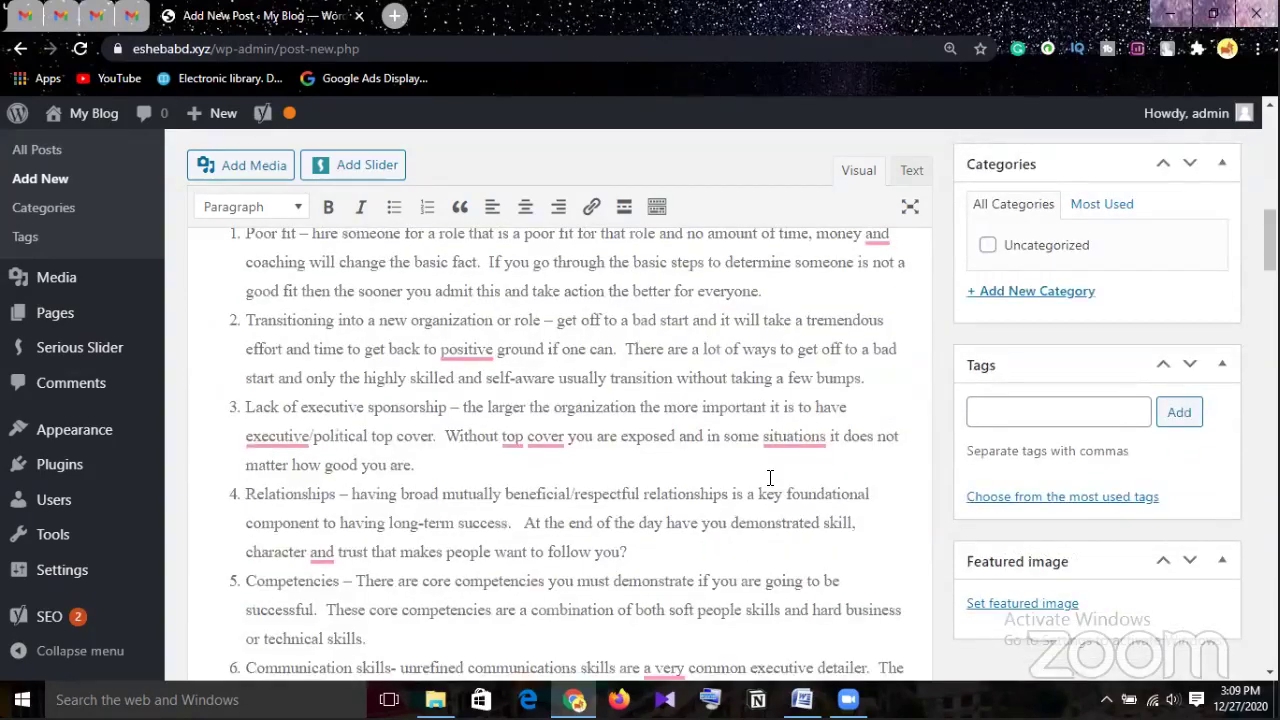
pyautogui.scroll(-1, 770, 478)
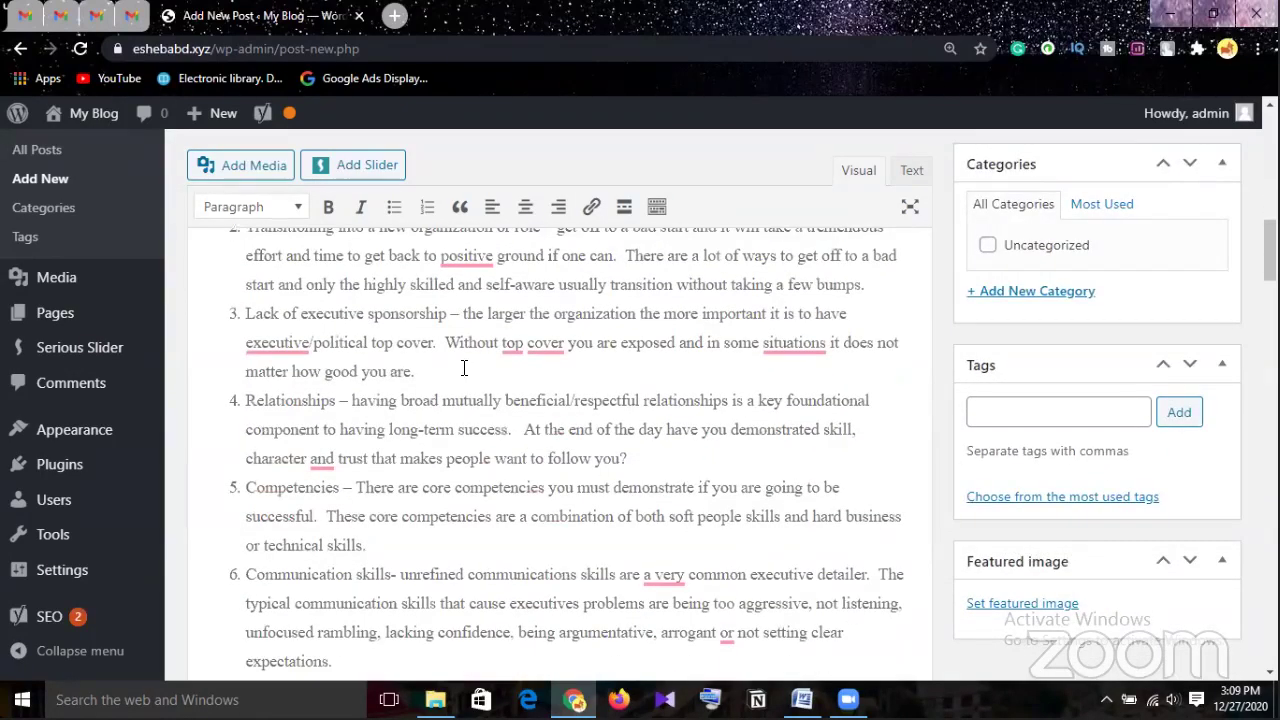
pyautogui.click(464, 368)
pyautogui.press('Return')
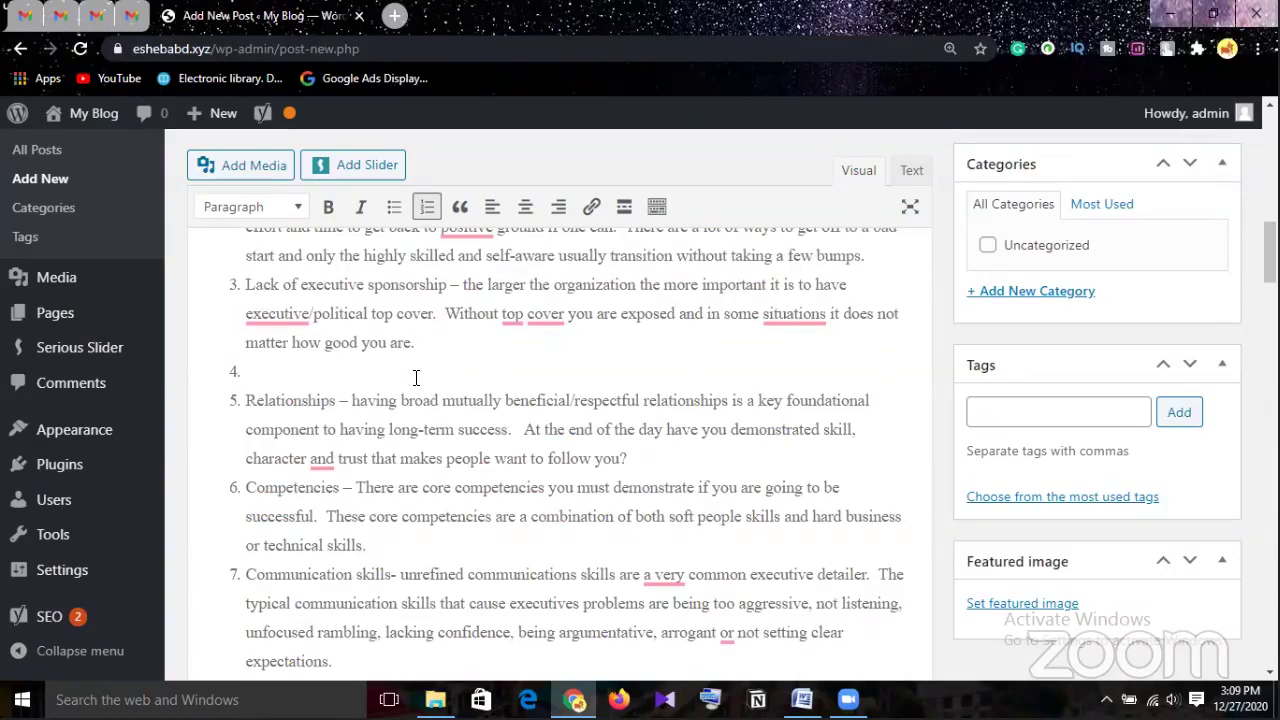
pyautogui.press('BackSpace')
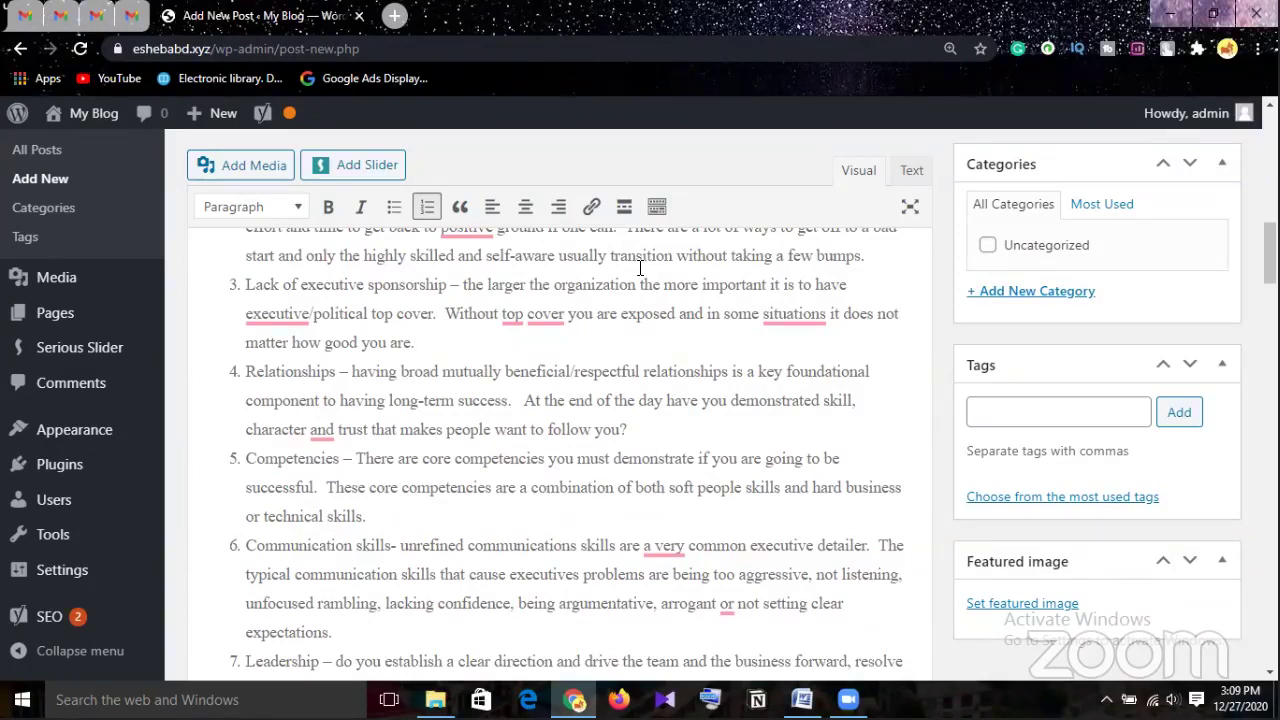
# Try twice more to open an empty line above the "Relationships" list item, deleting the extra list item each time
pyautogui.click(249, 373)
pyautogui.press('Left')
pyautogui.press('Return')
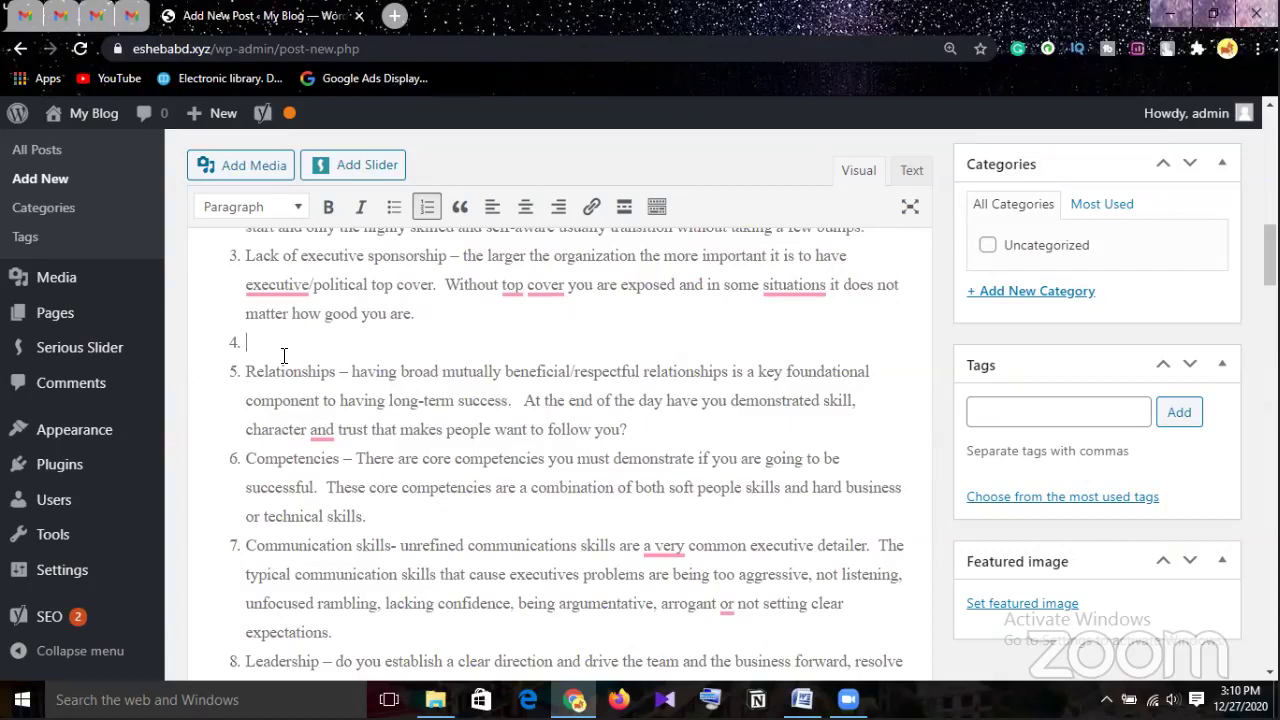
pyautogui.press('BackSpace')
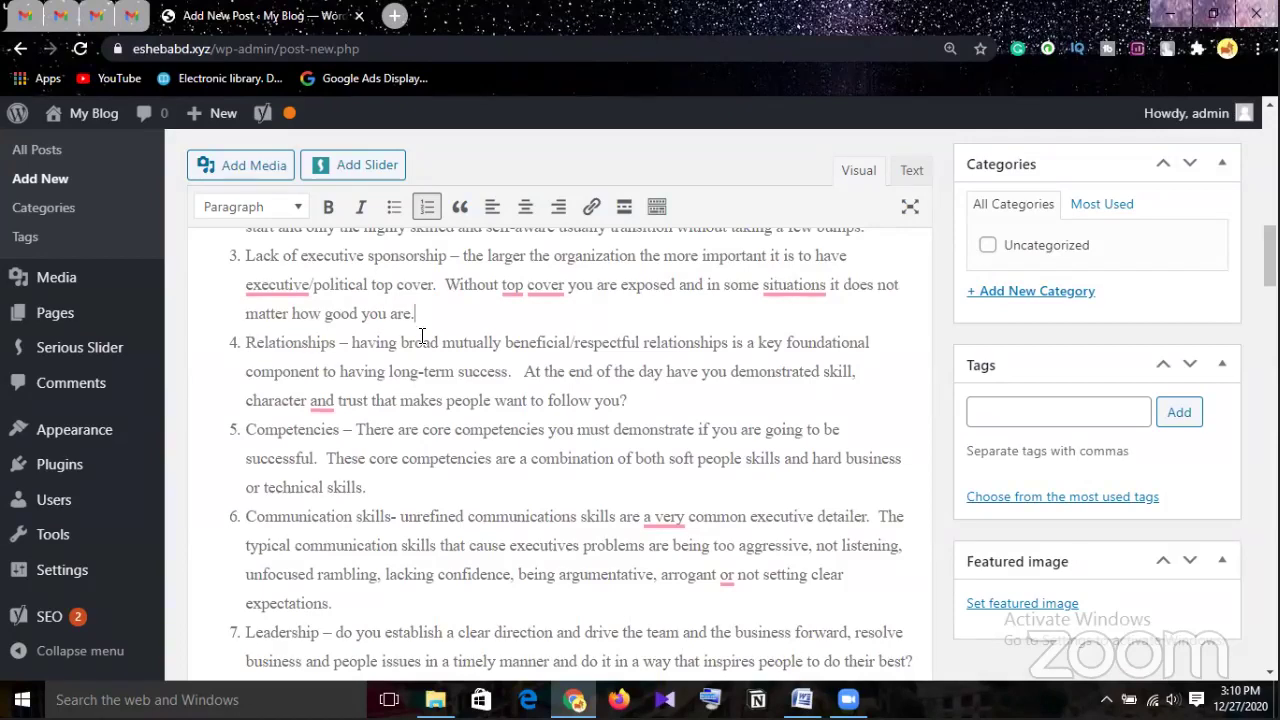
pyautogui.press('Return')
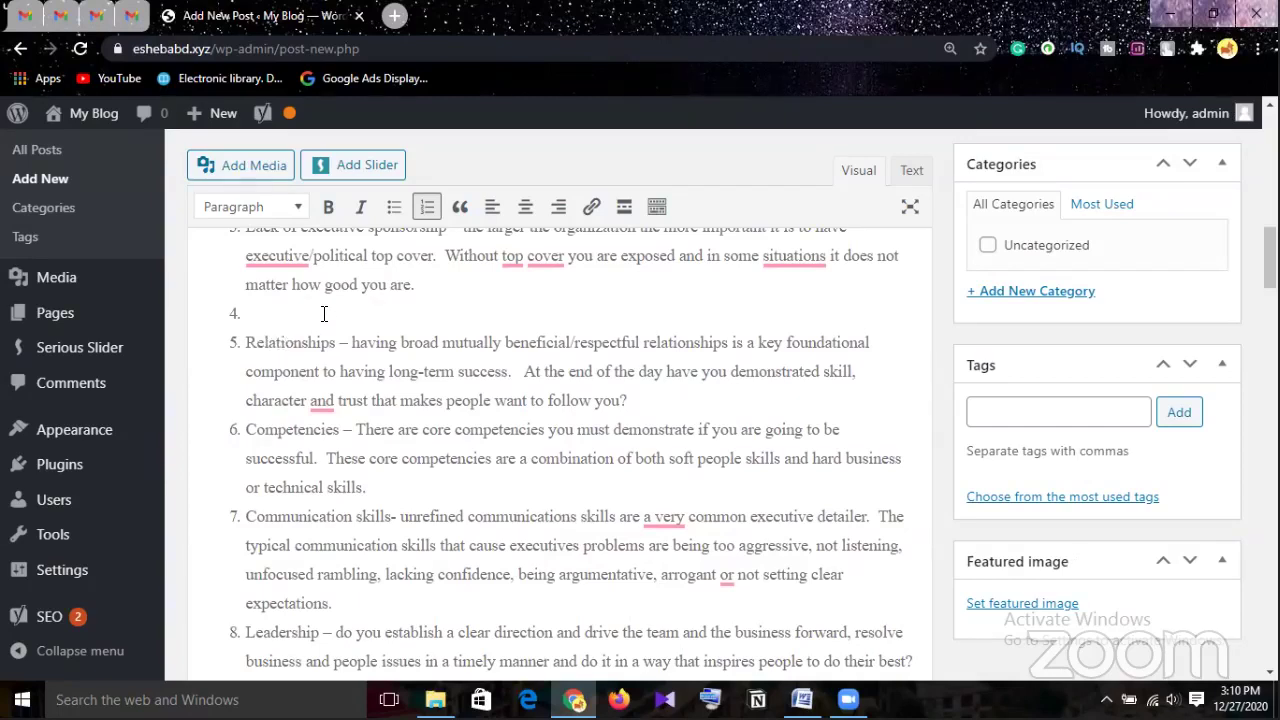
pyautogui.press('BackSpace')
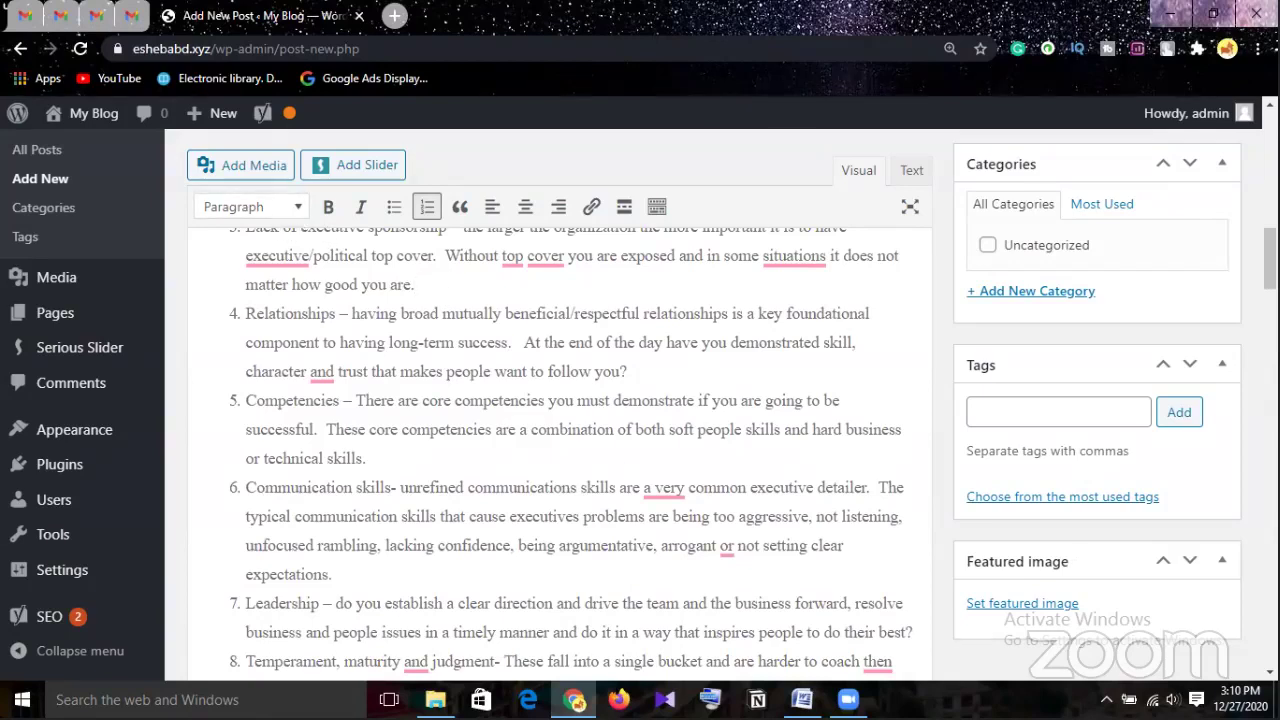
# Insert the white piggy bank photo from the media library at the end of the third numbered item, "Lack of executive sponsorship"
pyautogui.click(258, 168)
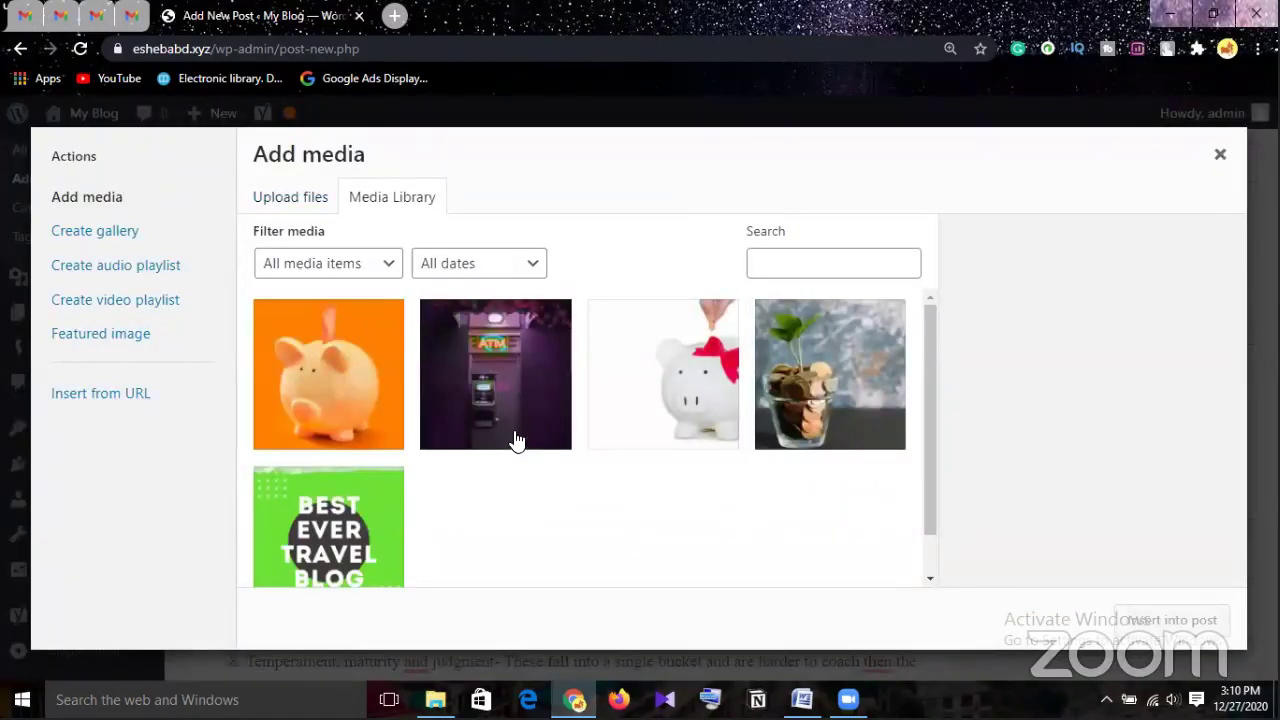
pyautogui.click(510, 437)
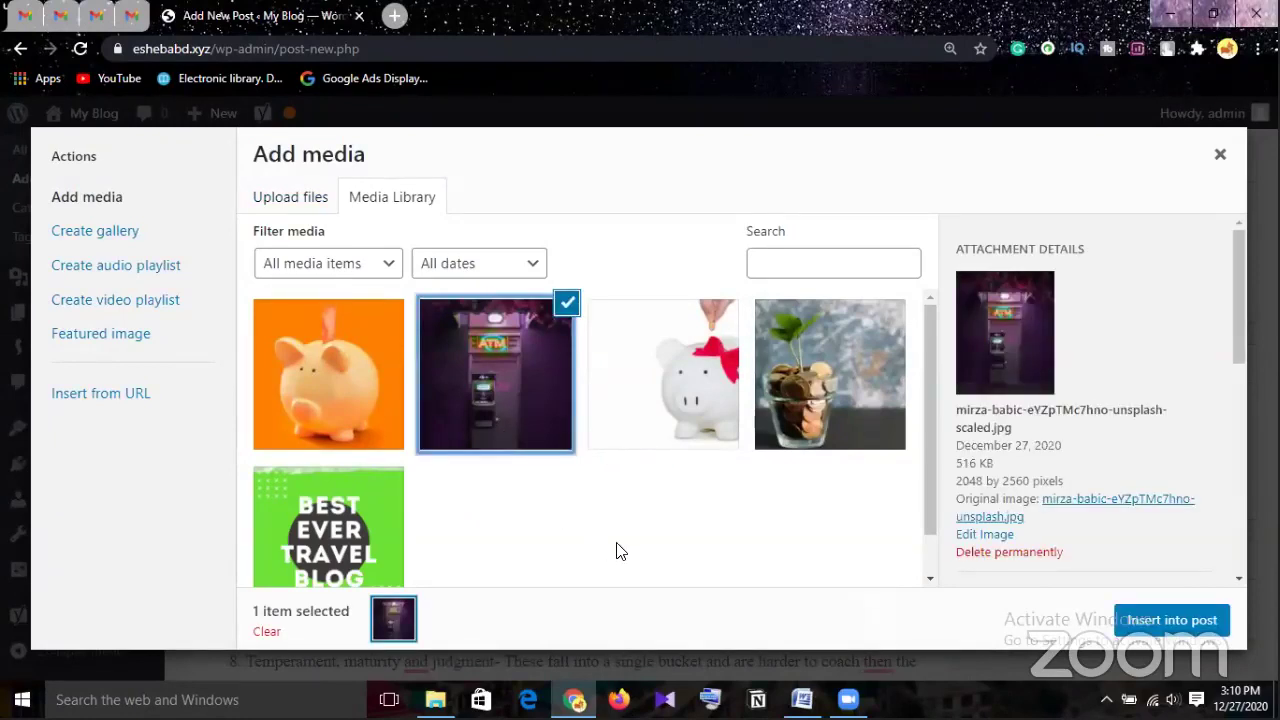
pyautogui.click(670, 428)
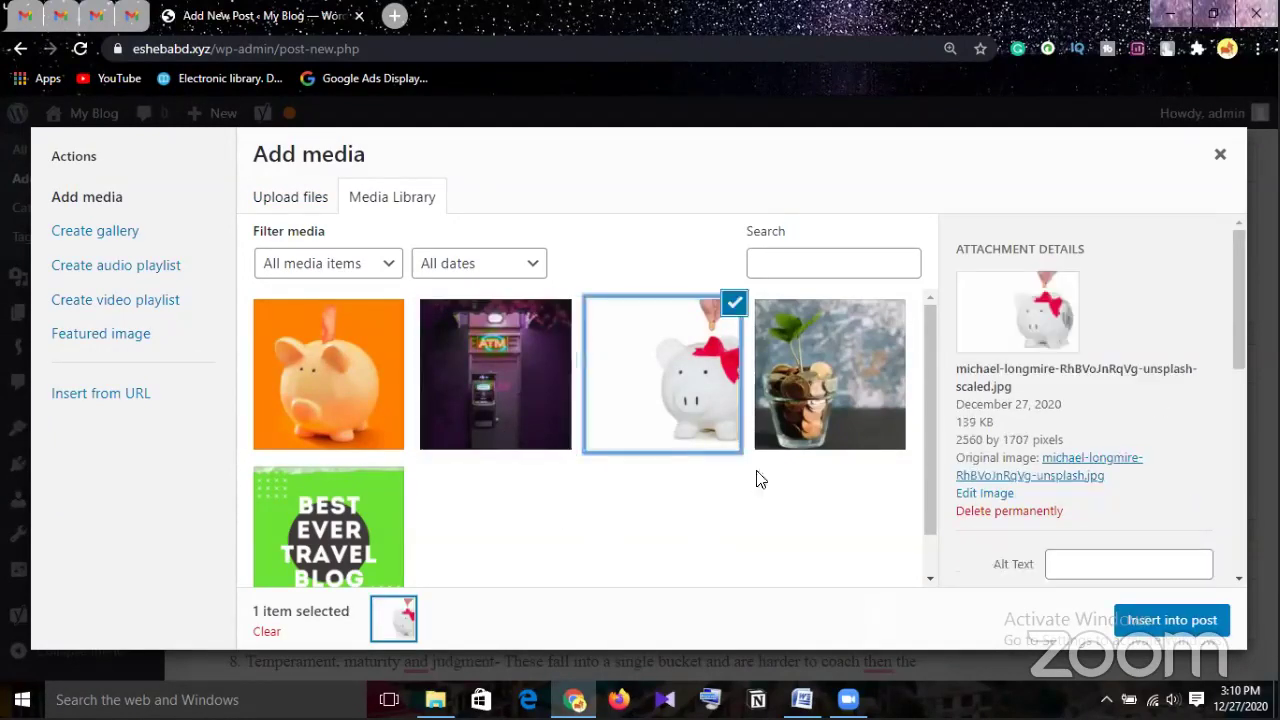
pyautogui.click(1180, 622)
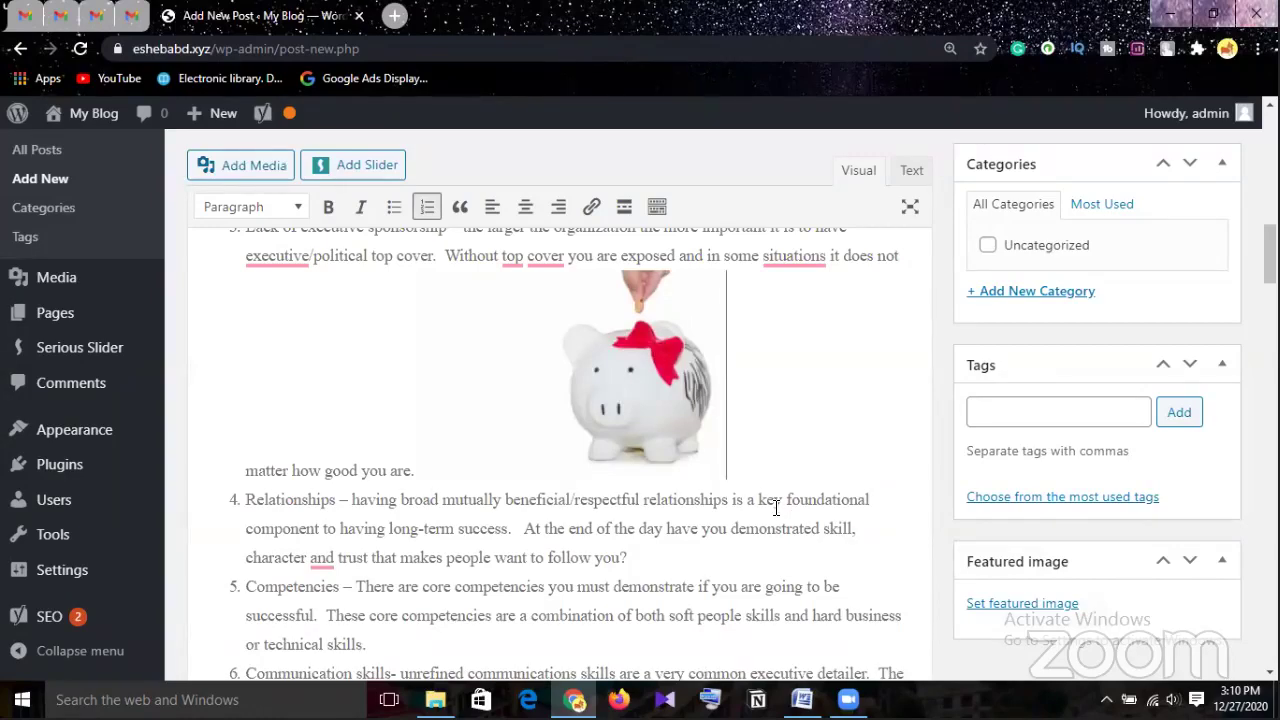
pyautogui.scroll(1, 775, 507)
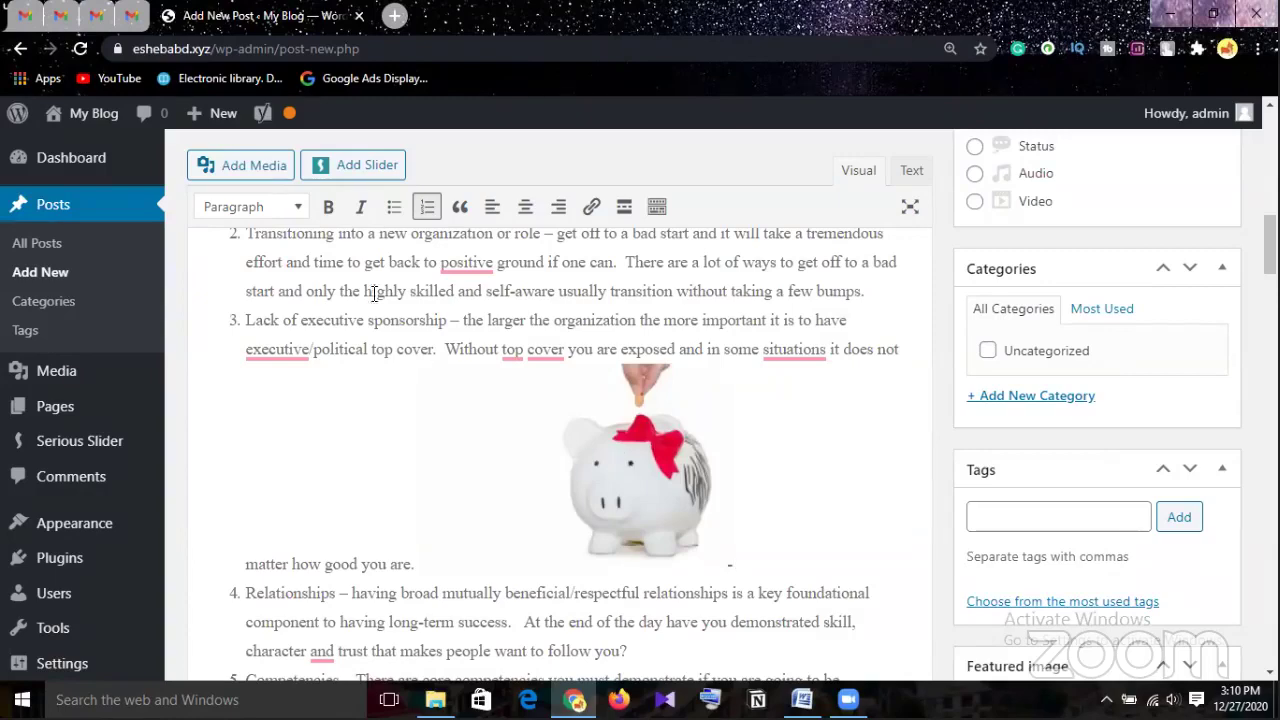
# Insert the ATM photo from the media library after the white piggy bank photo in the third numbered item
pyautogui.click(254, 168)
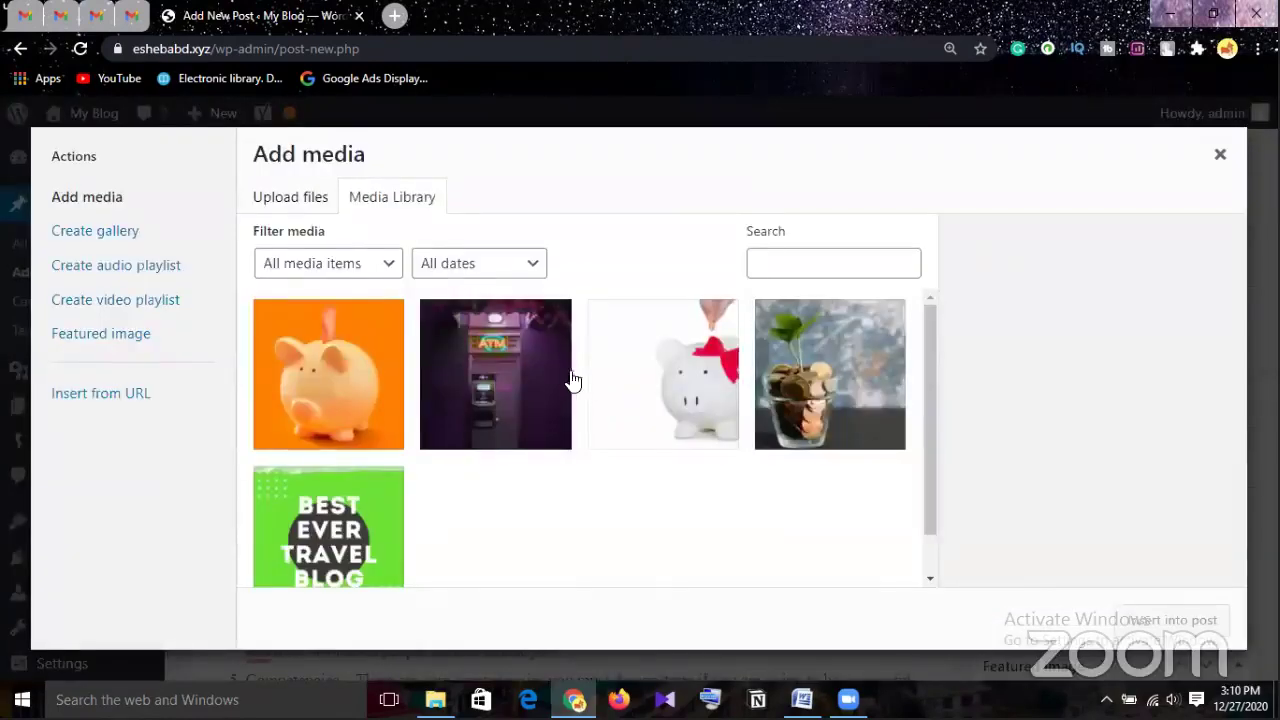
pyautogui.click(495, 382)
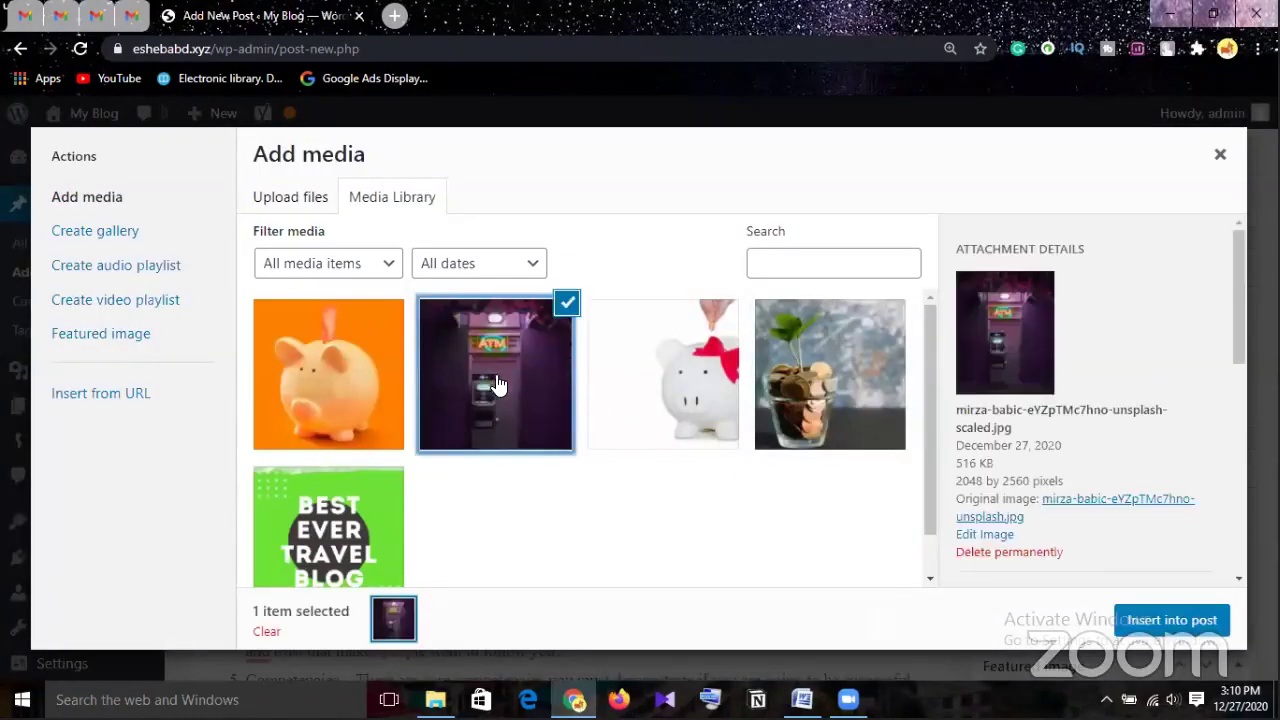
pyautogui.click(1150, 619)
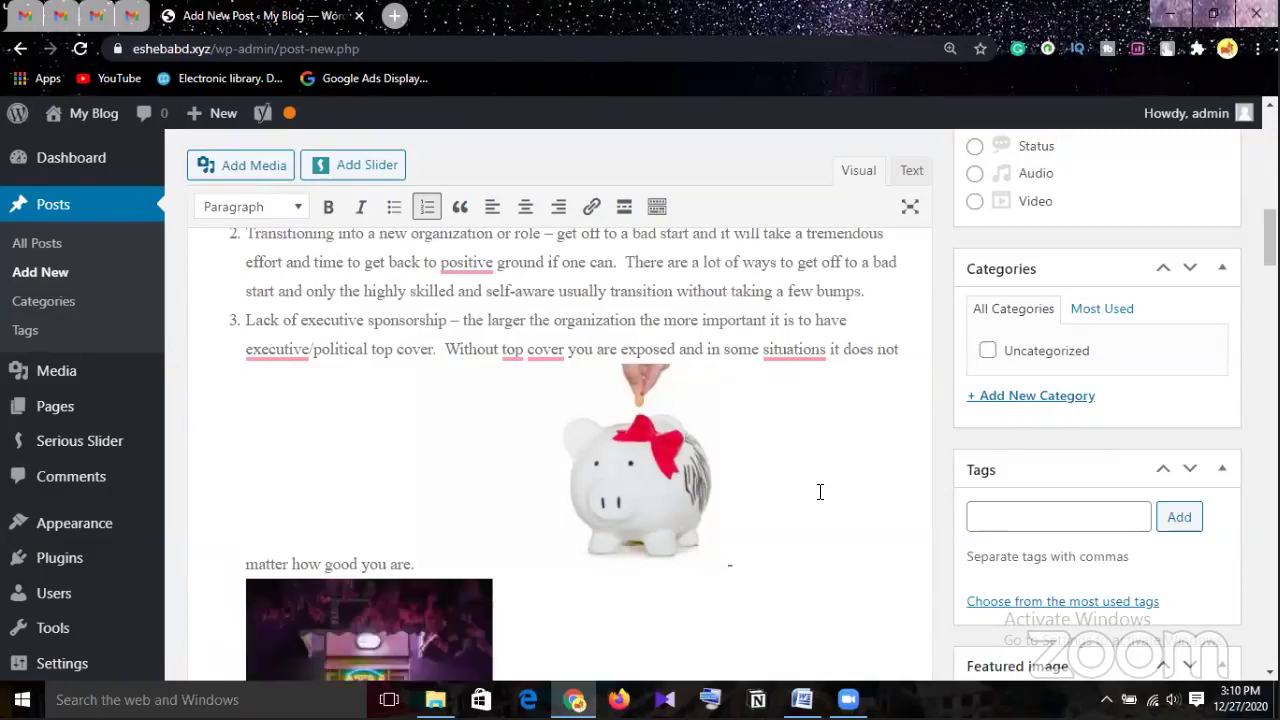
pyautogui.scroll(-1, 820, 494)
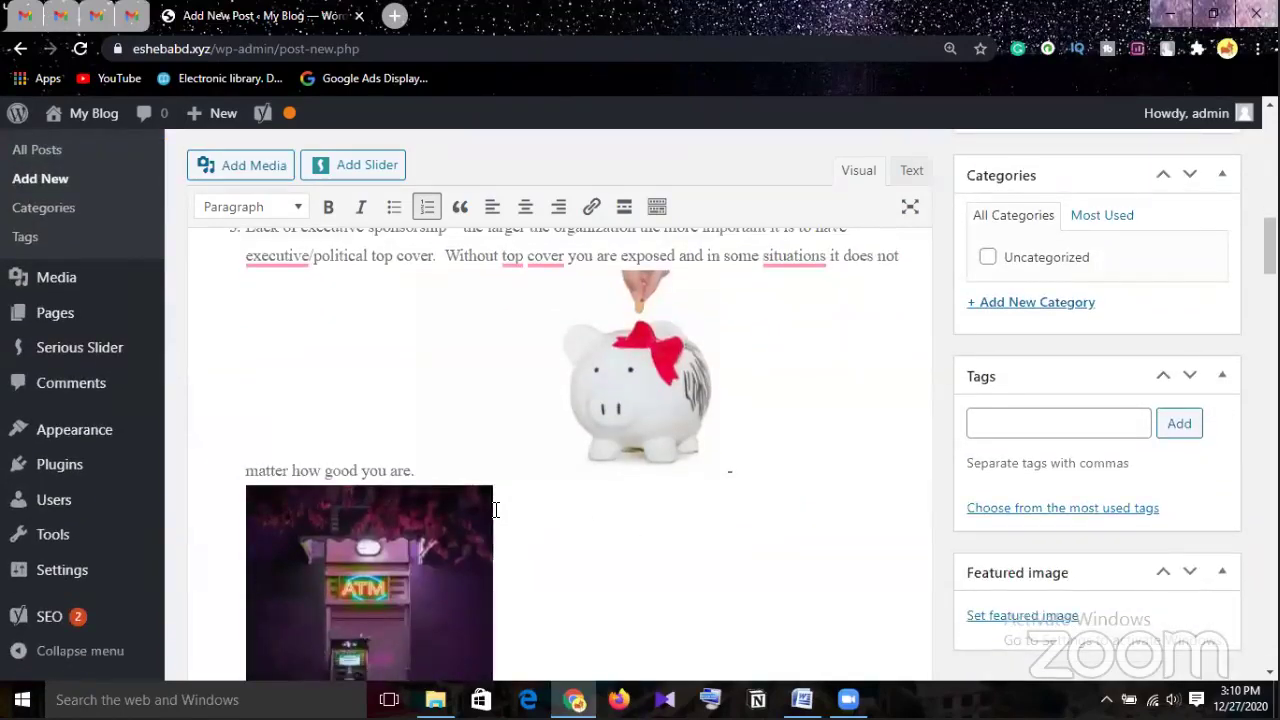
# Delete the ATM photo and the white piggy bank photo from the third numbered item
pyautogui.click(244, 470)
pyautogui.press('BackSpace')
pyautogui.click(402, 500)
pyautogui.press('Delete')
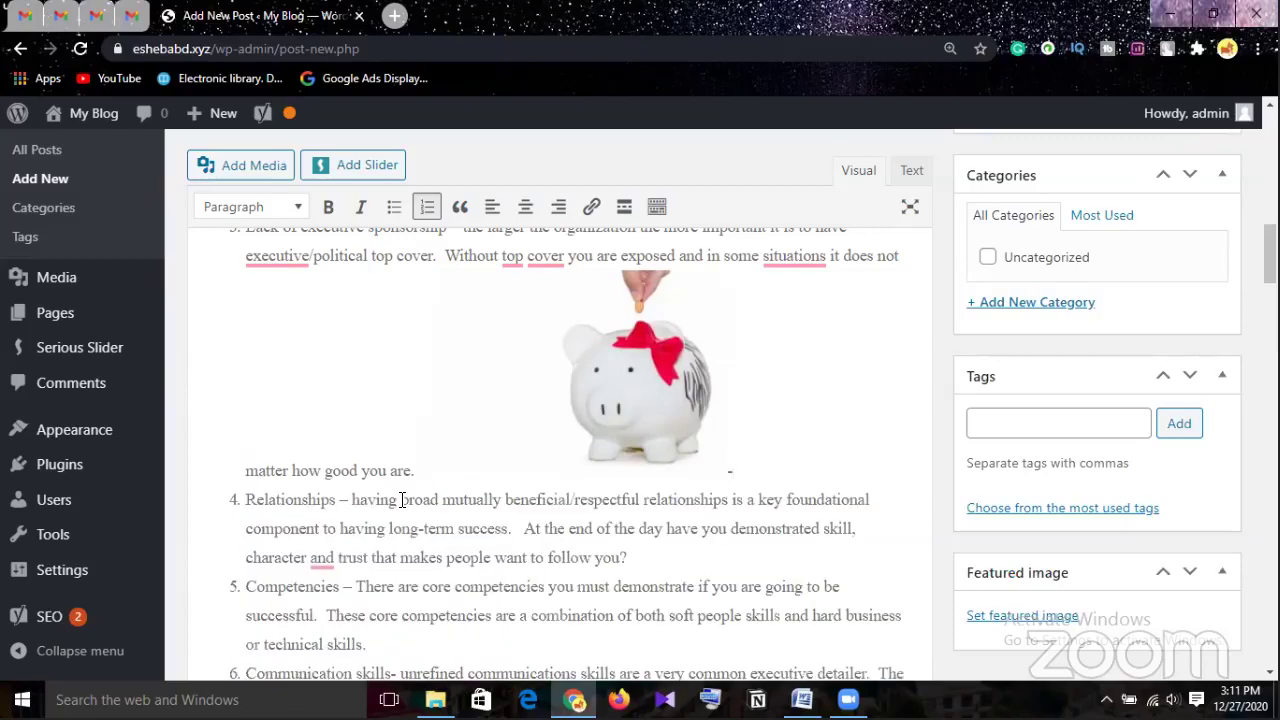
pyautogui.press('BackSpace')
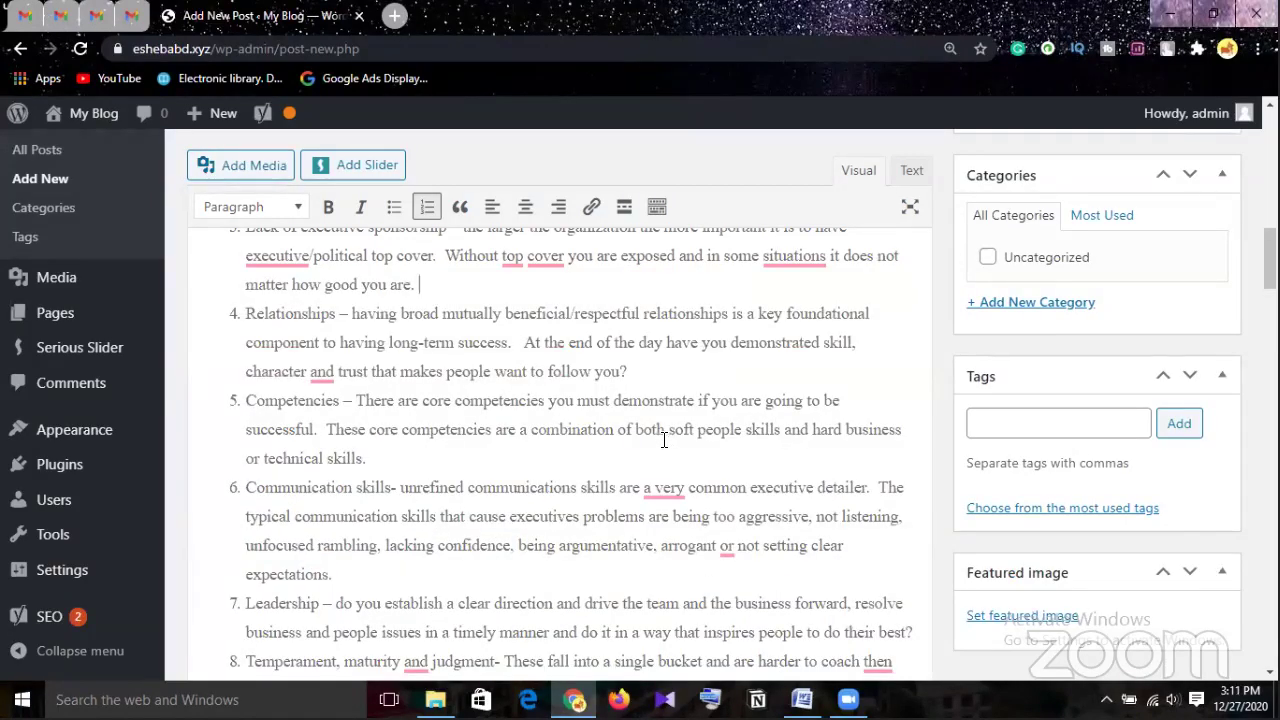
# Try the white piggy bank photo once more at the end of the third numbered item and remove it again
pyautogui.click(257, 176)
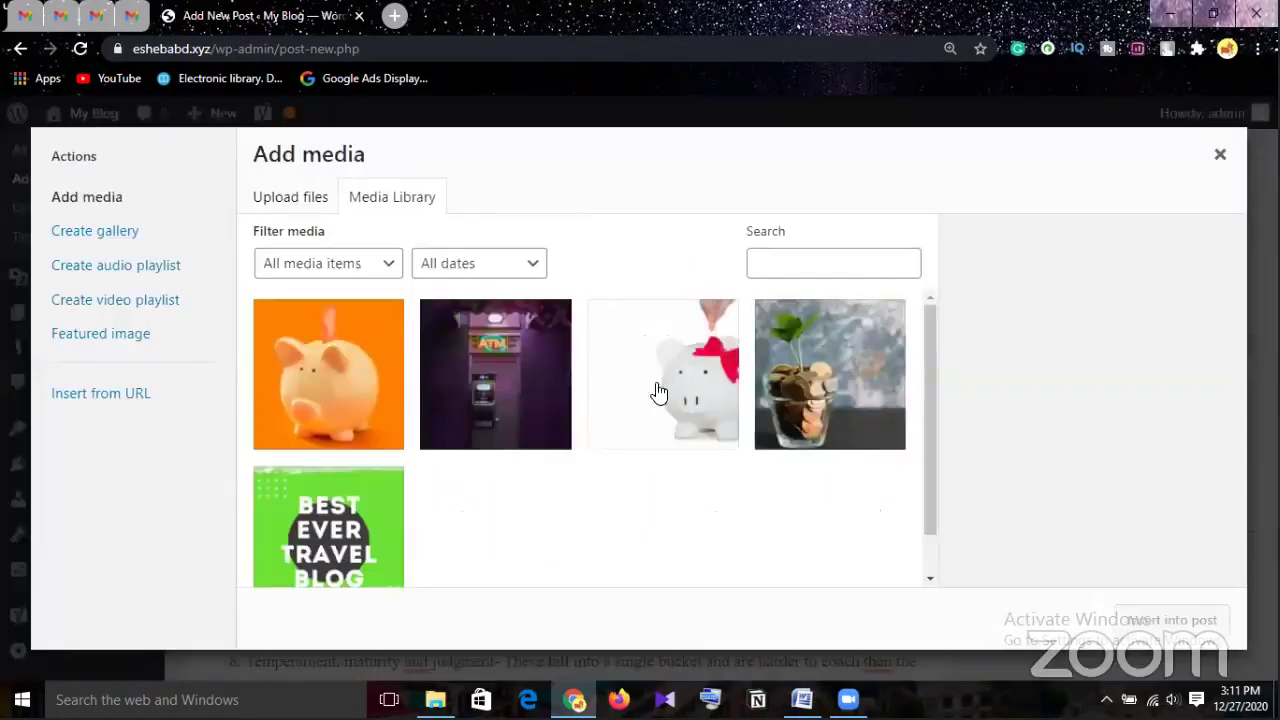
pyautogui.click(714, 400)
pyautogui.click(1146, 622)
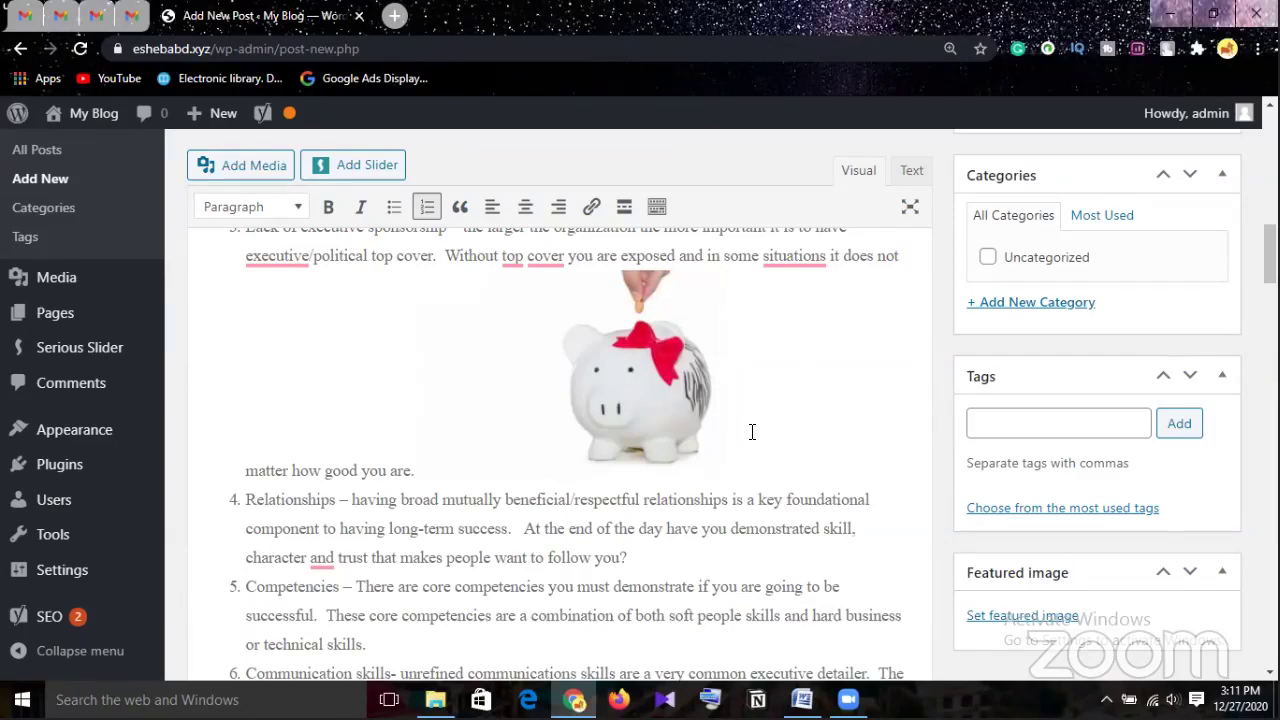
pyautogui.press('BackSpace')
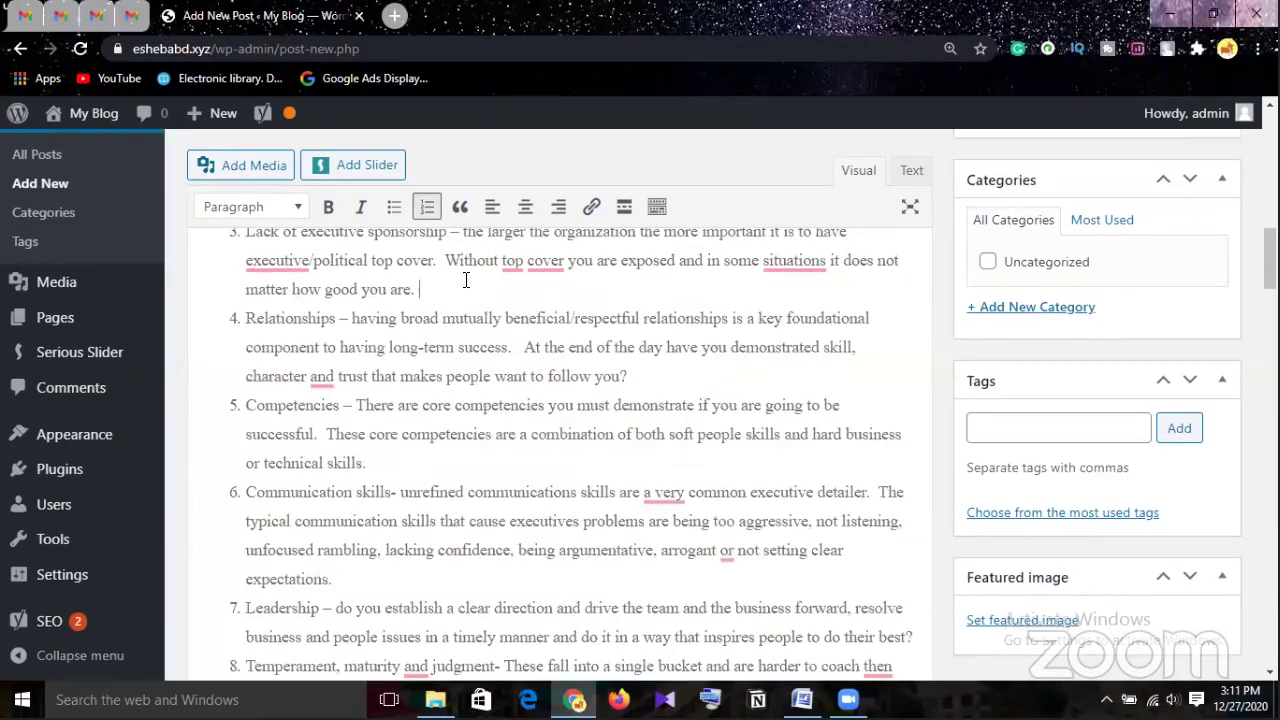
# Insert the ATM photo and the plant-in-a-jar photo together at the end of the third numbered item
pyautogui.click(238, 168)
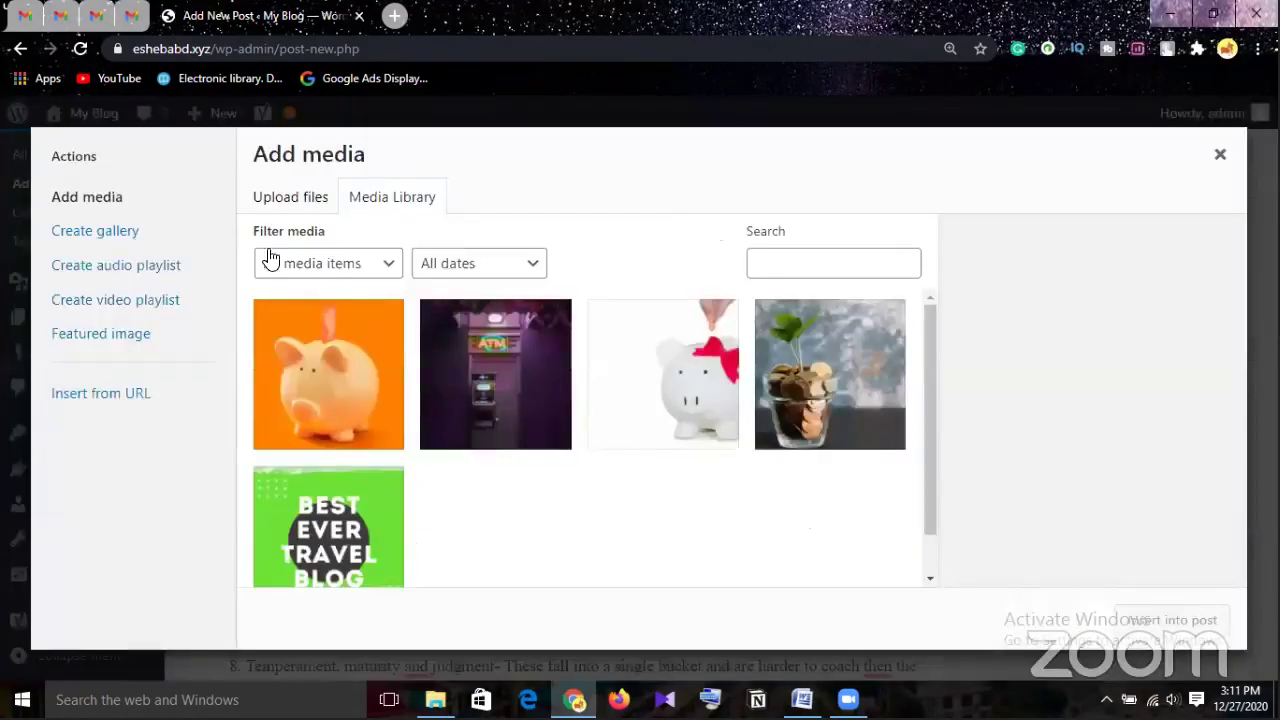
pyautogui.click(471, 366)
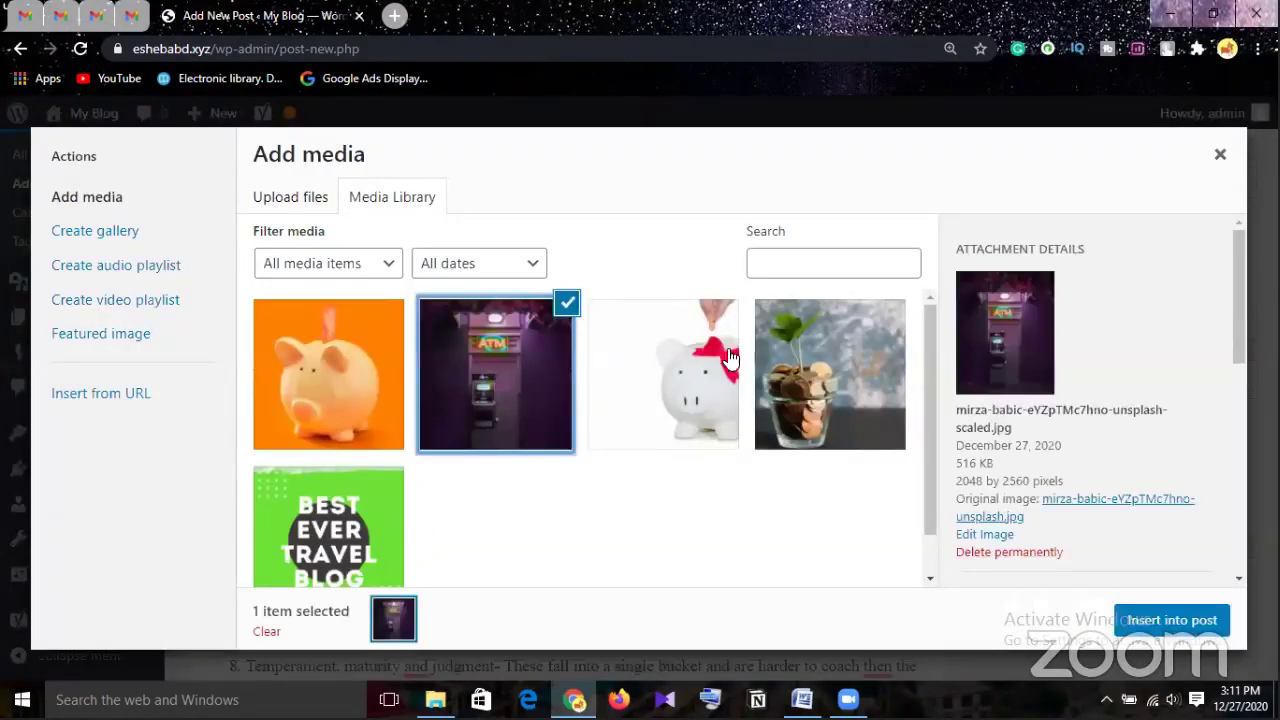
pyautogui.click(815, 358)
pyautogui.click(534, 386)
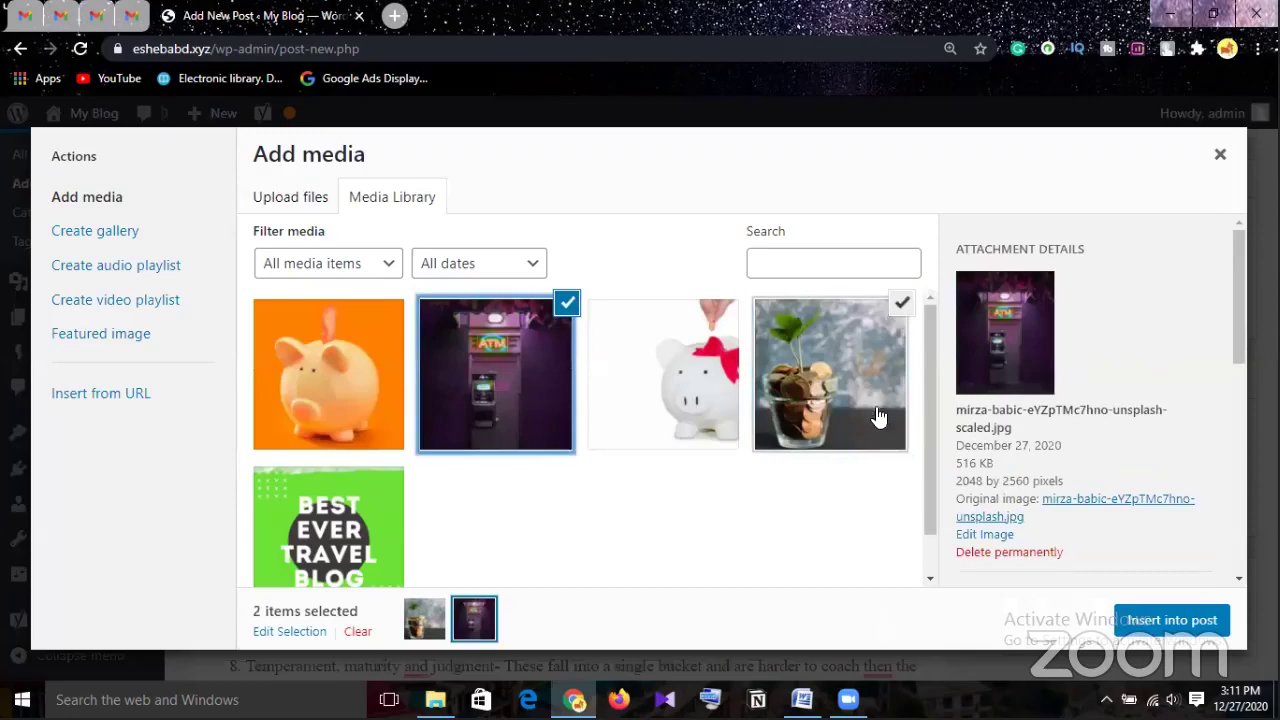
pyautogui.click(877, 392)
pyautogui.click(877, 387)
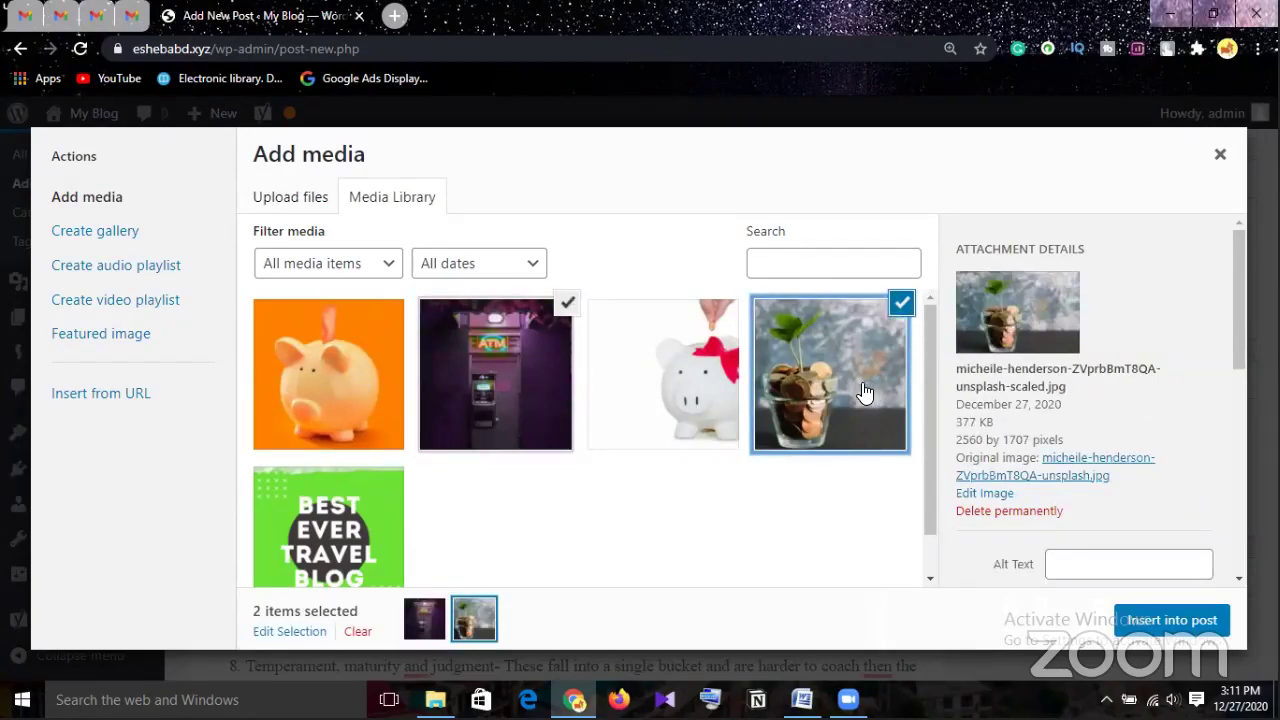
pyautogui.click(1131, 621)
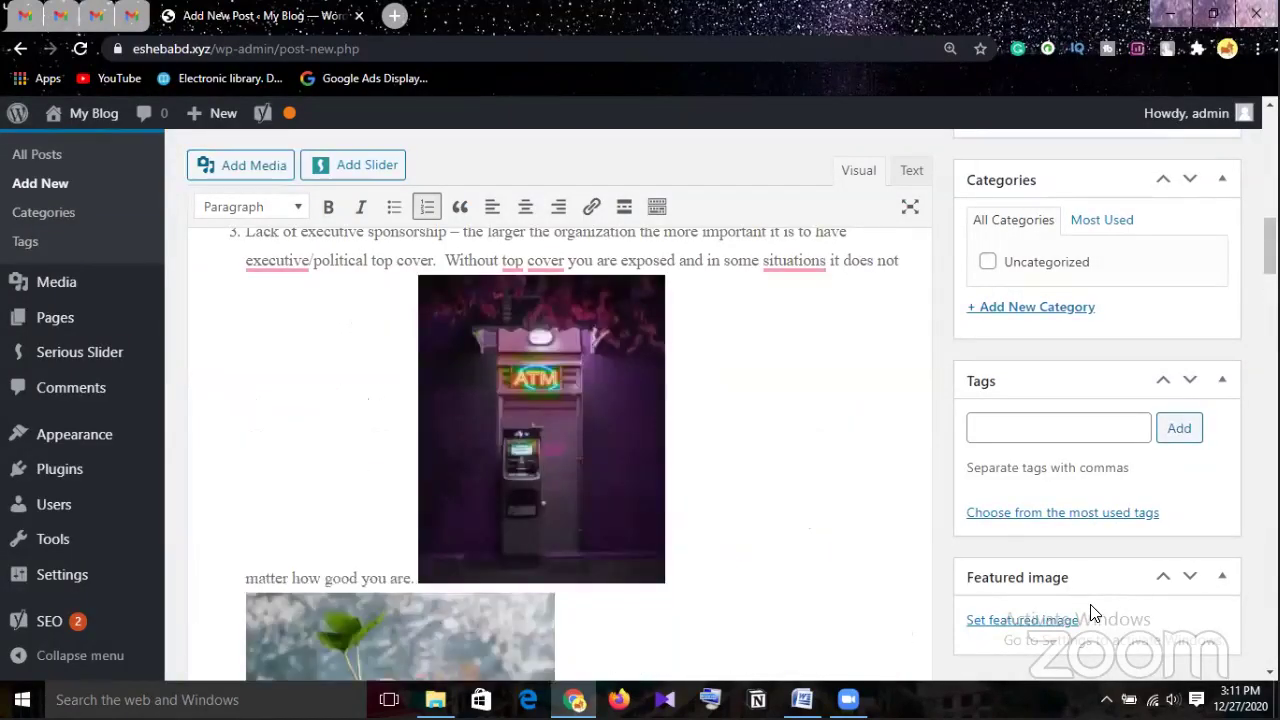
# Check how the two new photos sit in the post and delete both from the third numbered item
pyautogui.scroll(-2, 1091, 612)
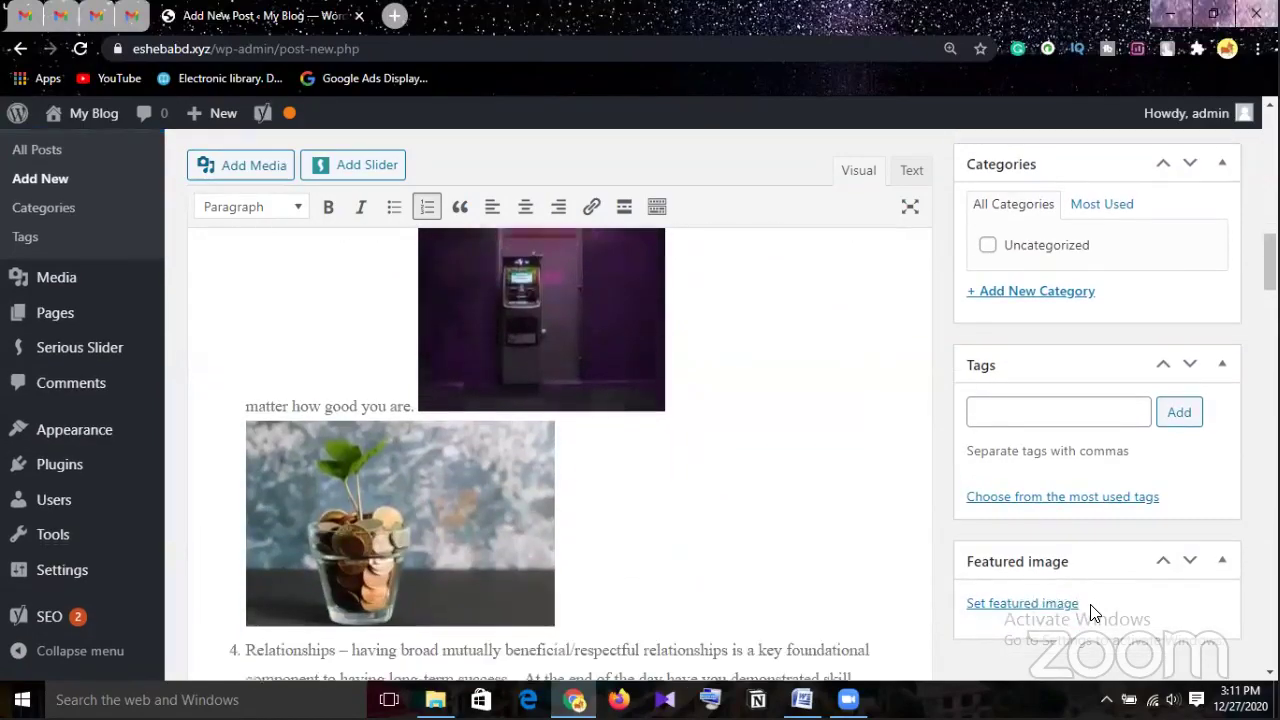
pyautogui.scroll(3, 1091, 612)
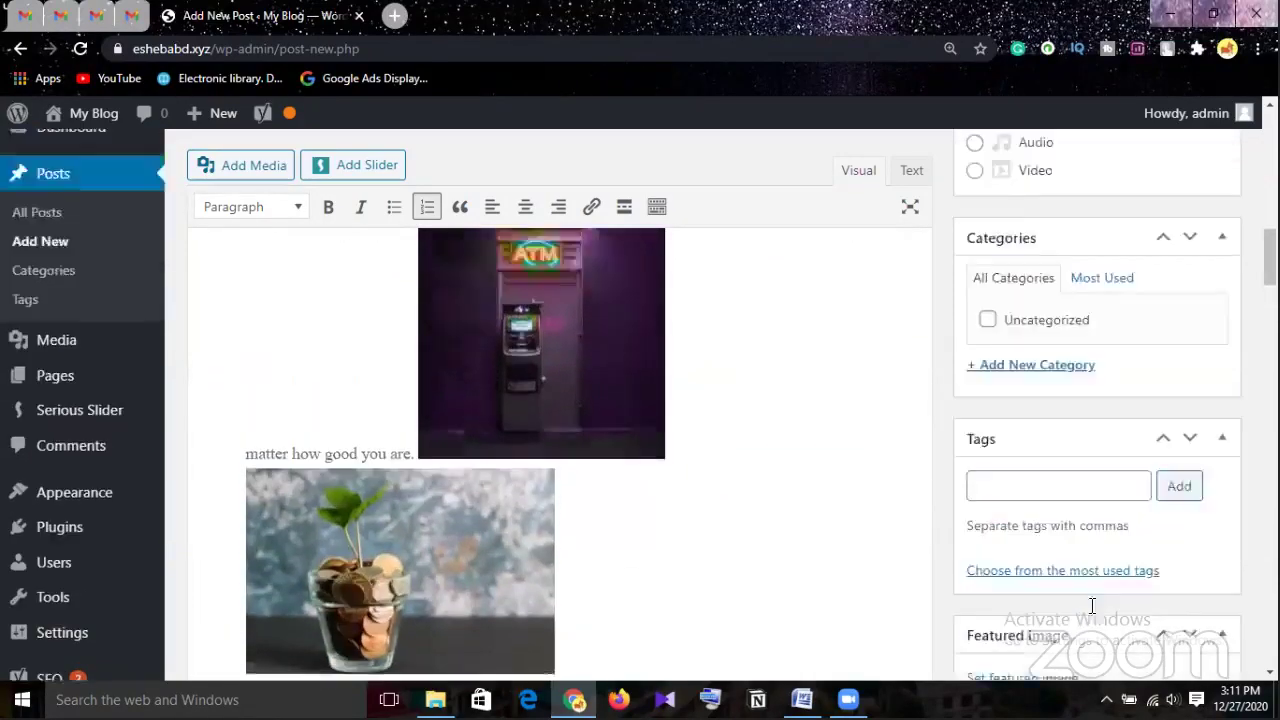
pyautogui.scroll(8, 1092, 604)
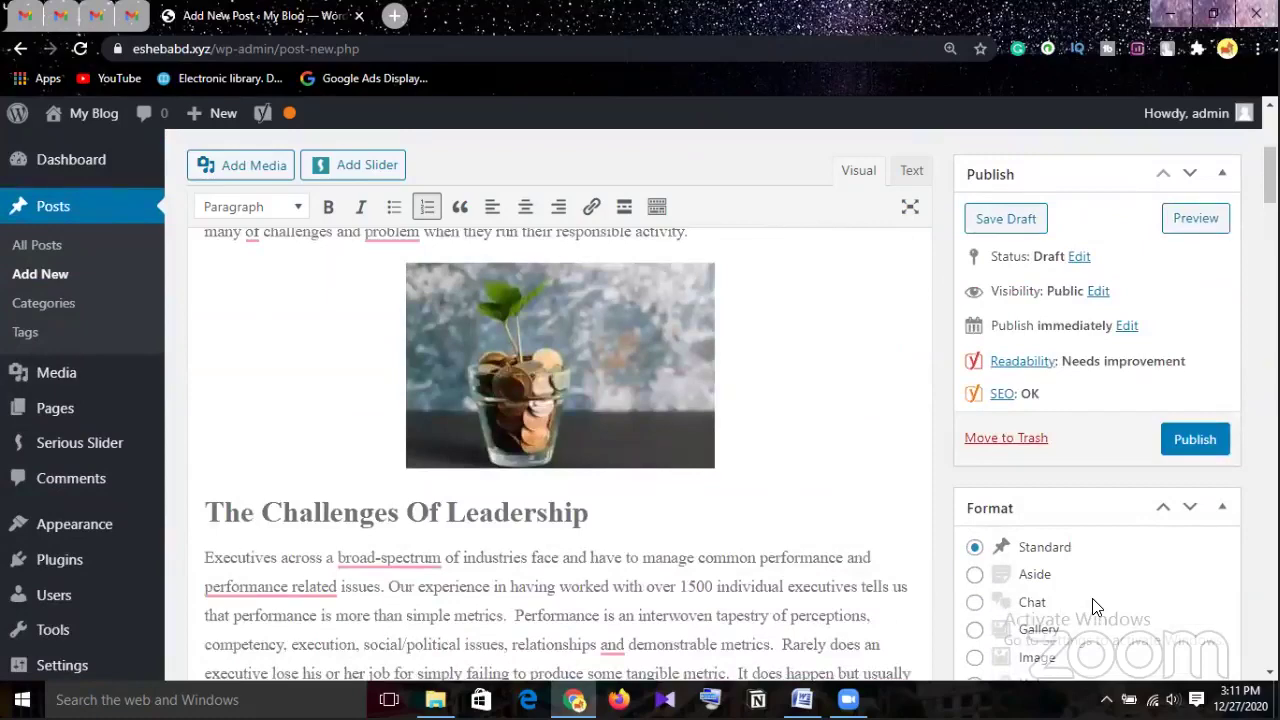
pyautogui.scroll(-4, 1092, 598)
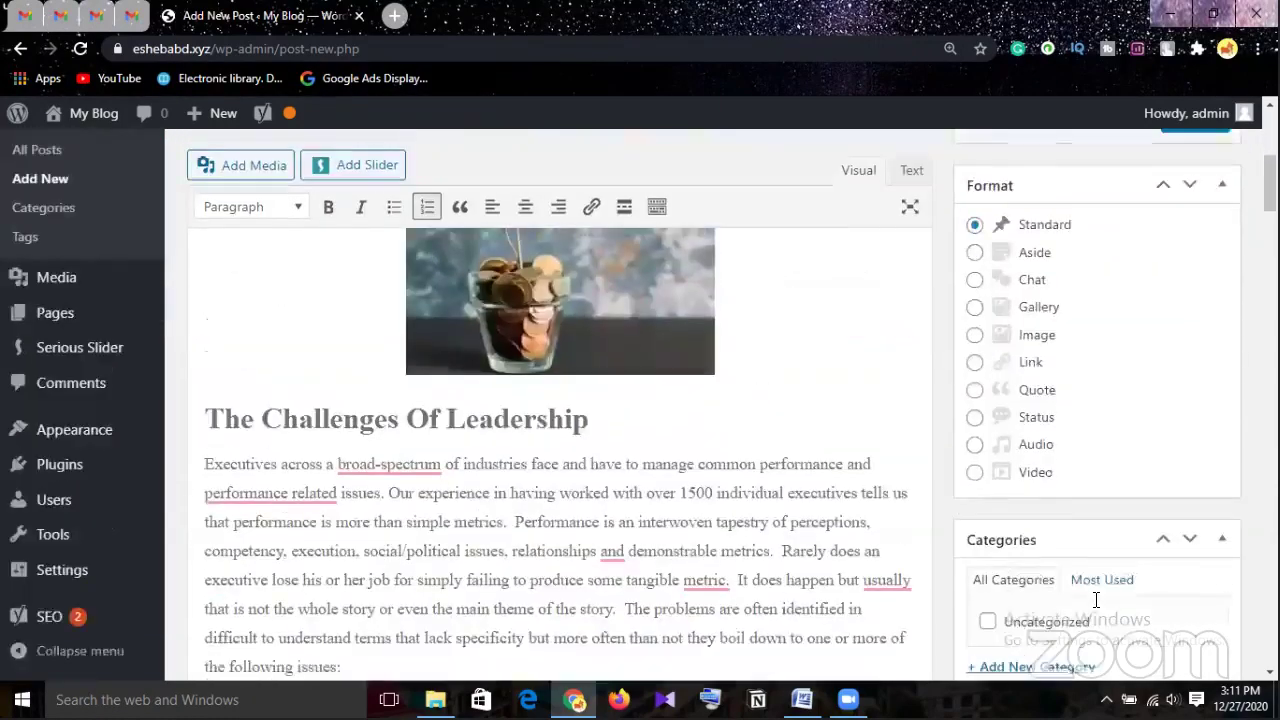
pyautogui.scroll(-10, 1096, 600)
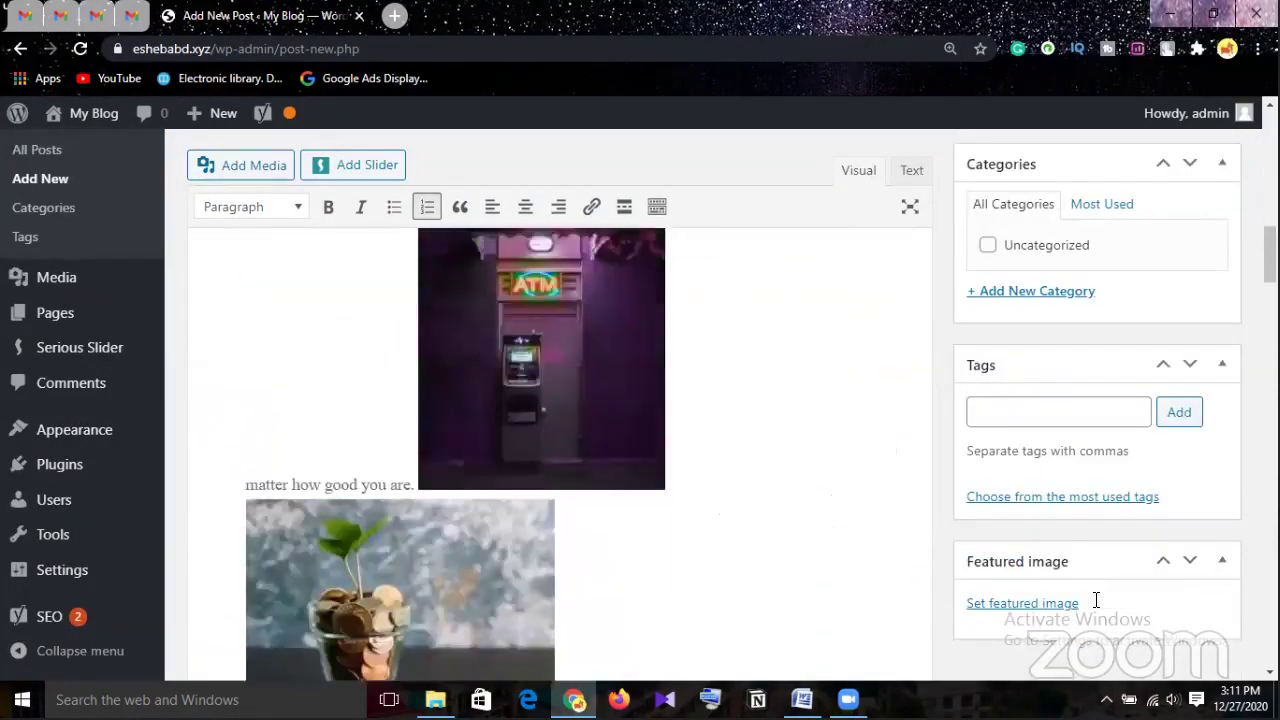
pyautogui.scroll(-1, 1096, 600)
pyautogui.scroll(2, 1098, 598)
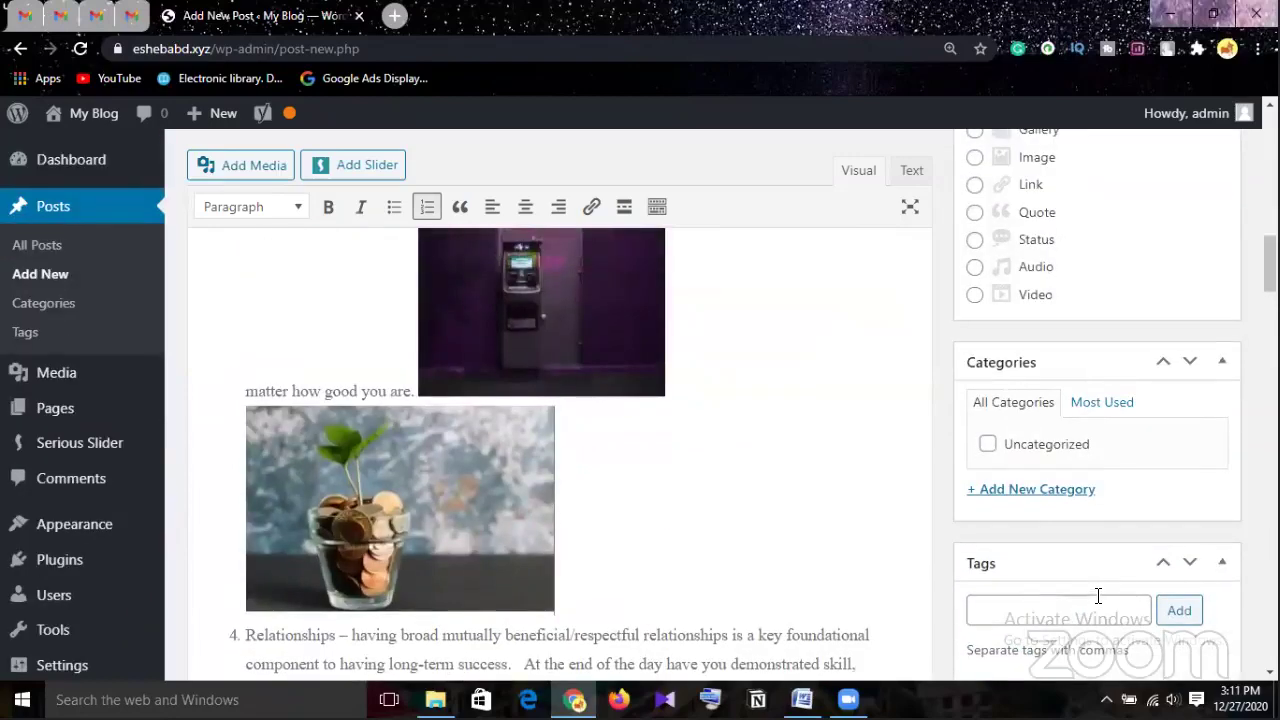
pyautogui.press('BackSpace')
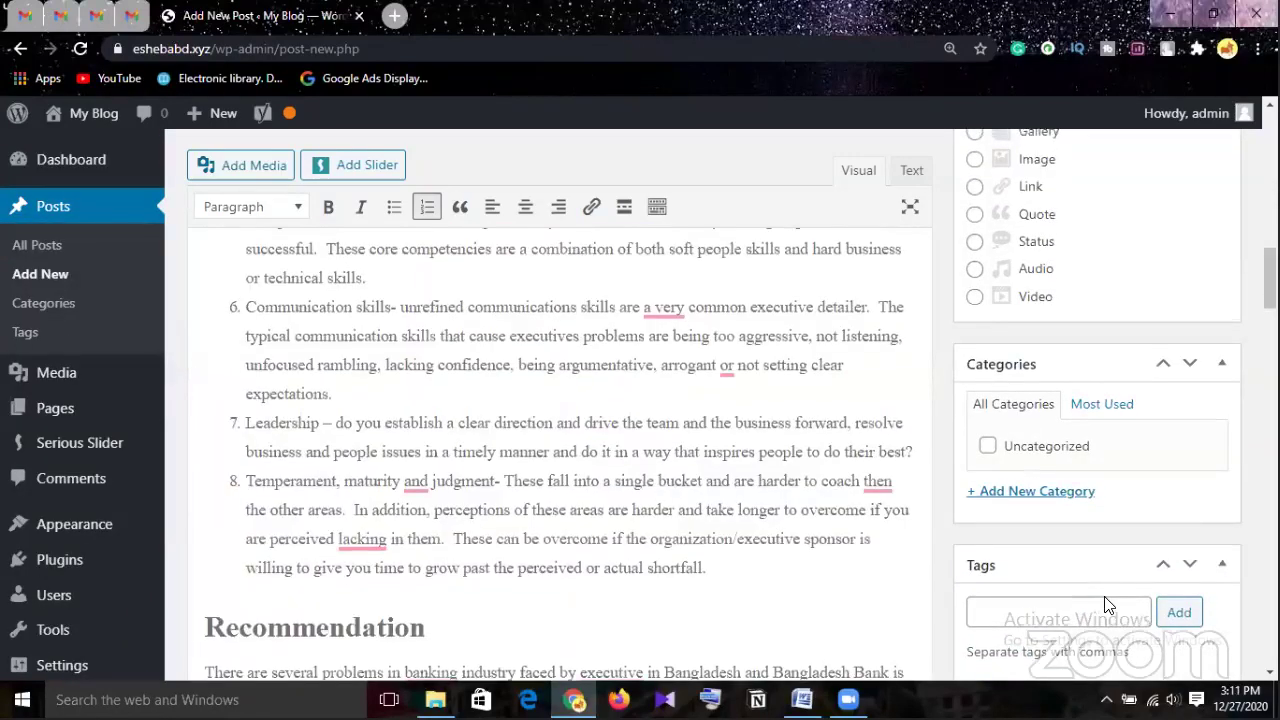
pyautogui.scroll(3, 1106, 603)
pyautogui.scroll(1, 1104, 601)
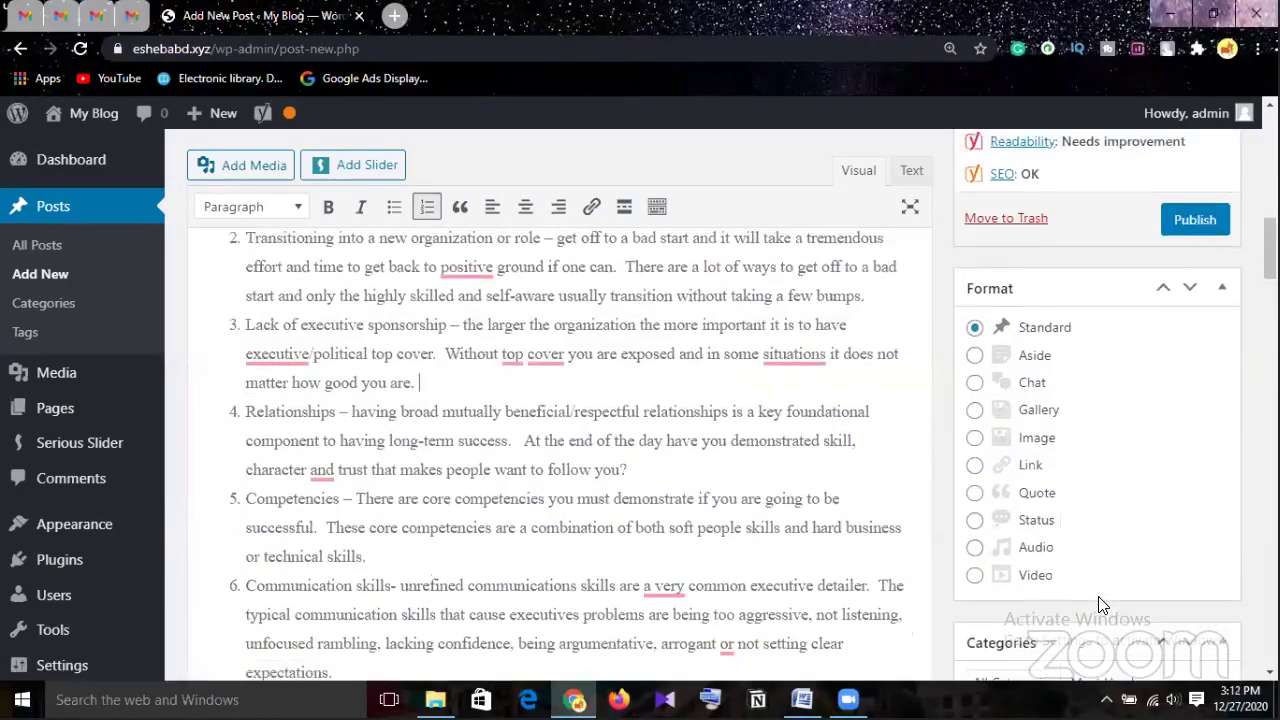
# Try an empty list item below "Lack of executive sponsorship", delete it, and close the media library without inserting a photo
pyautogui.press('Return')
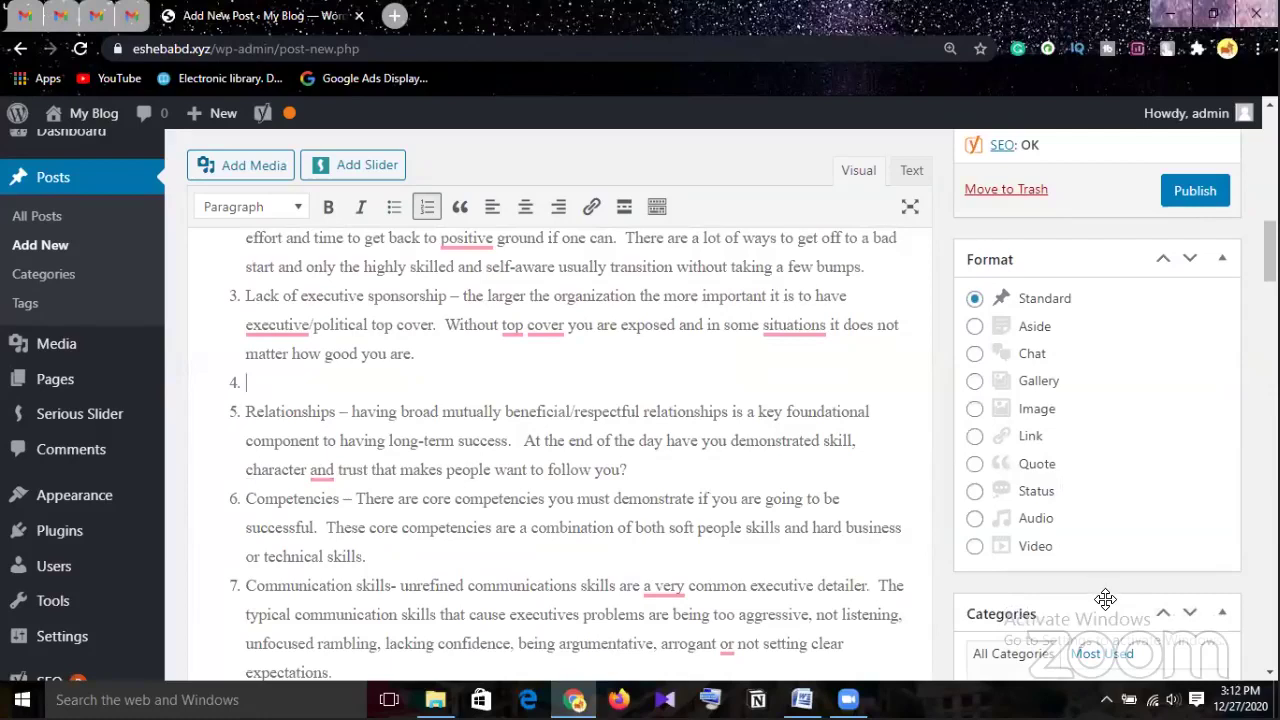
pyautogui.press('BackSpace')
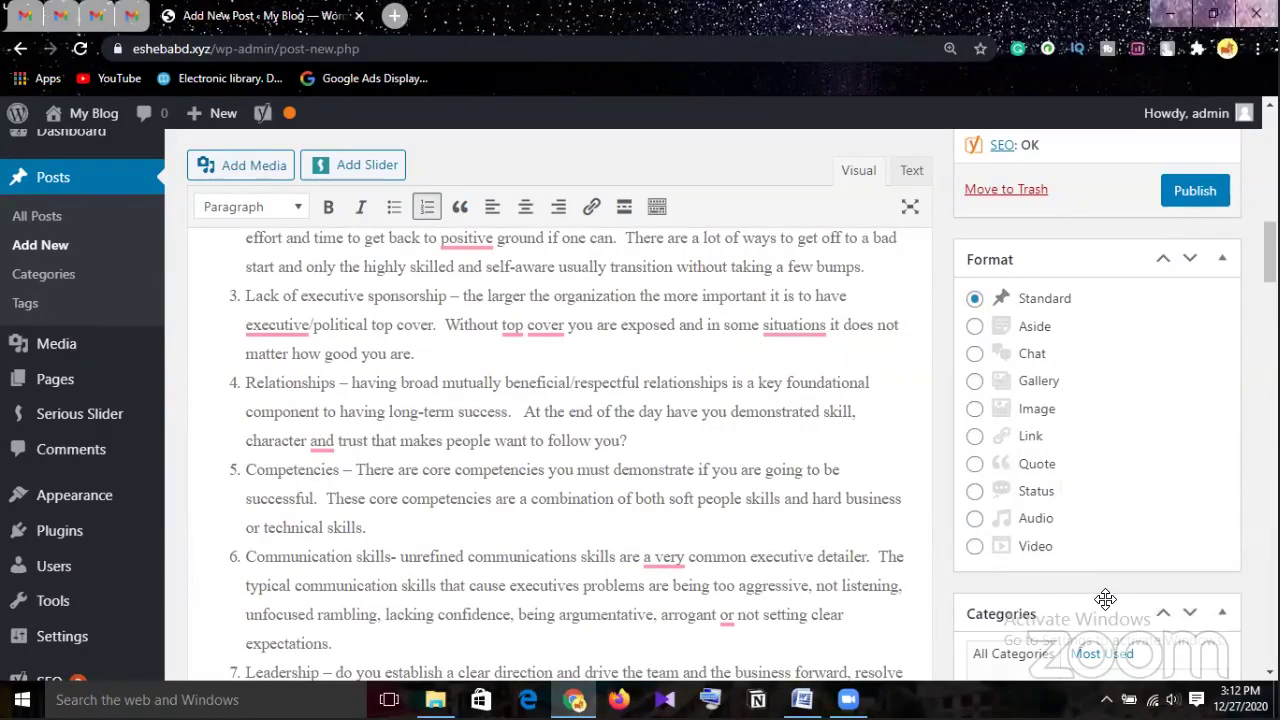
pyautogui.click(254, 173)
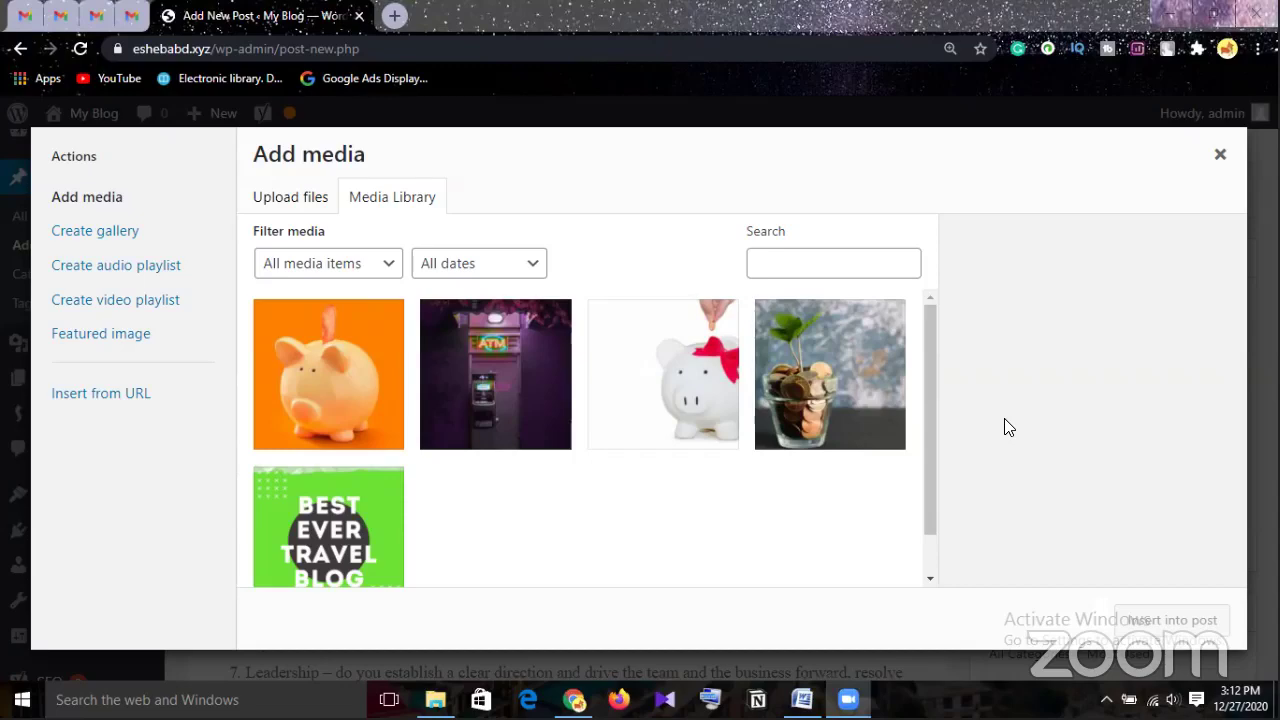
pyautogui.click(1220, 154)
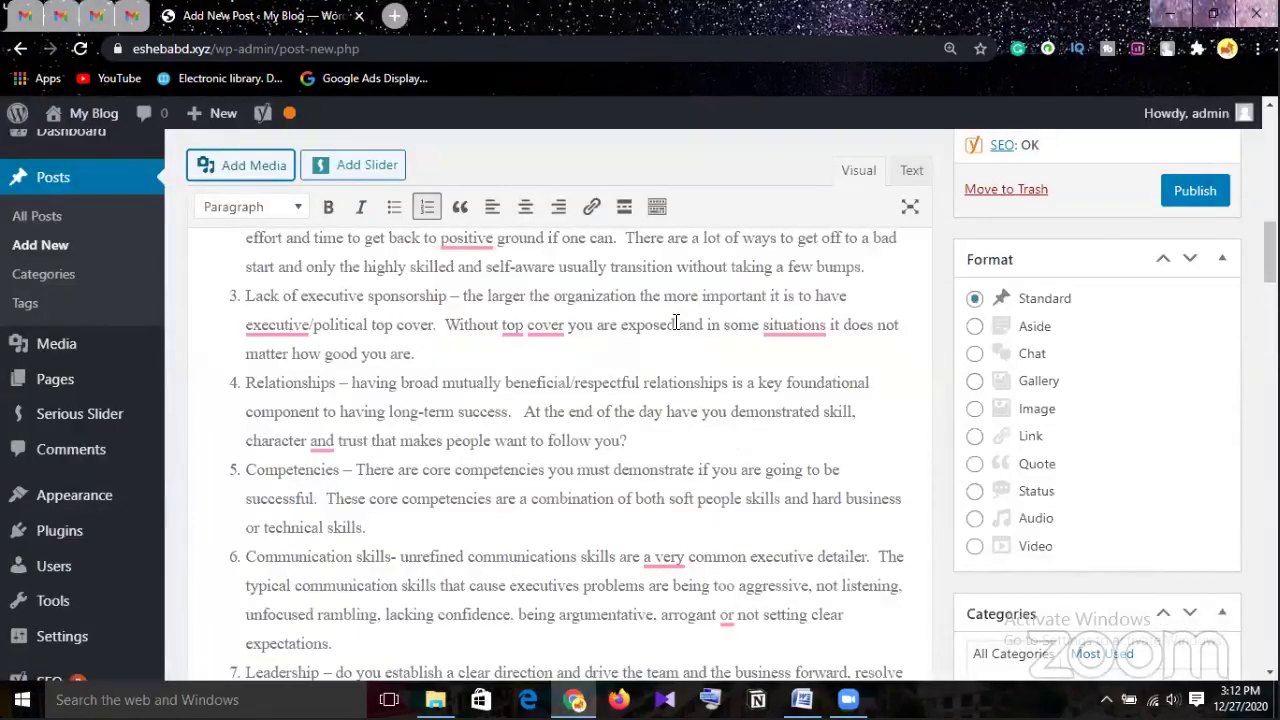
# Try adding an empty list item and a blank line below "Lack of executive sponsorship" and remove them again
pyautogui.click(567, 382)
pyautogui.press('Return')
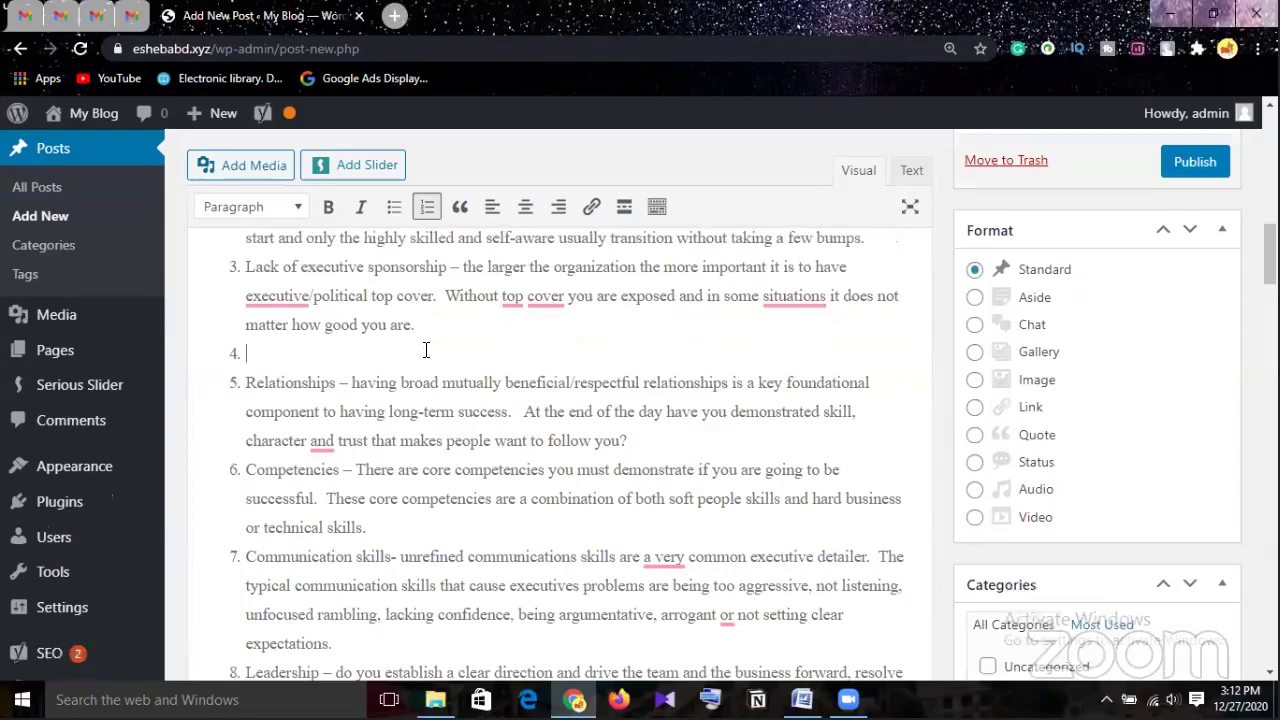
pyautogui.press('Return')
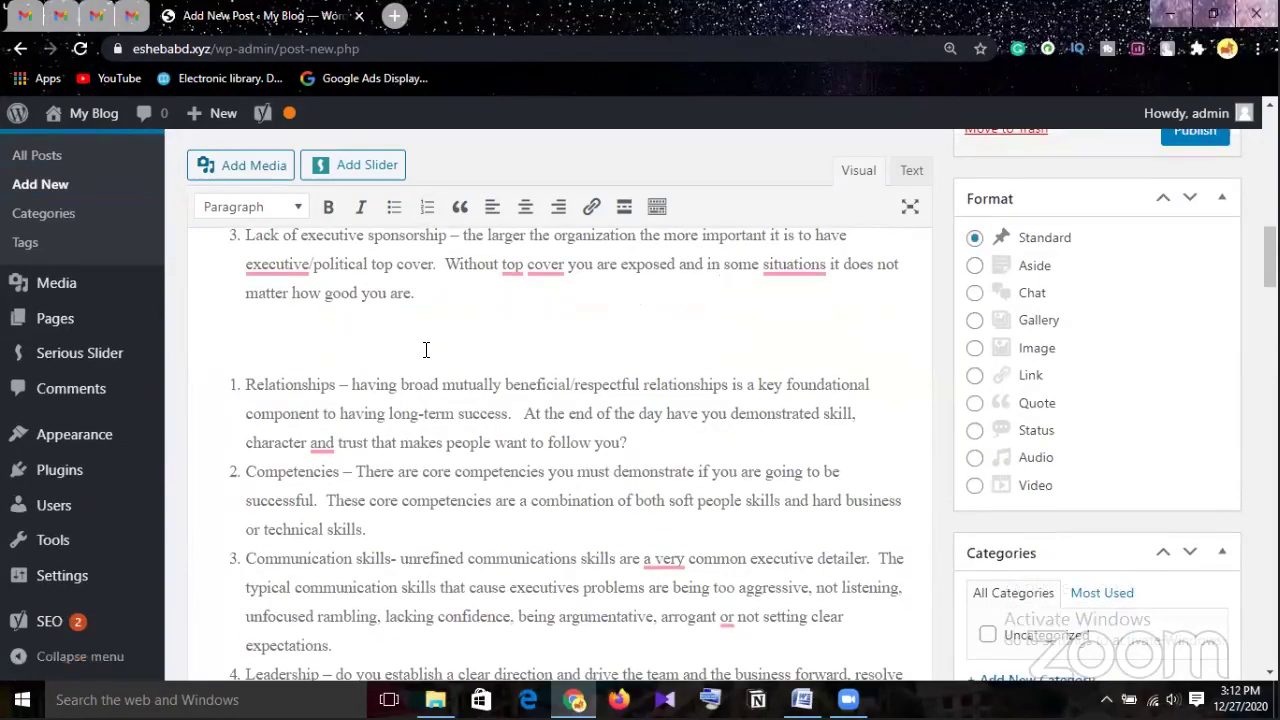
pyautogui.press('BackSpace')
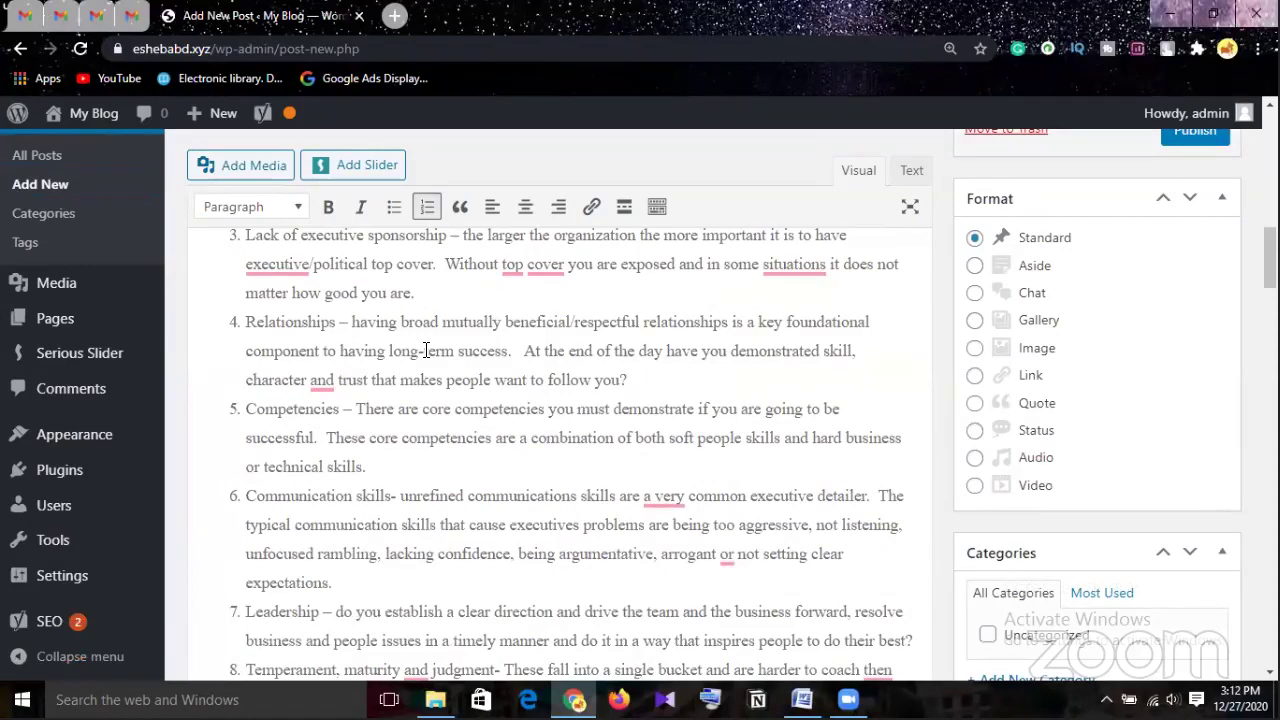
pyautogui.press('Return')
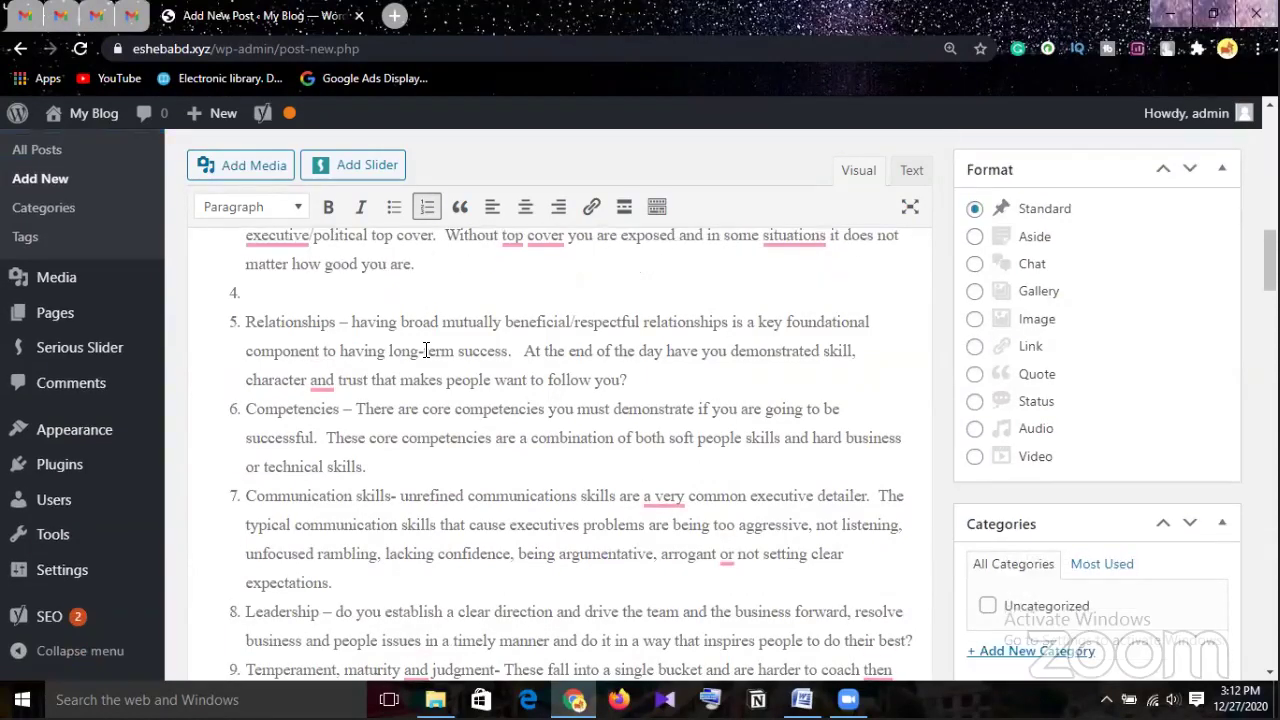
pyautogui.press('BackSpace')
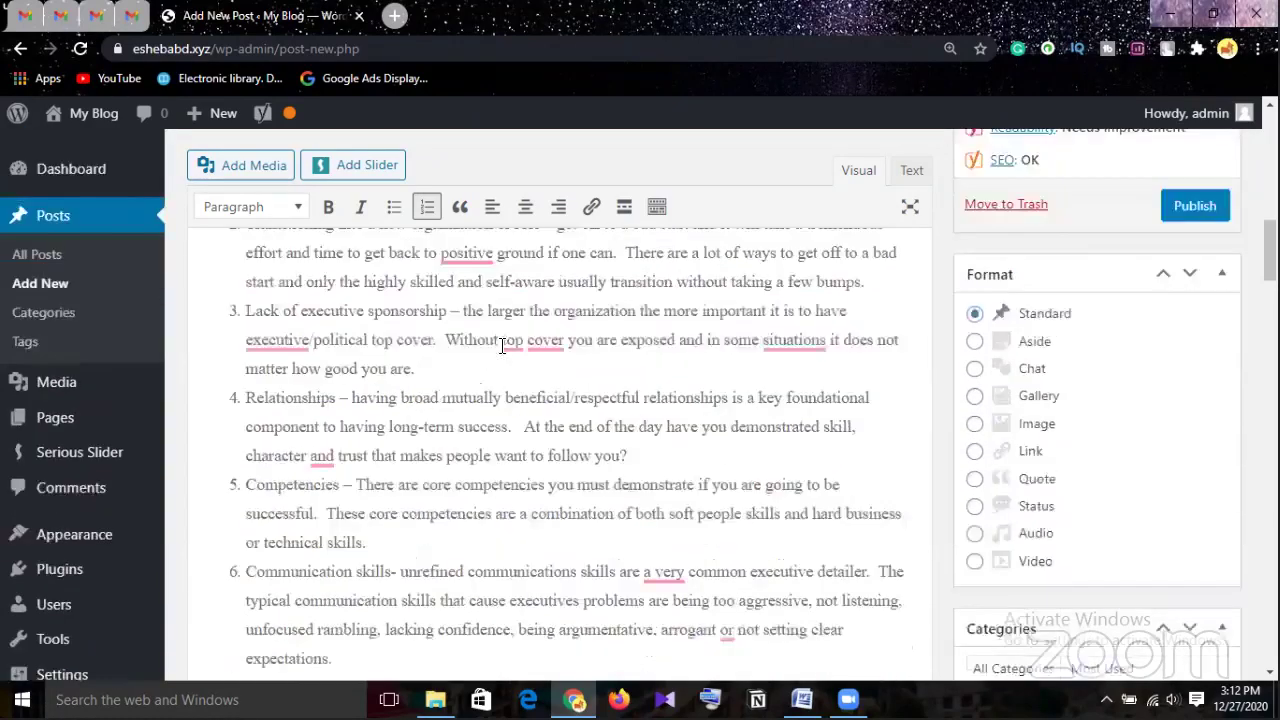
pyautogui.scroll(3, 460, 312)
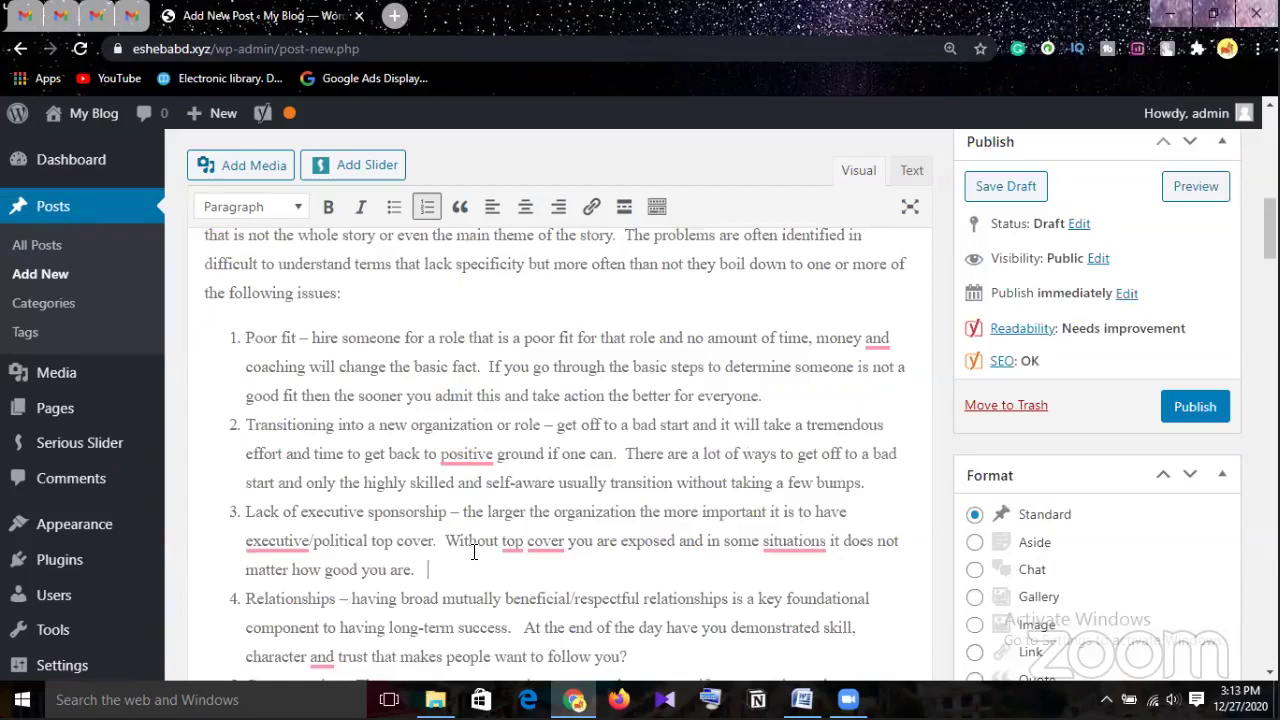
pyautogui.press('Return')
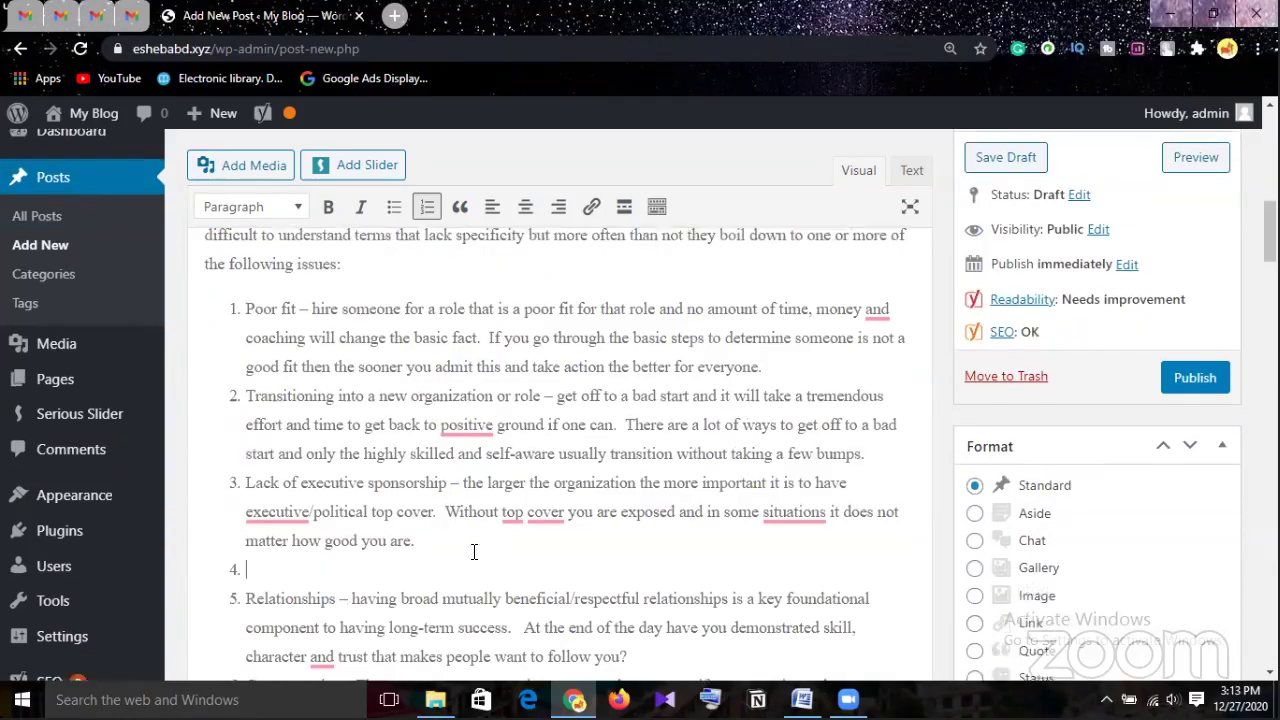
pyautogui.press('Return')
pyautogui.press('BackSpace')
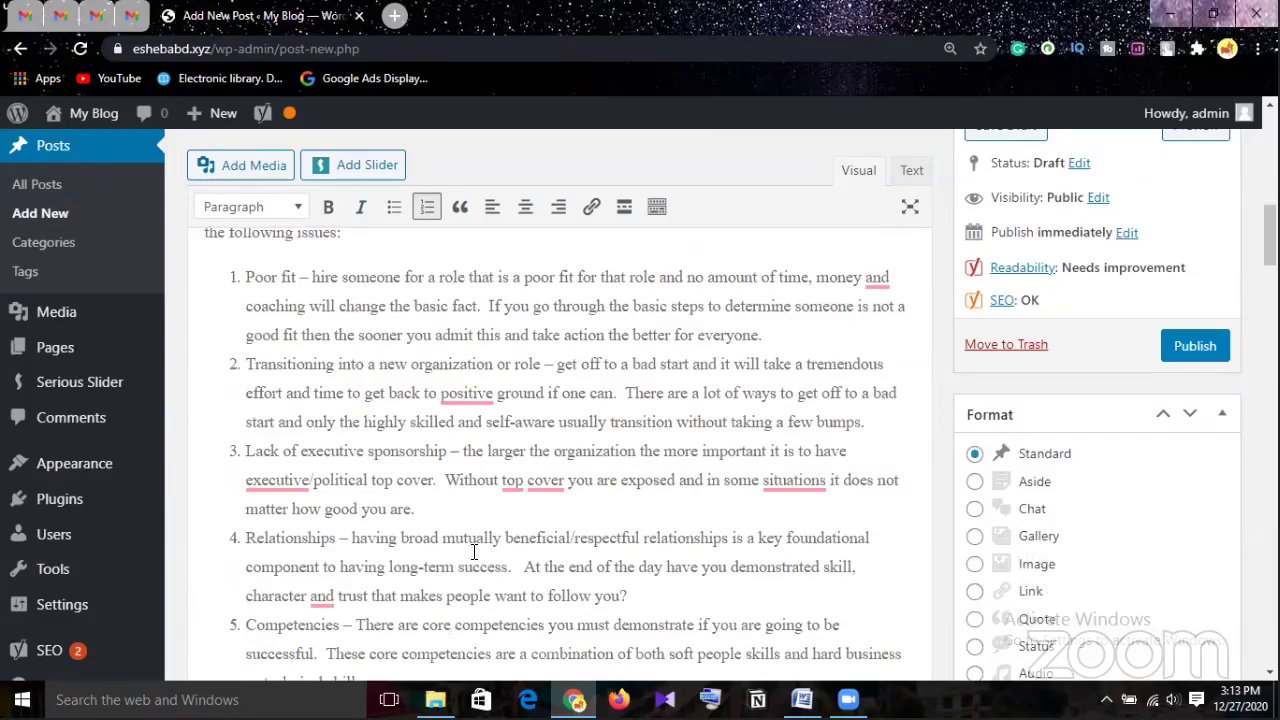
# Insert the ATM photo and the white piggy bank photo together at the end of the third numbered item
pyautogui.scroll(3, 474, 551)
pyautogui.scroll(-2, 526, 510)
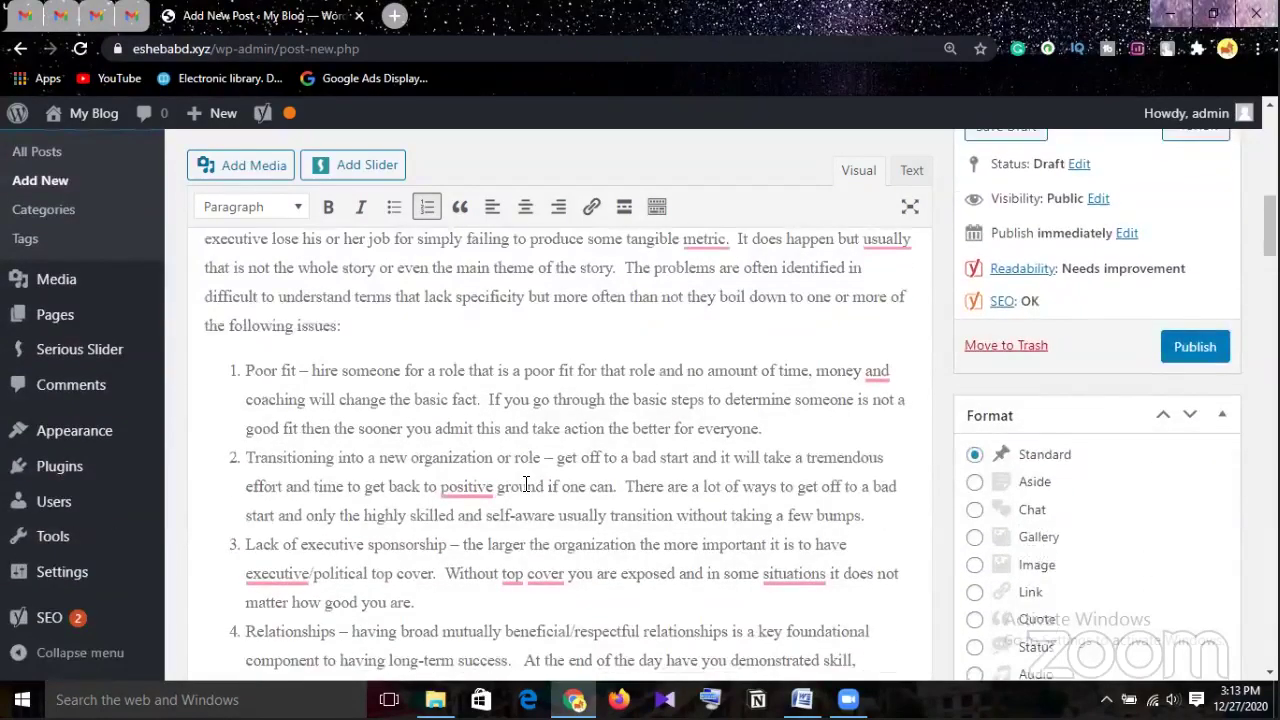
pyautogui.scroll(-1, 526, 484)
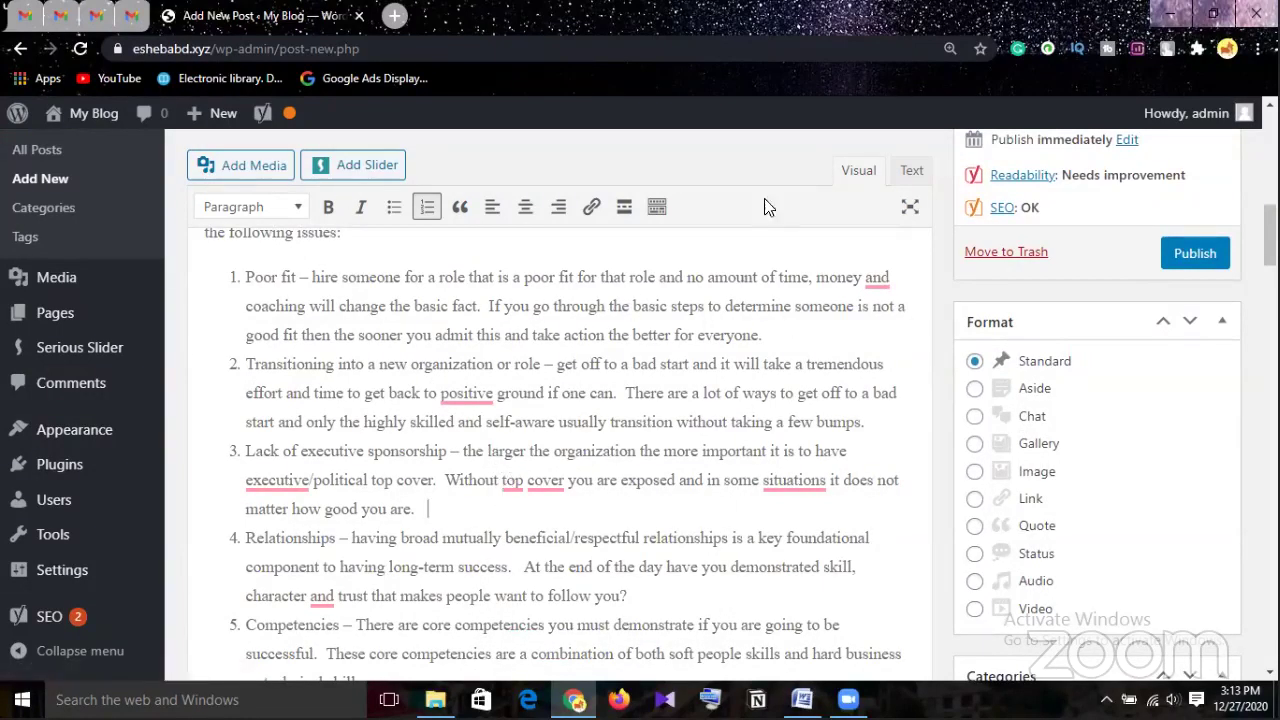
pyautogui.click(266, 166)
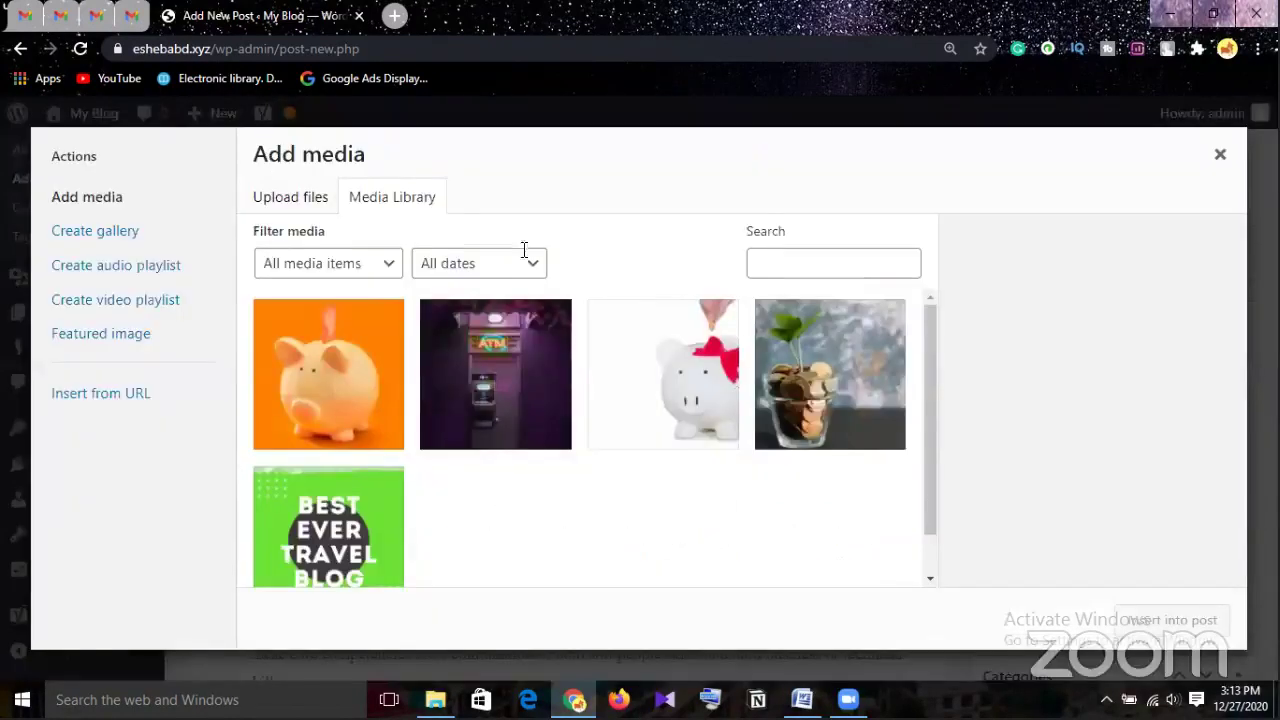
pyautogui.click(508, 408)
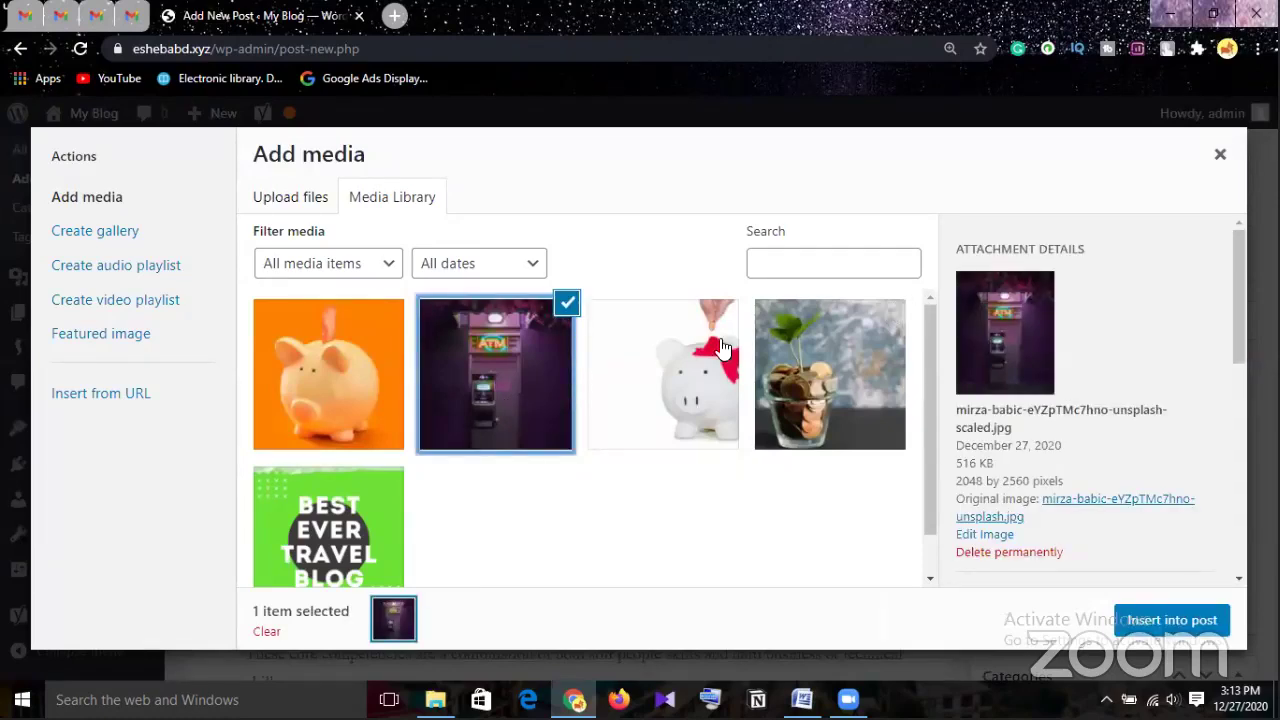
pyautogui.click(675, 336)
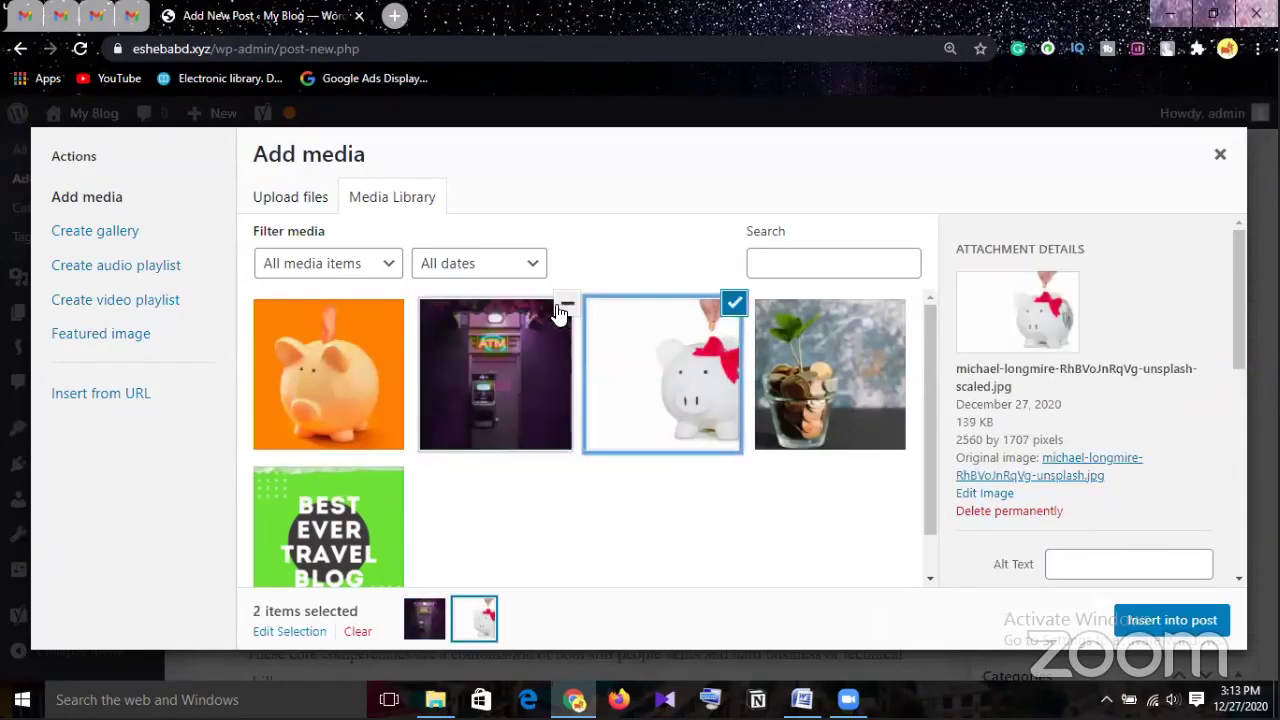
pyautogui.click(1140, 626)
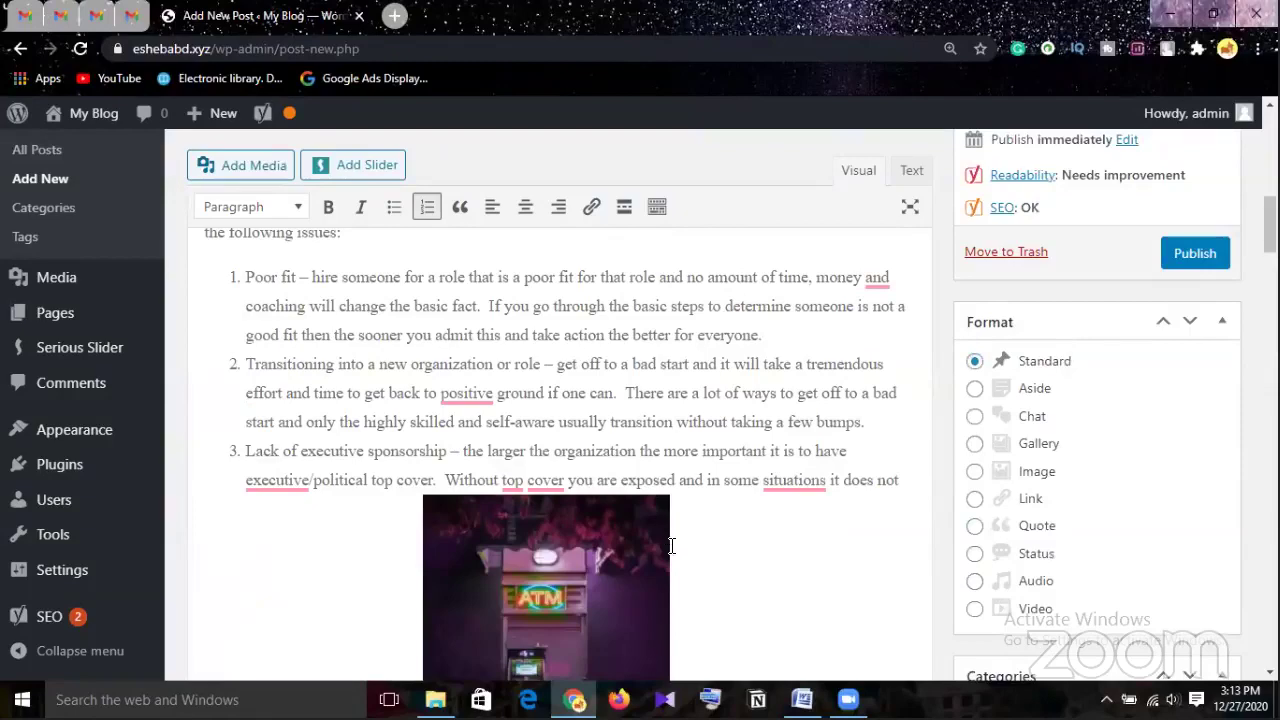
# Move the ATM photo behind the white piggy bank photo in the third numbered item
pyautogui.scroll(-3, 665, 530)
pyautogui.scroll(-1, 672, 548)
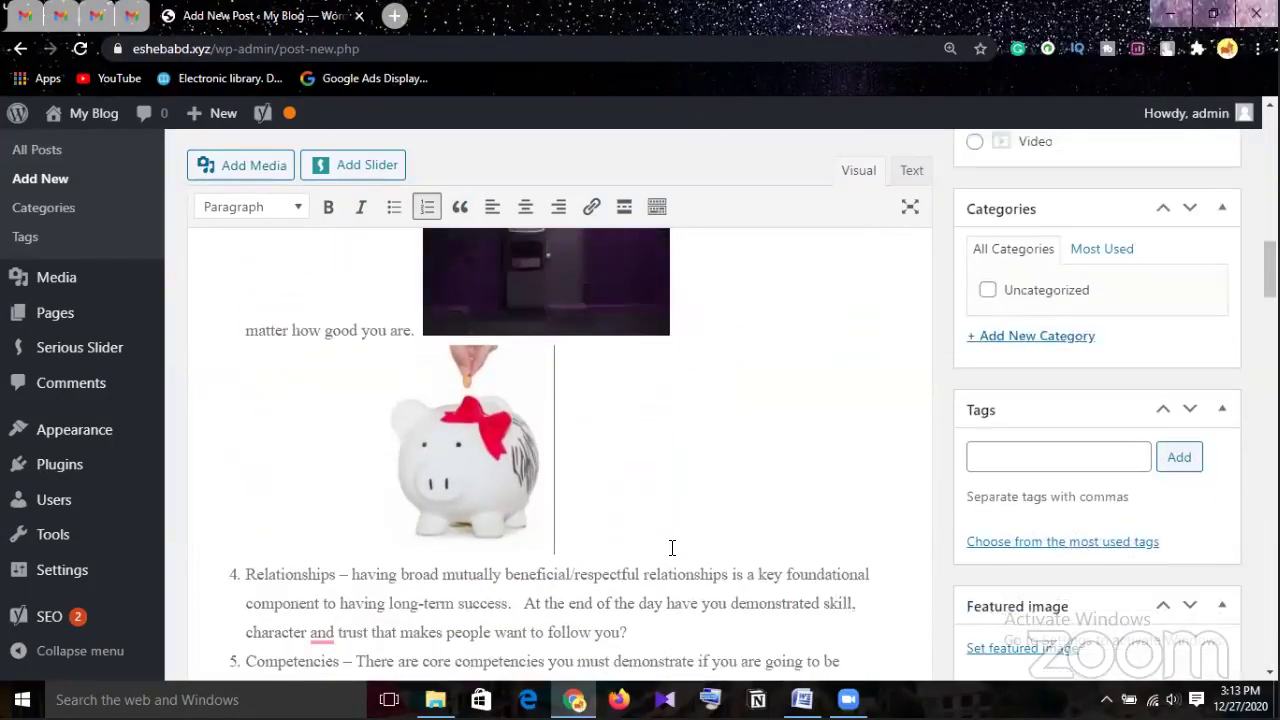
pyautogui.click(488, 462)
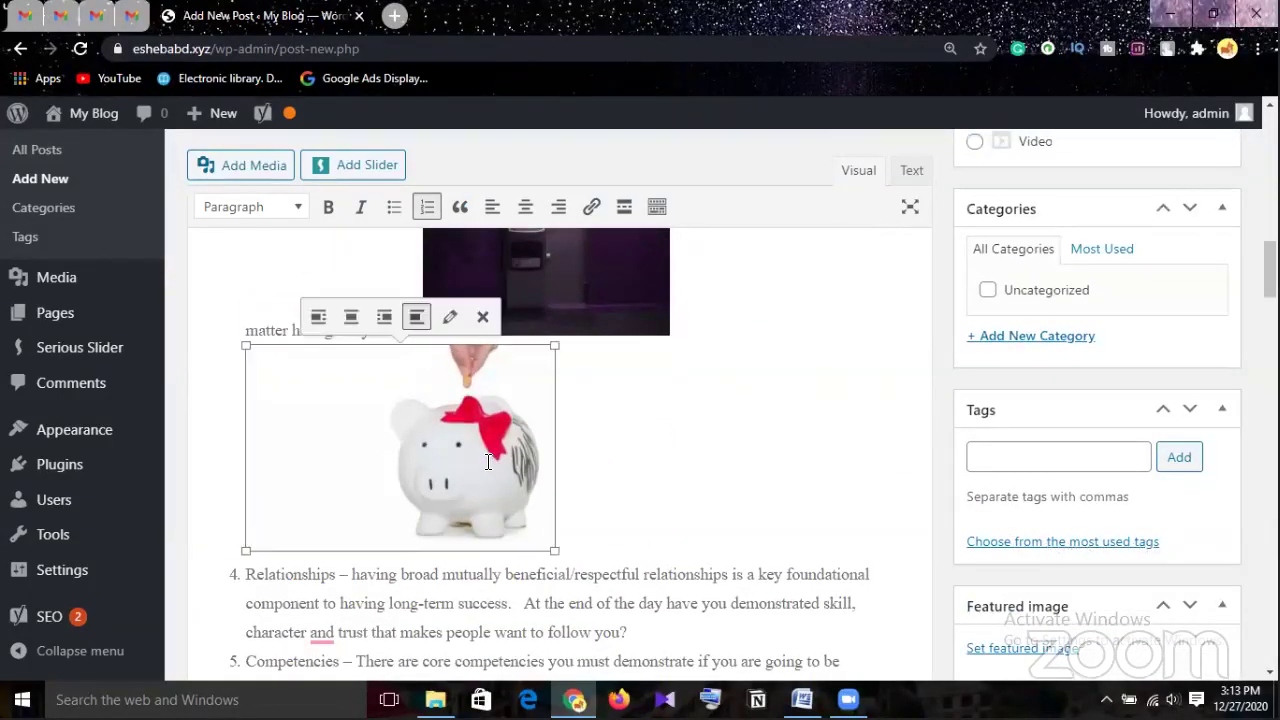
pyautogui.scroll(1, 606, 443)
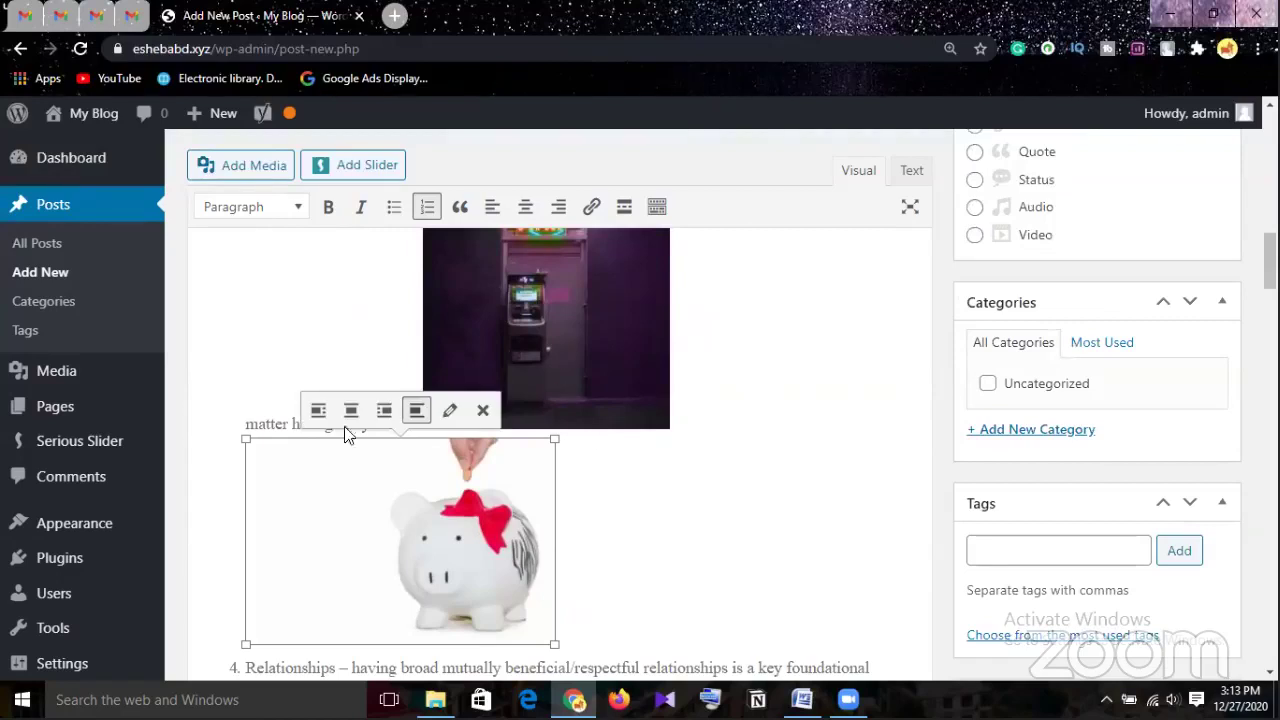
pyautogui.click(569, 382)
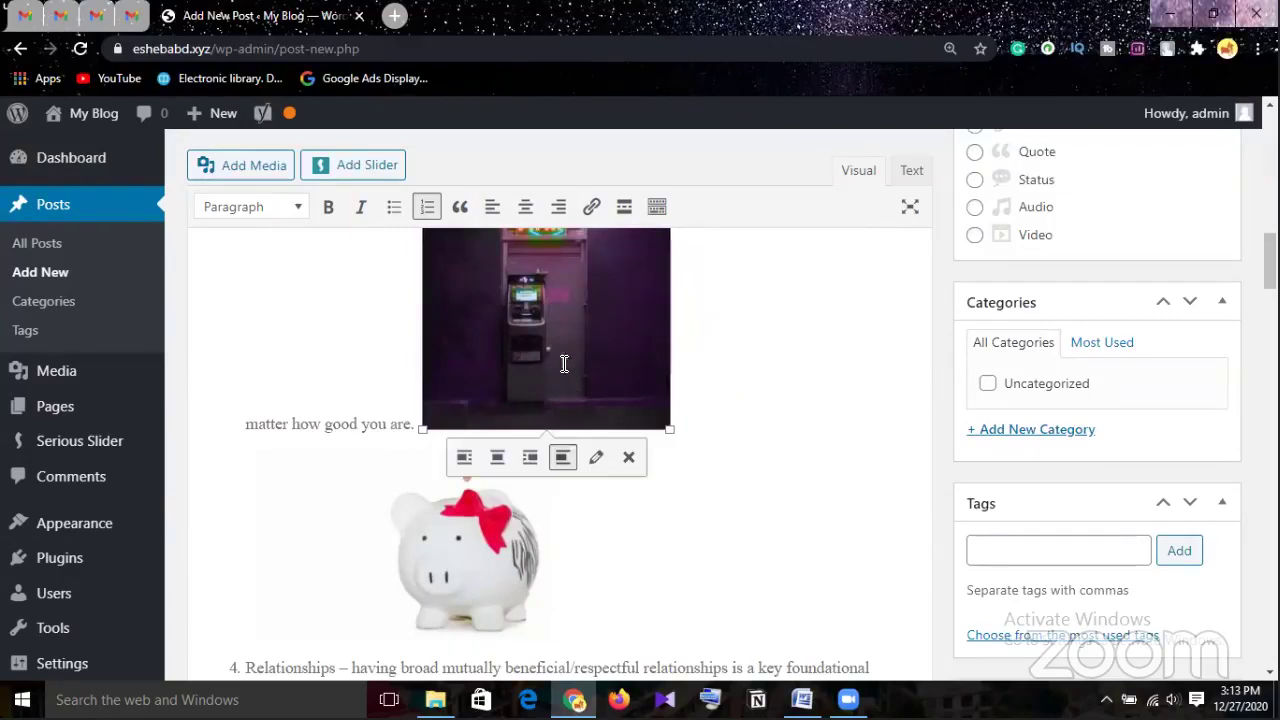
pyautogui.moveTo(566, 366); pyautogui.dragTo(672, 578)
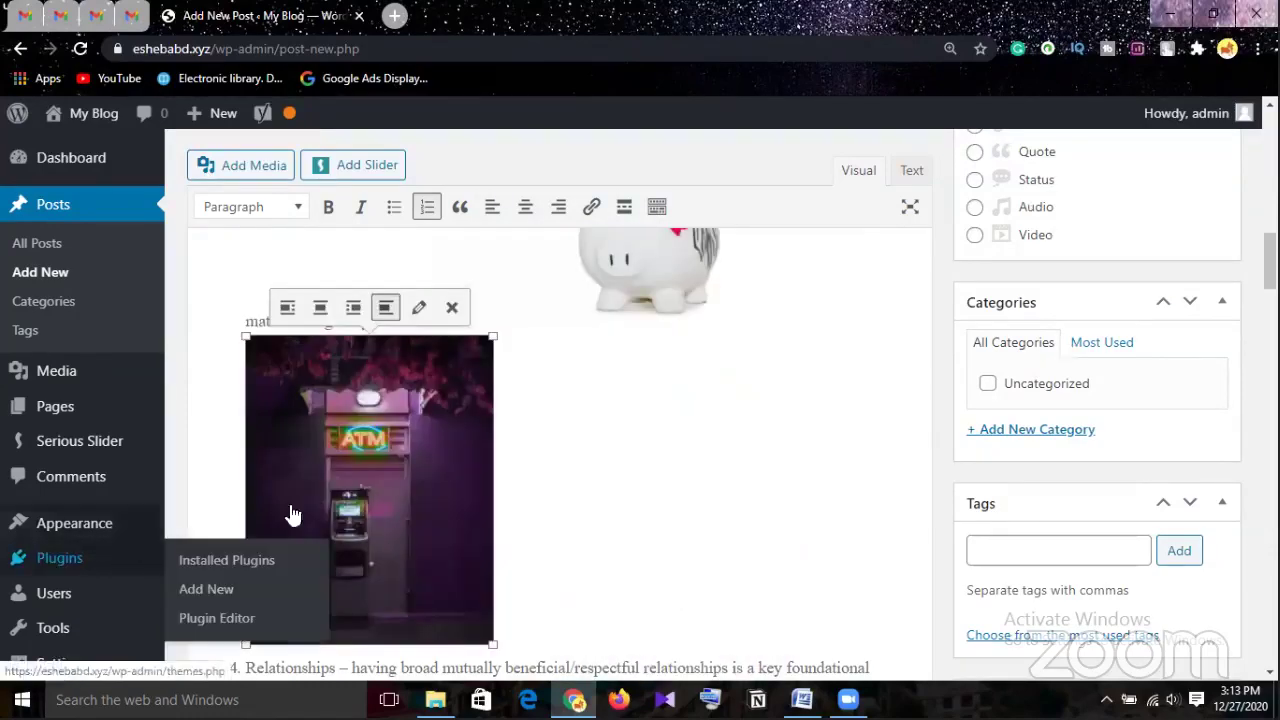
# Shrink the ATM photo until it fits on the same line beside the white piggy bank photo
pyautogui.scroll(2, 700, 429)
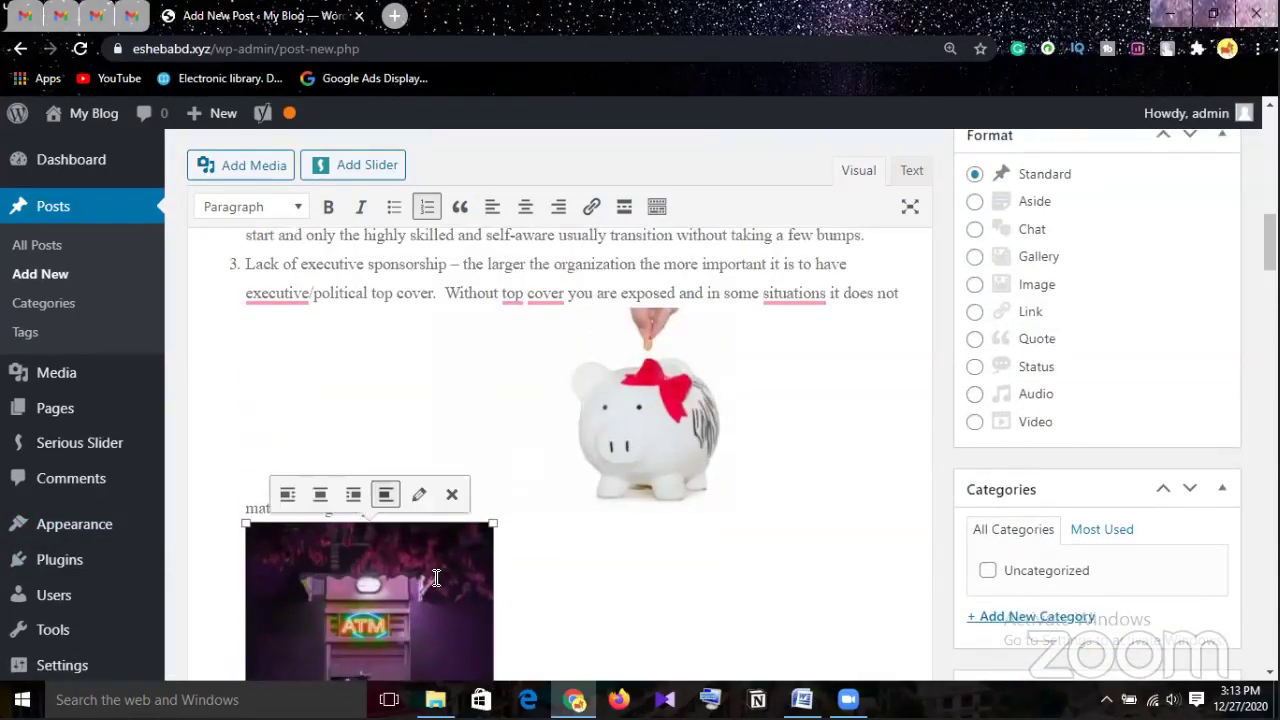
pyautogui.scroll(-5, 500, 550)
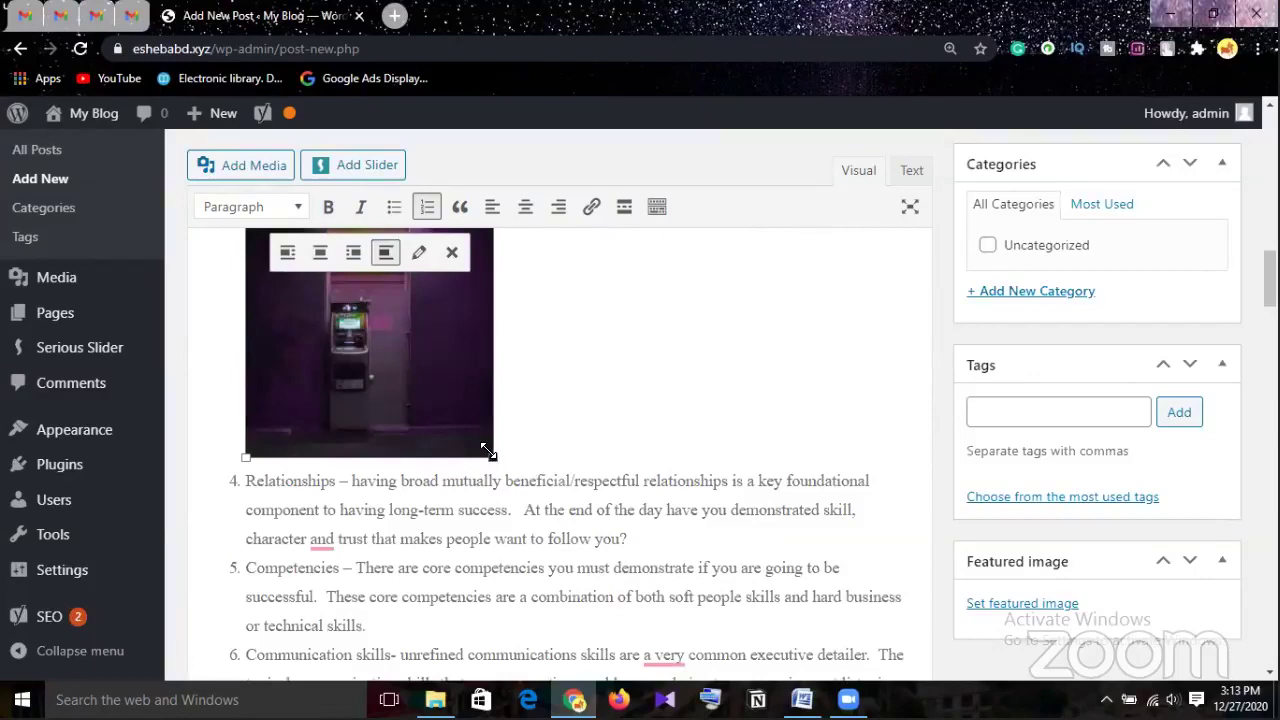
pyautogui.moveTo(488, 452); pyautogui.dragTo(426, 387)
pyautogui.scroll(-3, 600, 420)
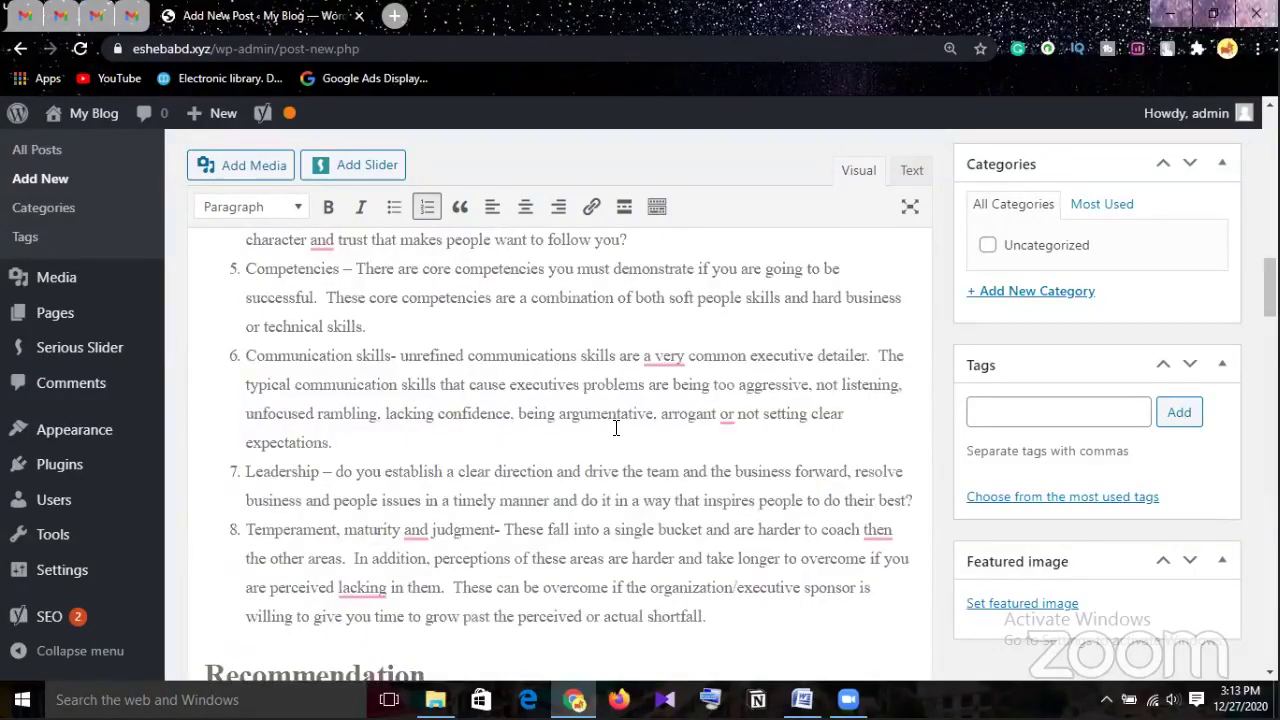
pyautogui.scroll(10, 616, 428)
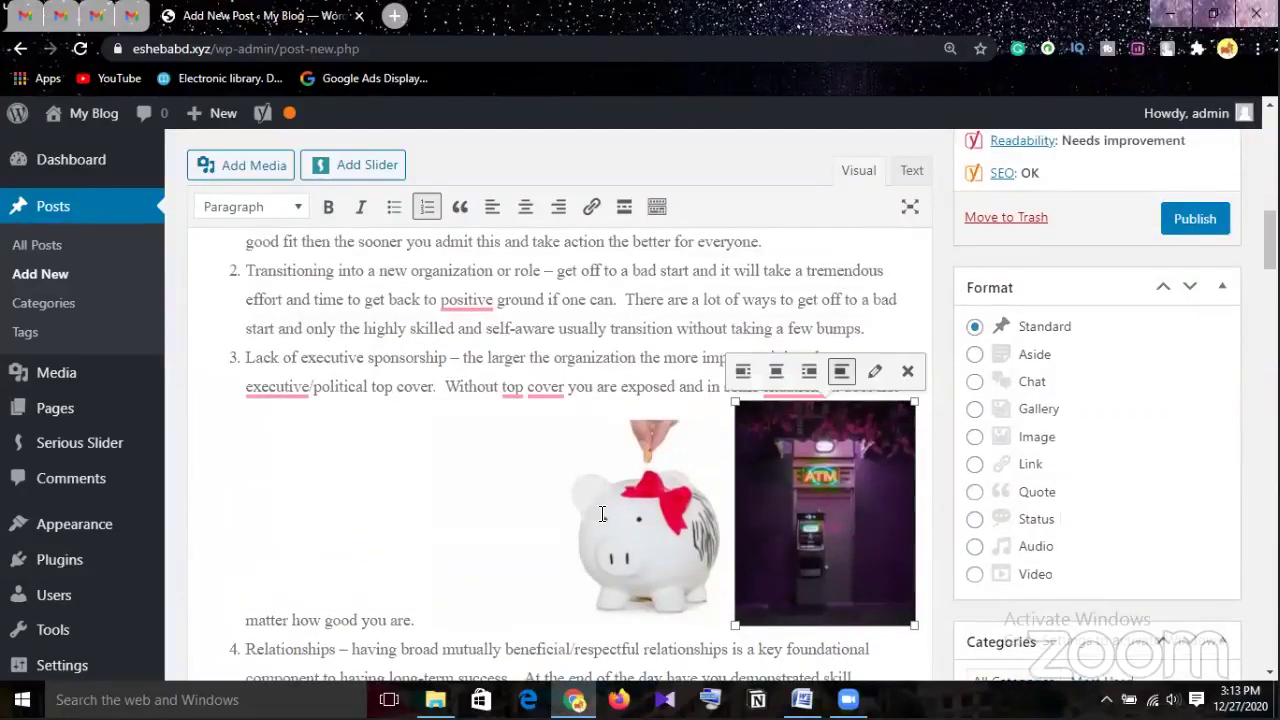
# Reduce the white piggy bank photo's size and shift it closer to the end of the third item's text
pyautogui.click(545, 514)
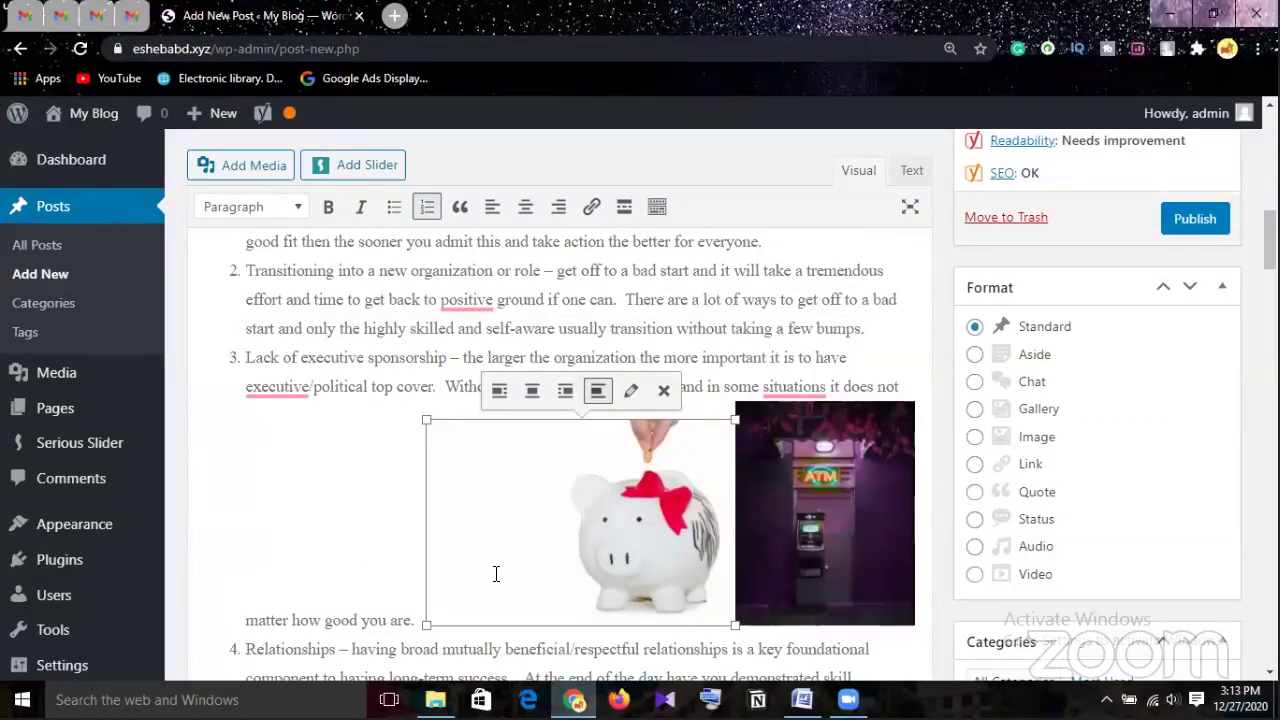
pyautogui.tripleClick(428, 421)
pyautogui.click(851, 564)
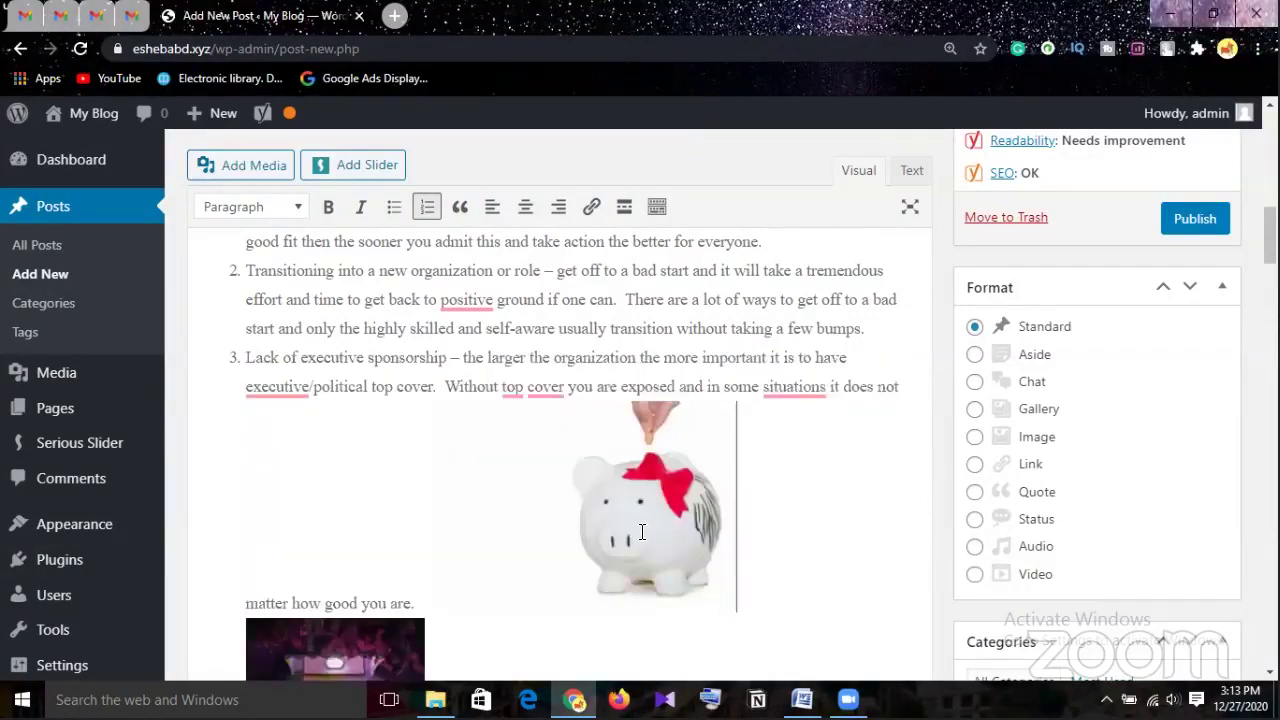
pyautogui.click(641, 531)
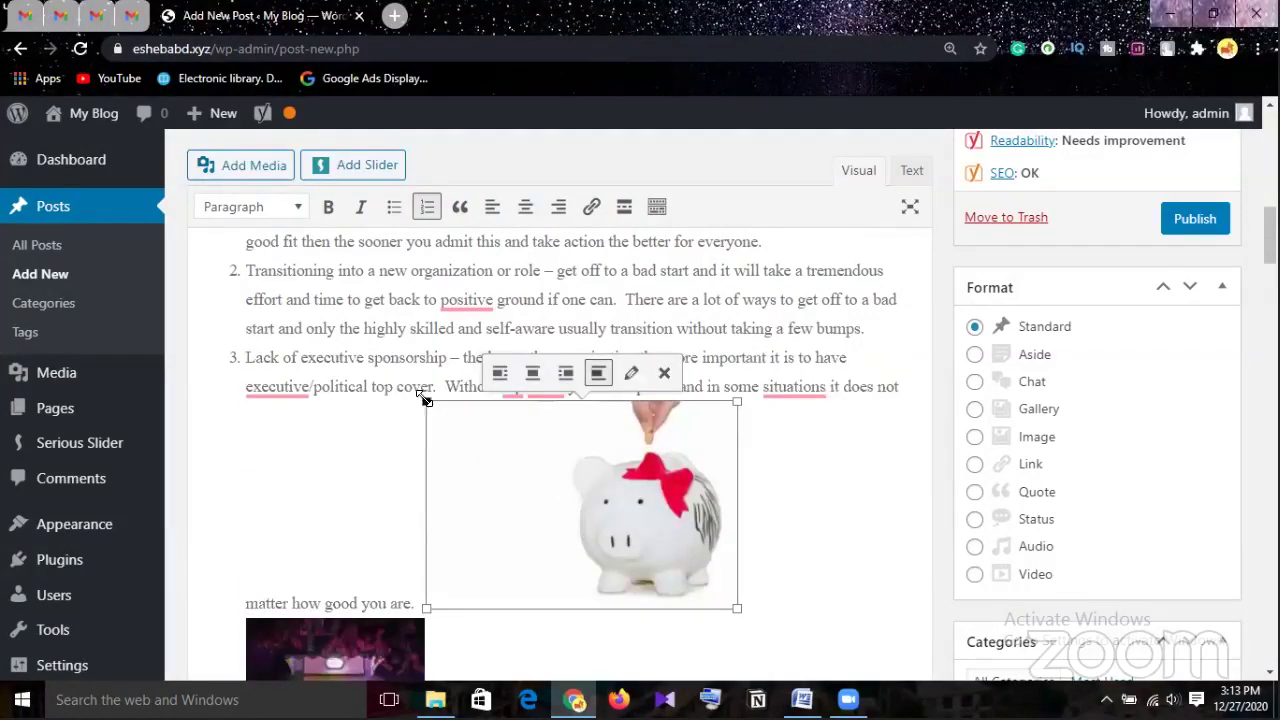
pyautogui.moveTo(415, 400); pyautogui.dragTo(467, 428)
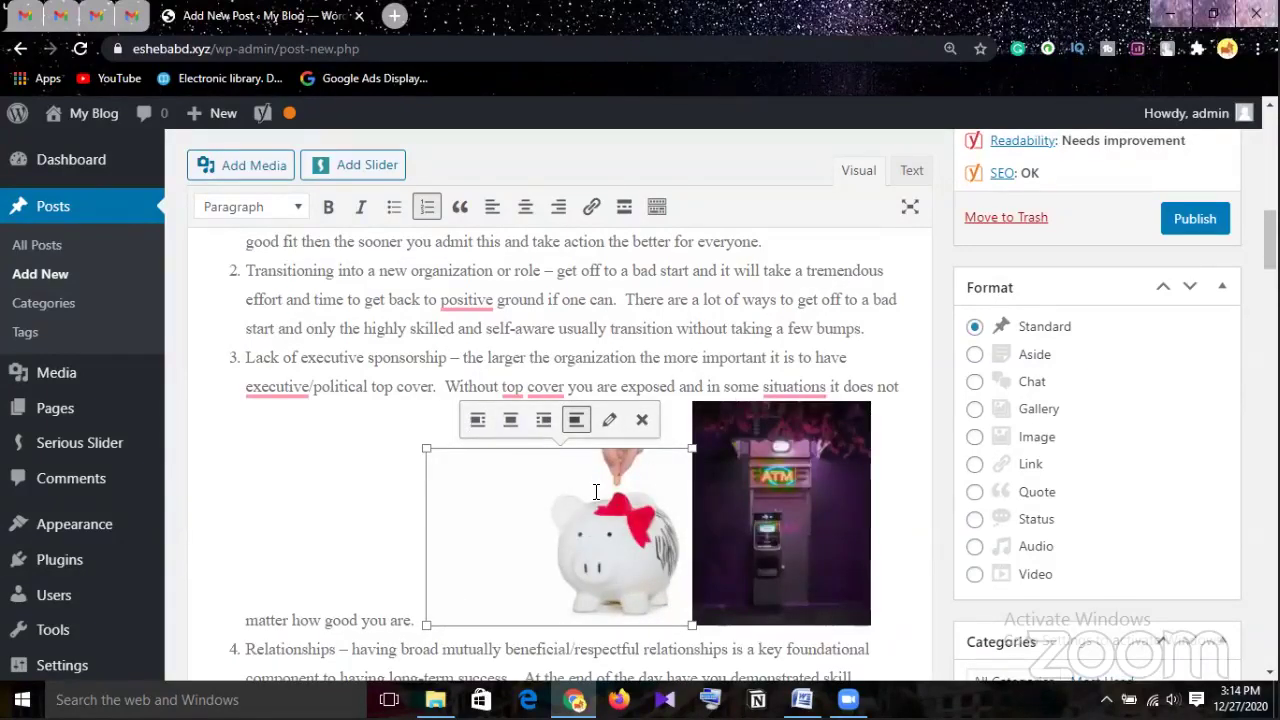
pyautogui.moveTo(628, 532); pyautogui.dragTo(420, 545)
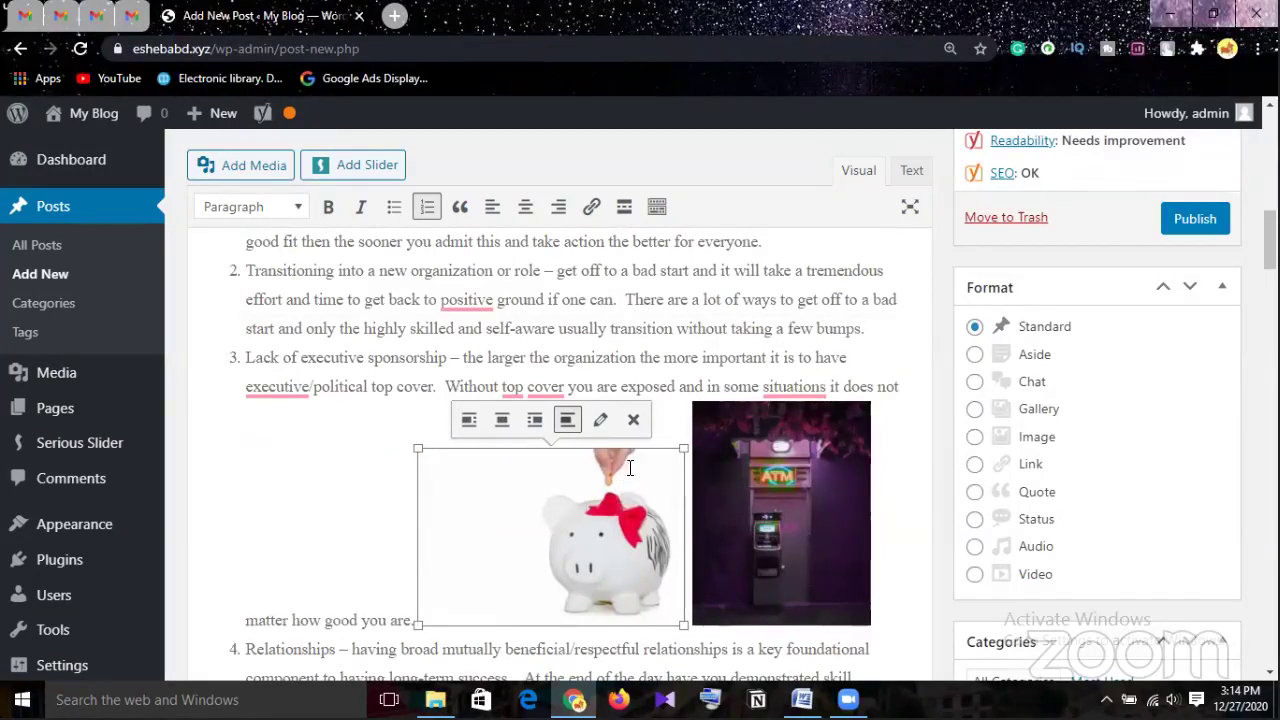
# Delete the white piggy bank photo and the ATM photo from the third numbered item
pyautogui.click(632, 421)
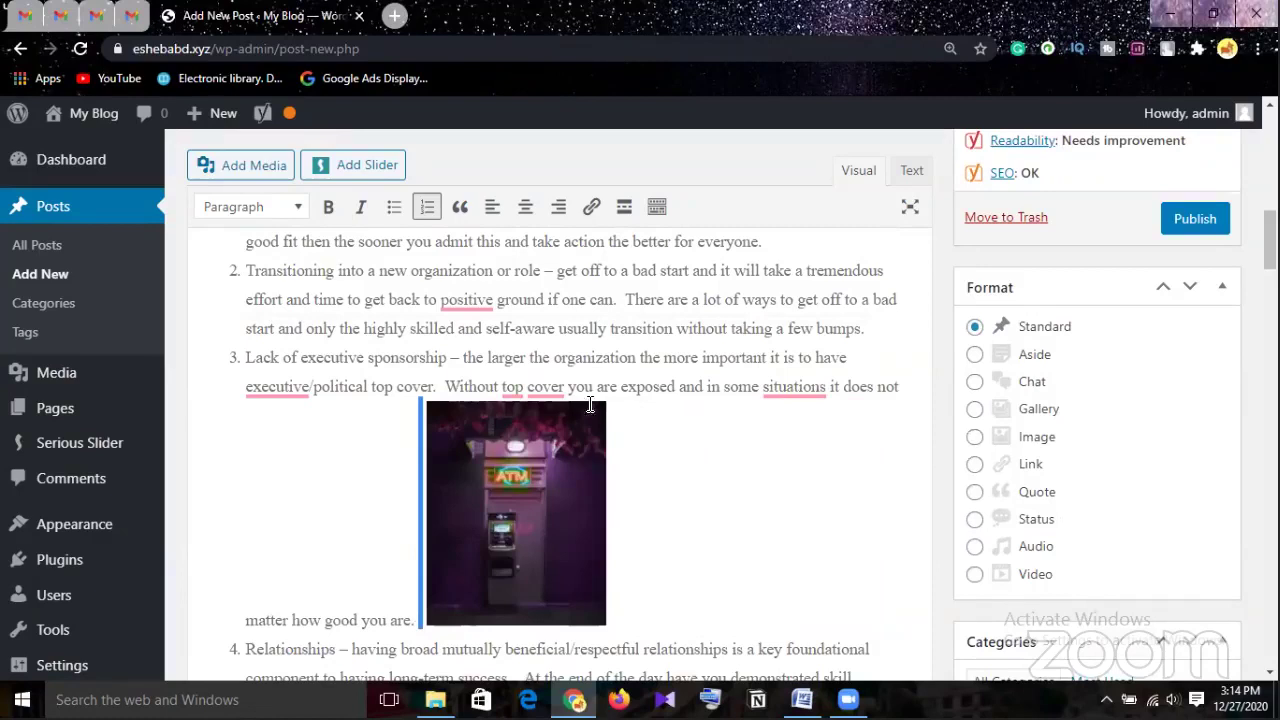
pyautogui.click(578, 421)
pyautogui.click(600, 371)
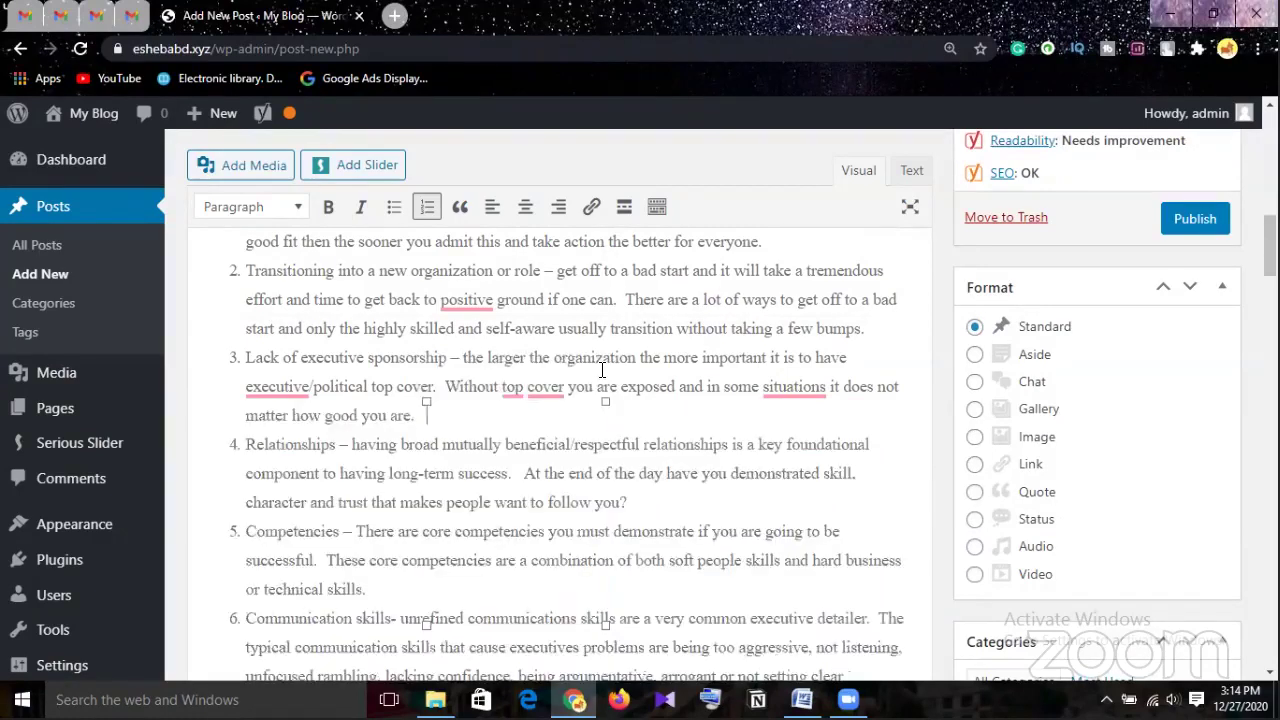
# Insert the ATM photo and the white piggy bank photo together at the start of the fourth numbered item, before "Relationships"
pyautogui.tripleClick(229, 444)
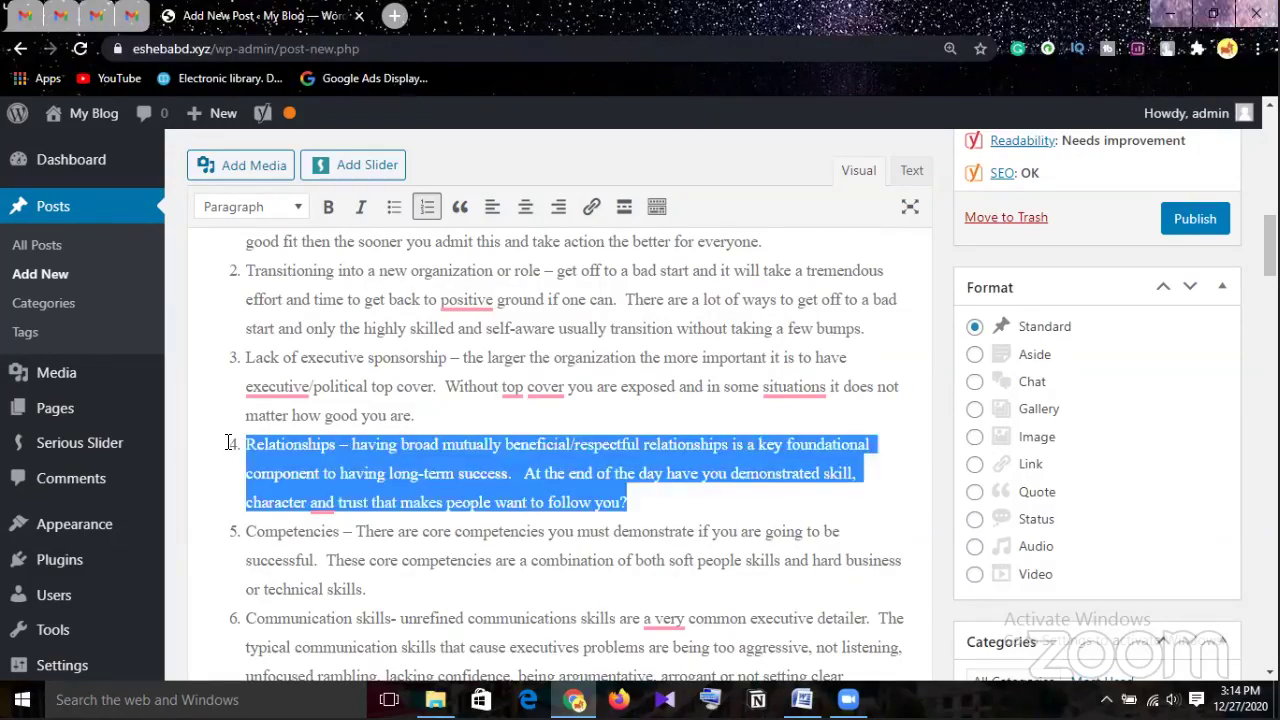
pyautogui.click(229, 441)
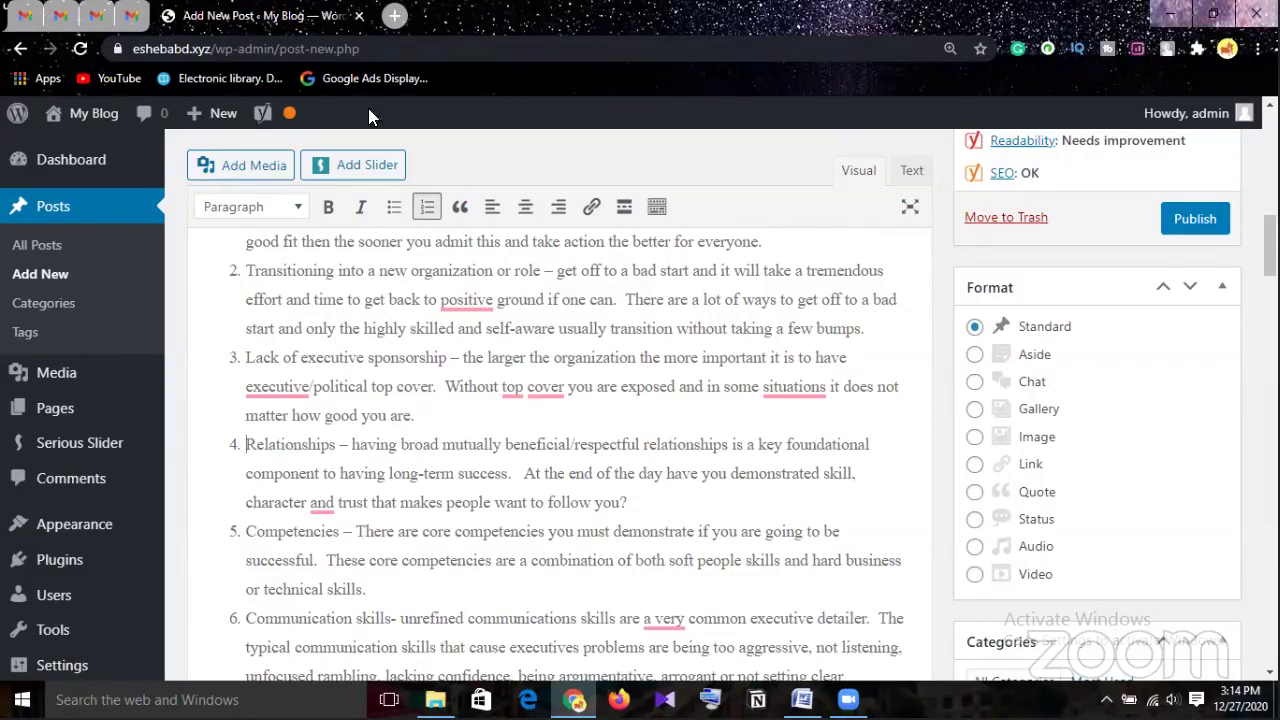
pyautogui.click(263, 167)
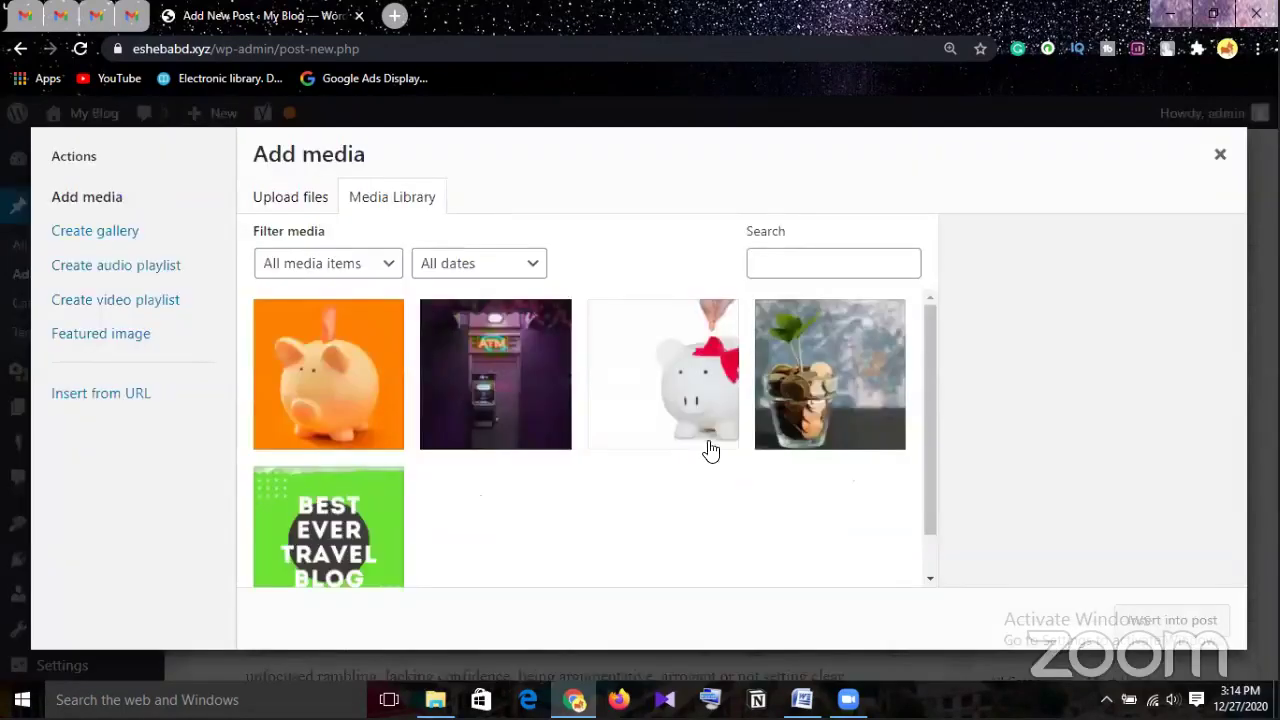
pyautogui.click(508, 375)
pyautogui.click(724, 340)
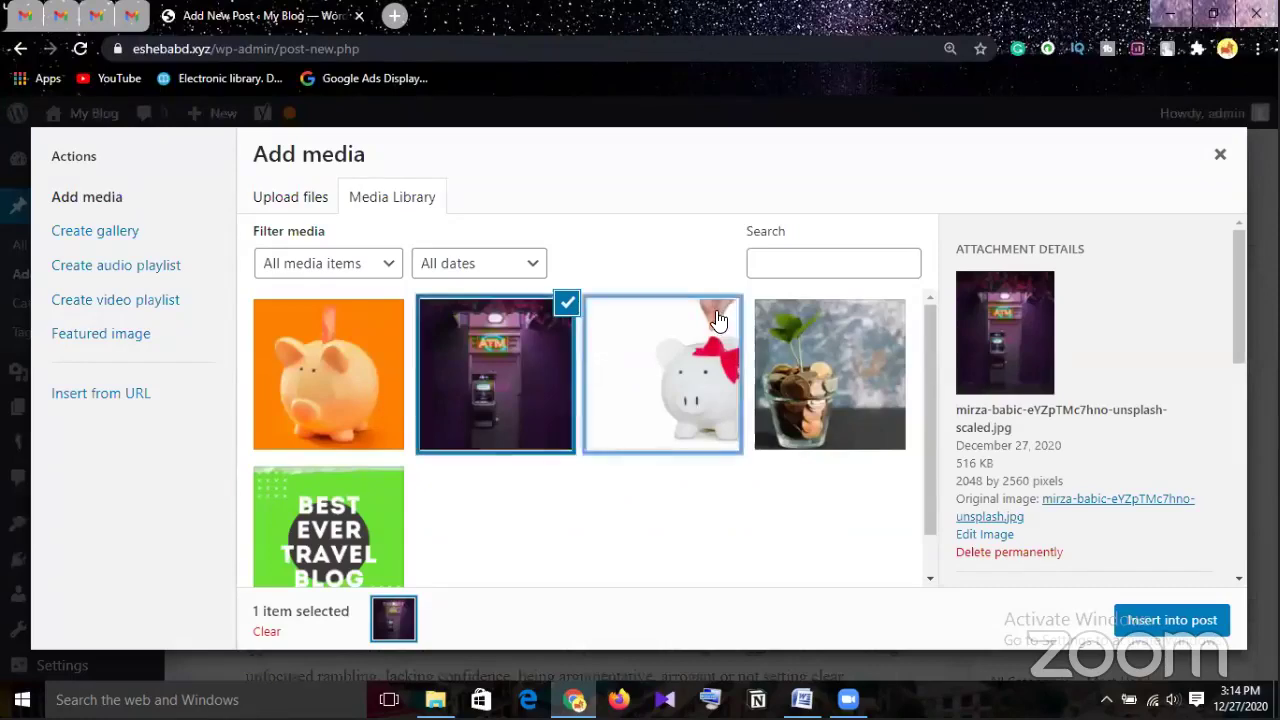
pyautogui.click(1150, 620)
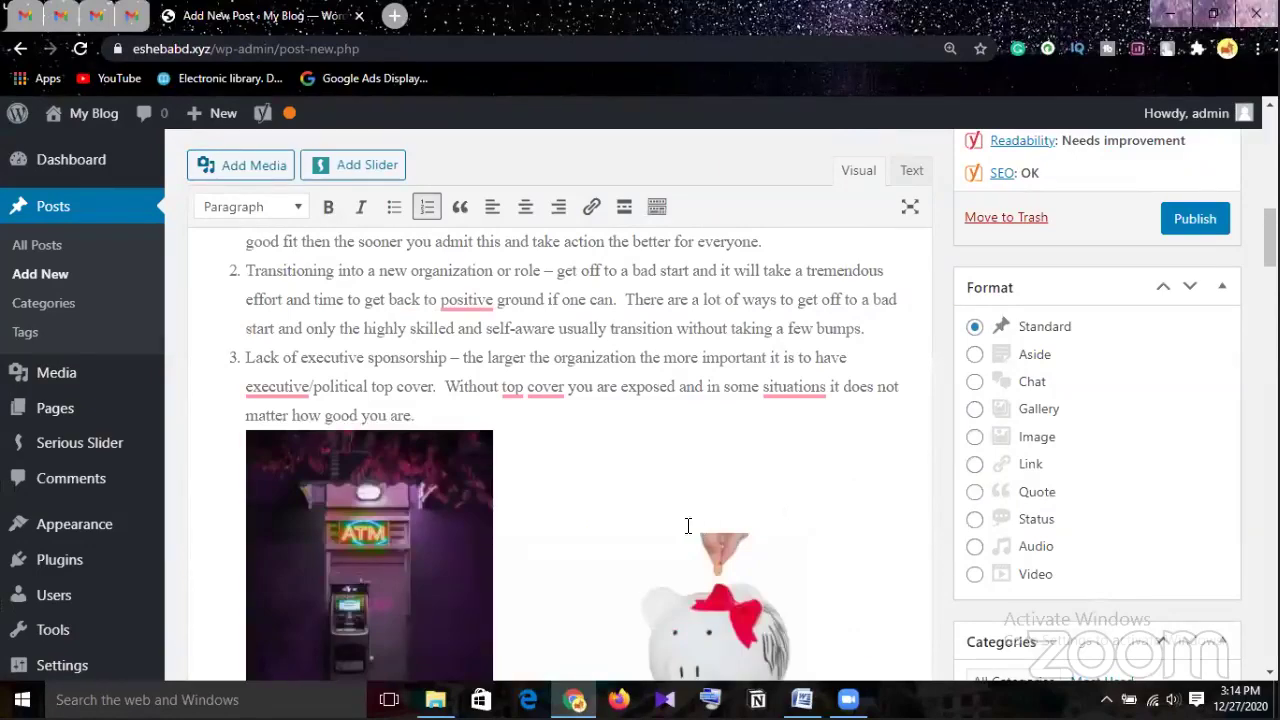
# Shrink the ATM photo at the start of the fourth numbered item to roughly half its size
pyautogui.scroll(-3, 680, 520)
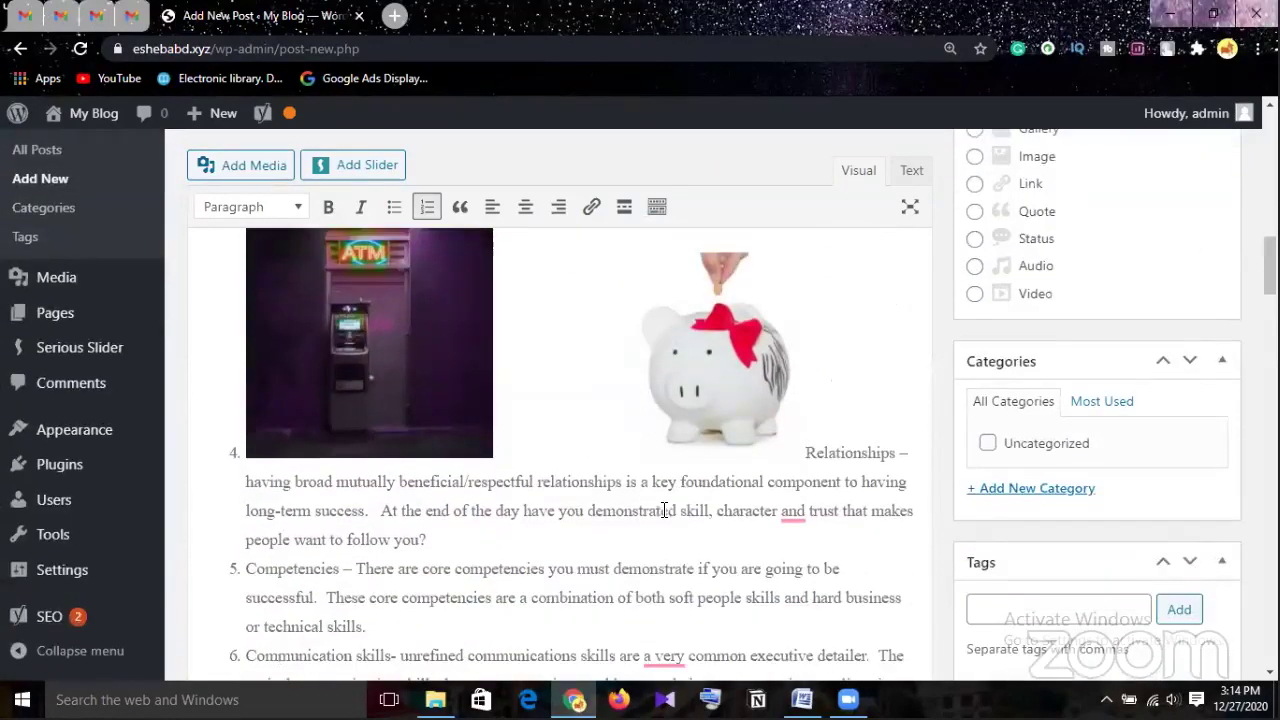
pyautogui.click(442, 395)
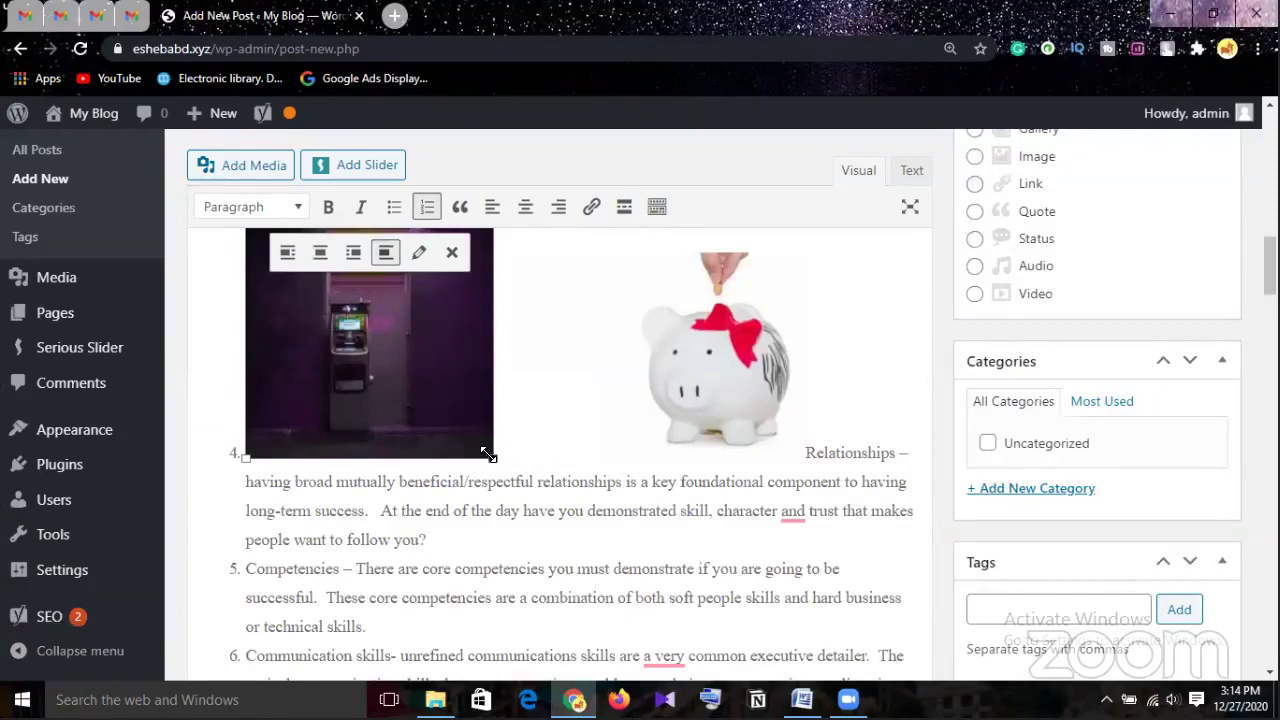
pyautogui.moveTo(488, 455); pyautogui.dragTo(413, 325)
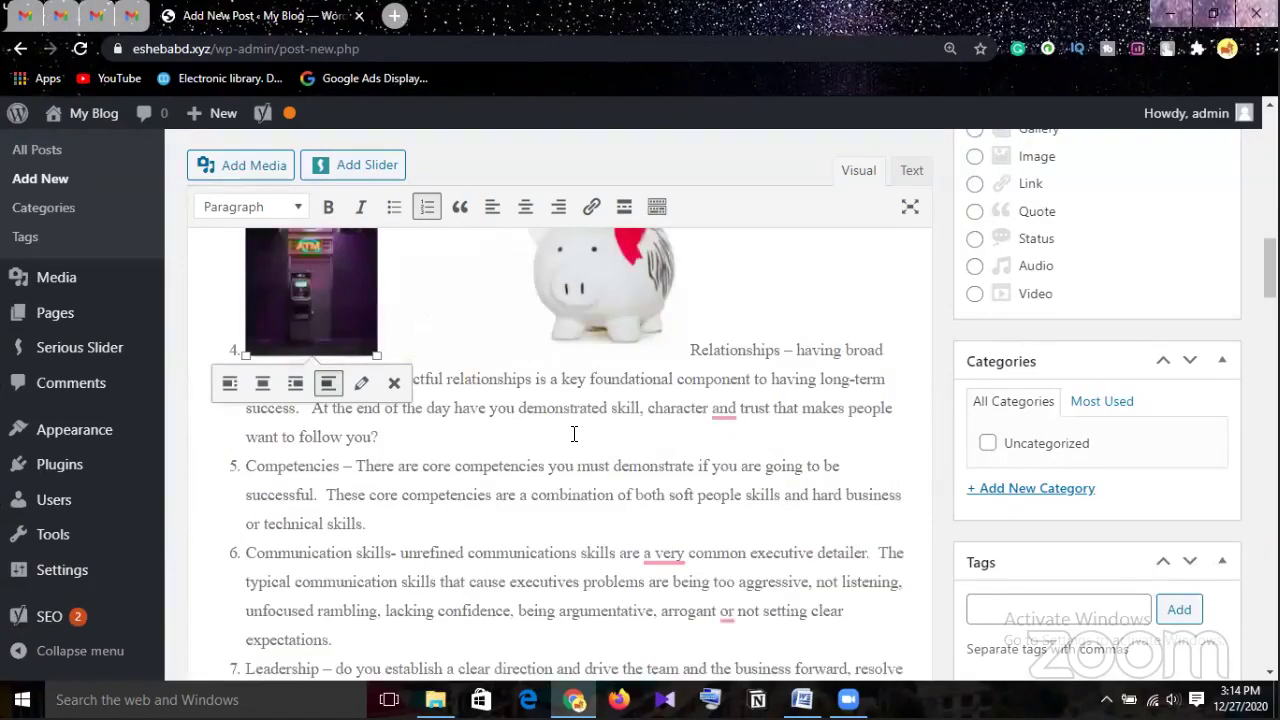
pyautogui.scroll(2, 574, 433)
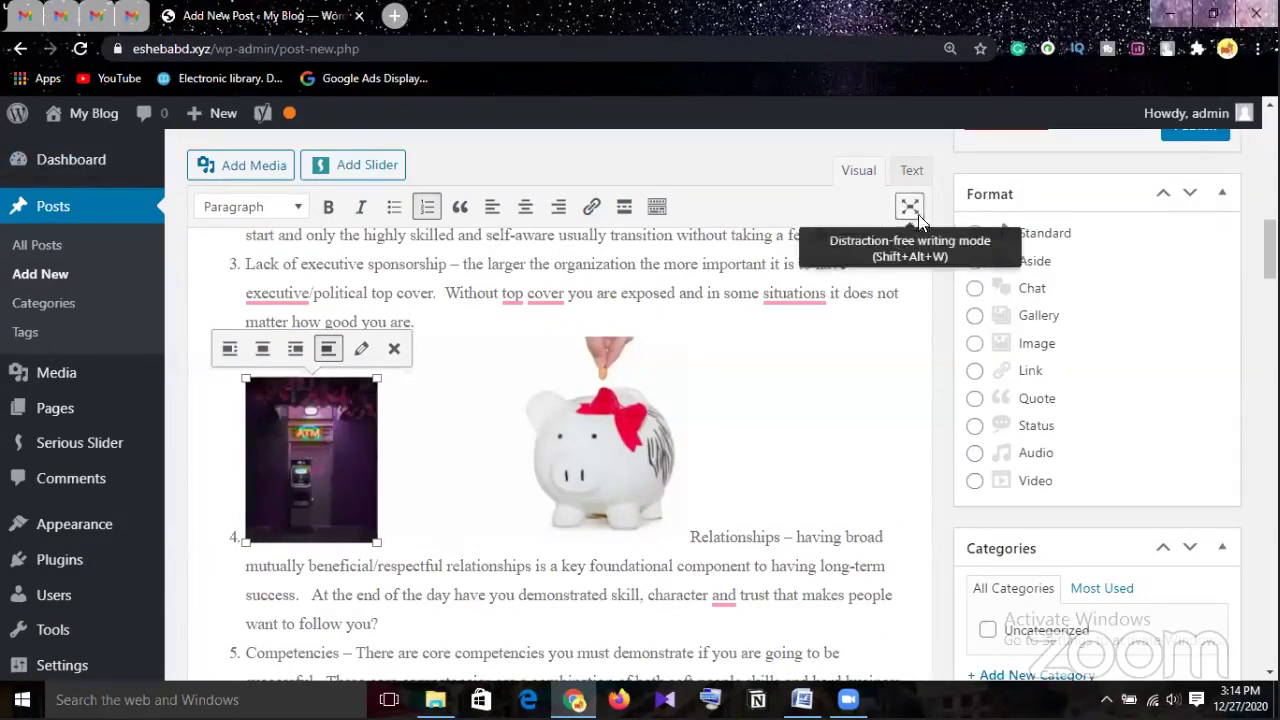
# Delete the ATM photo and the white piggy bank photo from the start of the fourth numbered item
pyautogui.click(396, 351)
pyautogui.click(530, 377)
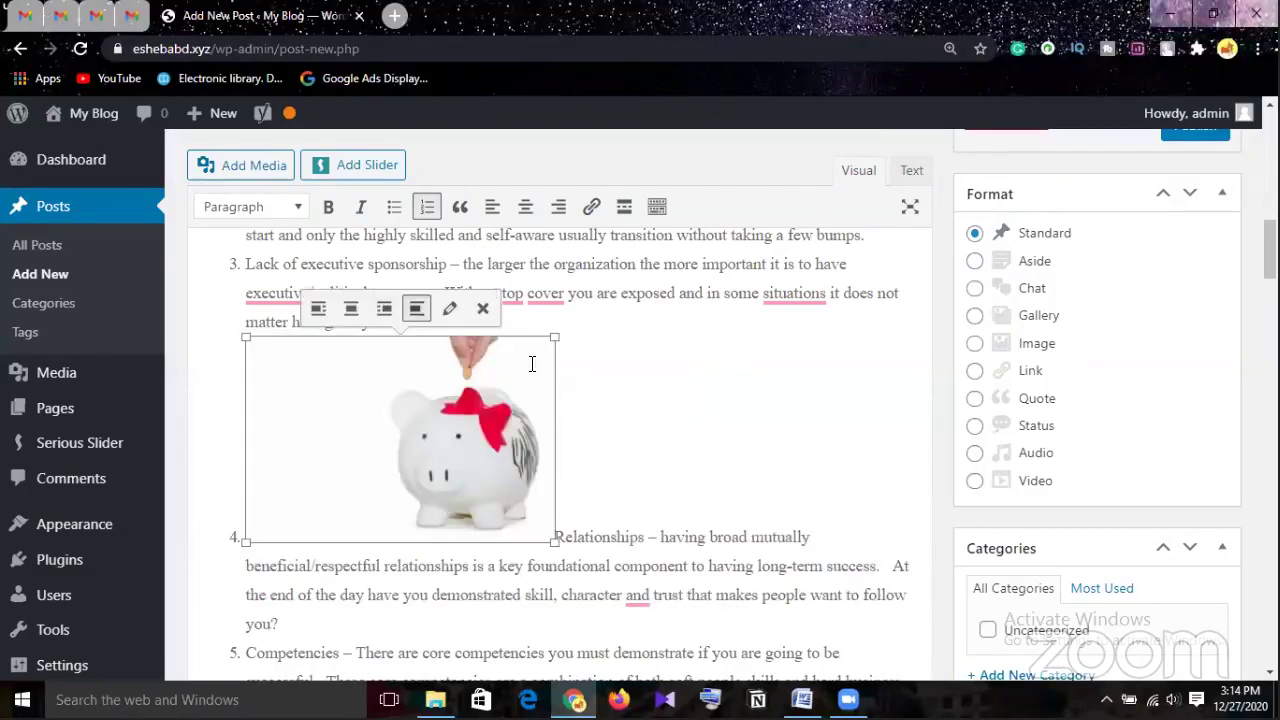
pyautogui.click(483, 308)
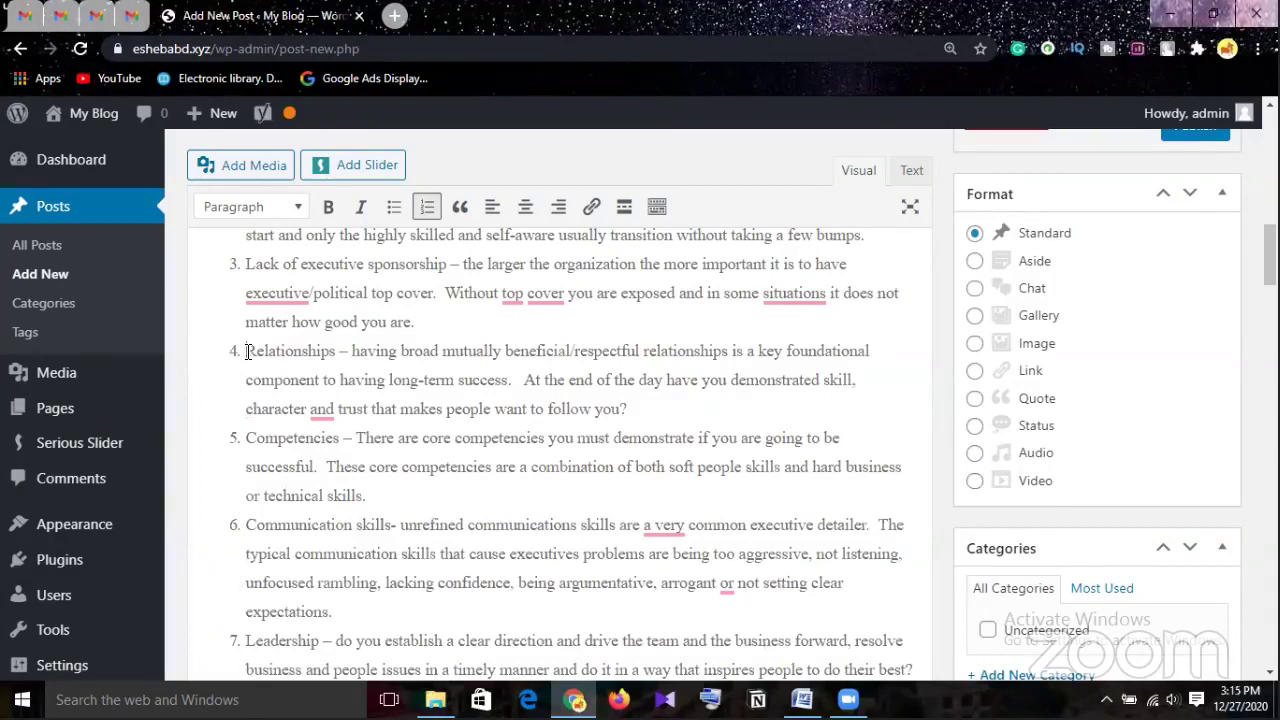
pyautogui.press('Return')
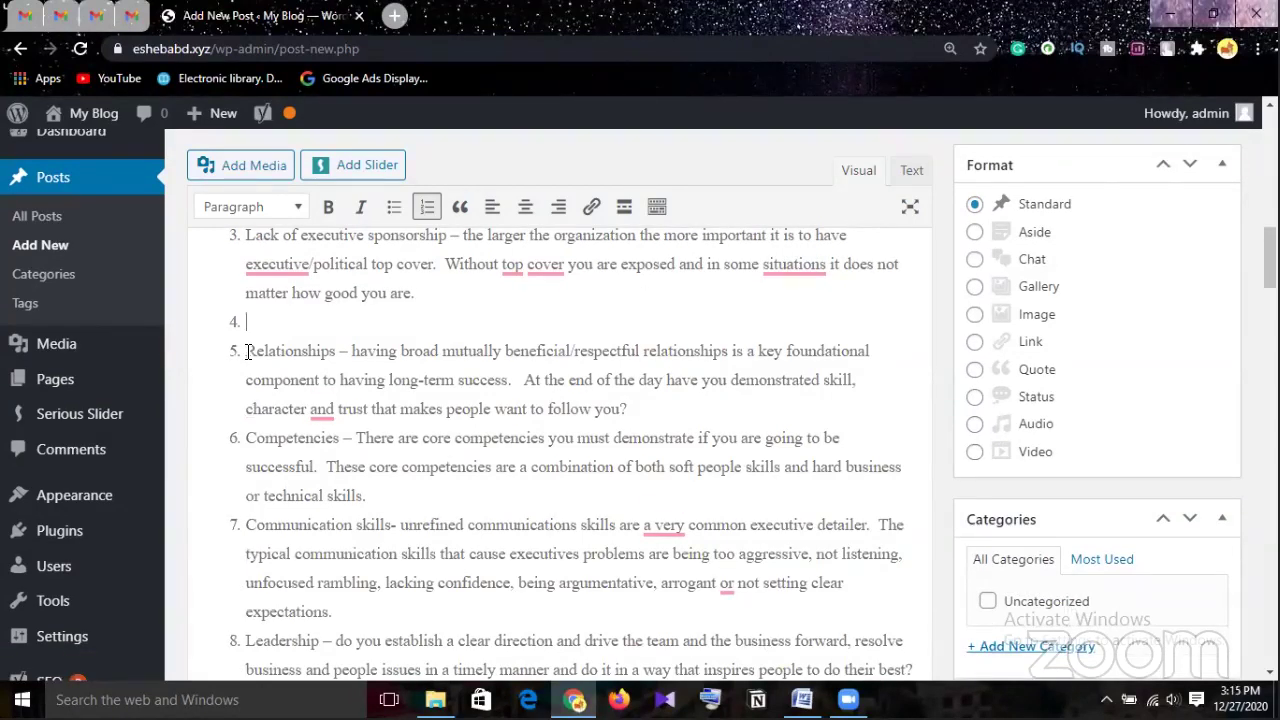
pyautogui.press('BackSpace')
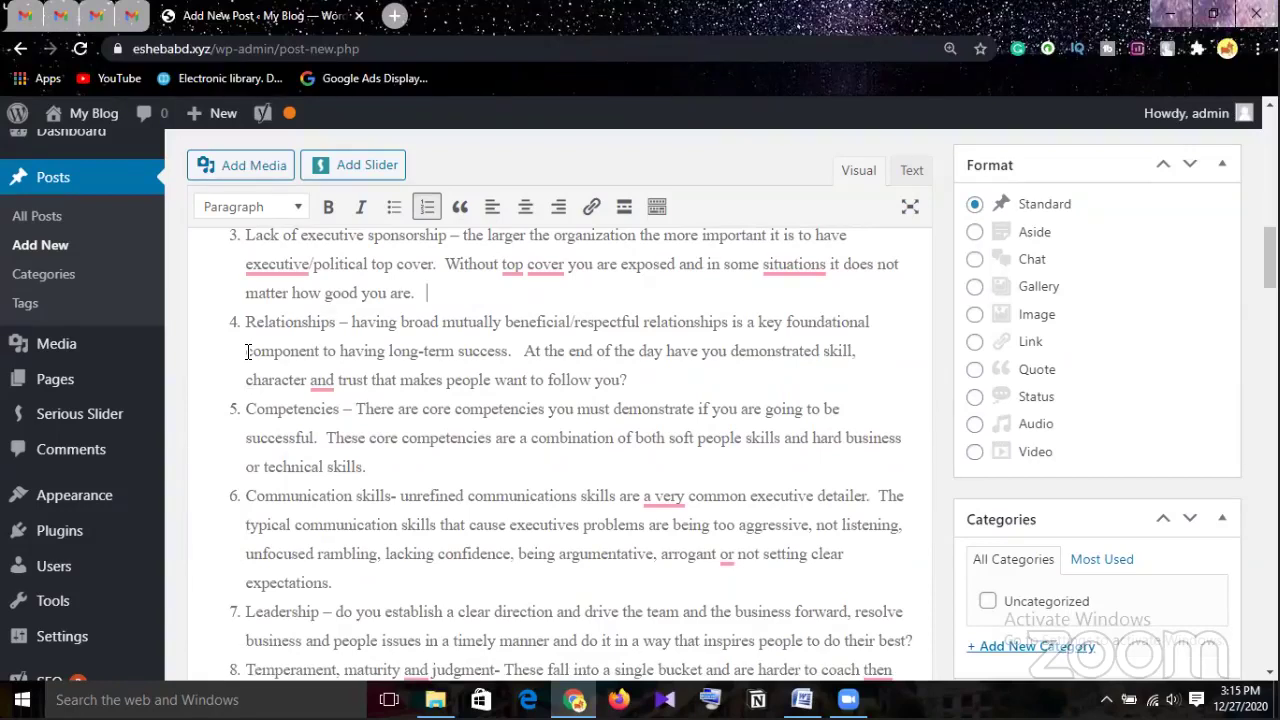
pyautogui.press('Left')
pyautogui.press('Left')
pyautogui.press('Left')
pyautogui.press('Left')
pyautogui.press('Left')
pyautogui.press('Left')
# Turn the numbered items "Poor fit", "Transitioning into a new organization or role" and "Lack of executive sponsorship" into plain paragraphs
pyautogui.scroll(2, 286, 406)
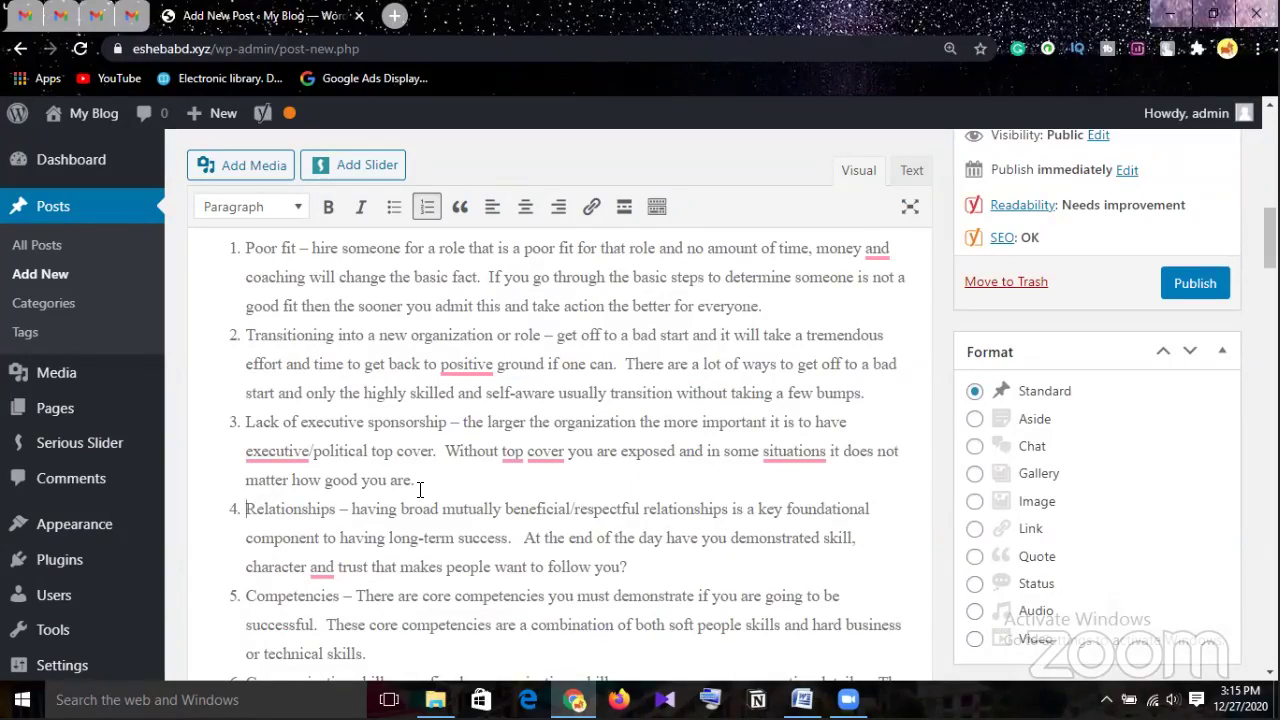
pyautogui.scroll(1, 420, 490)
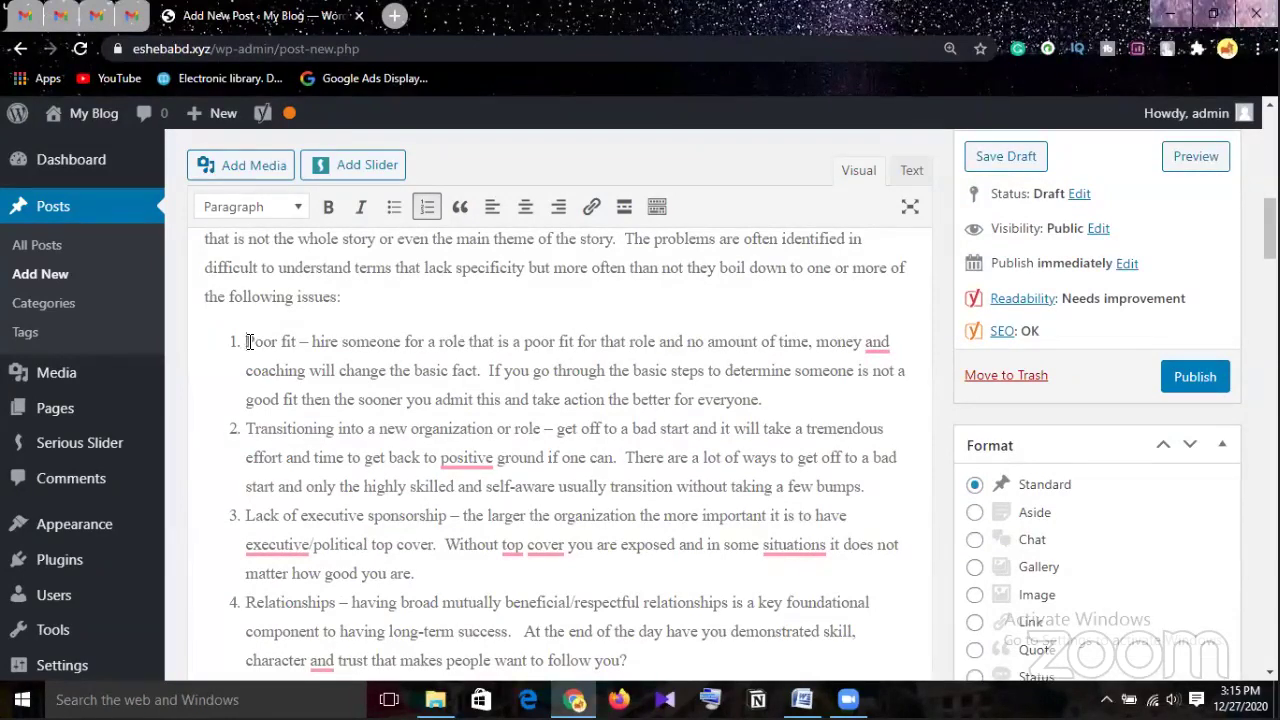
pyautogui.press('BackSpace')
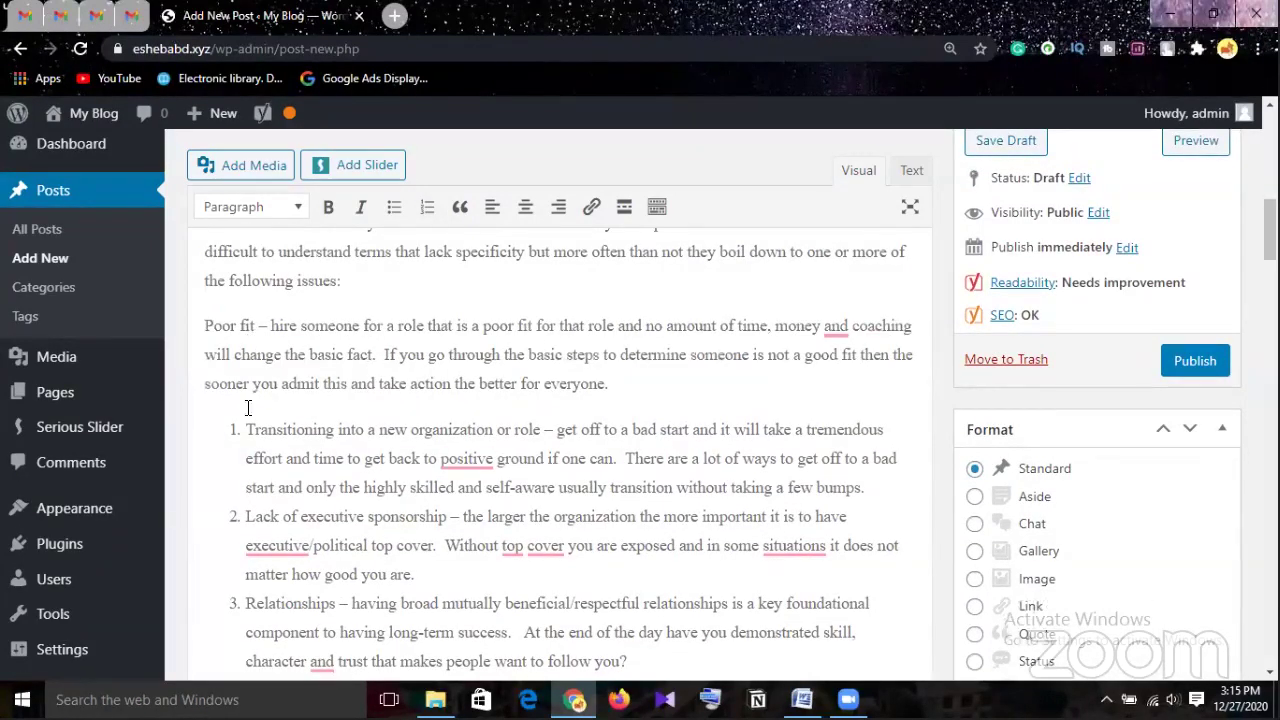
pyautogui.click(246, 429)
pyautogui.press('BackSpace')
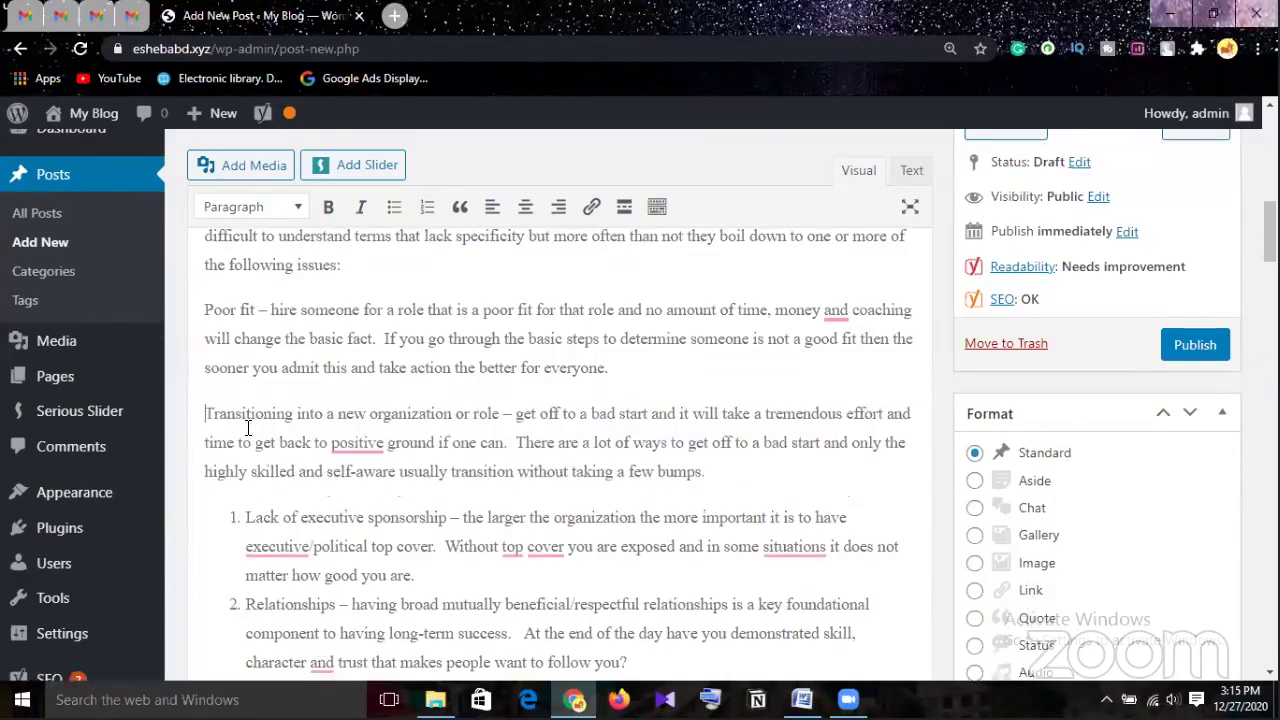
pyautogui.click(247, 517)
pyautogui.press('BackSpace')
# Take "Relationships" out of the numbered list and merge it onto the end of the "Lack of executive sponsorship" paragraph
pyautogui.scroll(-1, 249, 560)
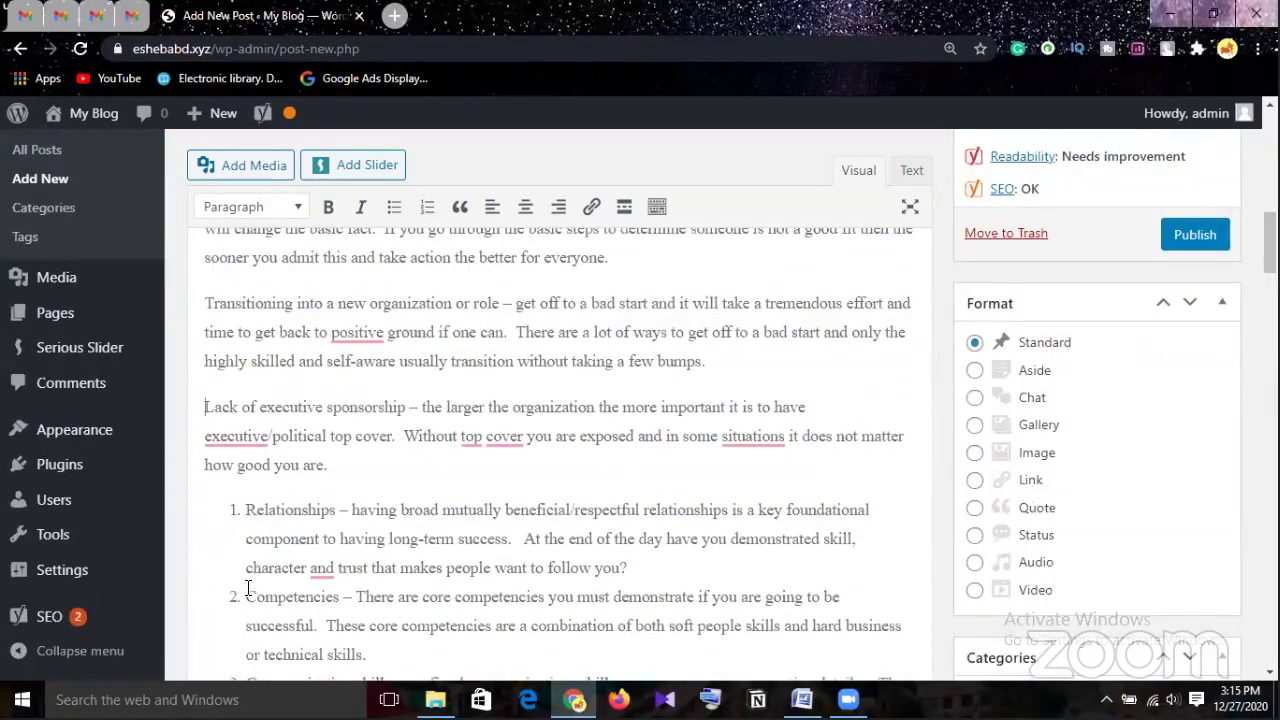
pyautogui.click(248, 511)
pyautogui.press('BackSpace')
pyautogui.press('BackSpace')
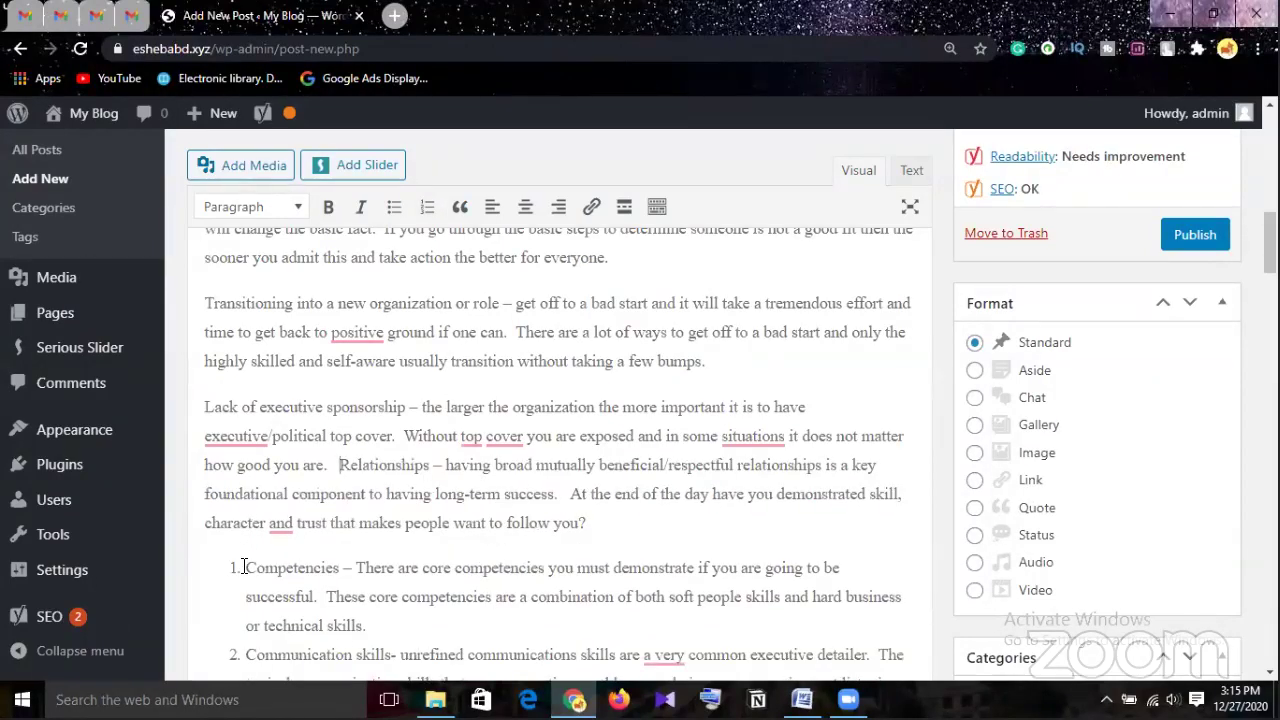
# Turn the remaining numbered items, "Competencies", "Communication skills", "Leadership" and "Temperament, maturity and judgment", into plain paragraphs
pyautogui.click(245, 567)
pyautogui.press('BackSpace')
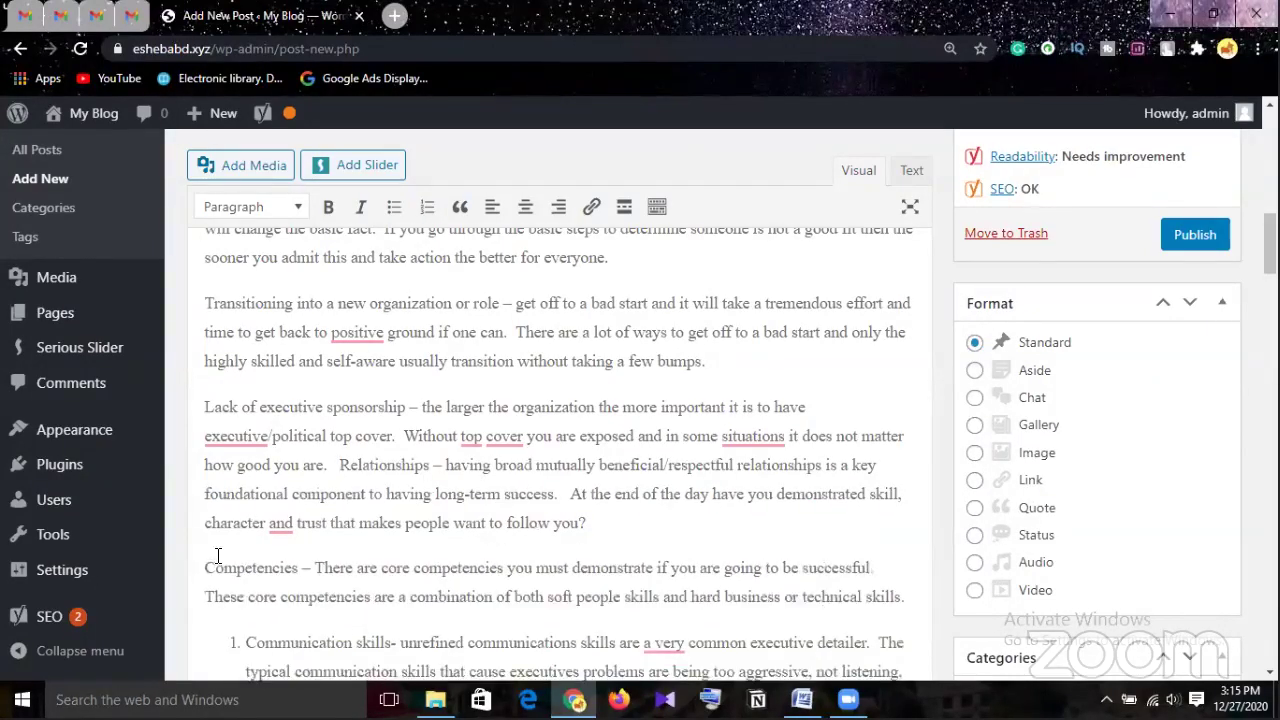
pyautogui.scroll(-2, 229, 545)
pyautogui.click(247, 456)
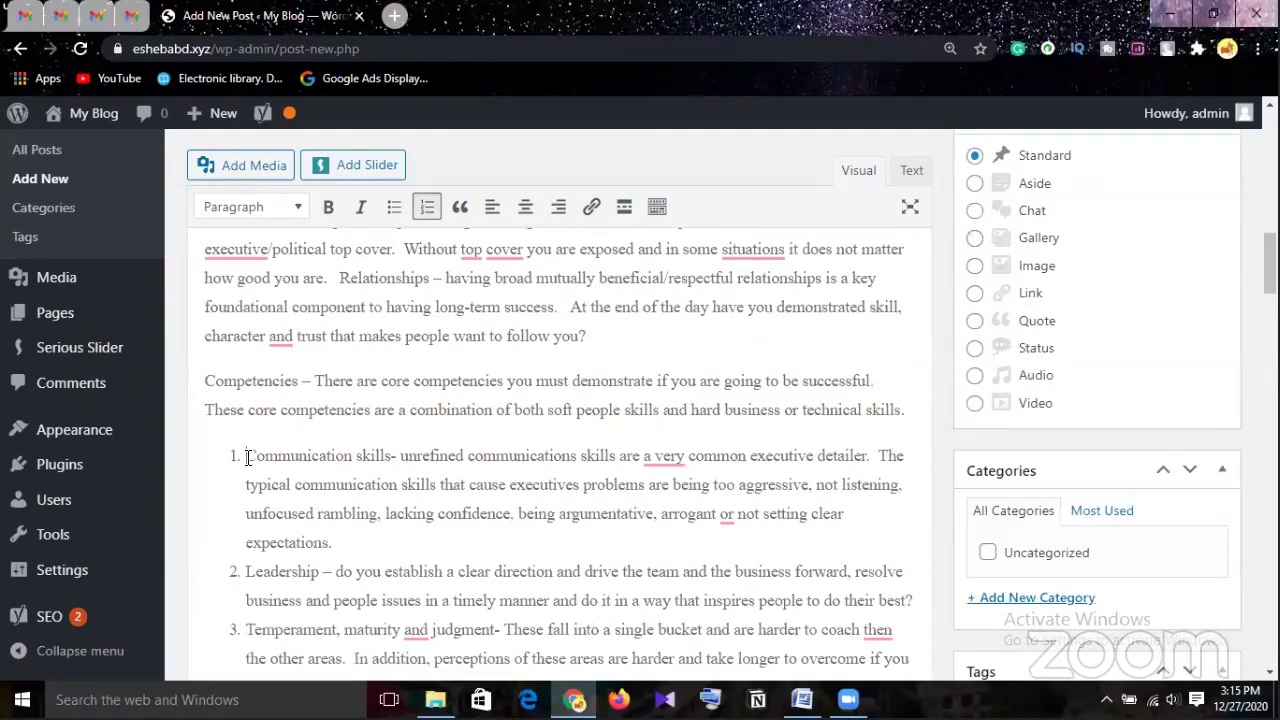
pyautogui.press('BackSpace')
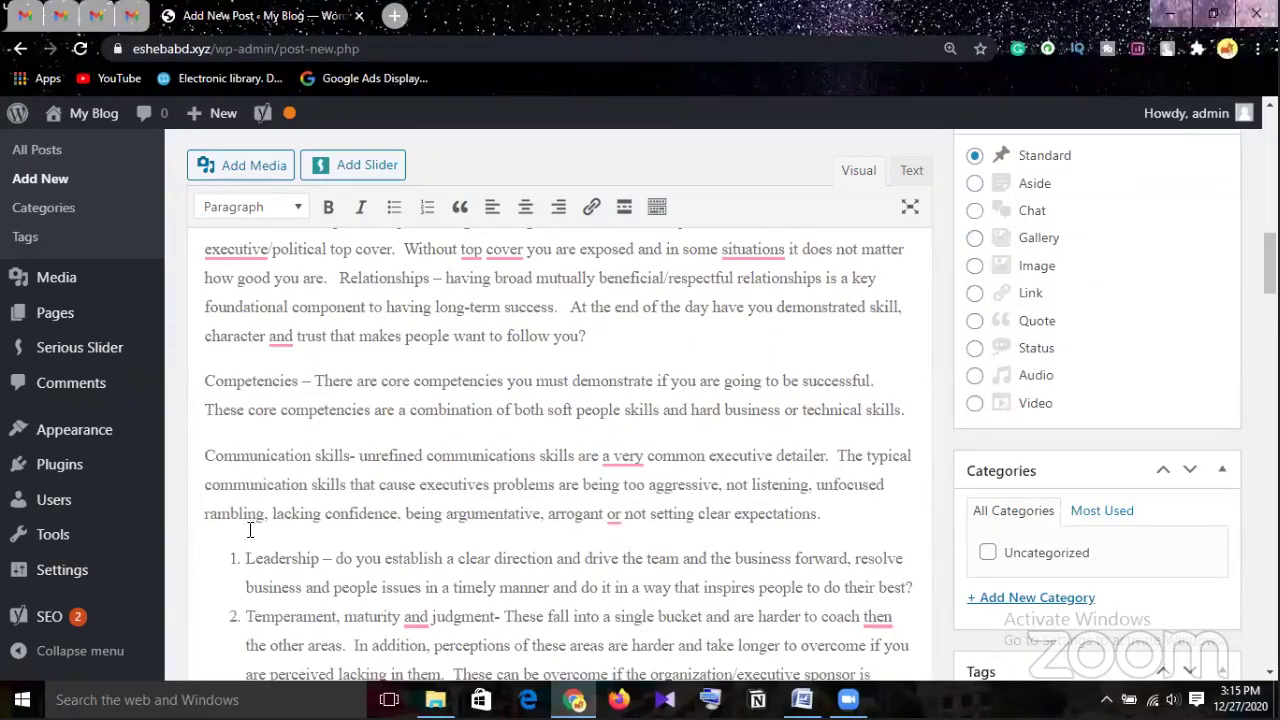
pyautogui.click(245, 560)
pyautogui.press('BackSpace')
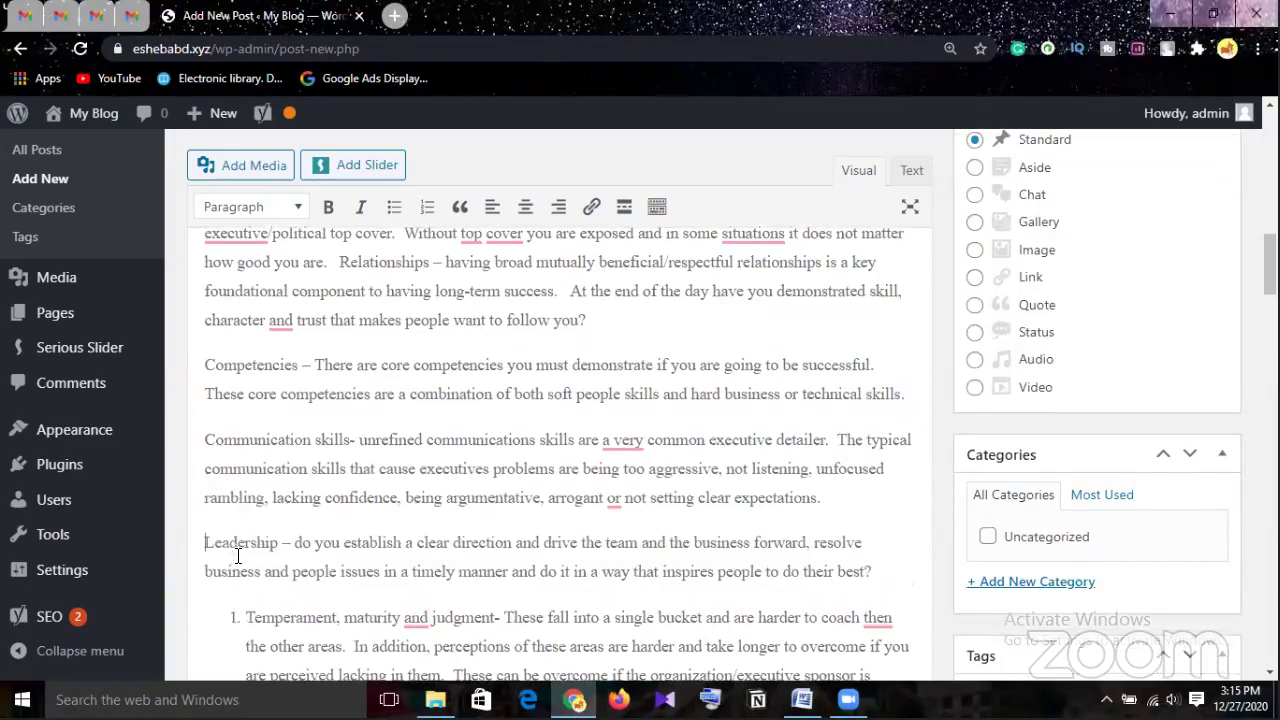
pyautogui.scroll(-1, 238, 570)
pyautogui.click(248, 525)
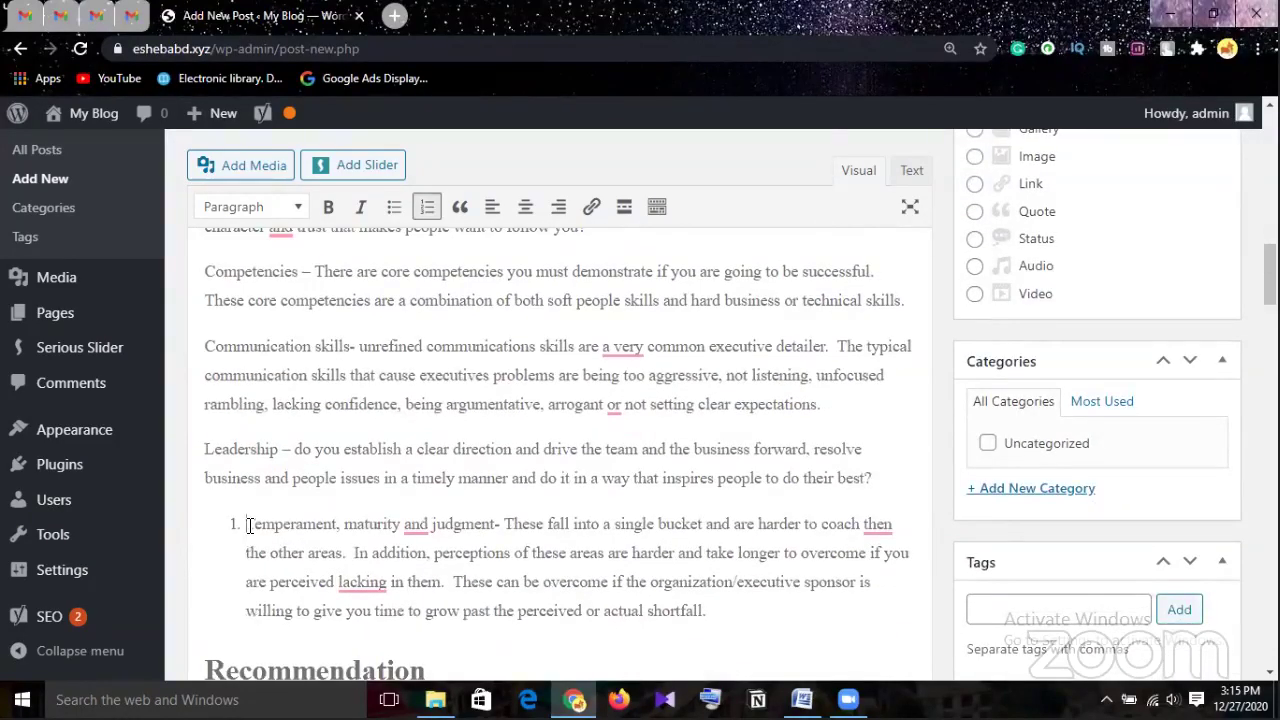
pyautogui.press('BackSpace')
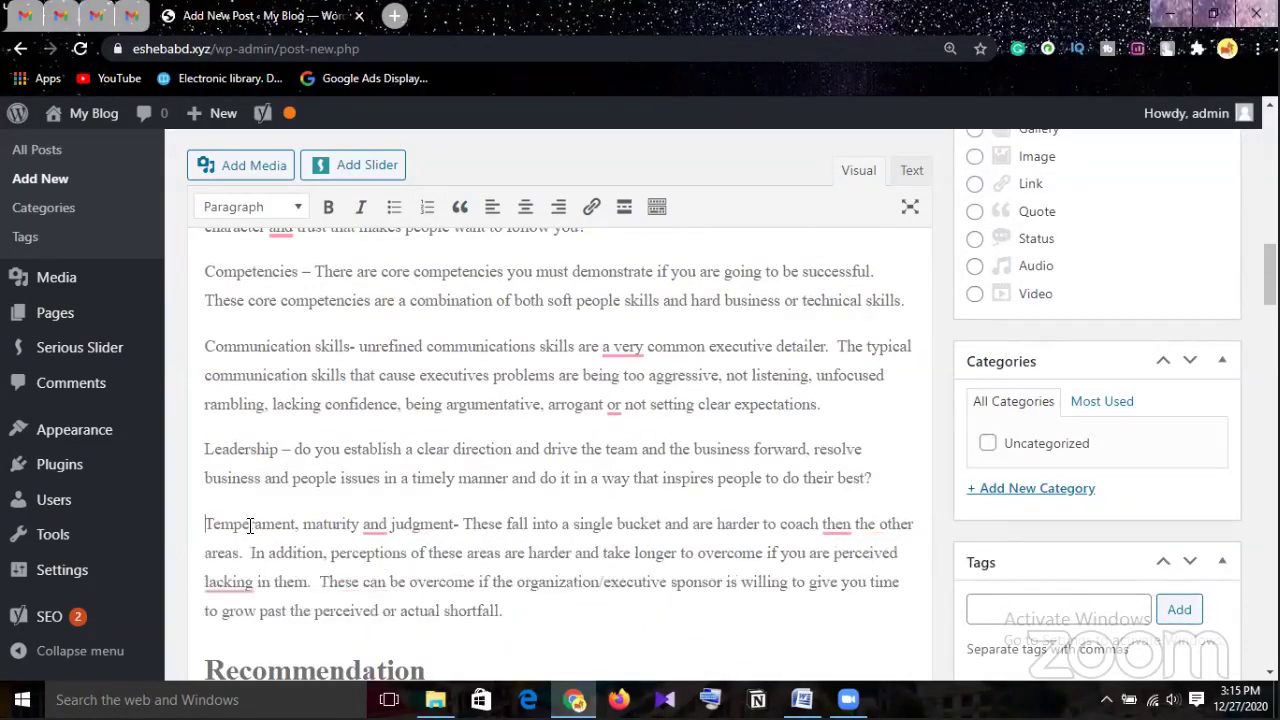
# Start a numbered list with the "Poor fit" paragraph under "The Challenges Of Leadership" as item 1
pyautogui.scroll(4, 255, 490)
pyautogui.scroll(4, 260, 456)
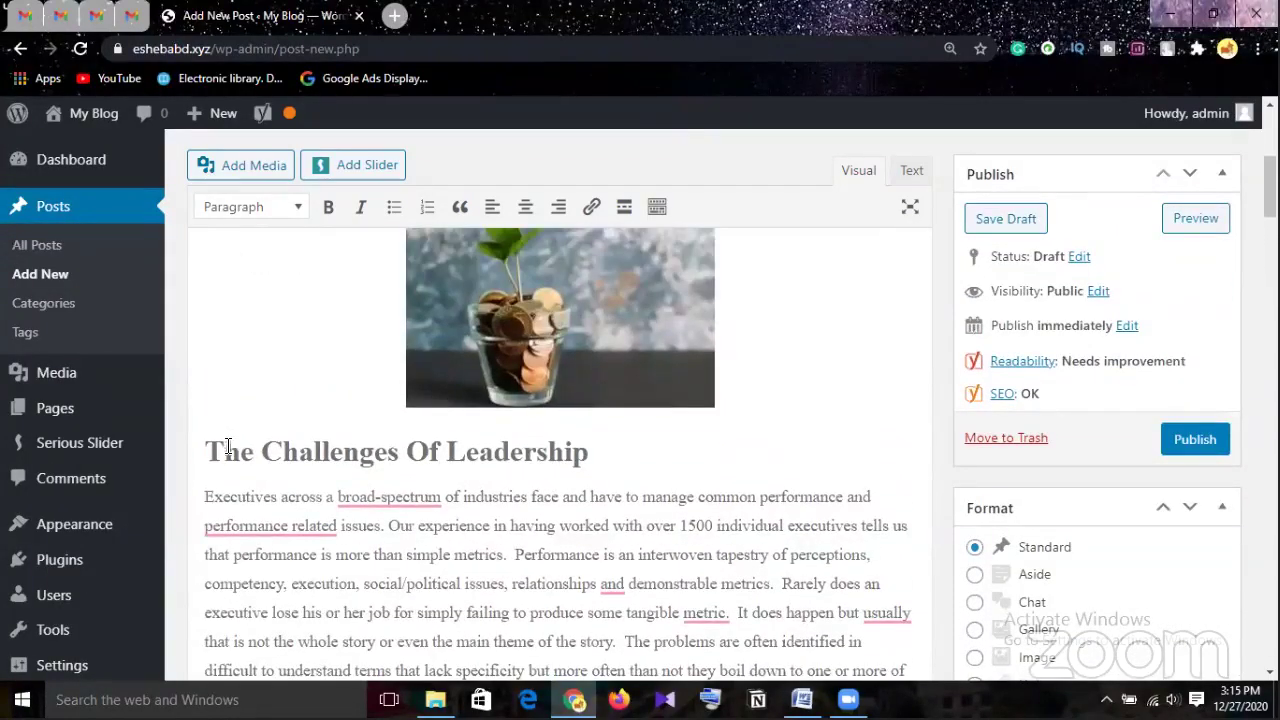
pyautogui.scroll(-1, 256, 491)
pyautogui.scroll(-1, 256, 491)
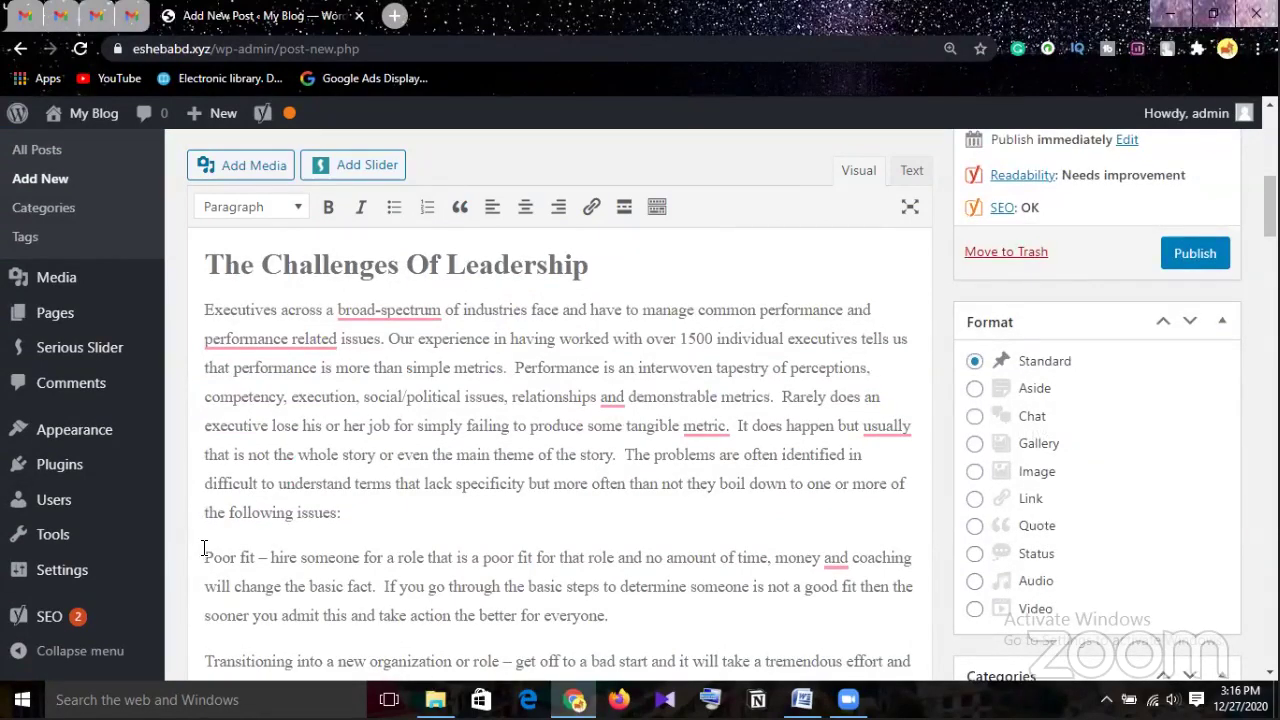
pyautogui.write('1')
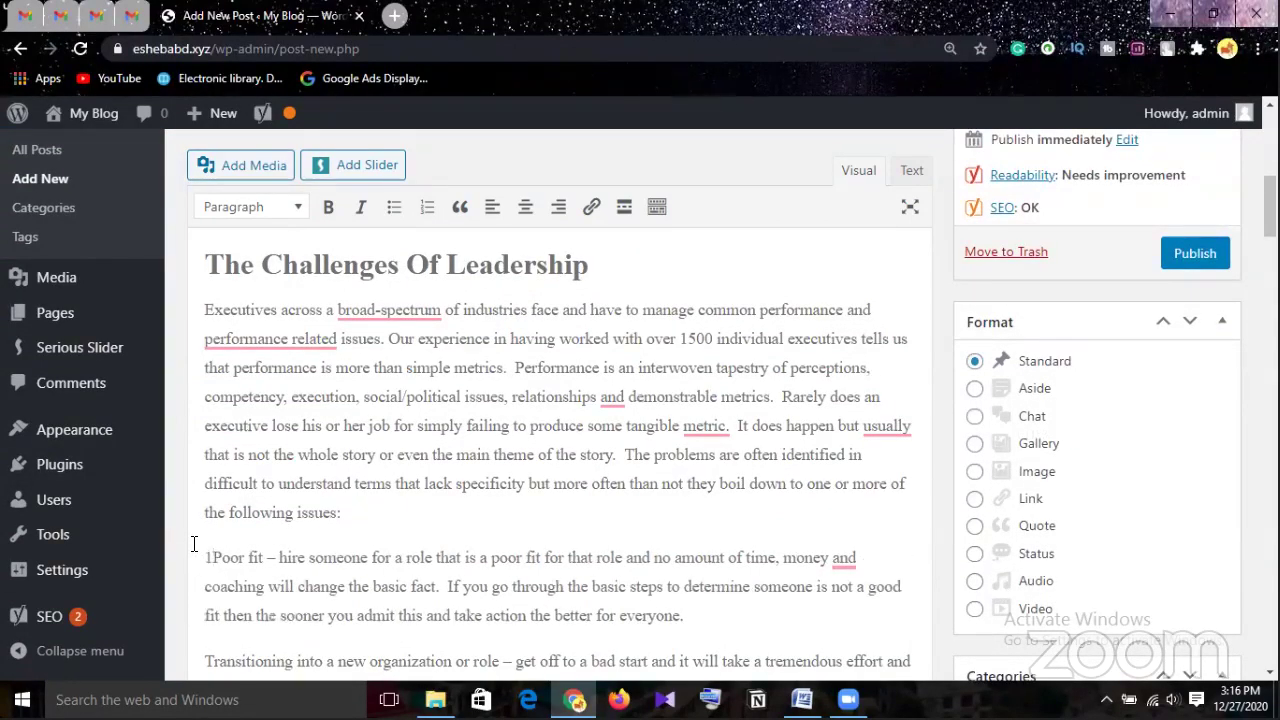
pyautogui.write('.')
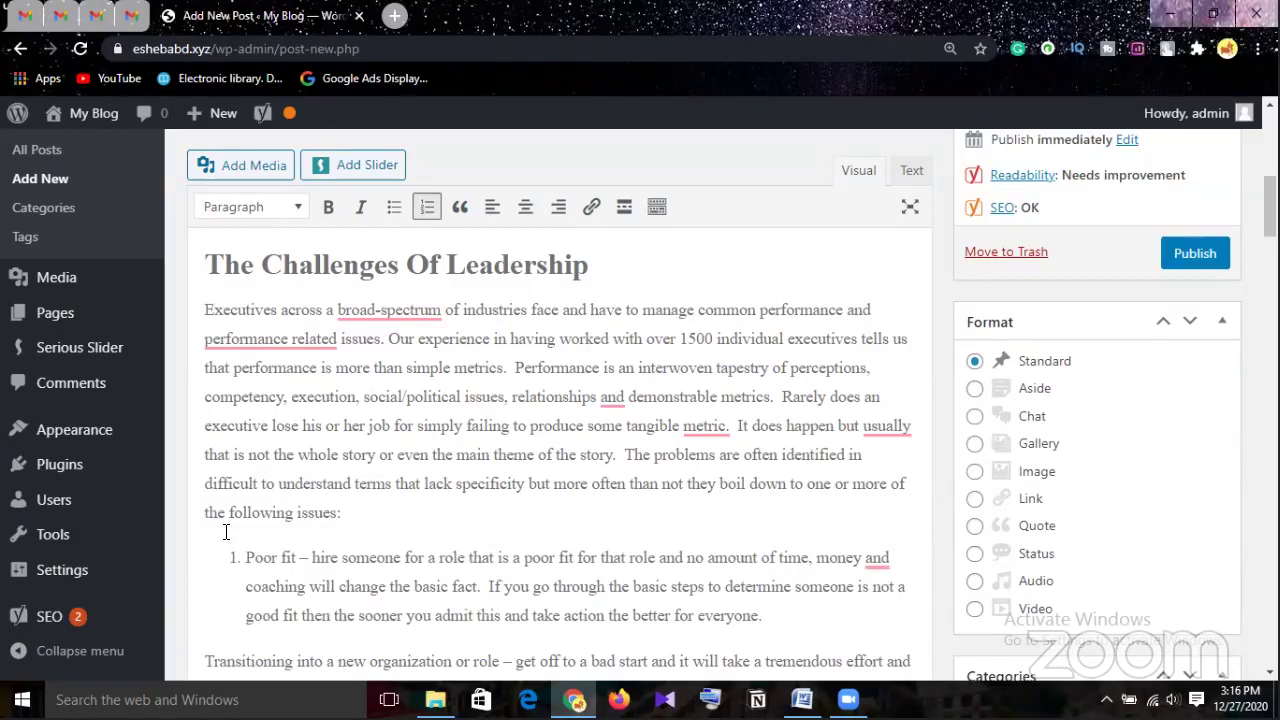
# Bring the "Transitioning into a new organization or role" and "Lack of executive sponsorship" paragraphs into the numbered list as items 2 and 3
pyautogui.scroll(-3, 222, 549)
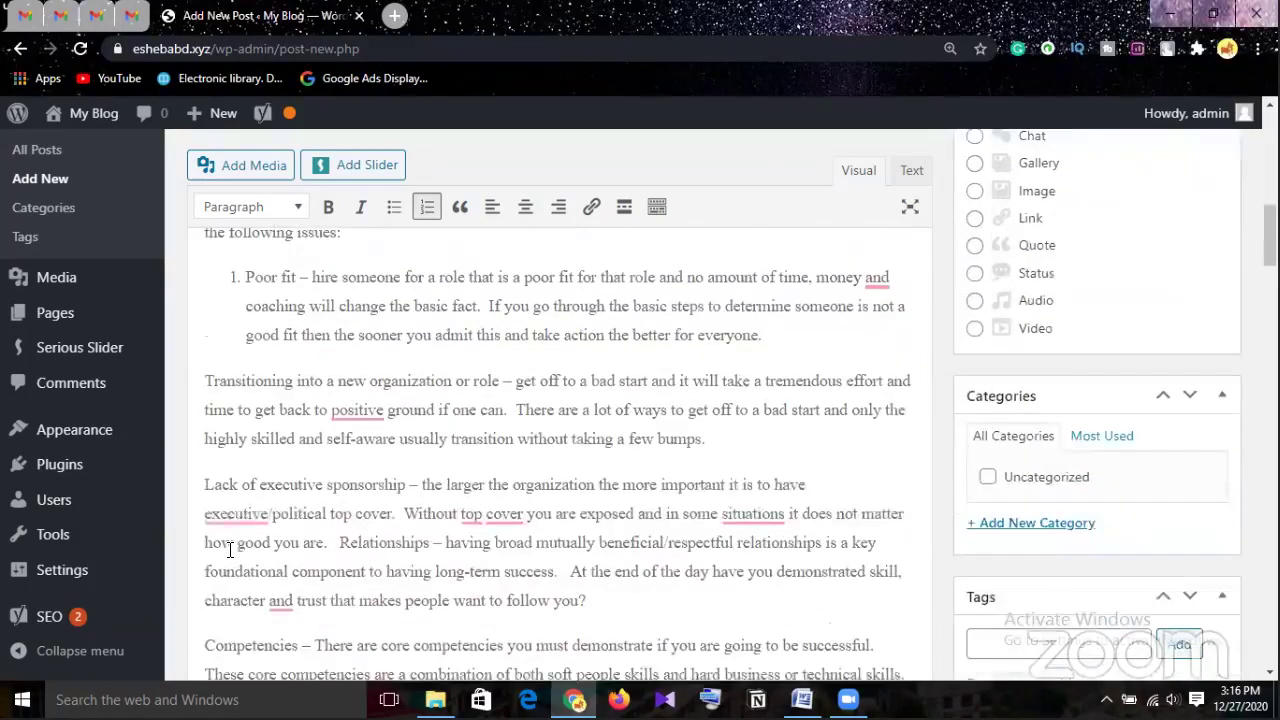
pyautogui.click(207, 378)
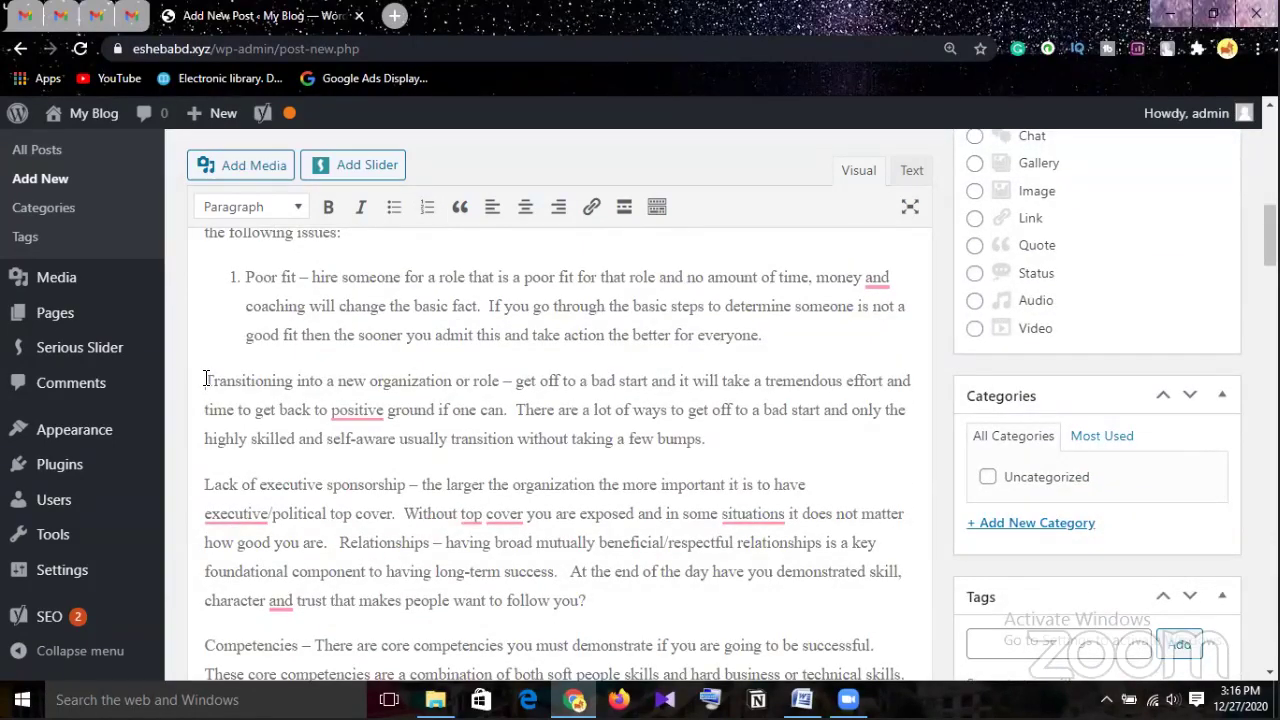
pyautogui.press('BackSpace')
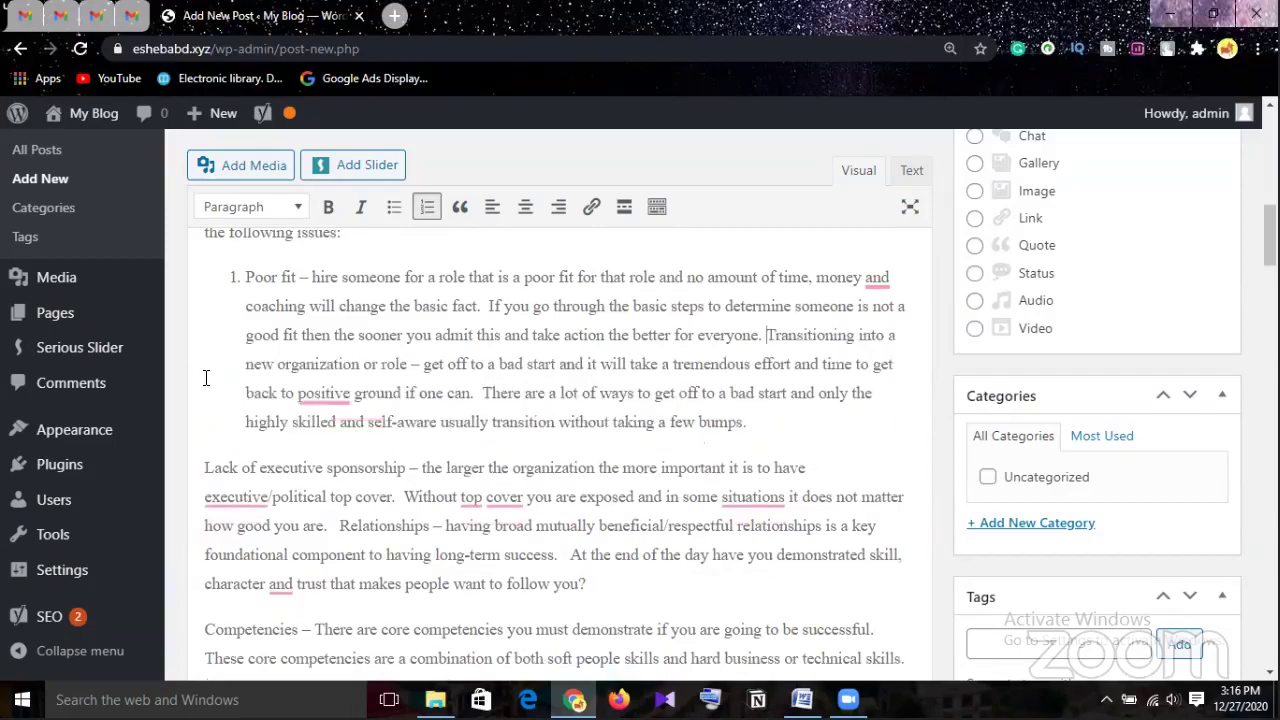
pyautogui.press('Return')
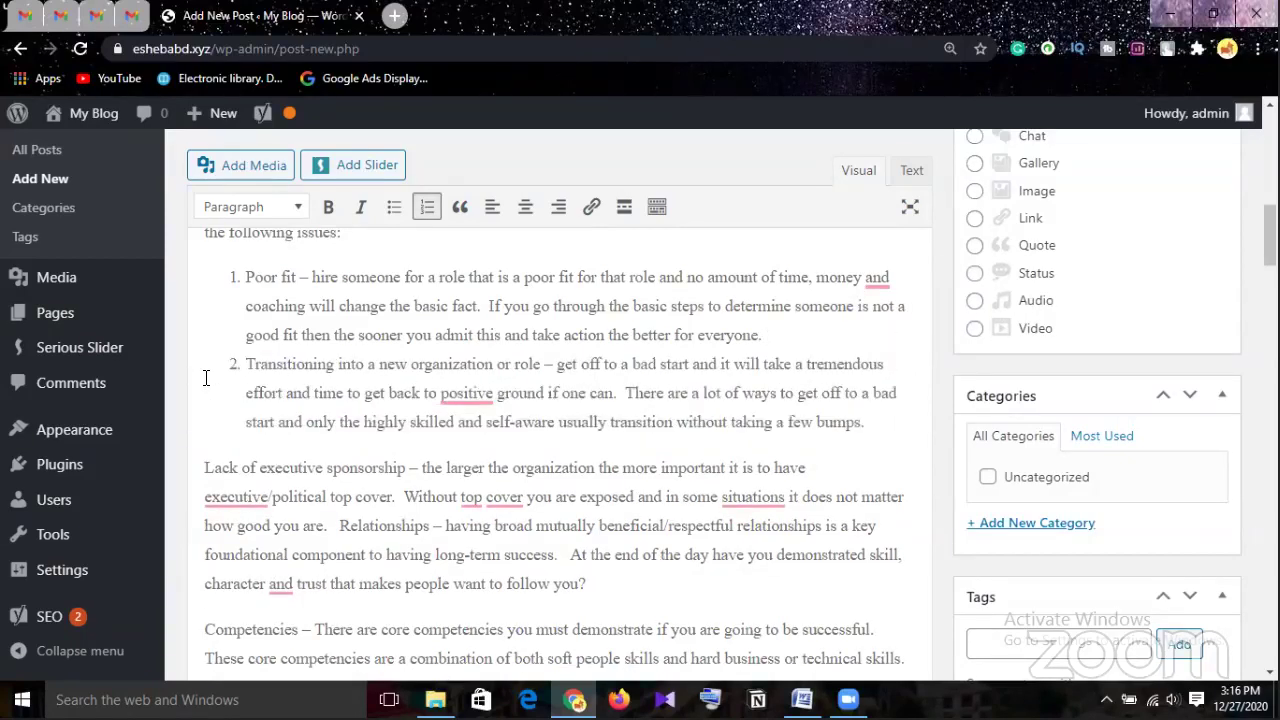
pyautogui.click(207, 468)
pyautogui.press('BackSpace')
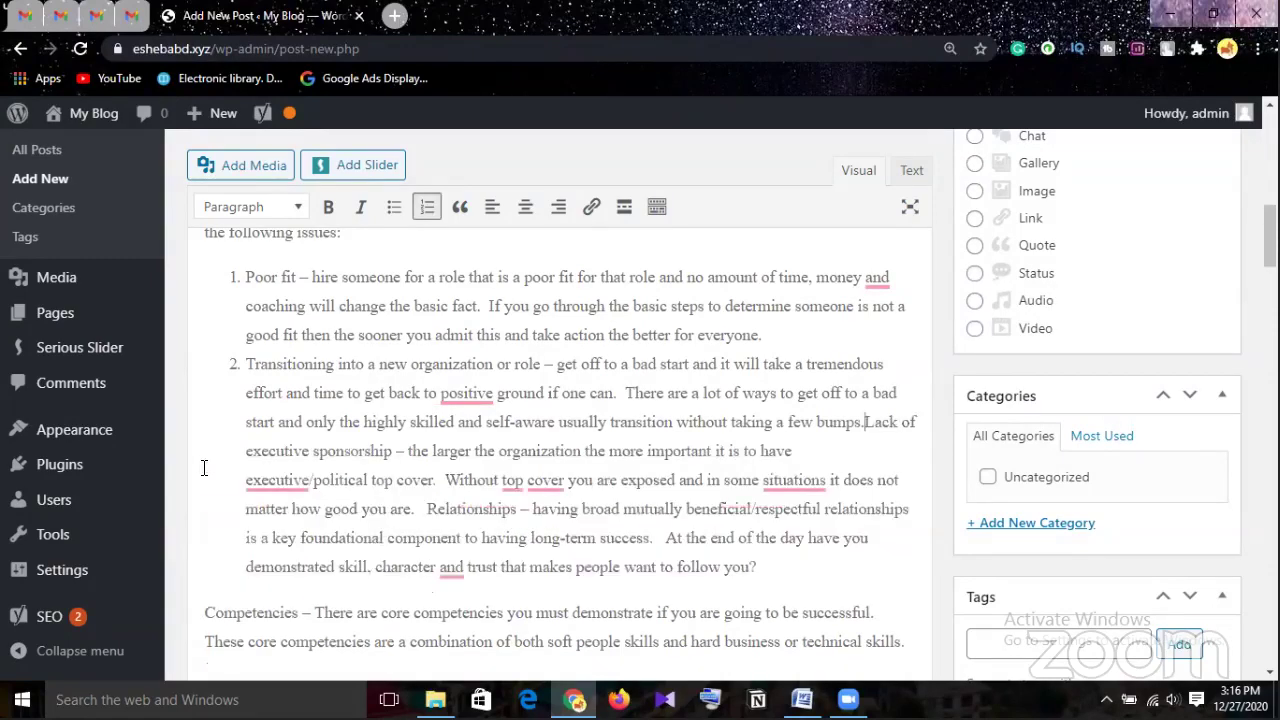
pyautogui.press('Return')
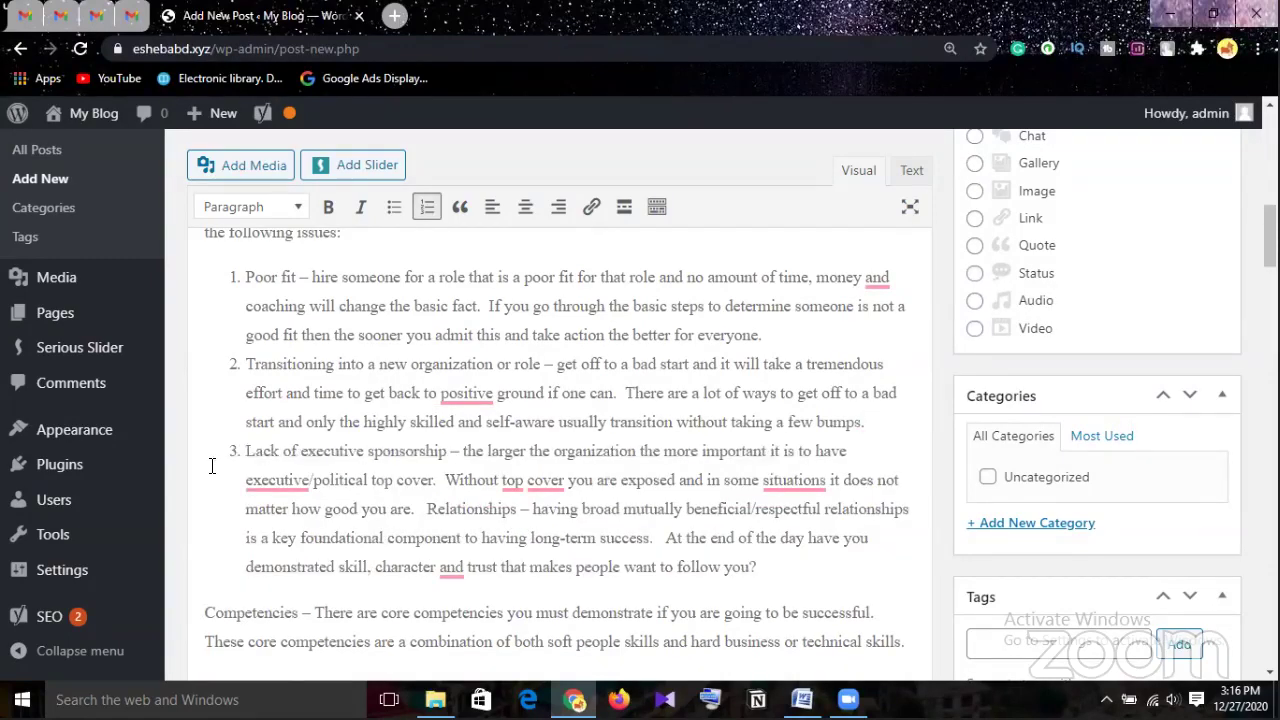
# Bring the "Competencies" paragraph into the numbered list as item 4
pyautogui.scroll(-2, 212, 466)
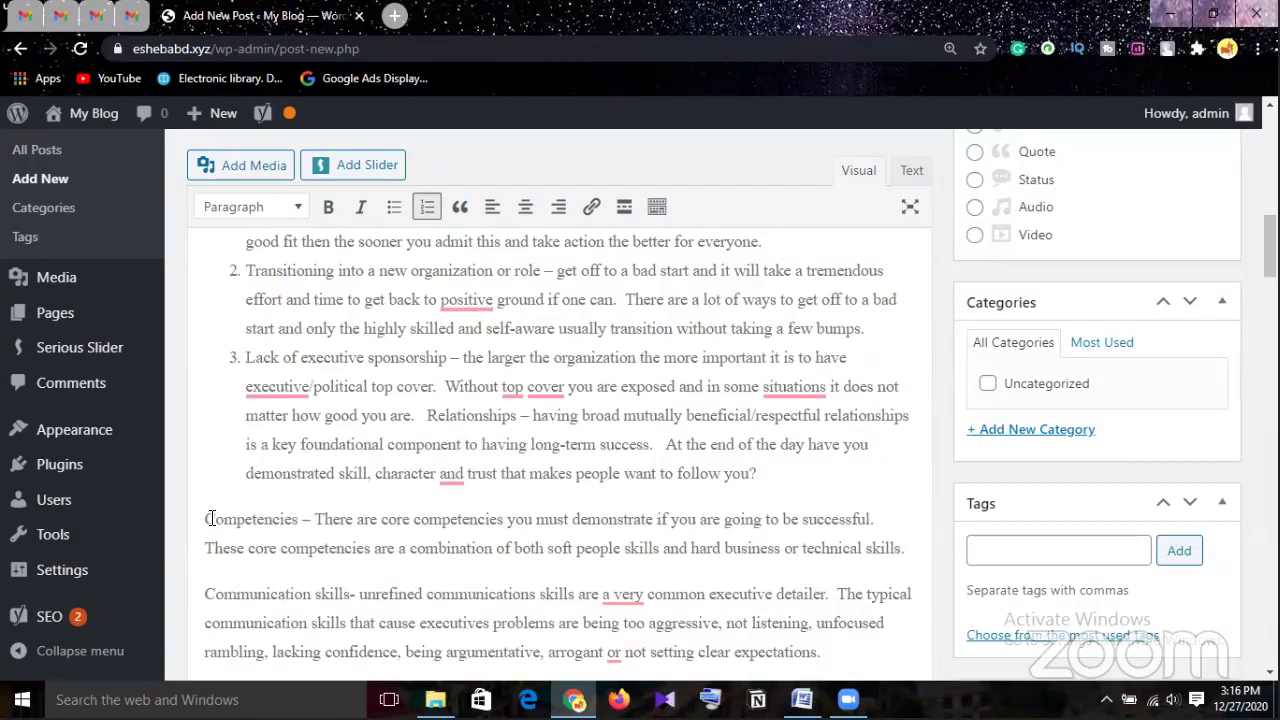
pyautogui.click(210, 519)
pyautogui.press('BackSpace')
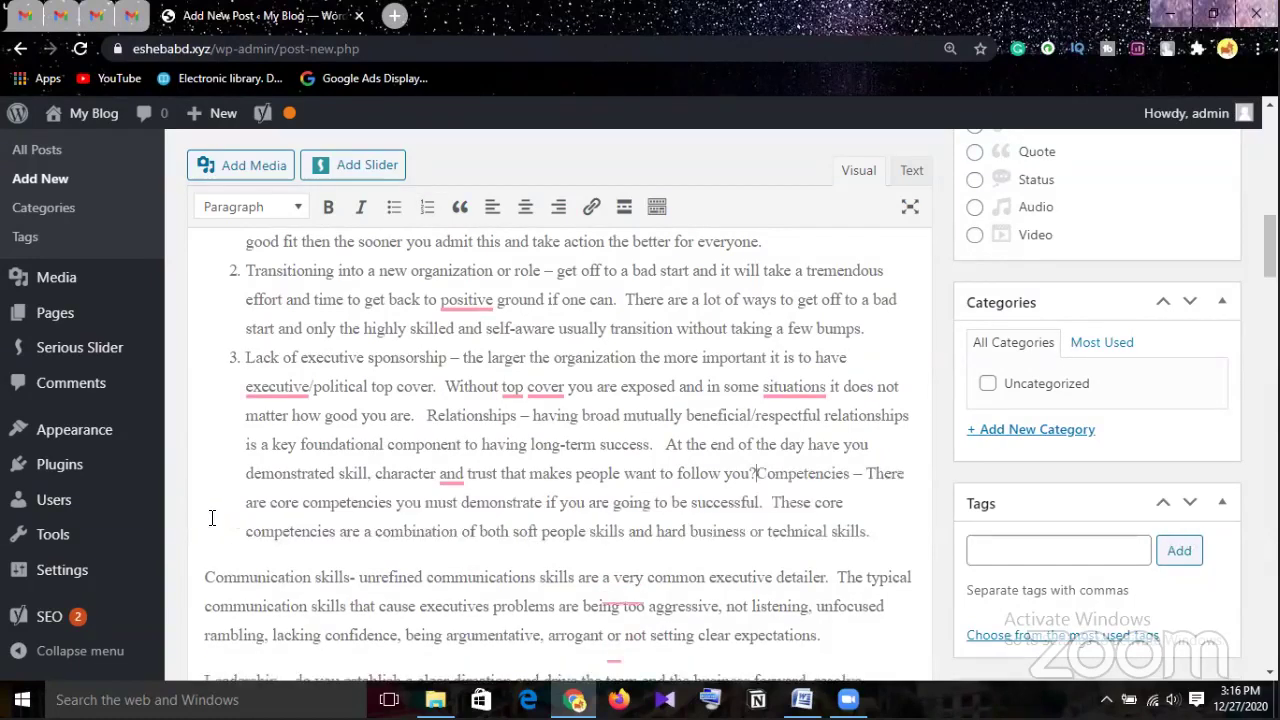
pyautogui.press('Return')
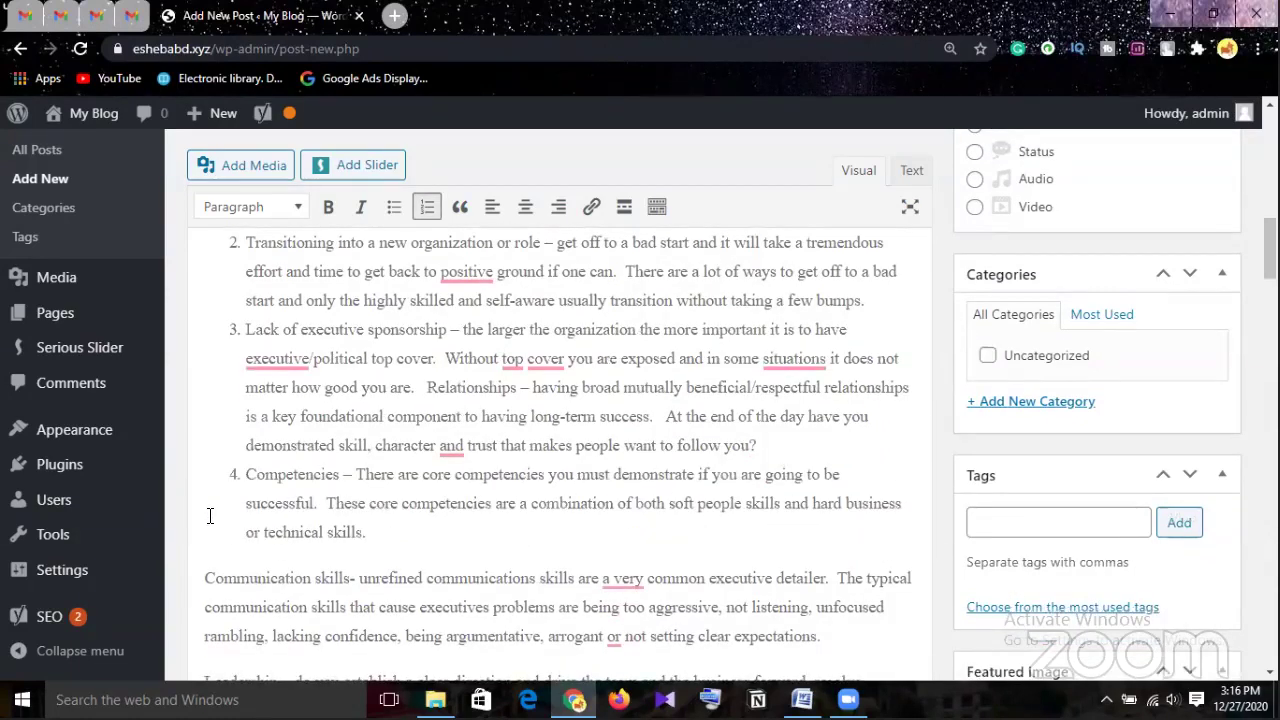
# Bring the "Communication skills" and "Leadership" paragraphs into the numbered list as items 5 and 6
pyautogui.scroll(-2, 297, 505)
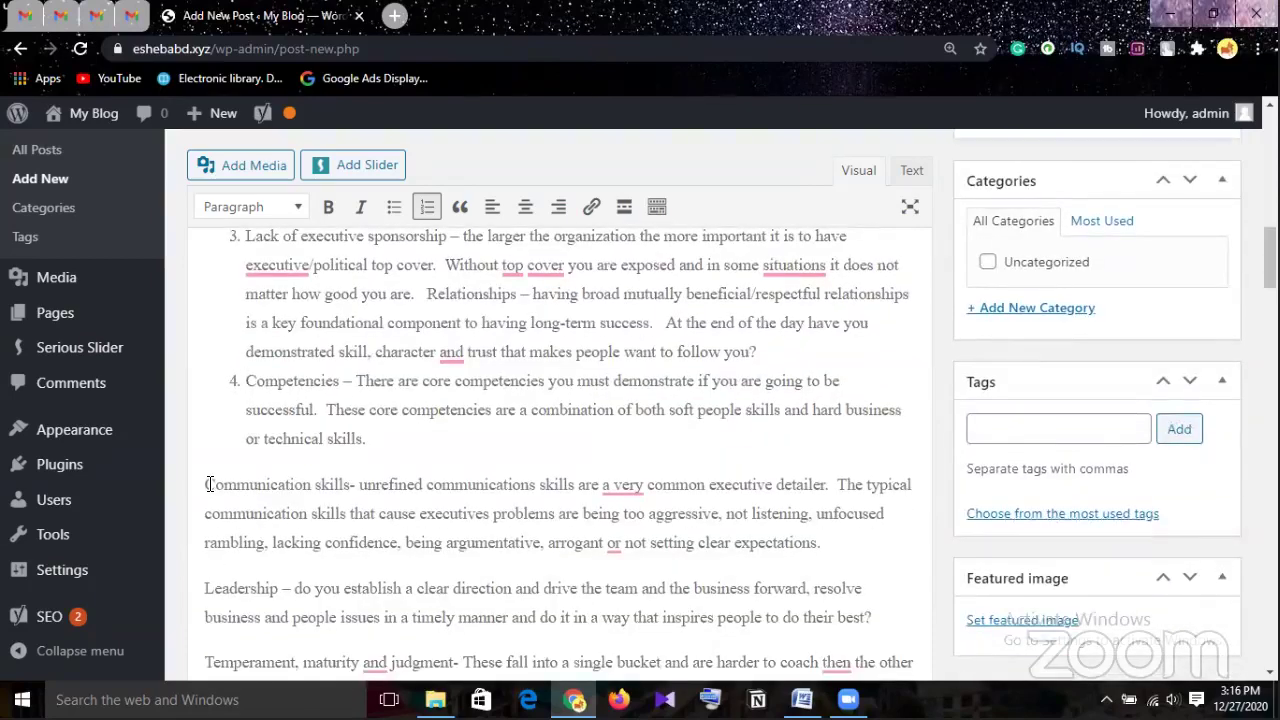
pyautogui.click(208, 484)
pyautogui.press('BackSpace')
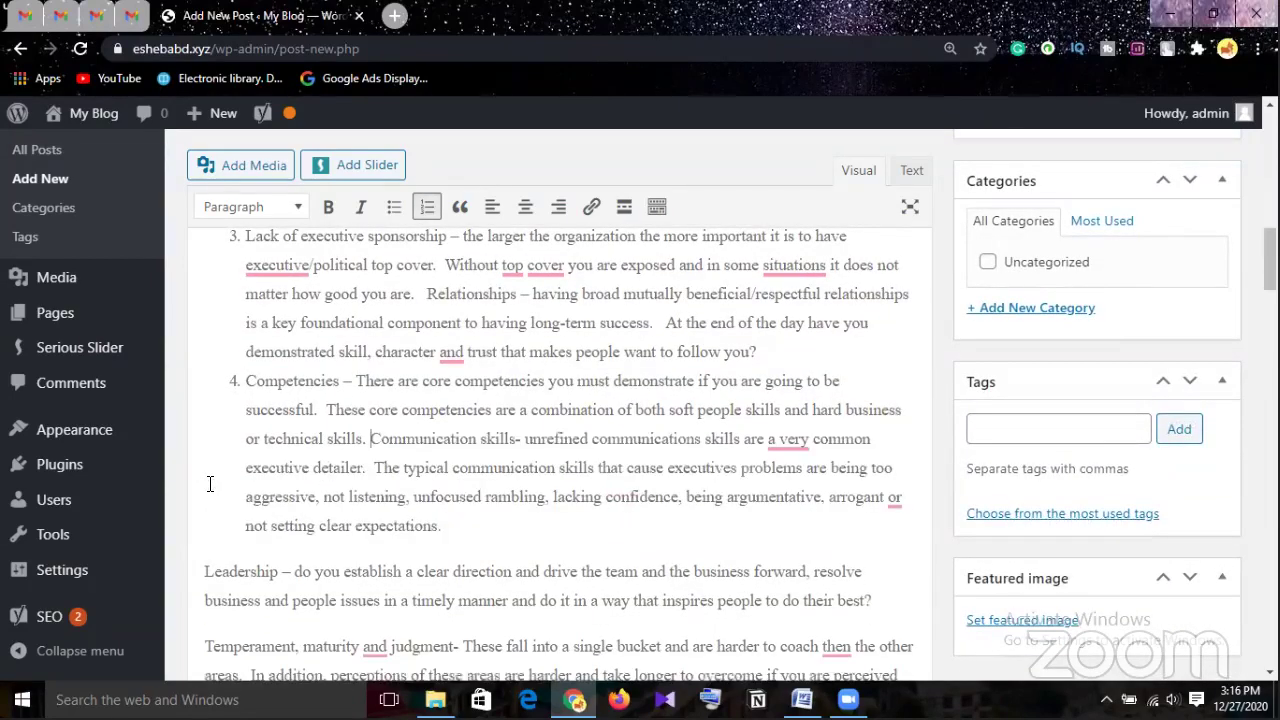
pyautogui.press('Return')
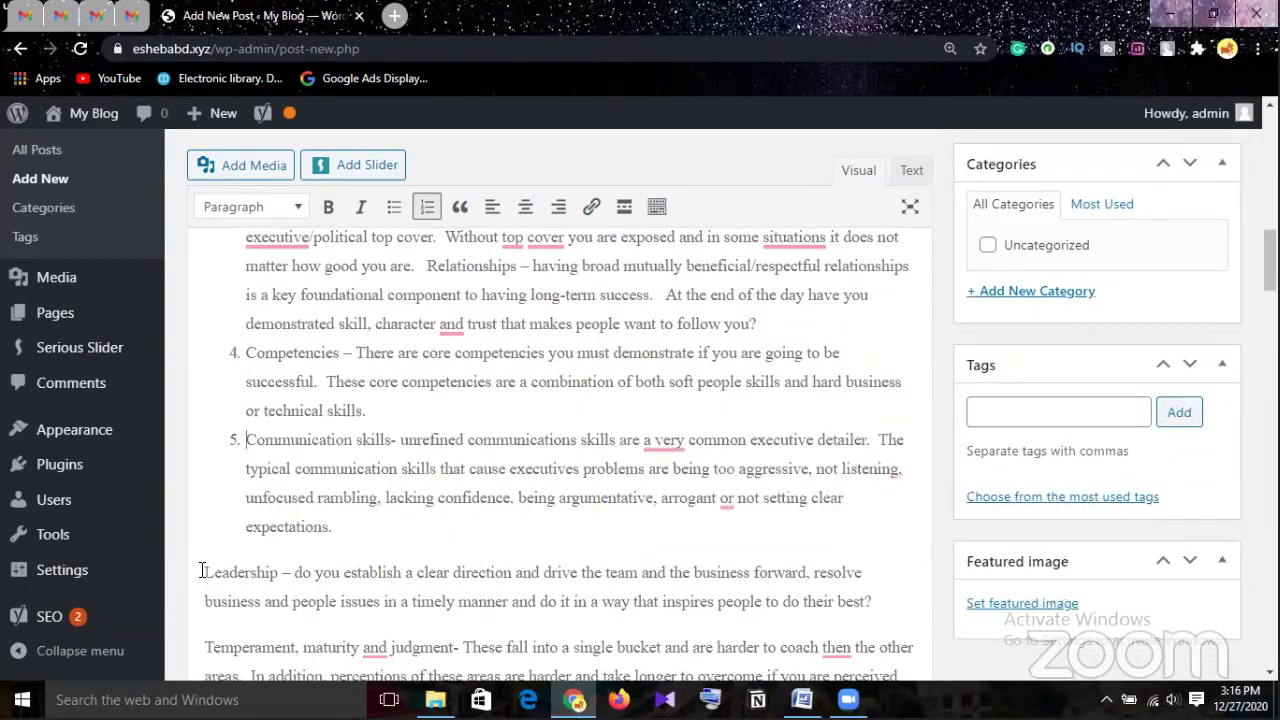
pyautogui.click(202, 572)
pyautogui.press('BackSpace')
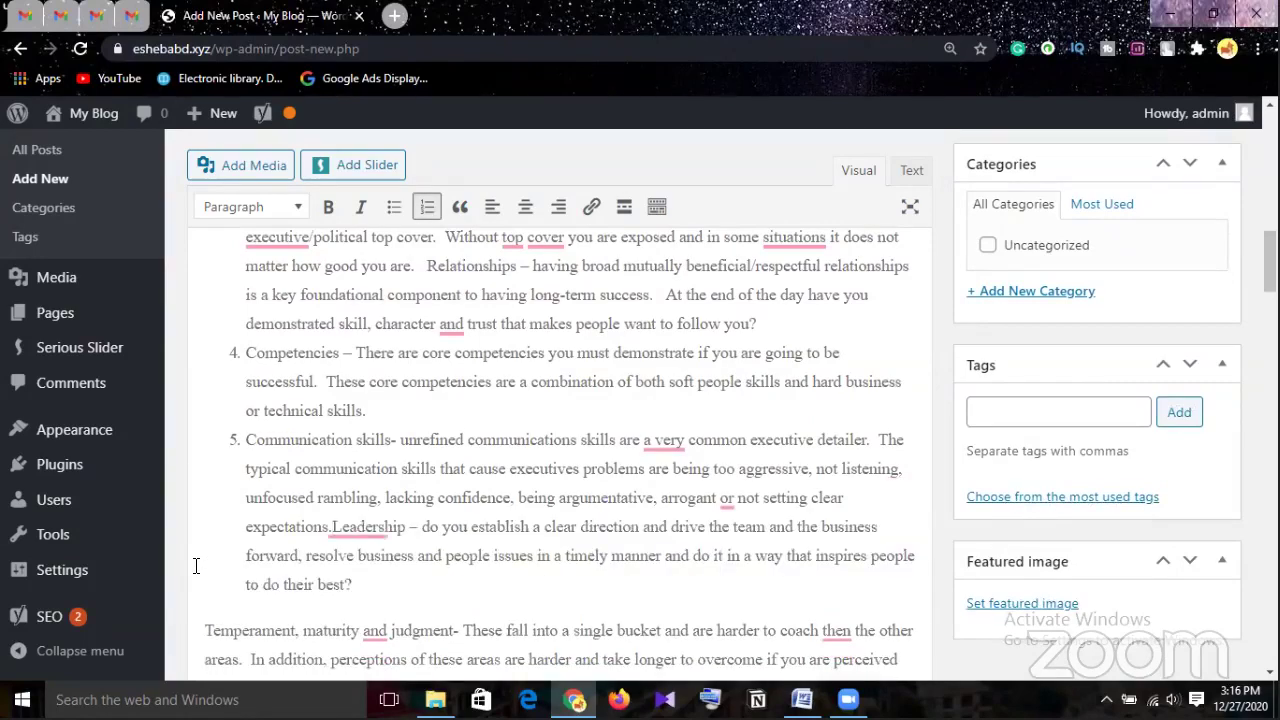
pyautogui.press('Return')
# Bring the "Temperament, maturity and judgment" paragraph into the numbered list as item 7
pyautogui.scroll(-1, 236, 528)
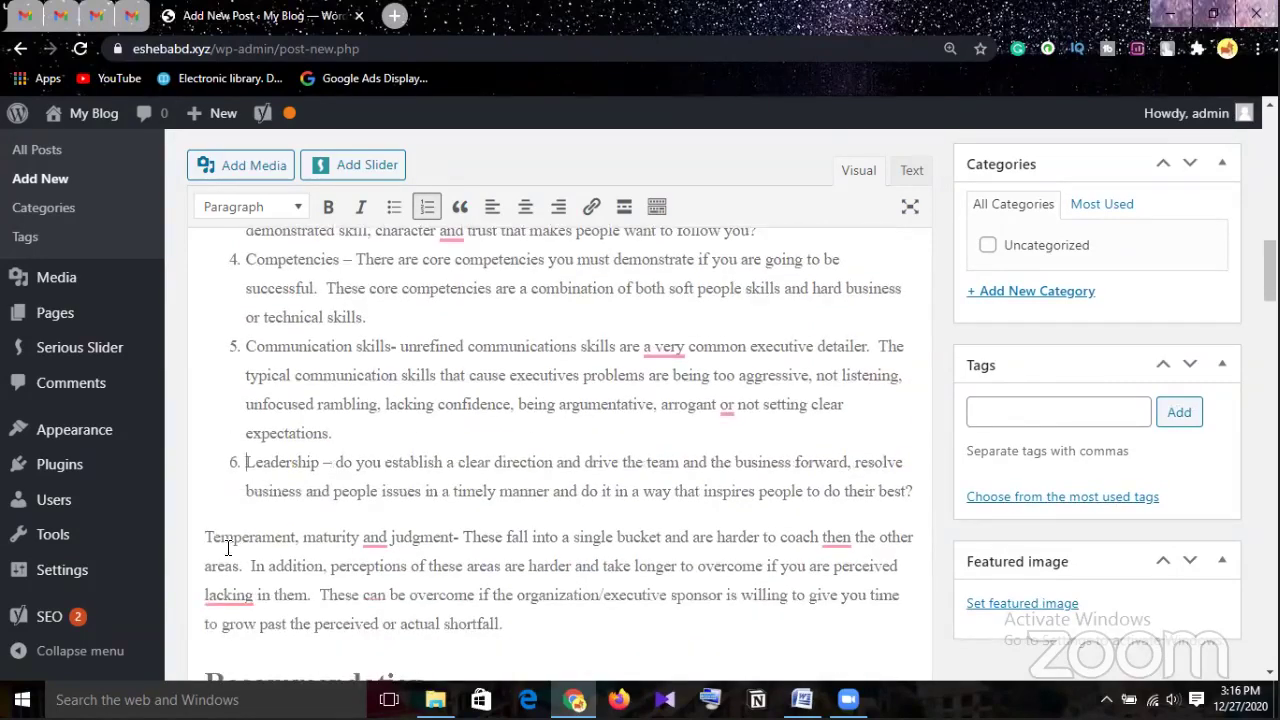
pyautogui.click(206, 536)
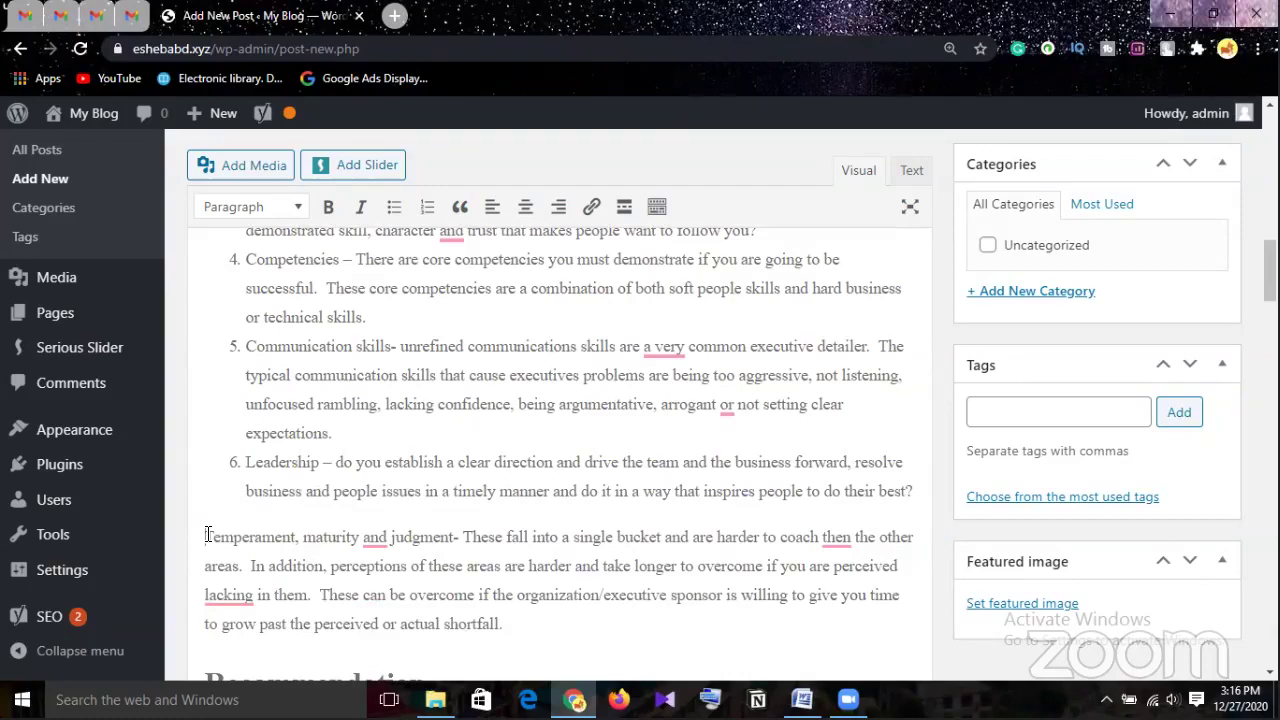
pyautogui.press('BackSpace')
pyautogui.press('Return')
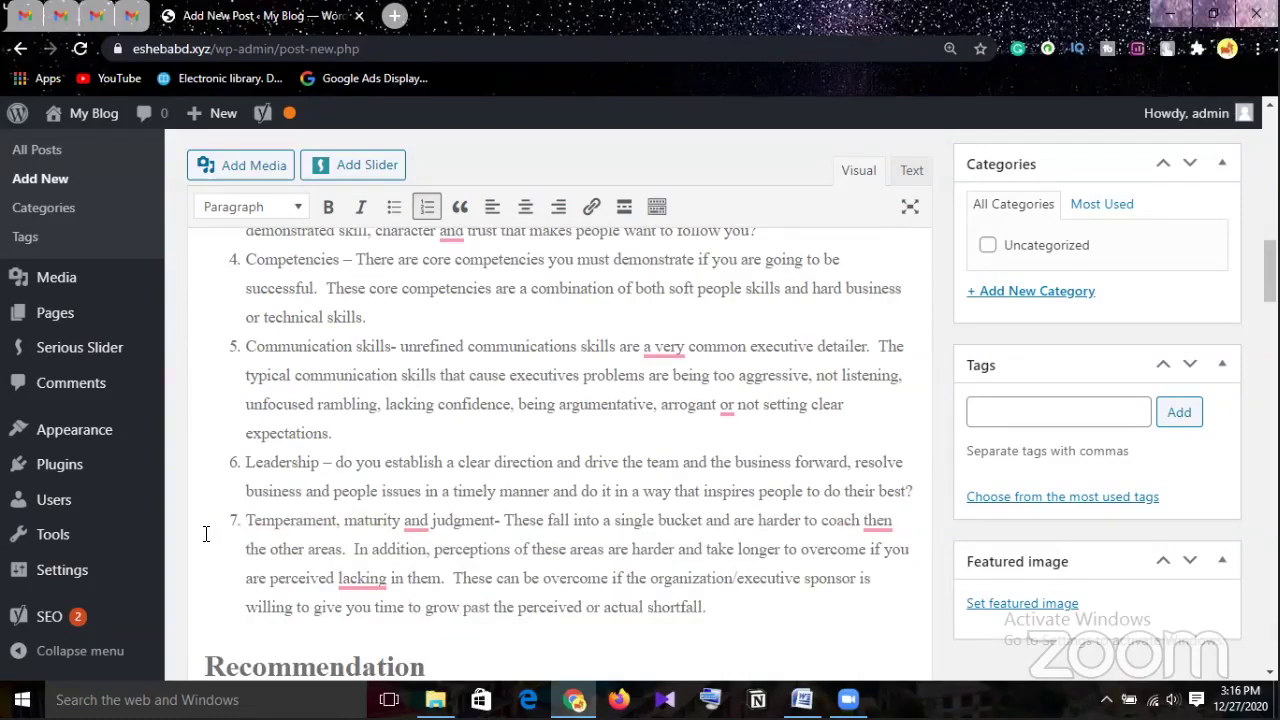
pyautogui.scroll(-1, 465, 543)
# Try to add an empty line between the "Lack of executive sponsorship" and "Competencies" list items
pyautogui.scroll(5, 460, 510)
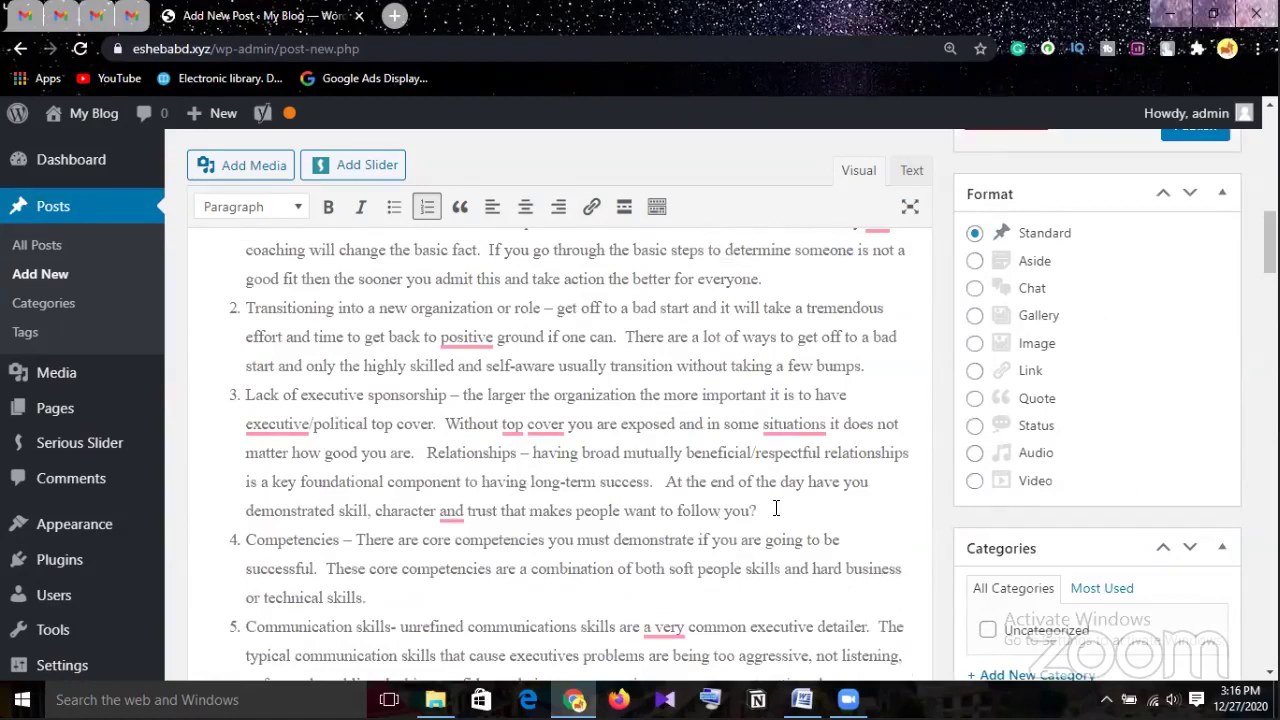
pyautogui.press('Return')
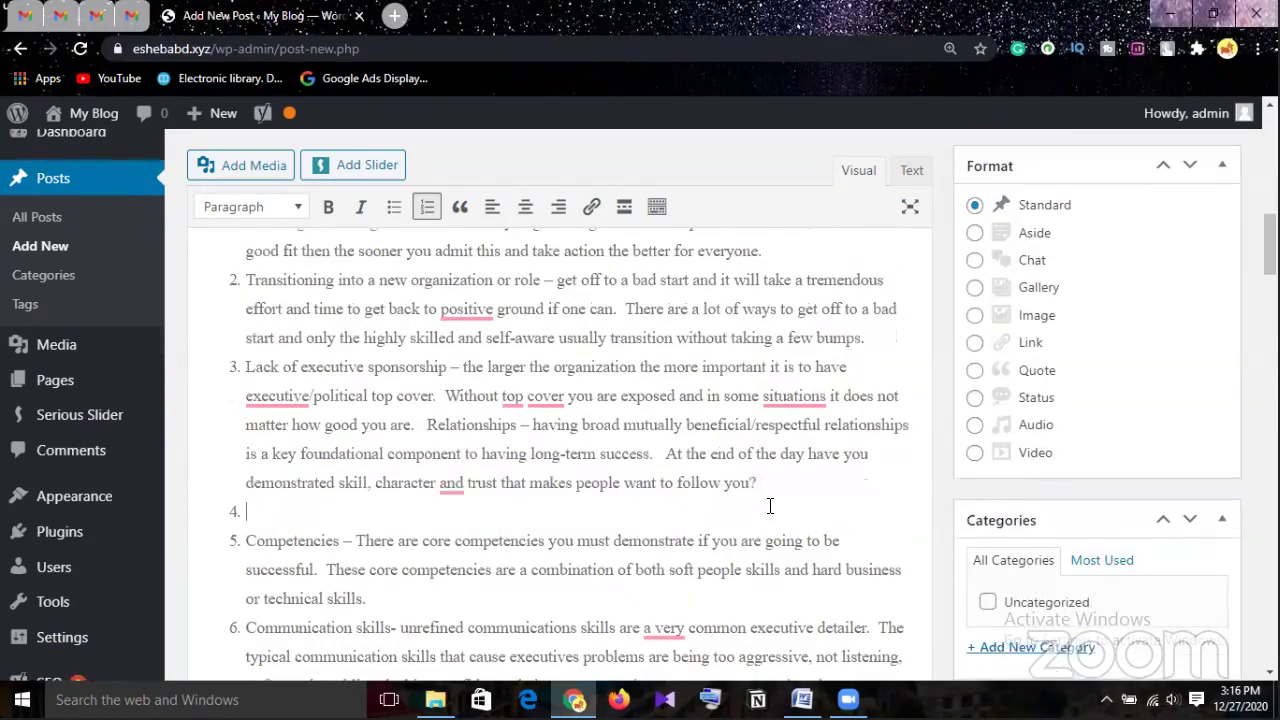
pyautogui.press('BackSpace')
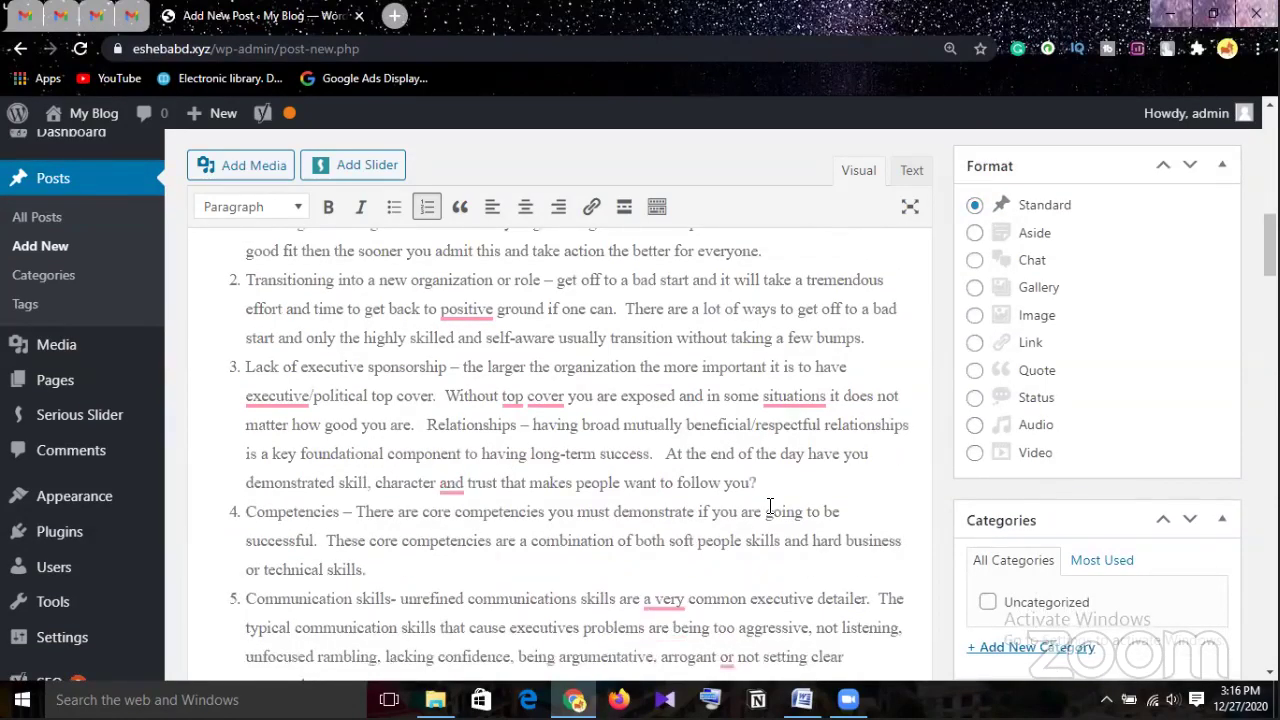
pyautogui.press('Return')
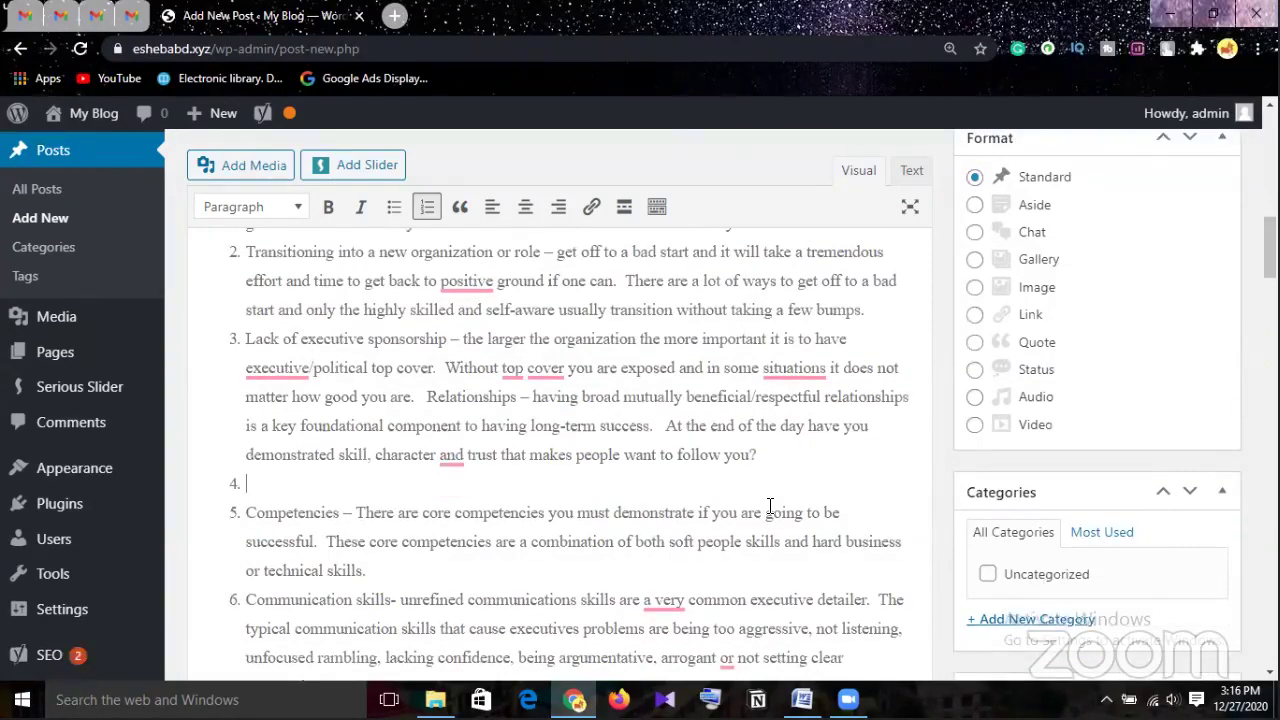
pyautogui.press('Return')
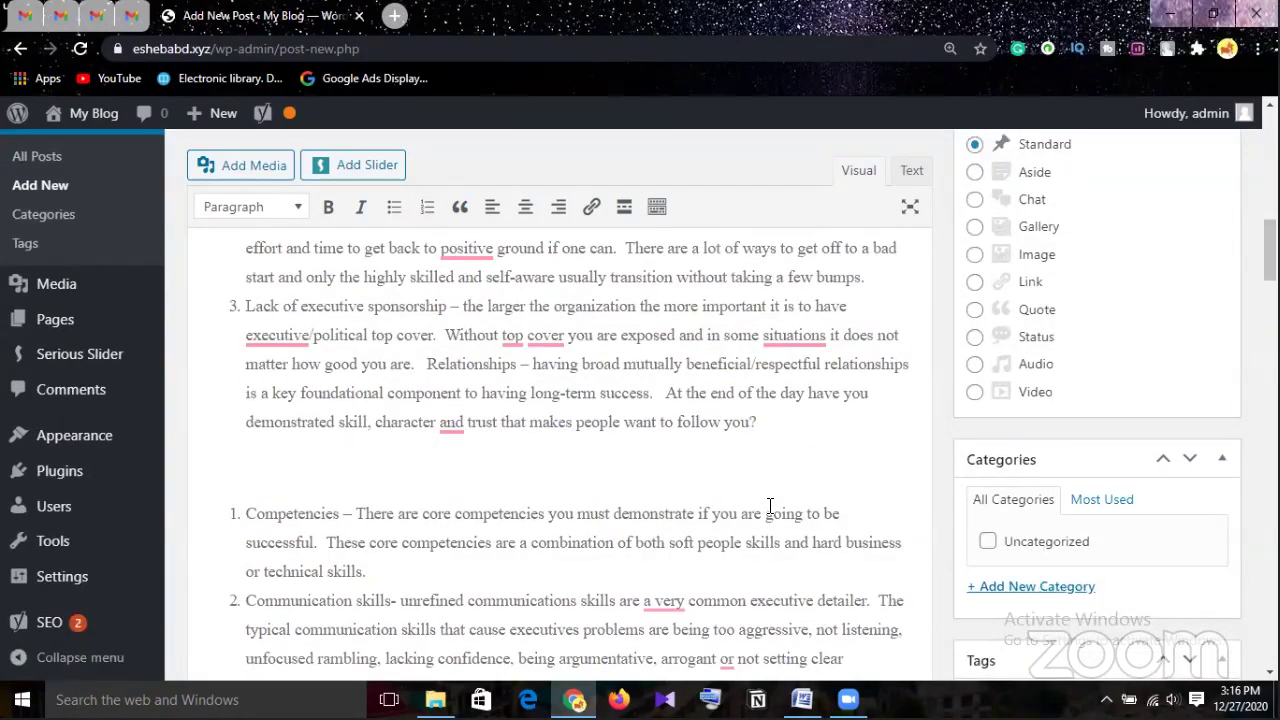
pyautogui.press('BackSpace')
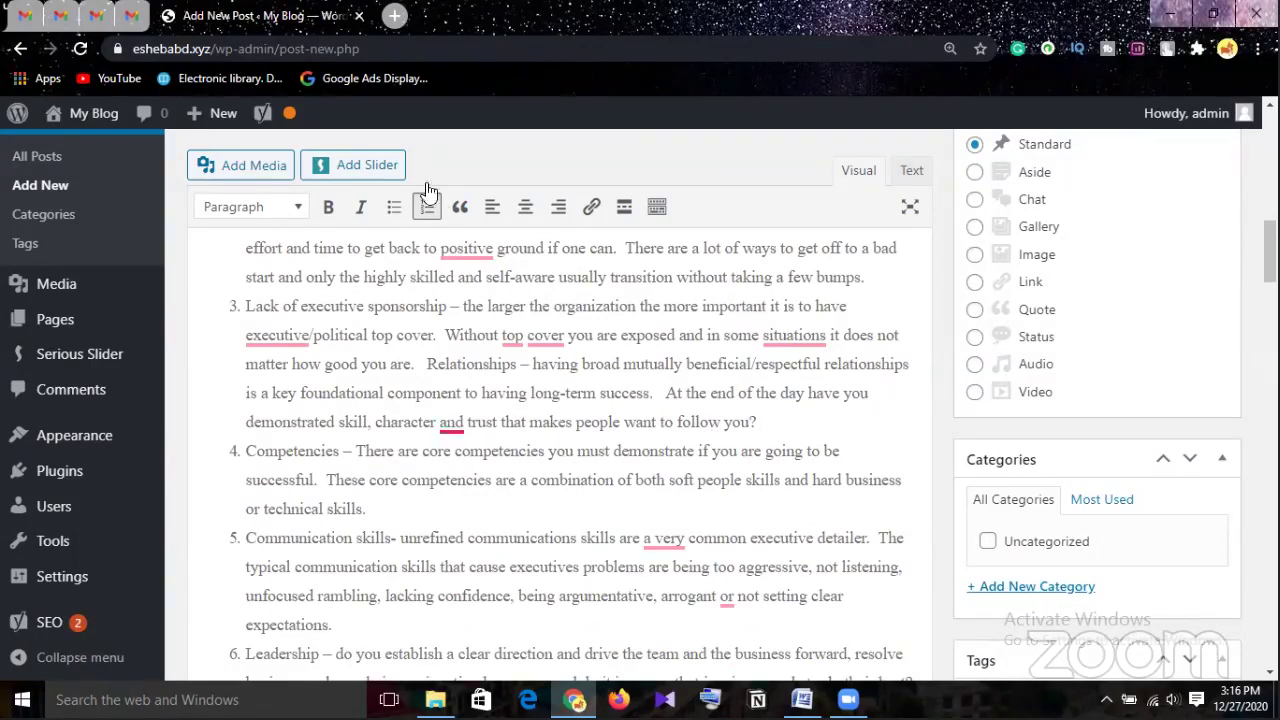
pyautogui.click(356, 168)
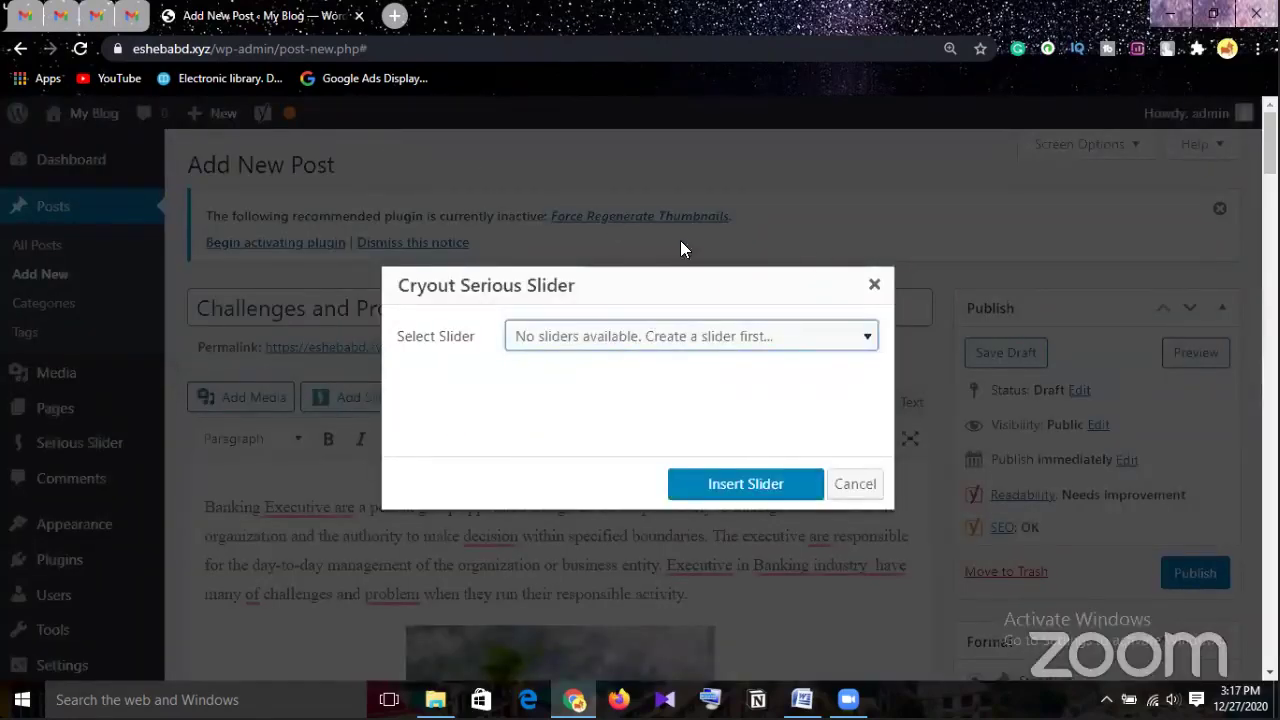
pyautogui.click(875, 287)
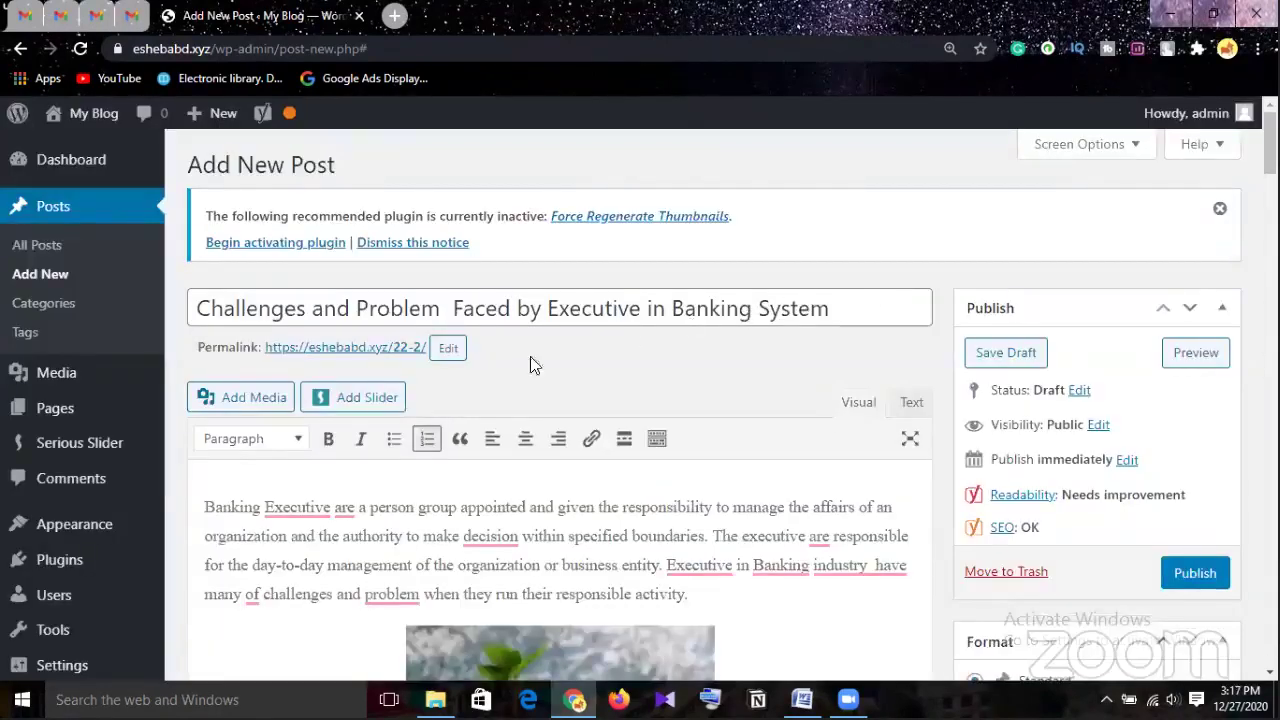
pyautogui.scroll(-5, 722, 530)
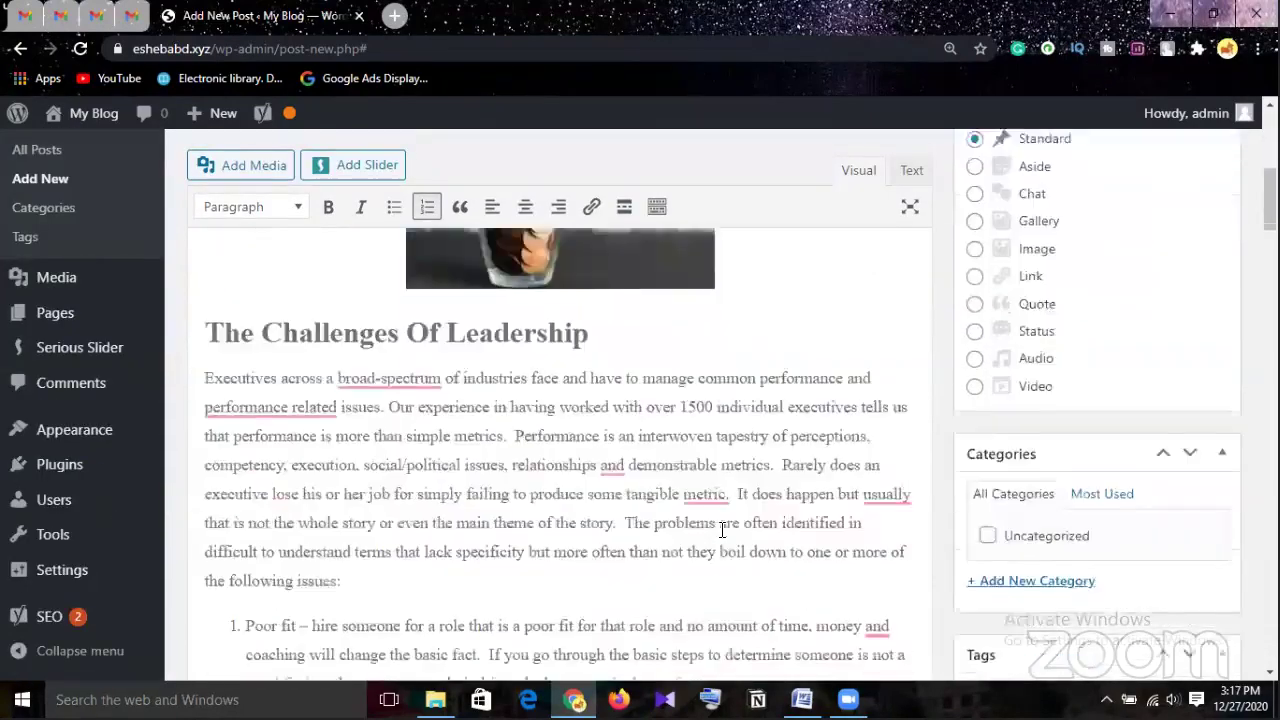
pyautogui.scroll(-4, 722, 530)
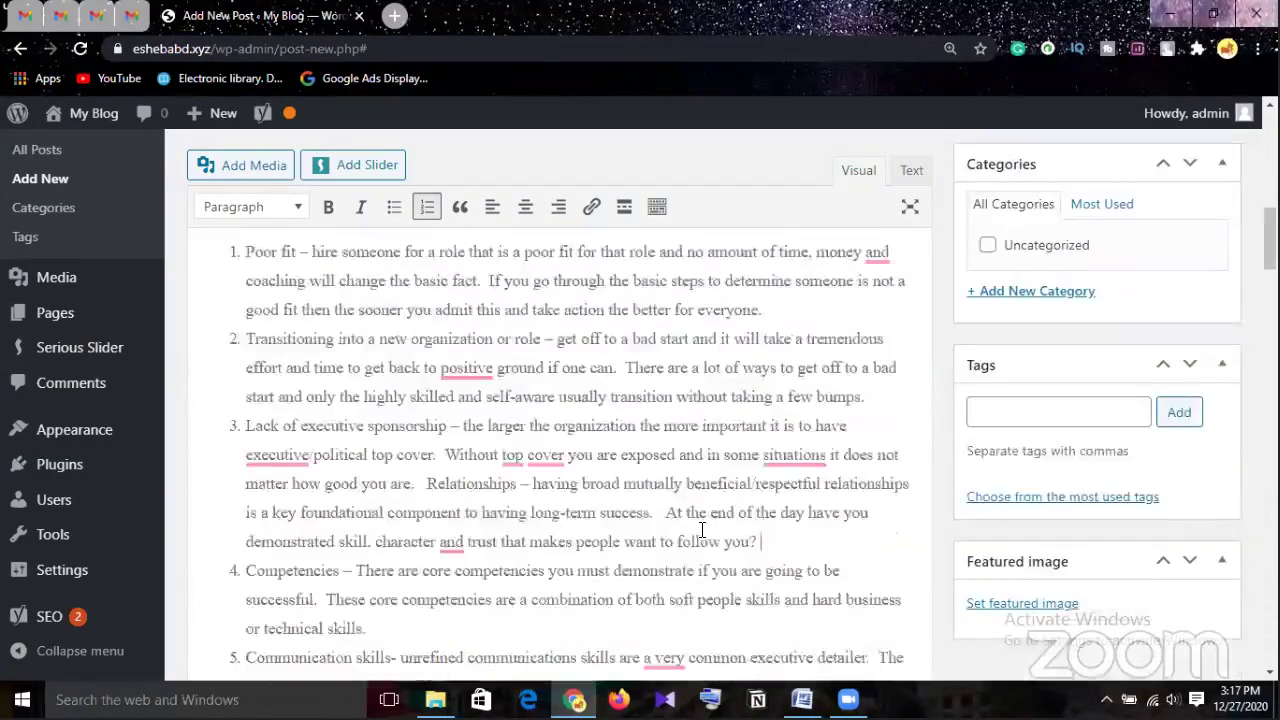
pyautogui.scroll(-1, 702, 530)
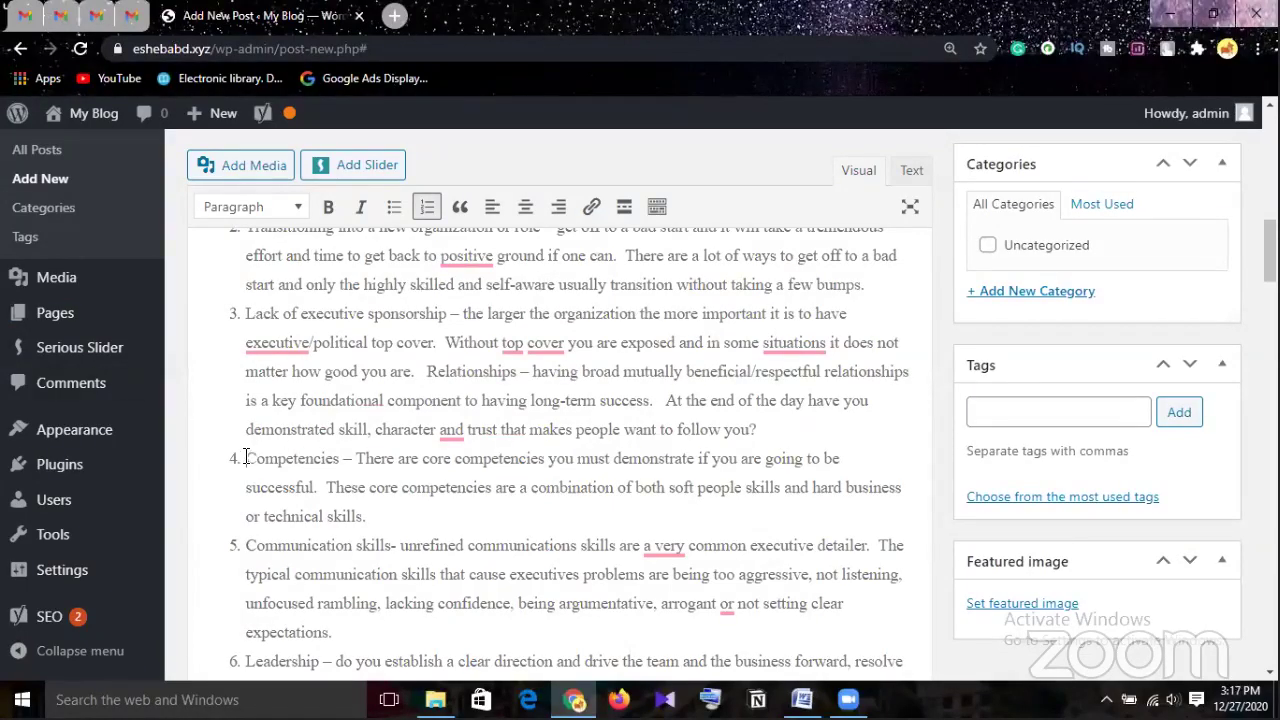
# Try to split the sentence starting "At the end of the day" off list item 3 onto a separate line
pyautogui.click(669, 400)
pyautogui.press('Return')
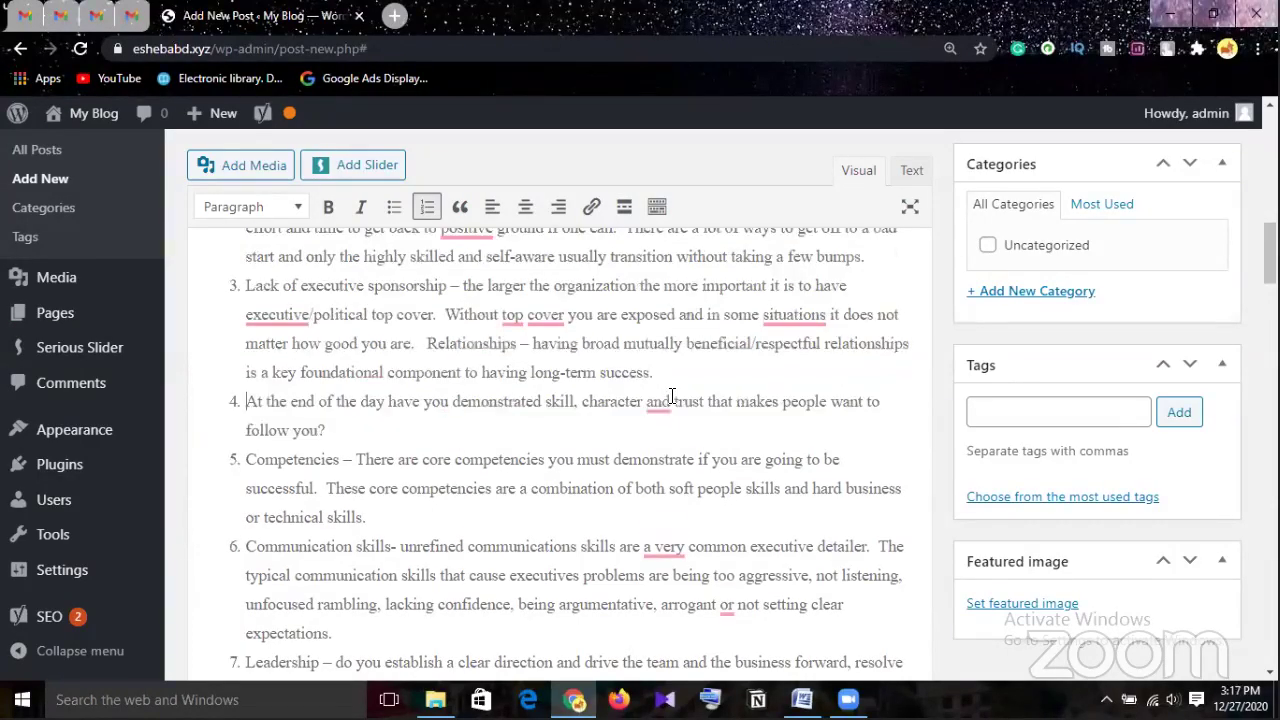
pyautogui.press('Return')
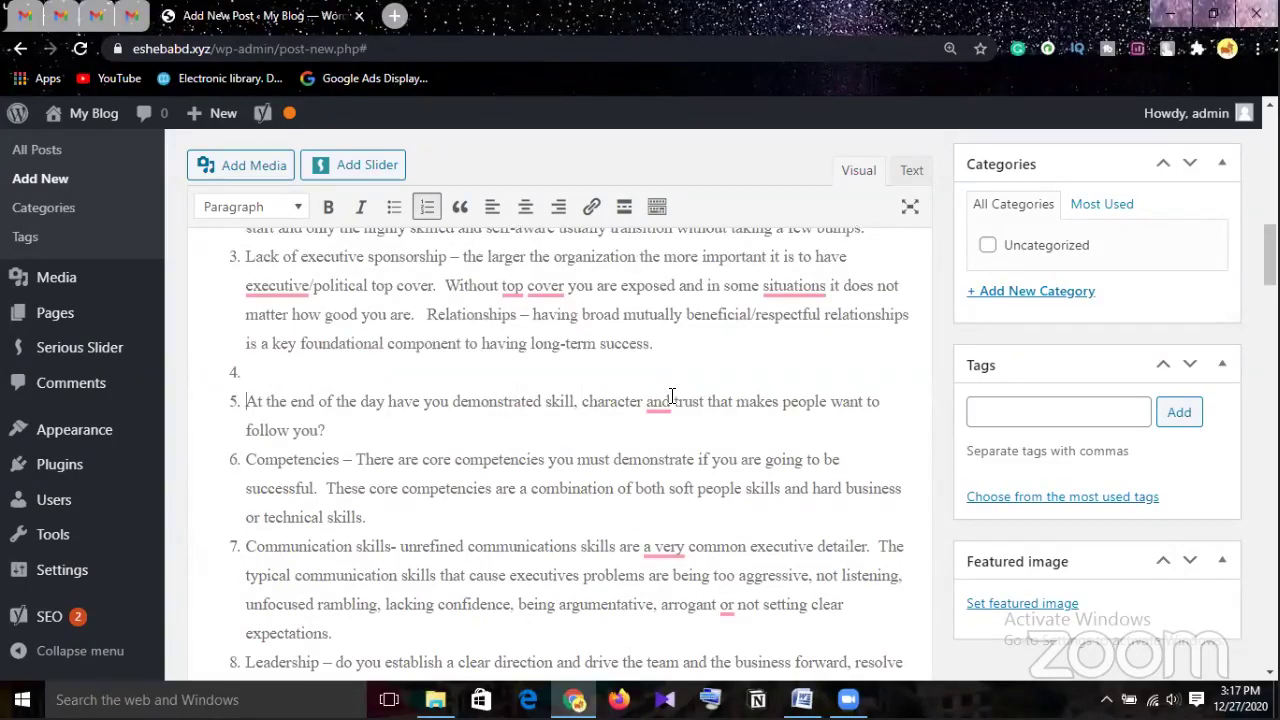
pyautogui.press('Return')
pyautogui.press('BackSpace')
pyautogui.press('BackSpace')
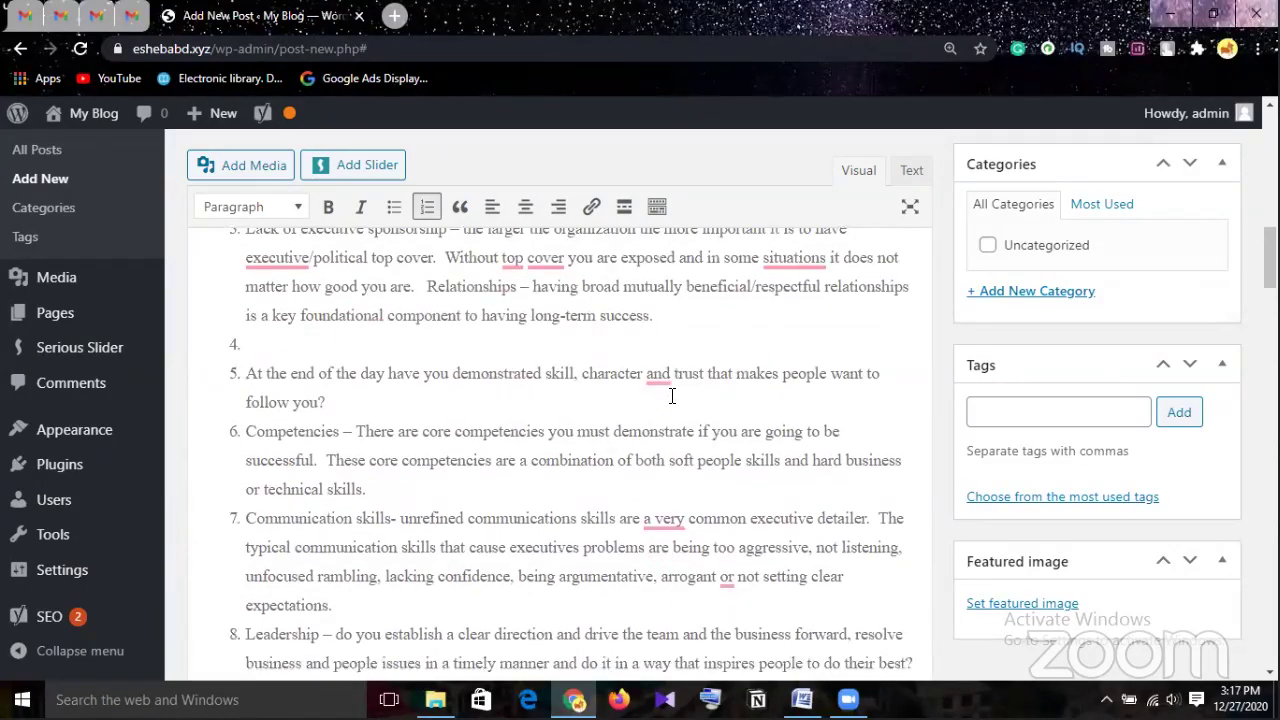
pyautogui.press('BackSpace')
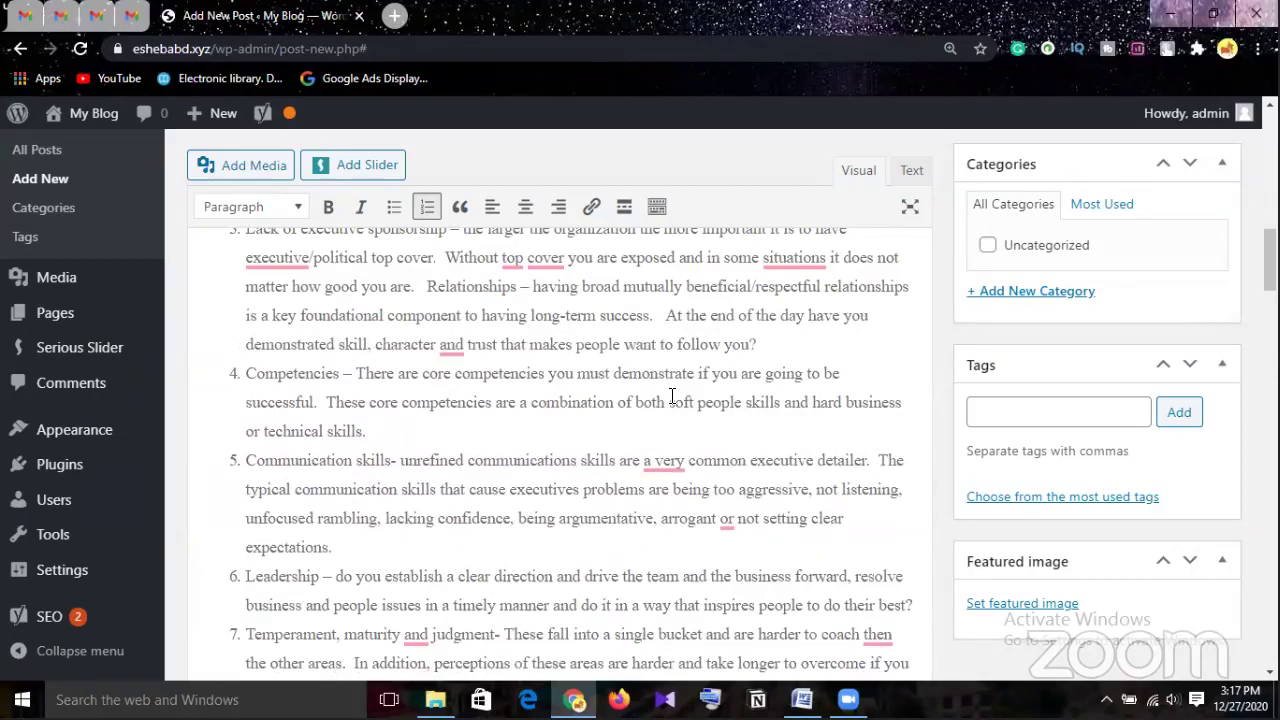
pyautogui.press('BackSpace')
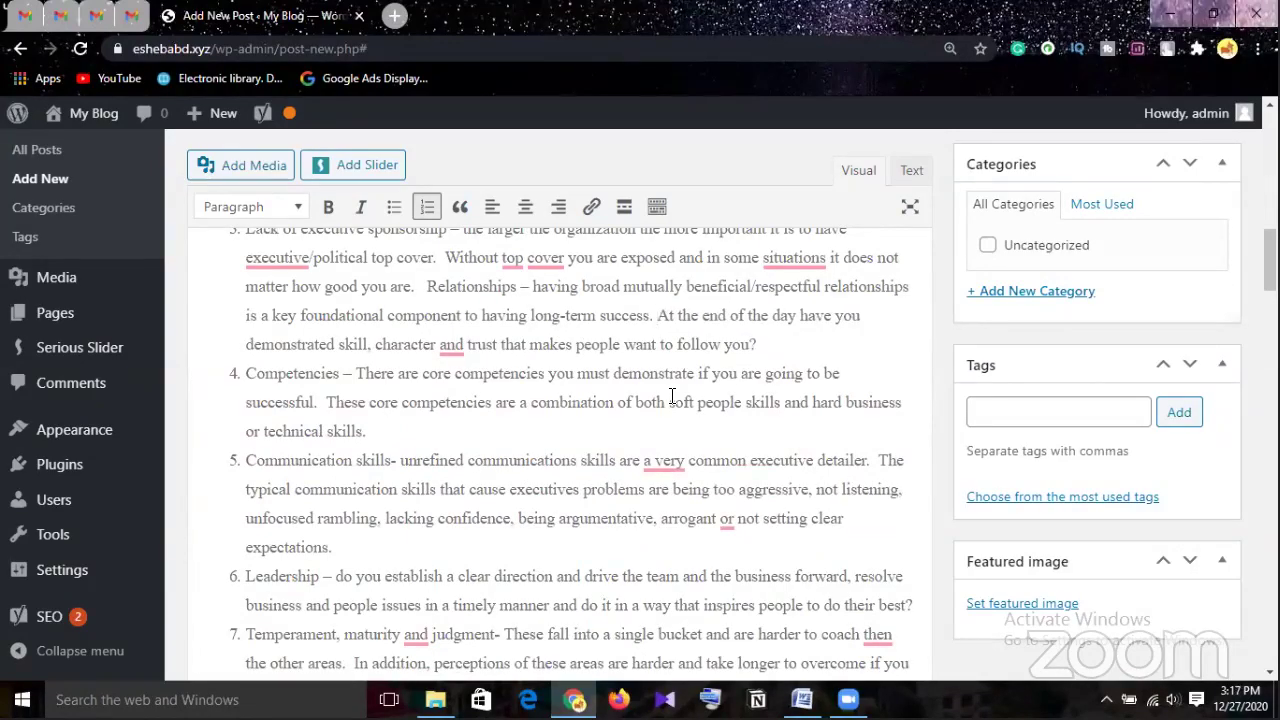
# Insert the purple ATM image and the white piggy bank image from the media library at the end of list item 3
pyautogui.scroll(1, 672, 397)
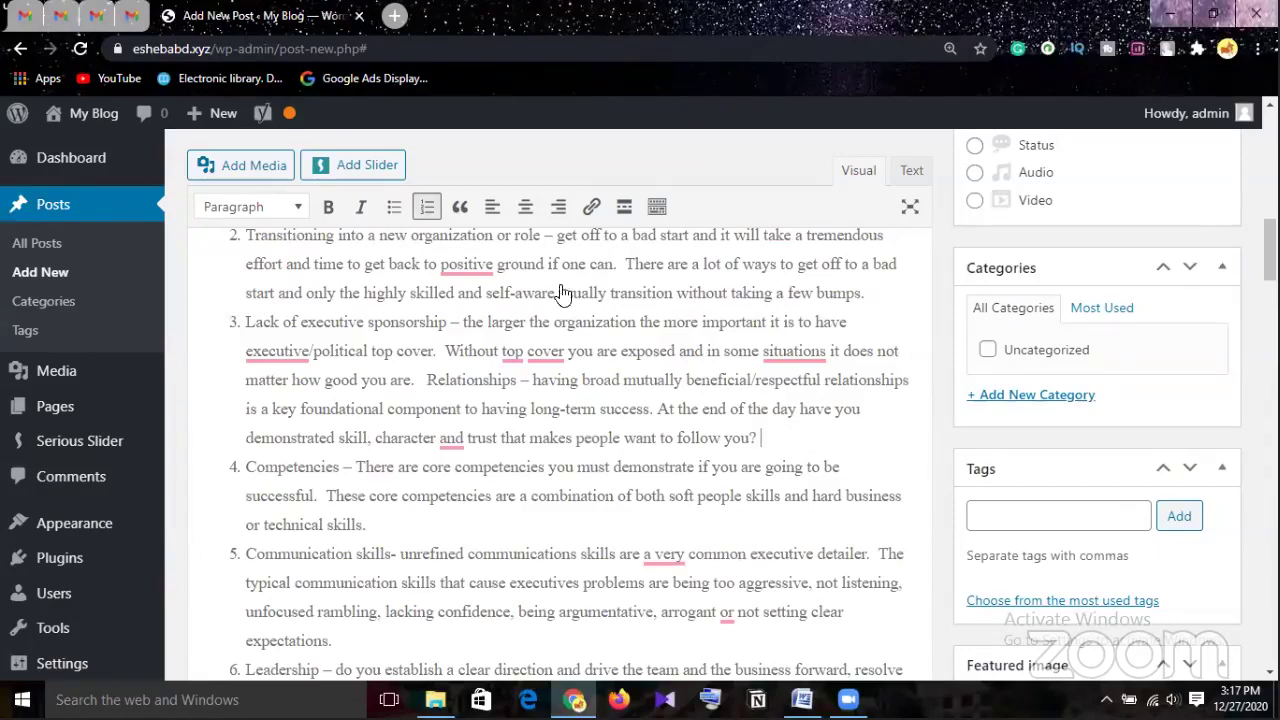
pyautogui.click(258, 172)
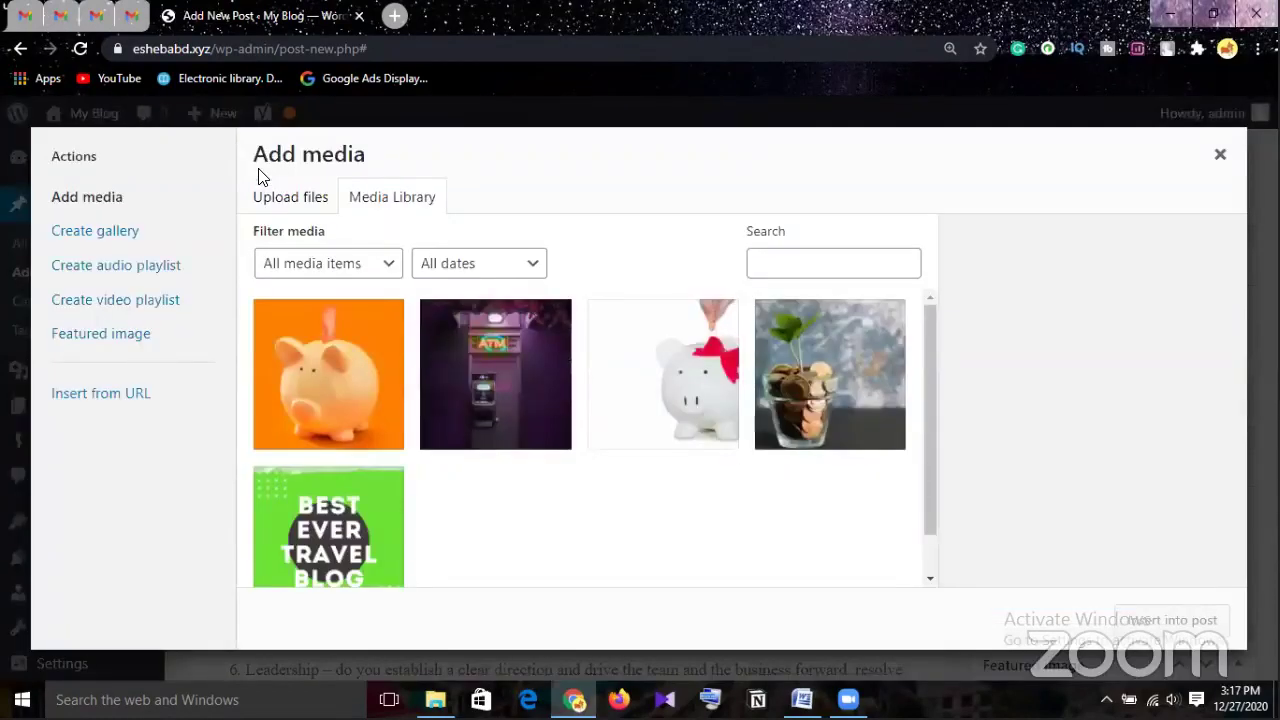
pyautogui.click(504, 394)
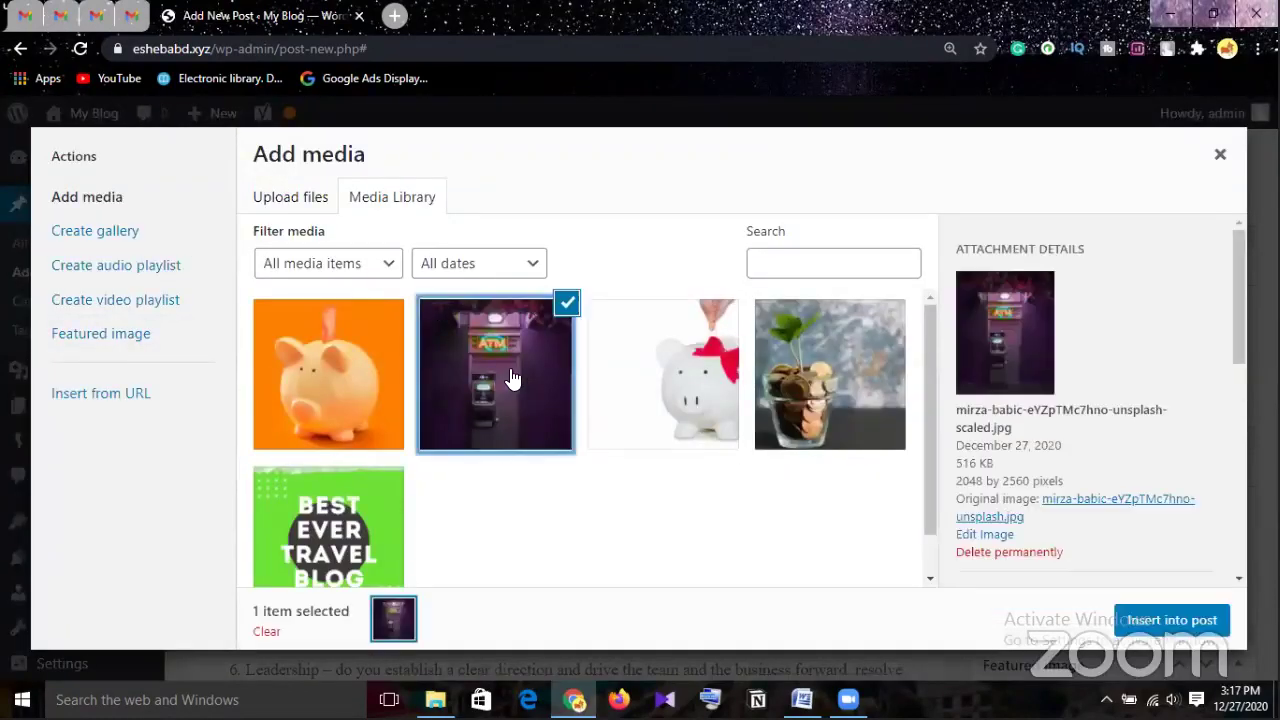
pyautogui.click(700, 403)
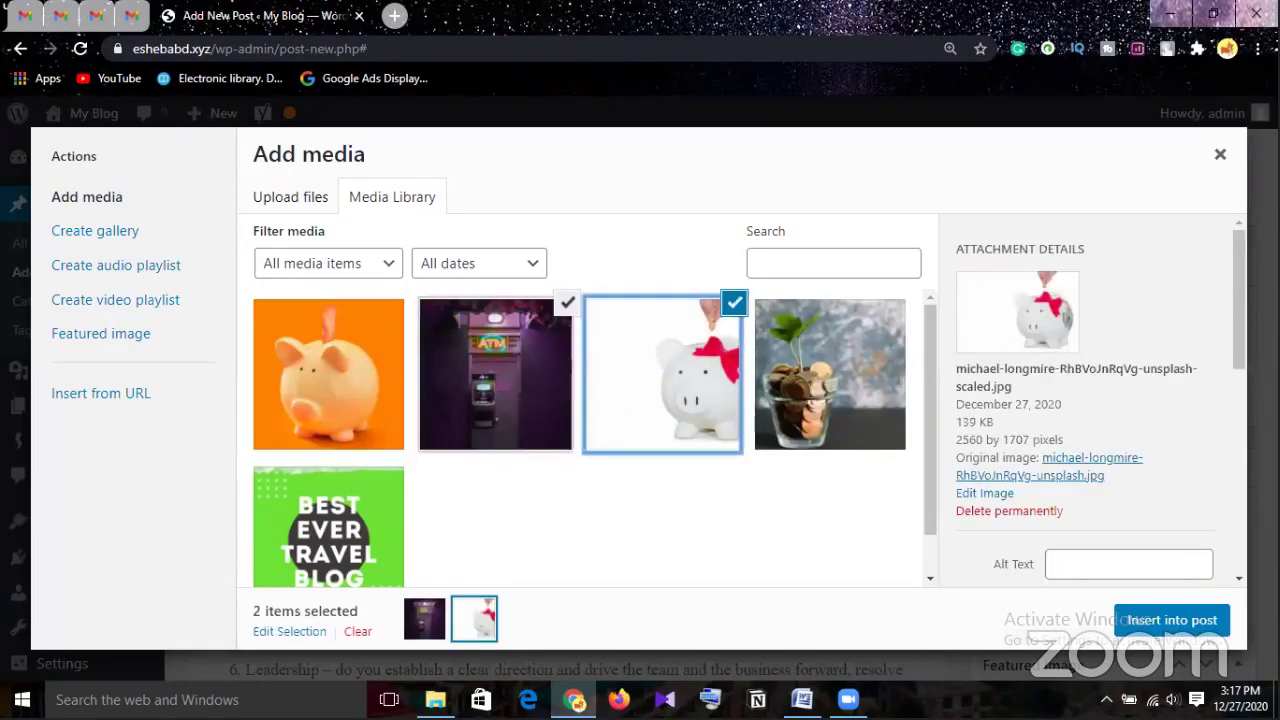
pyautogui.click(1192, 616)
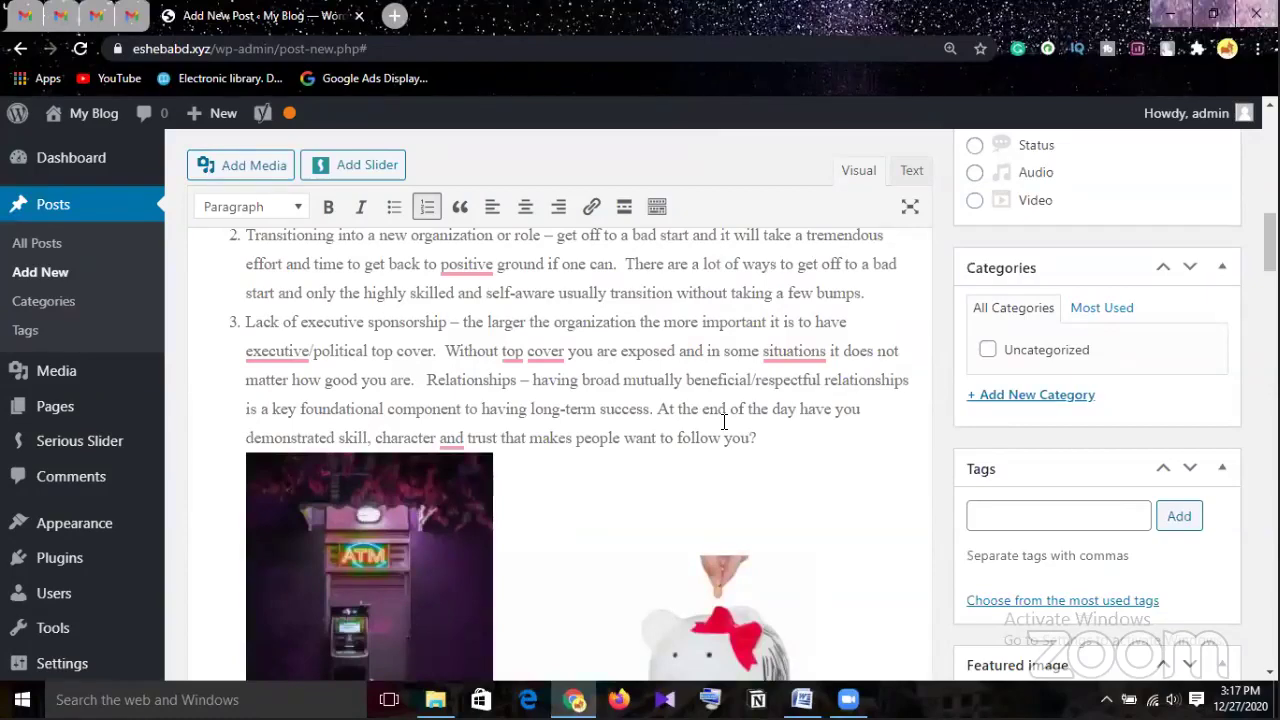
# Review the placement of the two images within the numbered list and the items down to the "Recommendation" heading
pyautogui.scroll(-4, 724, 480)
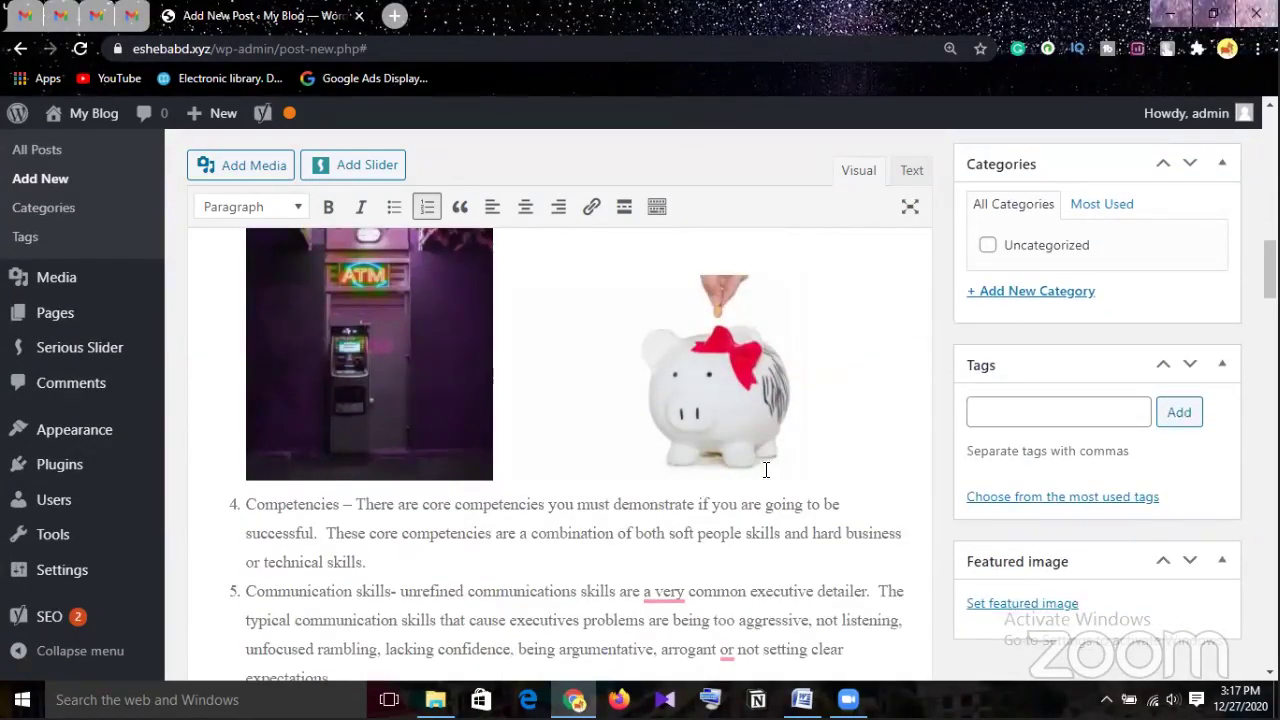
pyautogui.scroll(1, 760, 465)
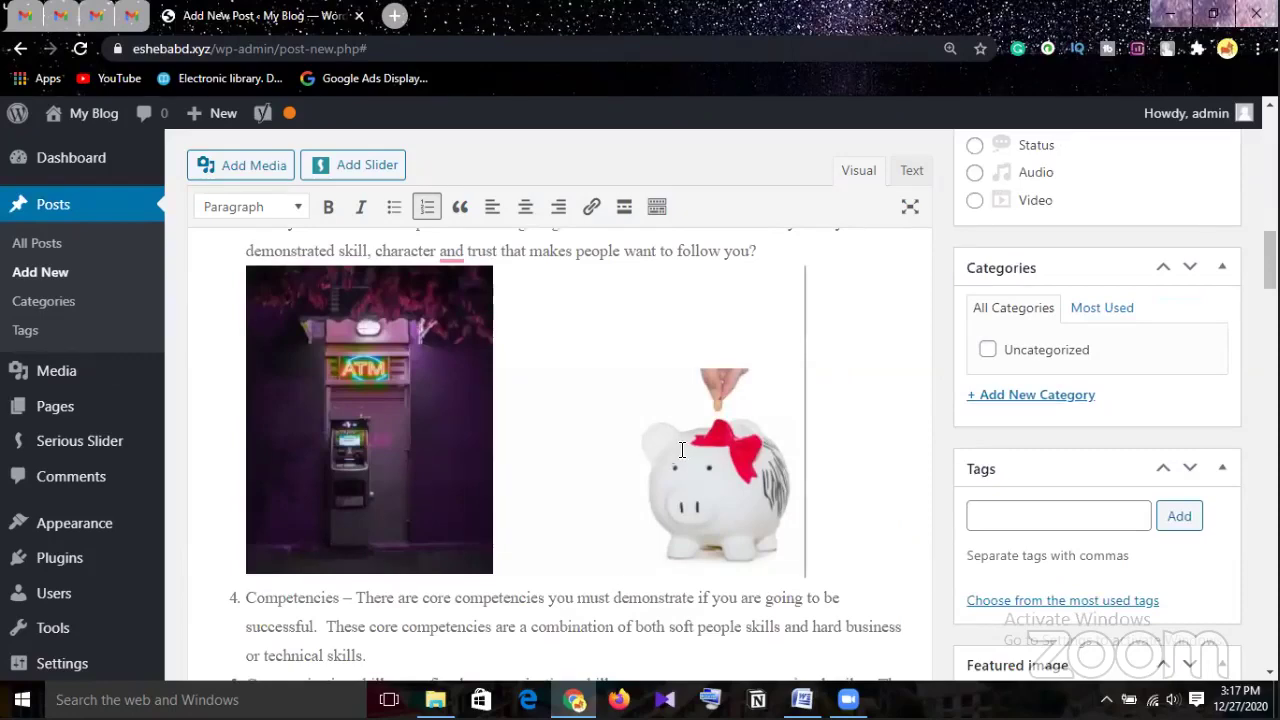
pyautogui.scroll(-1, 640, 520)
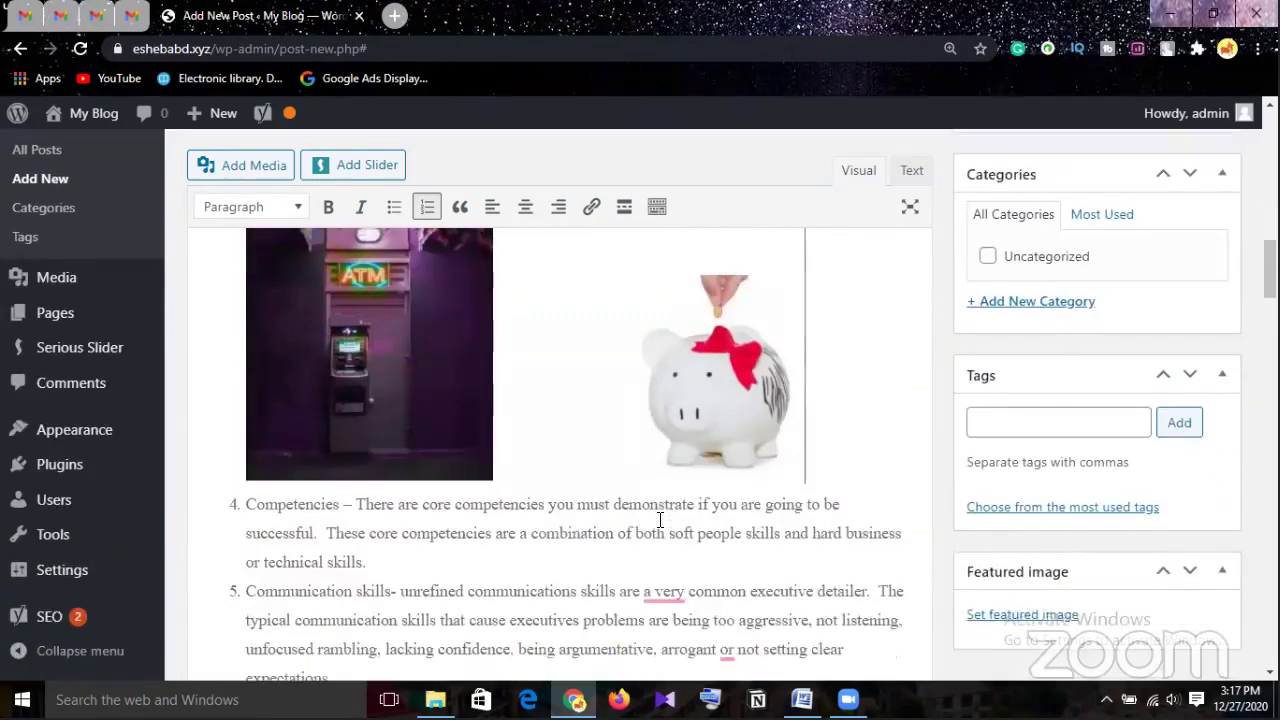
pyautogui.scroll(-2, 660, 520)
pyautogui.scroll(3, 660, 520)
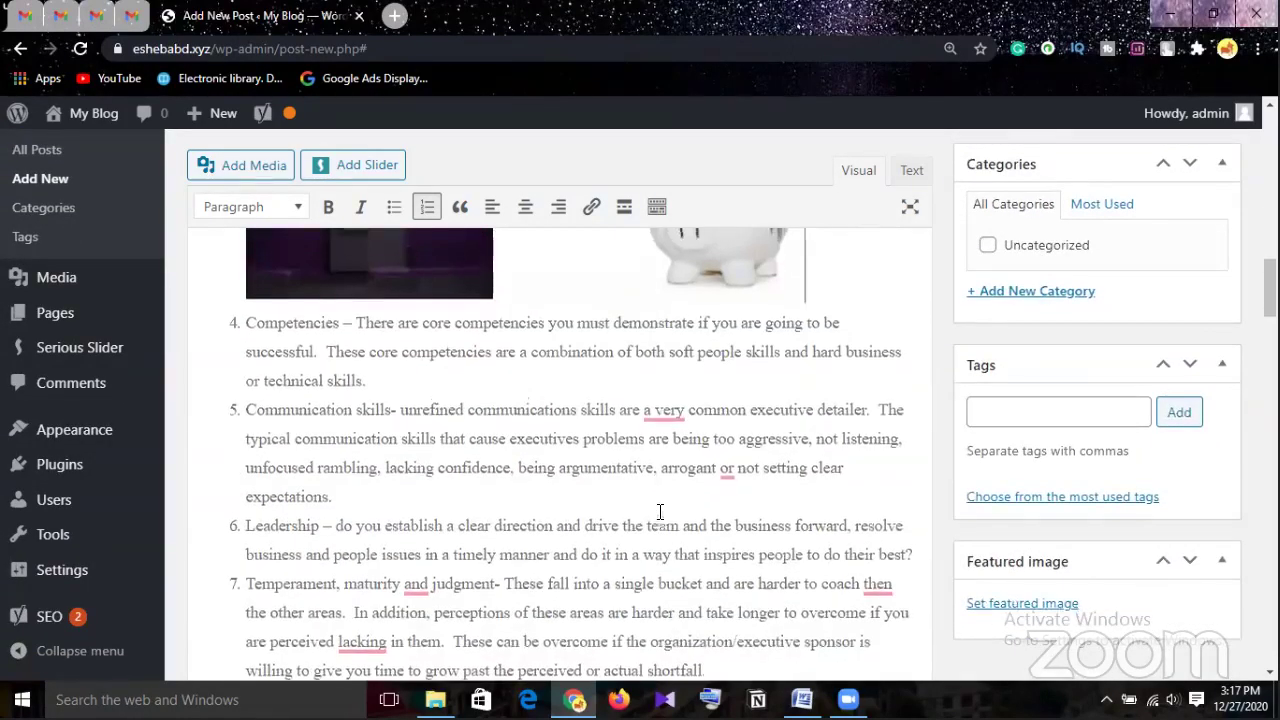
pyautogui.scroll(2, 660, 512)
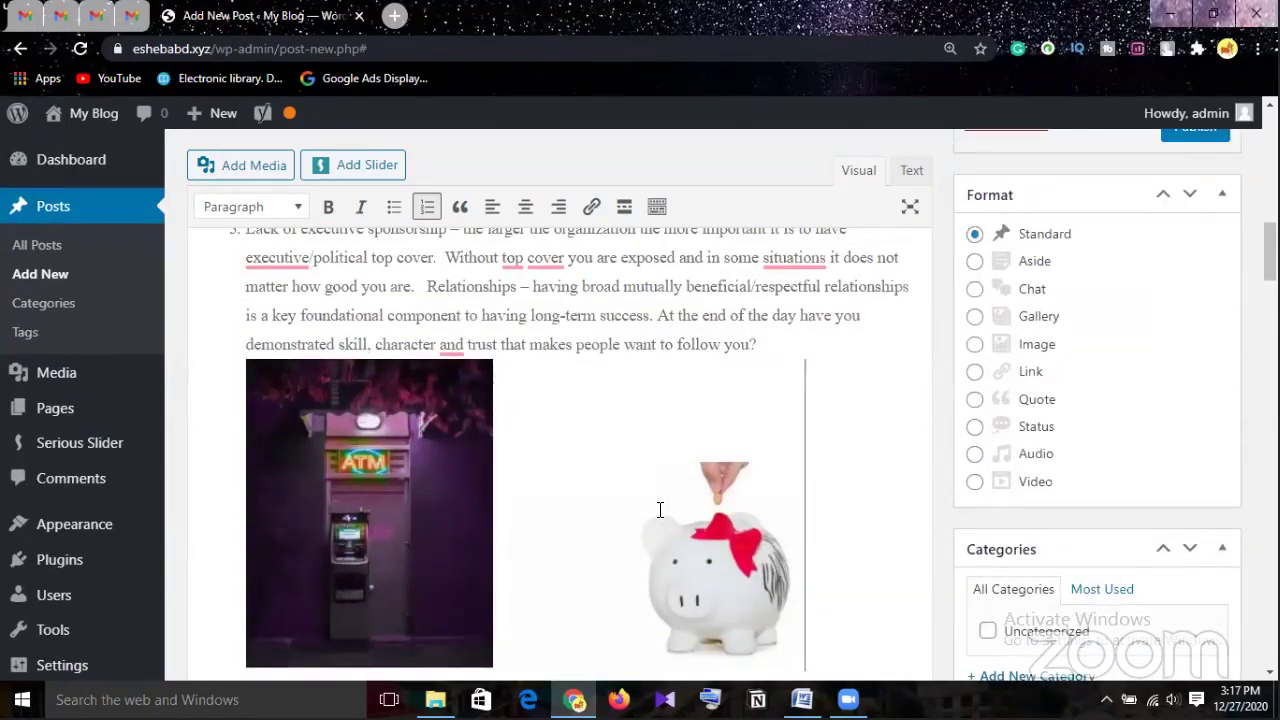
pyautogui.scroll(1, 661, 506)
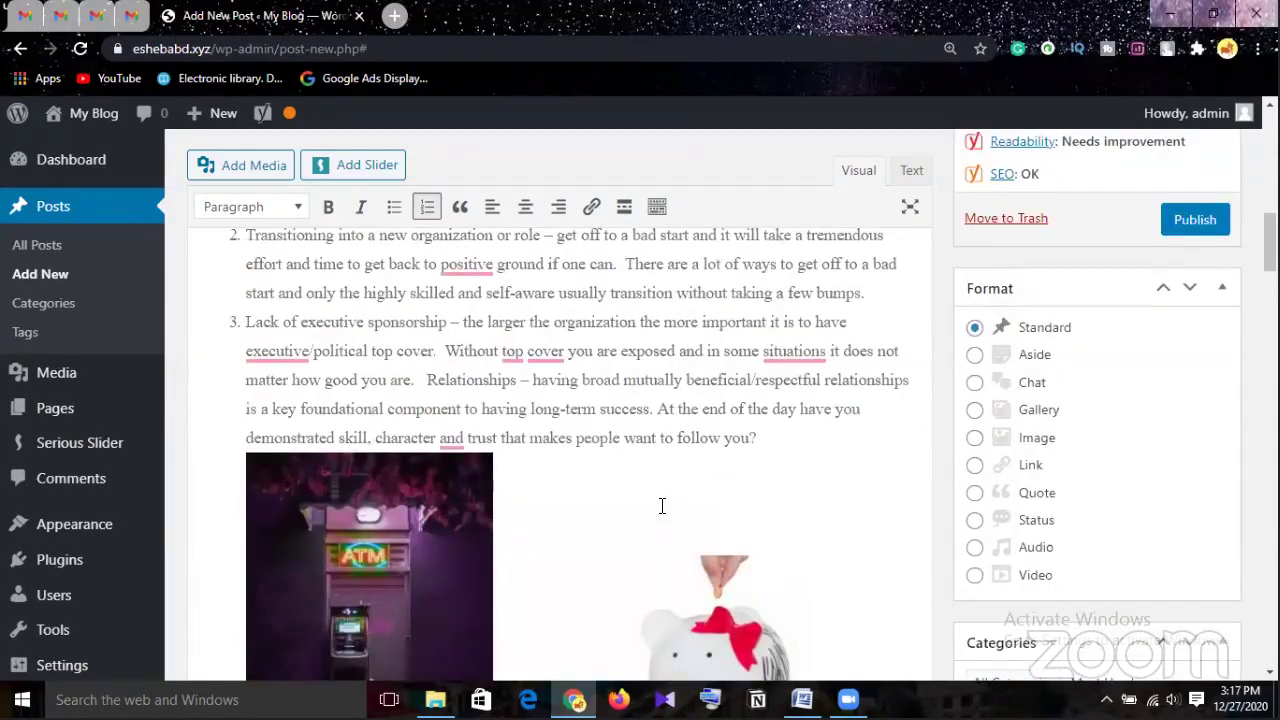
pyautogui.scroll(-3, 661, 506)
pyautogui.scroll(-4, 661, 506)
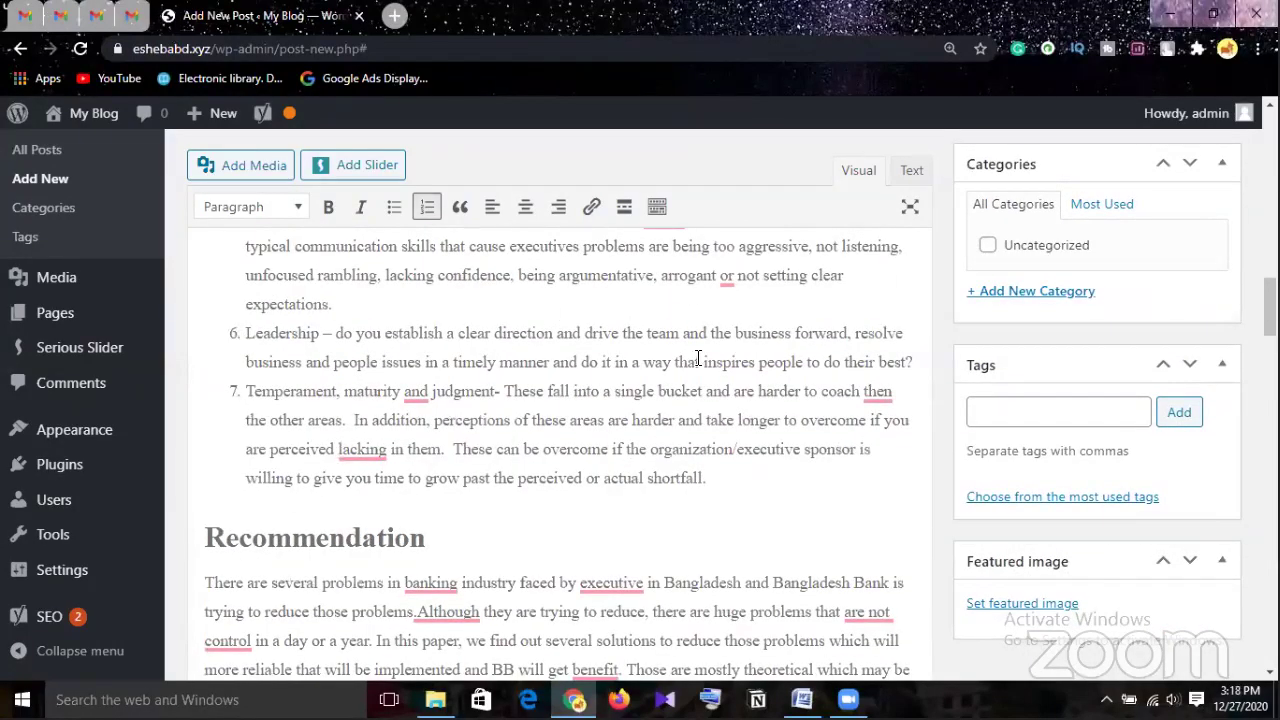
# Insert the orange piggy bank and green "Best Ever Travel Blog" images from the media library at the end of list item 6
pyautogui.click(912, 366)
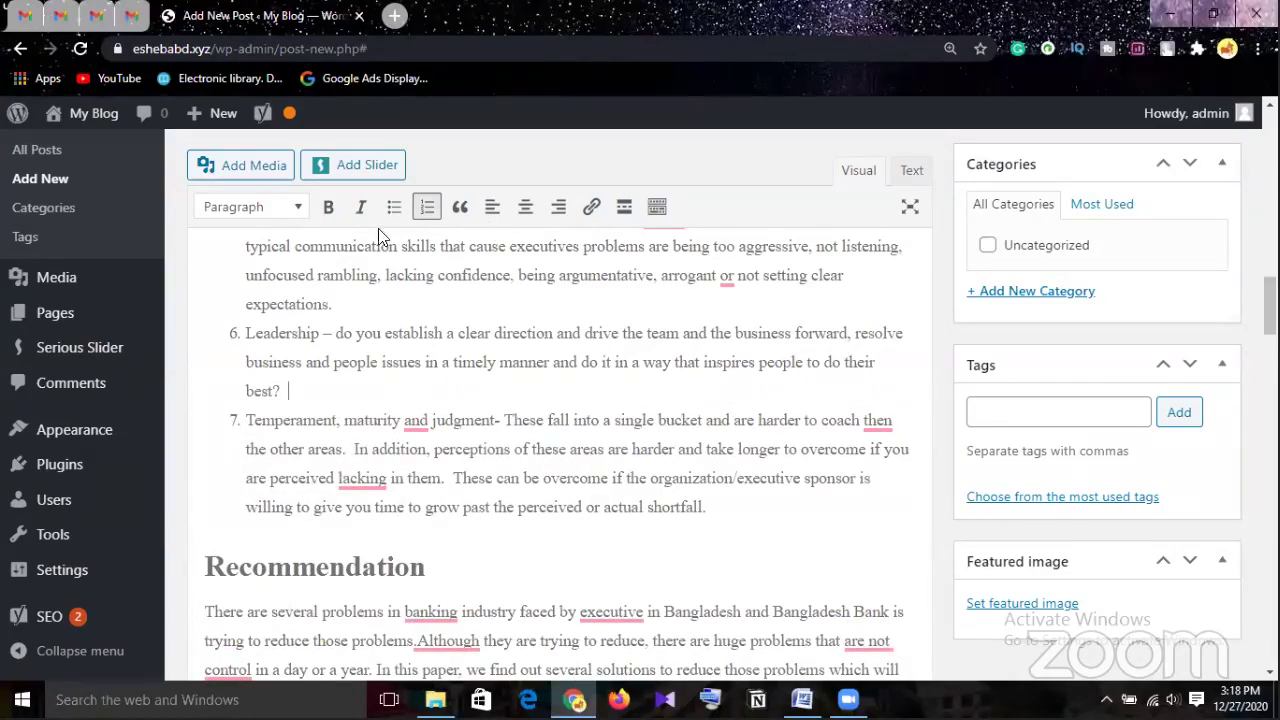
pyautogui.click(210, 168)
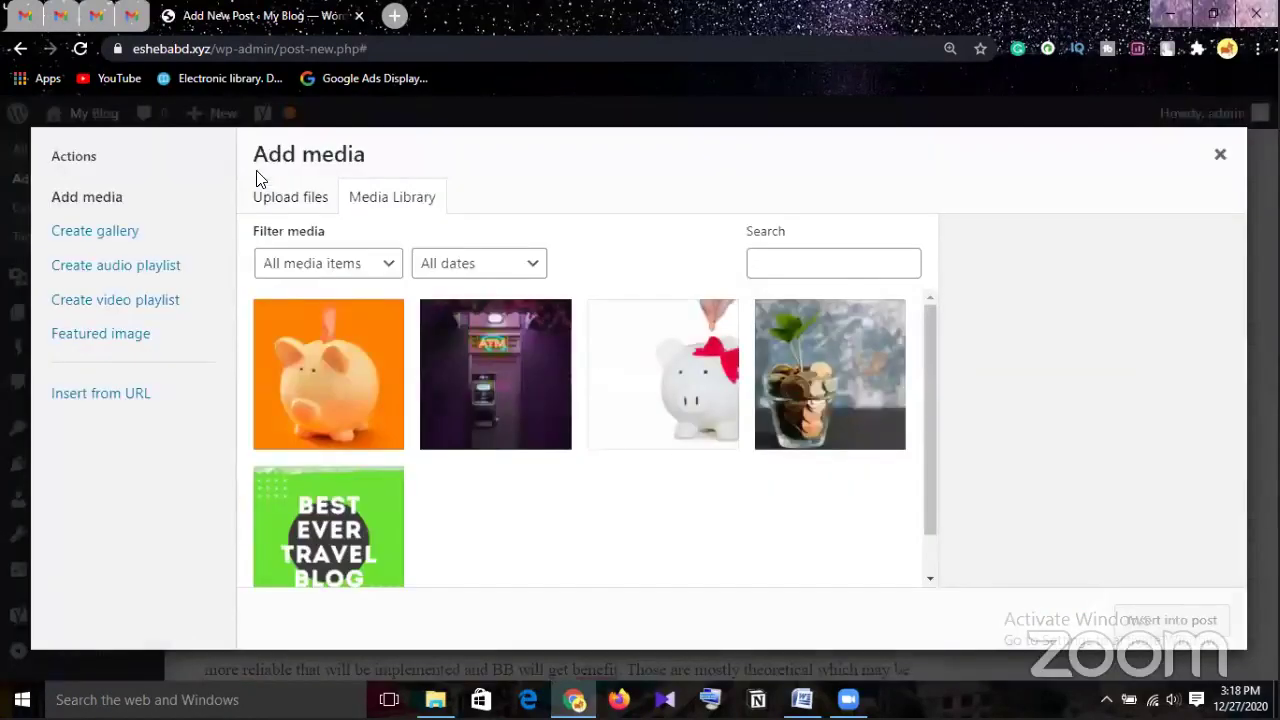
pyautogui.click(340, 374)
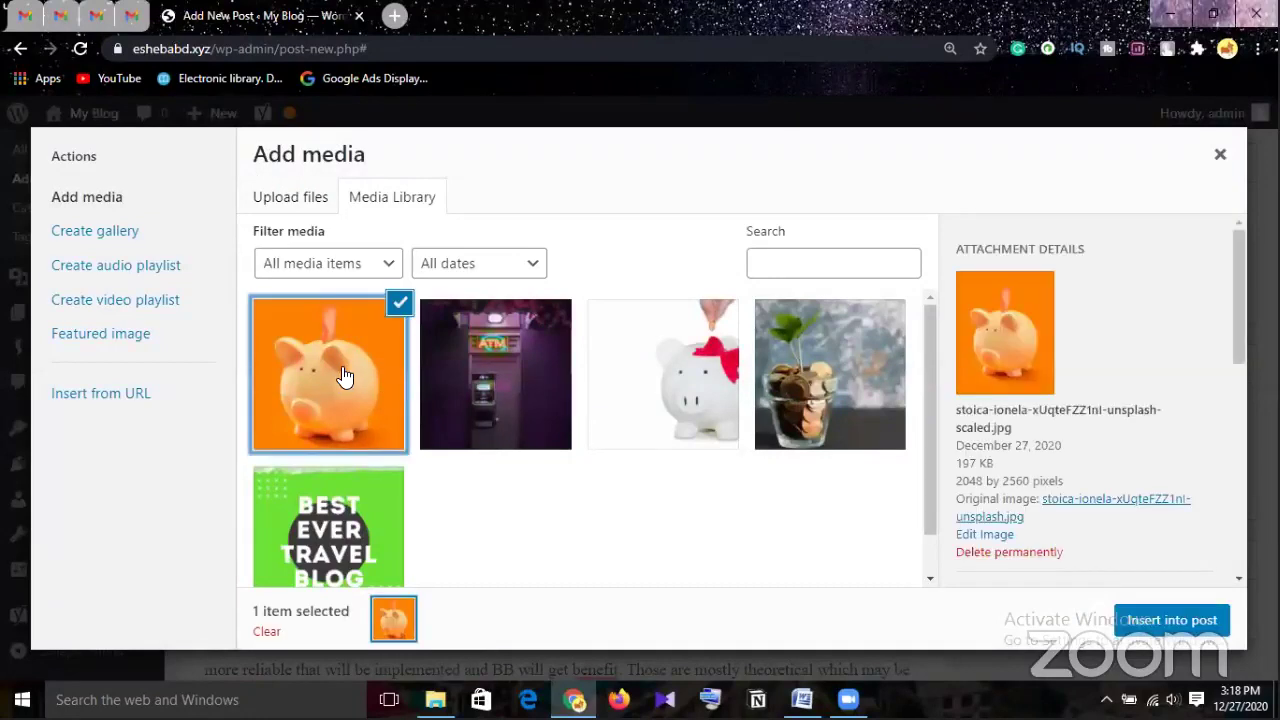
pyautogui.click(370, 497)
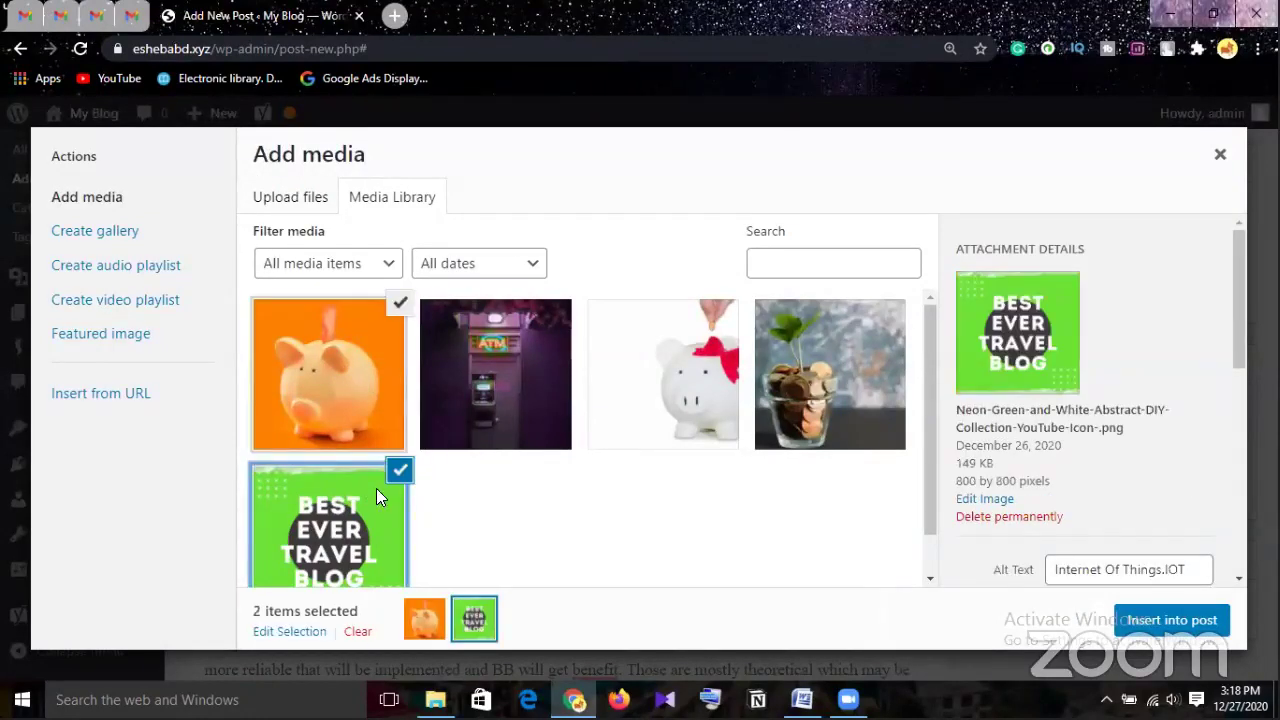
pyautogui.click(1167, 625)
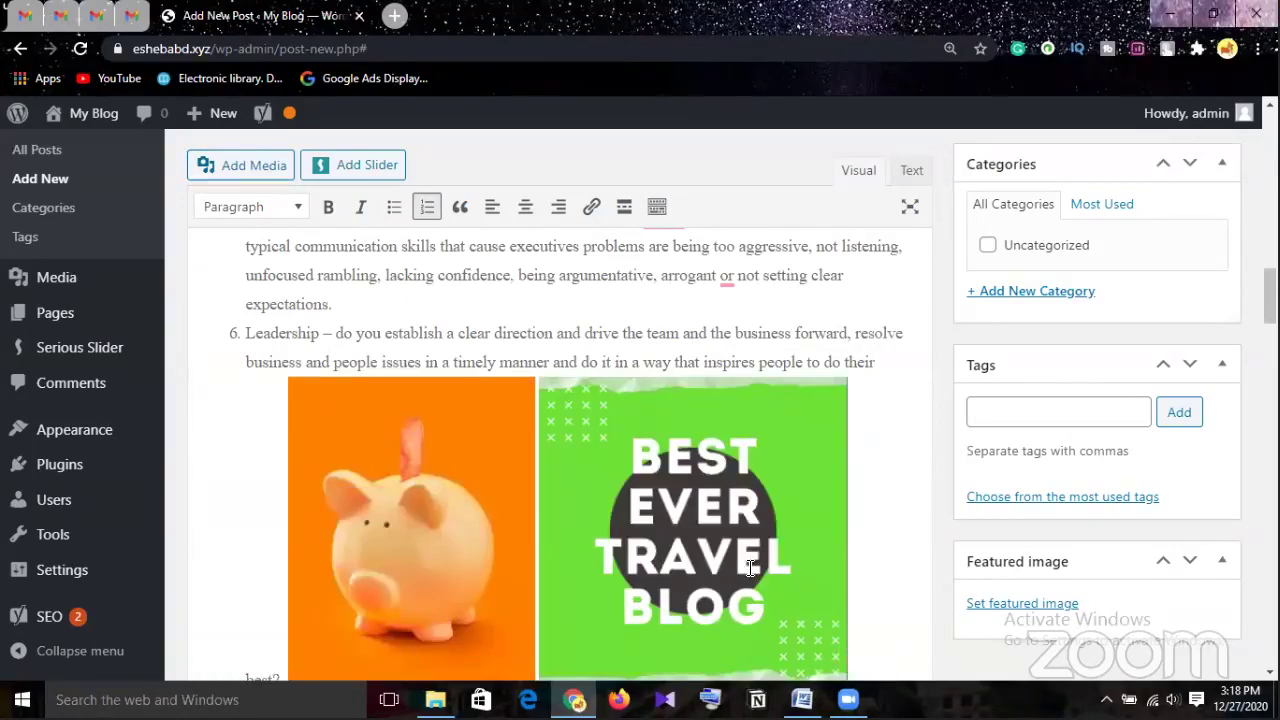
# Try to move the two inserted images onto a new line after "best?" in list item 6
pyautogui.scroll(-3, 650, 432)
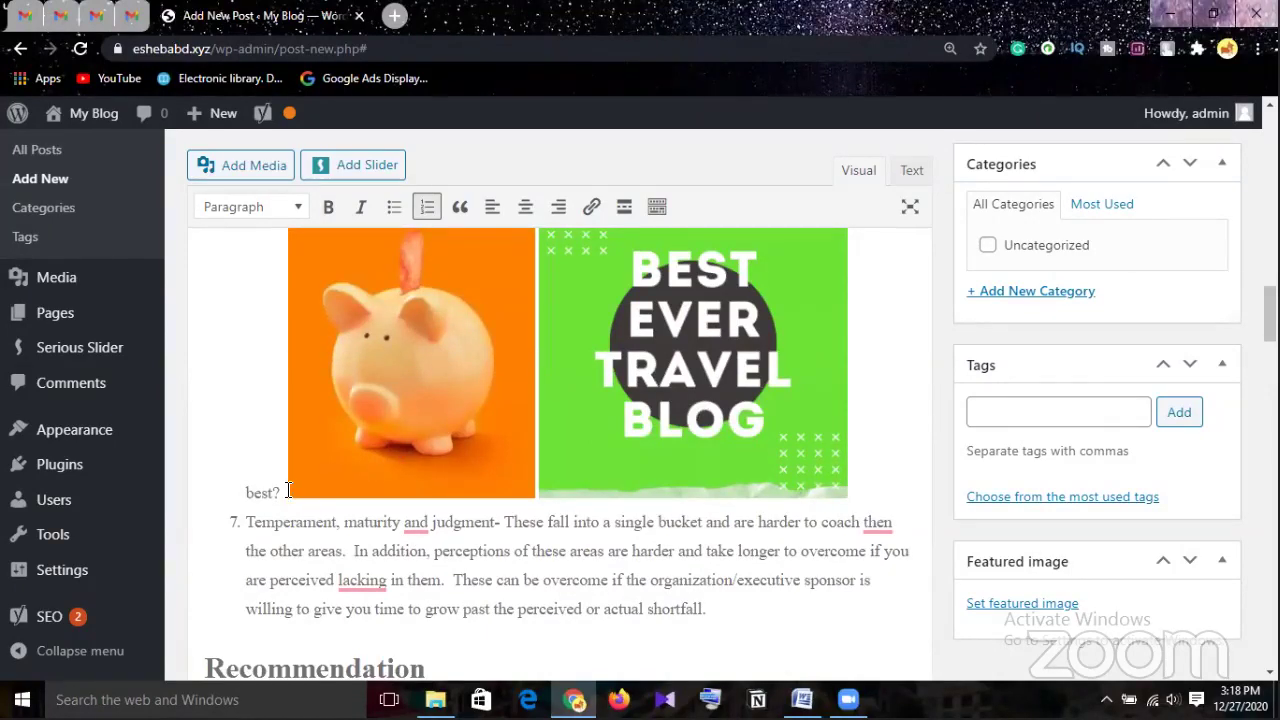
pyautogui.press('Return')
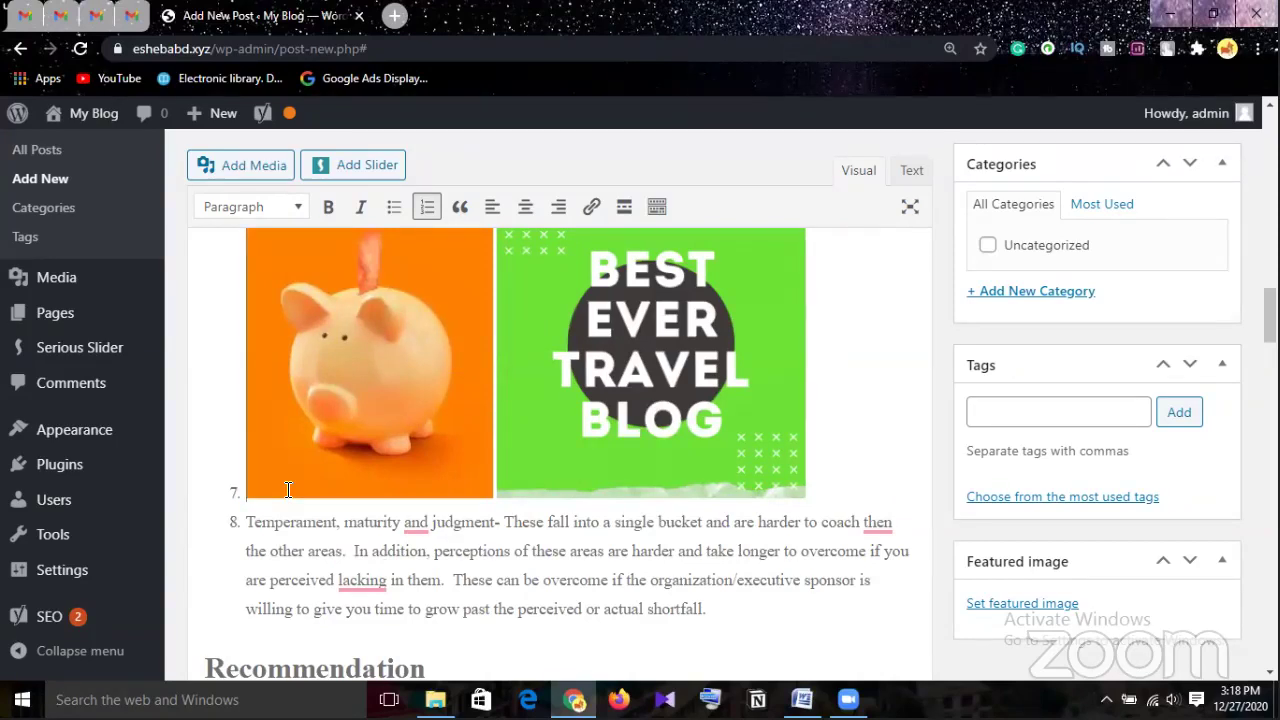
pyautogui.press('BackSpace')
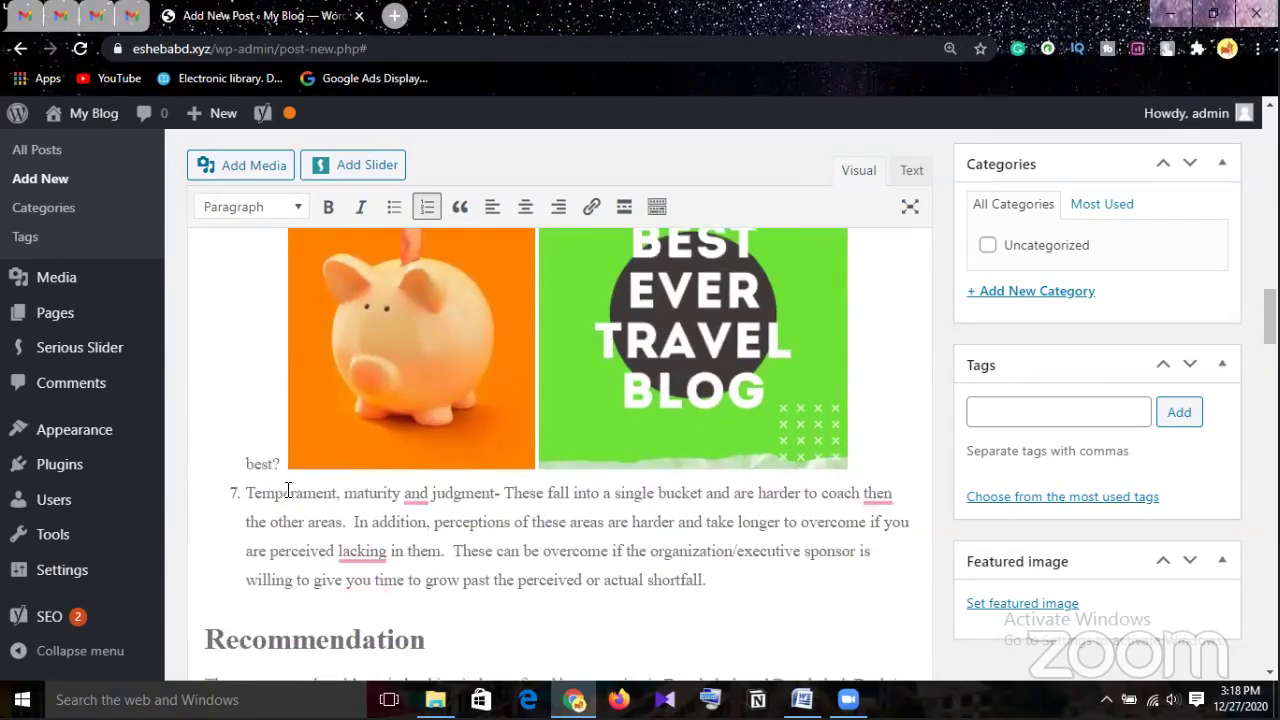
# Shrink the orange piggy bank image in list item 6 to less than half its inserted size
pyautogui.scroll(1, 330, 470)
pyautogui.click(402, 465)
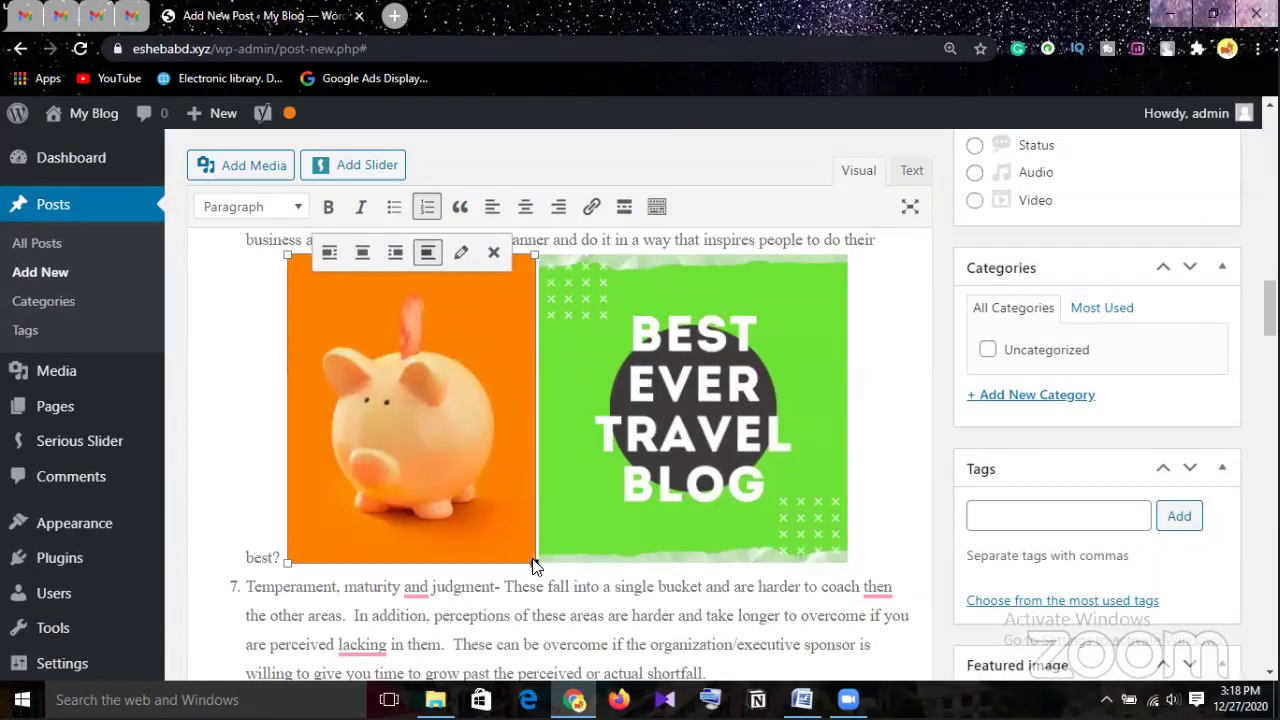
pyautogui.moveTo(536, 562); pyautogui.dragTo(420, 389)
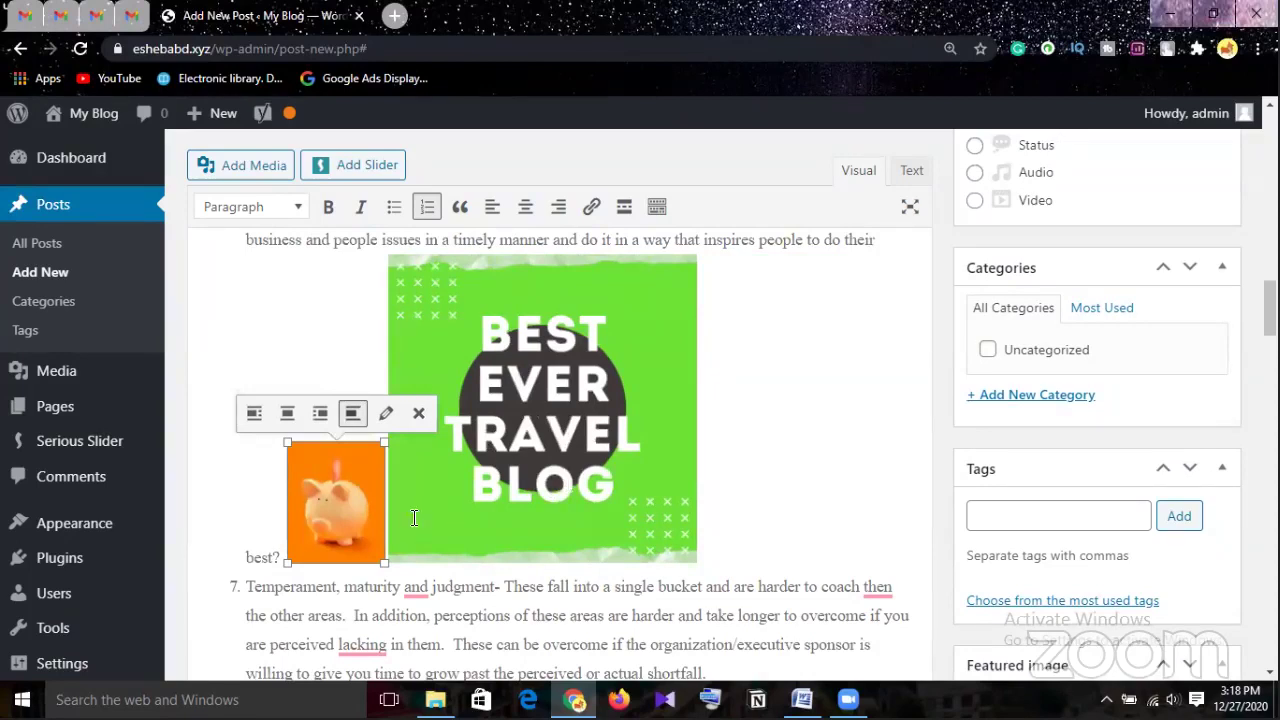
# Remove the space before "best?" in list item 6 so the word moves up to the text line above the images
pyautogui.click(246, 557)
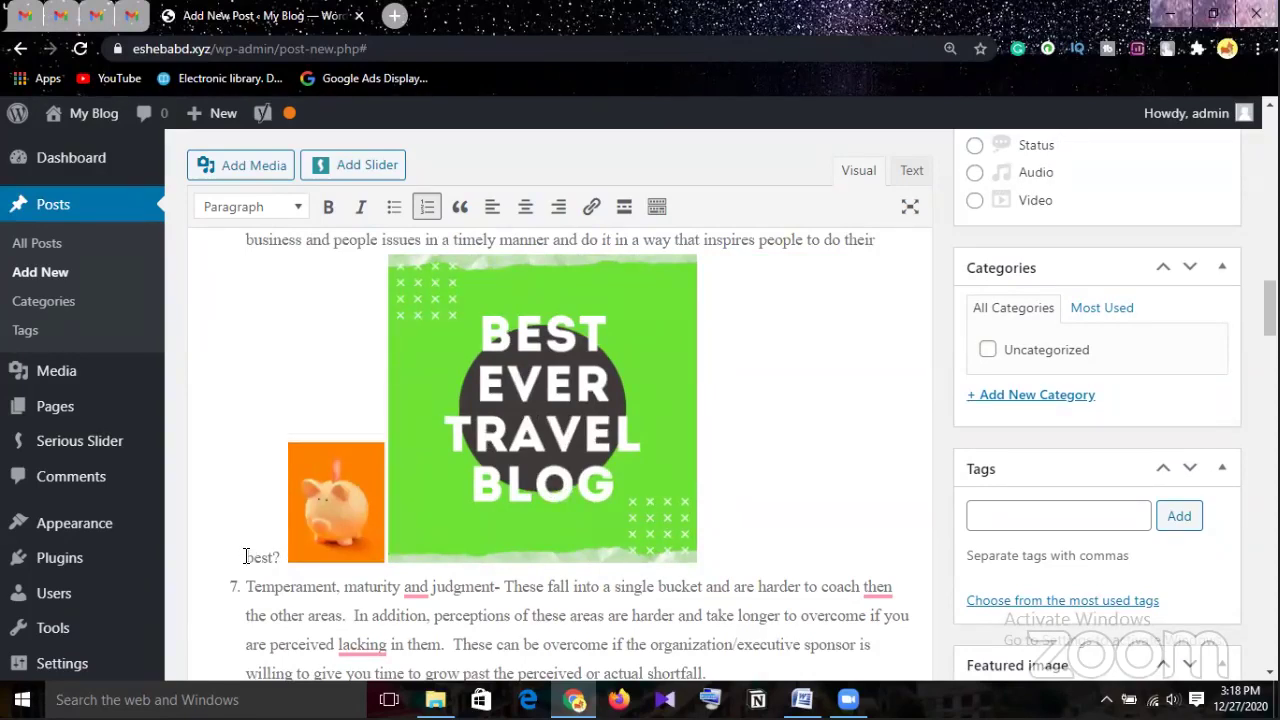
pyautogui.press('BackSpace')
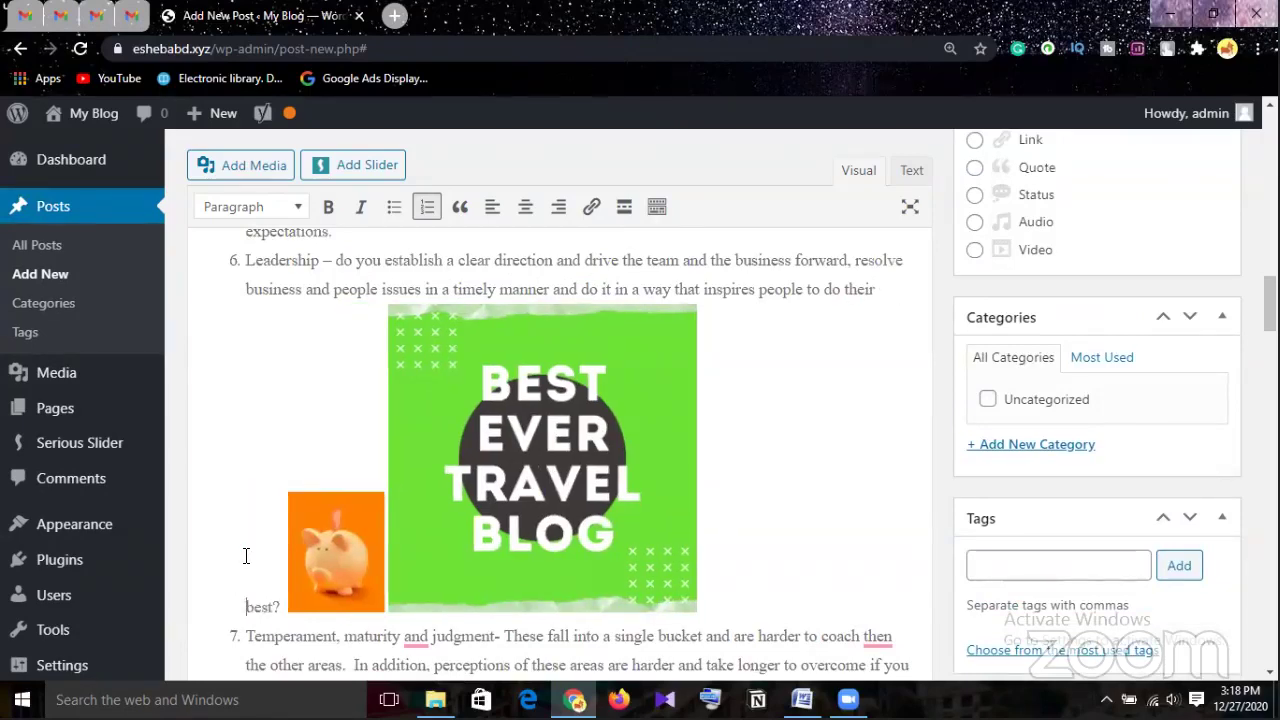
pyautogui.press('BackSpace')
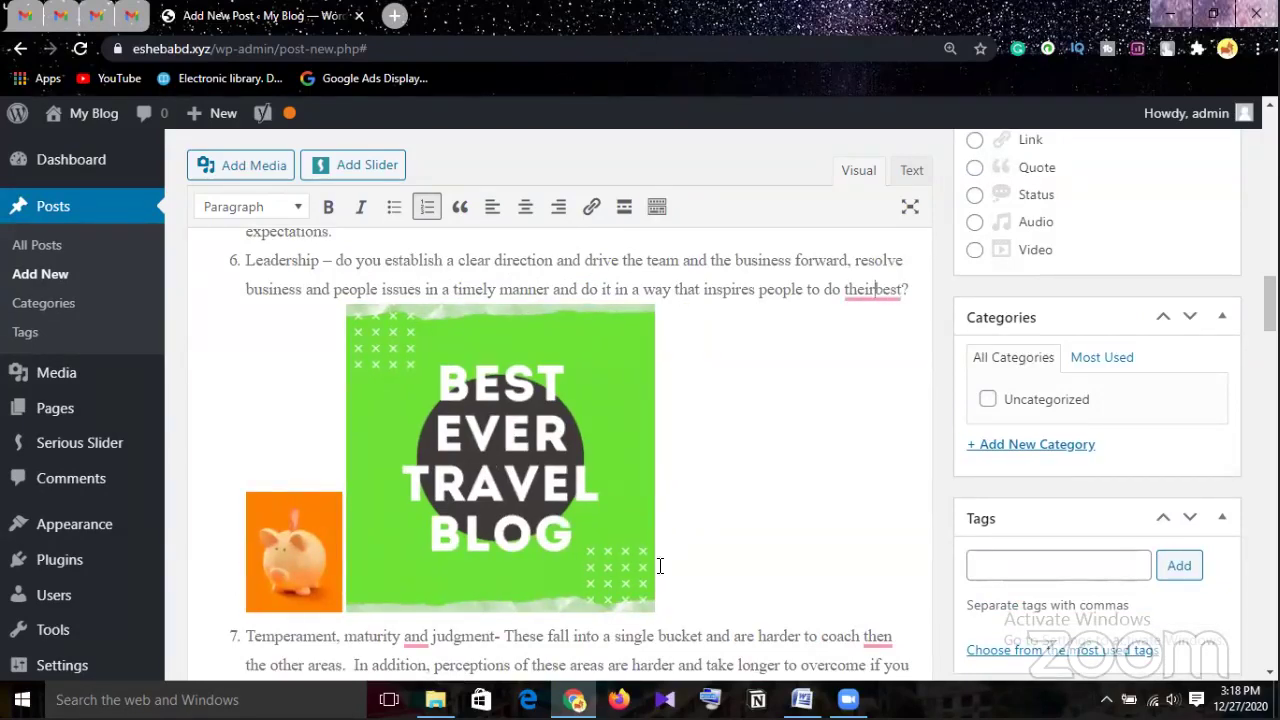
# Scale the green "Best Ever Travel Blog" image down to the height of the orange piggy bank image beside it
pyautogui.click(512, 533)
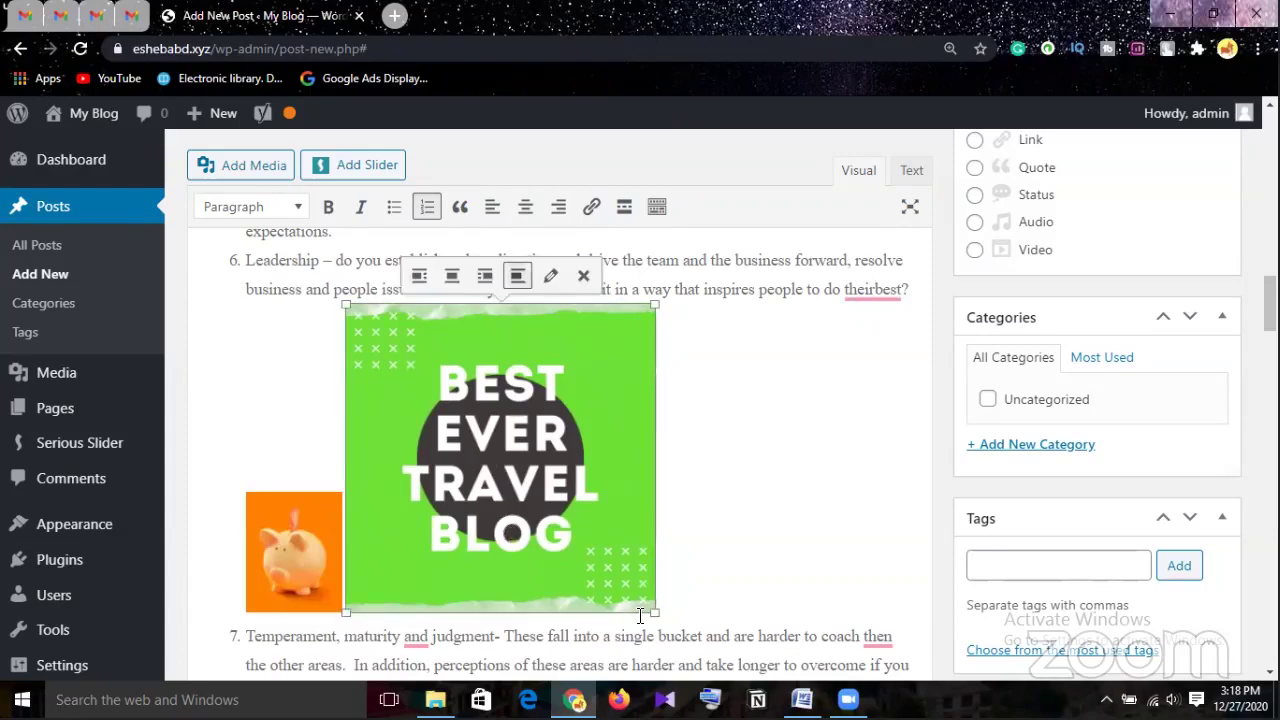
pyautogui.moveTo(655, 610); pyautogui.dragTo(457, 369)
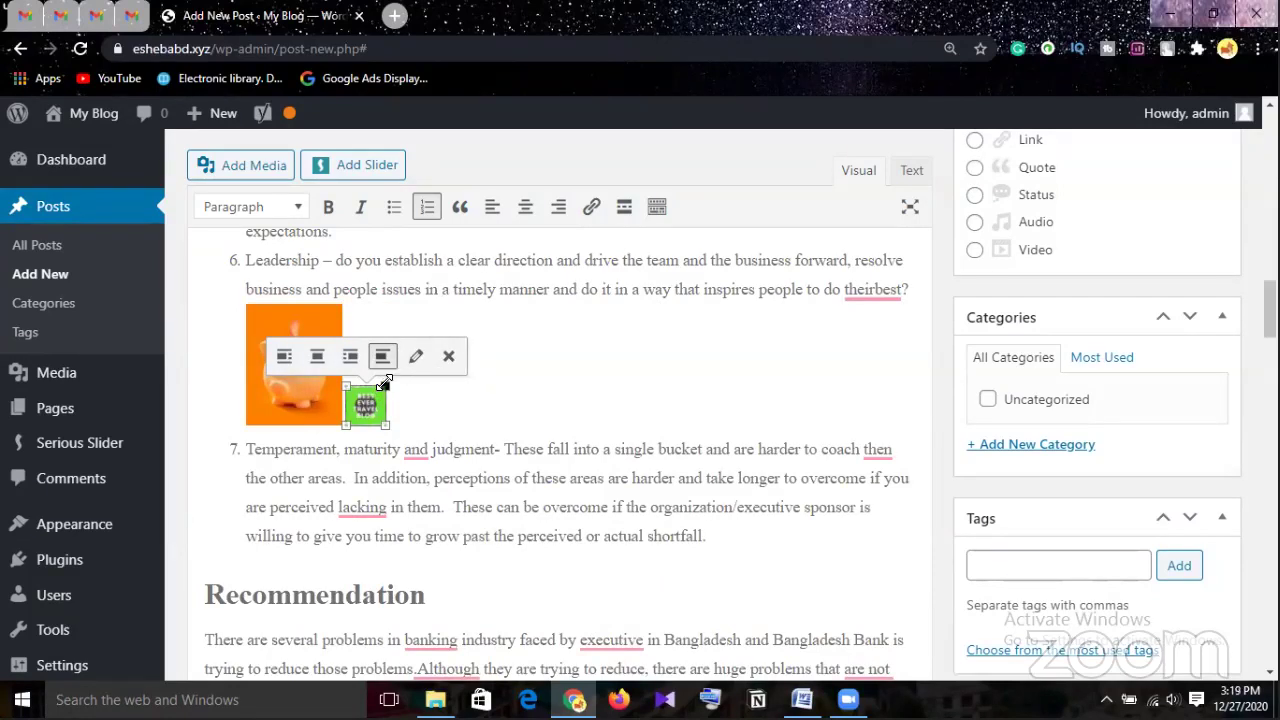
pyautogui.moveTo(384, 384)
pyautogui.mouseDown()
pyautogui.moveTo(502, 314)
pyautogui.moveTo(460, 362)
pyautogui.mouseUp()
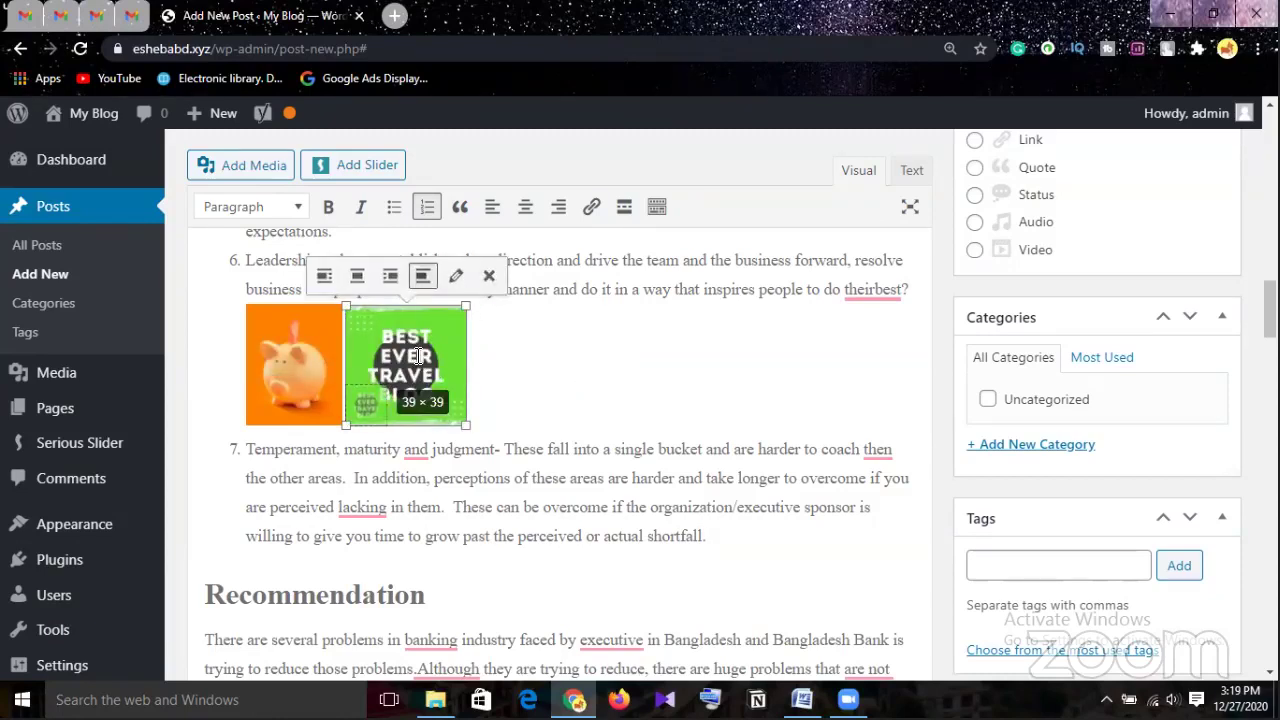
pyautogui.moveTo(424, 360); pyautogui.dragTo(670, 354)
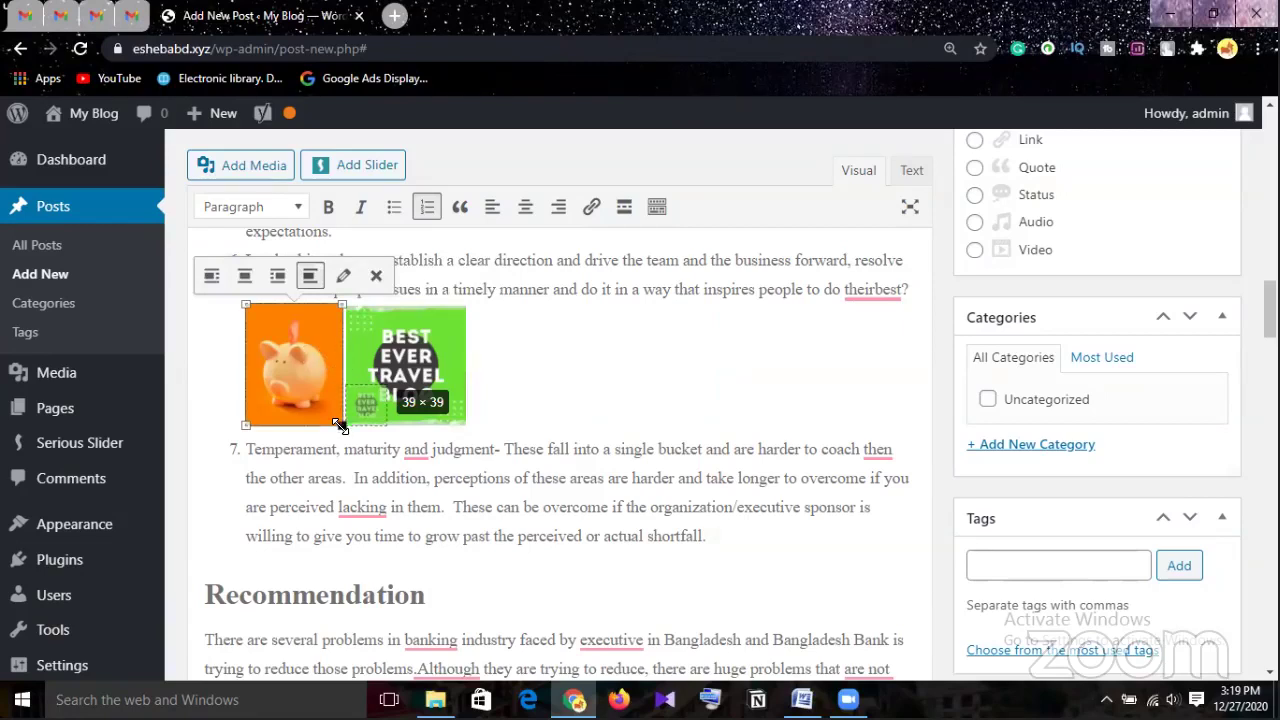
# Enlarge the orange piggy bank image and the green "Best Ever Travel Blog" image to the same height
pyautogui.moveTo(340, 424); pyautogui.dragTo(398, 451)
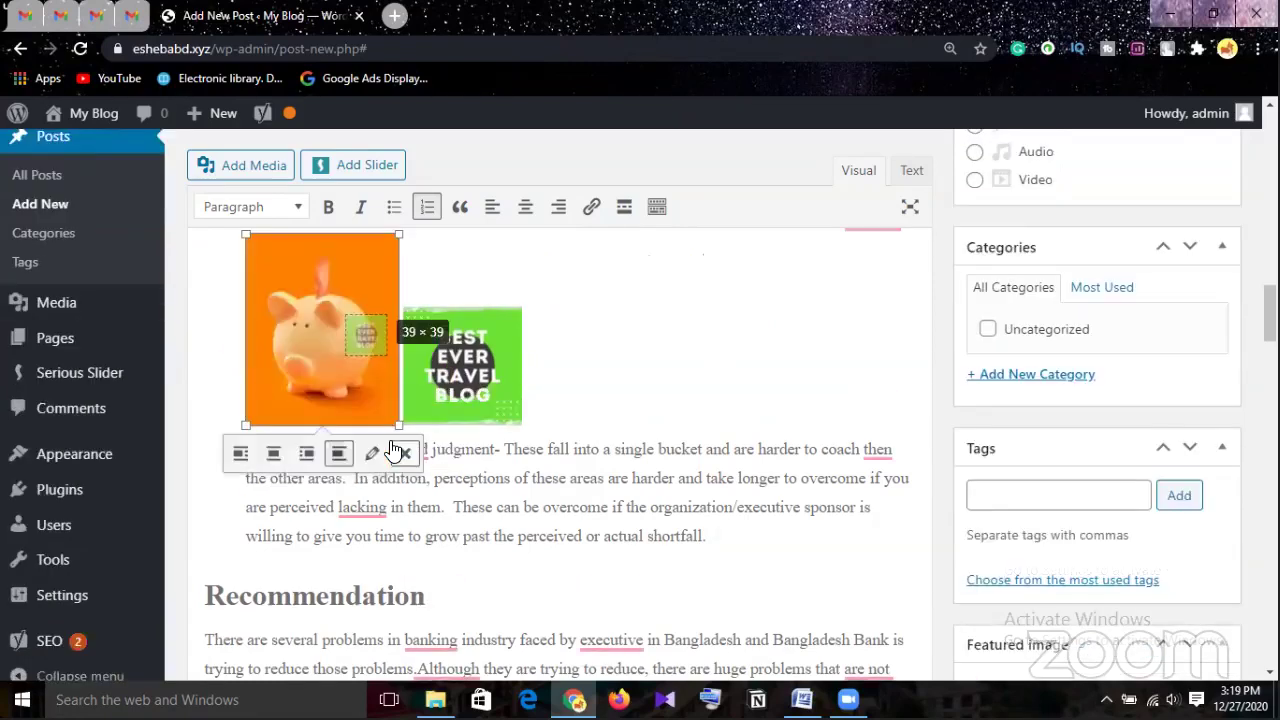
pyautogui.click(480, 360)
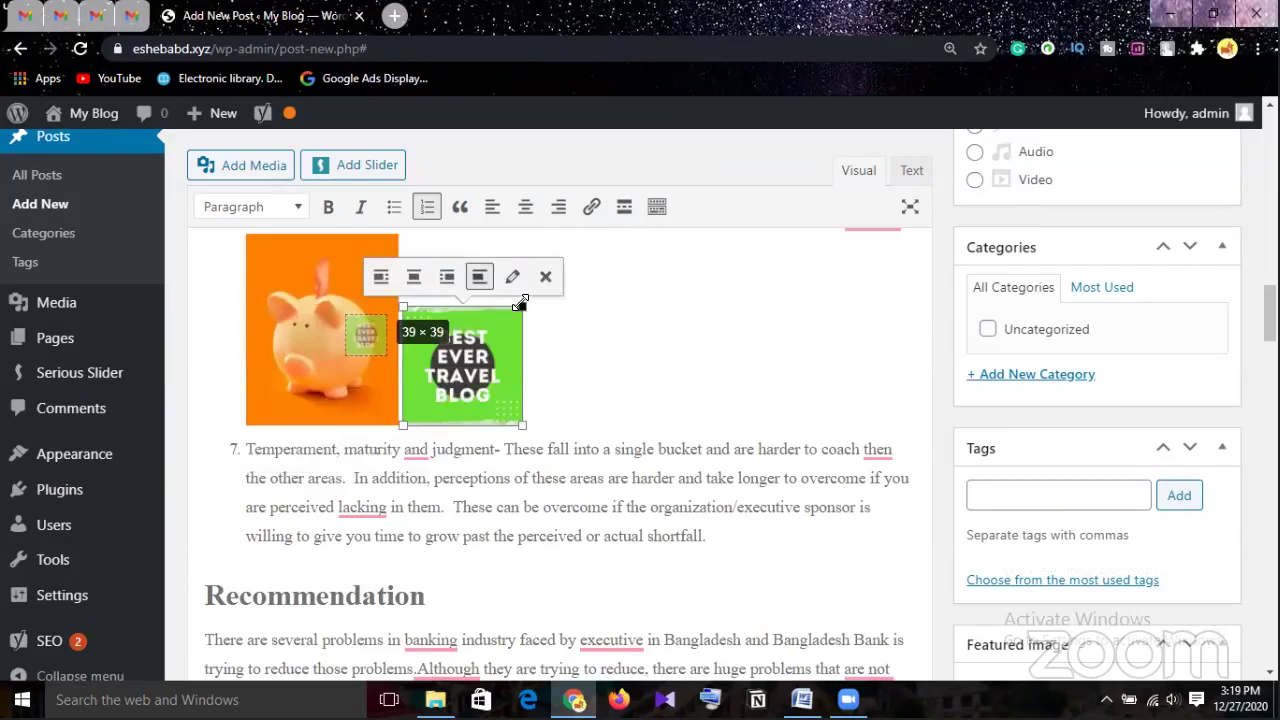
pyautogui.moveTo(522, 307); pyautogui.dragTo(590, 266)
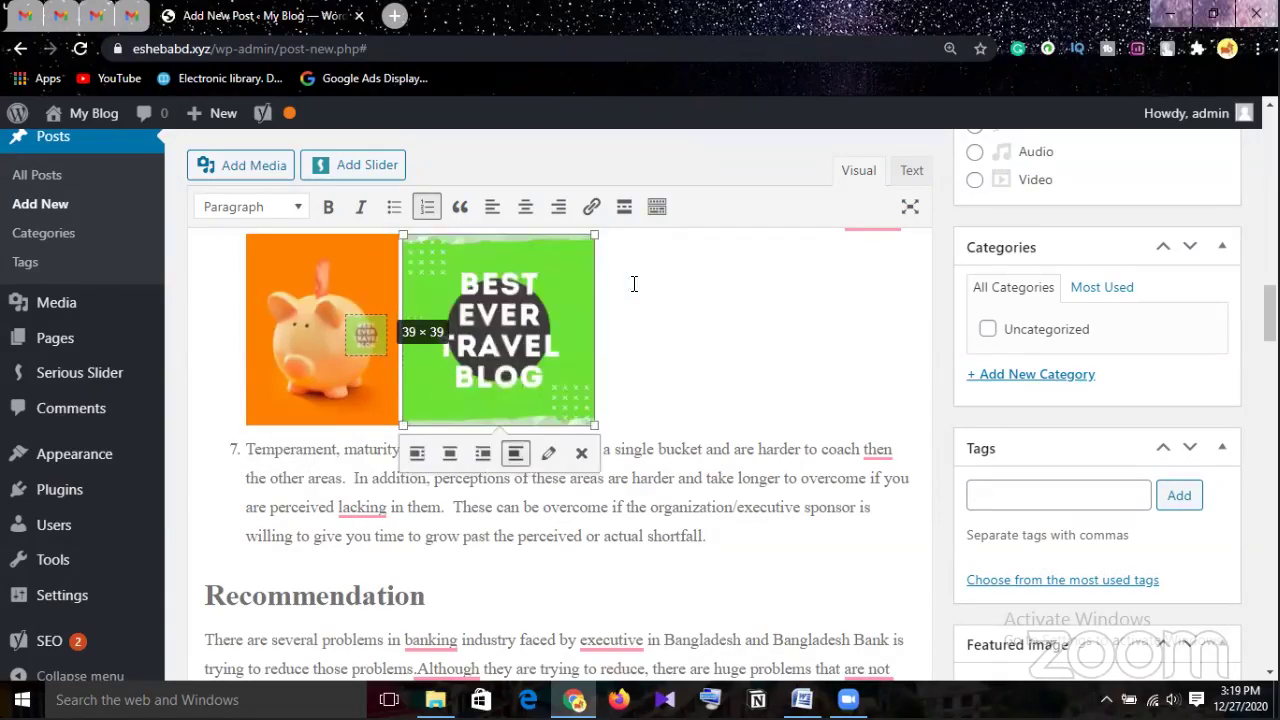
pyautogui.click(678, 342)
# Review the text and image placement through the whole post, from the title to the "Recommendation" section
pyautogui.scroll(2, 674, 420)
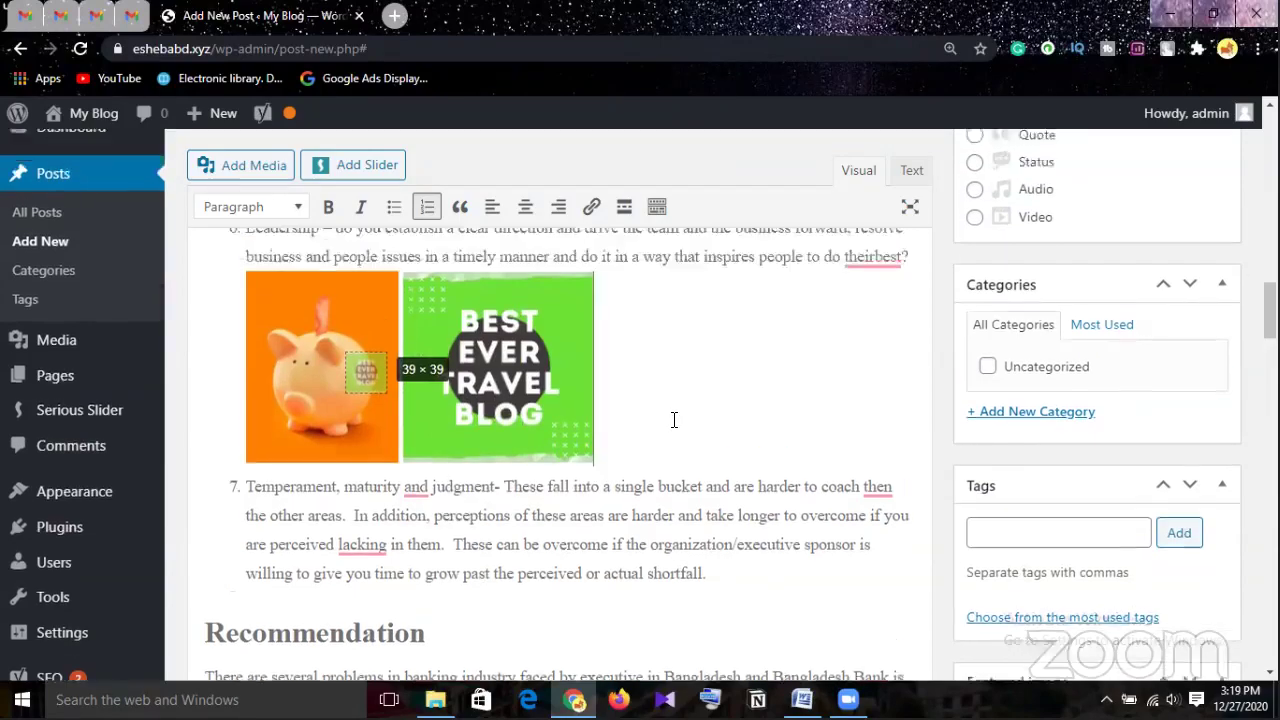
pyautogui.scroll(10, 670, 424)
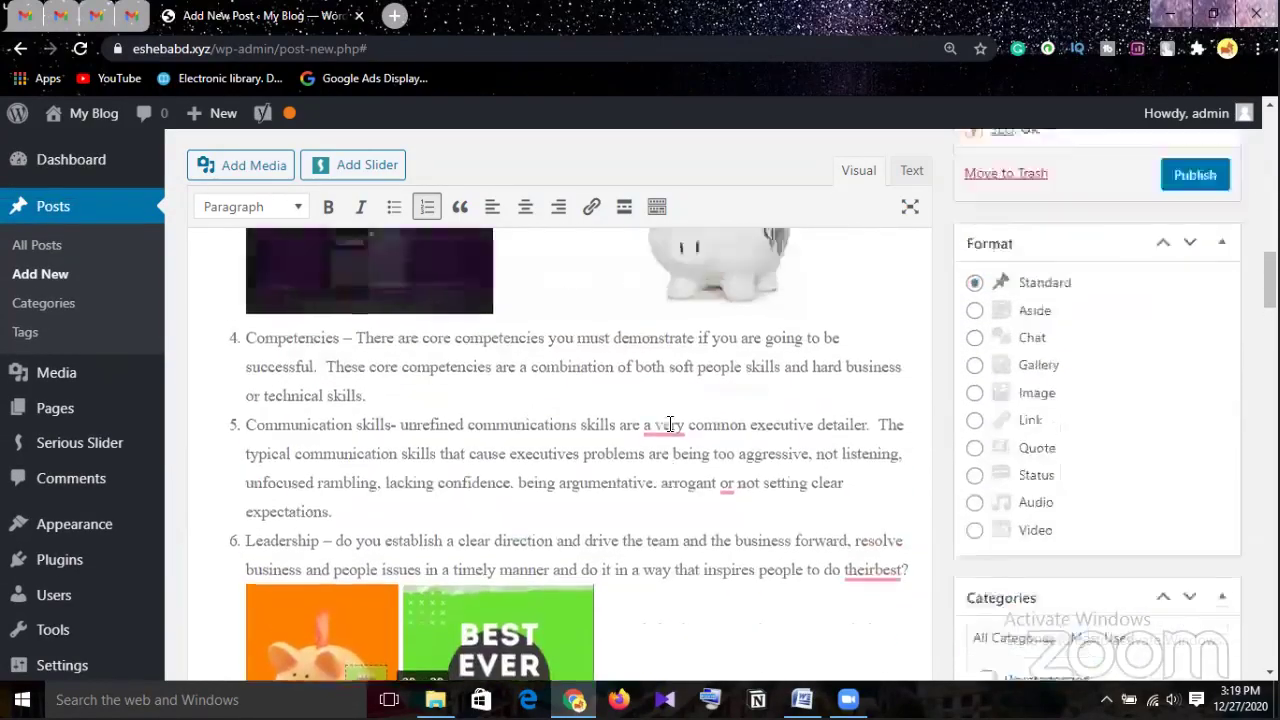
pyautogui.scroll(8, 670, 424)
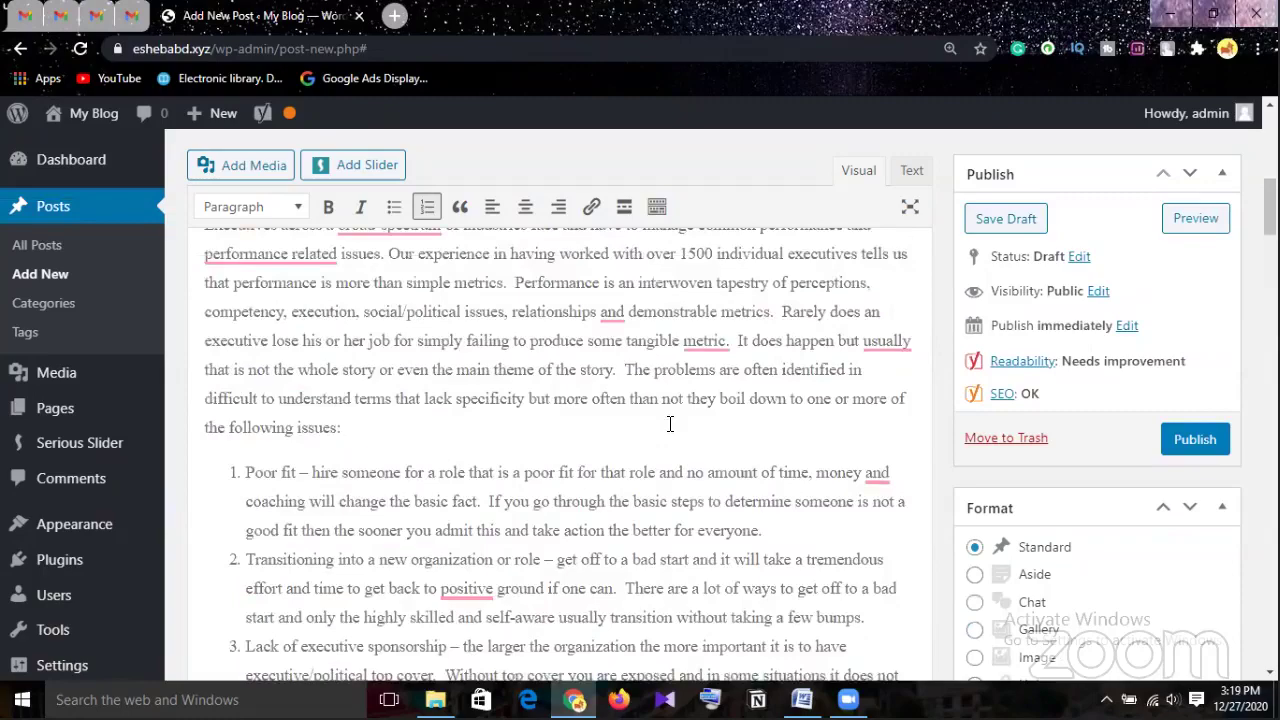
pyautogui.scroll(8, 670, 424)
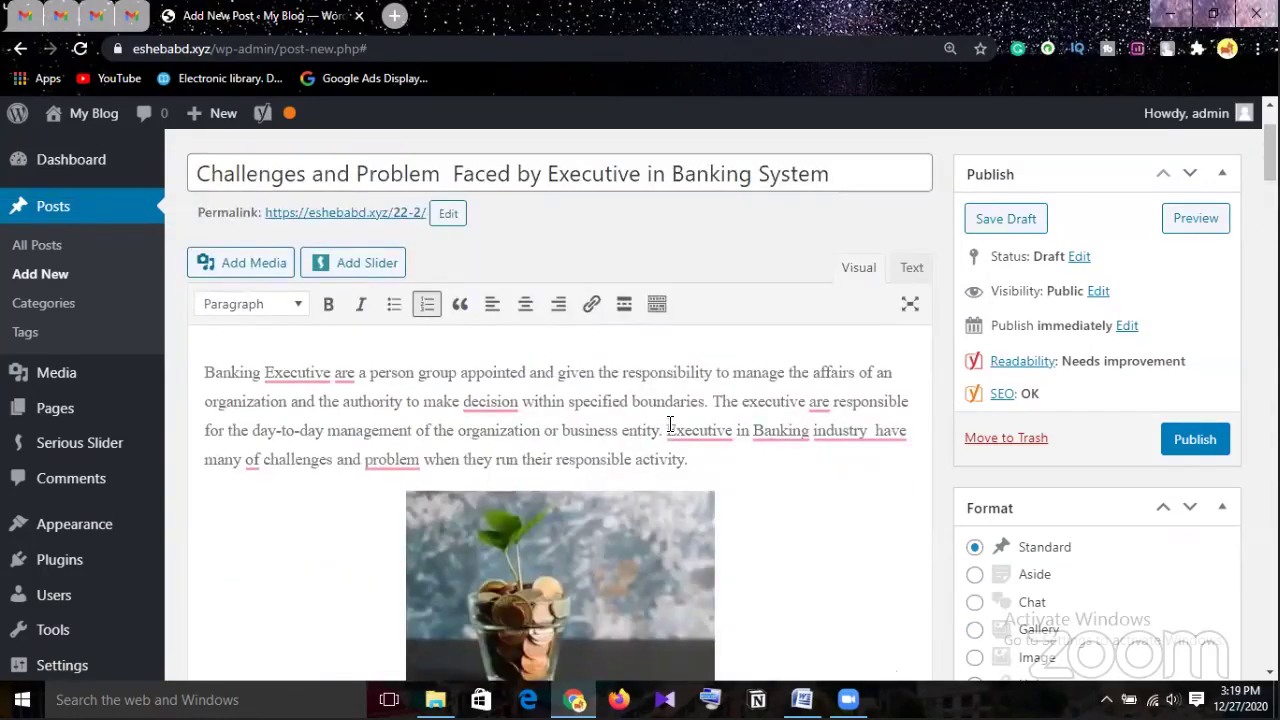
pyautogui.scroll(-10, 668, 421)
pyautogui.scroll(-15, 666, 418)
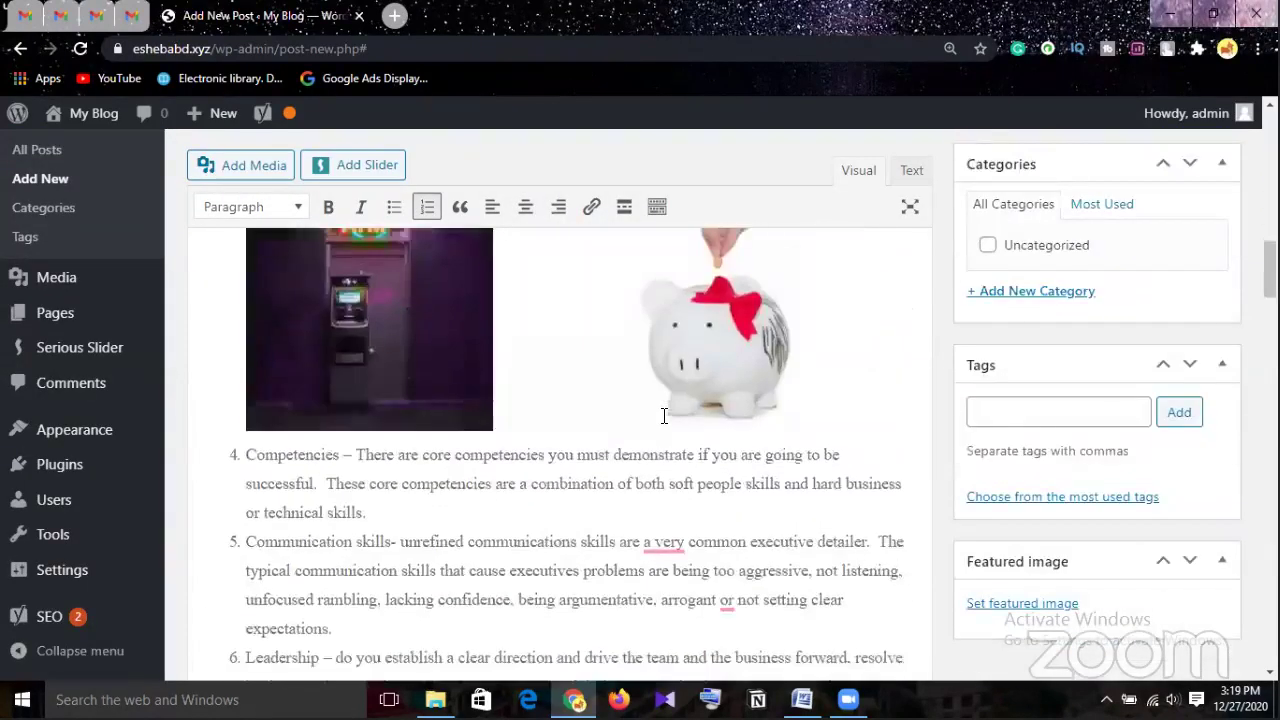
pyautogui.scroll(-4, 664, 416)
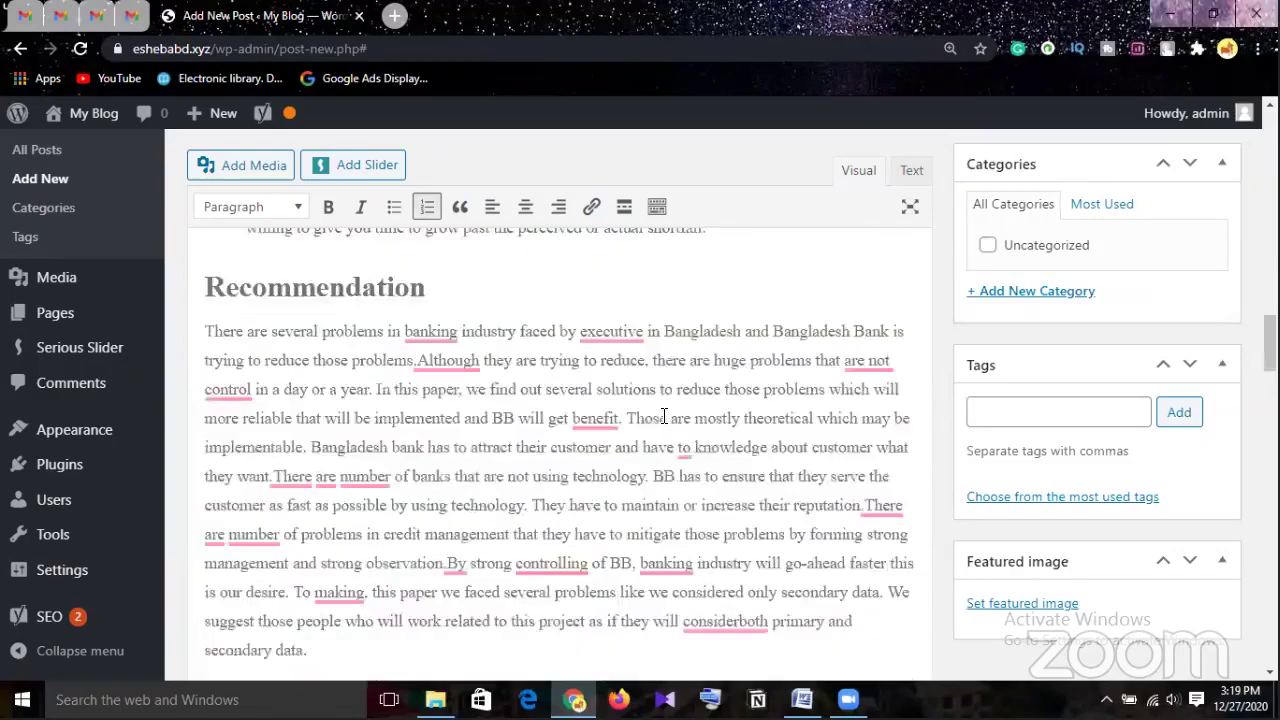
# Remove the green "Best Ever Travel Blog" image from list item 6
pyautogui.scroll(6, 663, 416)
pyautogui.moveTo(594, 286); pyautogui.dragTo(481, 291)
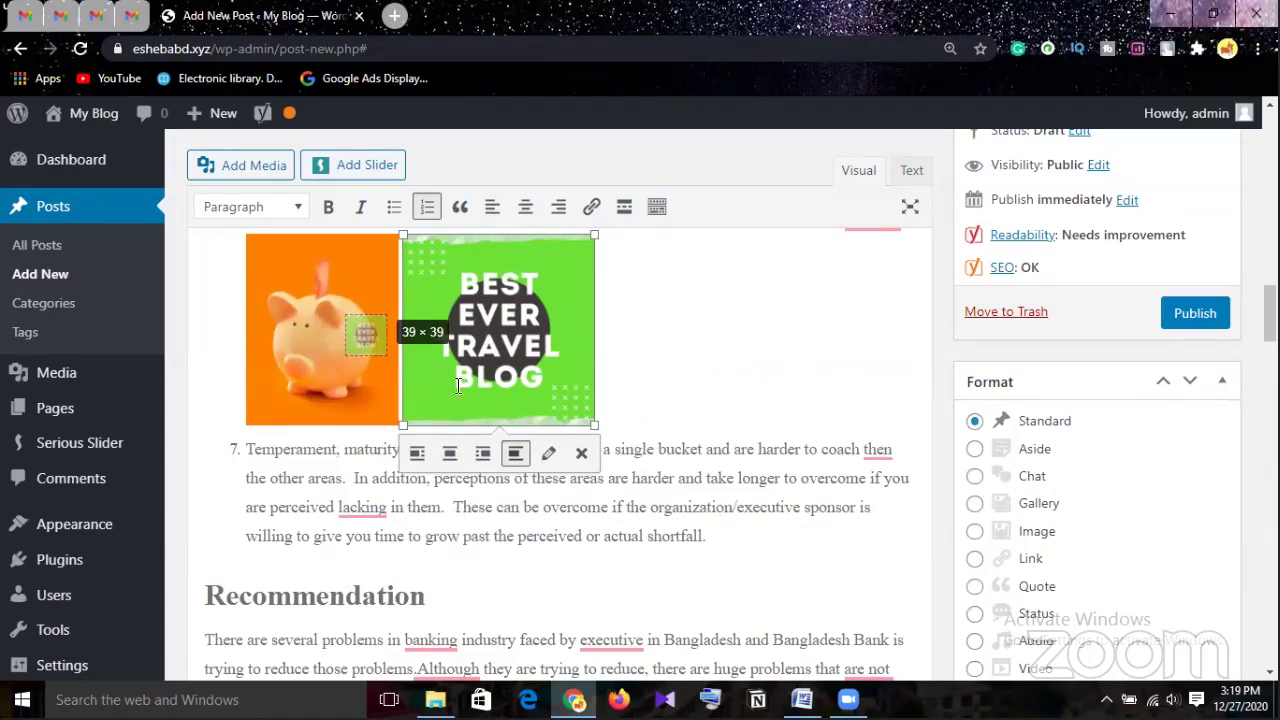
pyautogui.click(582, 453)
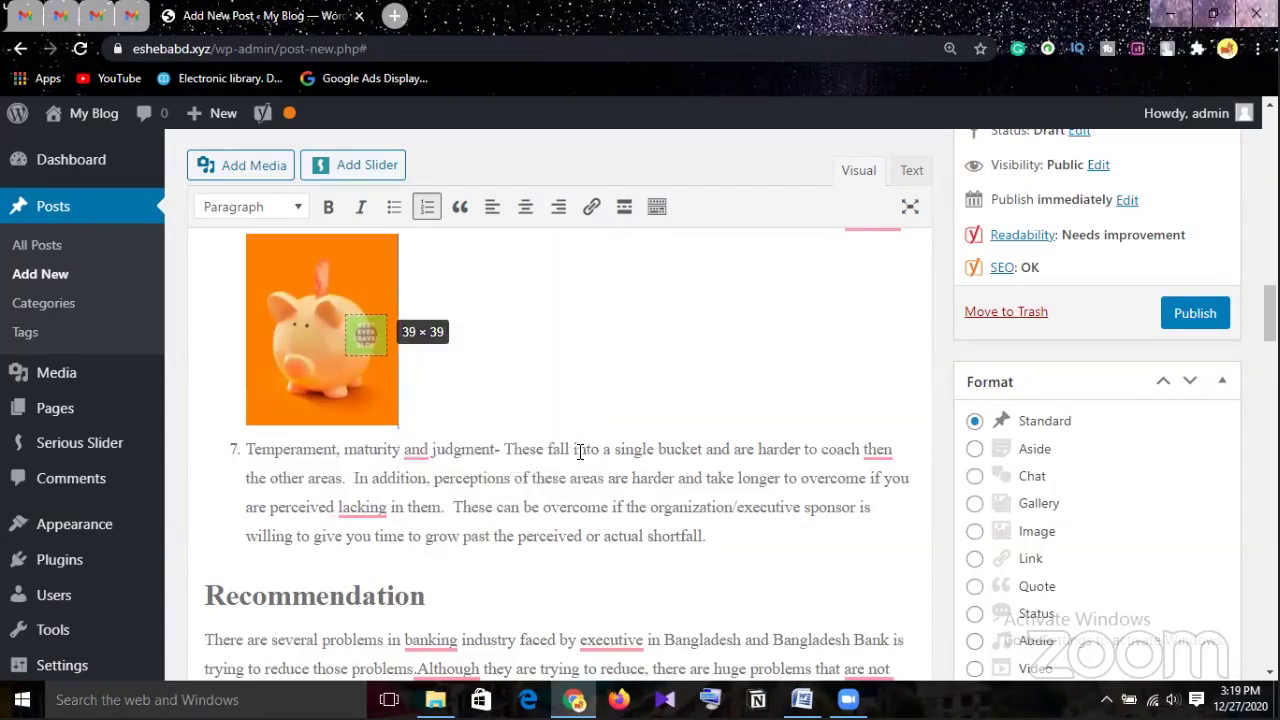
# Enlarge the orange piggy bank image under list item 6 to about the width of the purple ATM image
pyautogui.scroll(2, 530, 420)
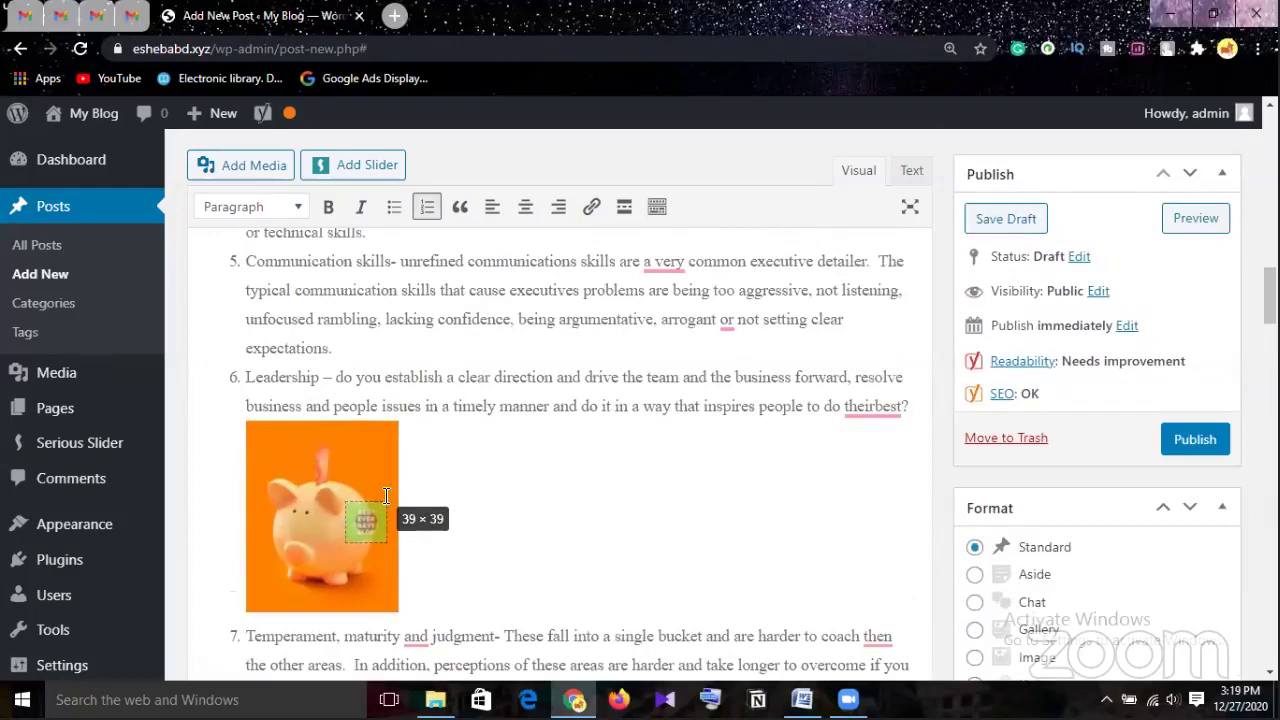
pyautogui.click(358, 563)
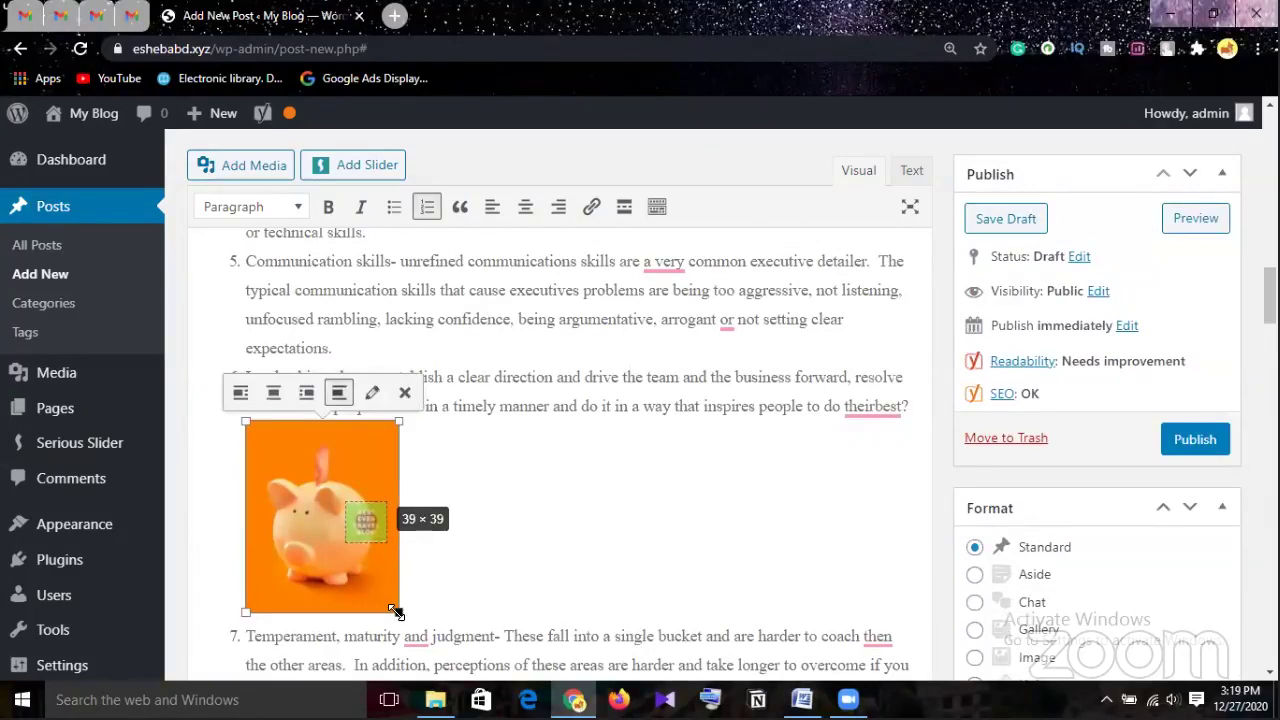
pyautogui.moveTo(399, 612); pyautogui.dragTo(488, 622)
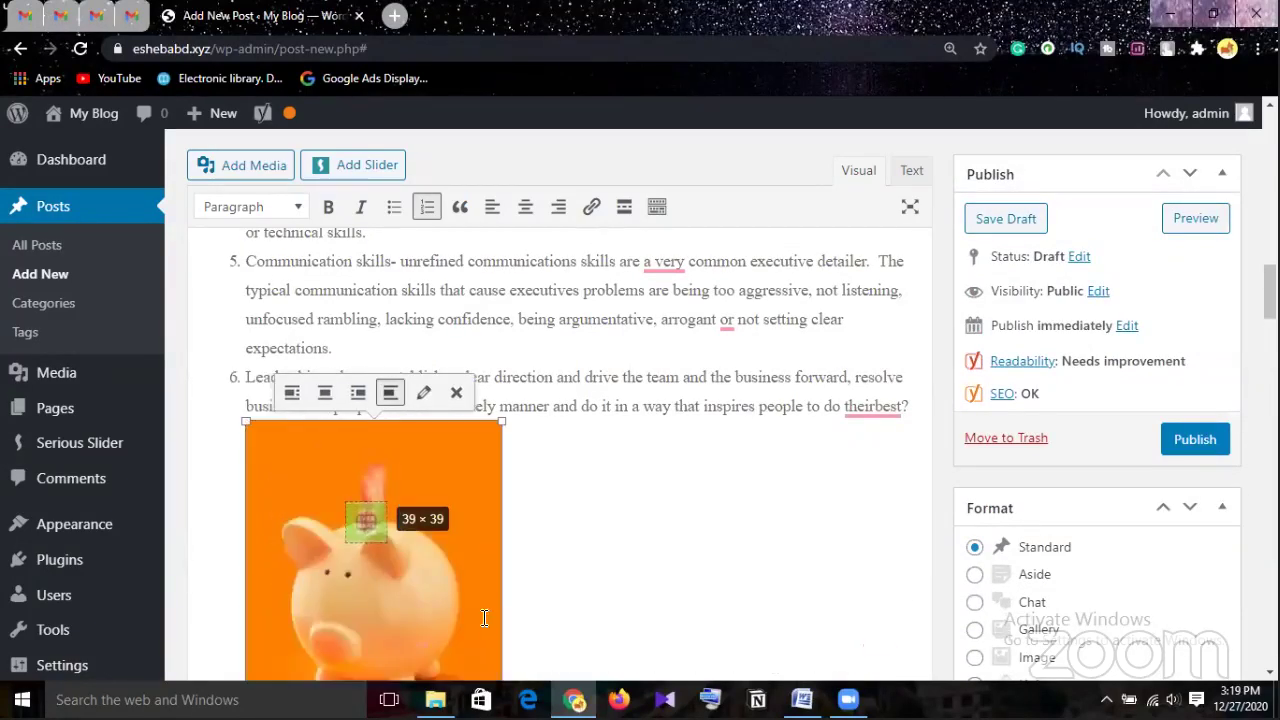
pyautogui.click(614, 560)
pyautogui.scroll(-1, 590, 540)
pyautogui.scroll(-4, 590, 540)
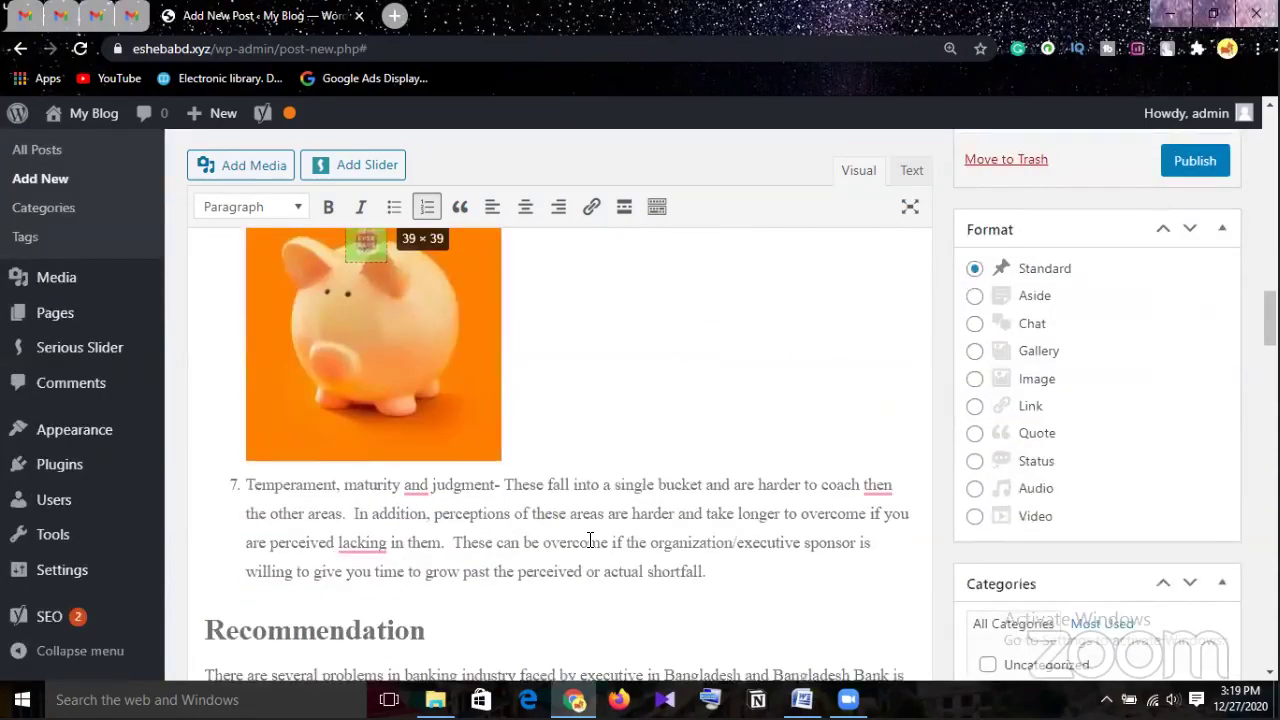
# Center-align the orange piggy bank image under list item 6
pyautogui.scroll(4, 612, 435)
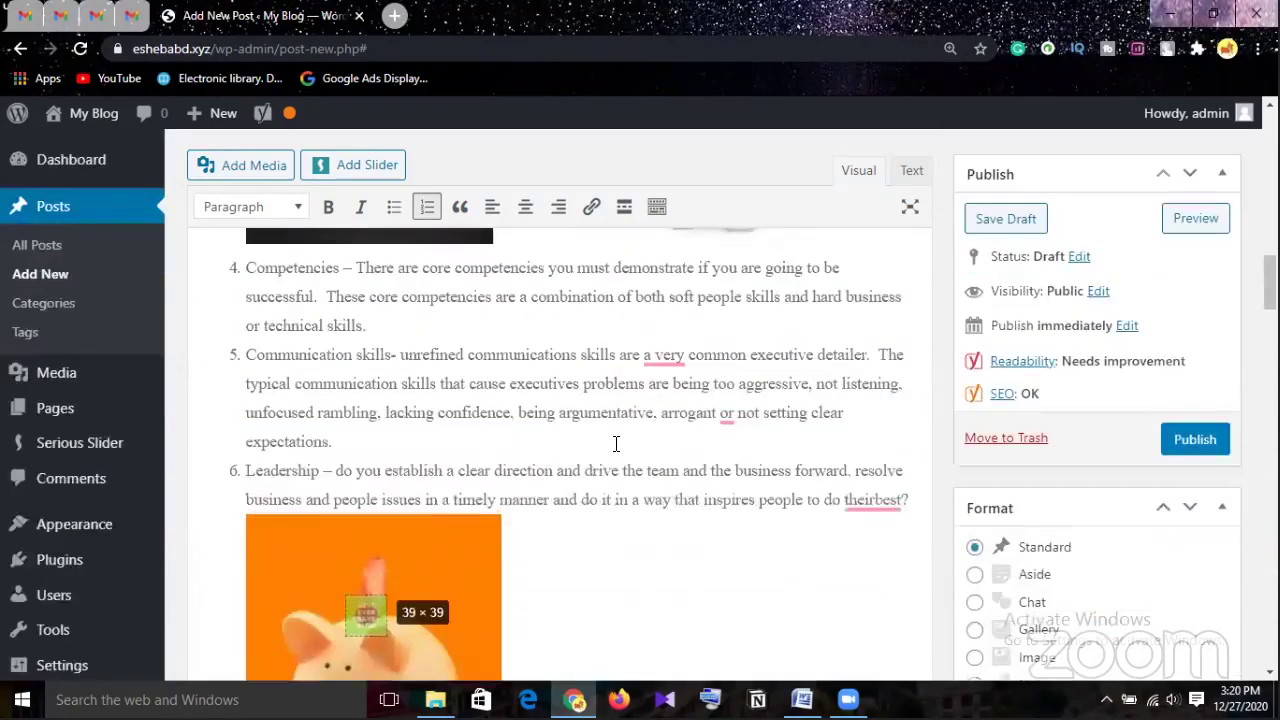
pyautogui.click(344, 568)
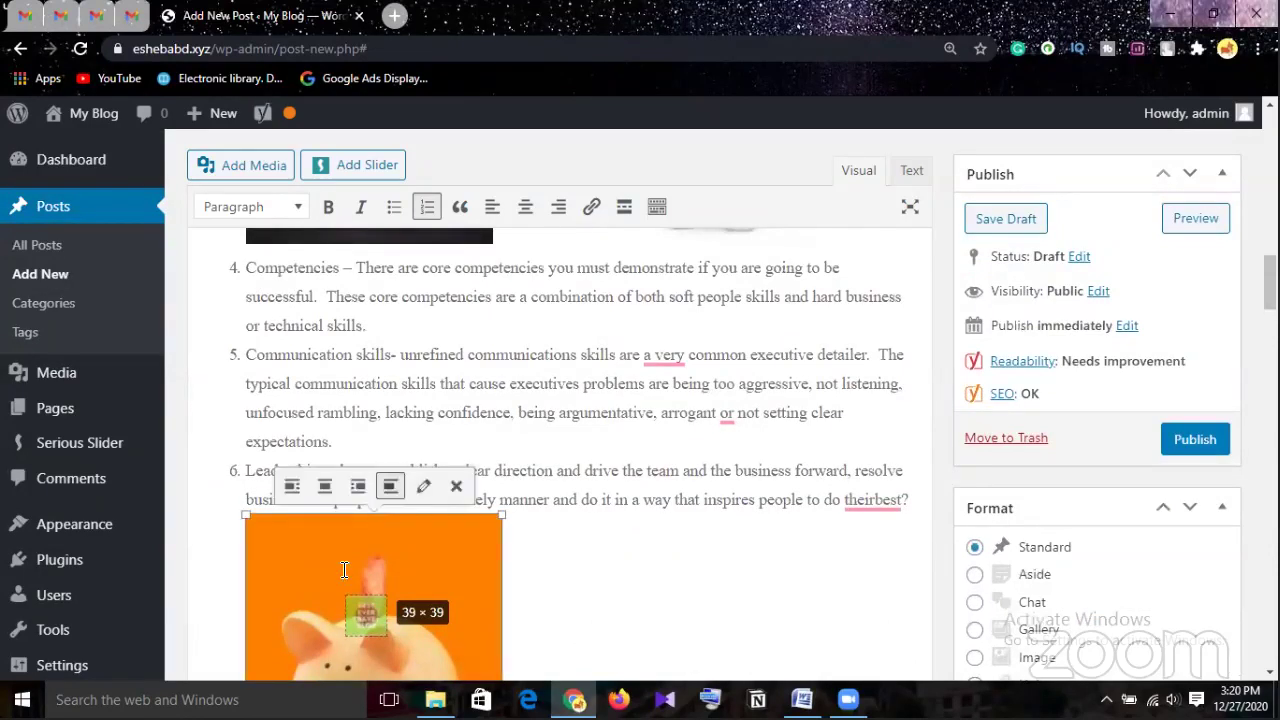
pyautogui.click(327, 488)
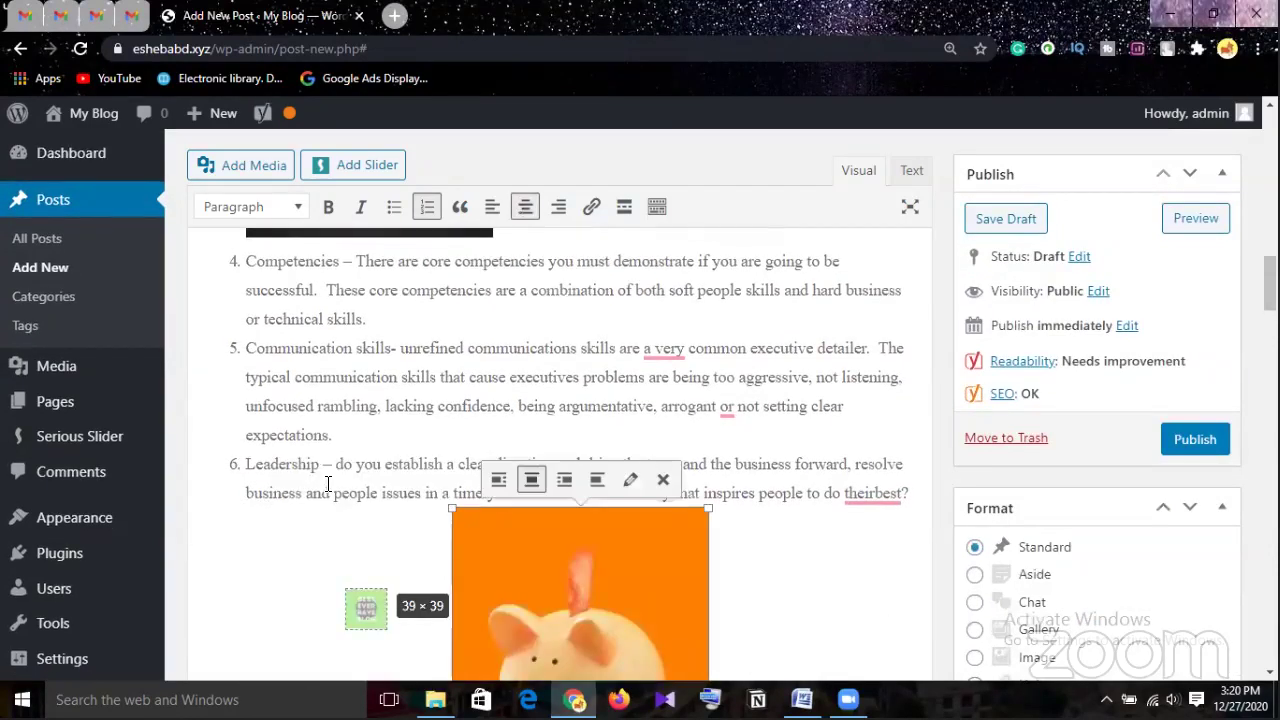
# Correct "theirbest" to "their best" at the end of list item 6 about leadership
pyautogui.click(877, 492)
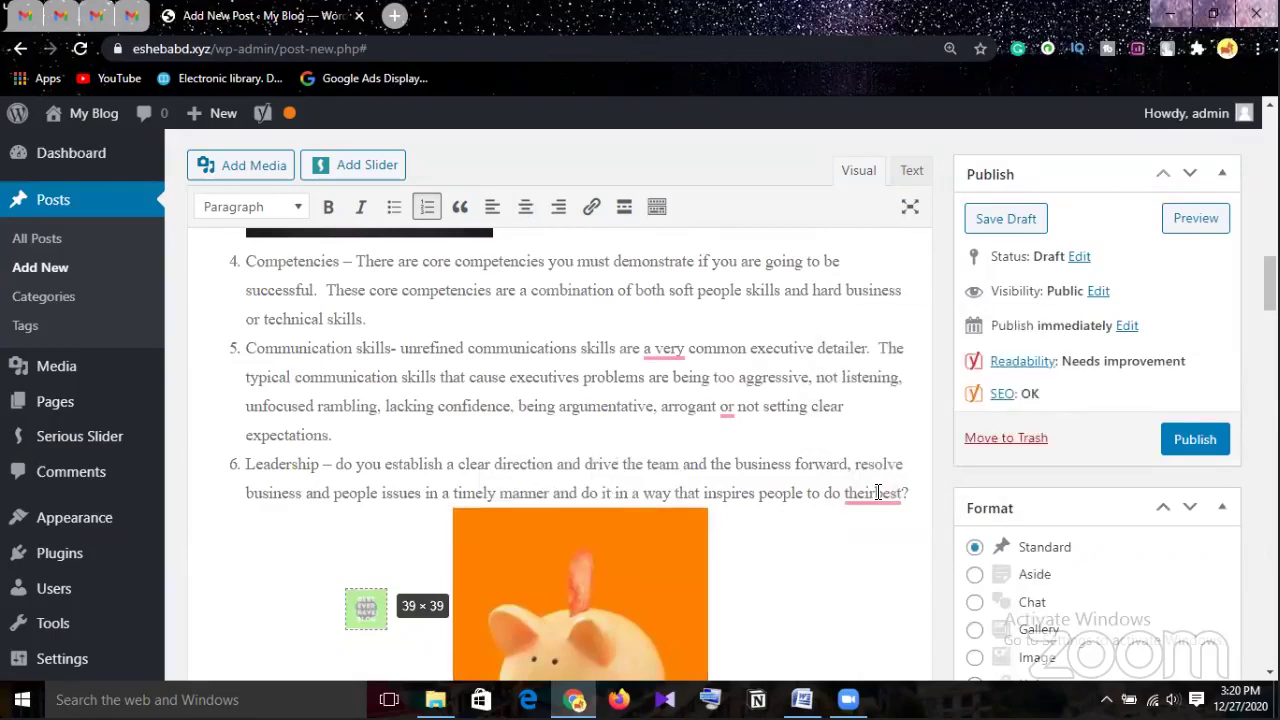
pyautogui.moveTo(881, 495)
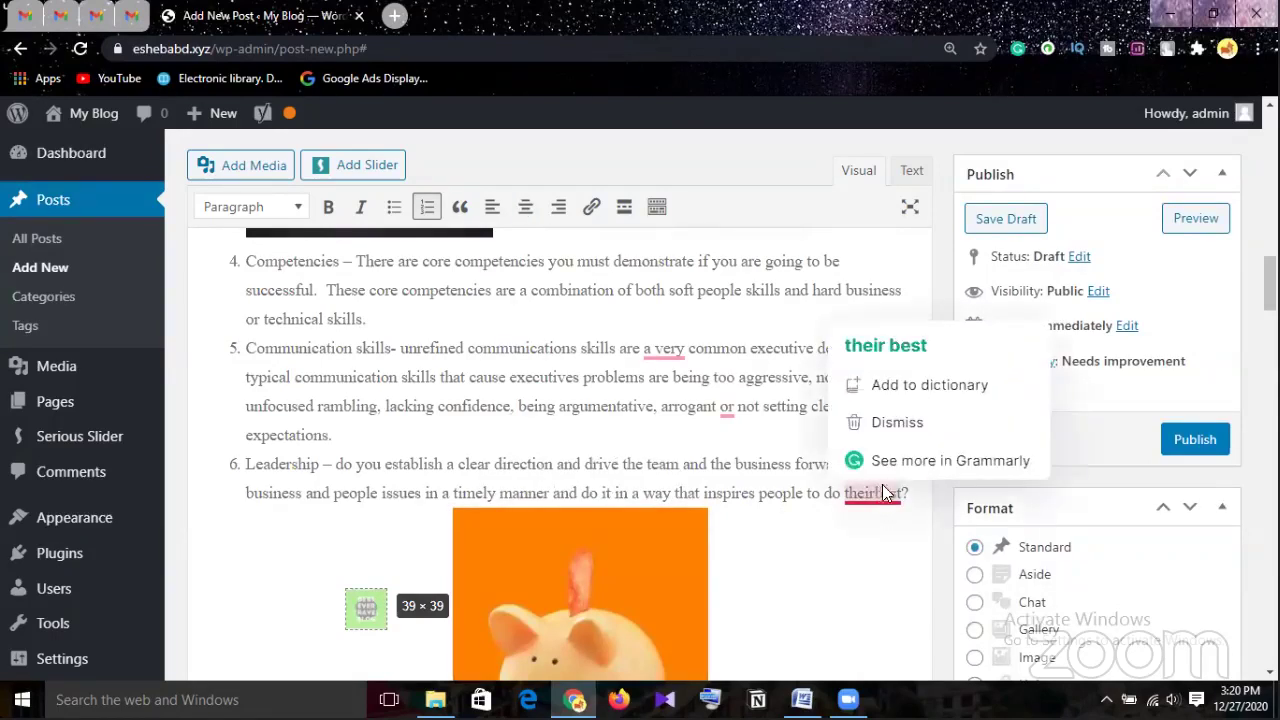
pyautogui.click(886, 348)
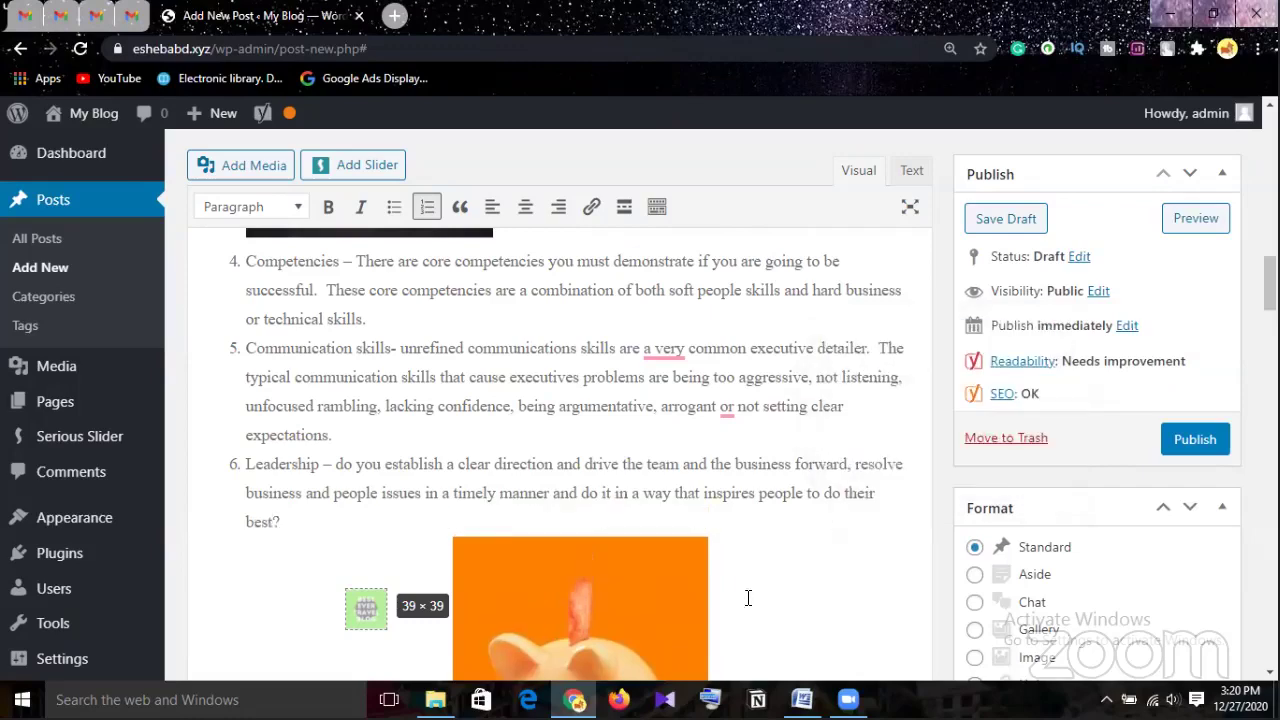
# Left-align the white piggy bank image under list item 3 so that it sits beside the purple ATM image
pyautogui.scroll(-2, 748, 598)
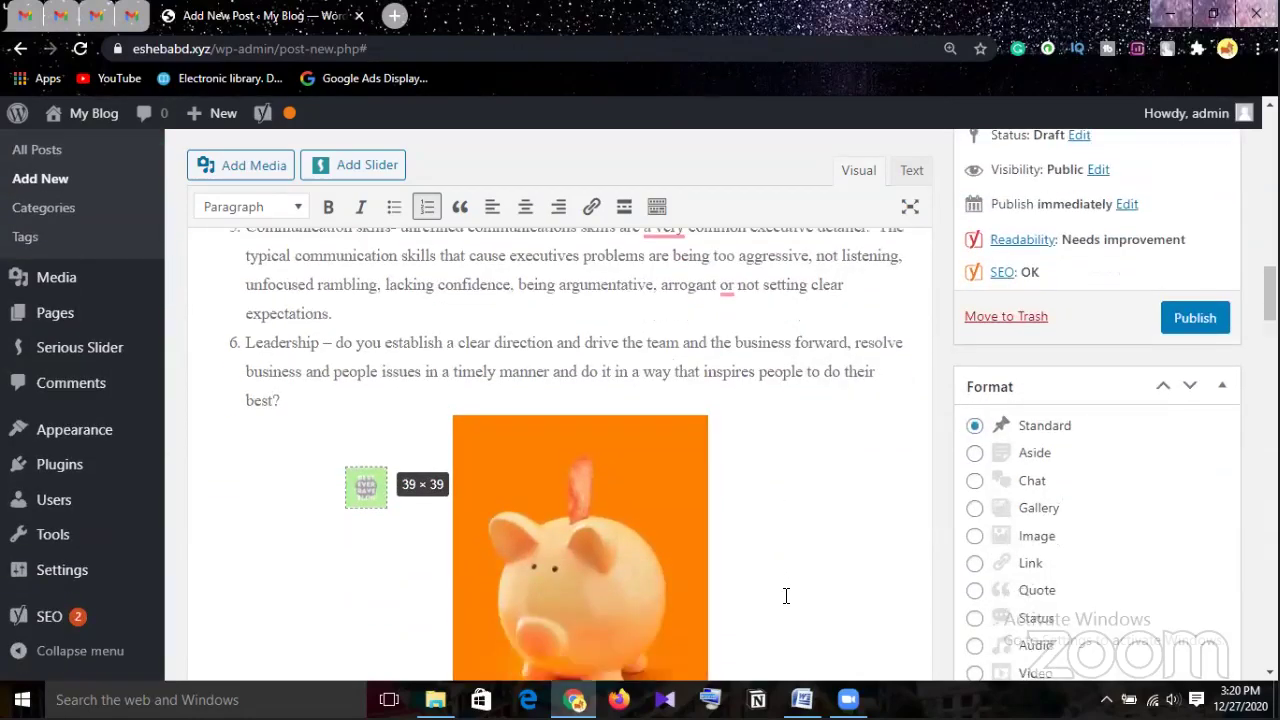
pyautogui.scroll(-1, 782, 576)
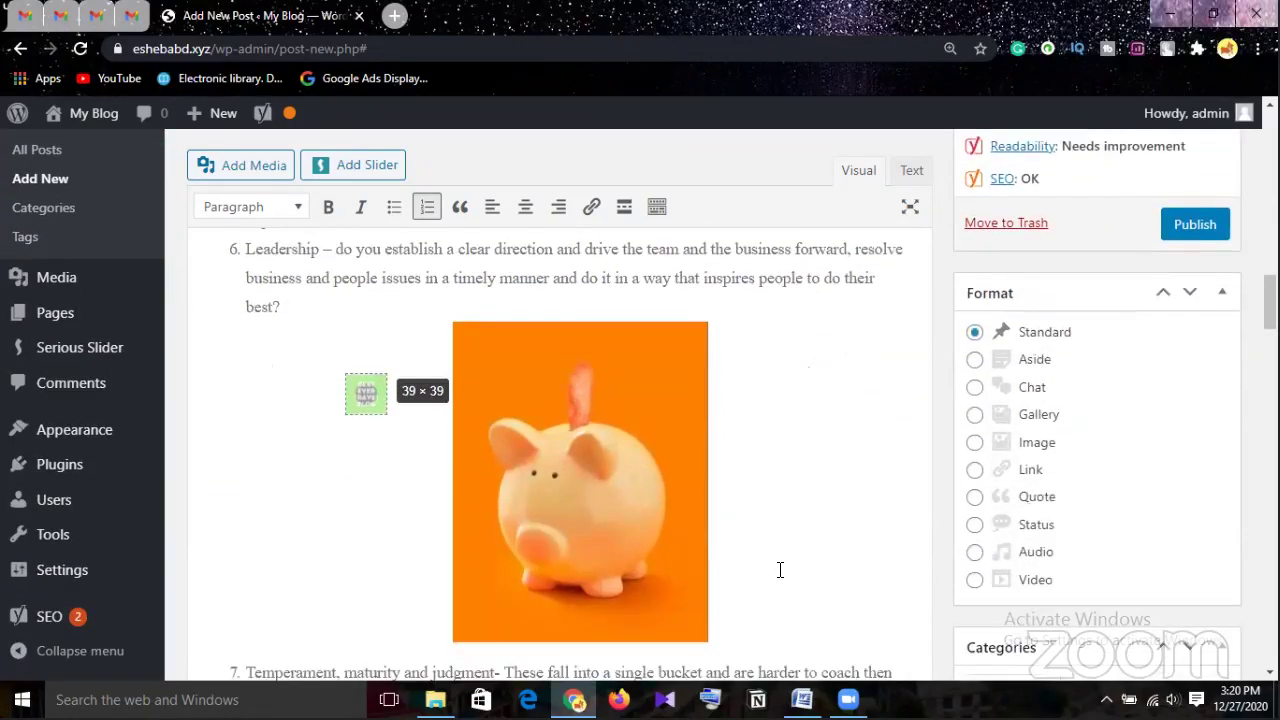
pyautogui.scroll(5, 780, 570)
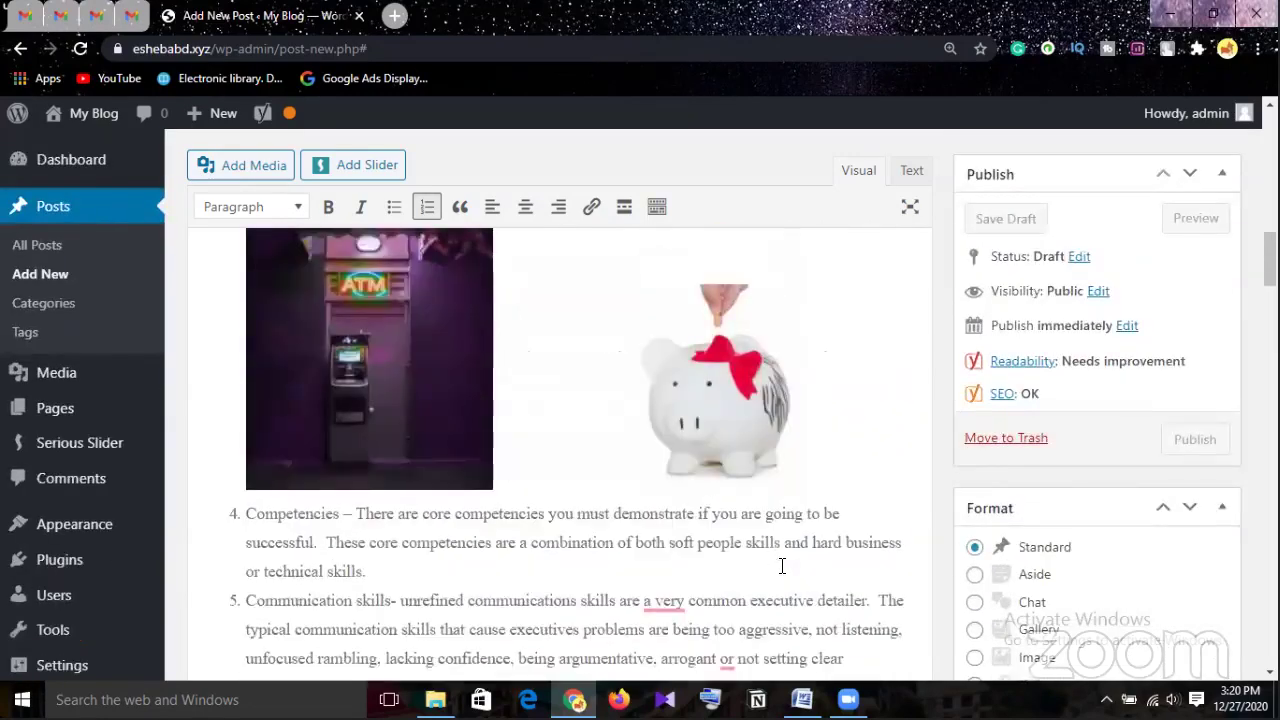
pyautogui.scroll(1, 780, 565)
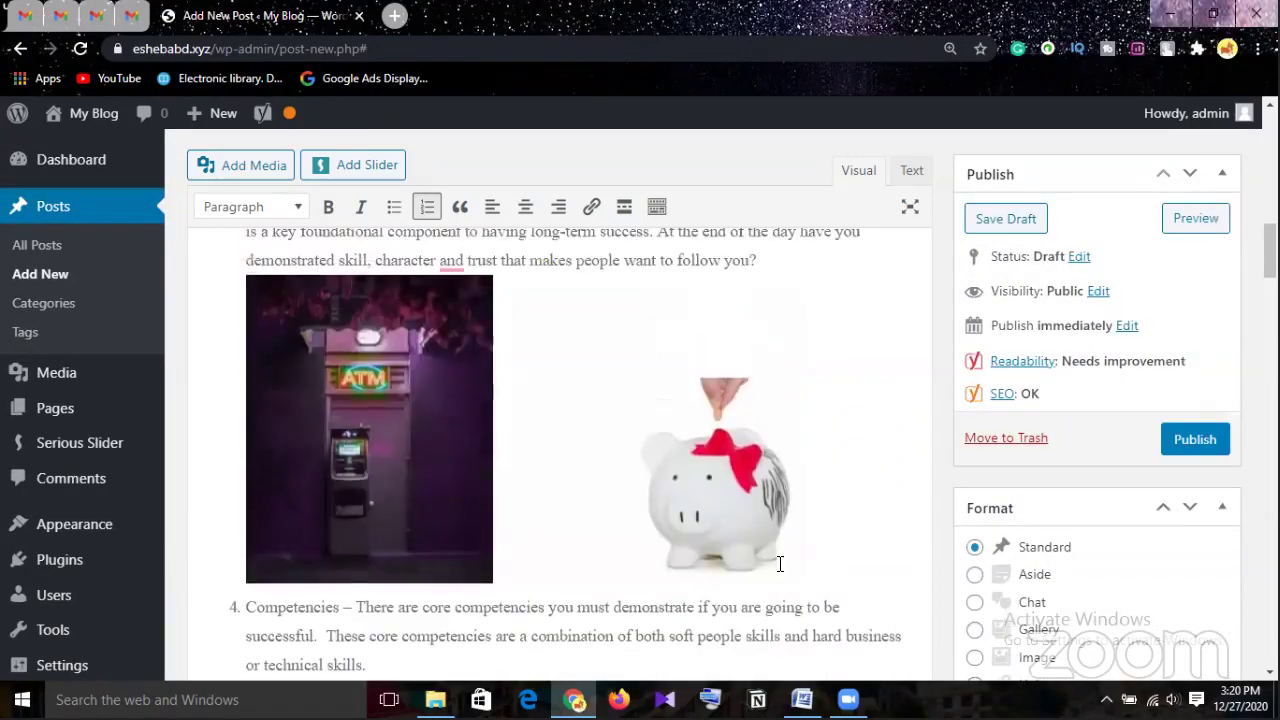
pyautogui.click(644, 450)
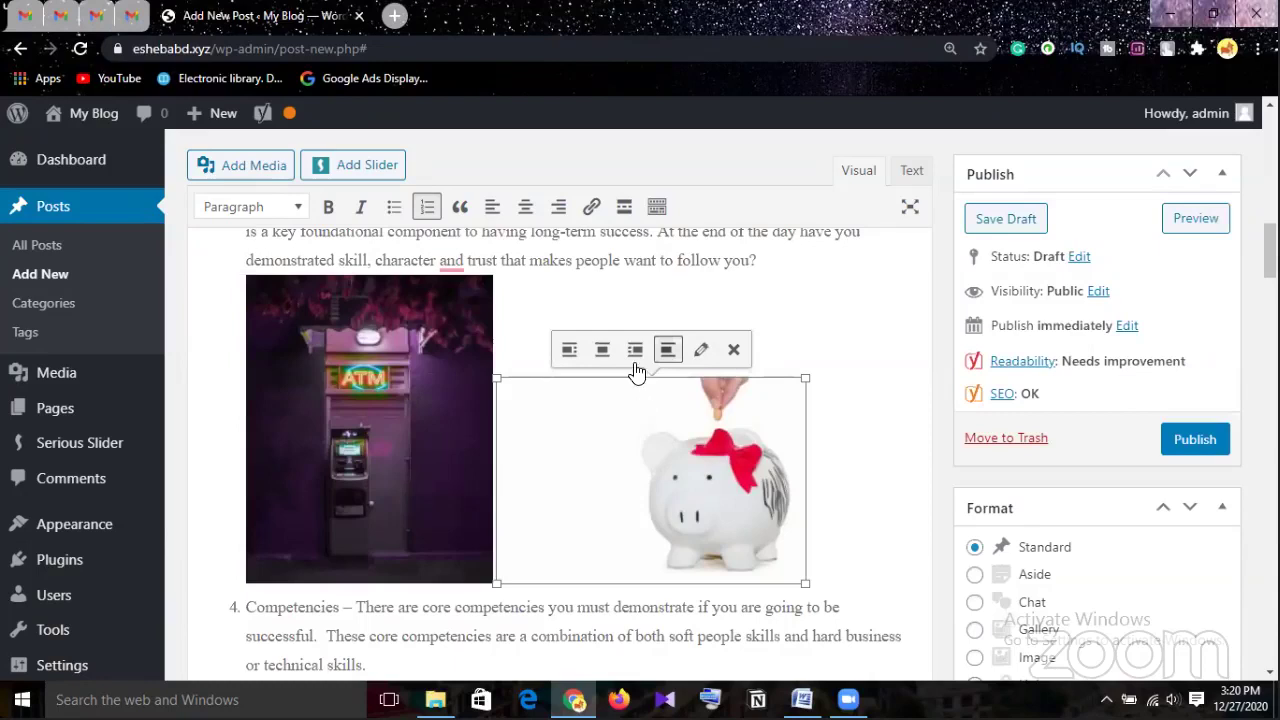
pyautogui.click(603, 350)
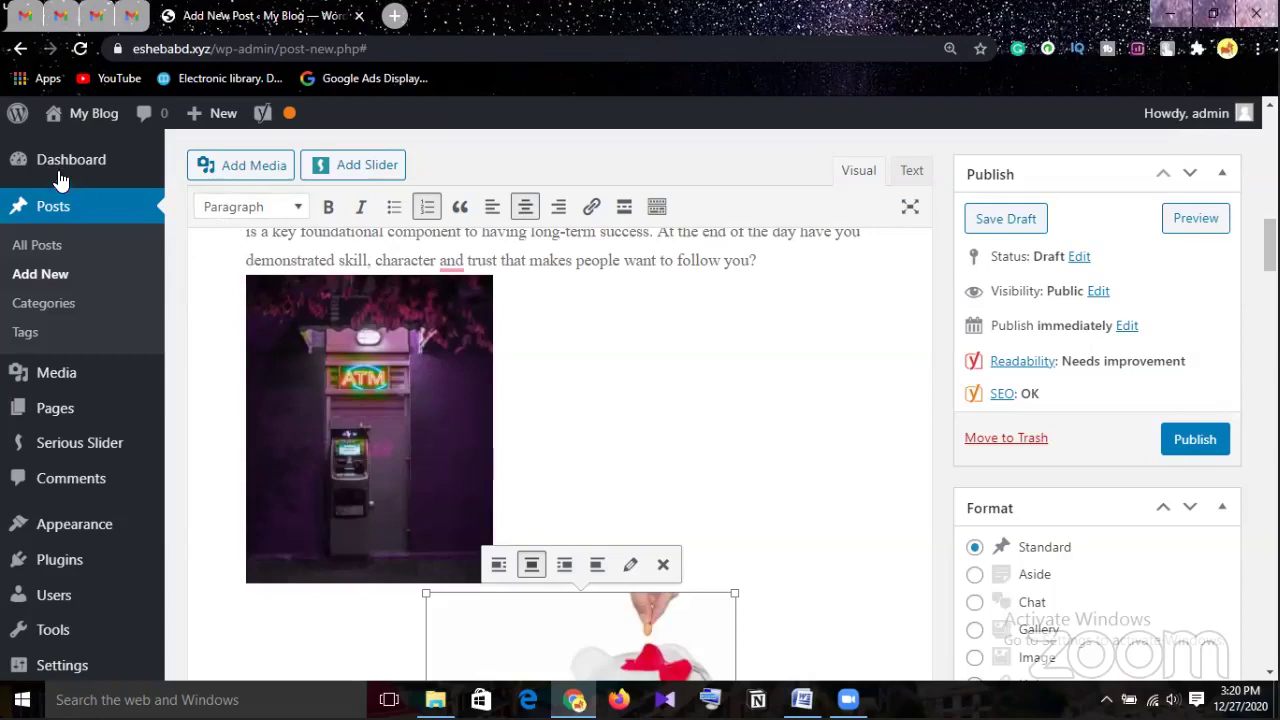
pyautogui.click(499, 566)
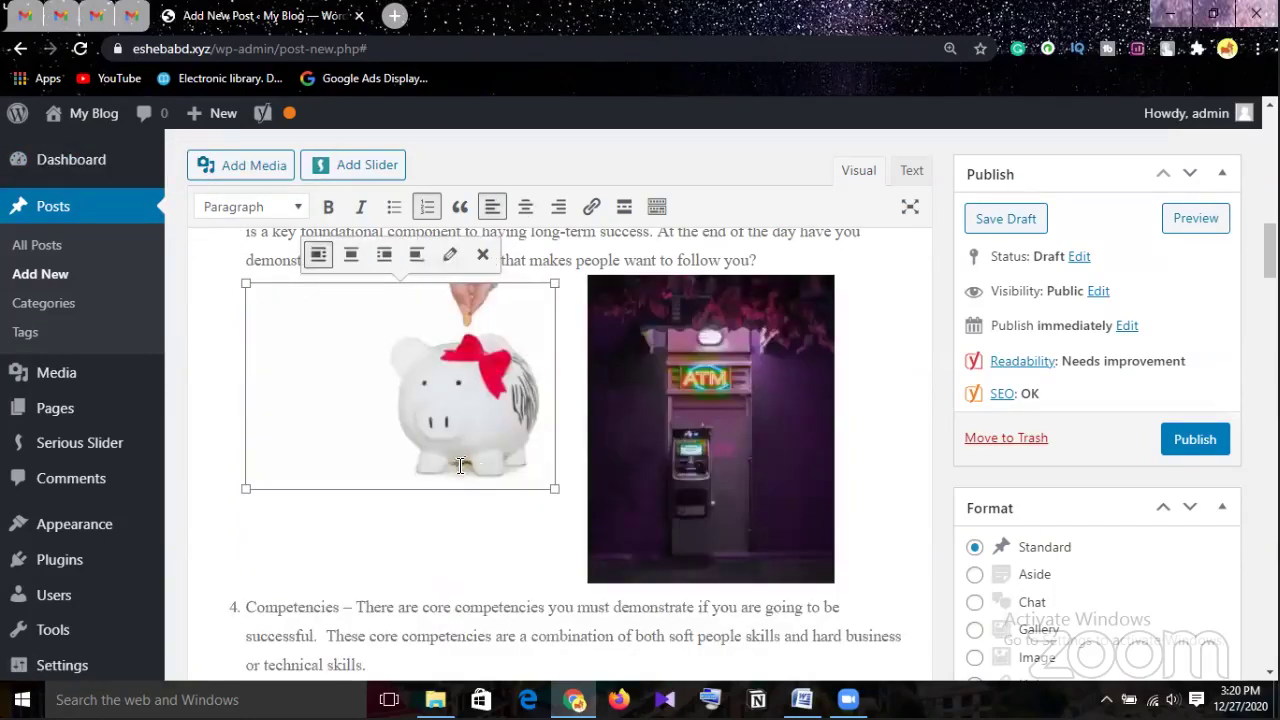
pyautogui.click(464, 504)
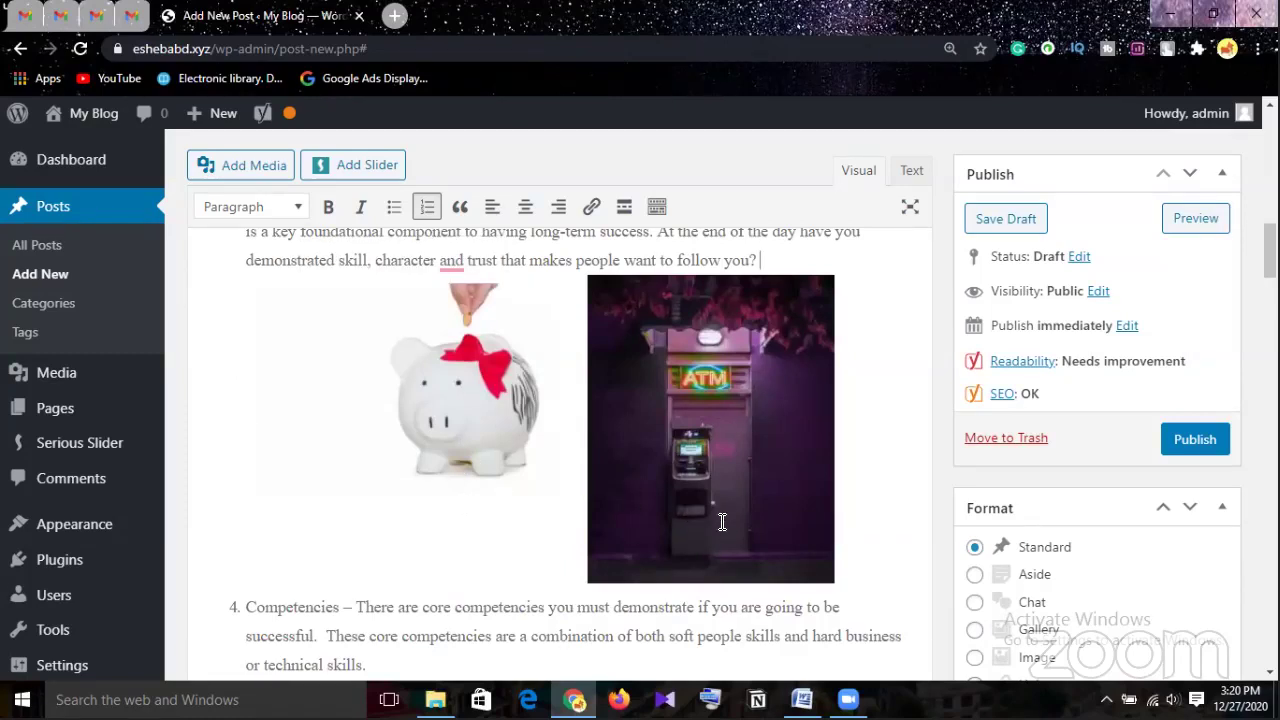
# Enlarge the white piggy bank image moderately, keeping it small enough to fit beside the purple ATM image
pyautogui.click(528, 425)
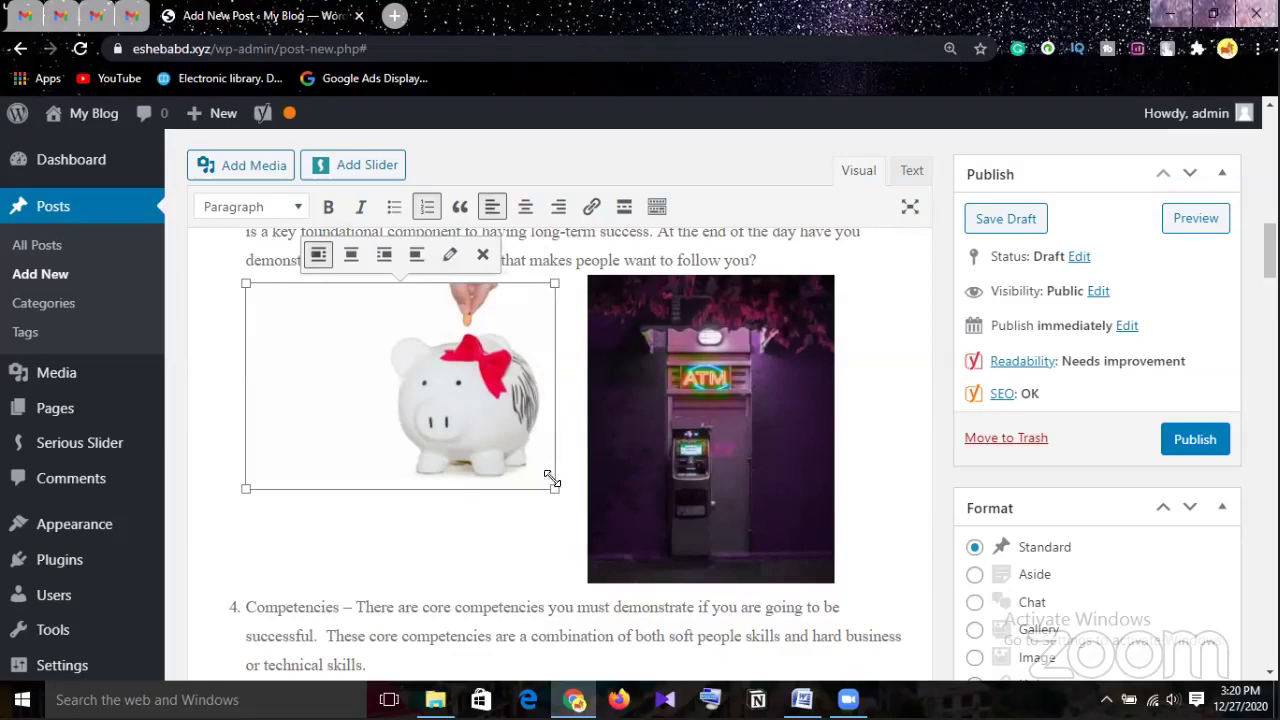
pyautogui.moveTo(553, 487); pyautogui.dragTo(700, 521)
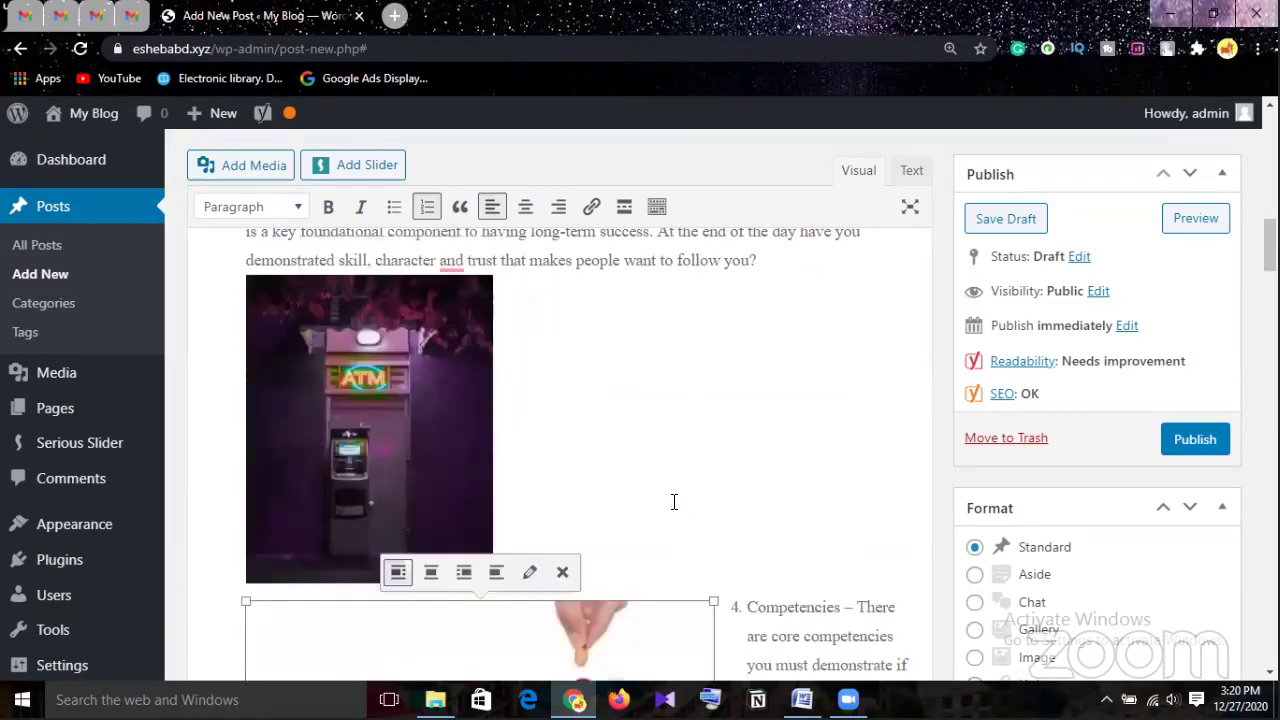
pyautogui.scroll(-1, 672, 502)
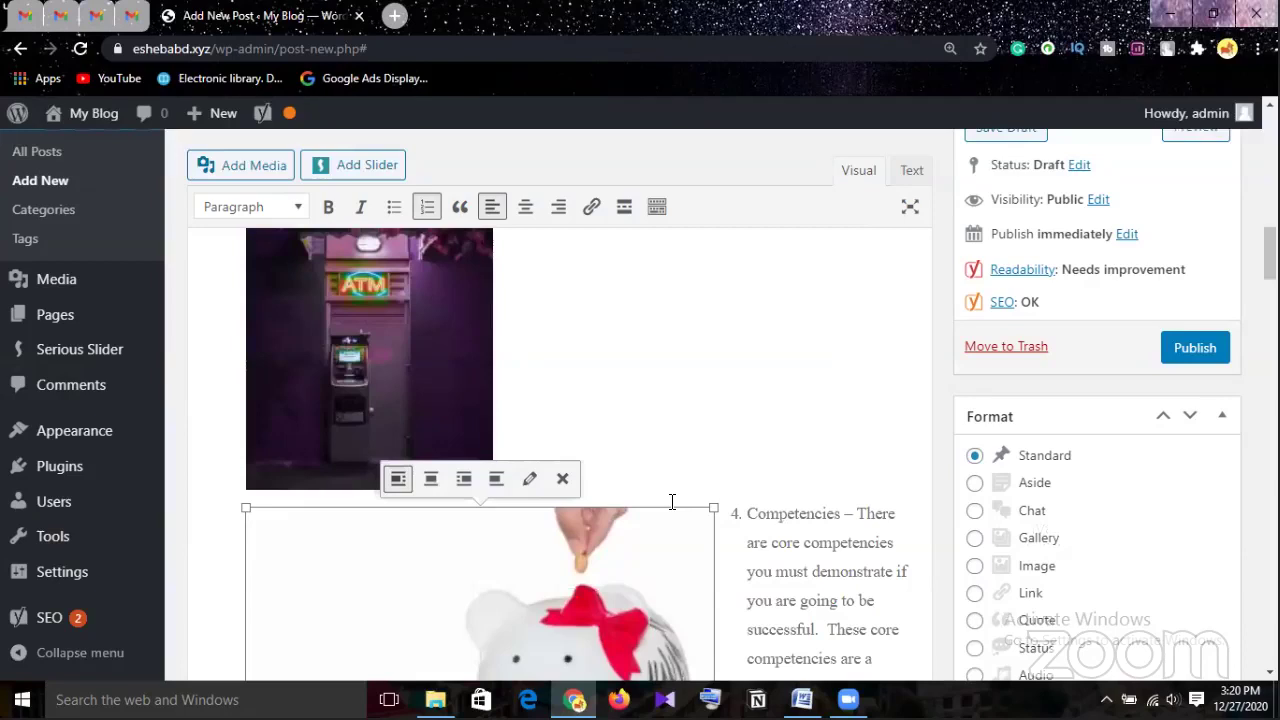
pyautogui.click(452, 368)
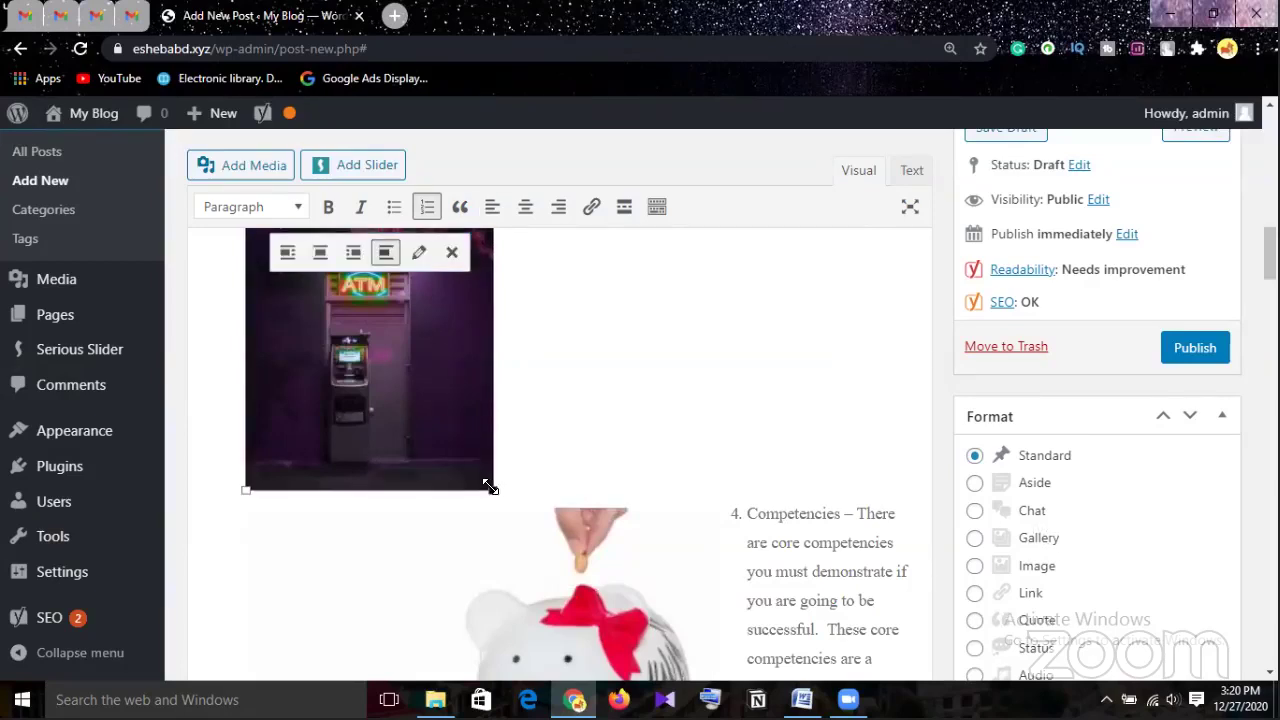
pyautogui.click(518, 552)
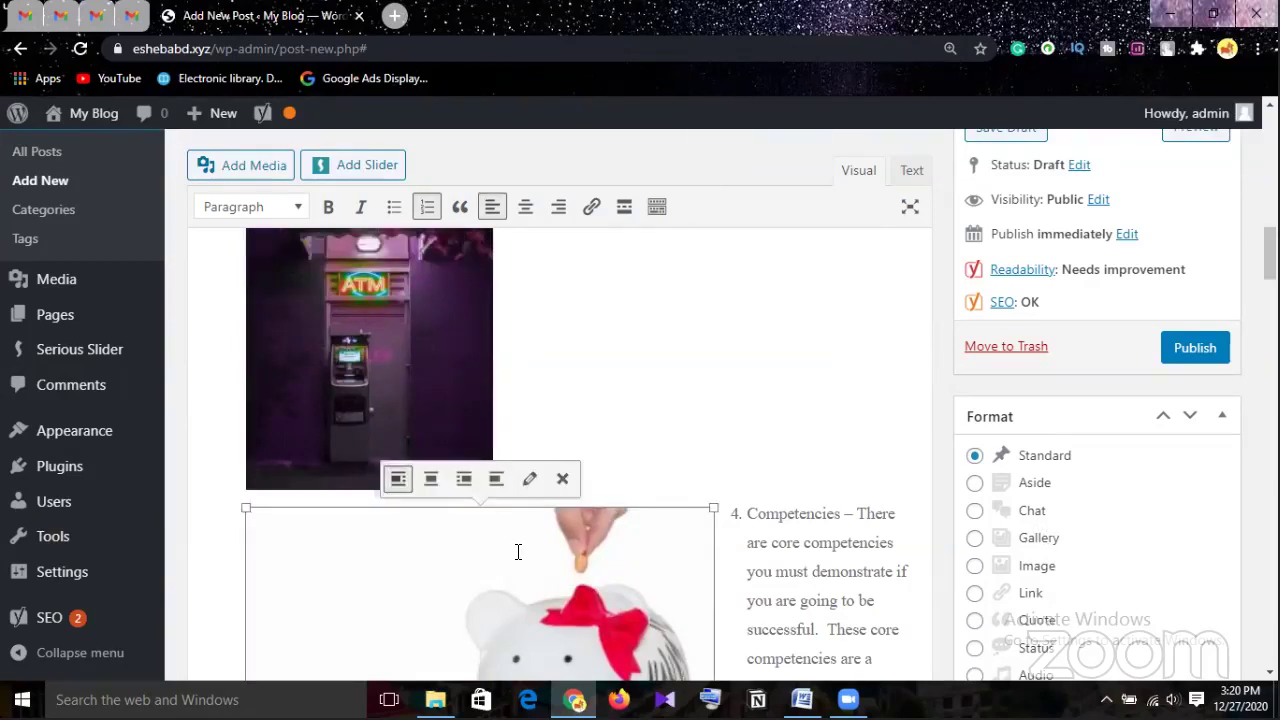
pyautogui.scroll(-3, 551, 535)
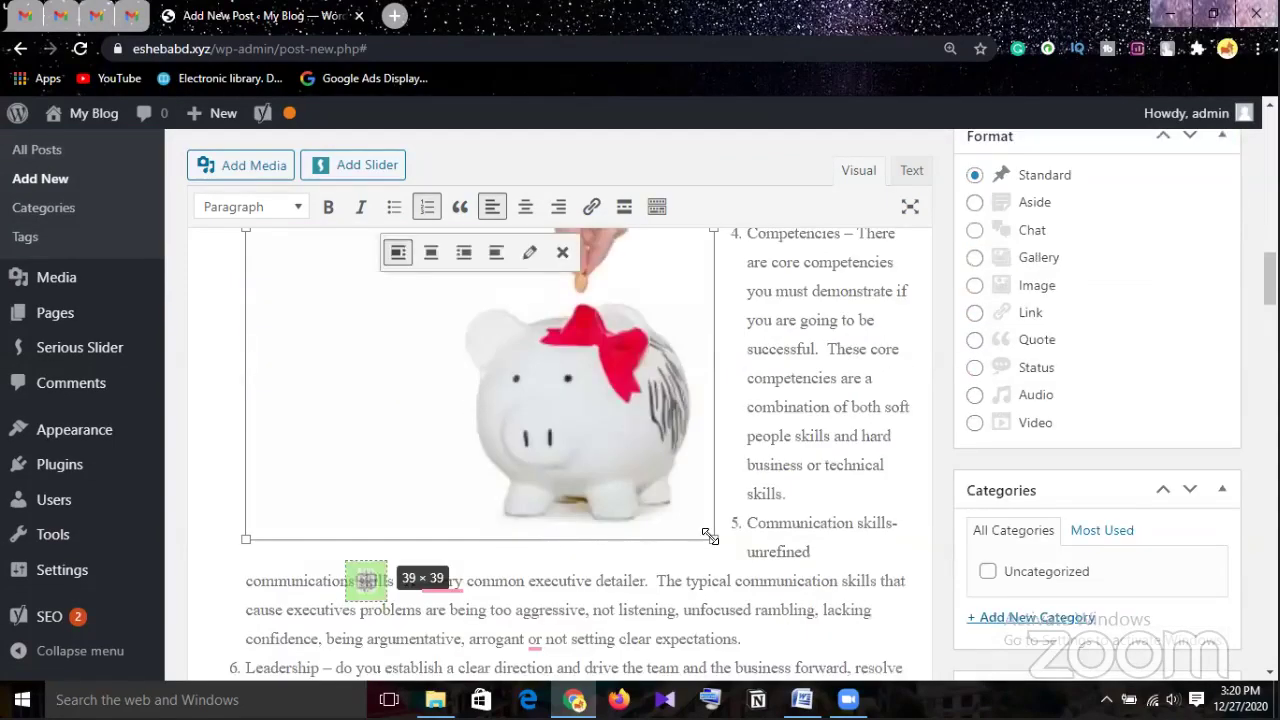
pyautogui.moveTo(713, 539); pyautogui.dragTo(626, 449)
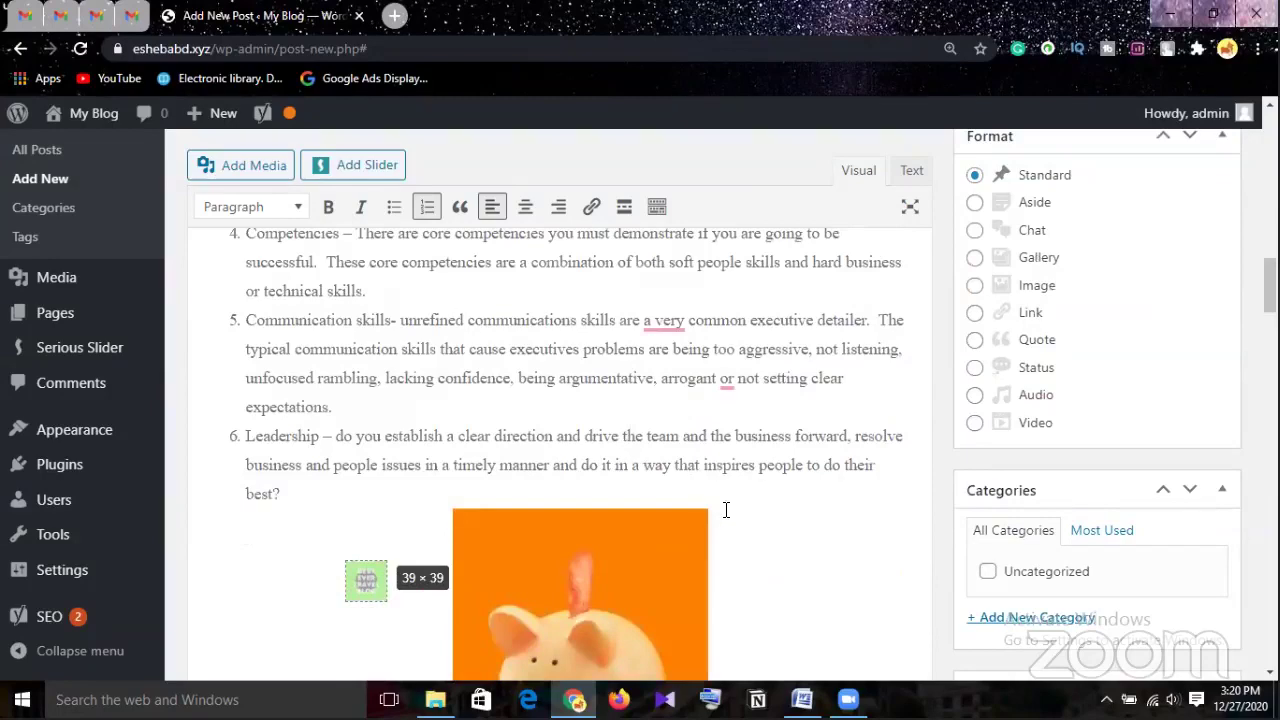
pyautogui.scroll(-3, 724, 511)
pyautogui.scroll(-1, 715, 515)
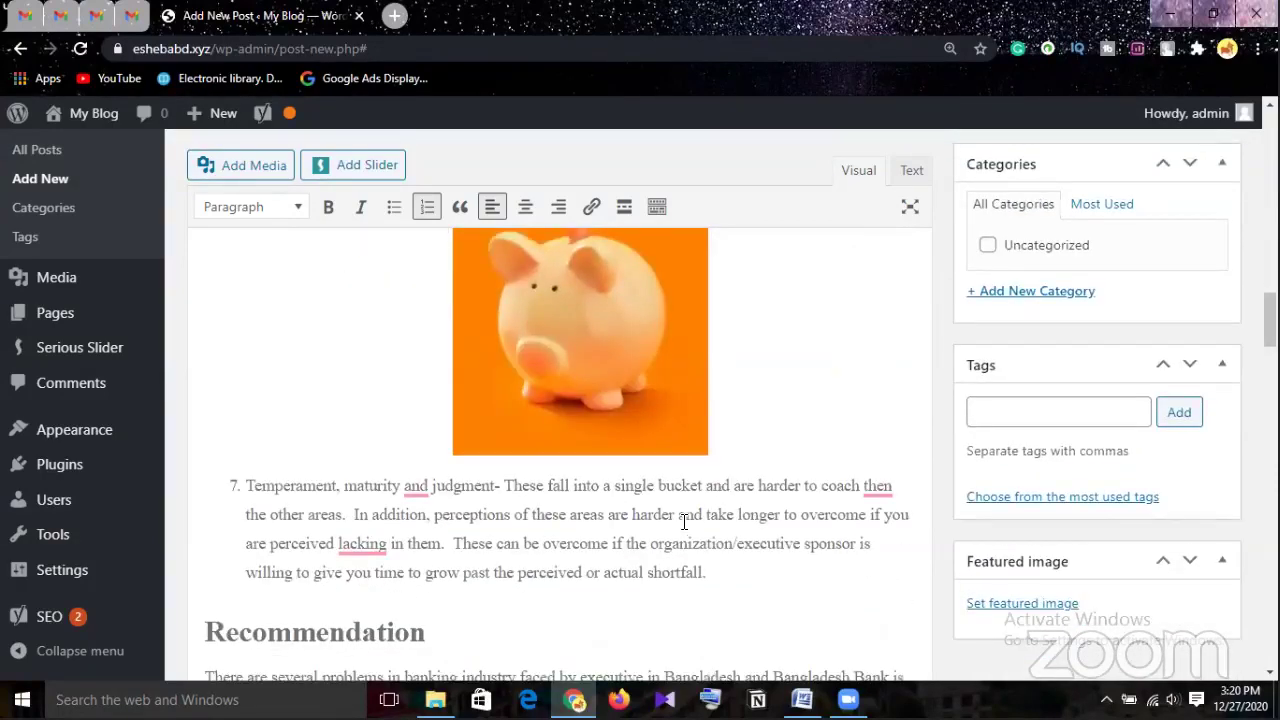
pyautogui.scroll(10, 682, 512)
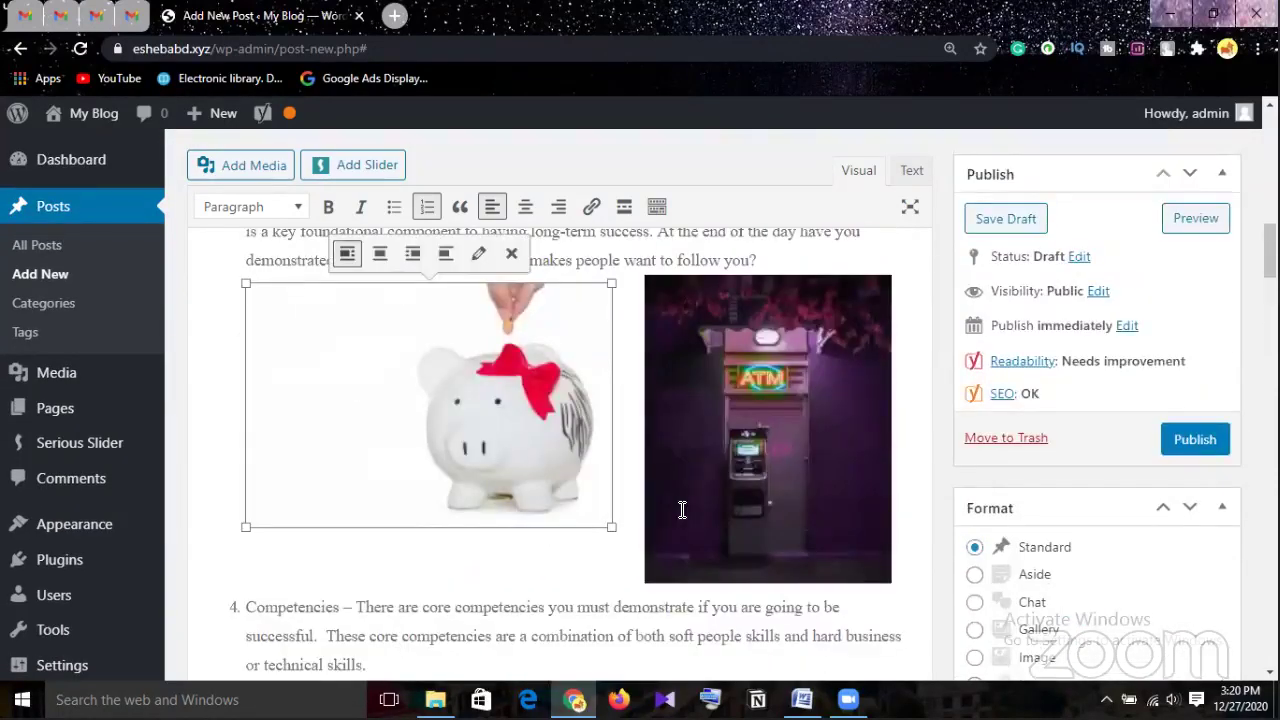
pyautogui.click(612, 550)
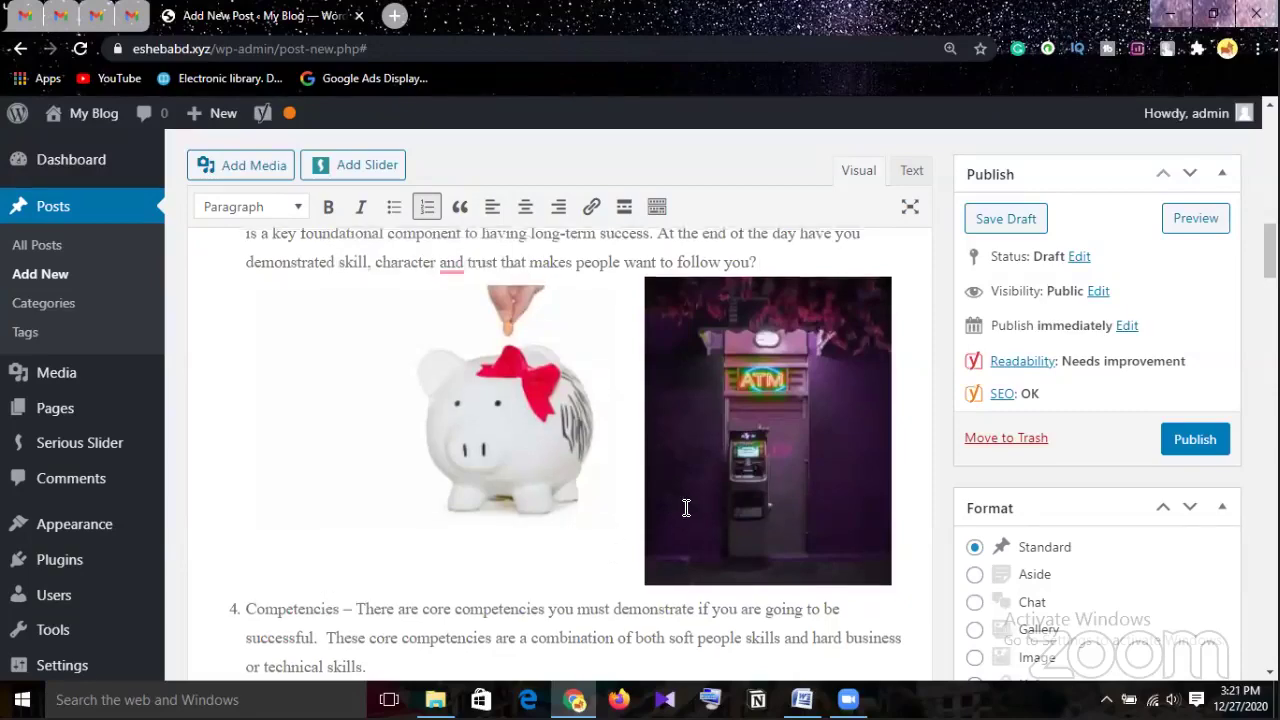
# Set the alternative text of the coin jar image above "The Challenges Of Leadership" to "Growth begins when you start saving money for your future"
pyautogui.scroll(3, 686, 509)
pyautogui.scroll(5, 676, 506)
pyautogui.scroll(8, 672, 505)
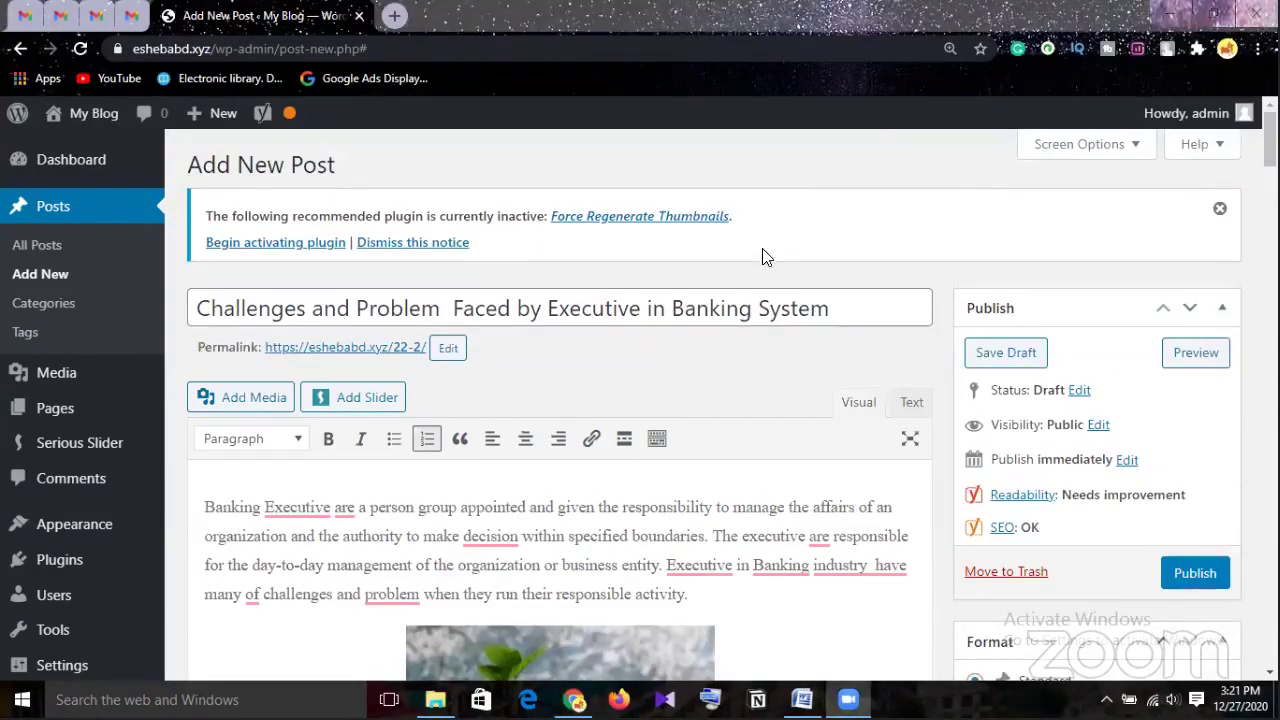
pyautogui.scroll(-4, 665, 418)
pyautogui.click(596, 381)
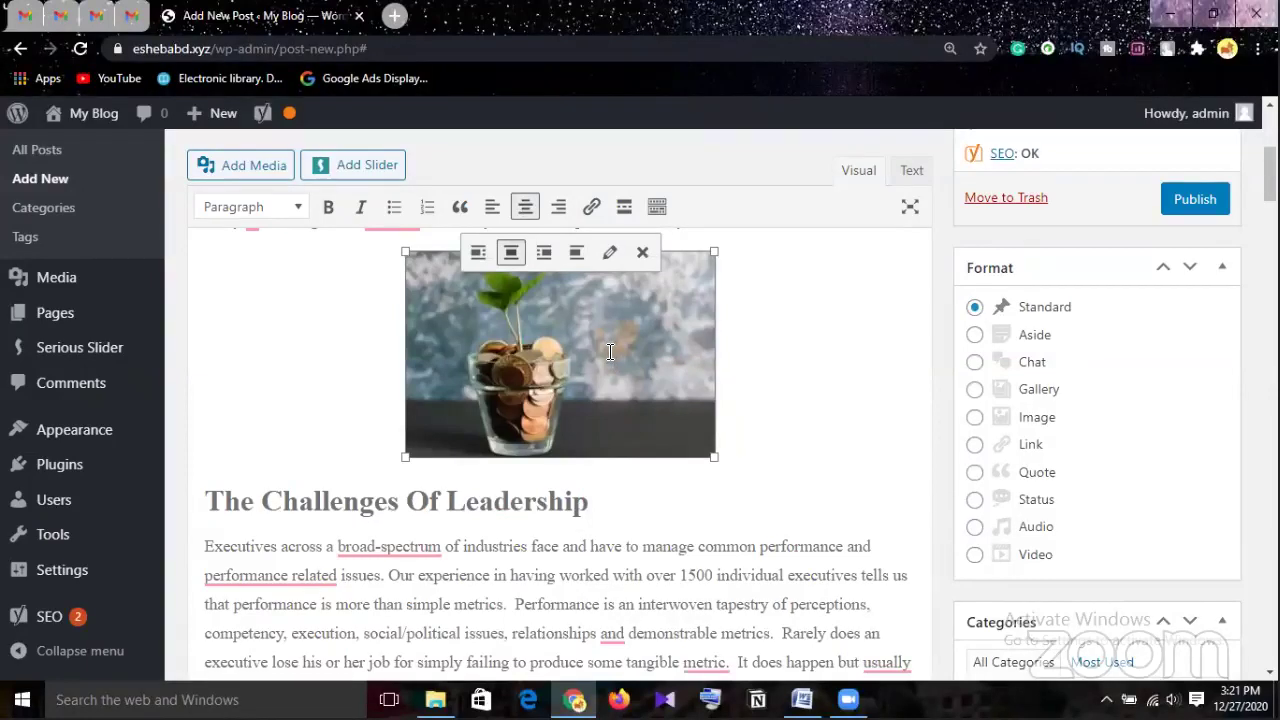
pyautogui.click(610, 254)
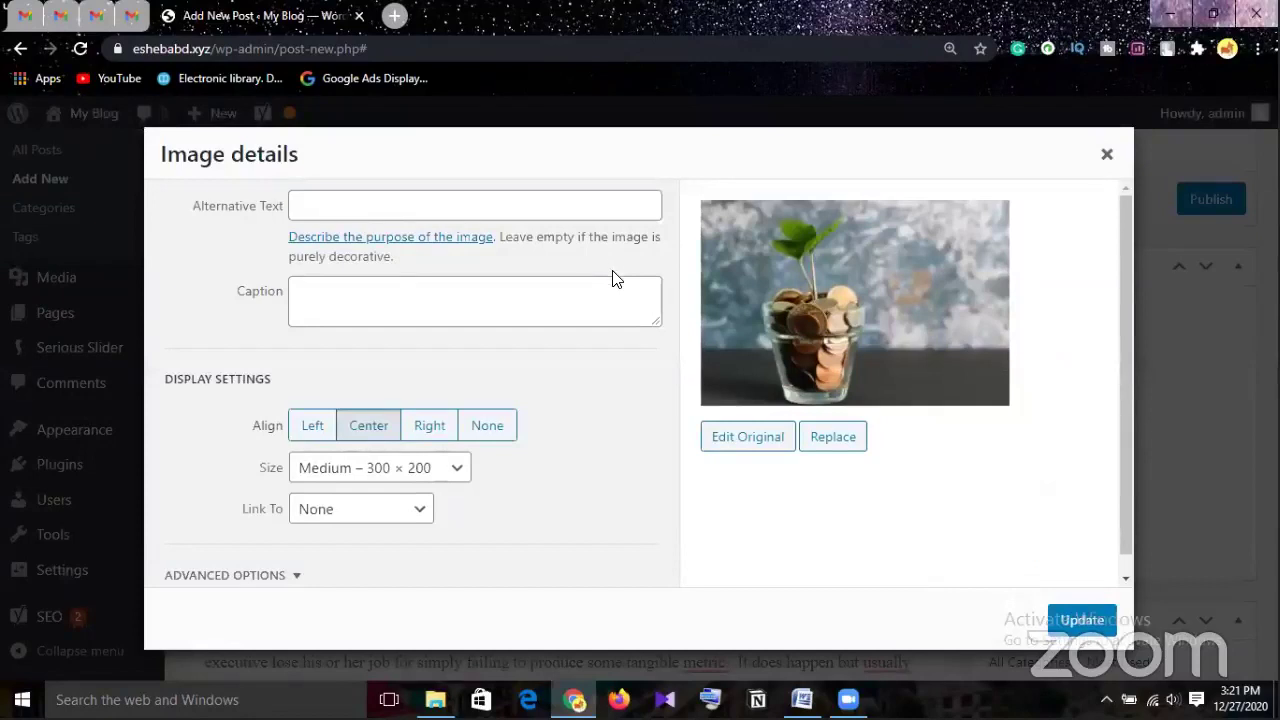
pyautogui.click(470, 206)
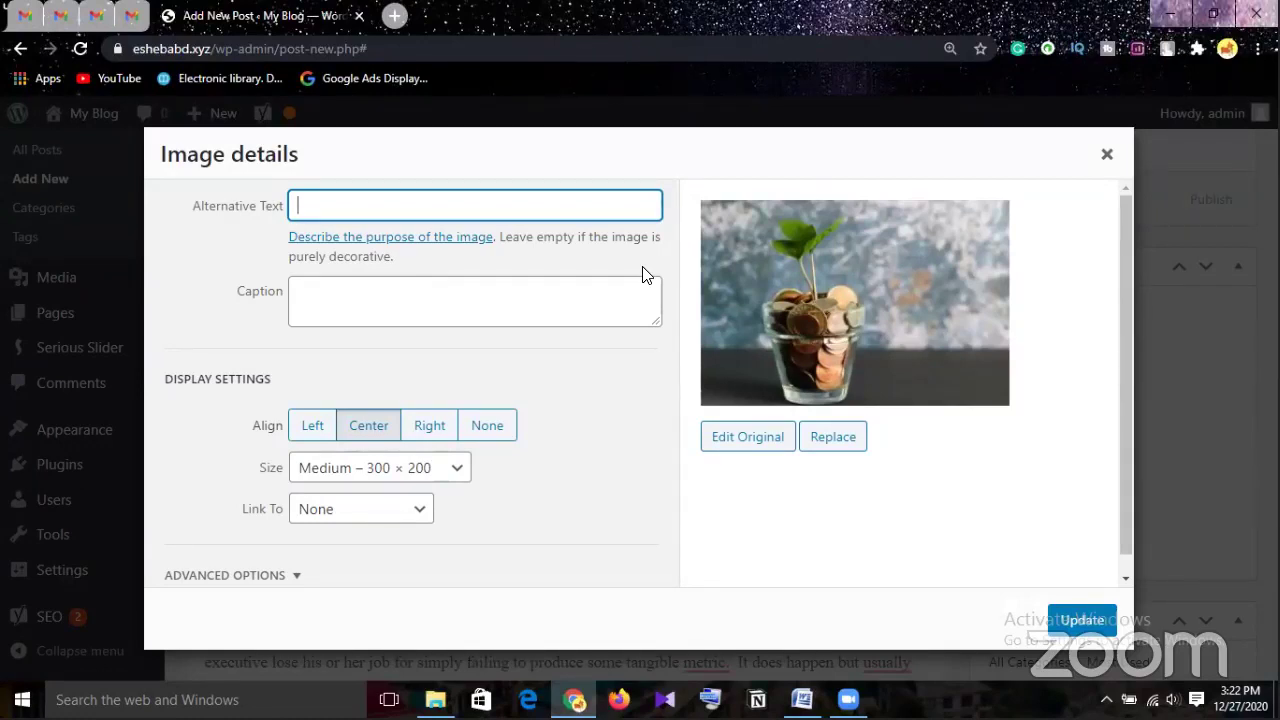
pyautogui.write('G')
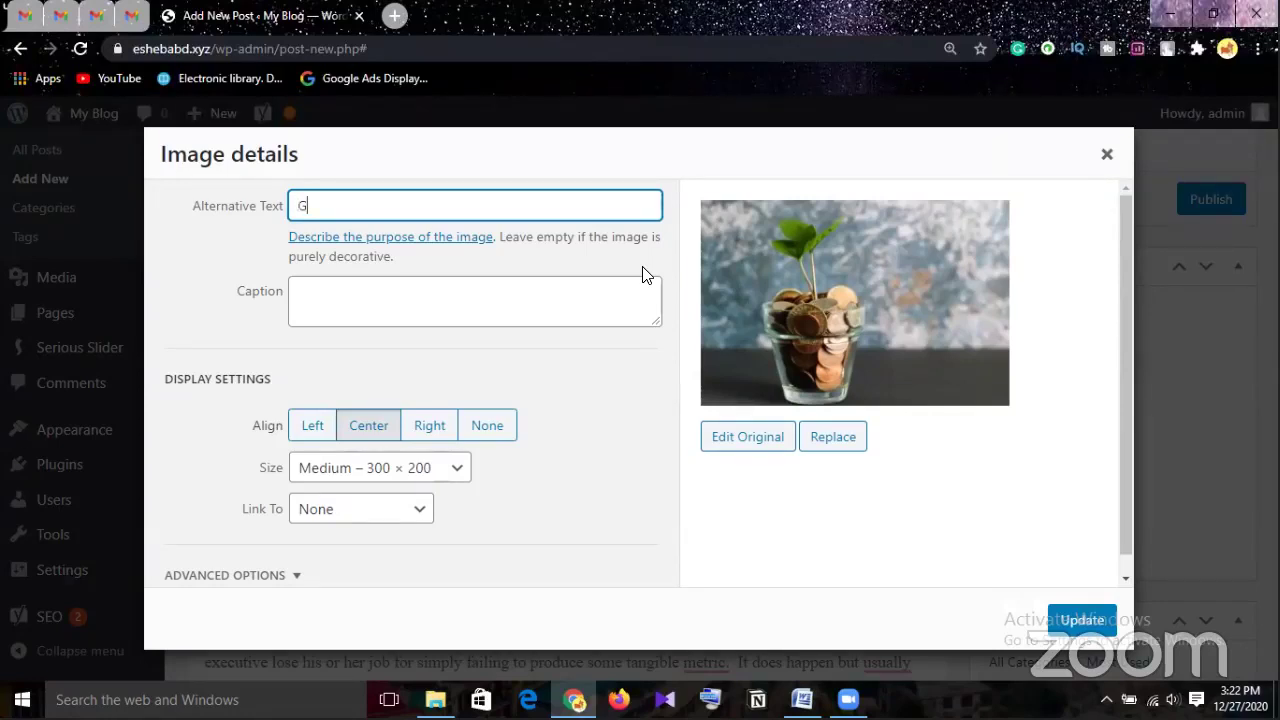
pyautogui.write('rowth begins when you sr')
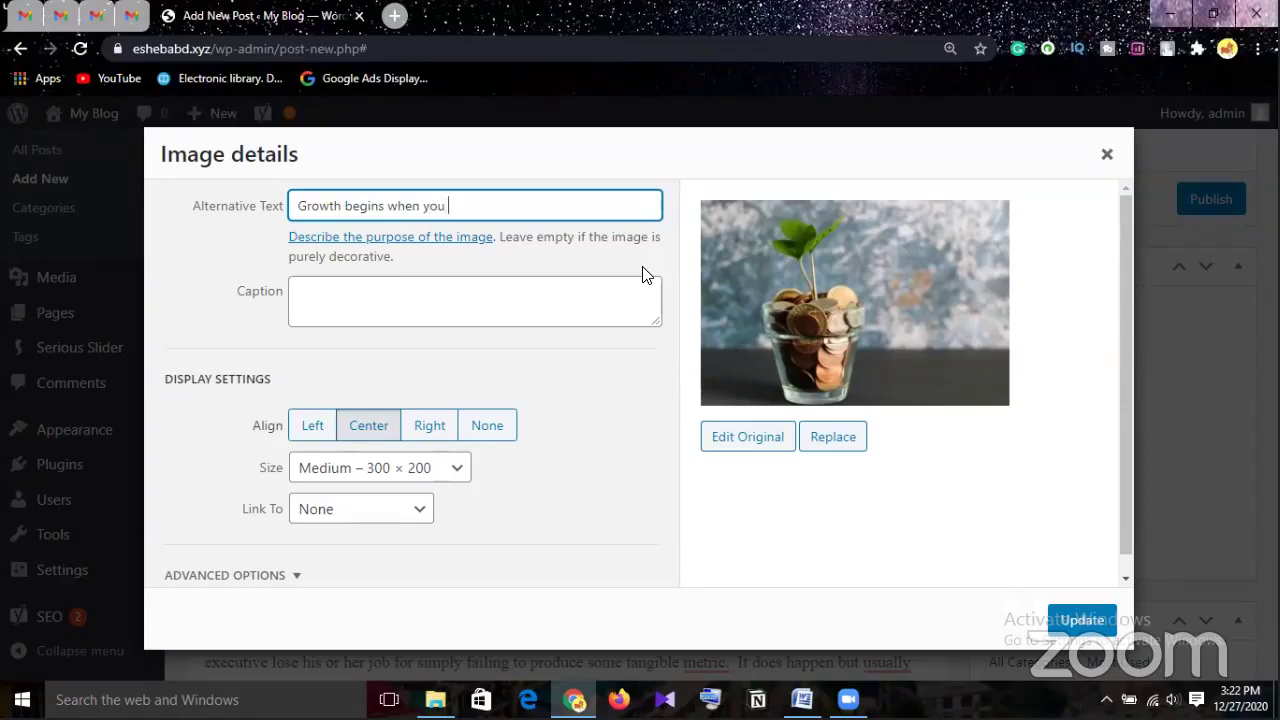
pyautogui.write('tart saving money for ')
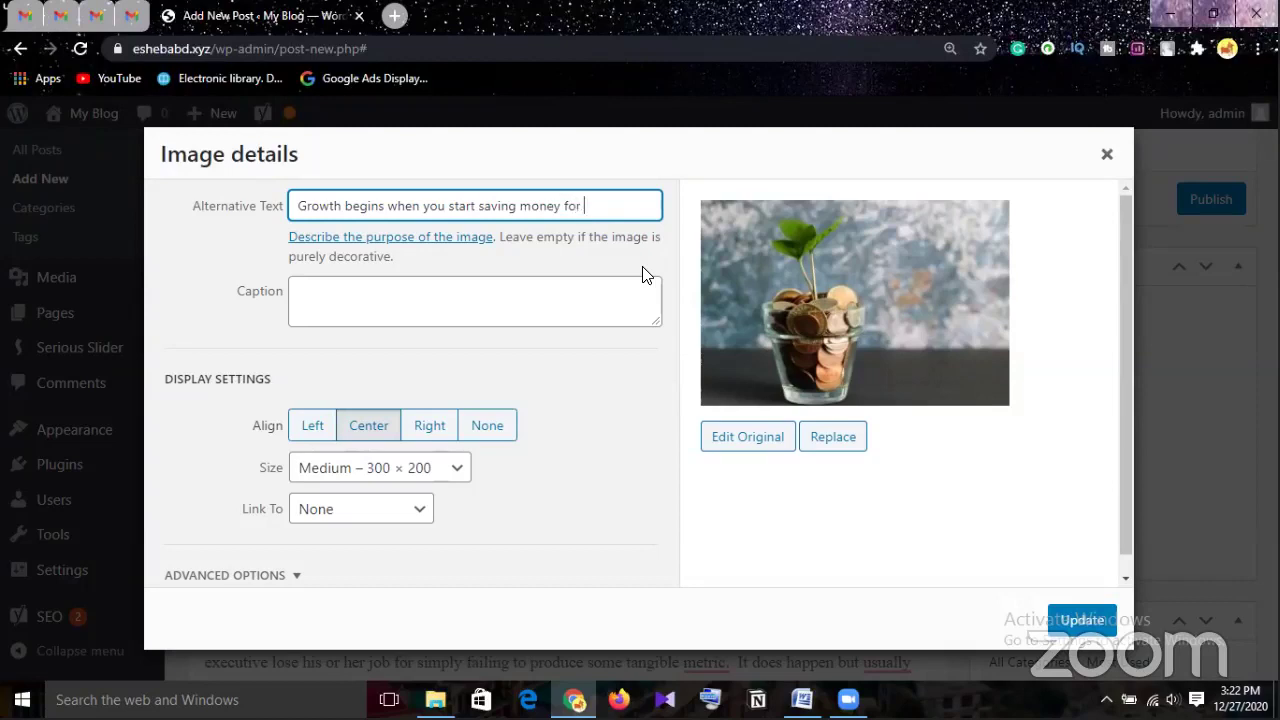
pyautogui.write('your future')
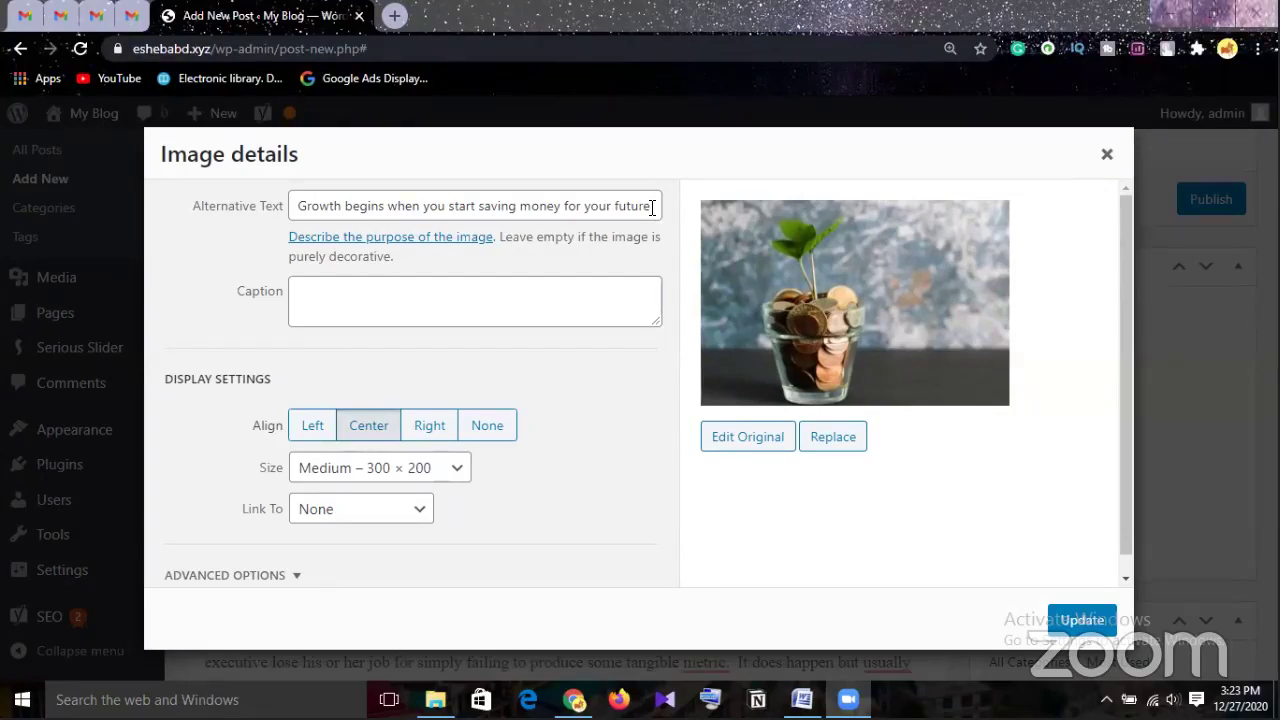
# Erase the coin jar image's alternative text back to "Growth" and re-enter "begins when you start saving money for your future"
pyautogui.click(652, 207)
pyautogui.press('BackSpace')
pyautogui.press('BackSpace')
pyautogui.press('BackSpace')
pyautogui.press('BackSpace')
pyautogui.press('BackSpace')
pyautogui.press('BackSpace')
pyautogui.press('BackSpace')
pyautogui.press('BackSpace')
pyautogui.press('BackSpace')
pyautogui.press('BackSpace')
pyautogui.press('BackSpace')
pyautogui.press('BackSpace')
pyautogui.press('BackSpace')
pyautogui.press('BackSpace')
pyautogui.press('BackSpace')
pyautogui.press('BackSpace')
pyautogui.press('BackSpace')
pyautogui.press('BackSpace')
pyautogui.press('BackSpace')
pyautogui.press('BackSpace')
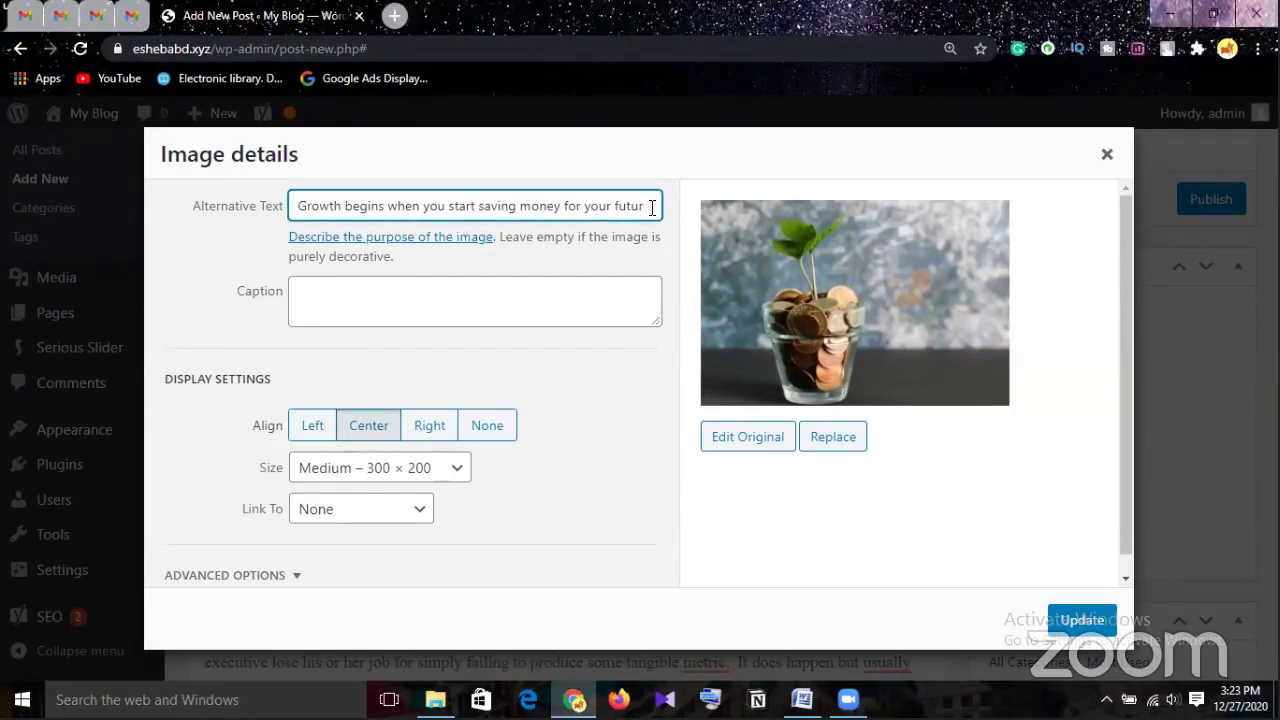
pyautogui.press('BackSpace')
pyautogui.press('BackSpace')
pyautogui.press('BackSpace')
pyautogui.press('BackSpace')
pyautogui.press('BackSpace')
pyautogui.press('BackSpace')
pyautogui.press('BackSpace')
pyautogui.press('BackSpace')
pyautogui.press('BackSpace')
pyautogui.press('BackSpace')
pyautogui.press('BackSpace')
pyautogui.press('BackSpace')
pyautogui.press('BackSpace')
pyautogui.press('BackSpace')
pyautogui.press('BackSpace')
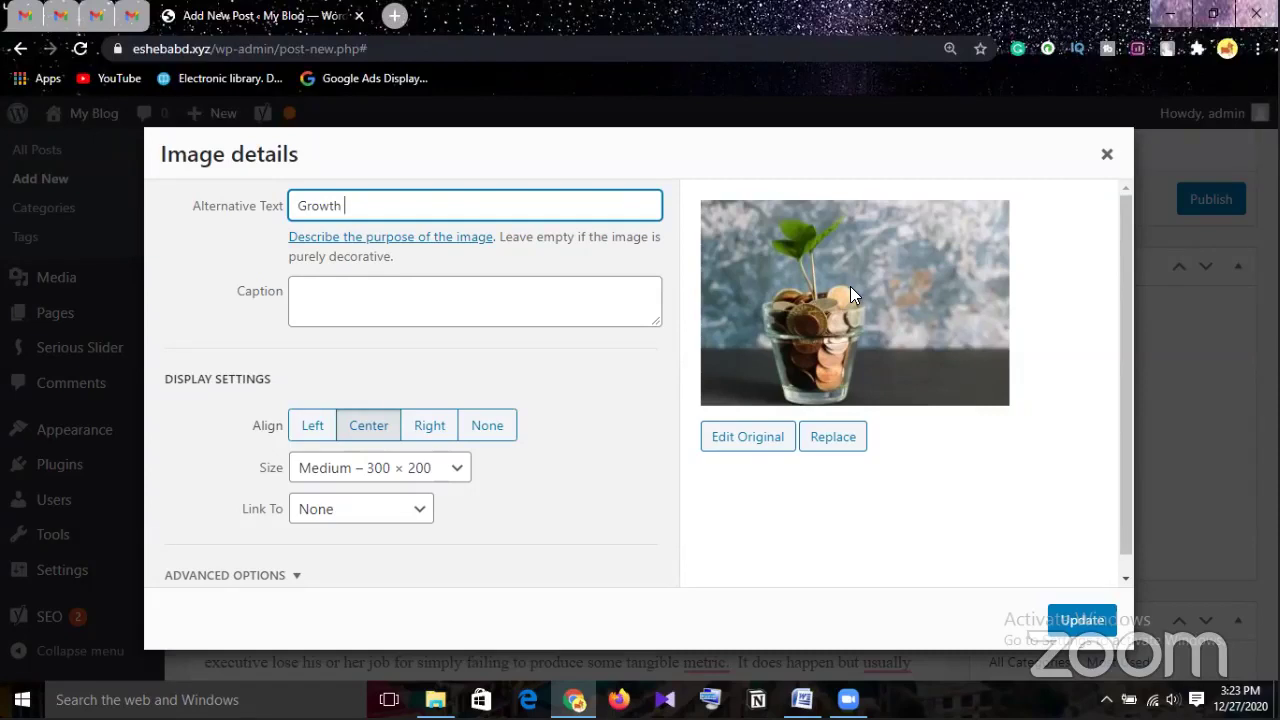
pyautogui.write('begins when you start saving money for your future')
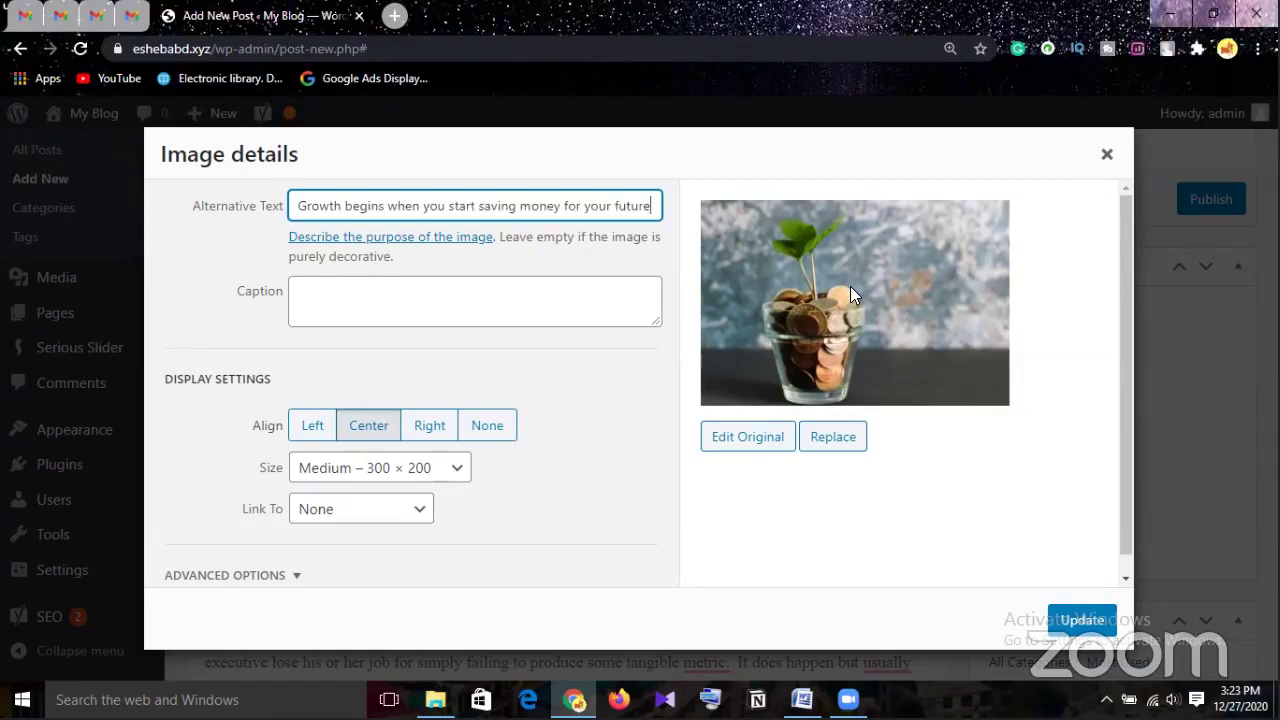
# Add the caption "Banking System Demo Picture" to the coin jar image and update its details
pyautogui.click(558, 308)
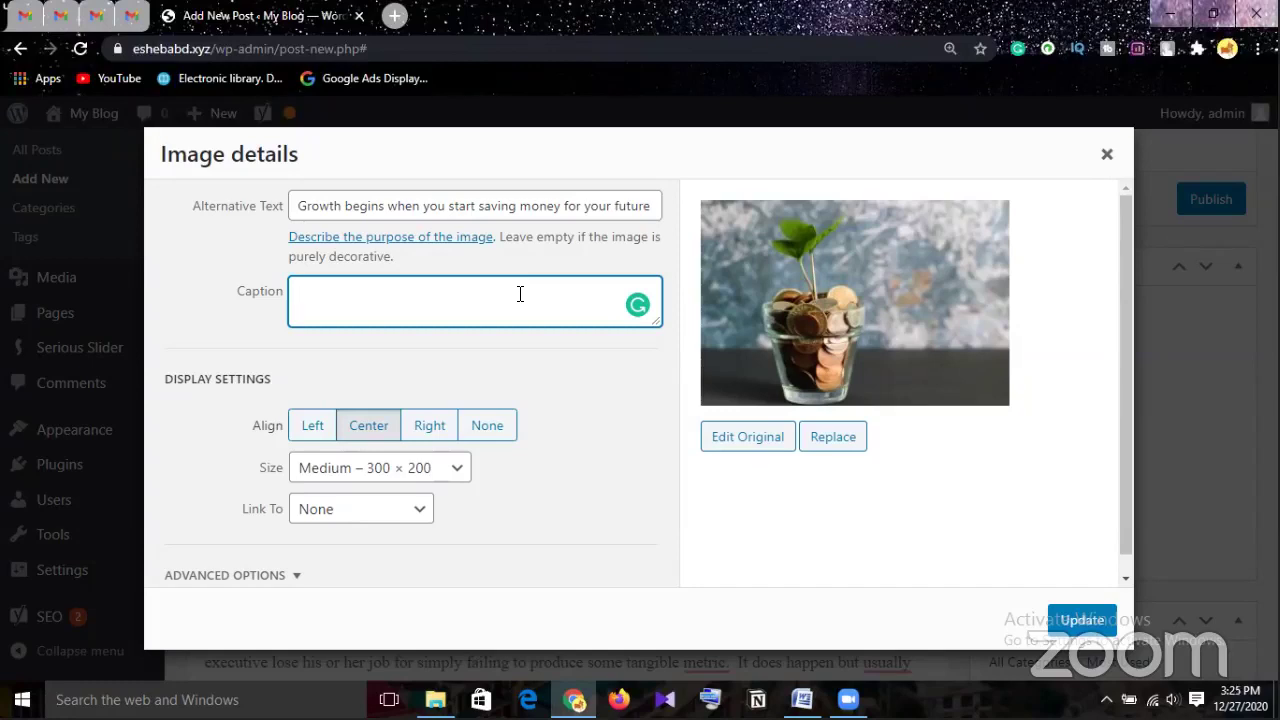
pyautogui.write('Banking Su')
pyautogui.press('BackSpace')
pyautogui.write('ystem')
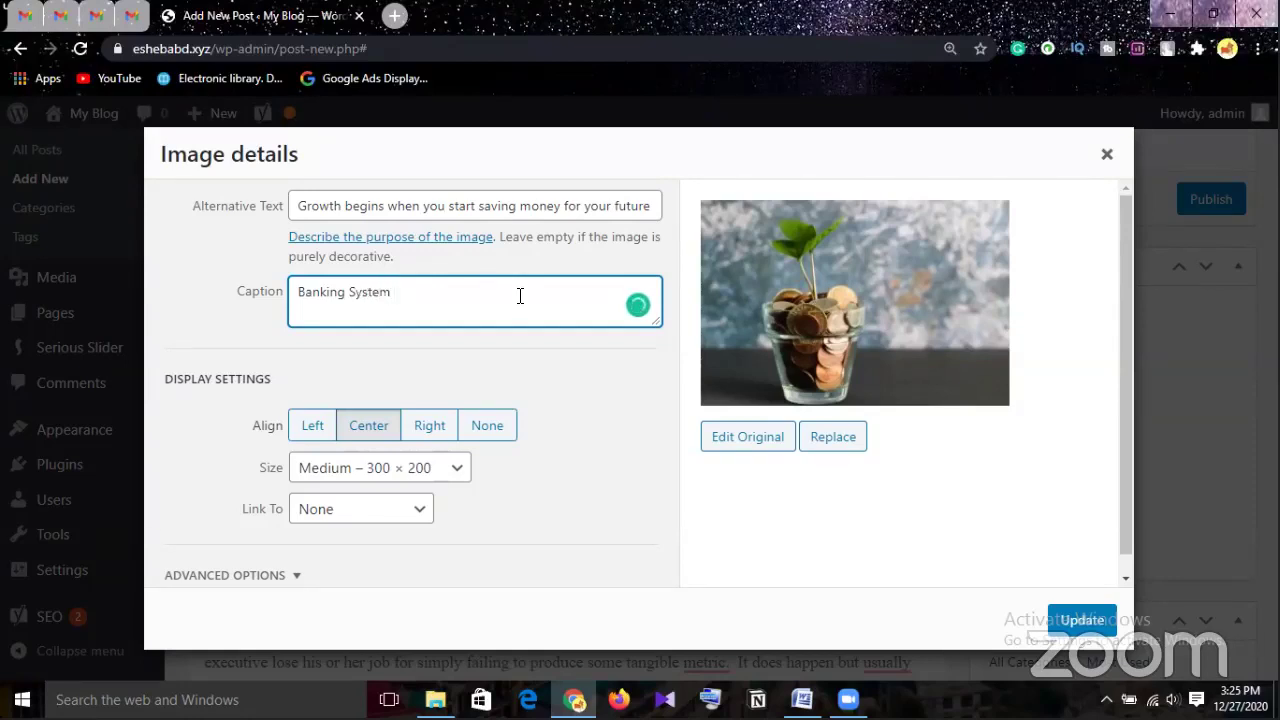
pyautogui.write(' Demo Picture')
pyautogui.click(1078, 624)
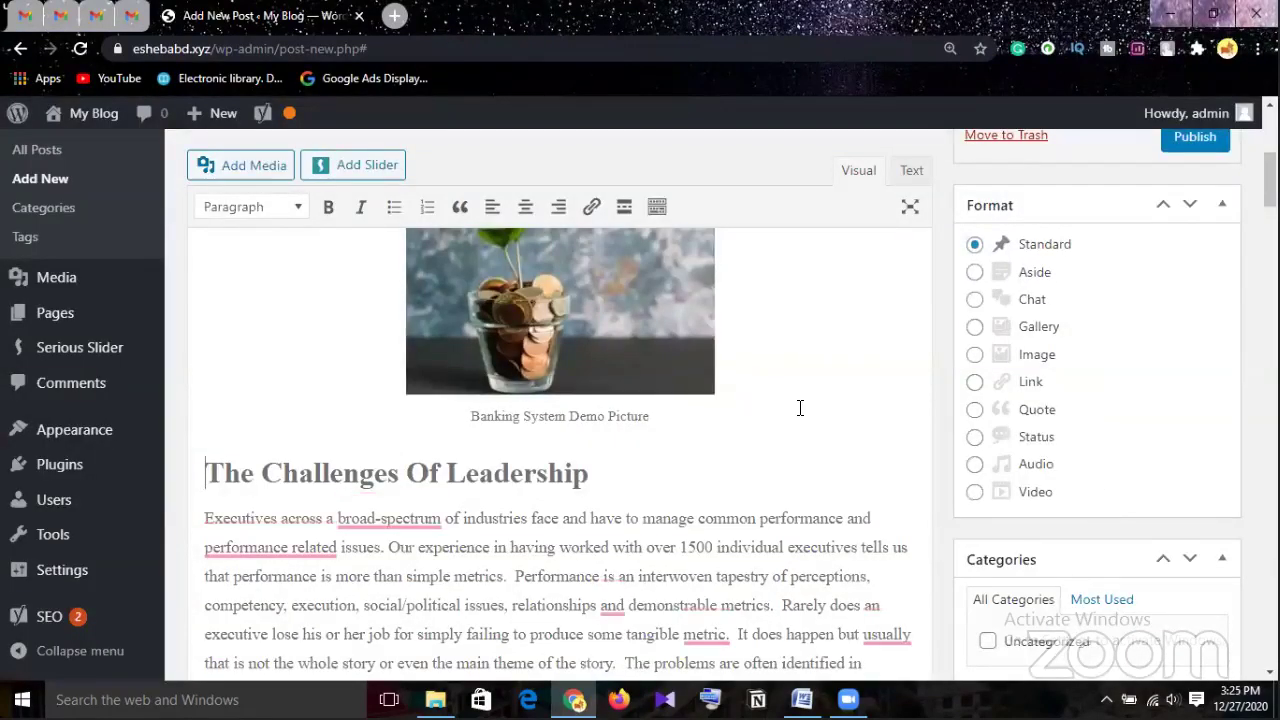
# Set the ATM image's alternative text to "An ATM is a machine where you can withdraw money any time, any where"
pyautogui.scroll(1, 800, 407)
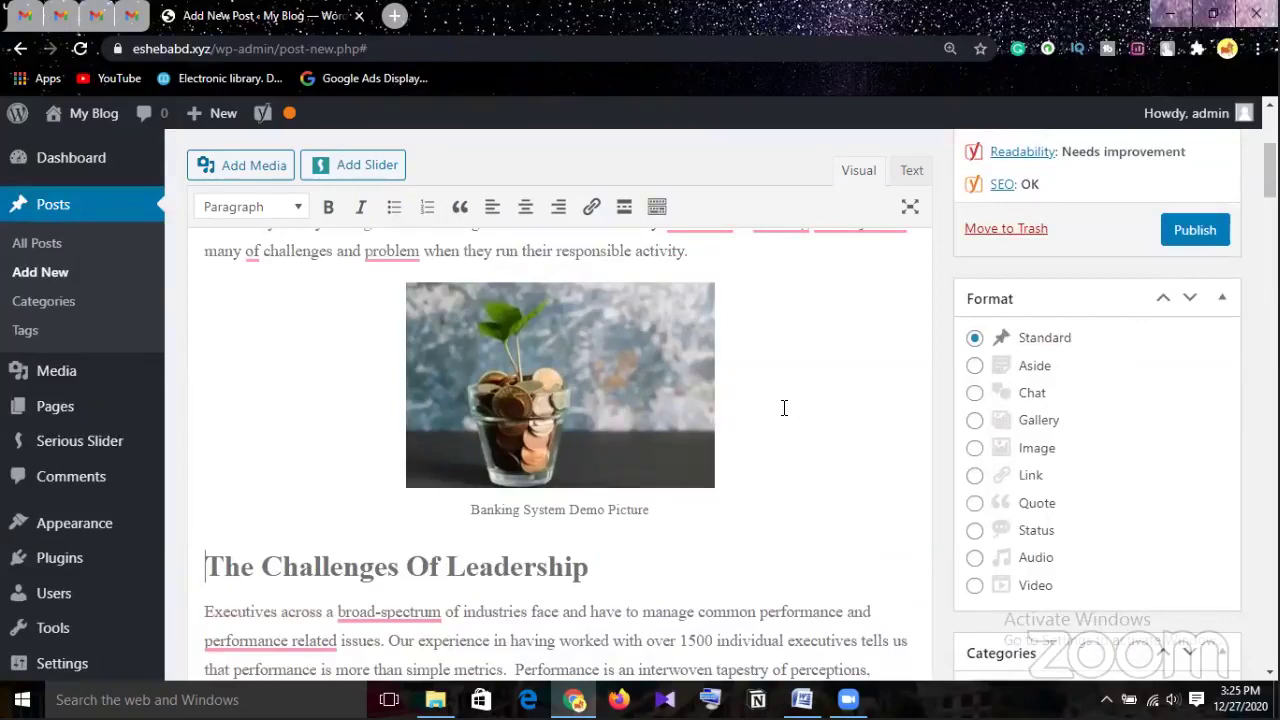
pyautogui.scroll(-2, 746, 378)
pyautogui.scroll(-7, 746, 378)
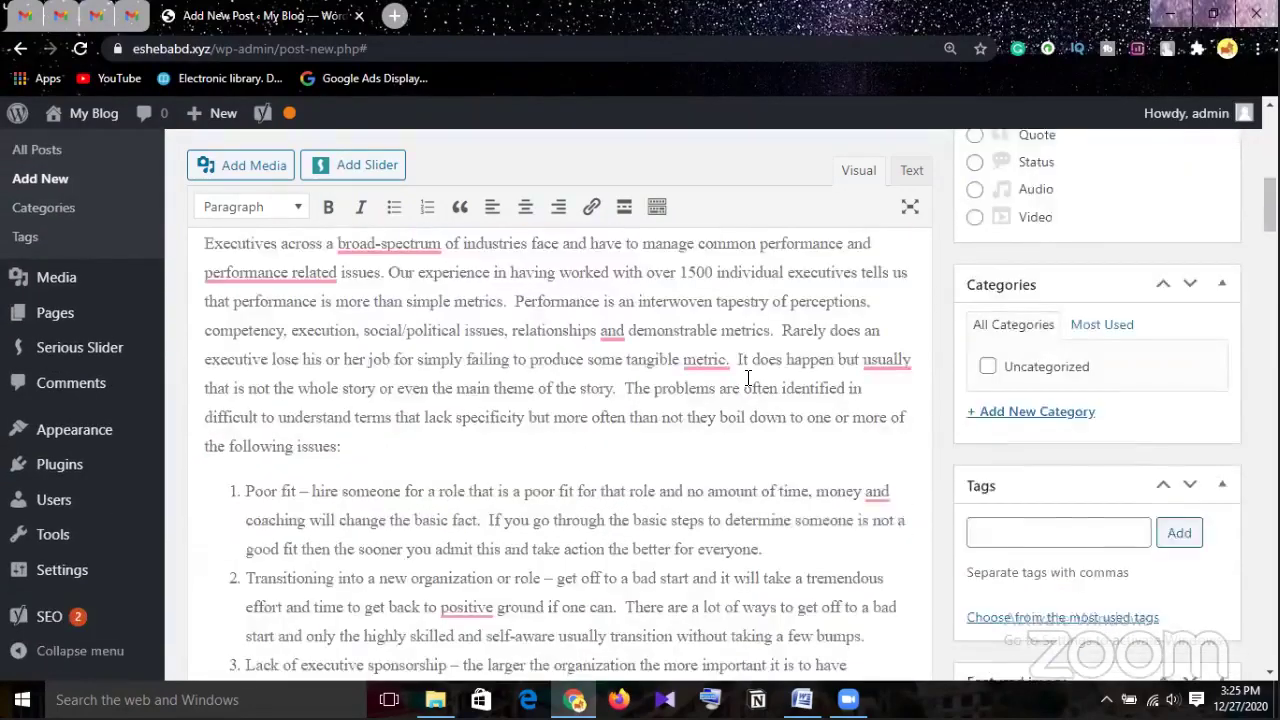
pyautogui.scroll(-1, 750, 378)
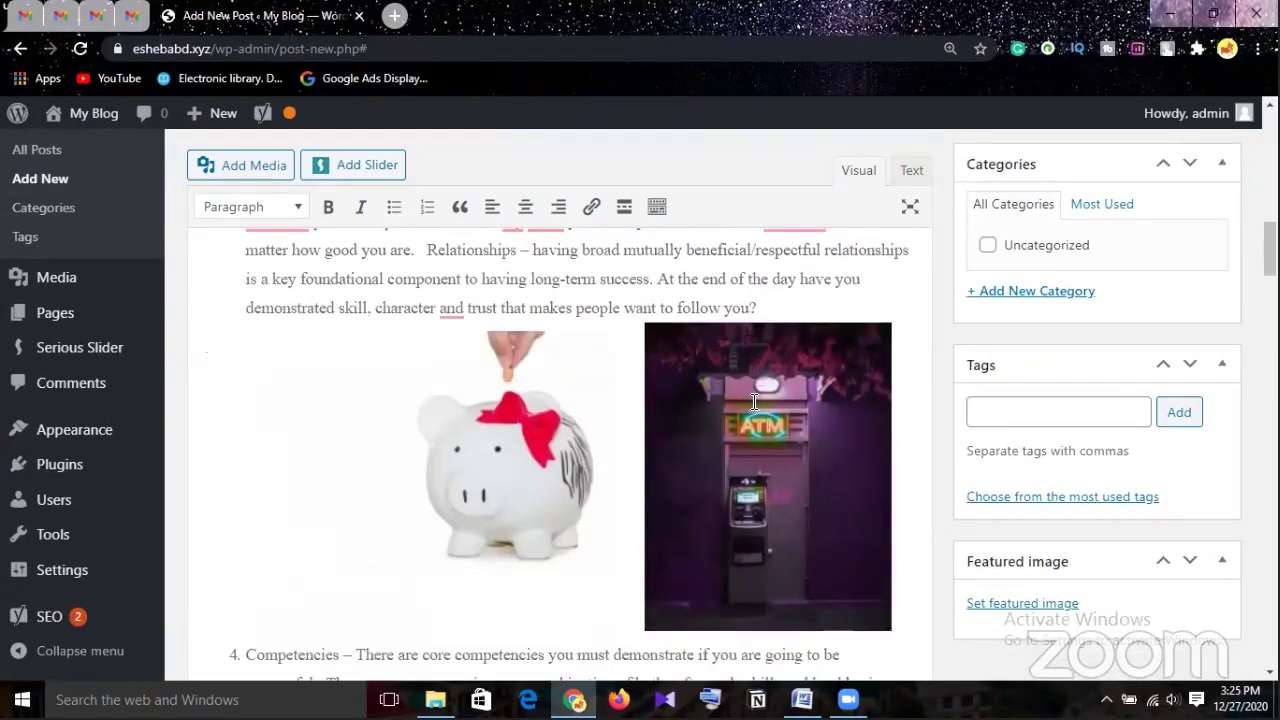
pyautogui.click(746, 478)
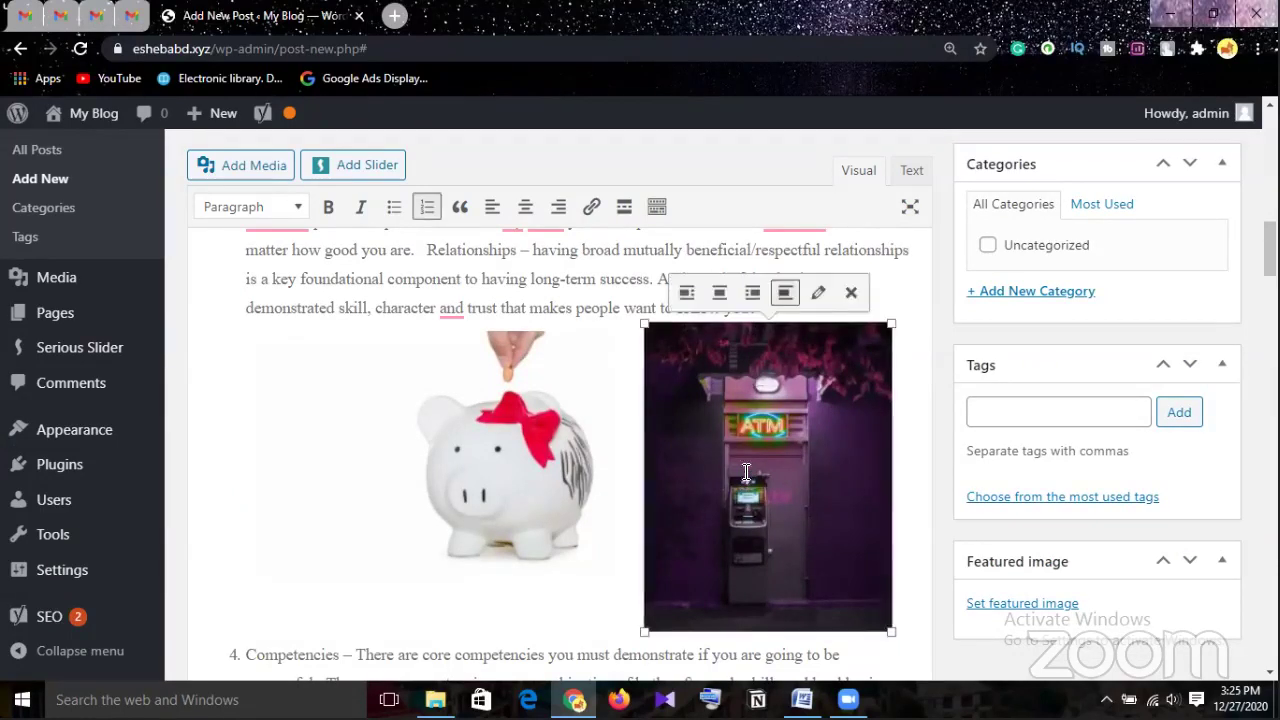
pyautogui.click(810, 303)
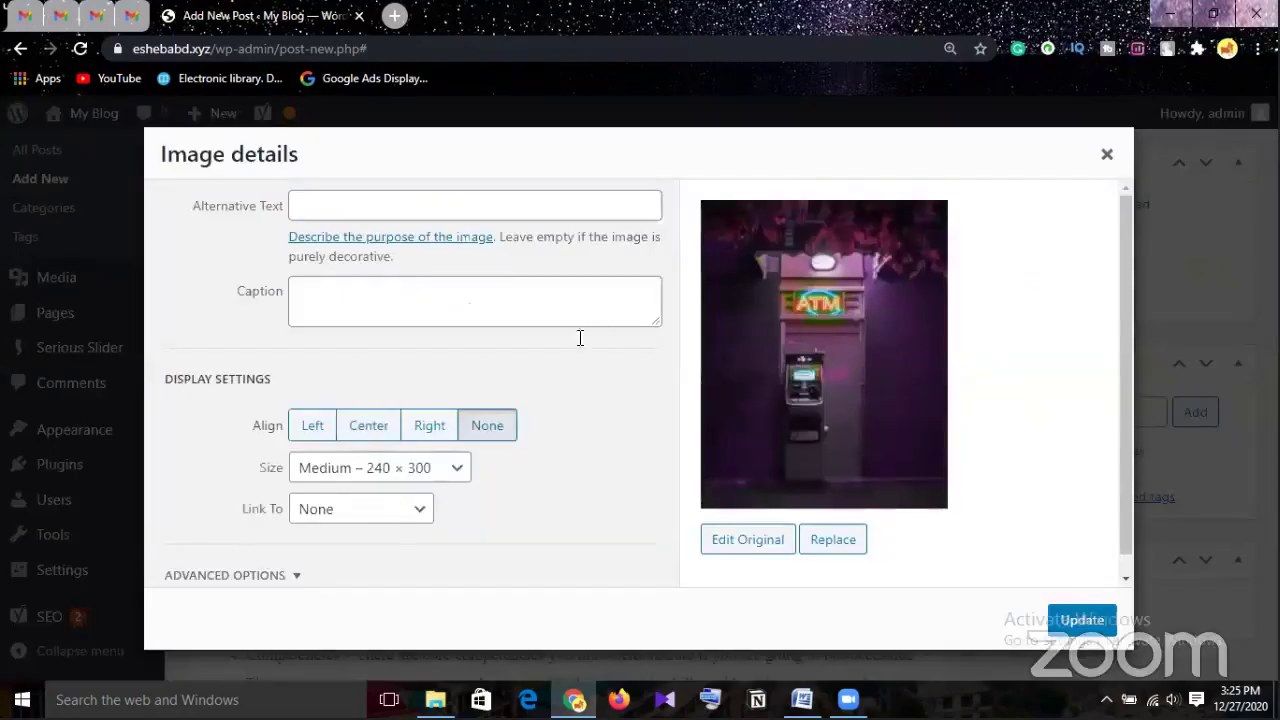
pyautogui.click(443, 208)
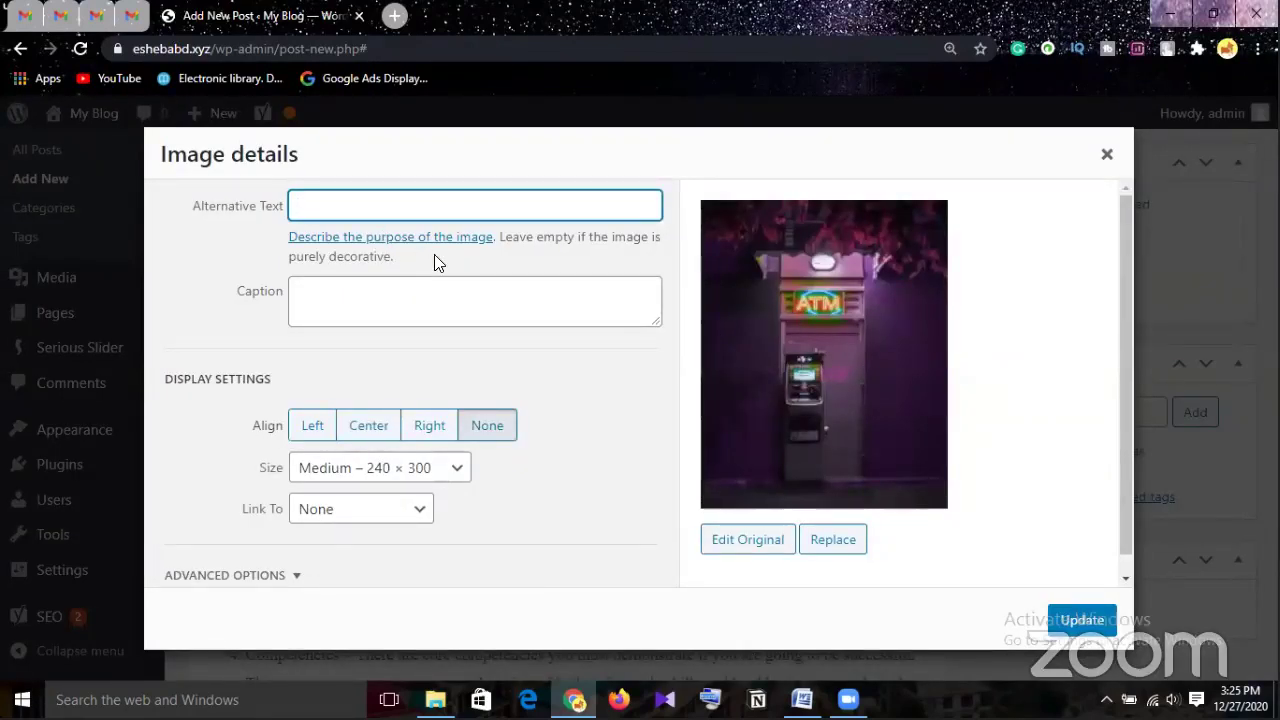
pyautogui.write('An ATM is')
pyautogui.write('a machine where')
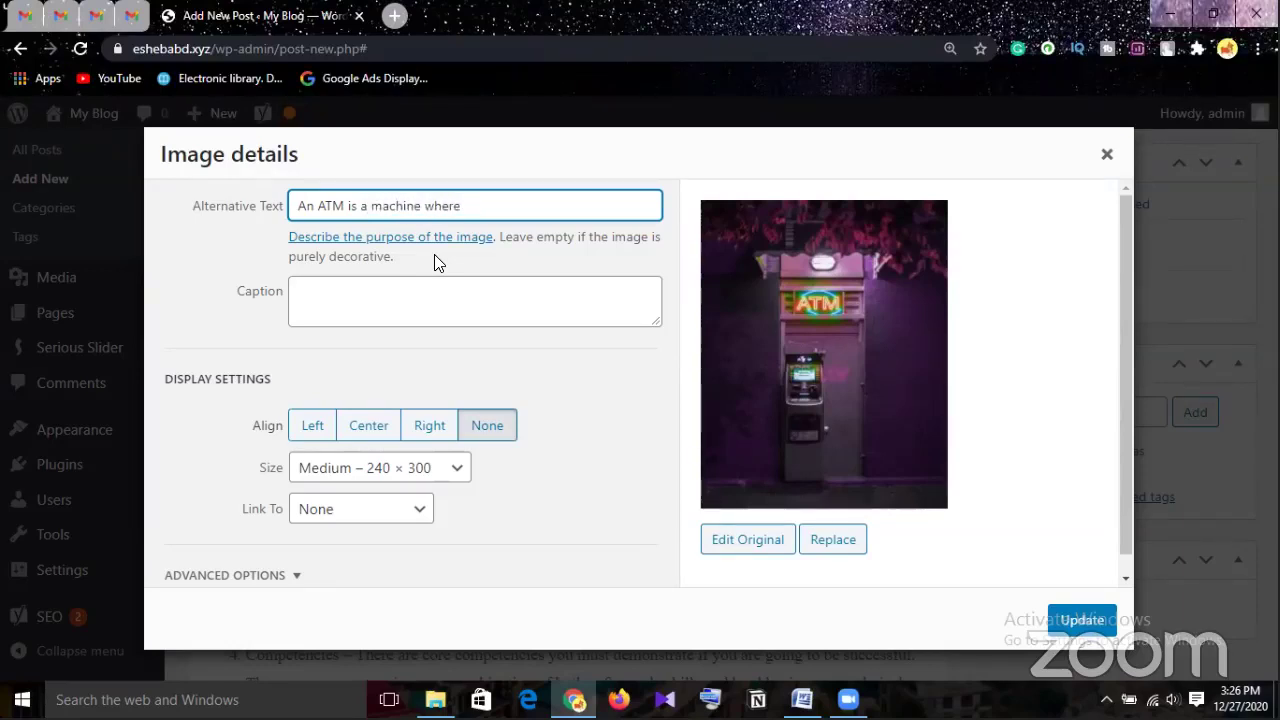
pyautogui.write(' you can withdra')
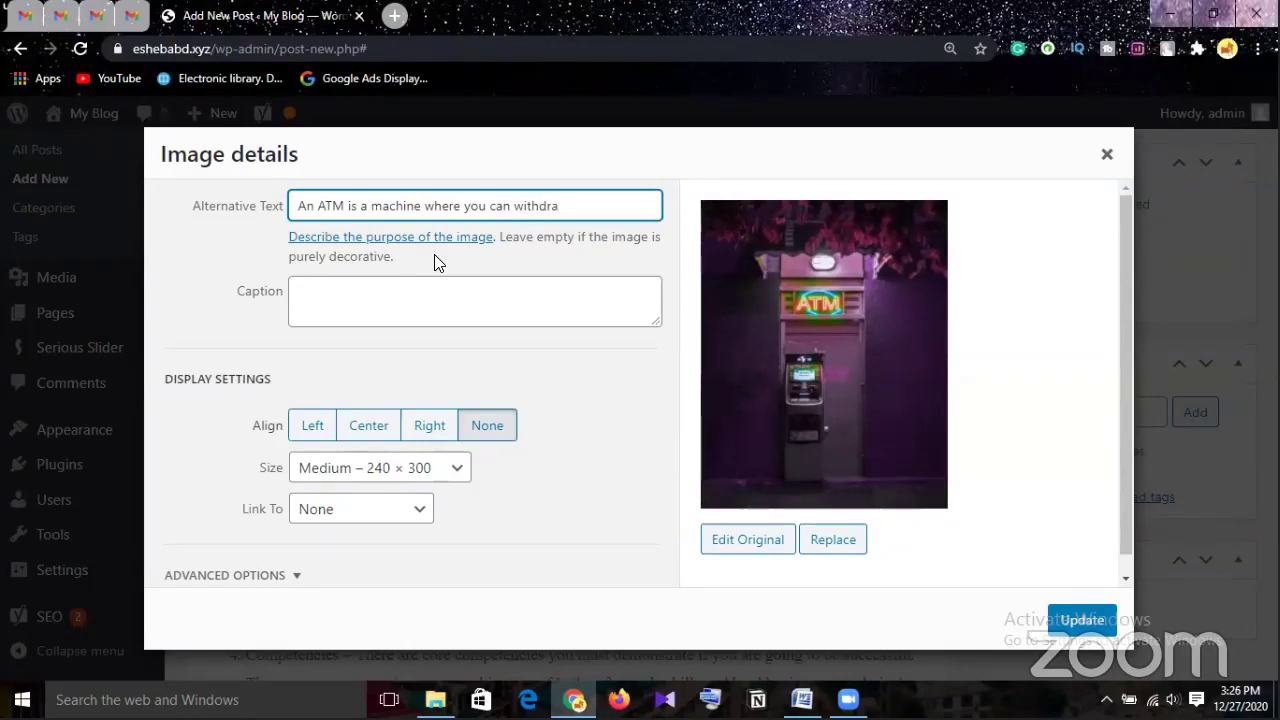
pyautogui.write('w money any tim')
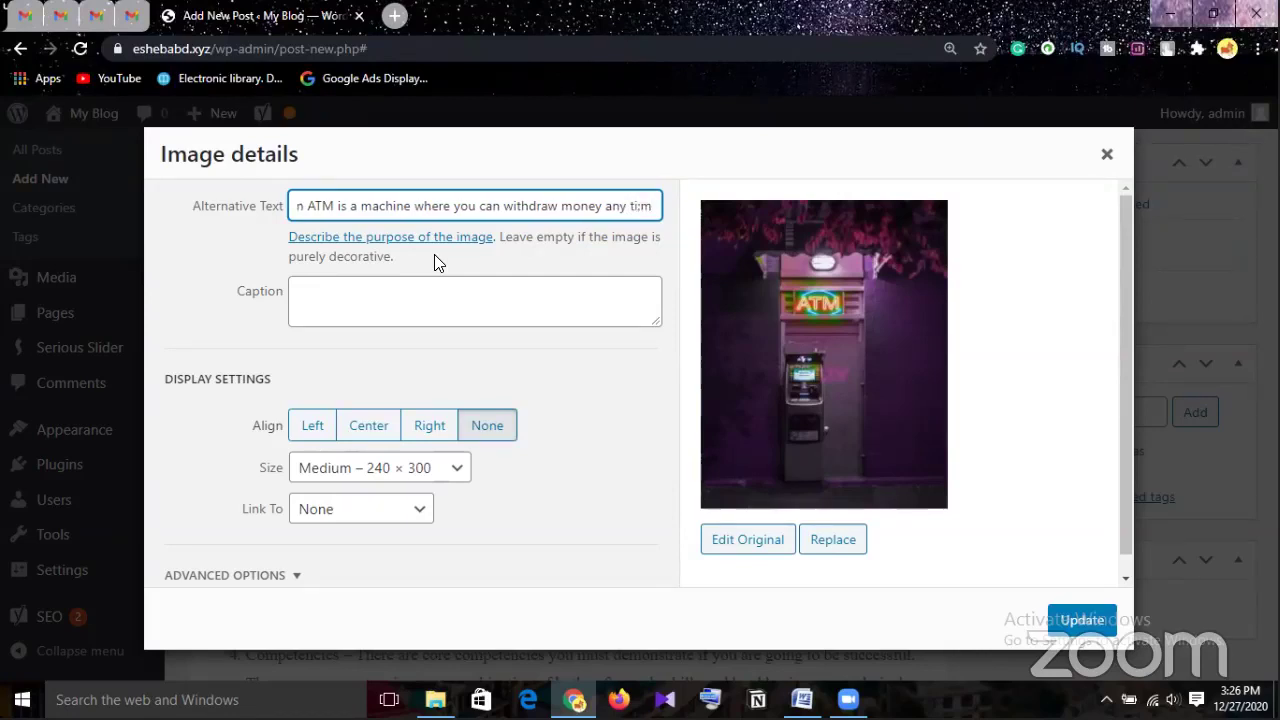
pyautogui.press('BackSpace')
pyautogui.write('me')
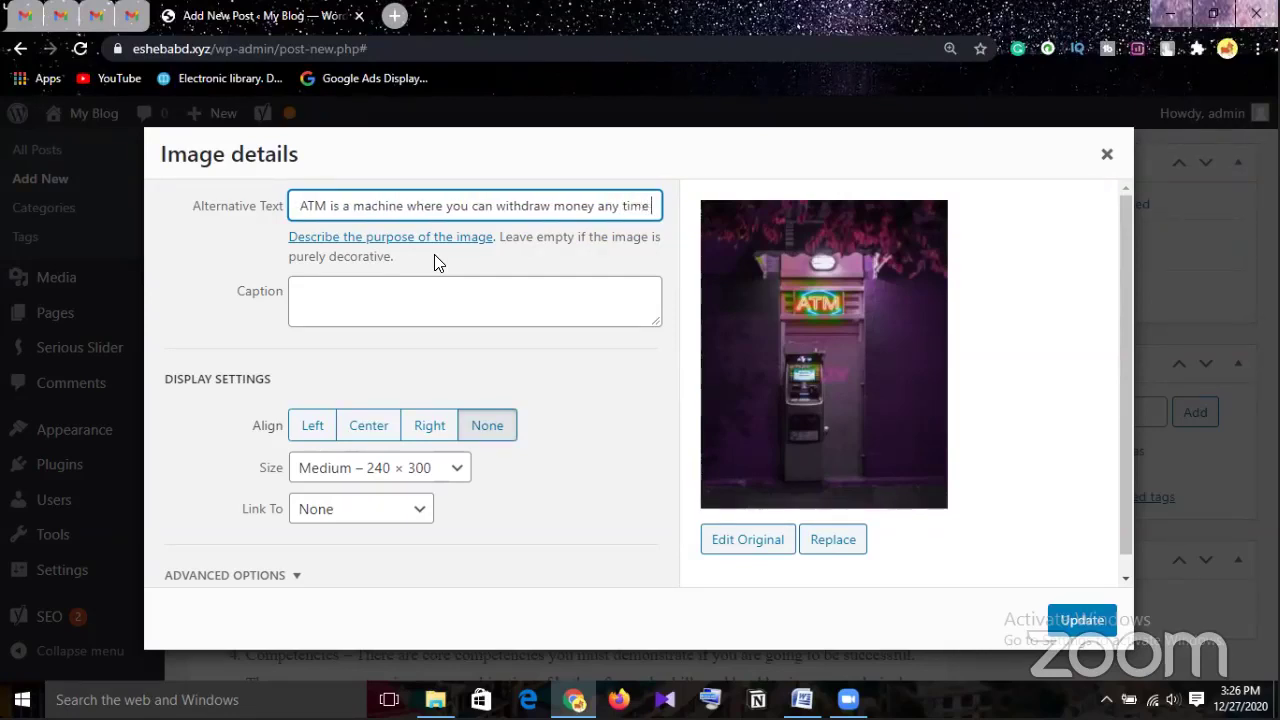
pyautogui.press('BackSpace')
pyautogui.write(',')
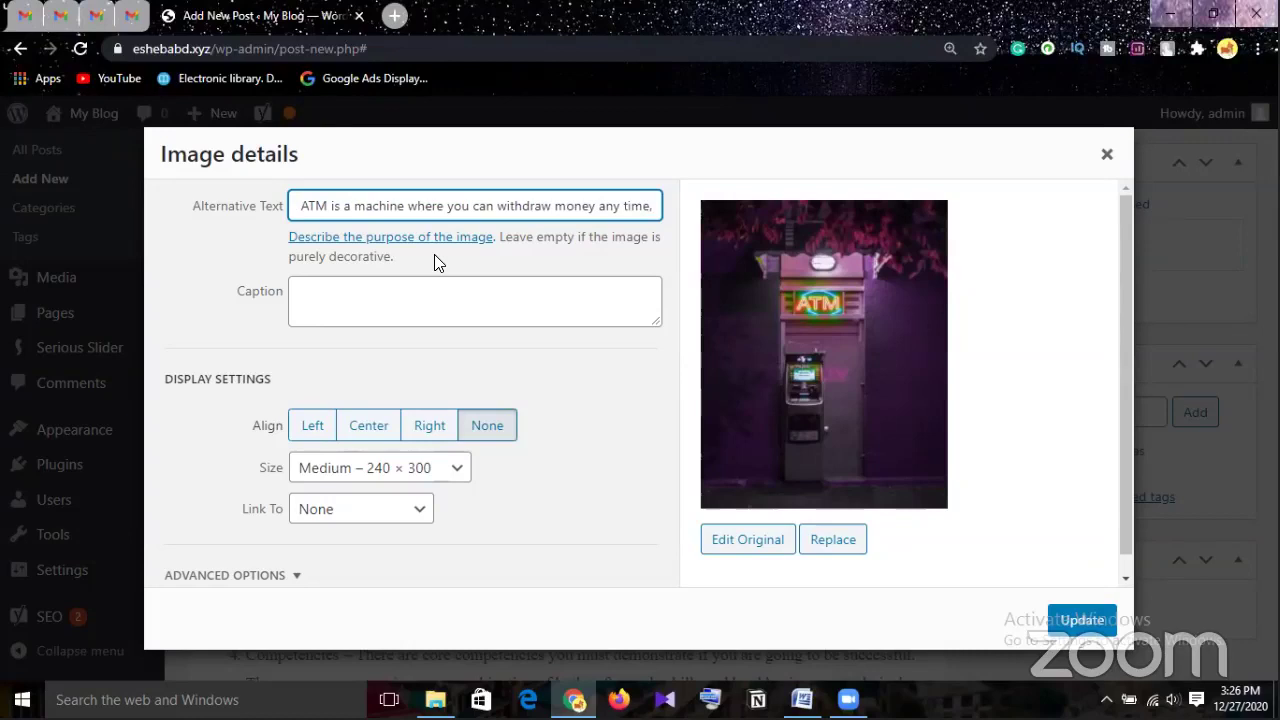
pyautogui.write(' a')
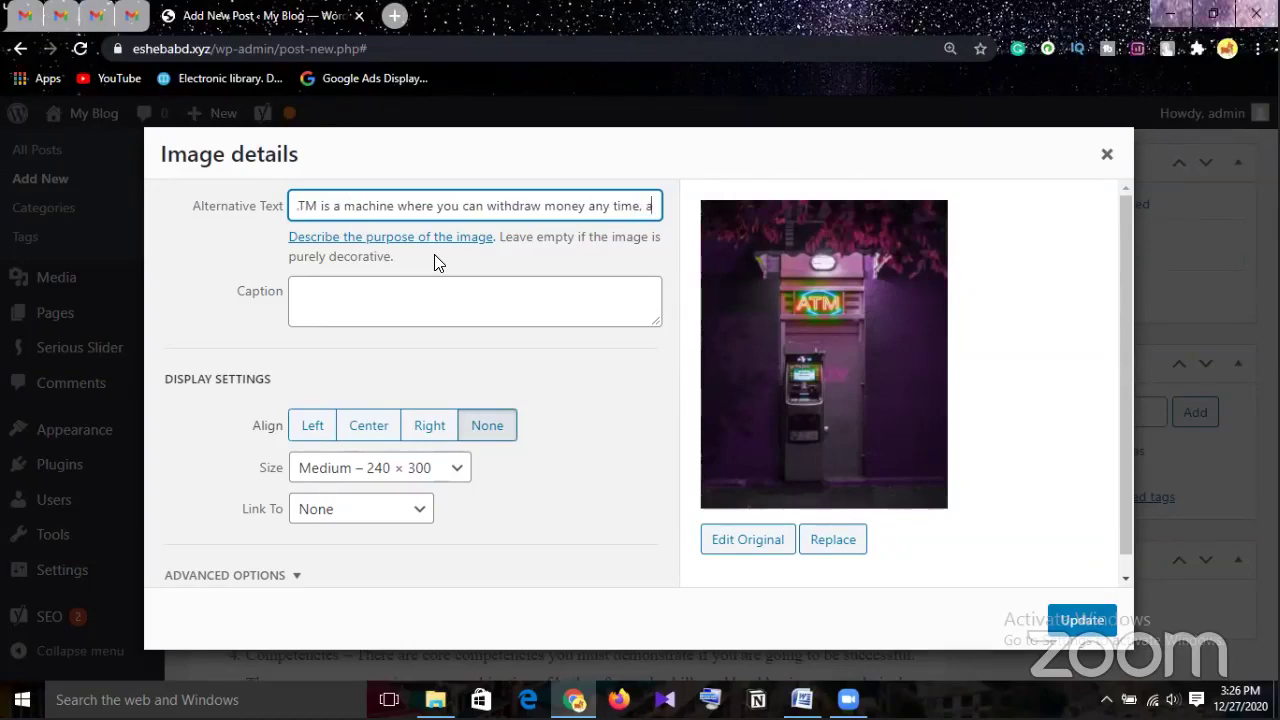
pyautogui.write('ny wher')
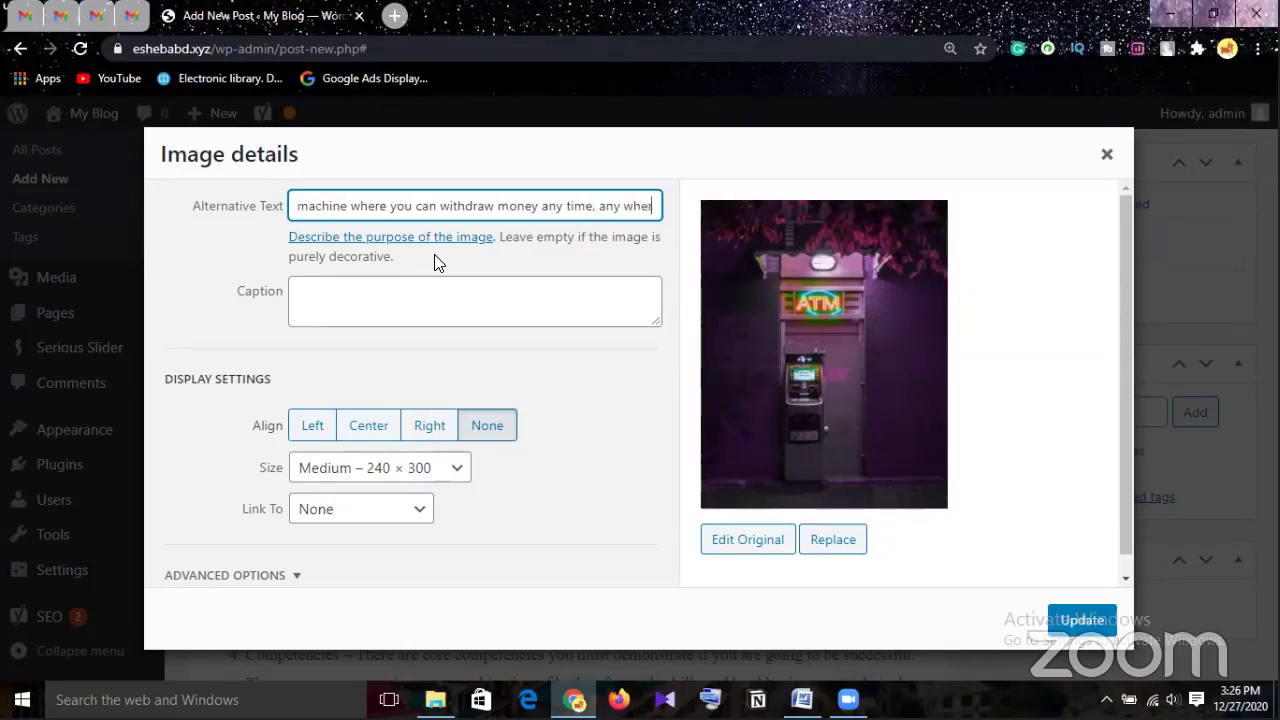
pyautogui.write('e')
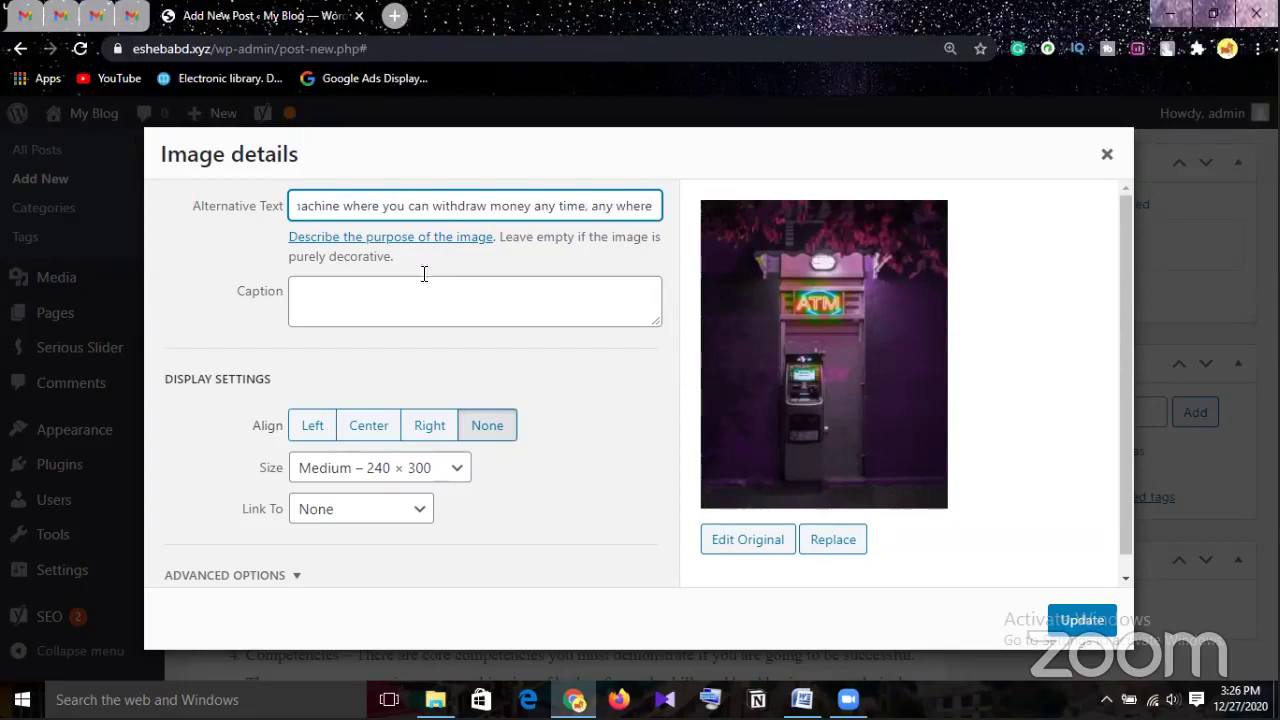
# Add the caption "An ATM" to the ATM image and update its details
pyautogui.click(412, 296)
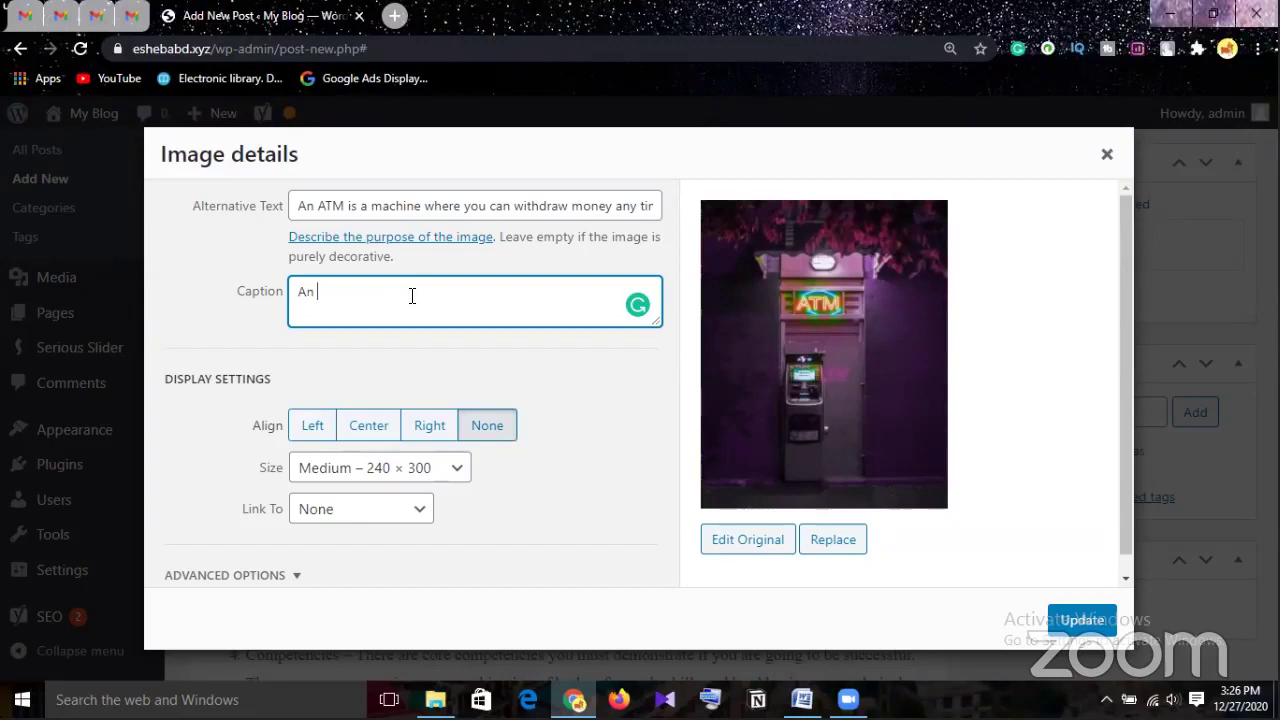
pyautogui.write('ATM')
pyautogui.click(1055, 608)
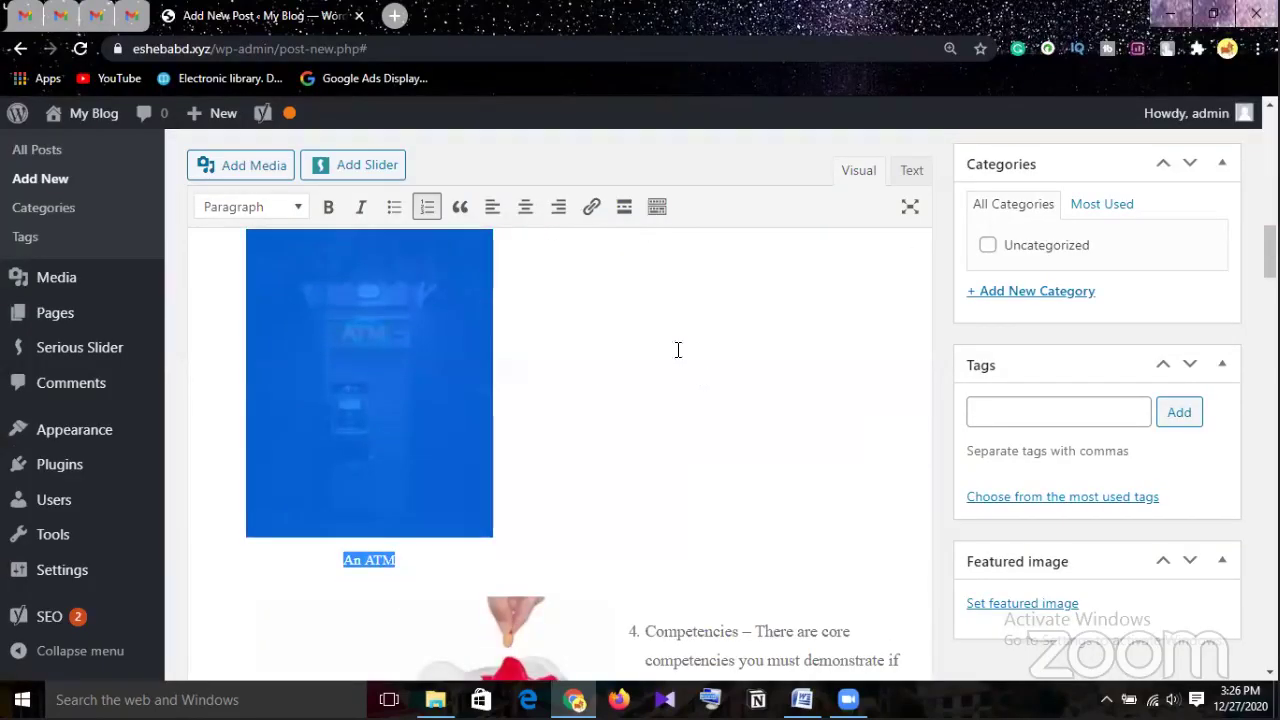
pyautogui.click(643, 403)
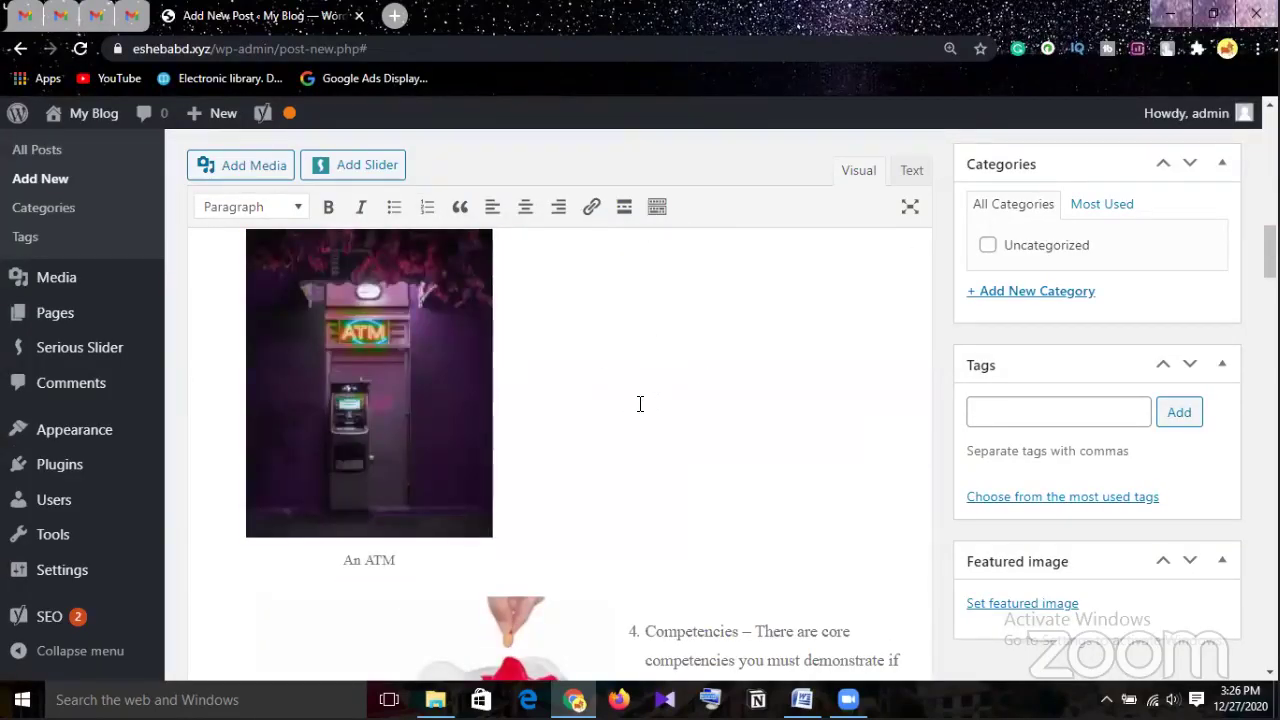
# Shrink the captioned ATM image to roughly three quarters of its width
pyautogui.scroll(-2, 638, 404)
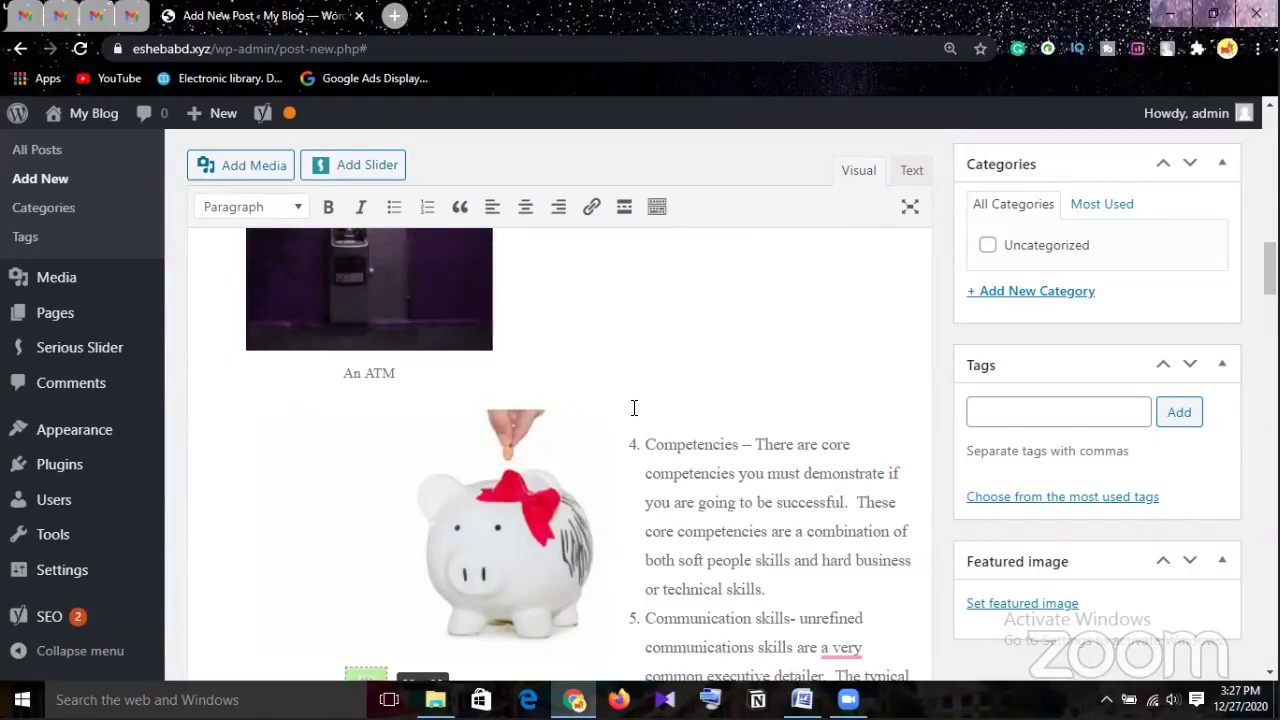
pyautogui.scroll(2, 634, 408)
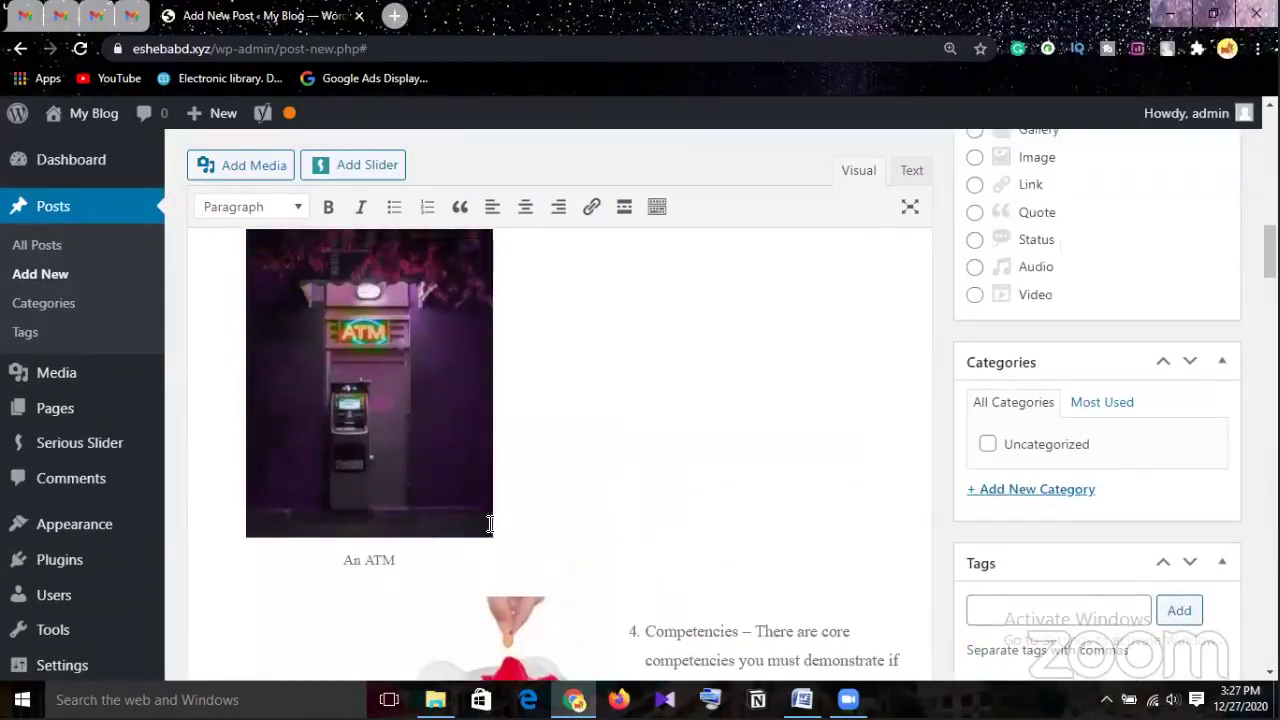
pyautogui.click(491, 532)
pyautogui.moveTo(492, 537); pyautogui.dragTo(425, 452)
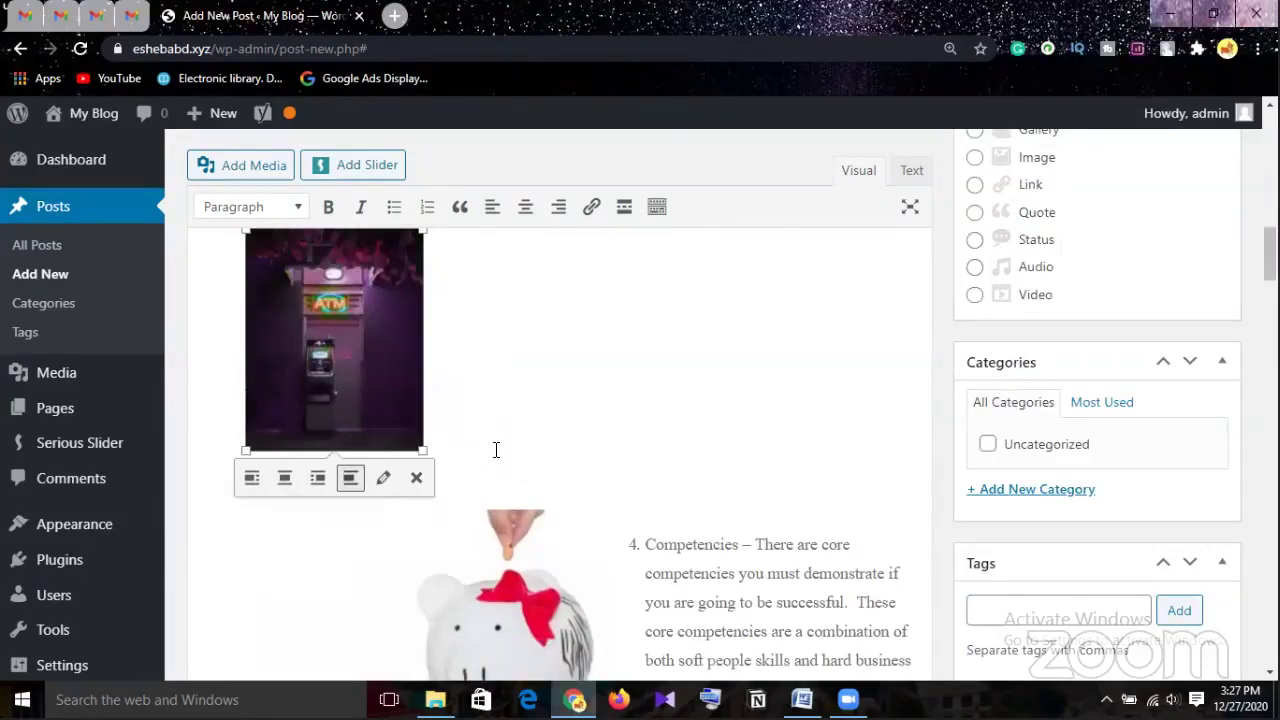
# Shrink the white piggy bank image beside the Competencies item to roughly half its width
pyautogui.scroll(1, 528, 417)
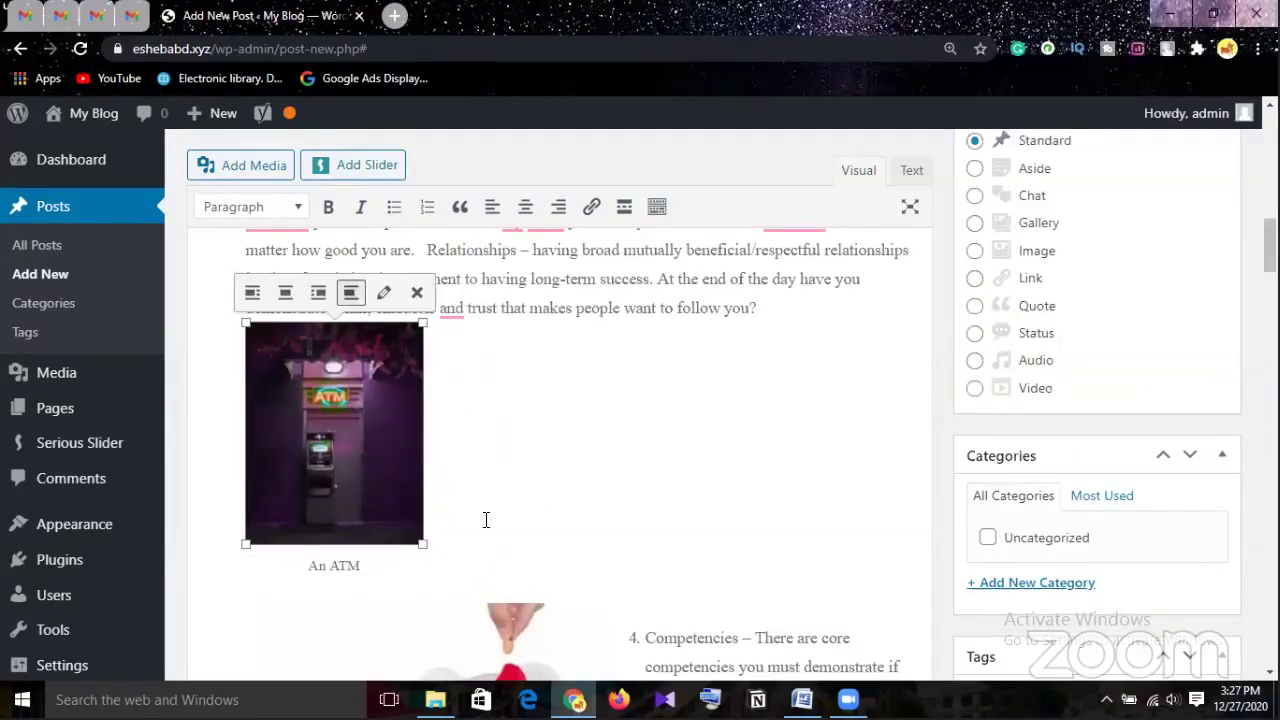
pyautogui.scroll(-3, 486, 520)
pyautogui.click(551, 522)
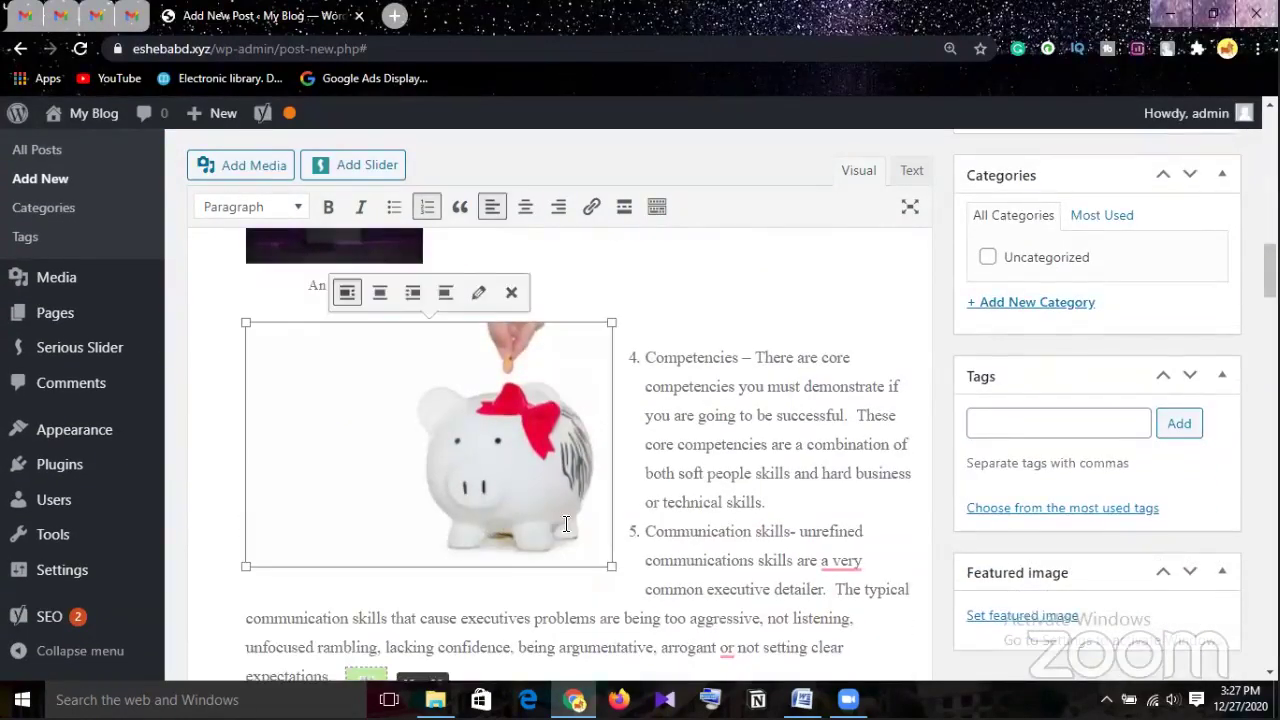
pyautogui.moveTo(246, 566); pyautogui.dragTo(336, 528)
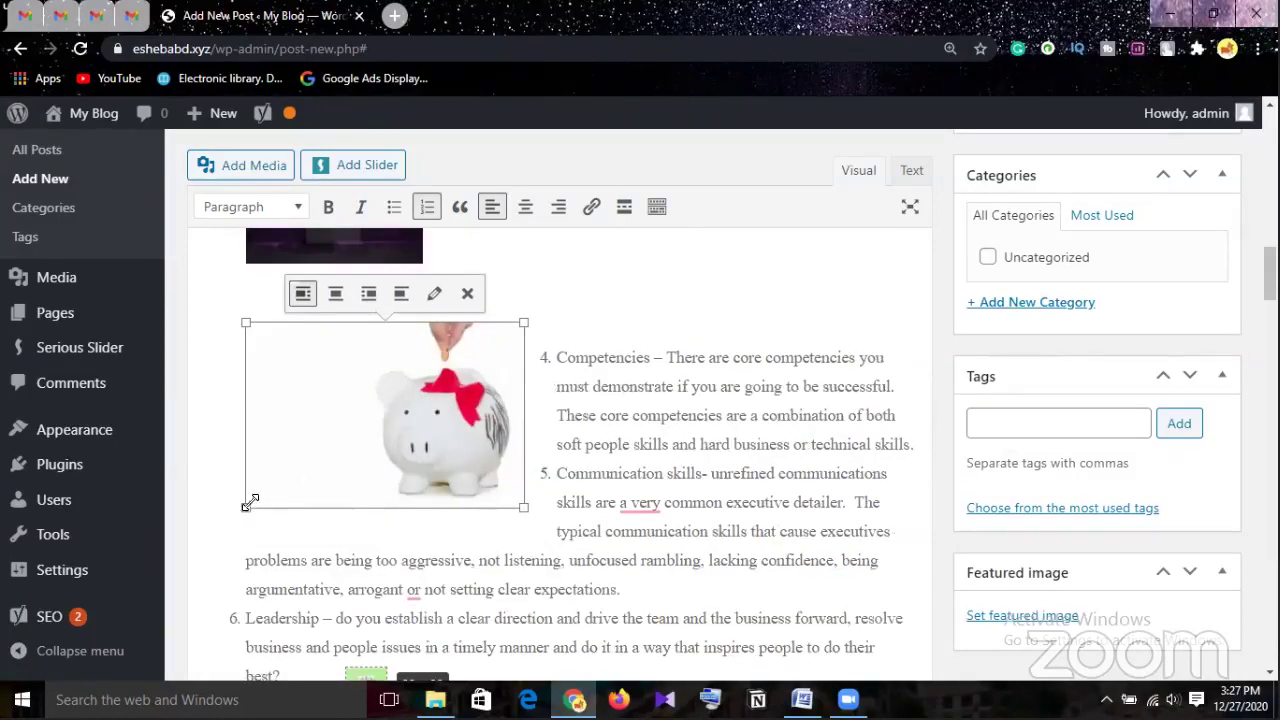
pyautogui.moveTo(247, 506); pyautogui.dragTo(273, 460)
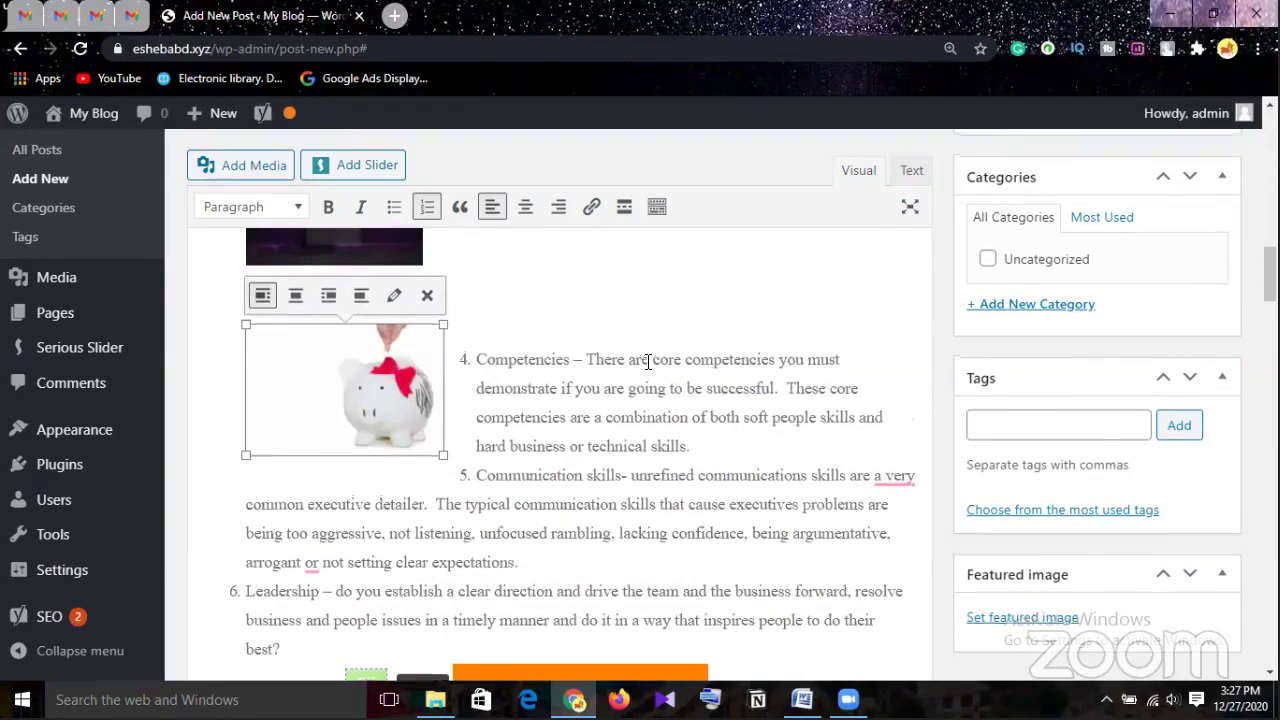
# Try to move the piggy bank image up beside the ATM image, and make the ATM image slightly smaller
pyautogui.scroll(3, 648, 362)
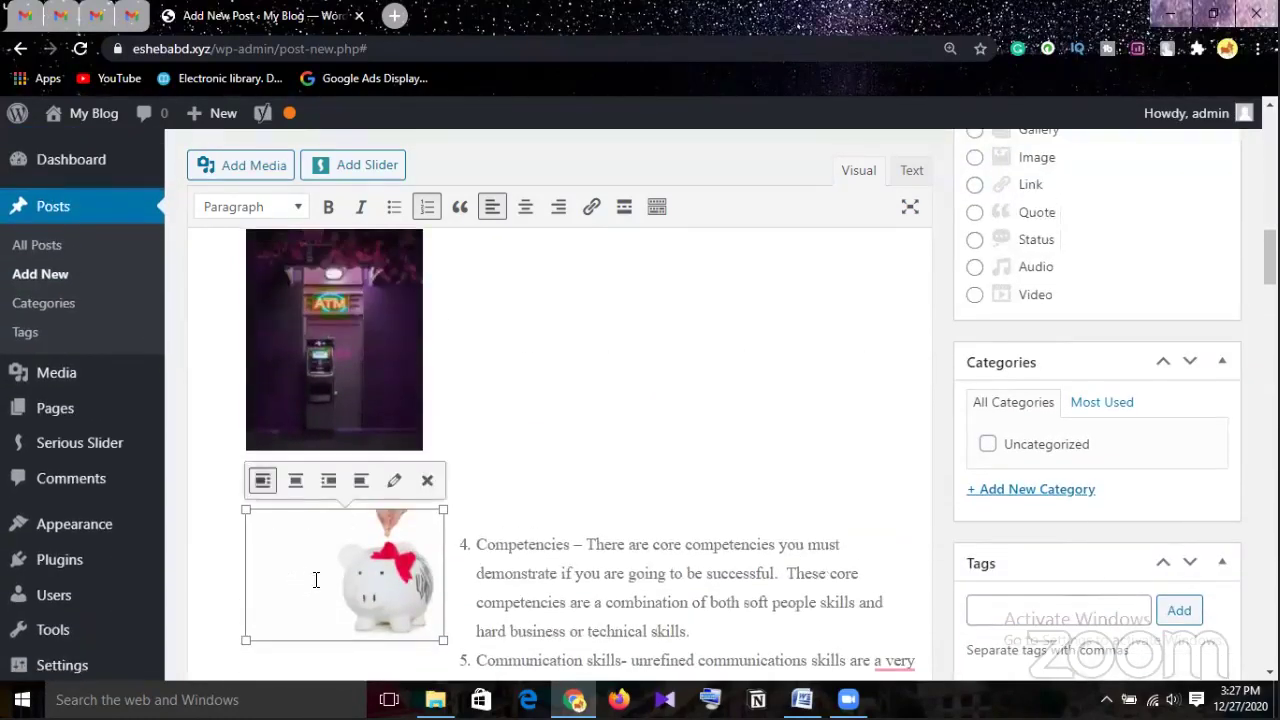
pyautogui.moveTo(316, 580); pyautogui.dragTo(600, 337)
pyautogui.click(368, 410)
pyautogui.moveTo(419, 447)
pyautogui.mouseDown()
pyautogui.moveTo(414, 417)
pyautogui.moveTo(419, 428)
pyautogui.mouseUp()
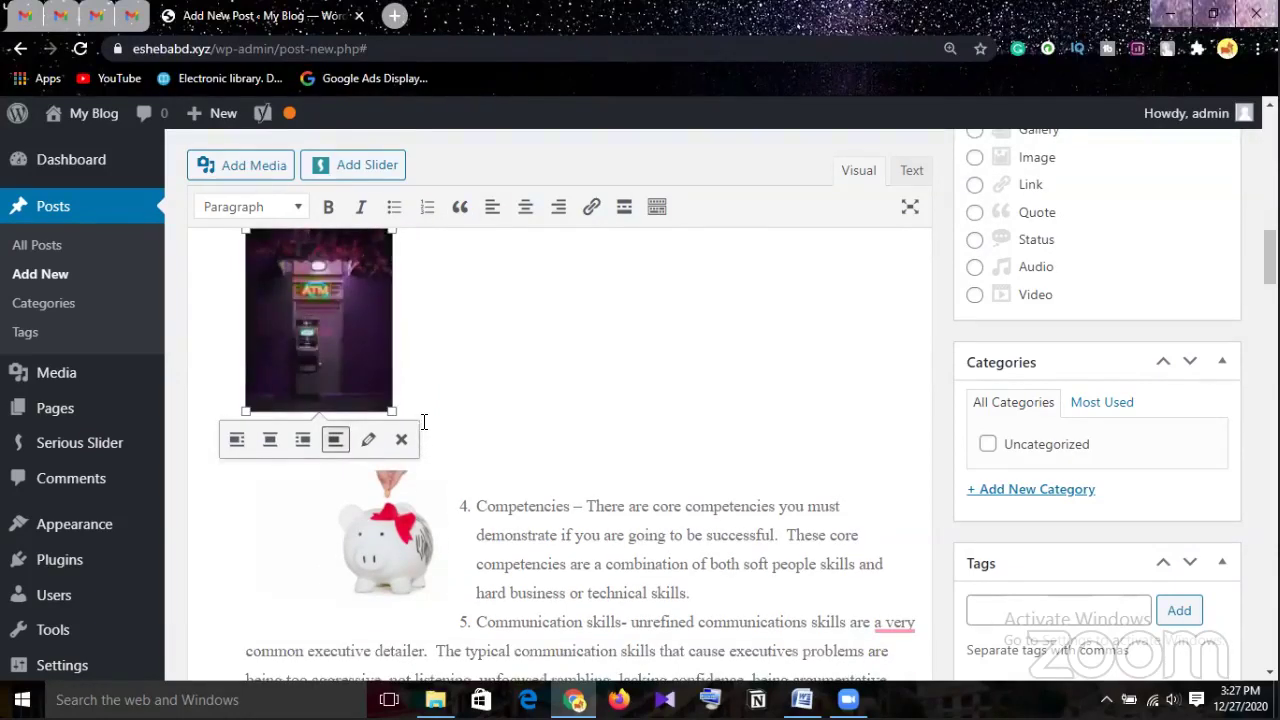
# Reduce the piggy bank image further, to about the width of the ATM image above it
pyautogui.click(263, 596)
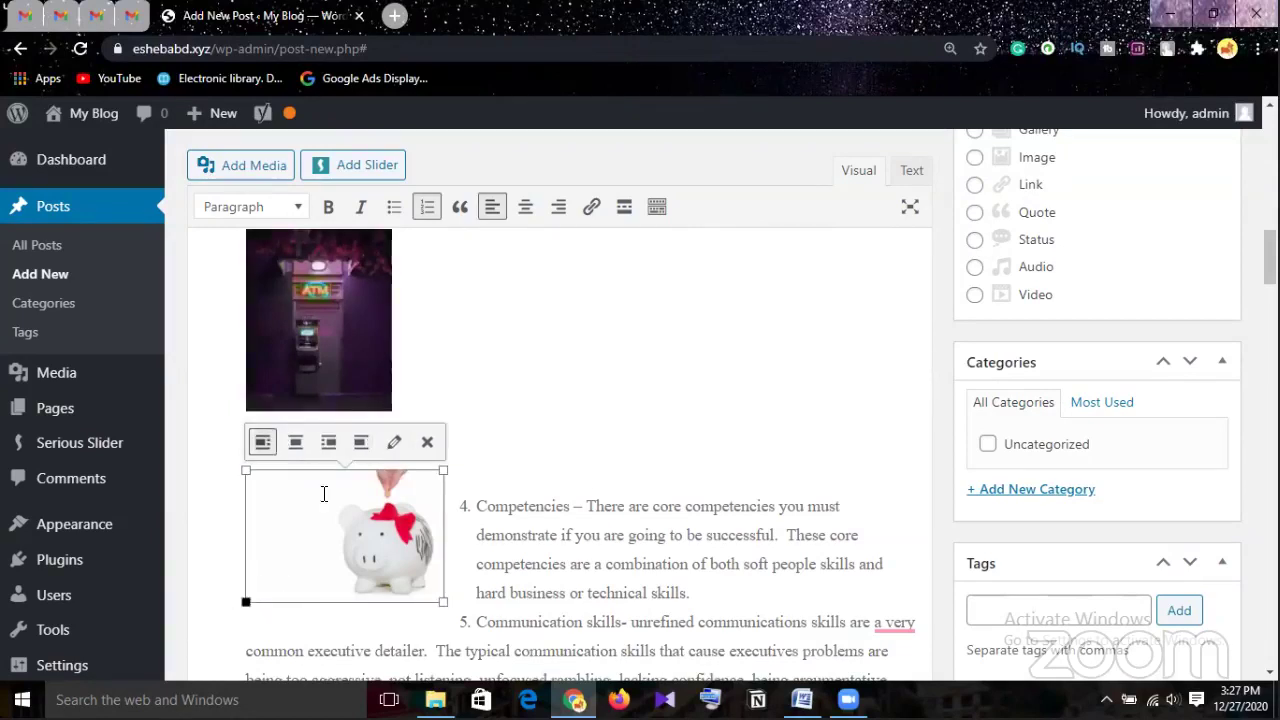
pyautogui.click(372, 392)
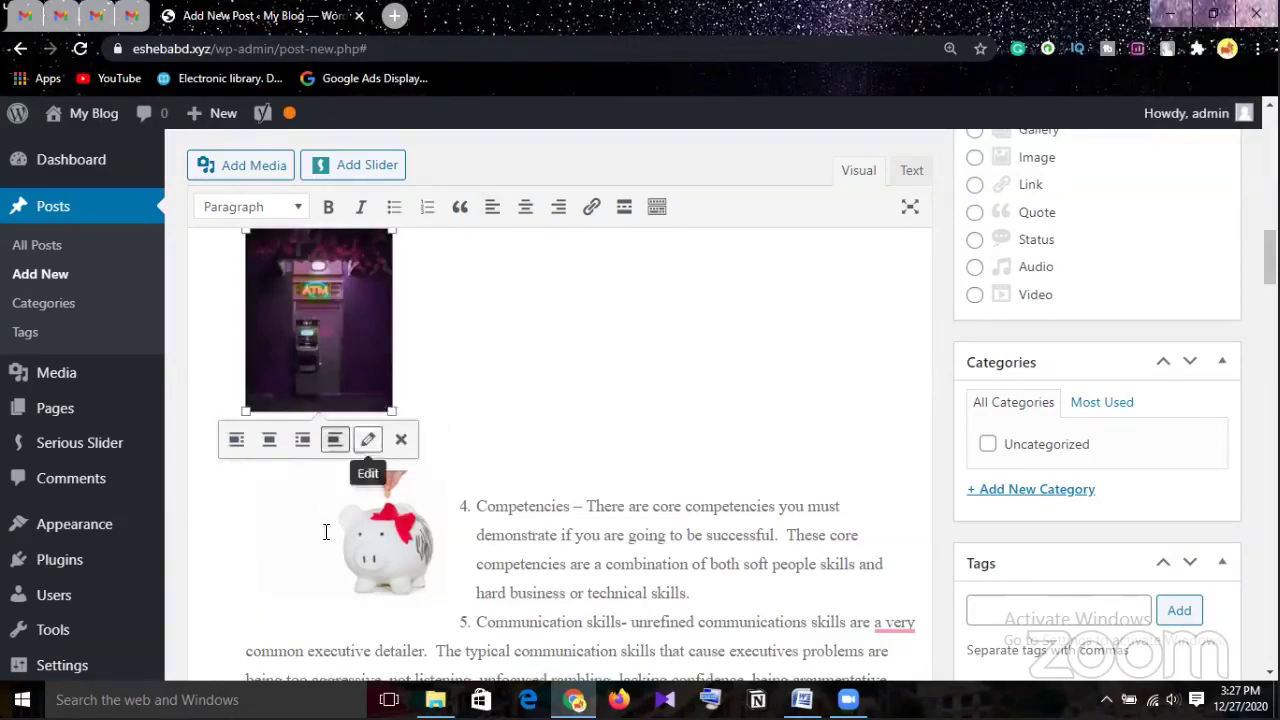
pyautogui.click(323, 535)
pyautogui.moveTo(246, 604); pyautogui.dragTo(300, 568)
# Resize the ATM image to a moderate size, somewhat wider than the piggy bank image, and center it with its caption
pyautogui.click(346, 358)
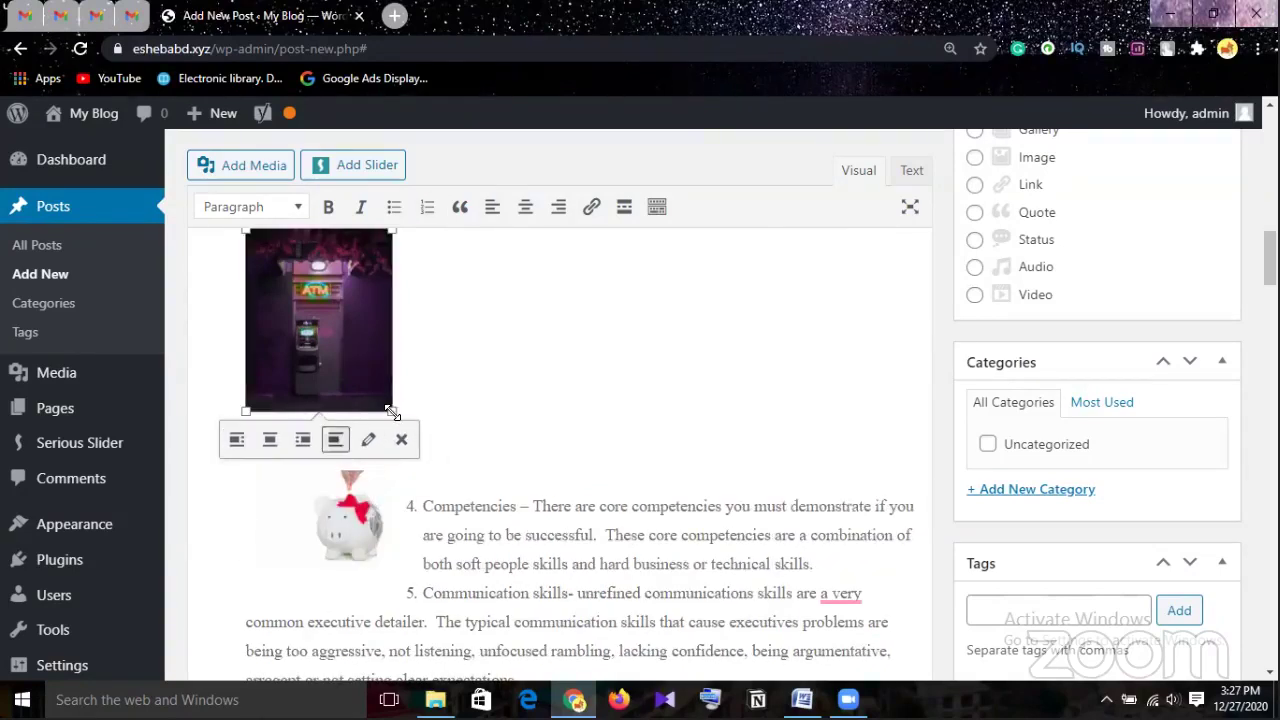
pyautogui.moveTo(391, 411); pyautogui.dragTo(338, 344)
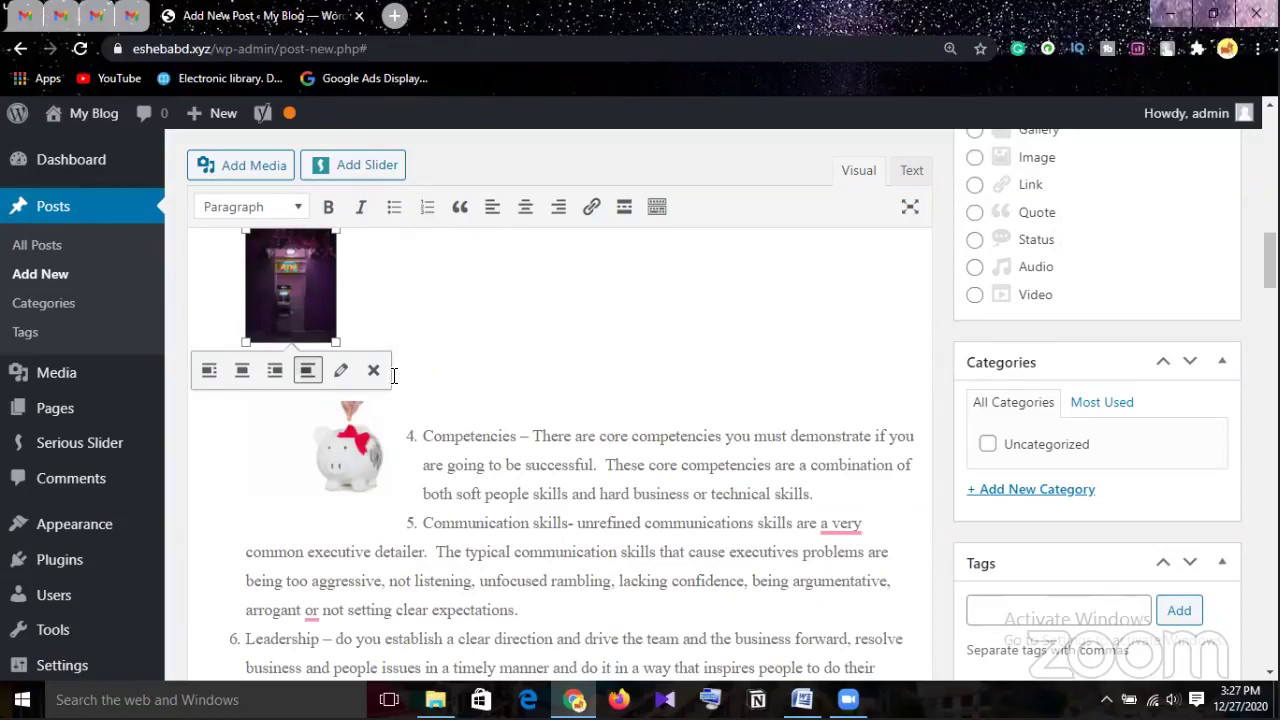
pyautogui.scroll(2, 423, 328)
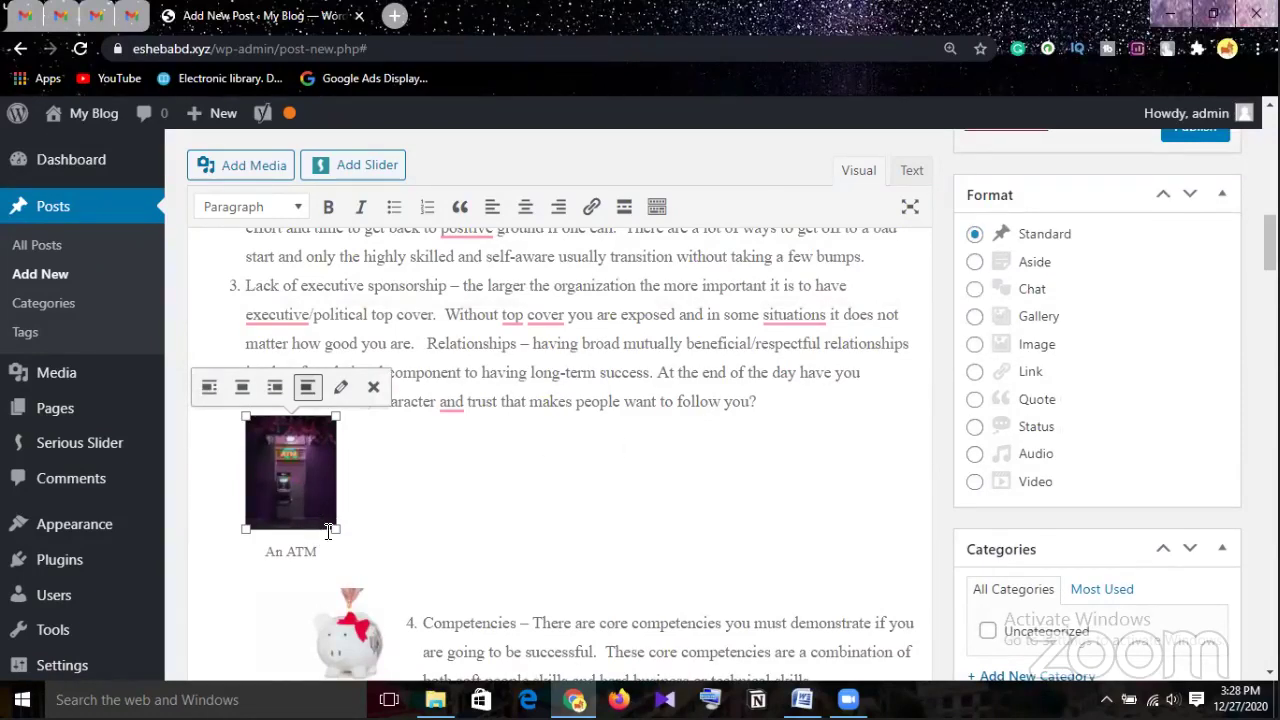
pyautogui.moveTo(342, 530); pyautogui.dragTo(426, 580)
pyautogui.scroll(-2, 457, 517)
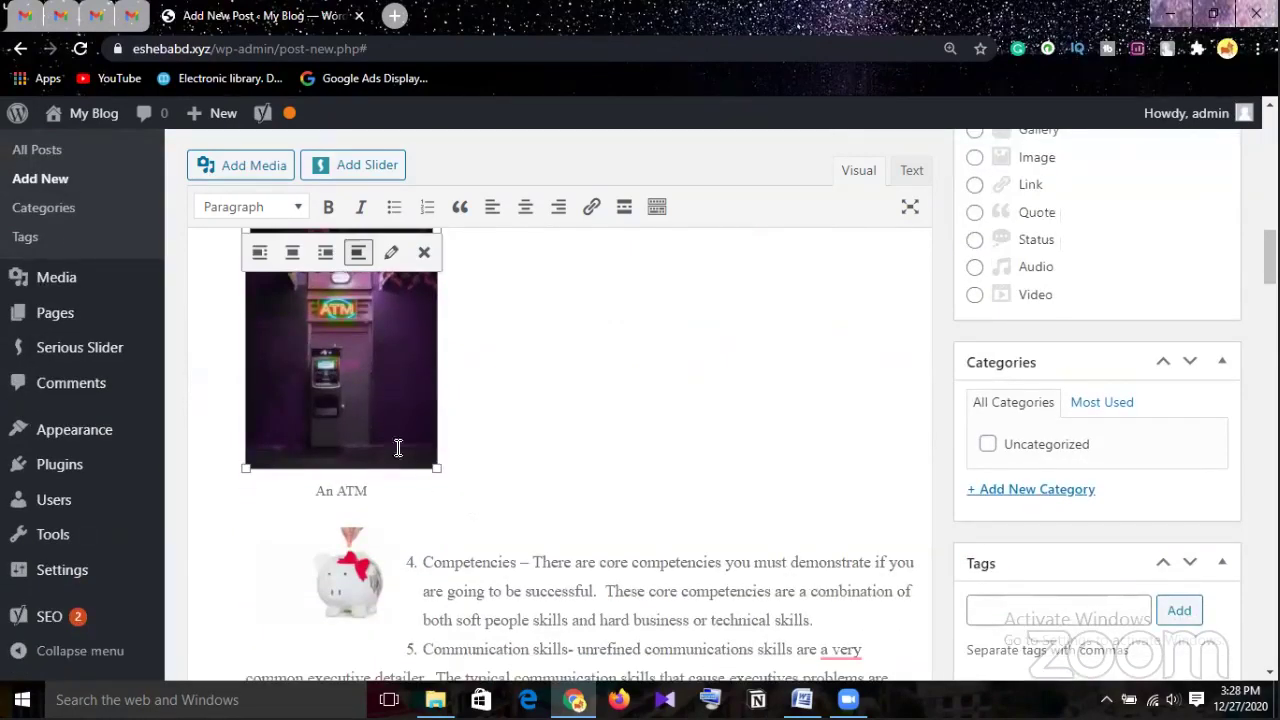
pyautogui.click(293, 253)
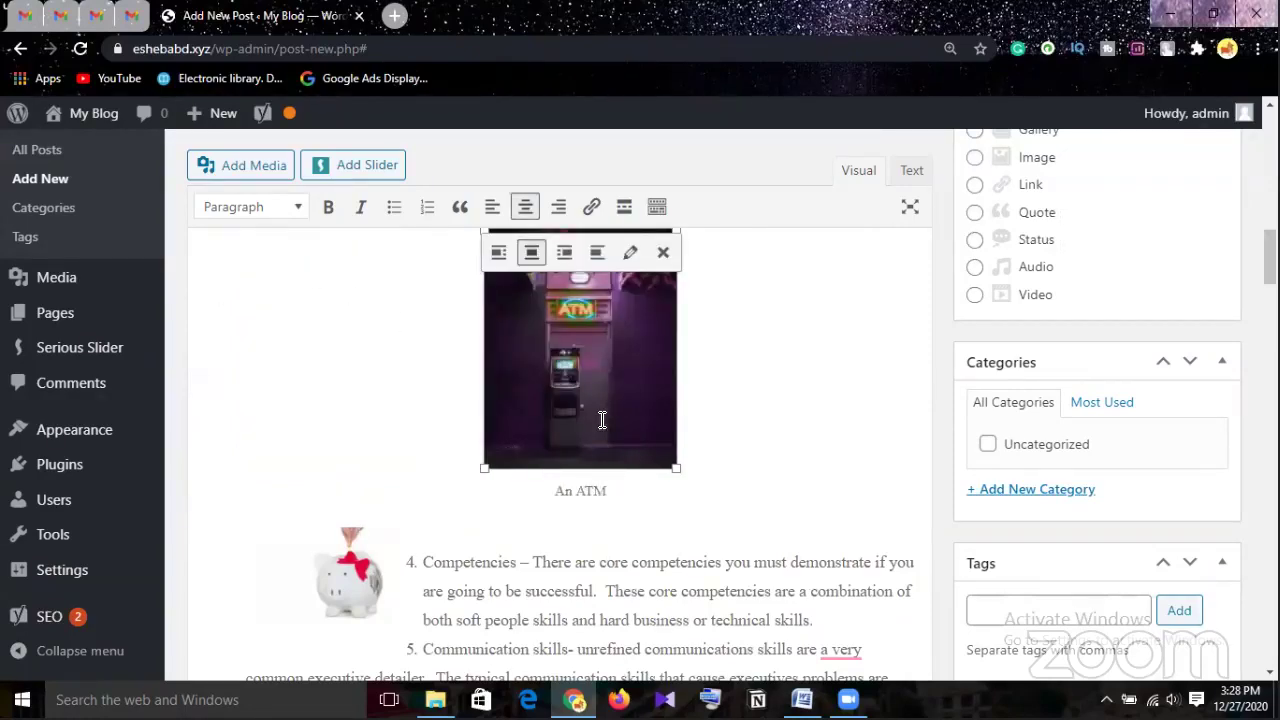
pyautogui.scroll(-1, 603, 420)
pyautogui.scroll(1, 572, 492)
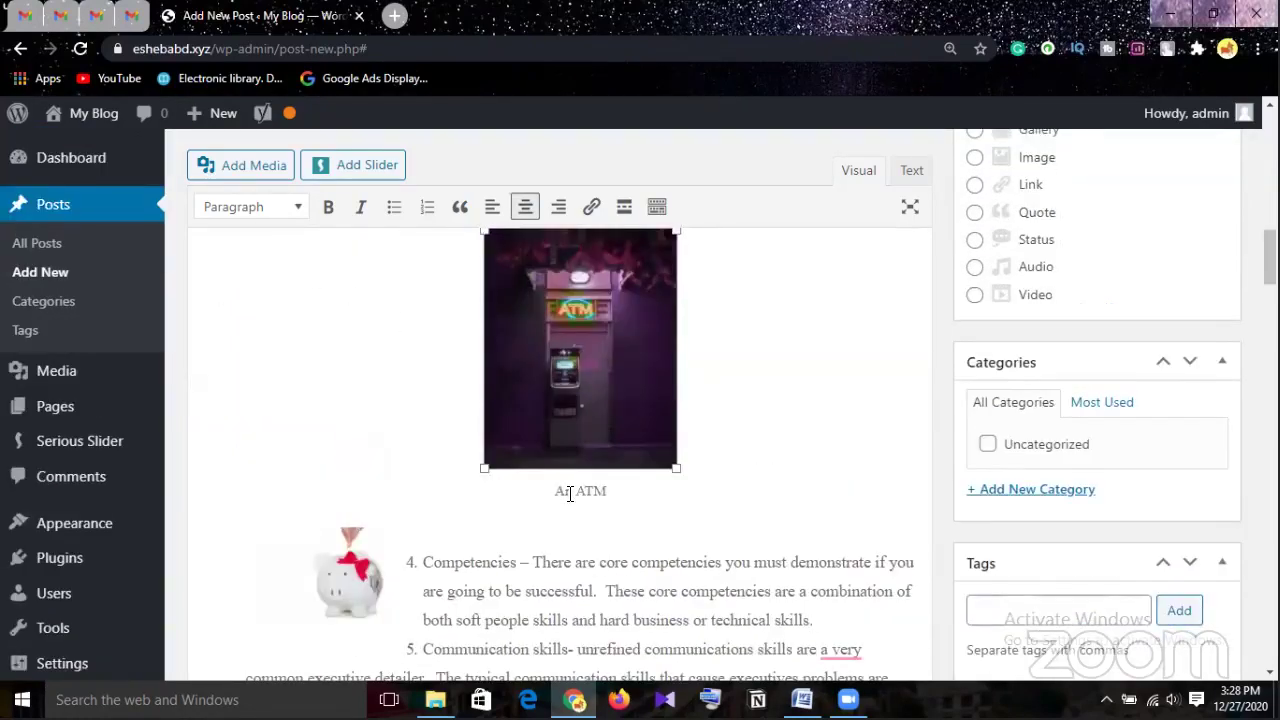
# Enlarge the piggy bank image to about 238 × 158 pixels and center it below the ATM image
pyautogui.click(360, 584)
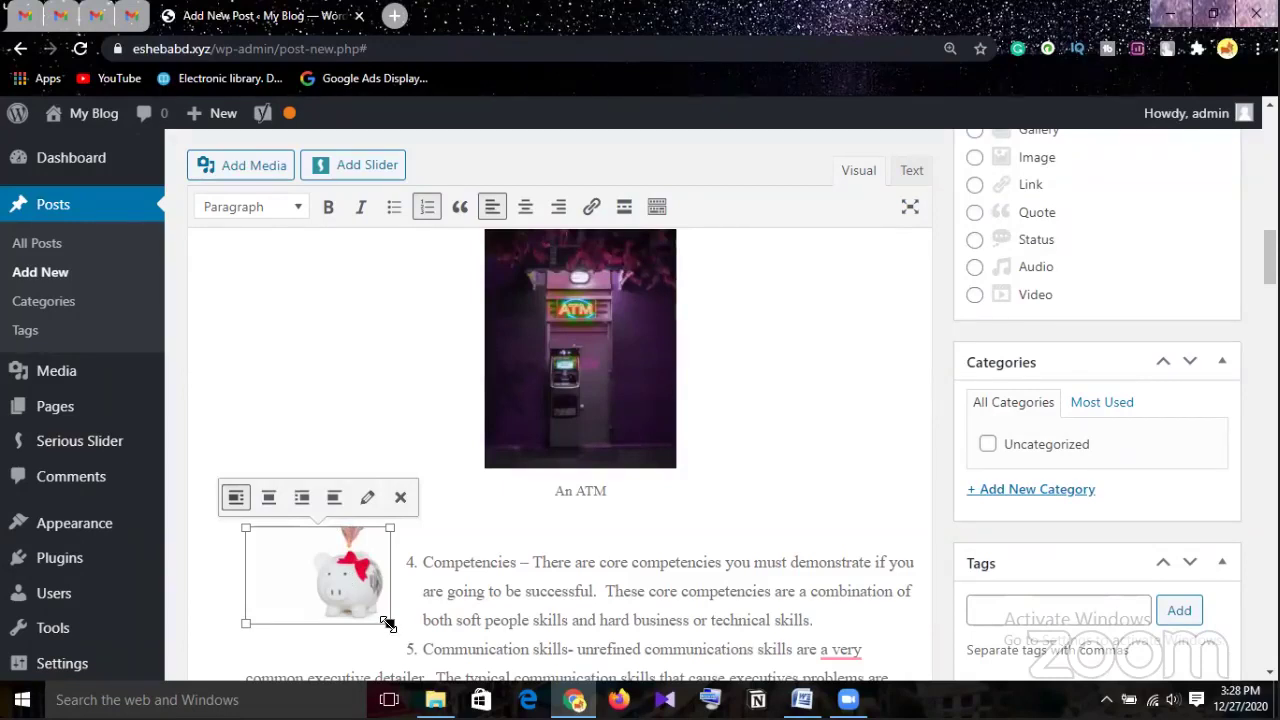
pyautogui.moveTo(388, 624); pyautogui.dragTo(490, 690)
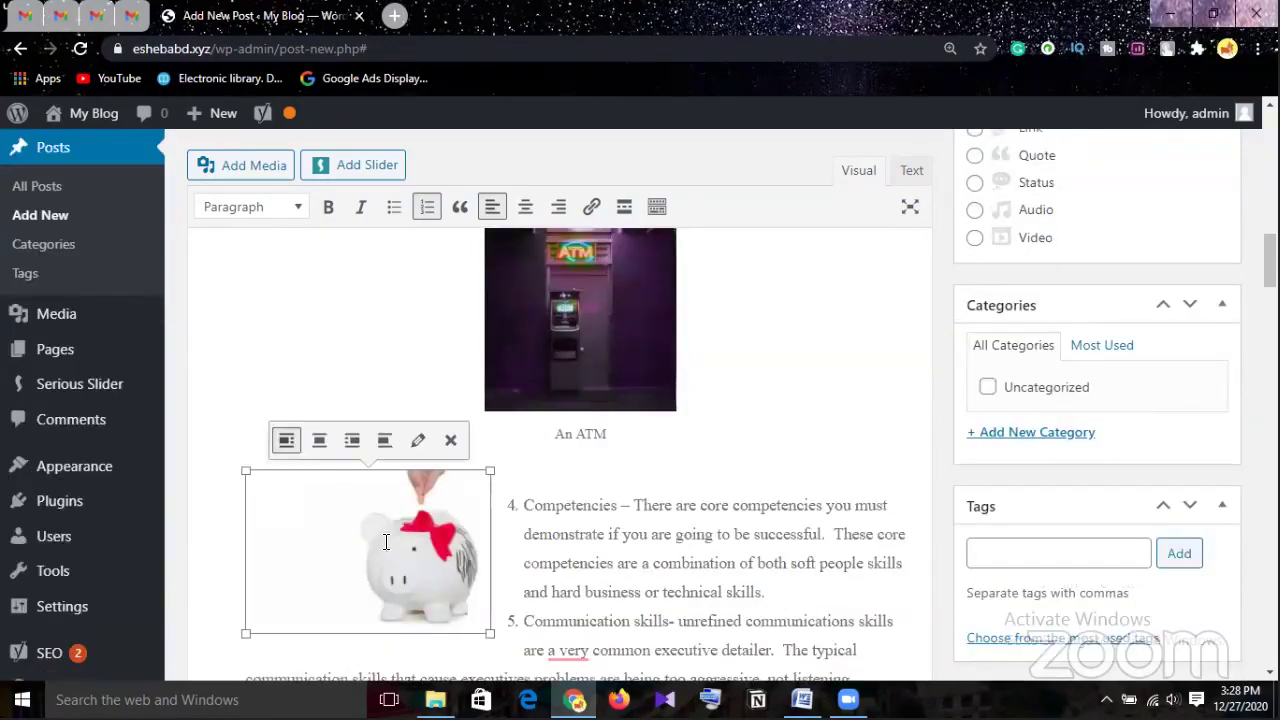
pyautogui.click(320, 442)
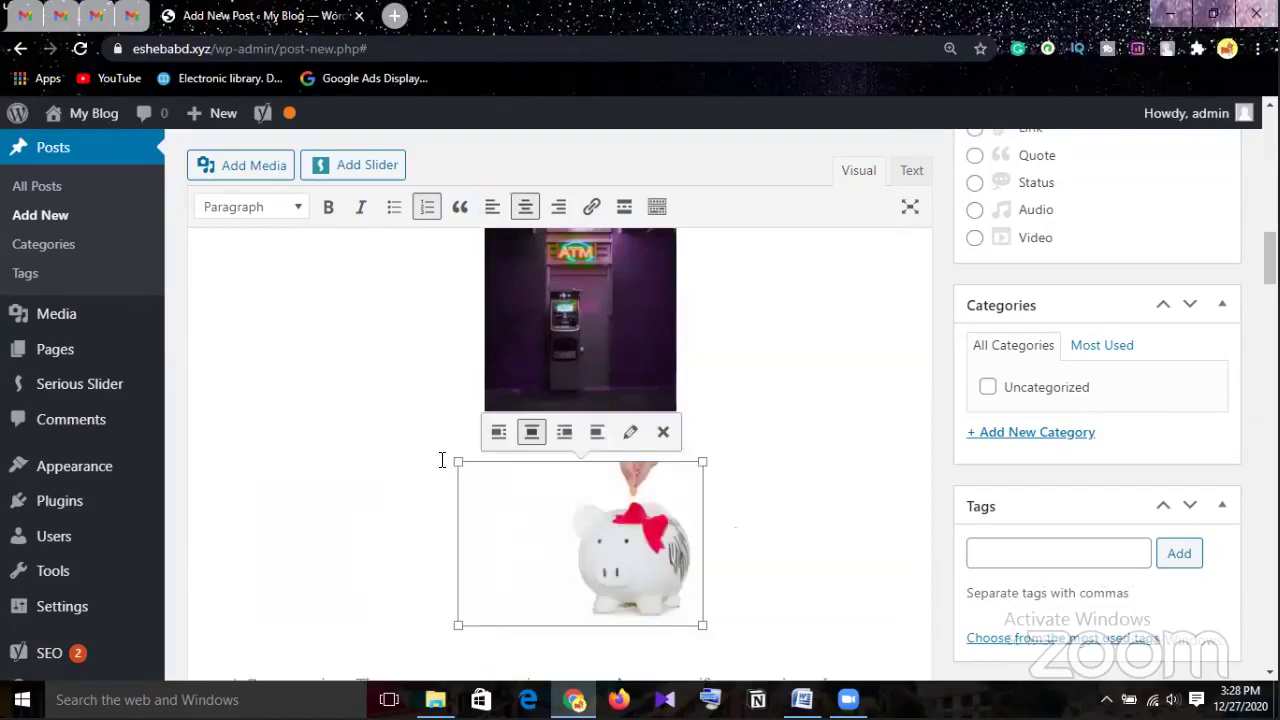
pyautogui.click(782, 430)
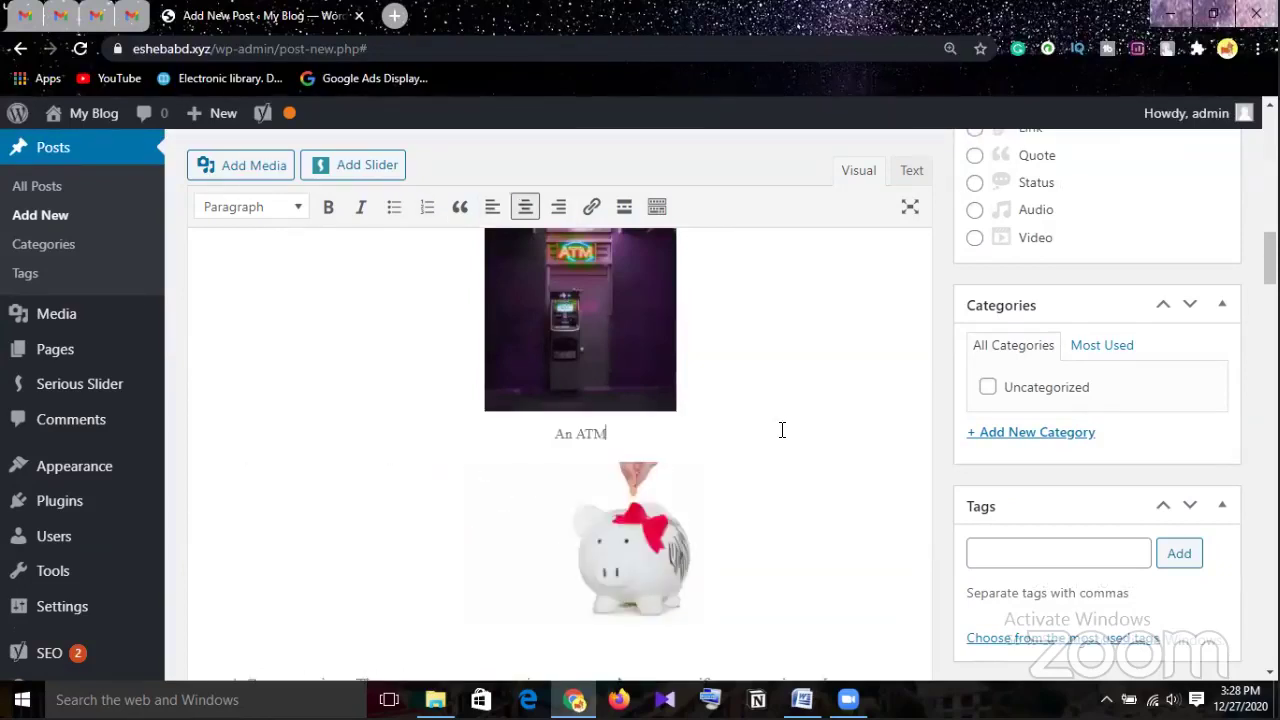
pyautogui.click(804, 514)
pyautogui.scroll(-1, 803, 517)
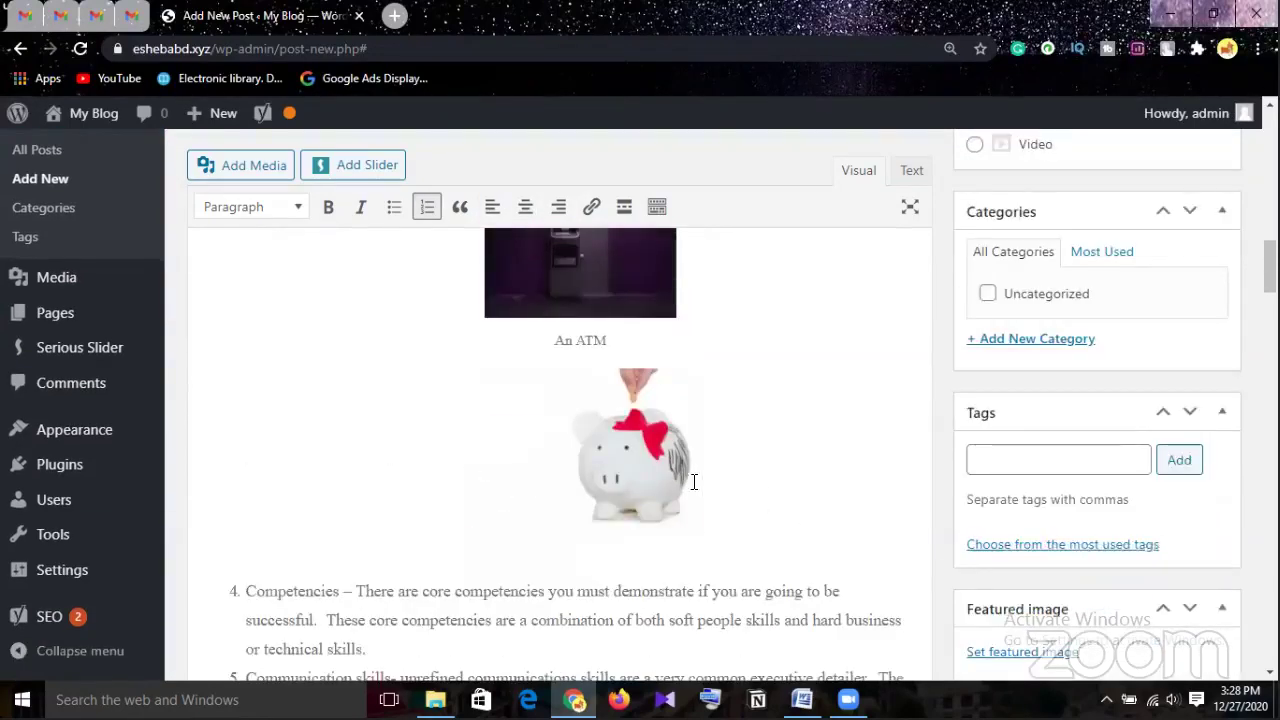
# Give the piggy bank image the alternative text "A piggy bank for saving money for your kid's future"
pyautogui.click(694, 482)
pyautogui.click(631, 338)
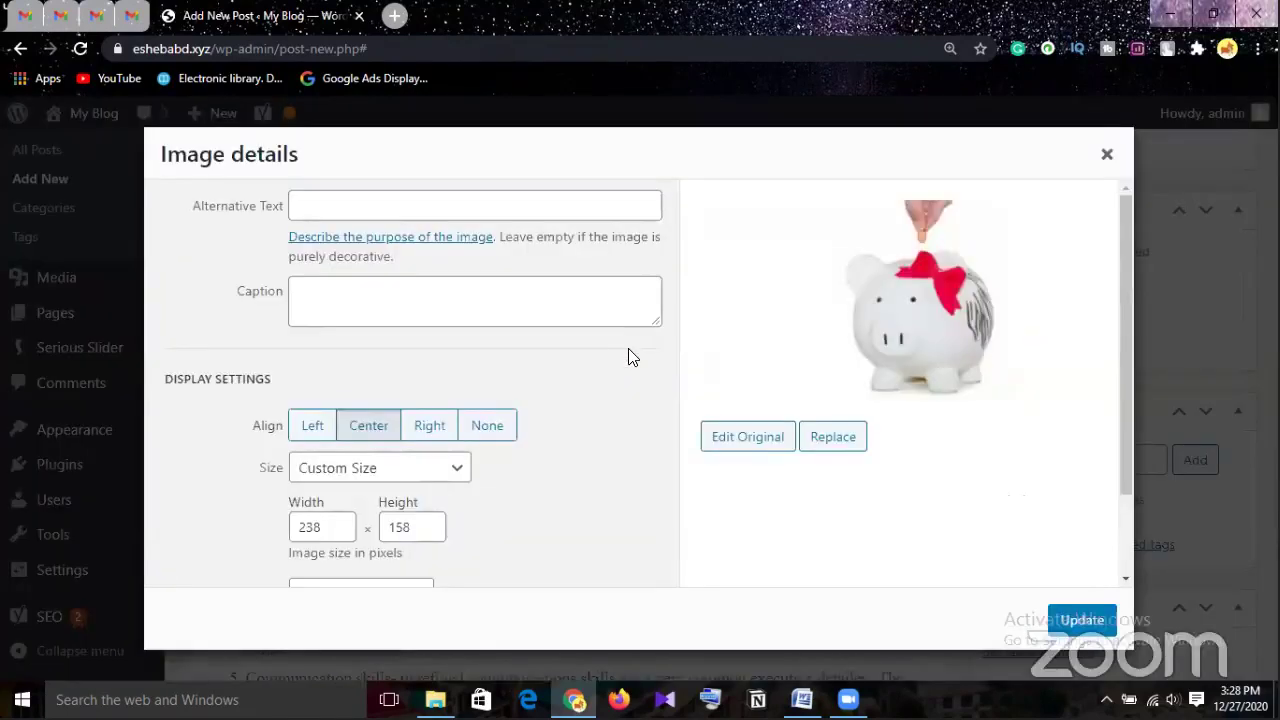
pyautogui.click(456, 209)
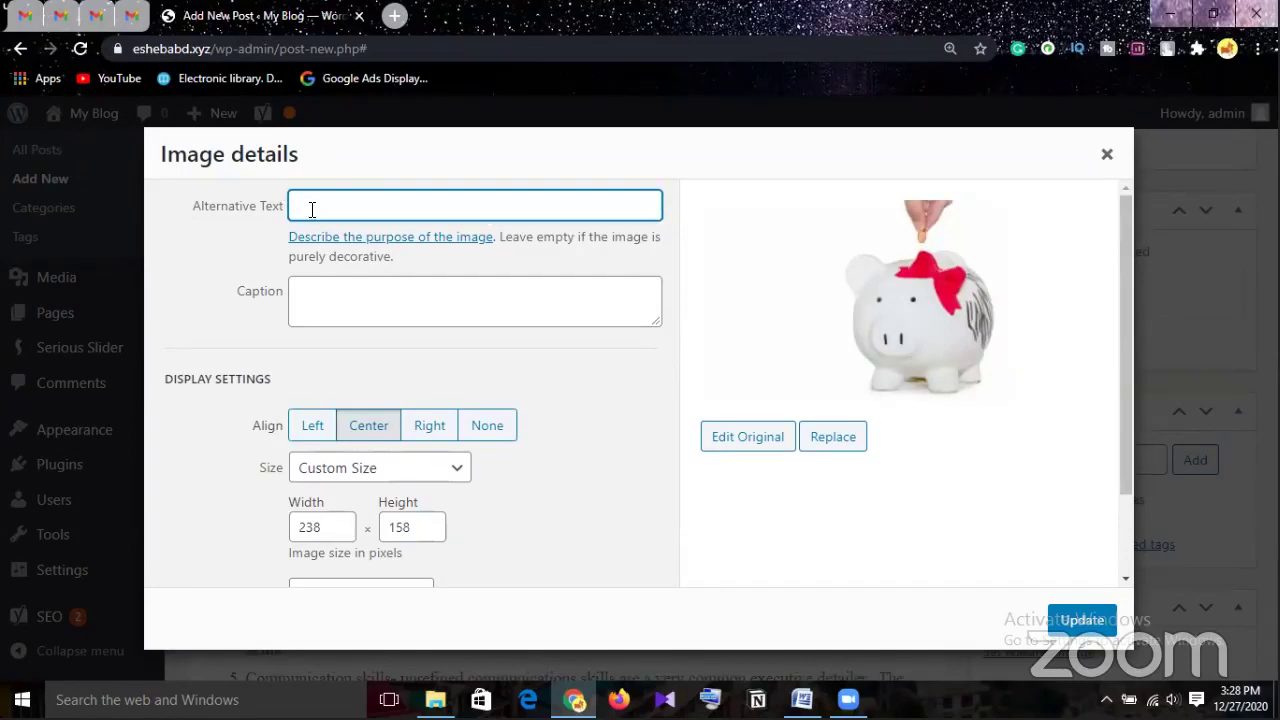
pyautogui.write('A piggy bank for ')
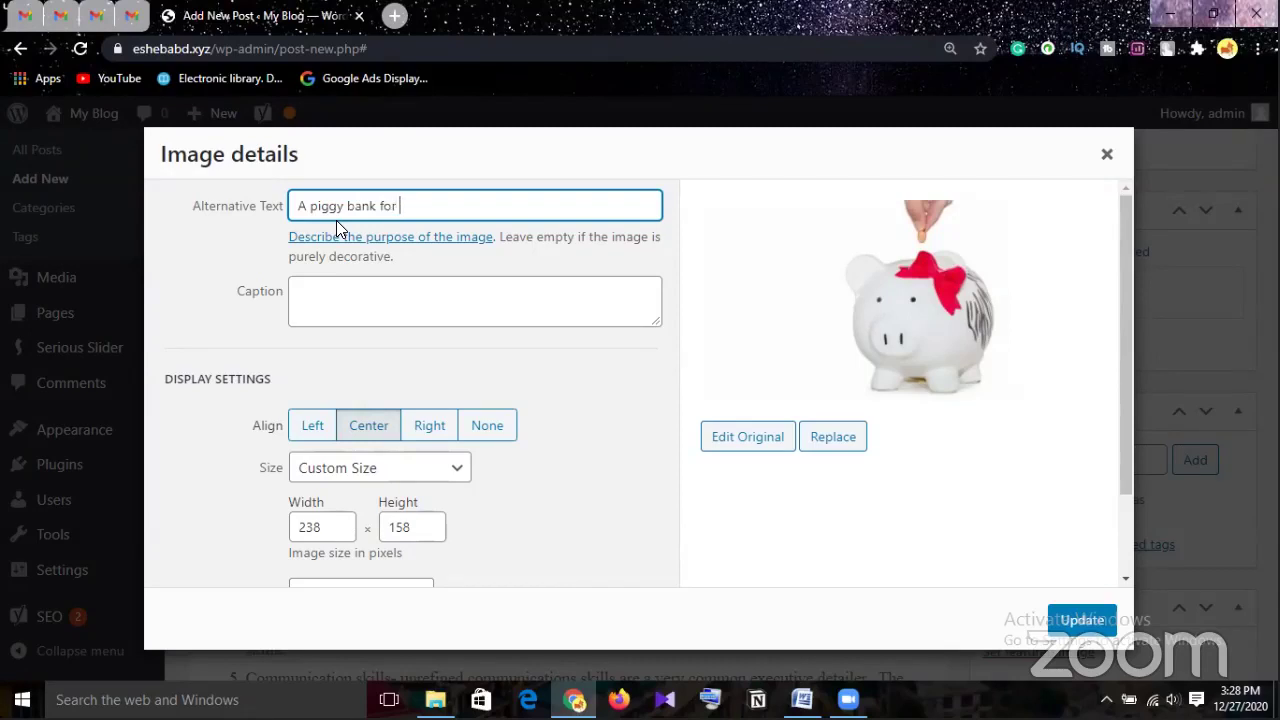
pyautogui.write('saving money for ')
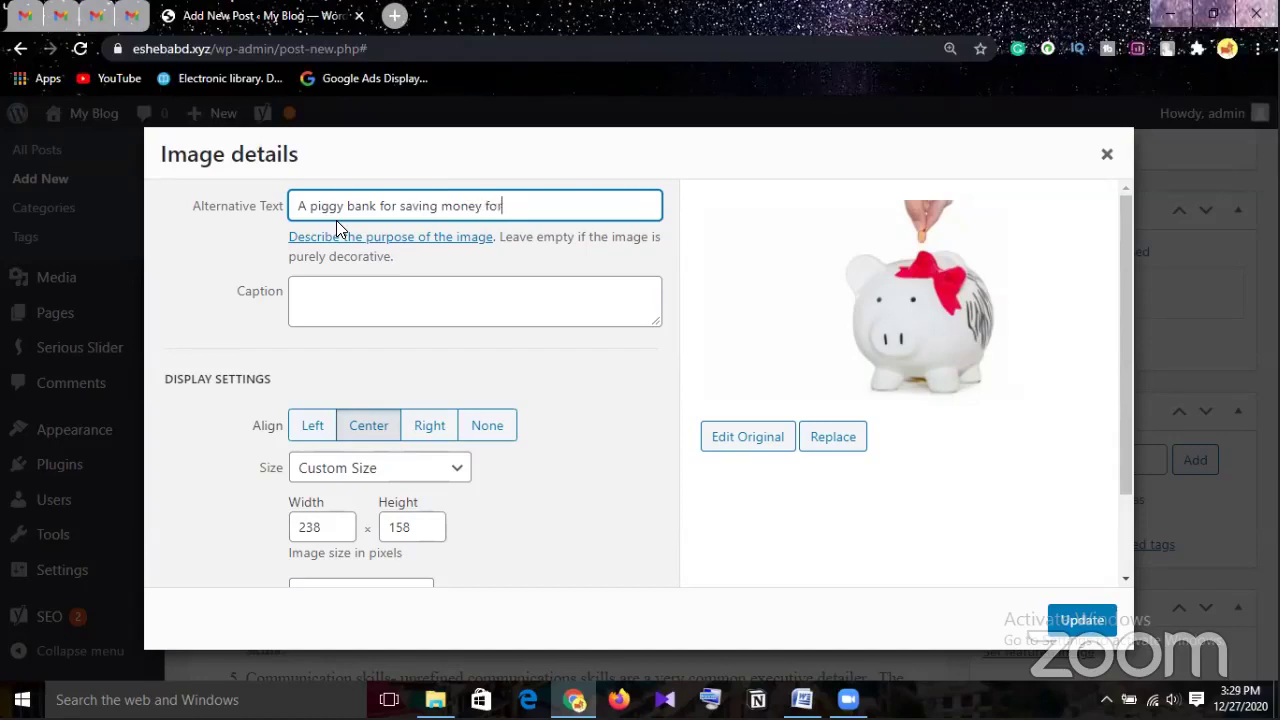
pyautogui.write('your ')
pyautogui.write('kid')
pyautogui.write("'s fut")
pyautogui.write('ure')
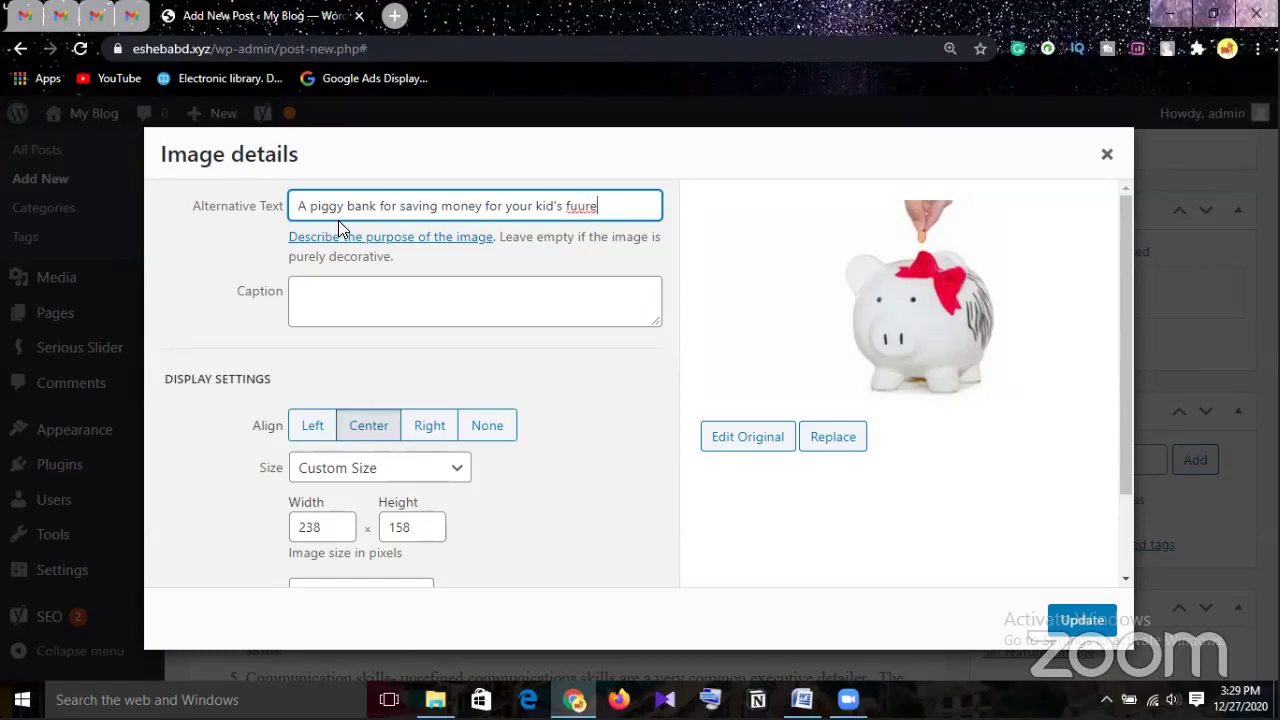
pyautogui.press('BackSpace')
pyautogui.press('BackSpace')
pyautogui.press('BackSpace')
pyautogui.write('ture')
# Caption the piggy bank image "Piggy Bank" and apply the image details
pyautogui.click(446, 293)
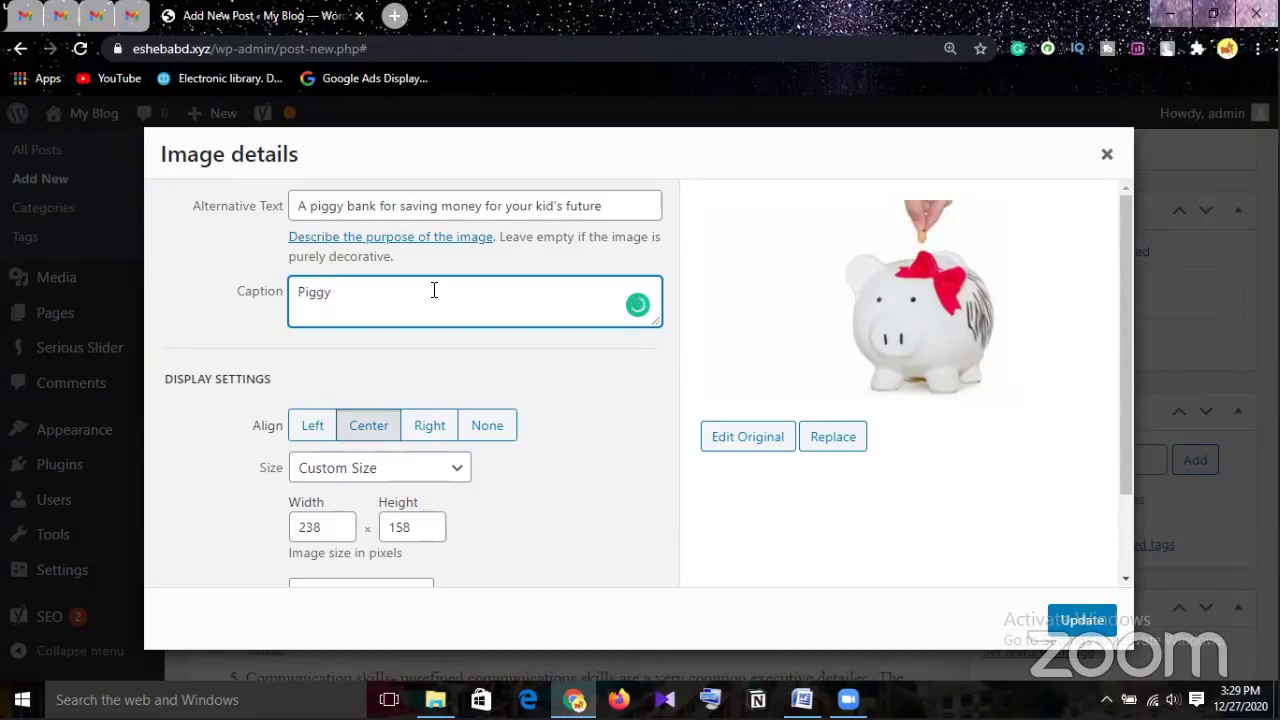
pyautogui.write('ank')
pyautogui.click(1076, 618)
pyautogui.click(844, 437)
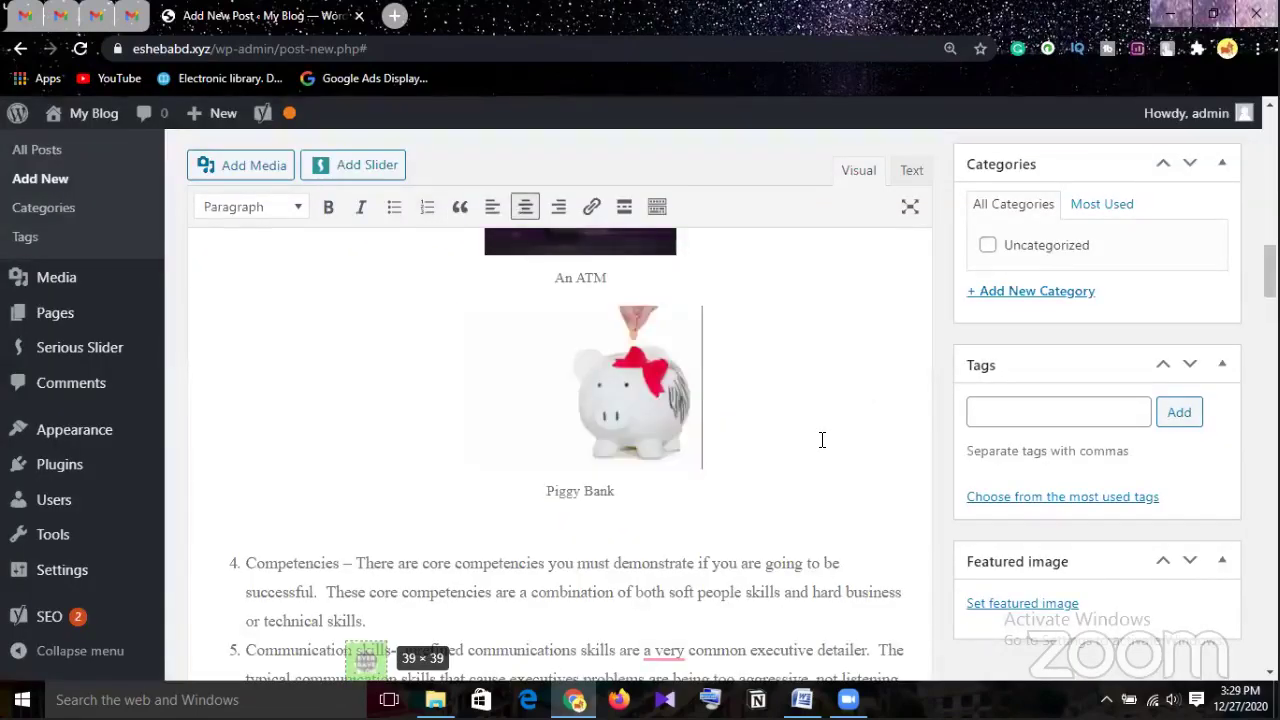
# Remove the stray small green placeholder image overlapping the Communication skills item
pyautogui.scroll(-1, 818, 437)
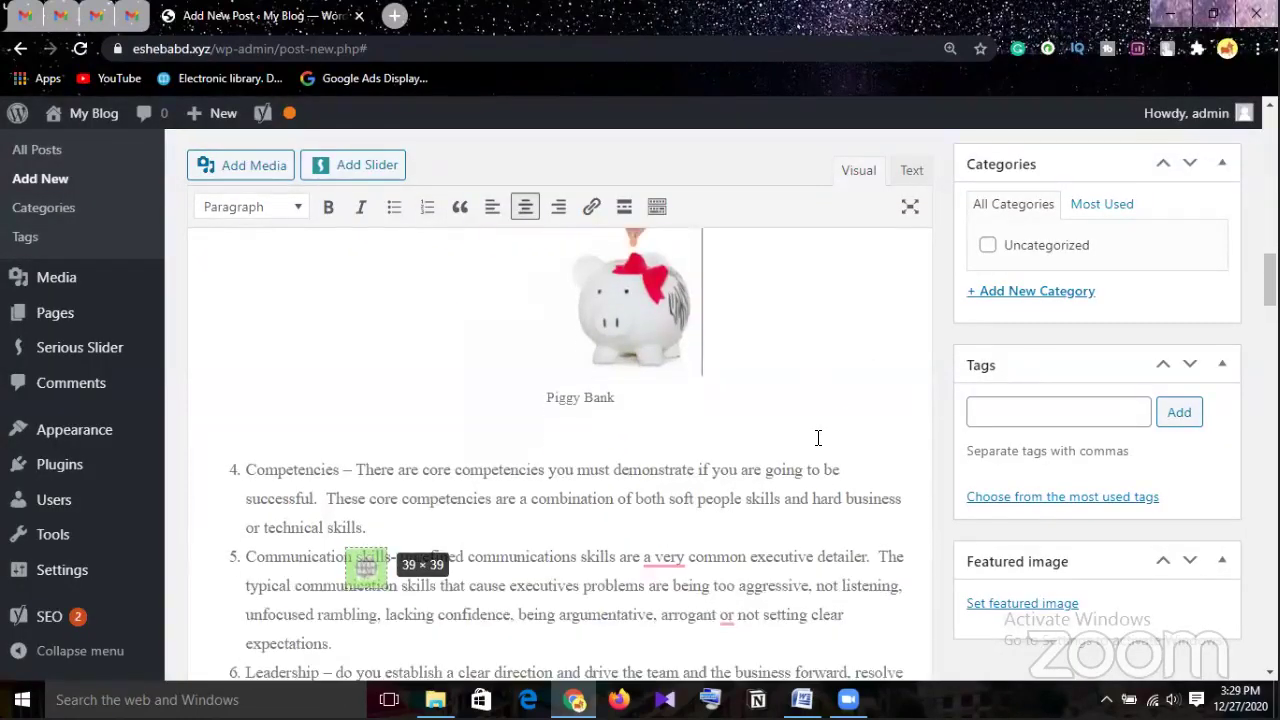
pyautogui.click(373, 578)
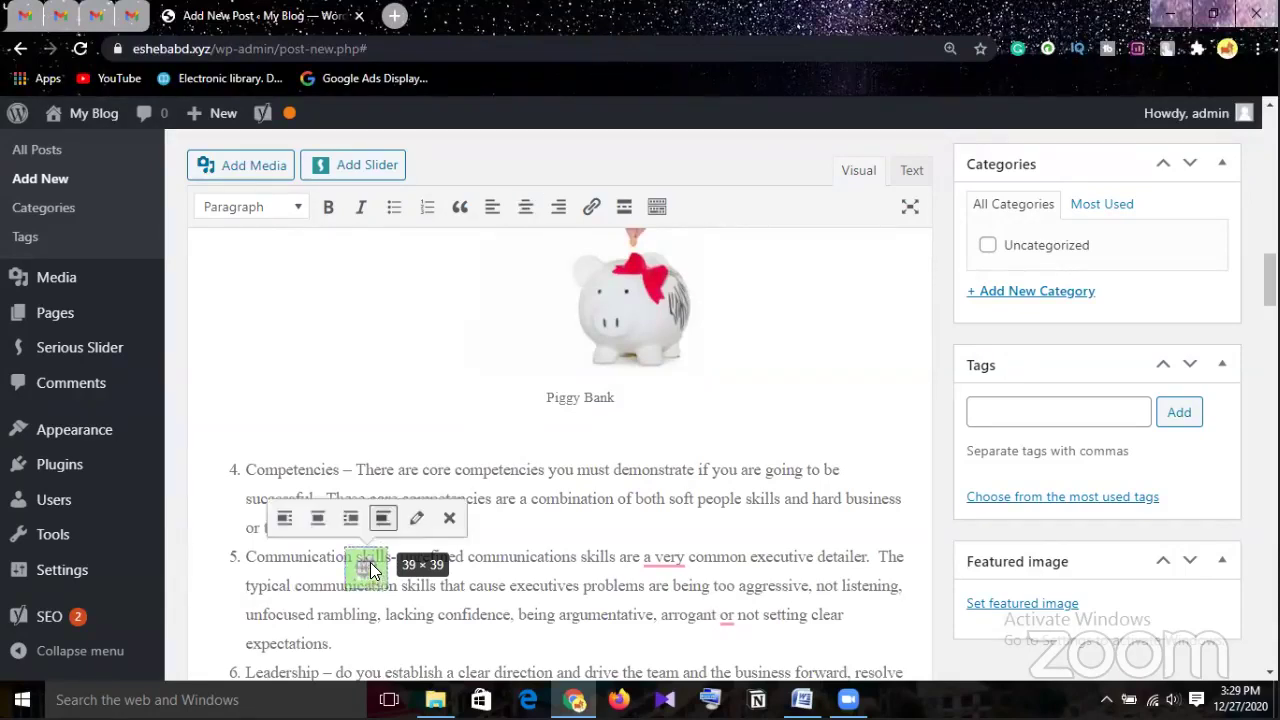
pyautogui.click(416, 531)
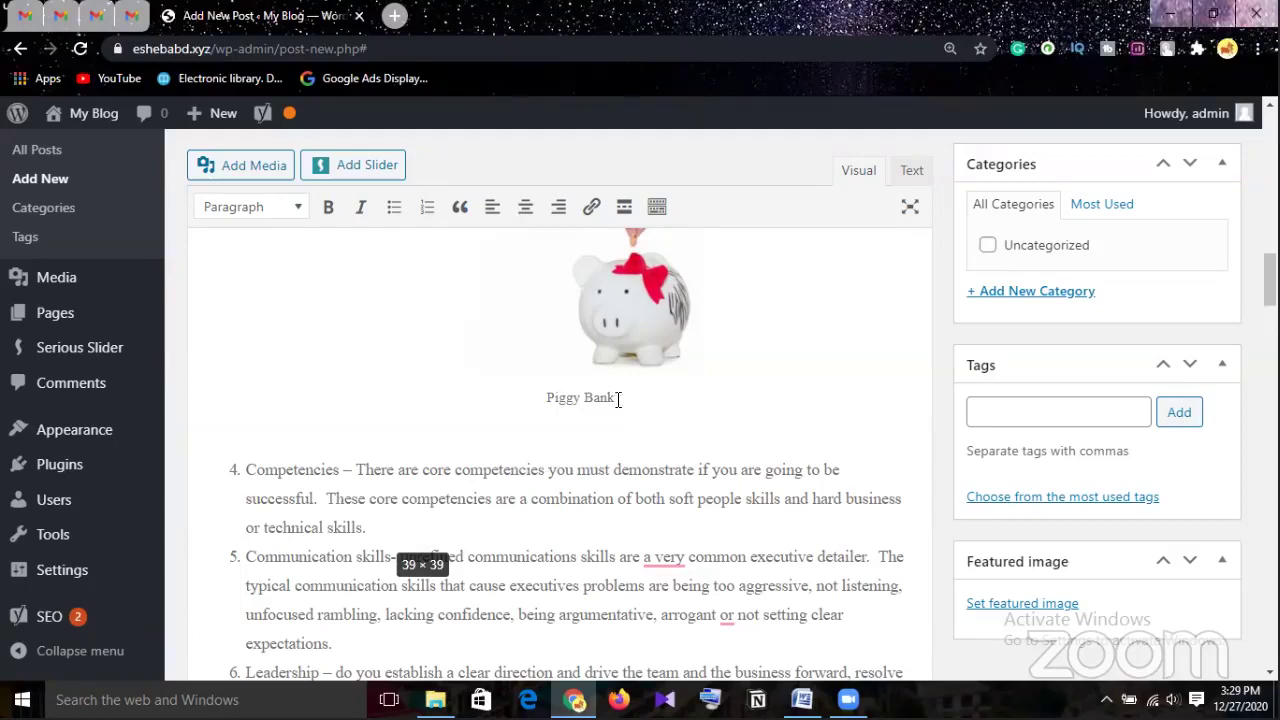
pyautogui.scroll(3, 616, 400)
pyautogui.scroll(-1, 595, 470)
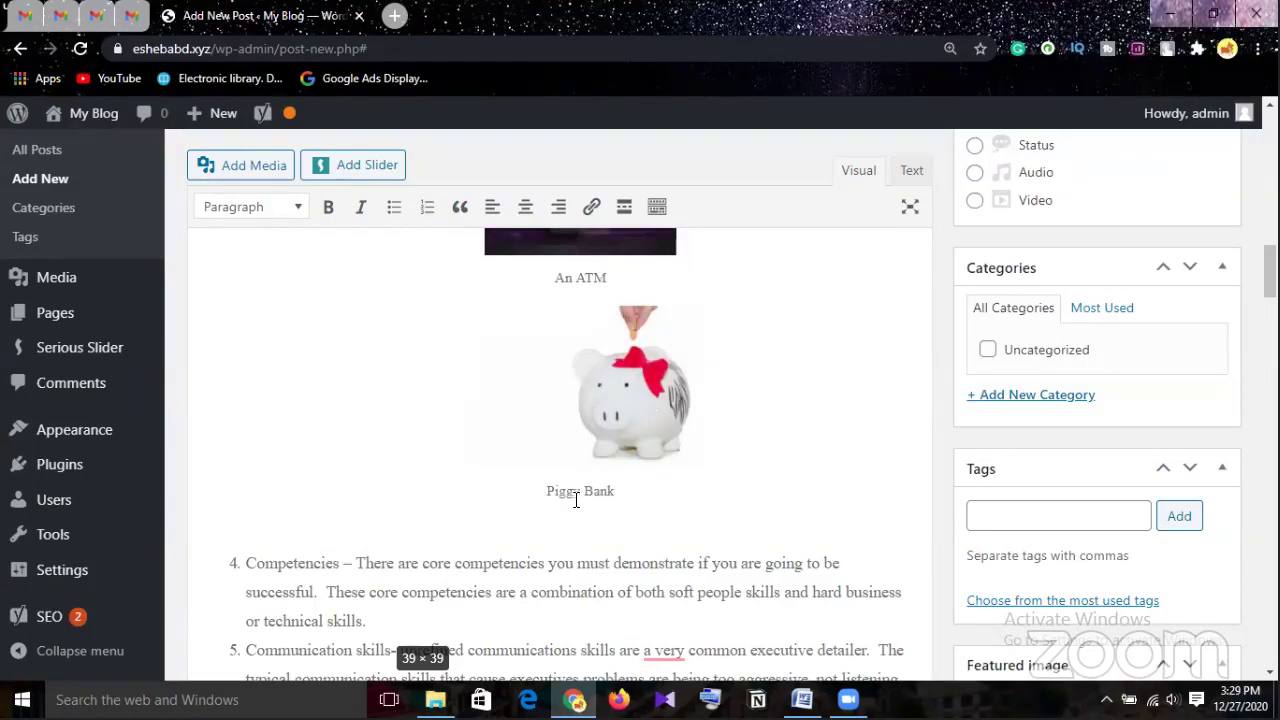
pyautogui.click(623, 412)
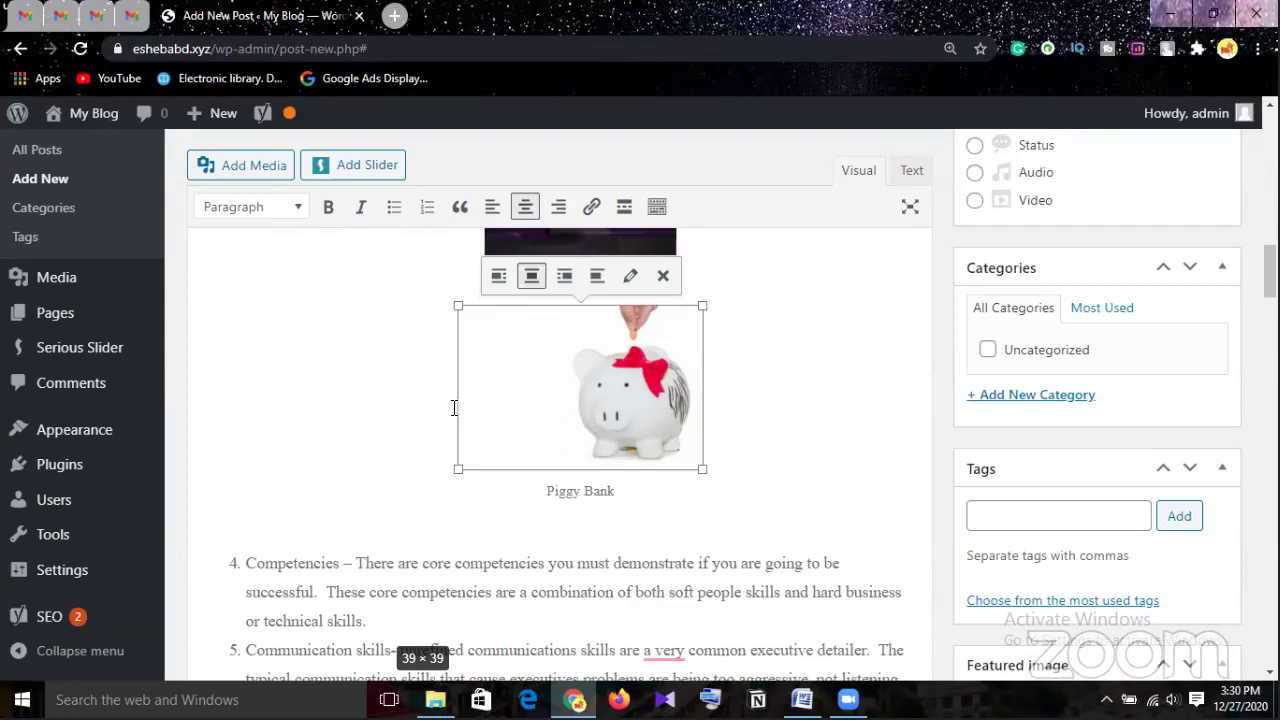
pyautogui.click(400, 410)
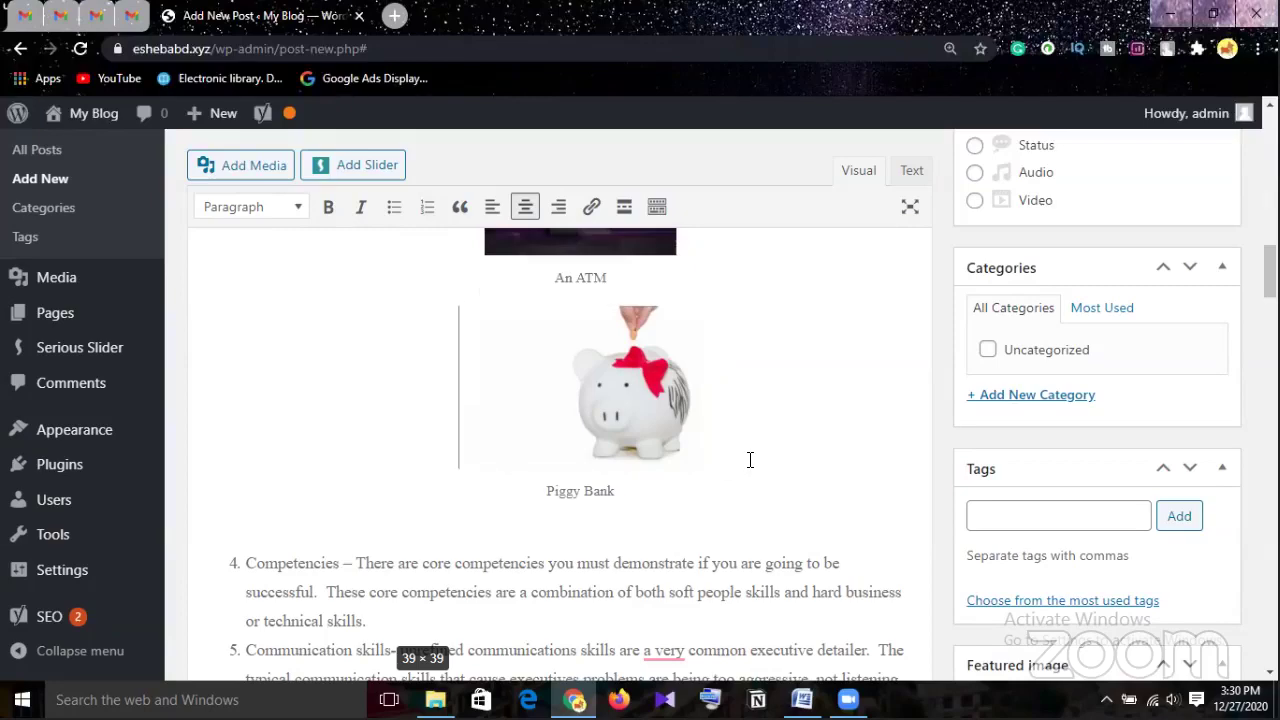
# In the Communication skills item, remove the article before "very common" and add a comma before "or not setting clear expectations"
pyautogui.scroll(-2, 749, 458)
pyautogui.click(642, 432)
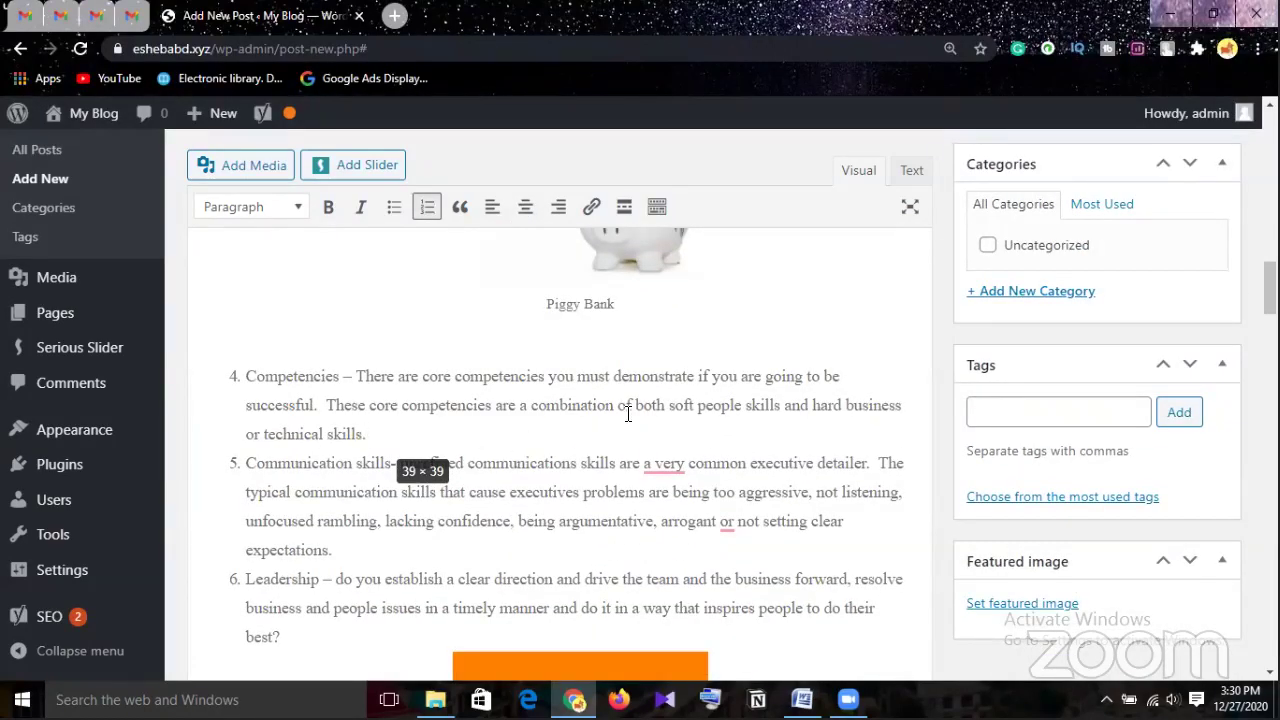
pyautogui.moveTo(664, 470)
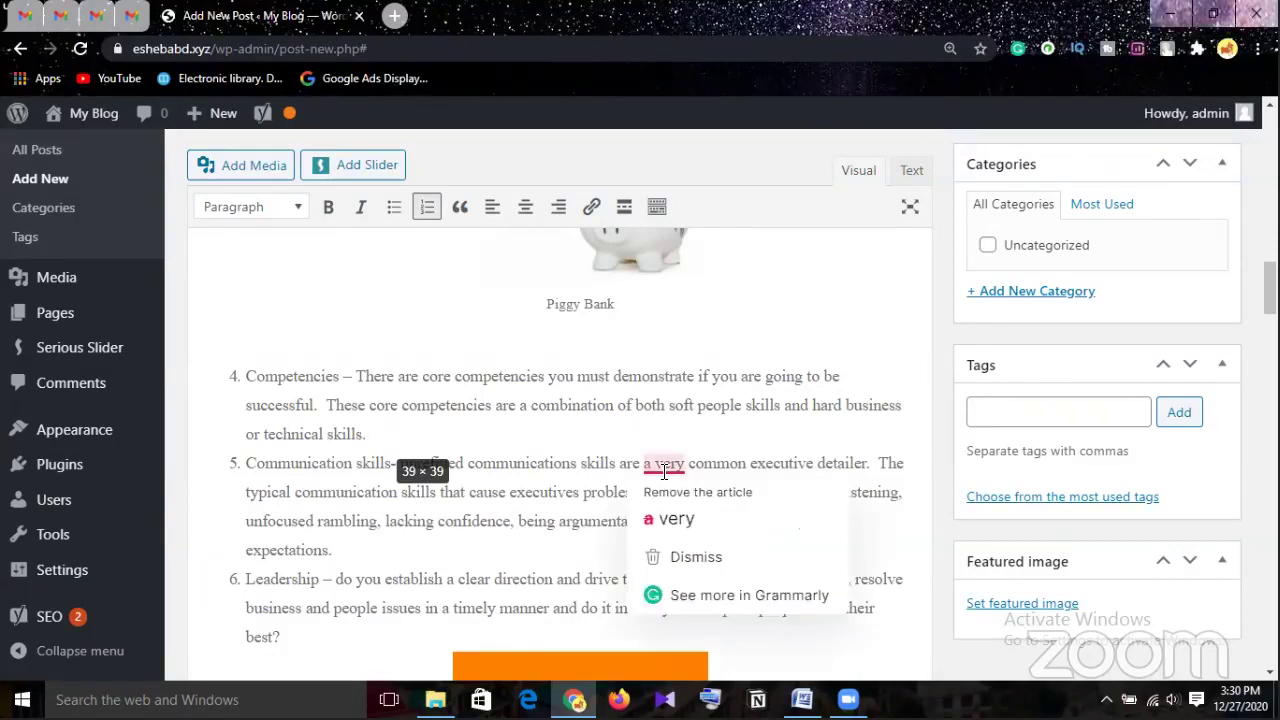
pyautogui.click(668, 518)
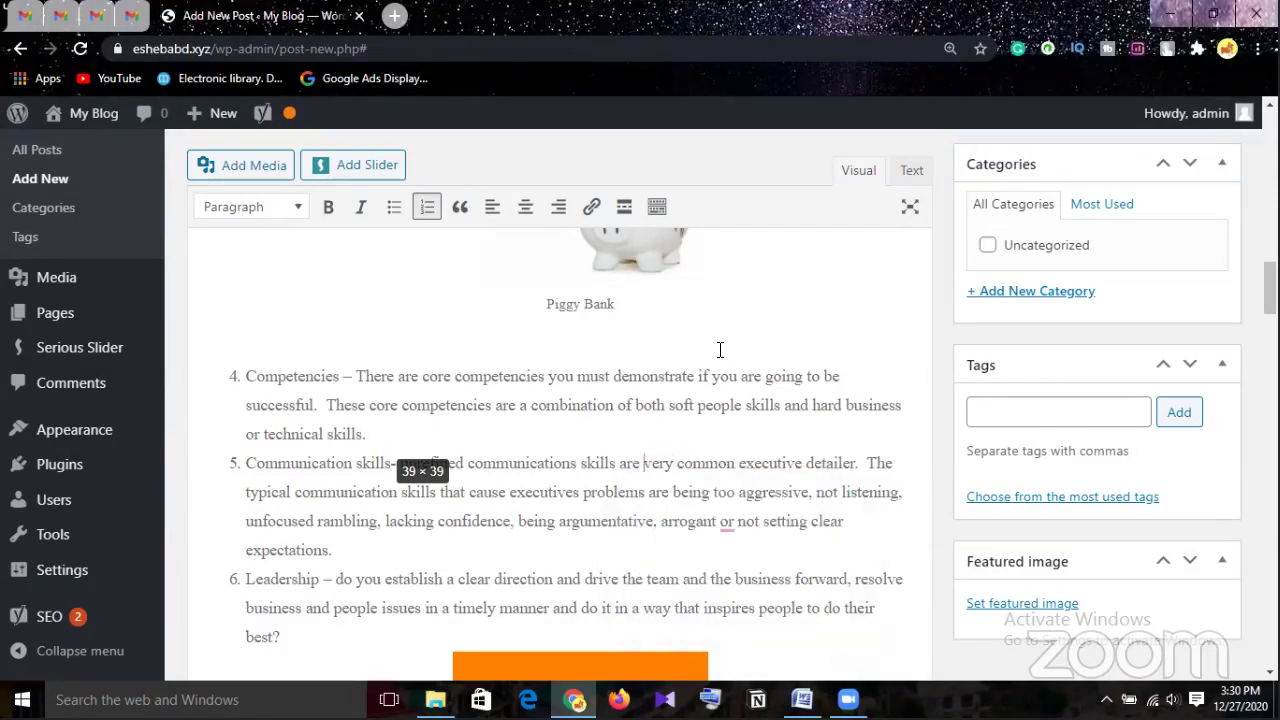
pyautogui.moveTo(724, 520)
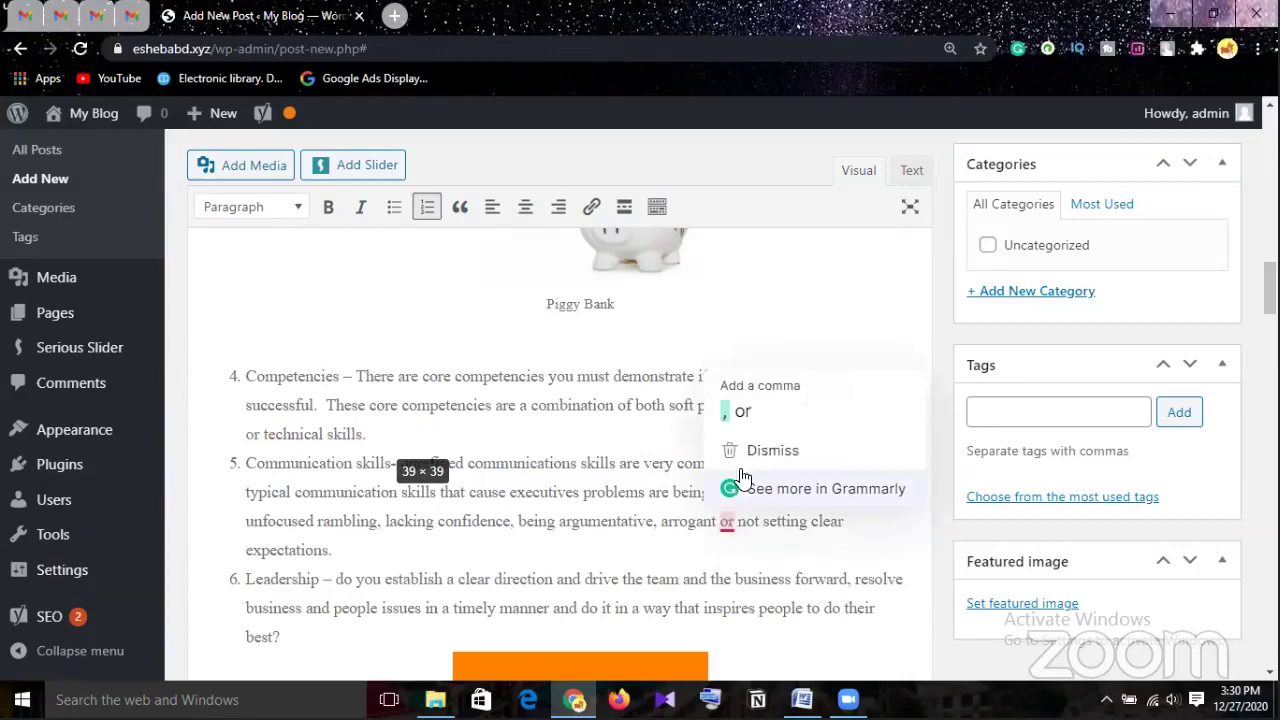
pyautogui.click(726, 414)
# Correct "Executive" to "executives" at the start of the introductory paragraph using the Grammarly suggestion
pyautogui.scroll(20, 658, 391)
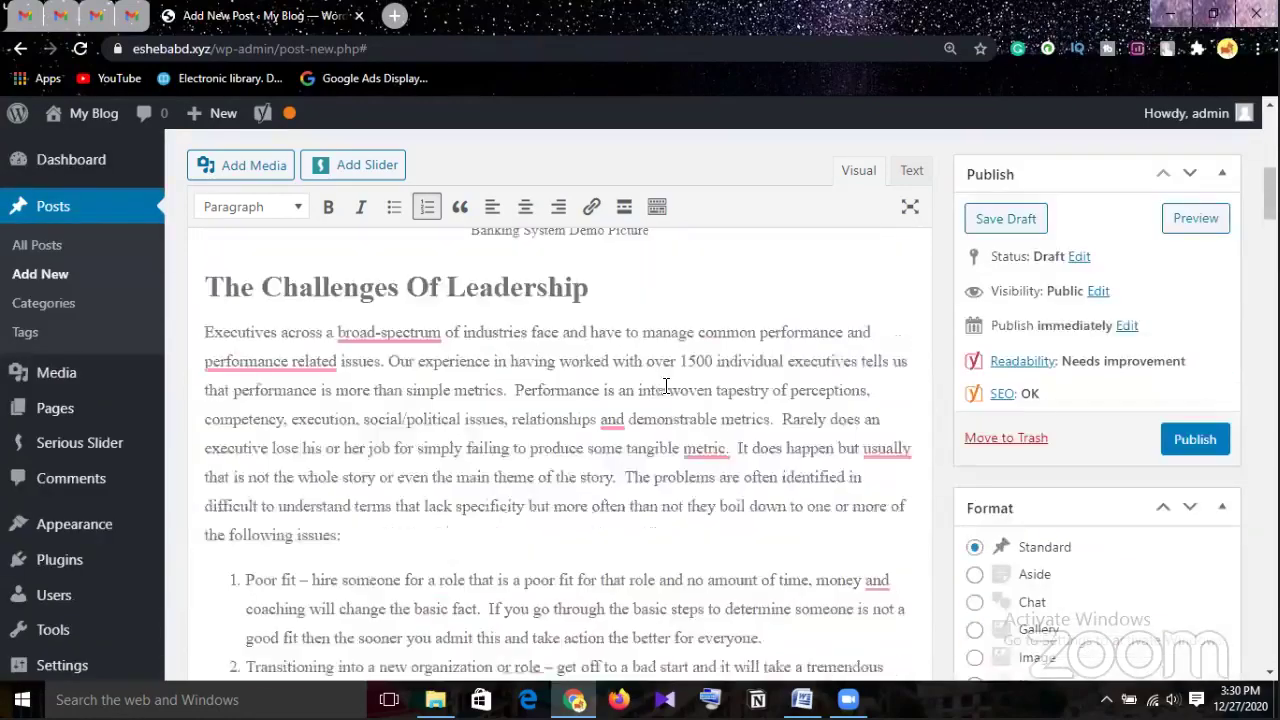
pyautogui.scroll(-2, 652, 400)
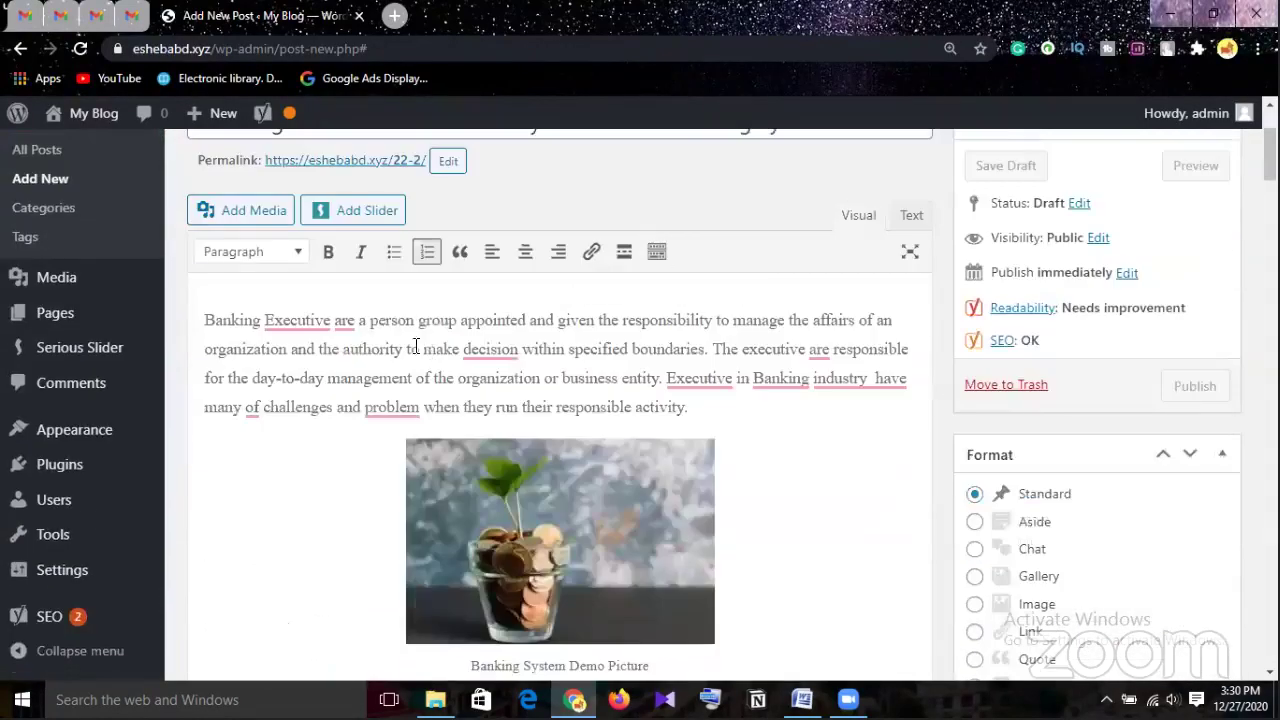
pyautogui.doubleClick(310, 331)
pyautogui.rightClick(311, 332)
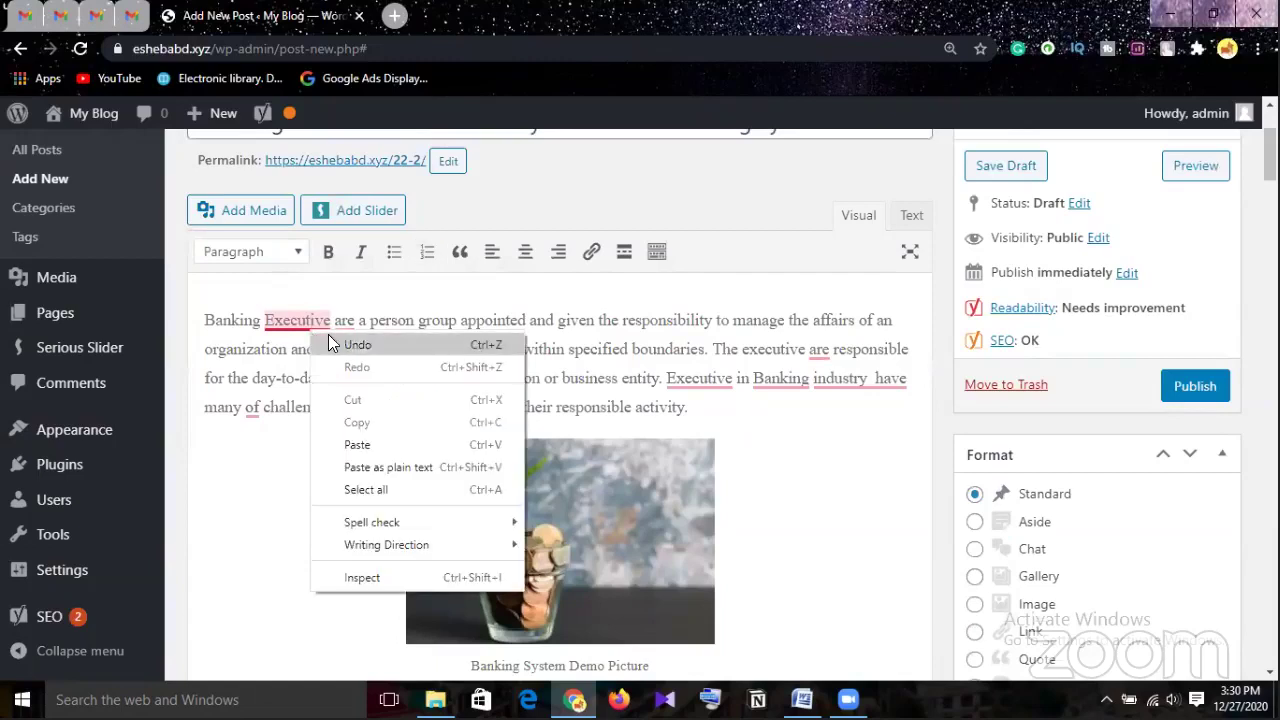
pyautogui.click(252, 446)
pyautogui.moveTo(296, 323)
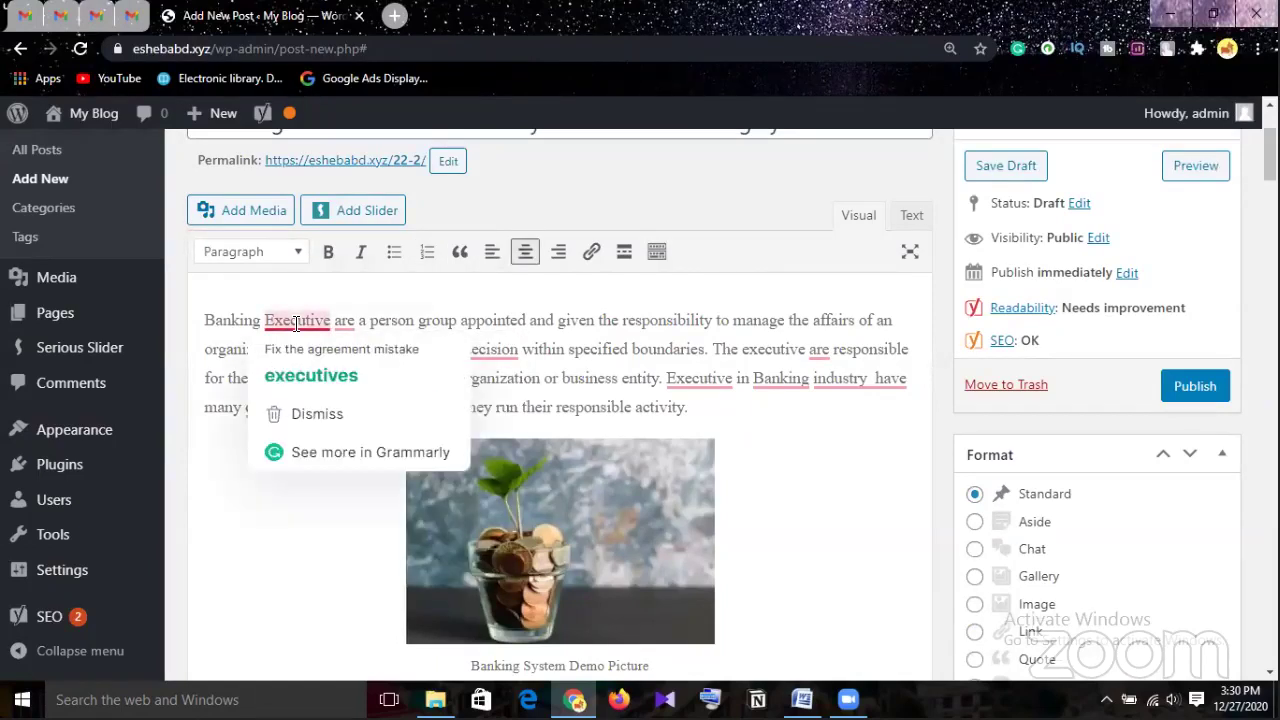
pyautogui.click(303, 376)
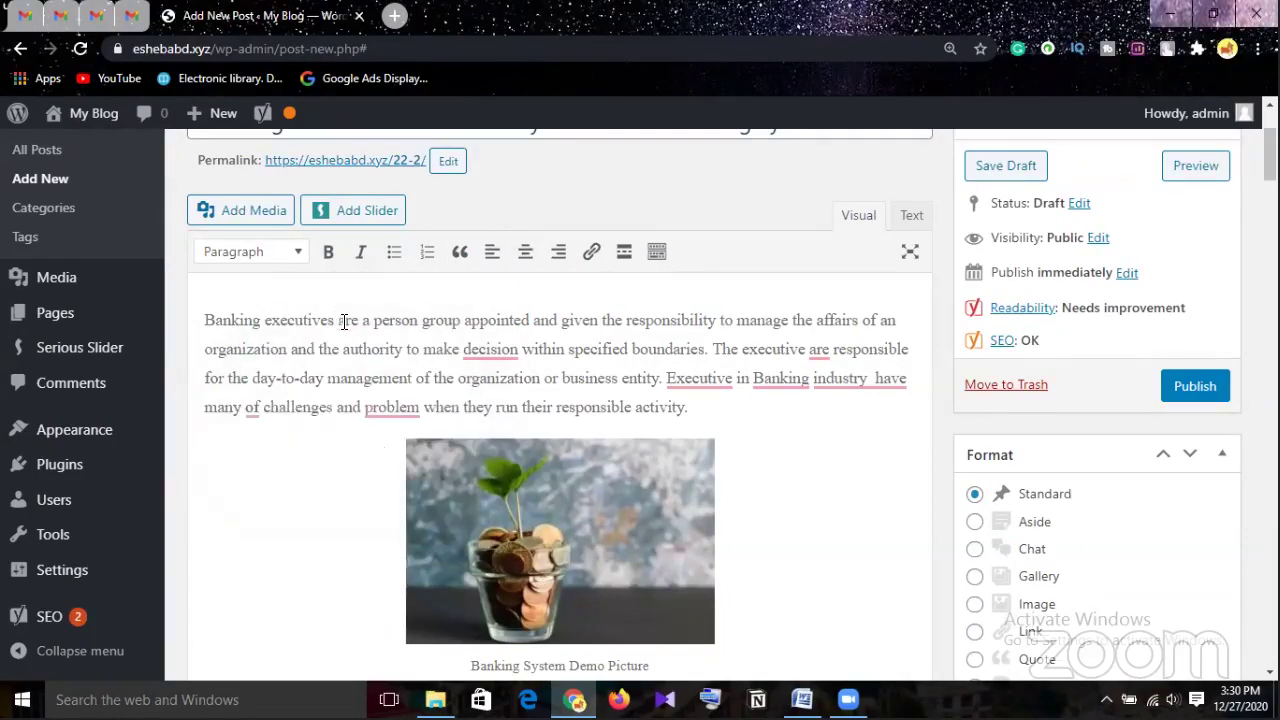
# Correct the introduction's wording to "make decisions" and "The executive is responsible" with the Grammarly suggestions
pyautogui.moveTo(497, 360)
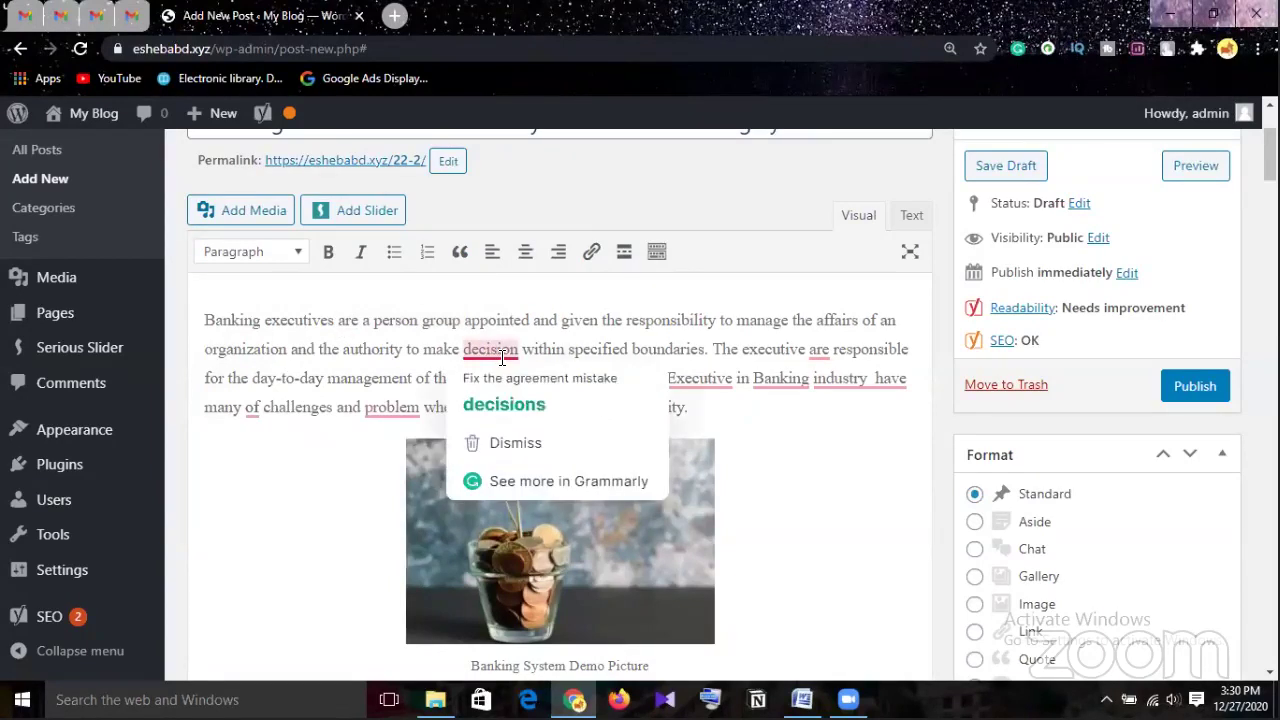
pyautogui.click(526, 402)
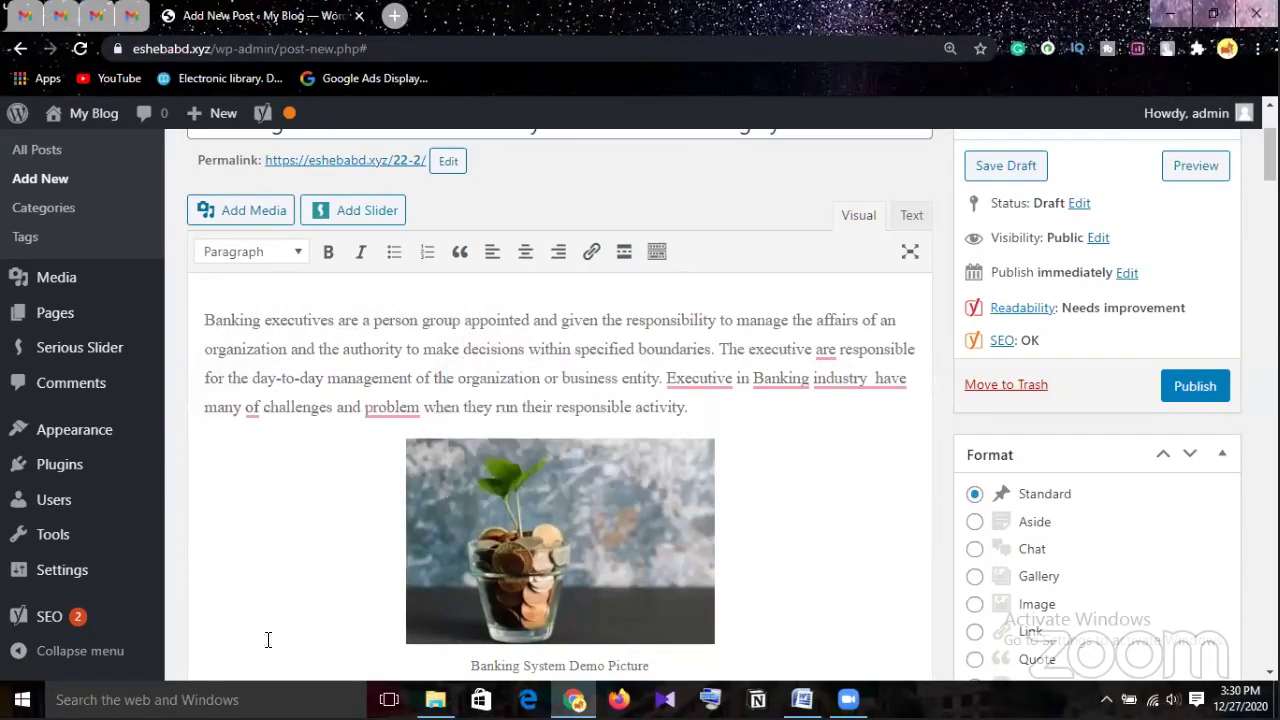
pyautogui.moveTo(835, 364)
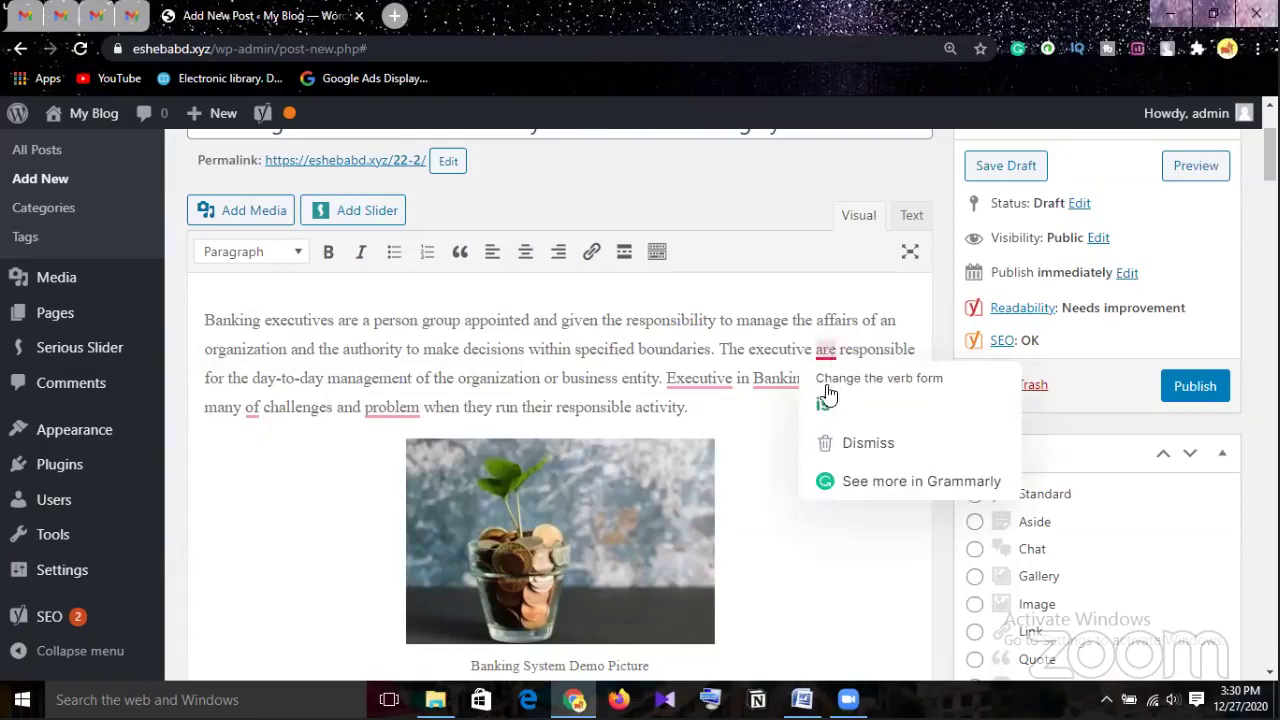
pyautogui.click(826, 400)
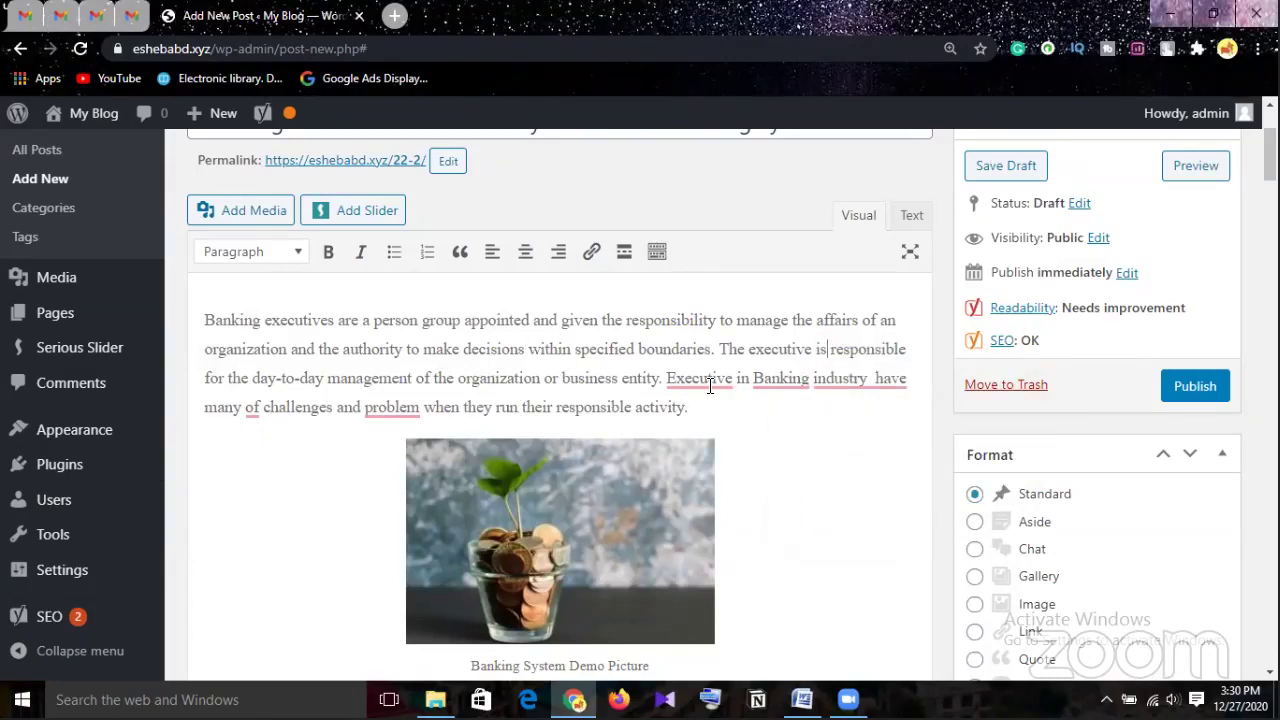
# Correct the introduction's last sentence to begin "Executives in the Banking industry have", removing the extra space before "have"
pyautogui.moveTo(710, 387)
pyautogui.click(712, 434)
pyautogui.moveTo(780, 382)
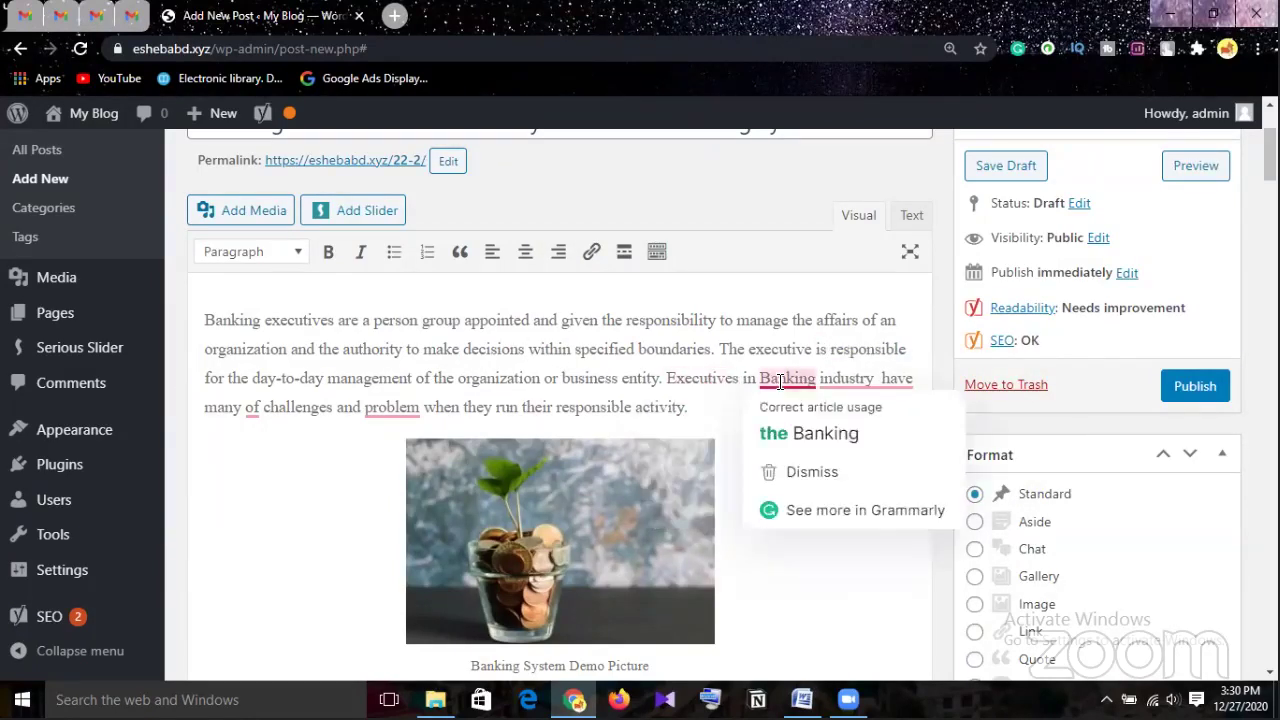
pyautogui.click(809, 433)
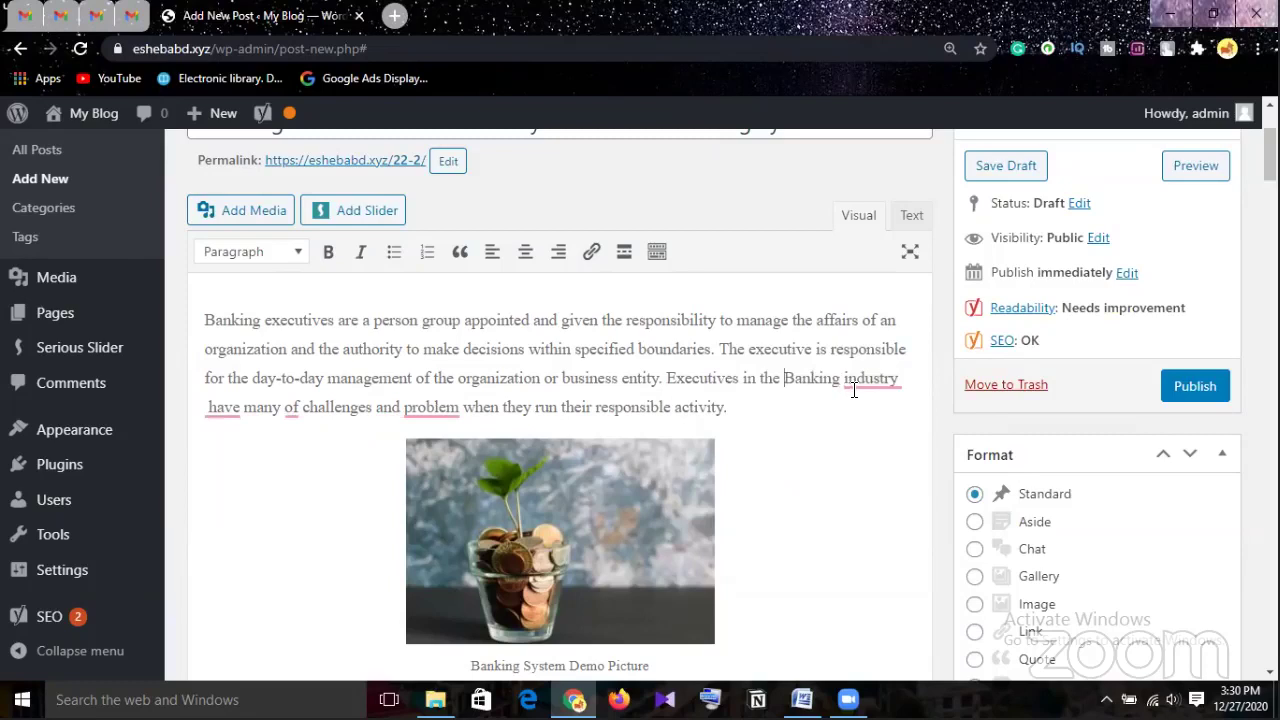
pyautogui.moveTo(853, 390)
pyautogui.click(852, 440)
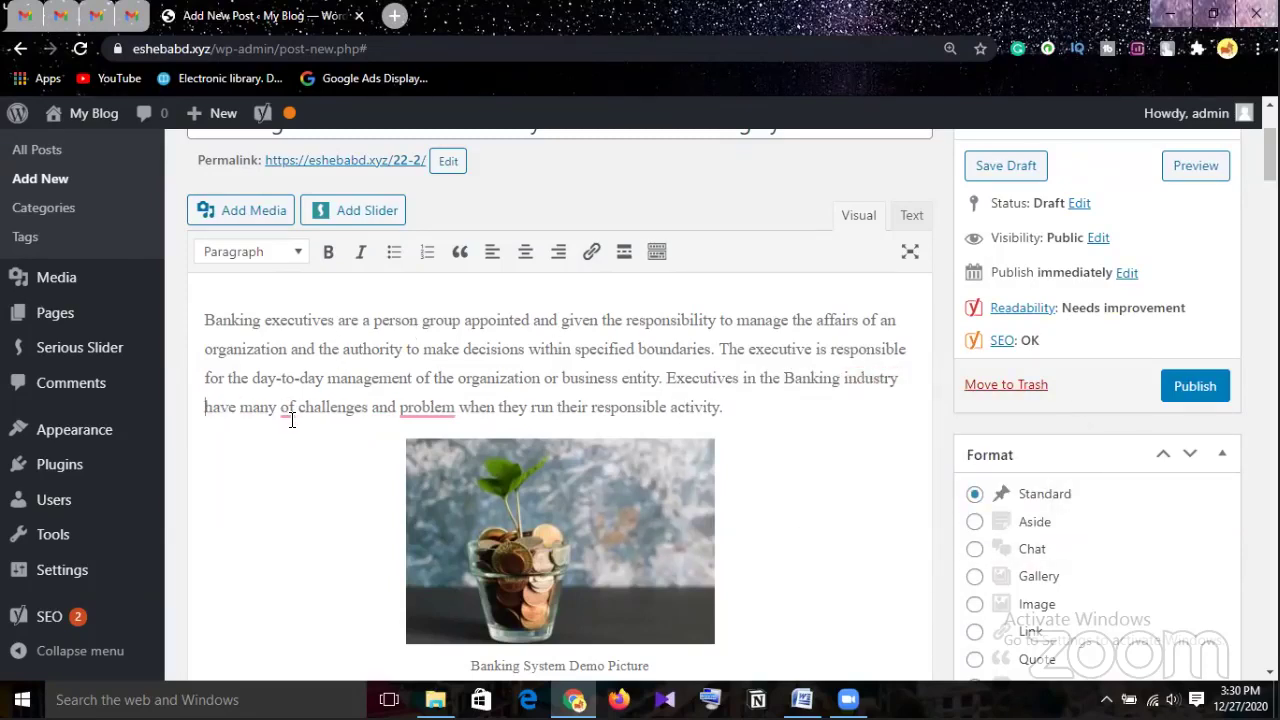
# Correct the end of the introduction to read "many challenges and problems" with the Grammarly suggestions
pyautogui.moveTo(291, 420)
pyautogui.click(286, 451)
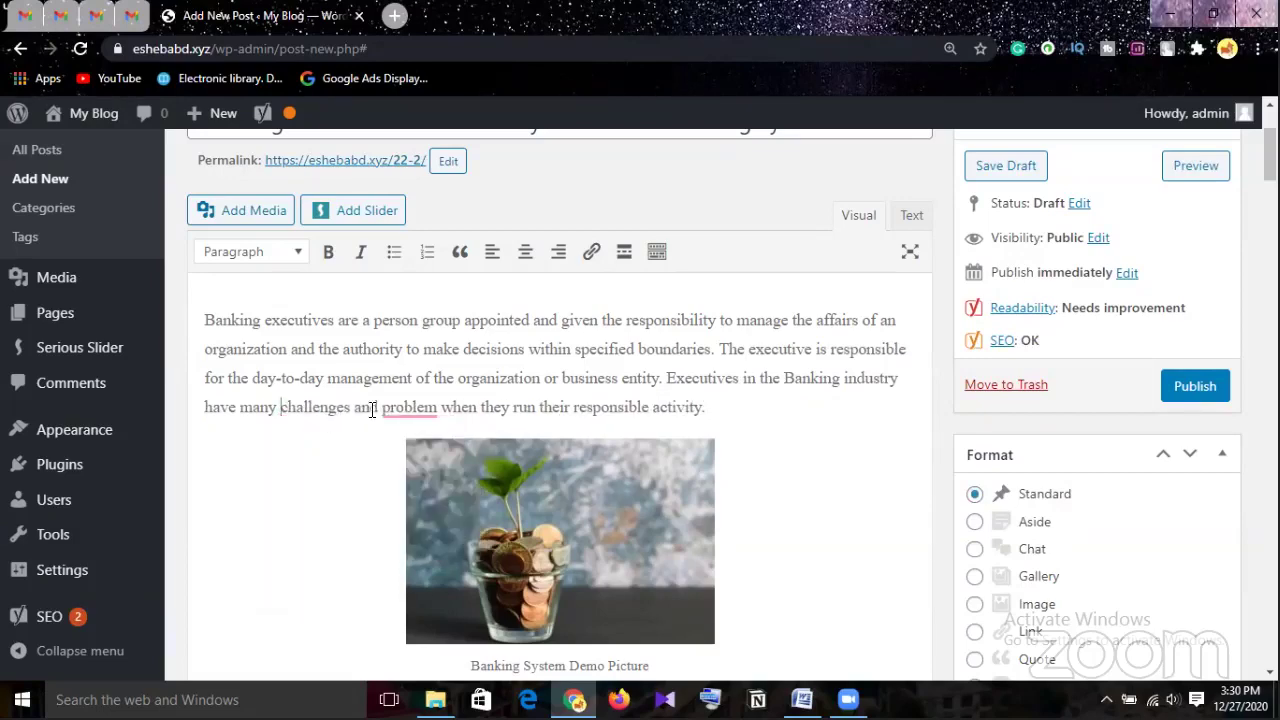
pyautogui.moveTo(405, 410)
pyautogui.click(423, 460)
# Correct "broad-spectrum" to "broad spectrum" in the paragraph under The Challenges Of Leadership
pyautogui.scroll(-2, 416, 402)
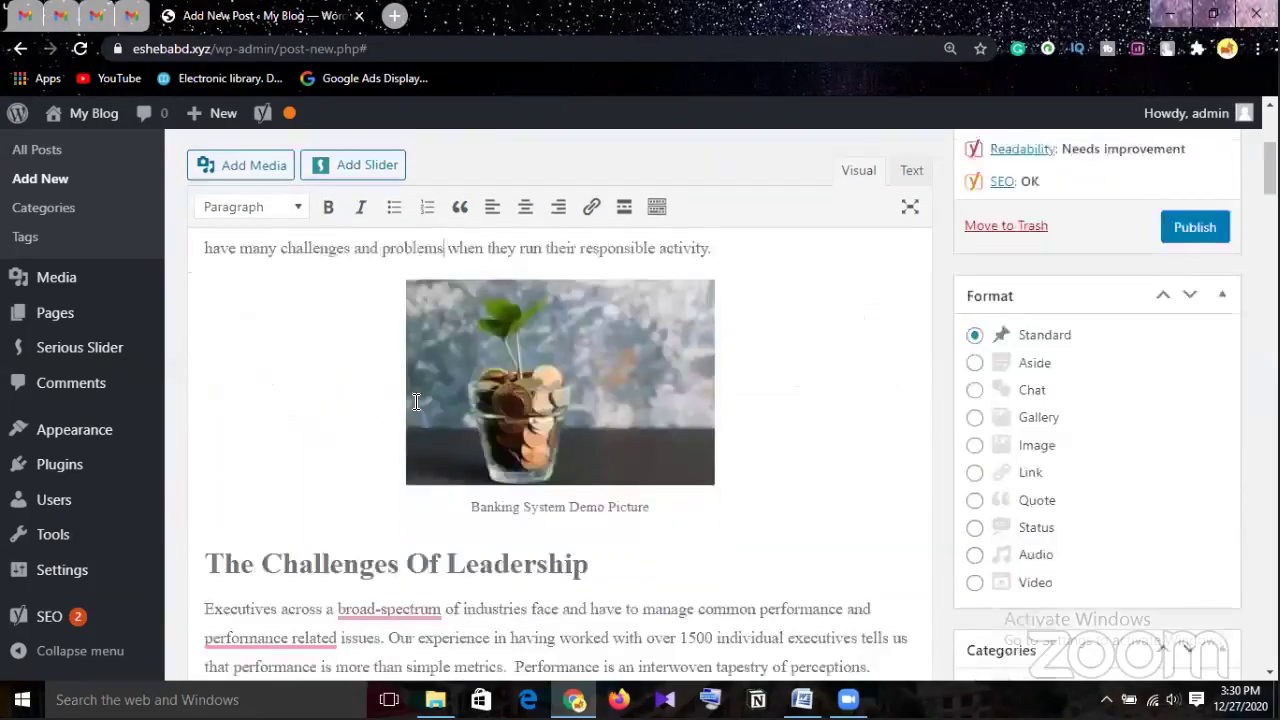
pyautogui.scroll(-3, 416, 402)
pyautogui.moveTo(403, 318)
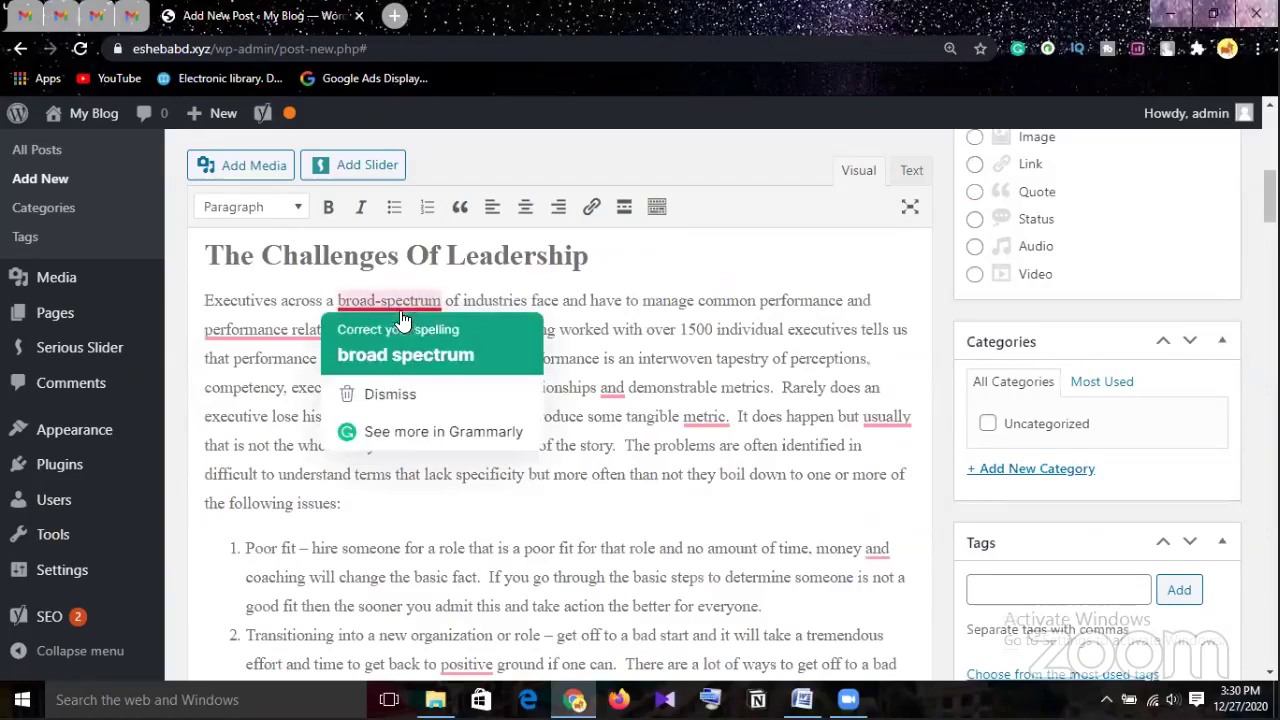
pyautogui.click(405, 352)
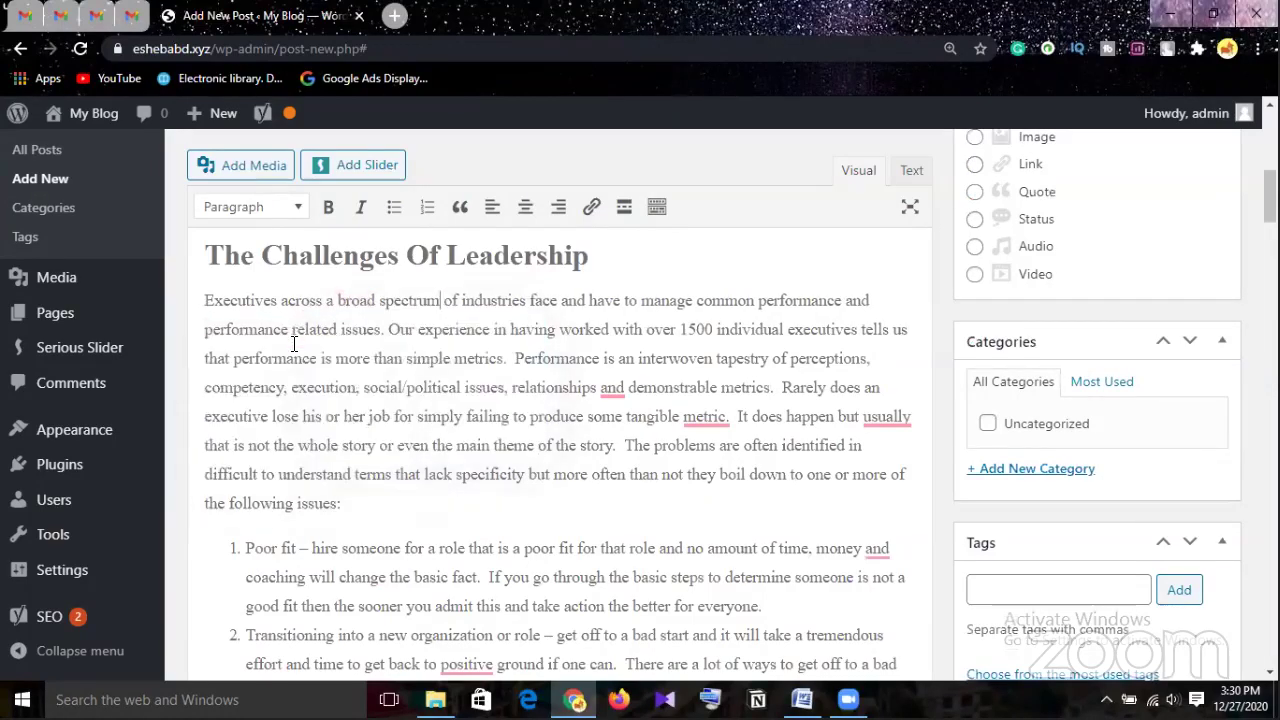
# Accept the Grammarly fixes in the opening paragraph: a comma after "relationships", "metric?" and "usually,"
pyautogui.moveTo(613, 405)
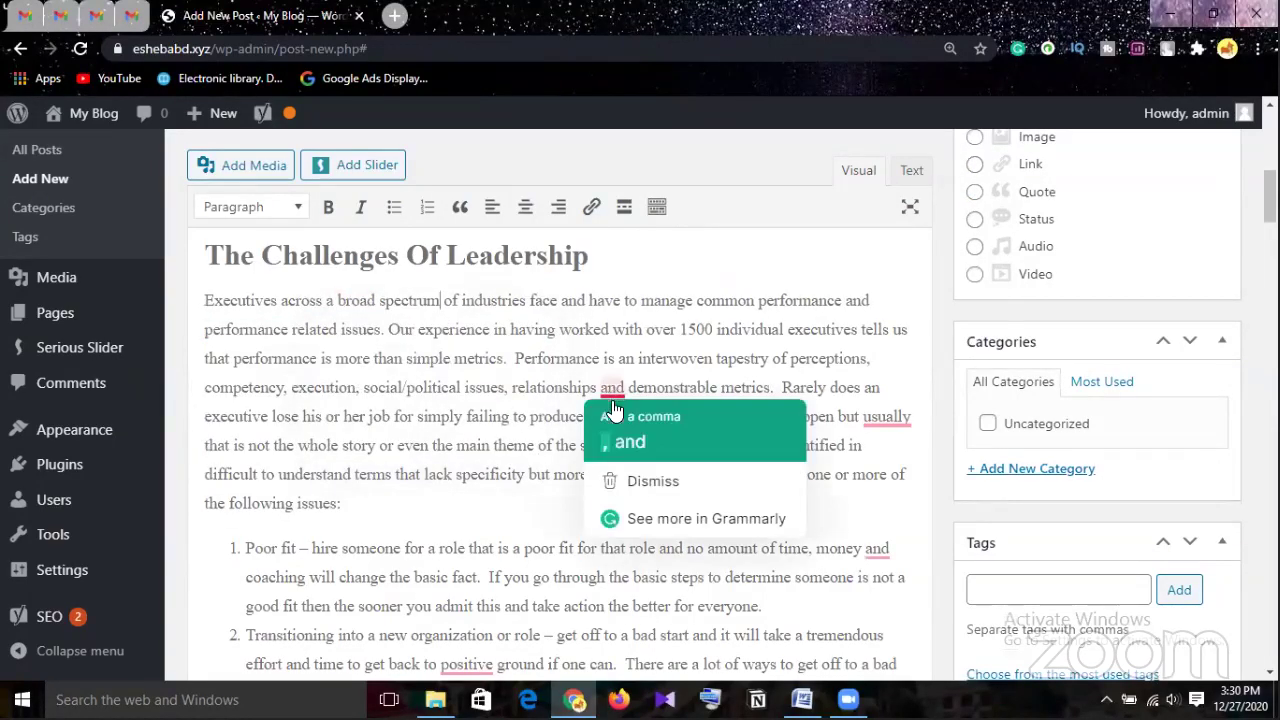
pyautogui.click(620, 441)
pyautogui.moveTo(704, 418)
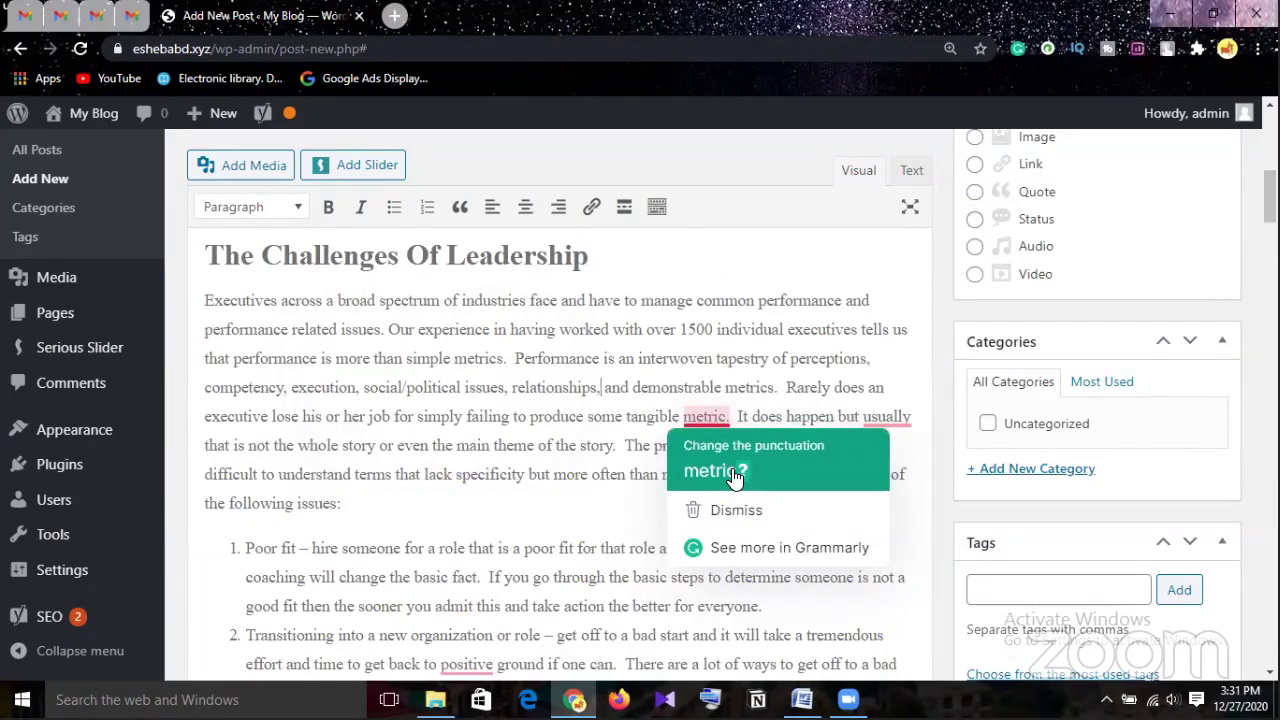
pyautogui.click(735, 478)
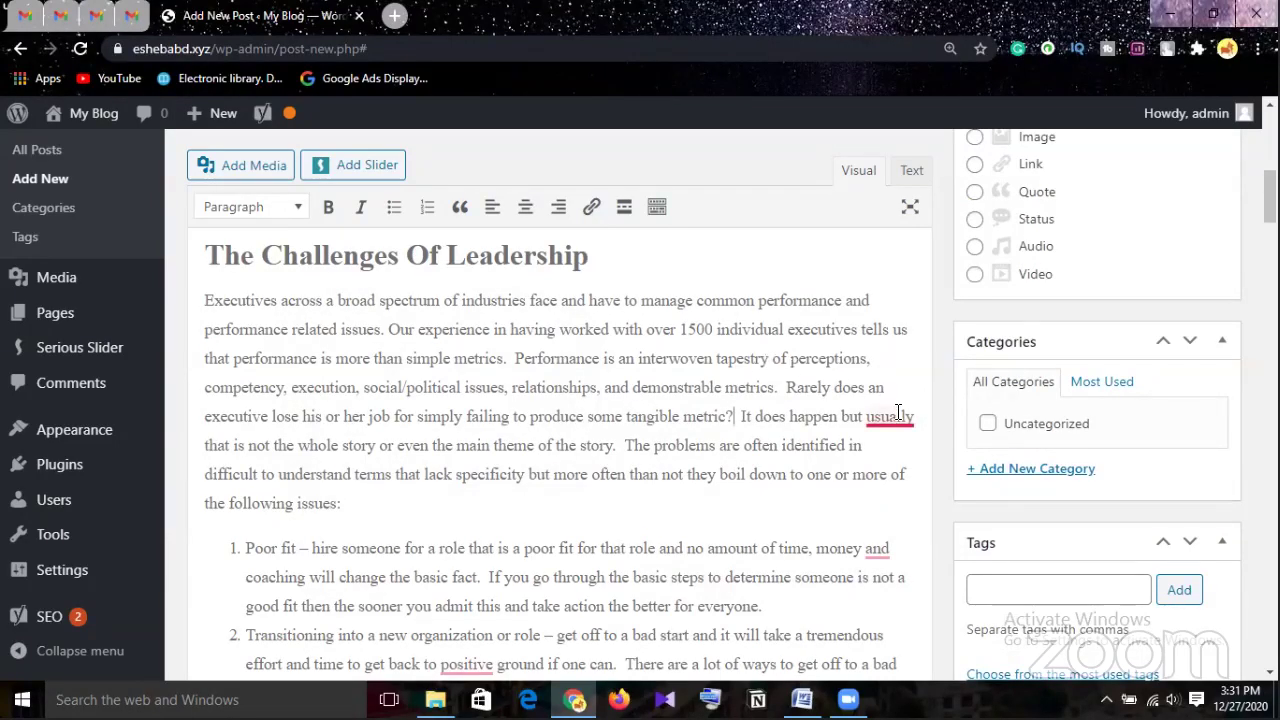
pyautogui.moveTo(900, 418)
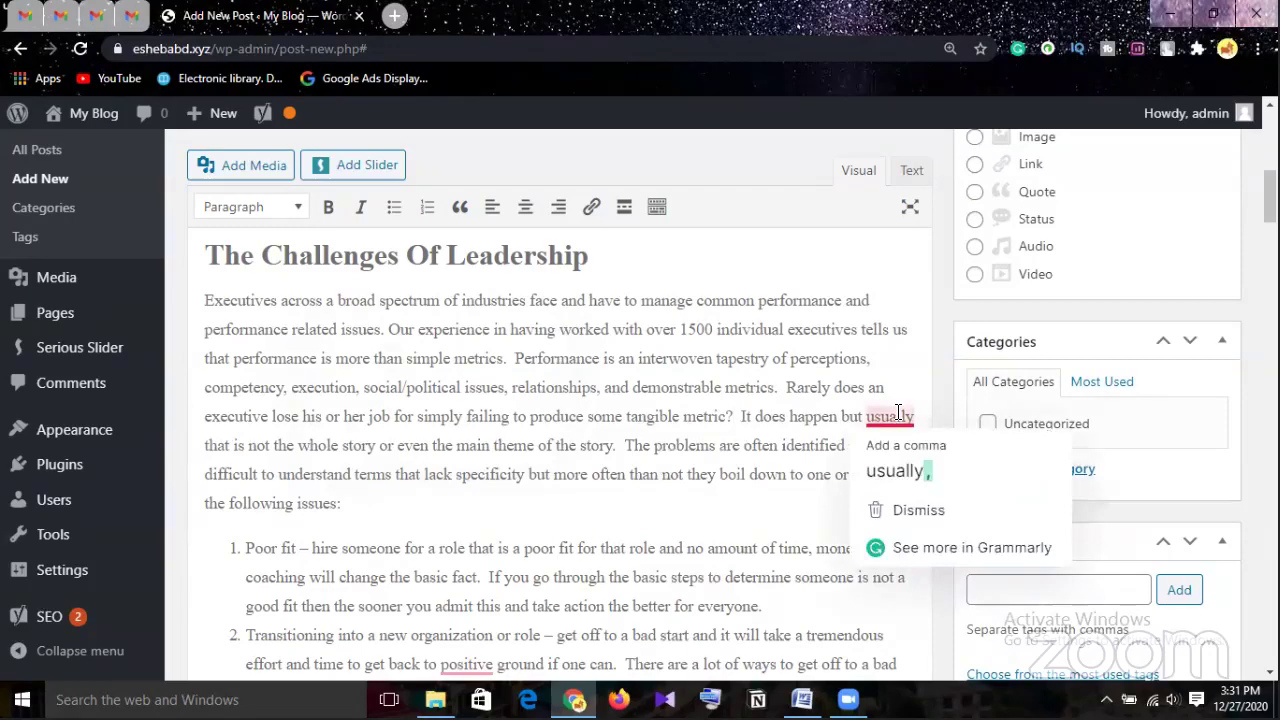
pyautogui.click(899, 476)
# Accept the Grammarly fixes in list items 1 and 2: a comma after "money" and "the positive" ground
pyautogui.scroll(-3, 908, 373)
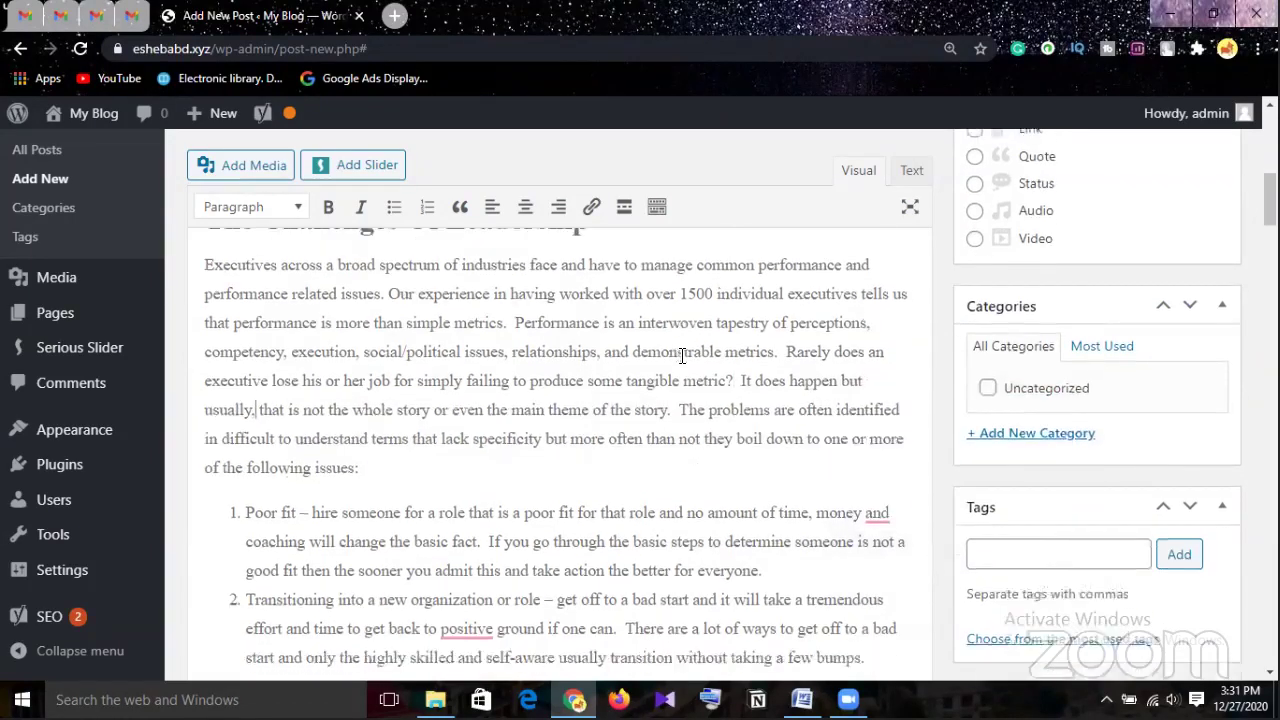
pyautogui.moveTo(878, 364)
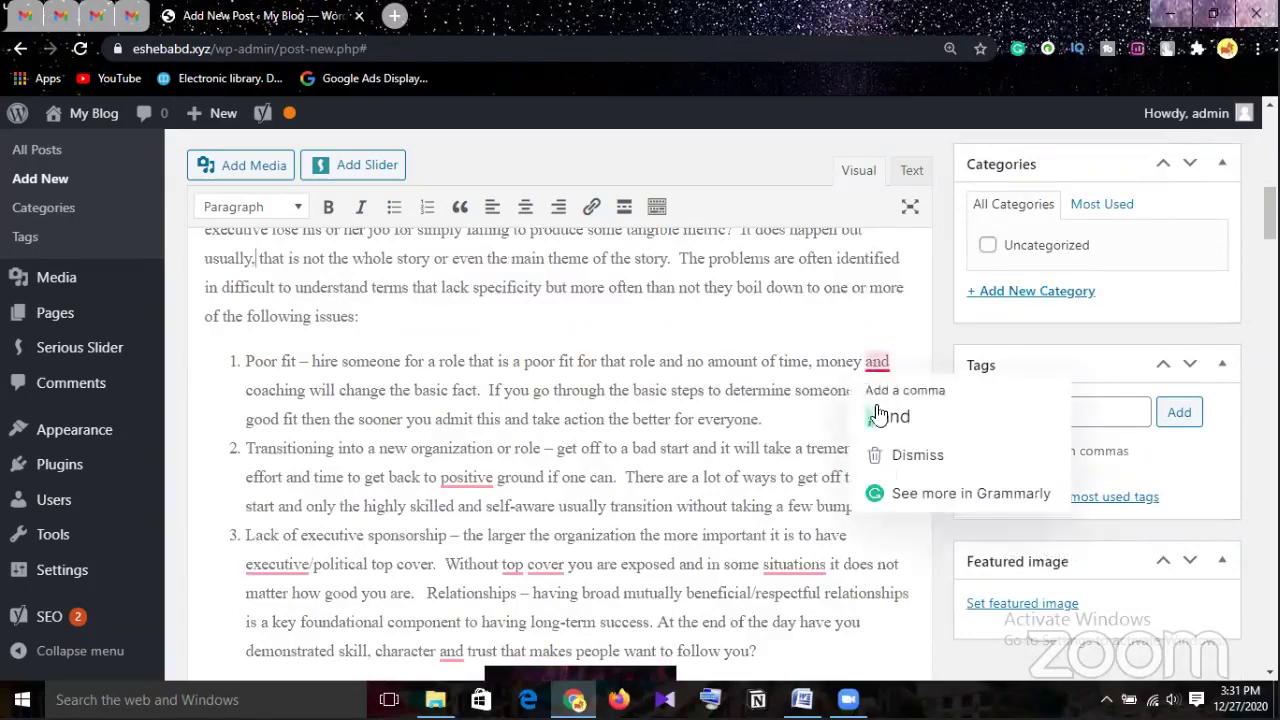
pyautogui.click(862, 412)
pyautogui.moveTo(466, 479)
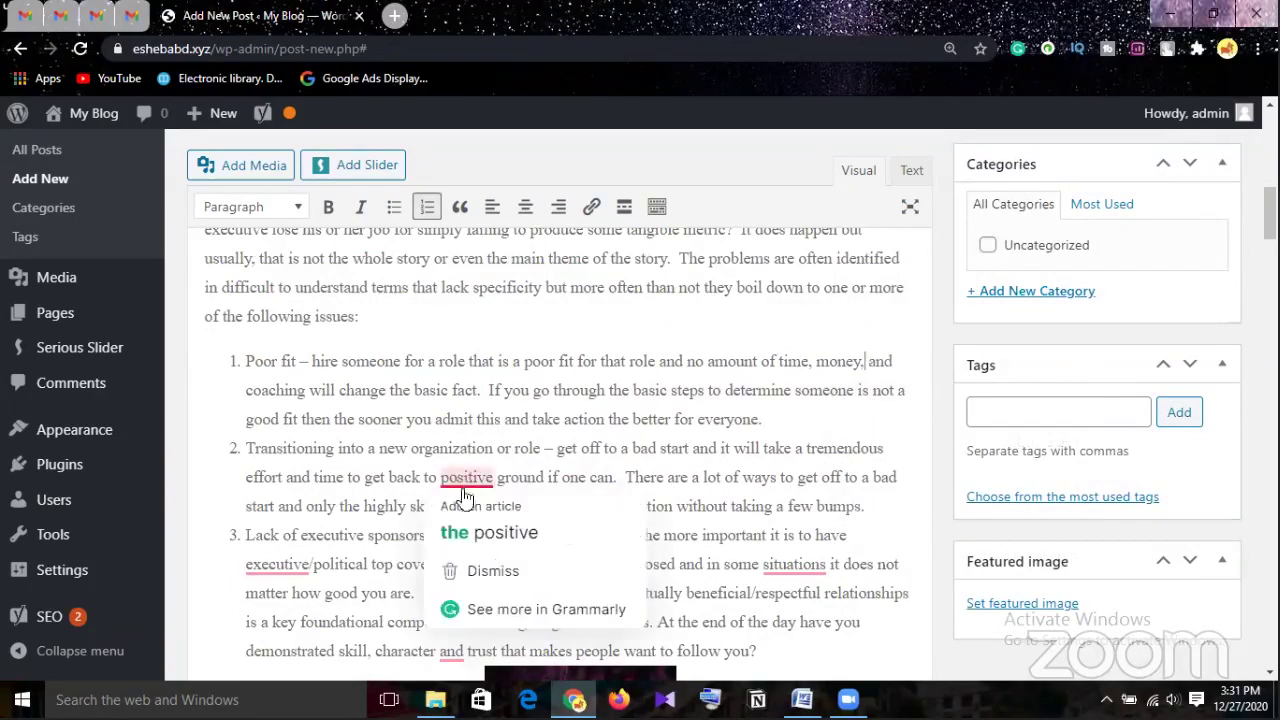
pyautogui.click(486, 528)
# Accept the Grammarly fixes in list item 3: "an executive", "a top cover,", "situations," and a comma after "character"
pyautogui.scroll(-2, 386, 523)
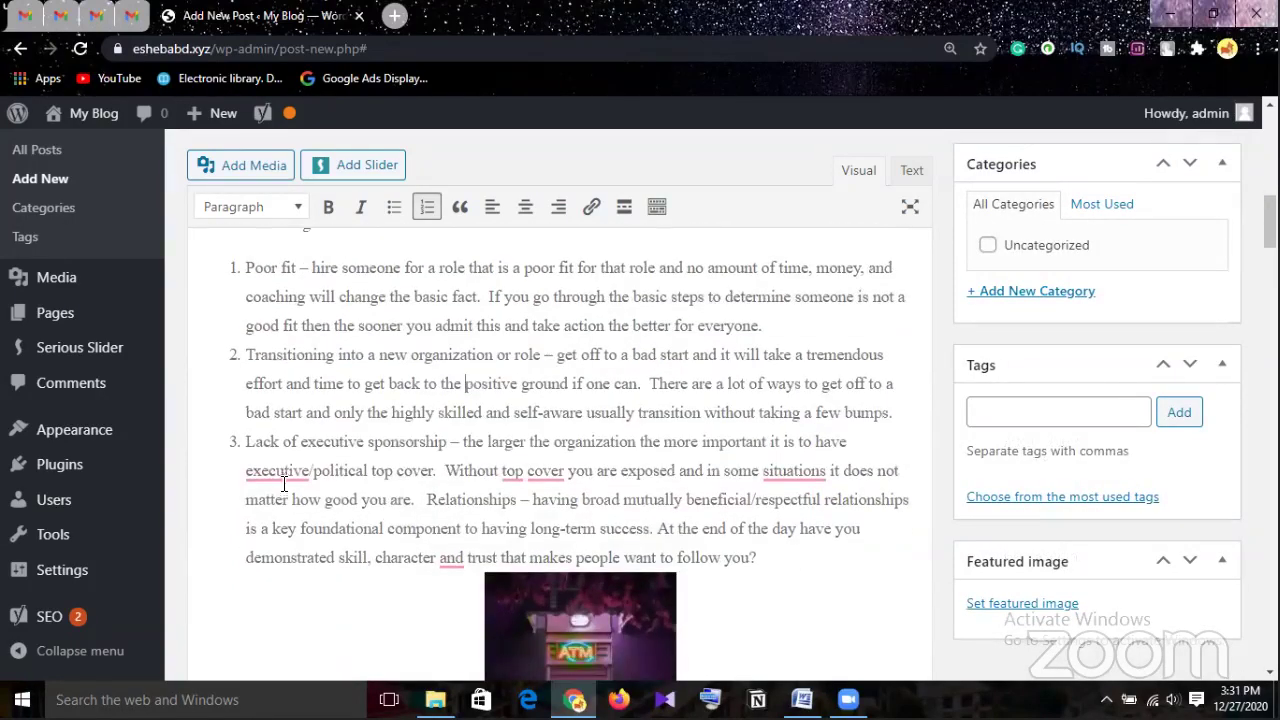
pyautogui.moveTo(280, 472)
pyautogui.click(300, 530)
pyautogui.moveTo(508, 472)
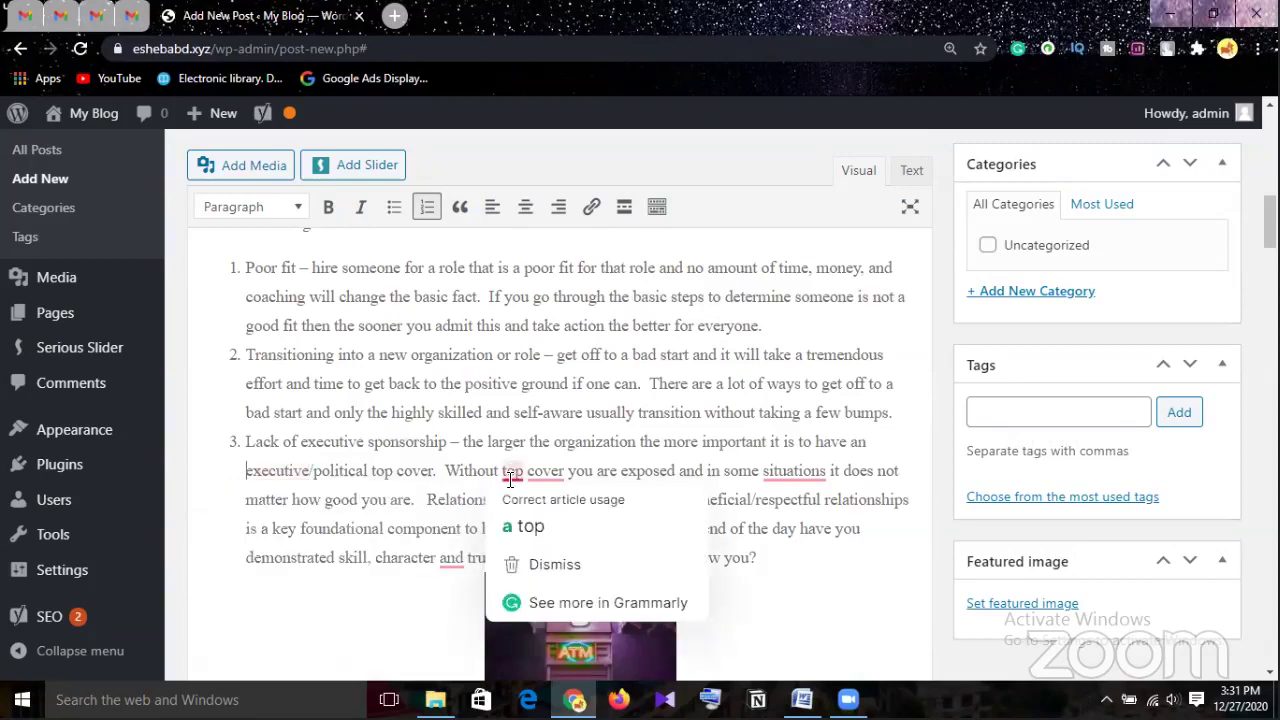
pyautogui.click(528, 528)
pyautogui.moveTo(554, 482)
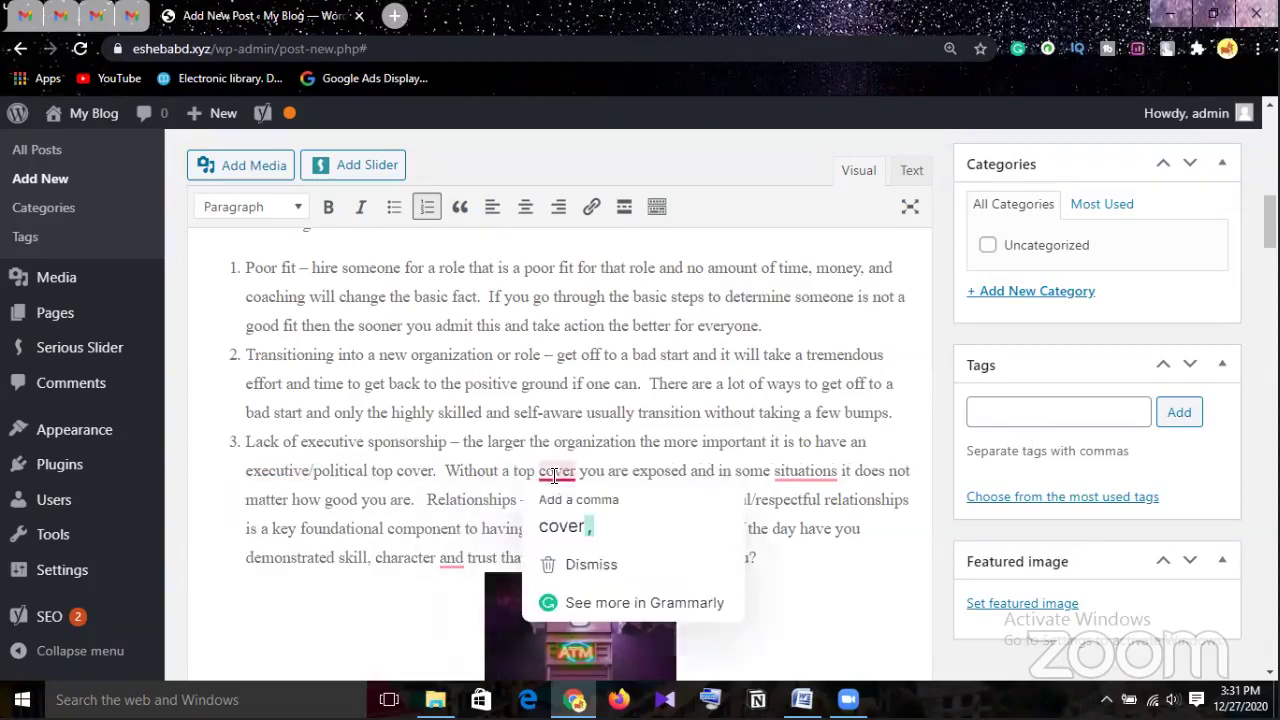
pyautogui.click(566, 530)
pyautogui.moveTo(806, 482)
pyautogui.click(810, 525)
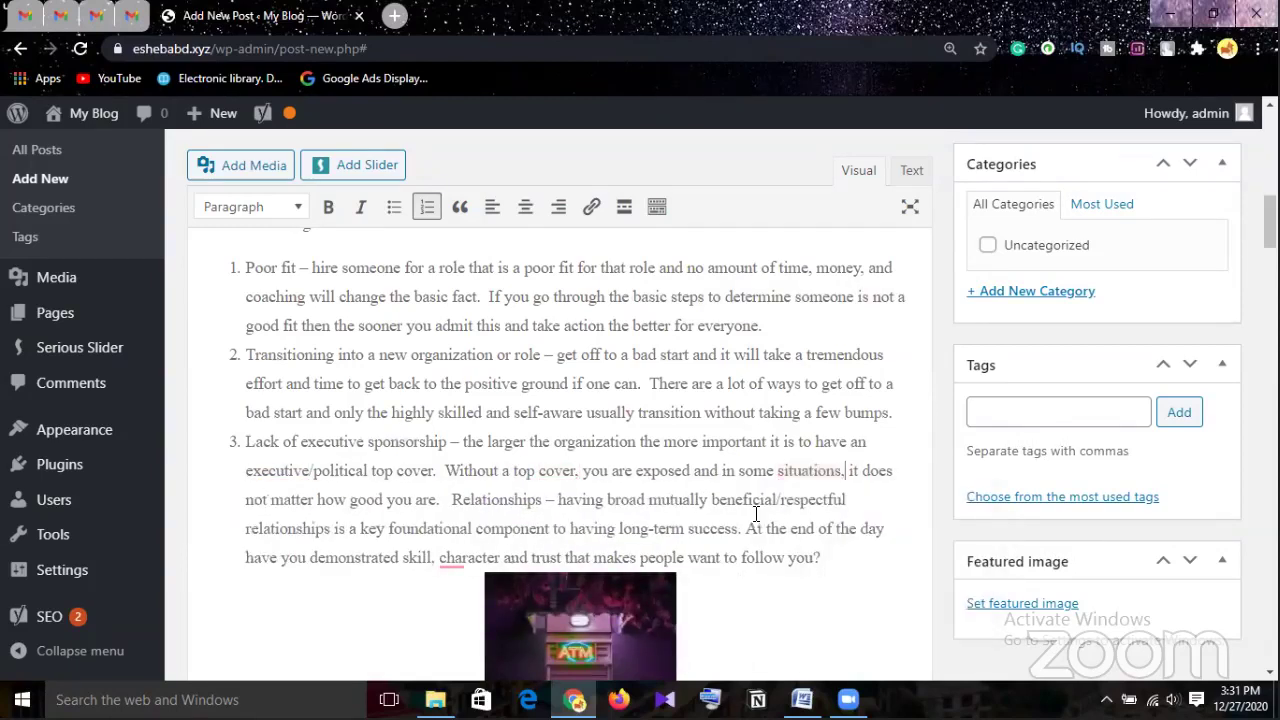
pyautogui.moveTo(517, 563)
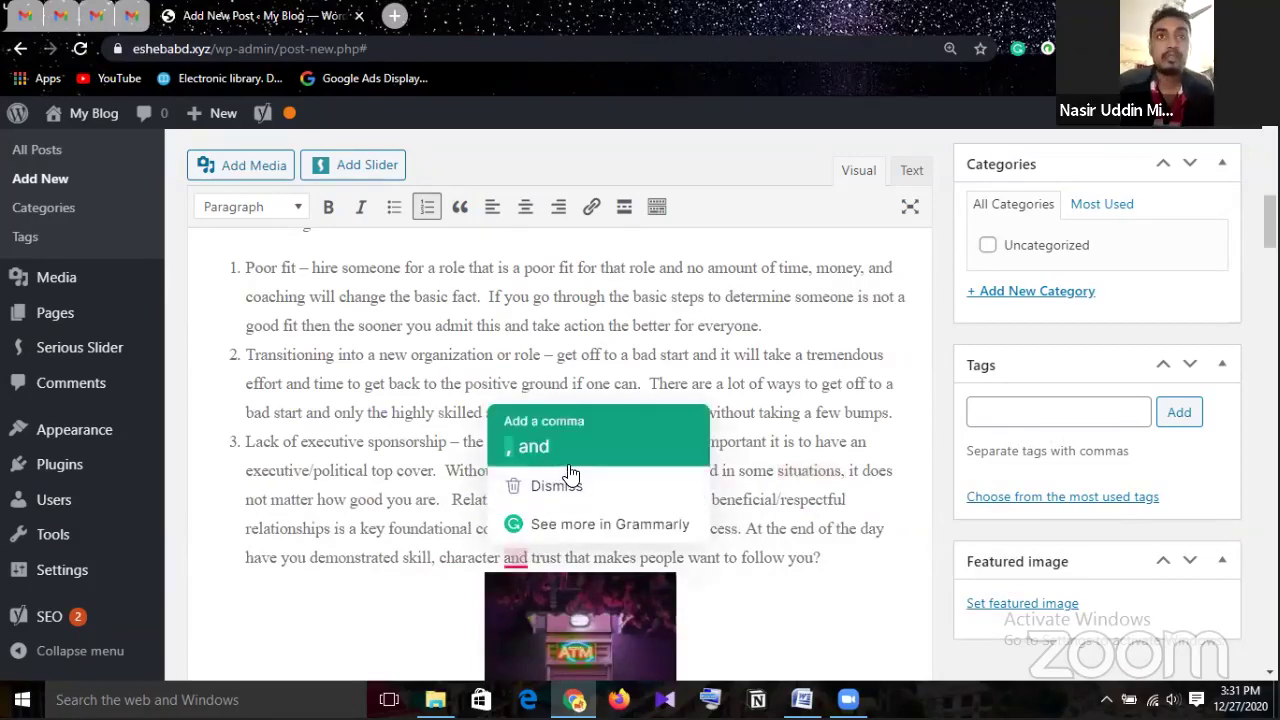
pyautogui.click(528, 450)
# Accept the Grammarly fixes in list item 7: a comma after "maturity", "than" for "then", and "perceived as lacking"
pyautogui.scroll(-1, 682, 451)
pyautogui.scroll(-8, 682, 451)
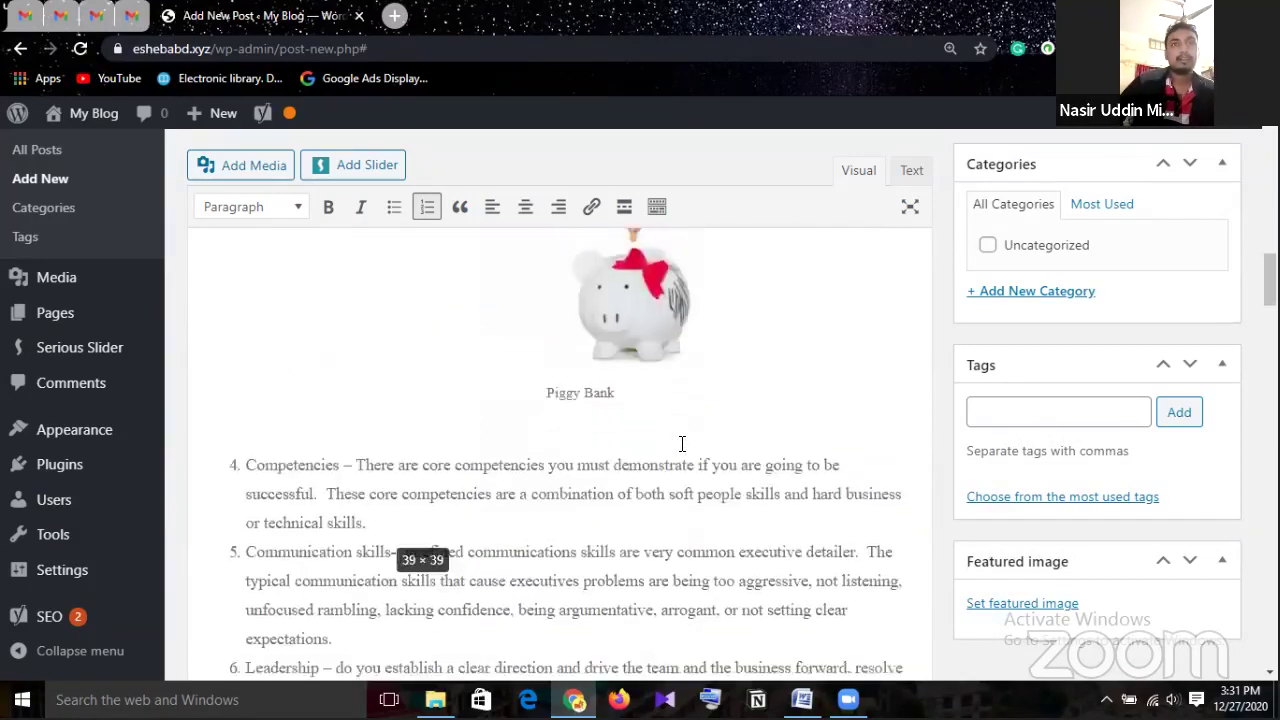
pyautogui.scroll(-8, 750, 457)
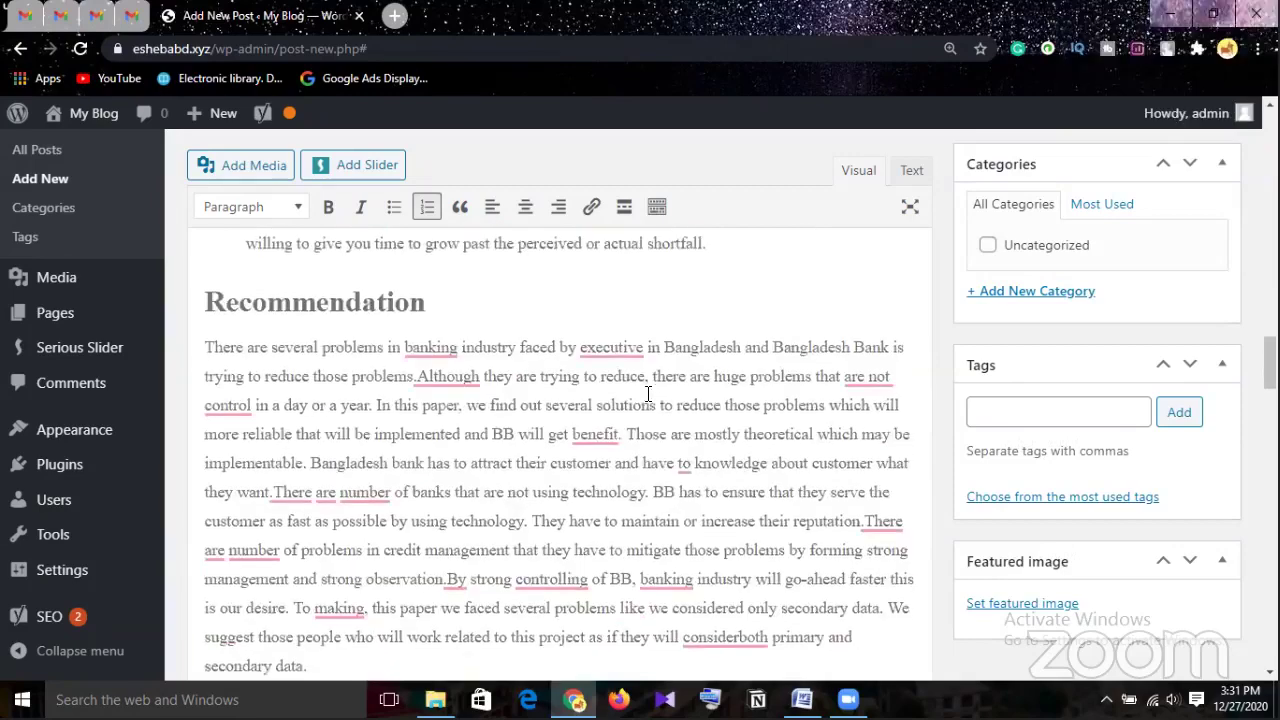
pyautogui.scroll(4, 426, 341)
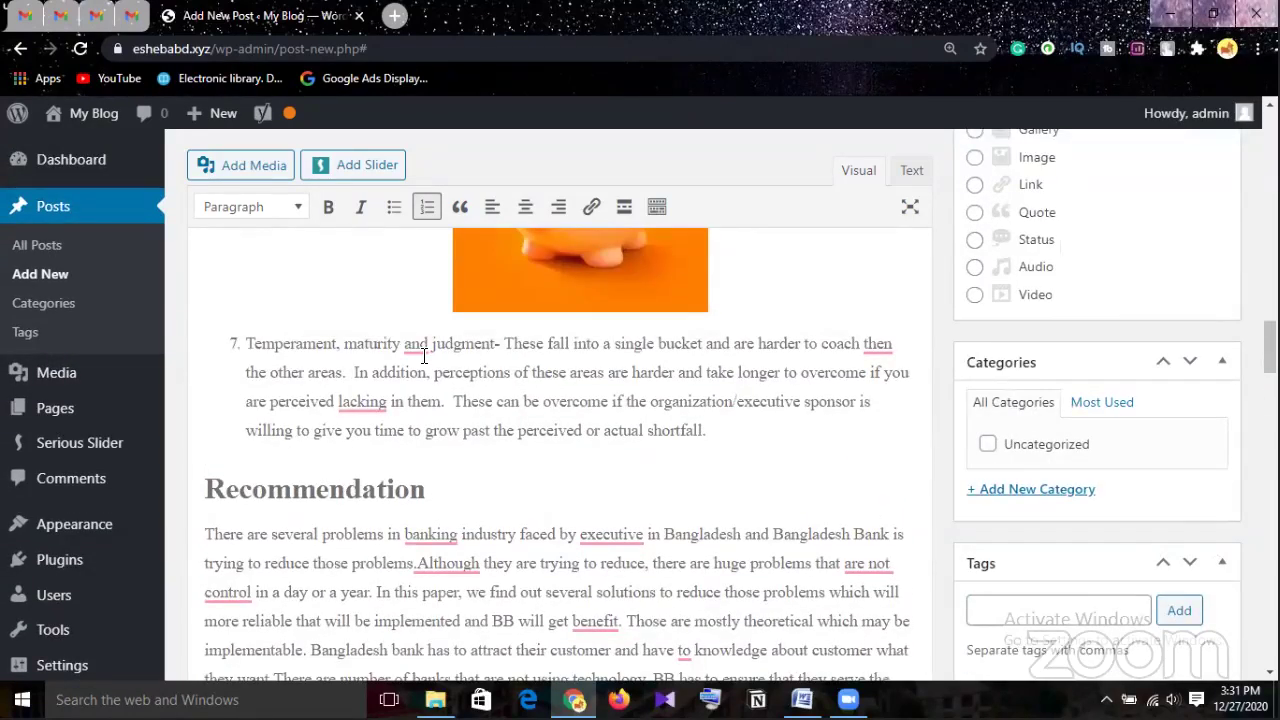
pyautogui.click(426, 352)
pyautogui.click(445, 396)
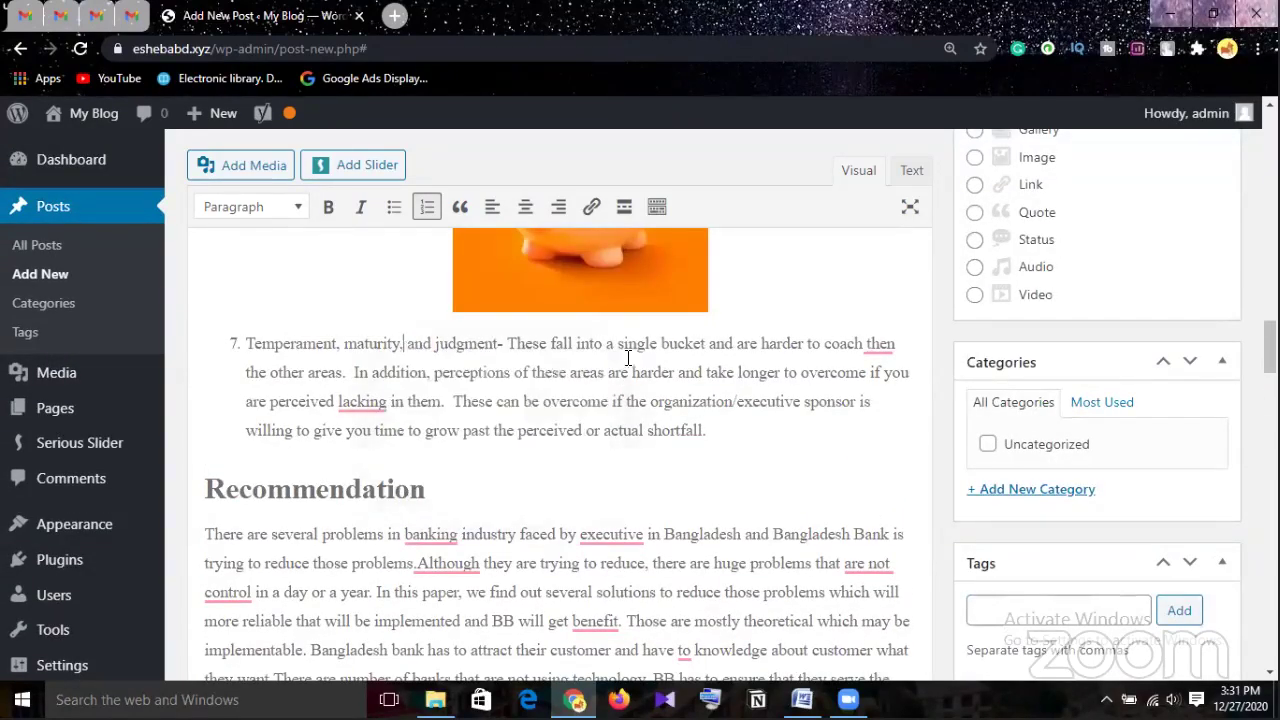
pyautogui.click(891, 350)
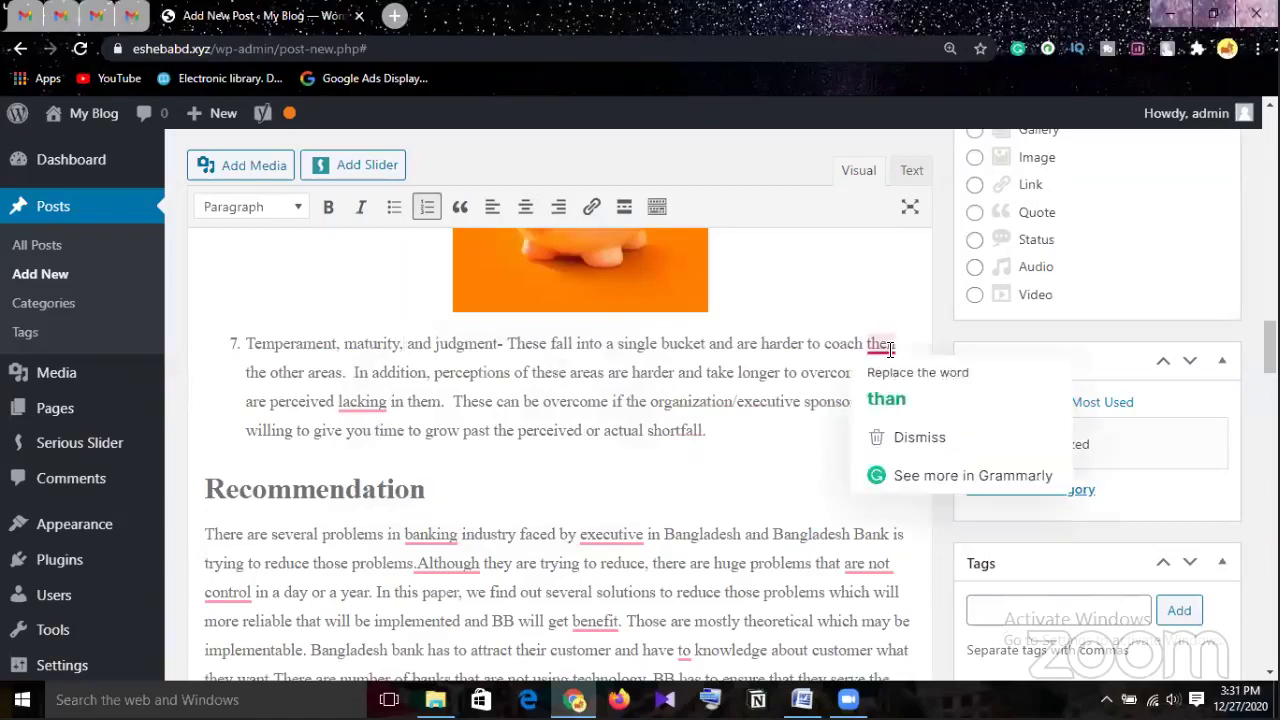
pyautogui.click(882, 397)
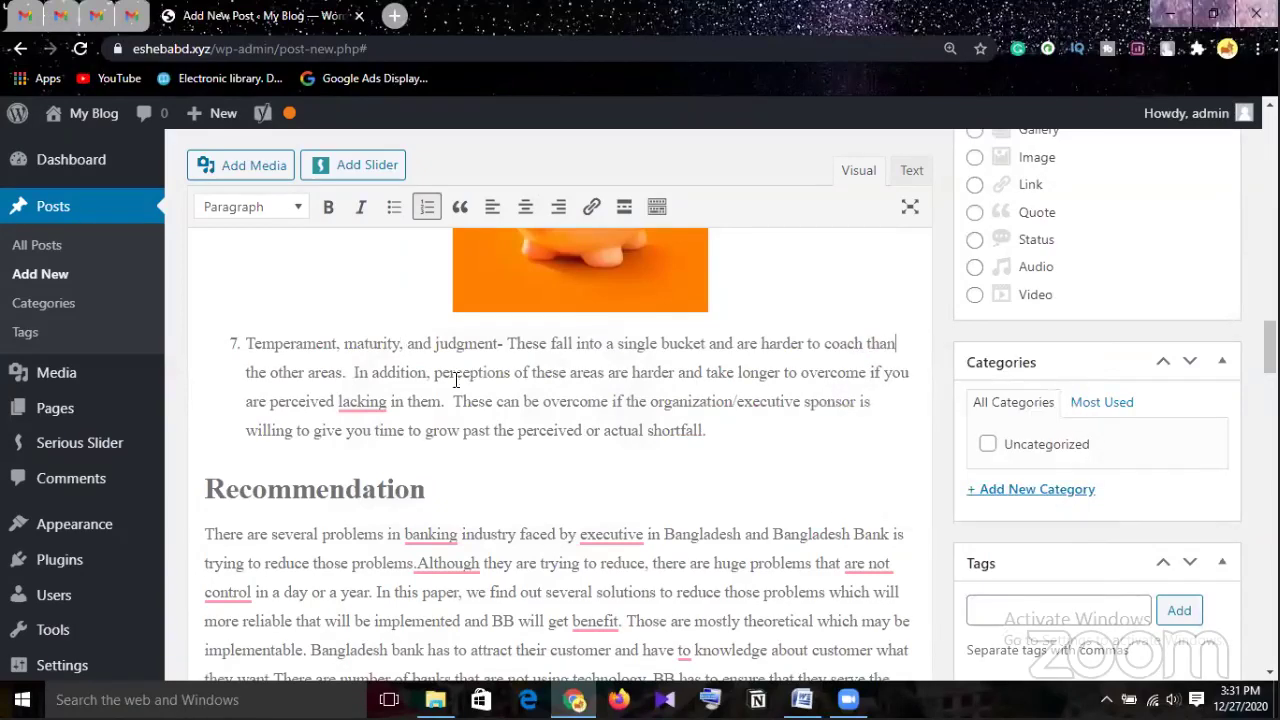
pyautogui.click(364, 410)
pyautogui.click(374, 456)
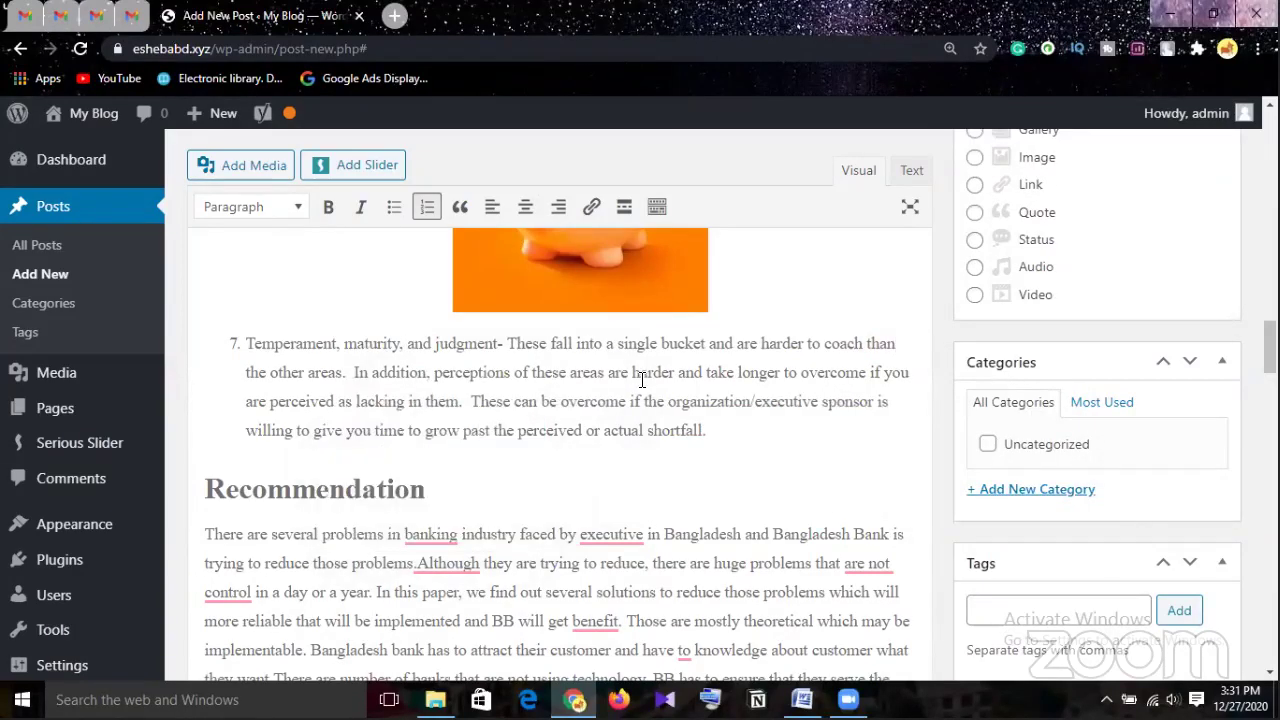
# Correct the start of the Recommendation paragraph with Grammarly: "the banking", "executives" and a space before "Although"
pyautogui.scroll(-2, 641, 380)
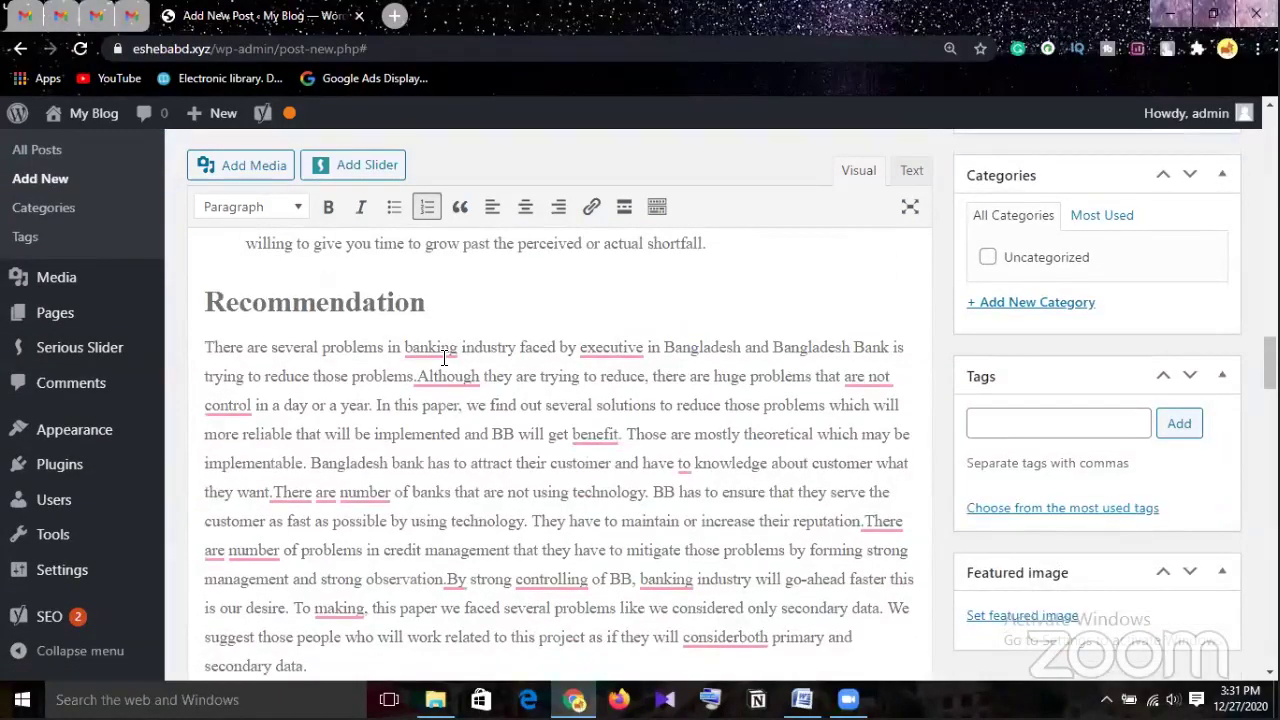
pyautogui.click(444, 358)
pyautogui.click(455, 403)
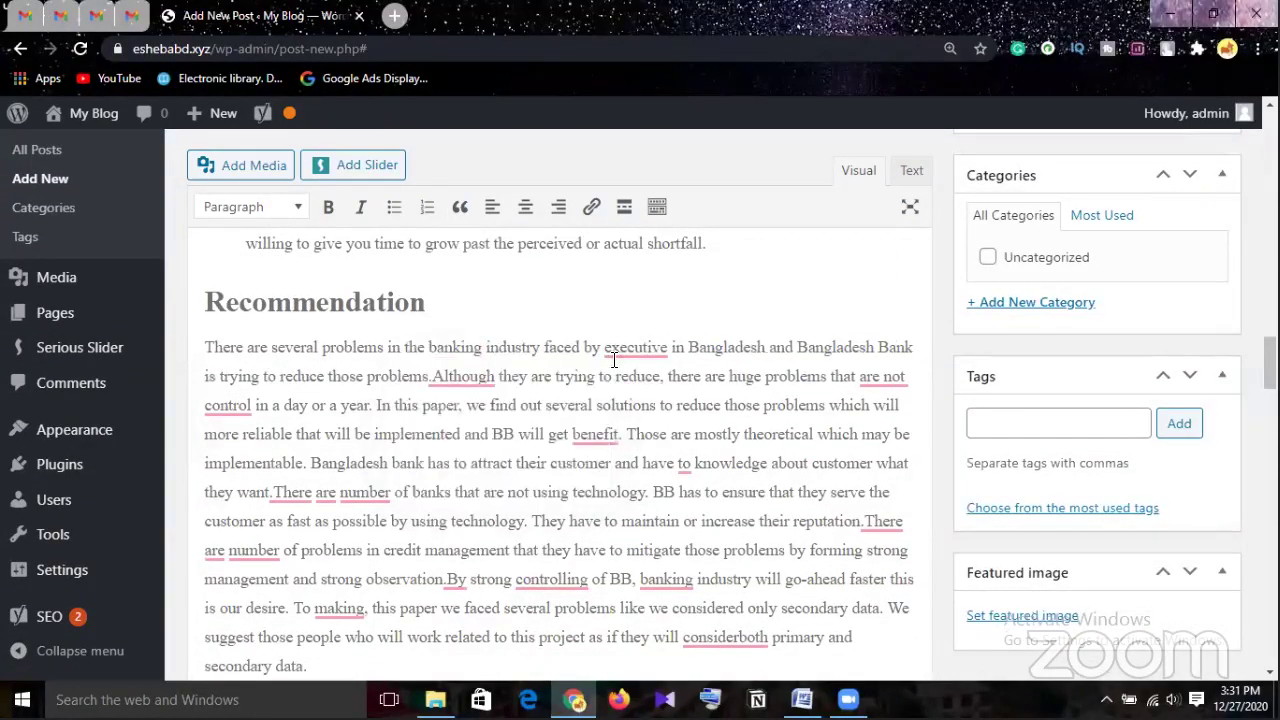
pyautogui.click(628, 352)
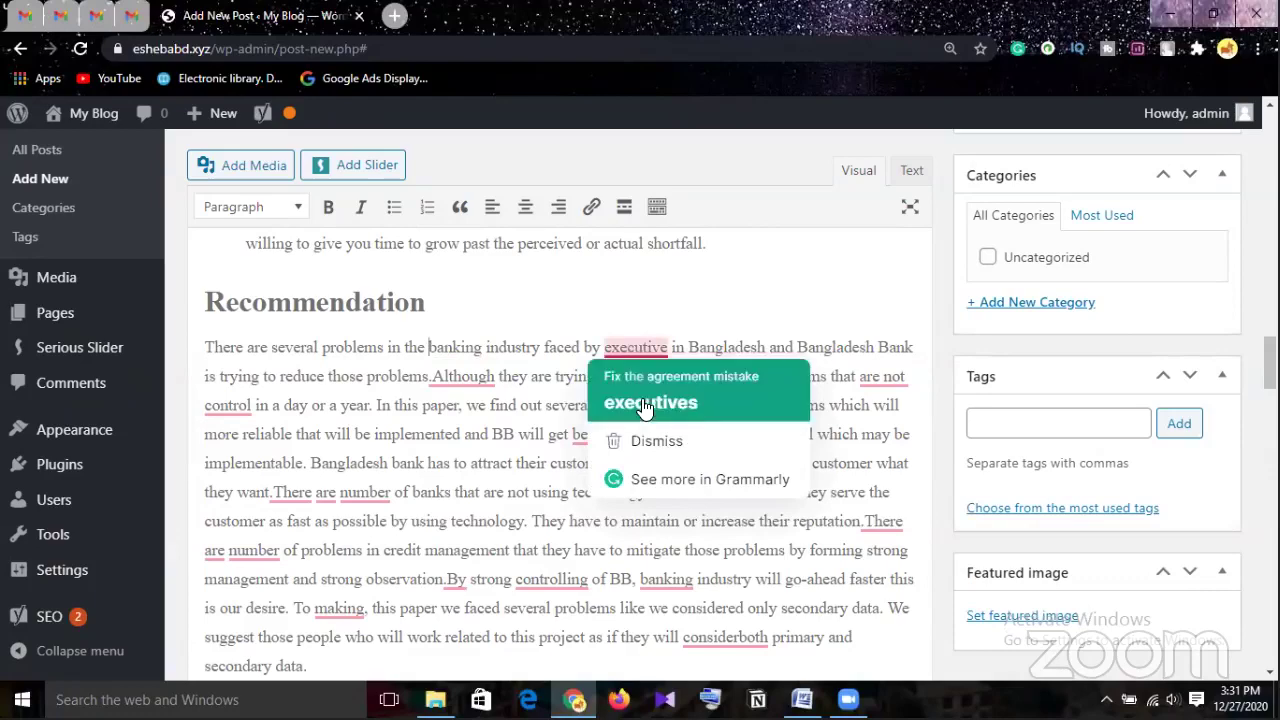
pyautogui.click(643, 400)
pyautogui.click(503, 380)
pyautogui.click(517, 431)
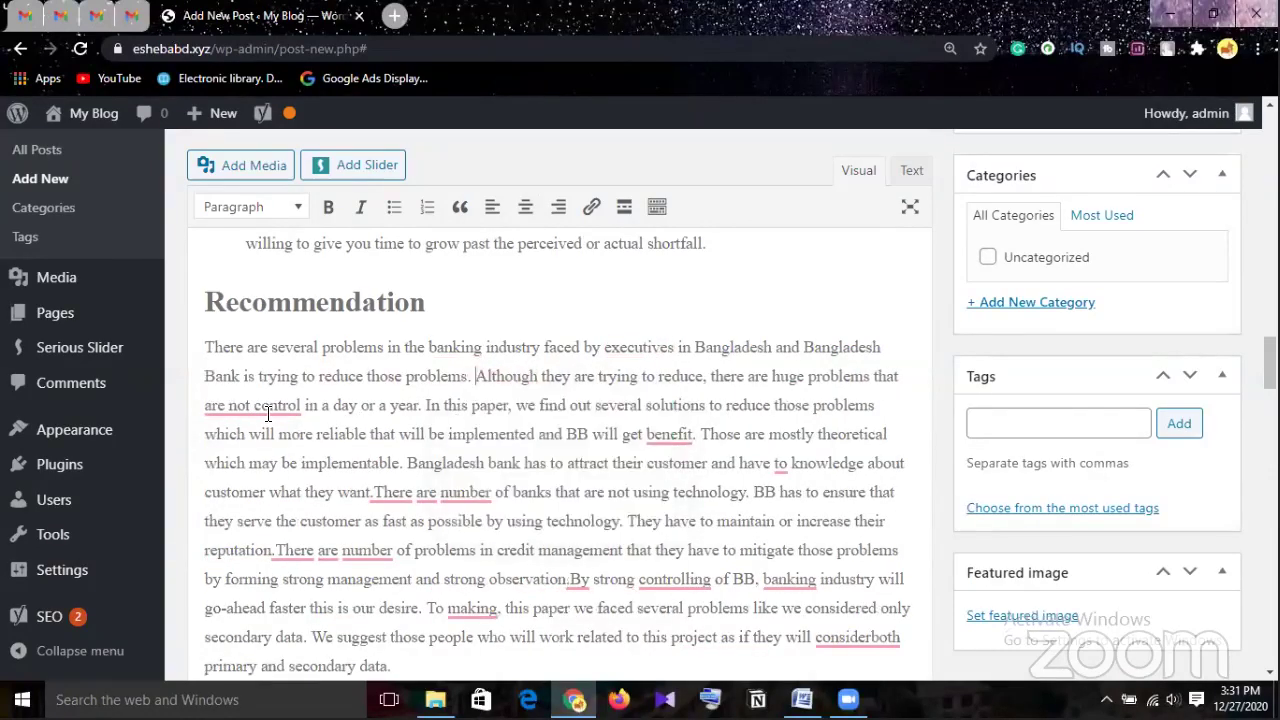
# Accept Grammarly's "are not controlled" and "the benefit" corrections in the Recommendation paragraph
pyautogui.click(252, 405)
pyautogui.click(276, 461)
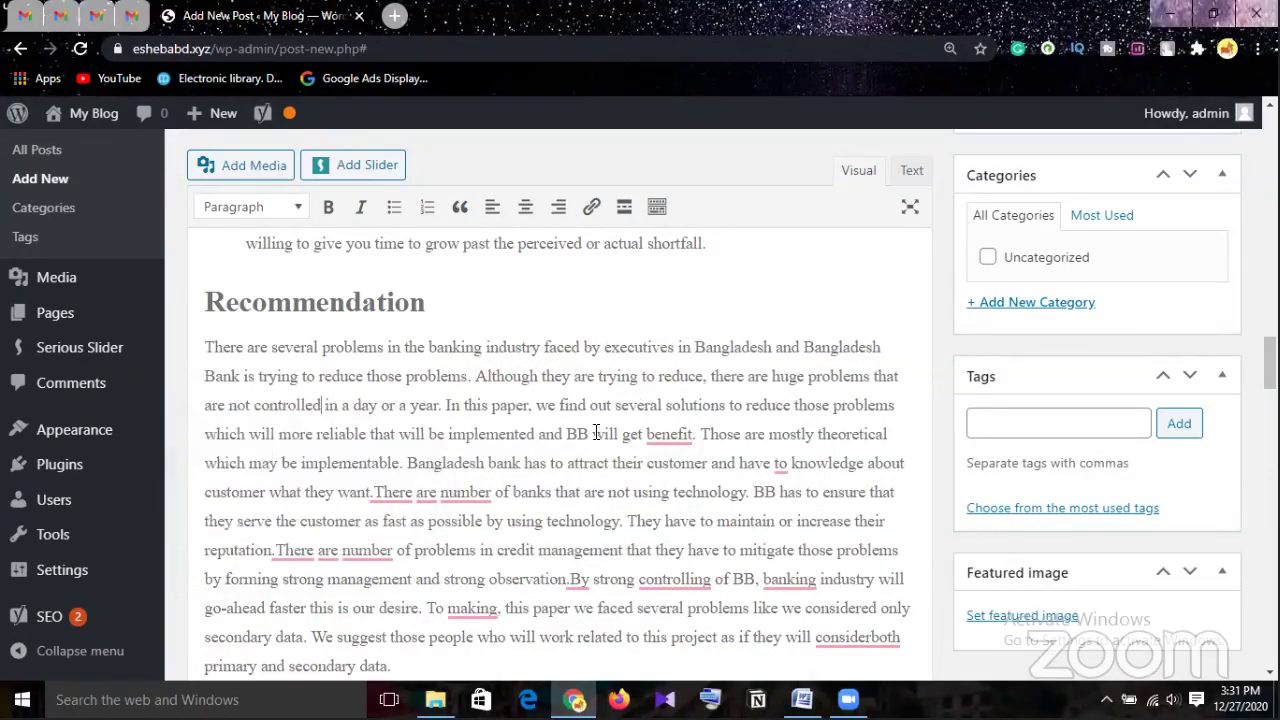
pyautogui.click(686, 447)
pyautogui.click(662, 486)
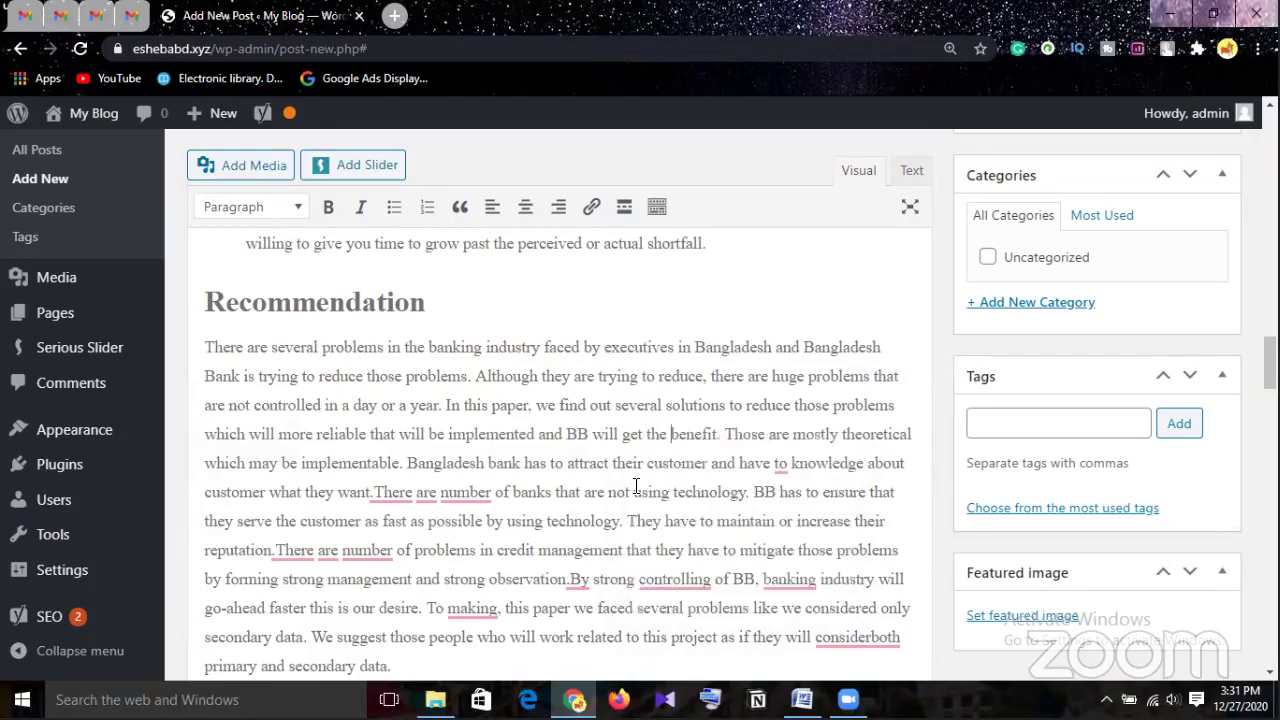
# Correct the sentence about banks not using technology to " There are a number", adding the missing space and dismissing the "is" suggestion
pyautogui.click(394, 497)
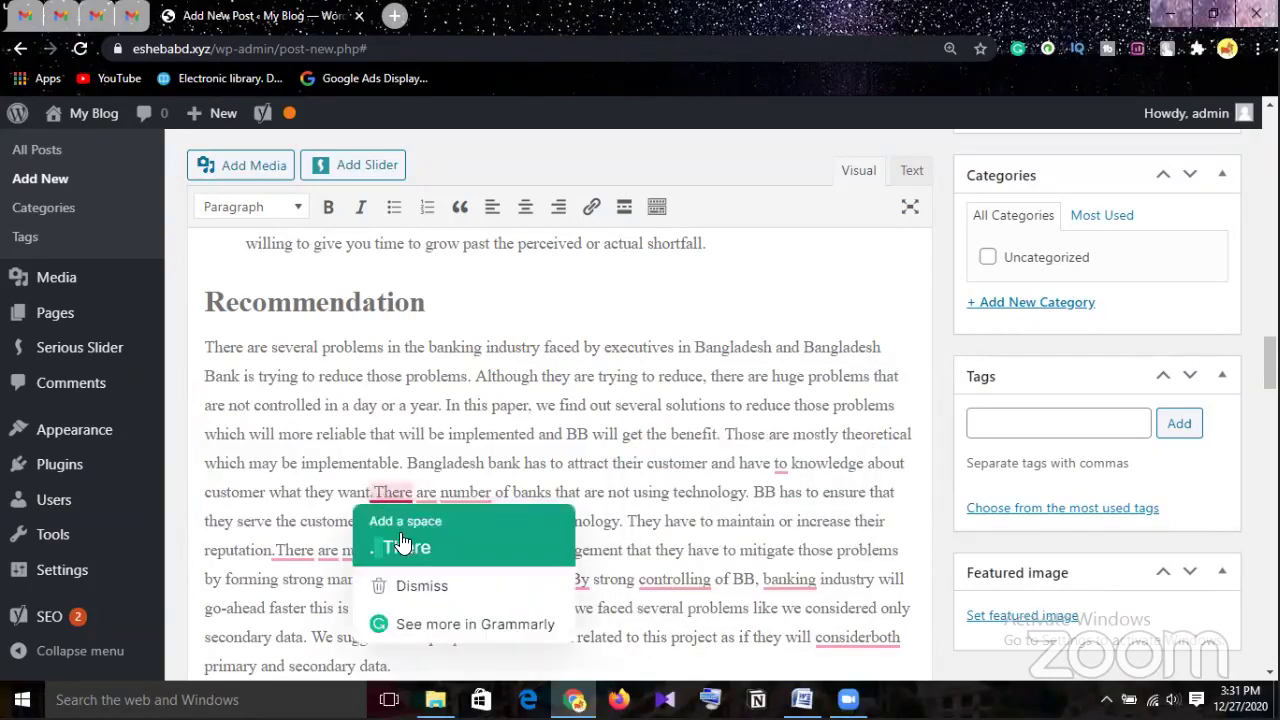
pyautogui.click(382, 544)
pyautogui.click(432, 490)
pyautogui.click(429, 520)
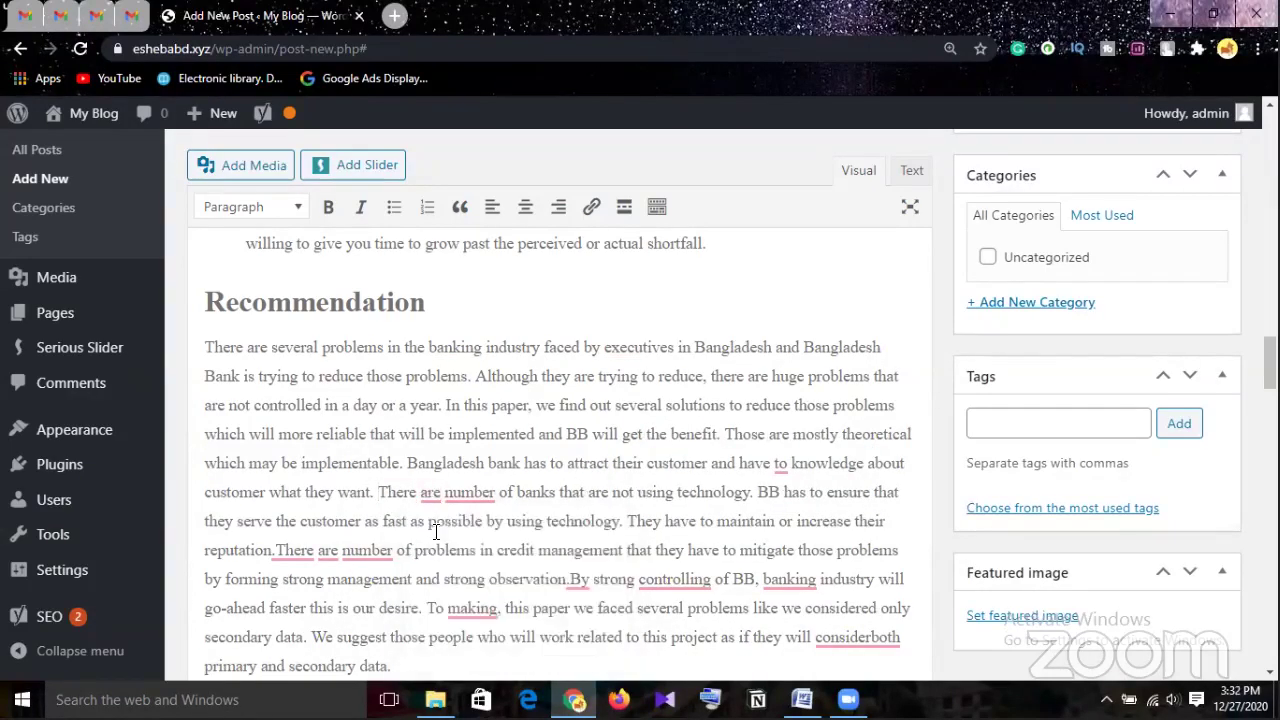
pyautogui.click(466, 498)
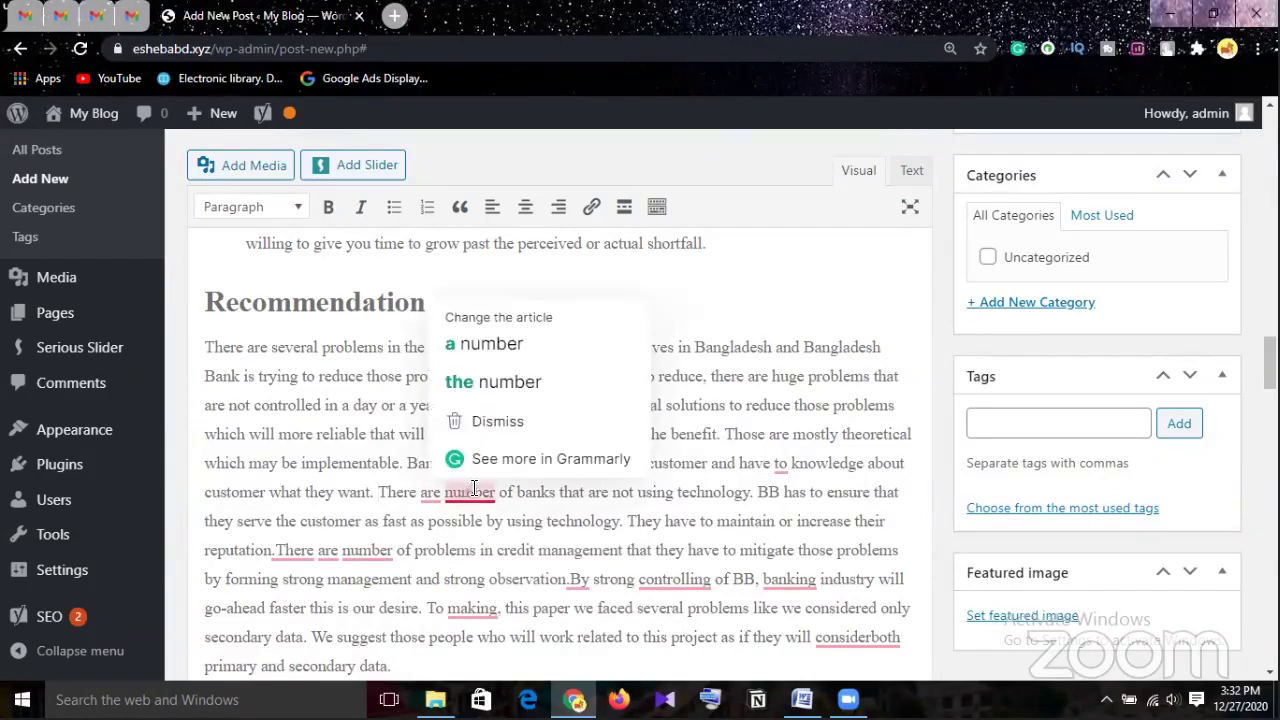
pyautogui.click(522, 350)
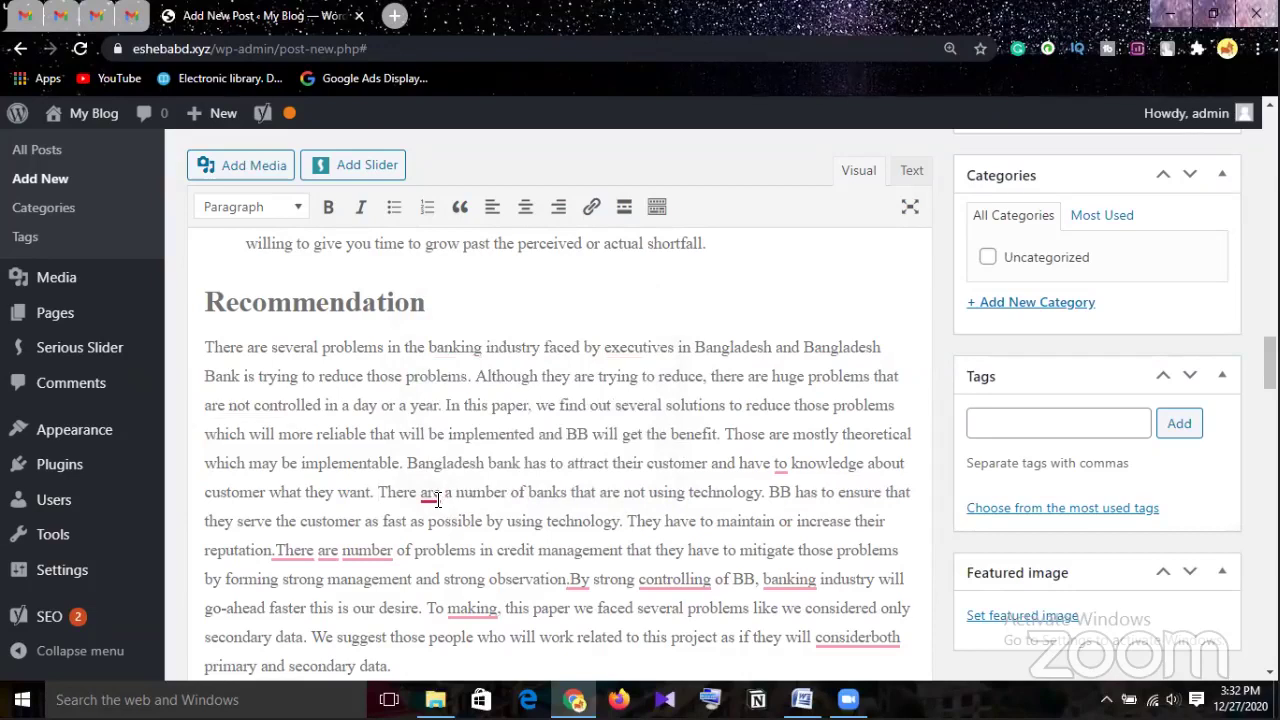
pyautogui.click(437, 500)
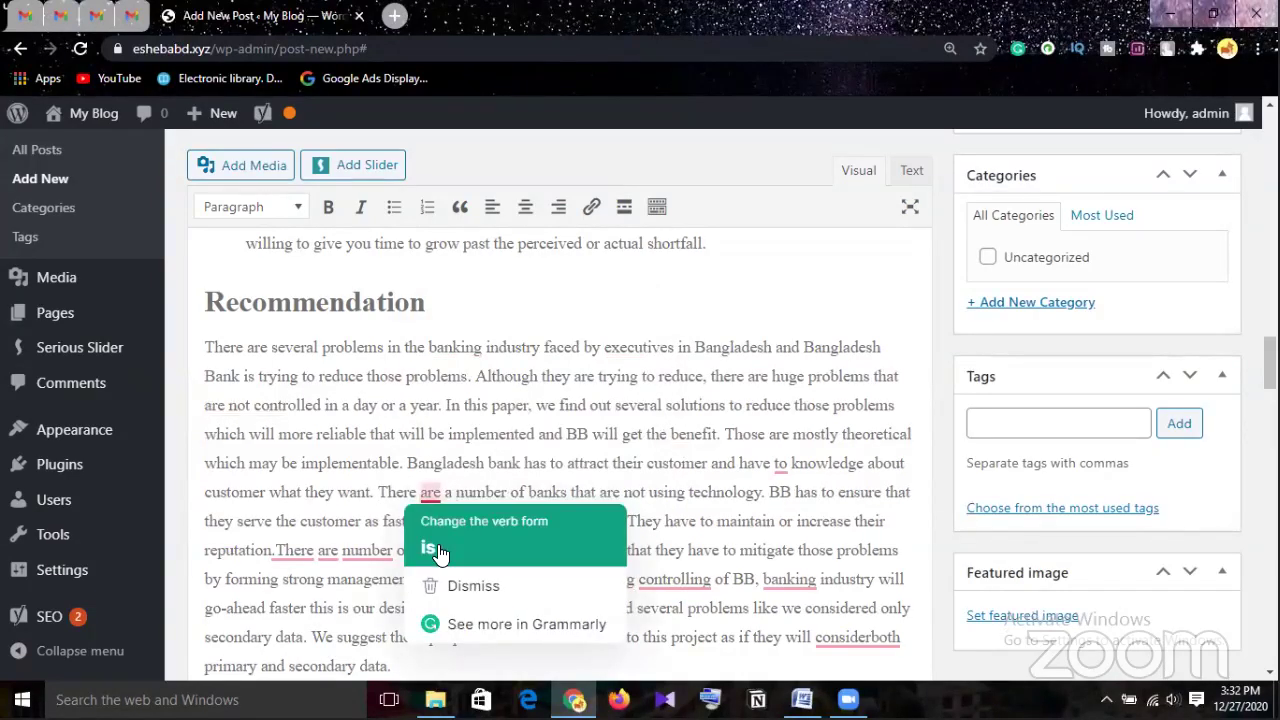
pyautogui.click(473, 585)
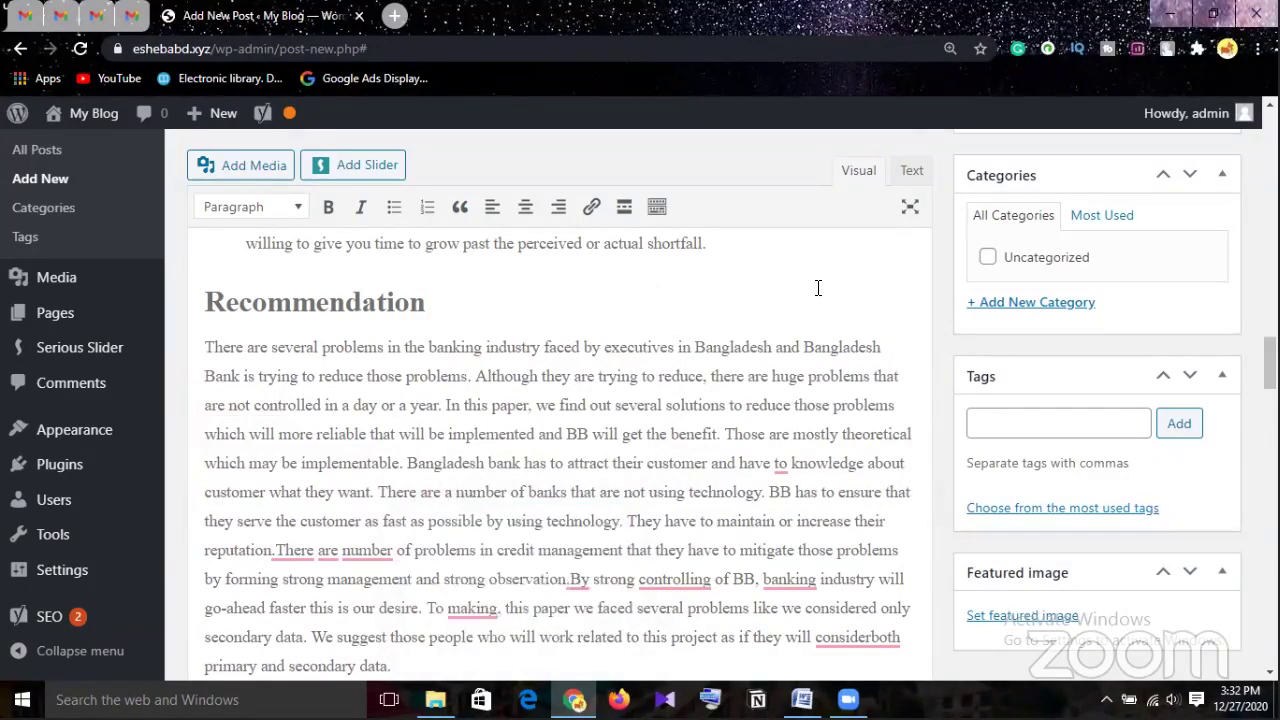
# Add the missing space before "There are number of problems" in the Recommendation paragraph using the Grammarly suggestion
pyautogui.scroll(-2, 654, 373)
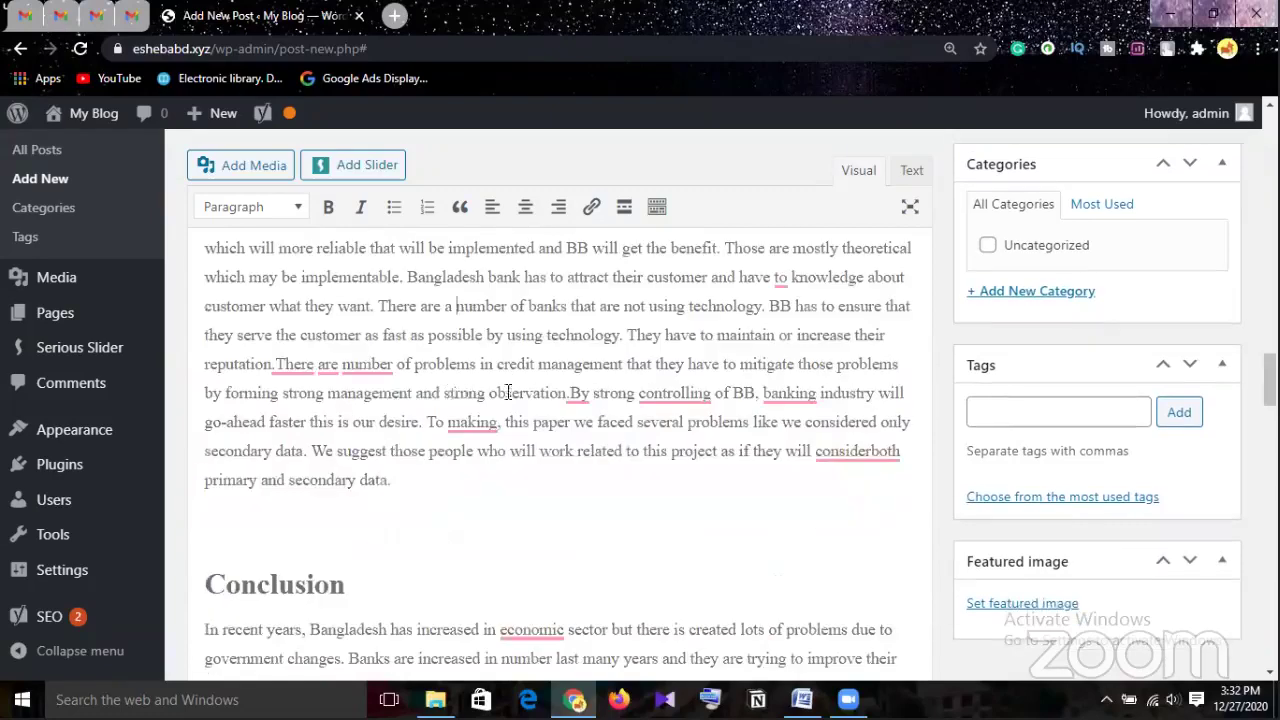
pyautogui.click(294, 364)
pyautogui.click(297, 415)
pyautogui.click(333, 365)
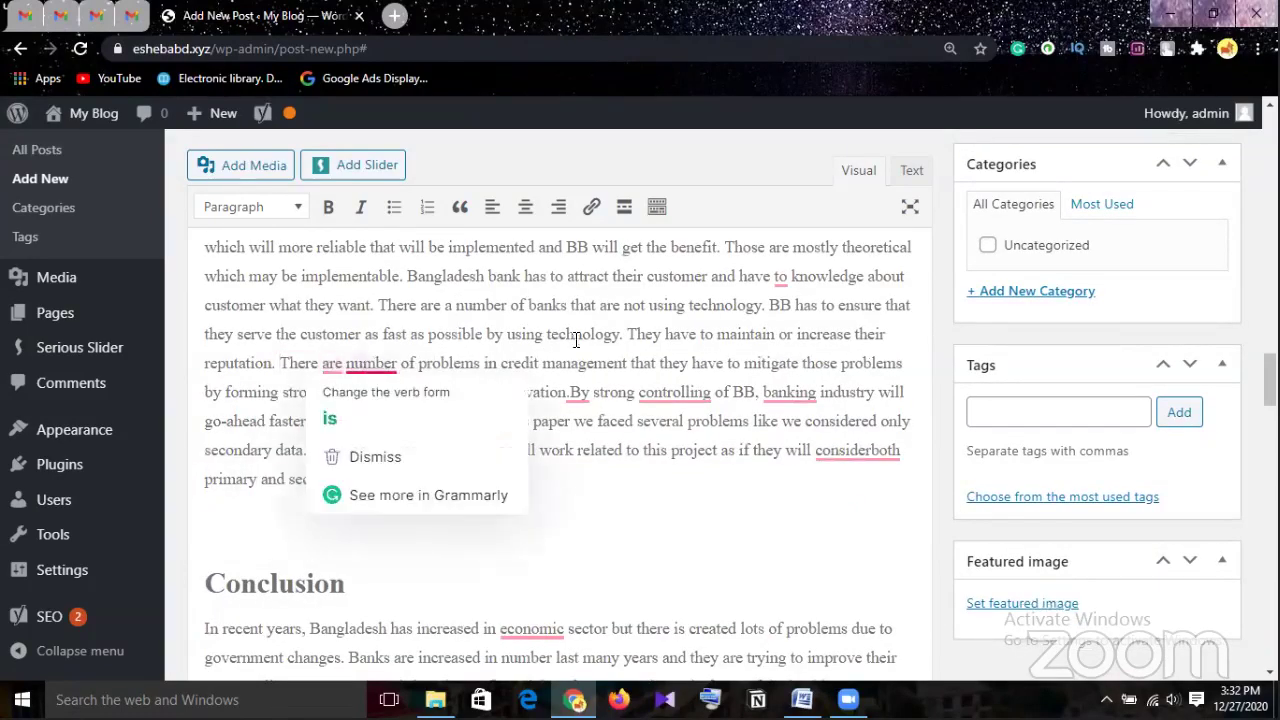
pyautogui.click(371, 365)
pyautogui.scroll(4, 545, 485)
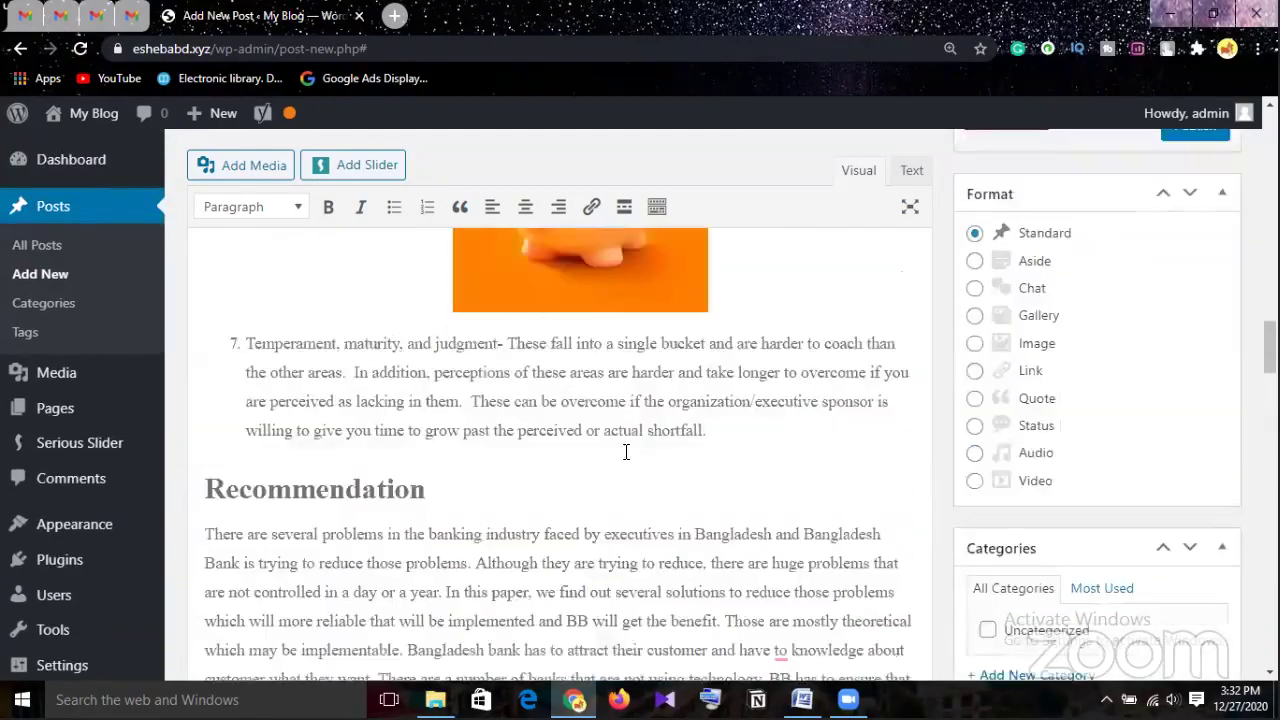
pyautogui.scroll(-1, 700, 425)
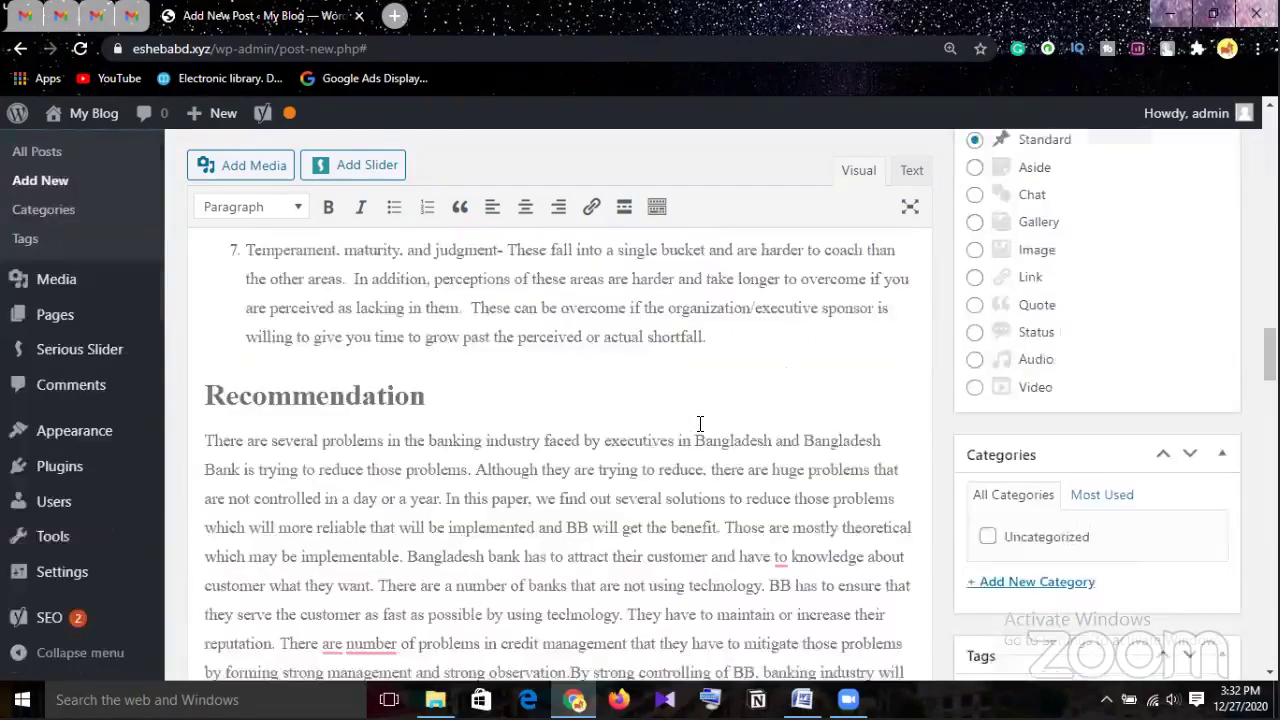
# Accept Grammarly's removal of "to" before "knowledge" and its "a number" correction in the Recommendation paragraph
pyautogui.click(785, 563)
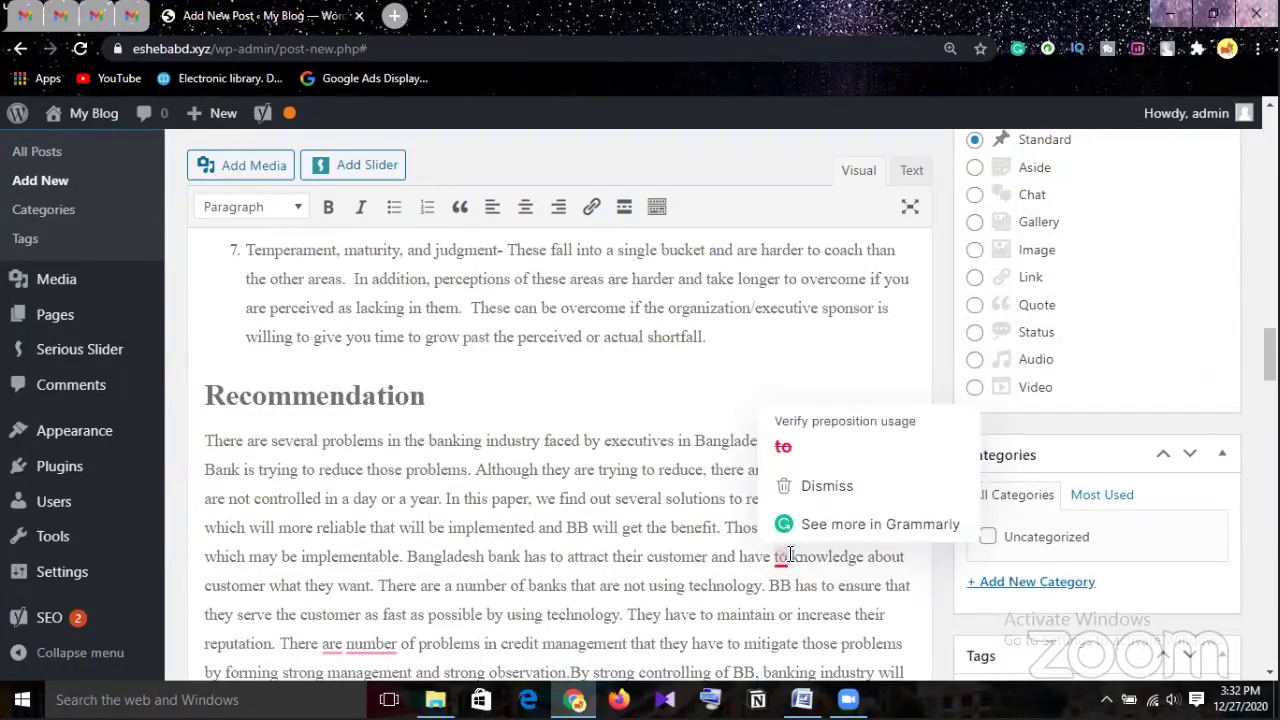
pyautogui.click(778, 458)
pyautogui.scroll(-3, 760, 455)
pyautogui.click(376, 372)
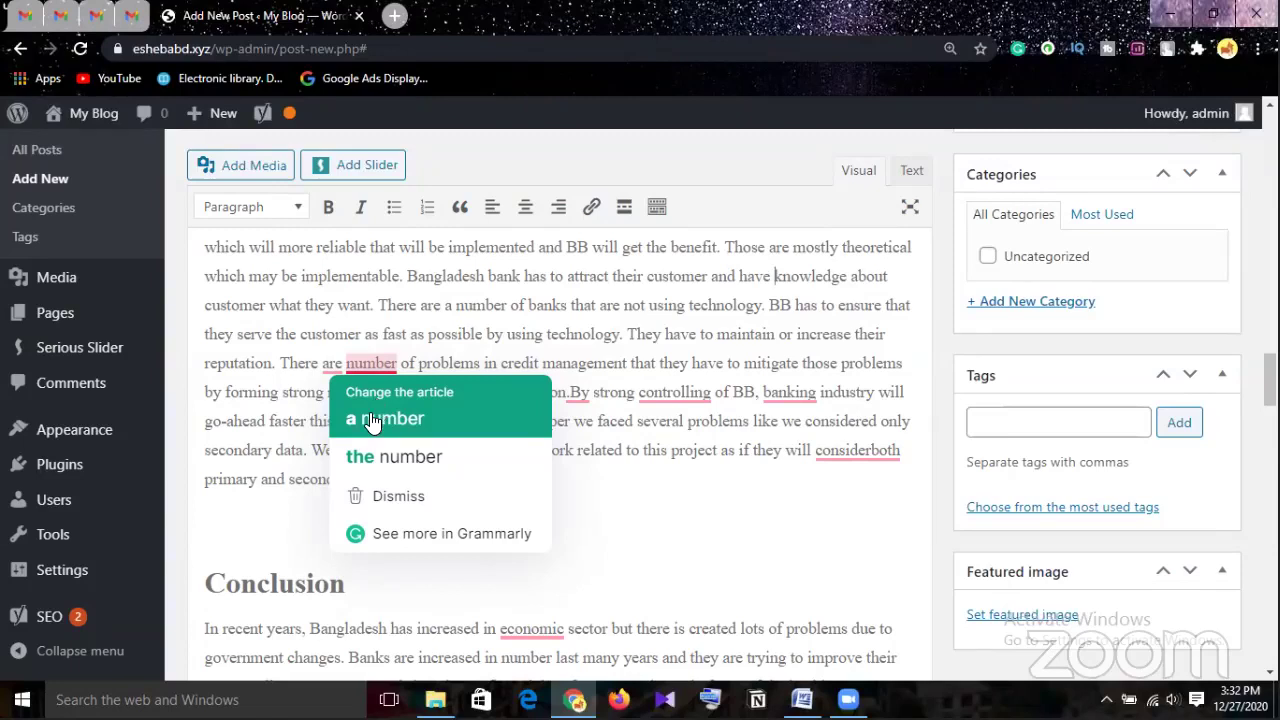
pyautogui.click(372, 420)
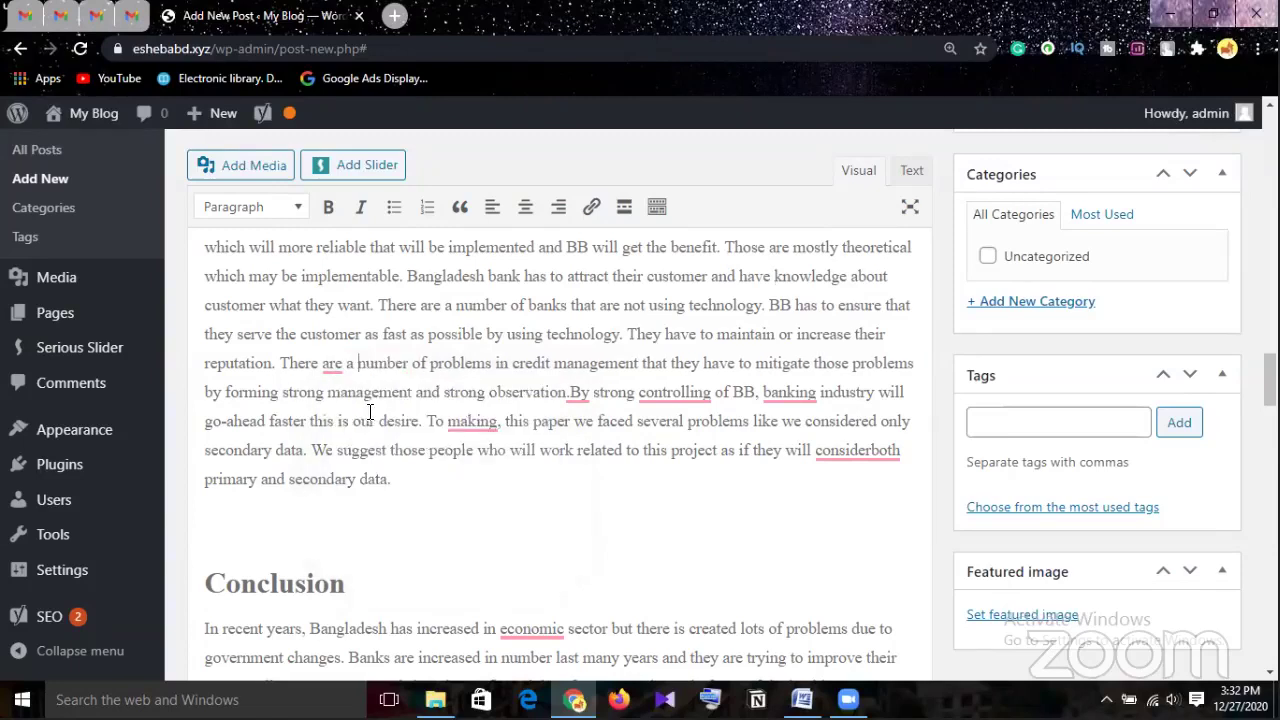
# Correct the sentence on strong observation with Grammarly: add the space before "By" and accept "control" and "the banking"
pyautogui.click(580, 400)
pyautogui.click(585, 443)
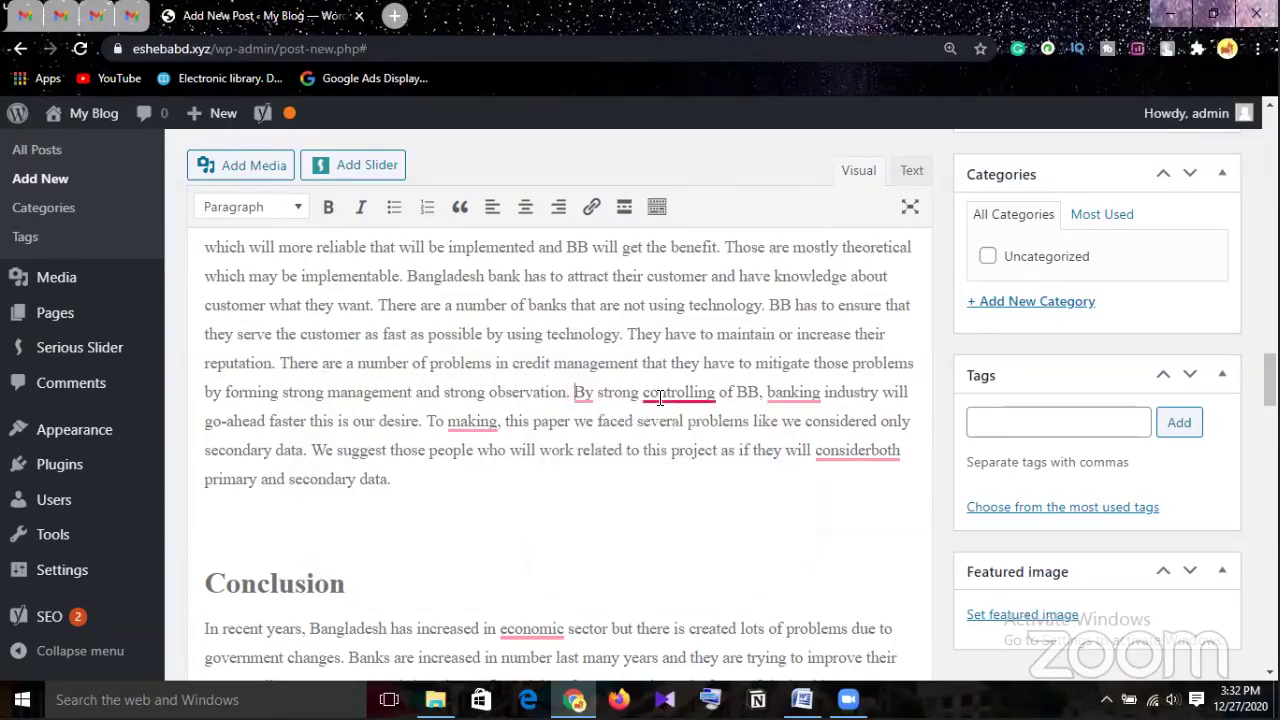
pyautogui.click(660, 398)
pyautogui.click(663, 449)
pyautogui.click(768, 394)
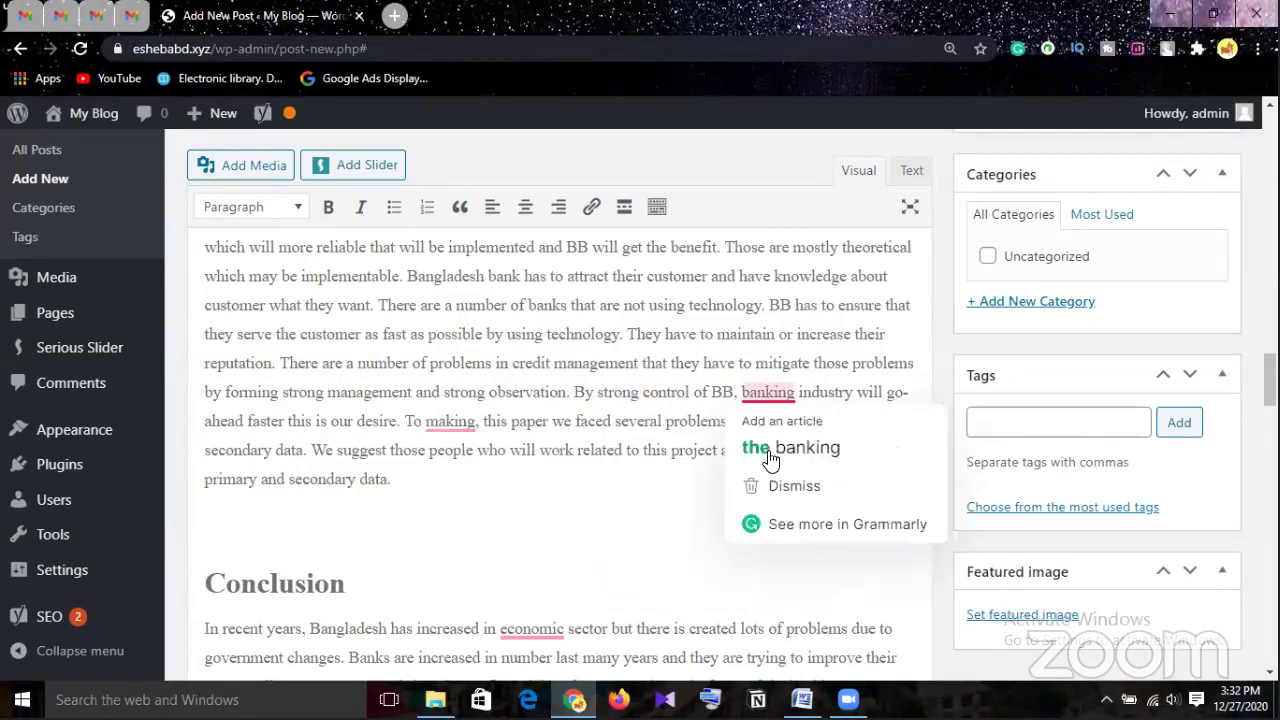
pyautogui.click(790, 448)
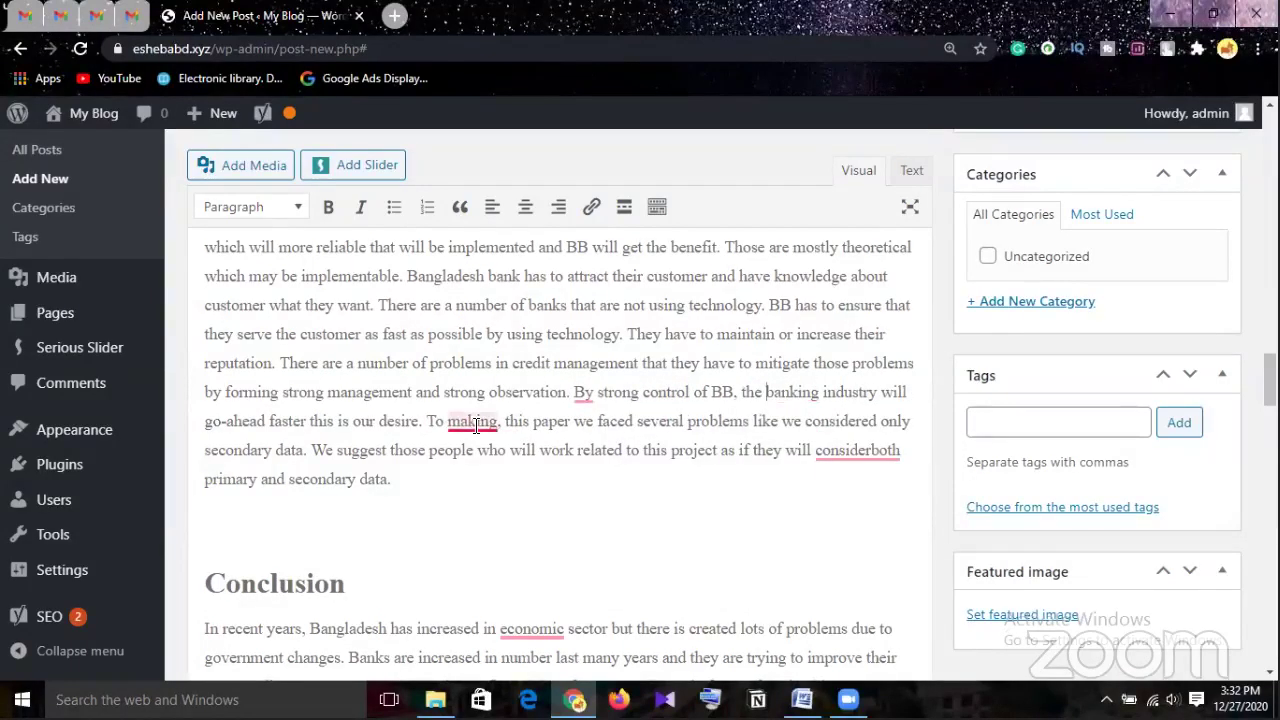
# Finish the Recommendation paragraph by accepting Grammarly's "make" correction and its suggestions for "considerboth" and "By"
pyautogui.click(476, 425)
pyautogui.click(470, 478)
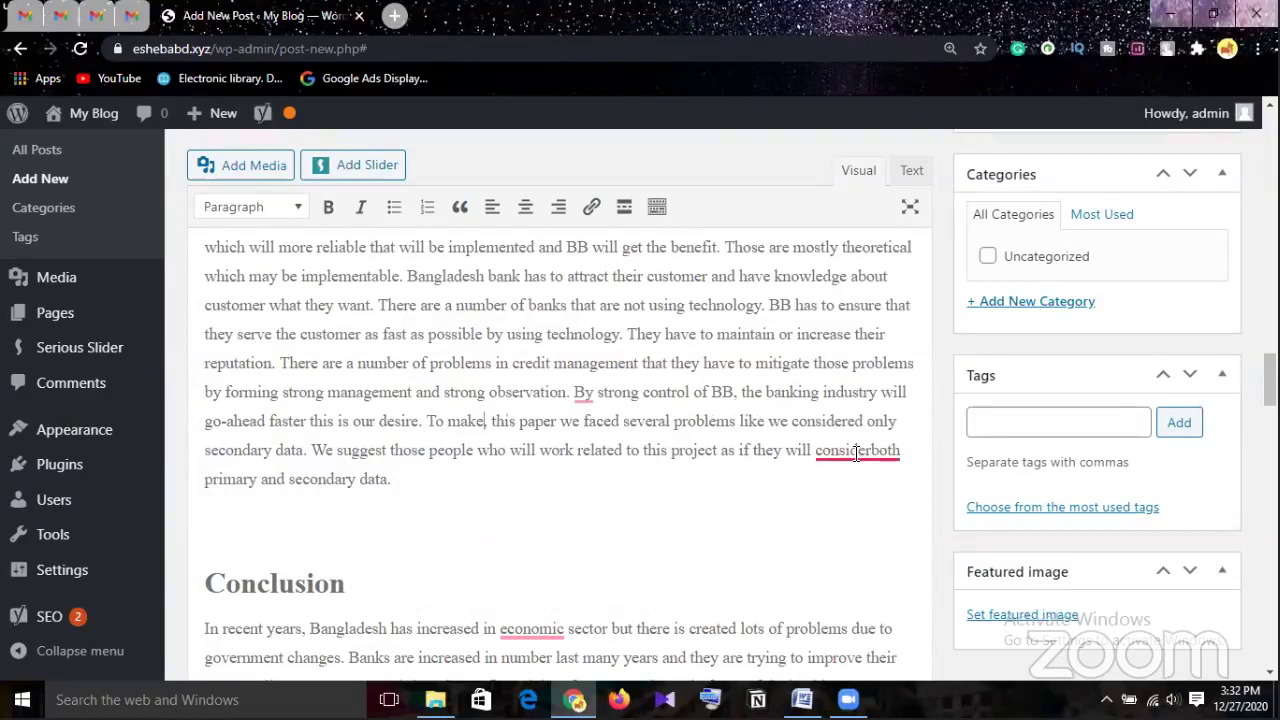
pyautogui.click(856, 458)
pyautogui.click(858, 486)
pyautogui.click(583, 395)
pyautogui.click(592, 446)
# Accept Grammarly's "the economic" and "have" corrections in the opening sentences of the Conclusion paragraph
pyautogui.scroll(-3, 582, 442)
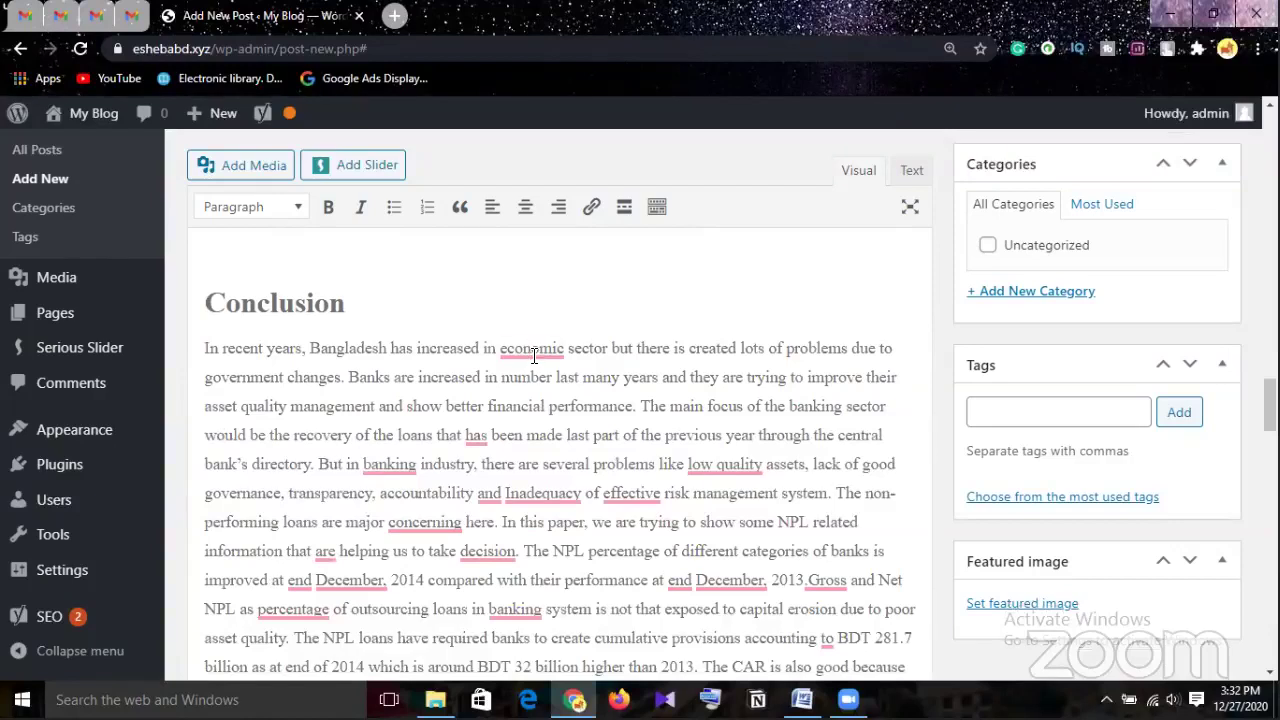
pyautogui.click(532, 356)
pyautogui.click(549, 402)
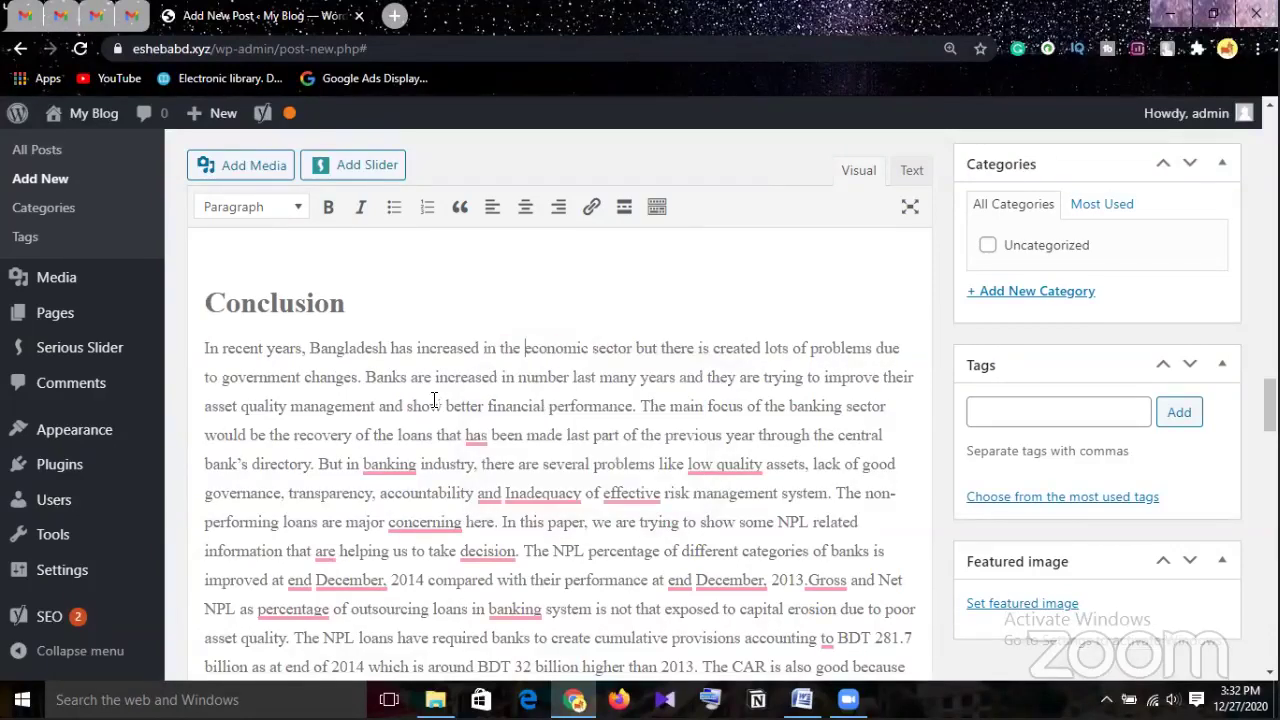
pyautogui.click(475, 436)
pyautogui.click(484, 487)
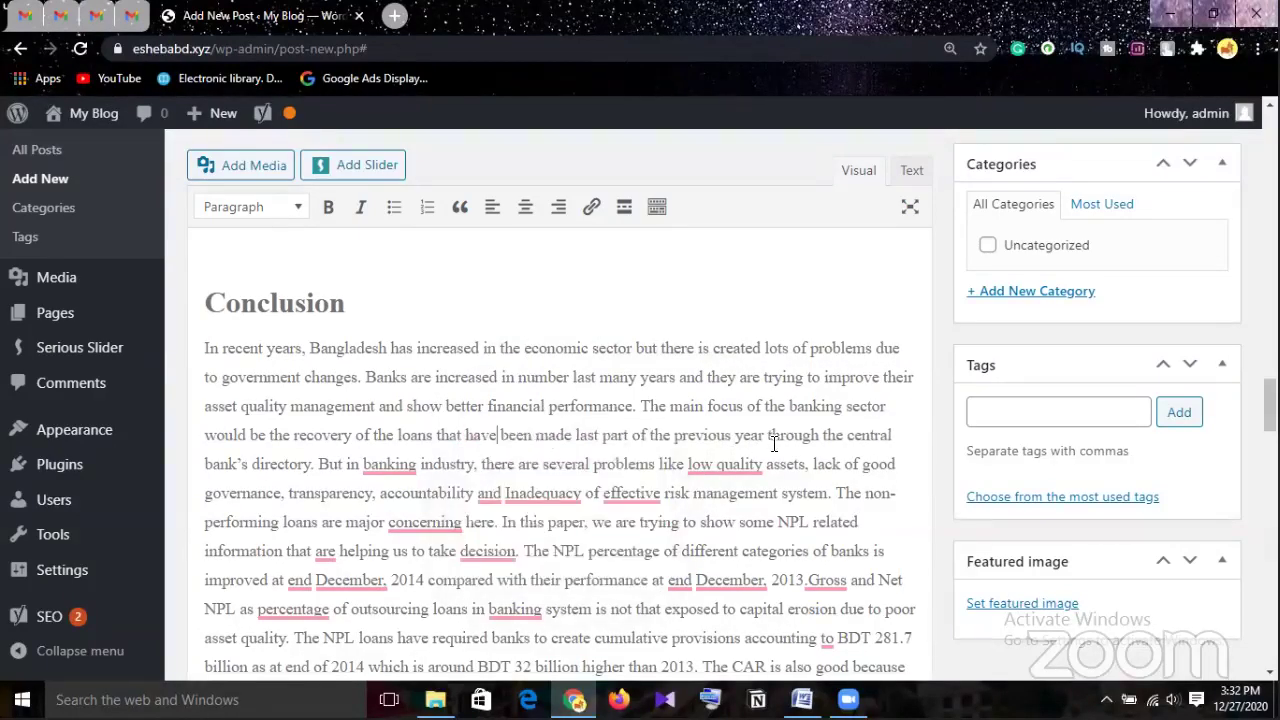
# Correct the Conclusion's sentence on banking problems with Grammarly: "the banking", "low-quality", a comma before "and", and "an effective"
pyautogui.click(389, 464)
pyautogui.click(400, 518)
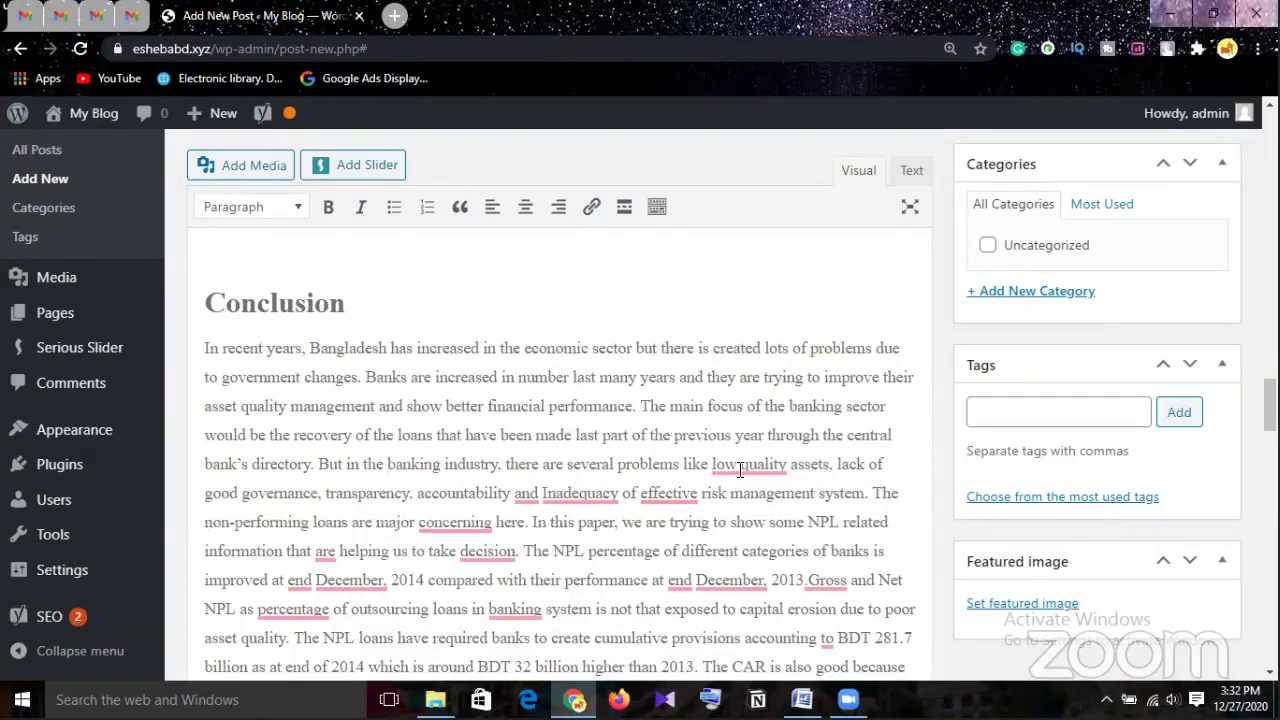
pyautogui.click(742, 465)
pyautogui.click(742, 517)
pyautogui.click(536, 500)
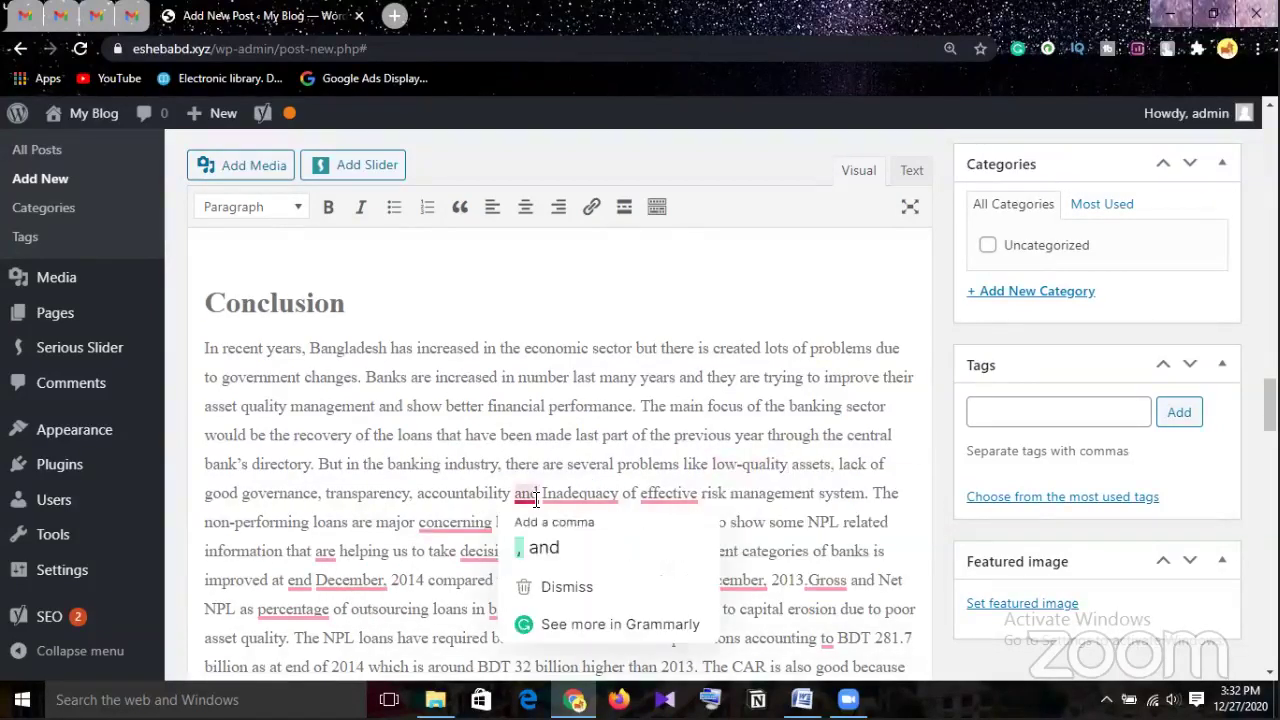
pyautogui.click(538, 544)
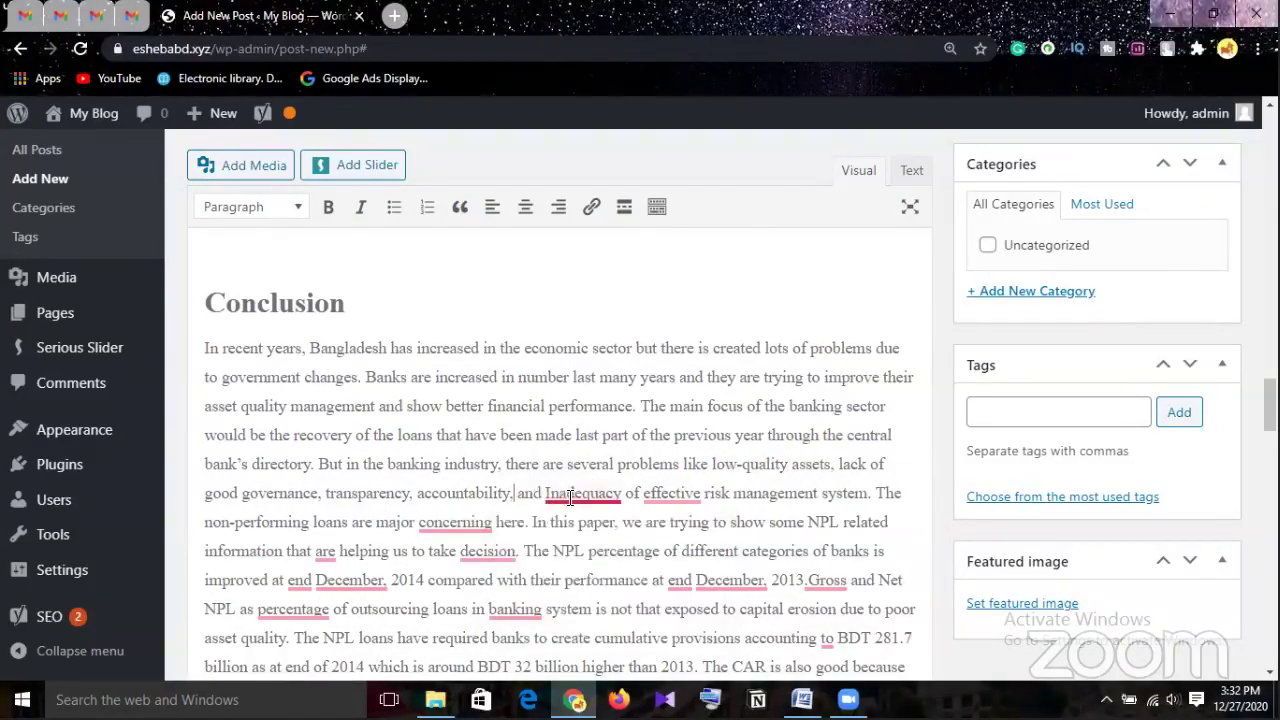
pyautogui.click(672, 494)
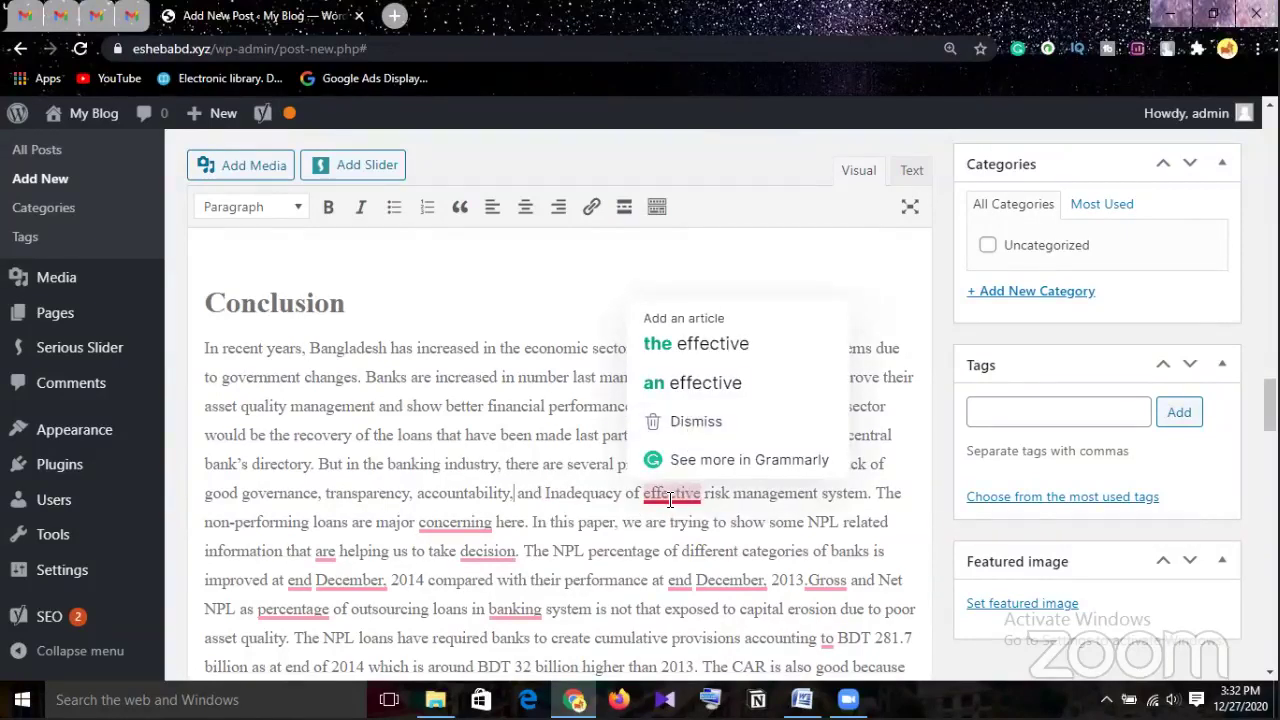
pyautogui.click(700, 385)
# Accept Grammarly's "concerns", "is helping" and "a decision" corrections in the non-performing loans sentences of the Conclusion
pyautogui.scroll(-2, 491, 340)
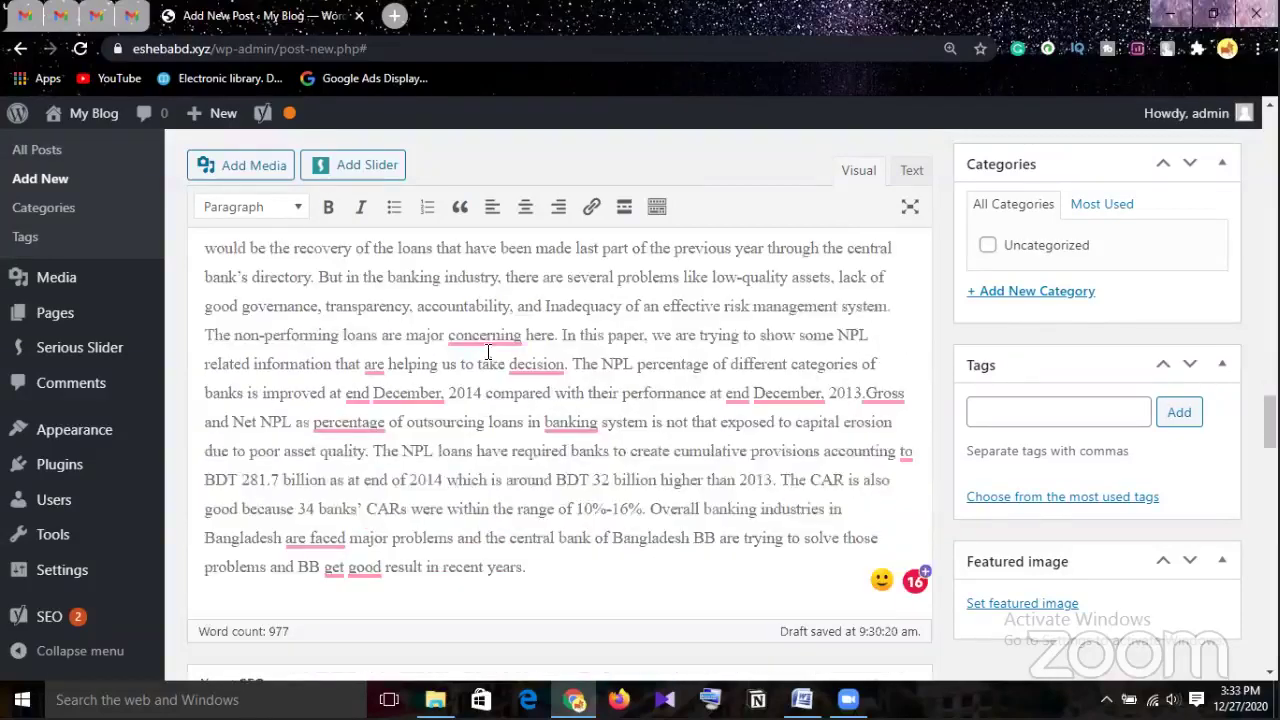
pyautogui.moveTo(491, 340)
pyautogui.click(491, 466)
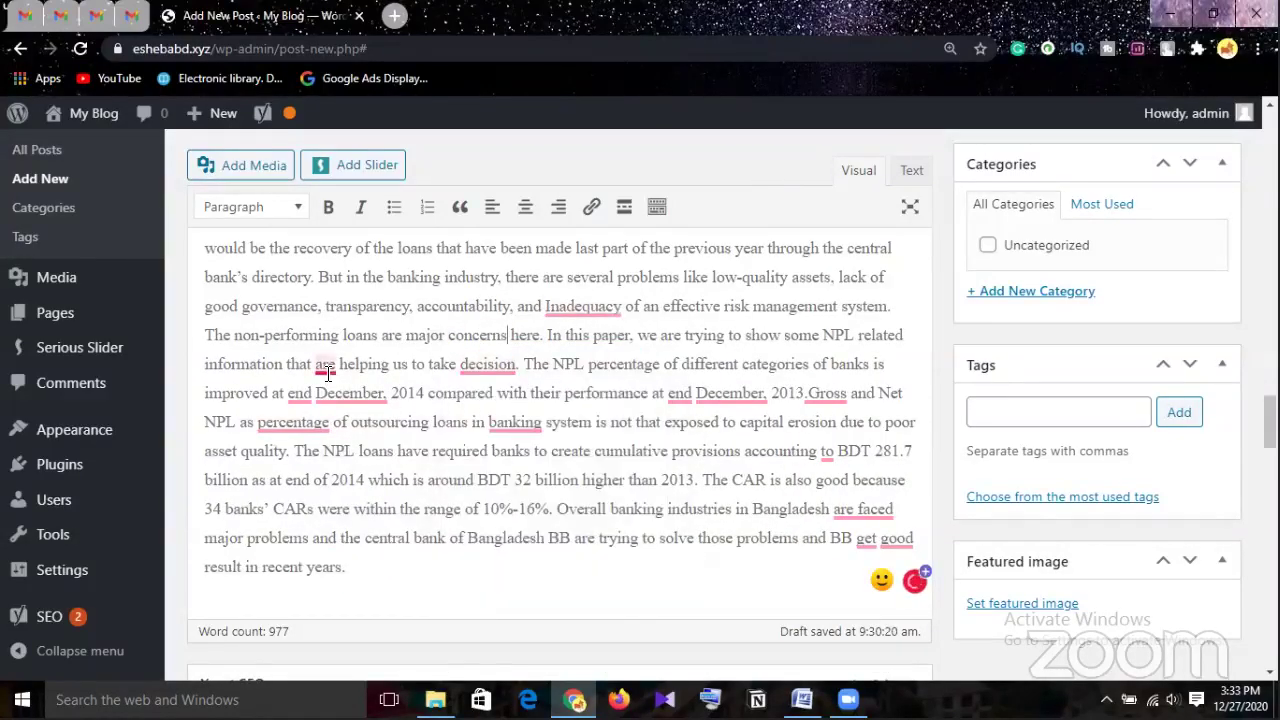
pyautogui.moveTo(325, 364)
pyautogui.click(333, 417)
pyautogui.moveTo(470, 366)
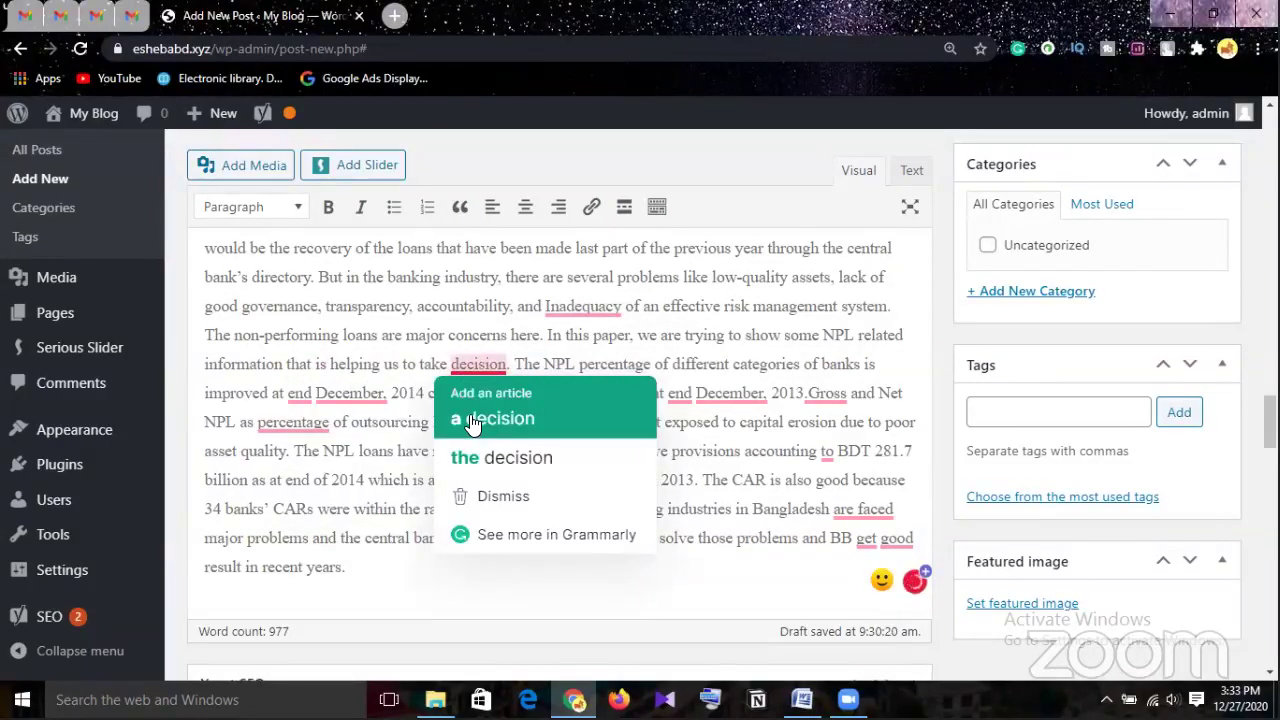
pyautogui.click(472, 420)
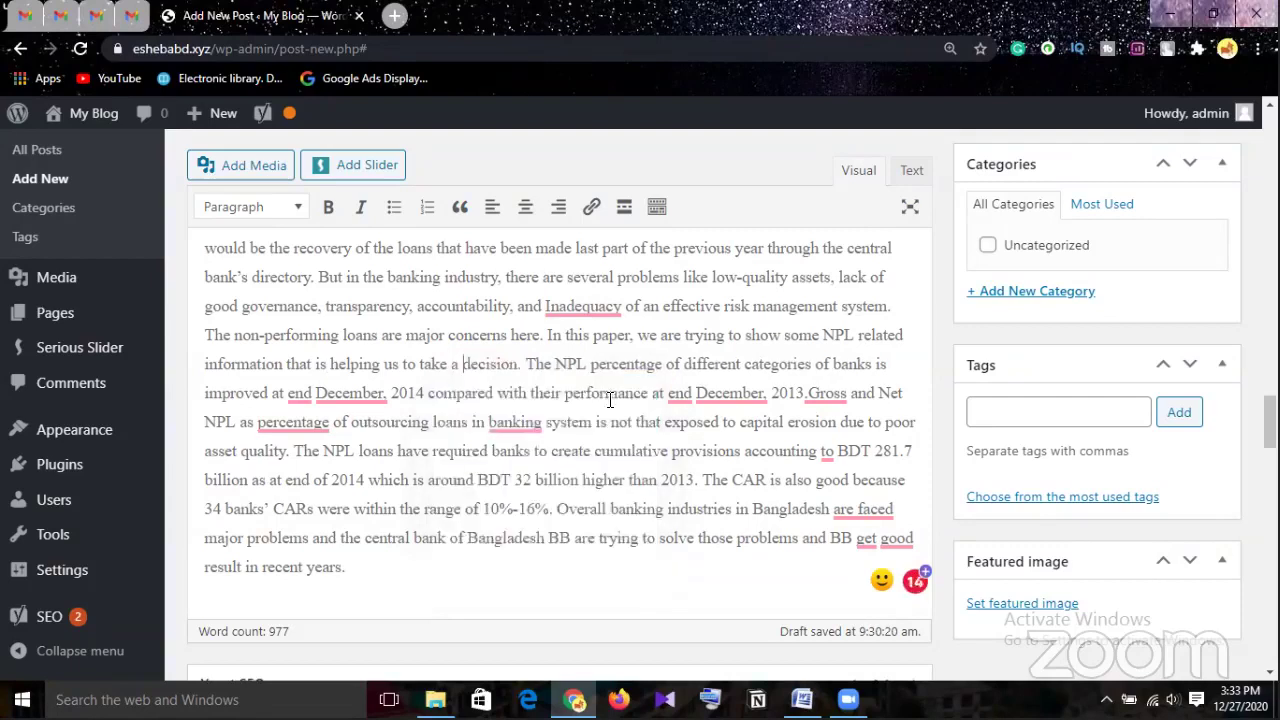
# Add "the" before "Inadequacy" and remove the comma between "December" and 2014 using Grammarly's suggestions
pyautogui.moveTo(578, 310)
pyautogui.click(575, 350)
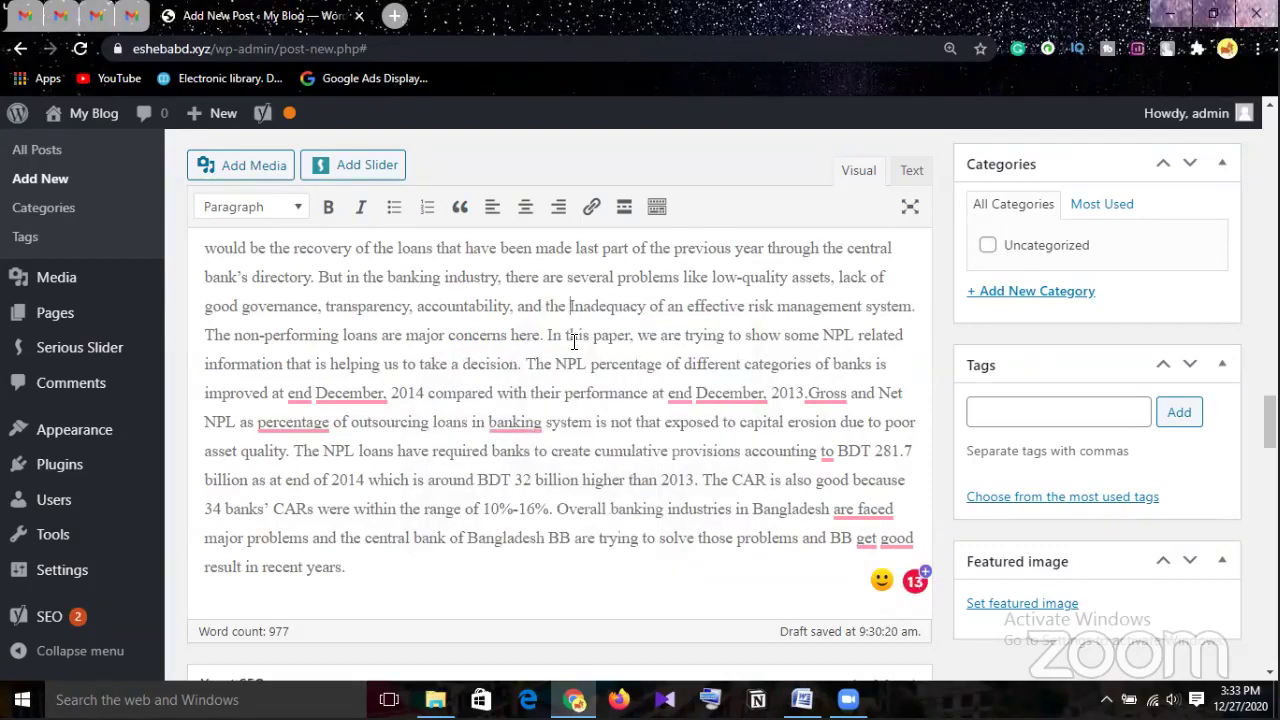
pyautogui.moveTo(350, 410)
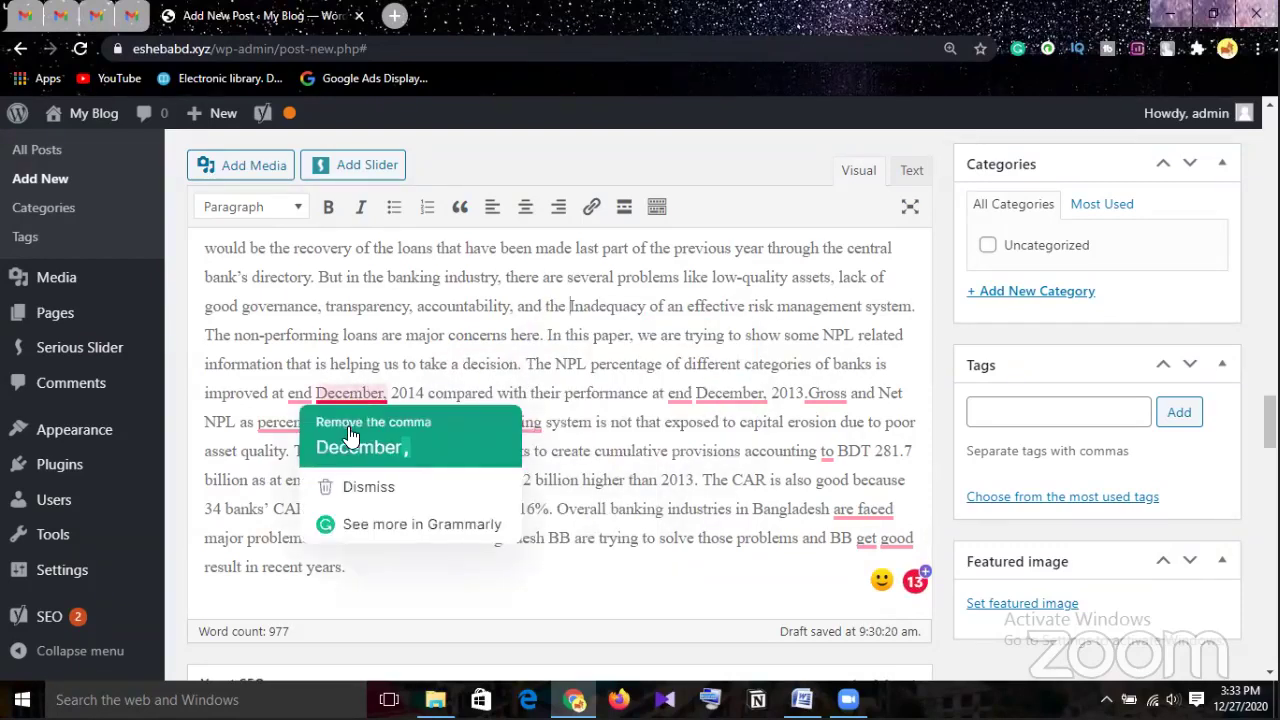
pyautogui.click(352, 446)
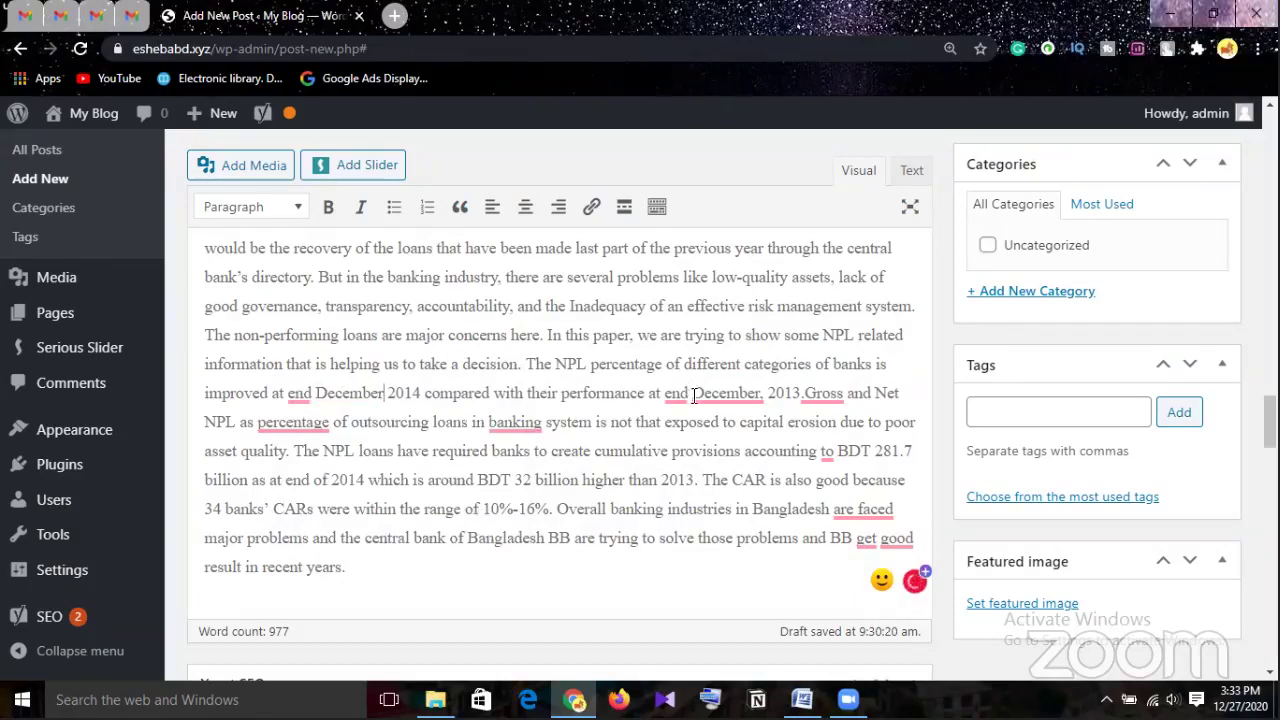
# Change the 2013 date phrase to "the end of December" and add the missing space before "Gross" with Grammarly
pyautogui.moveTo(675, 408)
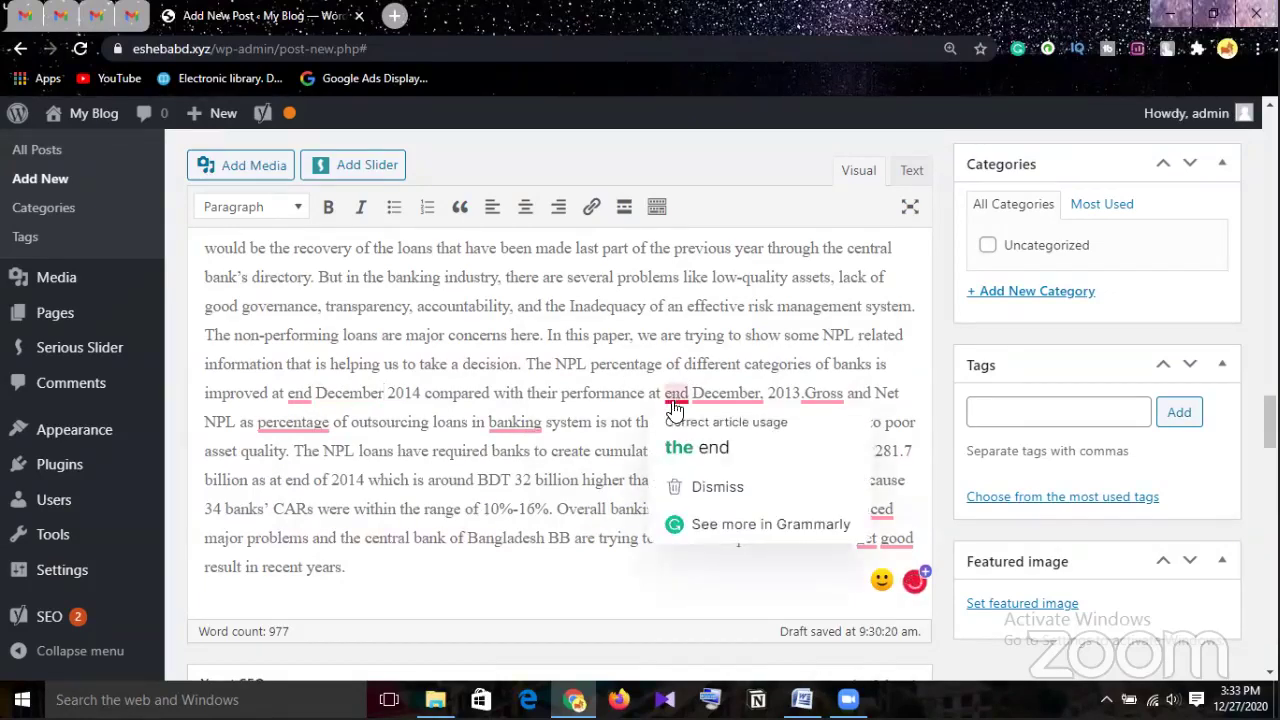
pyautogui.click(697, 447)
pyautogui.moveTo(745, 400)
pyautogui.click(741, 446)
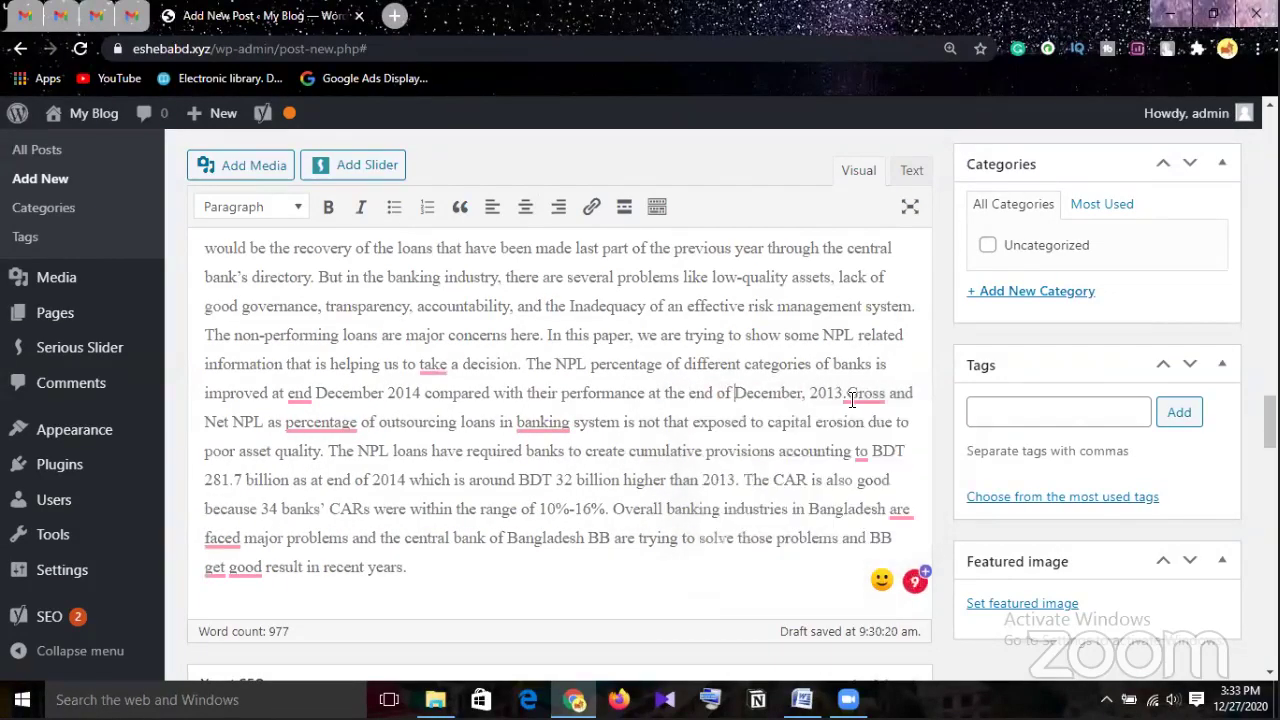
pyautogui.moveTo(855, 400)
pyautogui.click(858, 446)
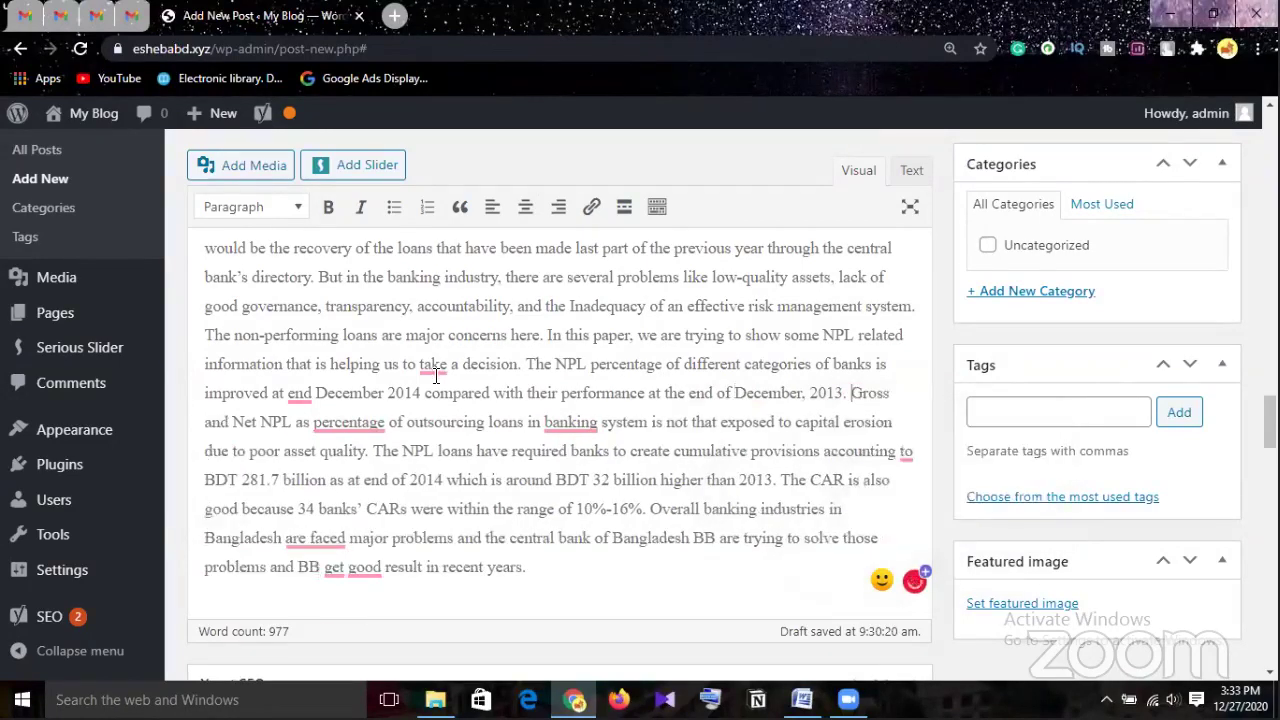
# Change "take" to "make" a decision and correct the date phrases to "the end of December 2014" and "December 2013" with Grammarly
pyautogui.moveTo(433, 370)
pyautogui.click(443, 420)
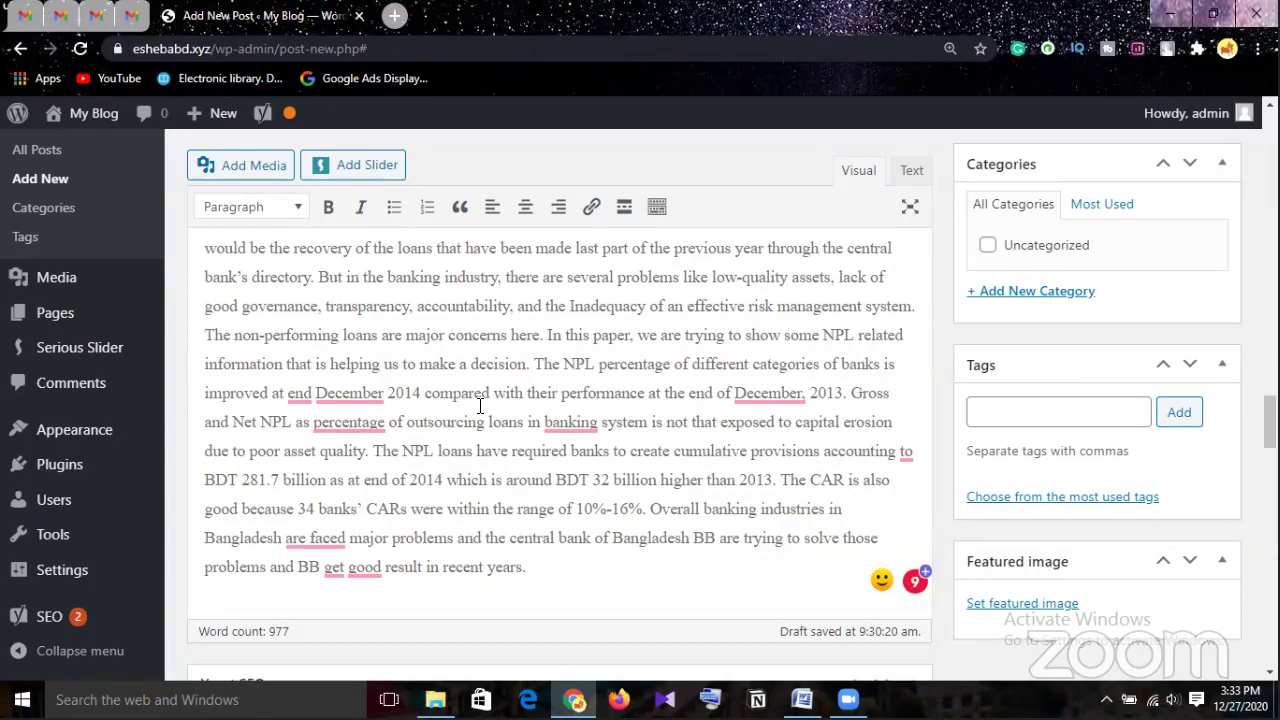
pyautogui.moveTo(358, 395)
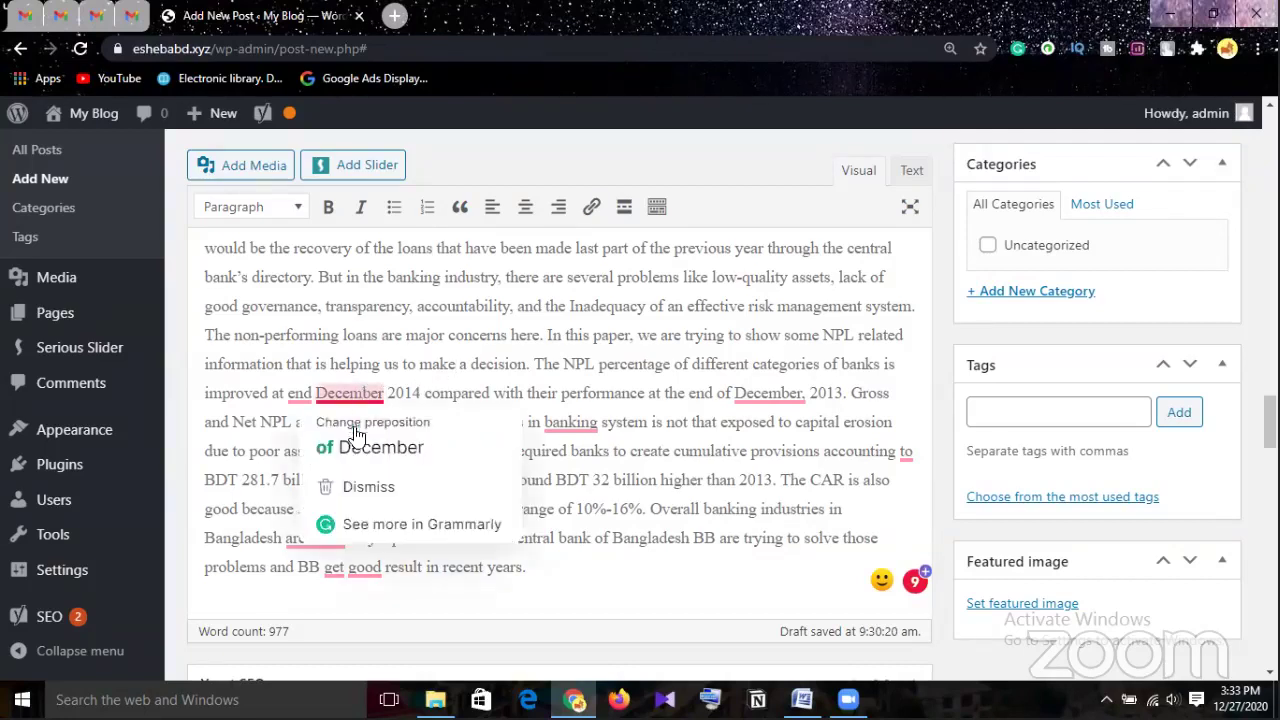
pyautogui.click(360, 445)
pyautogui.moveTo(304, 401)
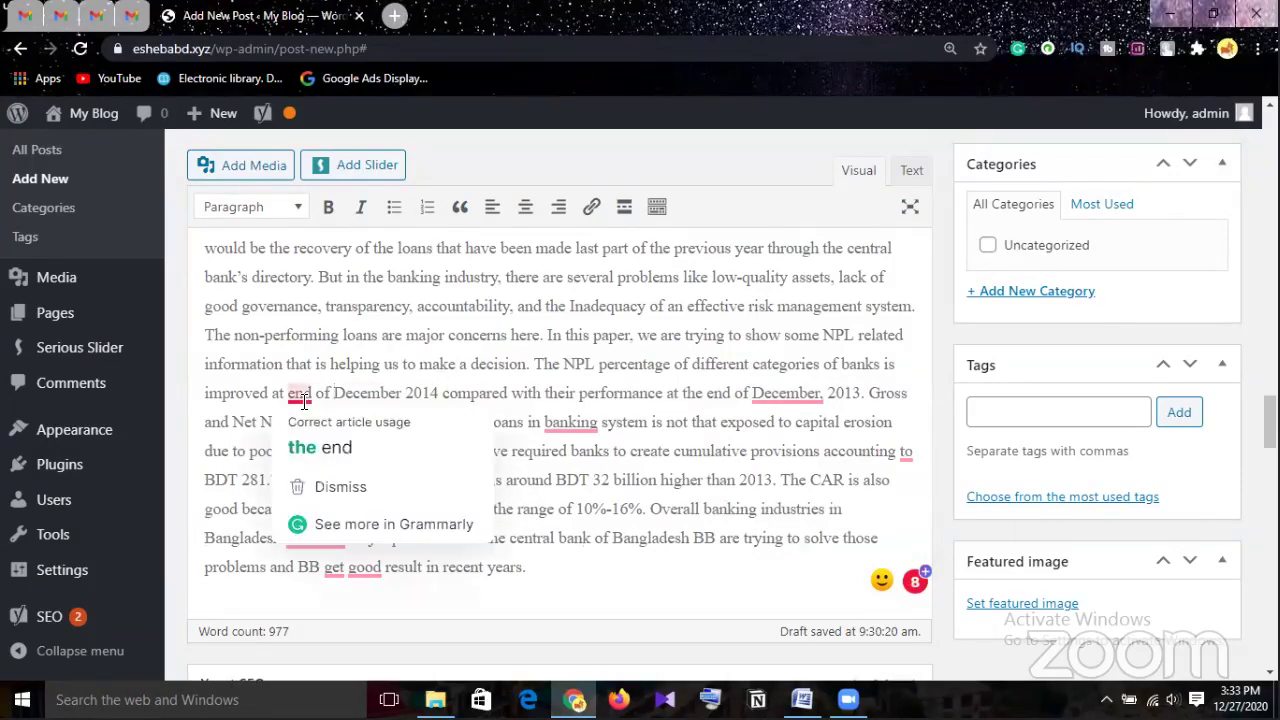
pyautogui.click(312, 445)
pyautogui.moveTo(812, 393)
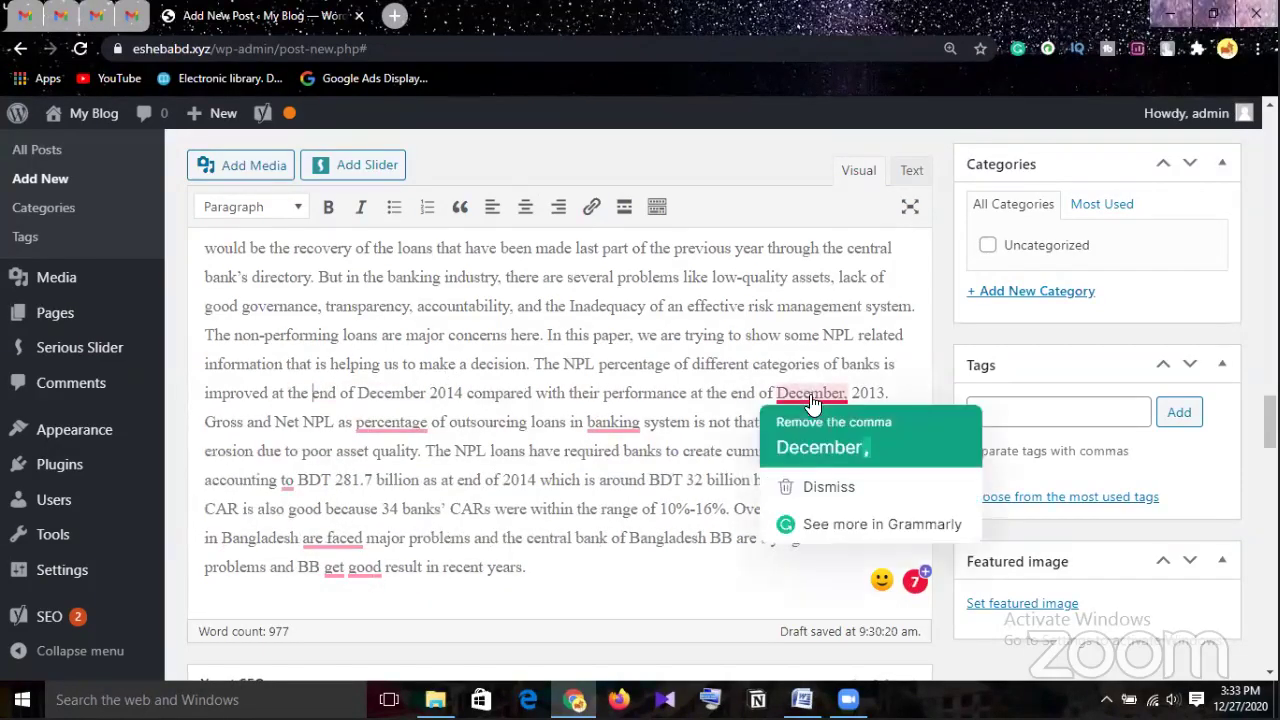
pyautogui.click(816, 444)
# Accept Grammarly's "a percentage", "the banking" and "accounting for" corrections in the Gross and Net NPL sentences
pyautogui.moveTo(383, 430)
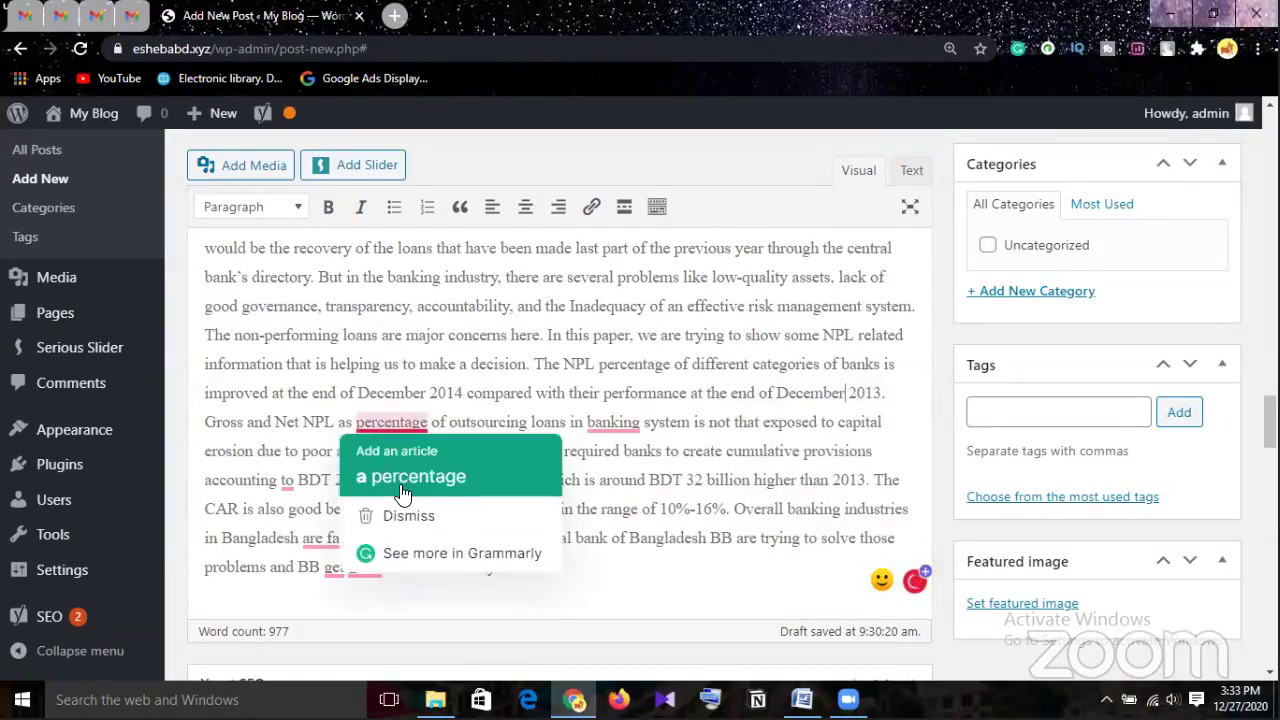
pyautogui.click(422, 477)
pyautogui.moveTo(623, 430)
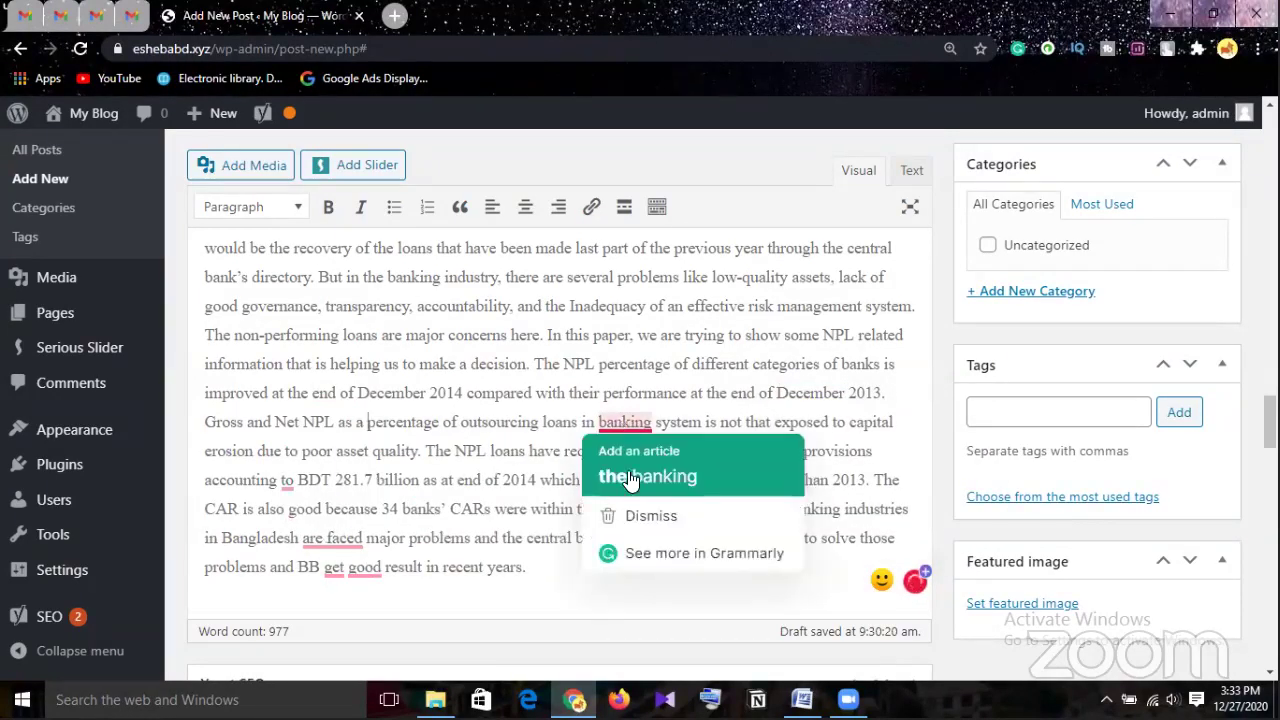
pyautogui.click(630, 476)
pyautogui.moveTo(356, 490)
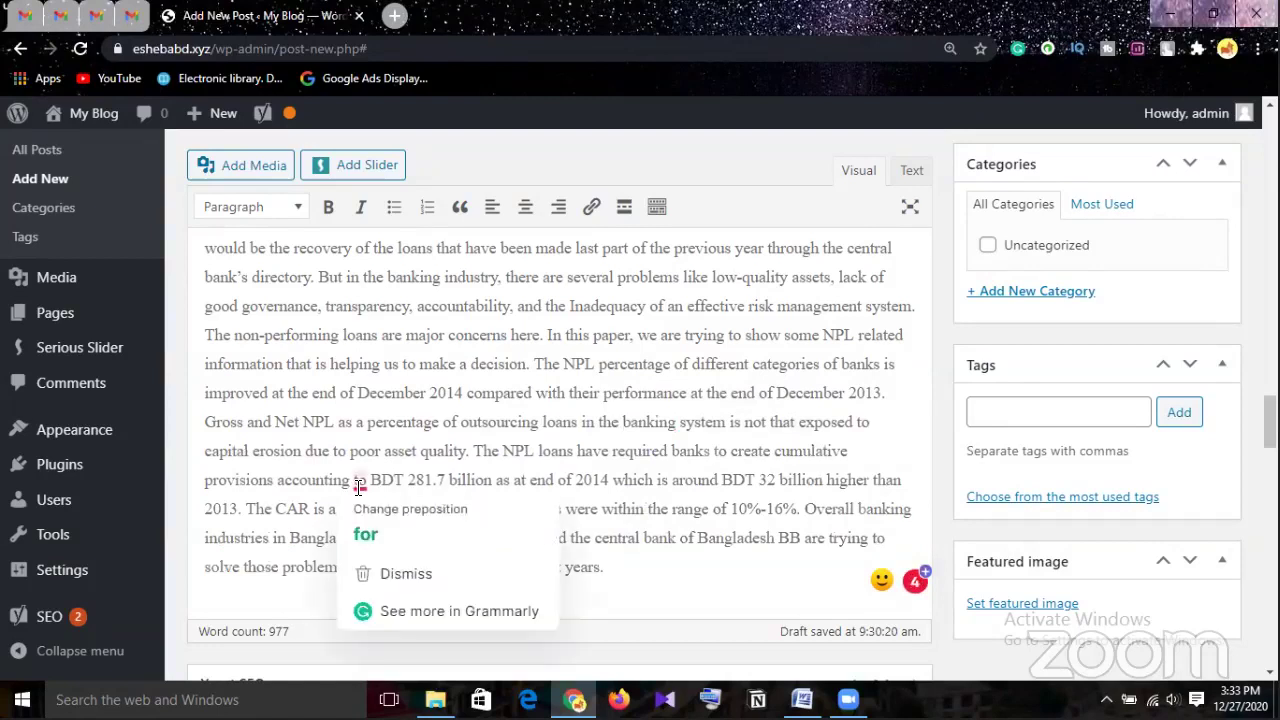
pyautogui.click(366, 528)
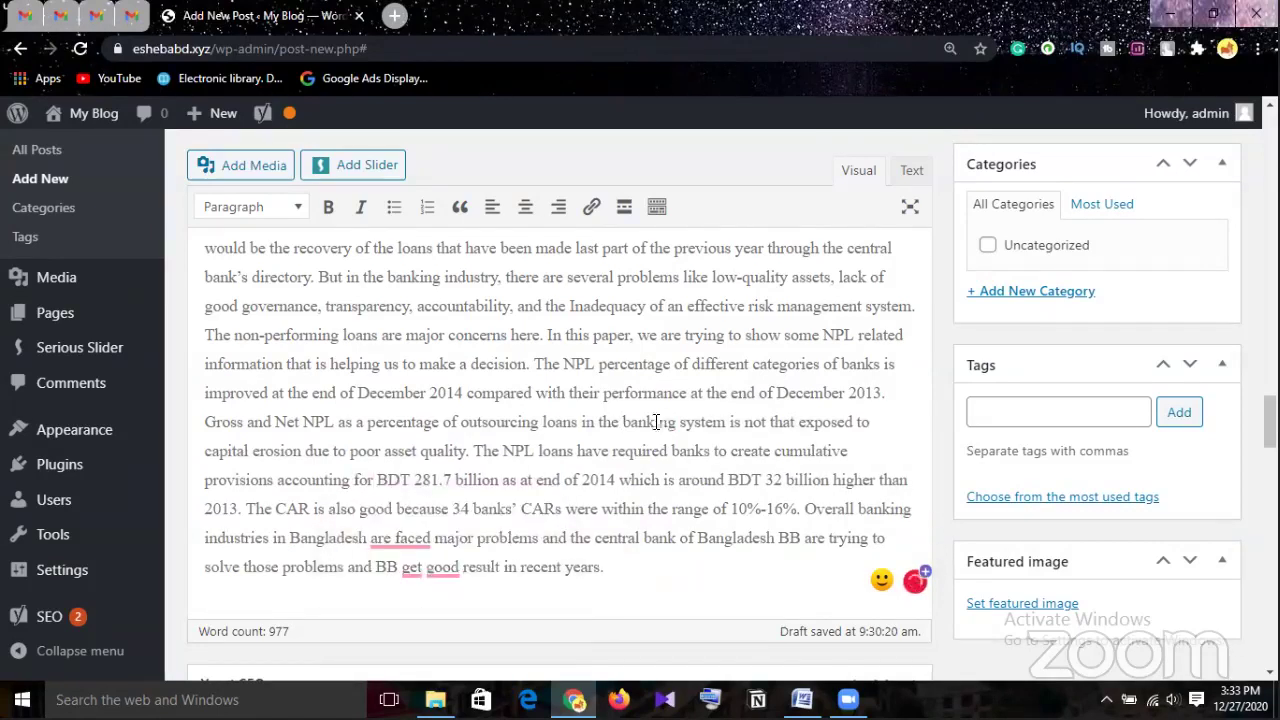
# Accept Grammarly's "have faced" and "gets" corrections in the last sentence of the Conclusion
pyautogui.scroll(-1, 657, 420)
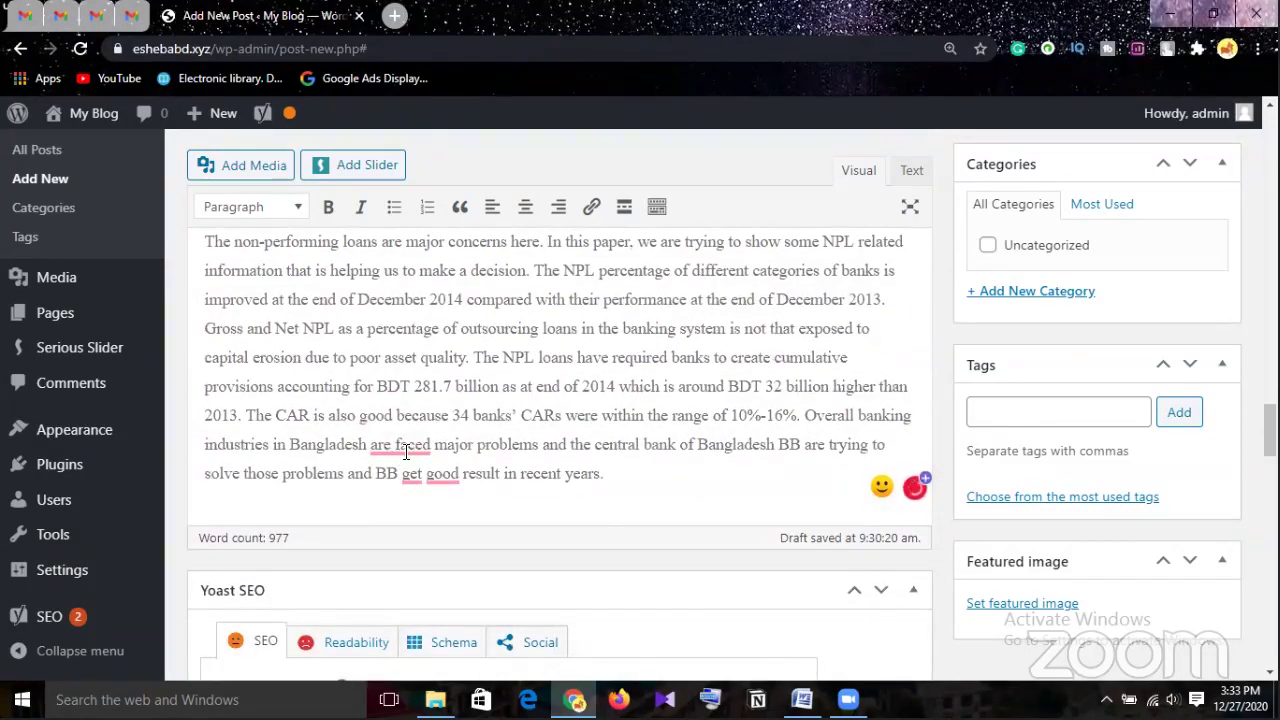
pyautogui.moveTo(398, 449)
pyautogui.click(425, 502)
pyautogui.moveTo(428, 479)
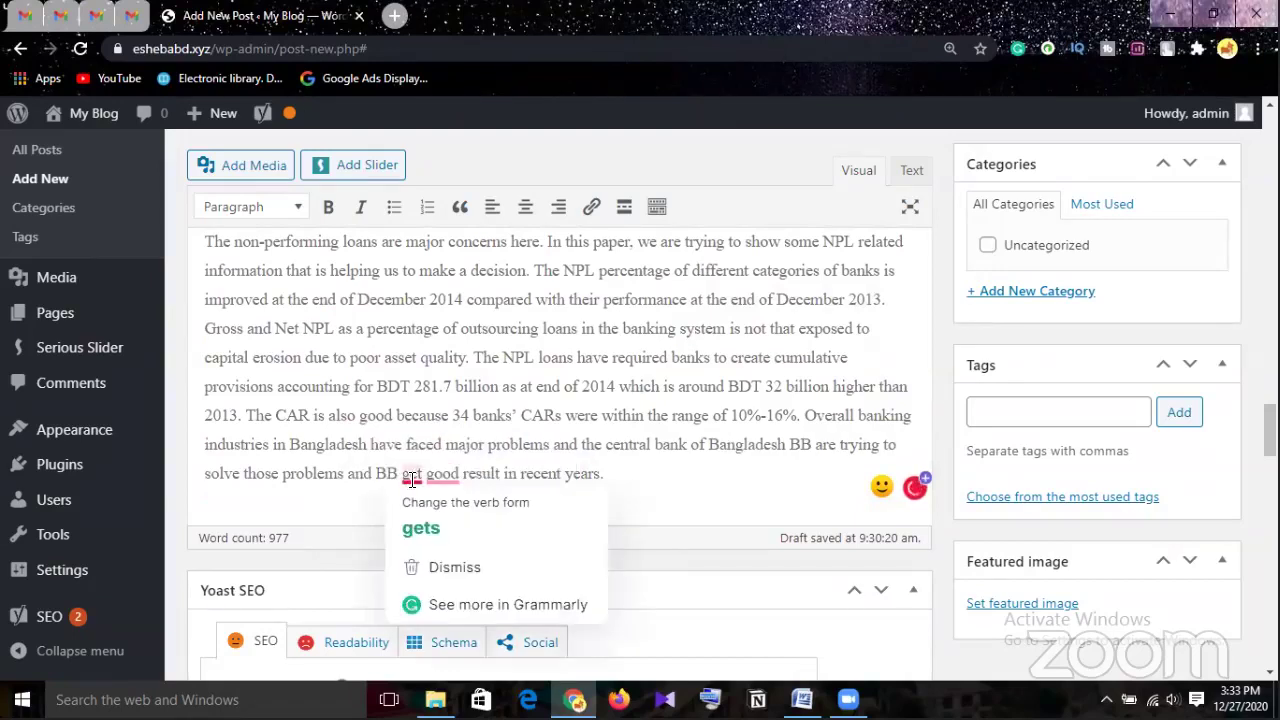
pyautogui.click(423, 528)
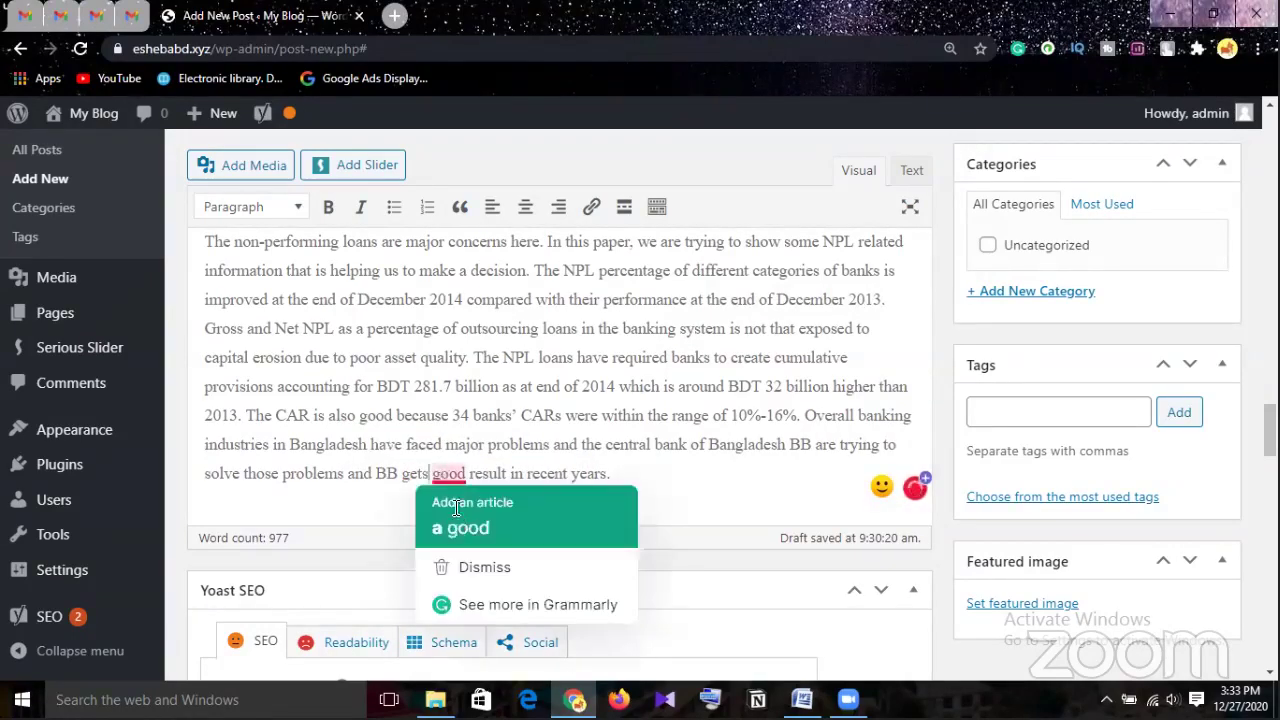
# Accept Grammarly's "a good" and "is" corrections in the last sentence of the Conclusion
pyautogui.click(462, 528)
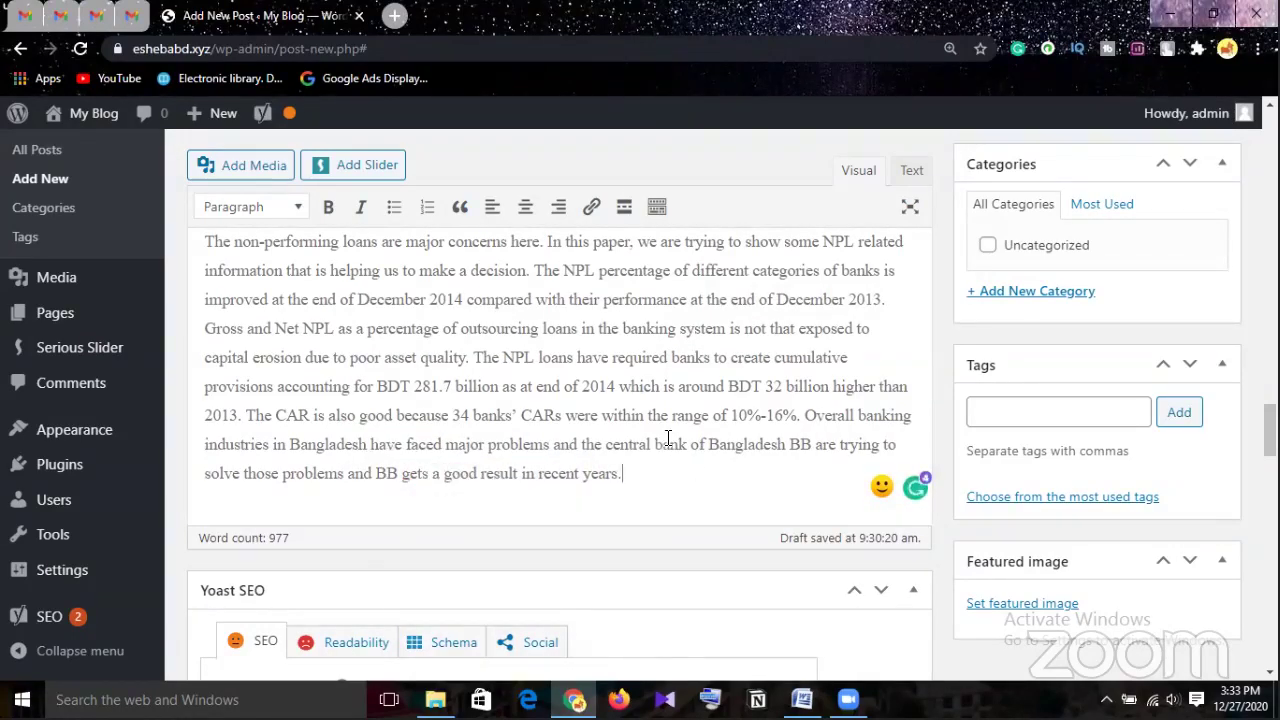
pyautogui.scroll(2, 668, 440)
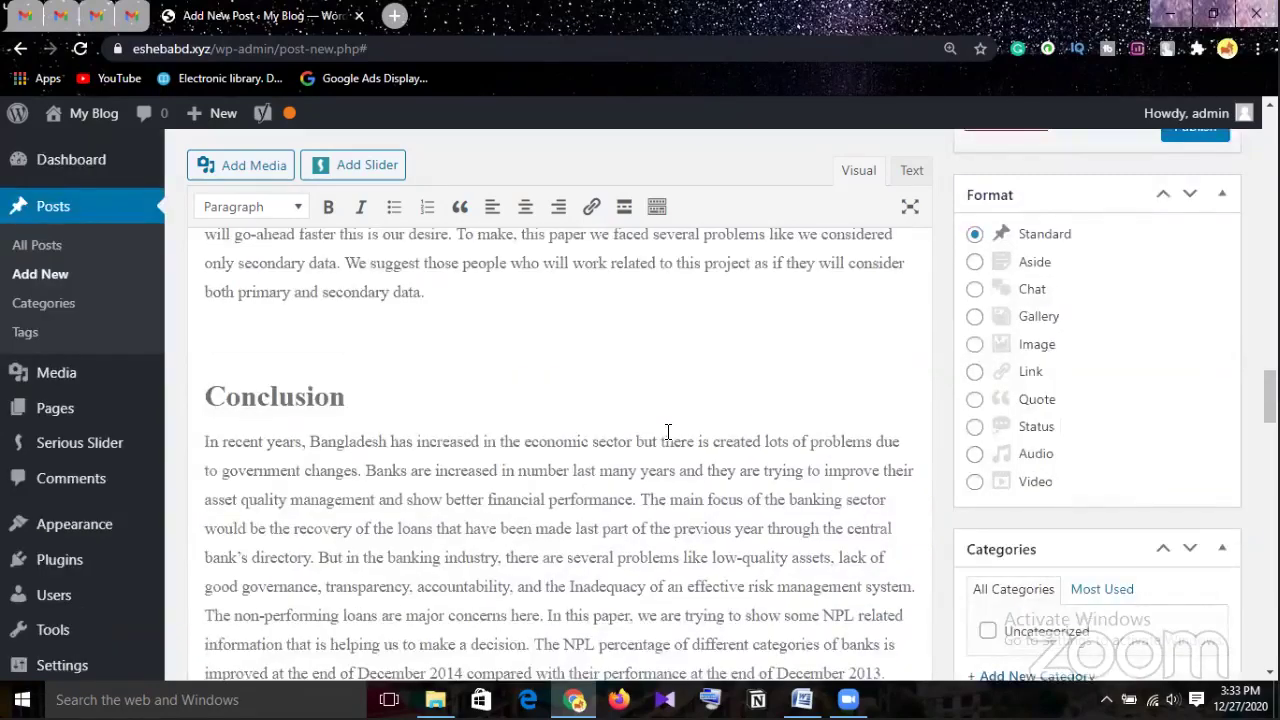
pyautogui.scroll(-4, 666, 434)
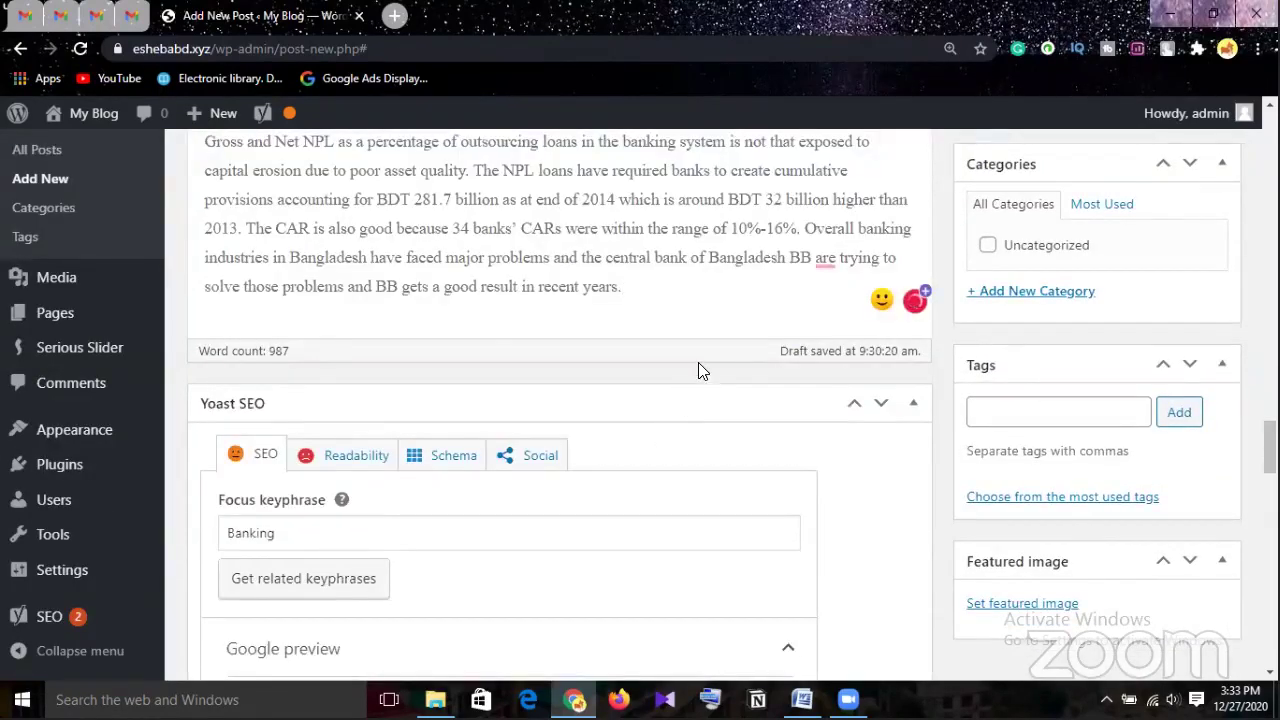
pyautogui.moveTo(825, 262)
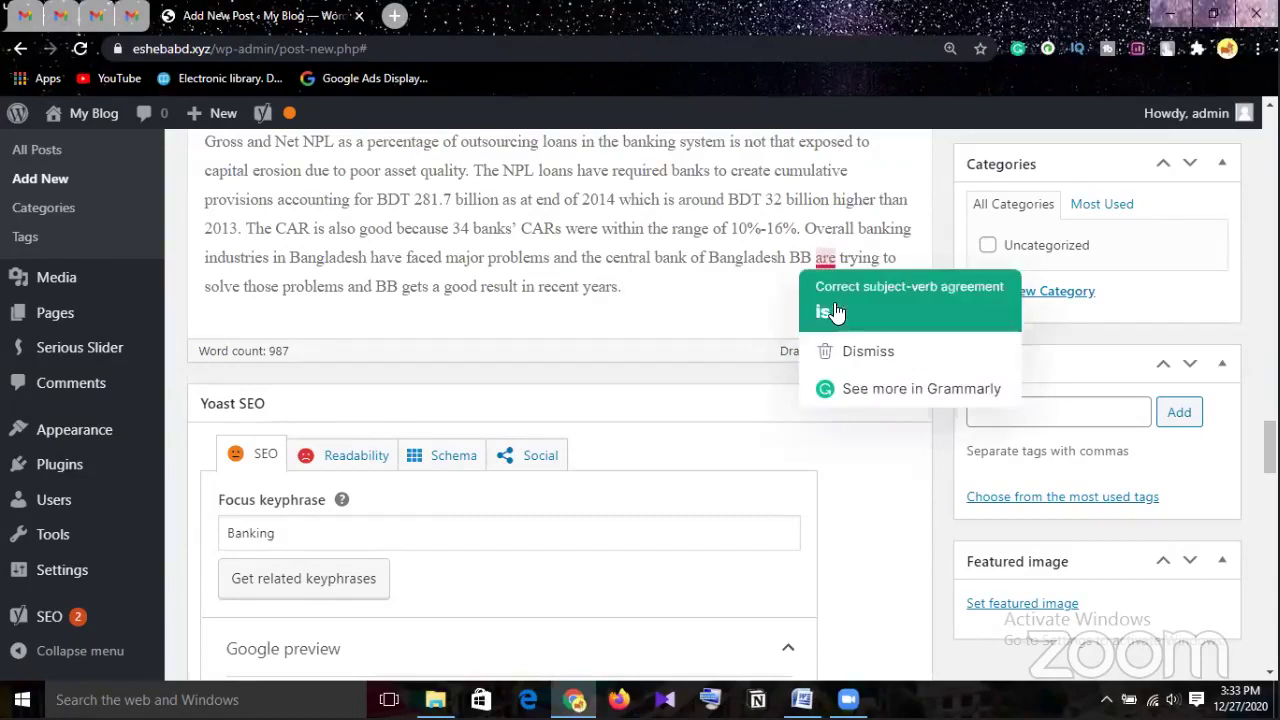
pyautogui.click(828, 312)
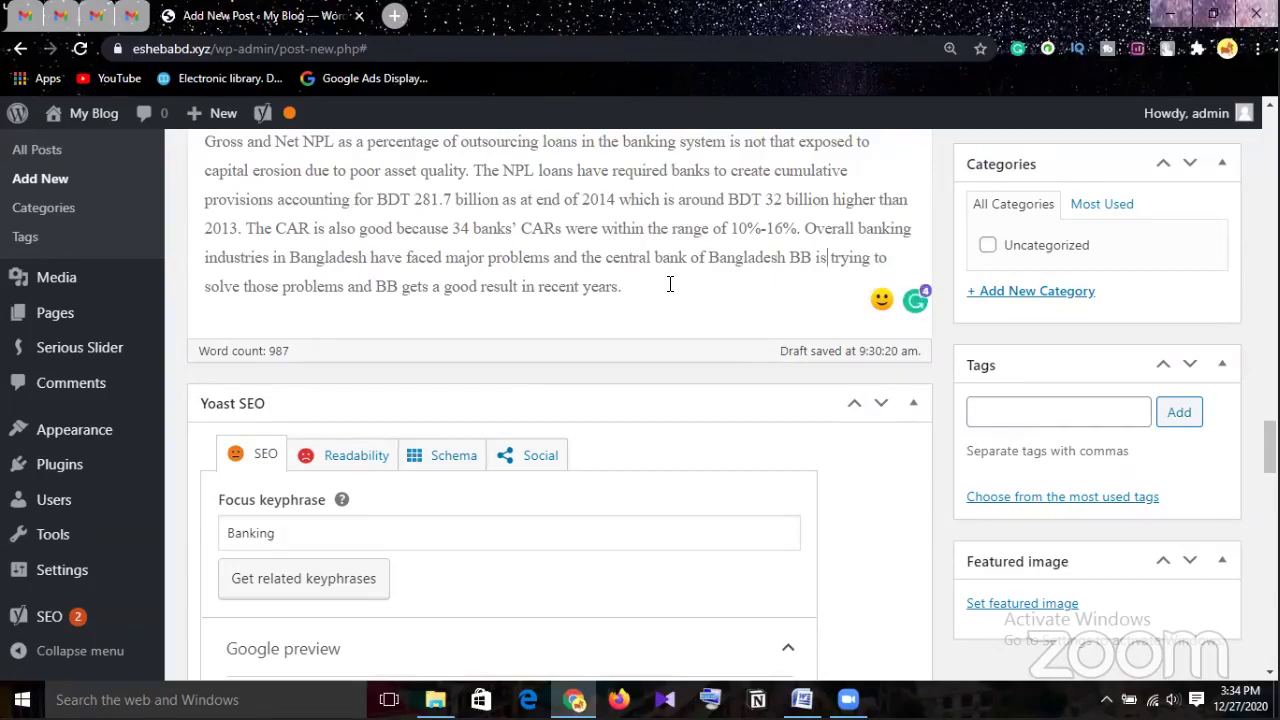
# Look over the proofread post and examine the problems and improvements listed in its Yoast SEO analysis
pyautogui.scroll(15, 668, 300)
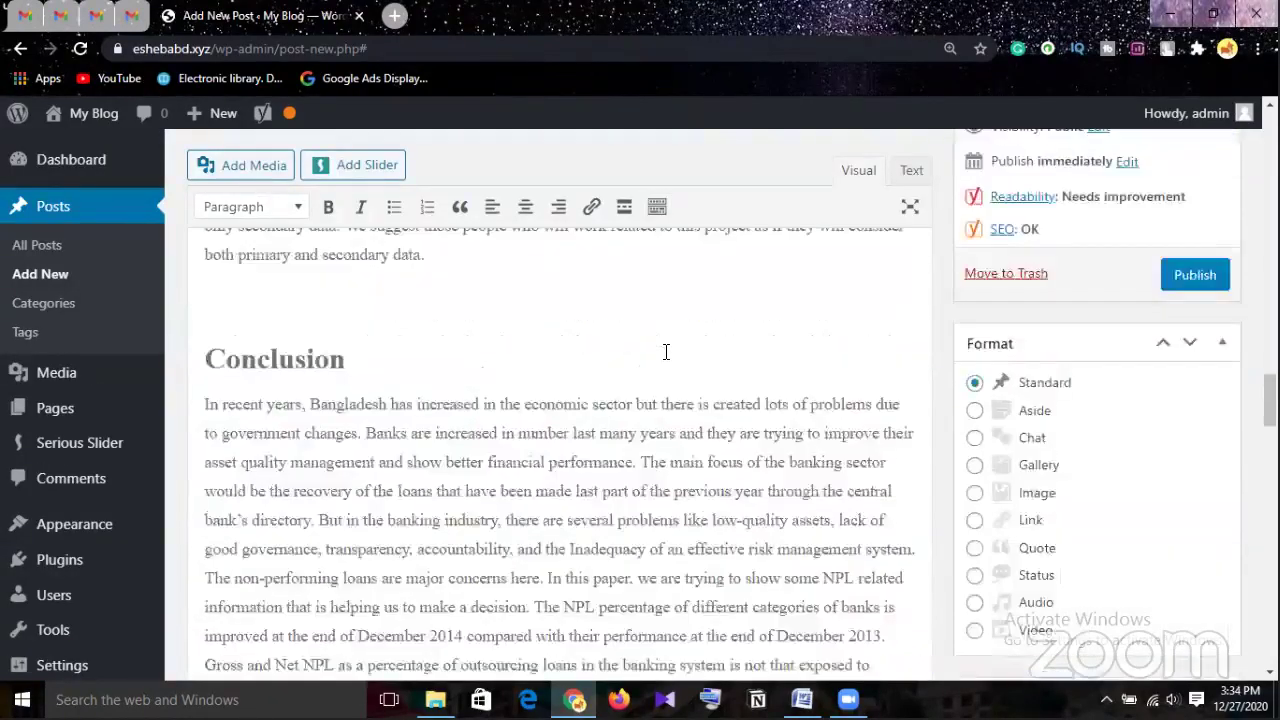
pyautogui.scroll(20, 668, 346)
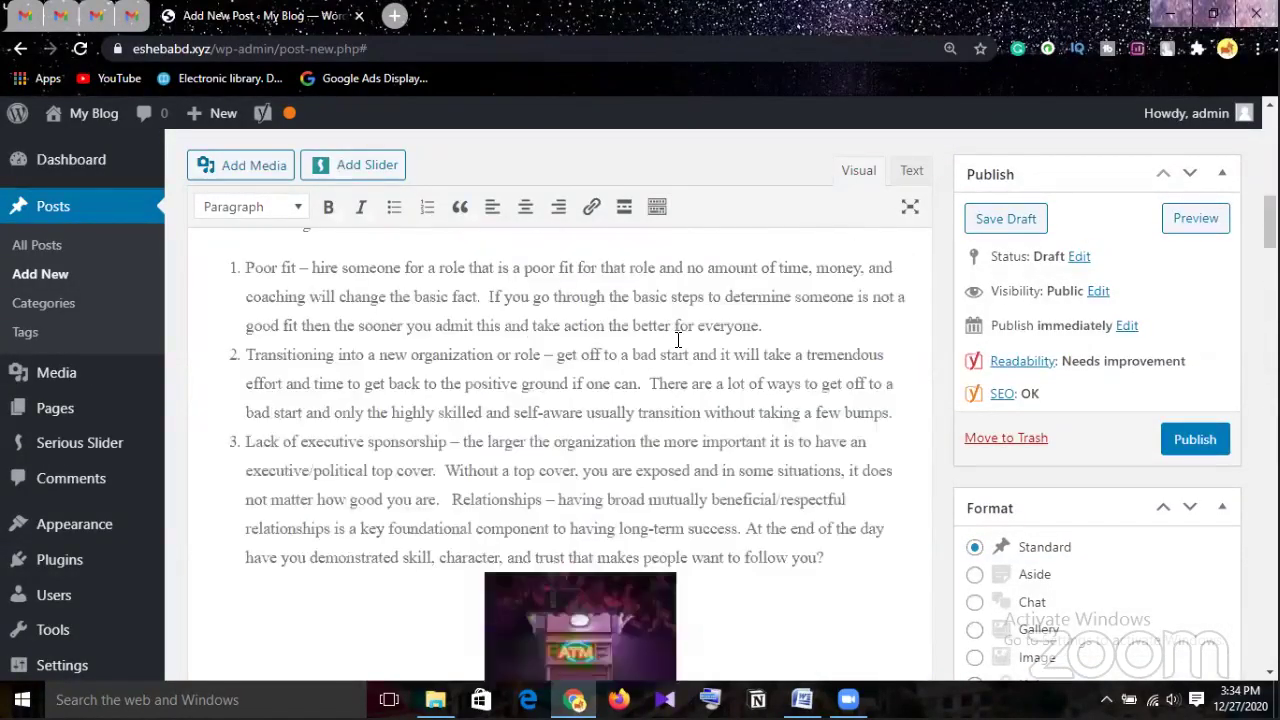
pyautogui.scroll(8, 678, 340)
pyautogui.scroll(-15, 678, 340)
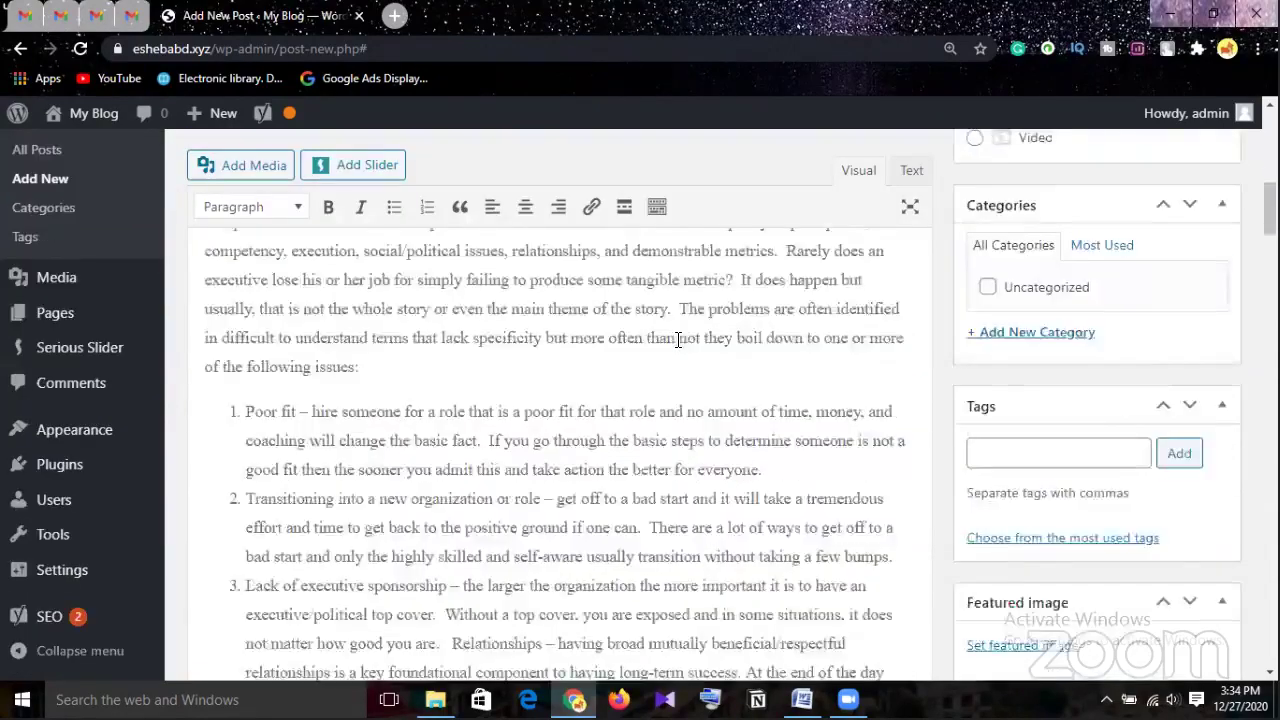
pyautogui.scroll(-20, 678, 340)
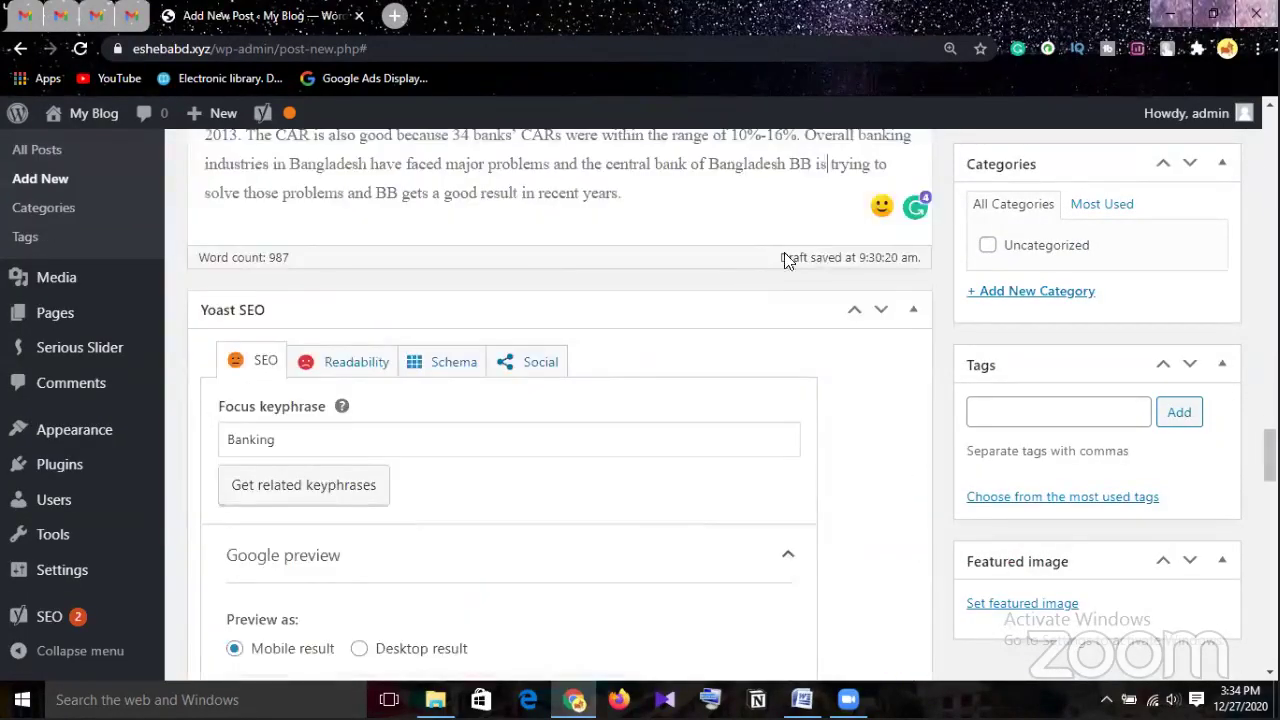
pyautogui.moveTo(923, 213)
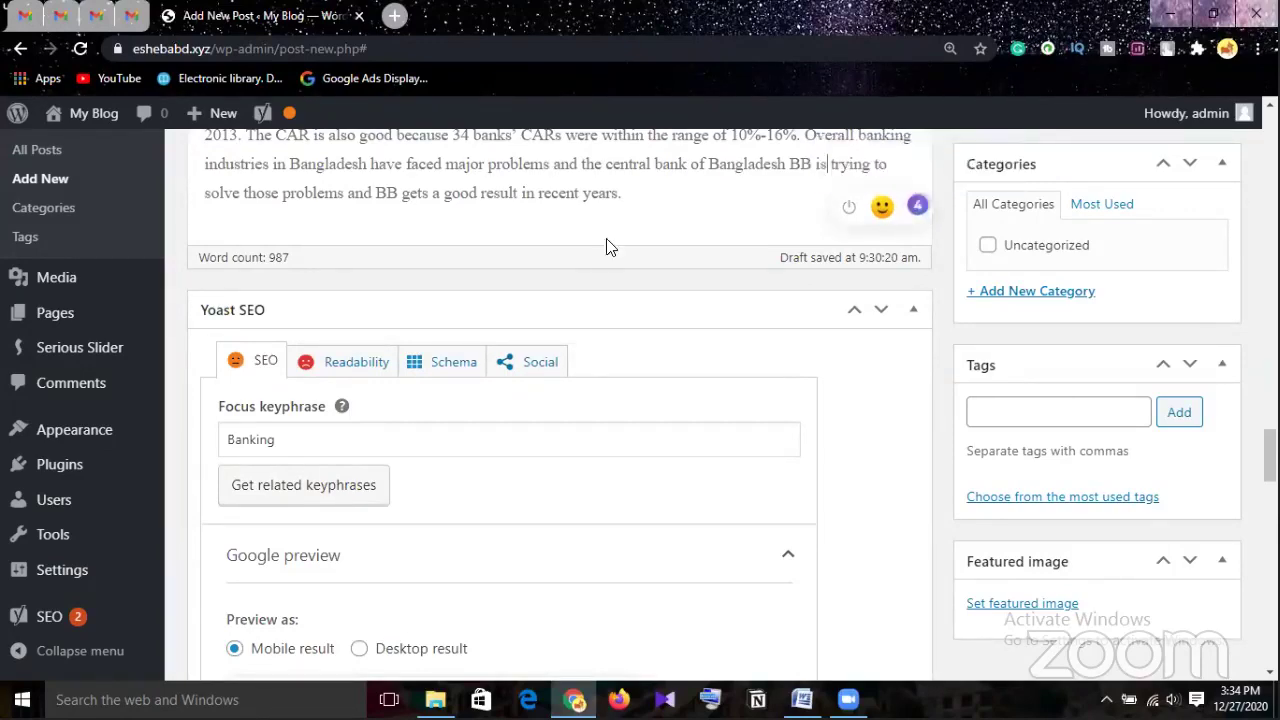
pyautogui.scroll(-1, 600, 251)
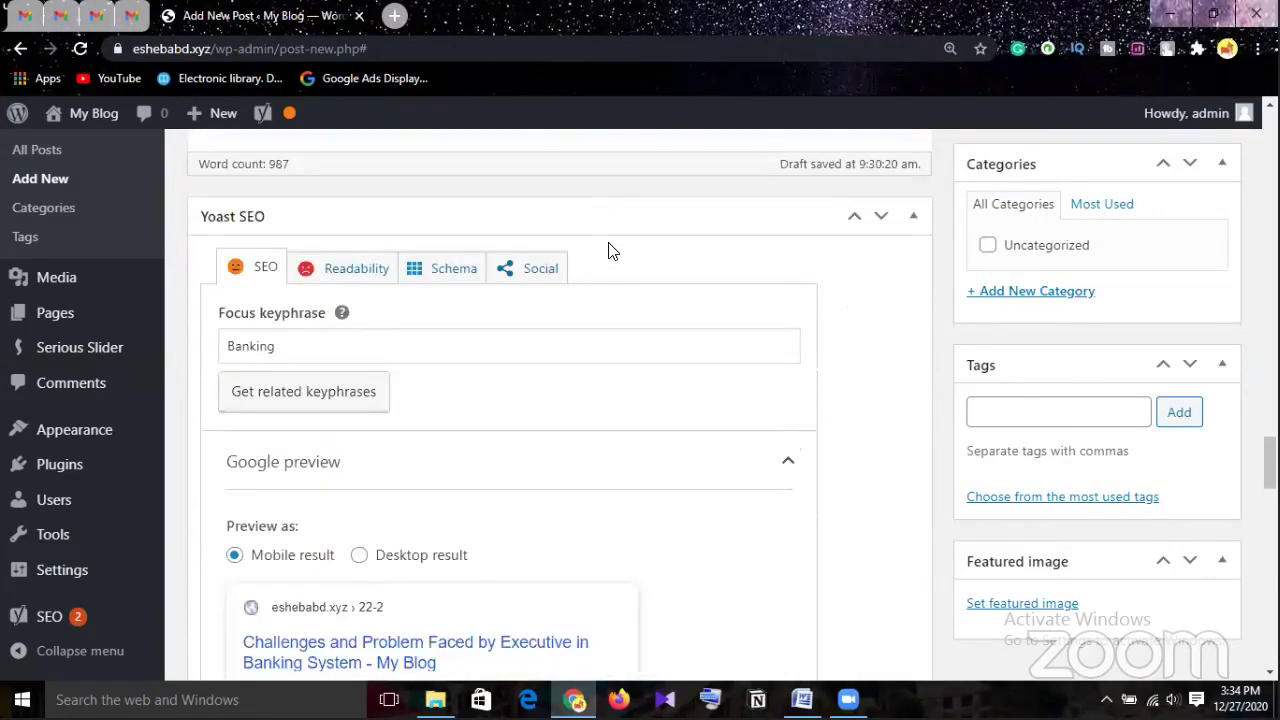
pyautogui.scroll(2, 610, 250)
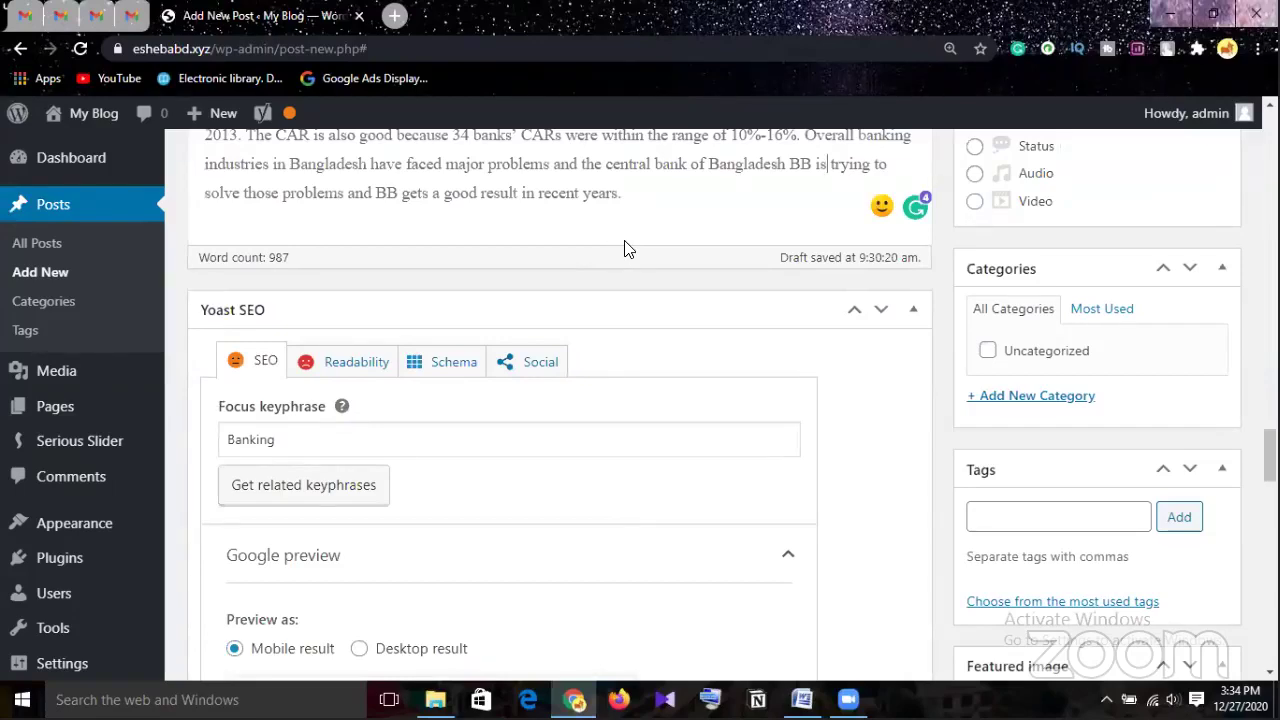
pyautogui.scroll(-4, 630, 248)
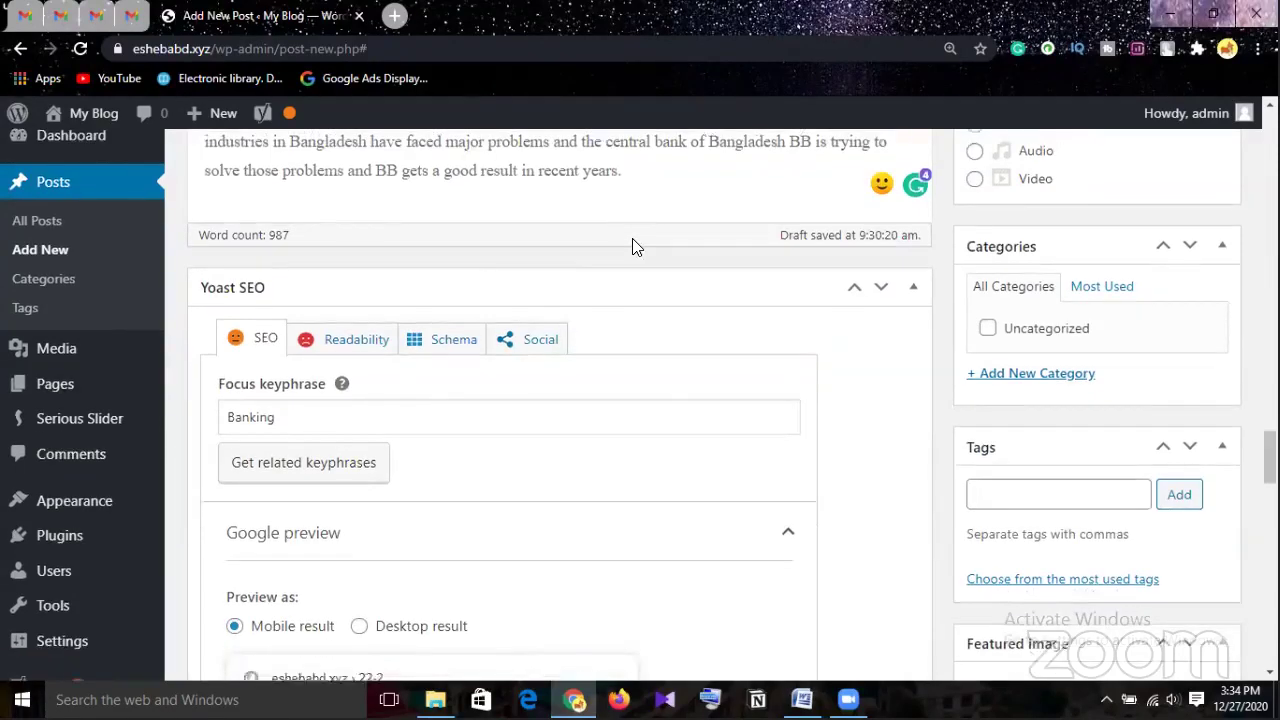
pyautogui.scroll(-4, 635, 245)
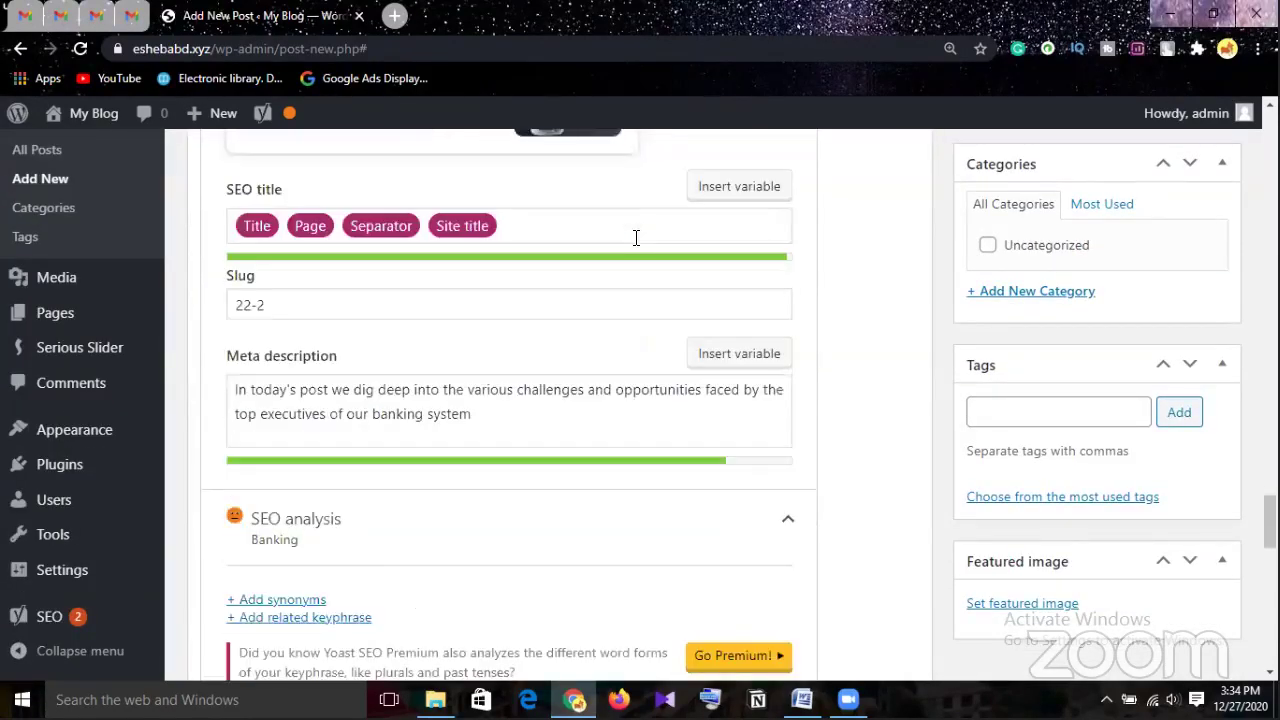
pyautogui.scroll(-1, 636, 240)
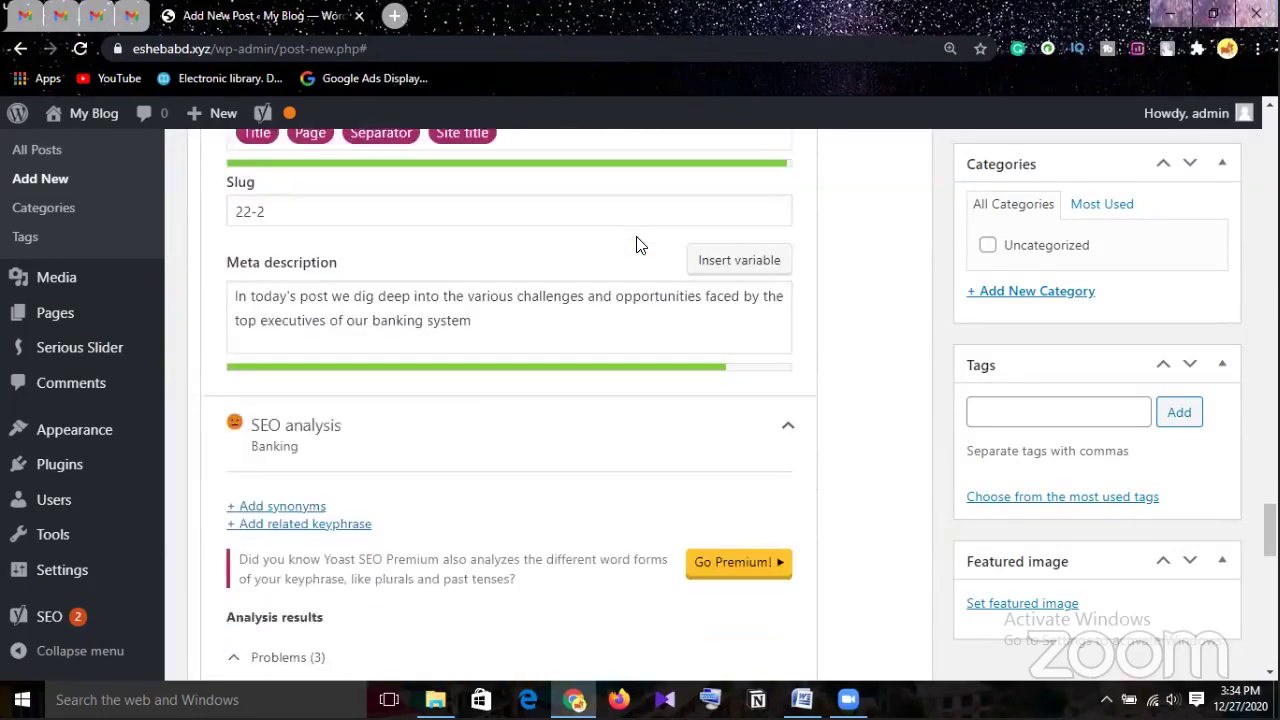
pyautogui.scroll(-2, 640, 245)
pyautogui.scroll(-2, 640, 240)
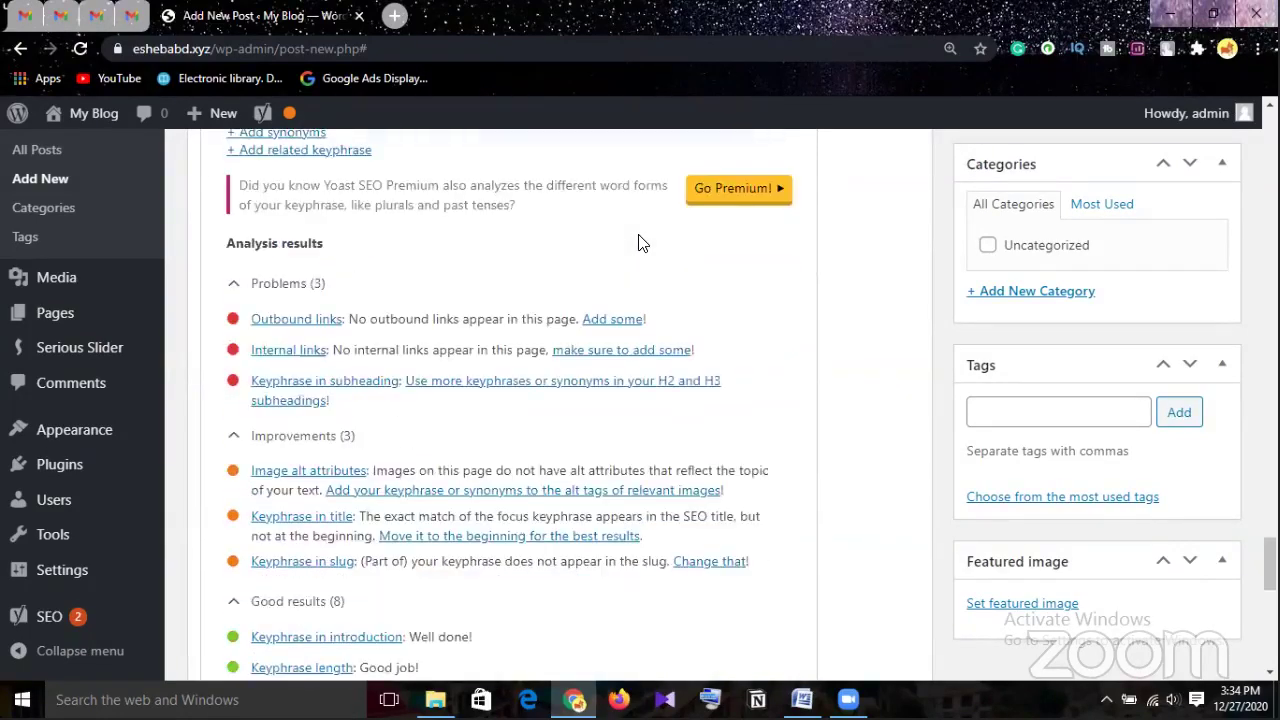
pyautogui.scroll(-1, 640, 243)
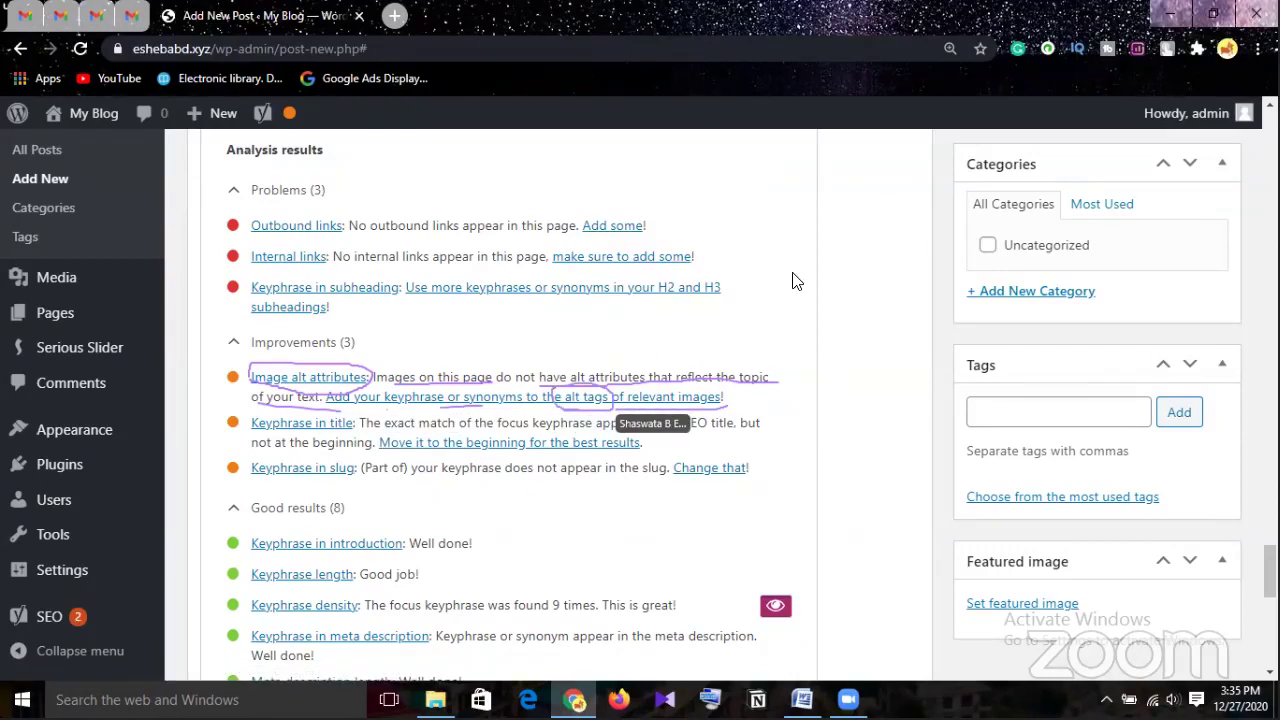
# Open the details of the plant-in-coins image below the post's introduction for editing
pyautogui.scroll(8, 732, 318)
pyautogui.scroll(20, 732, 318)
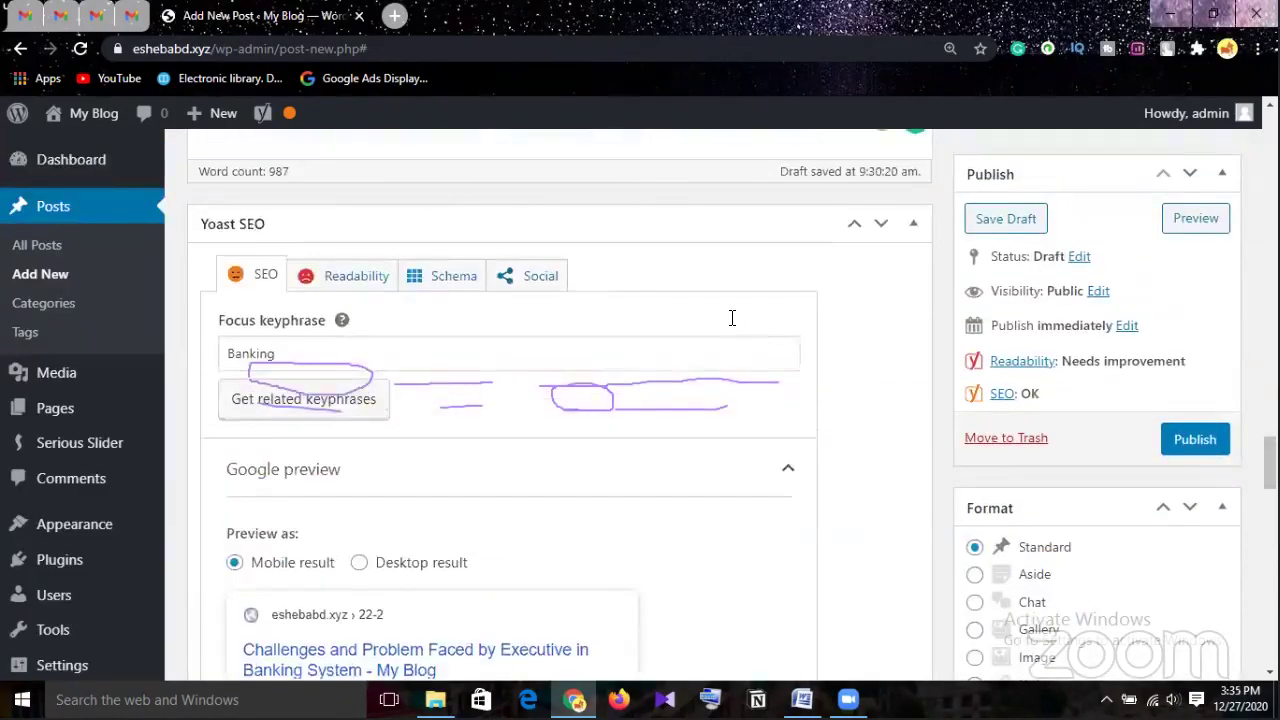
pyautogui.scroll(20, 732, 318)
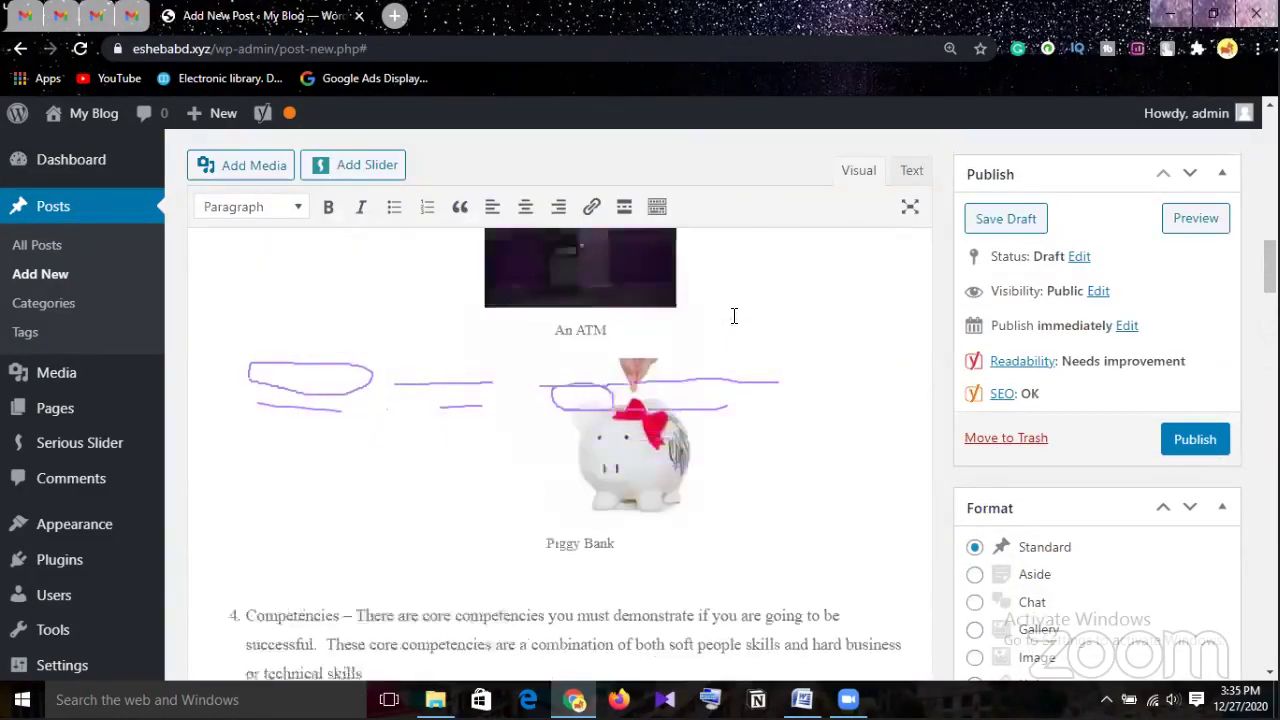
pyautogui.click(596, 495)
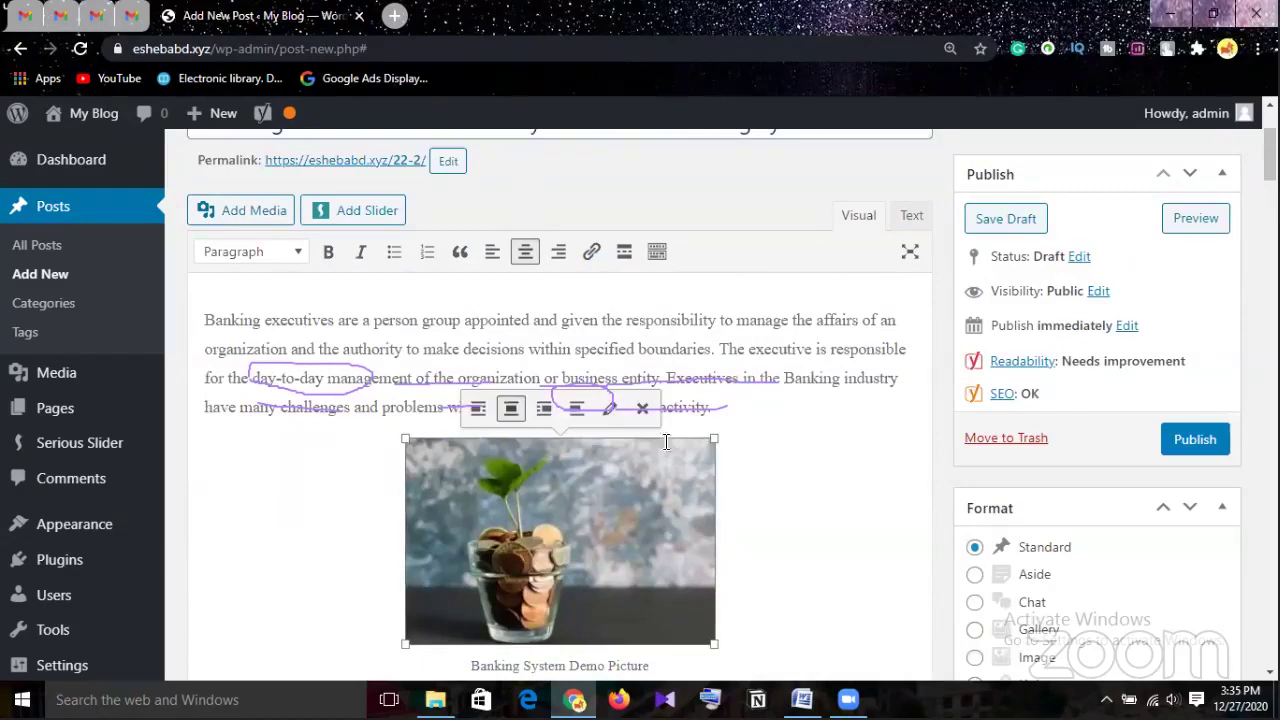
pyautogui.click(606, 408)
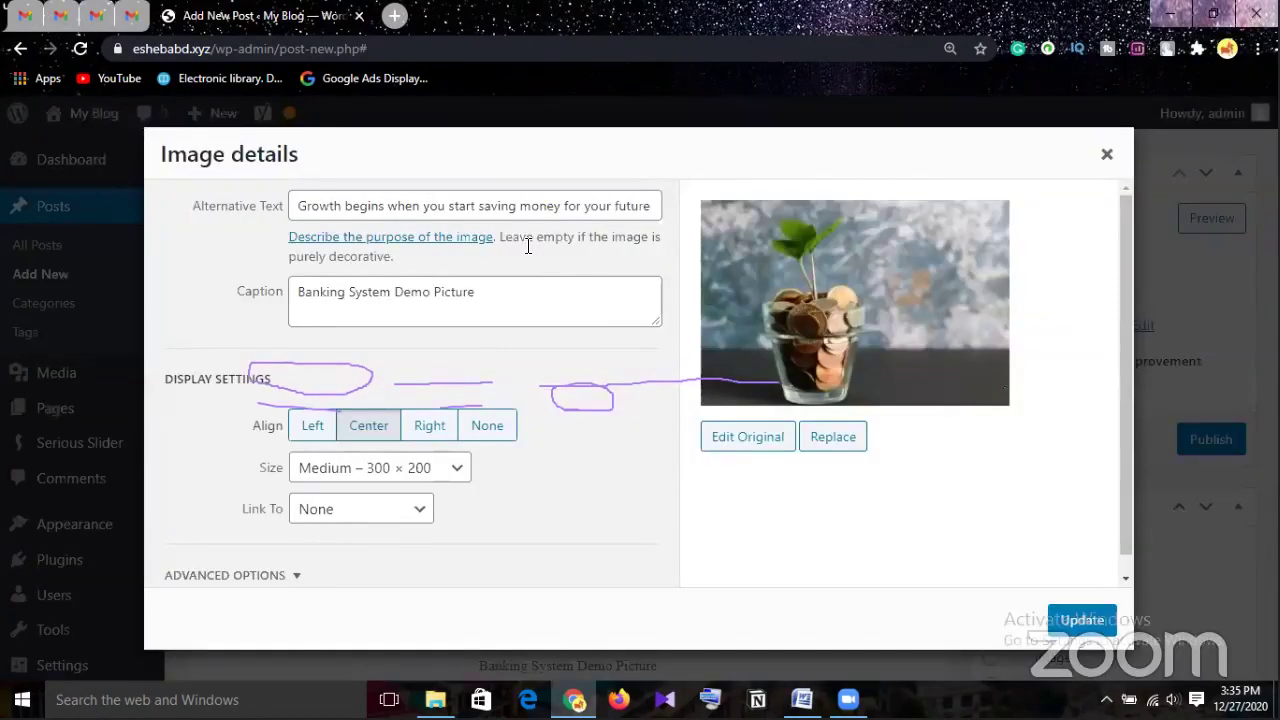
# Change the image's alternative text to "Growth begins with banking system"
pyautogui.click(650, 207)
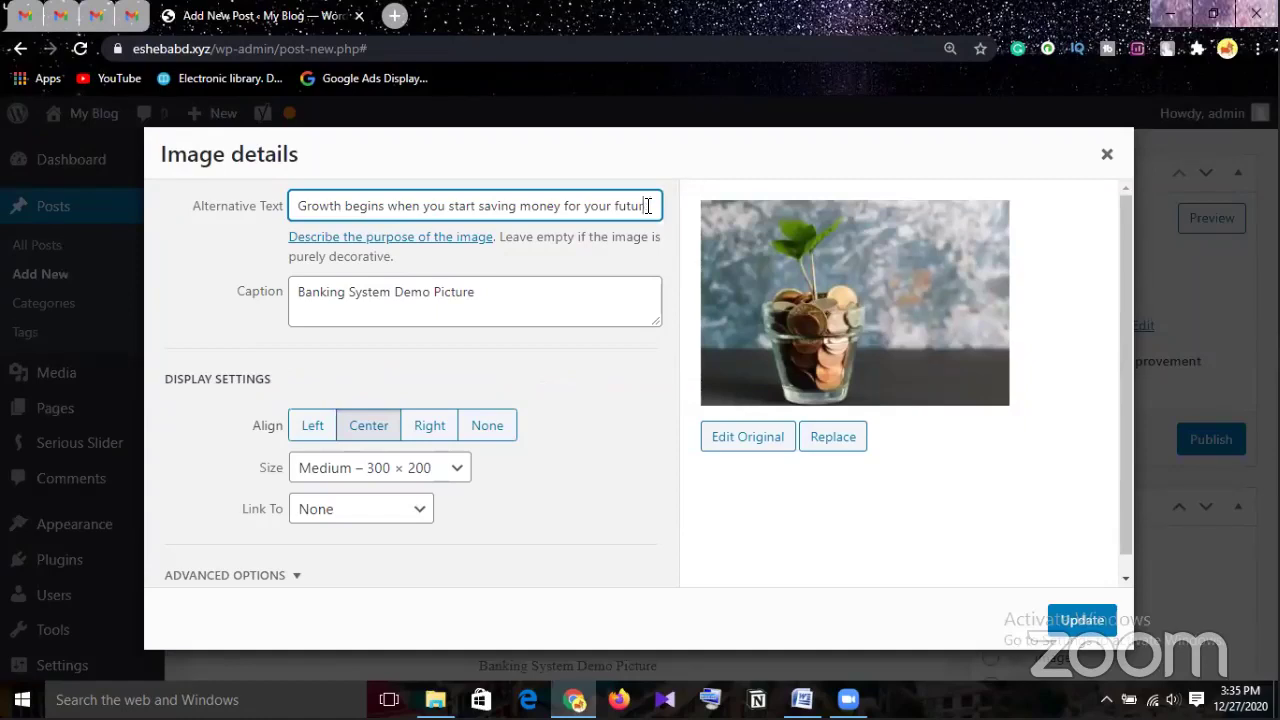
pyautogui.press('BackSpace')
pyautogui.press('BackSpace')
pyautogui.press('BackSpace')
pyautogui.press('BackSpace')
pyautogui.press('BackSpace')
pyautogui.press('BackSpace')
pyautogui.press('BackSpace')
pyautogui.press('BackSpace')
pyautogui.press('BackSpace')
pyautogui.press('BackSpace')
pyautogui.press('BackSpace')
pyautogui.press('BackSpace')
pyautogui.press('BackSpace')
pyautogui.press('BackSpace')
pyautogui.press('BackSpace')
pyautogui.press('BackSpace')
pyautogui.press('BackSpace')
pyautogui.press('BackSpace')
pyautogui.press('BackSpace')
pyautogui.press('BackSpace')
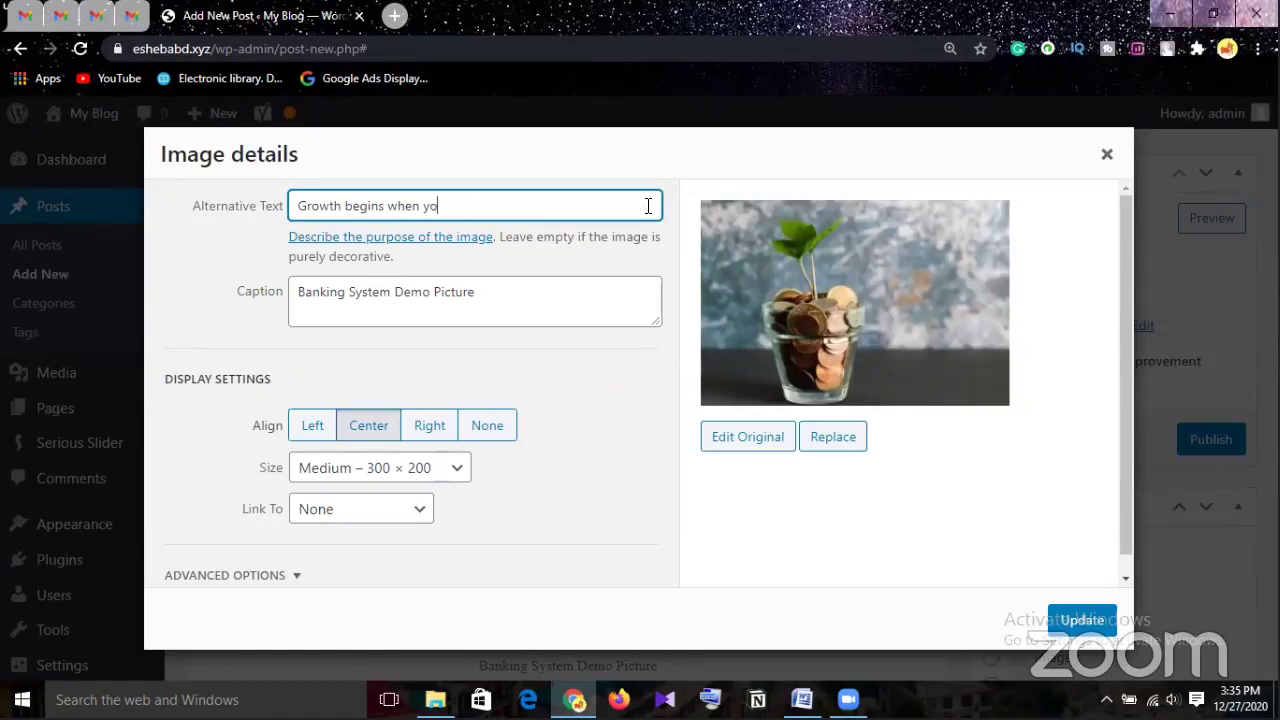
pyautogui.press('BackSpace')
pyautogui.write('ith banking')
pyautogui.write('system')
# Clear the image's alternative text and replace it with "A plant growing out of glass full"
pyautogui.press('BackSpace')
pyautogui.press('BackSpace')
pyautogui.press('BackSpace')
pyautogui.press('BackSpace')
pyautogui.press('BackSpace')
pyautogui.press('BackSpace')
pyautogui.press('BackSpace')
pyautogui.press('BackSpace')
pyautogui.press('BackSpace')
pyautogui.press('BackSpace')
pyautogui.press('BackSpace')
pyautogui.press('BackSpace')
pyautogui.press('BackSpace')
pyautogui.press('BackSpace')
pyautogui.press('BackSpace')
pyautogui.press('BackSpace')
pyautogui.press('BackSpace')
pyautogui.press('BackSpace')
pyautogui.press('BackSpace')
pyautogui.press('BackSpace')
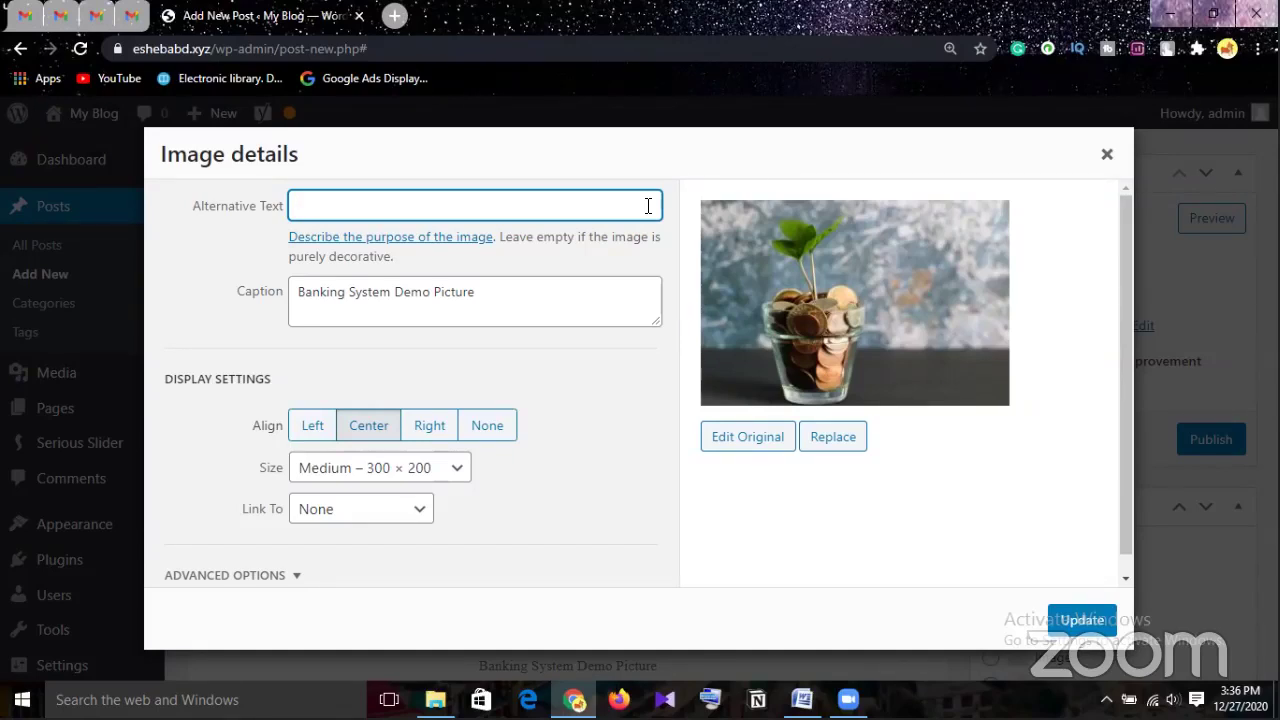
pyautogui.write('A')
pyautogui.write(' gals')
pyautogui.press('BackSpace')
pyautogui.press('BackSpace')
pyautogui.press('BackSpace')
pyautogui.write('lass full')
pyautogui.press('Home')
pyautogui.write('A')
pyautogui.press('Right')
pyautogui.press('BackSpace')
pyautogui.write('plant g')
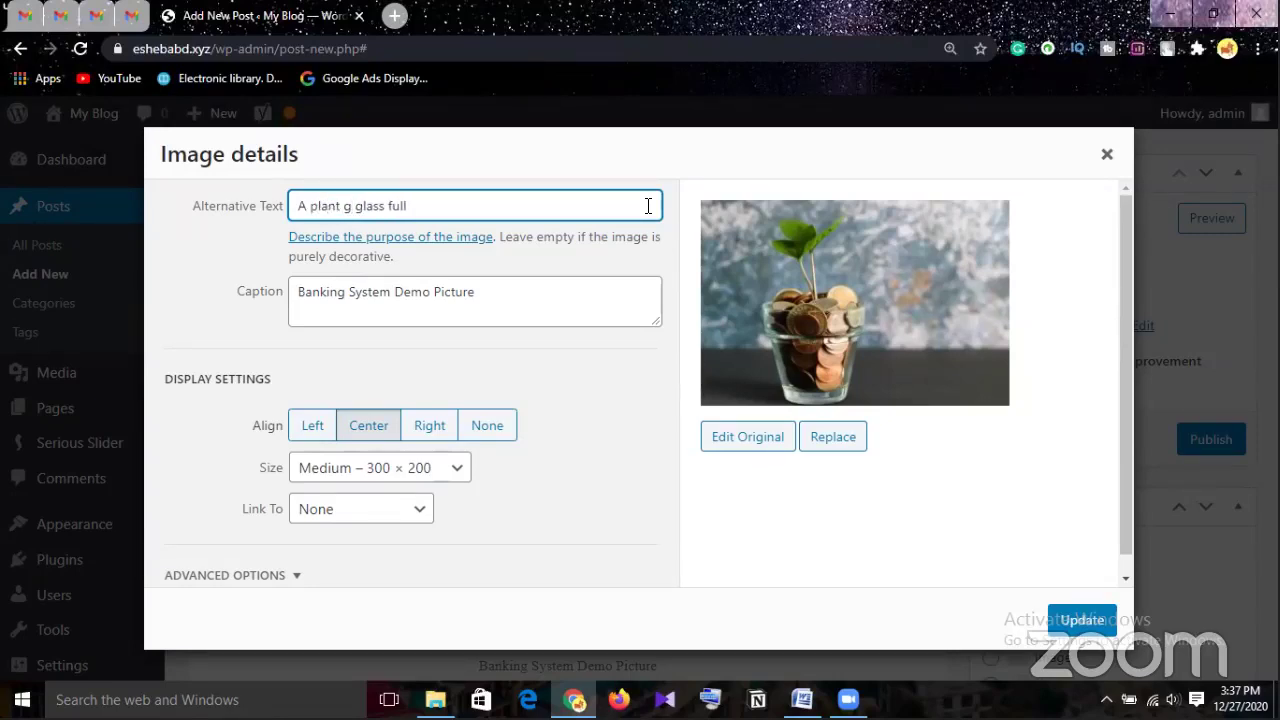
pyautogui.write('rowing out of')
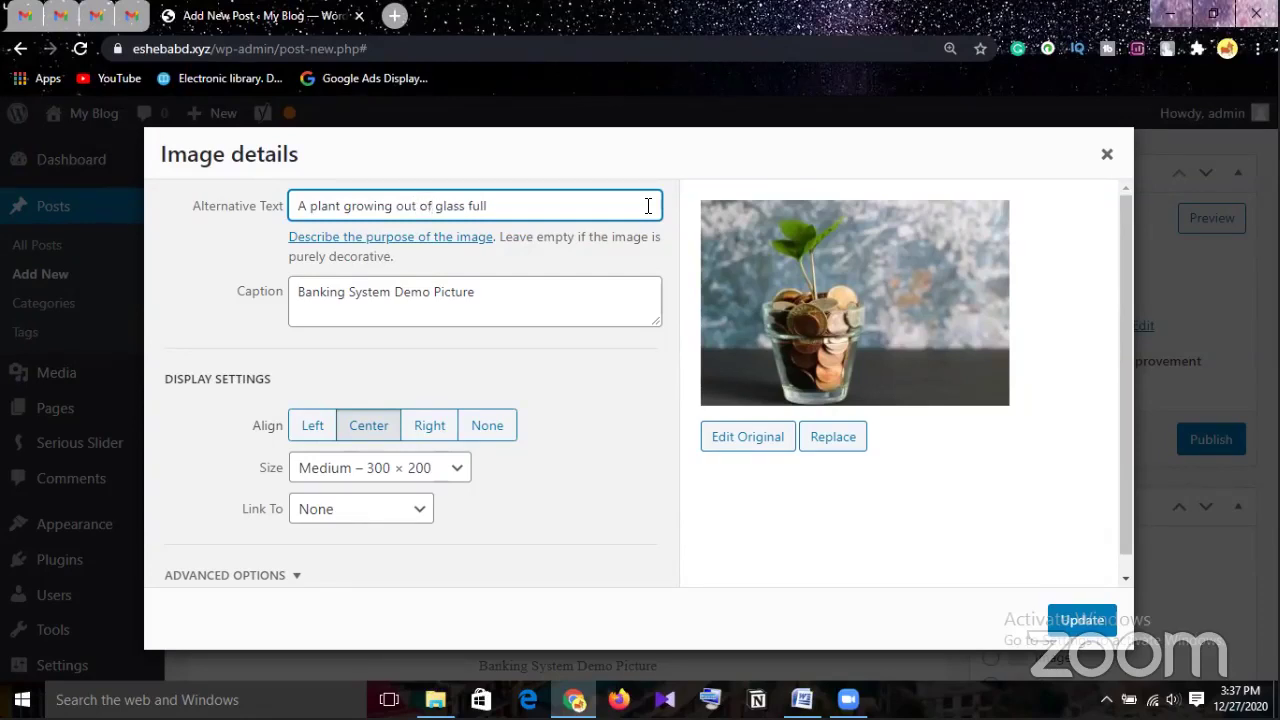
# Extend the alternative text to read "A plant growing out of a glass full of coins that"
pyautogui.write(' a')
pyautogui.press('Right')
pyautogui.press('Right')
pyautogui.press('Right')
pyautogui.press('Right')
pyautogui.press('Right')
pyautogui.press('Right')
pyautogui.press('Right')
pyautogui.press('Right')
pyautogui.write('of coins')
pyautogui.write('that ')
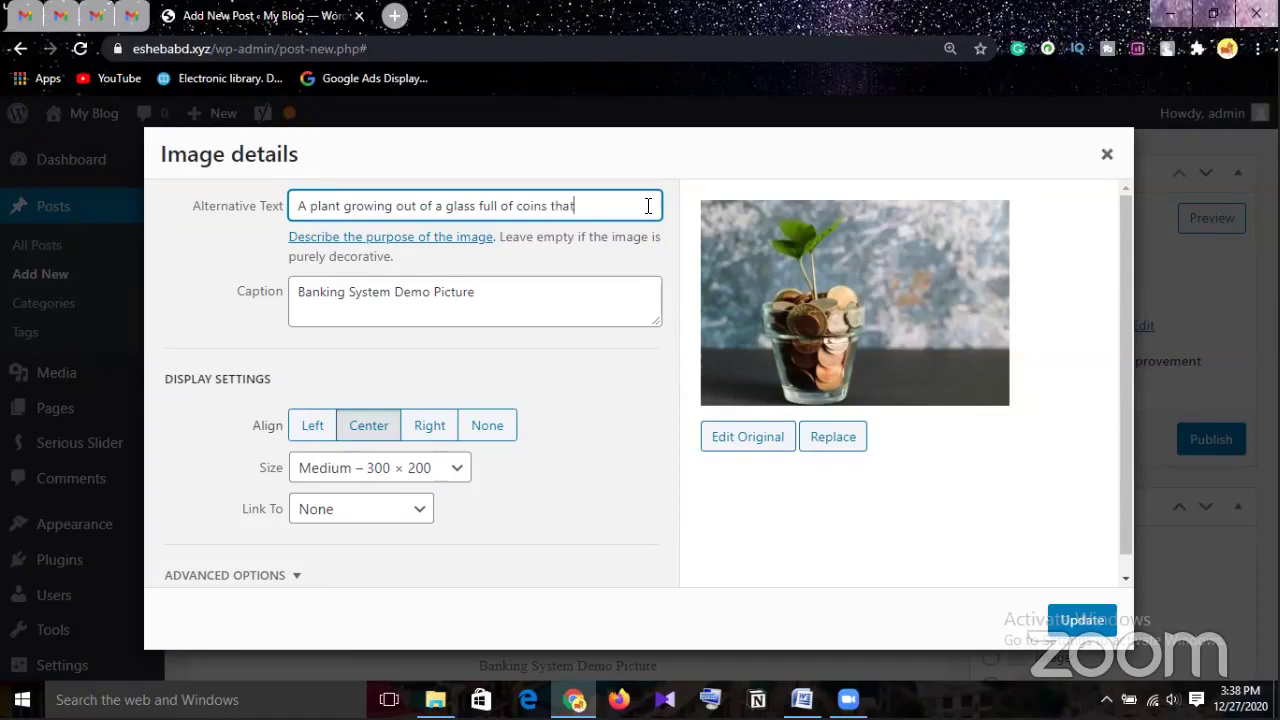
pyautogui.write('repeew')
pyautogui.press('BackSpace')
pyautogui.press('BackSpace')
pyautogui.press('BackSpace')
pyautogui.press('BackSpace')
pyautogui.press('BackSpace')
# Remove the word "growing" from the image's alternative text
pyautogui.click(394, 206)
pyautogui.press('BackSpace')
pyautogui.press('BackSpace')
pyautogui.press('BackSpace')
pyautogui.press('BackSpace')
pyautogui.press('BackSpace')
pyautogui.press('BackSpace')
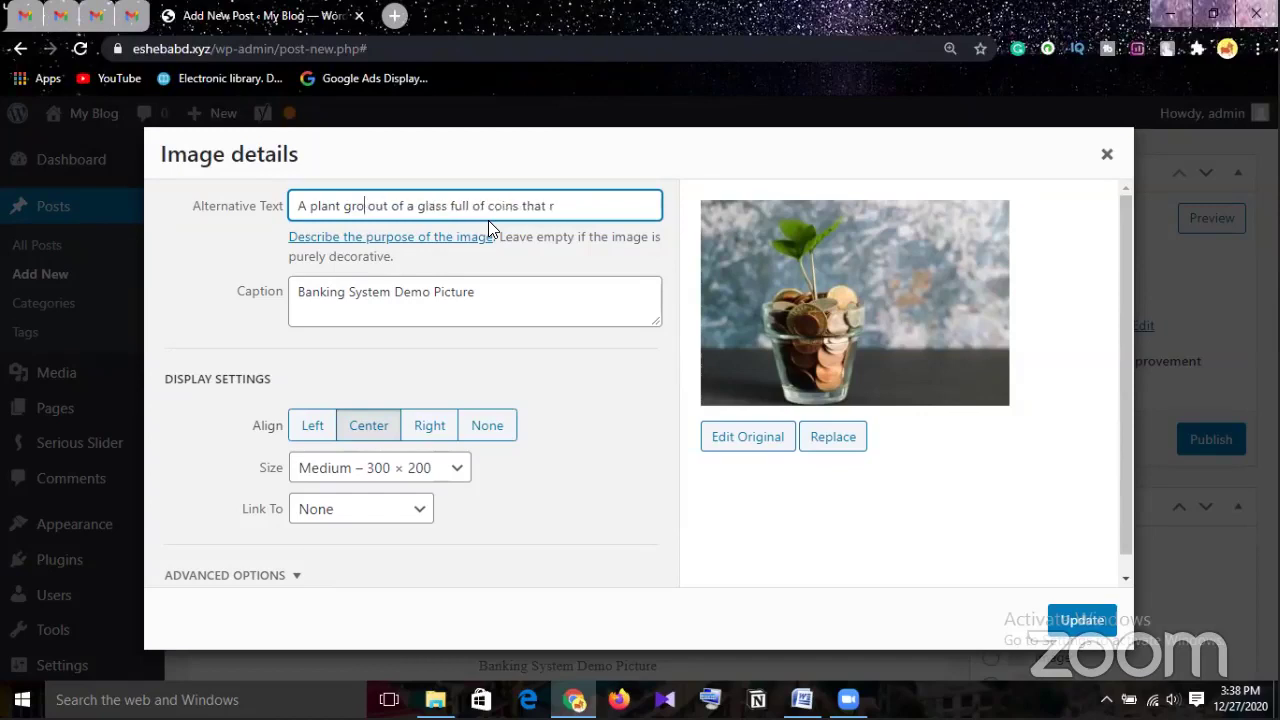
pyautogui.press('BackSpace')
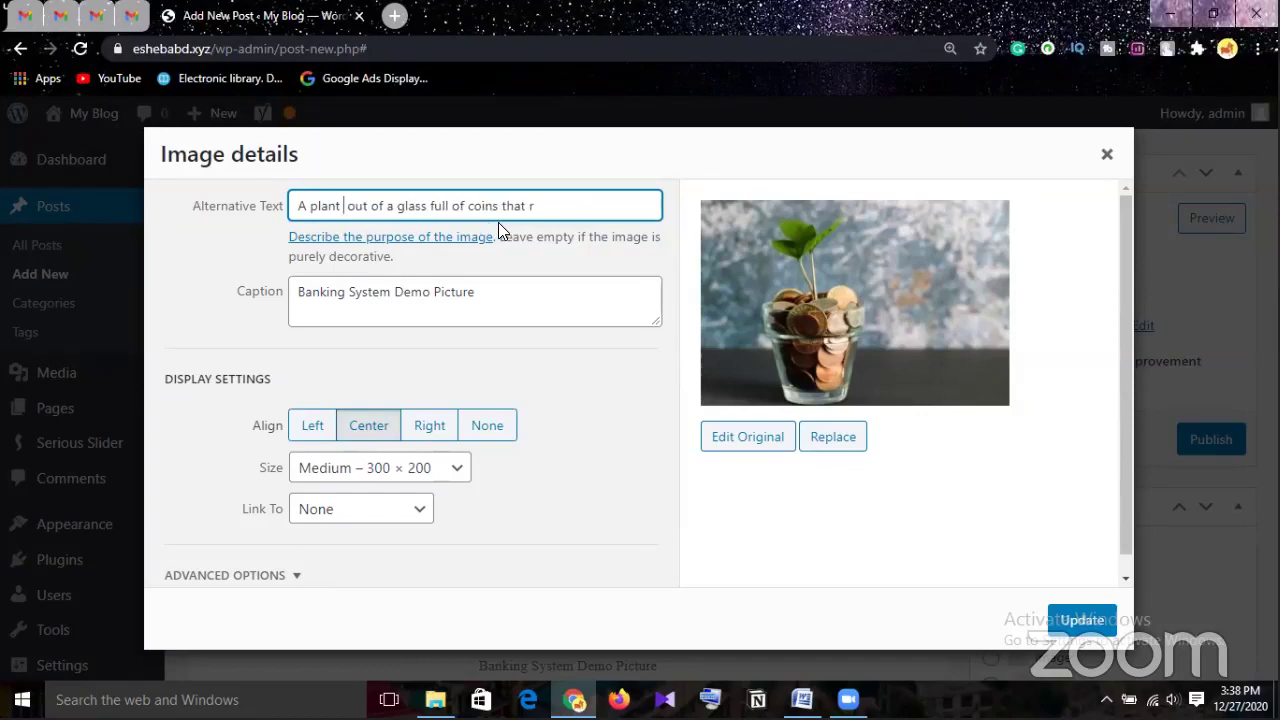
pyautogui.press('BackSpace')
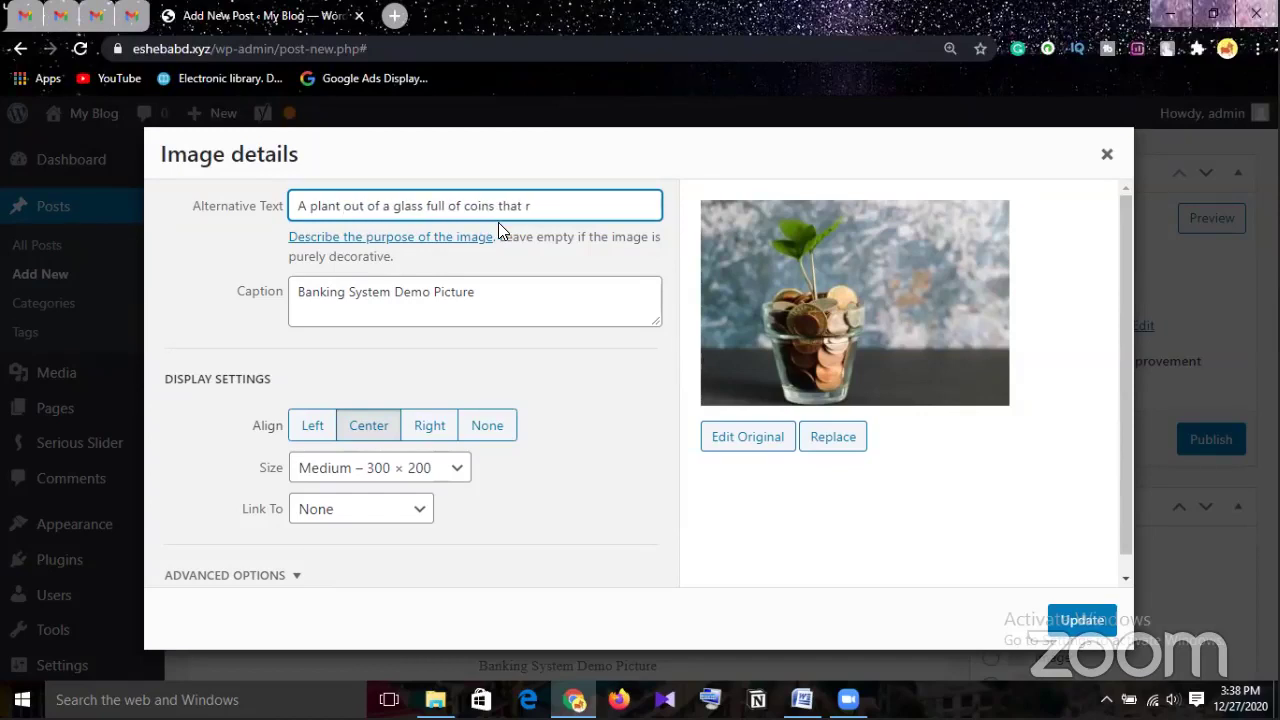
# Complete the alternative text with "representing banking growth" after "that", using the spelling suggestion for "representing"
pyautogui.press('Right')
pyautogui.press('Right')
pyautogui.press('Right')
pyautogui.press('Right')
pyautogui.press('Right')
pyautogui.press('Right')
pyautogui.press('Right')
pyautogui.press('Right')
pyautogui.press('Right')
pyautogui.press('Right')
pyautogui.press('Right')
pyautogui.press('Right')
pyautogui.press('Right')
pyautogui.press('Right')
pyautogui.press('Right')
pyautogui.press('Right')
pyautogui.press('Right')
pyautogui.press('Right')
pyautogui.press('Right')
pyautogui.write('epreseting ban')
pyautogui.press('BackSpace')
pyautogui.press('BackSpace')
pyautogui.write('anking ')
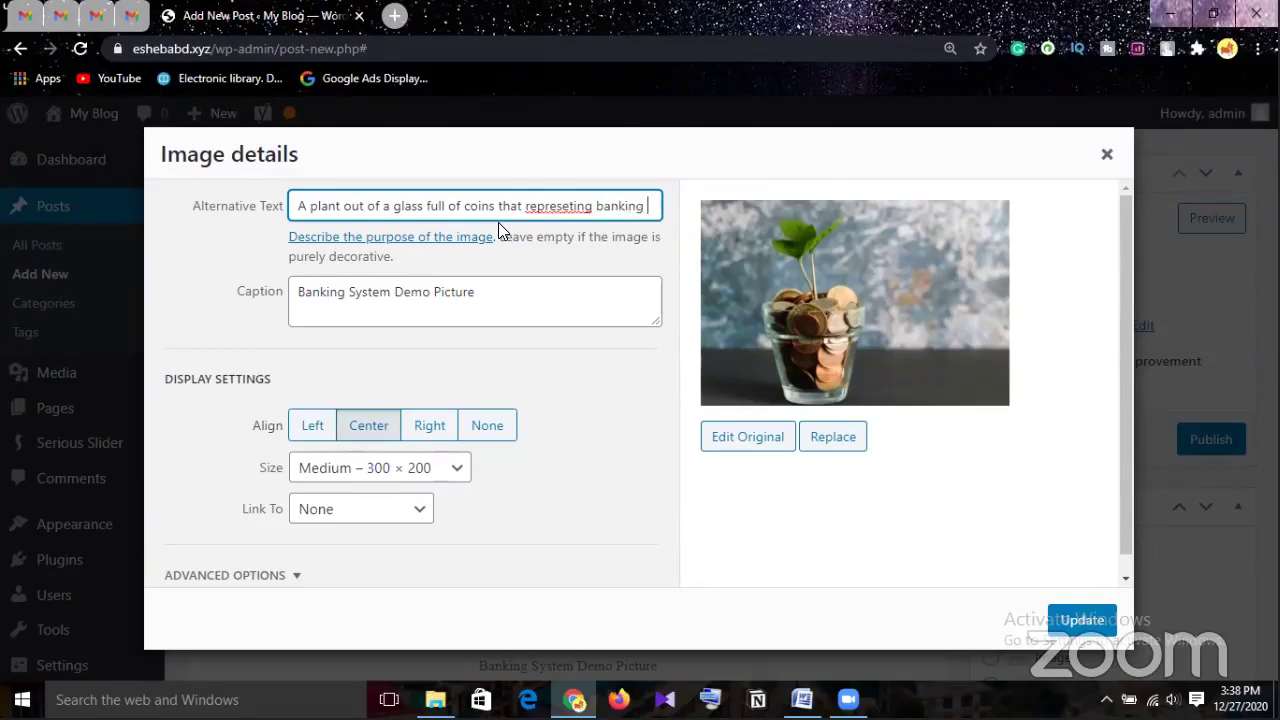
pyautogui.write('groe')
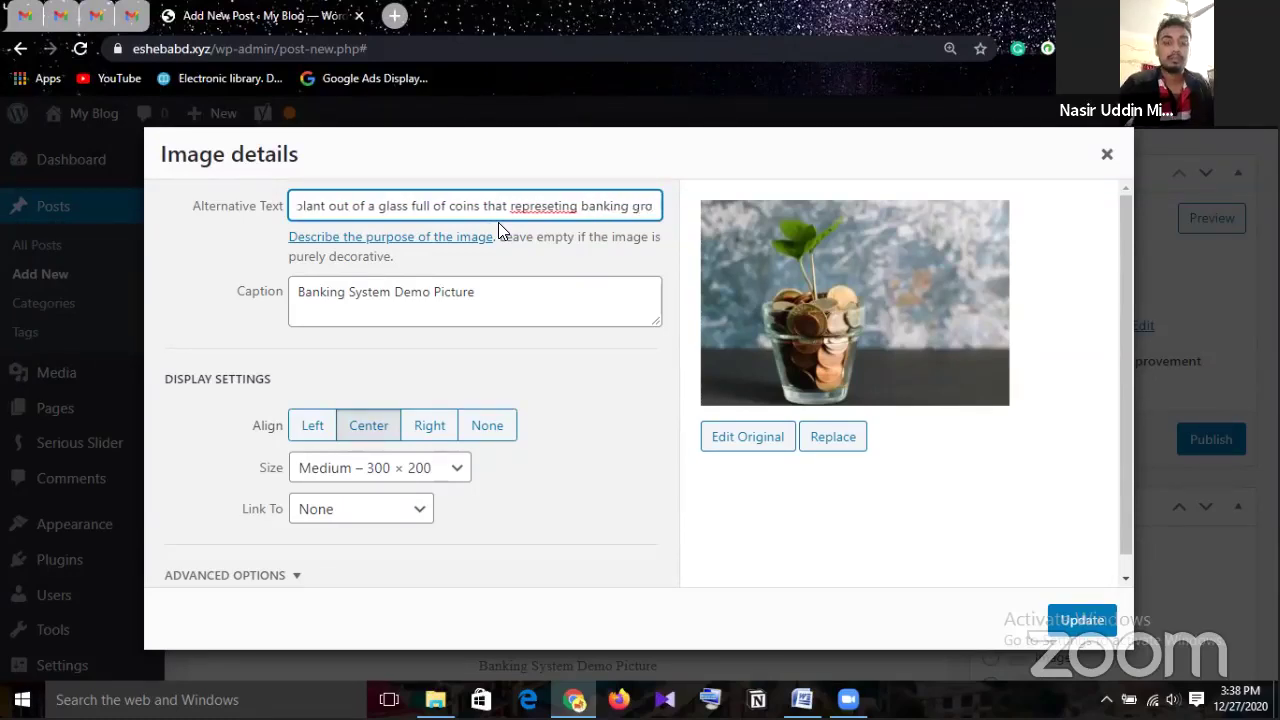
pyautogui.press('BackSpace')
pyautogui.write('wth')
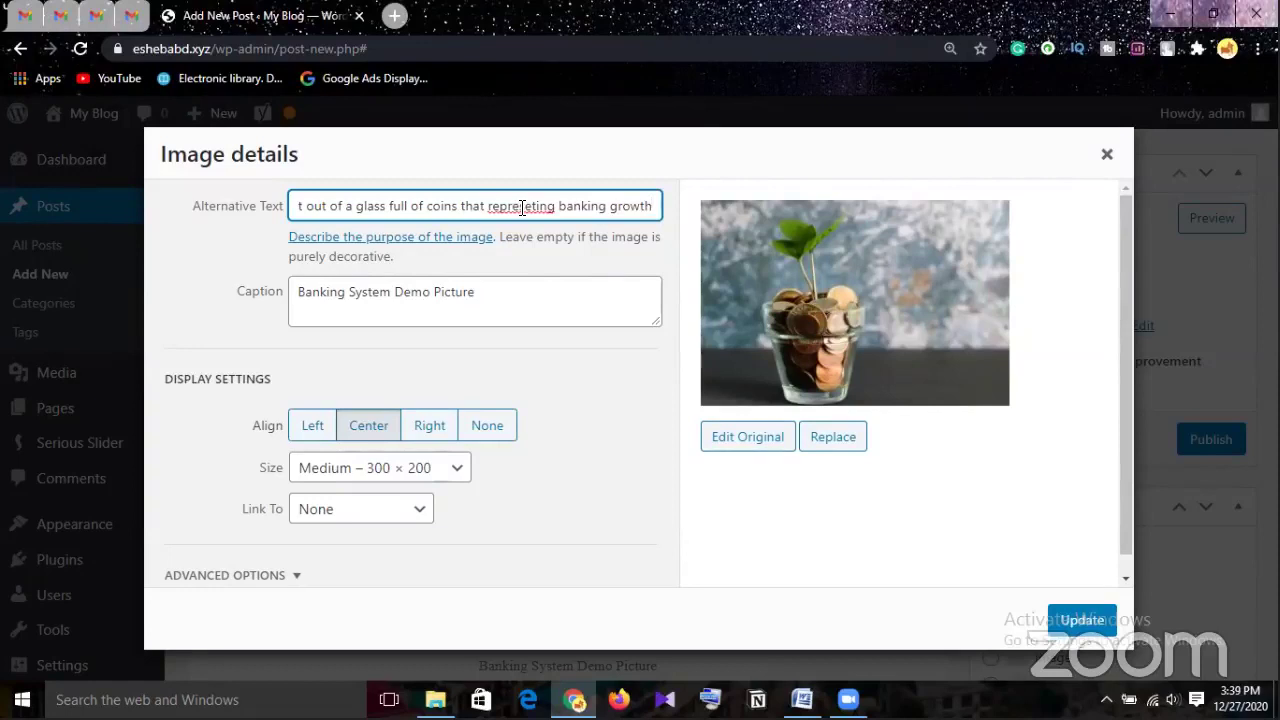
pyautogui.rightClick(522, 208)
pyautogui.click(552, 222)
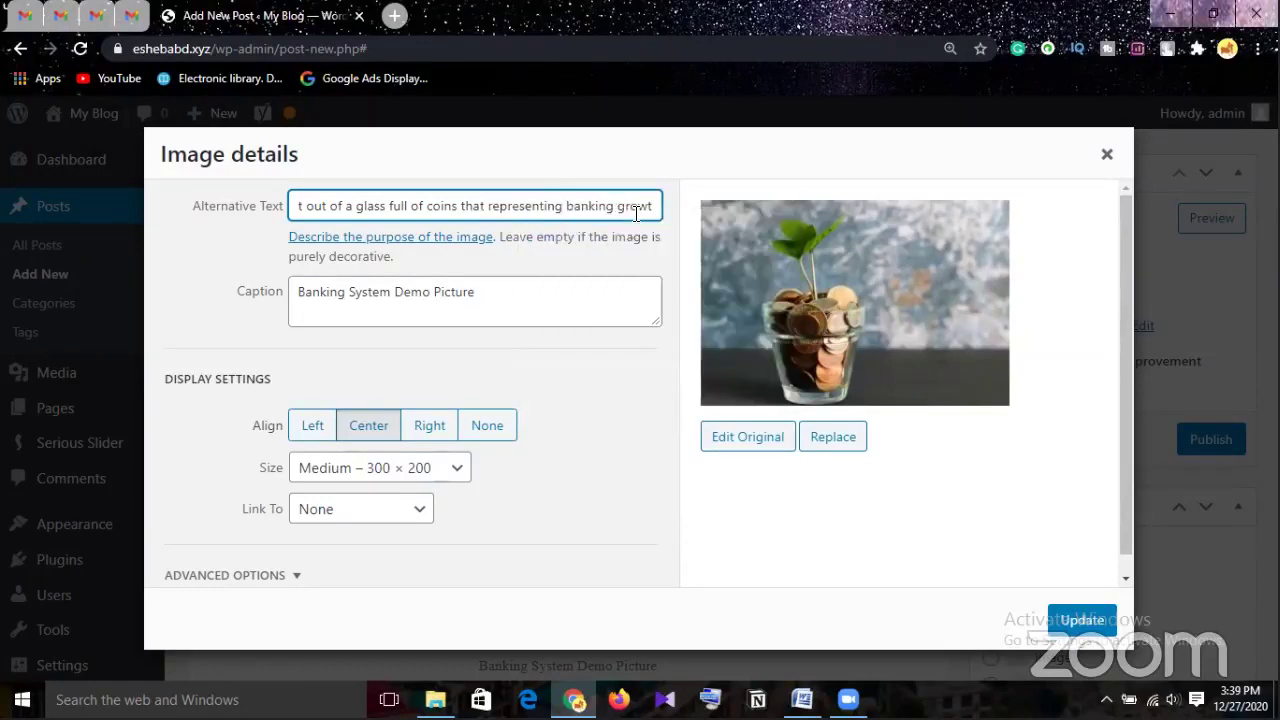
pyautogui.click(634, 209)
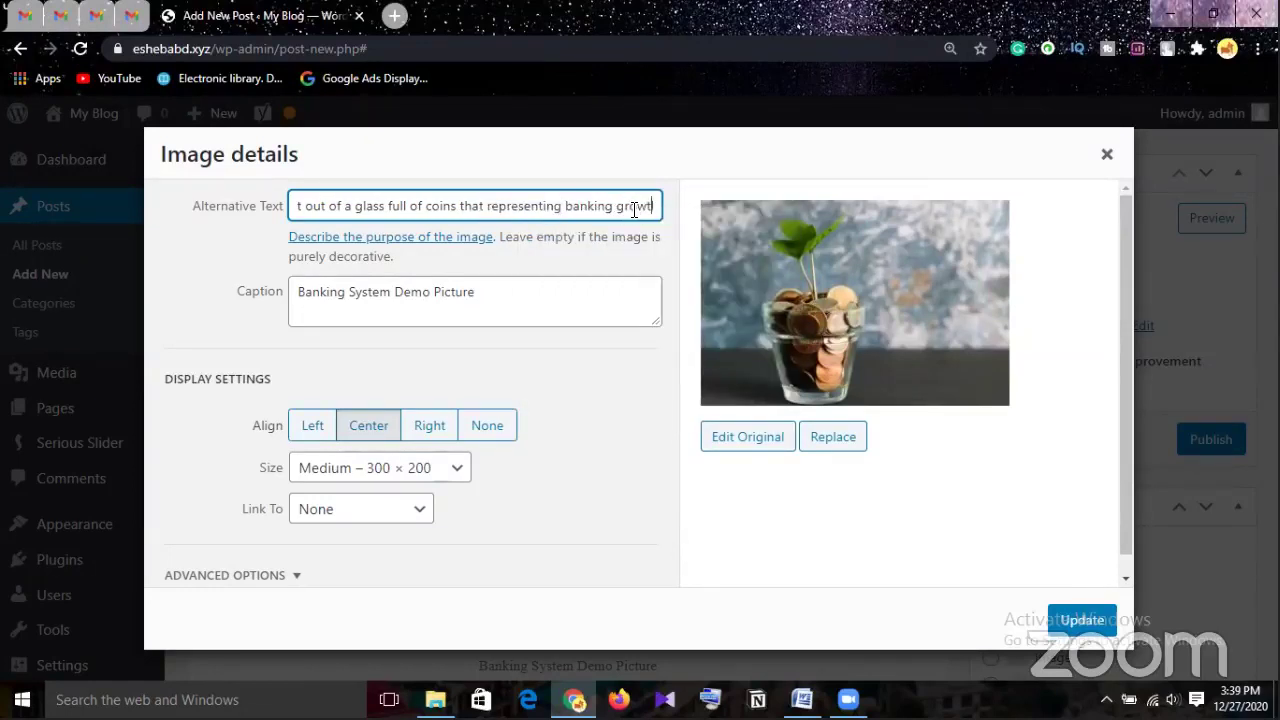
# Finish the word "growth" in the plant image's alternative text, remove "that" before "representing", and update the image
pyautogui.write('h')
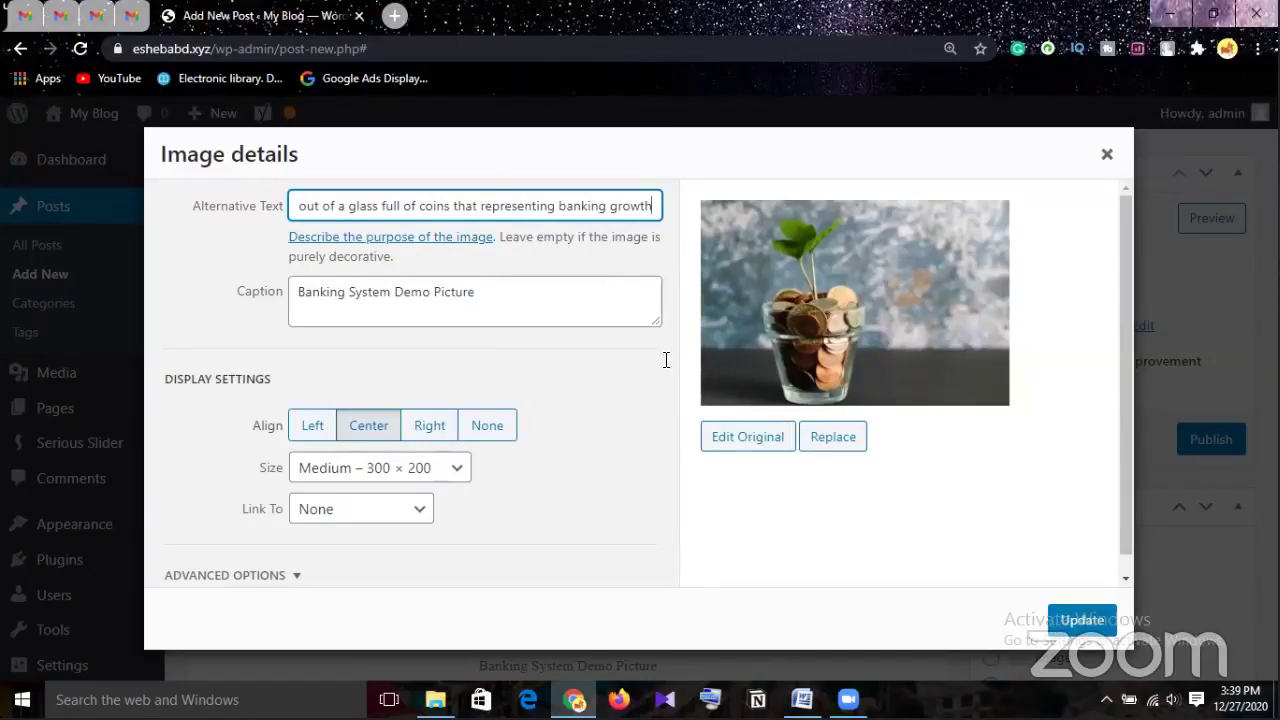
pyautogui.click(481, 206)
pyautogui.press('BackSpace')
pyautogui.press('BackSpace')
pyautogui.press('BackSpace')
pyautogui.press('BackSpace')
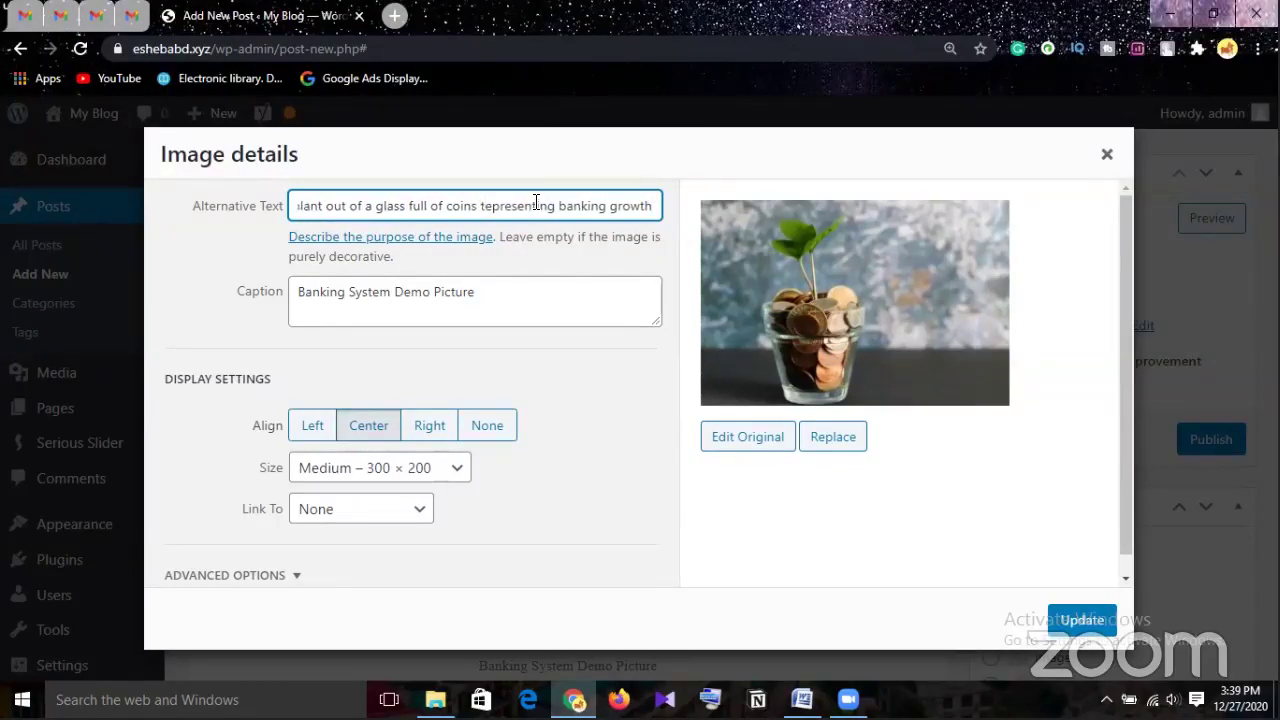
pyautogui.press('BackSpace')
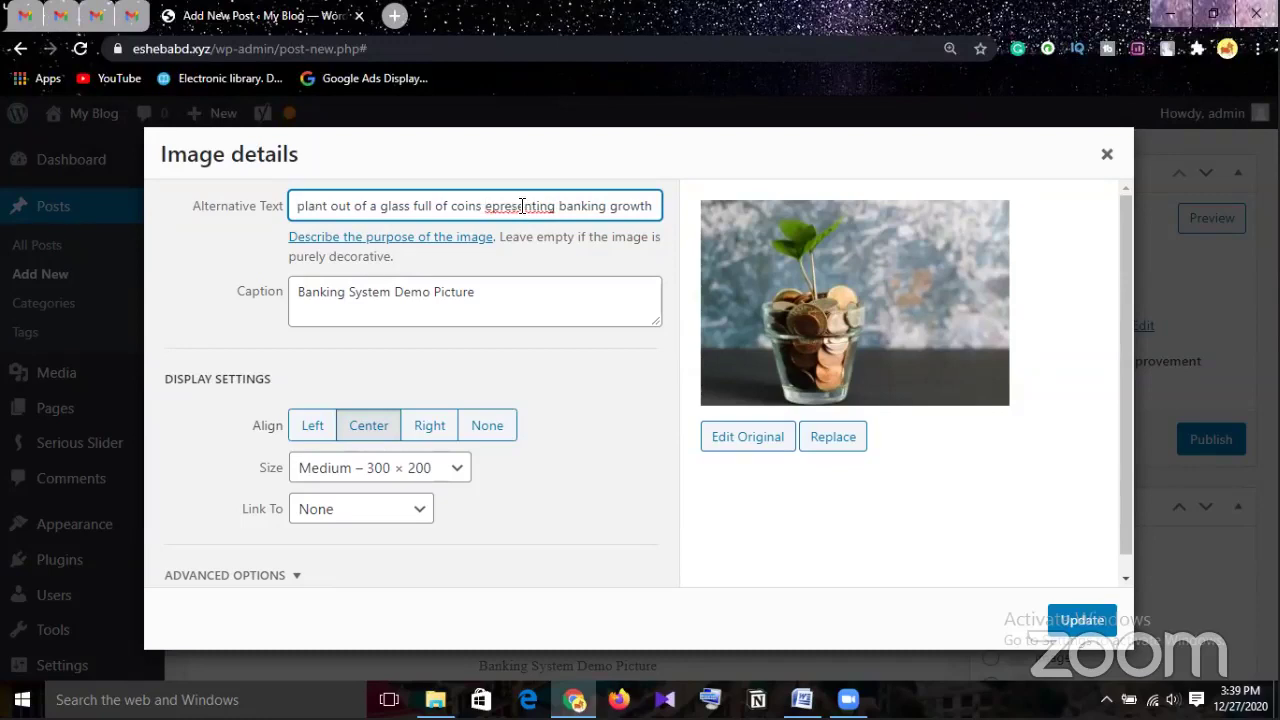
pyautogui.write('r')
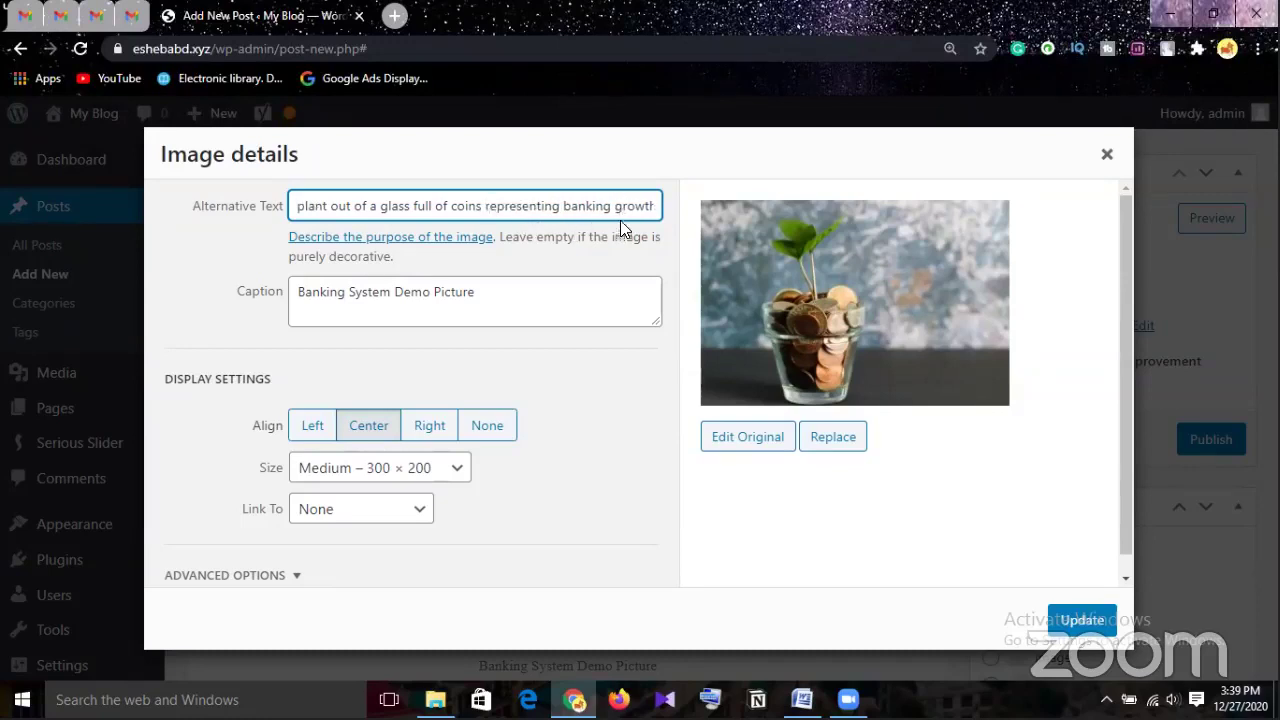
pyautogui.click(1080, 621)
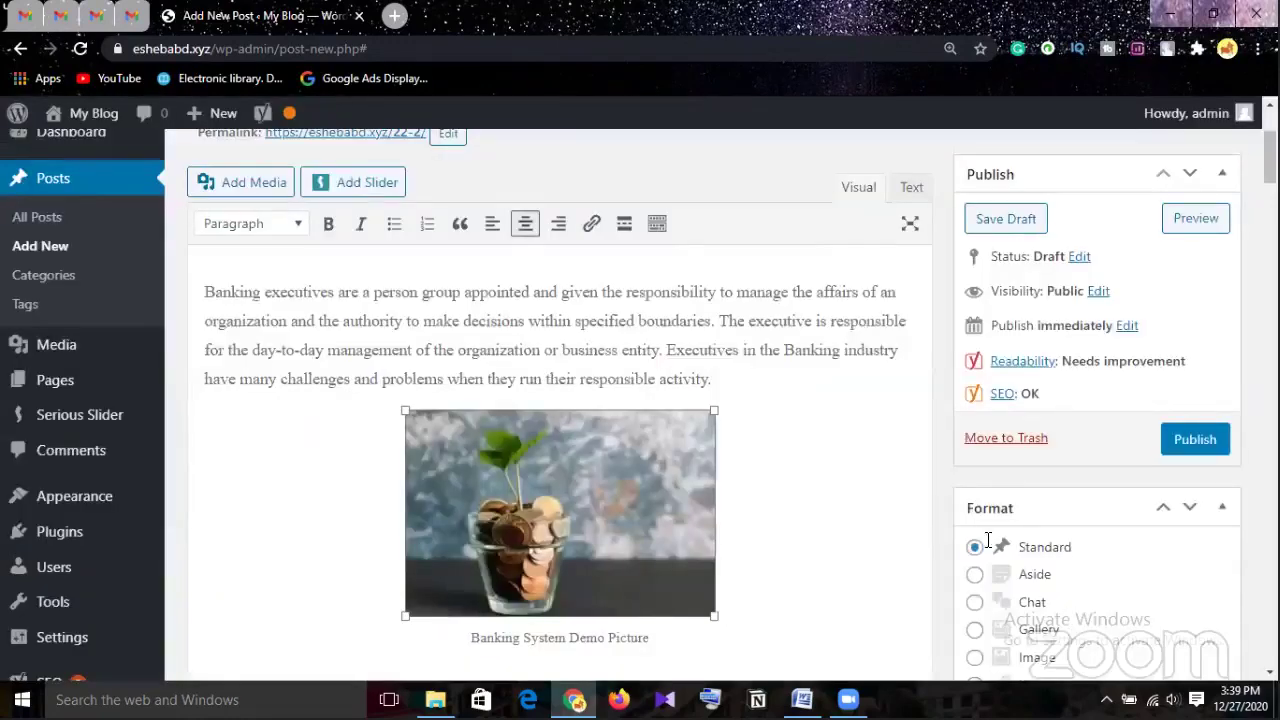
# Extend the ATM image's alternative text with ", any where" after "any time"
pyautogui.scroll(-1, 831, 469)
pyautogui.scroll(-15, 834, 469)
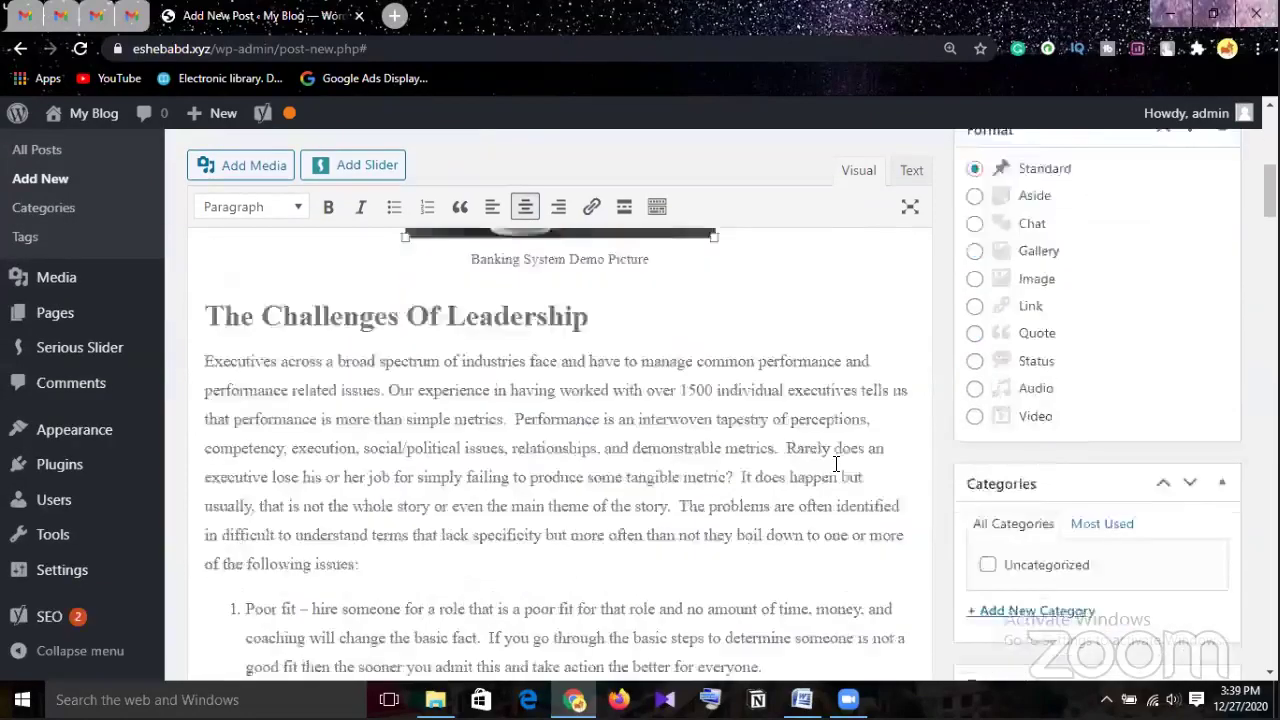
pyautogui.click(634, 478)
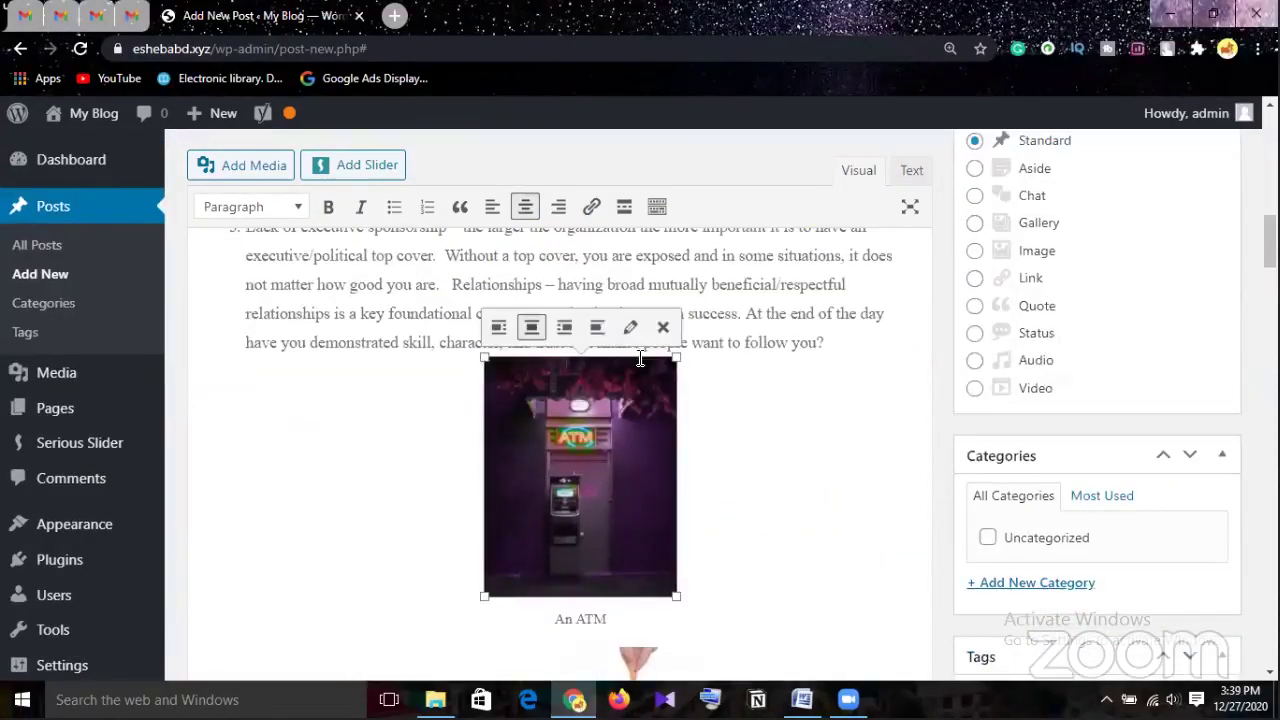
pyautogui.click(631, 340)
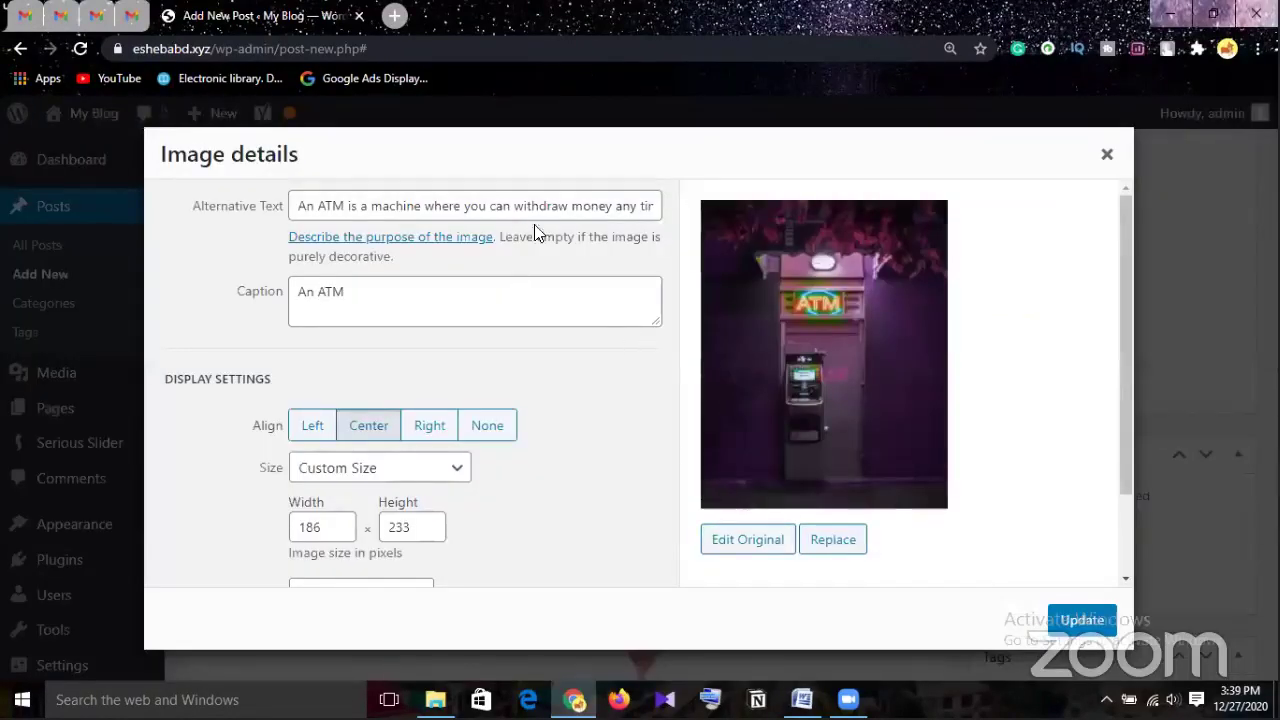
pyautogui.click(628, 206)
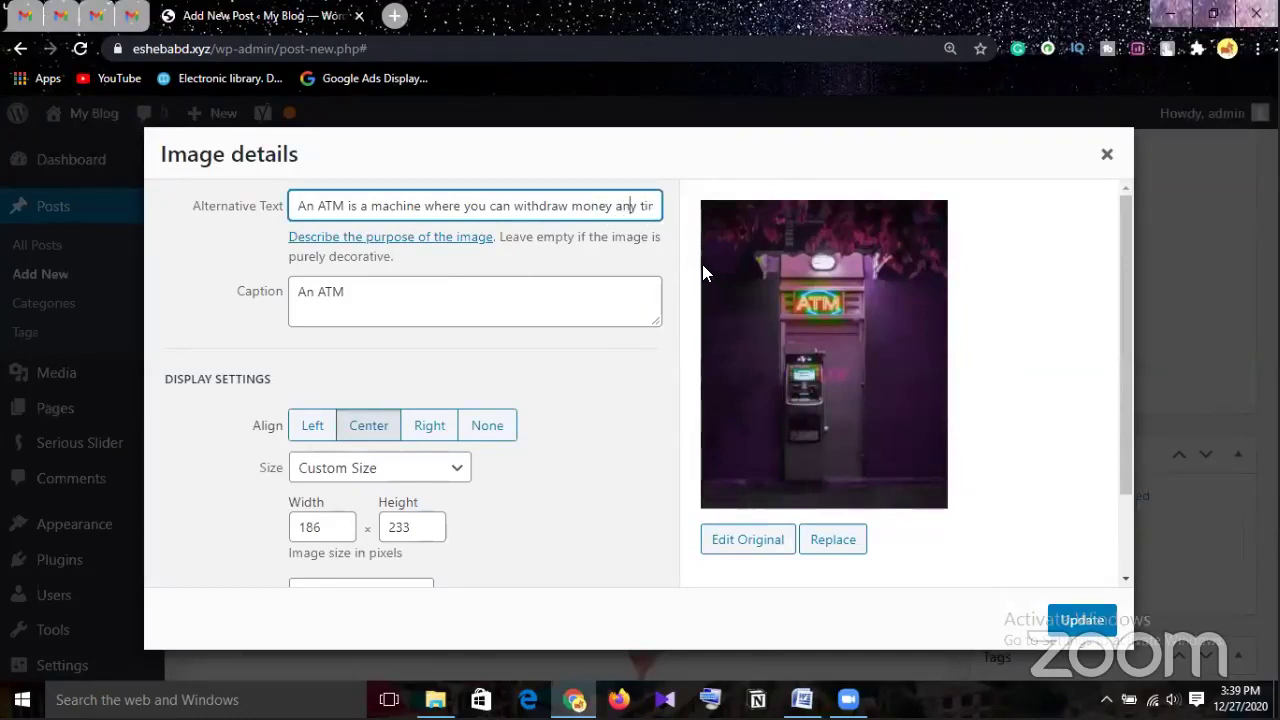
pyautogui.press('End')
pyautogui.write('.')
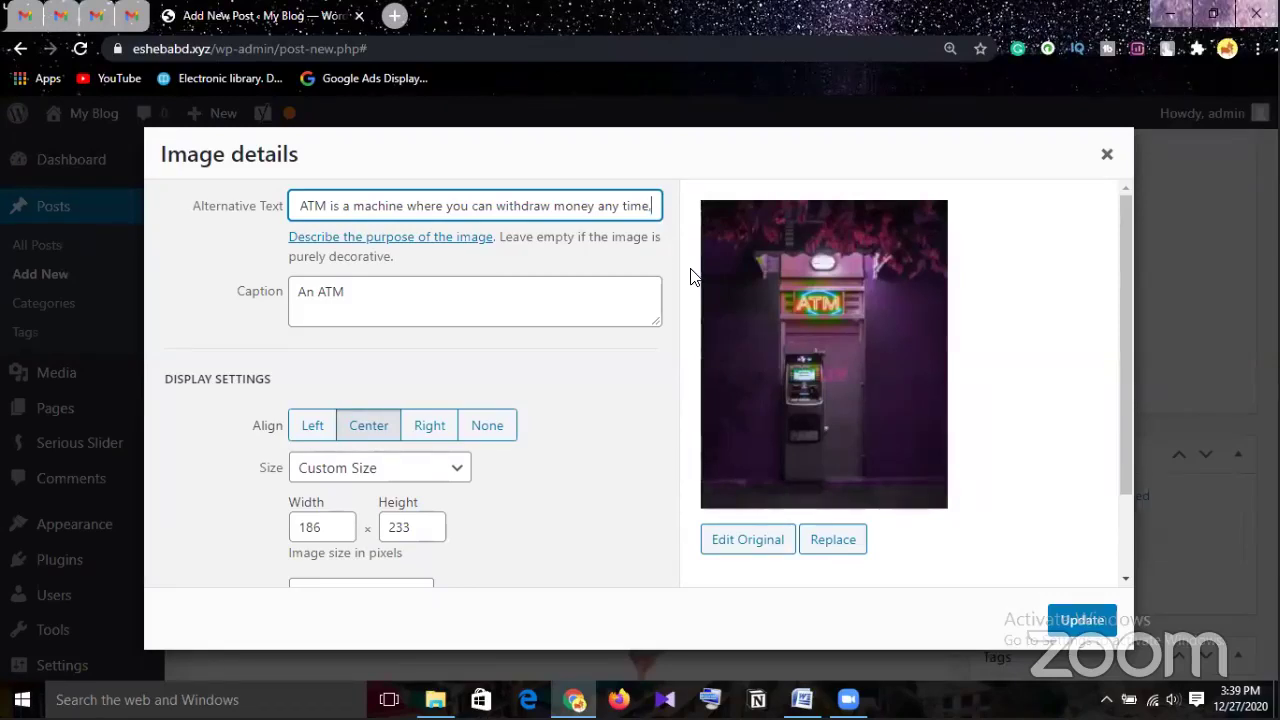
pyautogui.write('any')
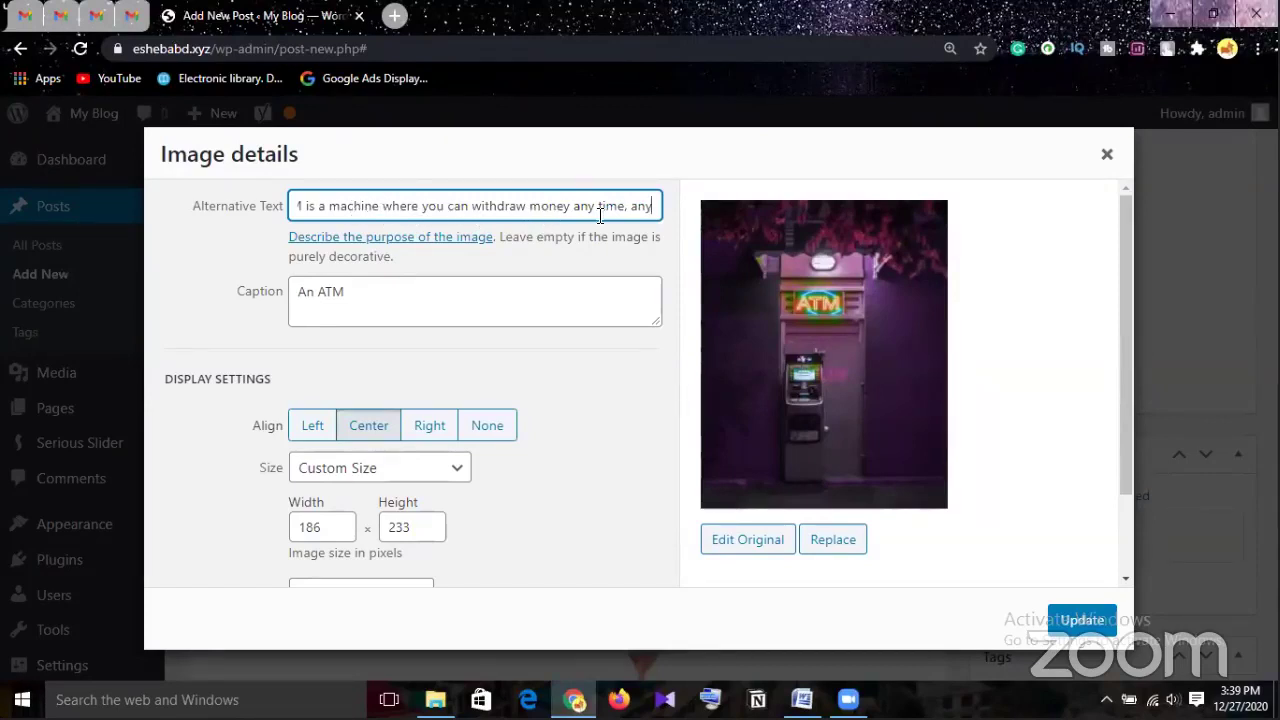
pyautogui.write('where')
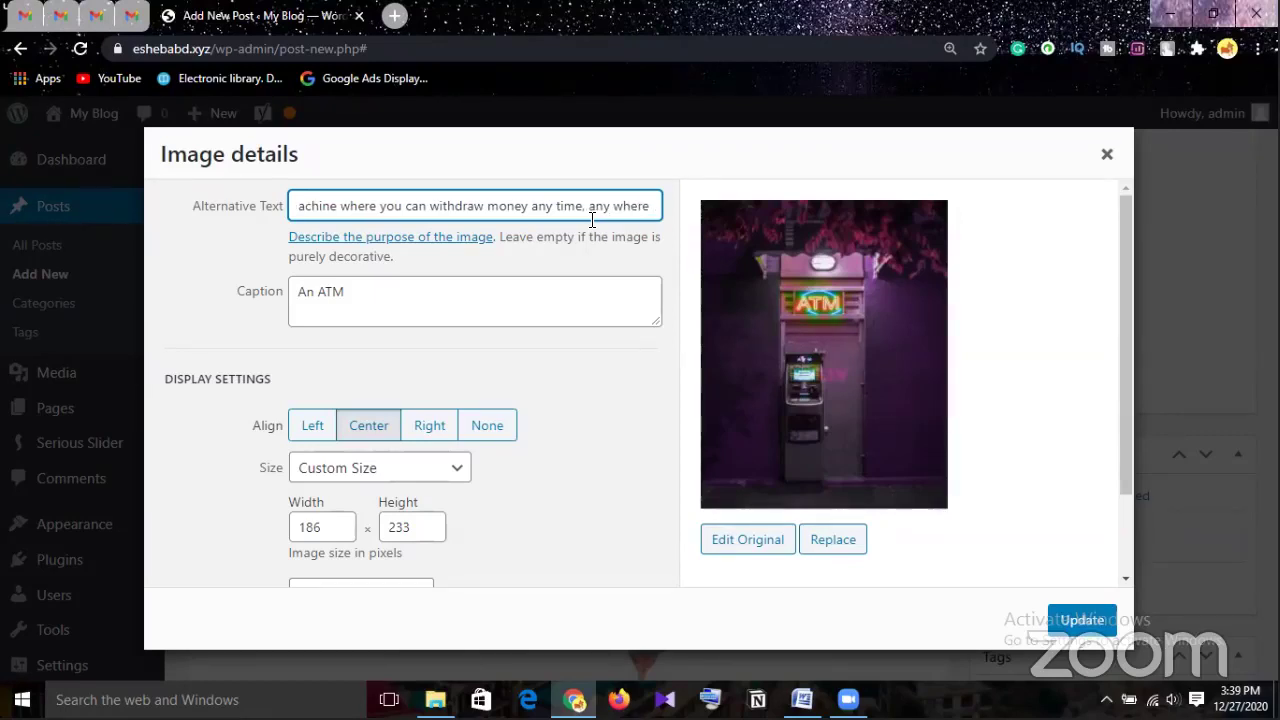
# Complete the ATM image's alternative text with "from any banking system" and update the image
pyautogui.write(' from a')
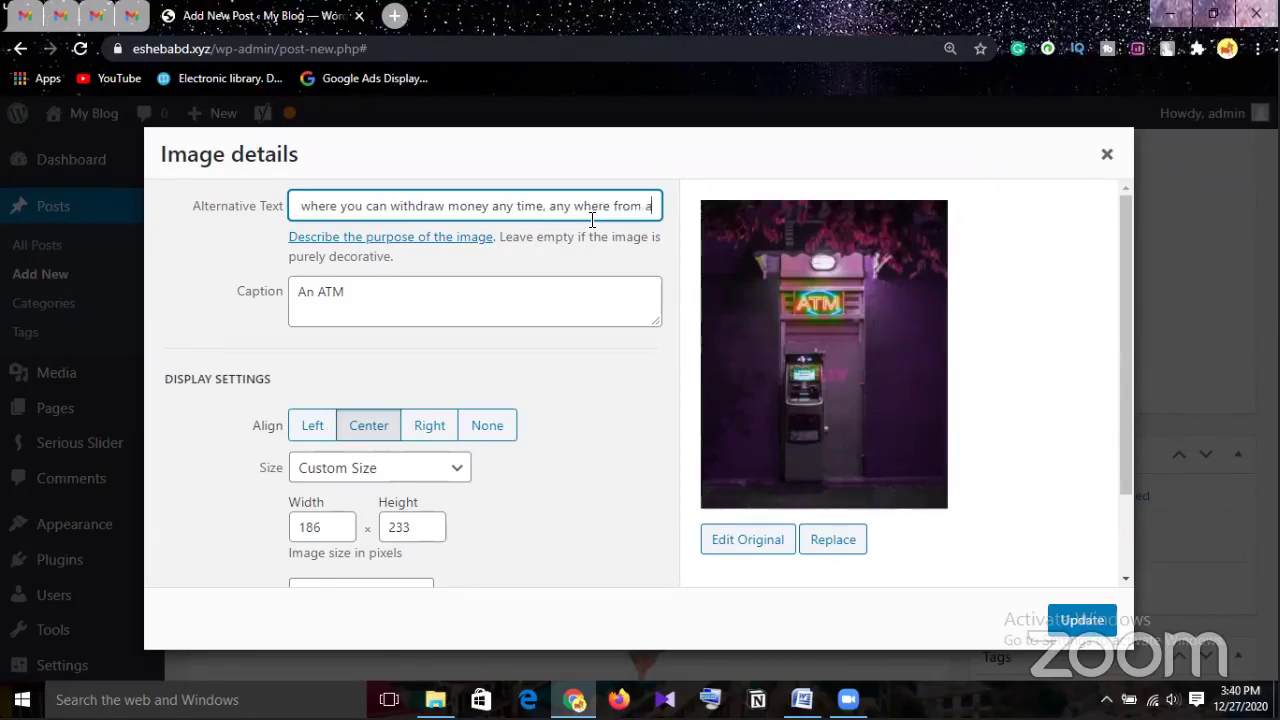
pyautogui.write('ny ba')
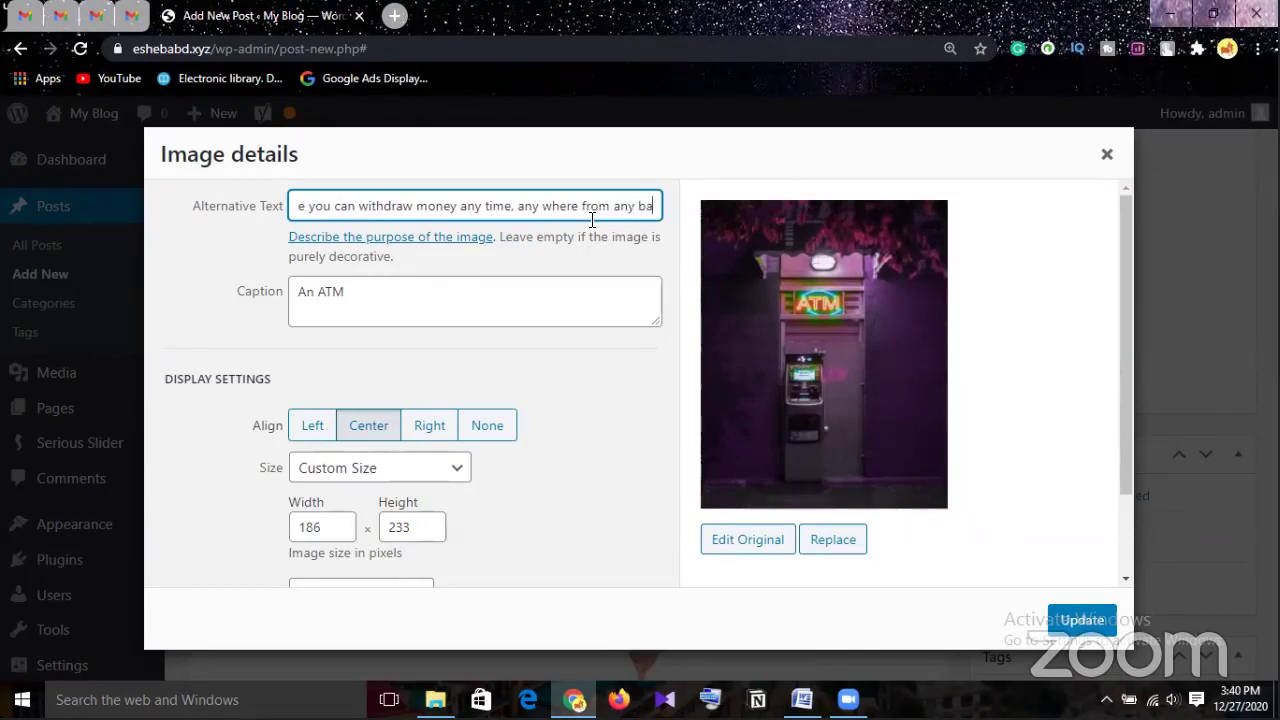
pyautogui.write('nking ')
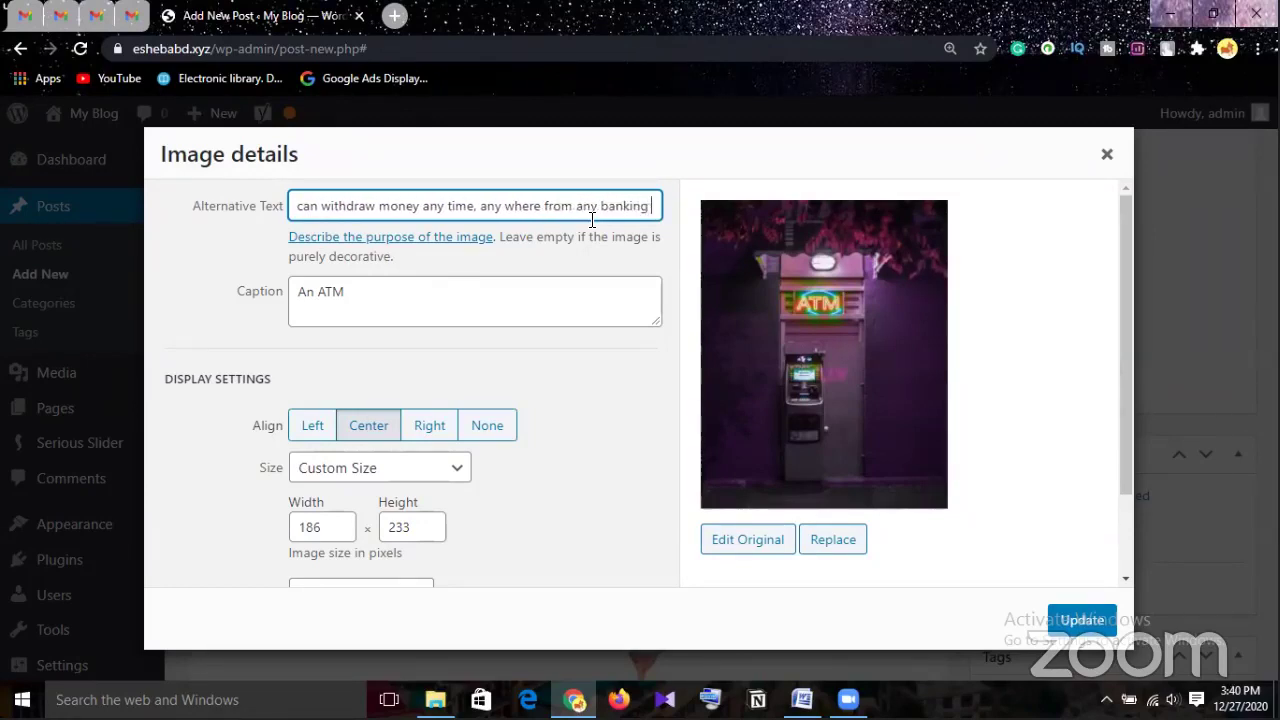
pyautogui.write('syst')
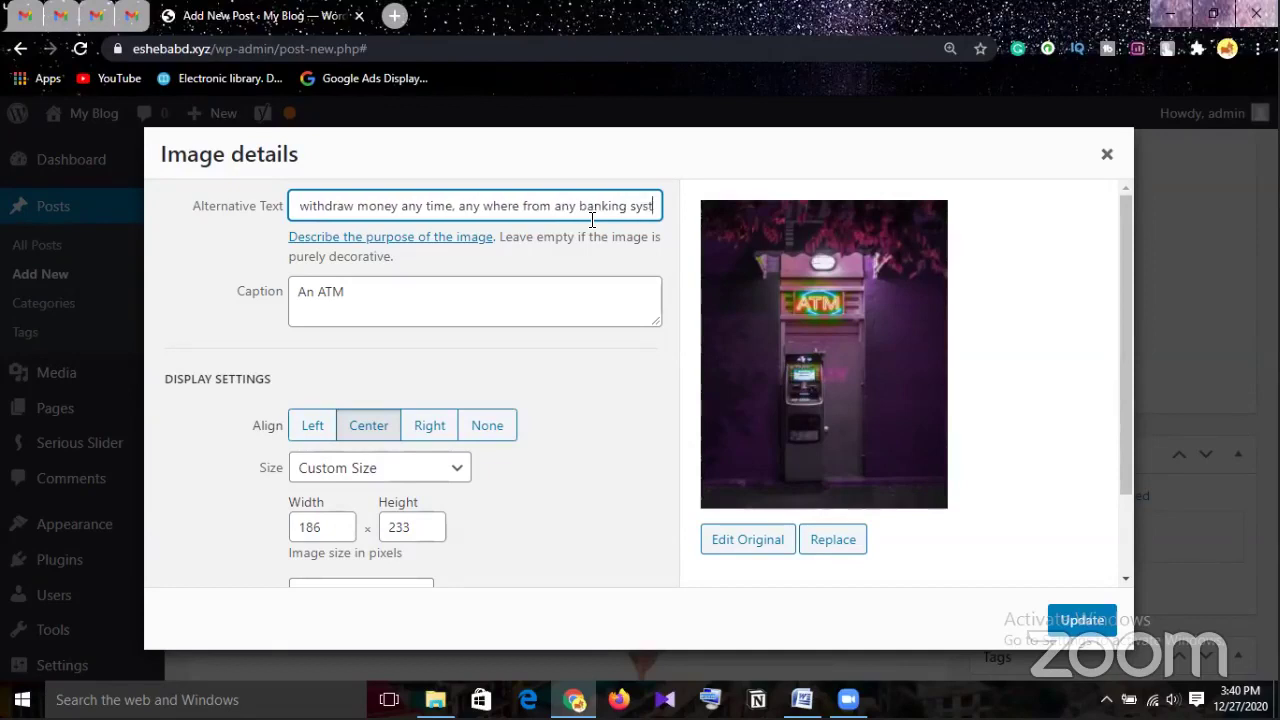
pyautogui.write('em')
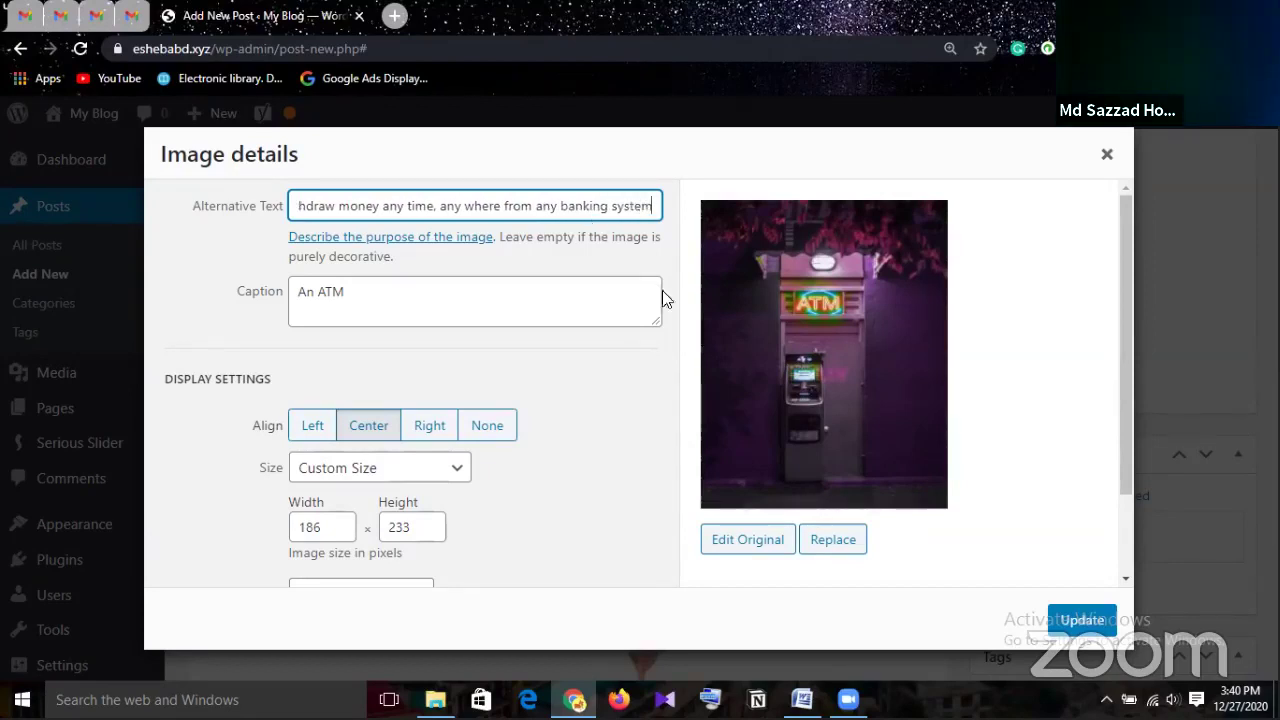
pyautogui.click(1072, 620)
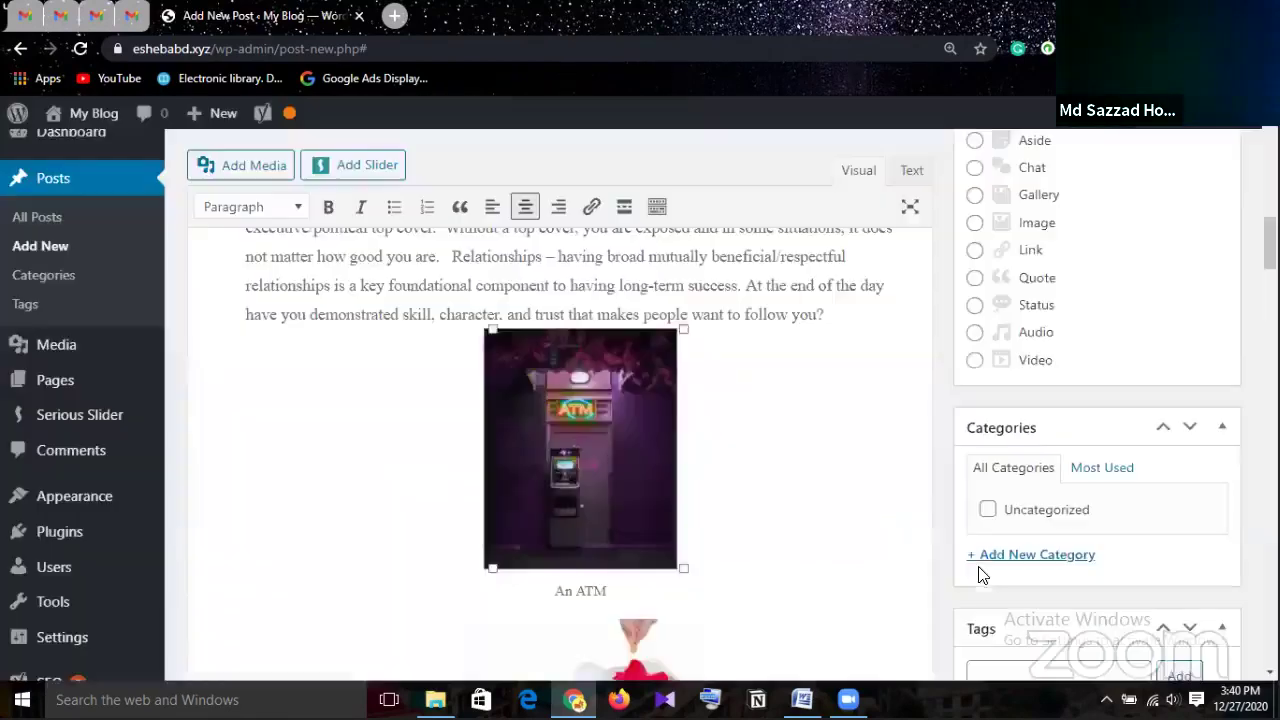
# Shorten the alternative text of the white piggy bank image below the ATM to "A piggy bank for saving money"
pyautogui.scroll(-2, 675, 515)
pyautogui.click(640, 522)
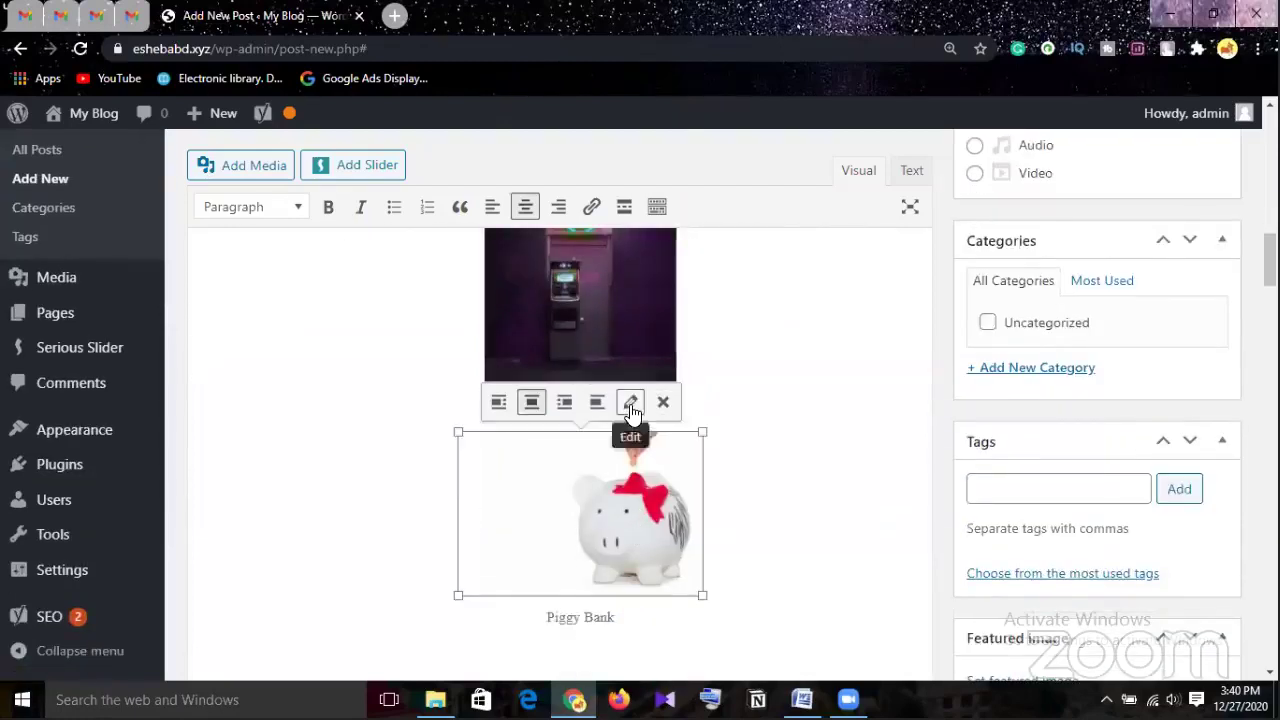
pyautogui.click(631, 404)
pyautogui.click(611, 204)
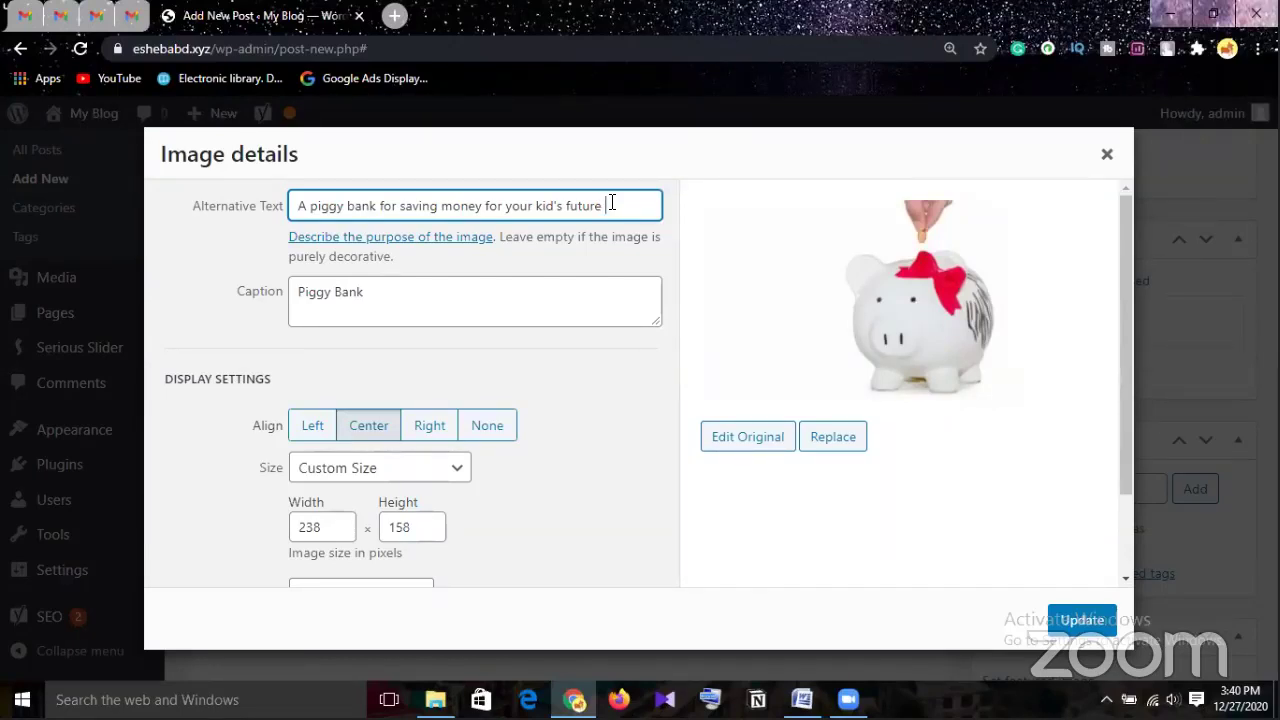
pyautogui.write('from')
pyautogui.press('BackSpace')
pyautogui.press('BackSpace')
pyautogui.press('BackSpace')
pyautogui.press('BackSpace')
pyautogui.press('BackSpace')
pyautogui.press('BackSpace')
pyautogui.press('BackSpace')
pyautogui.press('BackSpace')
pyautogui.press('BackSpace')
pyautogui.press('BackSpace')
pyautogui.press('BackSpace')
pyautogui.press('BackSpace')
pyautogui.press('BackSpace')
pyautogui.press('BackSpace')
pyautogui.press('BackSpace')
pyautogui.press('BackSpace')
pyautogui.press('BackSpace')
pyautogui.press('BackSpace')
pyautogui.press('BackSpace')
pyautogui.press('BackSpace')
pyautogui.press('BackSpace')
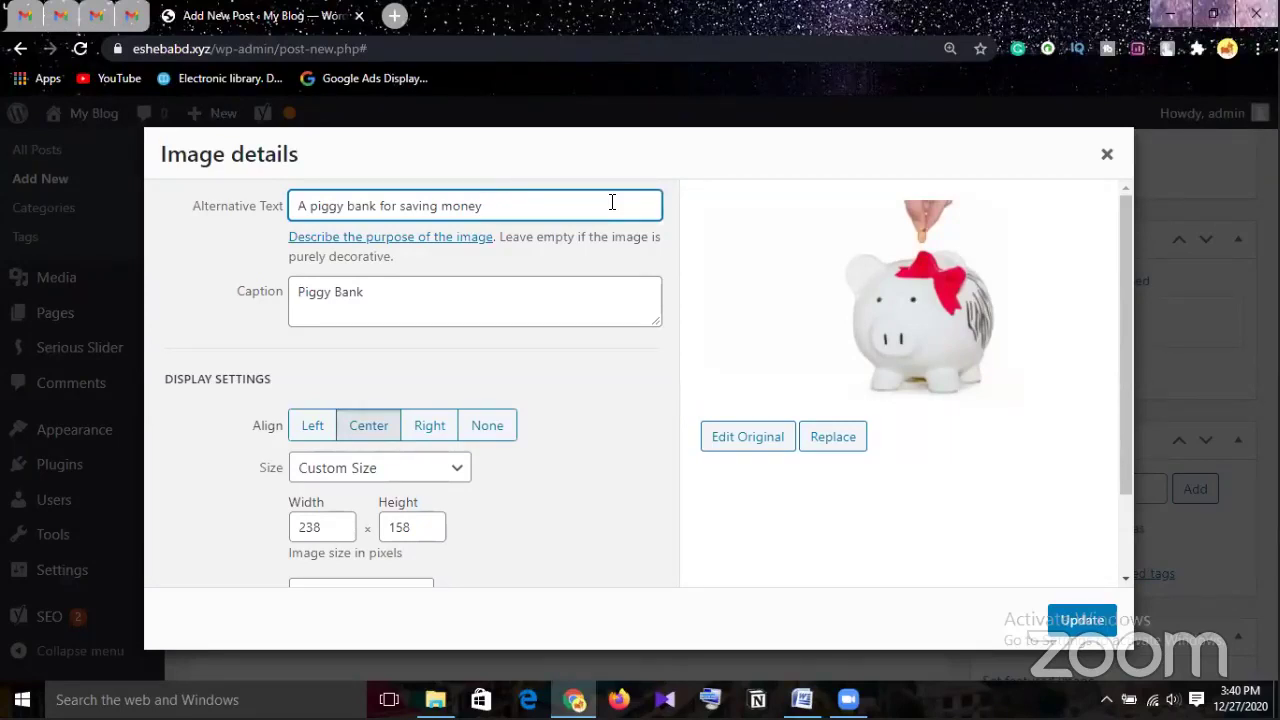
# Append "that represents a miniature banking system" to the white piggy bank image's alternative text and update the image
pyautogui.write('that represents a')
pyautogui.write('minia')
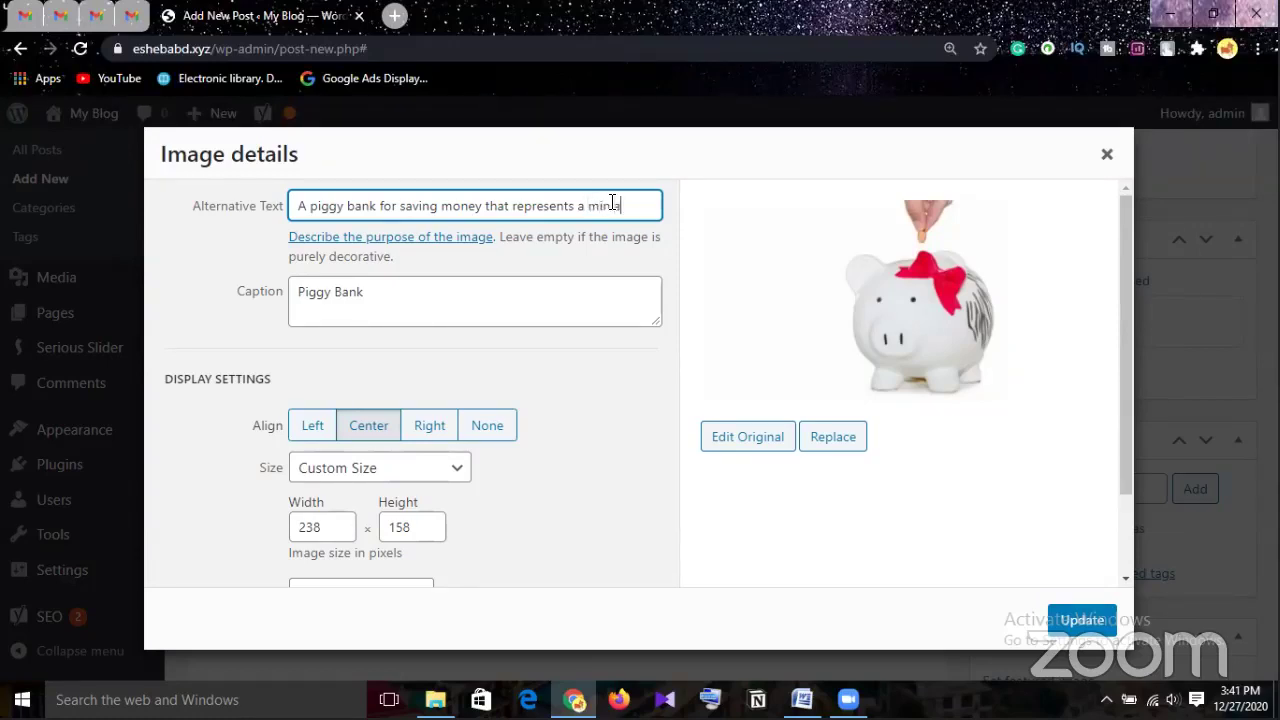
pyautogui.write('ture banking')
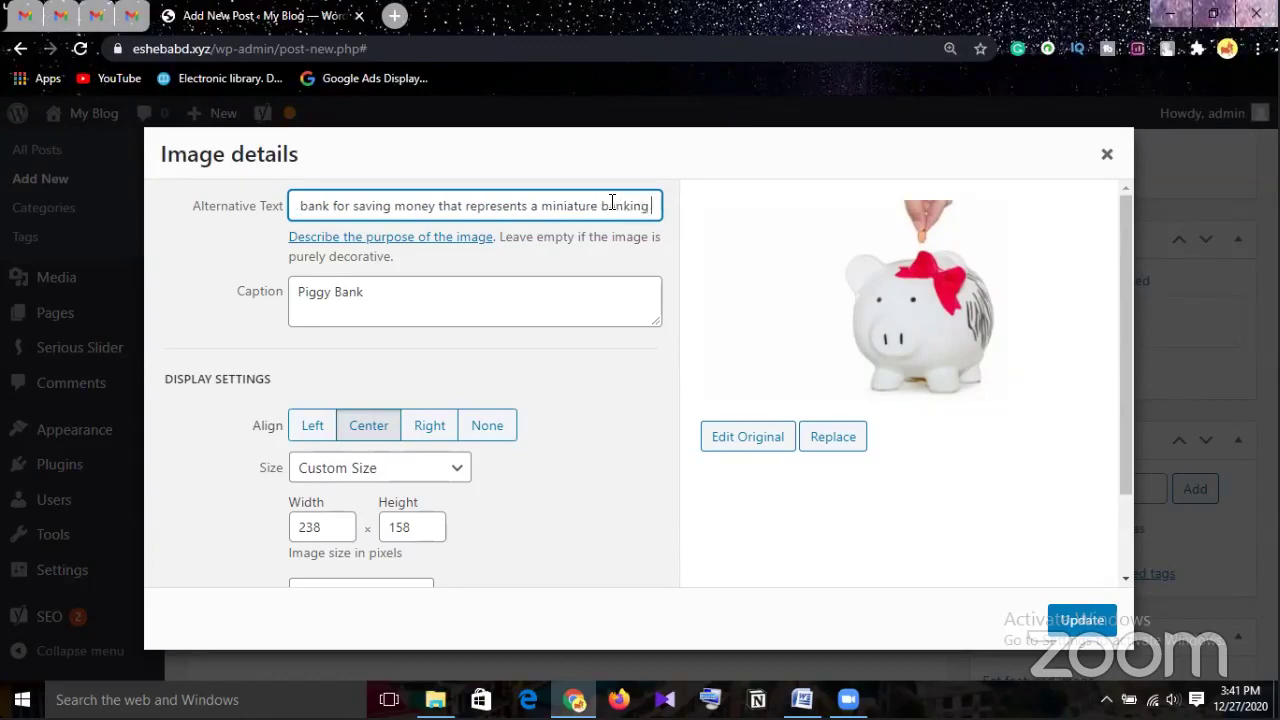
pyautogui.write(' systw')
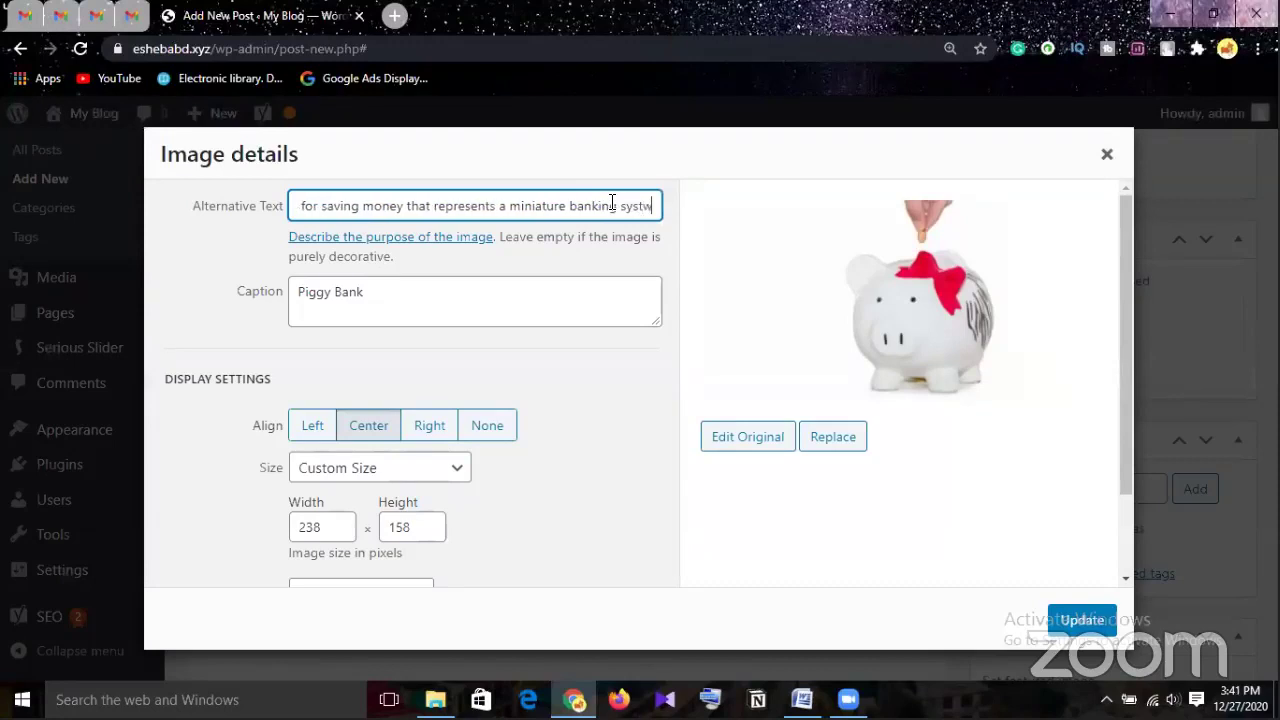
pyautogui.press('BackSpace')
pyautogui.write('em')
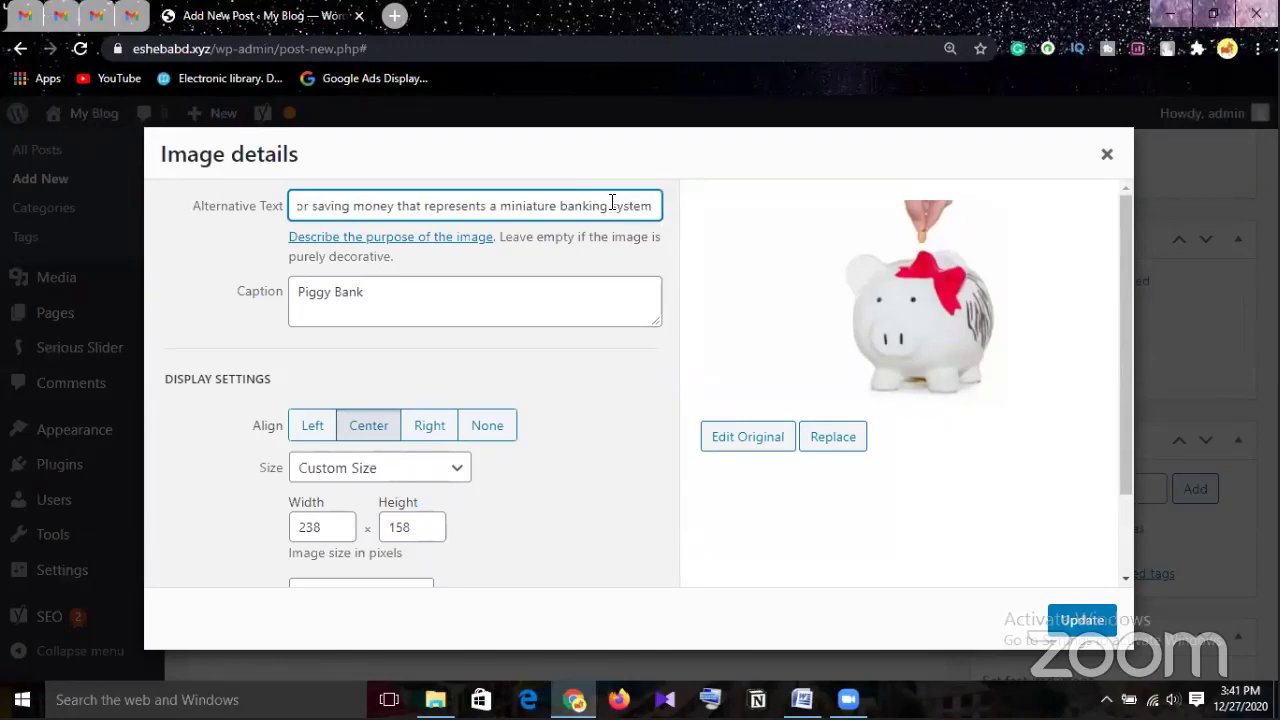
pyautogui.click(1082, 620)
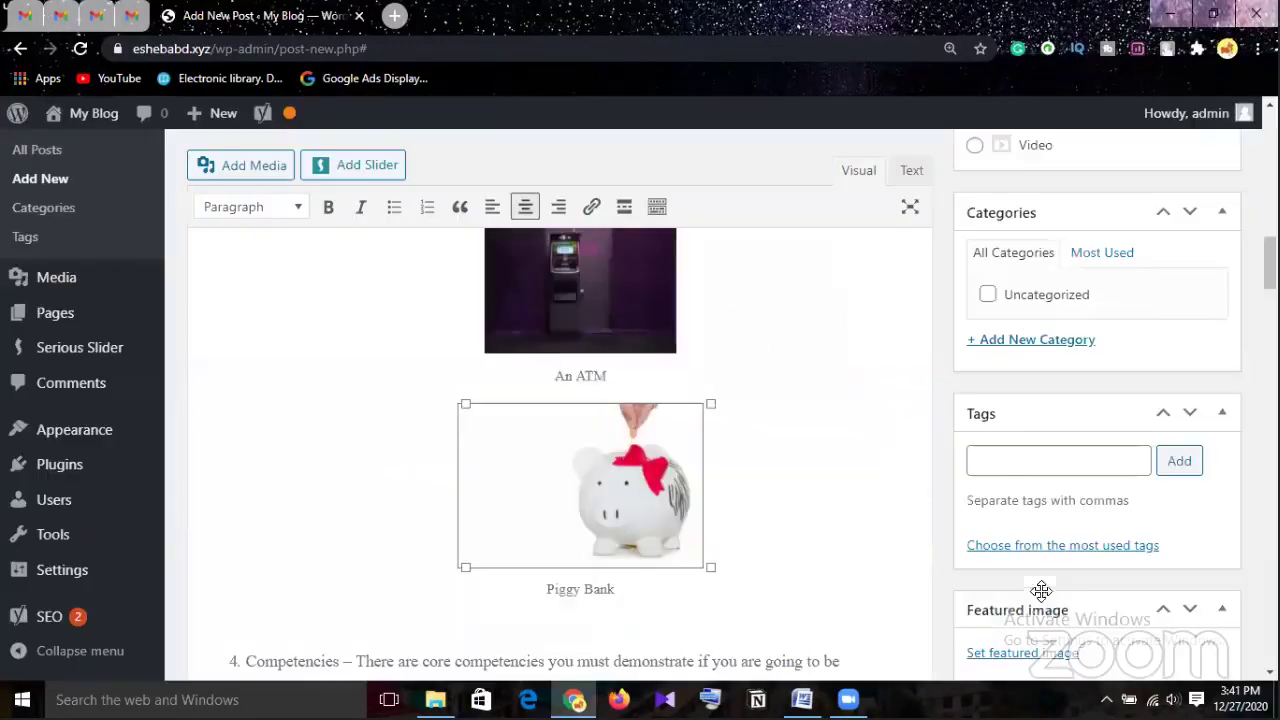
# Set the alternative text of the piggy bank image with the orange background to "Miniature bank"
pyautogui.scroll(-6, 703, 380)
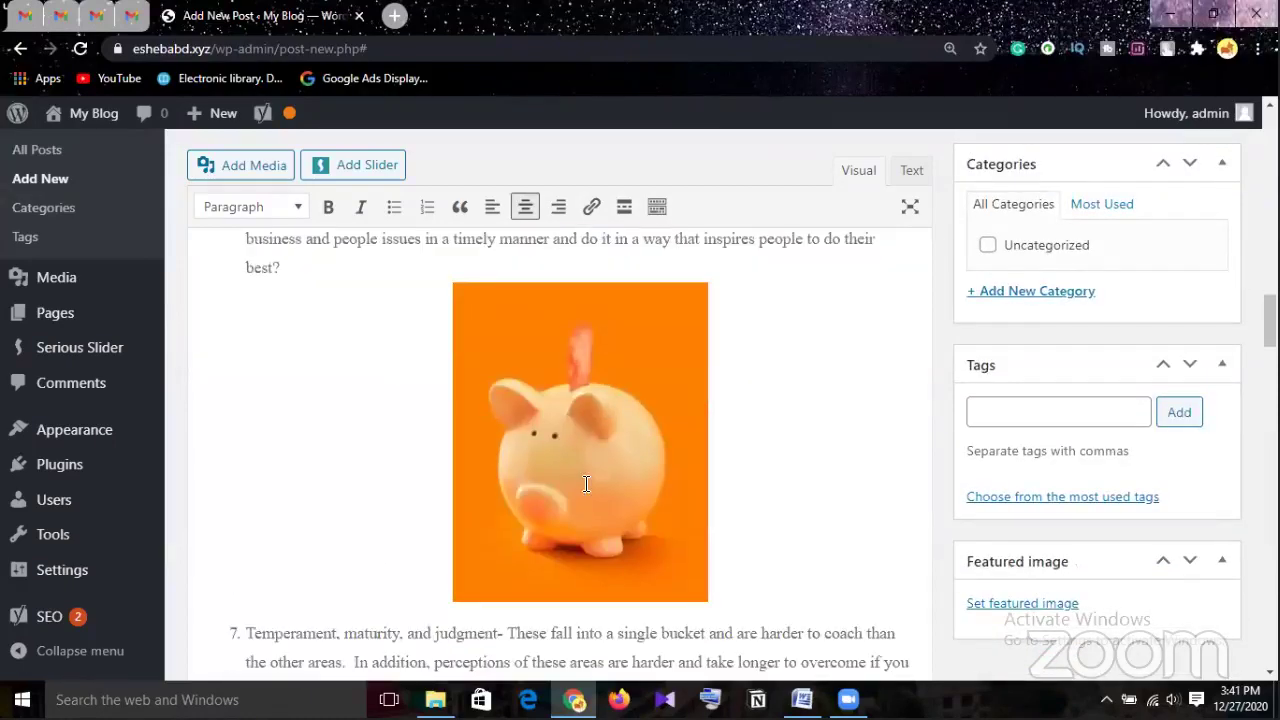
pyautogui.click(586, 484)
pyautogui.click(631, 251)
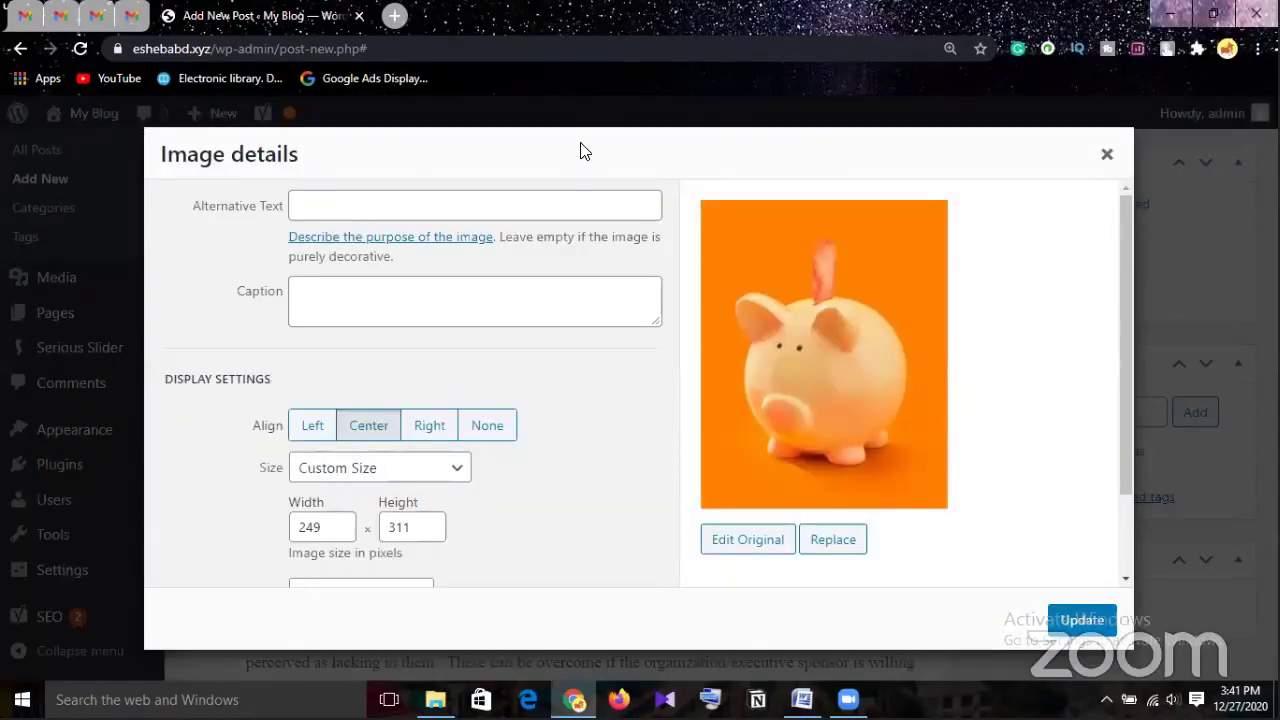
pyautogui.click(386, 212)
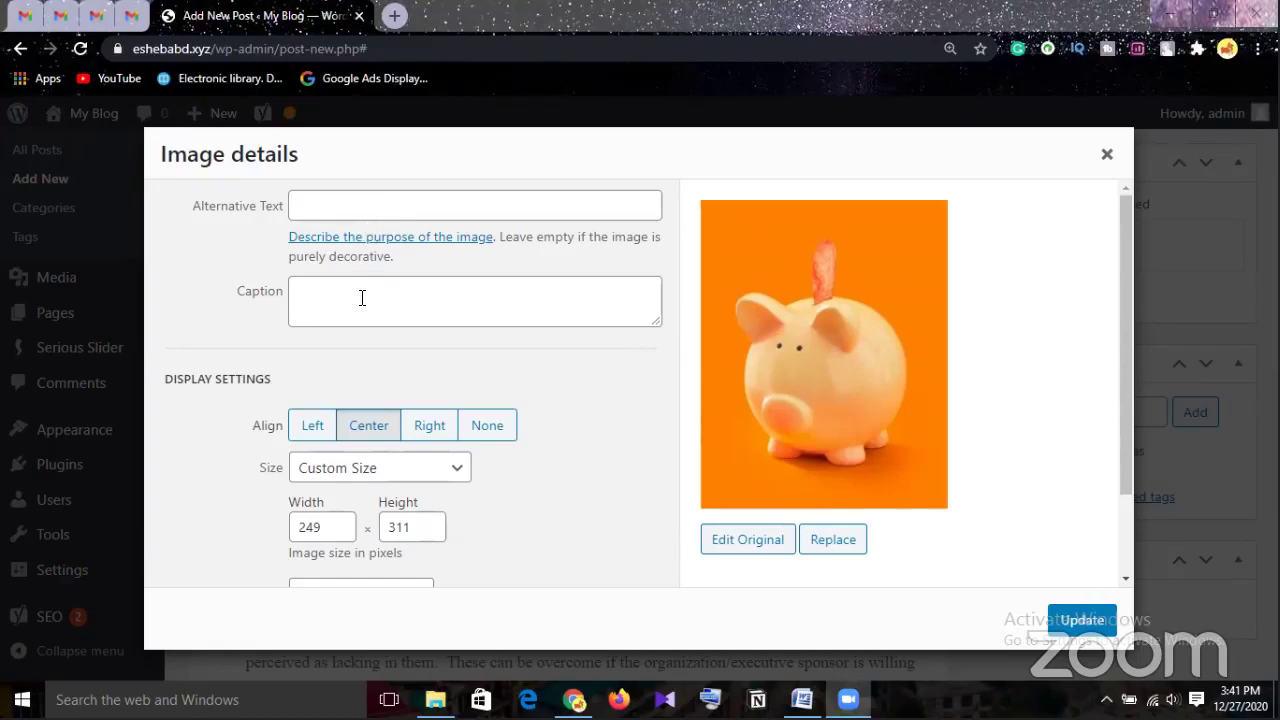
pyautogui.click(360, 294)
pyautogui.click(362, 208)
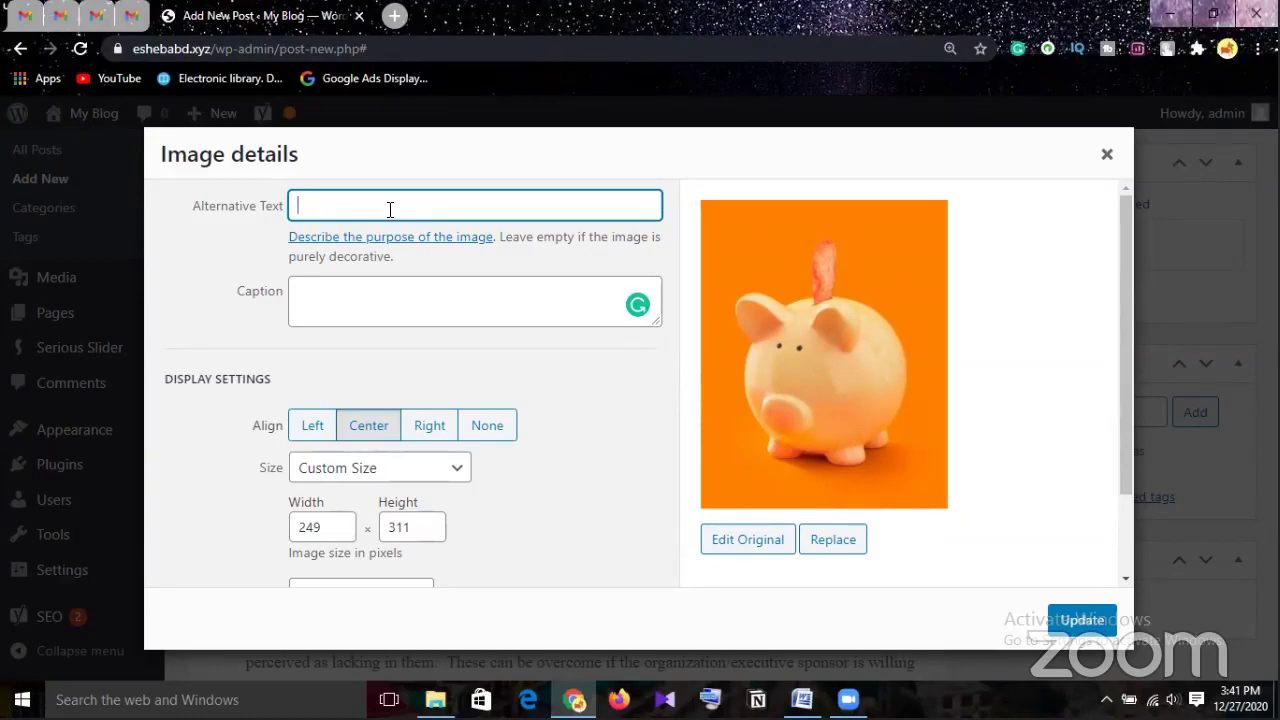
pyautogui.write('Miniature bank')
# Caption the orange-background image "Orange piggy bank" and update it in the post
pyautogui.click(382, 300)
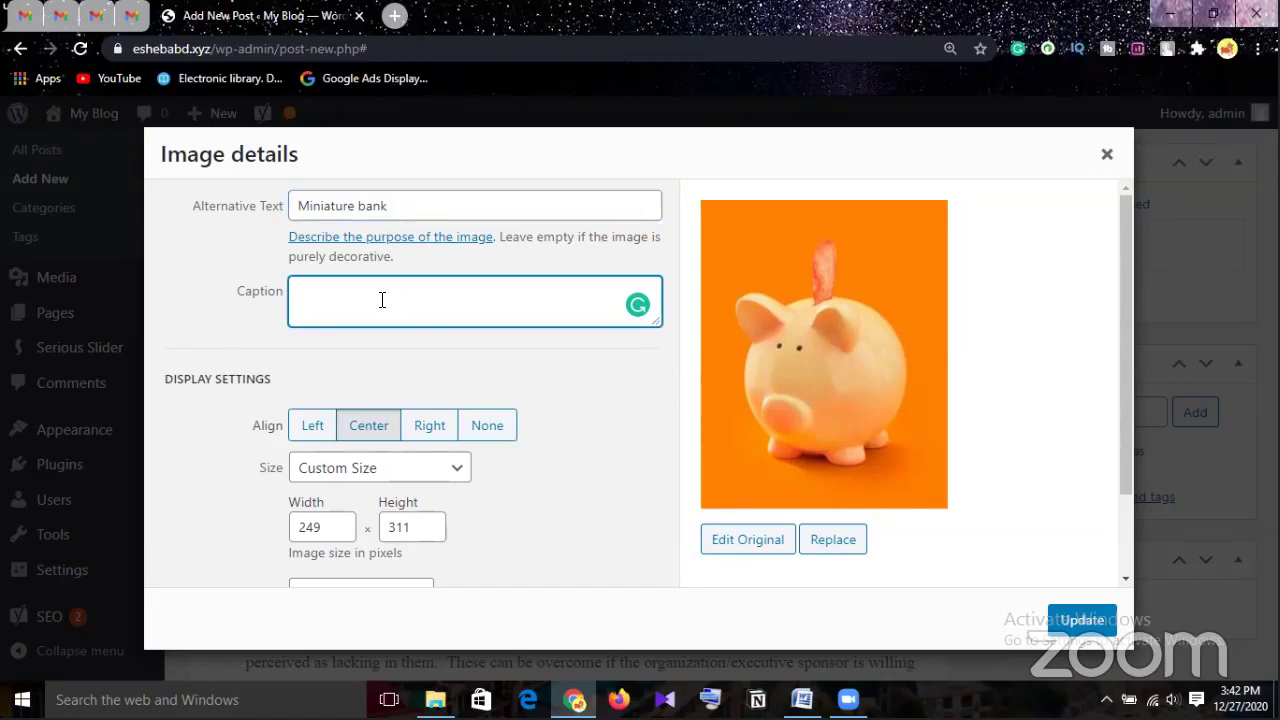
pyautogui.write('Orange pigg')
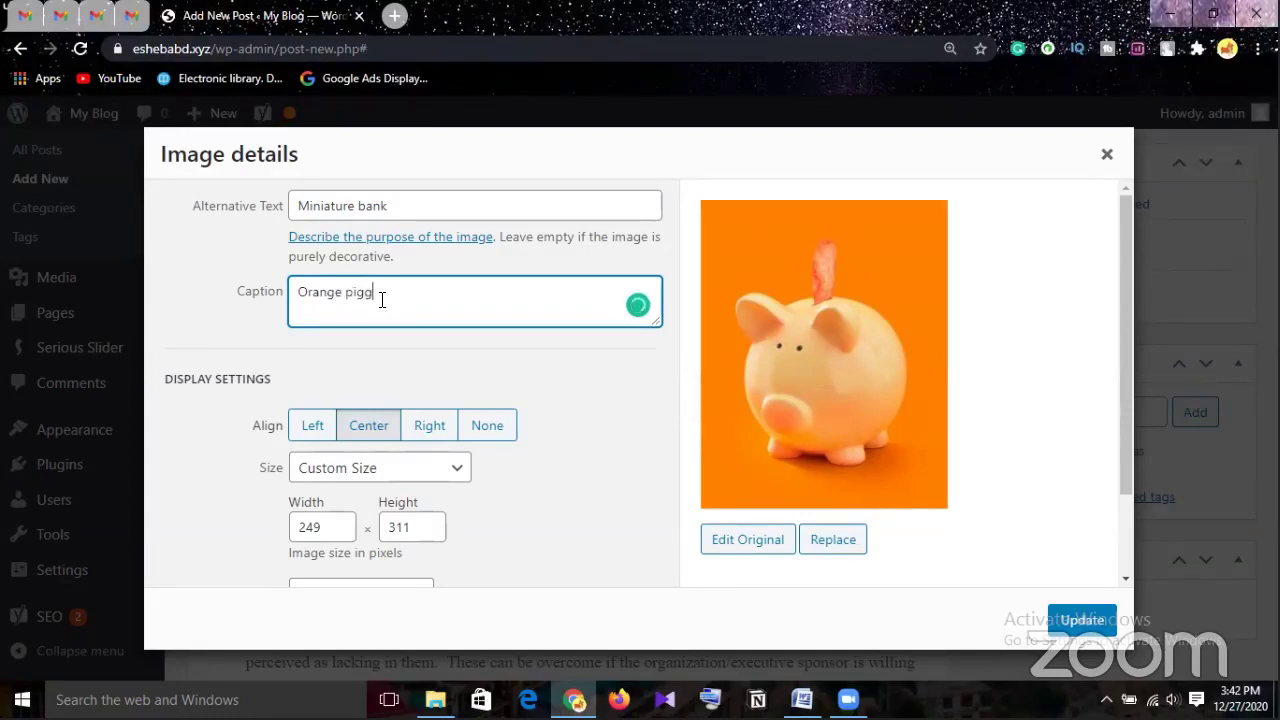
pyautogui.write('y bank')
pyautogui.click(1078, 622)
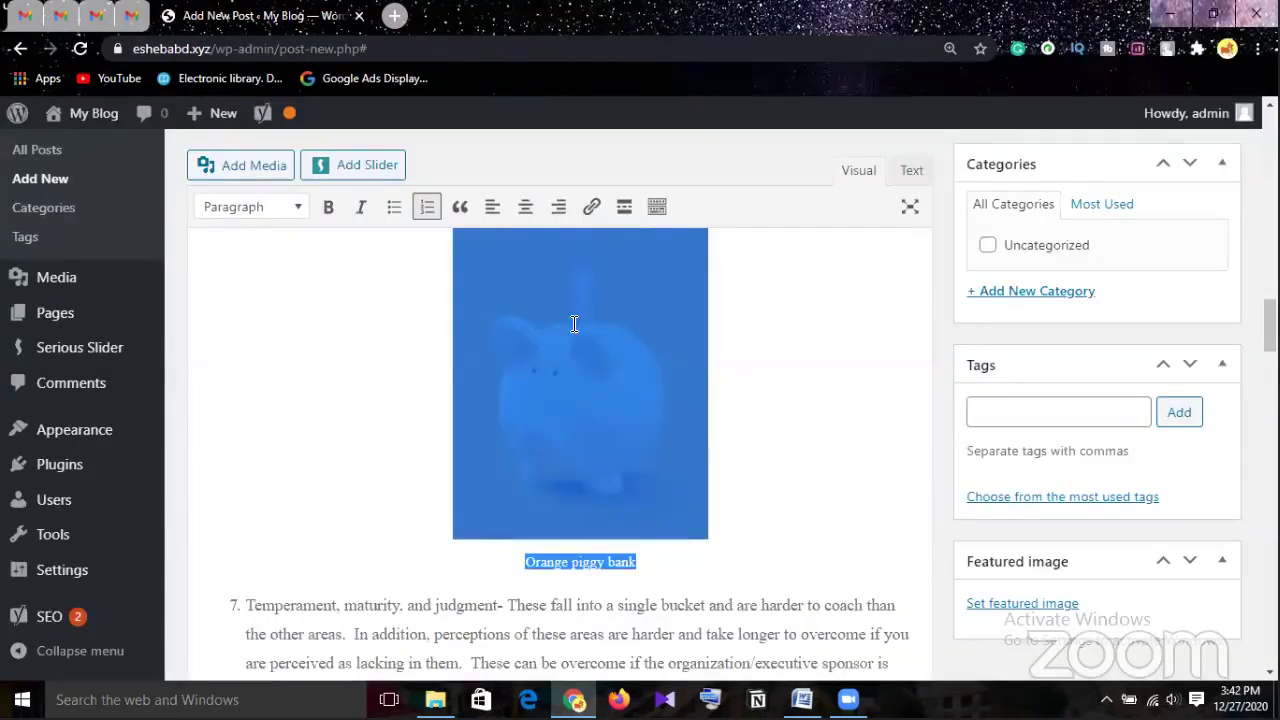
pyautogui.click(758, 394)
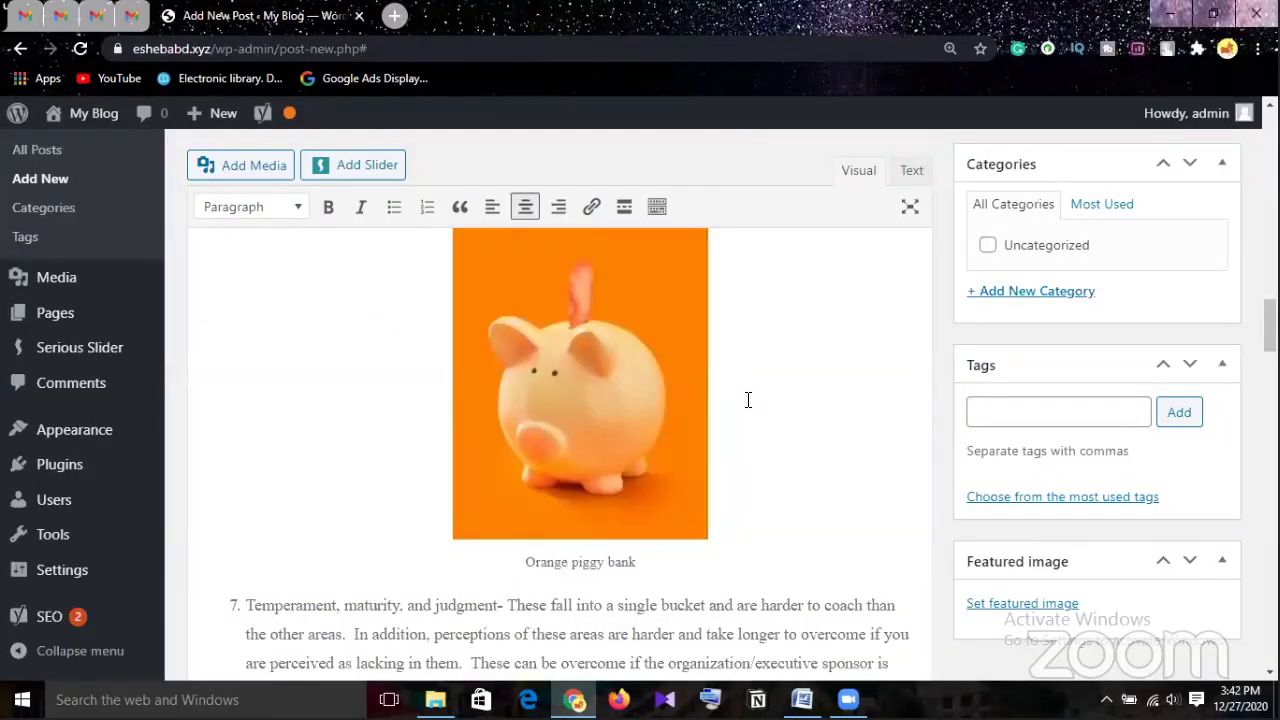
# Examine the problems and improvements in the post's Yoast SEO analysis results
pyautogui.scroll(-15, 758, 394)
pyautogui.scroll(-12, 743, 404)
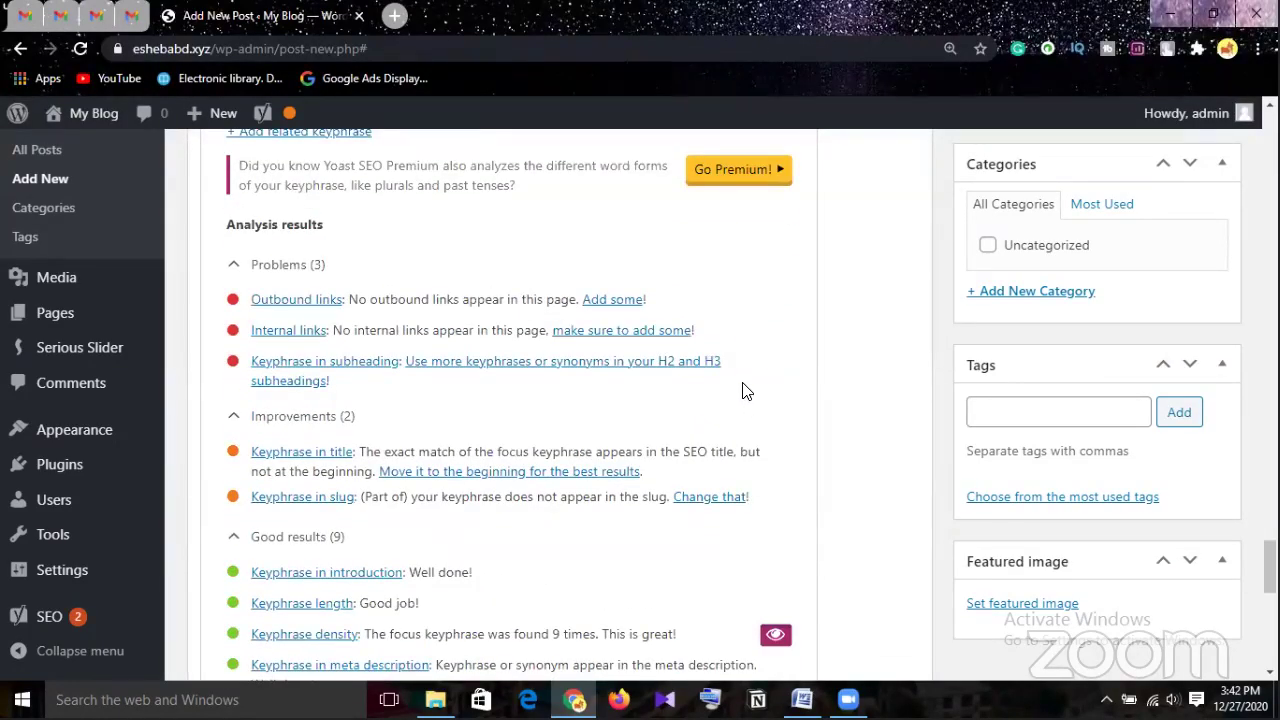
# Review the good results in the Yoast SEO analysis against the remaining link, subheading, title and slug issues
pyautogui.scroll(-4, 743, 390)
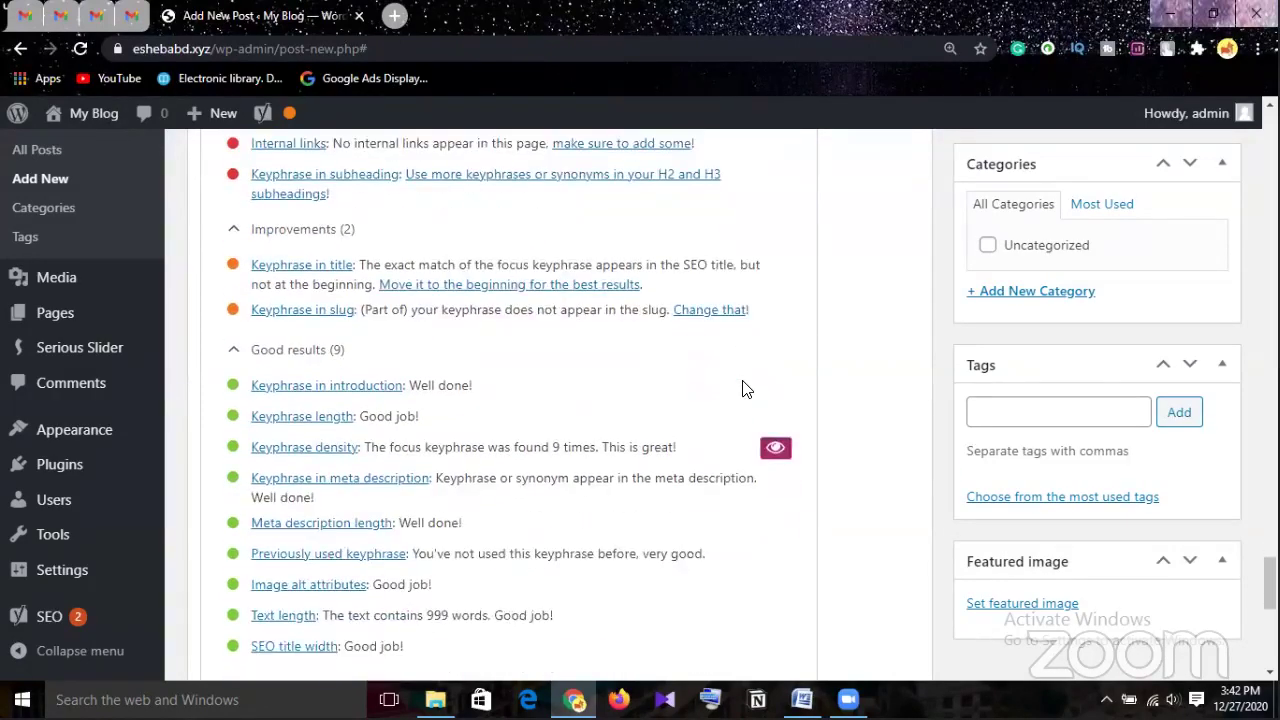
pyautogui.scroll(-2, 743, 390)
pyautogui.scroll(4, 743, 385)
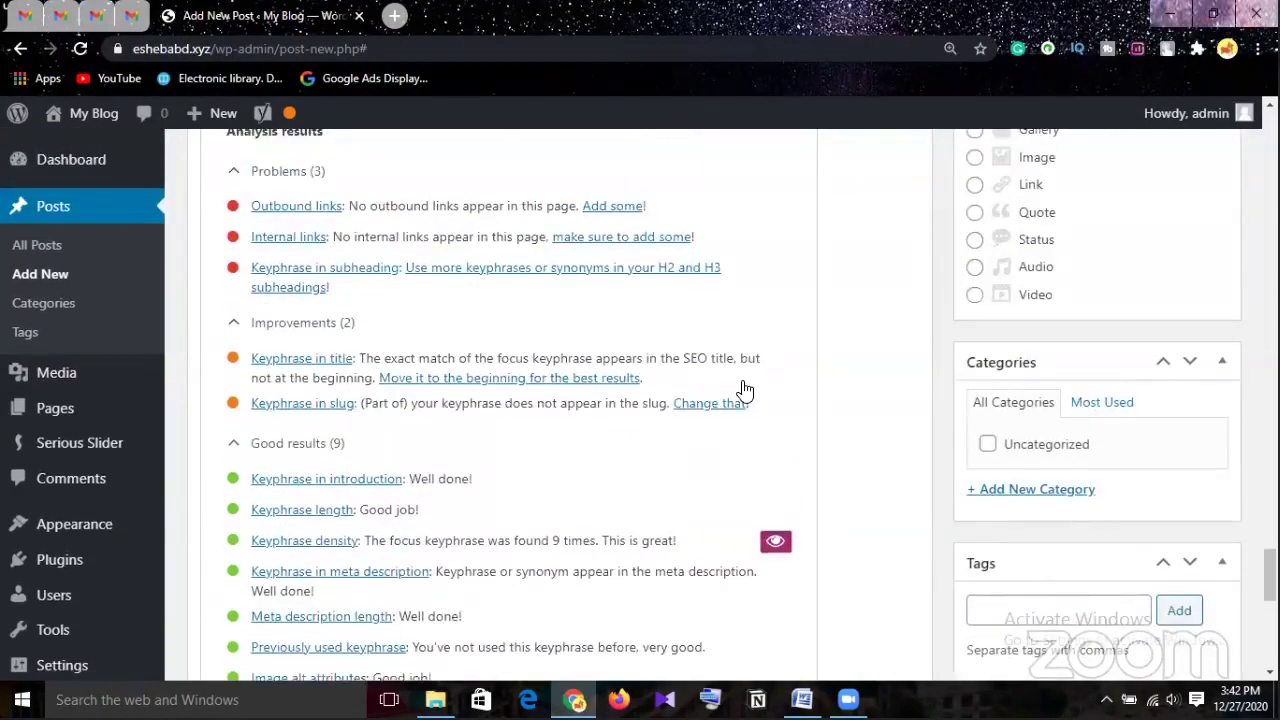
pyautogui.scroll(-2, 743, 385)
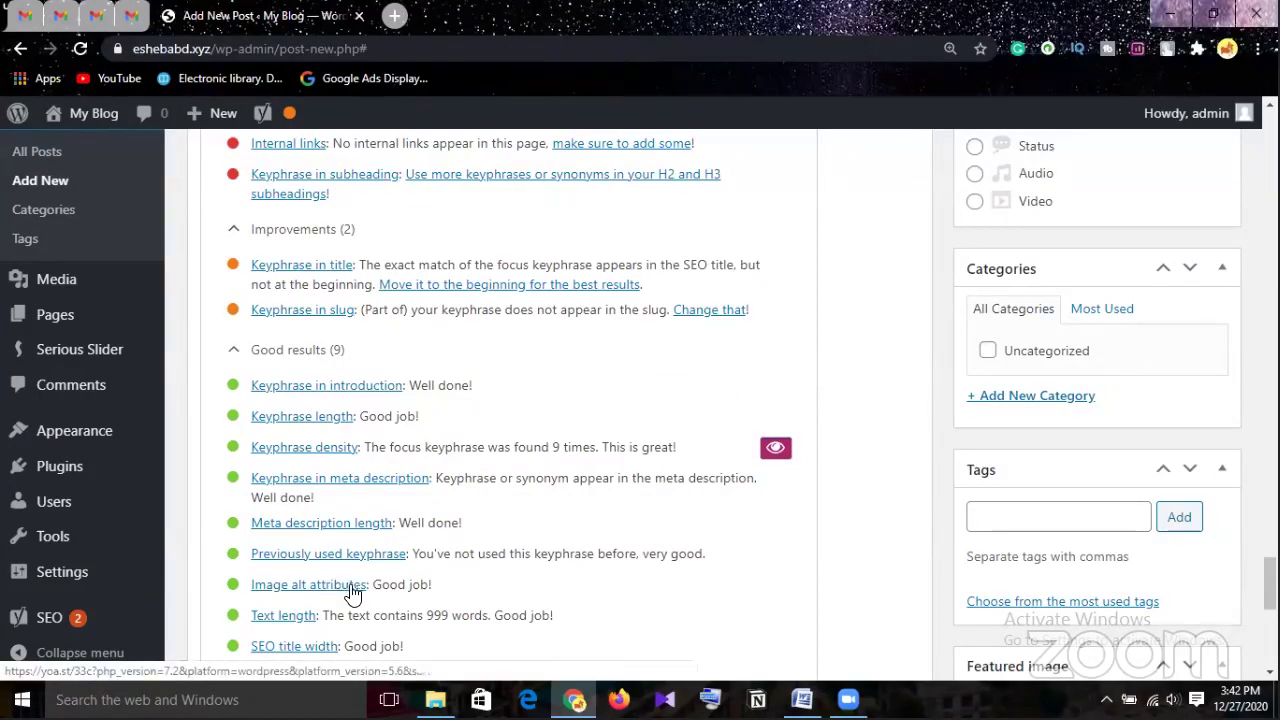
pyautogui.scroll(2, 525, 478)
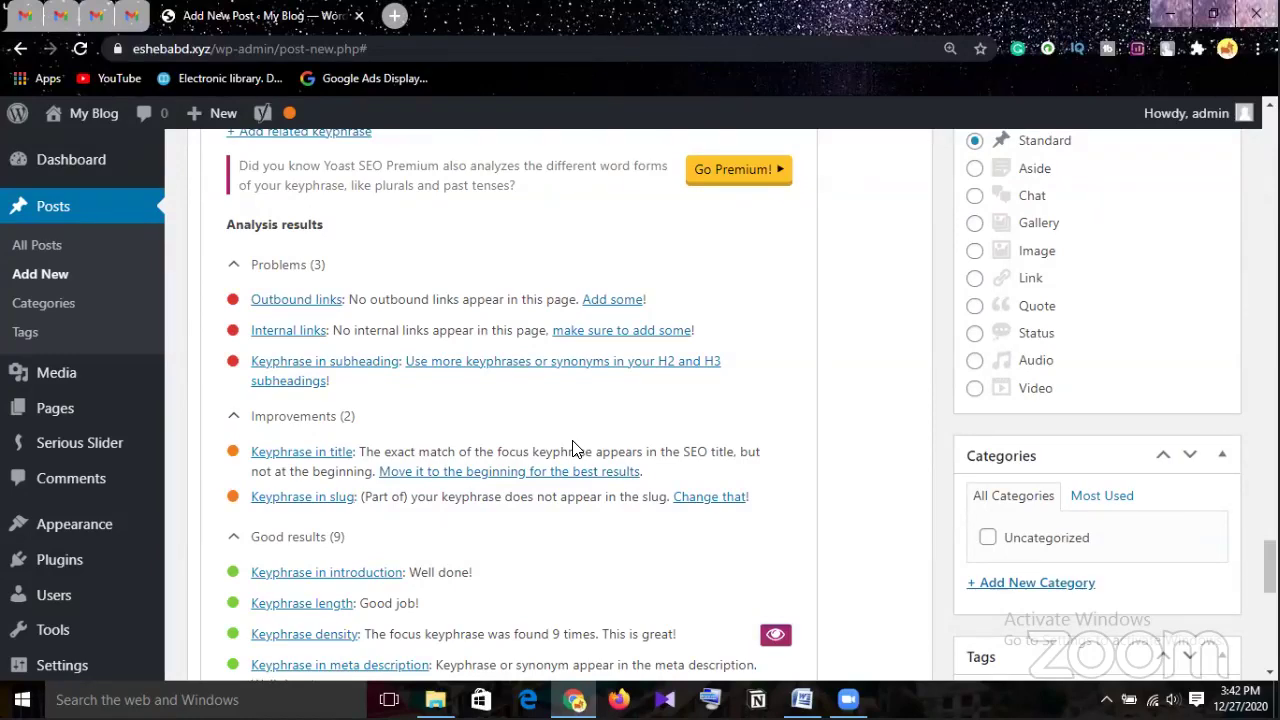
# Look back through the post's body text, headings and images up to the introduction for a place to add links
pyautogui.scroll(10, 414, 400)
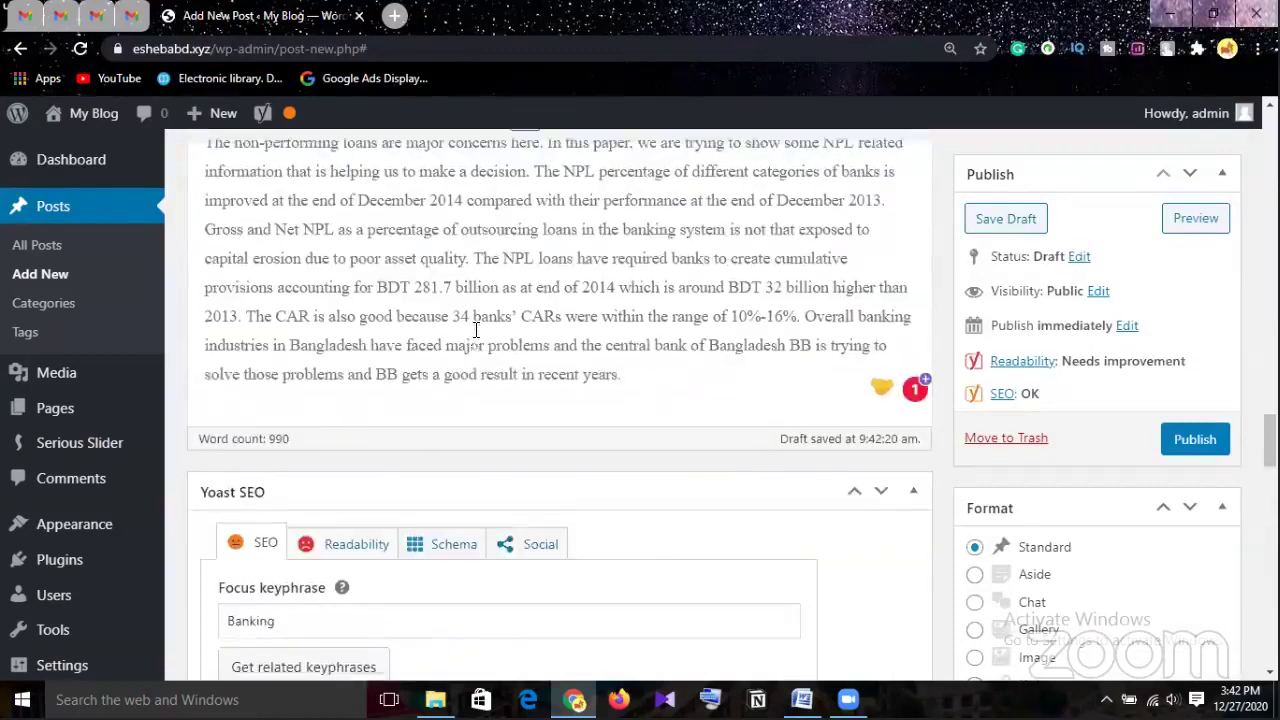
pyautogui.scroll(15, 476, 330)
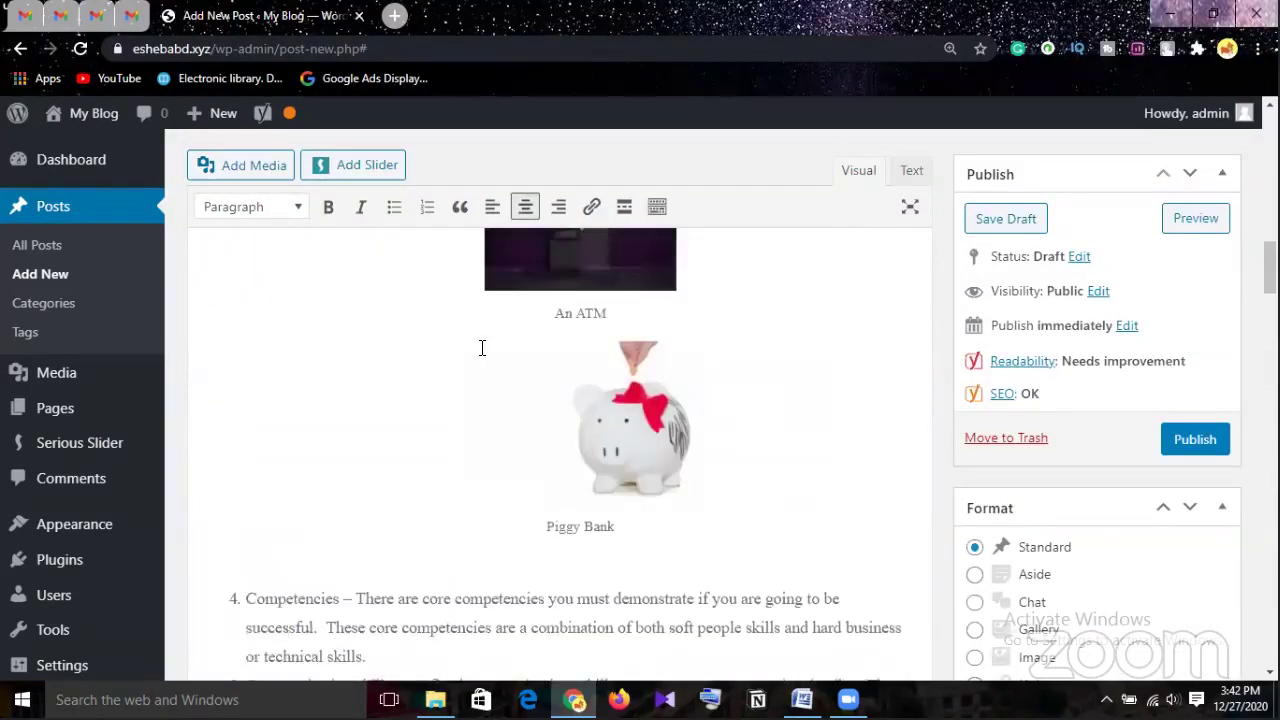
pyautogui.scroll(-3, 482, 347)
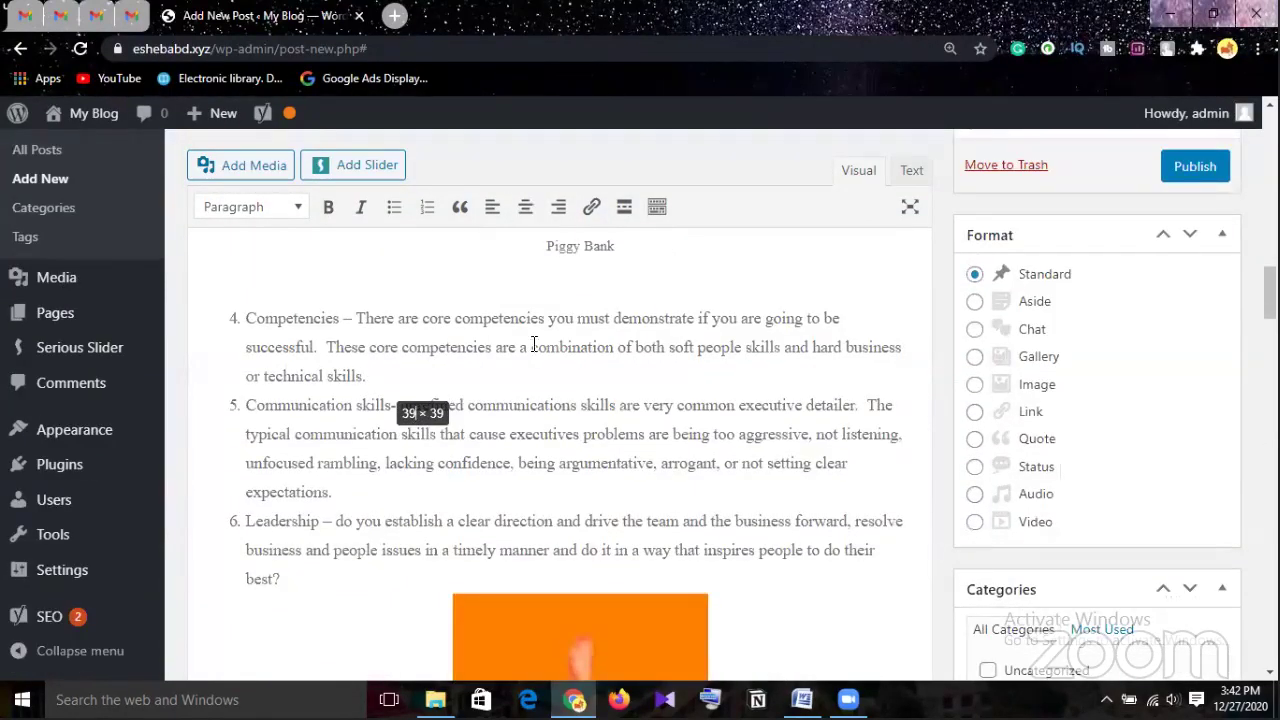
pyautogui.scroll(10, 502, 352)
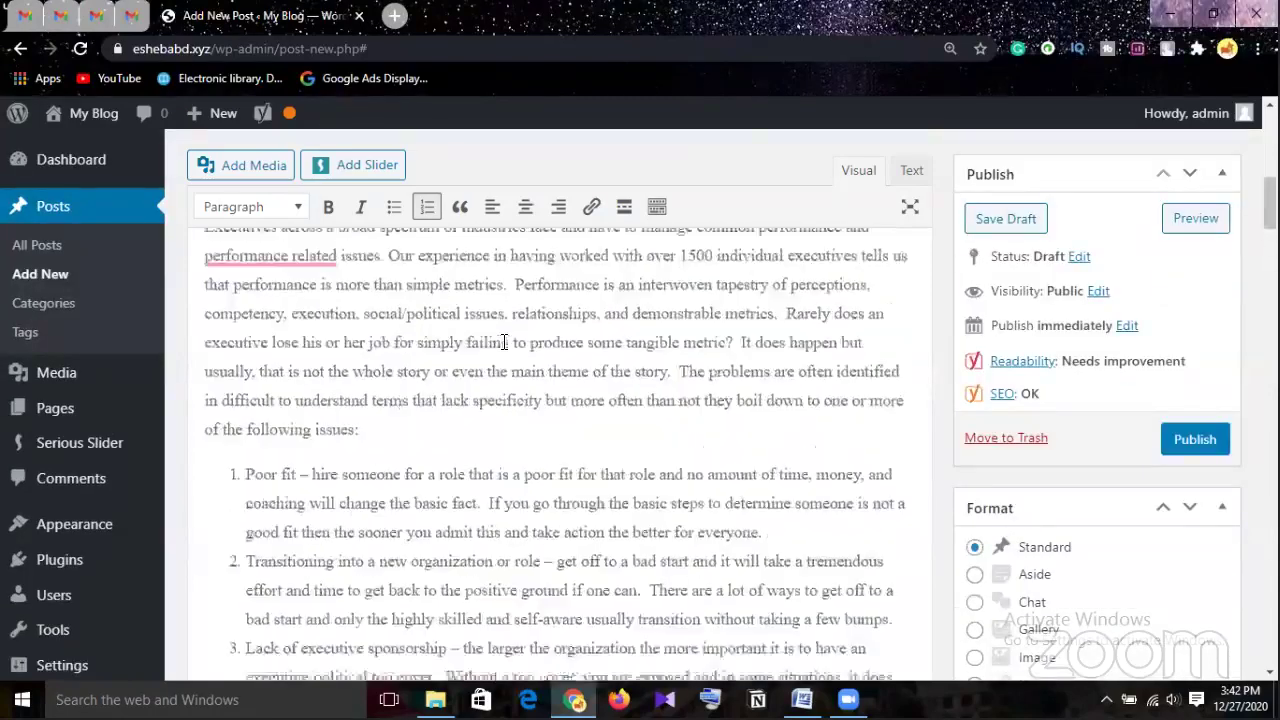
pyautogui.scroll(-2, 504, 342)
pyautogui.moveTo(284, 463)
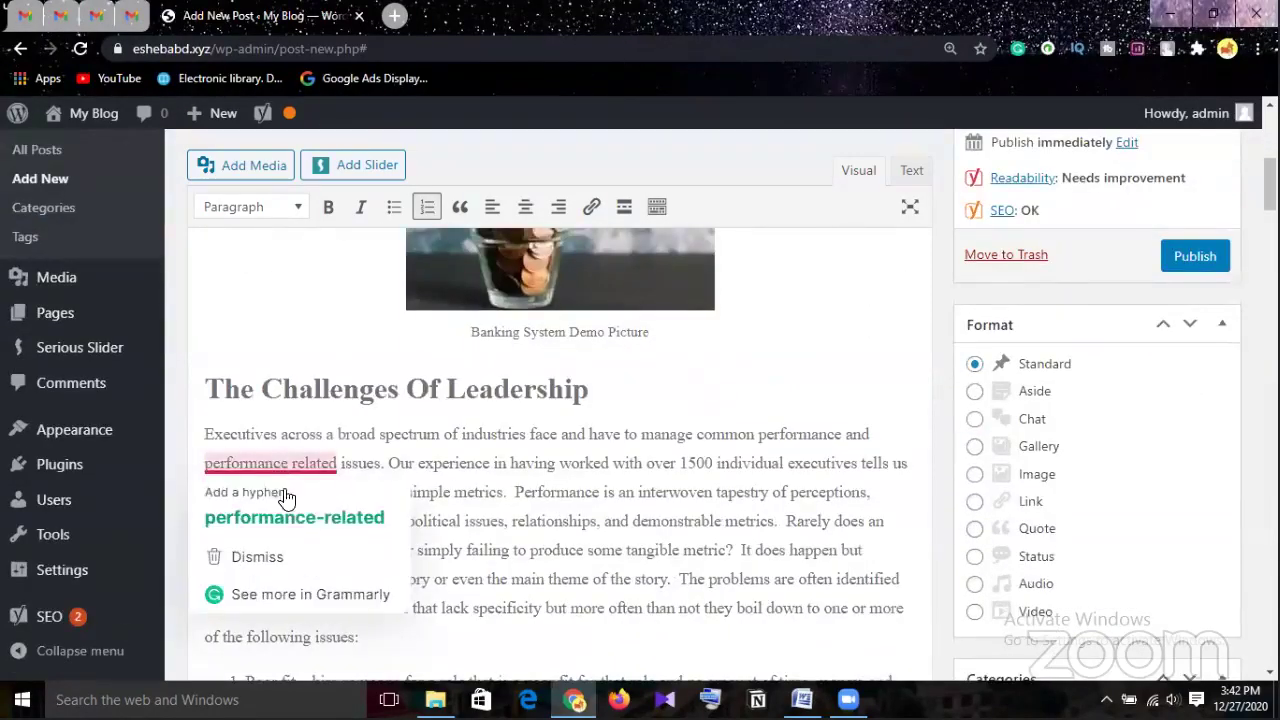
pyautogui.scroll(8, 388, 375)
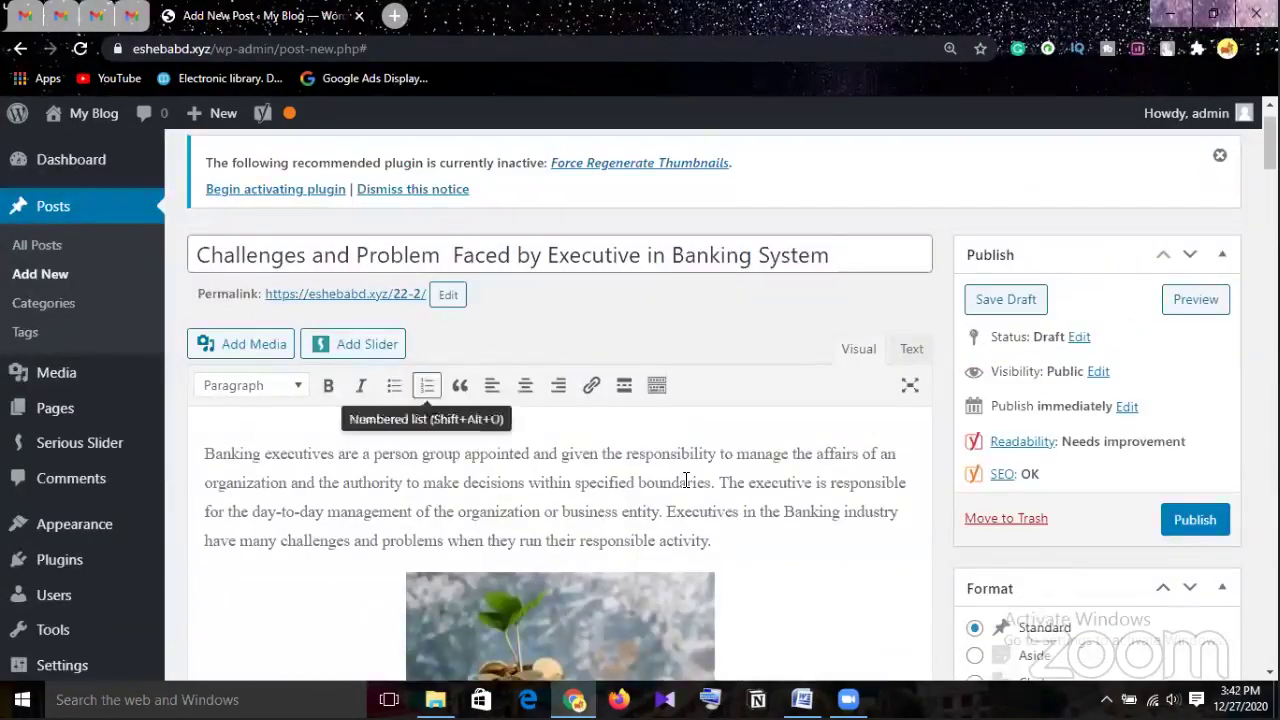
# Start inserting a link on the word "executive" in the second sentence of the introductory paragraph
pyautogui.scroll(-1, 706, 489)
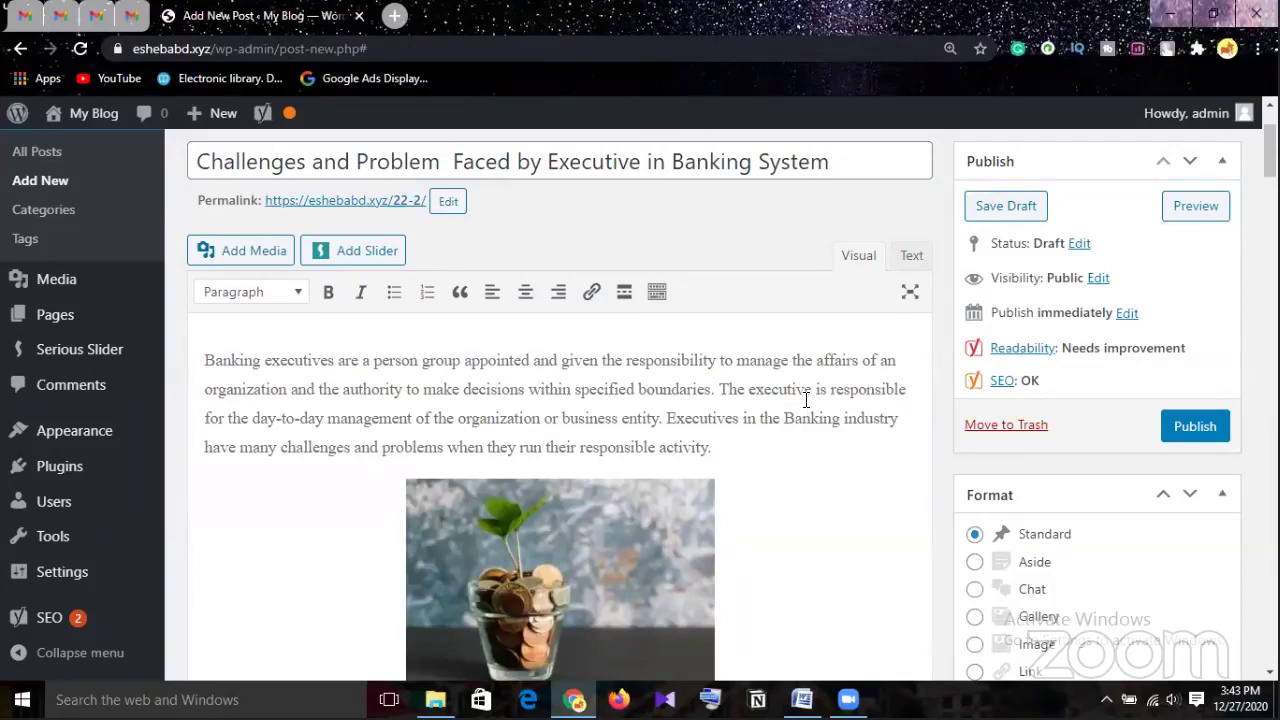
pyautogui.moveTo(810, 391); pyautogui.dragTo(768, 390)
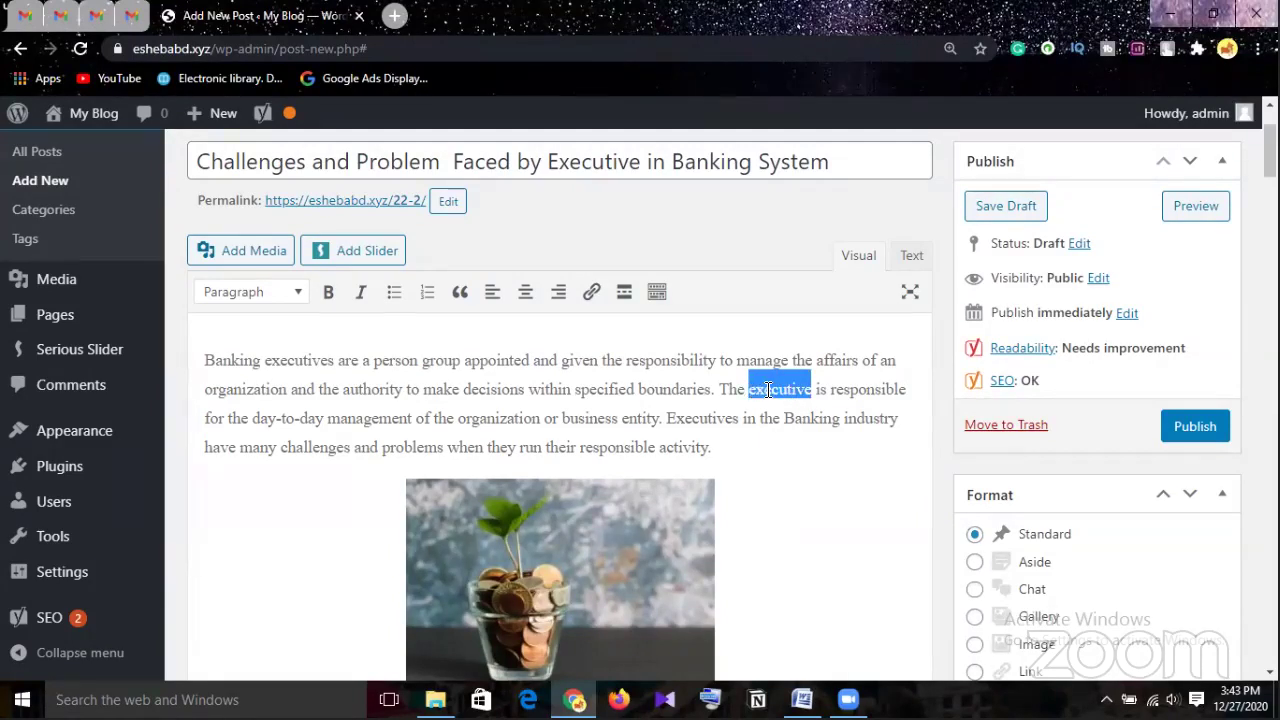
pyautogui.click(591, 291)
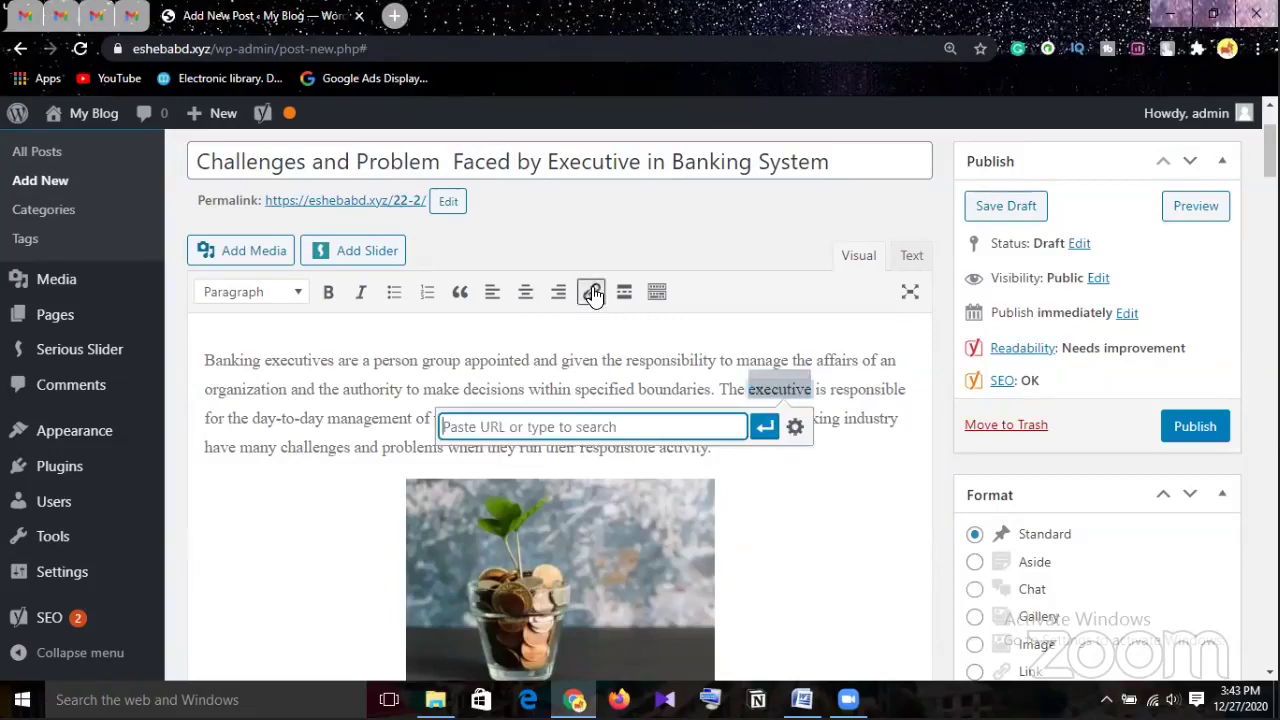
# Open the LinkedIn profile page in a new browser tab and copy its full web address
pyautogui.click(395, 15)
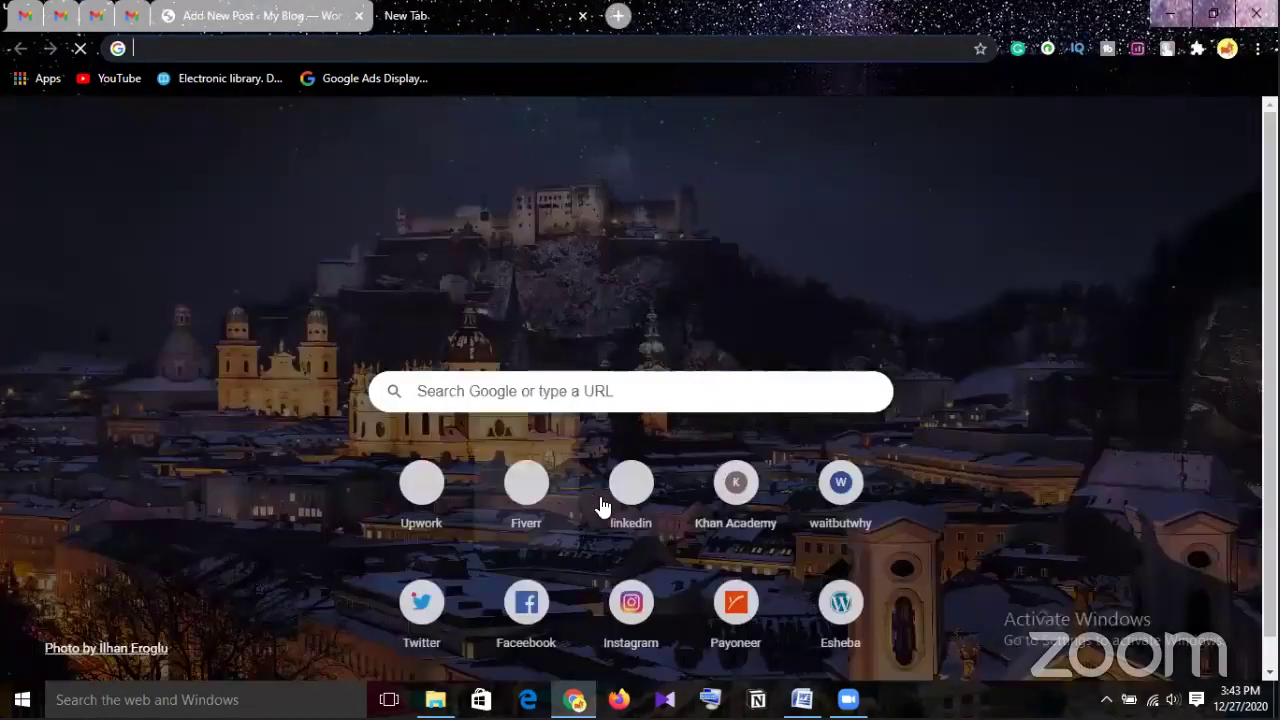
pyautogui.write('linkedin')
pyautogui.press('Return')
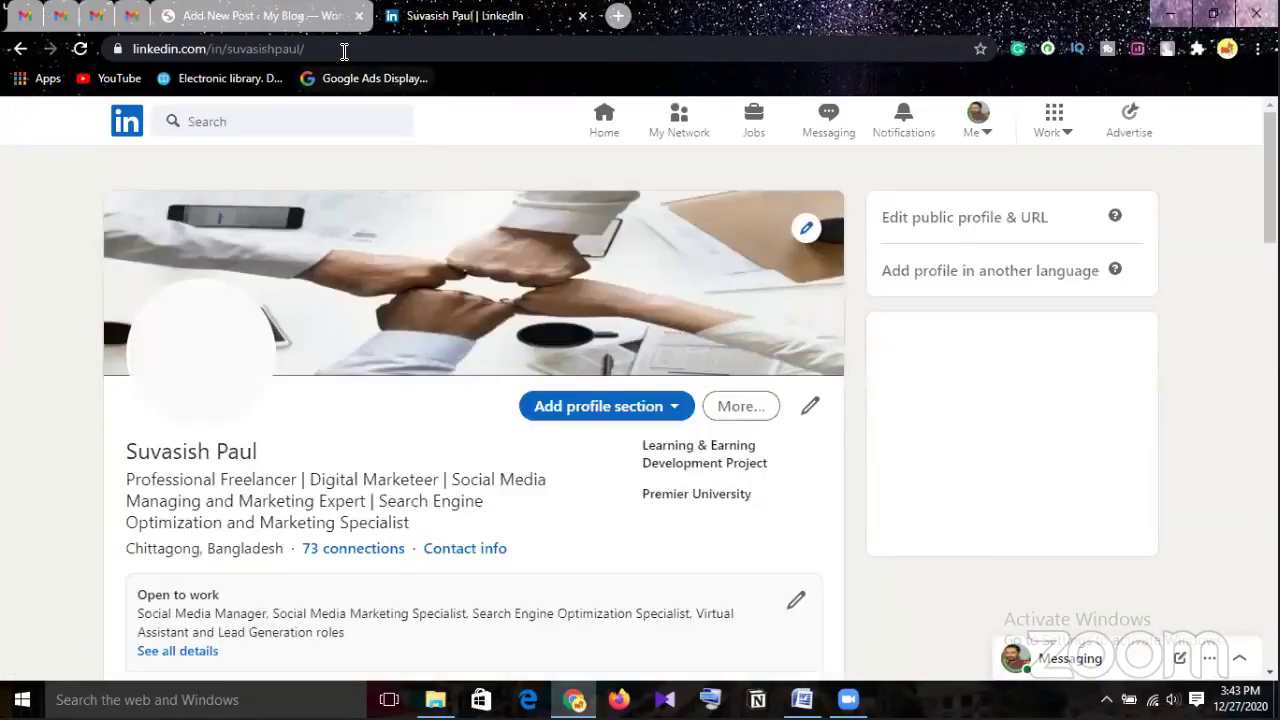
pyautogui.moveTo(341, 51); pyautogui.dragTo(114, 49)
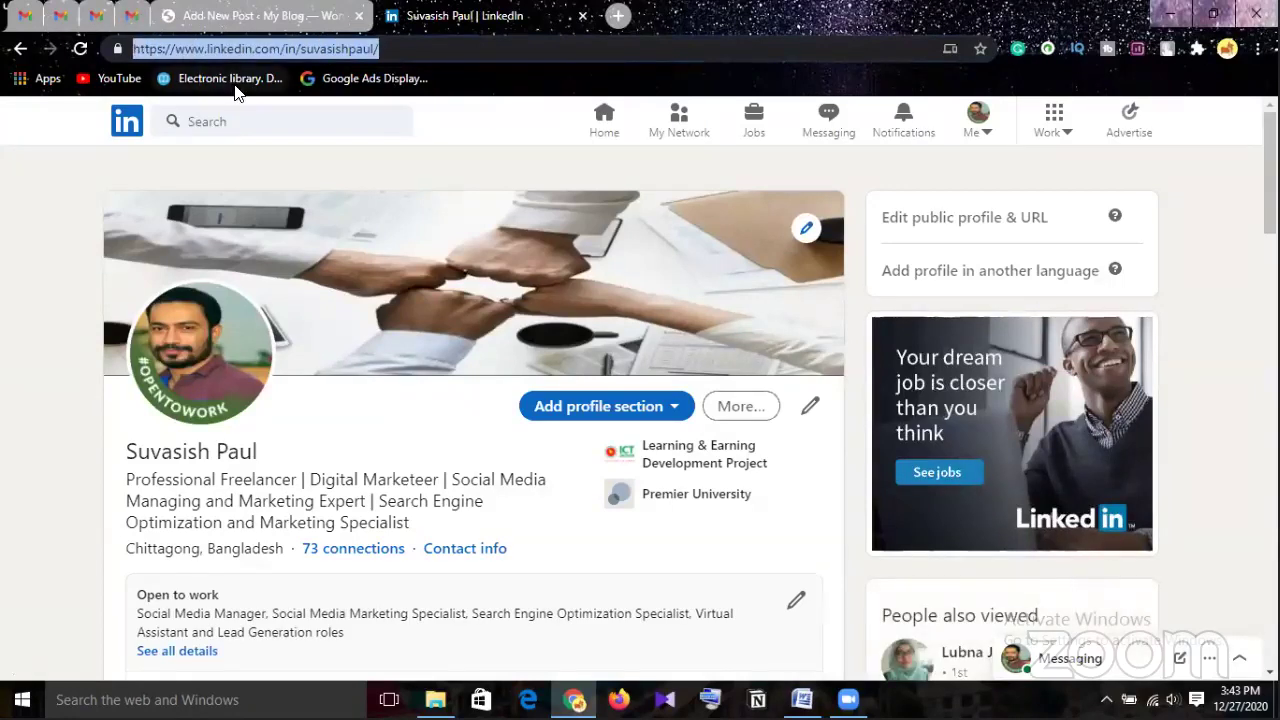
pyautogui.press('BackSpace')
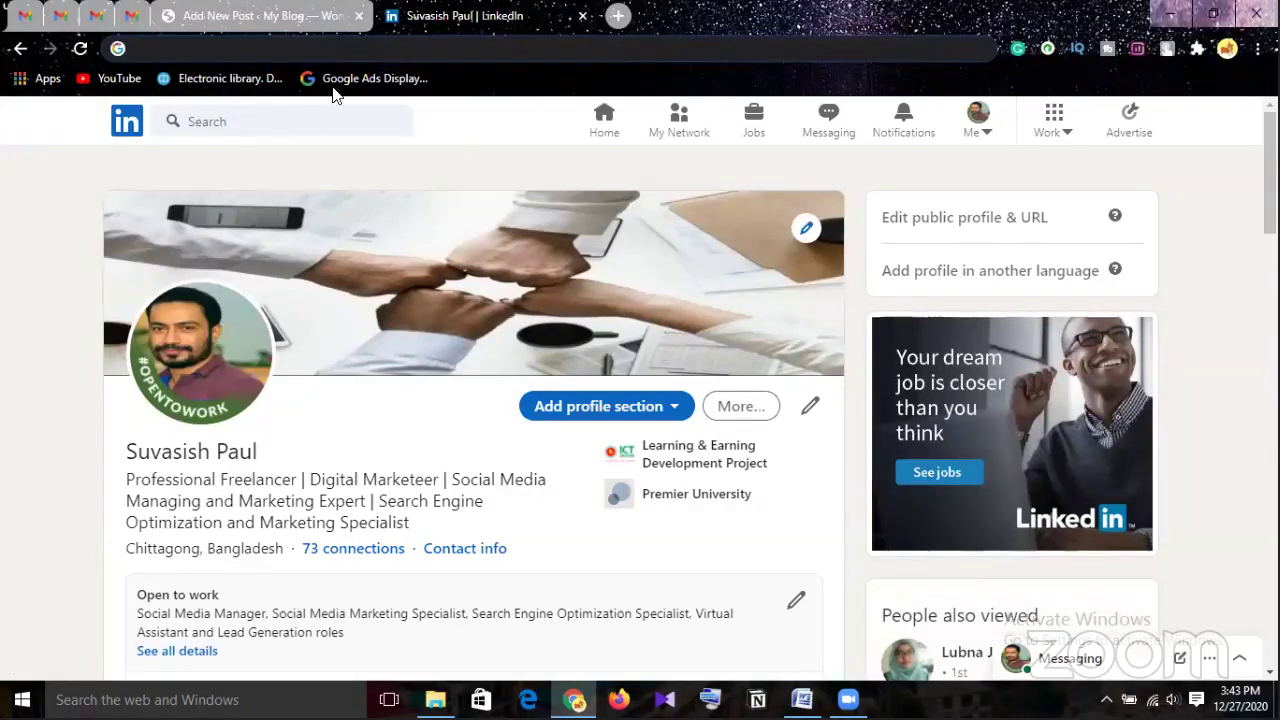
pyautogui.hotkey('ctrl', 'z')
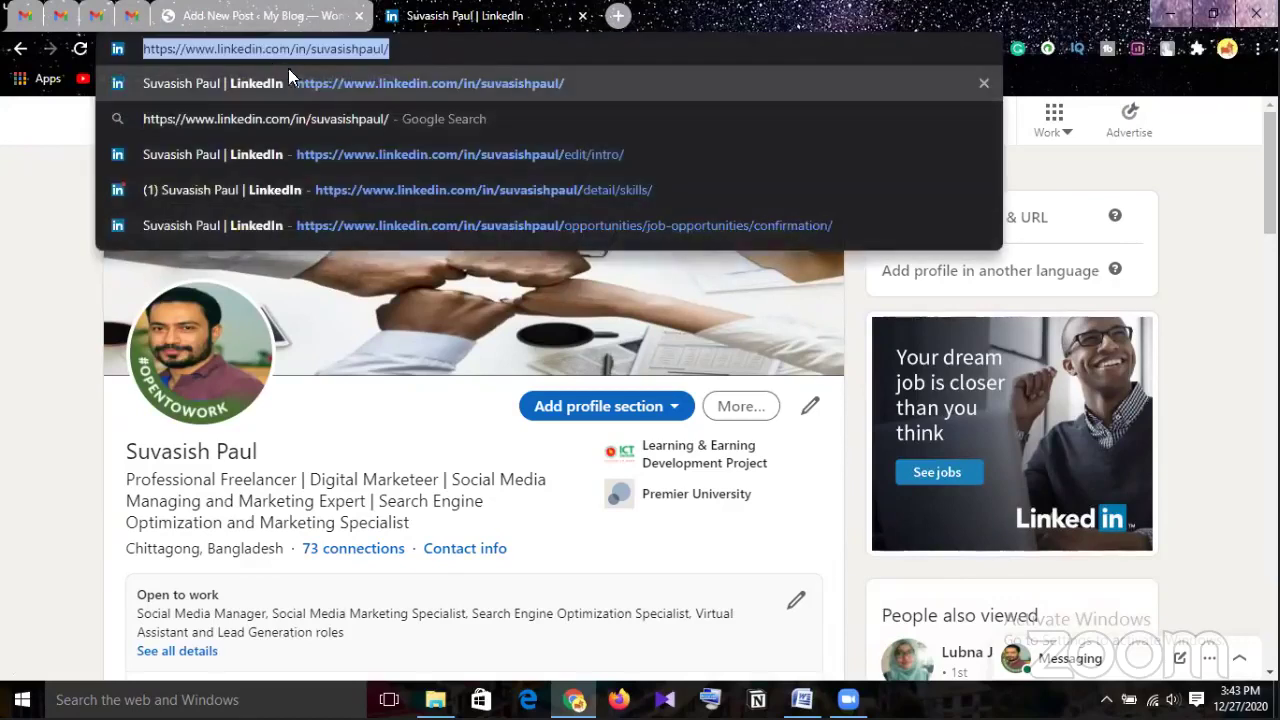
pyautogui.moveTo(406, 48); pyautogui.dragTo(155, 64)
pyautogui.hotkey('ctrl', 'c')
# Apply the copied LinkedIn profile address as the link on "executive" in the post and close the profile page
pyautogui.click(230, 16)
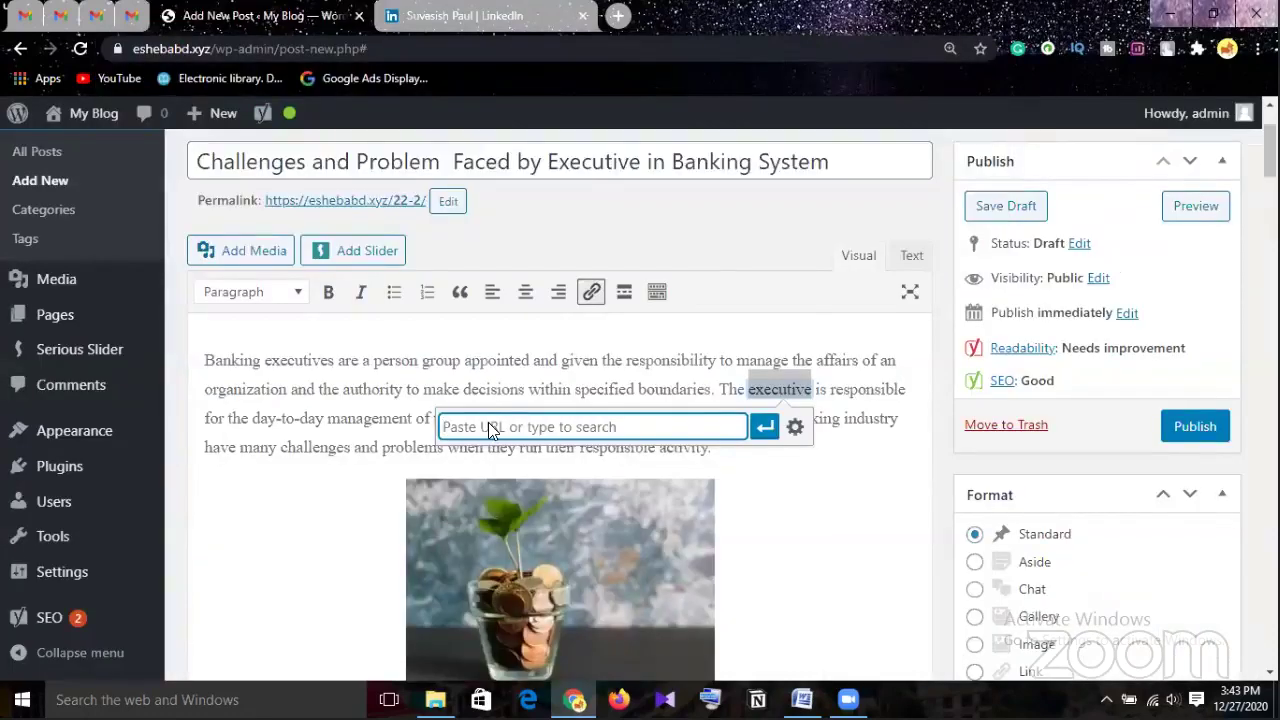
pyautogui.rightClick(489, 427)
pyautogui.click(538, 278)
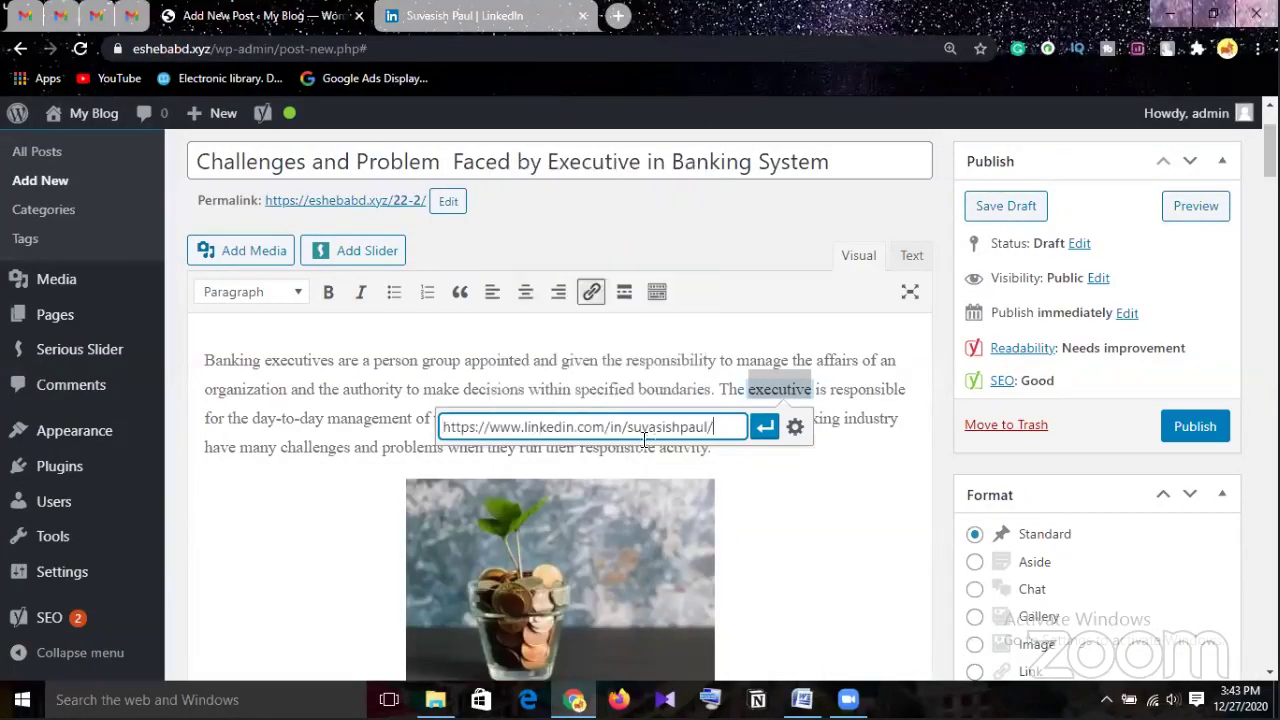
pyautogui.click(764, 427)
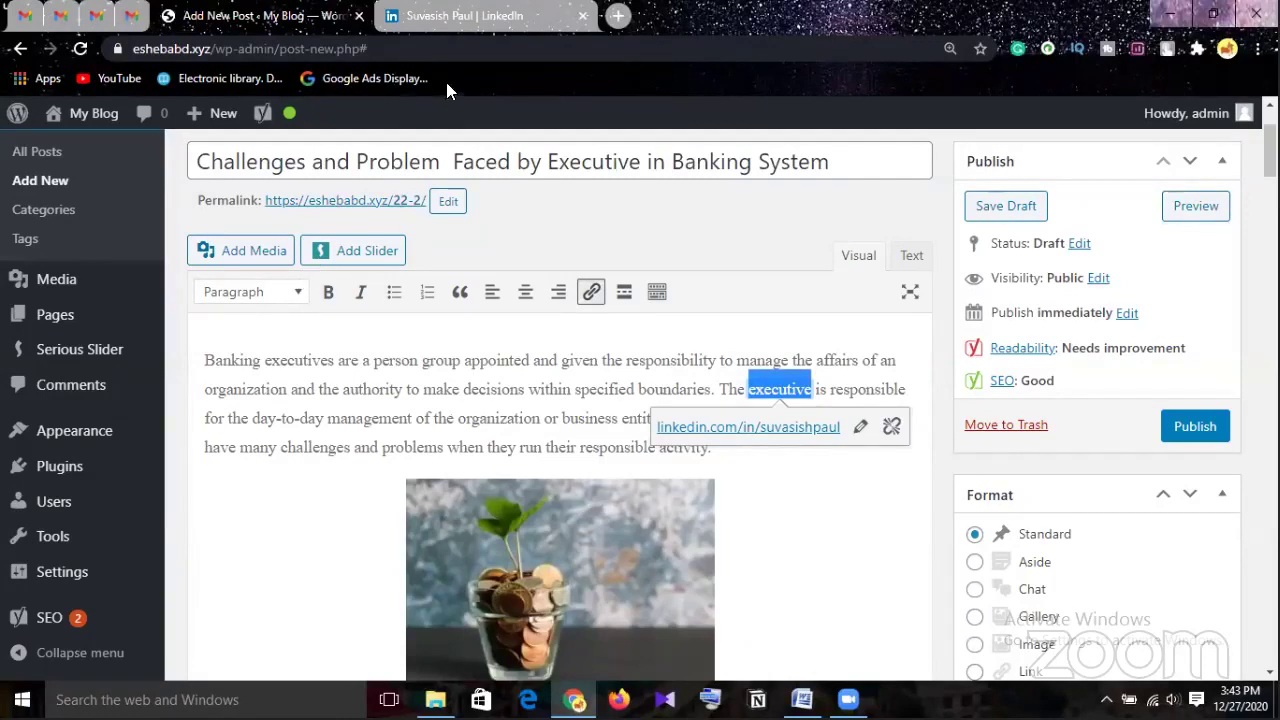
pyautogui.click(583, 16)
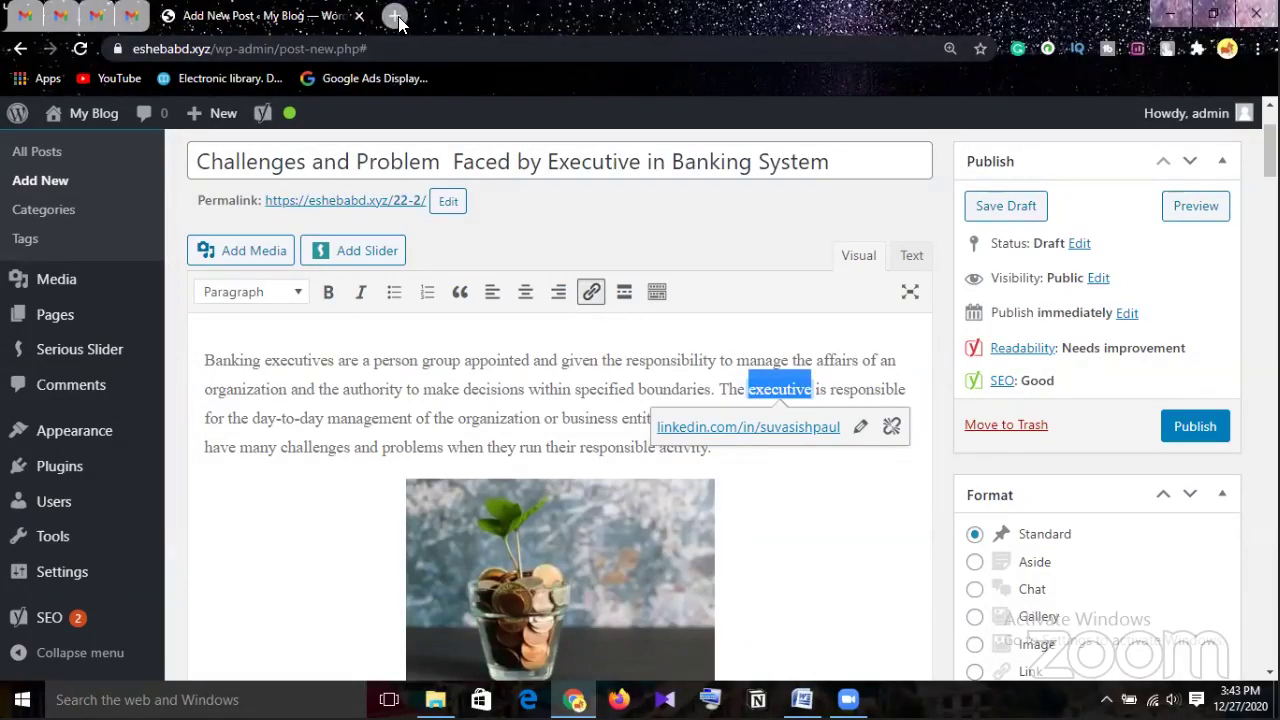
# Open the blog's WordPress dashboard in a new browser tab and look through its activity and Yoast SEO overview
pyautogui.click(396, 16)
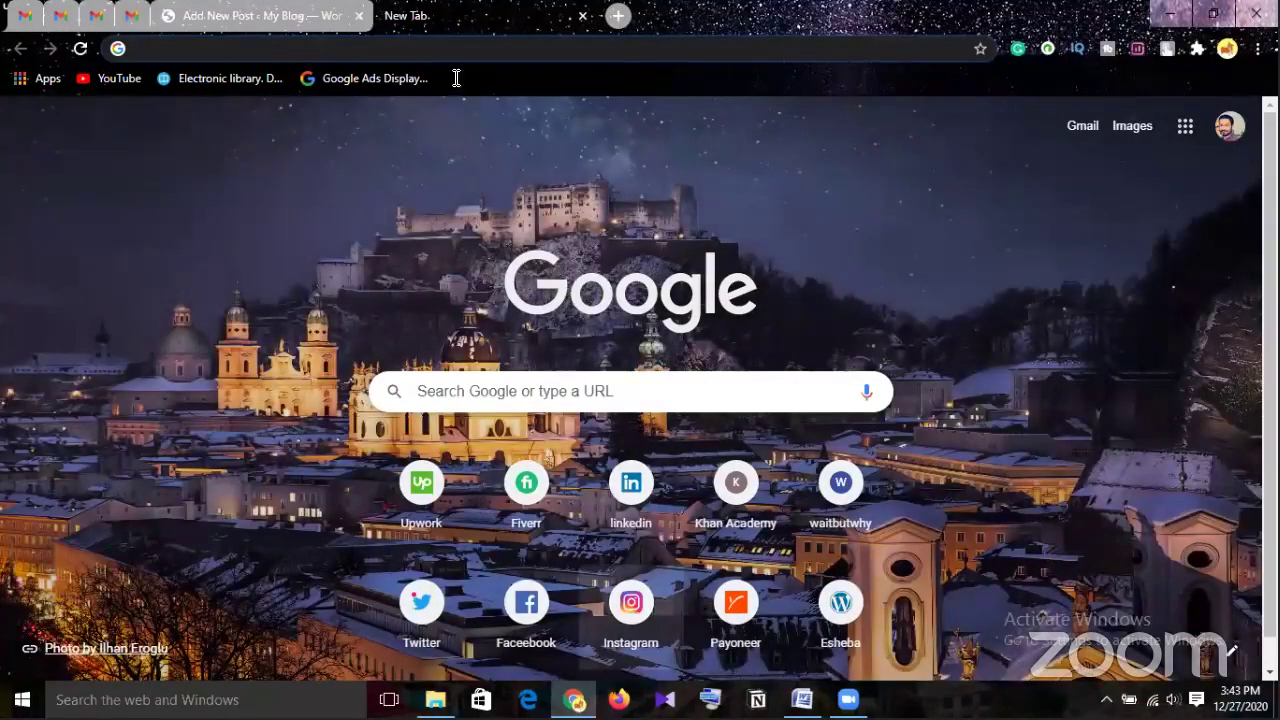
pyautogui.hotkey('ctrl', 'shift', 'Tab')
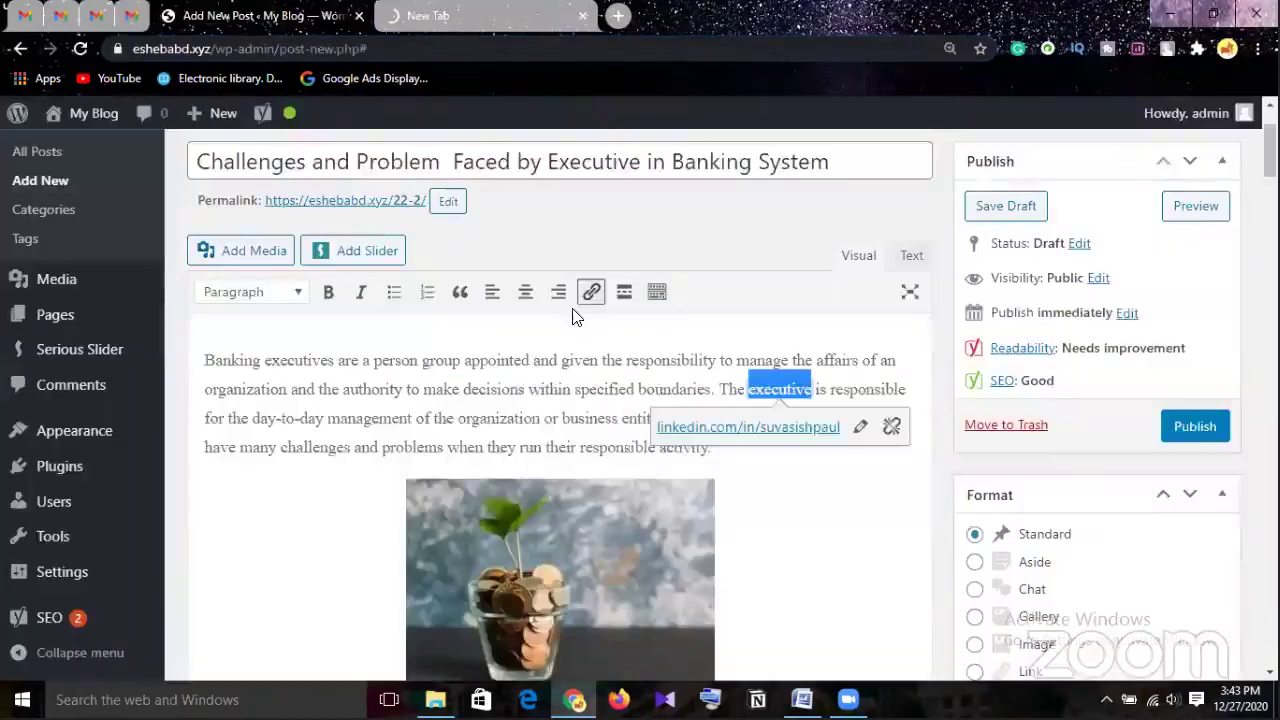
pyautogui.hotkey('ctrl', 'Tab')
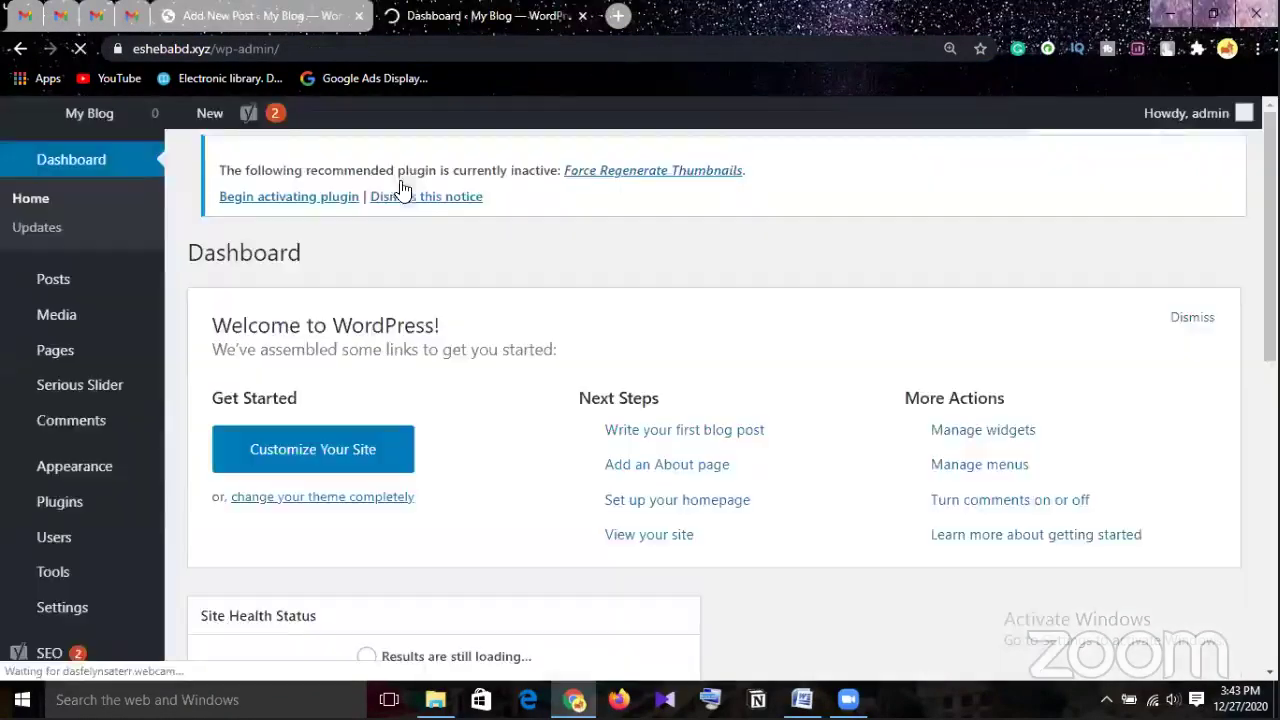
pyautogui.scroll(-3, 260, 165)
pyautogui.scroll(-5, 223, 186)
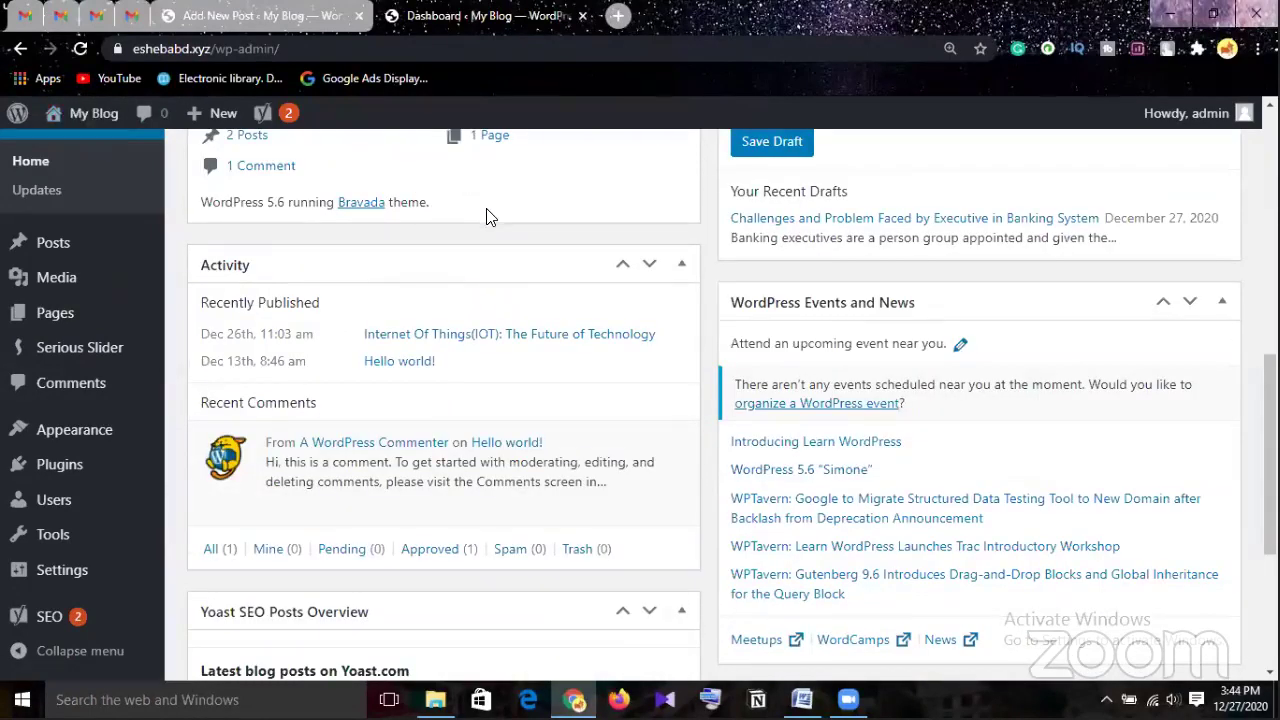
pyautogui.press('Return')
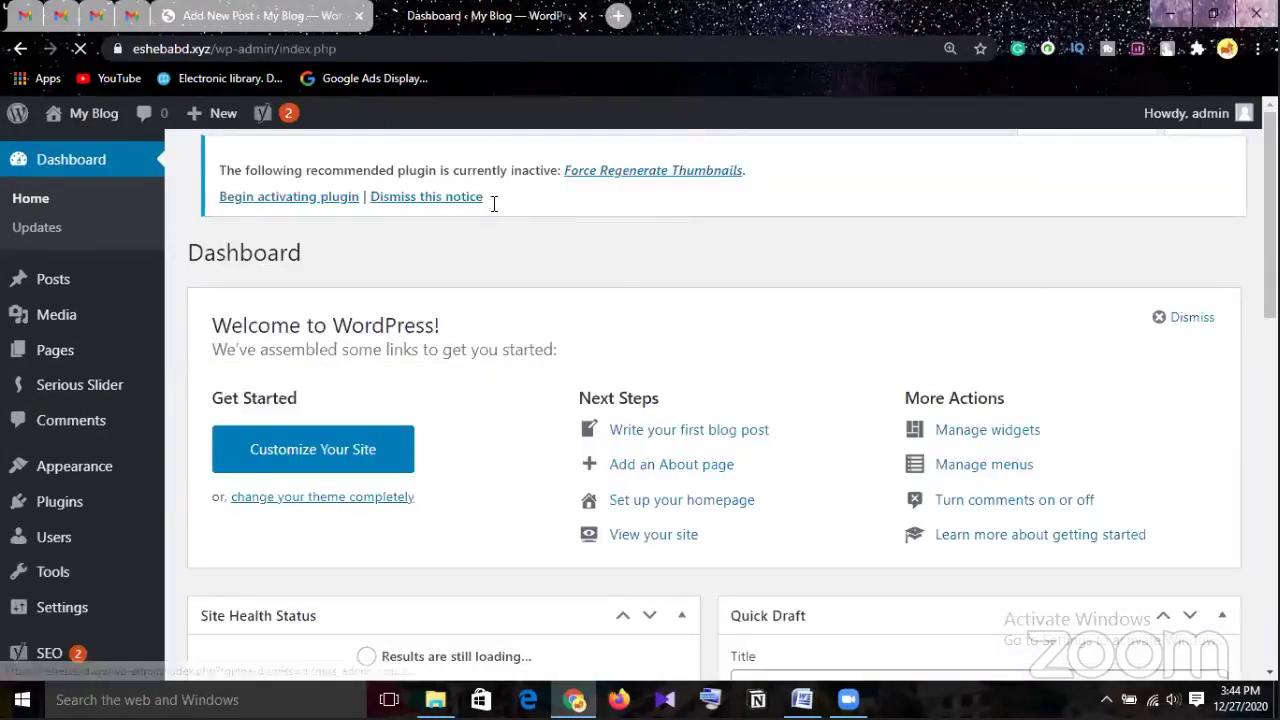
pyautogui.scroll(-5, 630, 270)
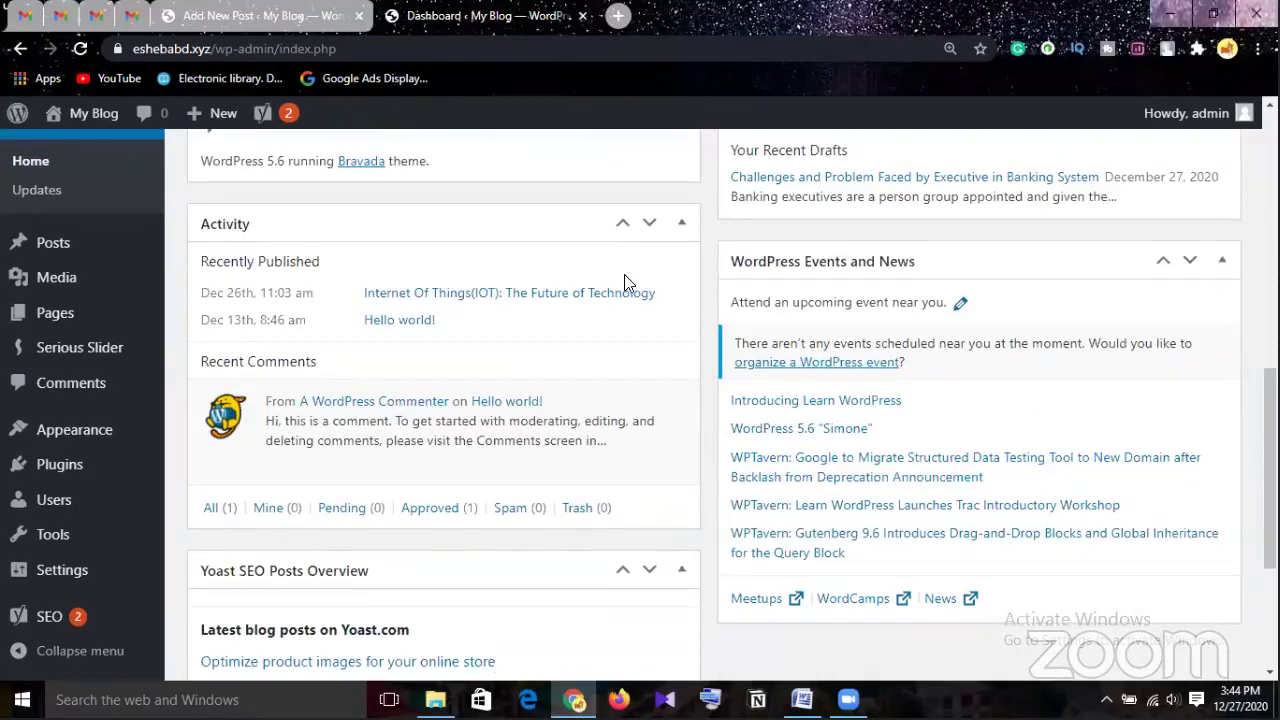
pyautogui.scroll(-4, 615, 275)
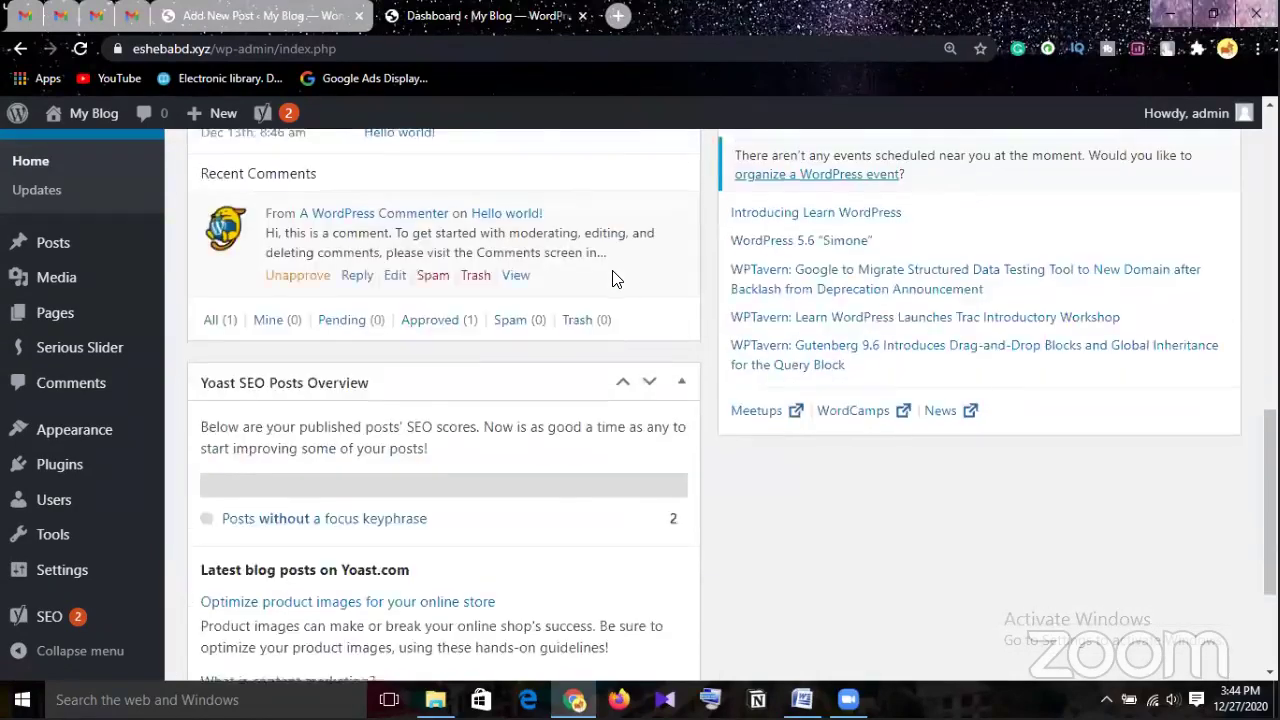
pyautogui.scroll(2, 617, 290)
pyautogui.scroll(8, 617, 293)
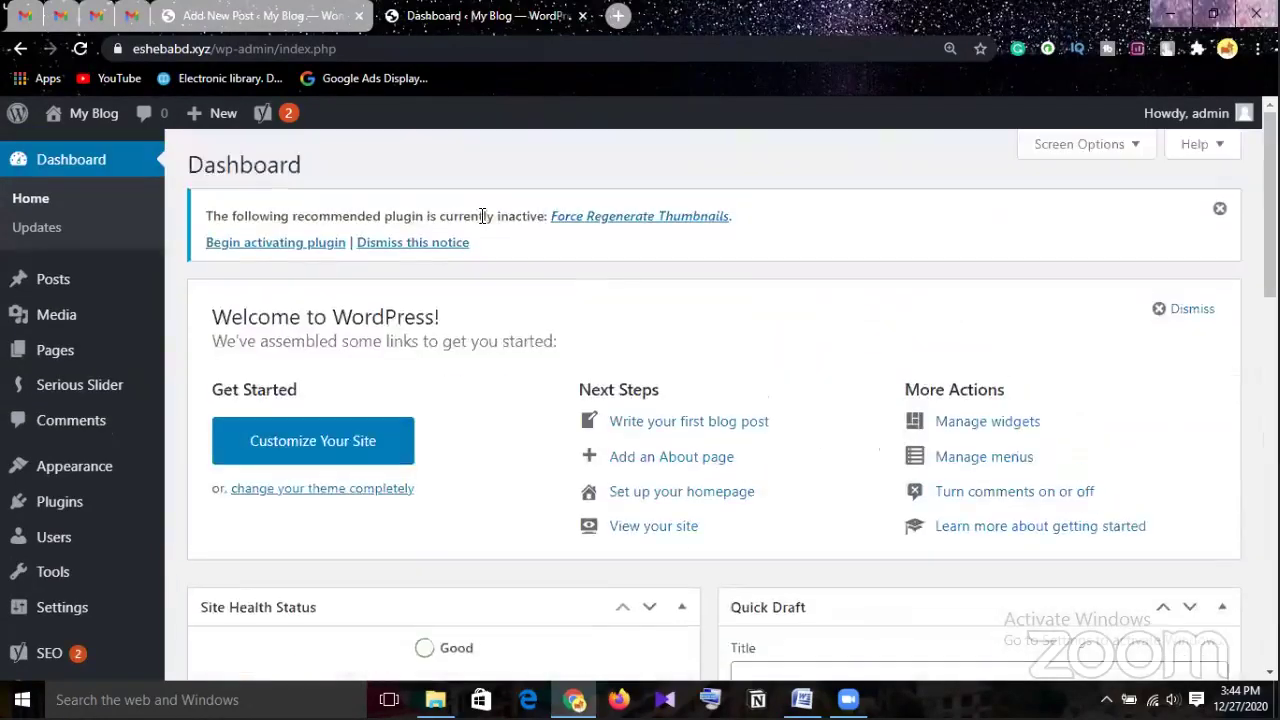
# Visit the blog's front page and open the post "Internet Of Things(IOT): The Future of Technology"
pyautogui.moveTo(28, 120)
pyautogui.click(64, 135)
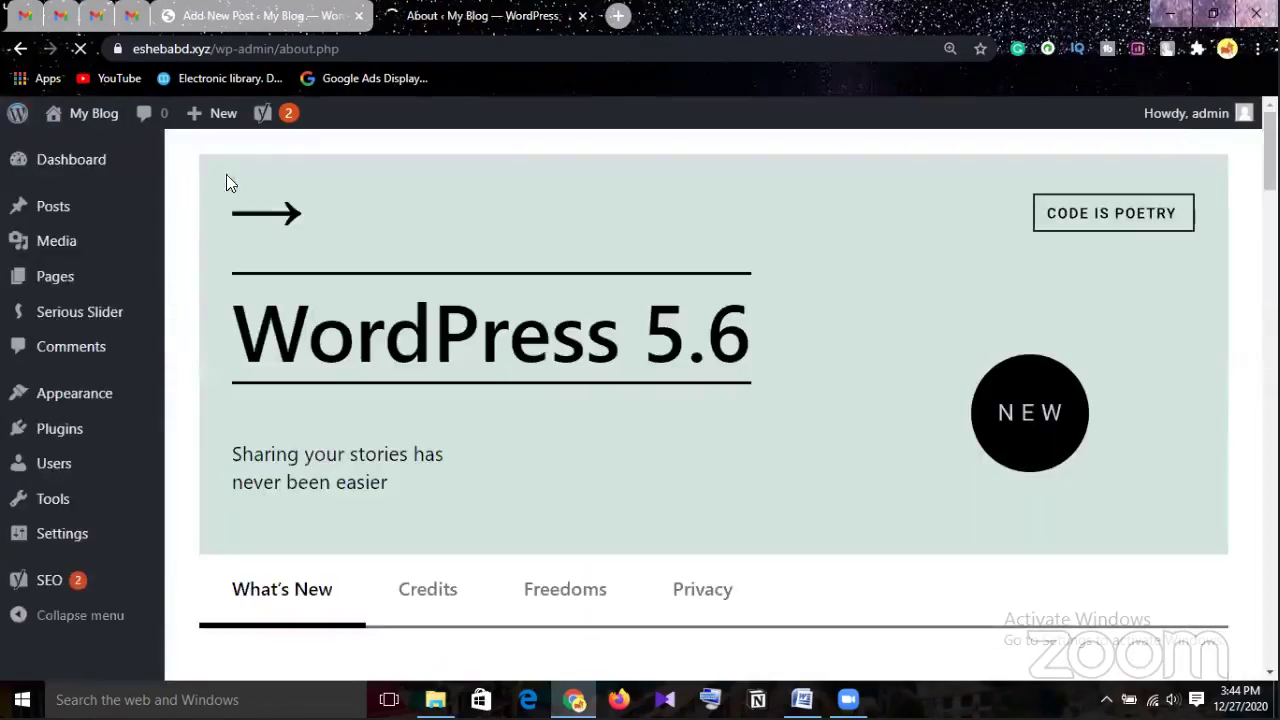
pyautogui.click(80, 124)
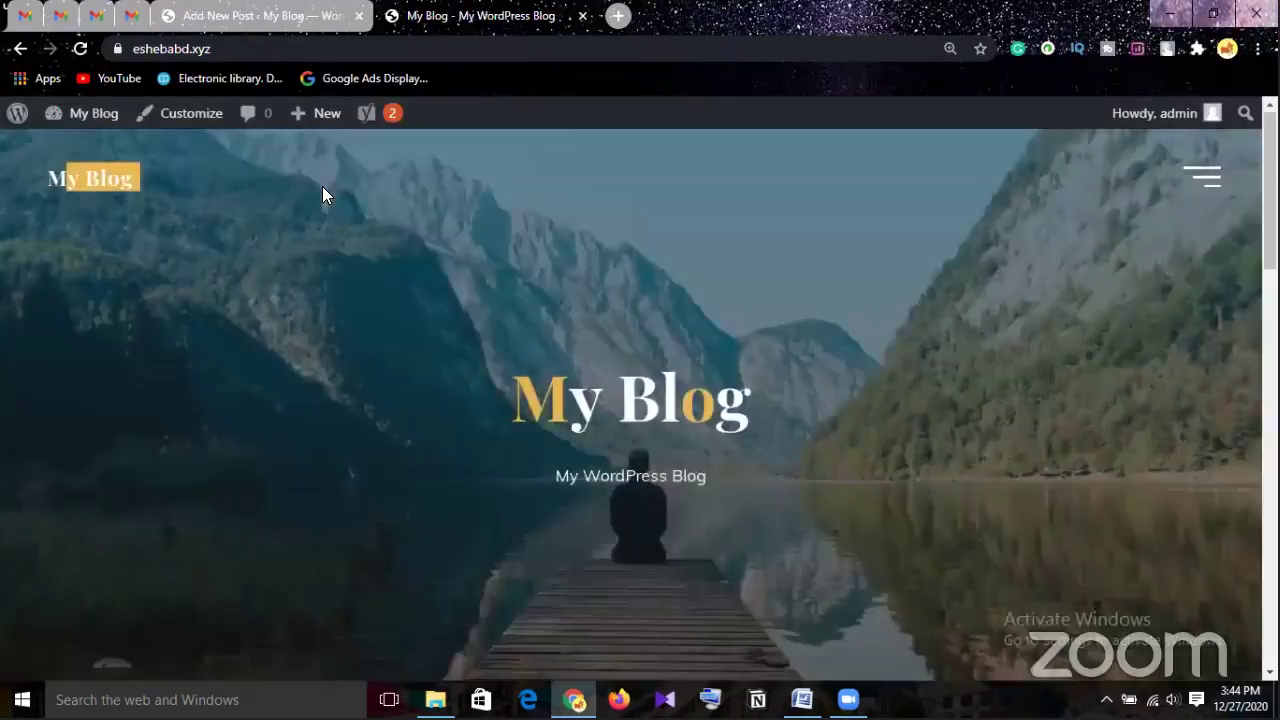
pyautogui.scroll(-6, 322, 190)
pyautogui.scroll(-1, 274, 222)
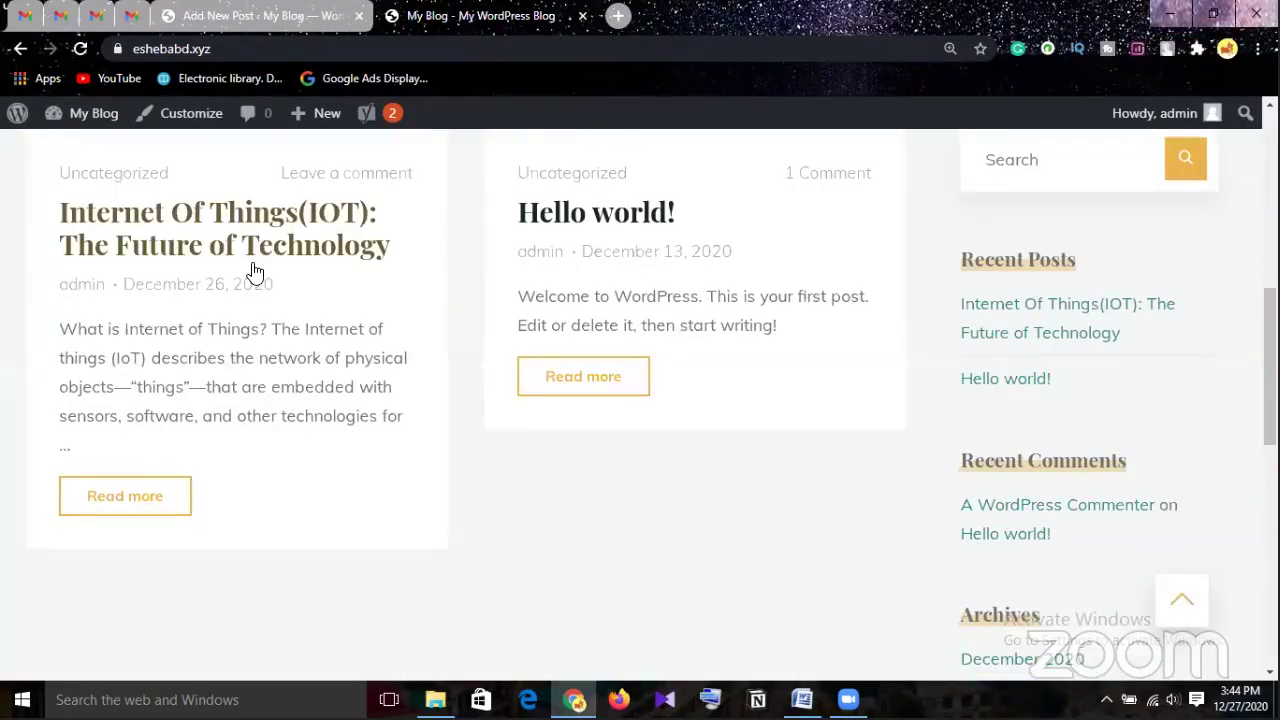
pyautogui.click(240, 242)
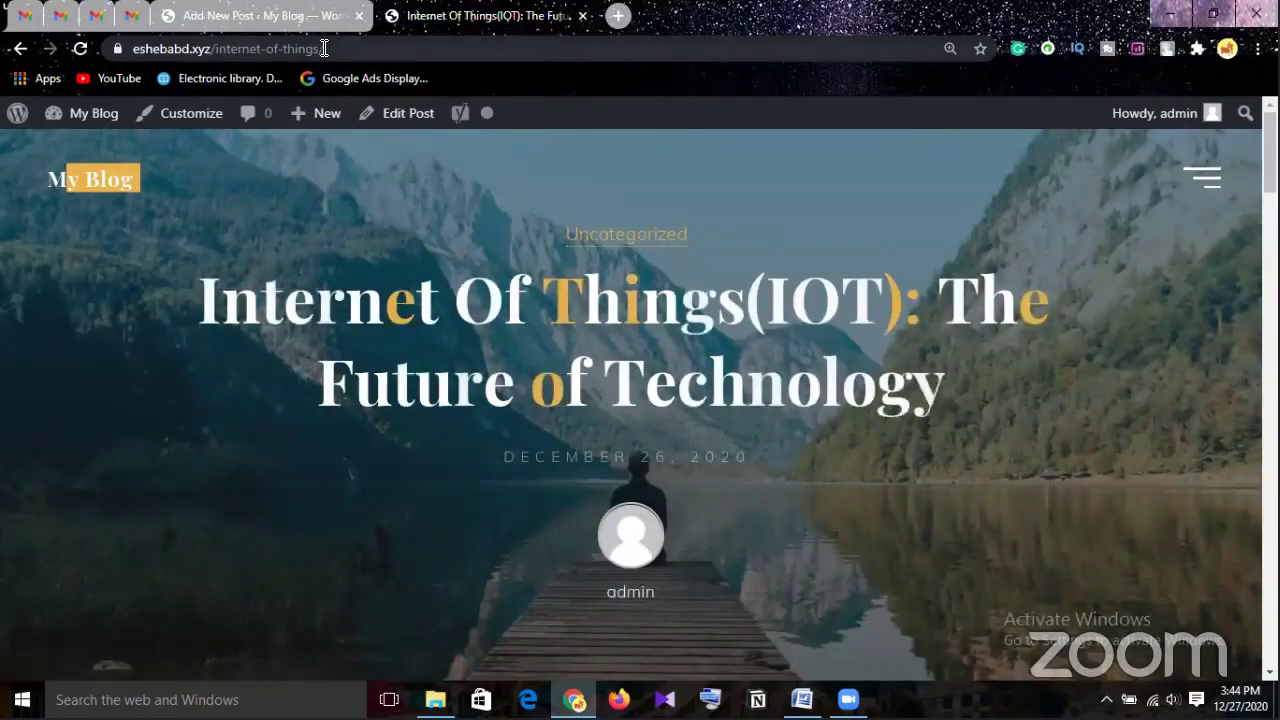
# Copy the web address of the Internet of Things post and return to the banking post's editor
pyautogui.moveTo(323, 49); pyautogui.dragTo(155, 50)
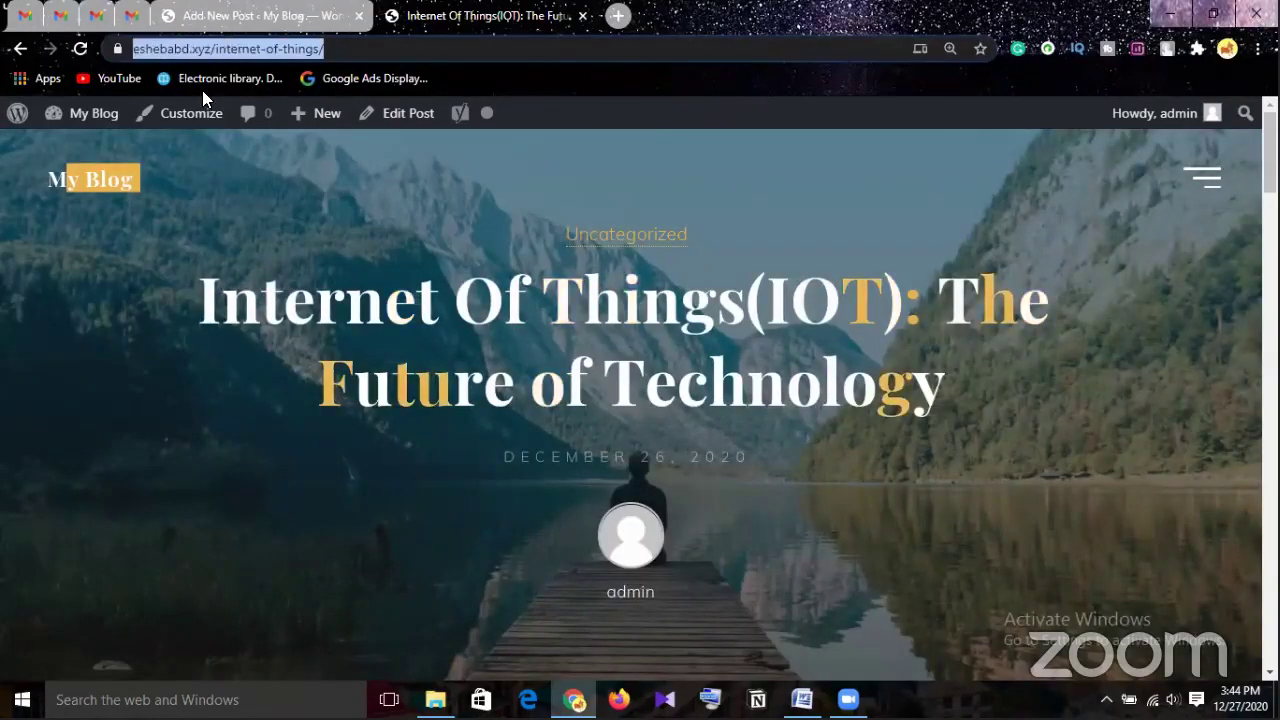
pyautogui.rightClick(150, 46)
pyautogui.click(206, 142)
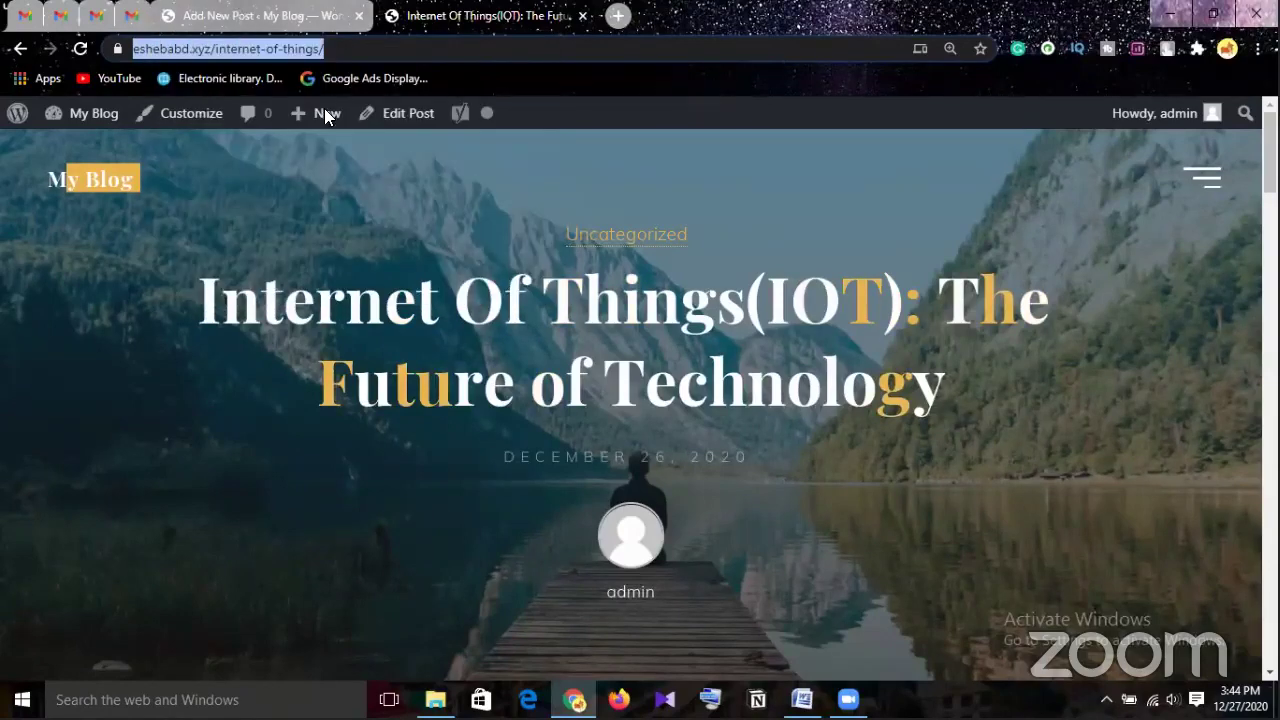
pyautogui.hotkey('ctrl', 'shift', 'Tab')
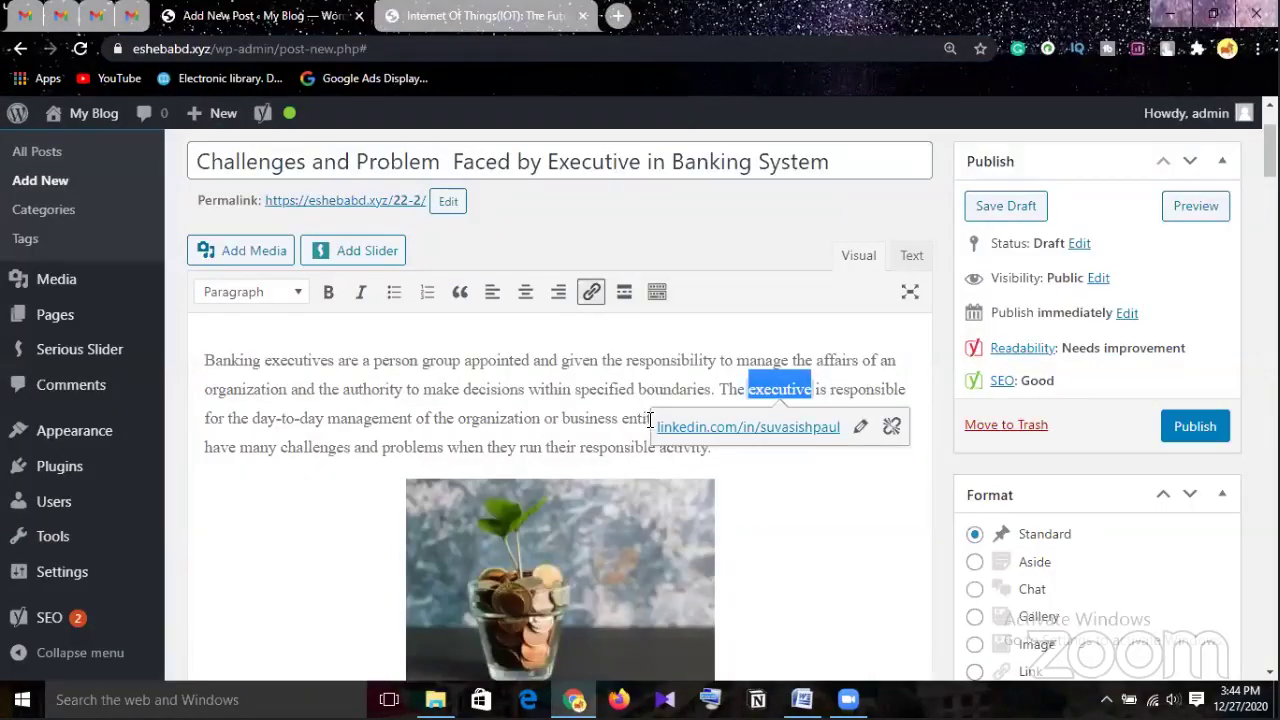
# Look through the introduction, the first image and the "The Challenges Of Leadership" section for a suitable word to link
pyautogui.scroll(-1, 705, 421)
pyautogui.scroll(-3, 770, 437)
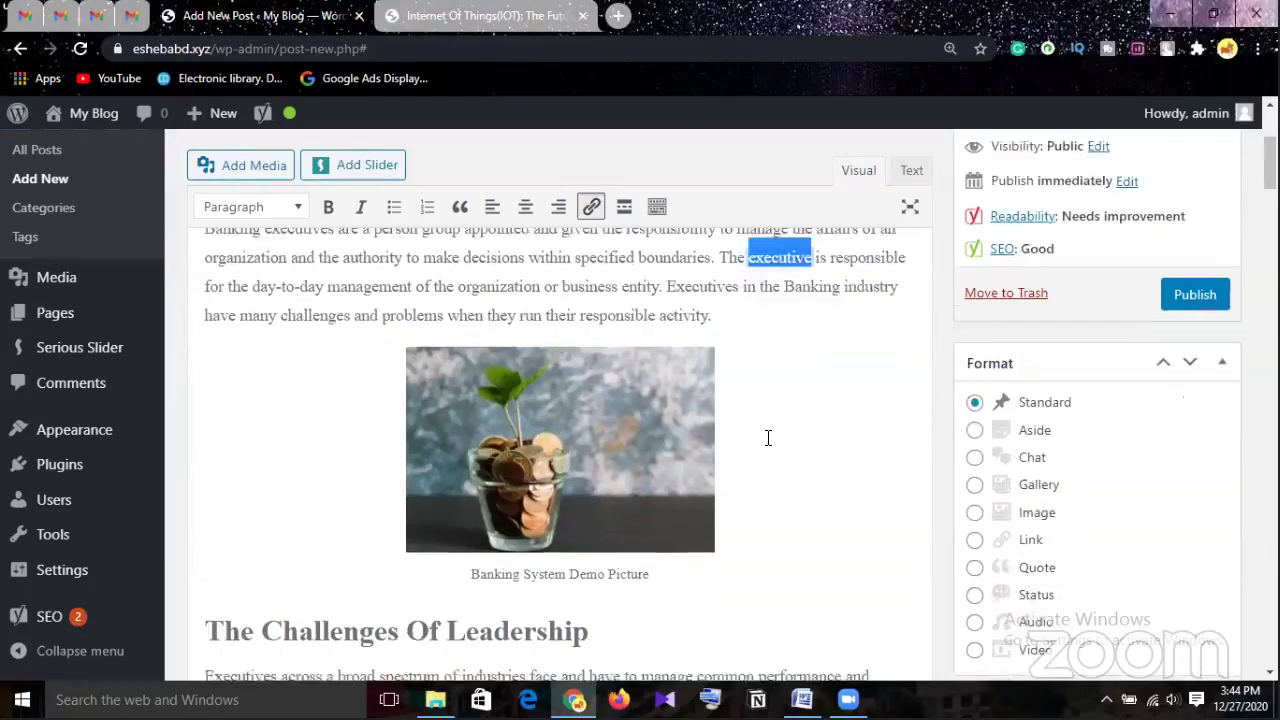
pyautogui.scroll(-1, 767, 437)
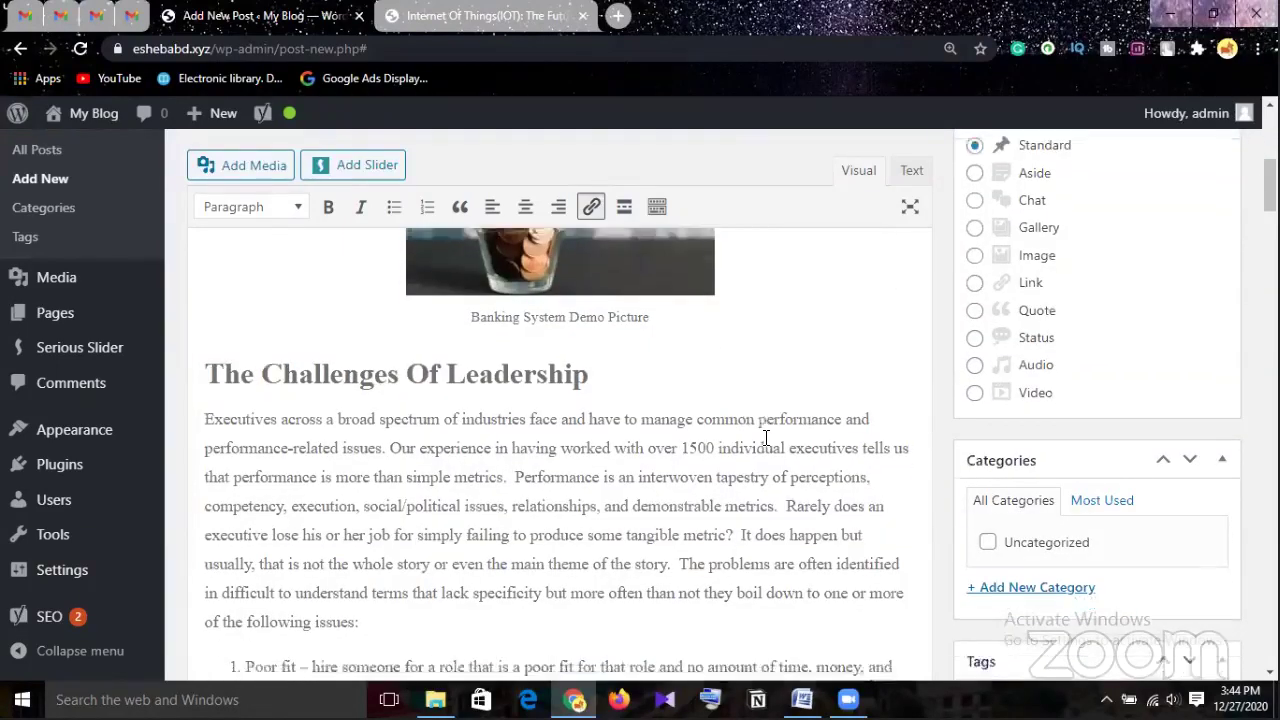
pyautogui.scroll(-1, 764, 438)
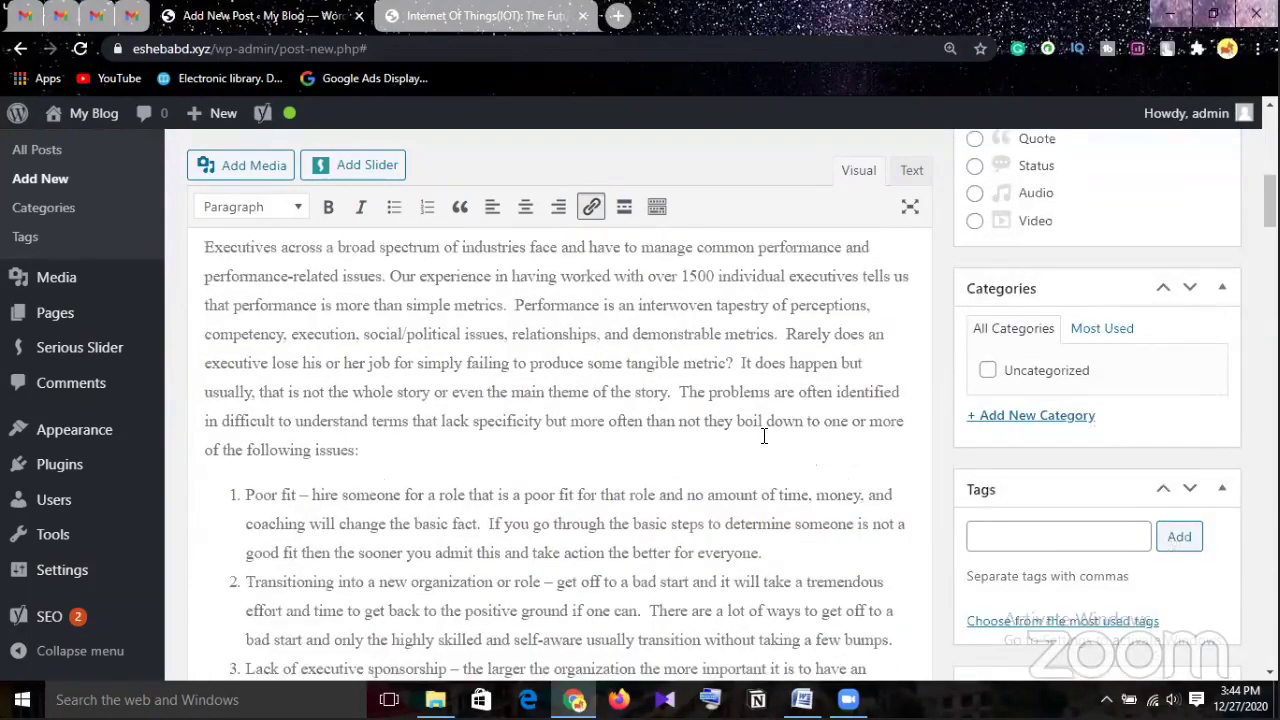
pyautogui.scroll(-1, 764, 437)
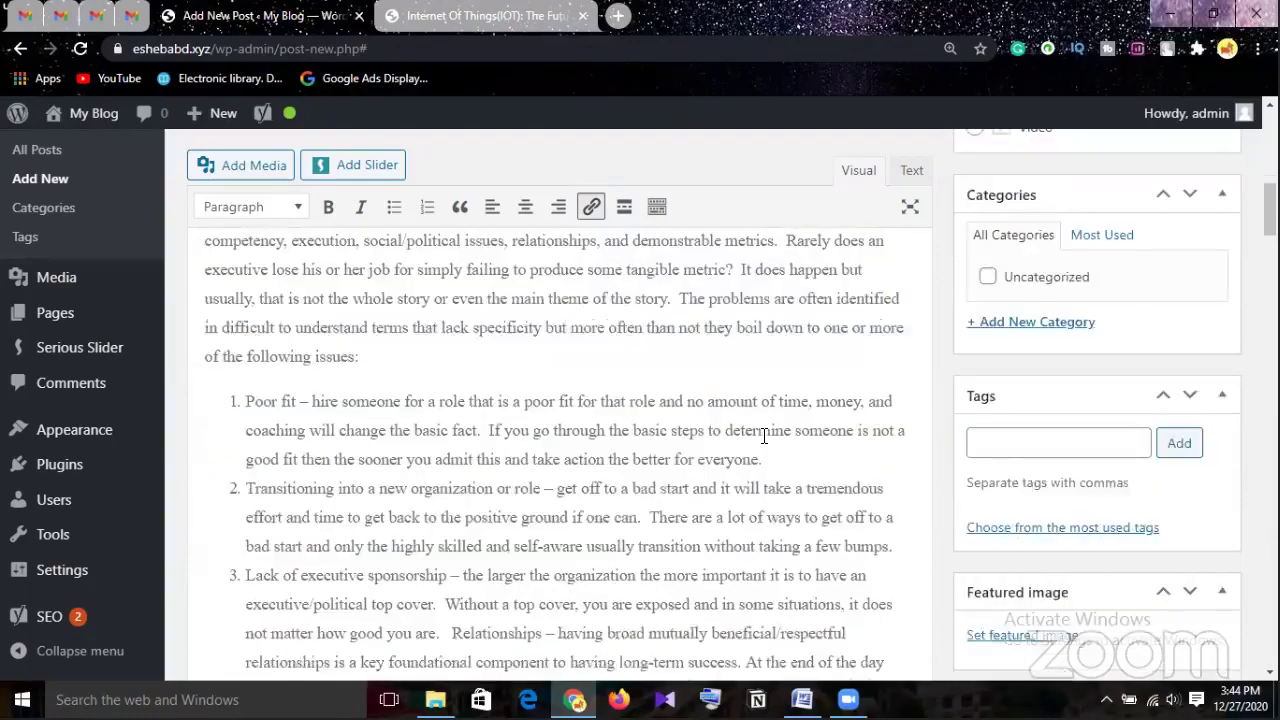
pyautogui.scroll(4, 764, 435)
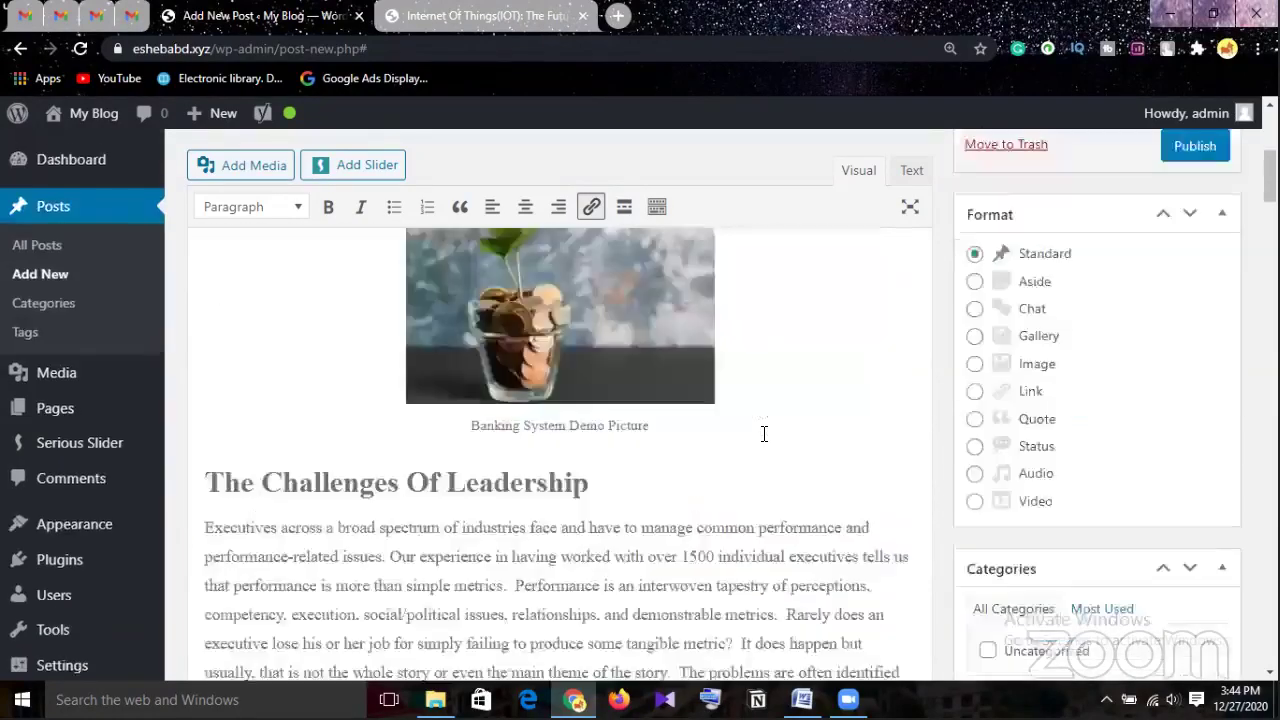
pyautogui.scroll(4, 763, 434)
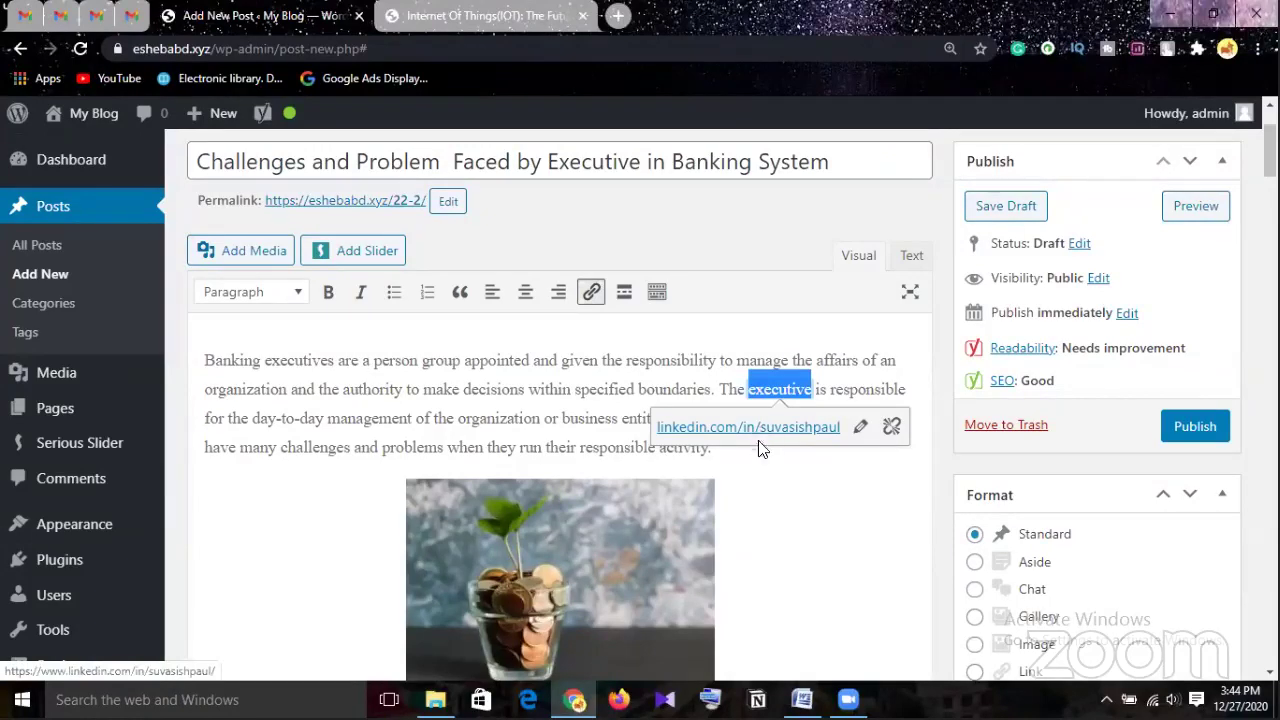
pyautogui.scroll(-1, 764, 454)
pyautogui.scroll(-1, 764, 454)
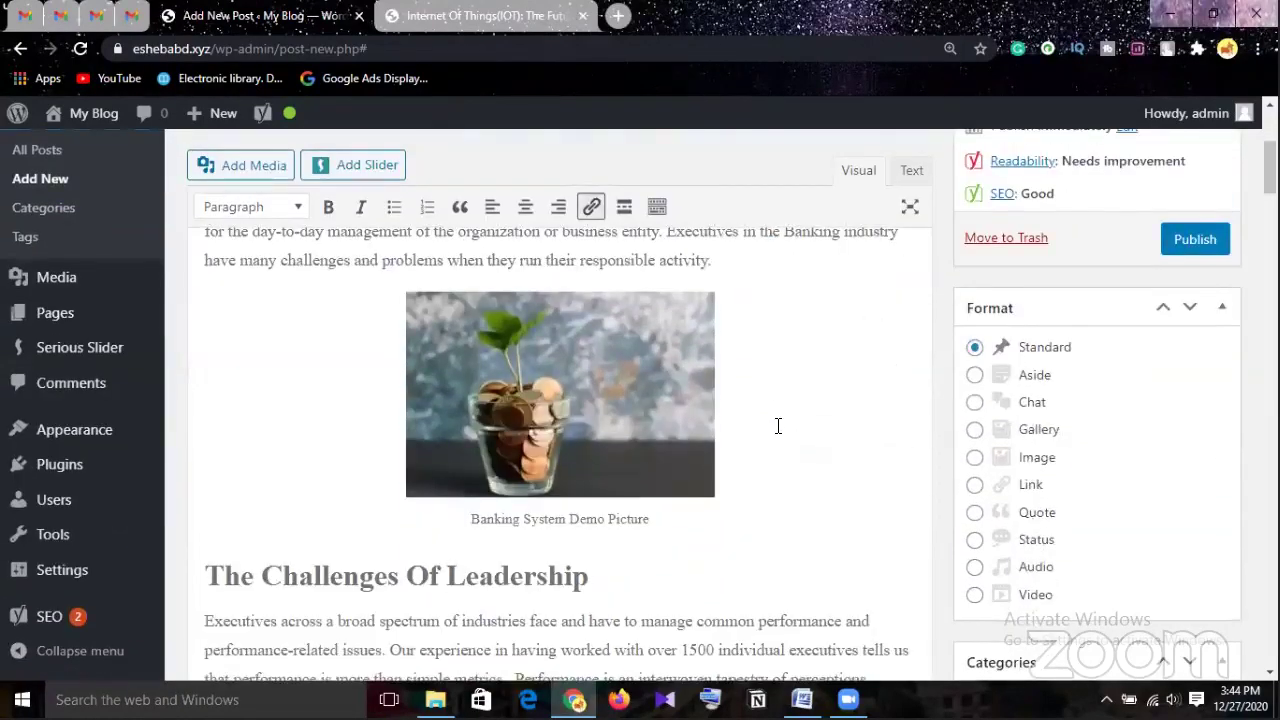
pyautogui.scroll(2, 789, 431)
pyautogui.click(786, 449)
pyautogui.scroll(-5, 786, 449)
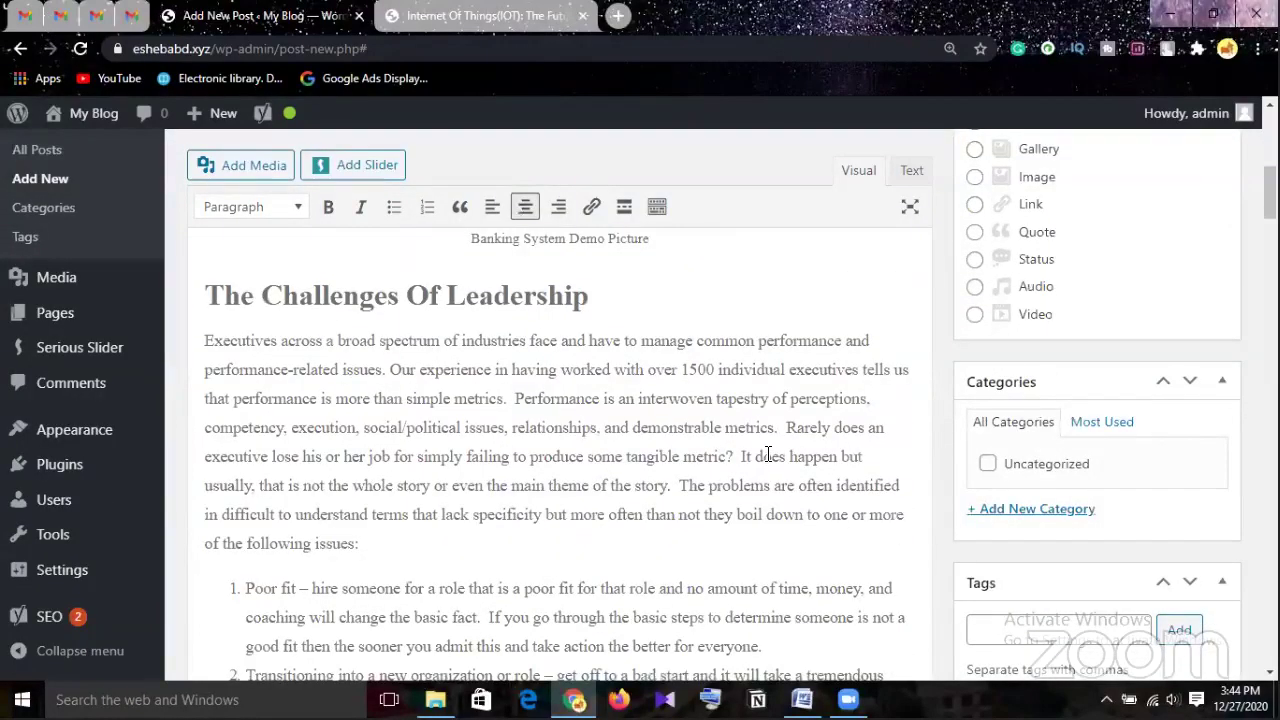
pyautogui.scroll(-1, 752, 451)
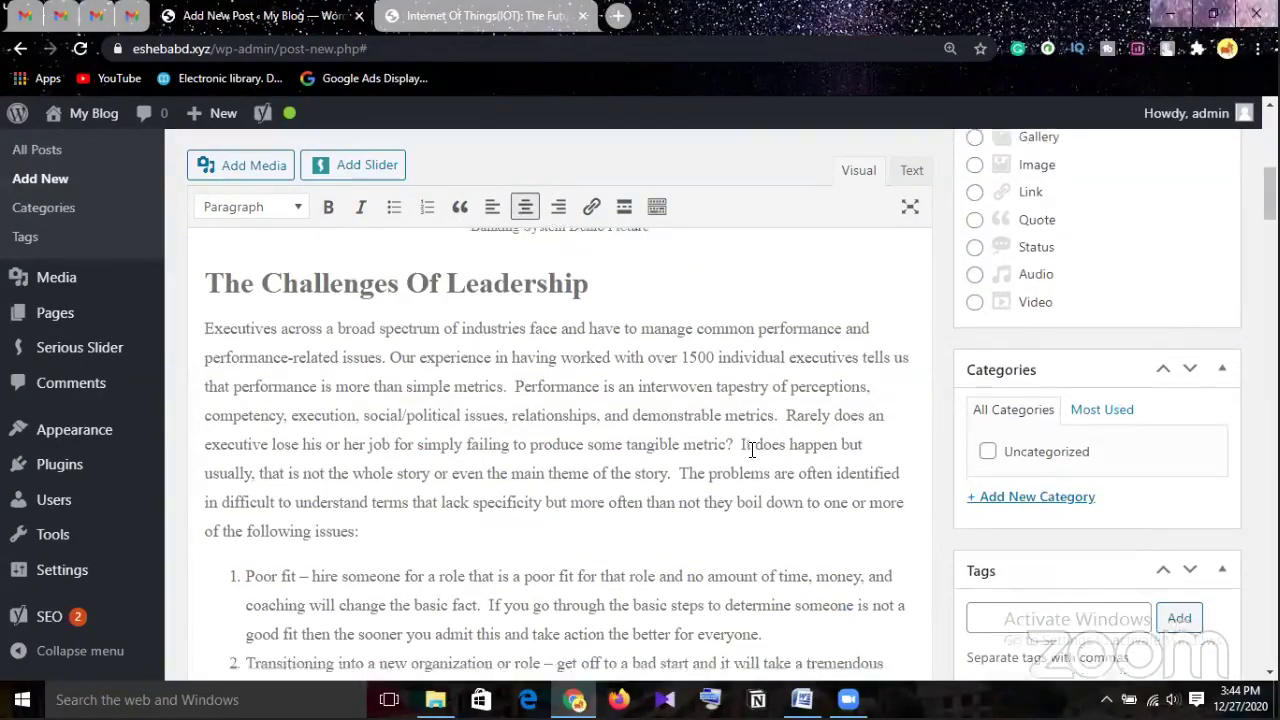
pyautogui.moveTo(592, 393); pyautogui.dragTo(553, 395)
pyautogui.click(591, 206)
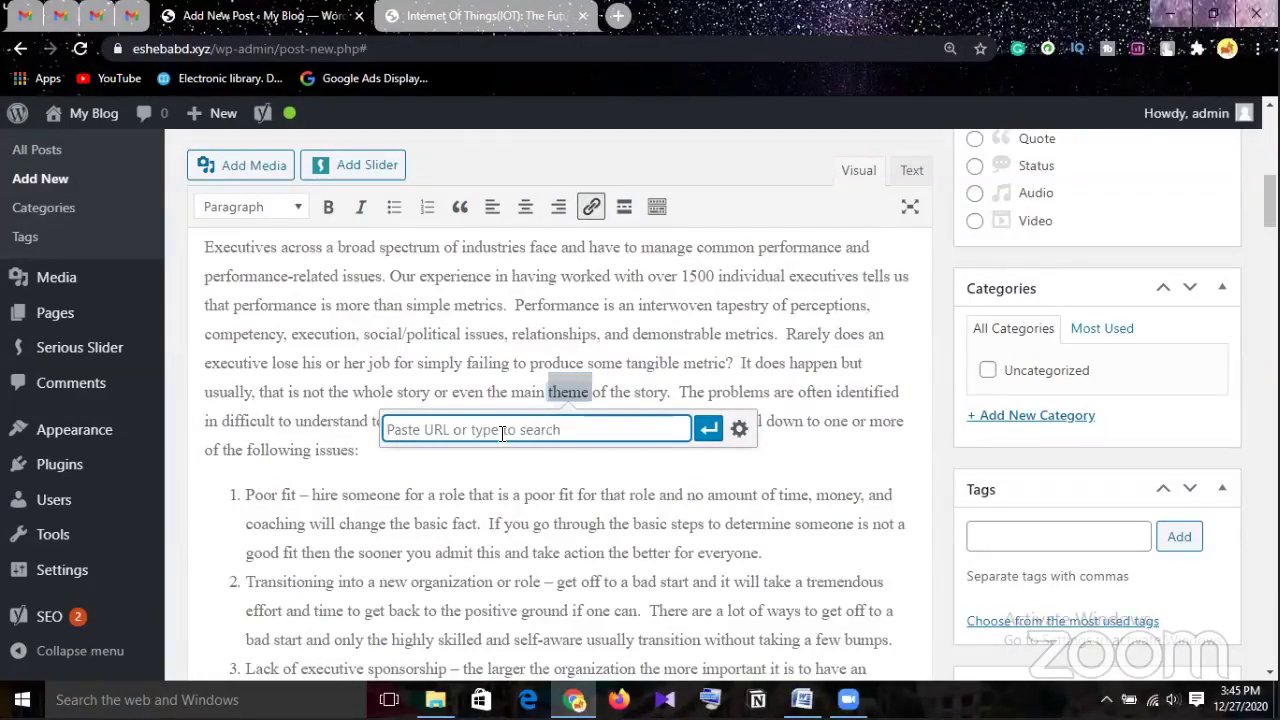
pyautogui.hotkey('ctrl', 'v')
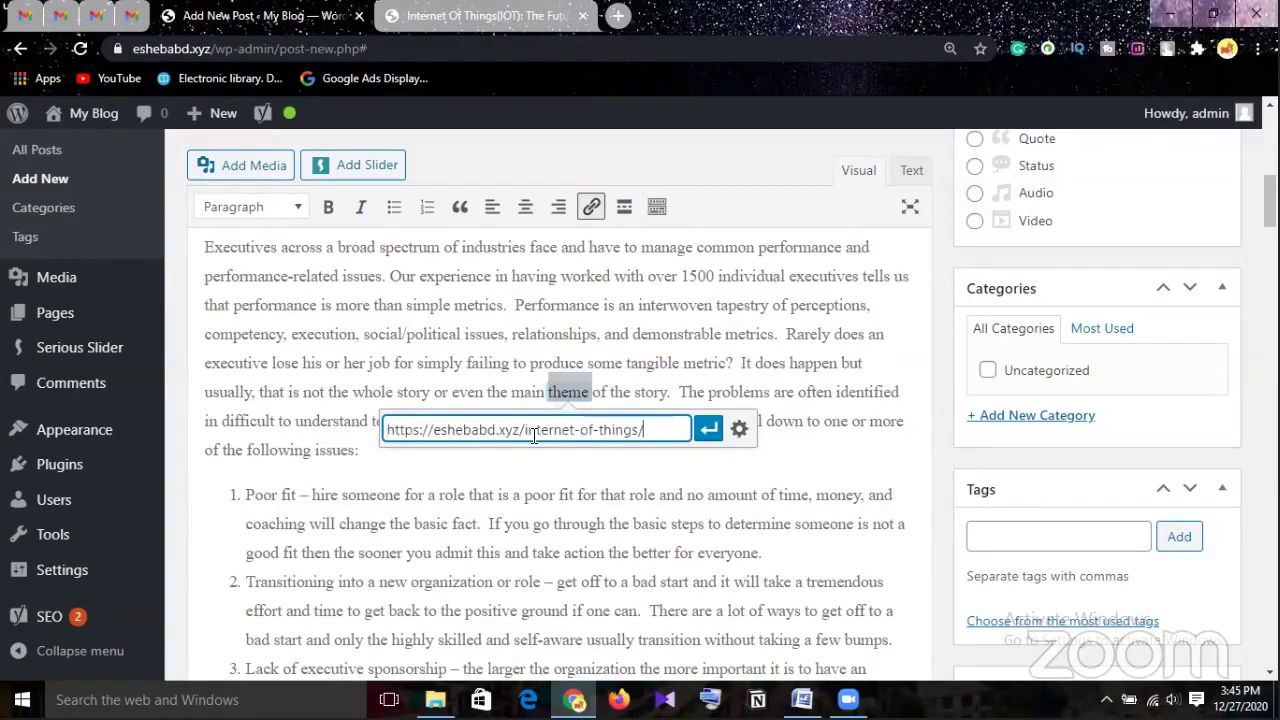
pyautogui.click(708, 428)
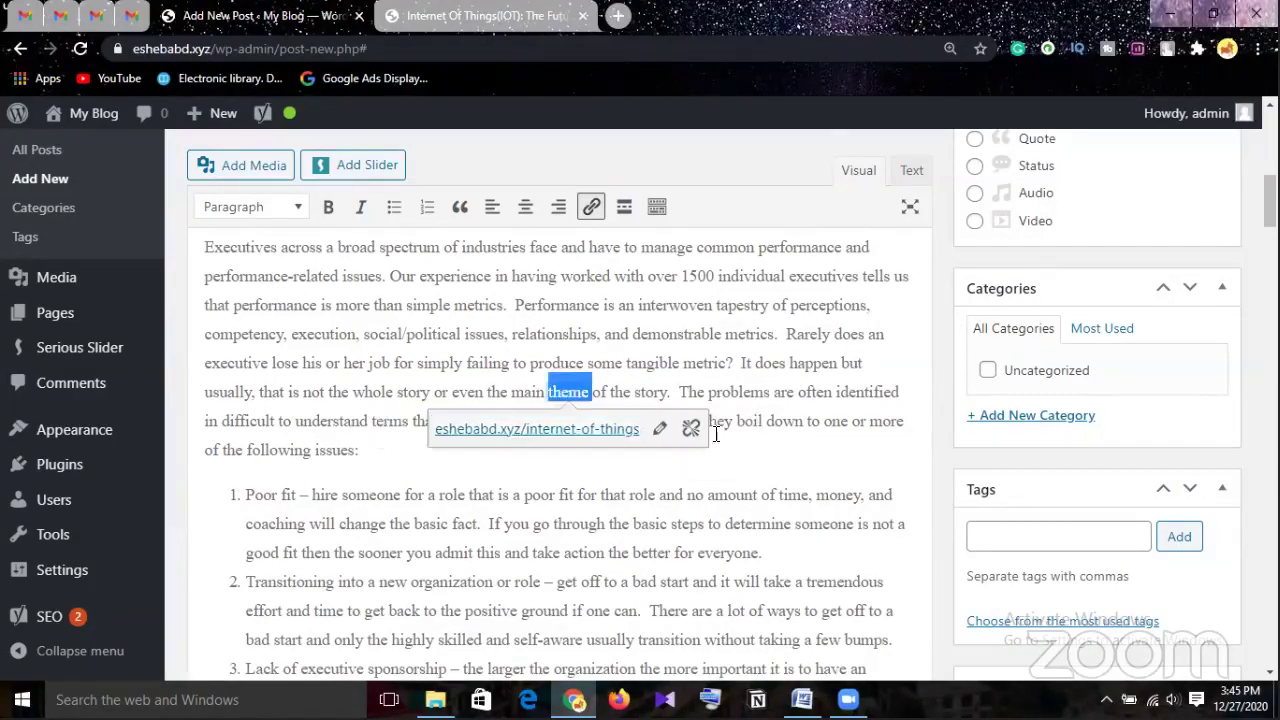
pyautogui.click(770, 457)
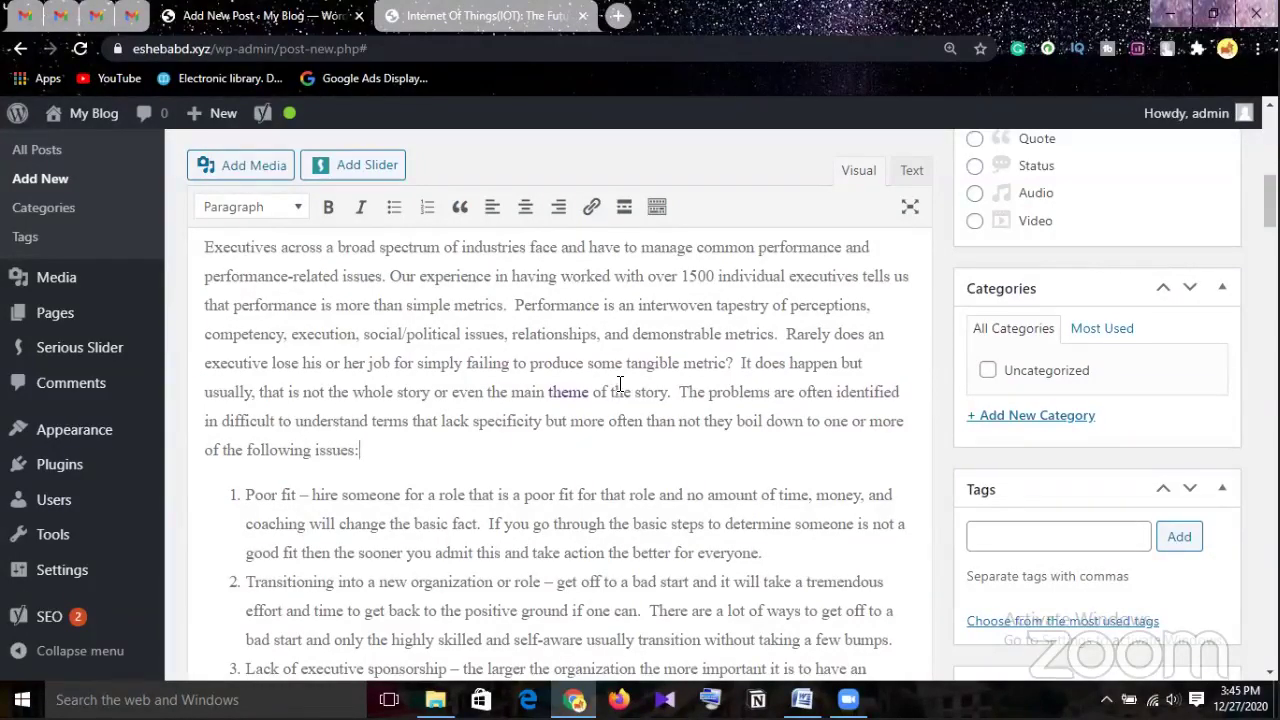
# Review the Yoast SEO analysis results for the post's outbound links, internal links and remaining problems
pyautogui.scroll(-20, 621, 384)
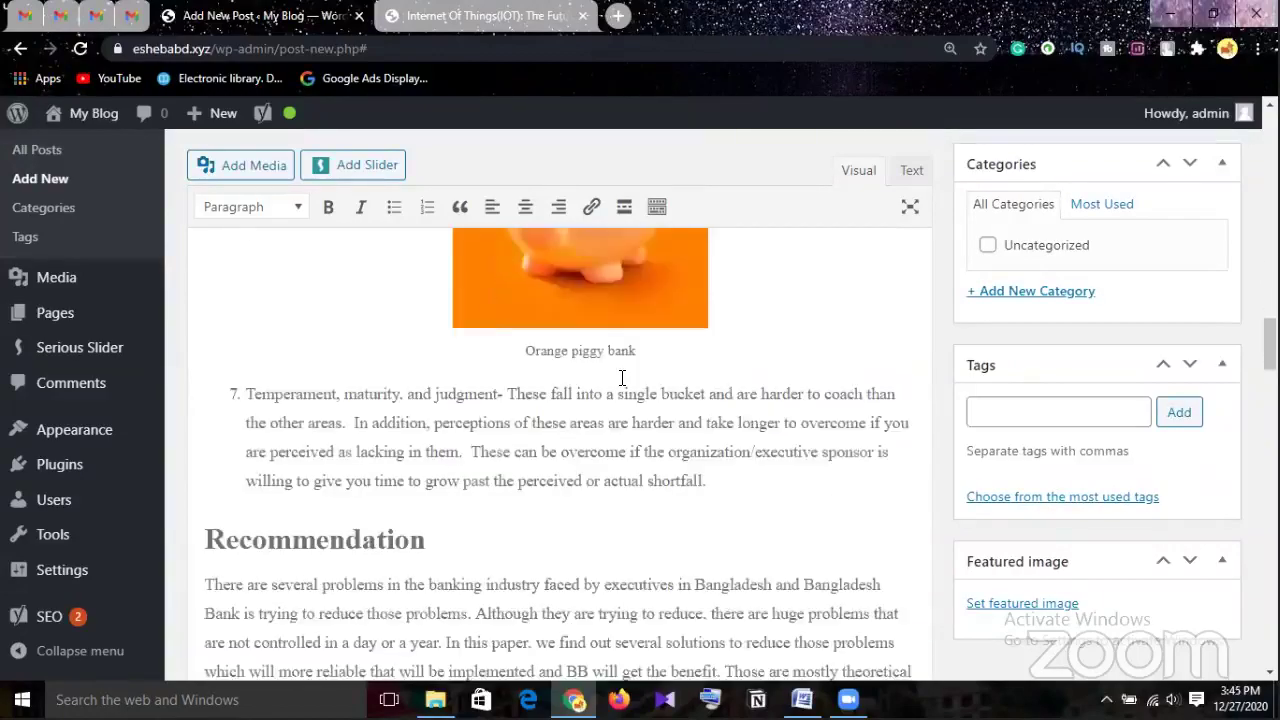
pyautogui.scroll(-20, 621, 378)
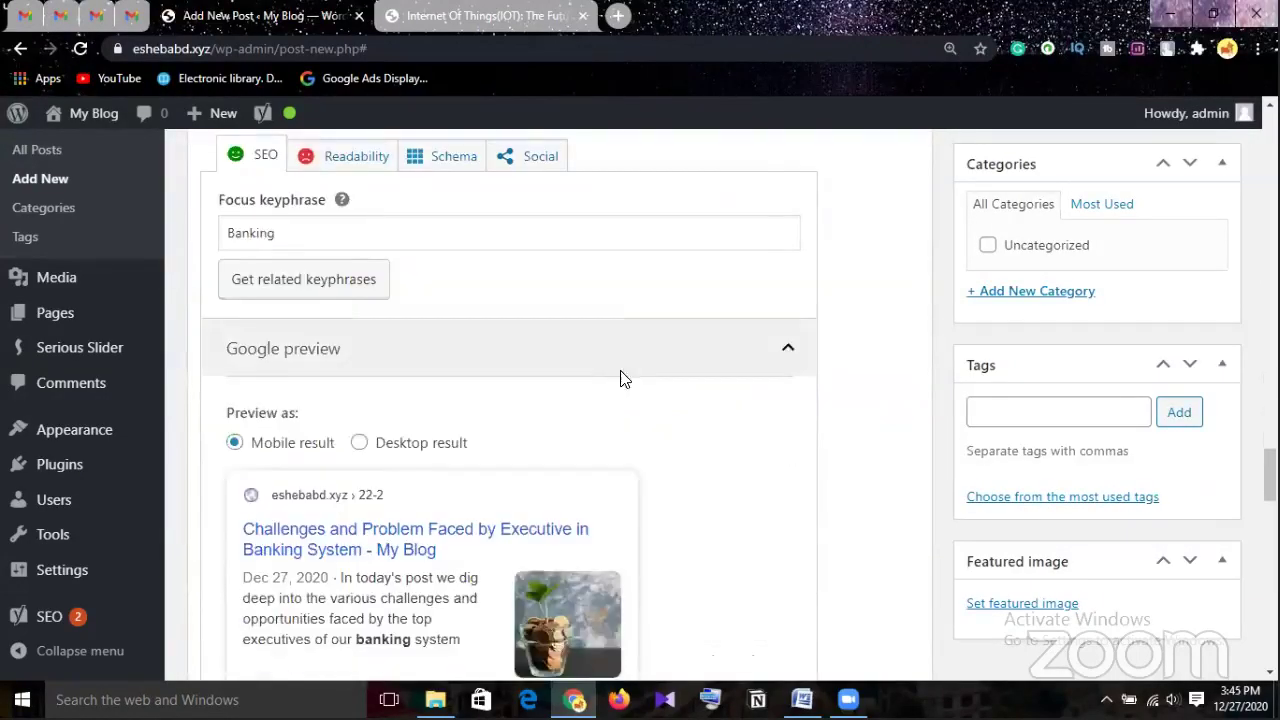
pyautogui.scroll(-15, 621, 376)
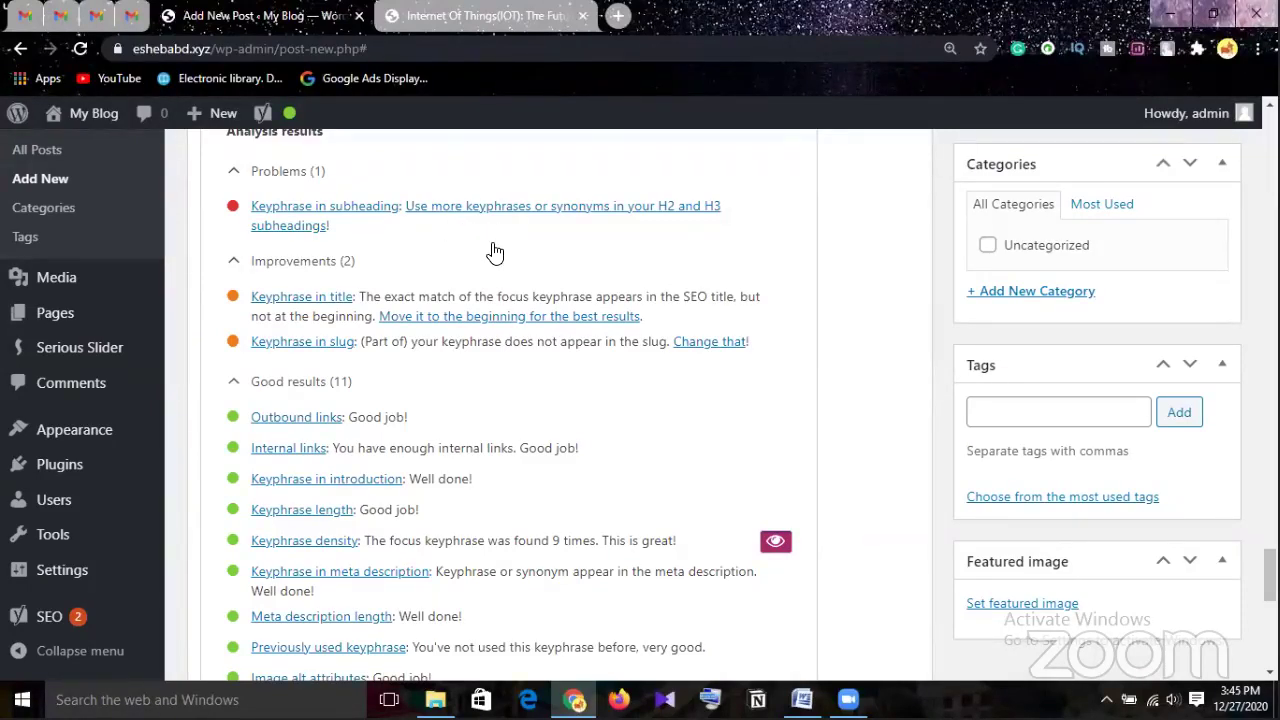
# Extend the first subheading to read "The Challenges Of Leadership In Banking System"
pyautogui.scroll(3, 494, 246)
pyautogui.scroll(15, 494, 246)
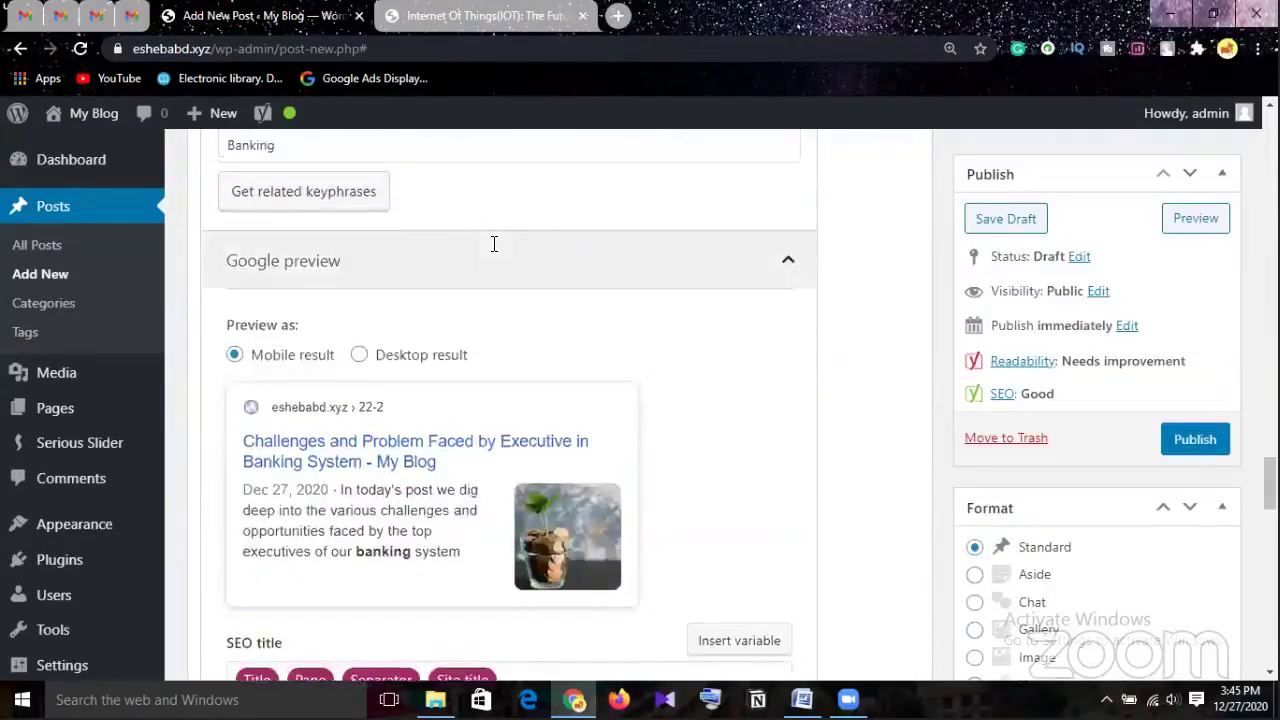
pyautogui.scroll(20, 500, 250)
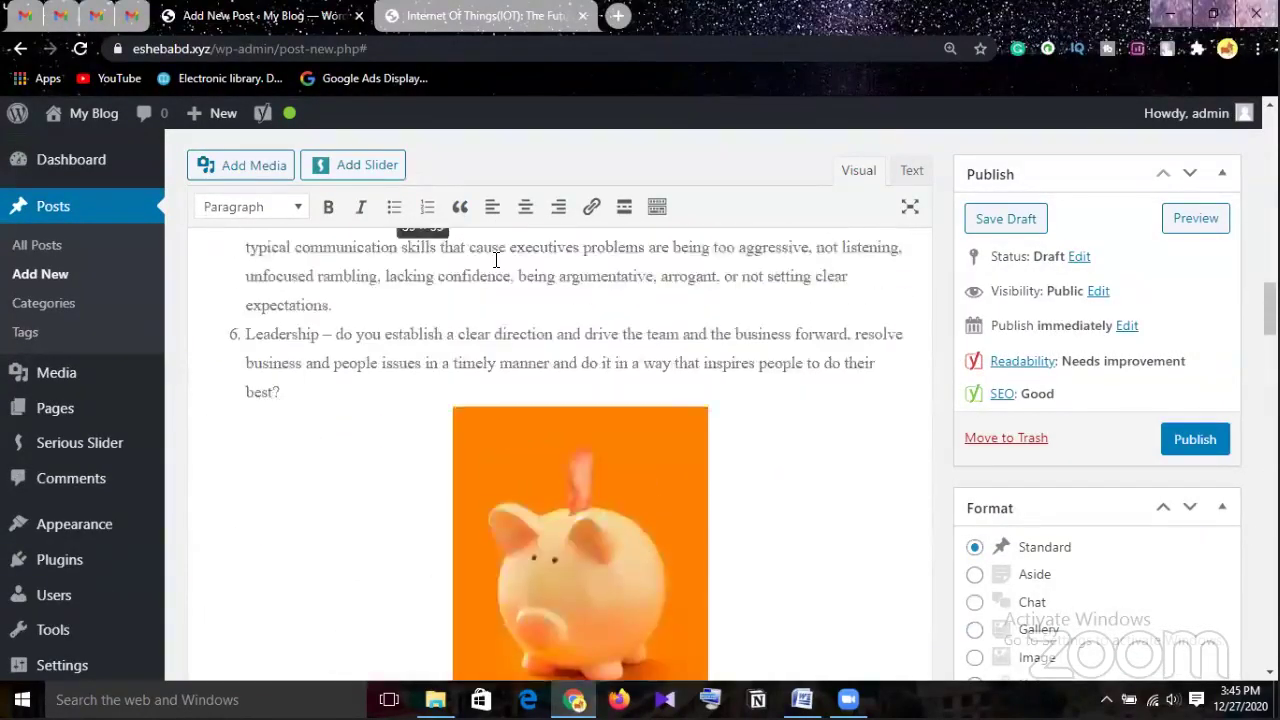
pyautogui.scroll(-3, 496, 260)
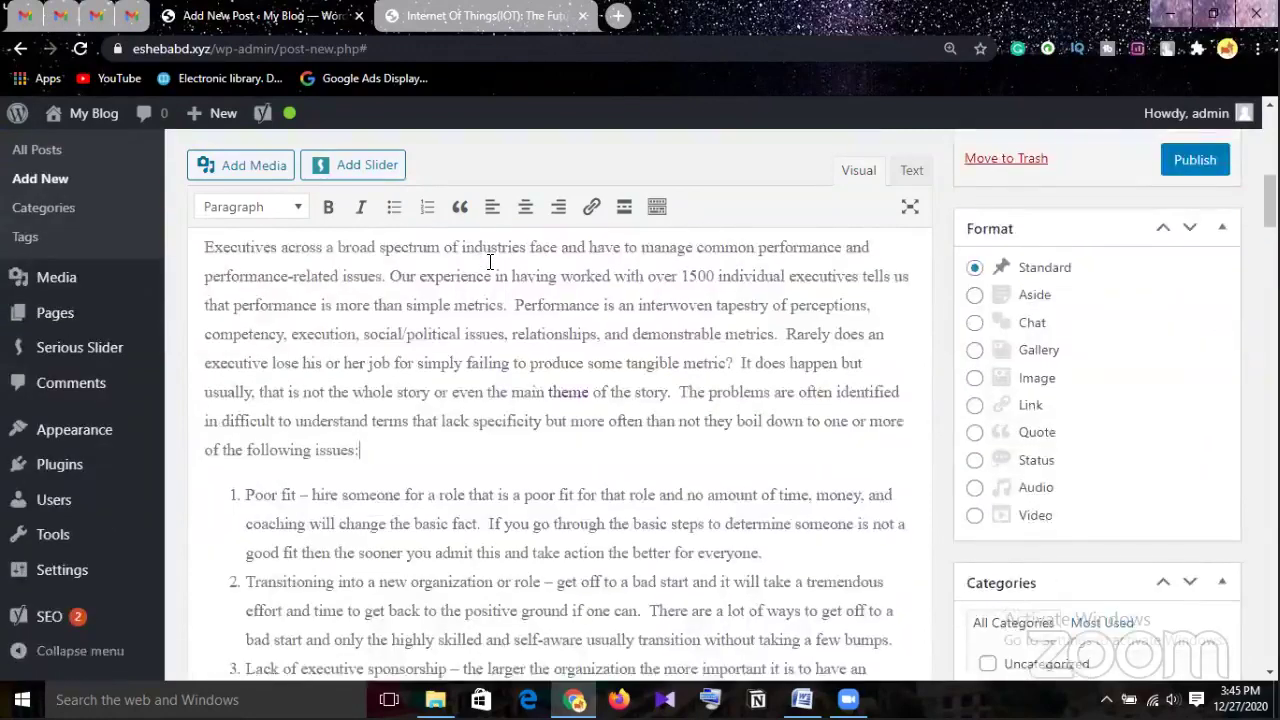
pyautogui.scroll(1, 496, 260)
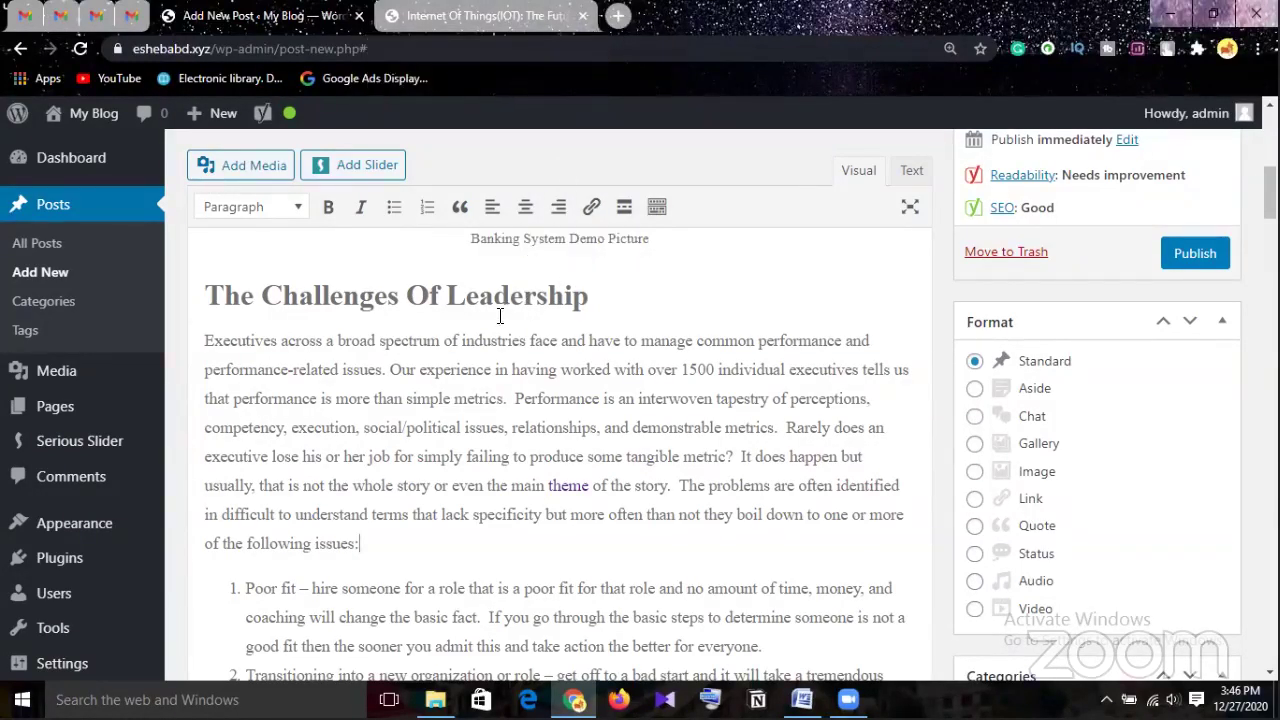
pyautogui.click(605, 298)
pyautogui.write('Im')
pyautogui.press('BackSpace')
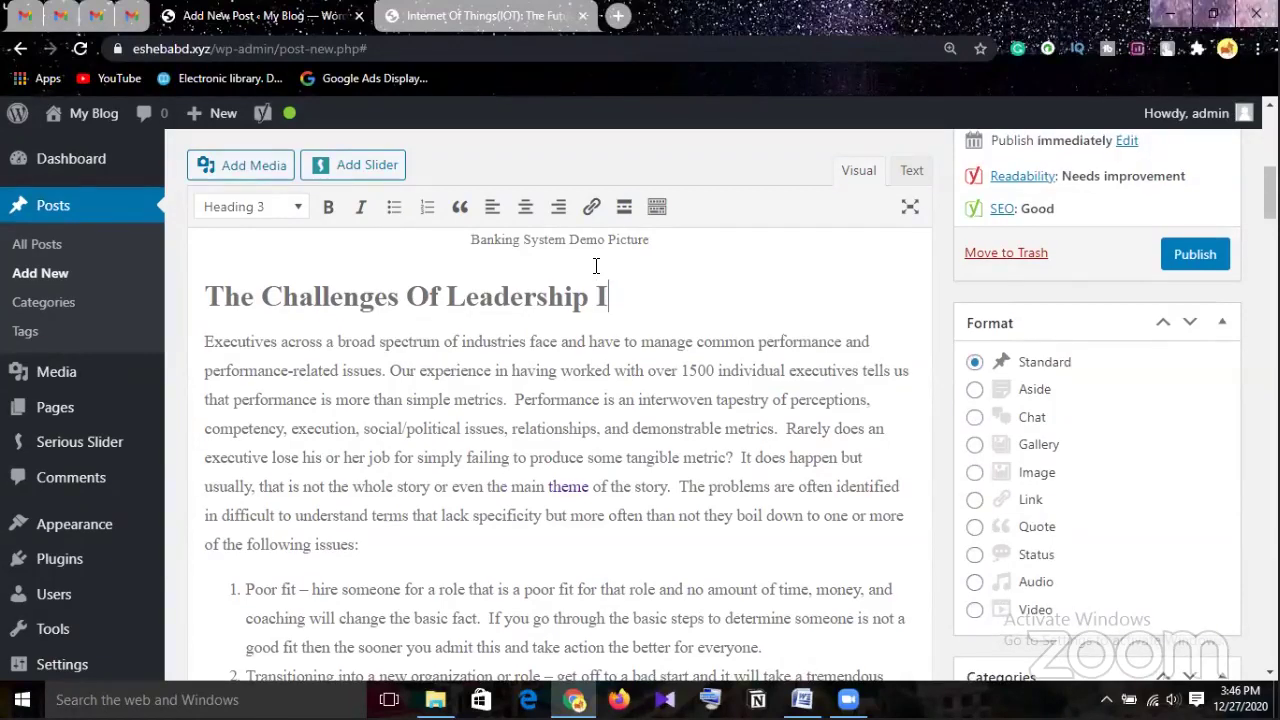
pyautogui.write('n Ban')
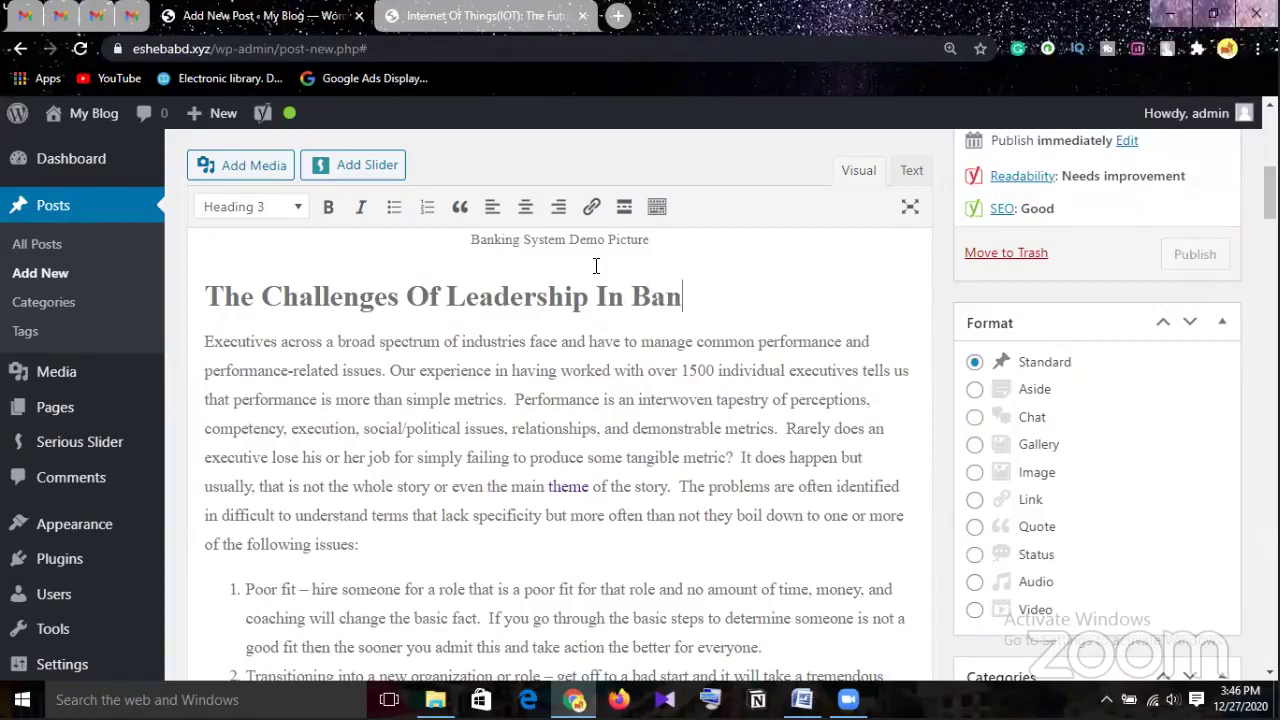
pyautogui.write('king ')
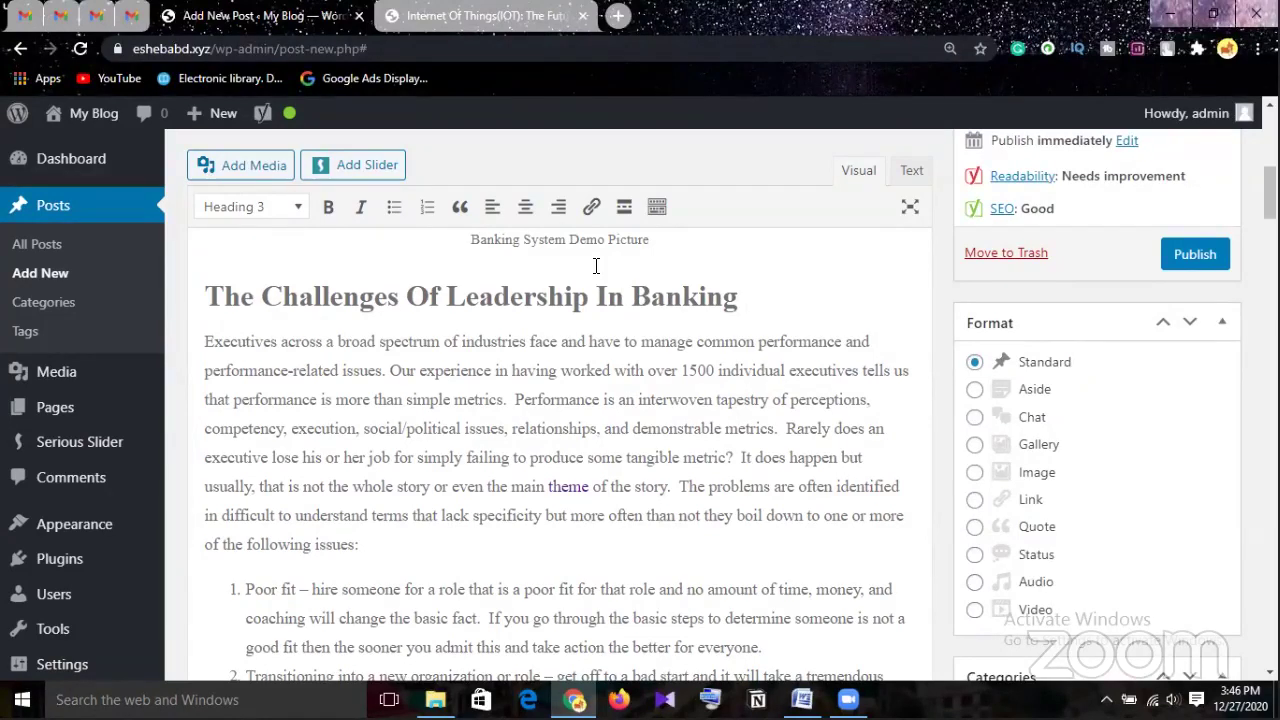
pyautogui.write('System')
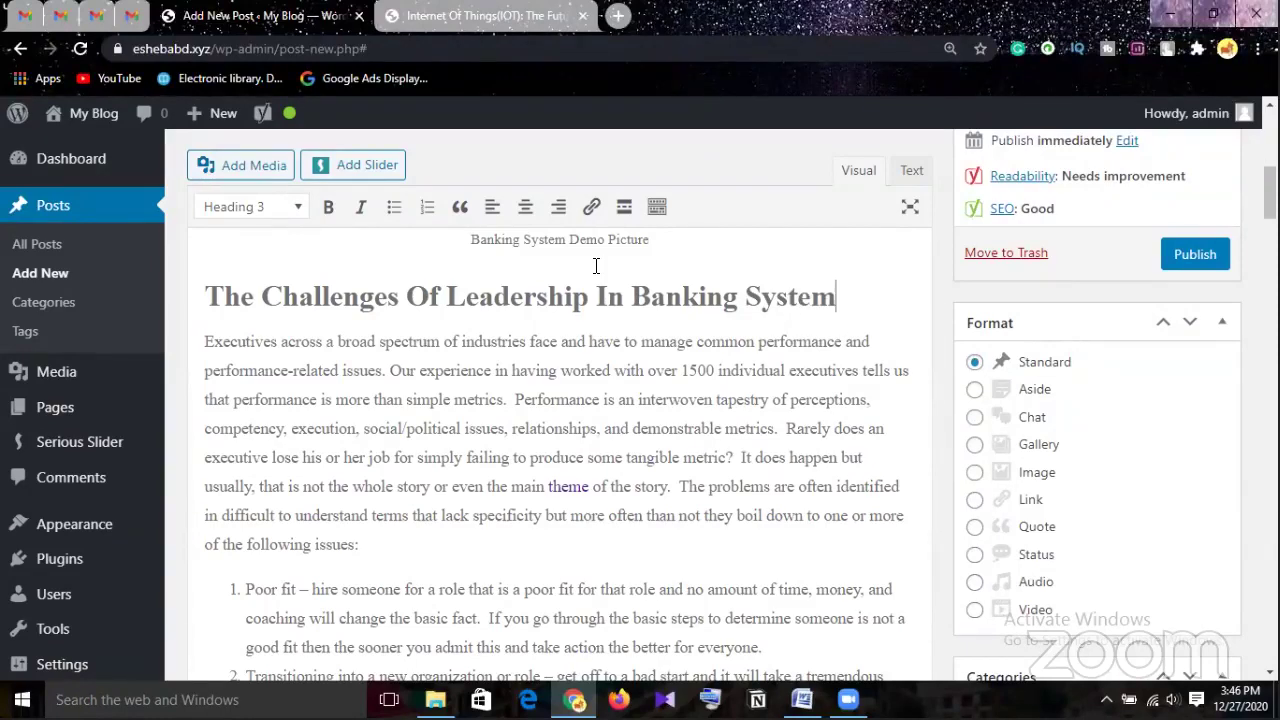
# Check the Yoast SEO analysis again for the keyphrase in the subheading and the remaining improvements
pyautogui.click(444, 557)
pyautogui.scroll(-10, 450, 530)
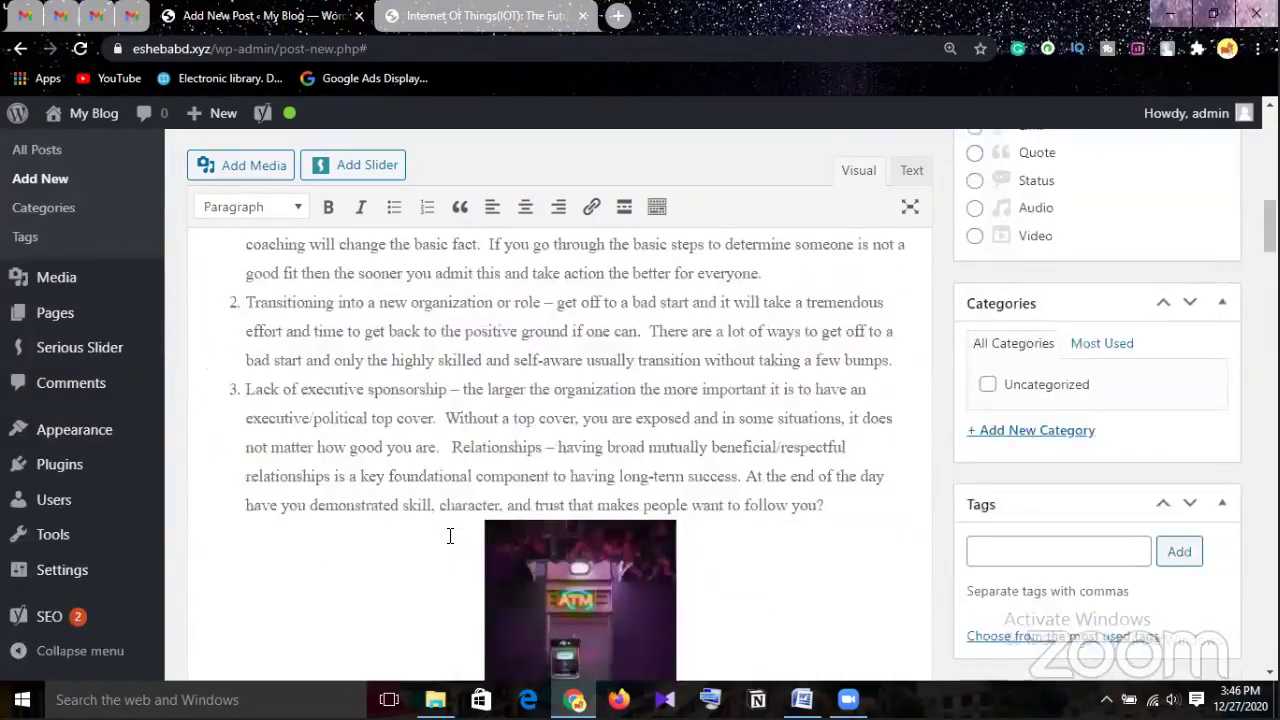
pyautogui.scroll(-4, 466, 494)
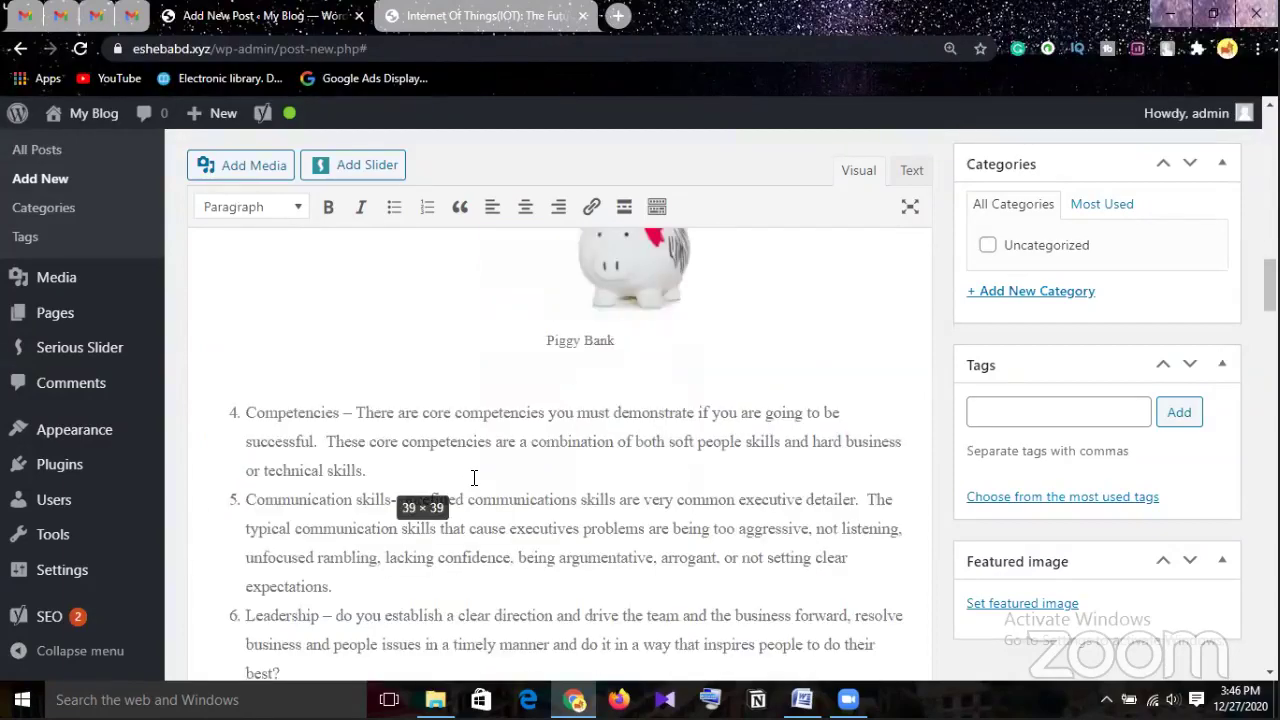
pyautogui.scroll(-4, 517, 446)
pyautogui.scroll(-20, 517, 444)
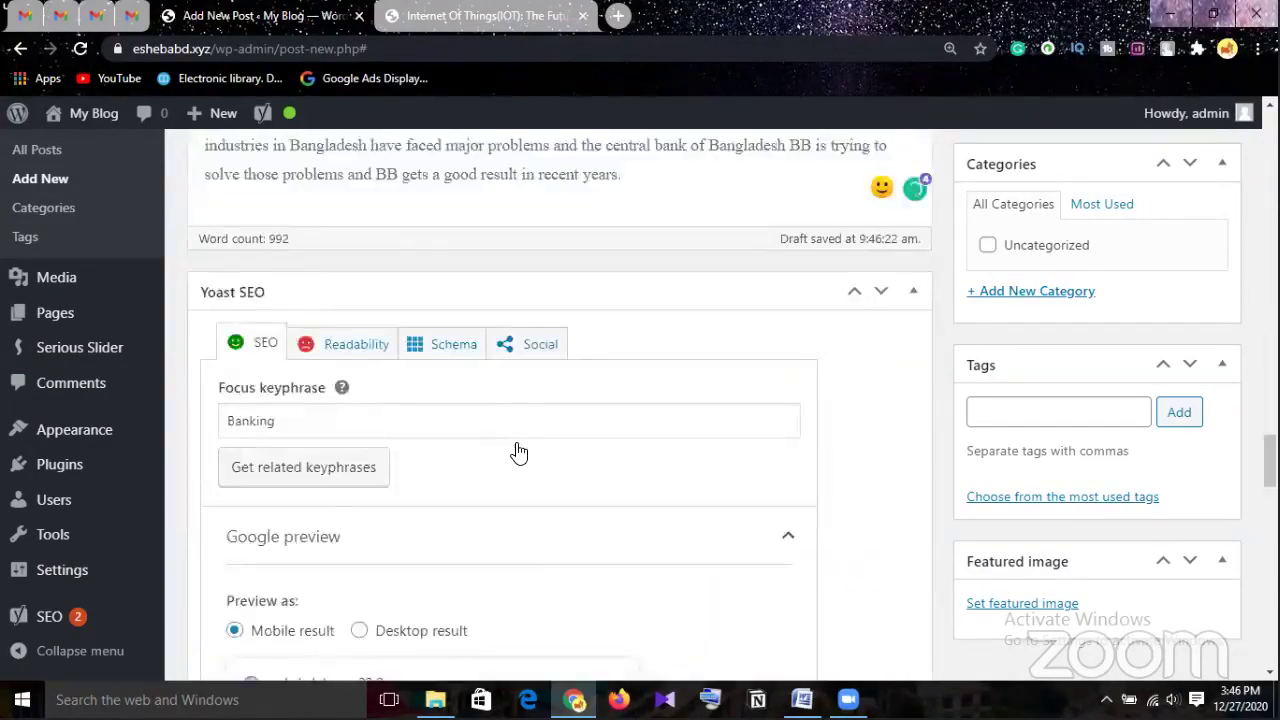
pyautogui.scroll(-1, 518, 446)
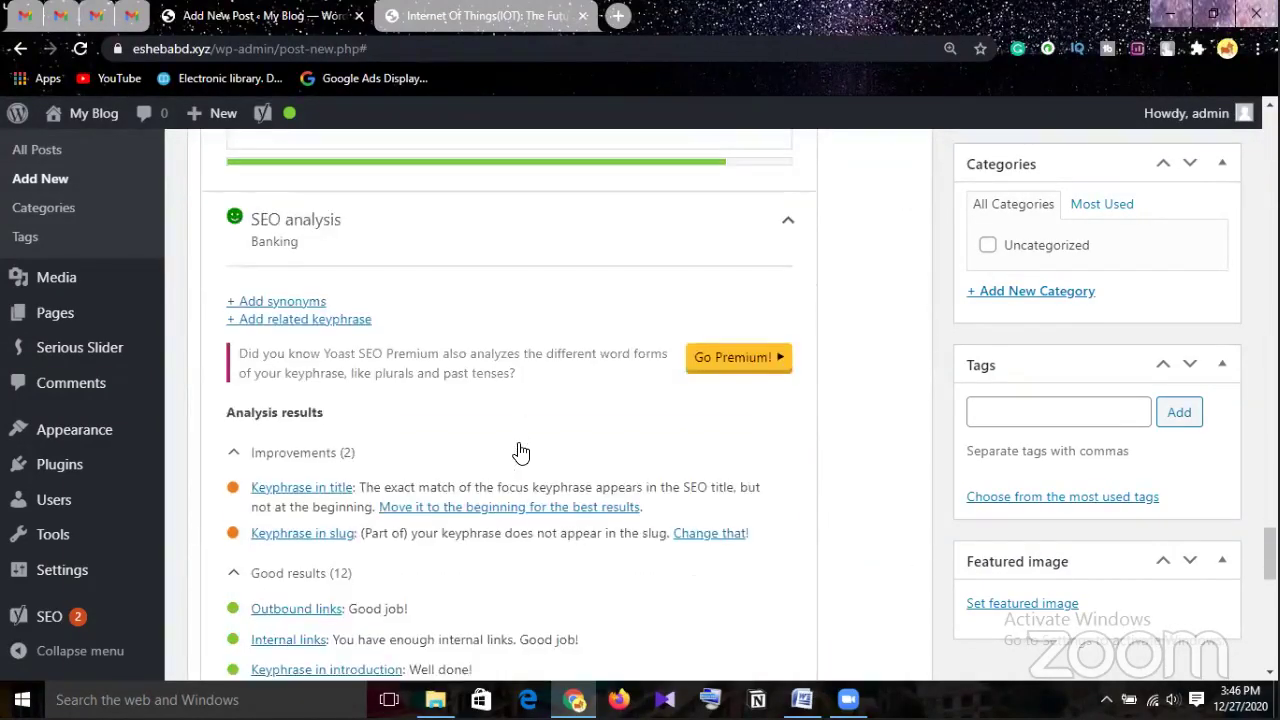
# Copy "Banking System" from the end of the post title and insert it at the beginning of the title
pyautogui.scroll(-1, 523, 440)
pyautogui.scroll(-1, 529, 416)
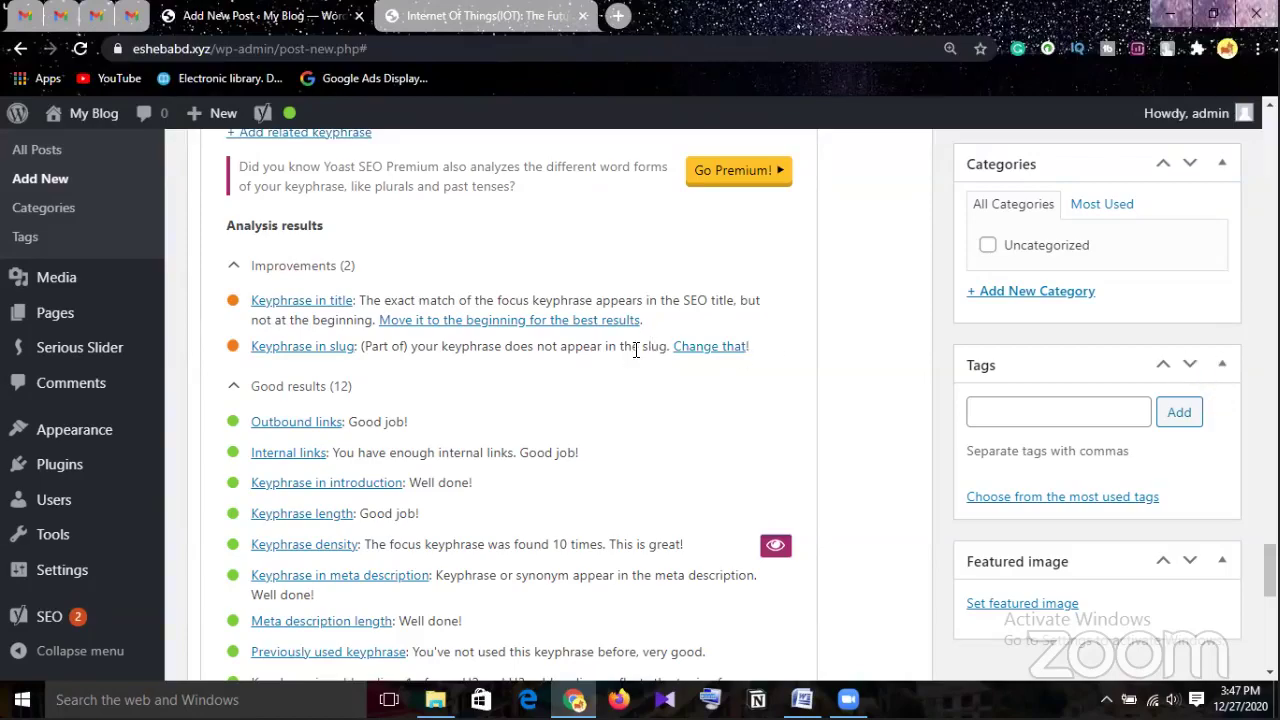
pyautogui.scroll(5, 655, 343)
pyautogui.scroll(20, 626, 348)
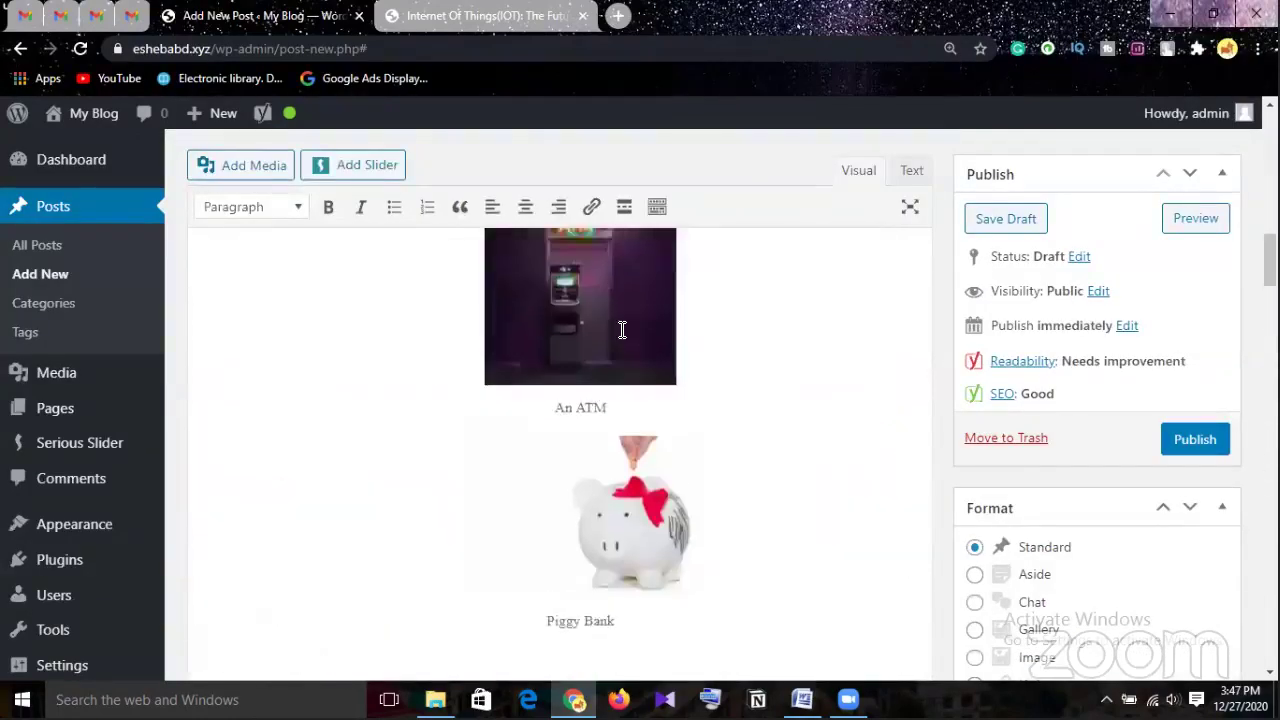
pyautogui.scroll(5, 620, 323)
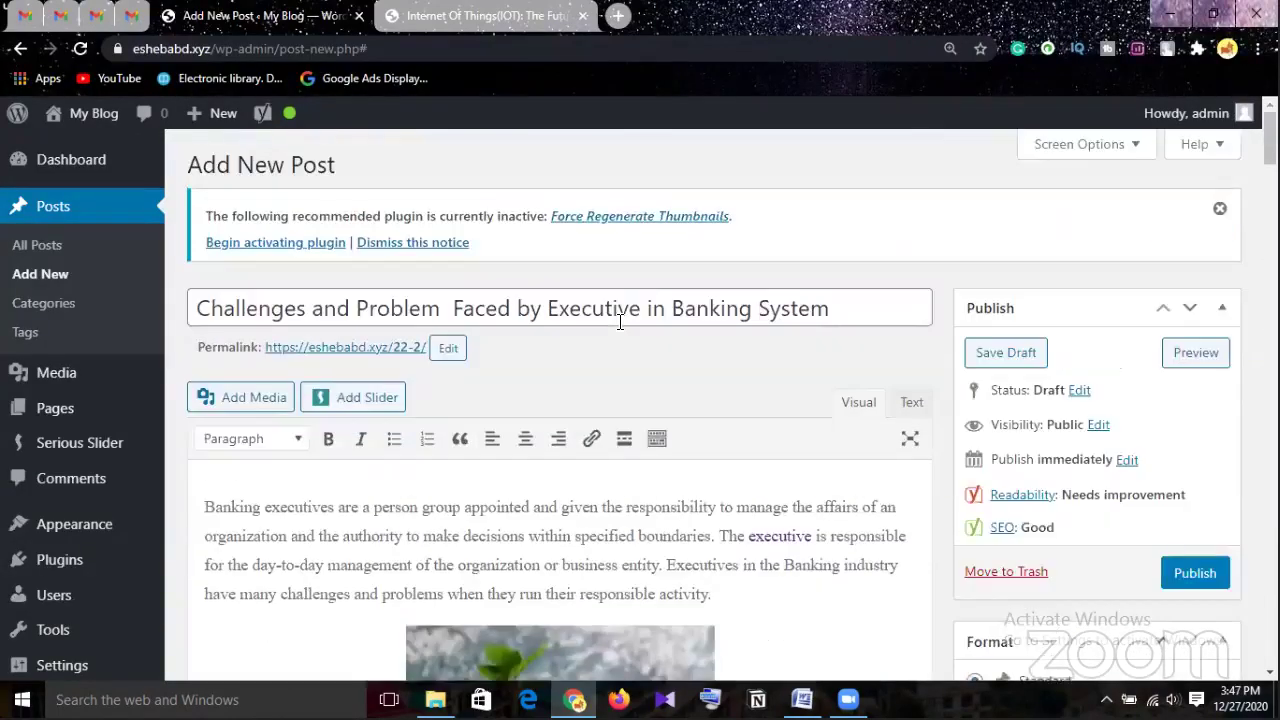
pyautogui.click(827, 311)
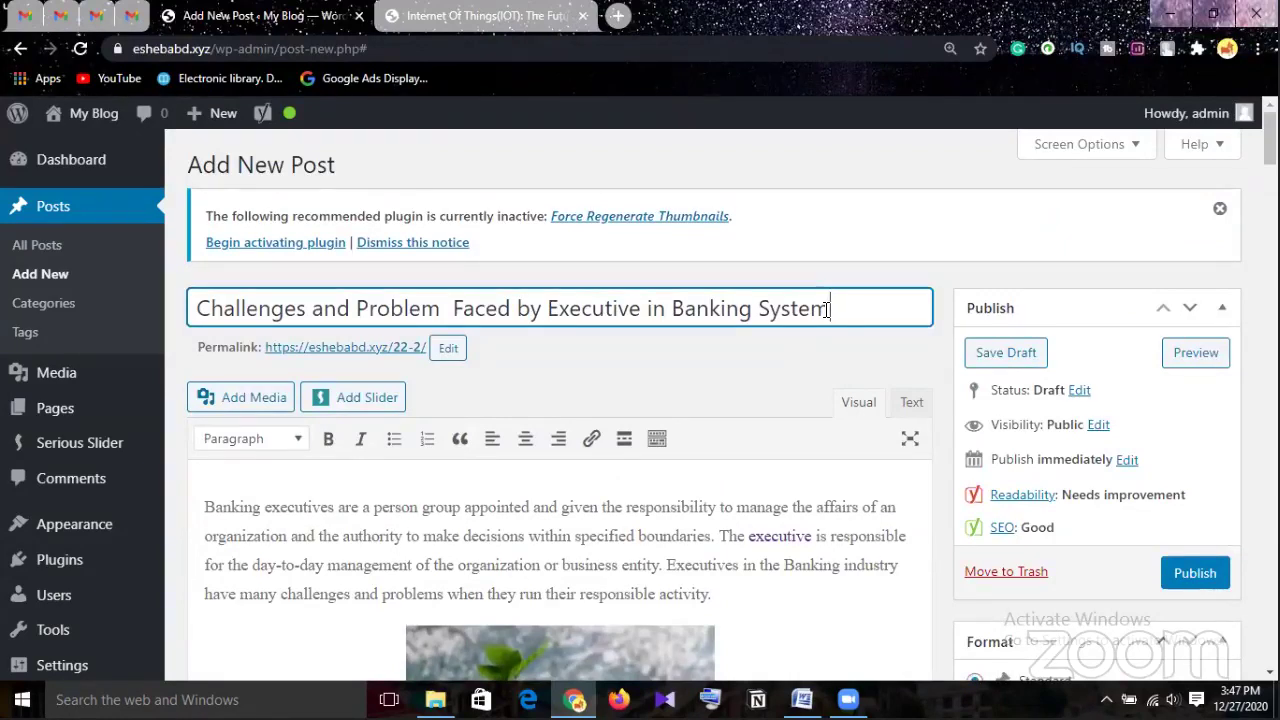
pyautogui.moveTo(827, 311); pyautogui.dragTo(673, 315)
pyautogui.hotkey('ctrl', 'c')
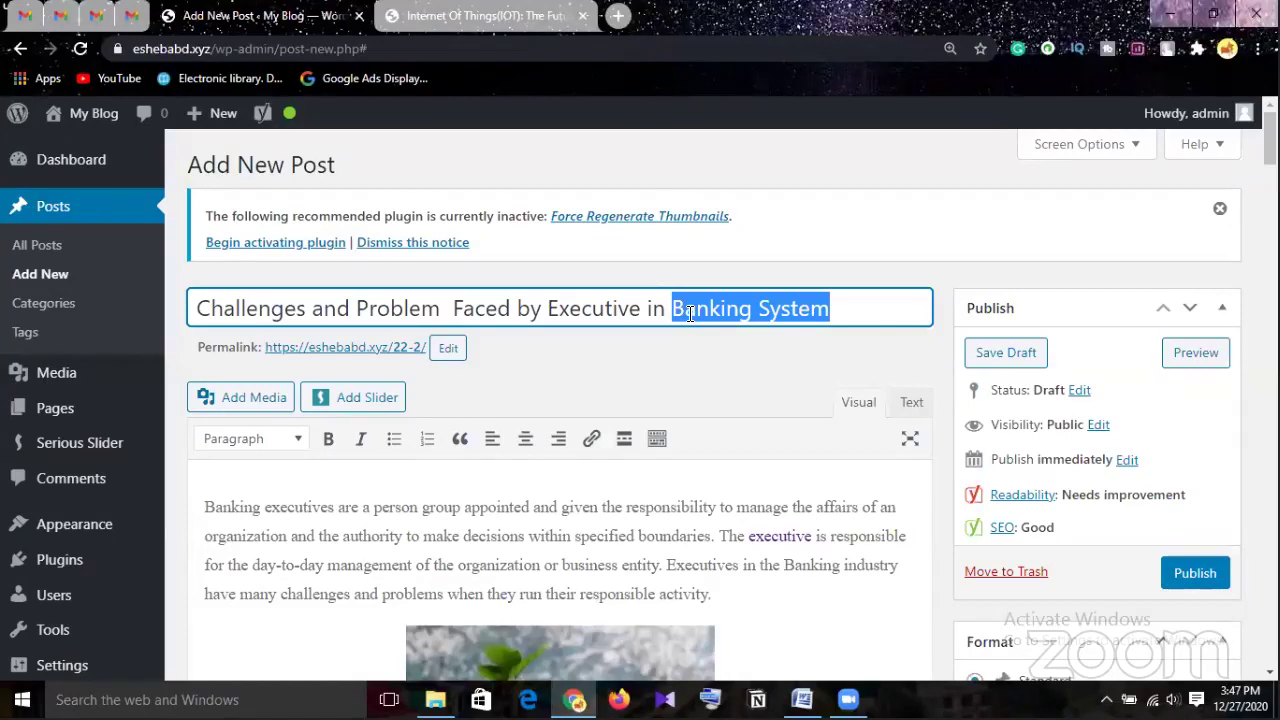
pyautogui.click(198, 312)
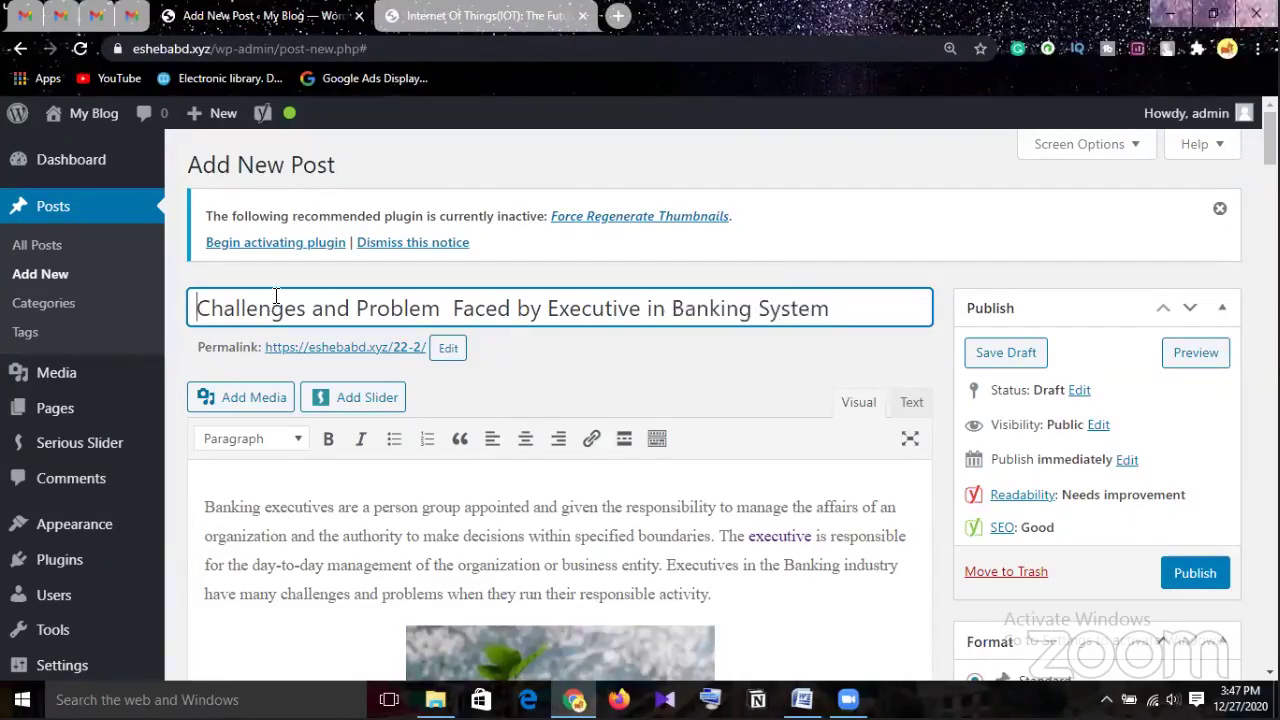
pyautogui.hotkey('ctrl', 'v')
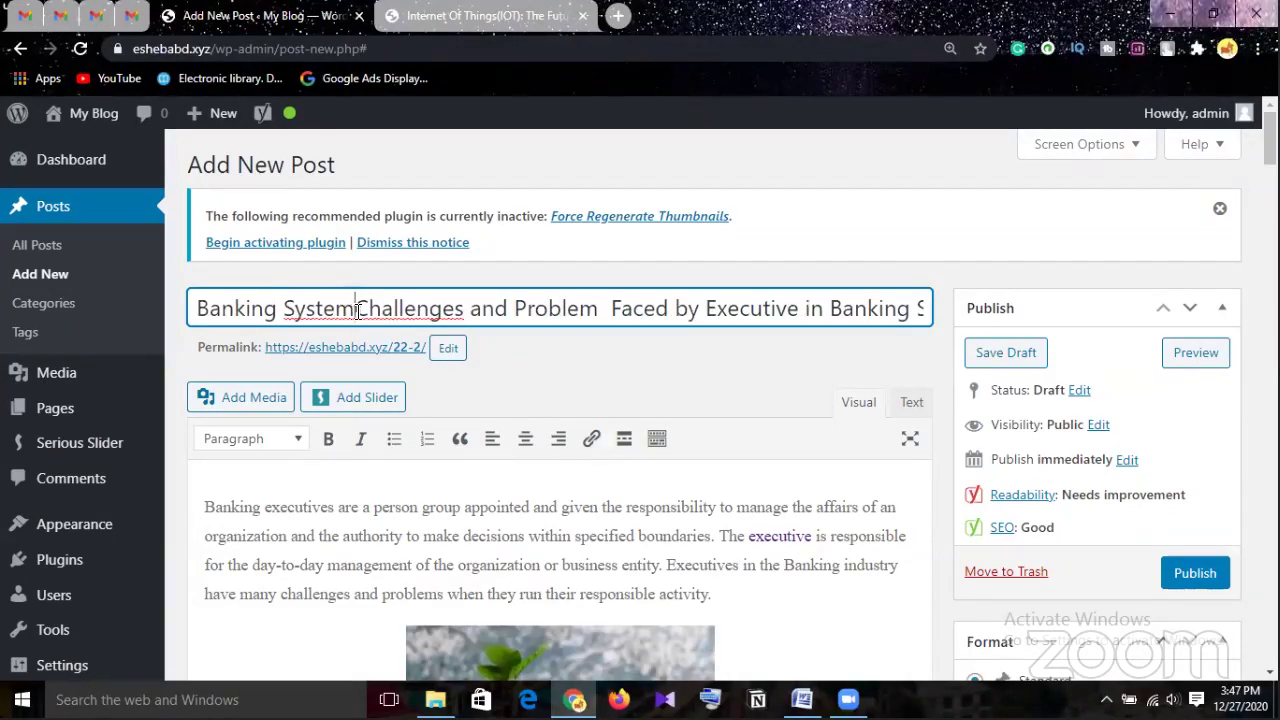
# Separate the leading "Banking System" from "Challenges" in the post title with a colon and a space
pyautogui.click(371, 308)
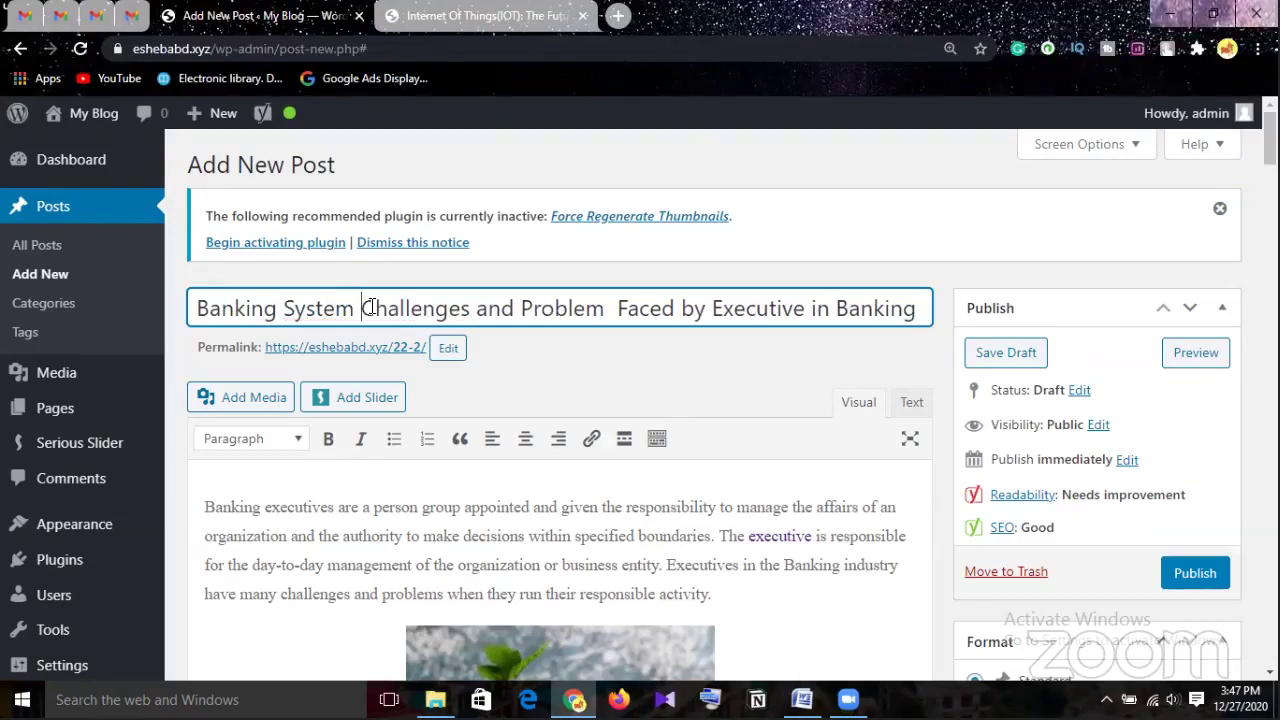
pyautogui.write(';')
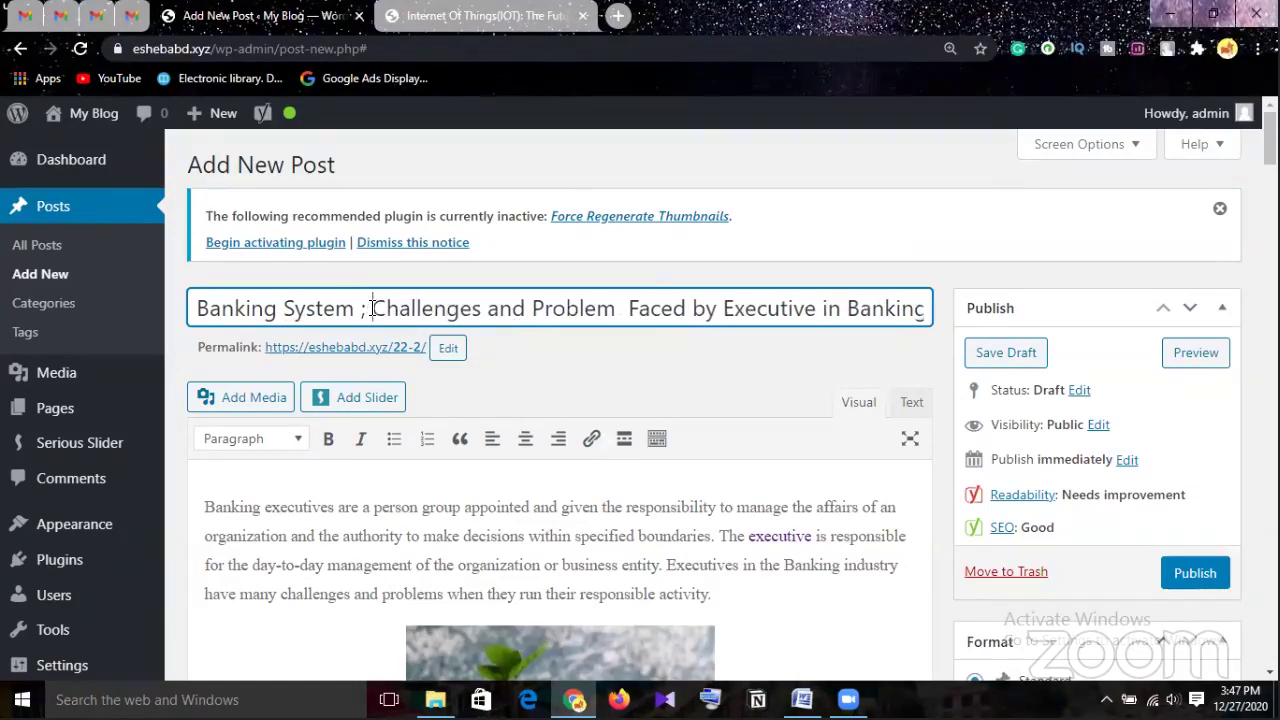
pyautogui.press('BackSpace')
pyautogui.press('BackSpace')
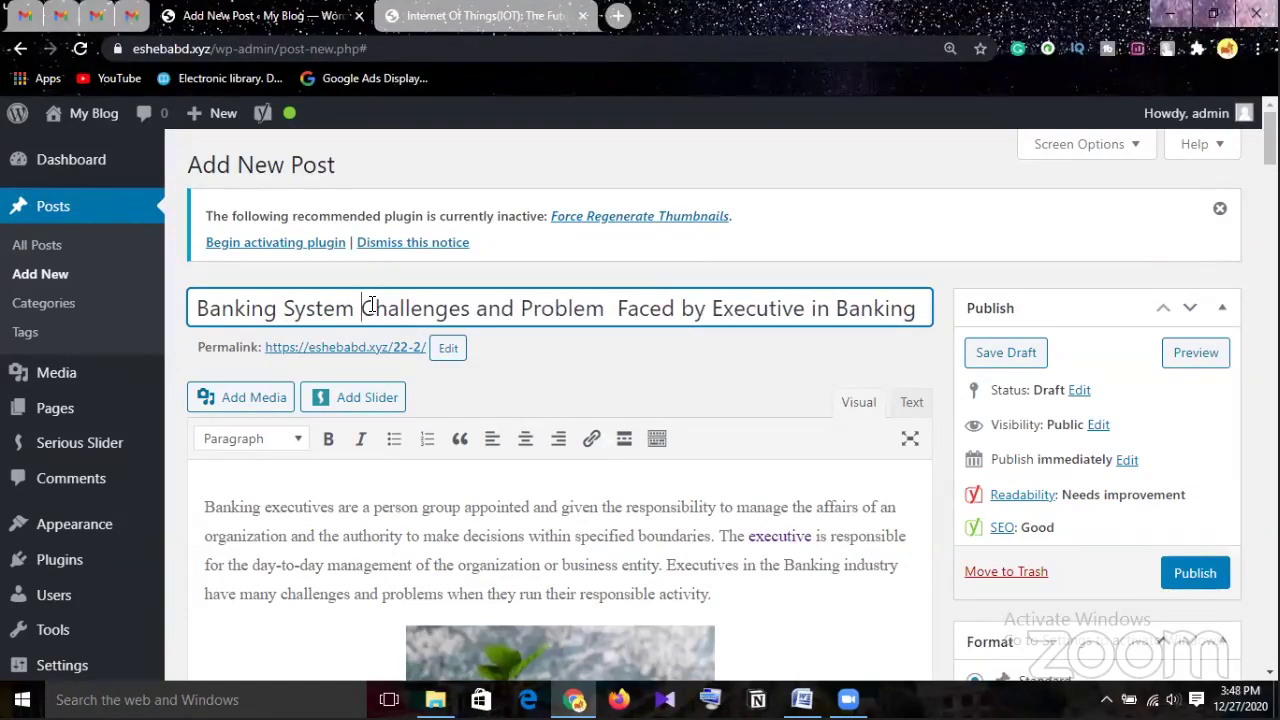
pyautogui.press('BackSpace')
pyautogui.write(';')
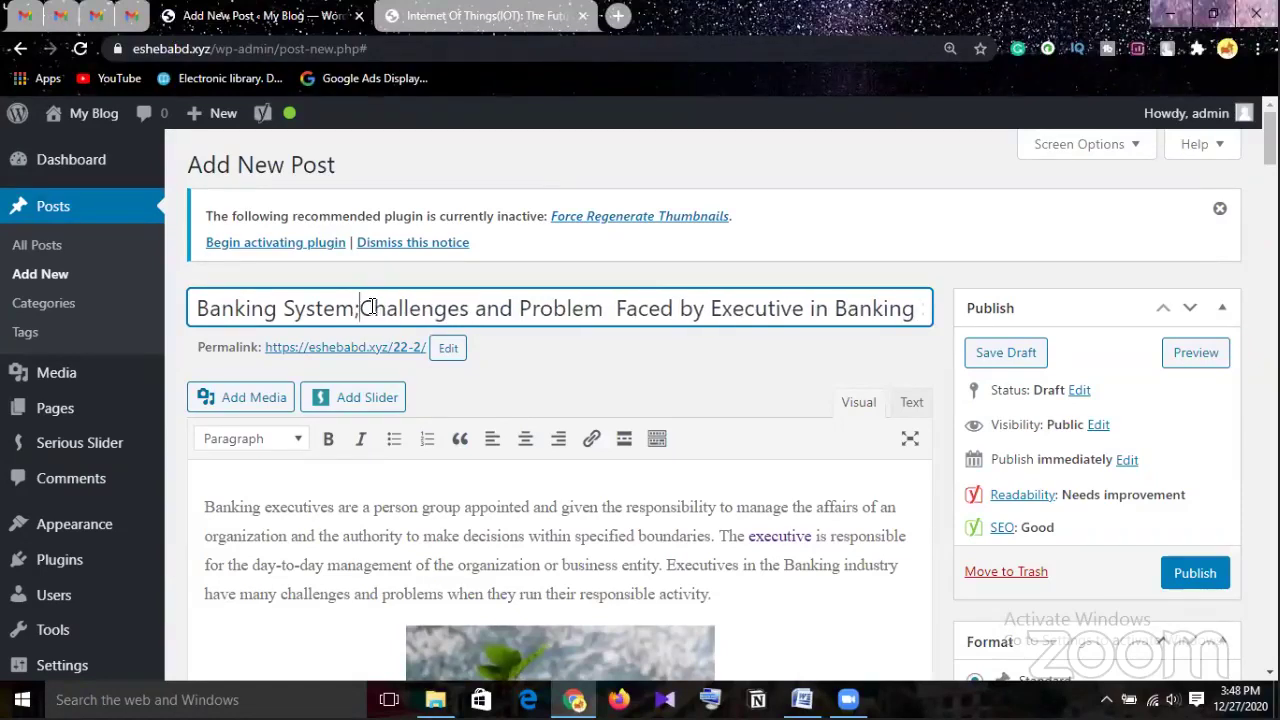
pyautogui.press('BackSpace')
pyautogui.write(':')
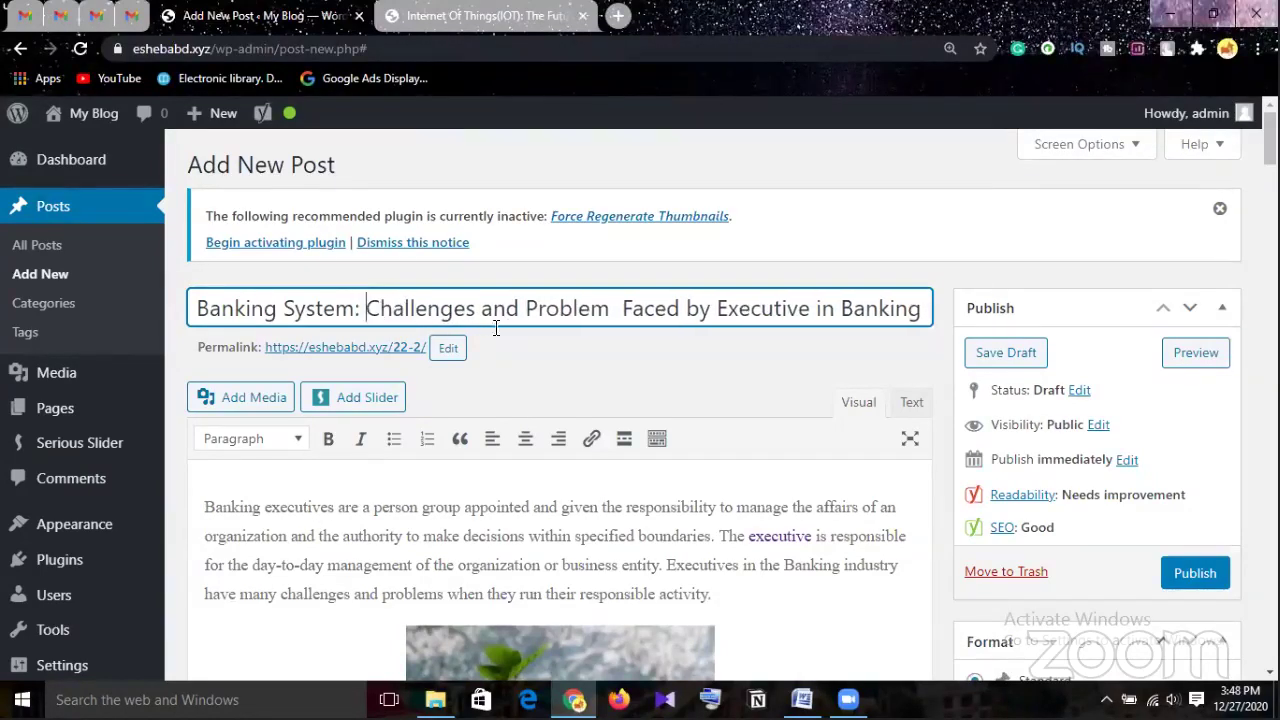
# Remove the trailing "in Banking System" so the title reads "Banking System: Challenges and Problem Faced by Executives"
pyautogui.click(906, 318)
pyautogui.write('System')
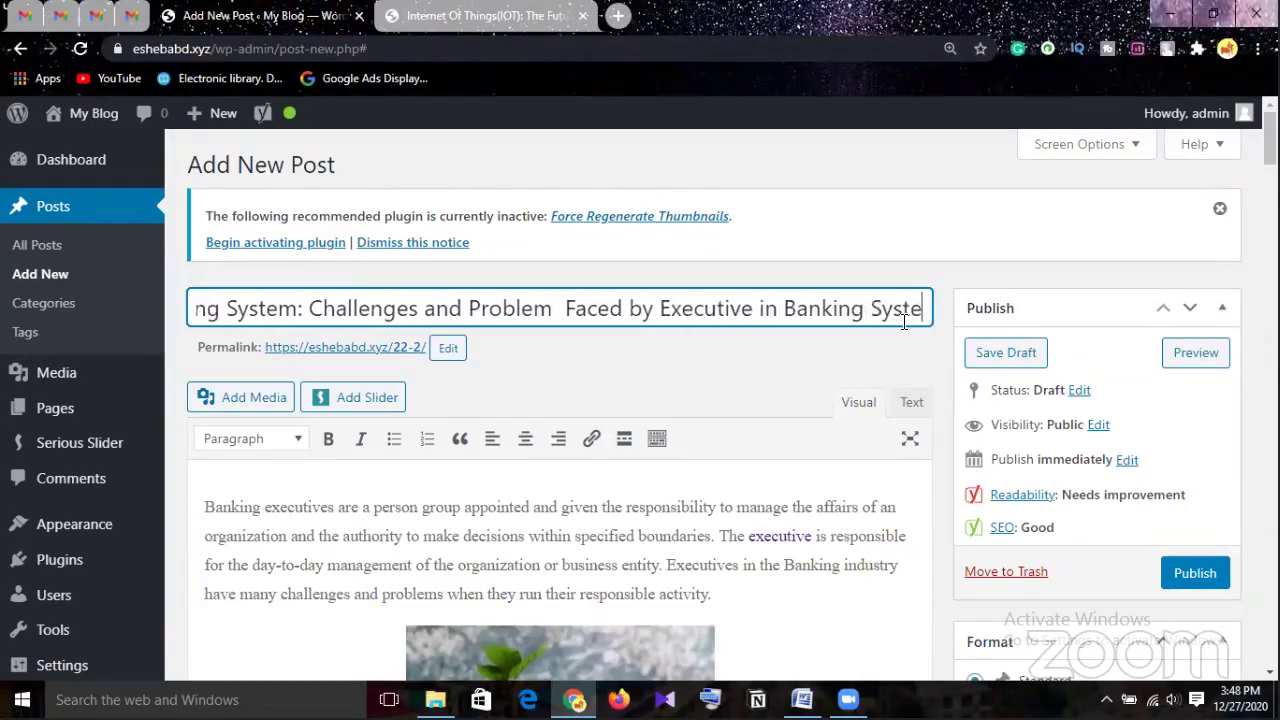
pyautogui.press('BackSpace')
pyautogui.press('BackSpace')
pyautogui.press('BackSpace')
pyautogui.press('BackSpace')
pyautogui.press('BackSpace')
pyautogui.press('BackSpace')
pyautogui.press('BackSpace')
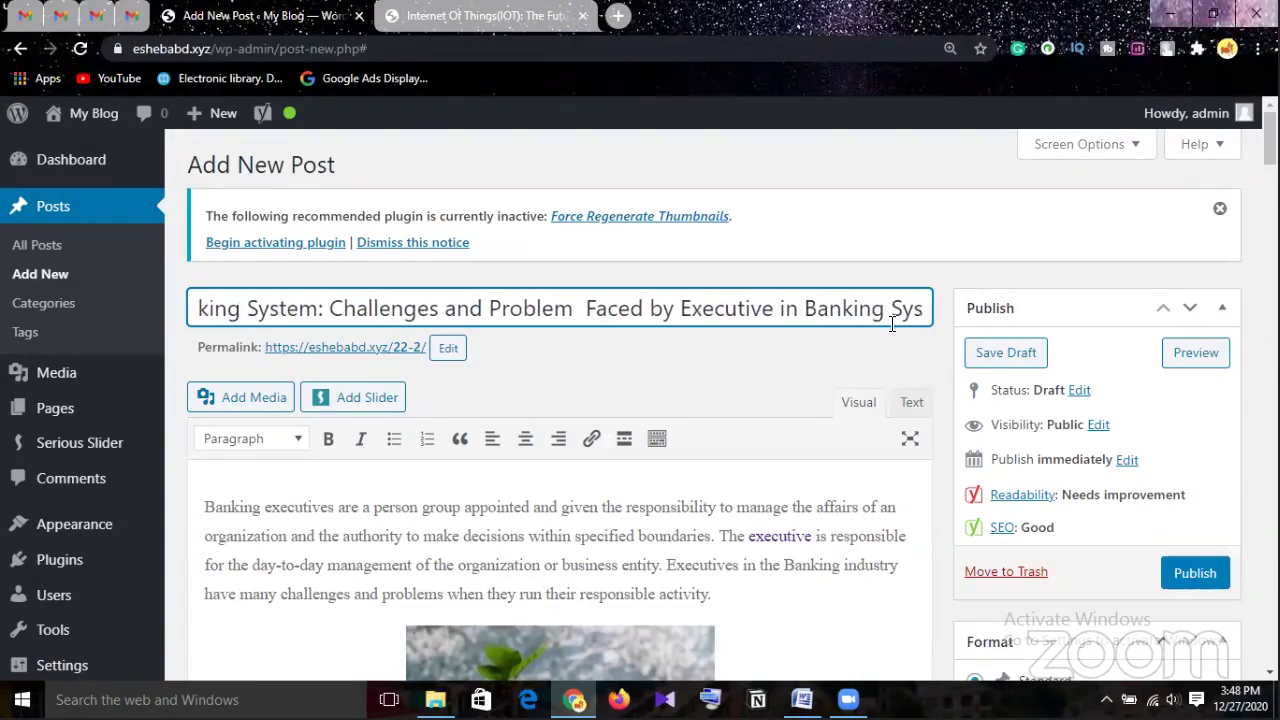
pyautogui.press('BackSpace')
pyautogui.press('BackSpace')
pyautogui.press('BackSpace')
pyautogui.press('BackSpace')
pyautogui.press('BackSpace')
pyautogui.press('BackSpace')
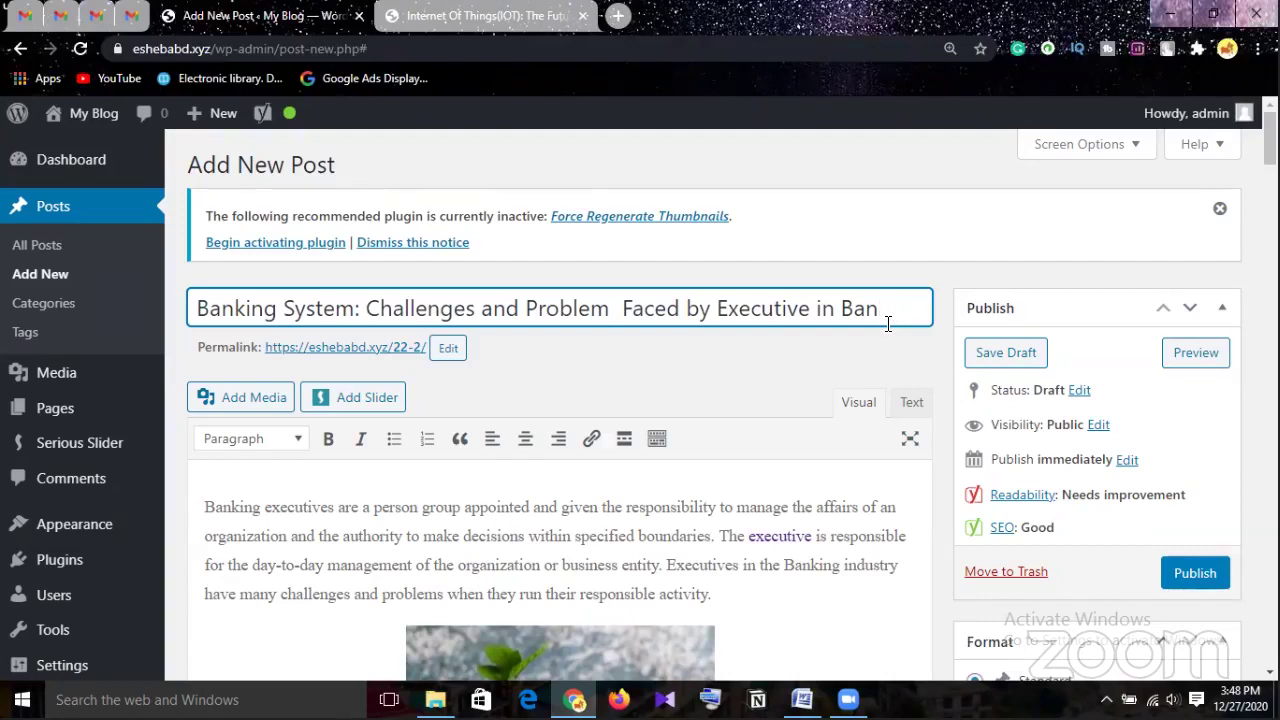
pyautogui.press('BackSpace')
pyautogui.press('BackSpace')
pyautogui.press('BackSpace')
pyautogui.press('BackSpace')
pyautogui.press('BackSpace')
pyautogui.write('s')
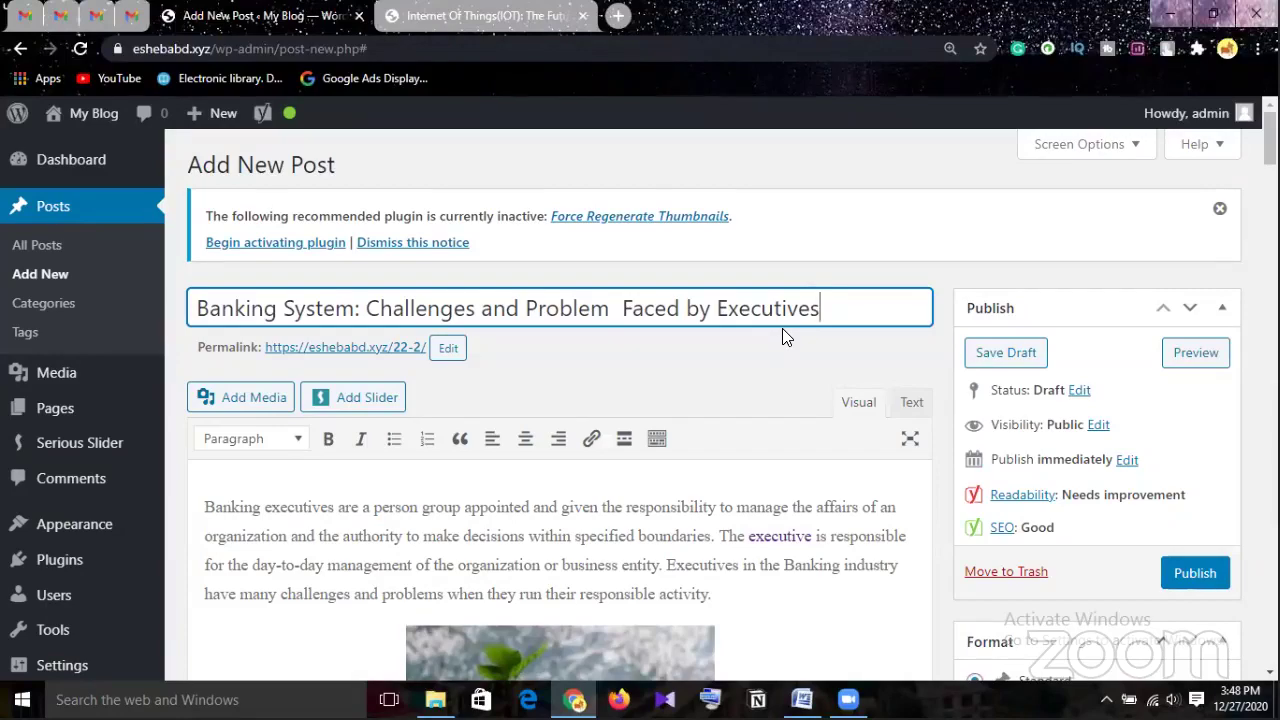
# Review the Yoast SEO analysis for the keyphrase in the title and any remaining improvements
pyautogui.scroll(-10, 780, 338)
pyautogui.scroll(-5, 778, 340)
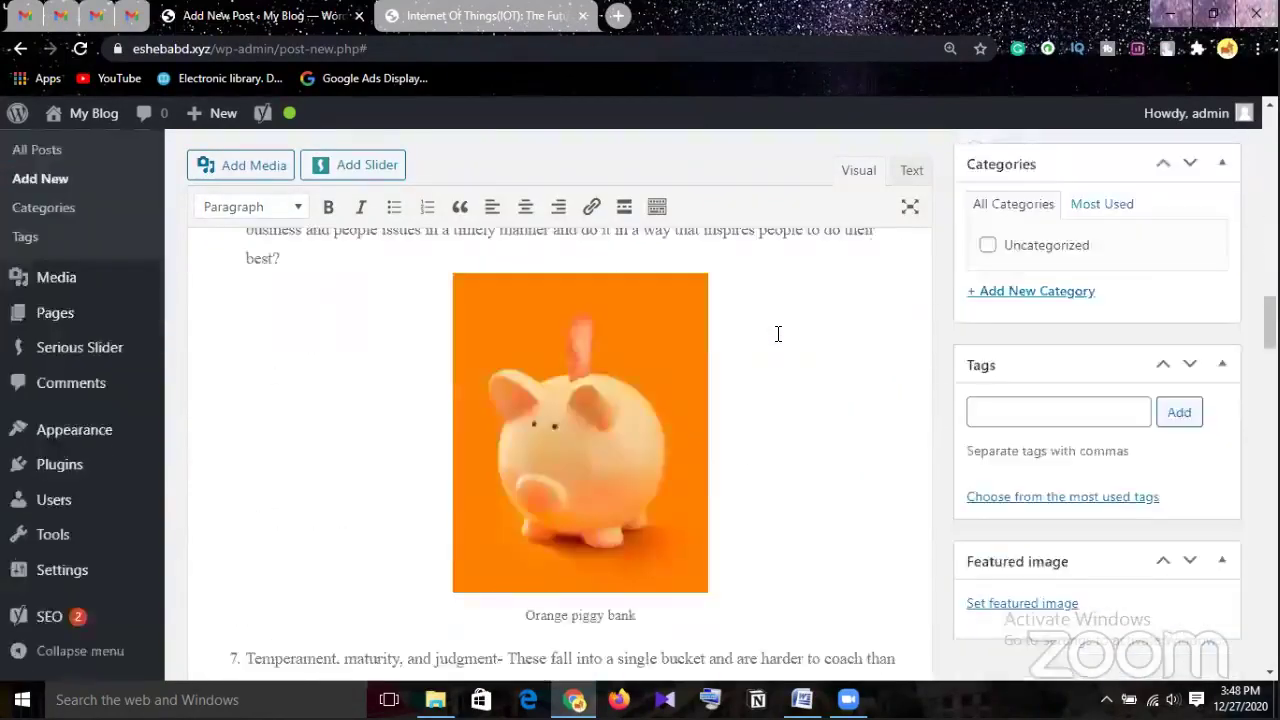
pyautogui.scroll(5, 778, 340)
pyautogui.scroll(-5, 778, 340)
pyautogui.scroll(-20, 776, 338)
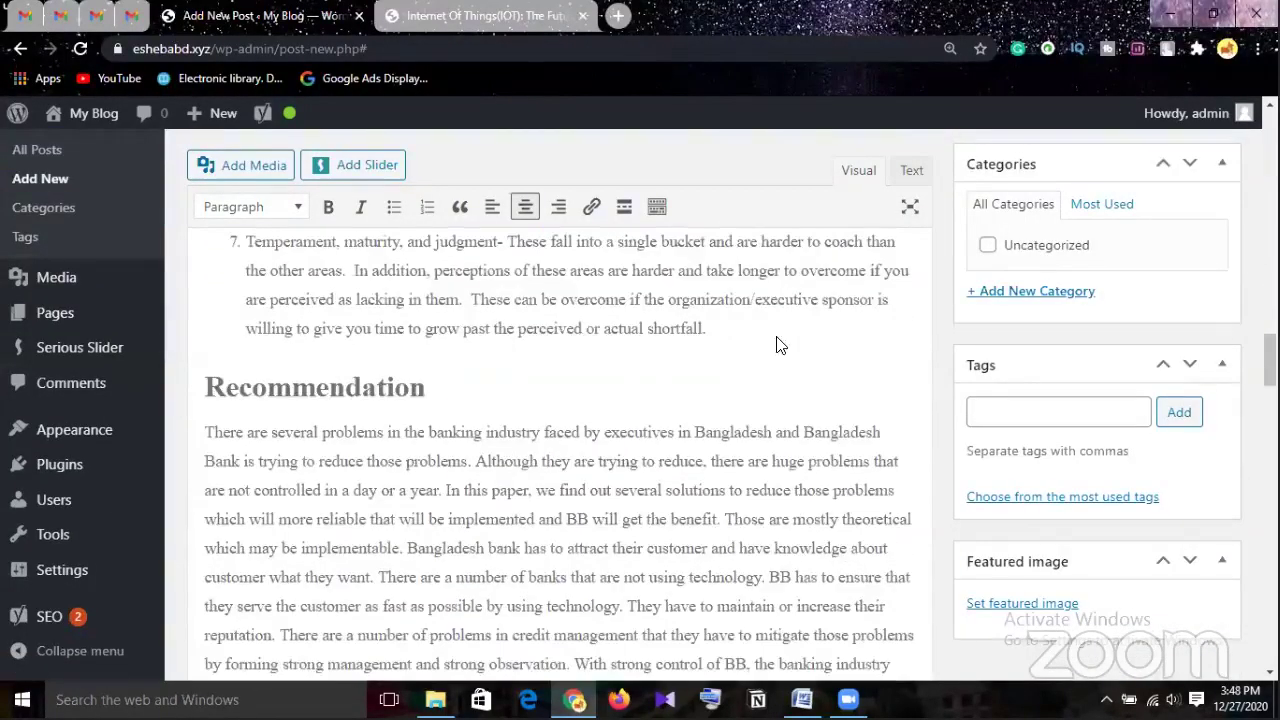
pyautogui.scroll(-4, 776, 340)
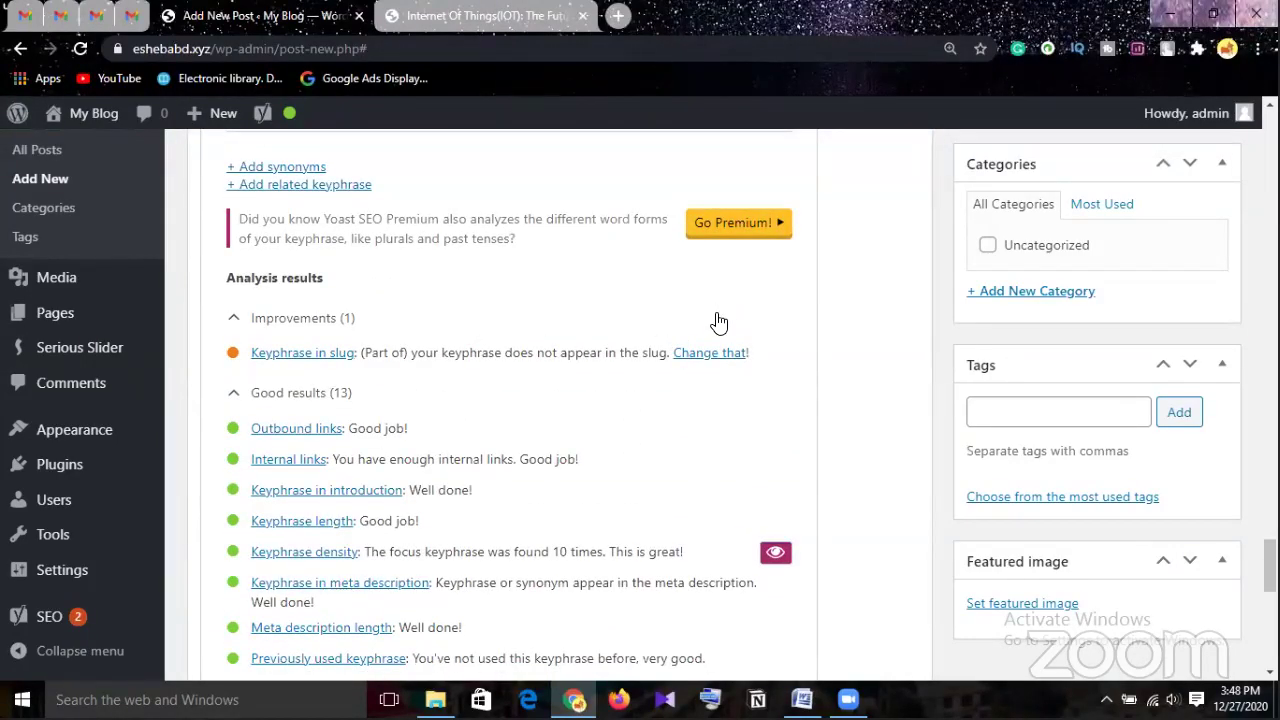
pyautogui.scroll(-5, 718, 322)
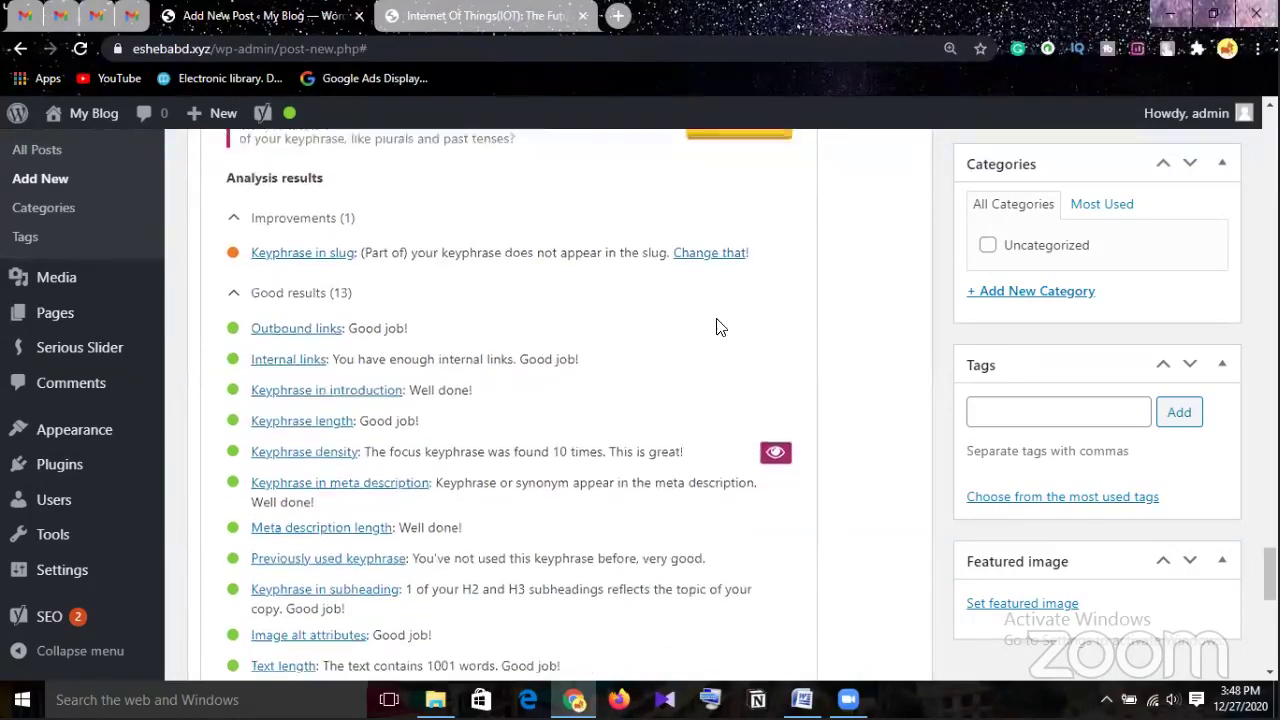
pyautogui.scroll(1, 719, 322)
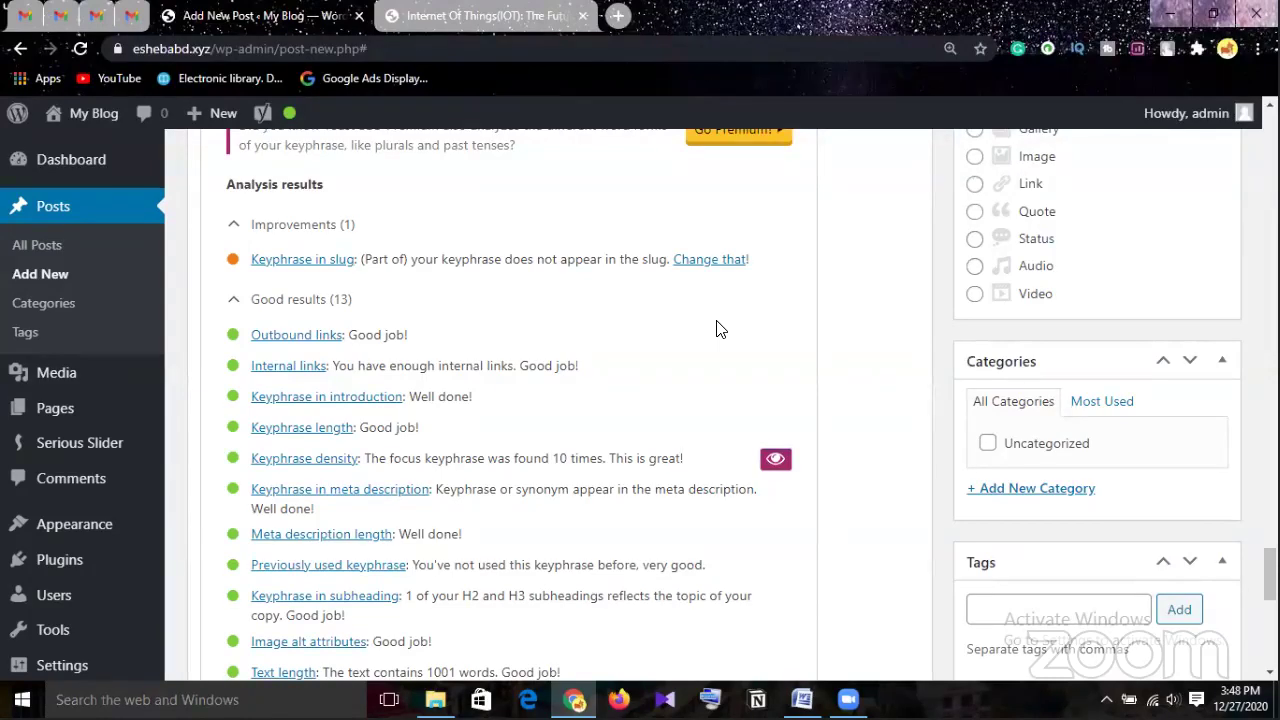
# Examine the Yoast readability analysis for its listed problems and good results
pyautogui.scroll(10, 716, 329)
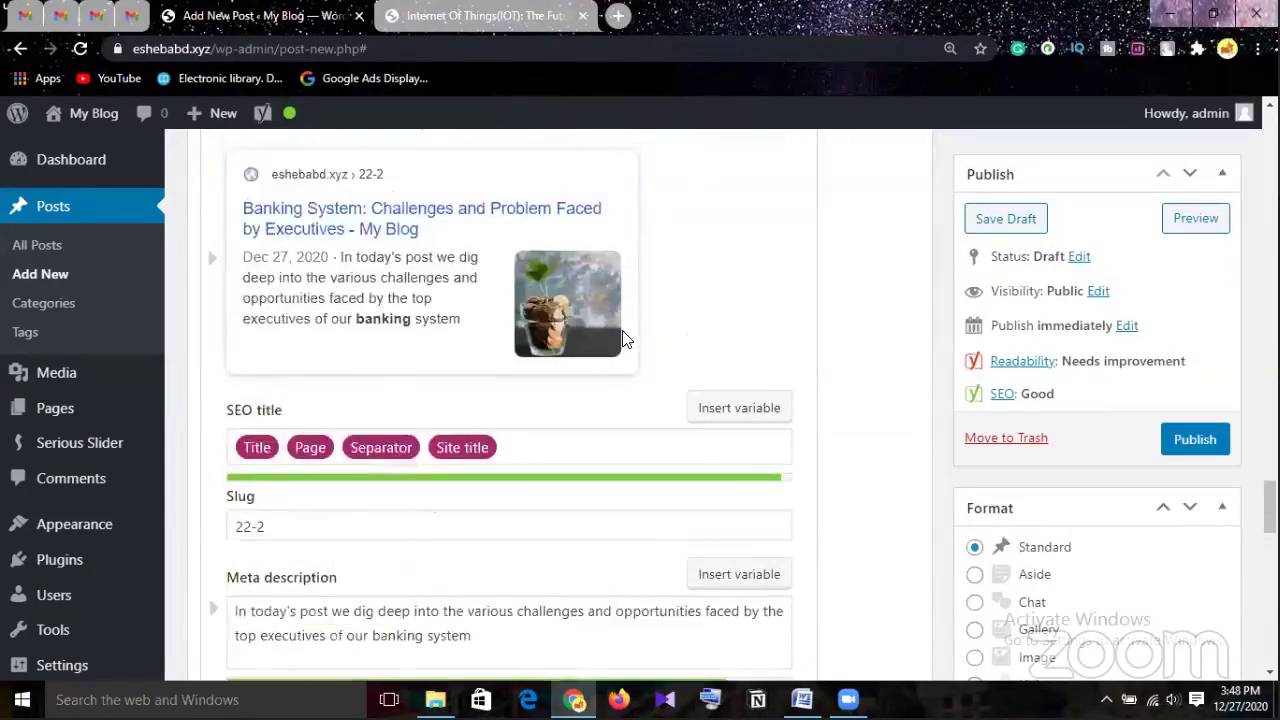
pyautogui.scroll(2, 620, 340)
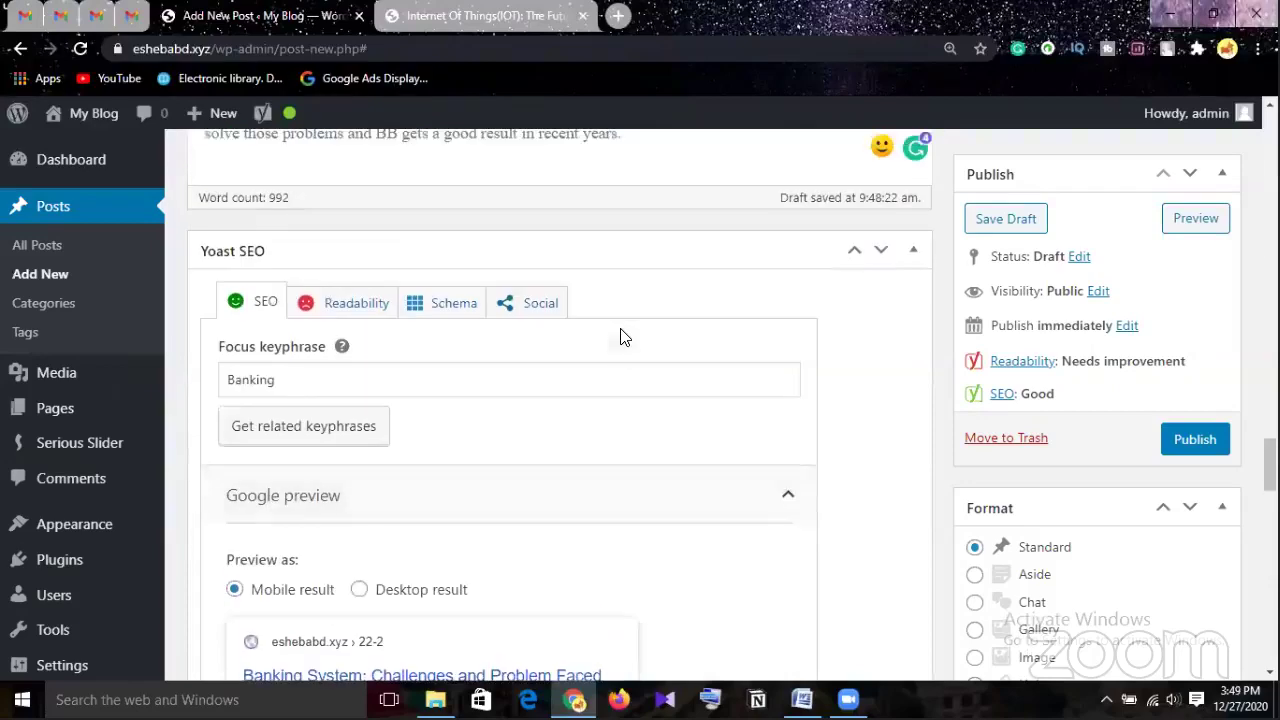
pyautogui.click(338, 305)
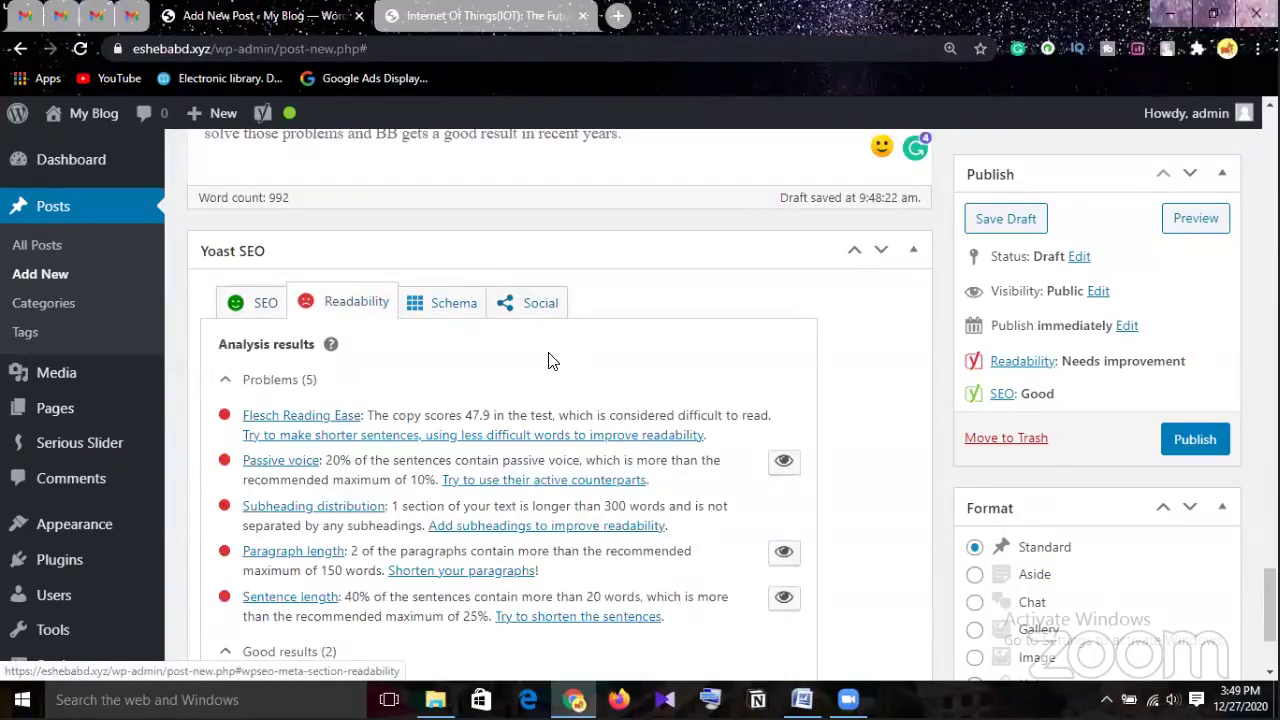
pyautogui.scroll(-1, 548, 360)
pyautogui.scroll(-3, 548, 360)
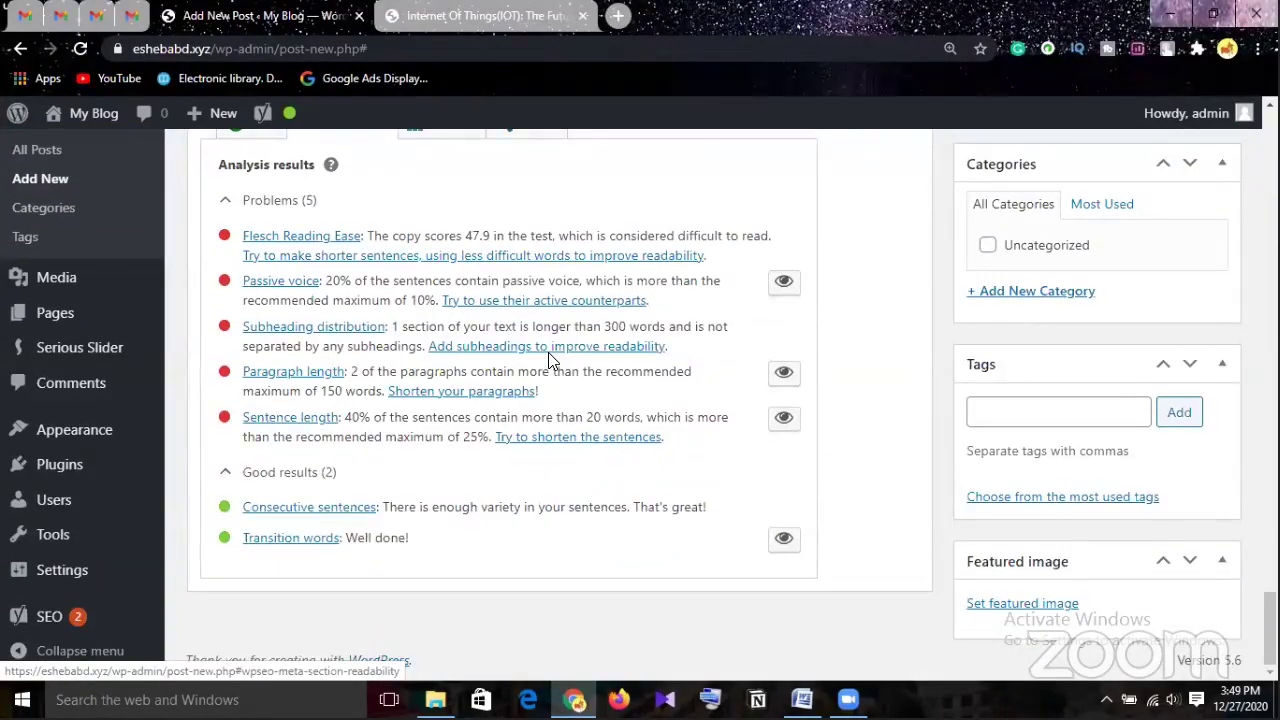
pyautogui.scroll(1, 550, 358)
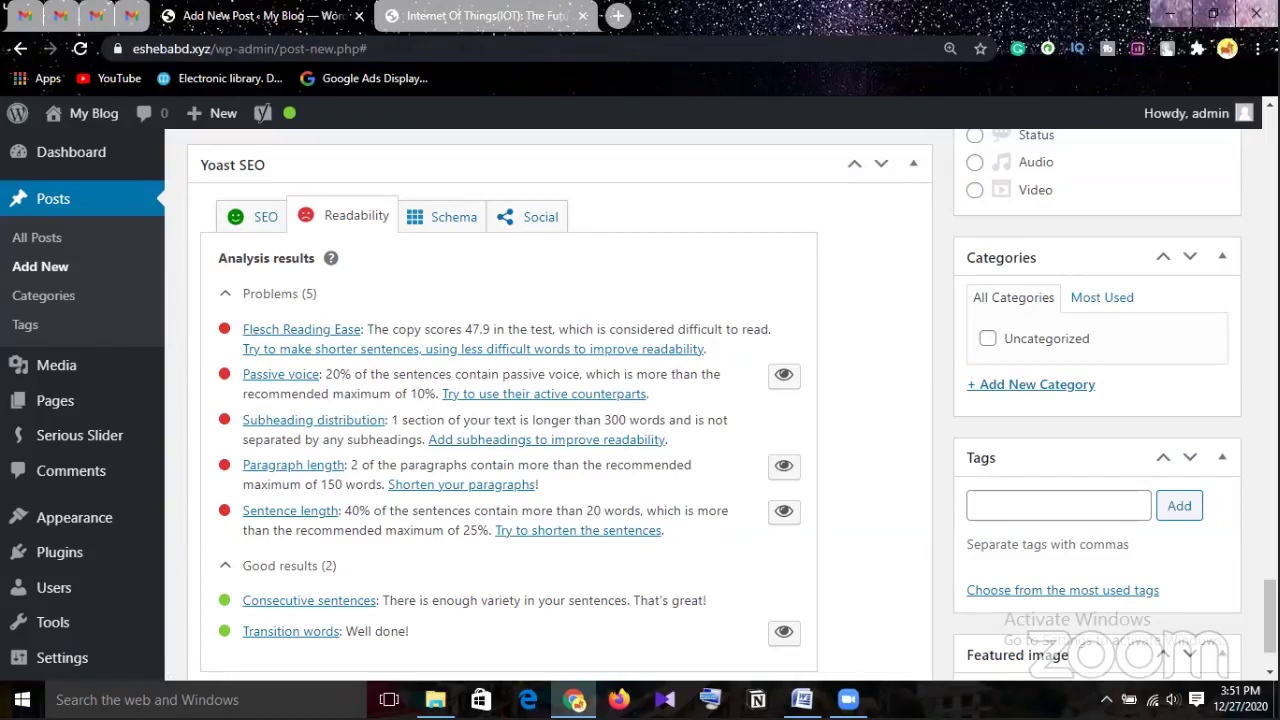
# Switch to File Explorer to look through the Digital Marketing folder on Local Disk (D:), and return to the post editor in Chrome
pyautogui.moveTo(574, 699)
pyautogui.moveTo(435, 699)
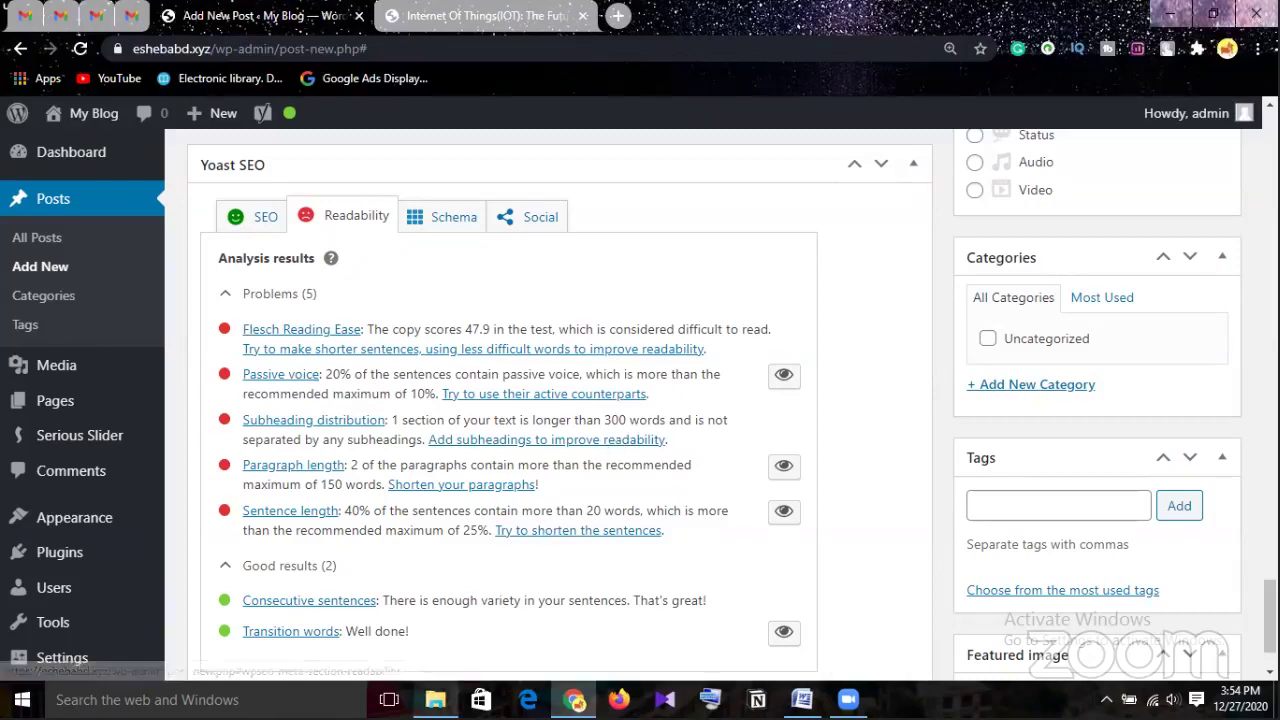
pyautogui.click(435, 699)
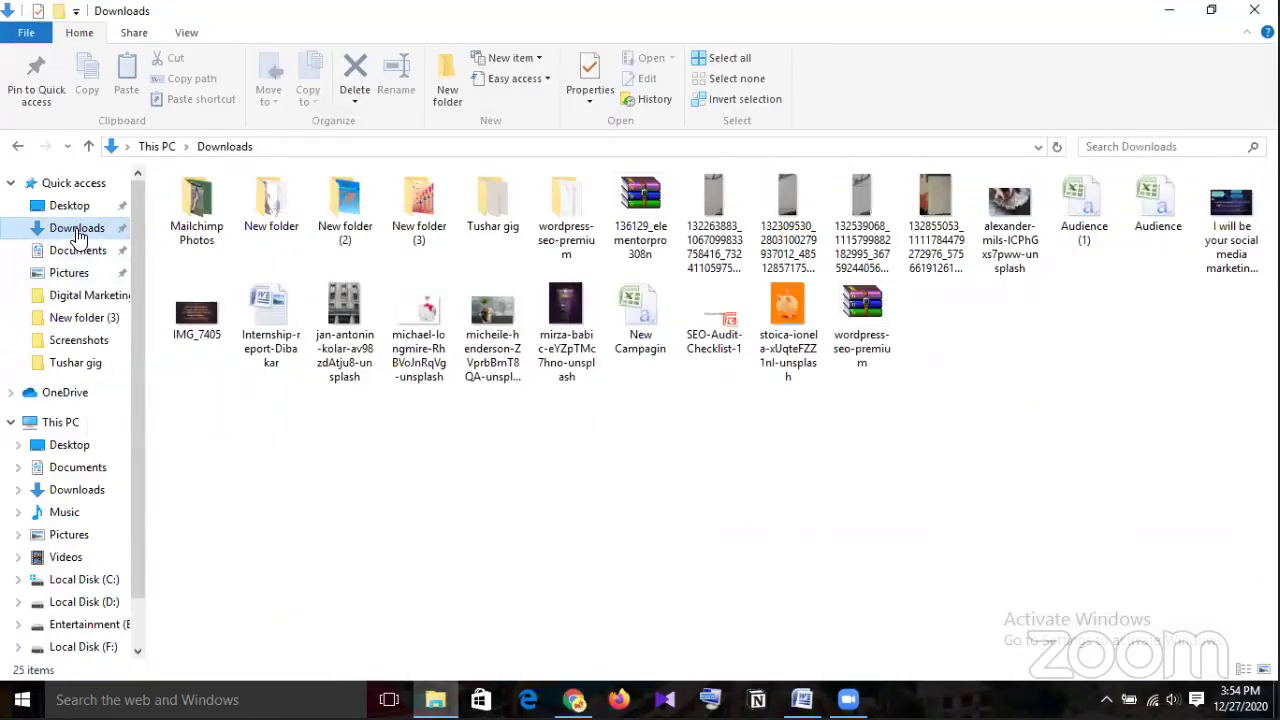
pyautogui.click(84, 601)
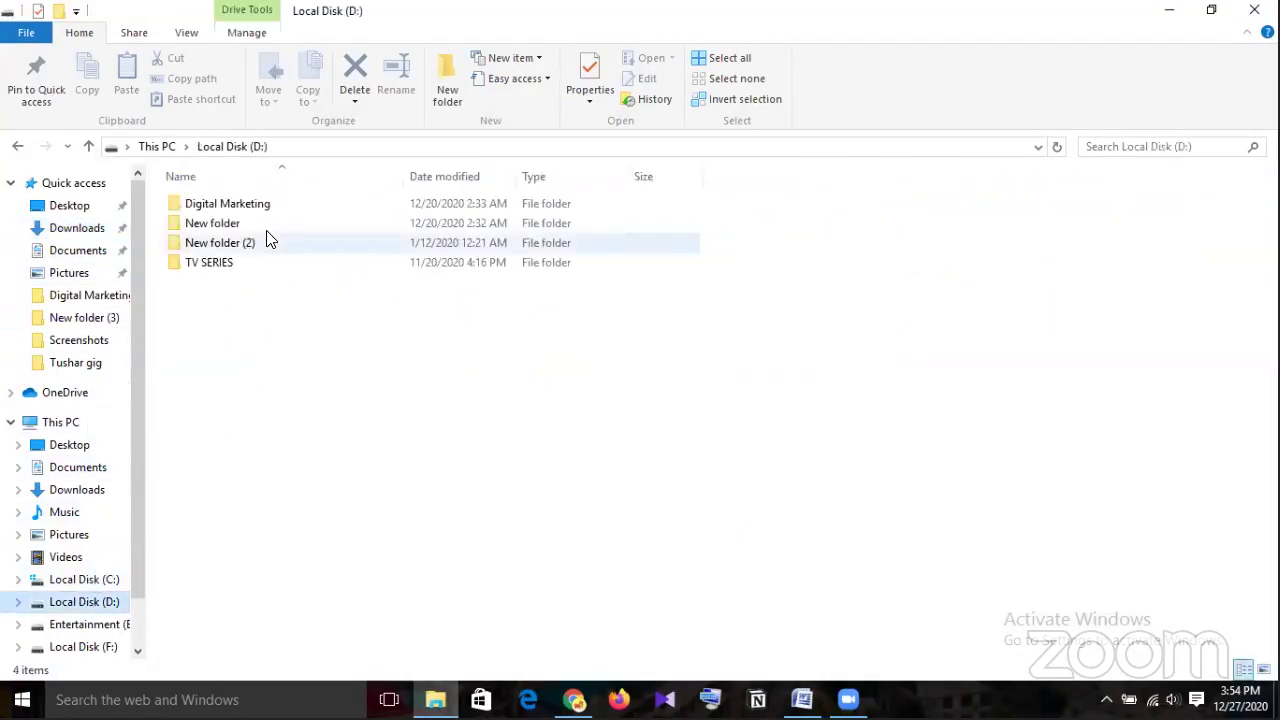
pyautogui.doubleClick(263, 204)
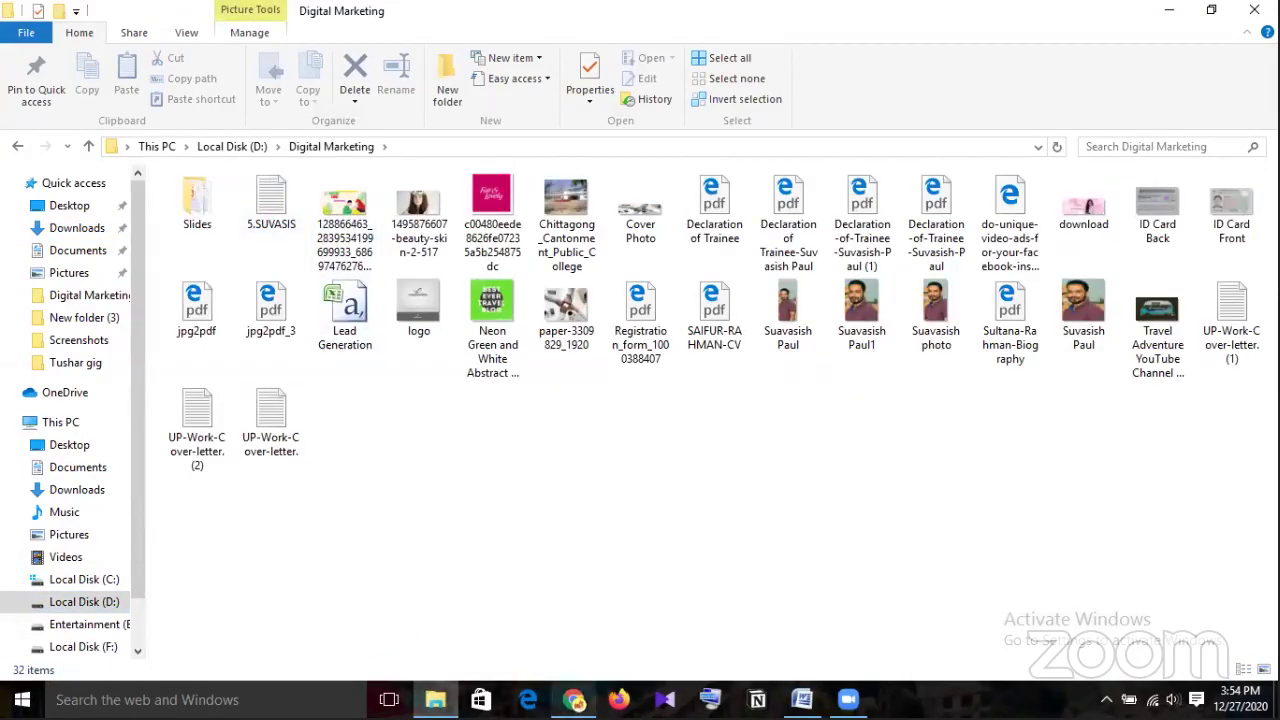
pyautogui.click(574, 699)
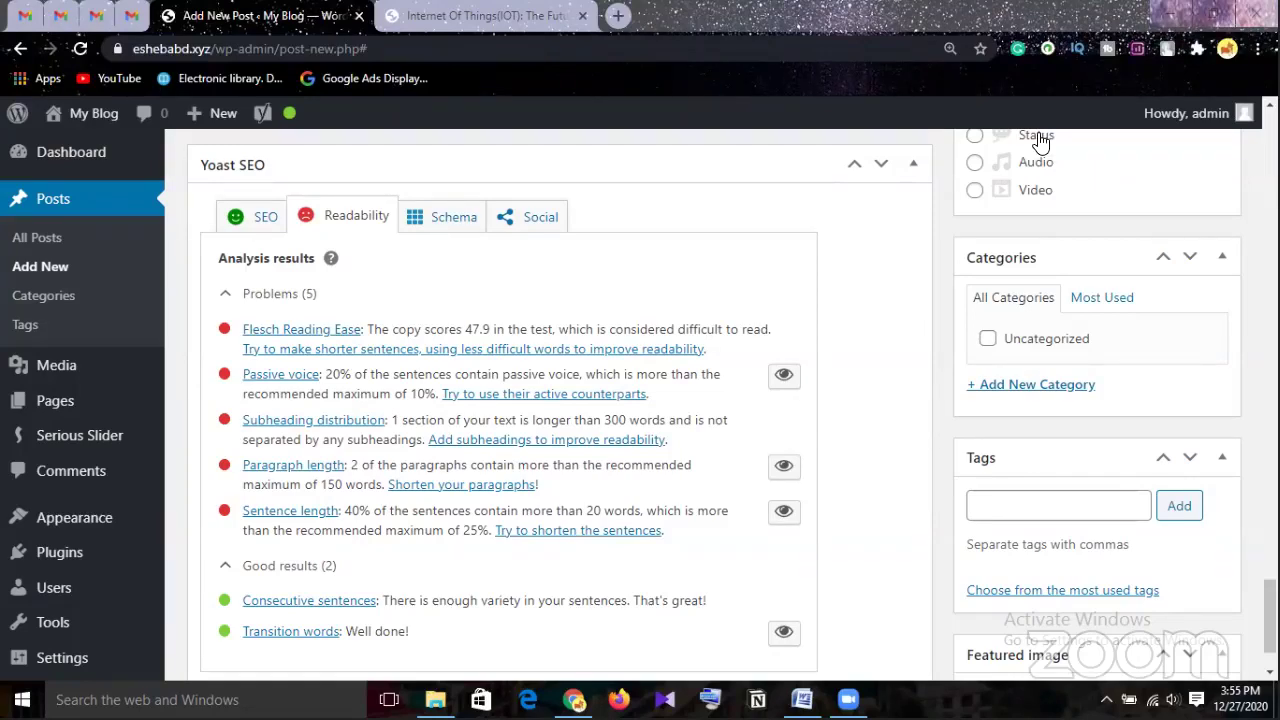
# Save the banking post as a draft
pyautogui.scroll(4, 835, 530)
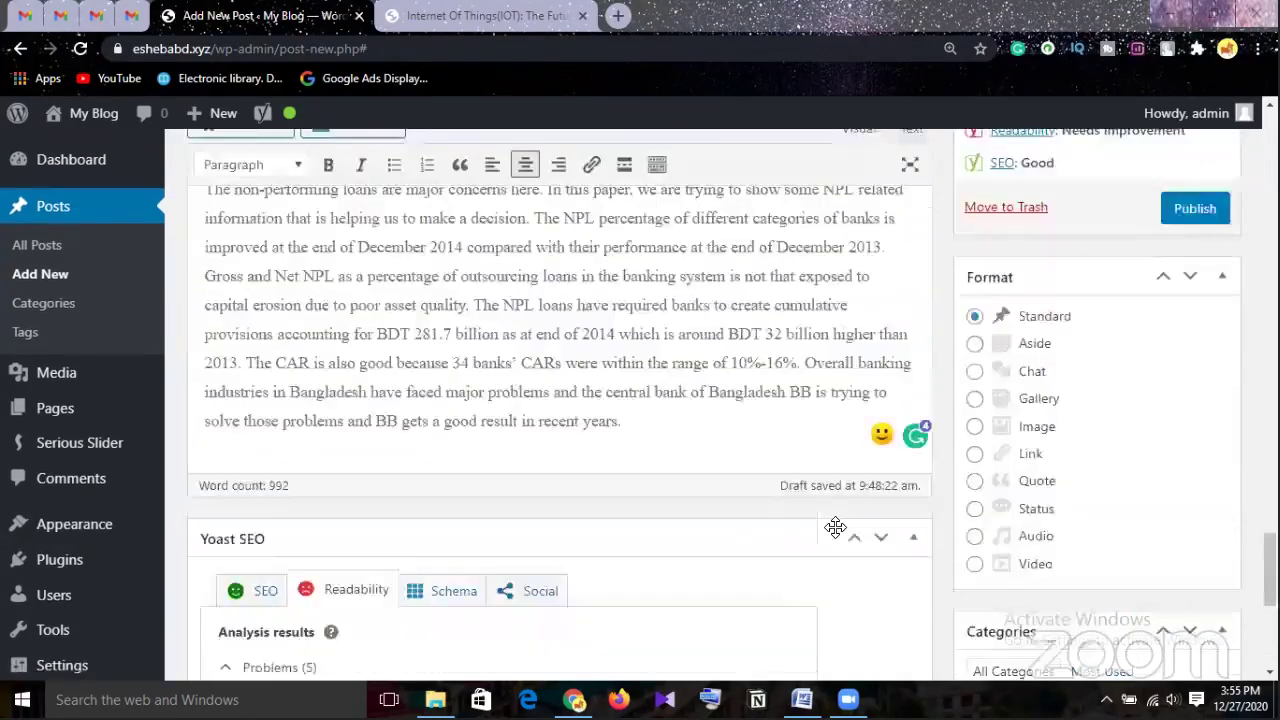
pyautogui.scroll(3, 835, 528)
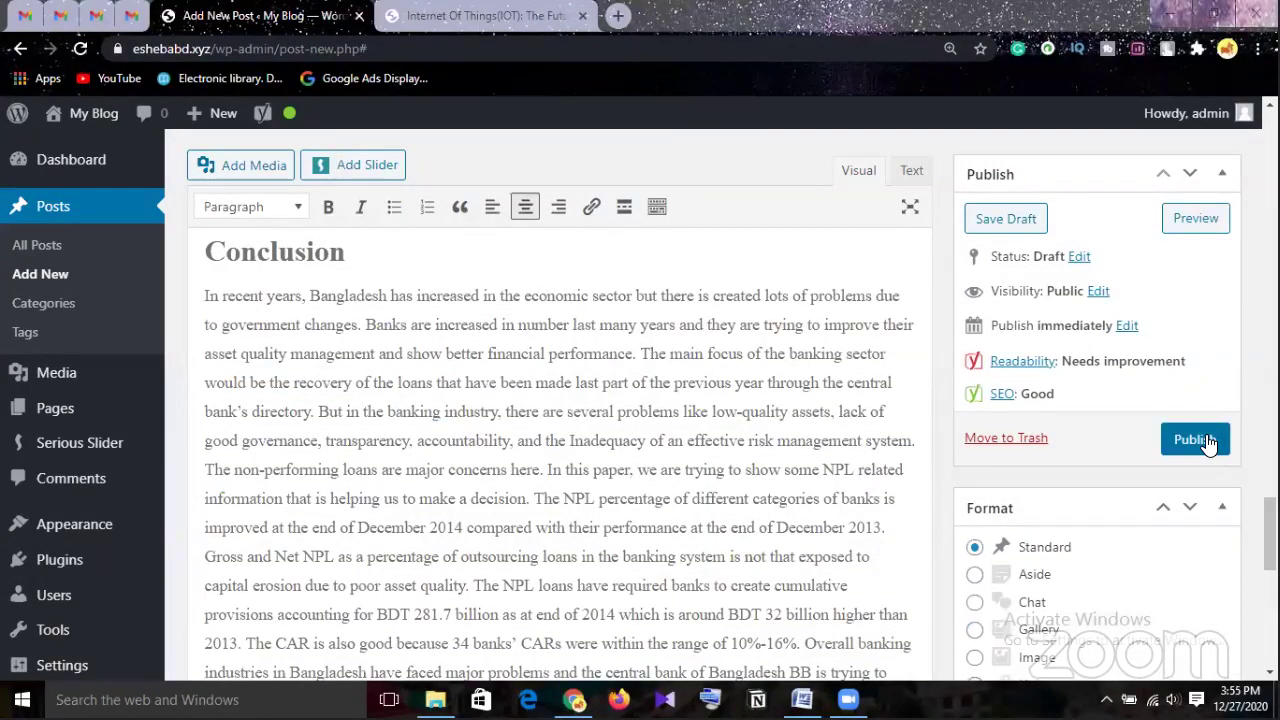
pyautogui.scroll(3, 1207, 443)
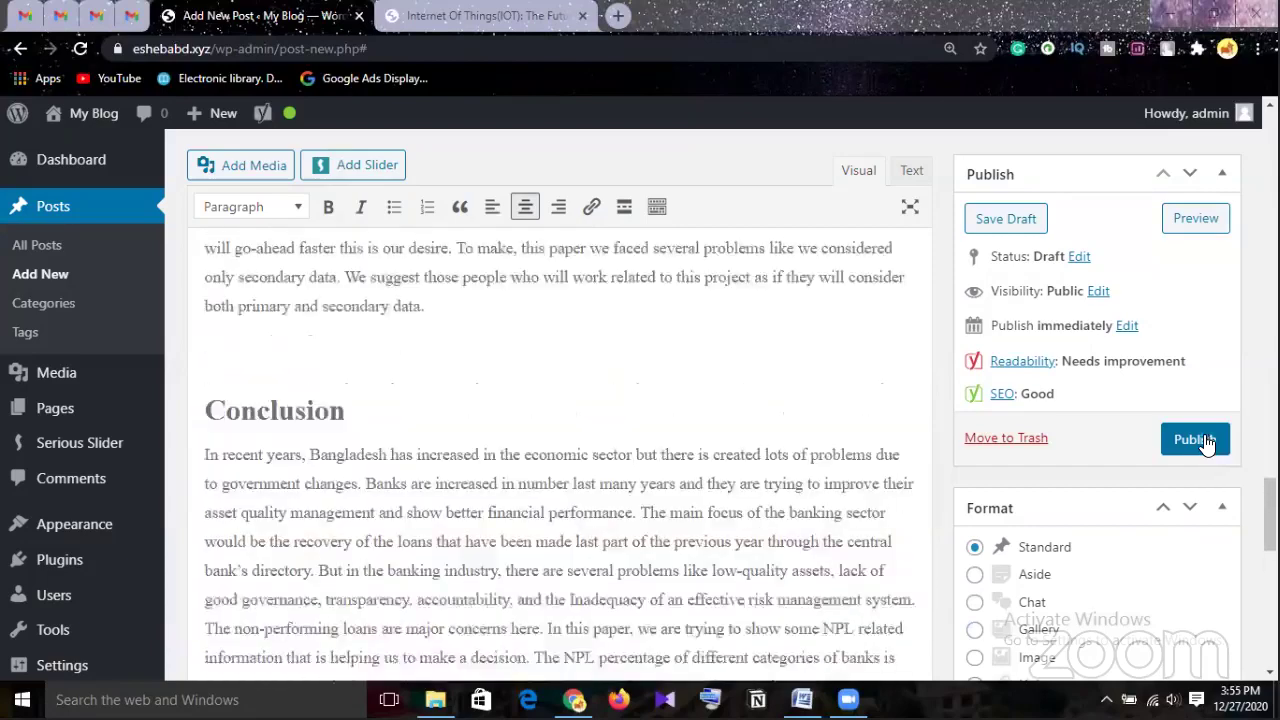
pyautogui.click(991, 220)
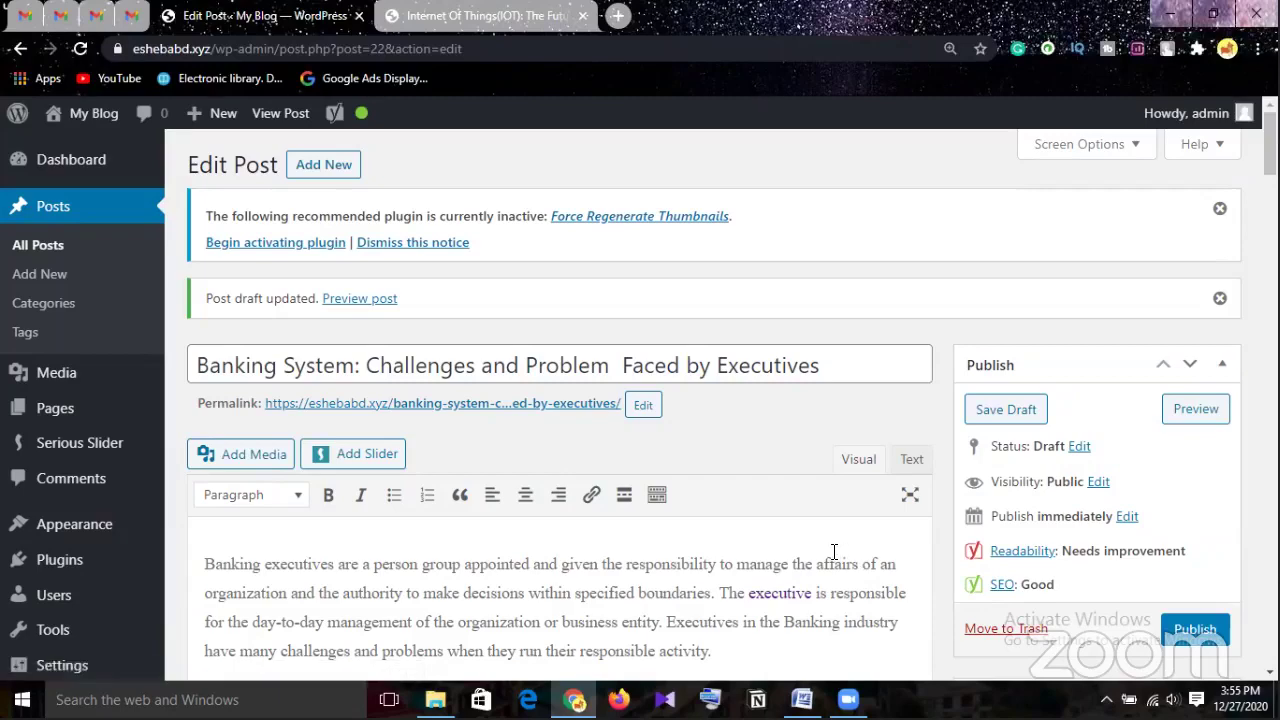
pyautogui.scroll(-1, 831, 551)
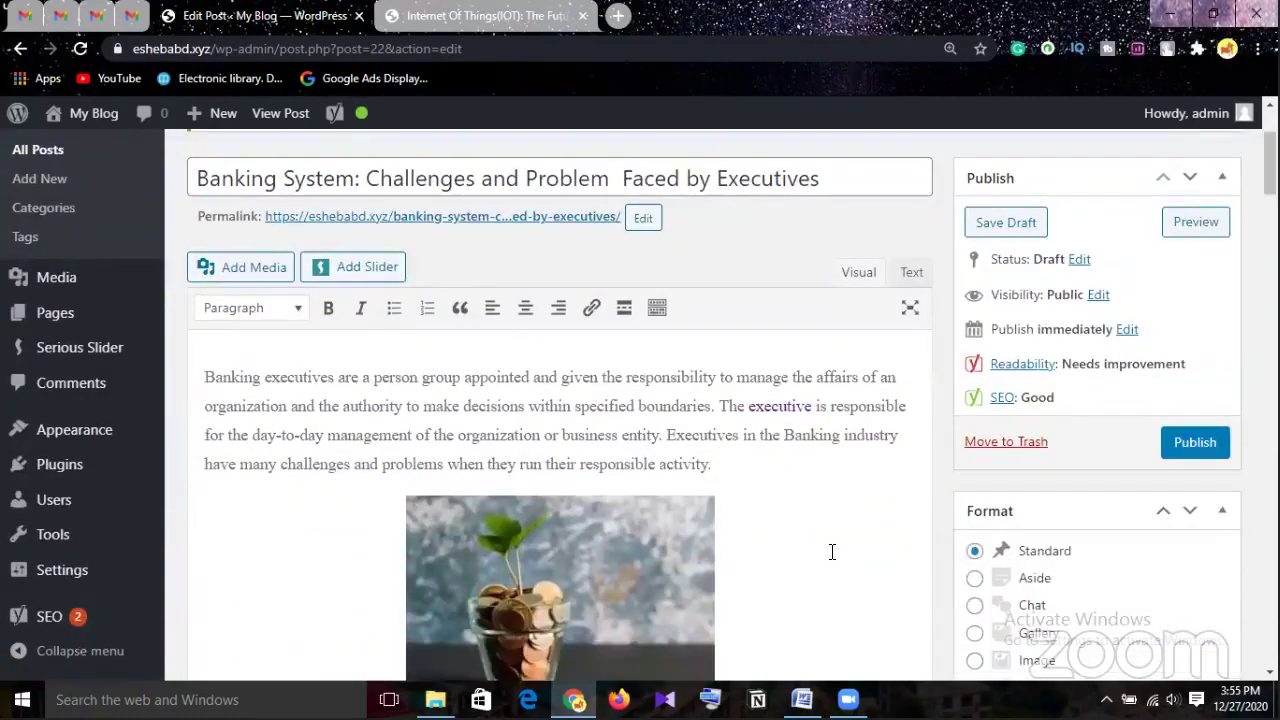
pyautogui.scroll(-2, 831, 551)
pyautogui.scroll(-5, 831, 551)
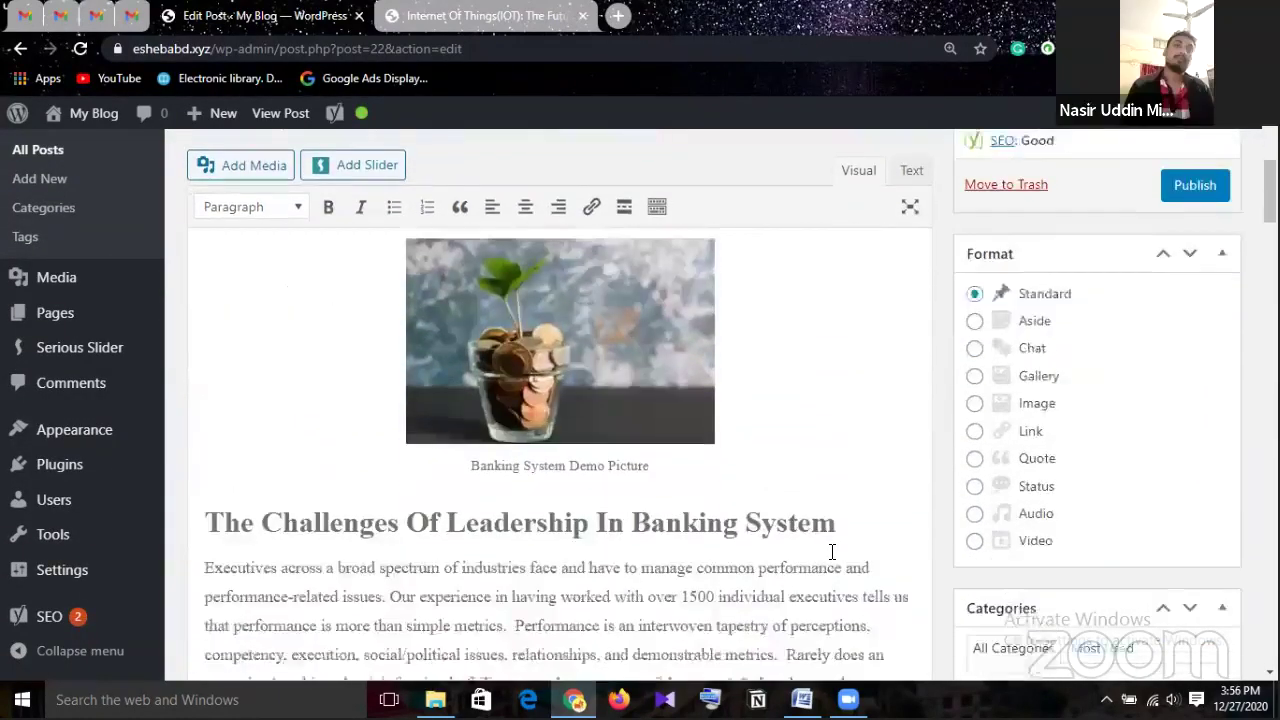
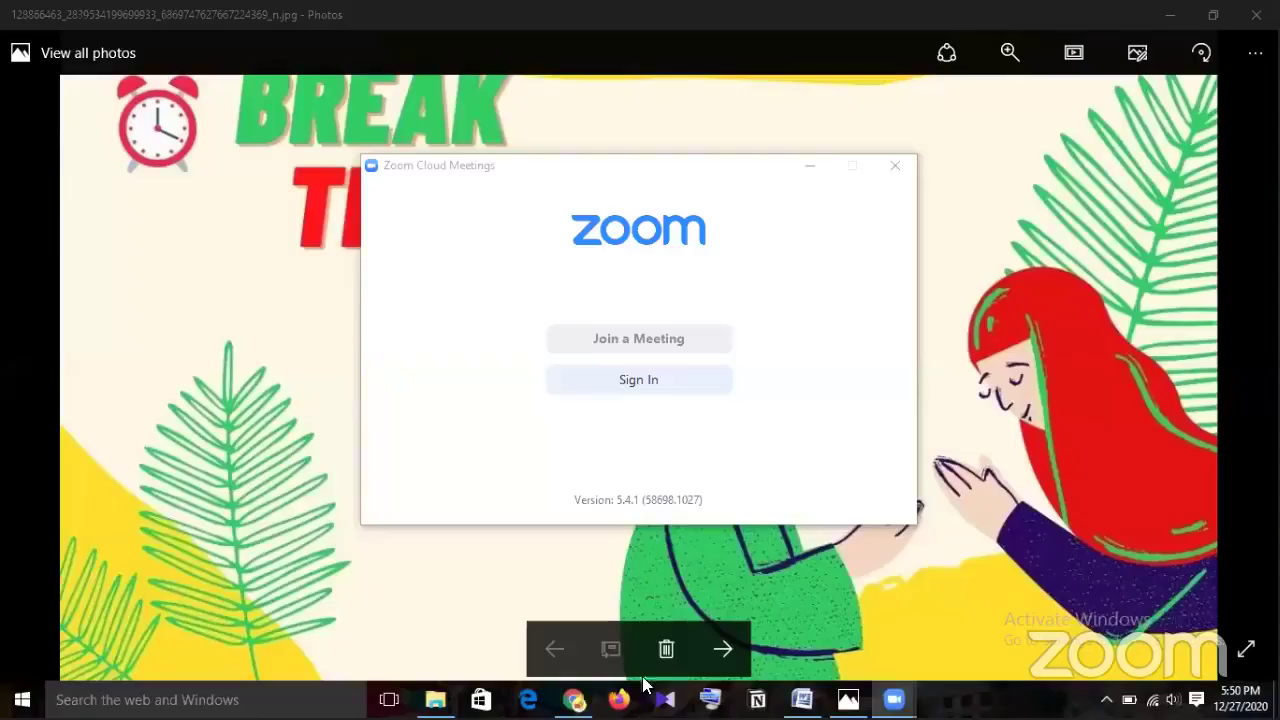
# Switch to the post editor in Chrome and highlight the sentences counted in the Yoast transition words check
pyautogui.hotkey('alt', 'Tab')
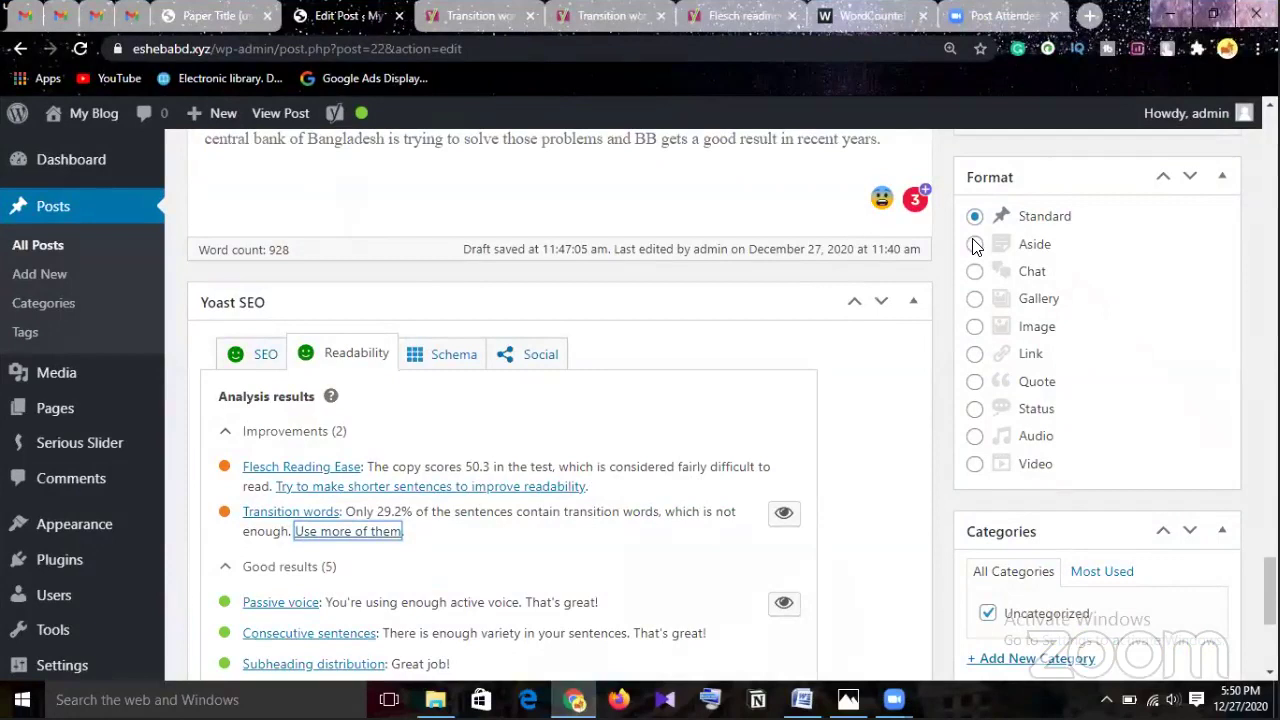
pyautogui.click(479, 537)
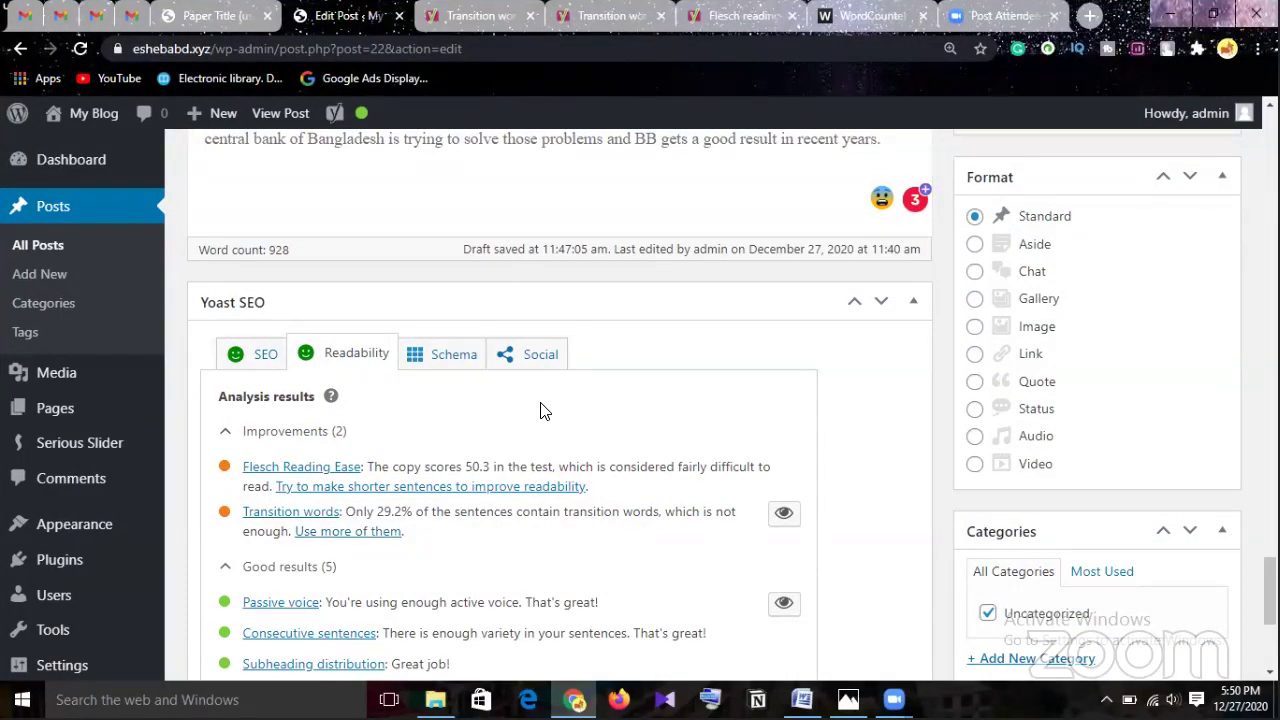
pyautogui.scroll(4, 540, 410)
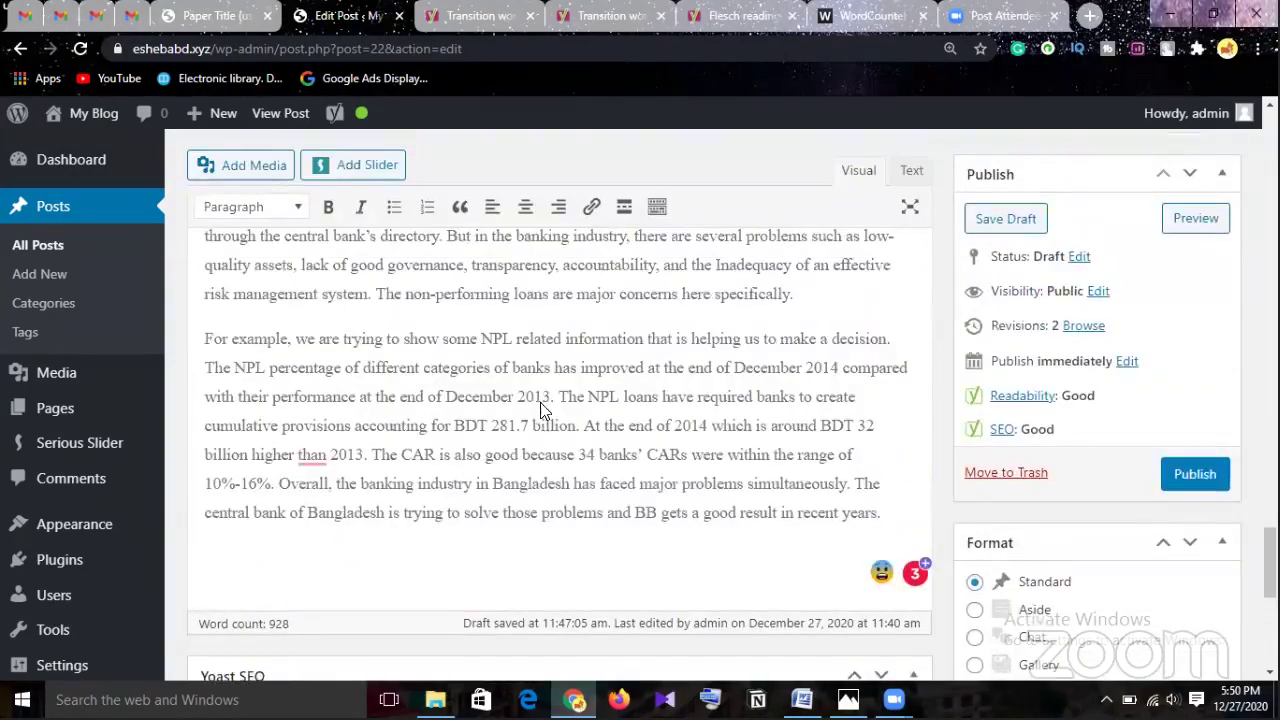
pyautogui.scroll(-2, 540, 410)
pyautogui.scroll(-3, 540, 410)
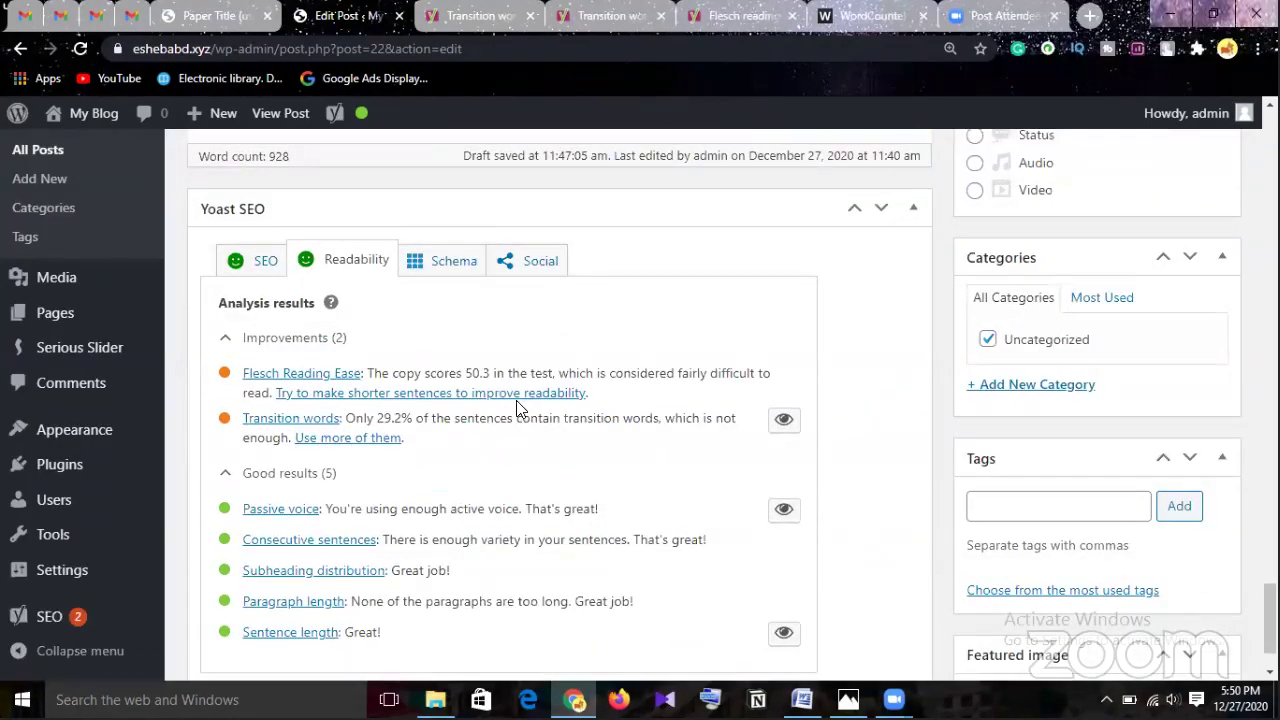
pyautogui.click(783, 419)
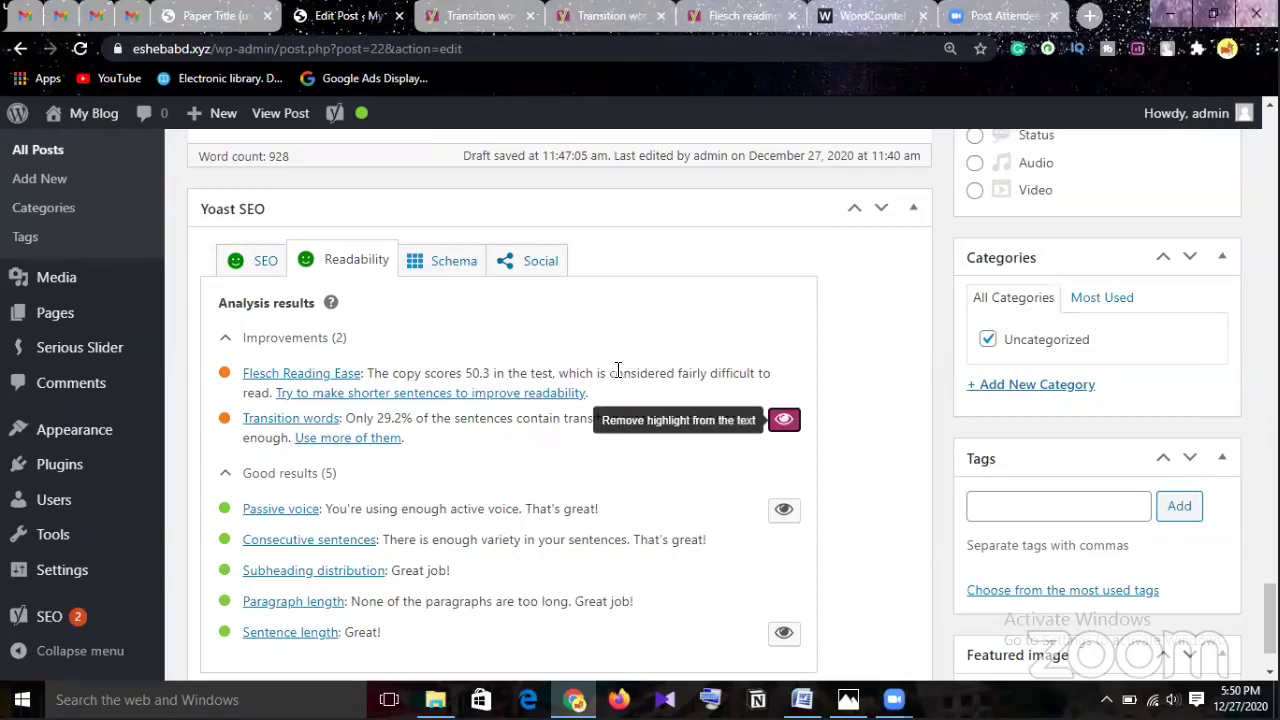
pyautogui.scroll(4, 643, 367)
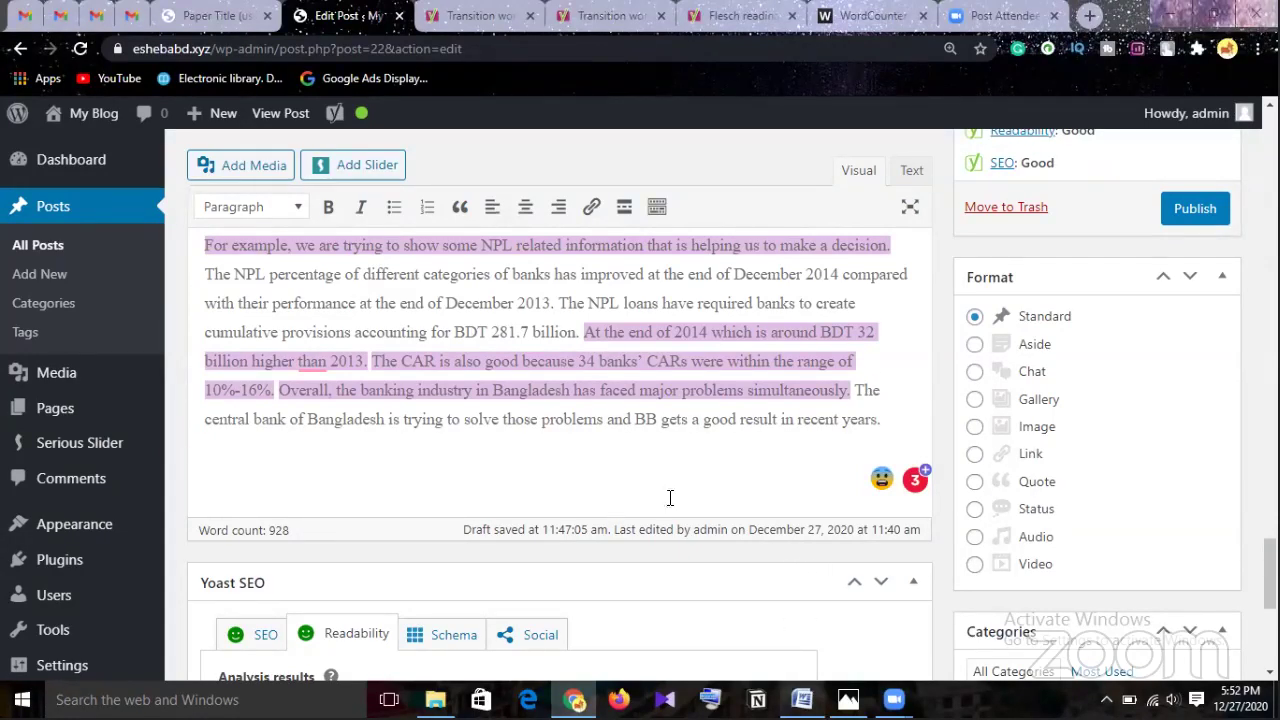
# Switch to Word and replace the entire internship report text with the copied list of transition words
pyautogui.hotkey('alt', 'Tab')
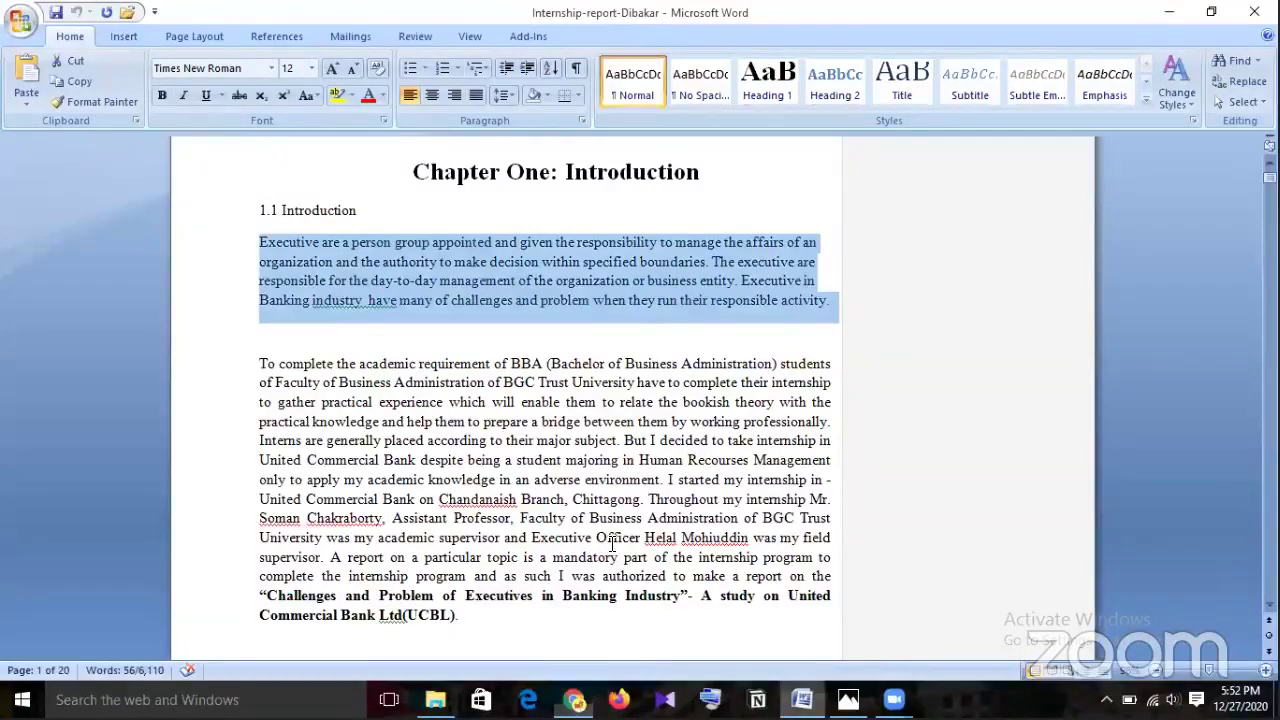
pyautogui.click(746, 579)
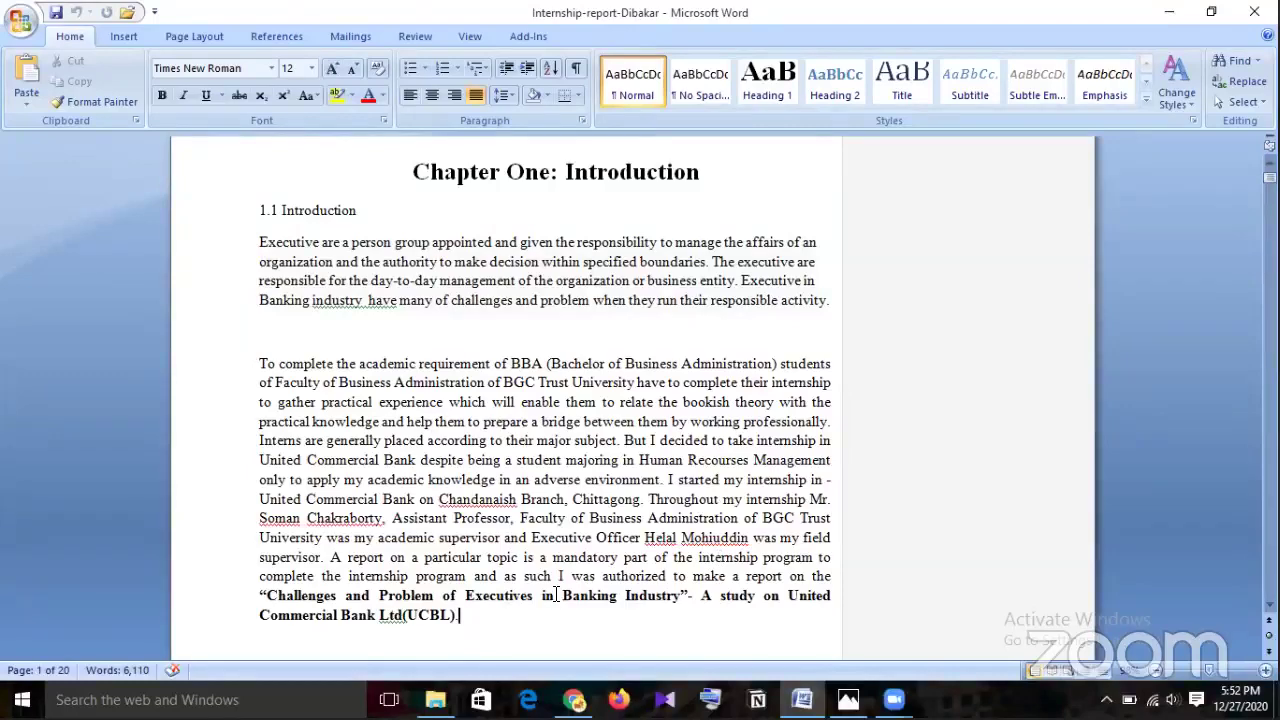
pyautogui.hotkey('ctrl', 'a')
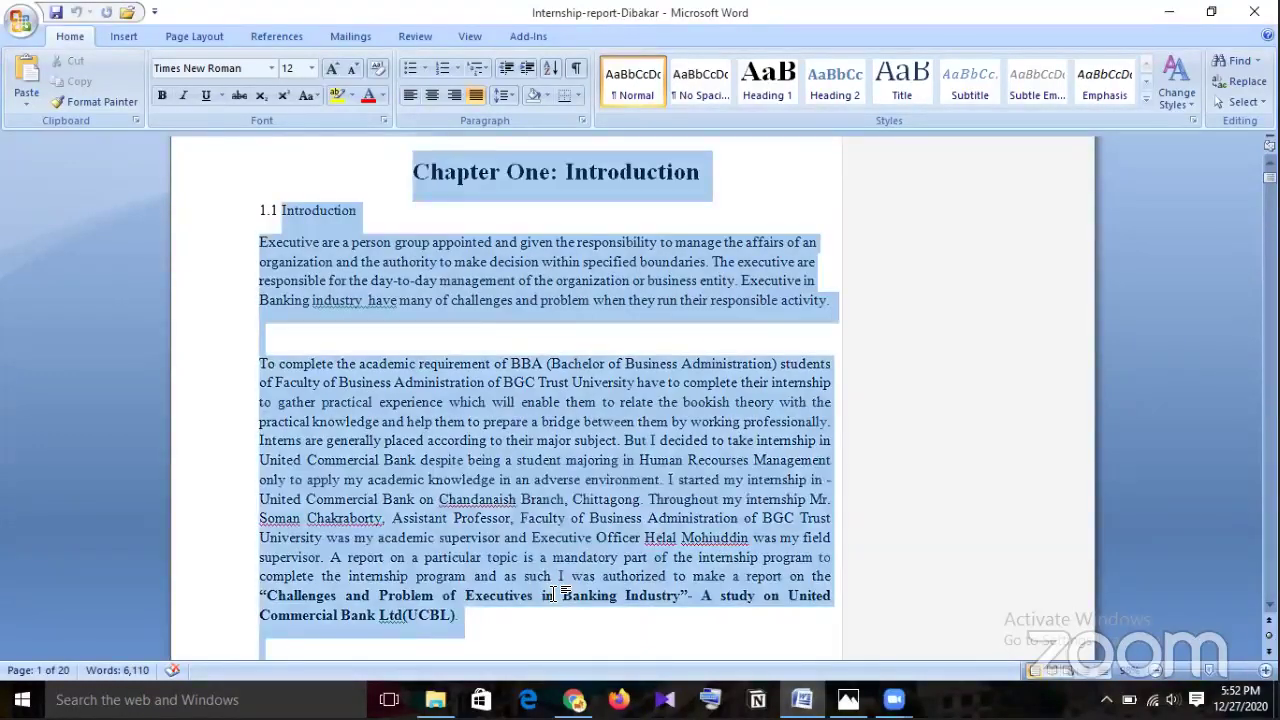
pyautogui.hotkey('ctrl', 'v')
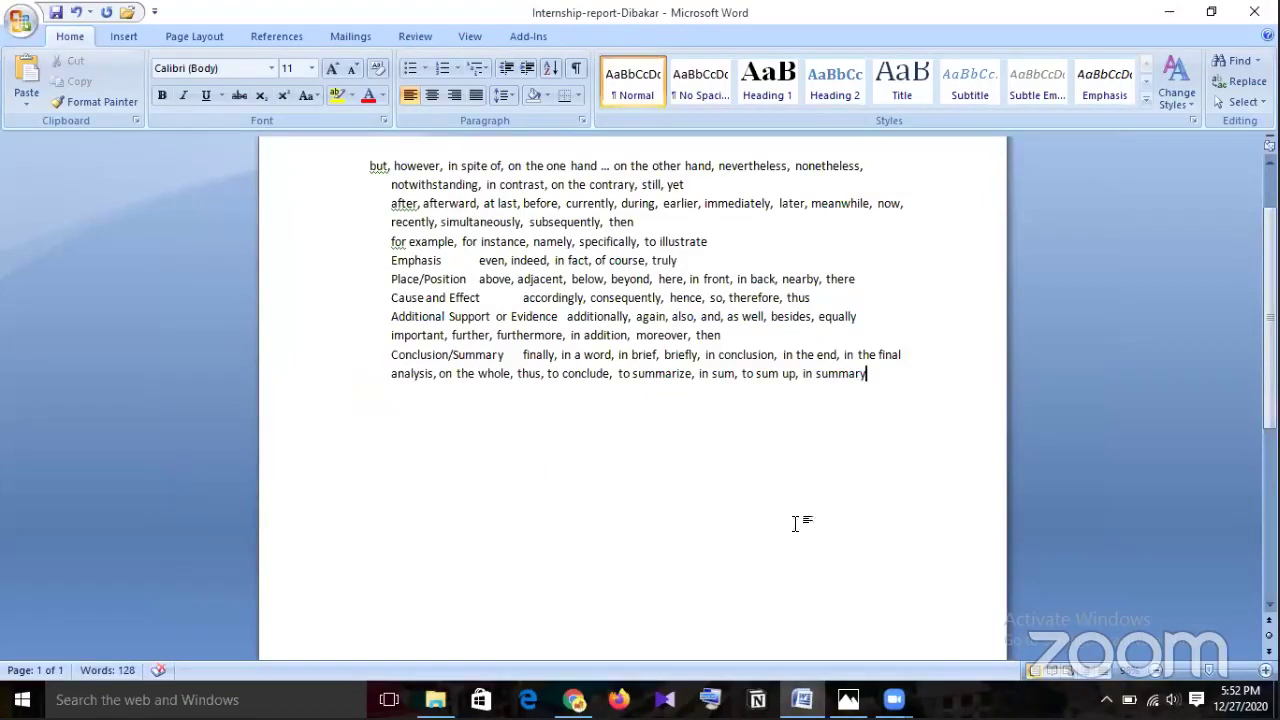
pyautogui.scroll(2, 854, 457)
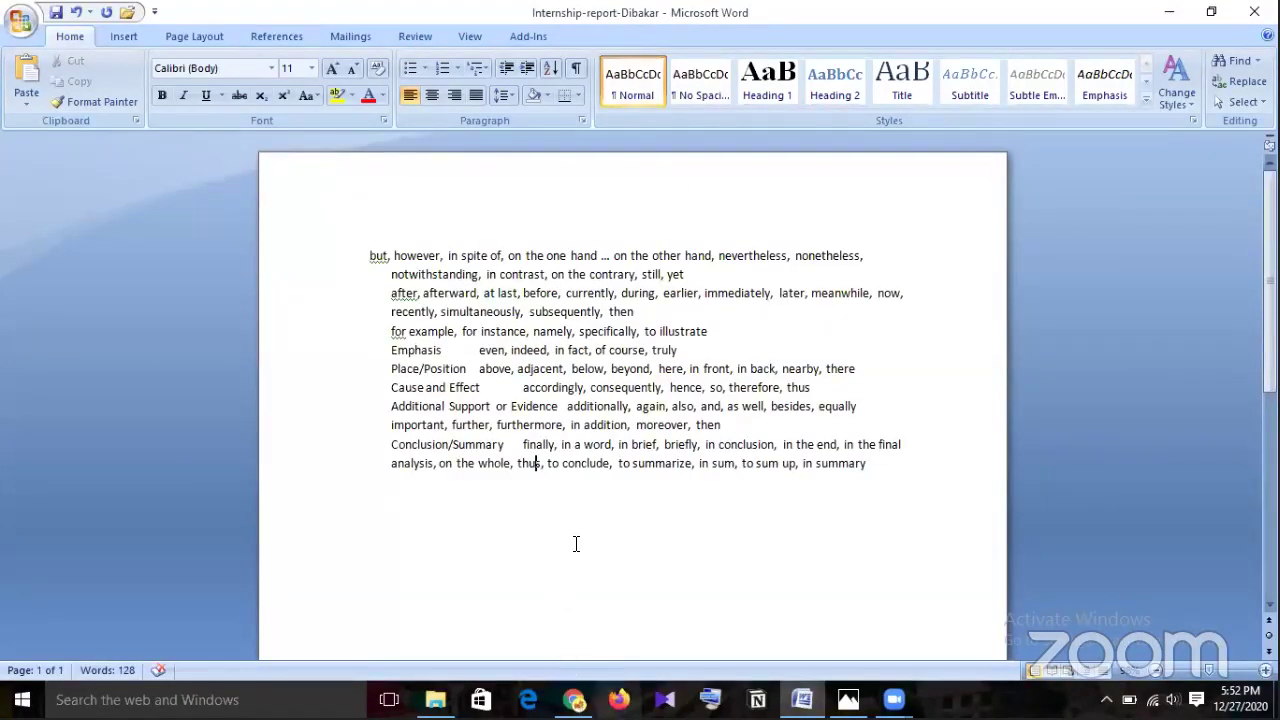
# Return to the post editor in Chrome and read through the banking post from its introduction to the readability results
pyautogui.hotkey('alt', 'Tab')
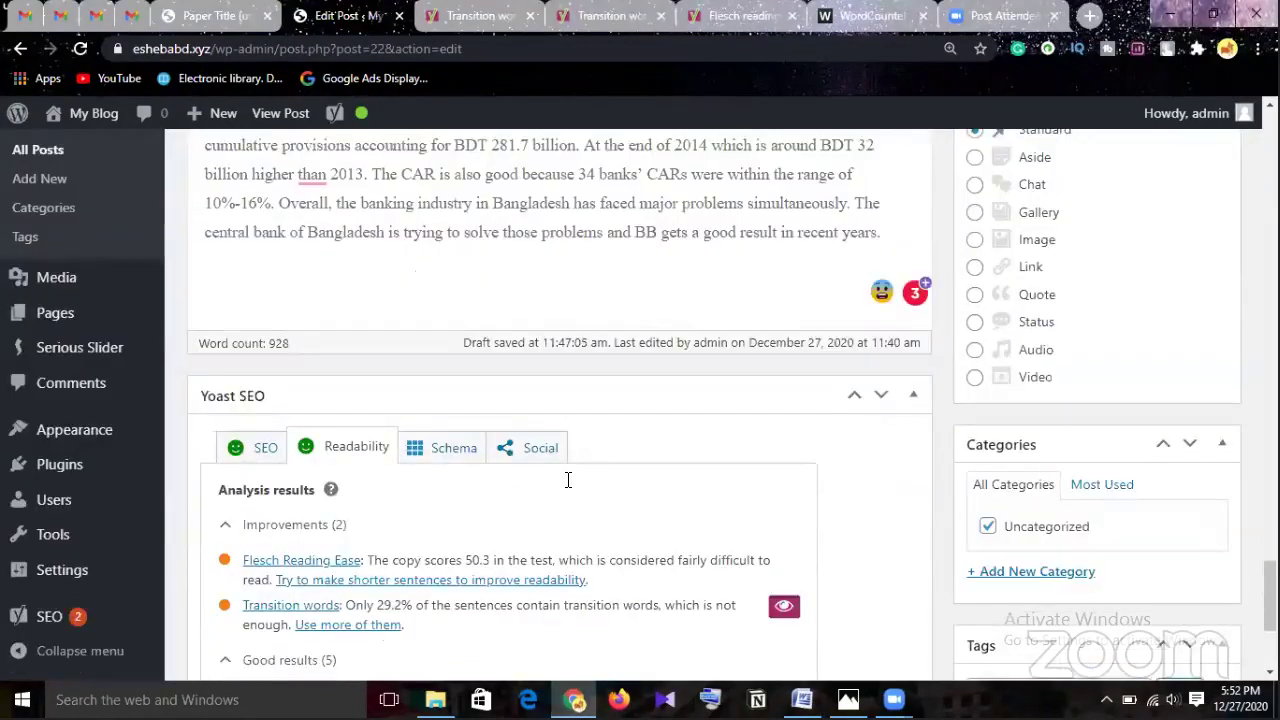
pyautogui.scroll(-2, 567, 486)
pyautogui.scroll(4, 566, 480)
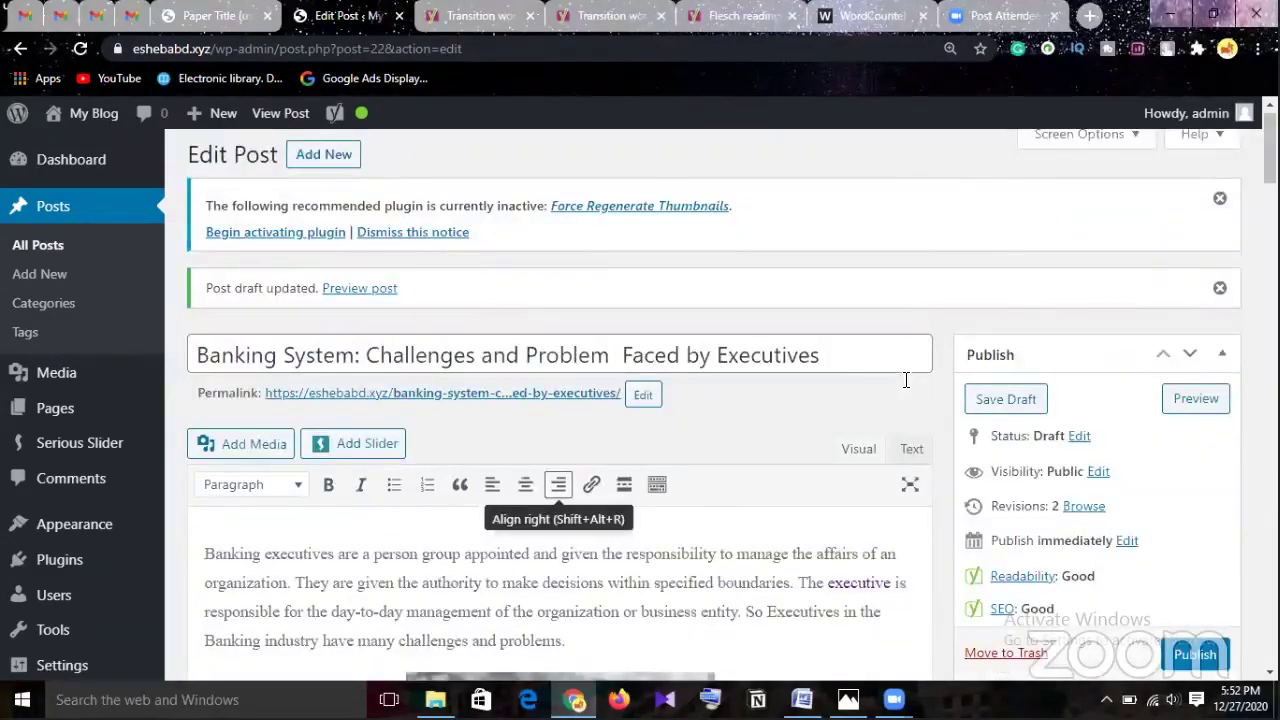
pyautogui.scroll(-5, 660, 426)
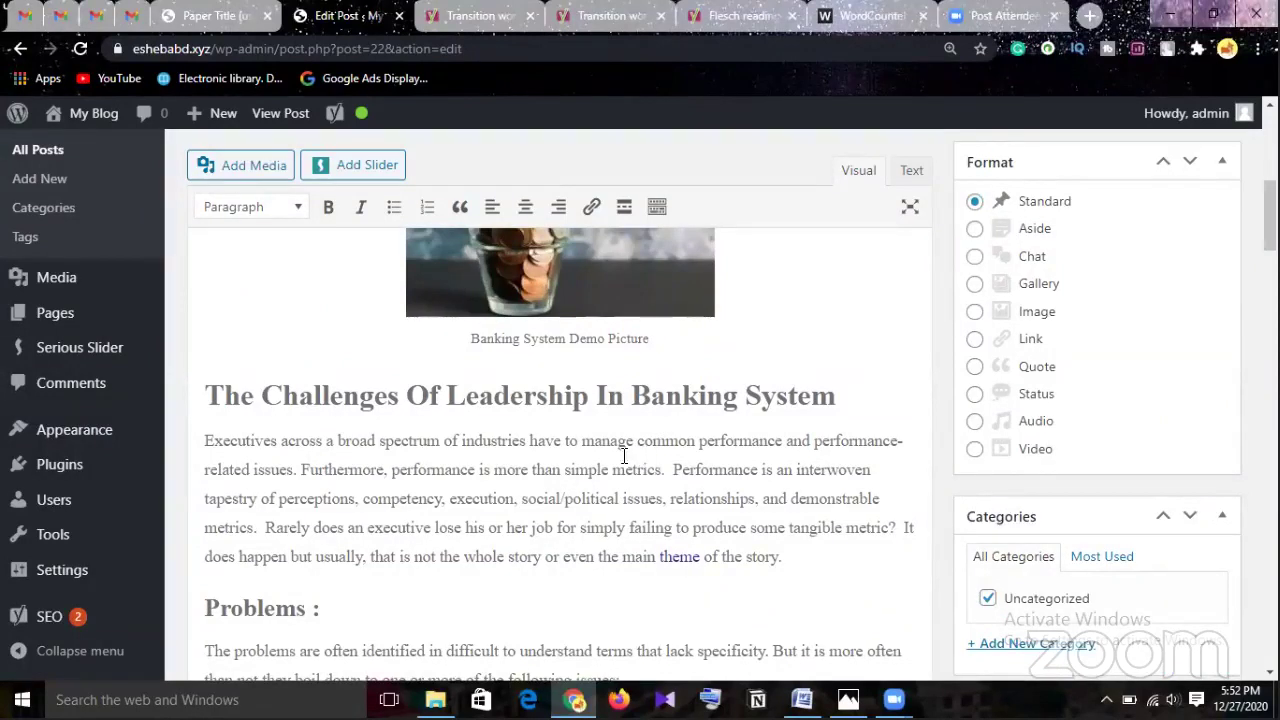
pyautogui.scroll(-1, 624, 456)
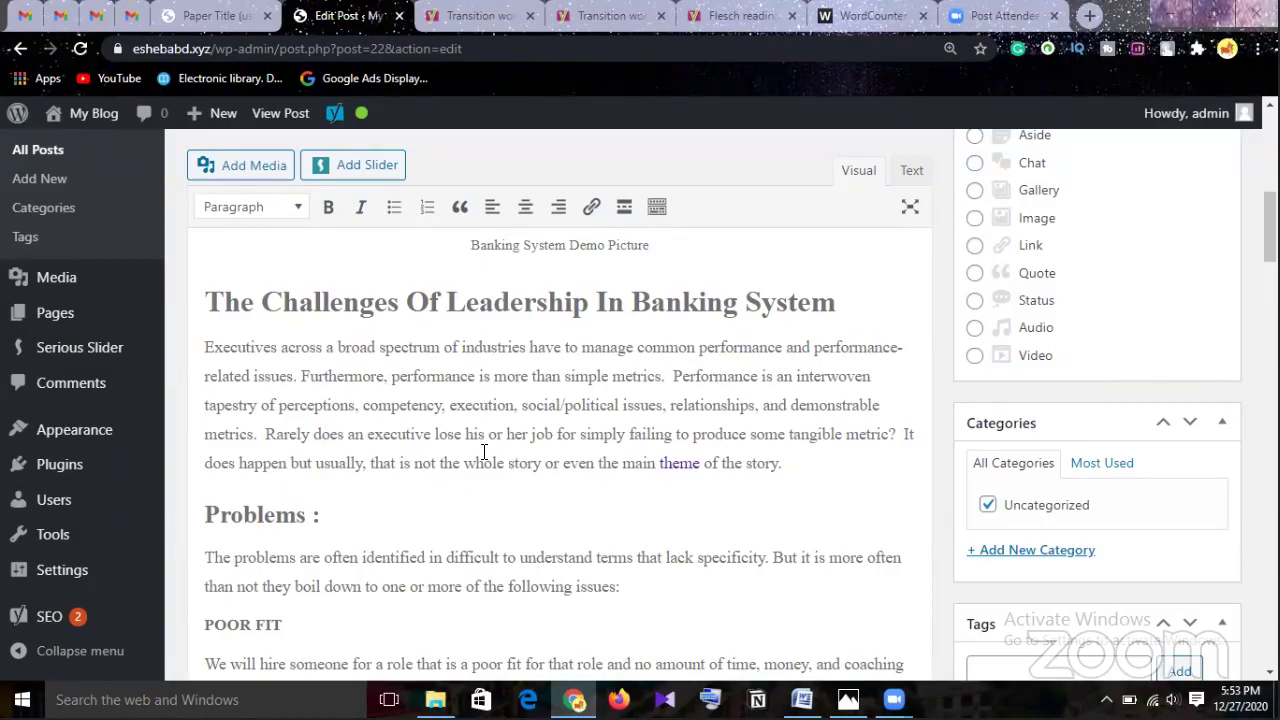
pyautogui.scroll(-3, 484, 452)
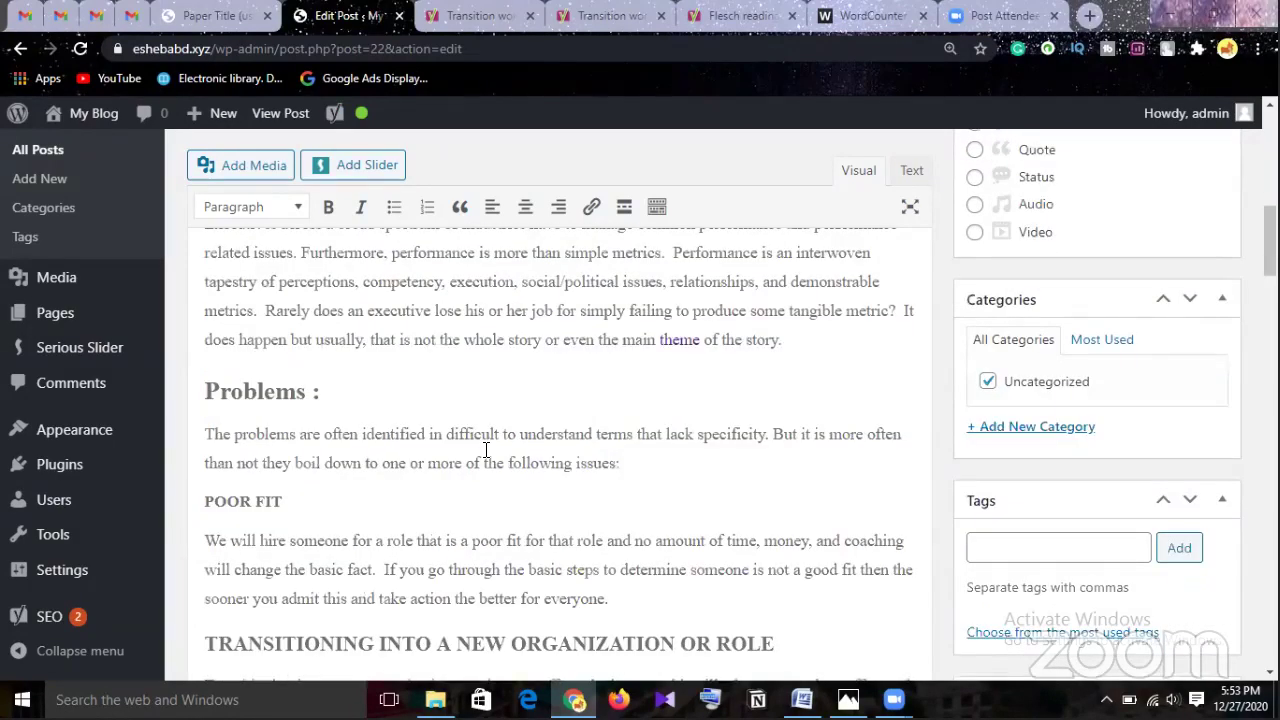
pyautogui.scroll(-2, 486, 450)
pyautogui.scroll(-10, 485, 448)
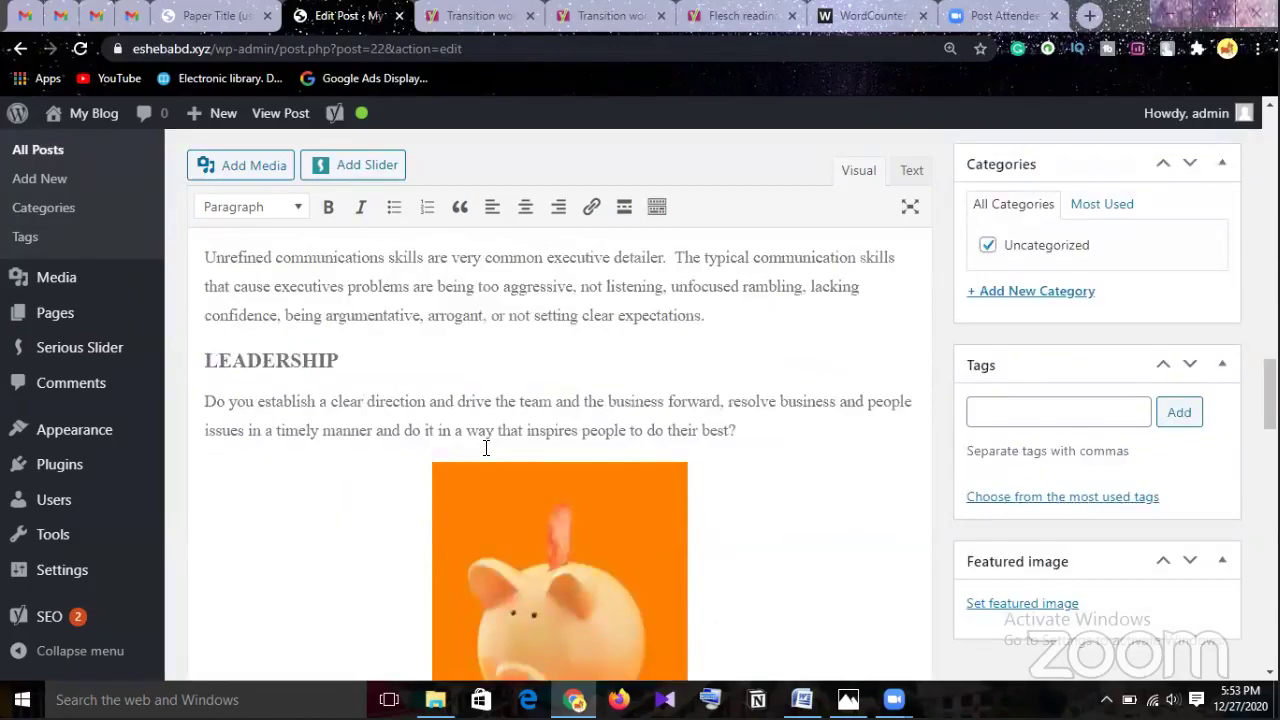
pyautogui.scroll(-10, 482, 432)
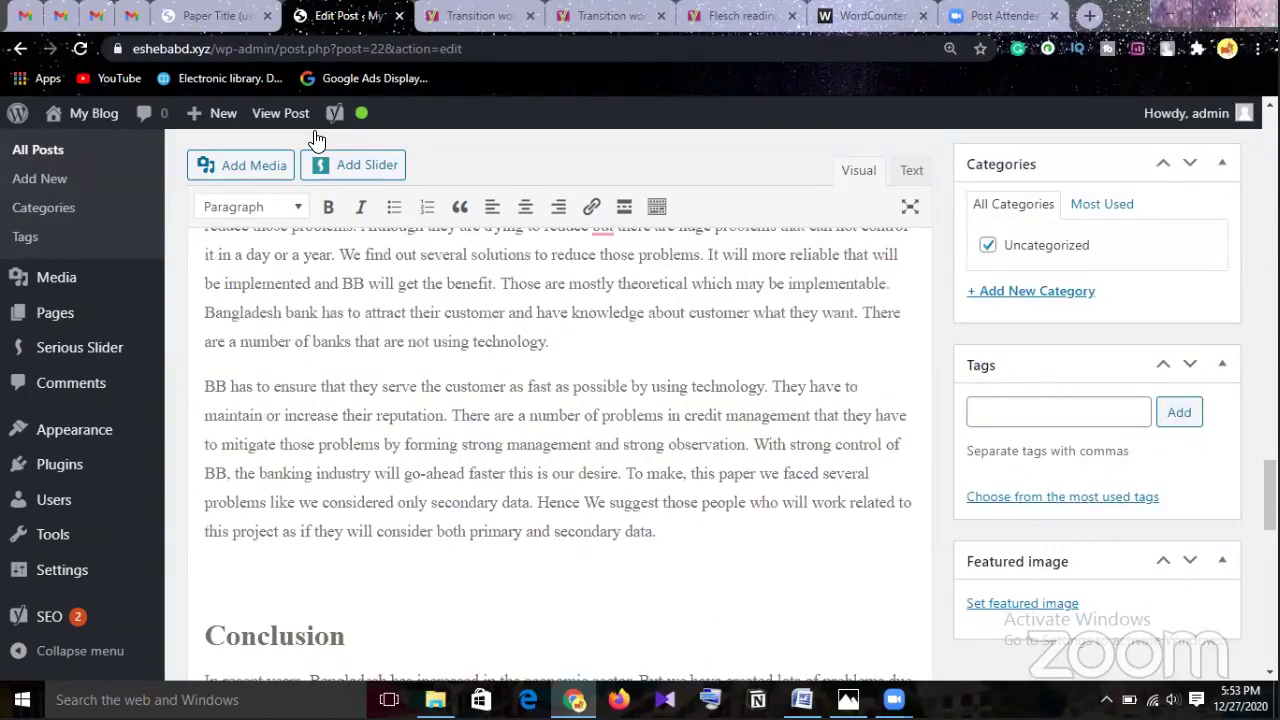
pyautogui.scroll(-5, 316, 138)
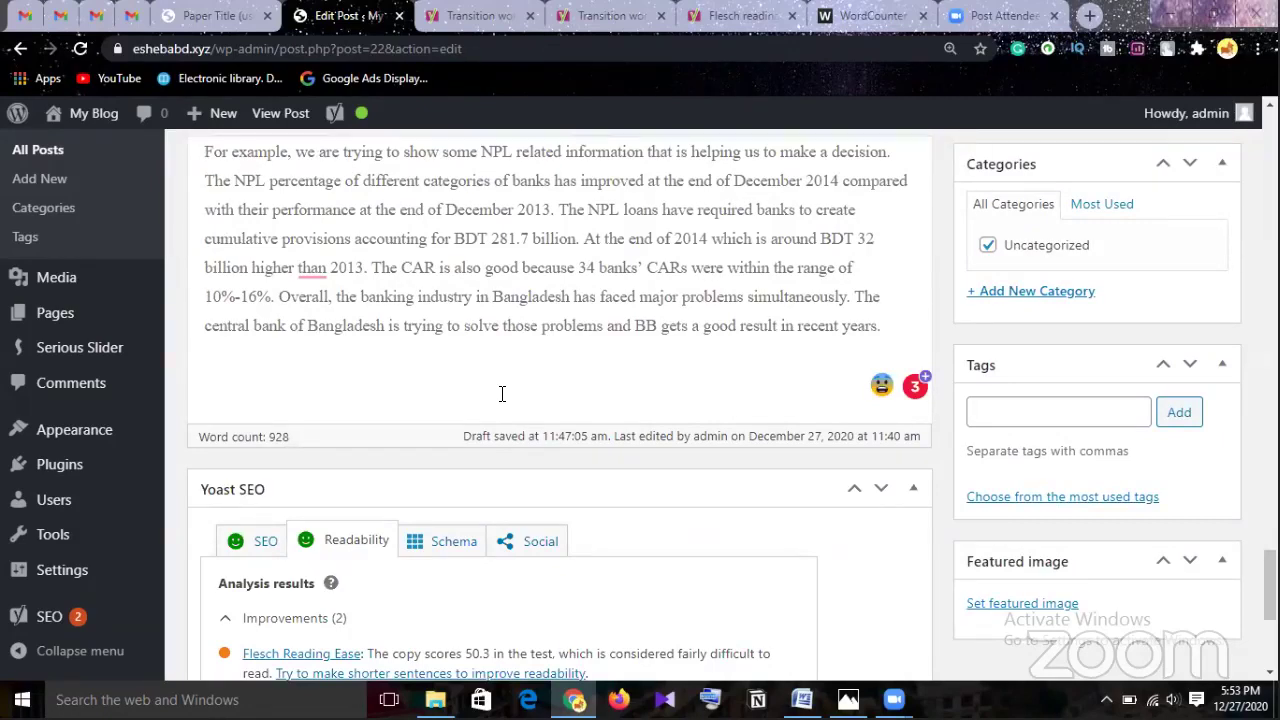
pyautogui.scroll(-2, 502, 393)
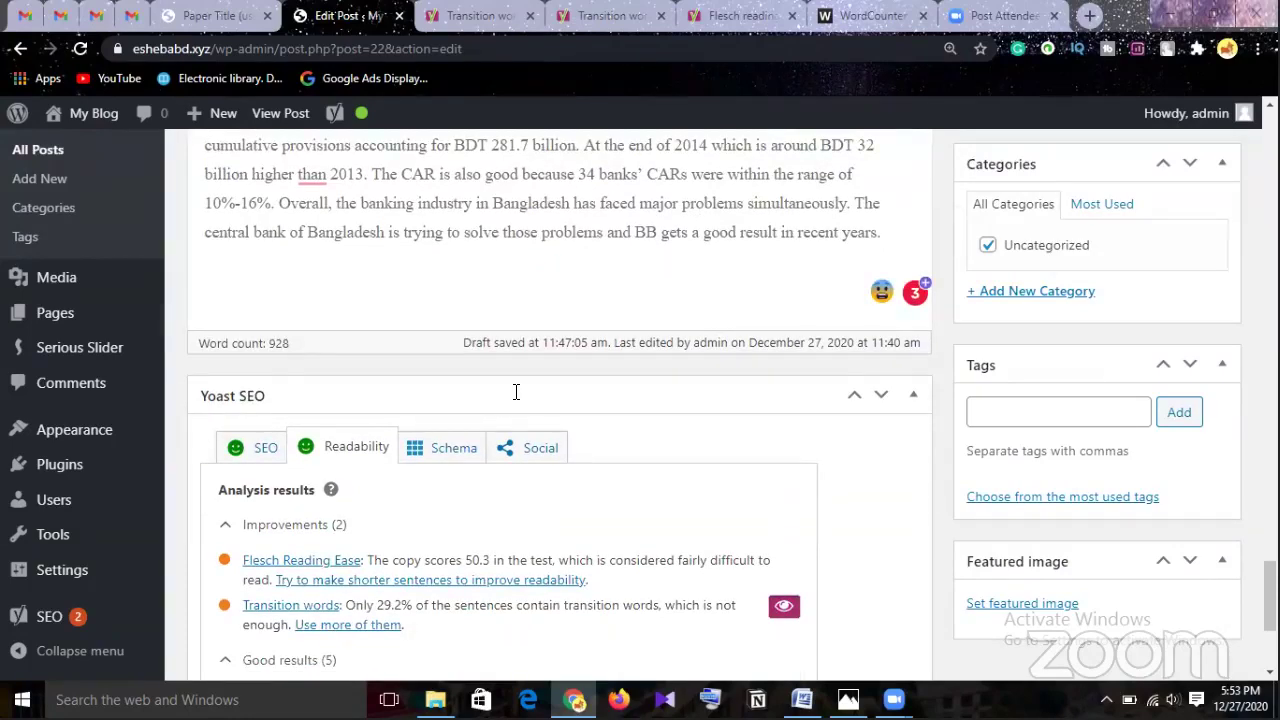
pyautogui.scroll(4, 594, 391)
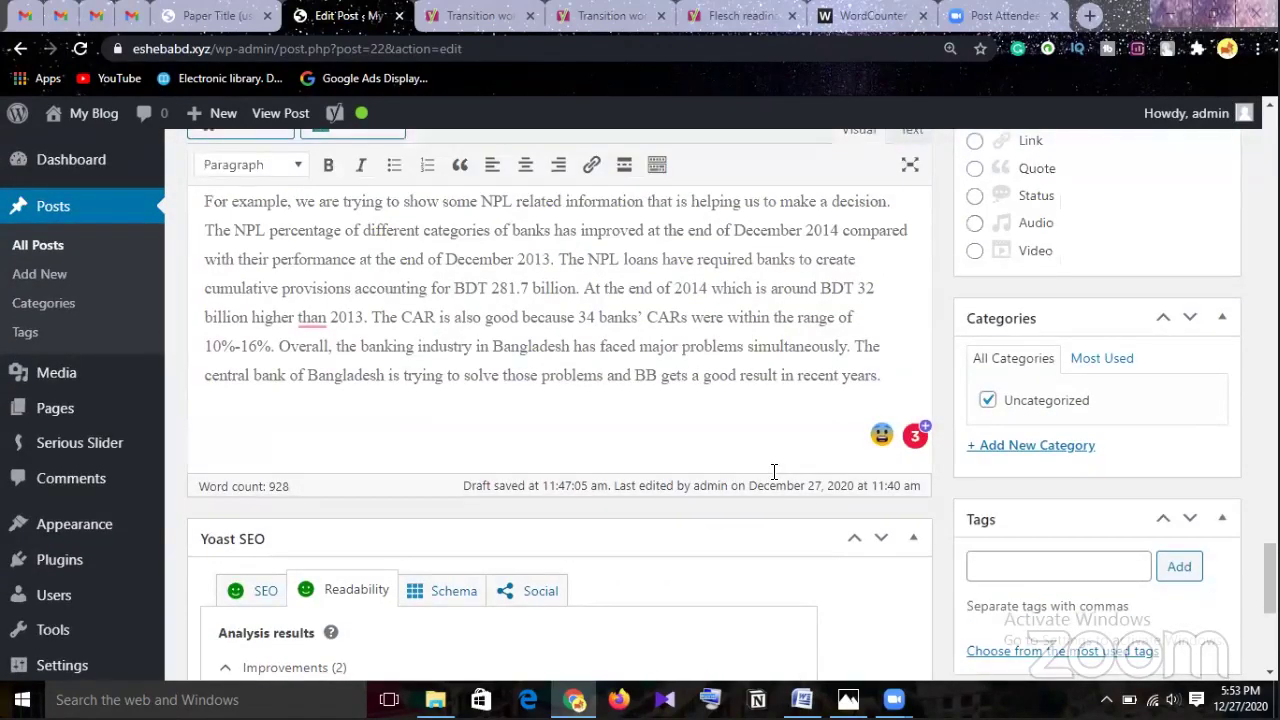
pyautogui.scroll(2, 773, 471)
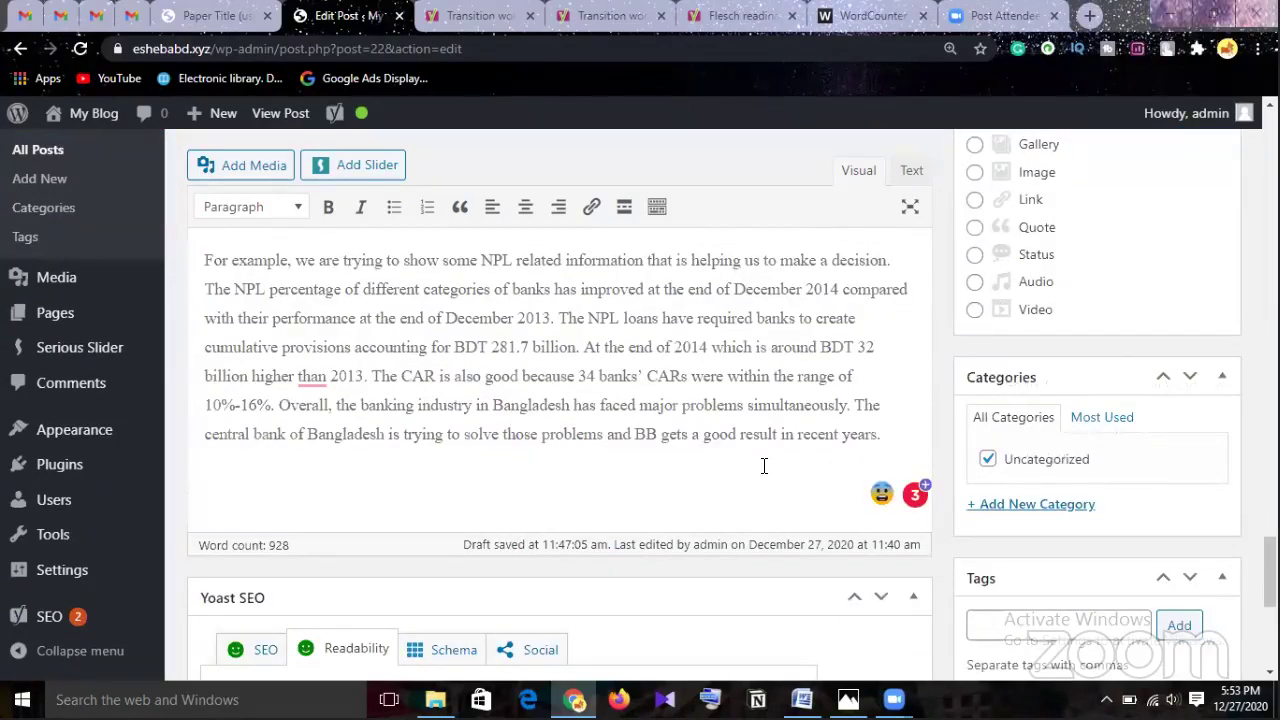
pyautogui.scroll(10, 764, 466)
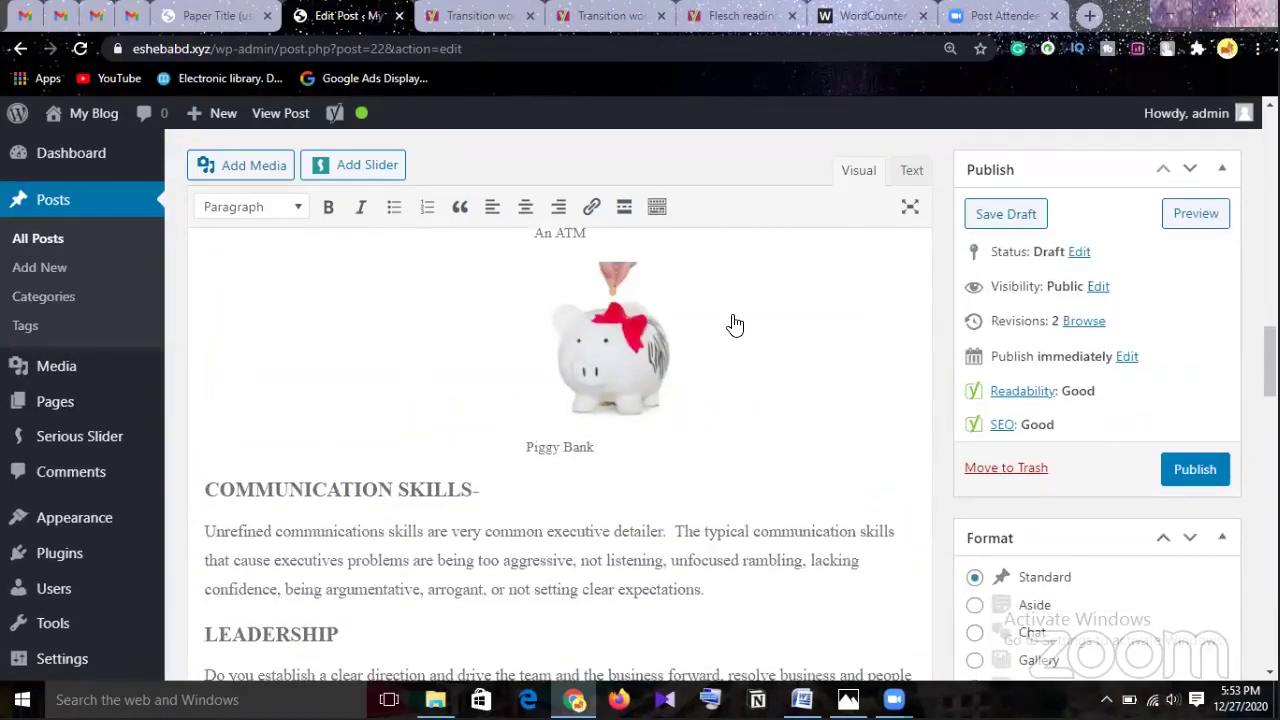
# Examine the sentences highlighted for transition words in the Recommendation, introduction, leadership challenges and Problems sections
pyautogui.scroll(-15, 735, 325)
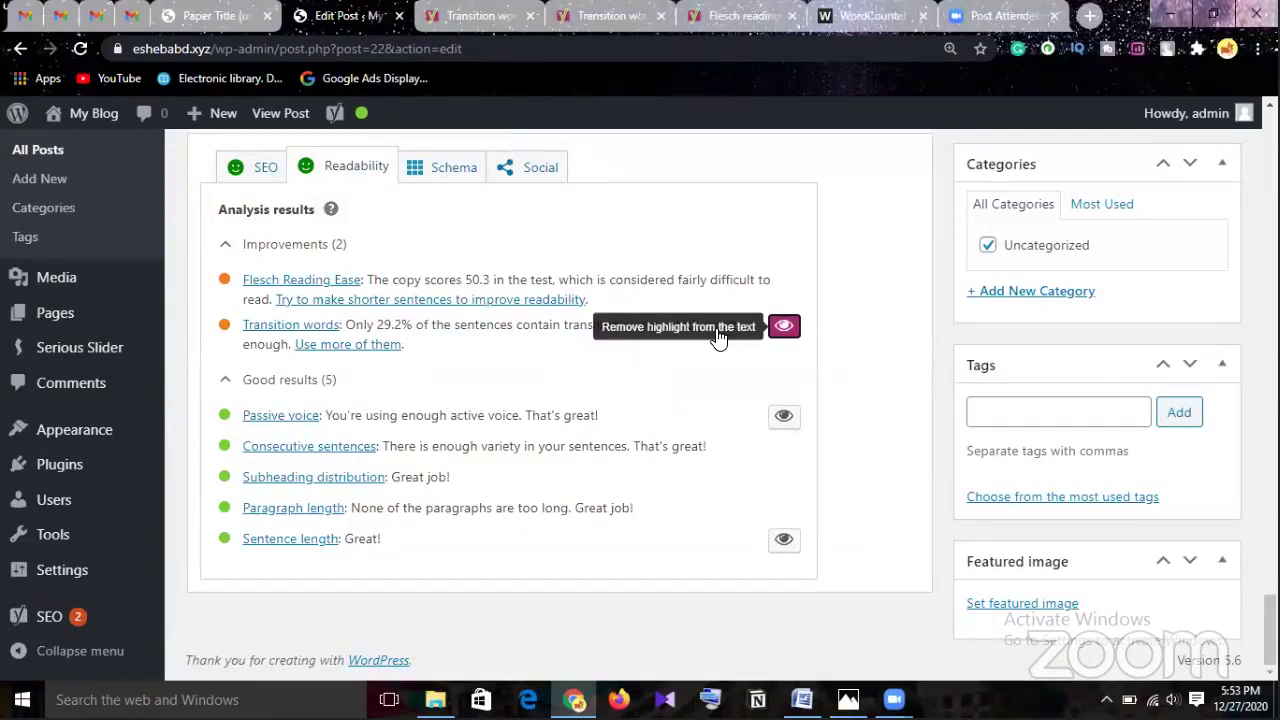
pyautogui.scroll(5, 718, 338)
pyautogui.scroll(5, 716, 338)
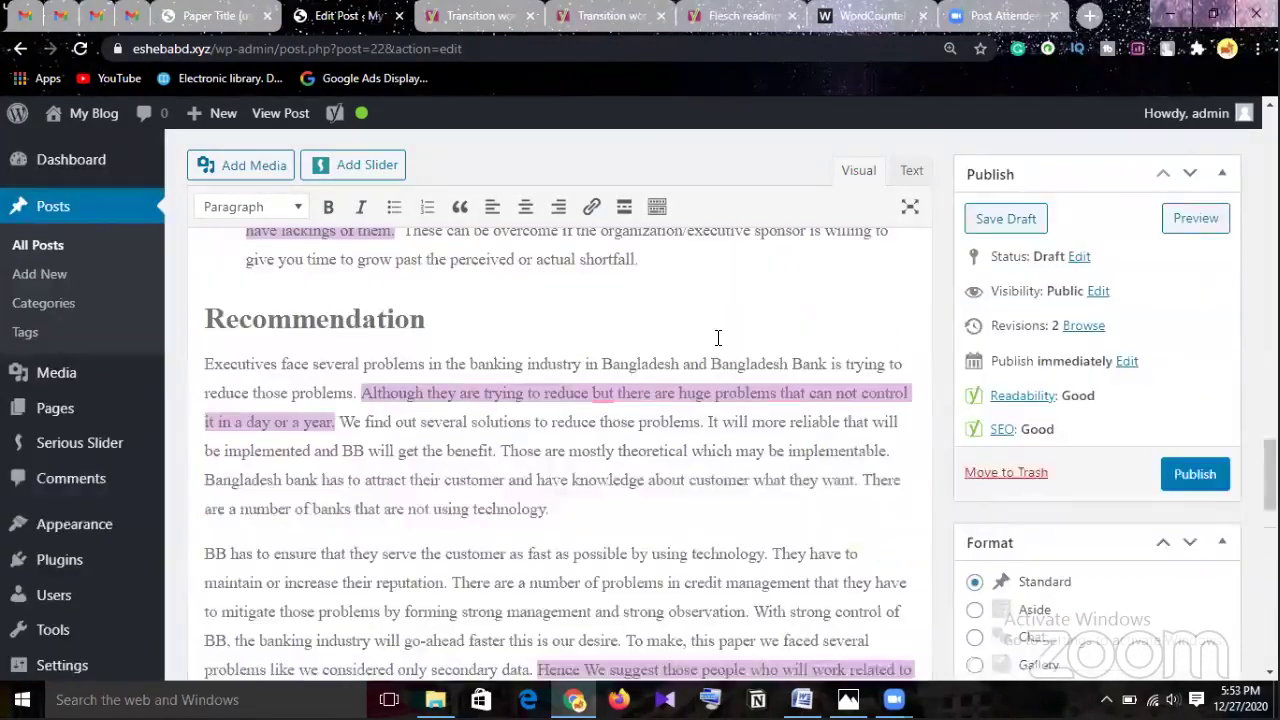
pyautogui.scroll(2, 717, 342)
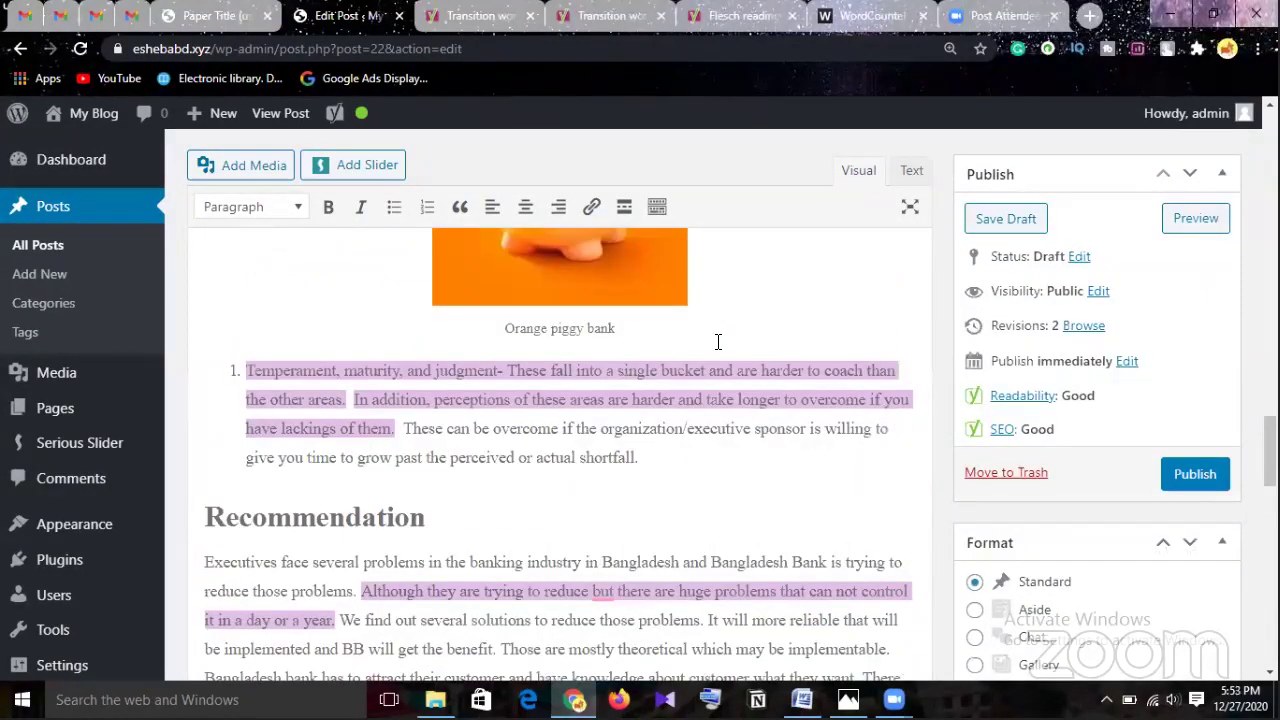
pyautogui.scroll(10, 717, 342)
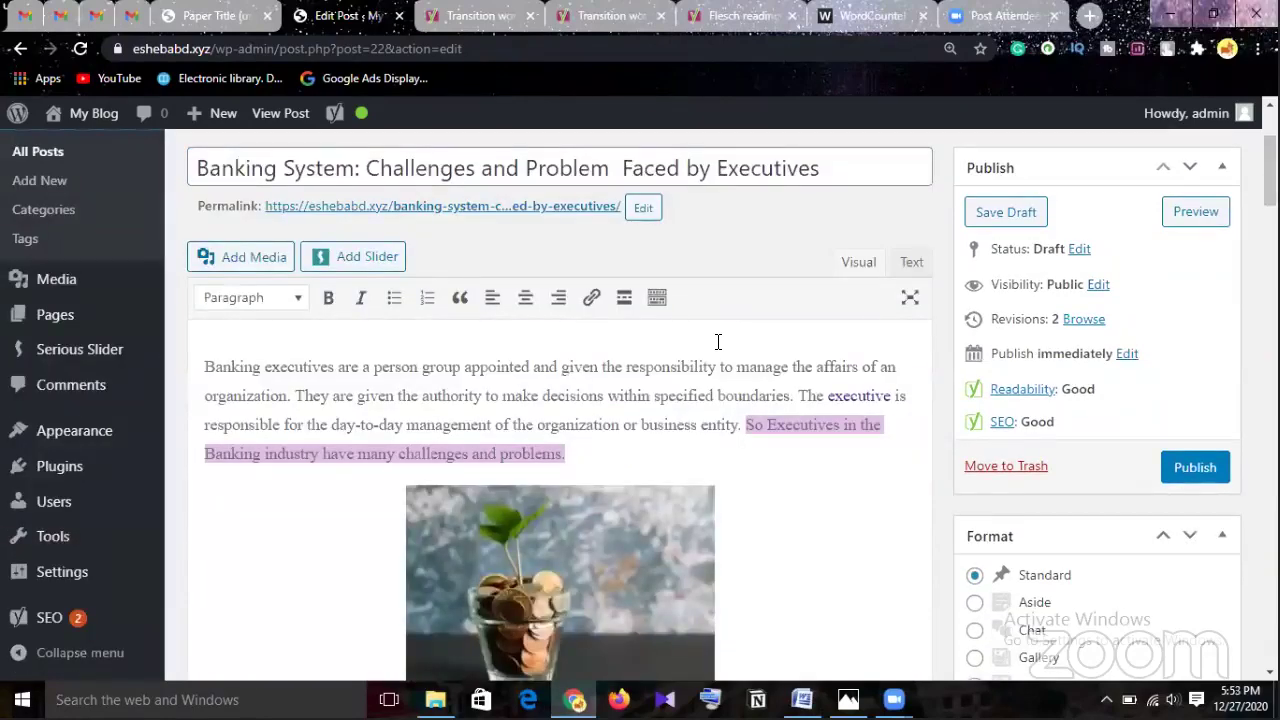
pyautogui.scroll(-3, 717, 342)
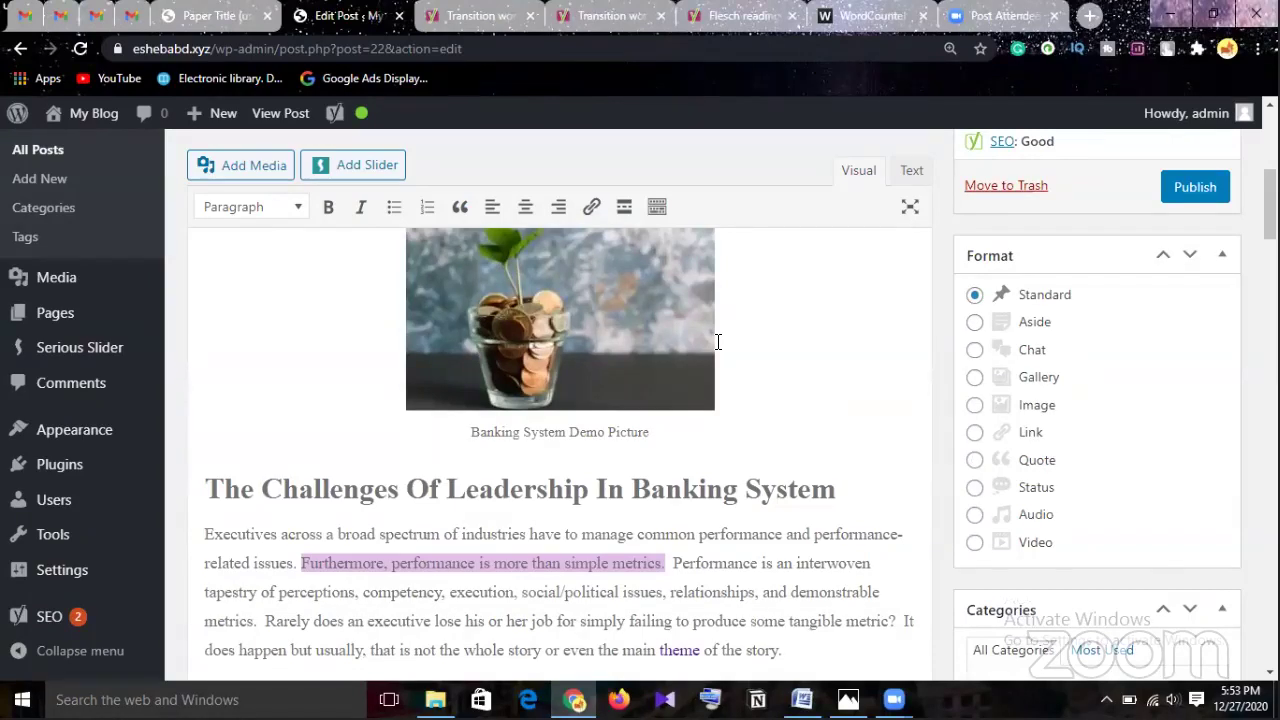
pyautogui.scroll(-3, 717, 342)
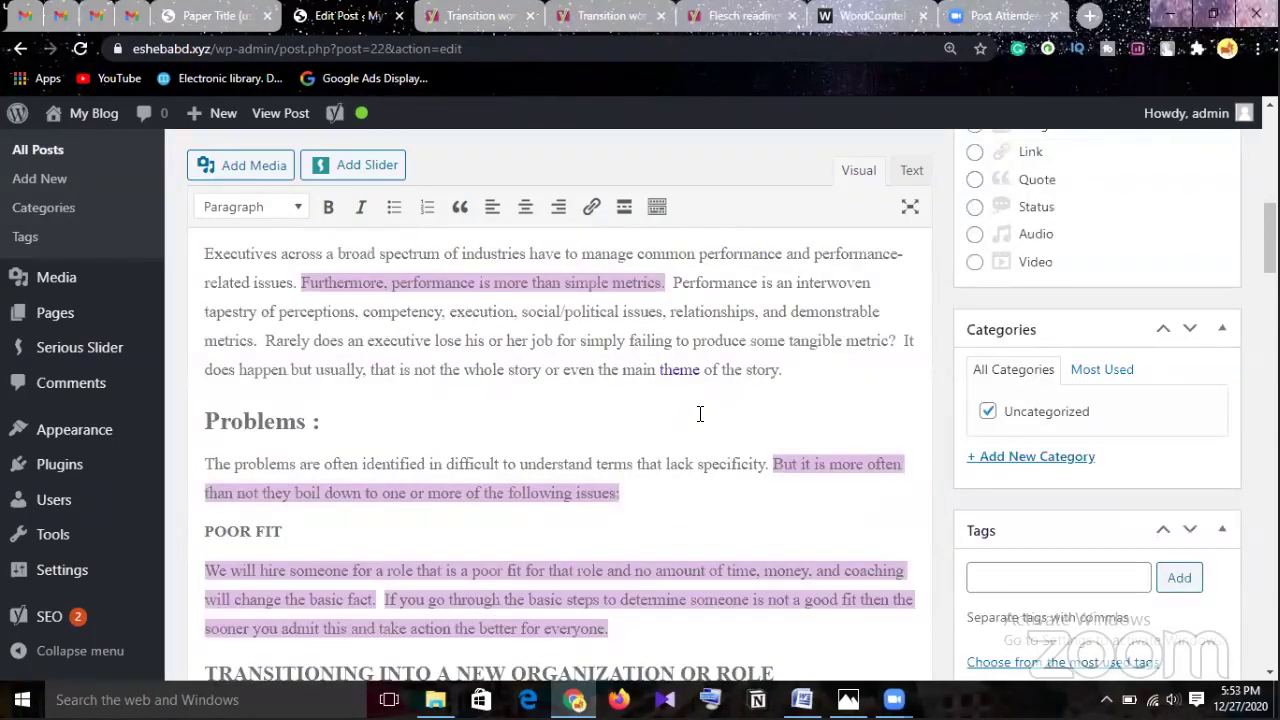
# In the leadership challenges paragraph, replace the comma after "usually" with "and" before "that is not the whole story"
pyautogui.scroll(2, 346, 461)
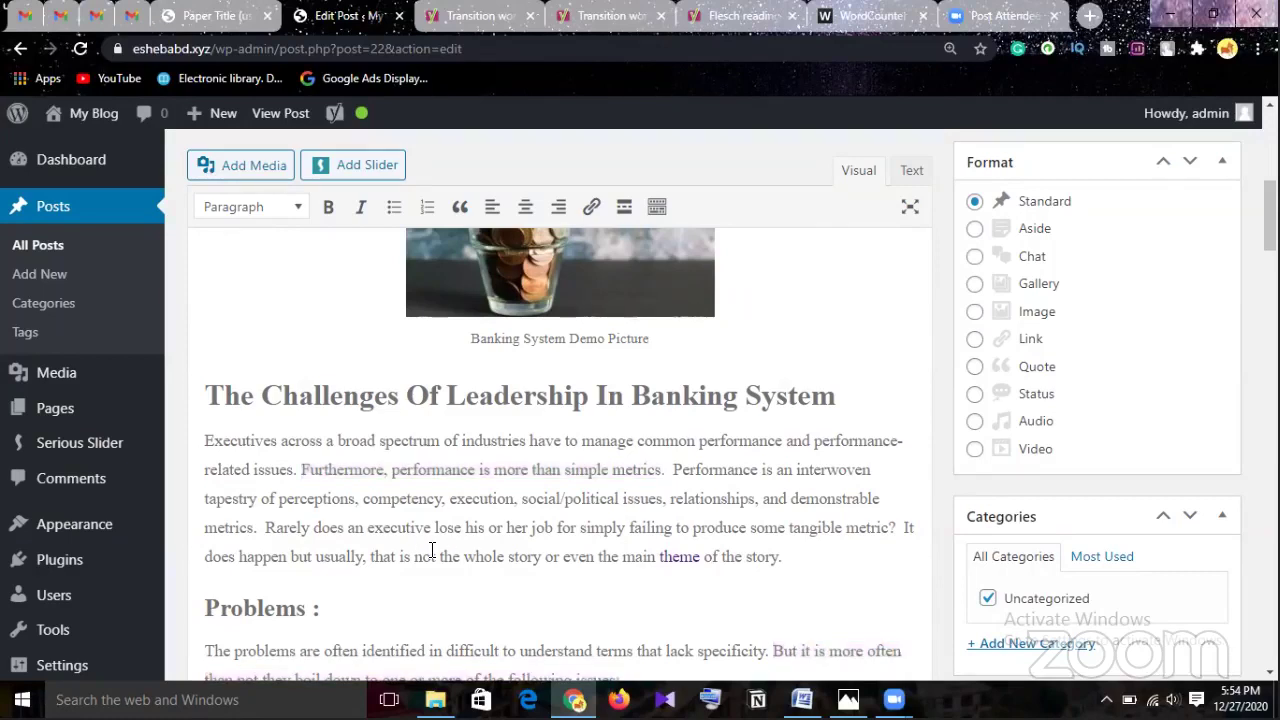
pyautogui.click(372, 558)
pyautogui.press('BackSpace')
pyautogui.press('BackSpace')
pyautogui.write('an')
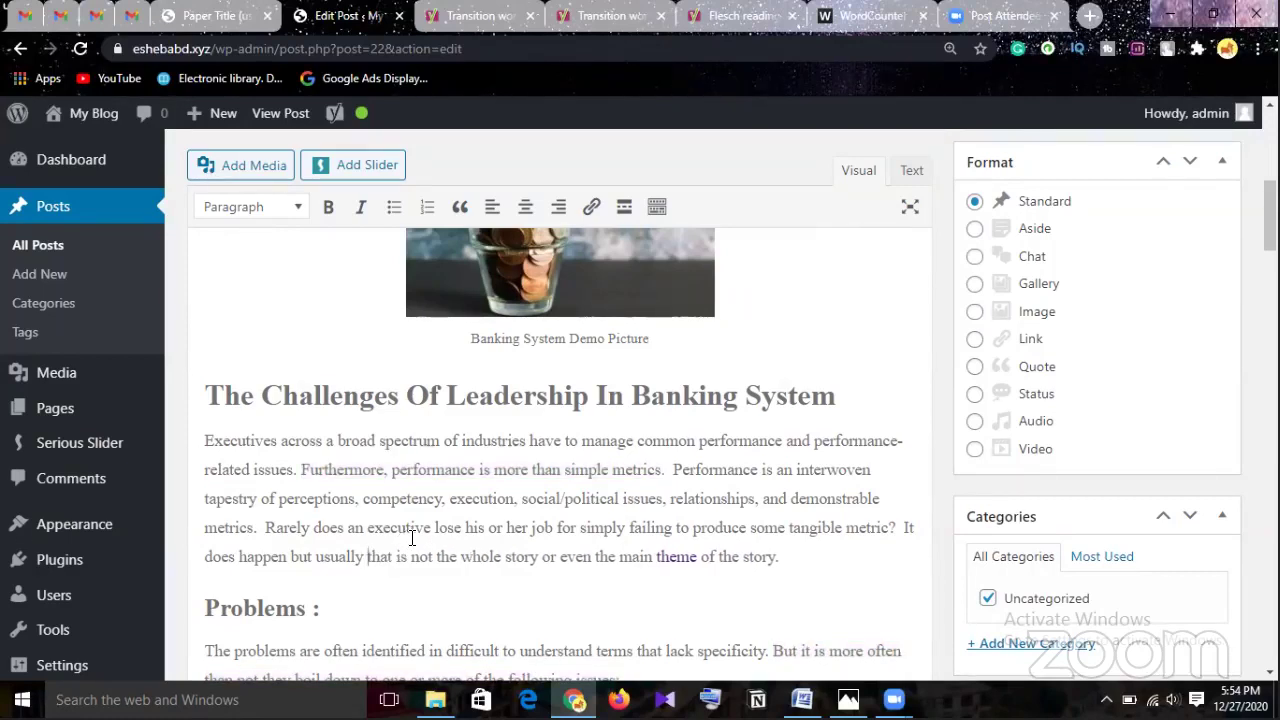
pyautogui.write('d')
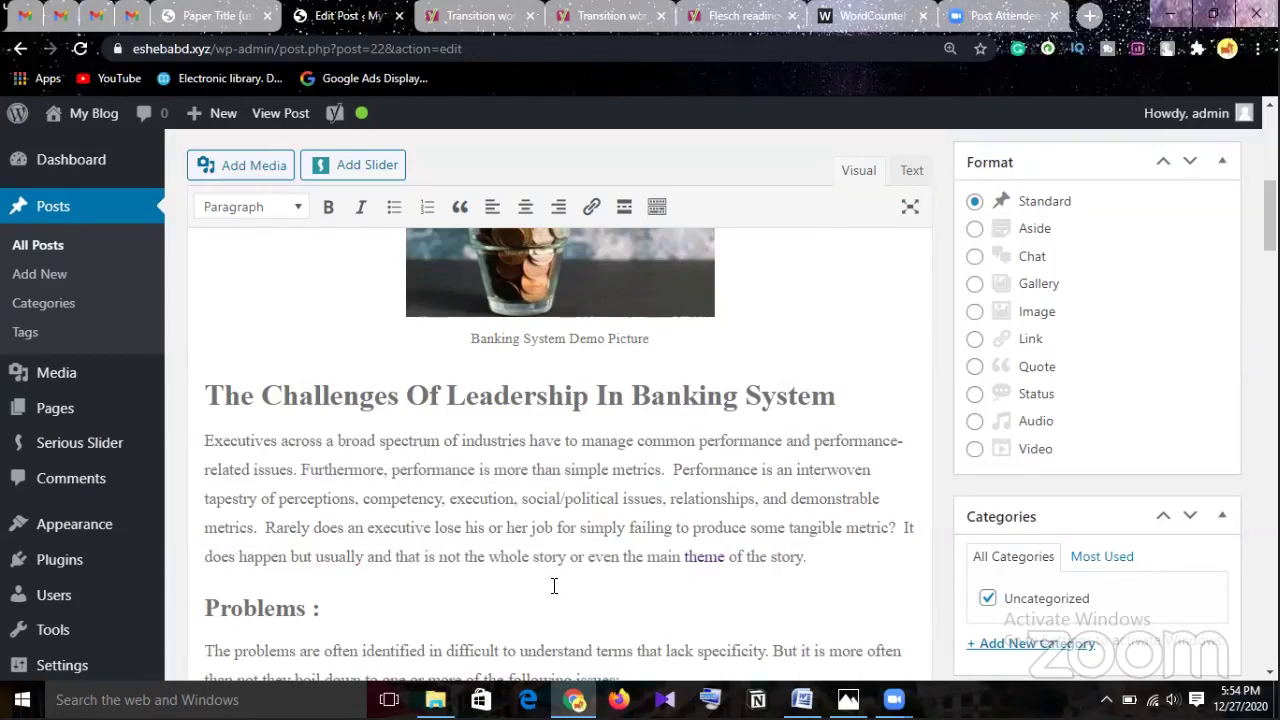
# Reapply the transition word highlighting from the readability results and examine the marked sentences in the post's closing paragraphs
pyautogui.scroll(-1, 568, 601)
pyautogui.scroll(-1, 568, 601)
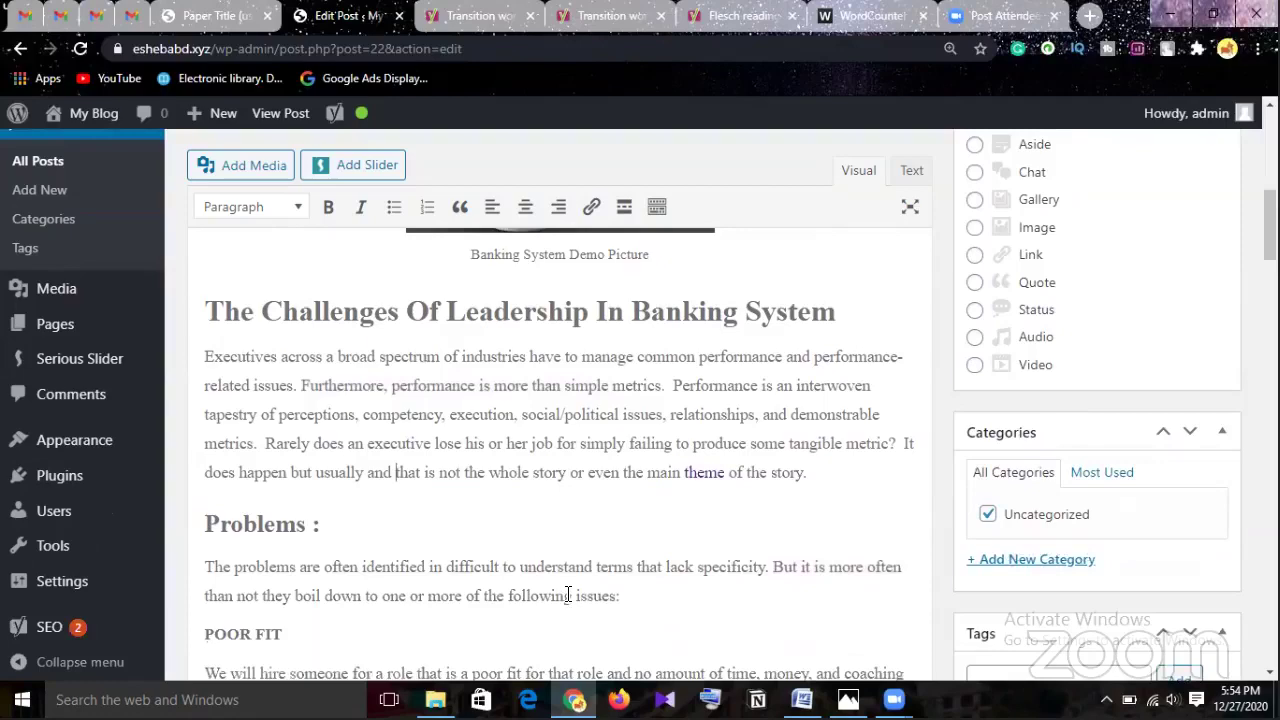
pyautogui.scroll(-1, 568, 595)
pyautogui.scroll(-1, 568, 593)
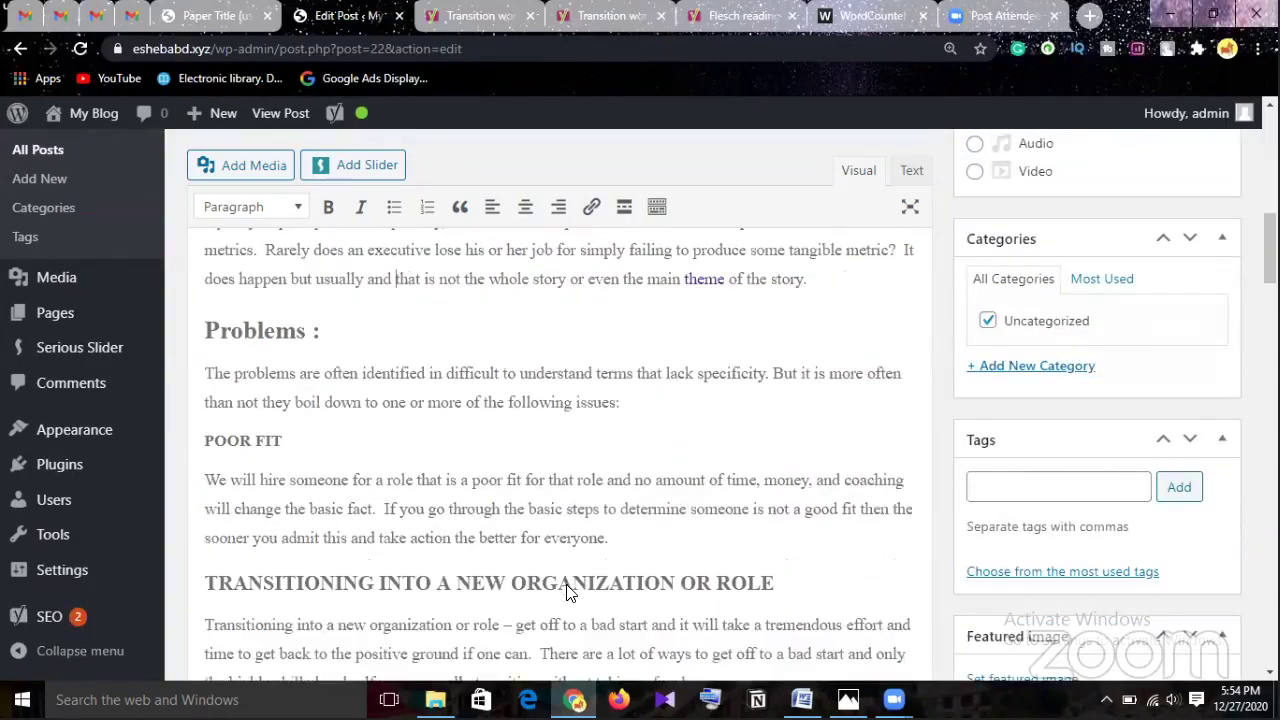
pyautogui.scroll(-5, 688, 443)
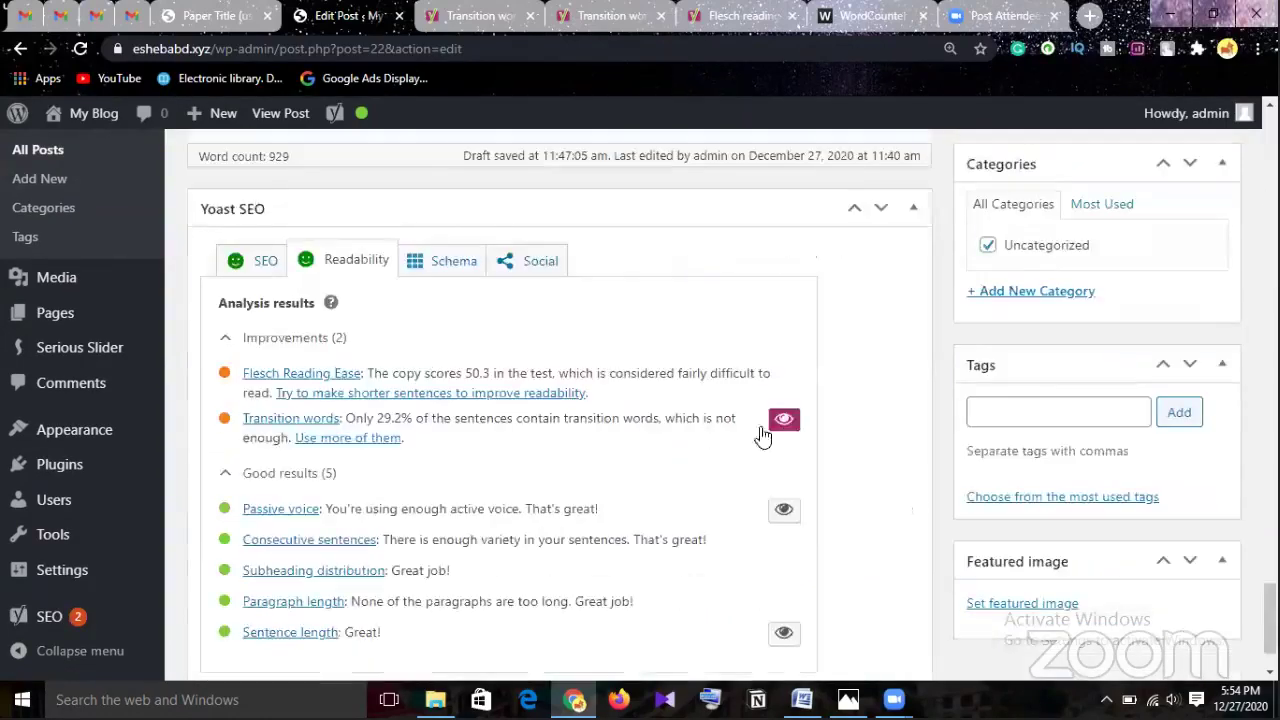
pyautogui.click(688, 415)
pyautogui.scroll(1, 405, 497)
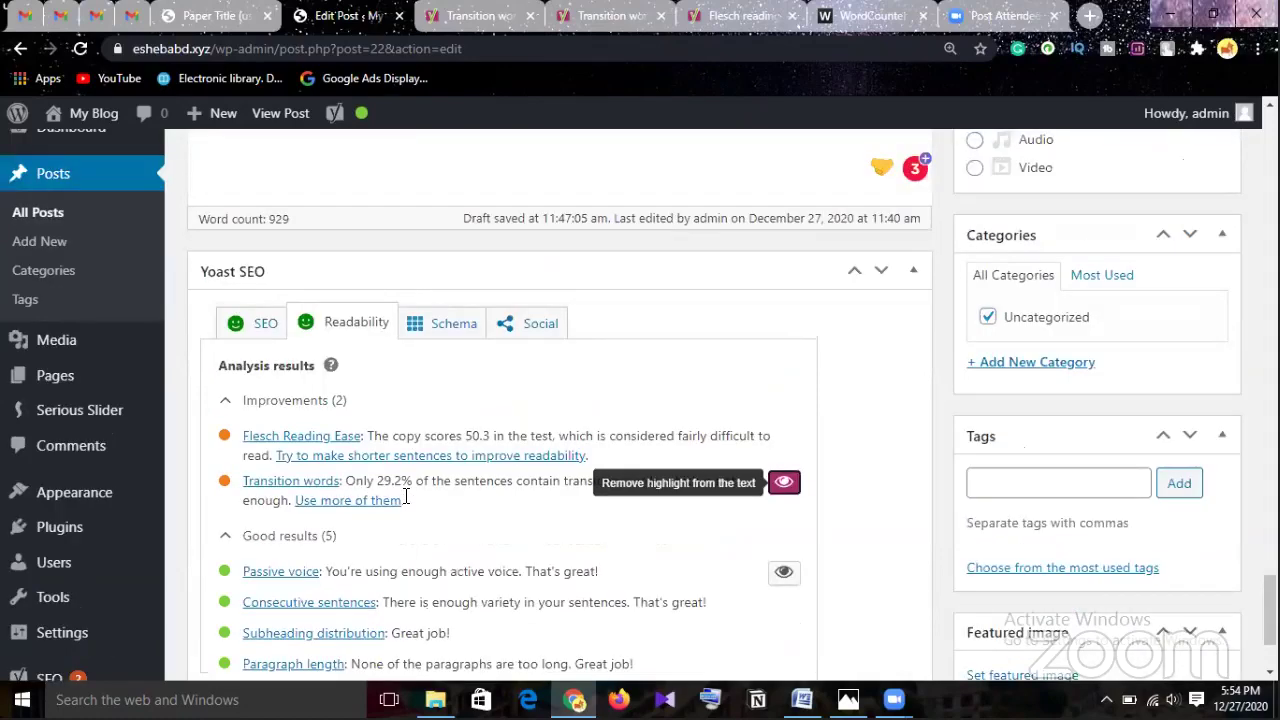
pyautogui.scroll(2, 395, 428)
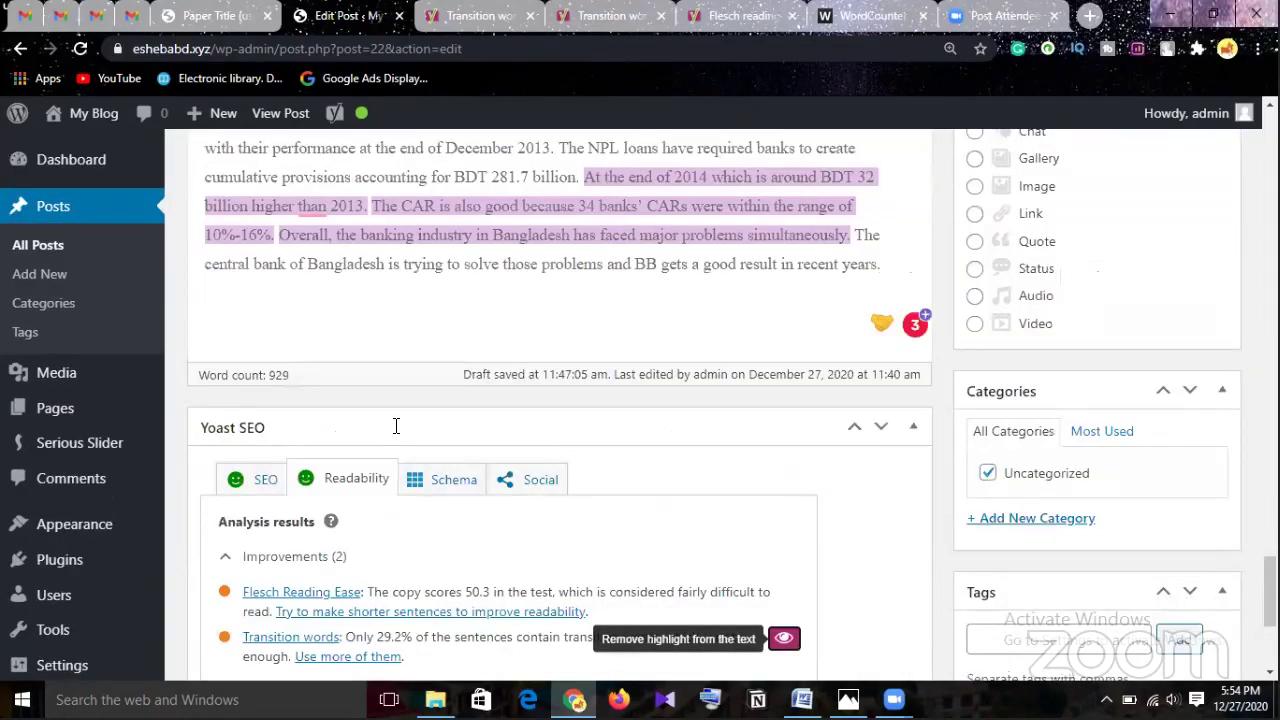
pyautogui.scroll(3, 396, 426)
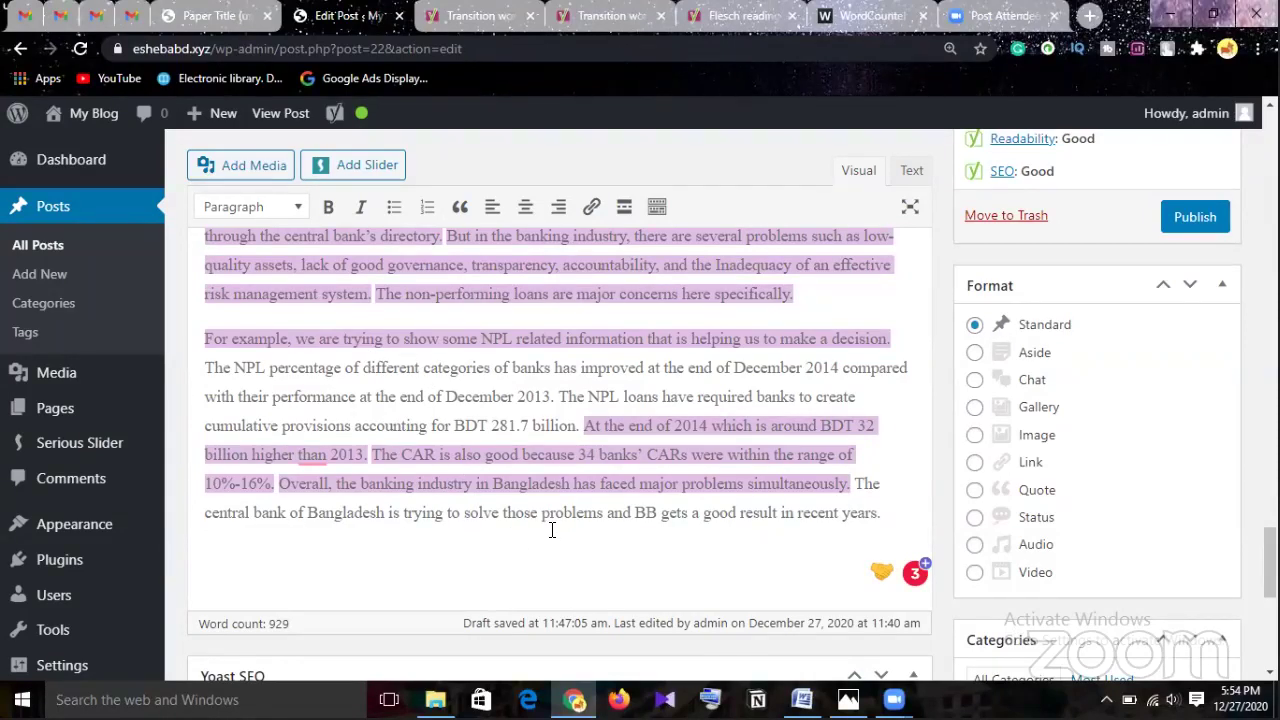
pyautogui.scroll(5, 549, 516)
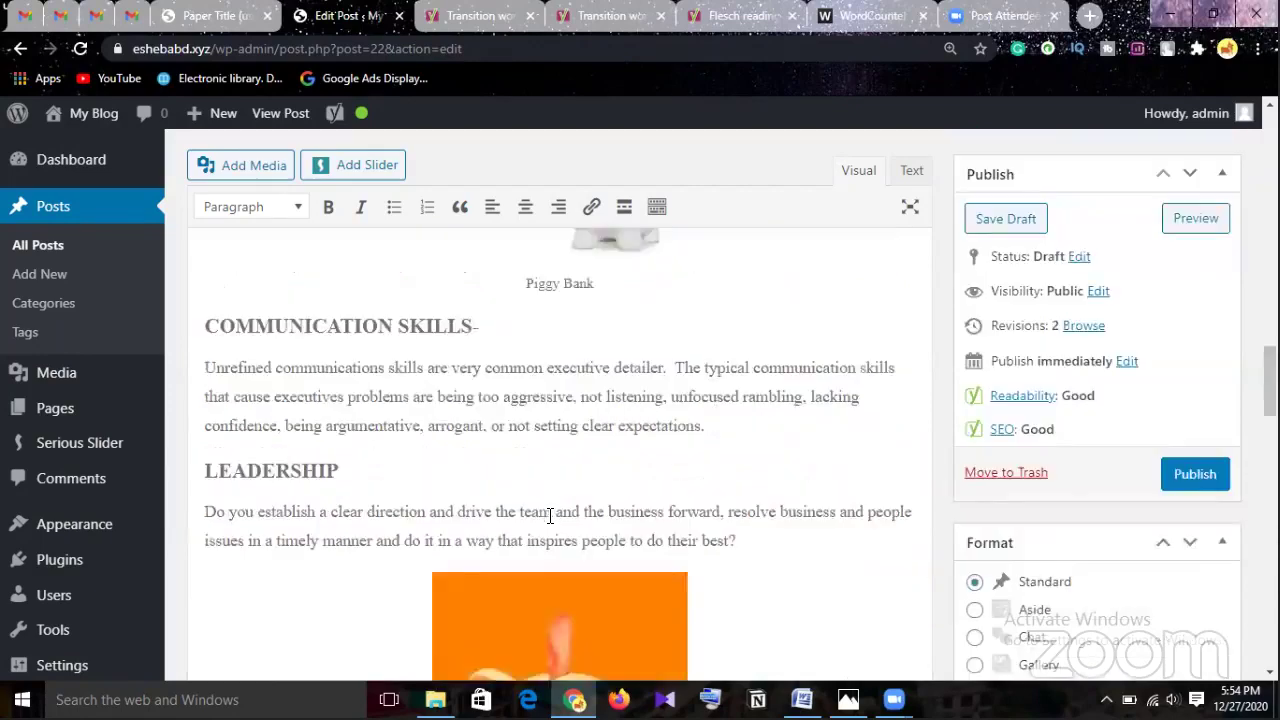
pyautogui.scroll(2, 549, 516)
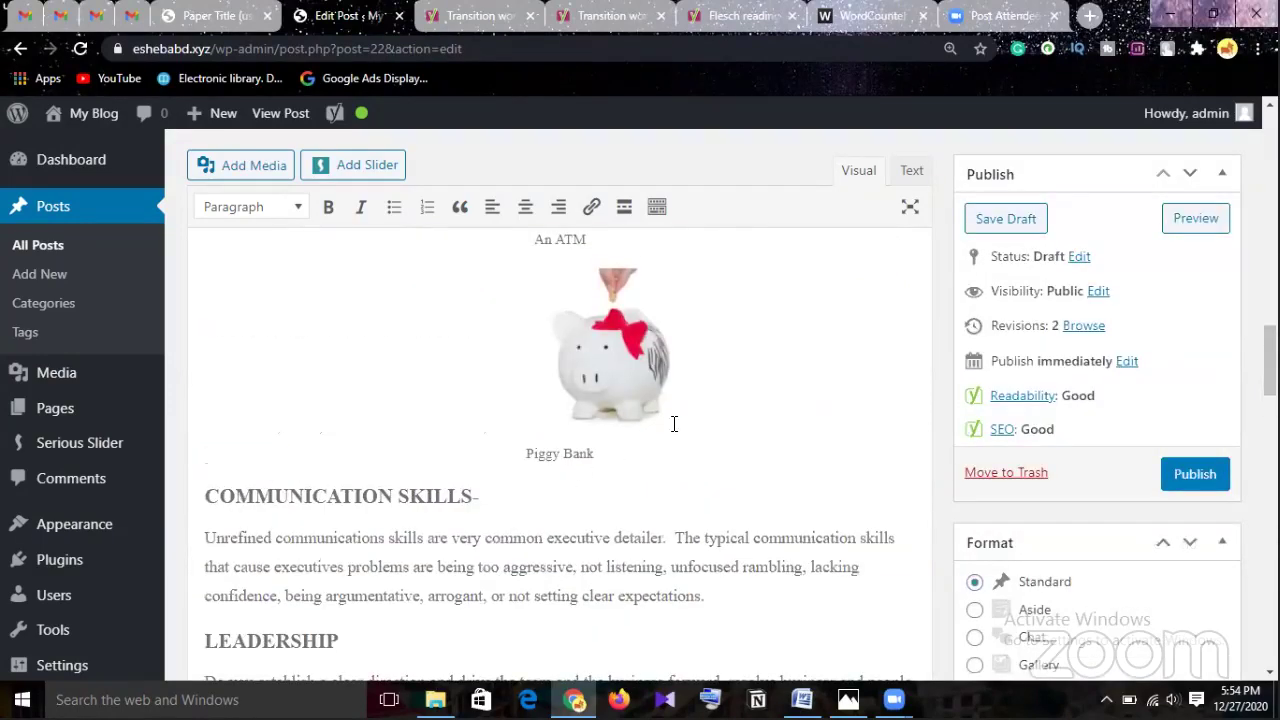
# Read the paragraphs from the leadership challenges section through Problems and Poor Fit to Lack of Executive Sponsorship for places needing transition words
pyautogui.scroll(-5, 814, 451)
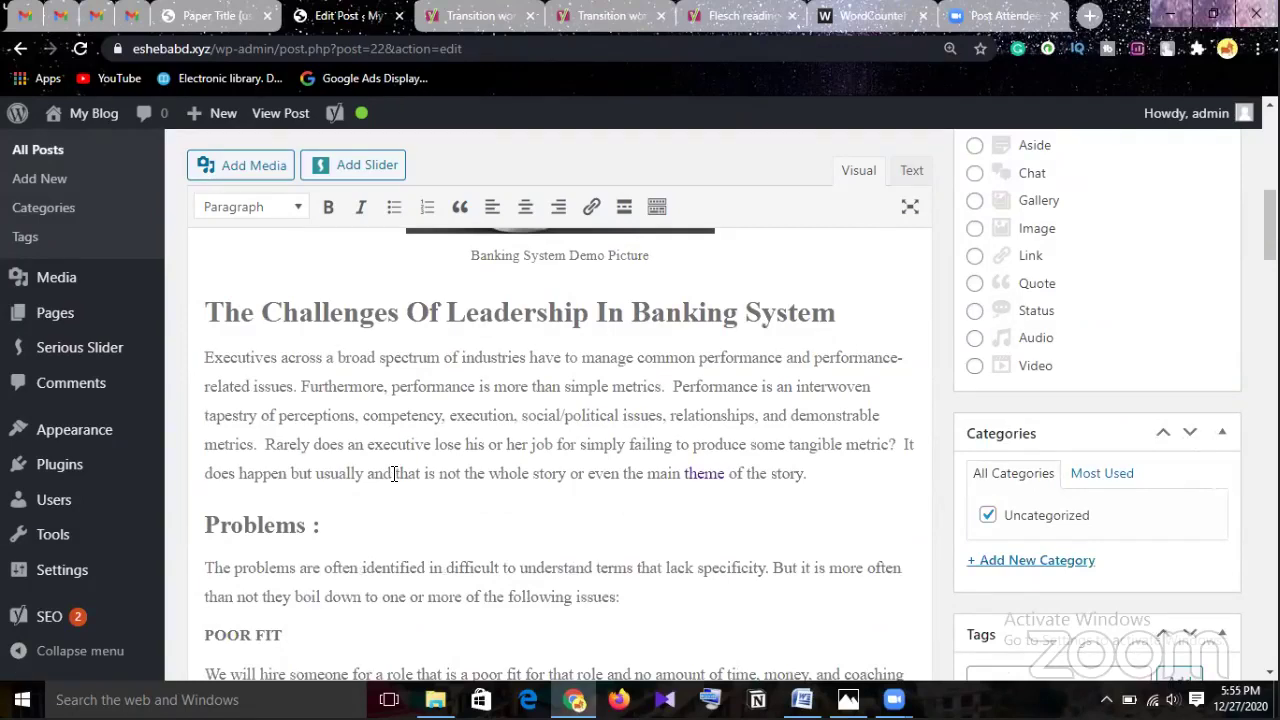
pyautogui.scroll(-2, 394, 480)
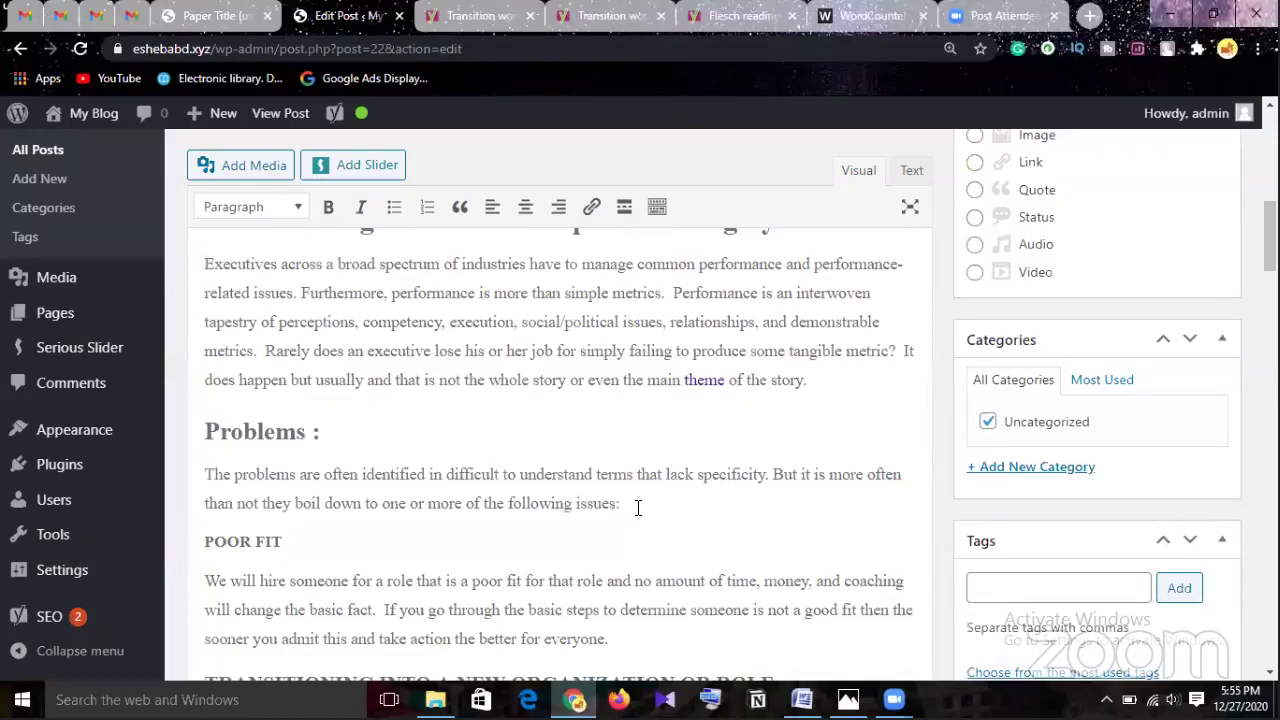
pyautogui.scroll(-1, 352, 170)
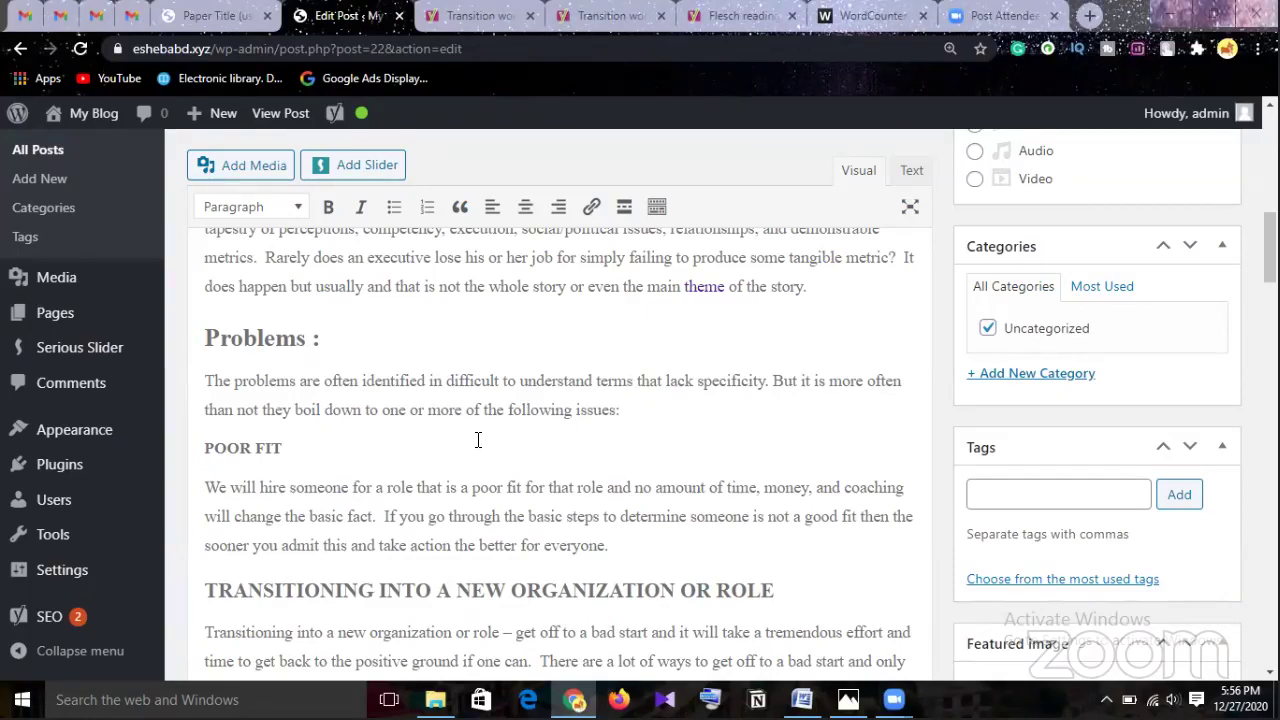
pyautogui.scroll(-2, 478, 437)
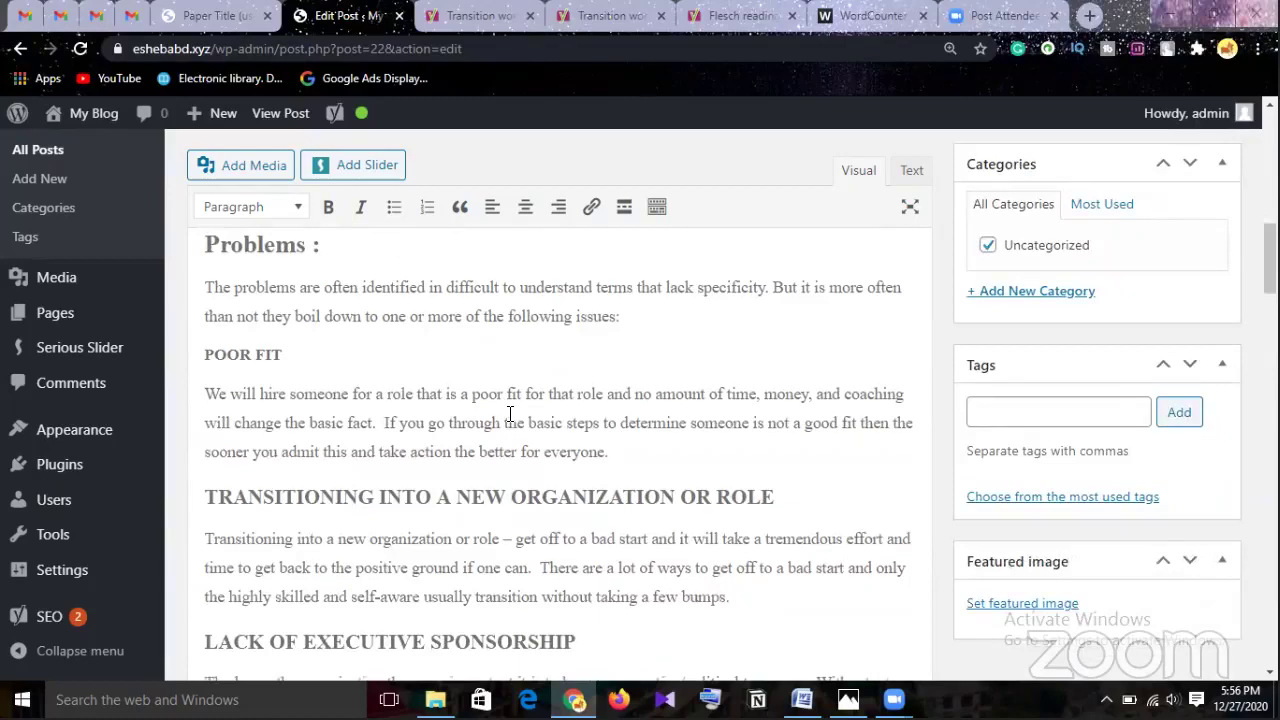
pyautogui.scroll(4, 510, 413)
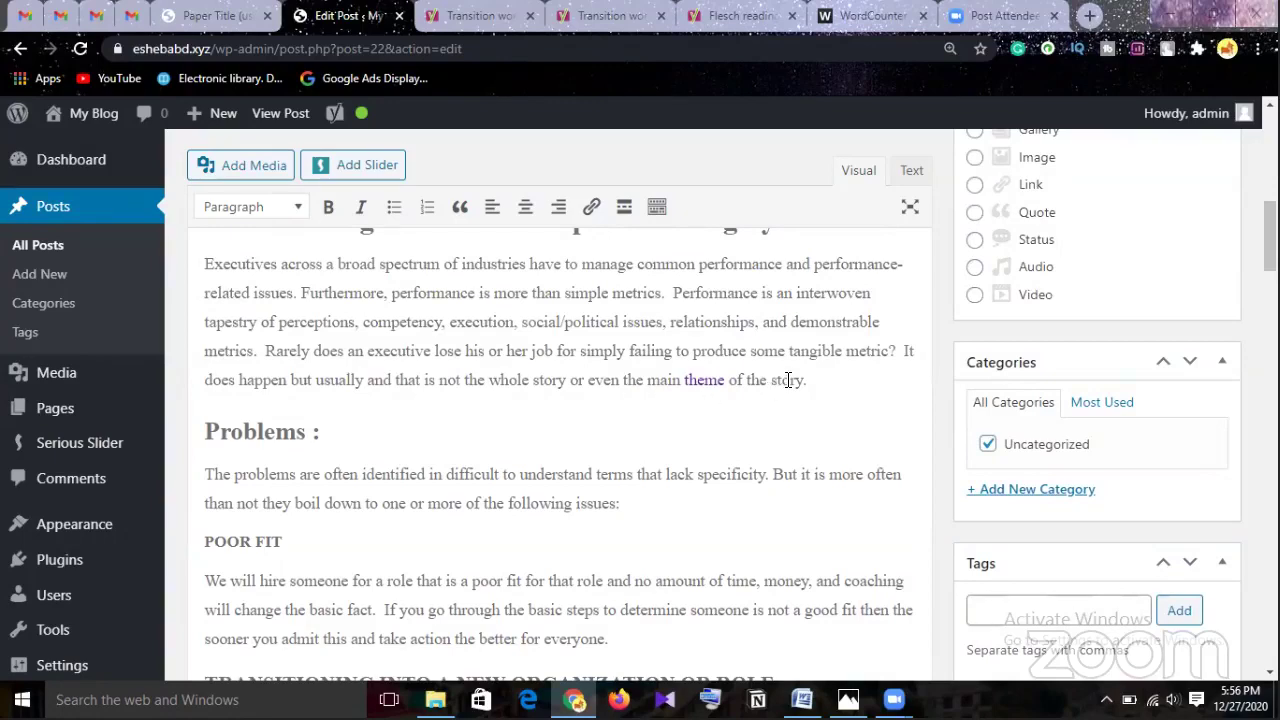
pyautogui.scroll(-2, 409, 449)
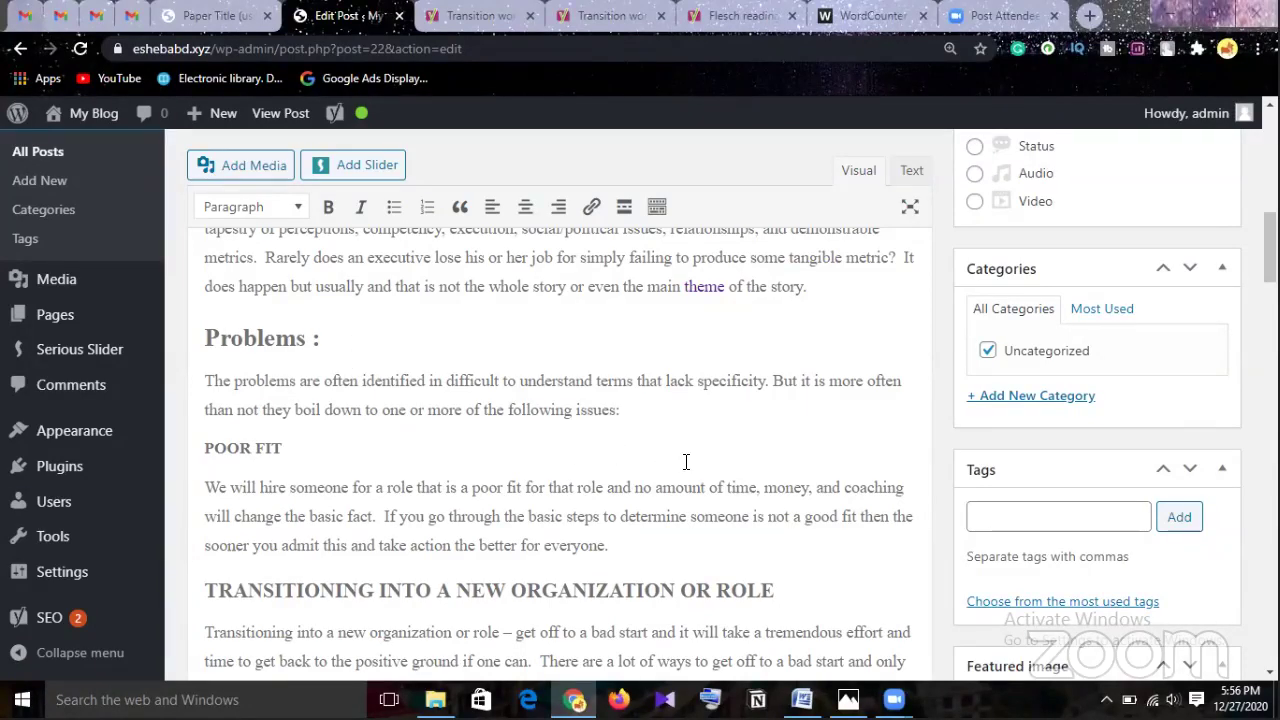
pyautogui.scroll(-2, 686, 461)
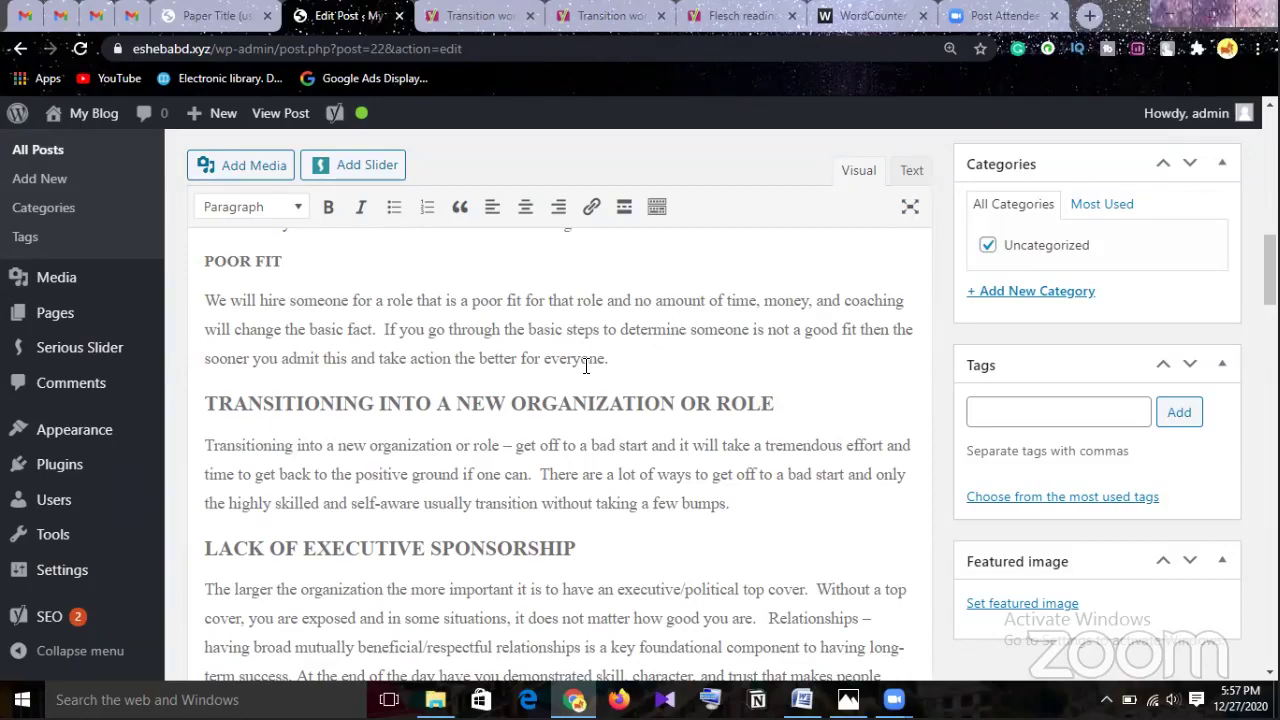
pyautogui.scroll(-3, 586, 368)
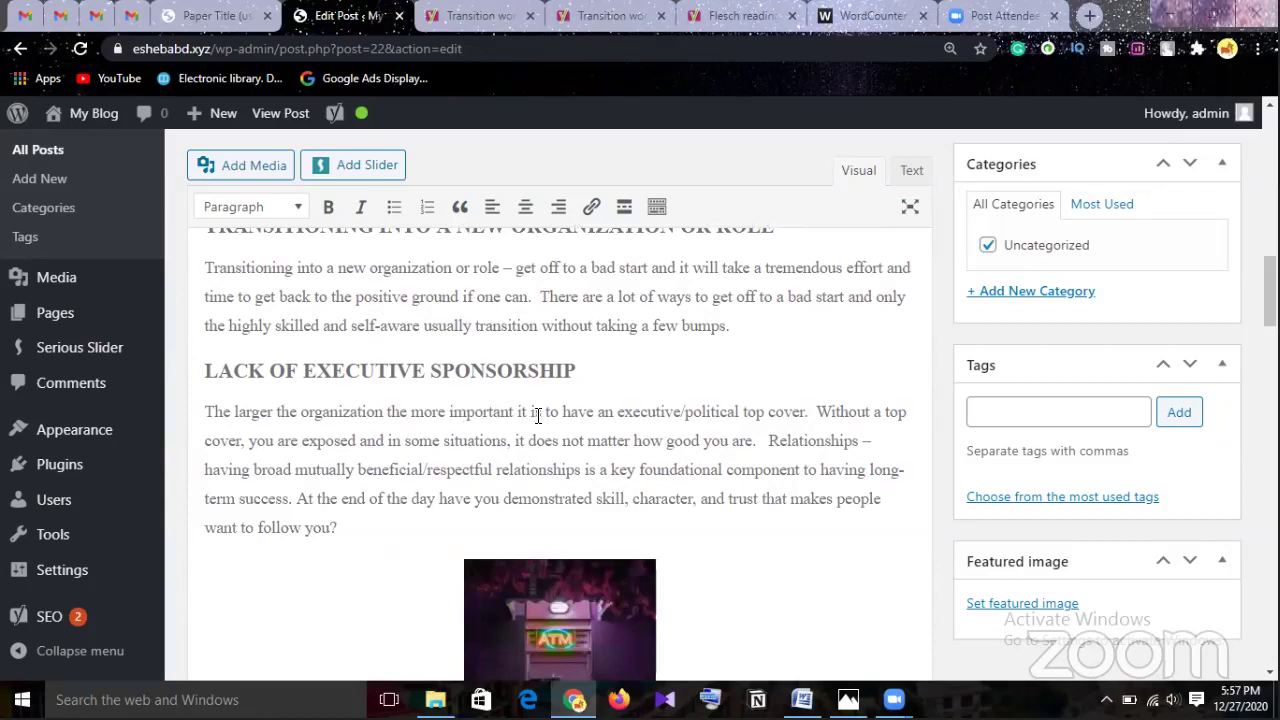
# In the Lack of Executive Sponsorship paragraph, end the sentence after "in some situations" and start the following one with "Also"
pyautogui.scroll(-1, 530, 415)
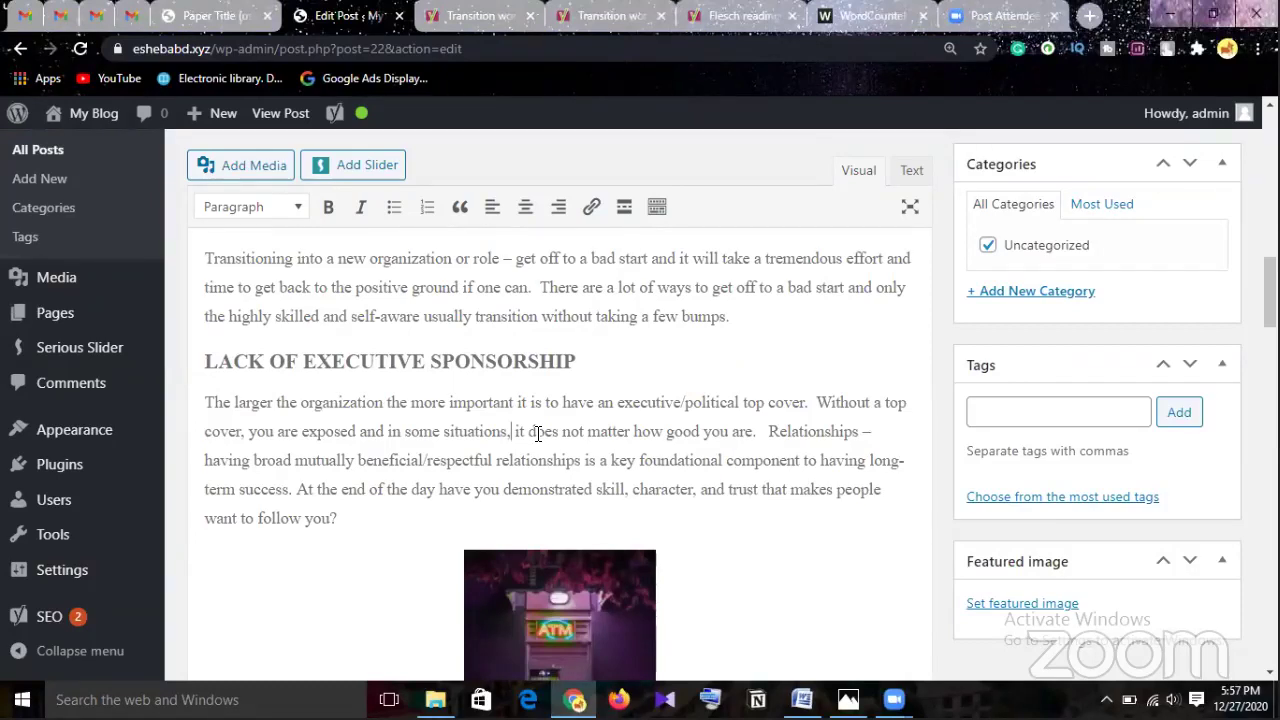
pyautogui.press('BackSpace')
pyautogui.write('.')
pyautogui.write('a')
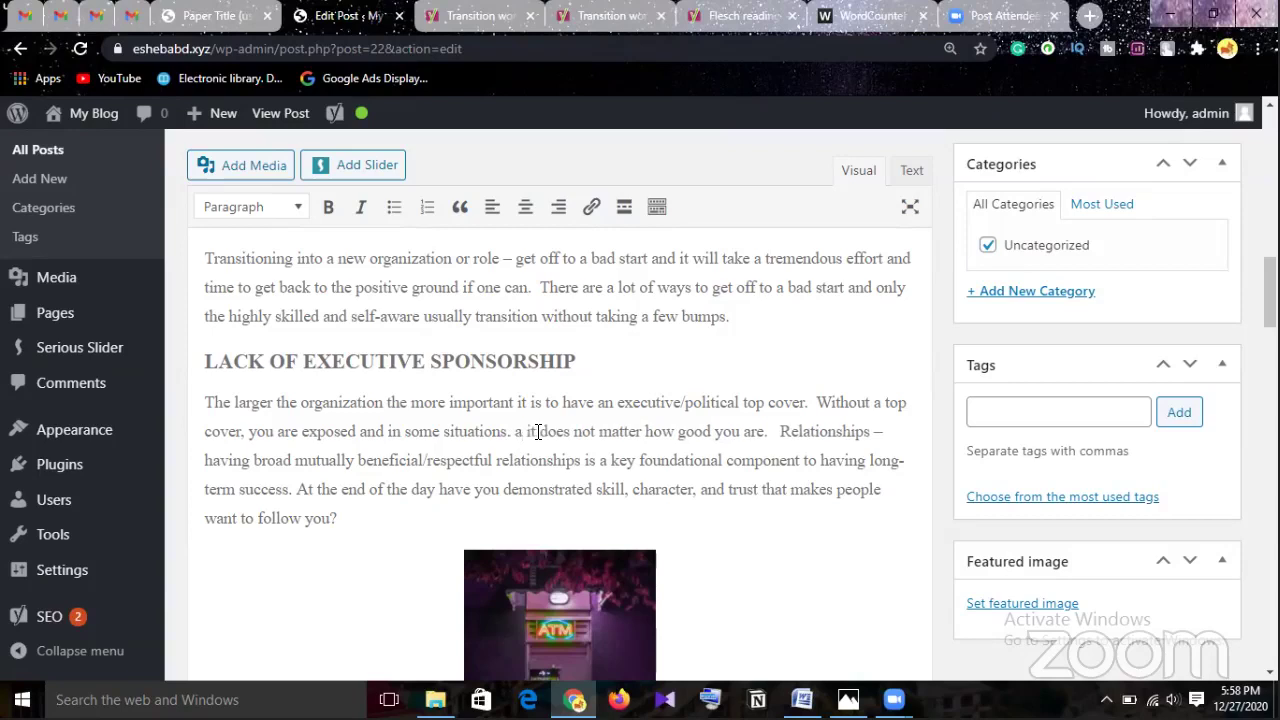
pyautogui.press('BackSpace')
pyautogui.write('A')
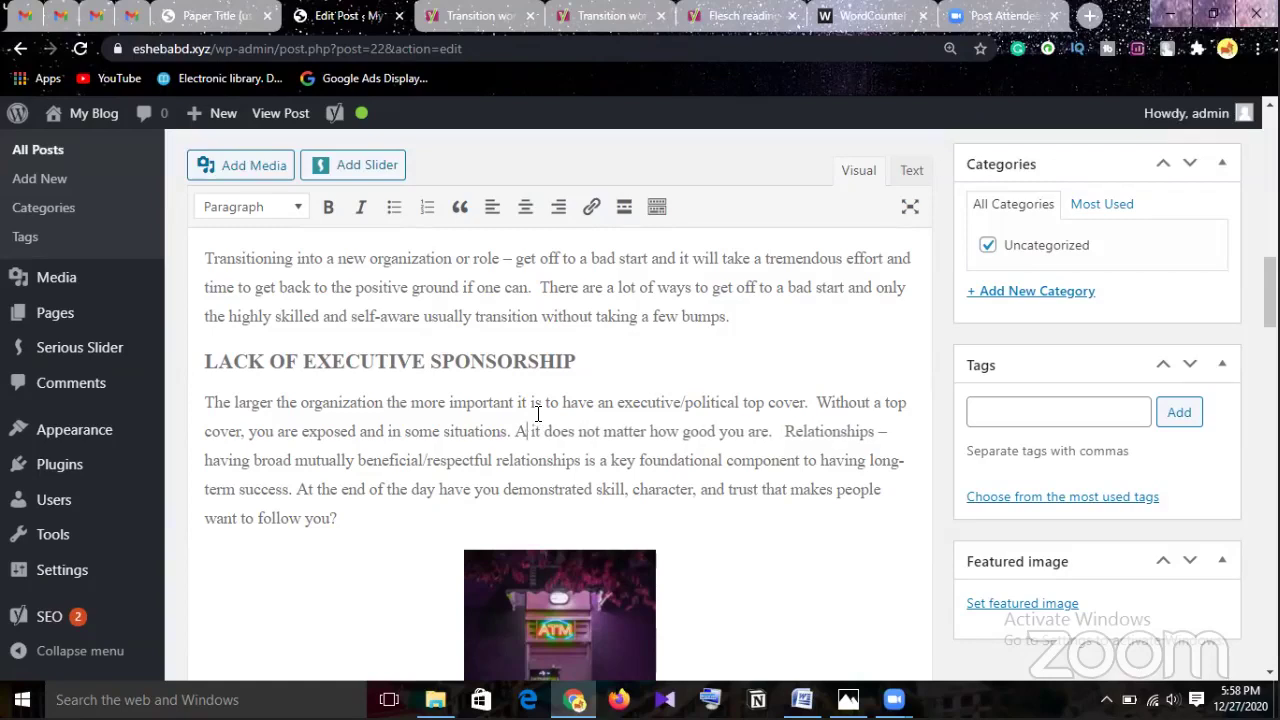
pyautogui.write('lso')
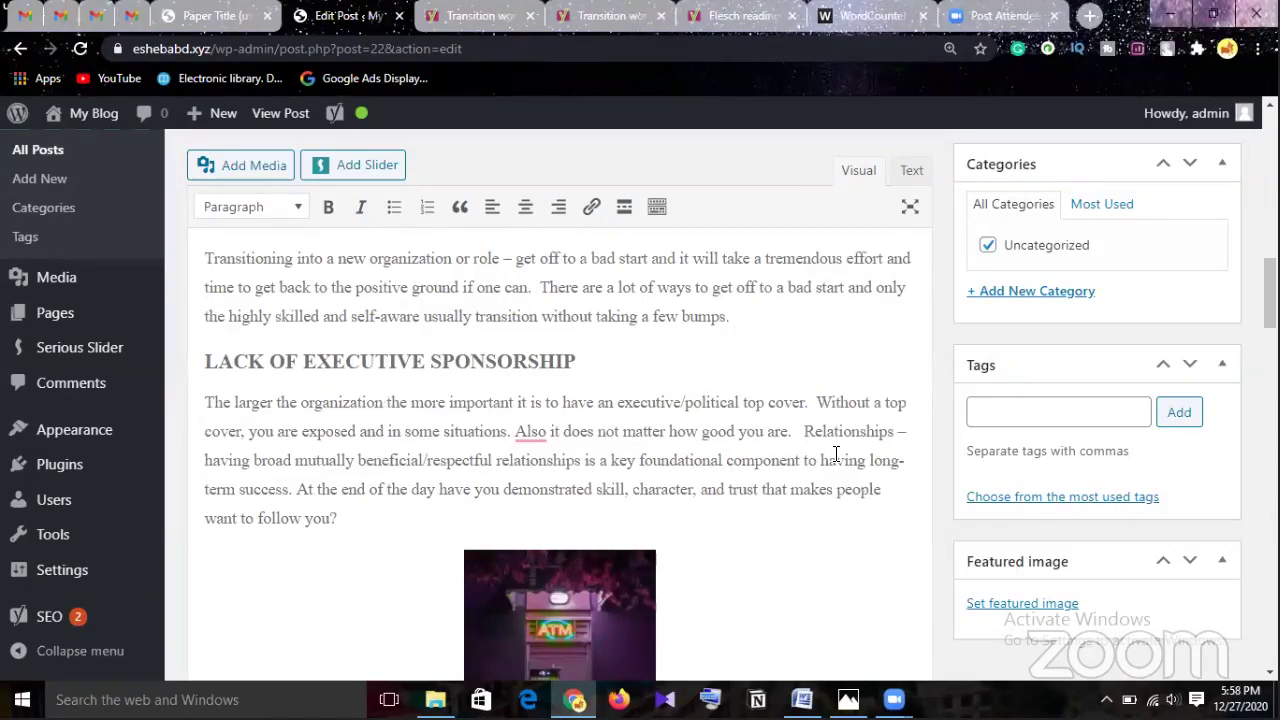
# Replace "to" with "for" before "having long-term success" and remove the extra spaces before "Relationships"
pyautogui.press('BackSpace')
pyautogui.press('BackSpace')
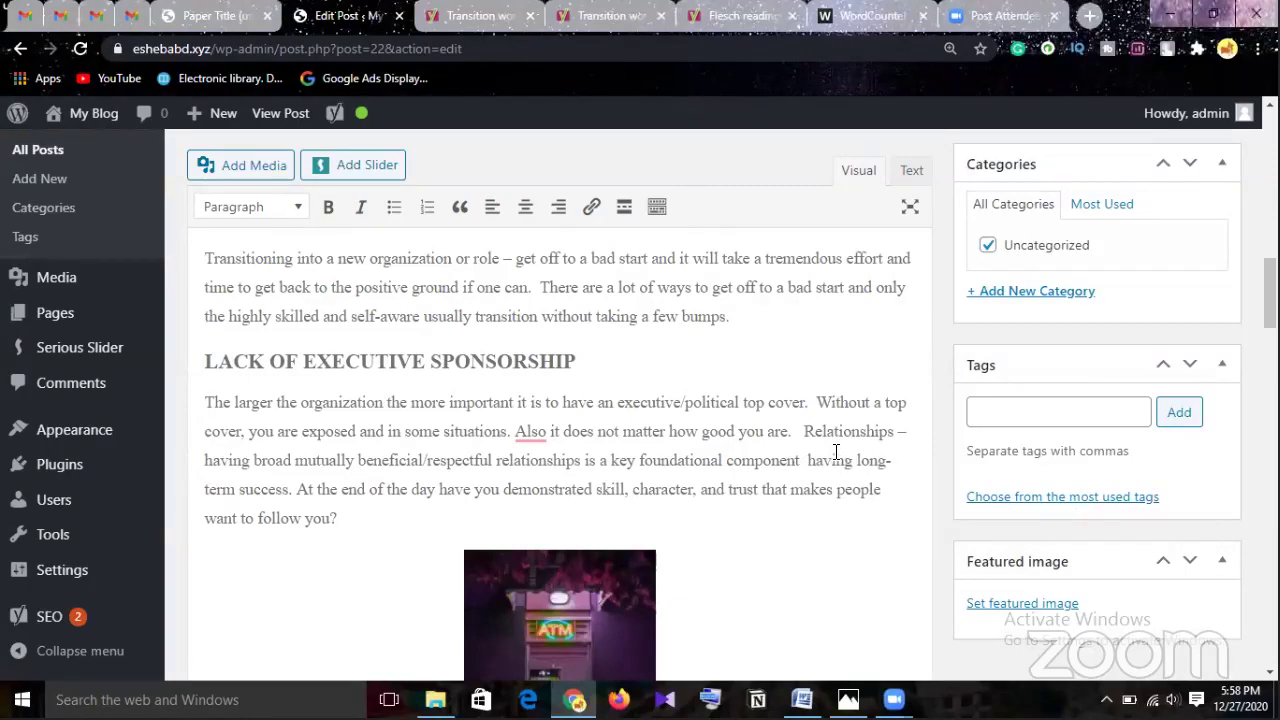
pyautogui.write('for')
pyautogui.click(297, 490)
pyautogui.press('BackSpace')
pyautogui.press('BackSpace')
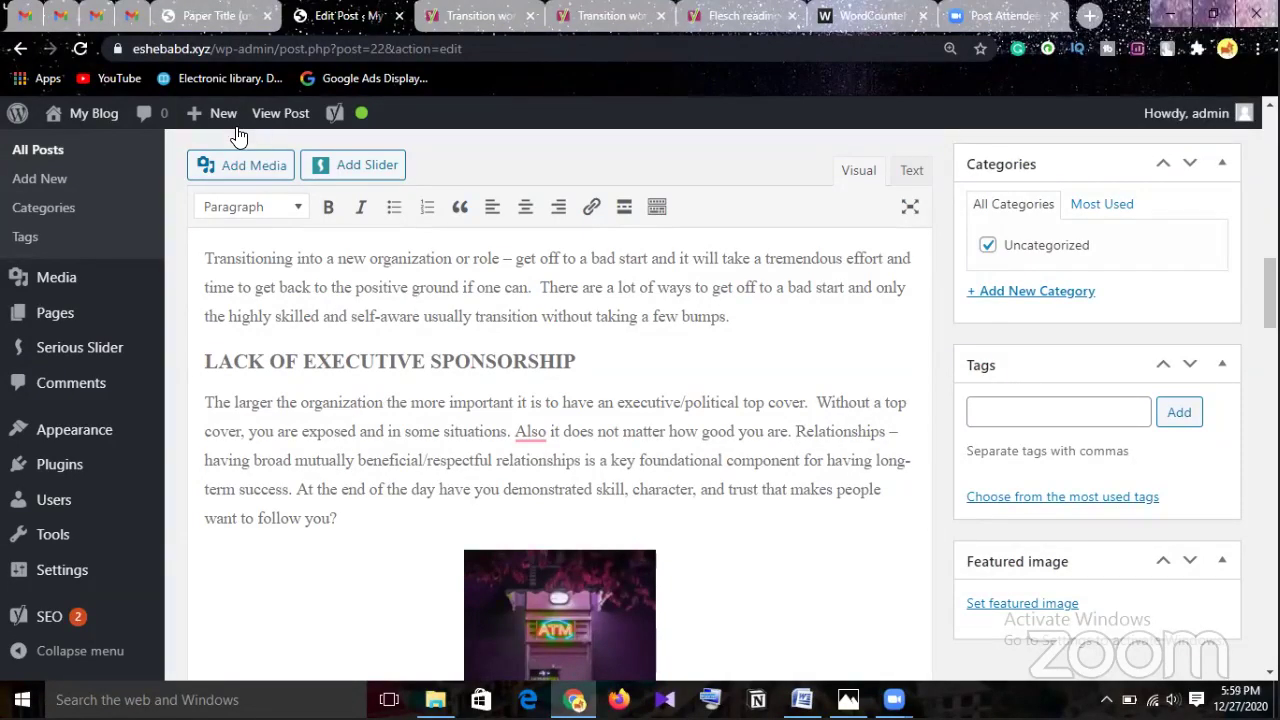
# Accept the suggested comma after "Also" and add "accordingly" after "want to follow you" in the paragraph's closing question
pyautogui.click(528, 437)
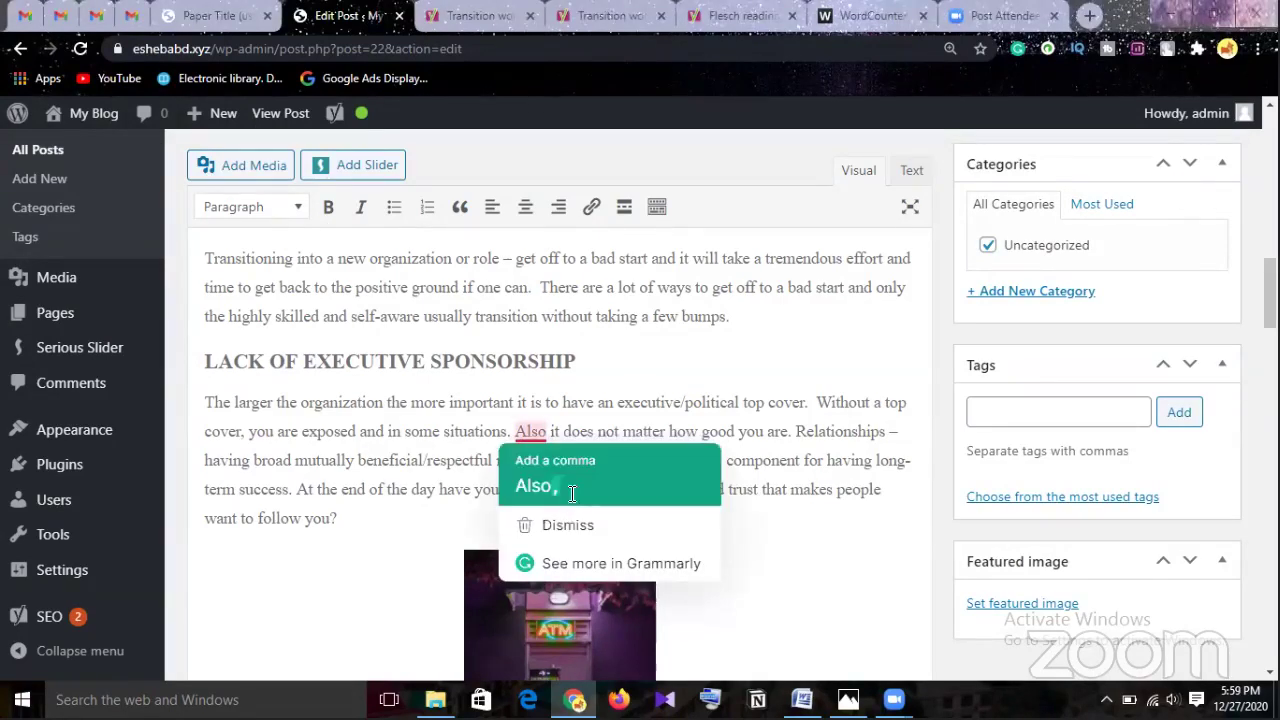
pyautogui.click(642, 493)
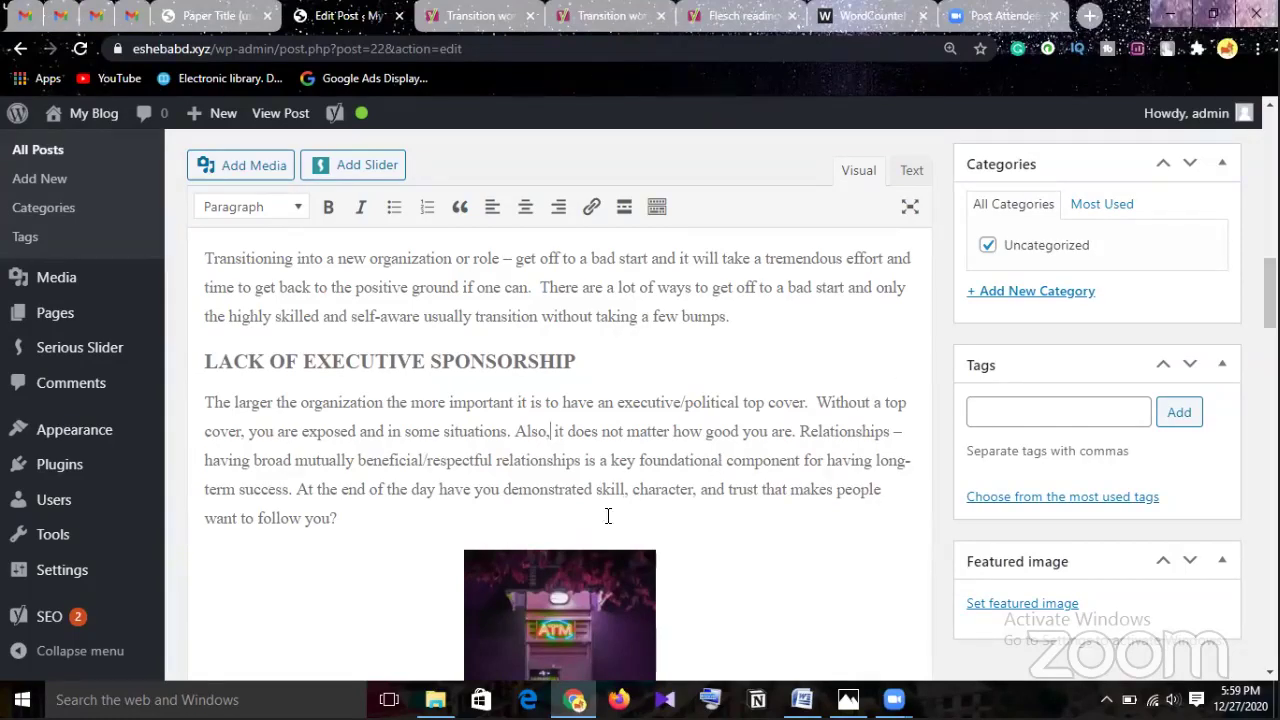
pyautogui.click(332, 519)
pyautogui.write('accordingl')
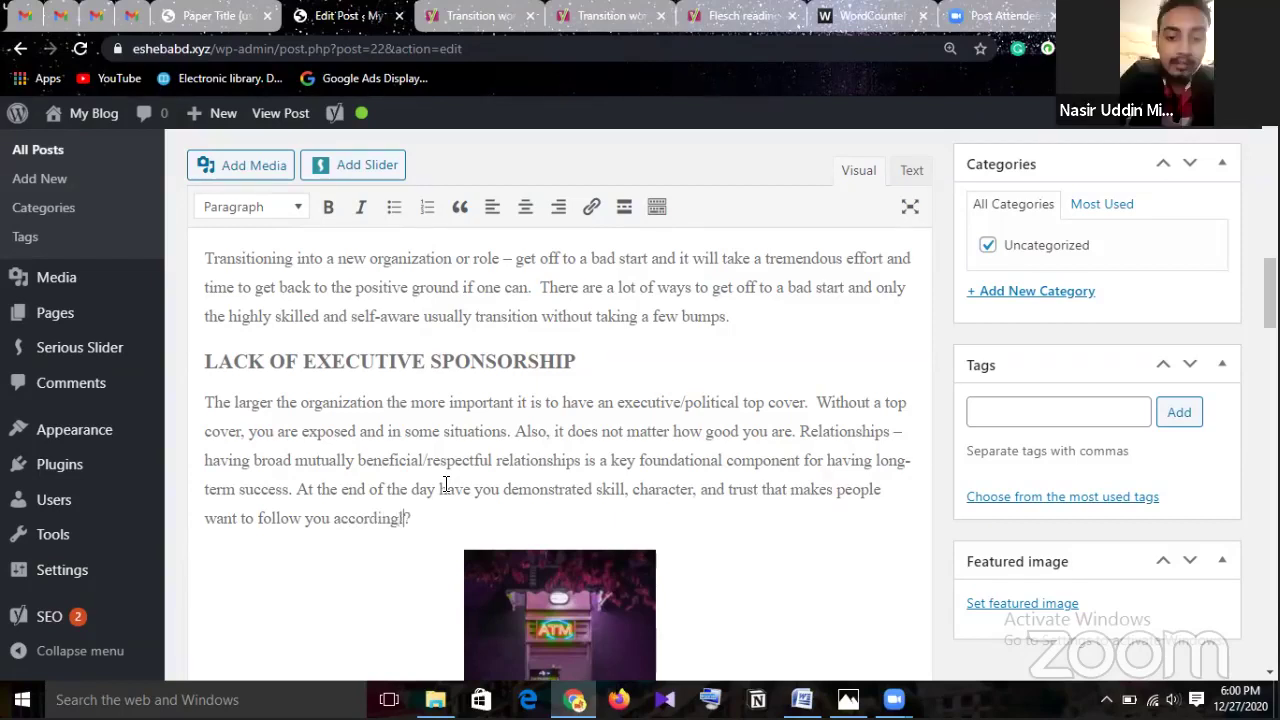
pyautogui.write('y')
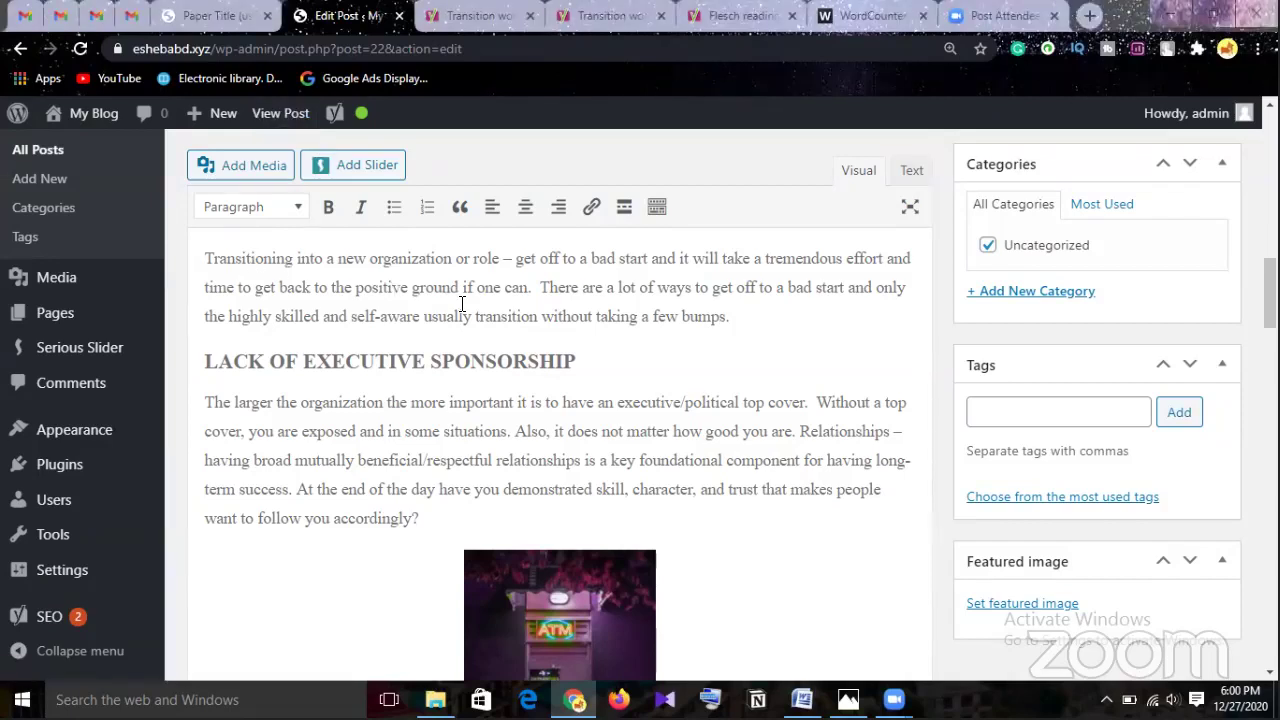
# Check the post's updated Yoast readability results and look back over the edited content up to the post title
pyautogui.scroll(-1, 533, 321)
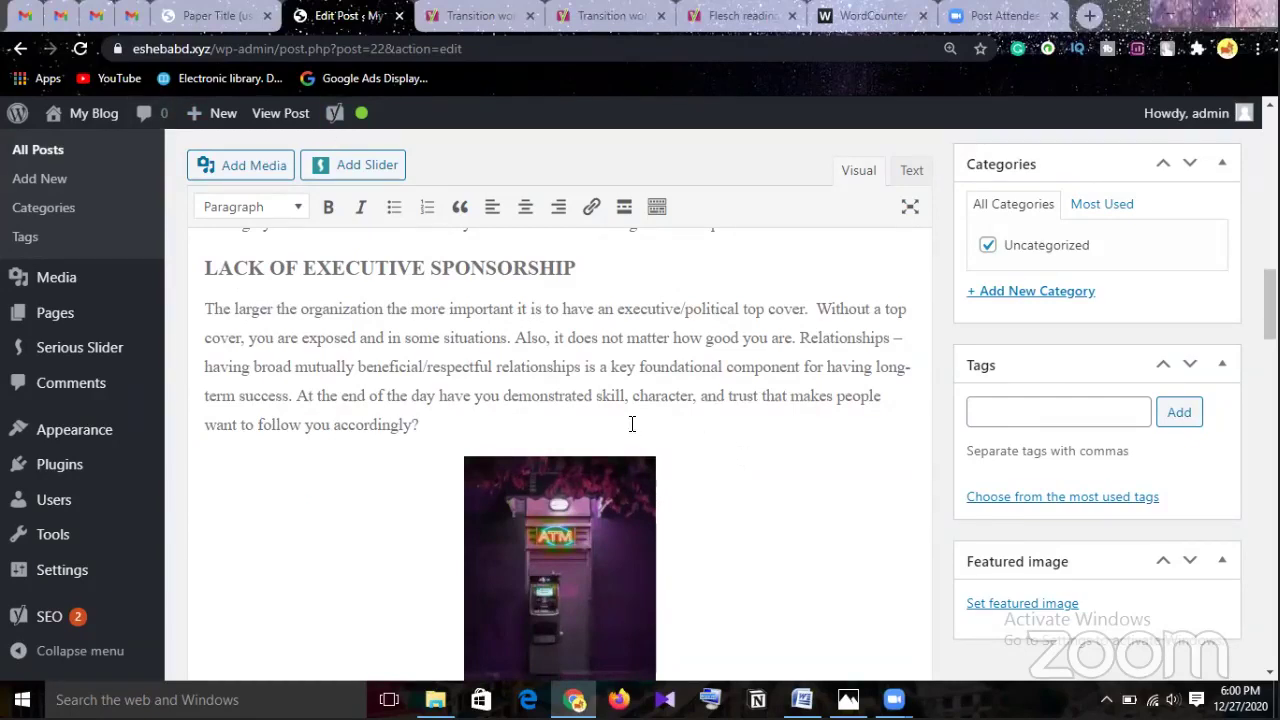
pyautogui.scroll(-1, 674, 423)
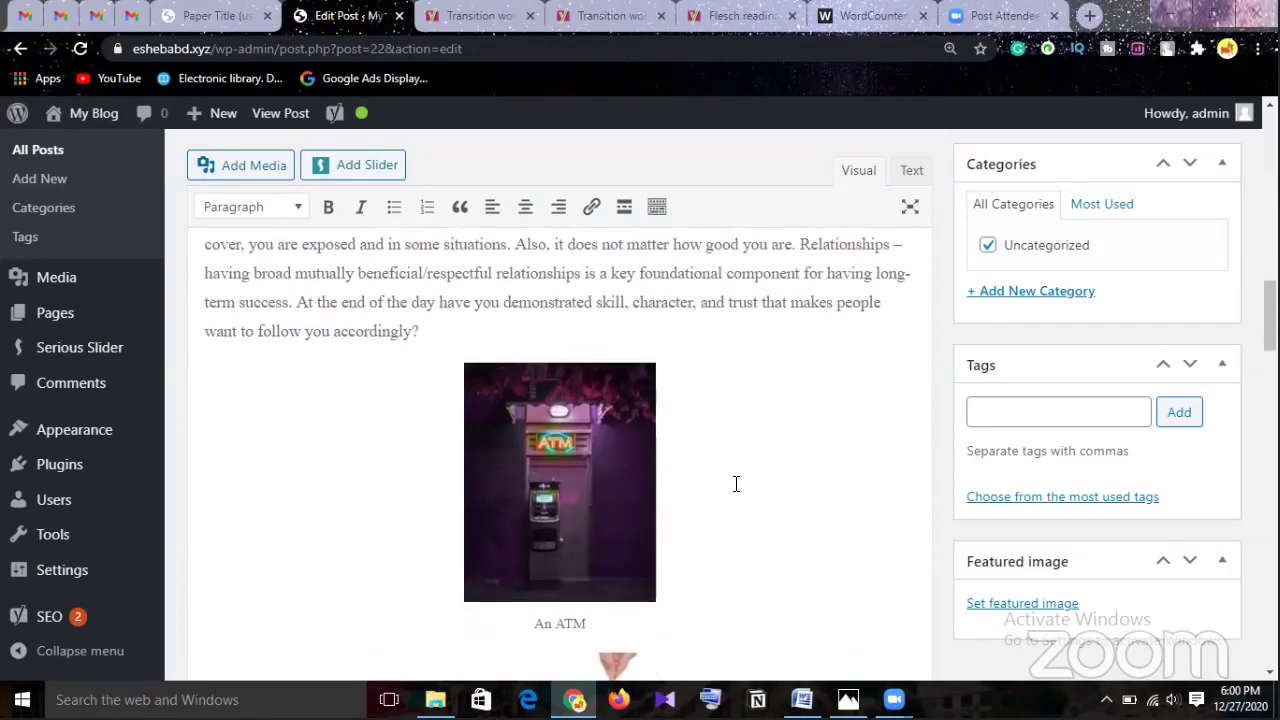
pyautogui.scroll(-3, 737, 490)
pyautogui.scroll(-2, 738, 490)
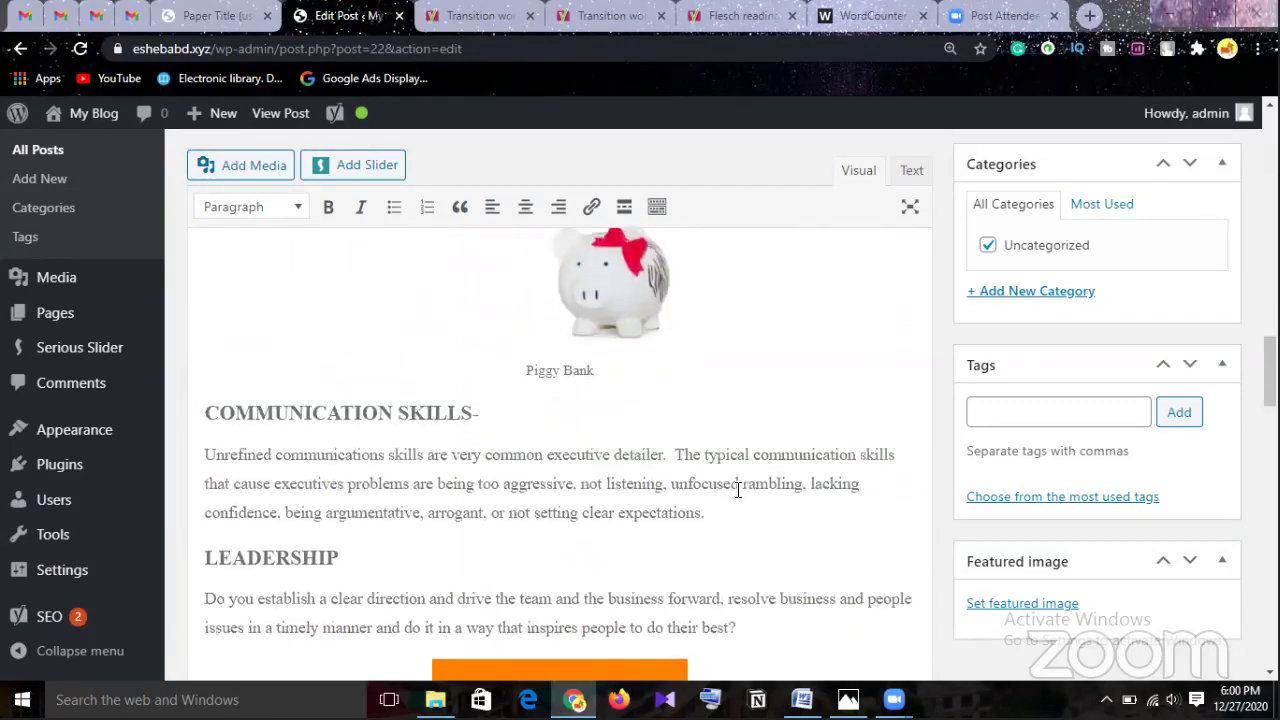
pyautogui.scroll(-10, 742, 488)
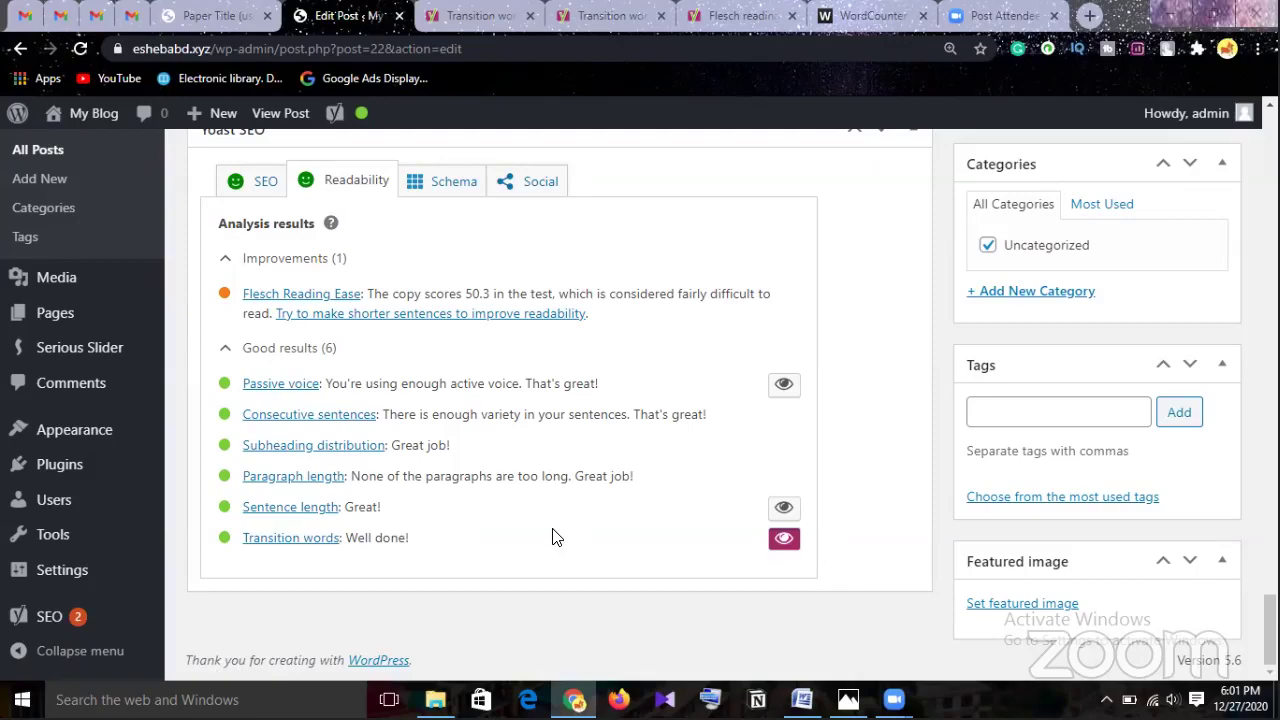
pyautogui.scroll(3, 760, 458)
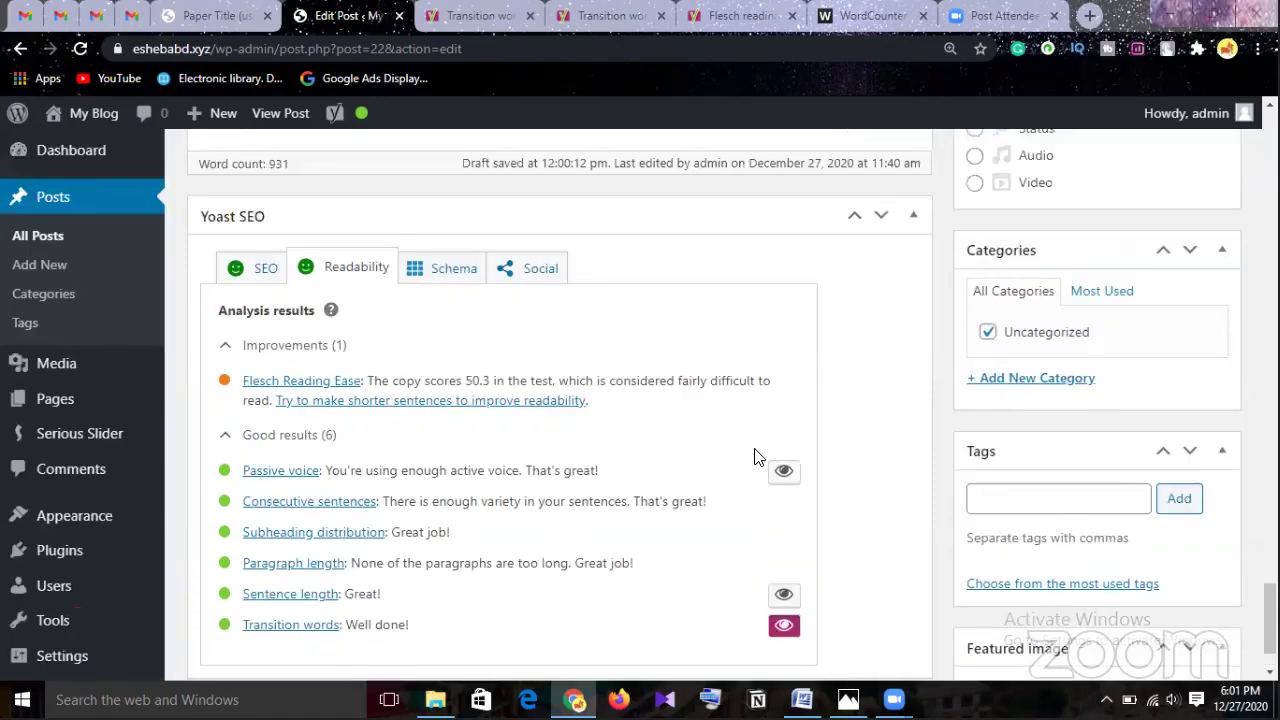
pyautogui.scroll(1, 606, 456)
pyautogui.scroll(1, 606, 456)
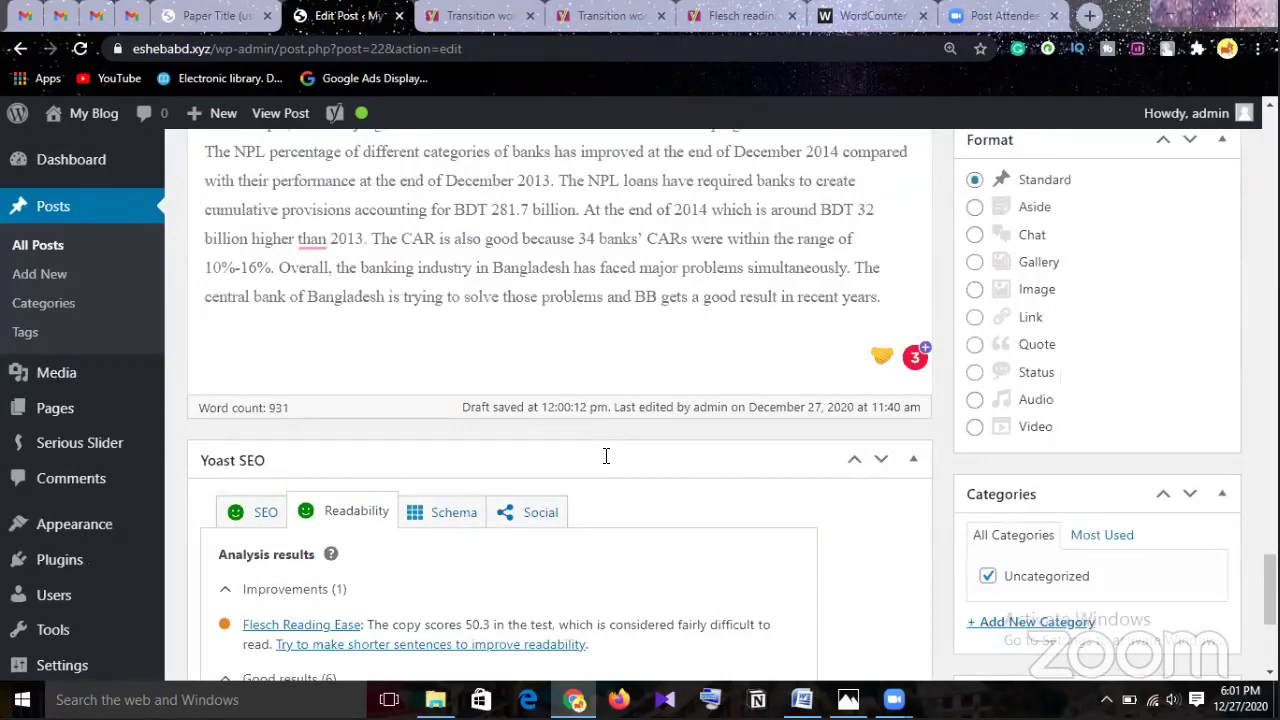
pyautogui.scroll(3, 606, 456)
pyautogui.scroll(3, 606, 456)
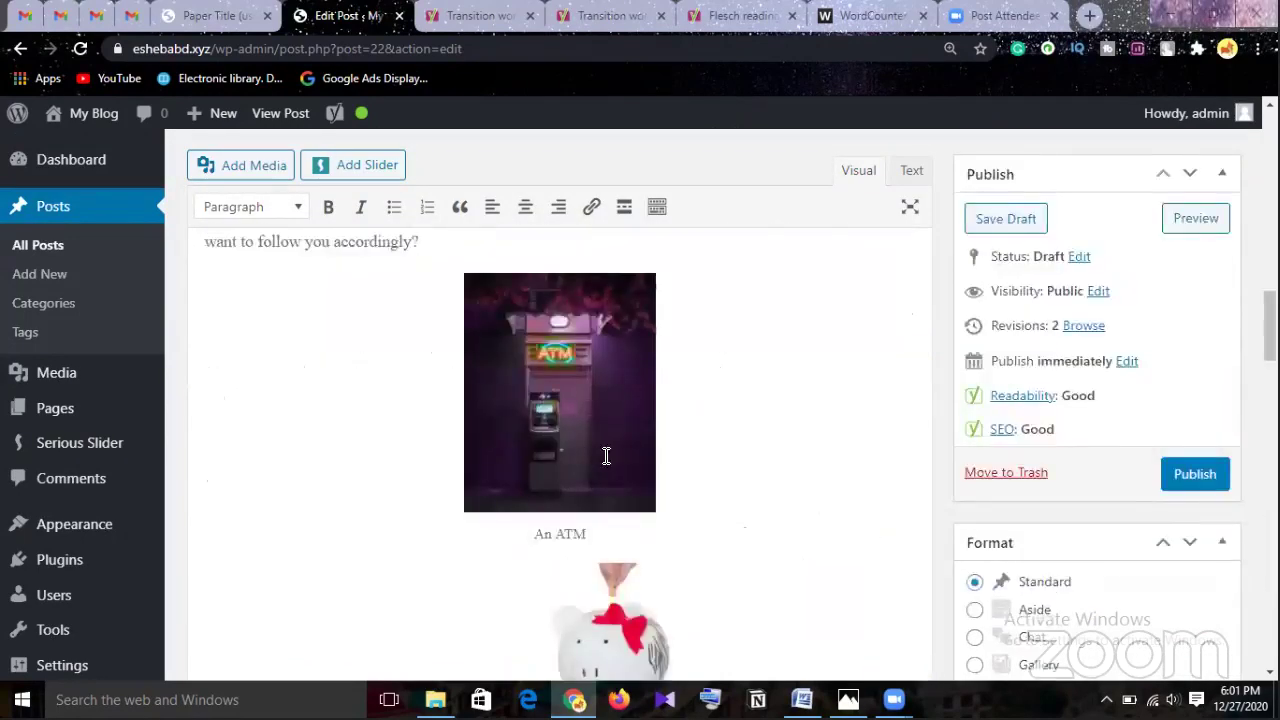
pyautogui.scroll(3, 606, 456)
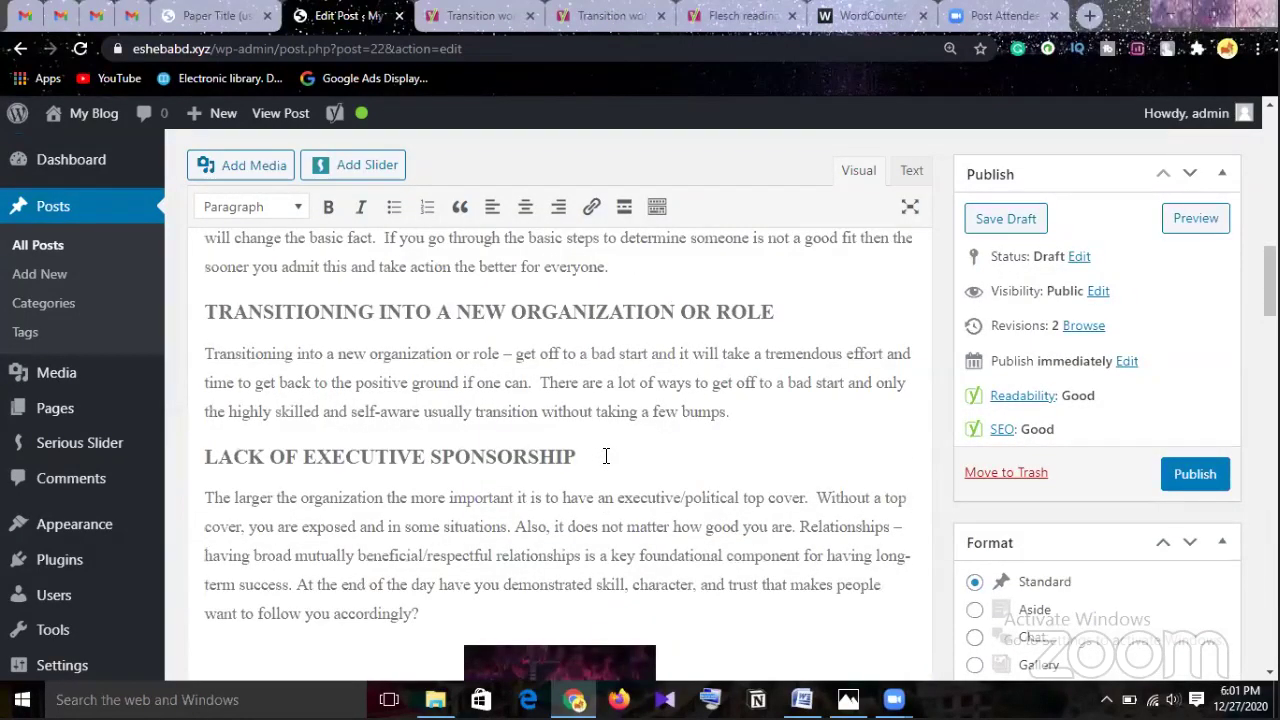
pyautogui.scroll(5, 606, 456)
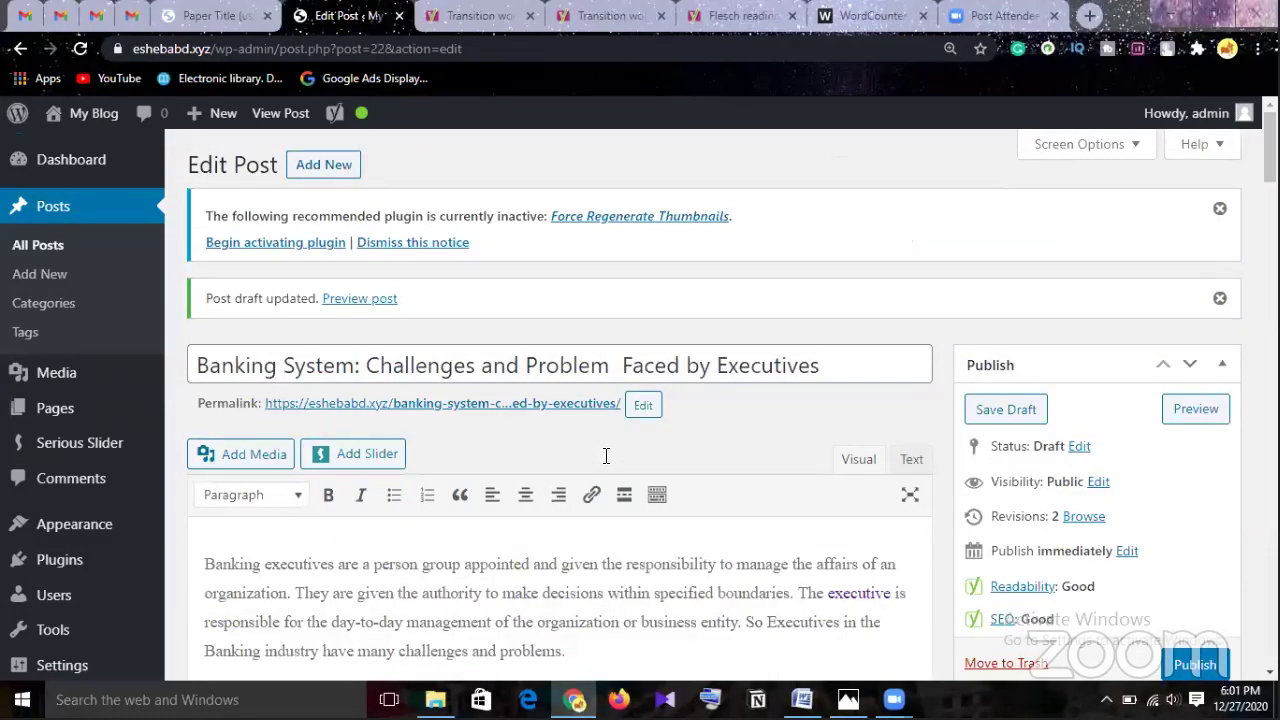
# Check the post's Yoast readability results and reread its content from the introduction through the Poor Fit section
pyautogui.scroll(-10, 606, 456)
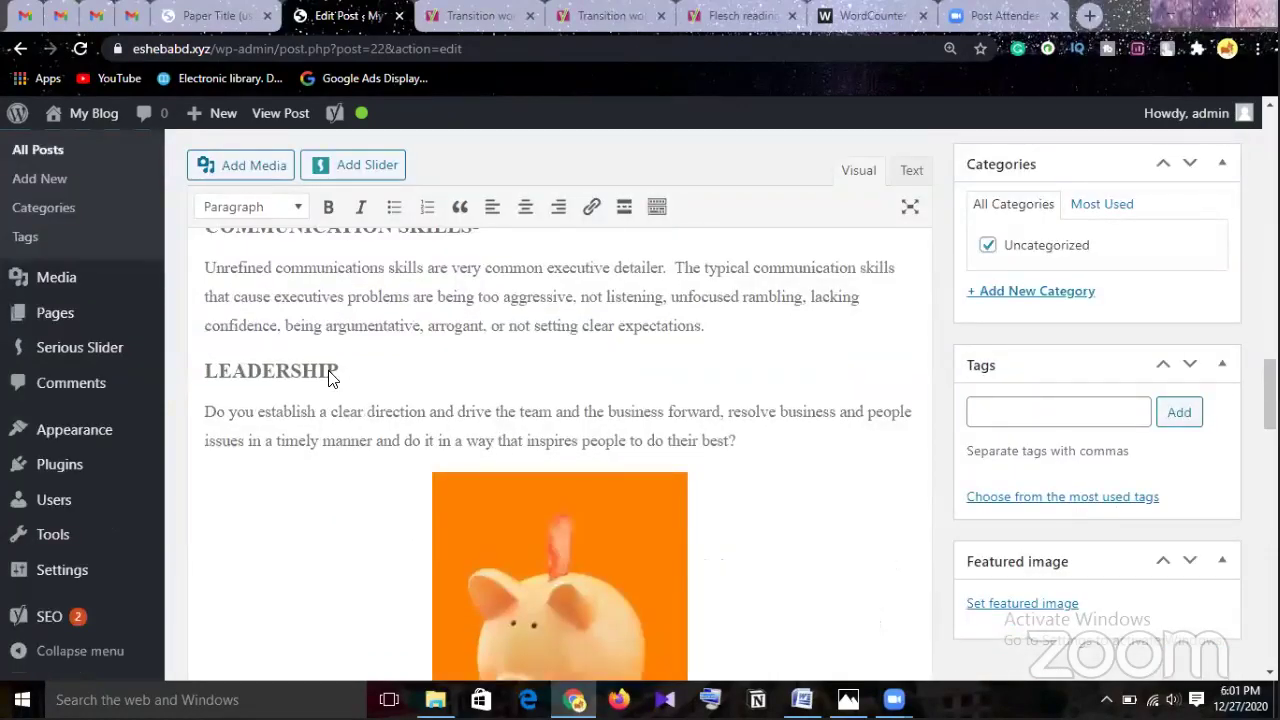
pyautogui.scroll(-10, 333, 375)
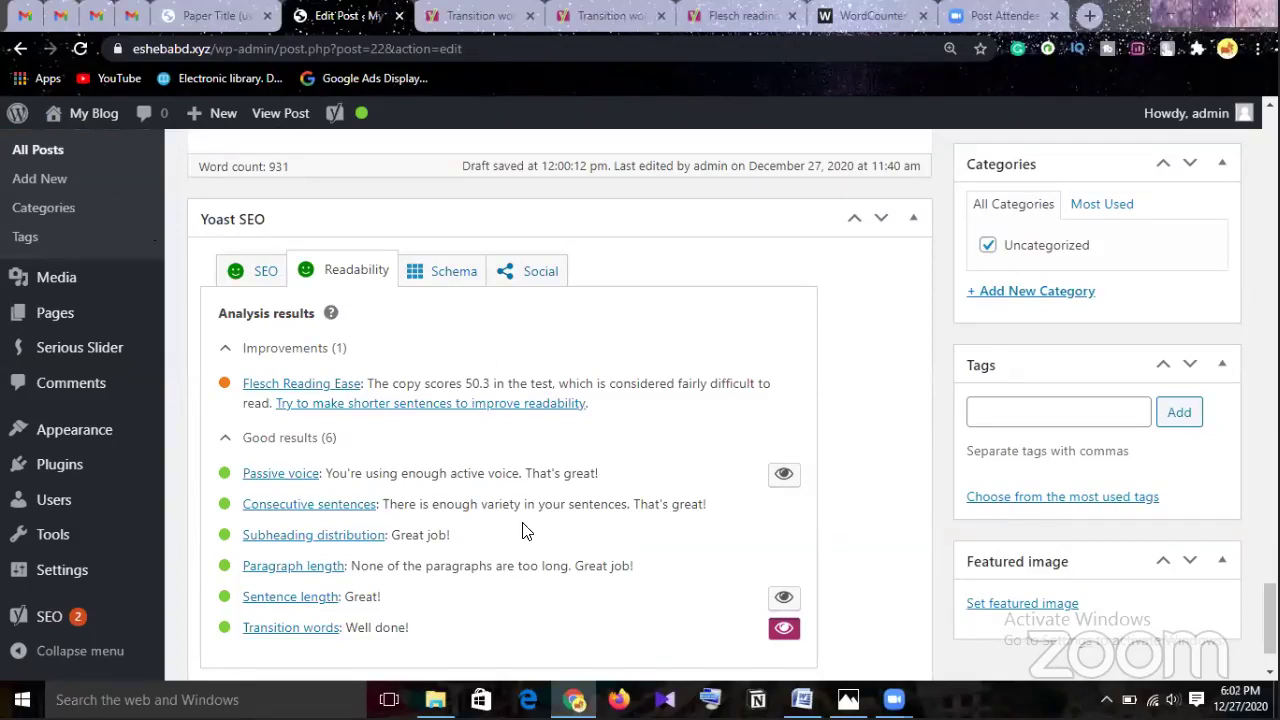
pyautogui.scroll(1, 522, 530)
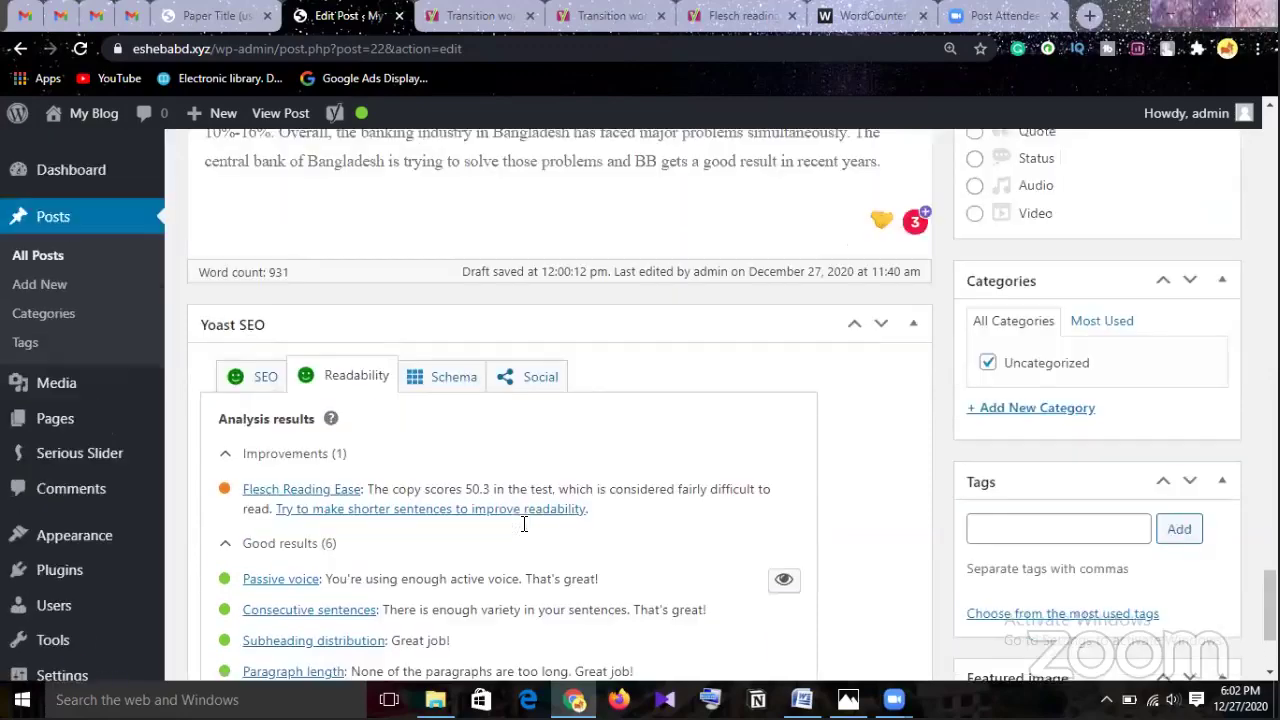
pyautogui.scroll(1, 521, 522)
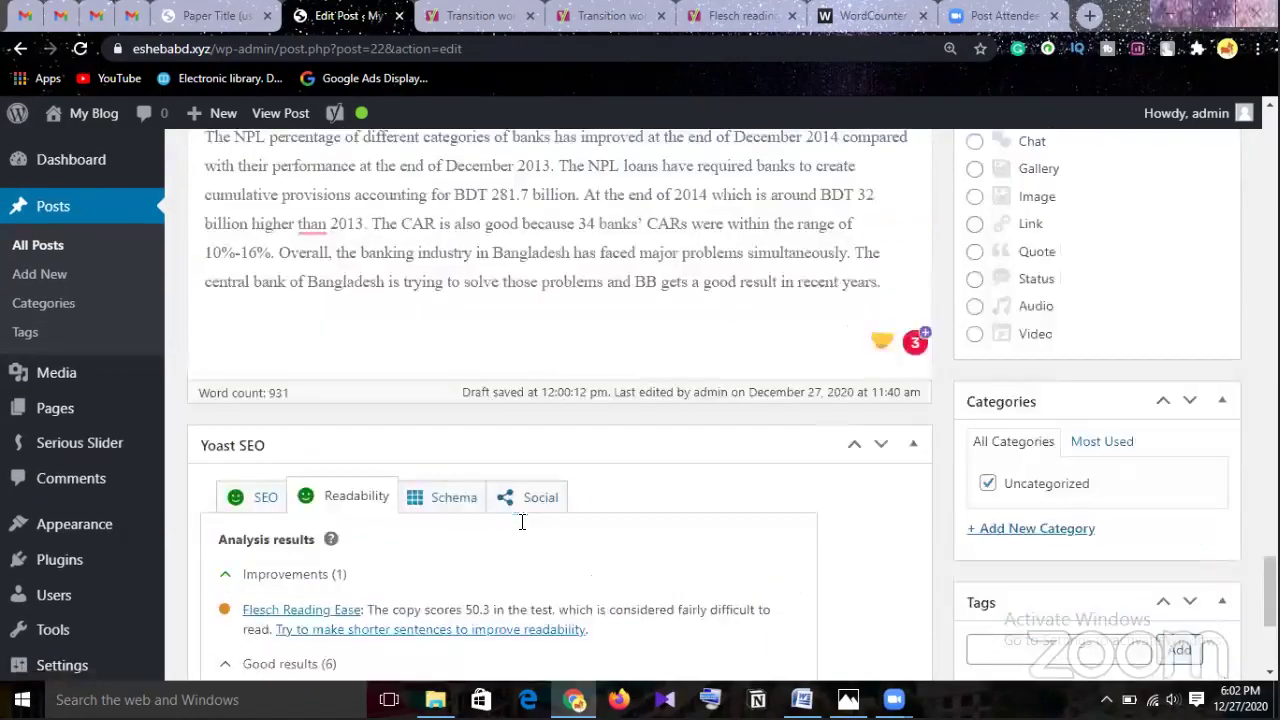
pyautogui.scroll(2, 466, 380)
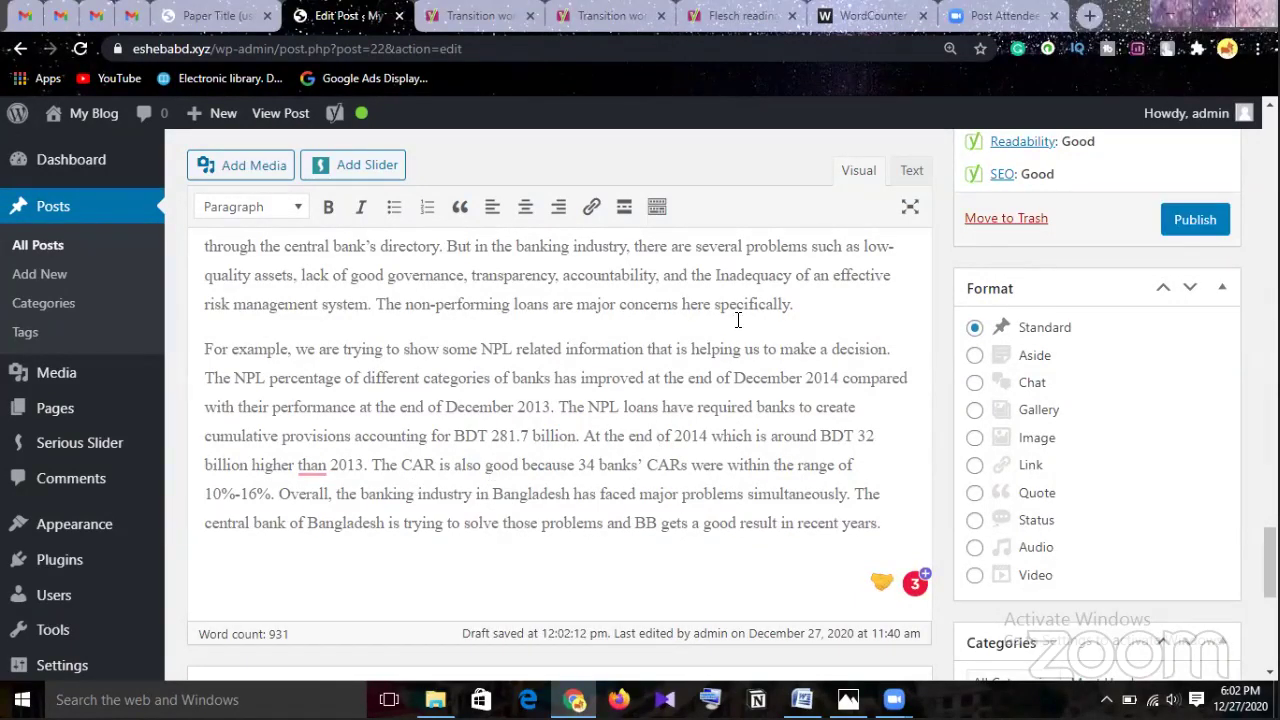
pyautogui.scroll(5, 738, 320)
pyautogui.scroll(2, 738, 320)
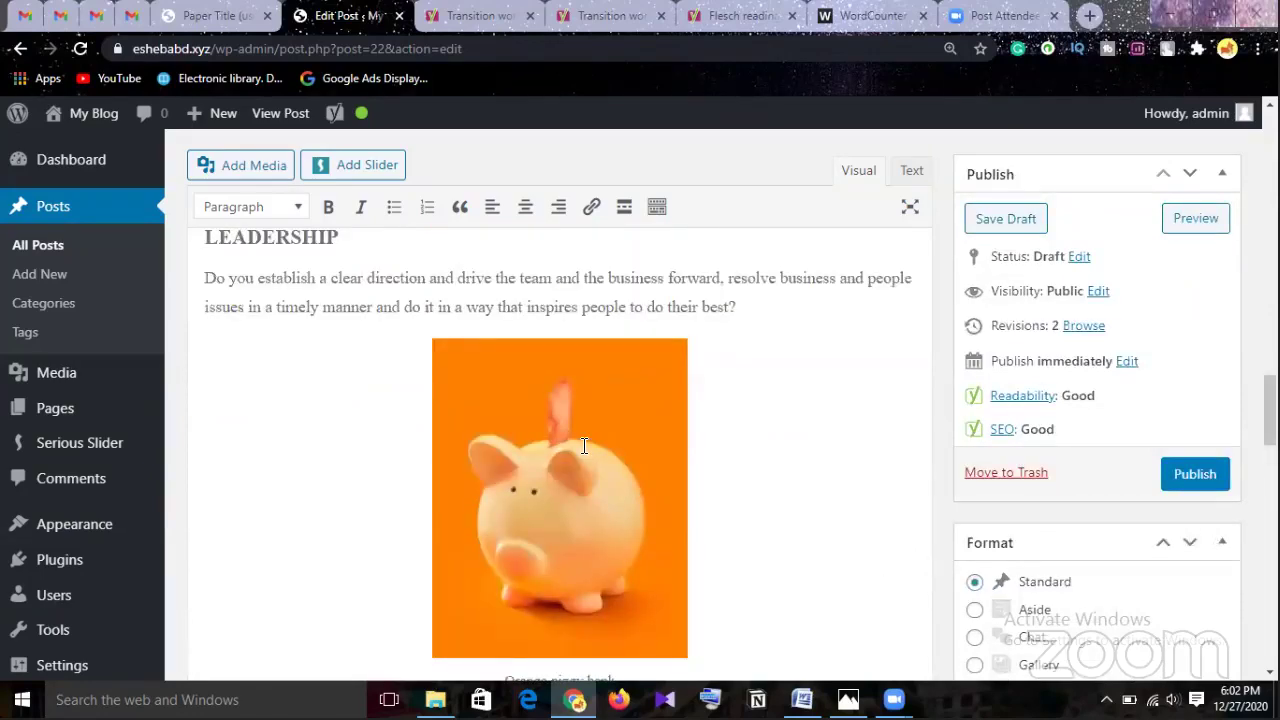
pyautogui.scroll(5, 585, 452)
pyautogui.scroll(2, 585, 452)
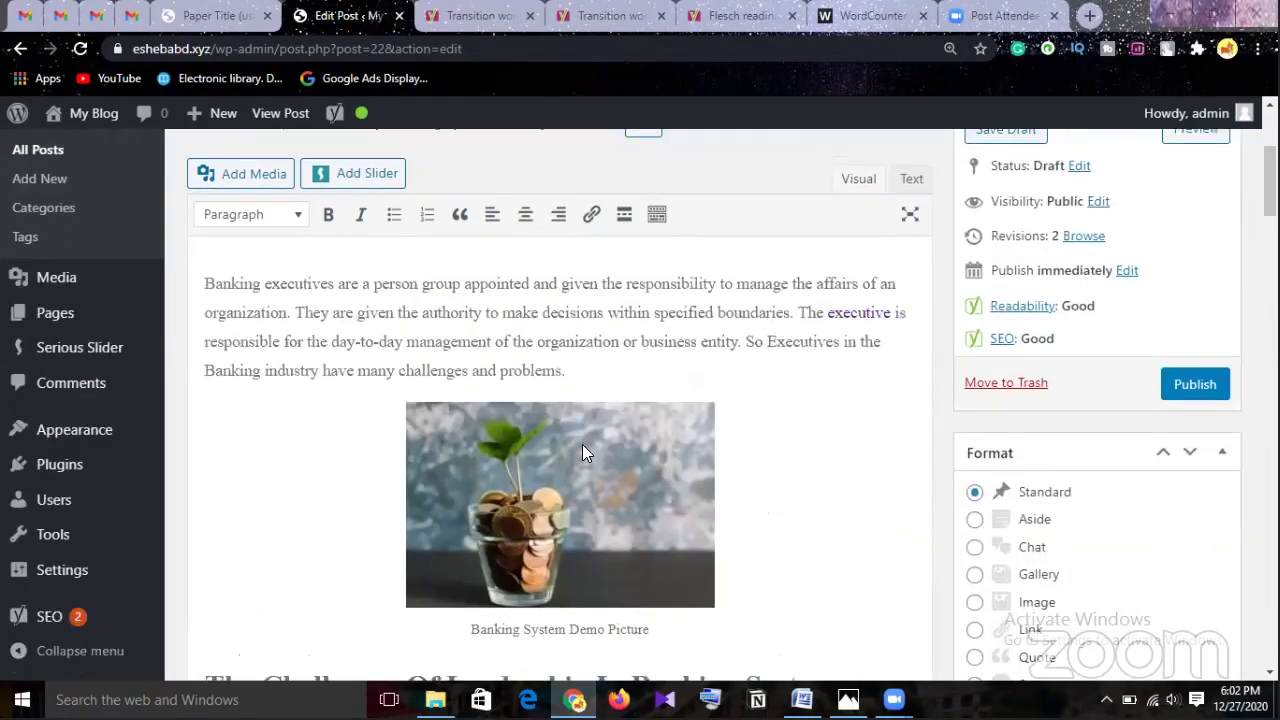
pyautogui.scroll(-1, 580, 452)
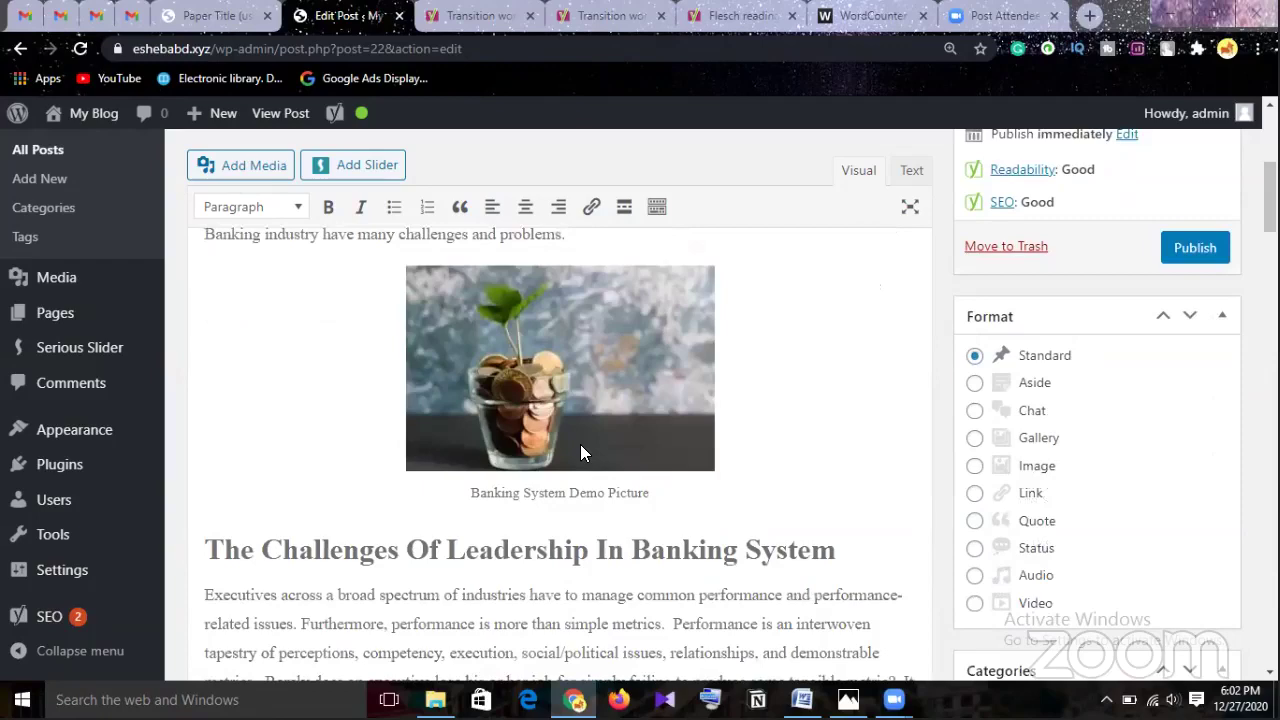
pyautogui.scroll(-2, 581, 447)
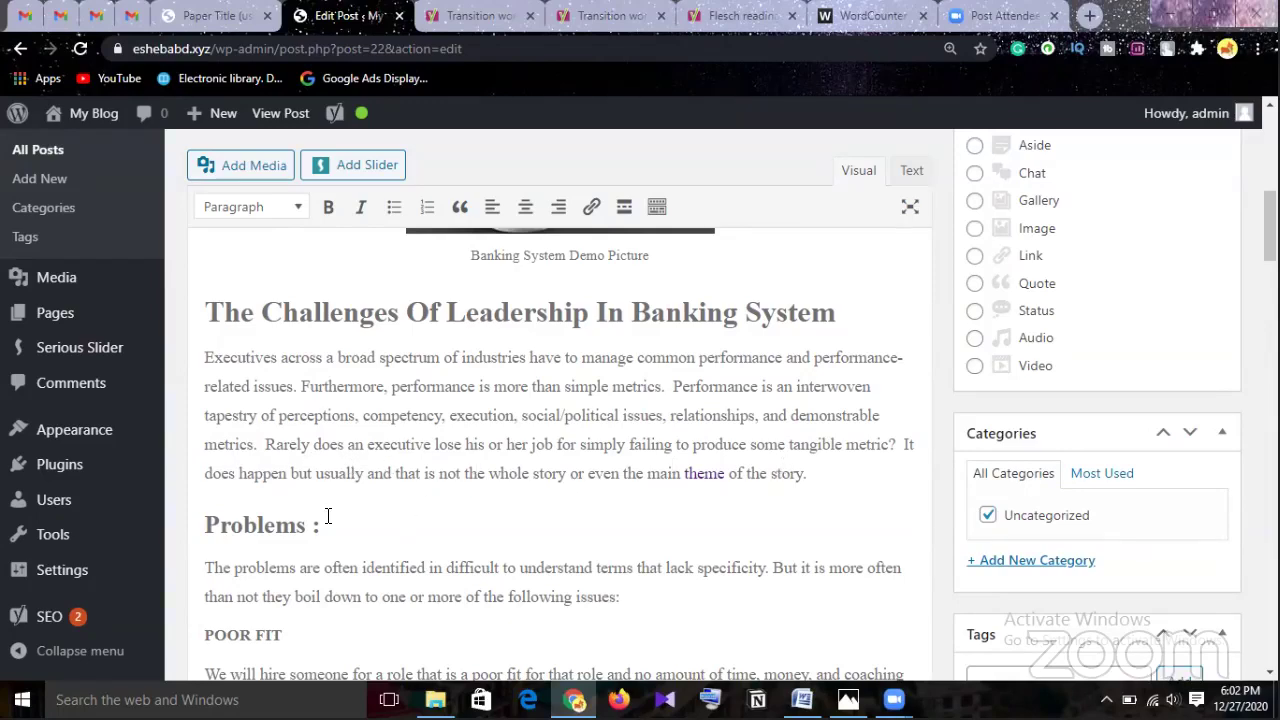
pyautogui.scroll(-1, 437, 500)
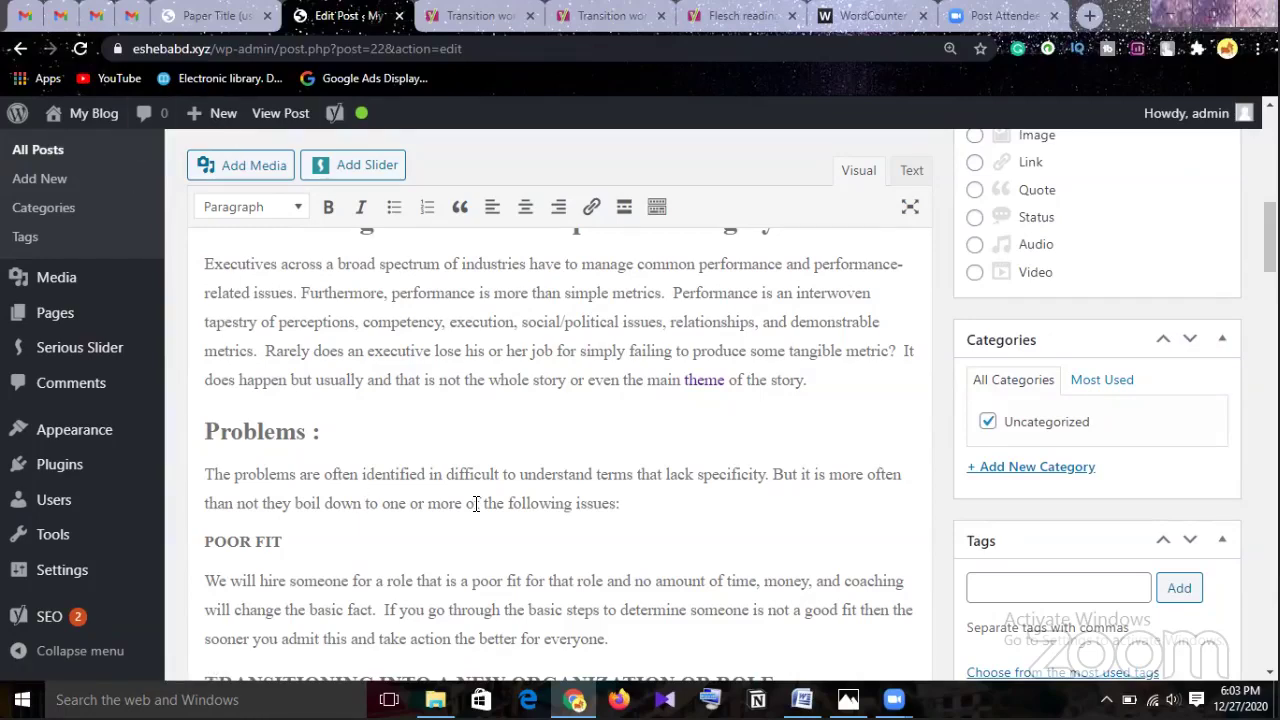
pyautogui.scroll(-1, 476, 503)
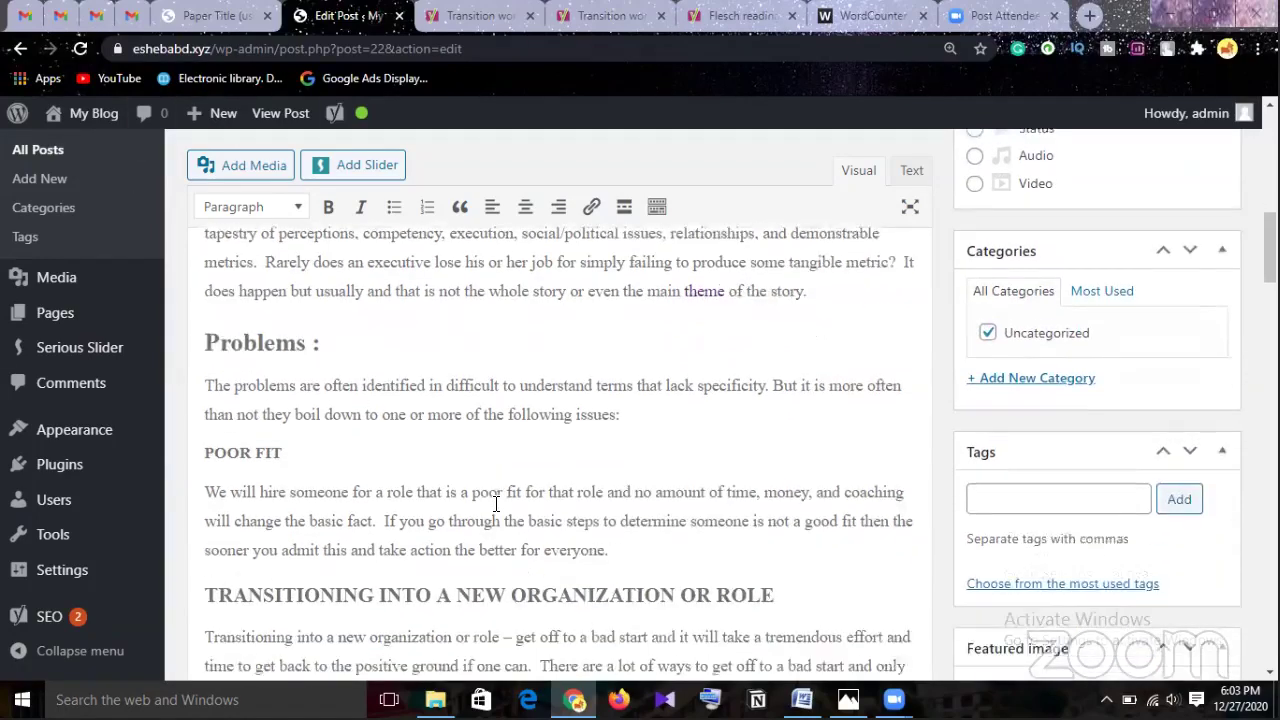
pyautogui.scroll(-1, 430, 512)
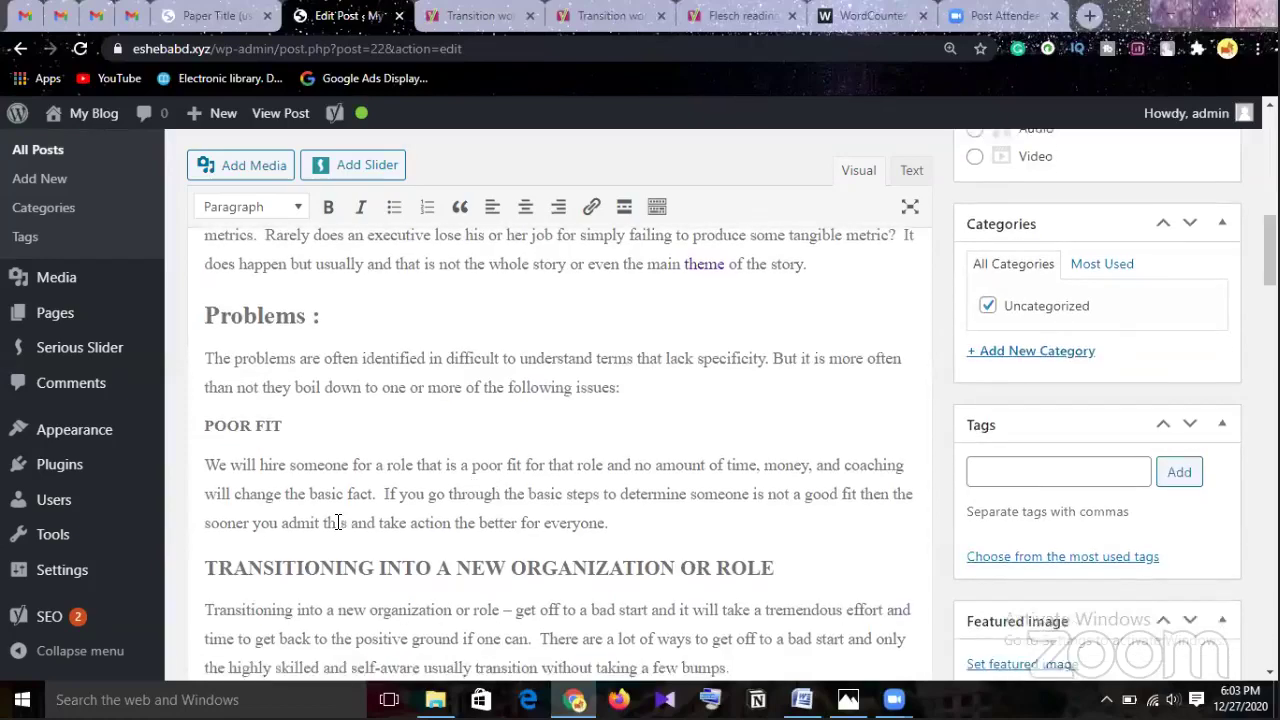
# In the Transitioning Into a New Organization or Role paragraph, remove the extra spaces between "role" and "will" and before "There are"
pyautogui.scroll(-2, 500, 368)
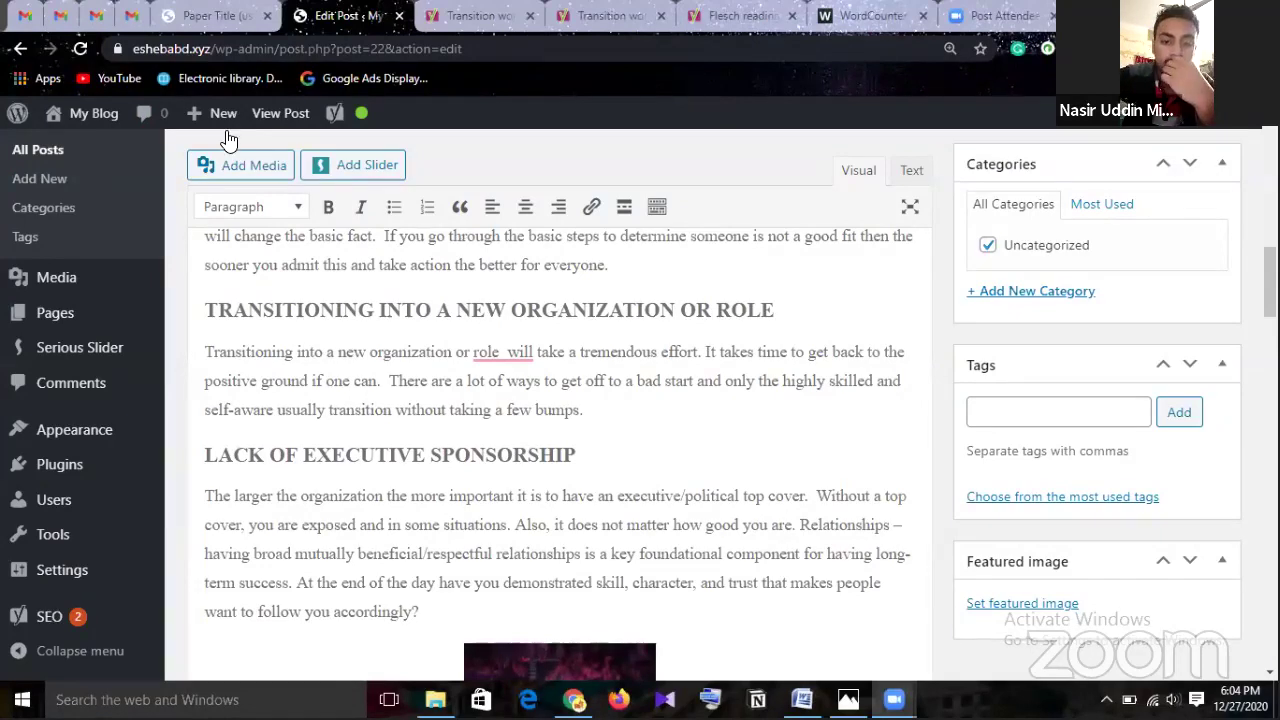
pyautogui.moveTo(228, 132)
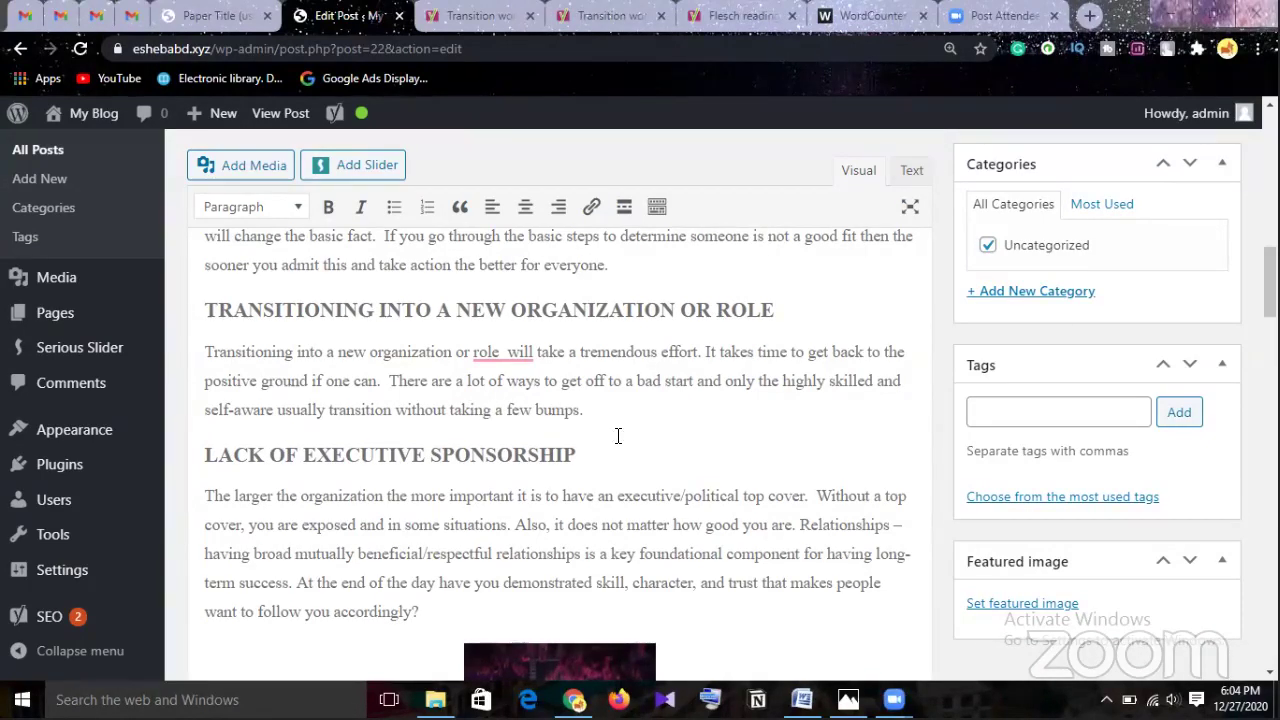
pyautogui.moveTo(533, 362)
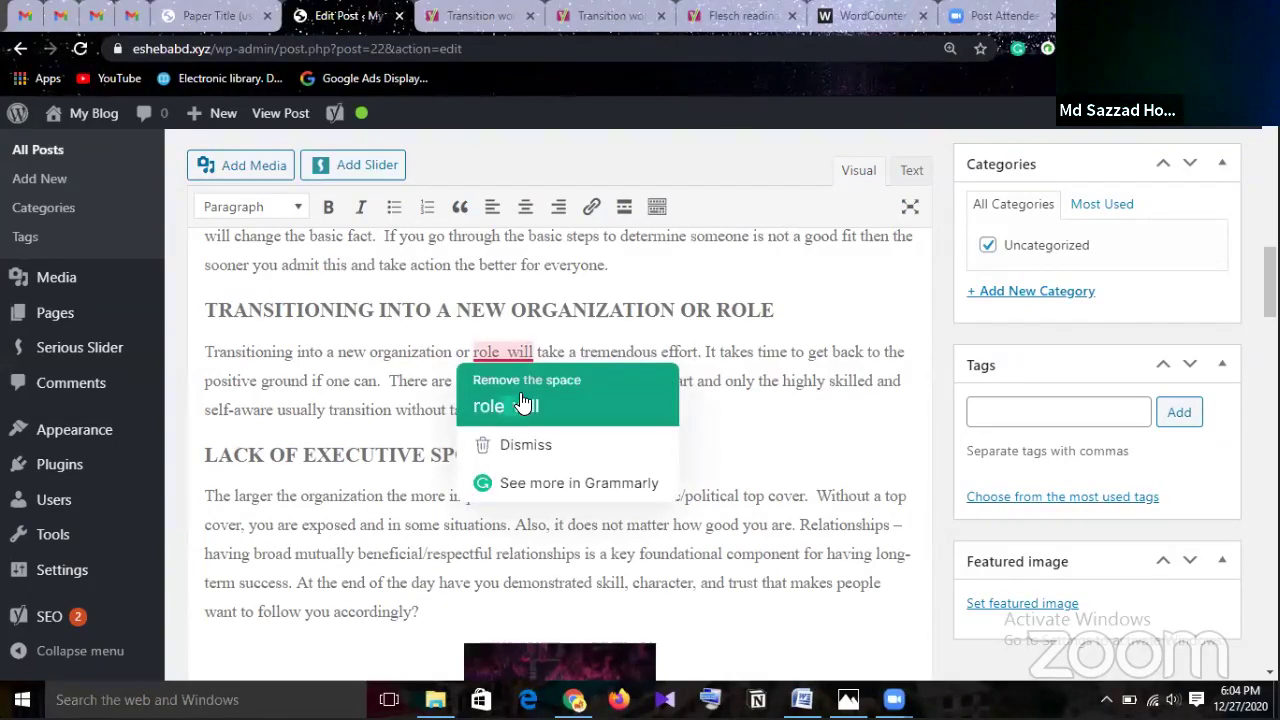
pyautogui.click(522, 404)
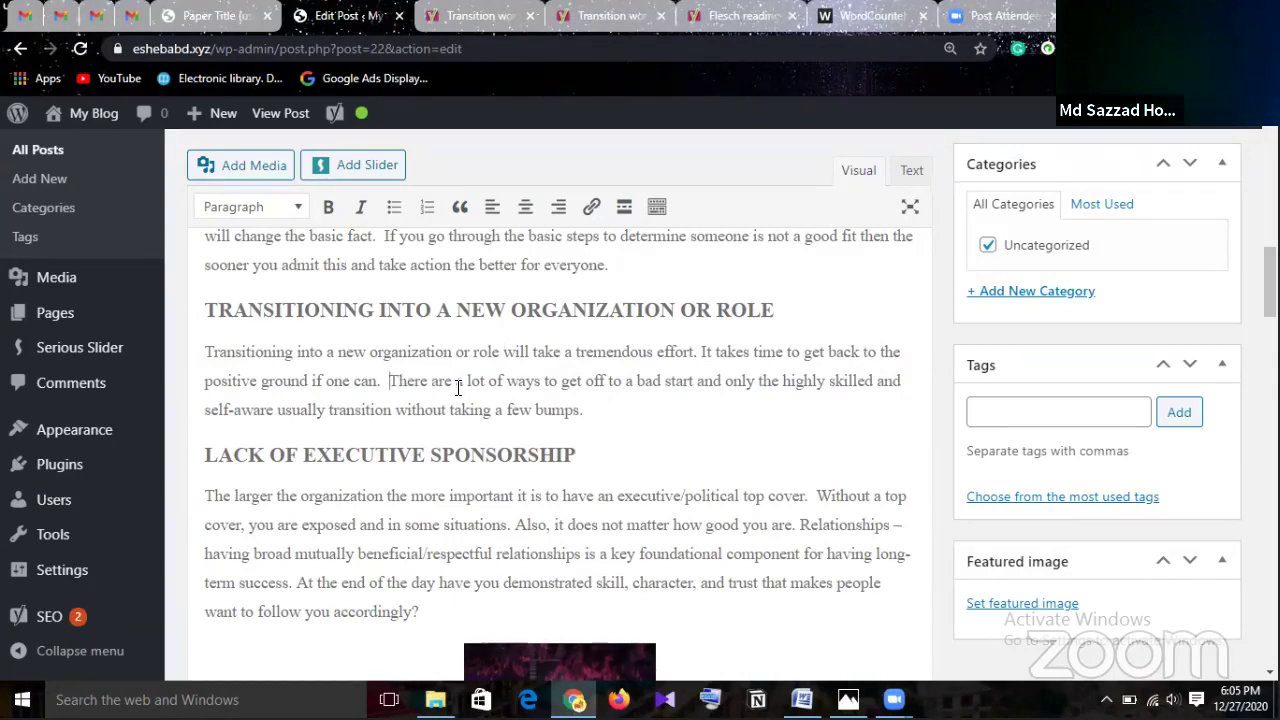
pyautogui.press('BackSpace')
pyautogui.press('BackSpace')
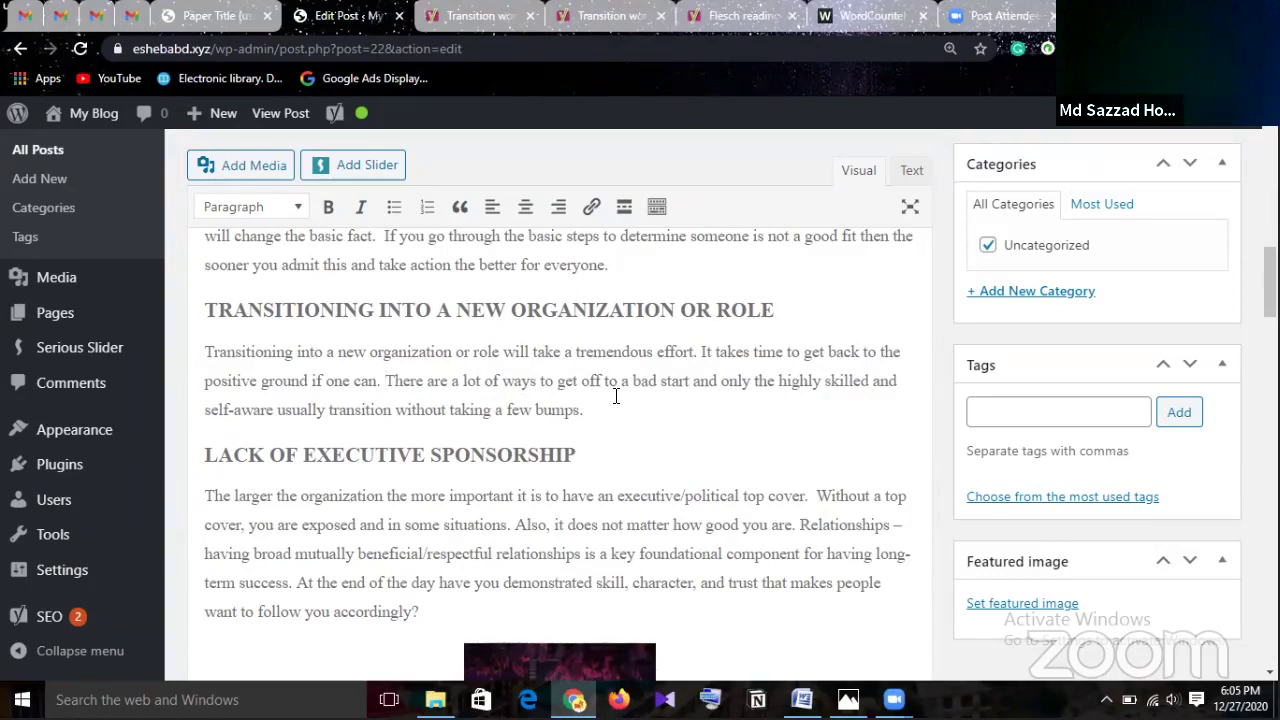
# Split the paragraph's last sentence after "bad start" by replacing "and" with a period and capitalizing "Only"
pyautogui.click(732, 380)
pyautogui.press('BackSpace')
pyautogui.press('BackSpace')
pyautogui.press('BackSpace')
pyautogui.press('BackSpace')
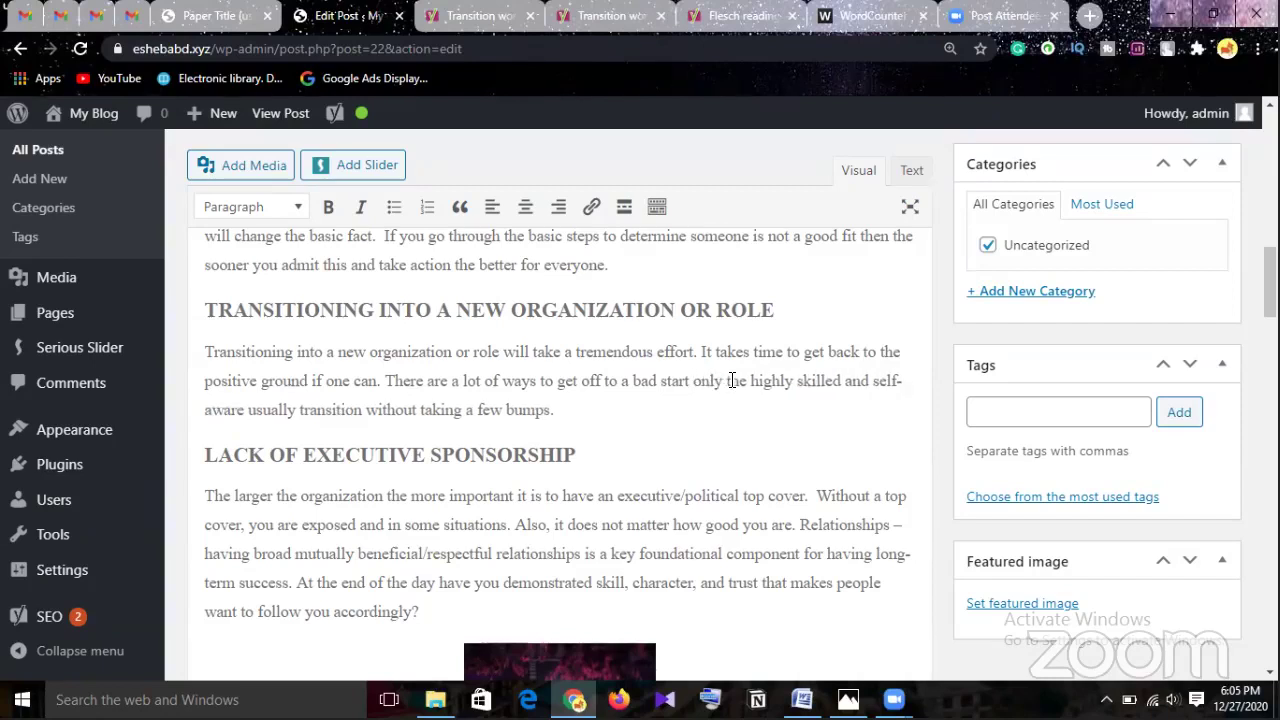
pyautogui.press('BackSpace')
pyautogui.write('.')
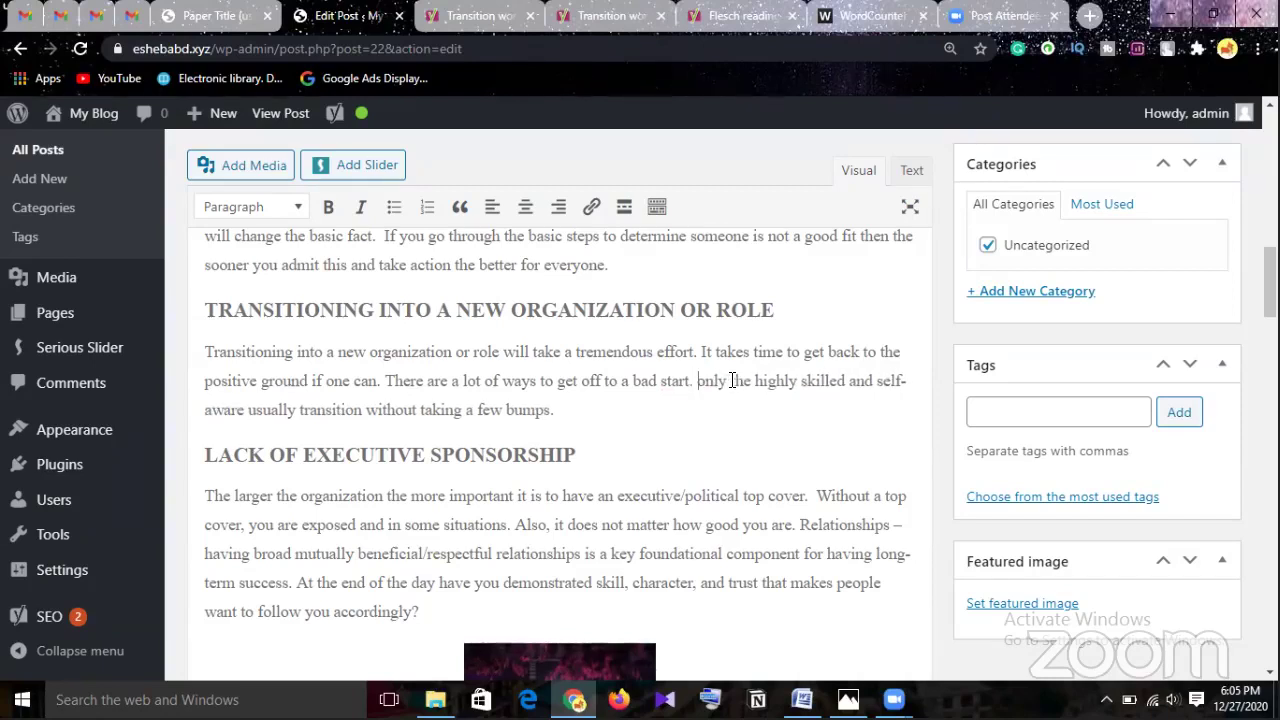
pyautogui.hotkey('shift', 'Right')
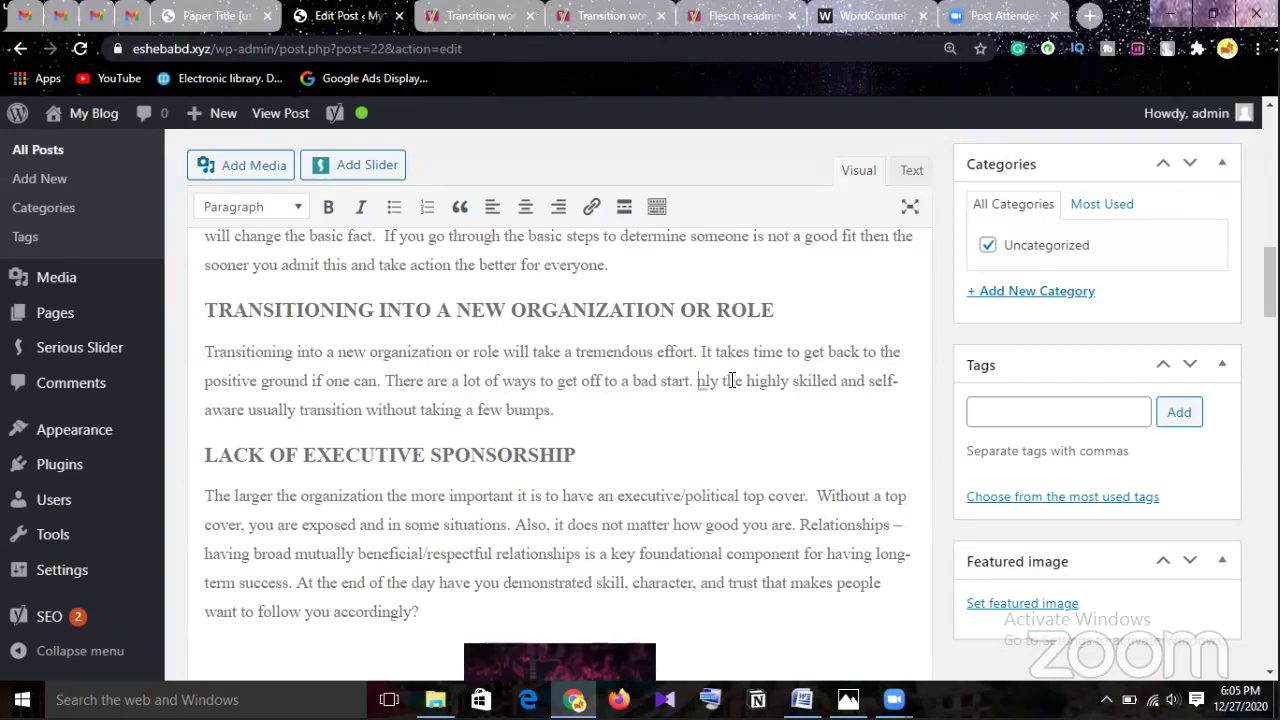
pyautogui.write('O')
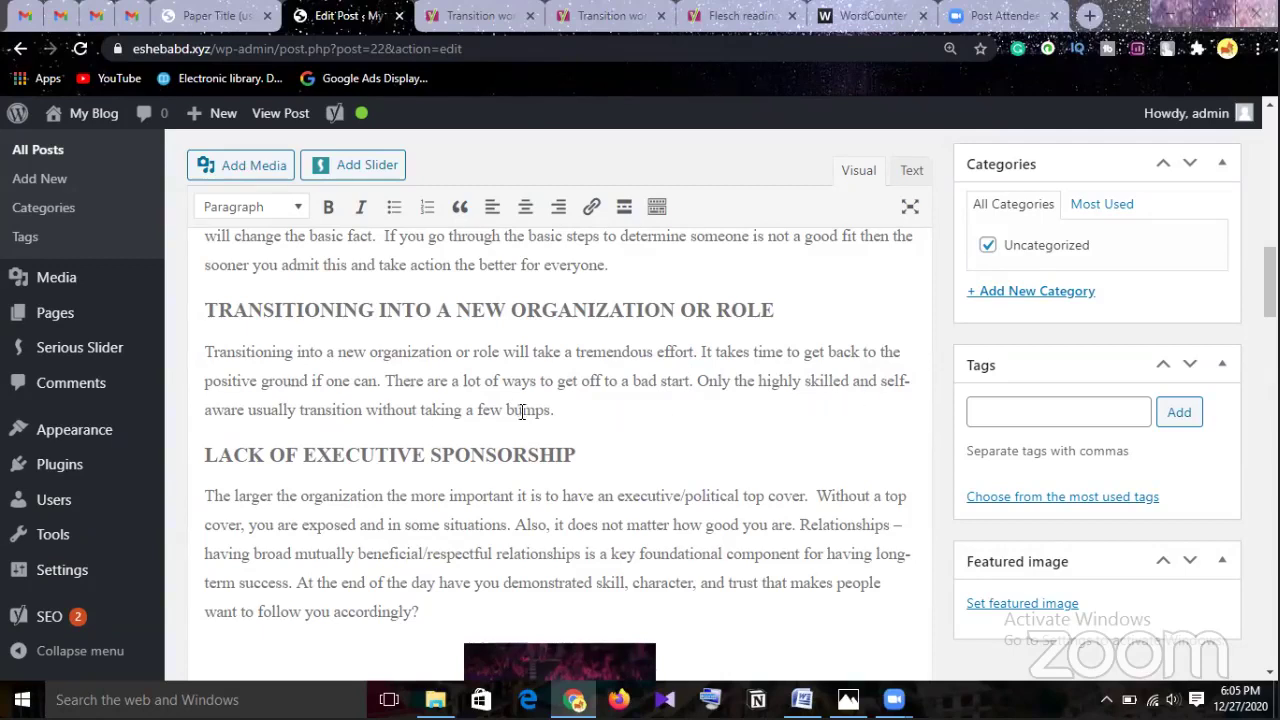
# Check the Yoast readability results below the post and save the edited post as a draft
pyautogui.scroll(-1, 410, 444)
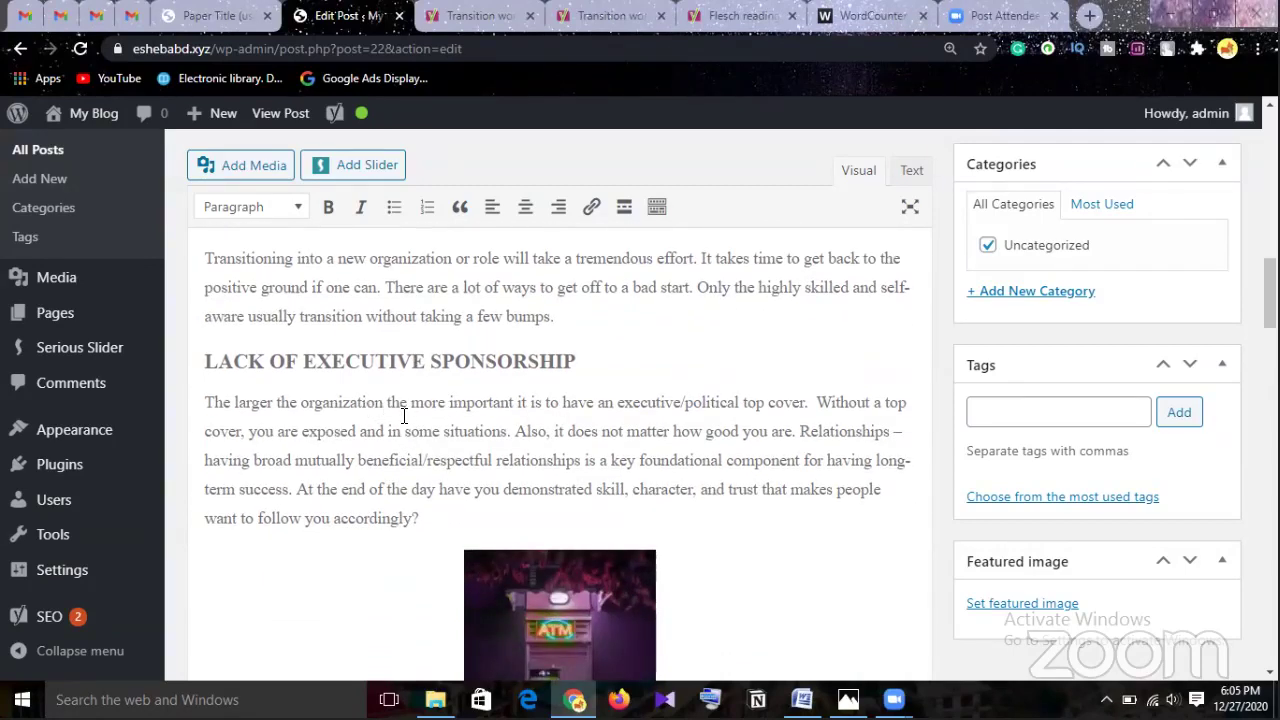
pyautogui.scroll(-7, 585, 518)
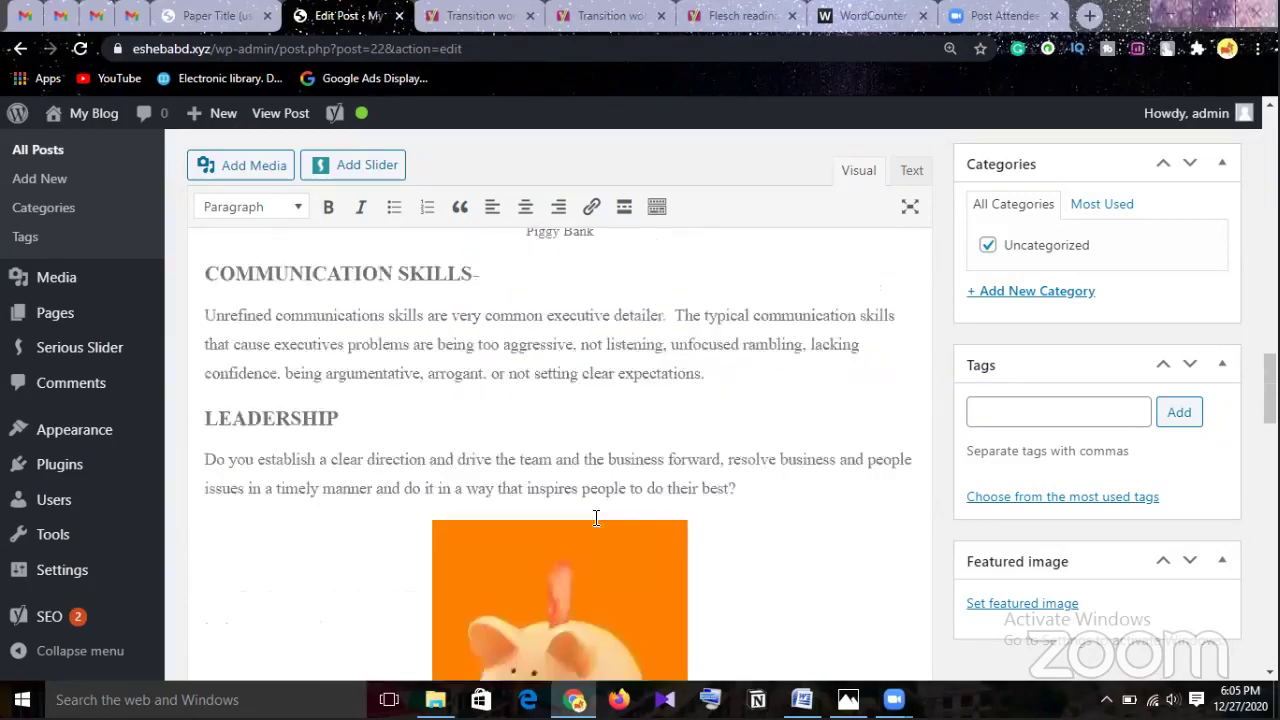
pyautogui.scroll(-20, 596, 518)
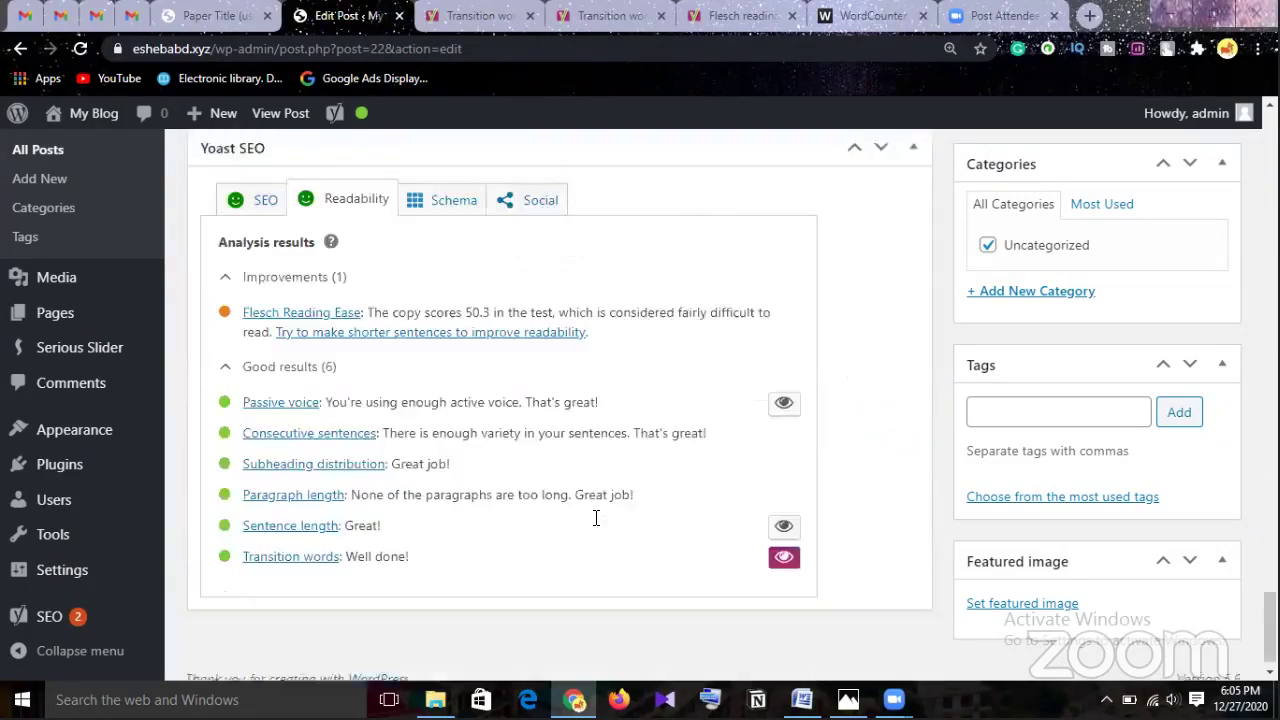
pyautogui.scroll(-1, 596, 518)
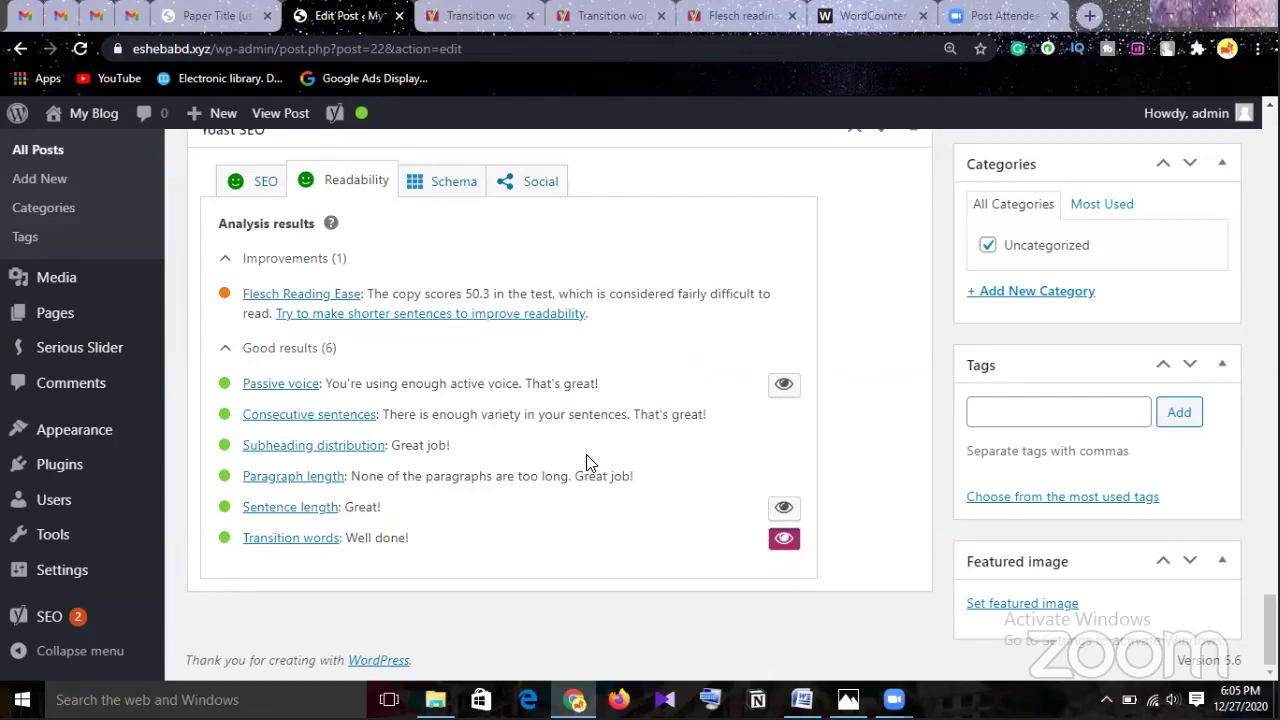
pyautogui.scroll(3, 584, 456)
pyautogui.scroll(15, 584, 456)
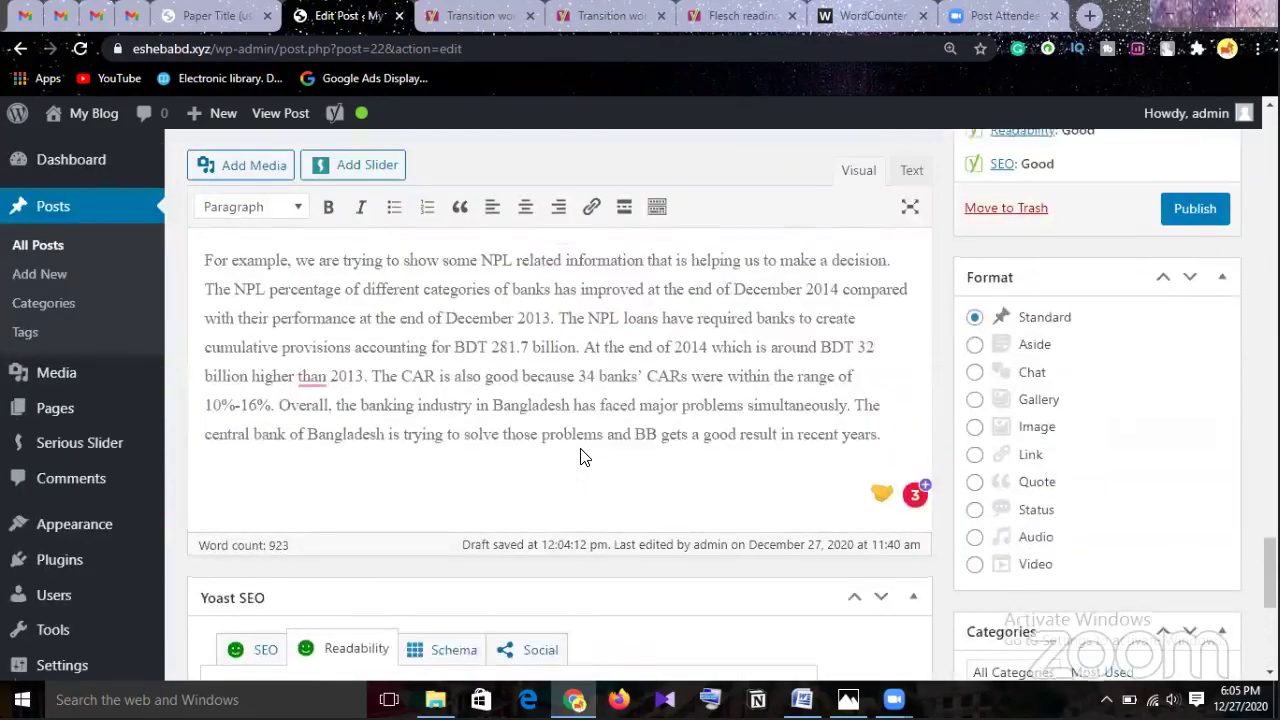
pyautogui.scroll(2, 955, 317)
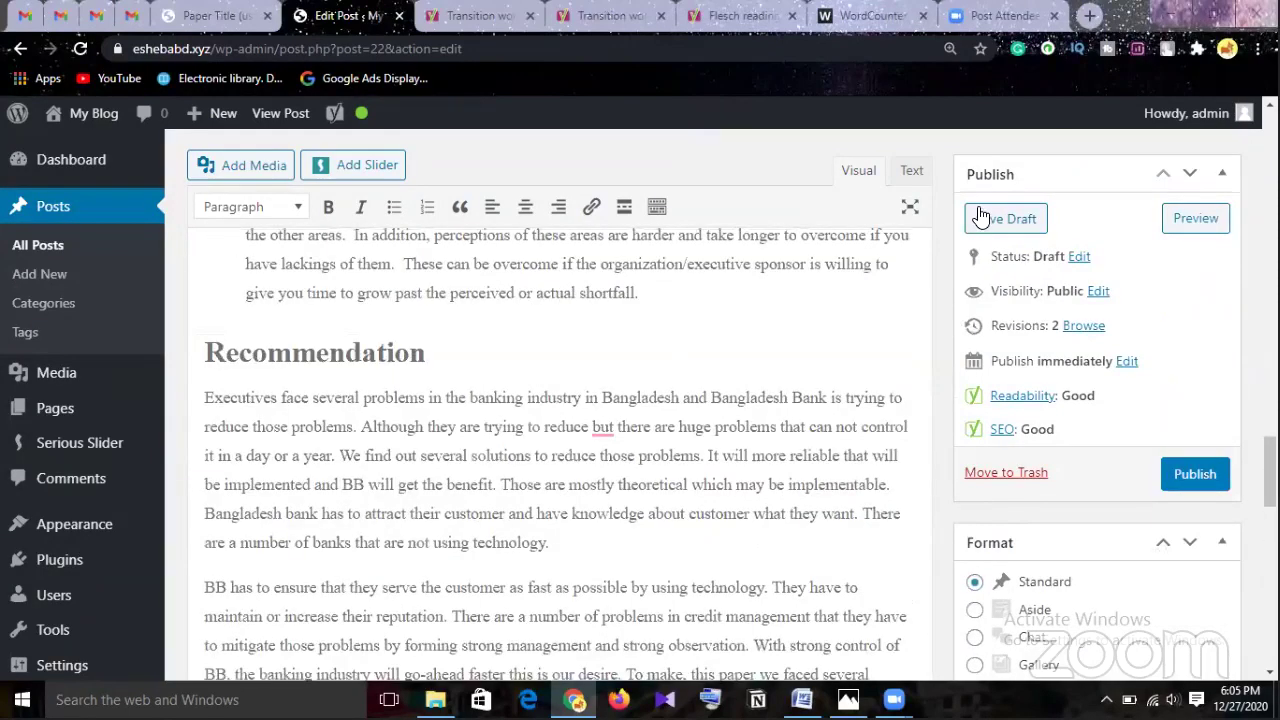
pyautogui.click(1006, 218)
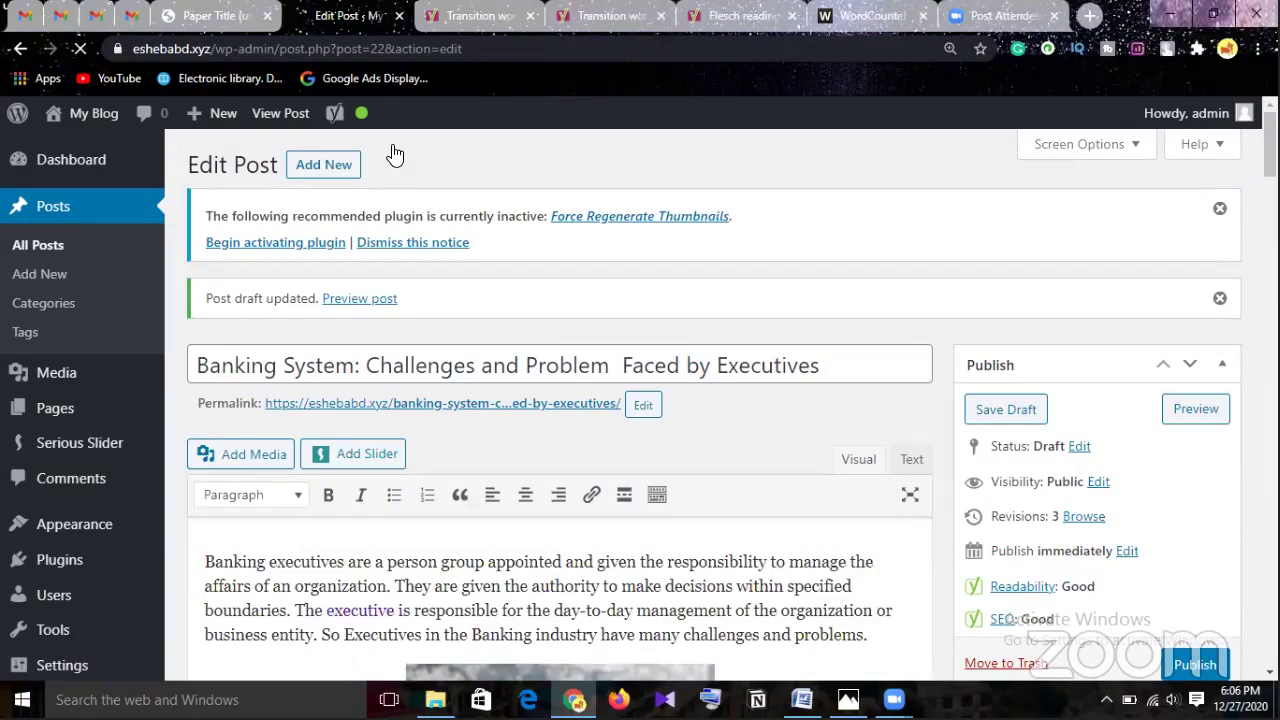
# Review the saved post from its introduction through the Conclusion and on to the Yoast SEO title, slug and meta description
pyautogui.scroll(-2, 669, 410)
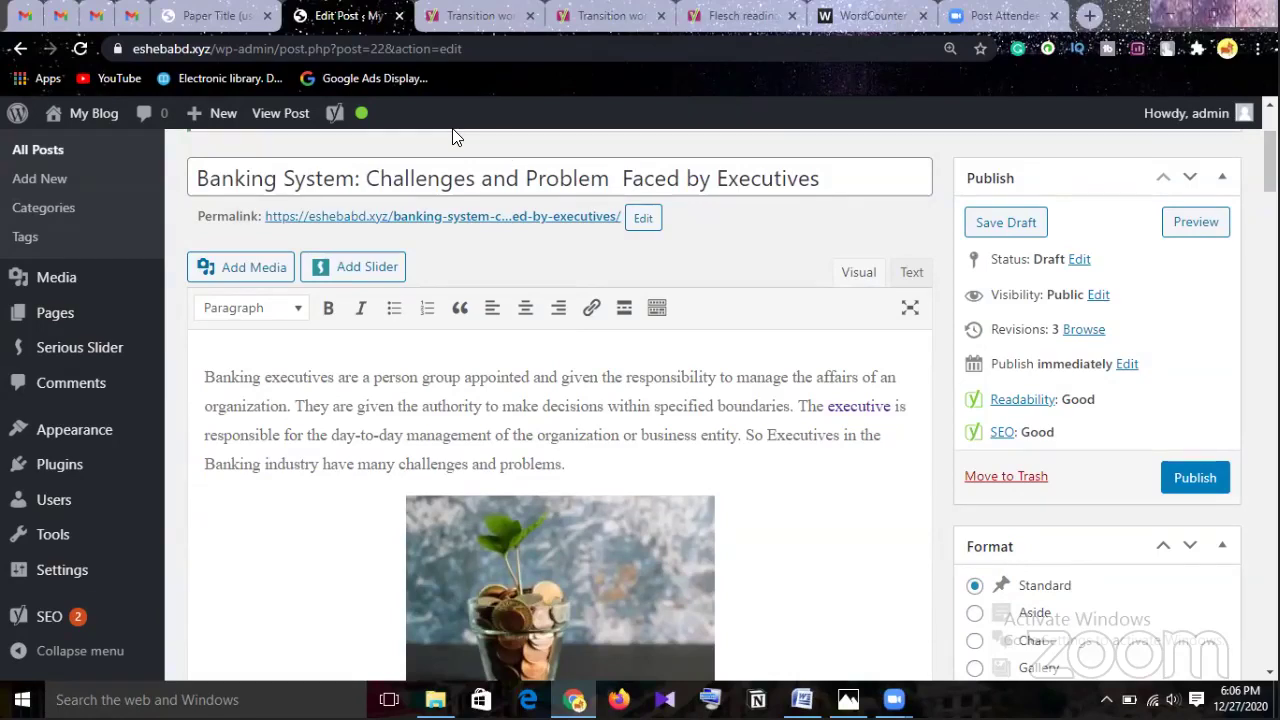
pyautogui.click(611, 449)
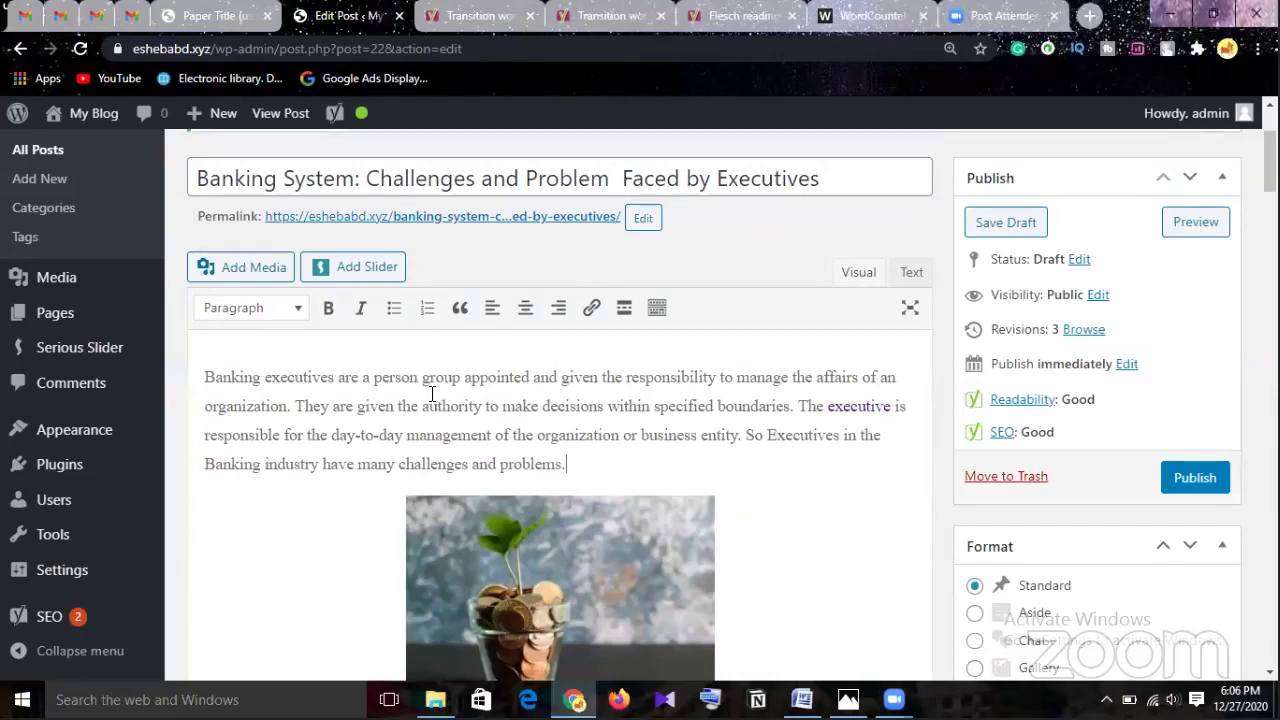
pyautogui.scroll(-4, 456, 404)
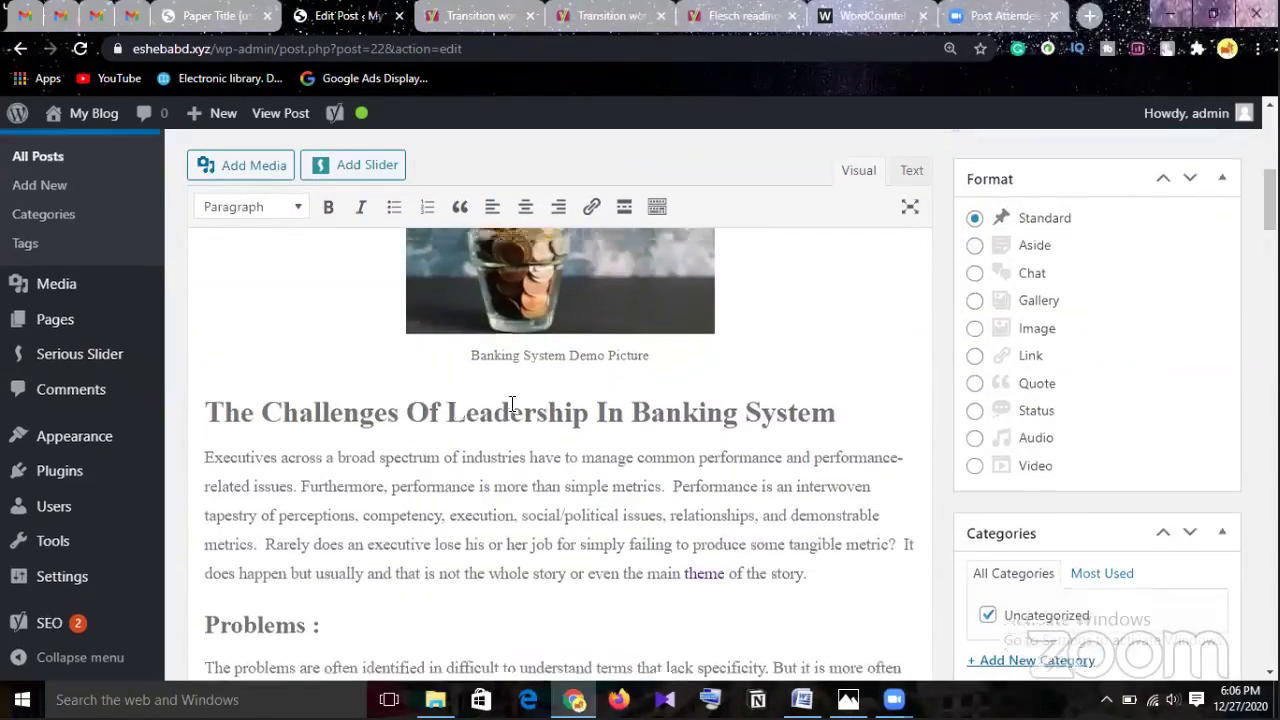
pyautogui.scroll(2, 514, 406)
pyautogui.scroll(-10, 516, 404)
pyautogui.scroll(-9, 516, 404)
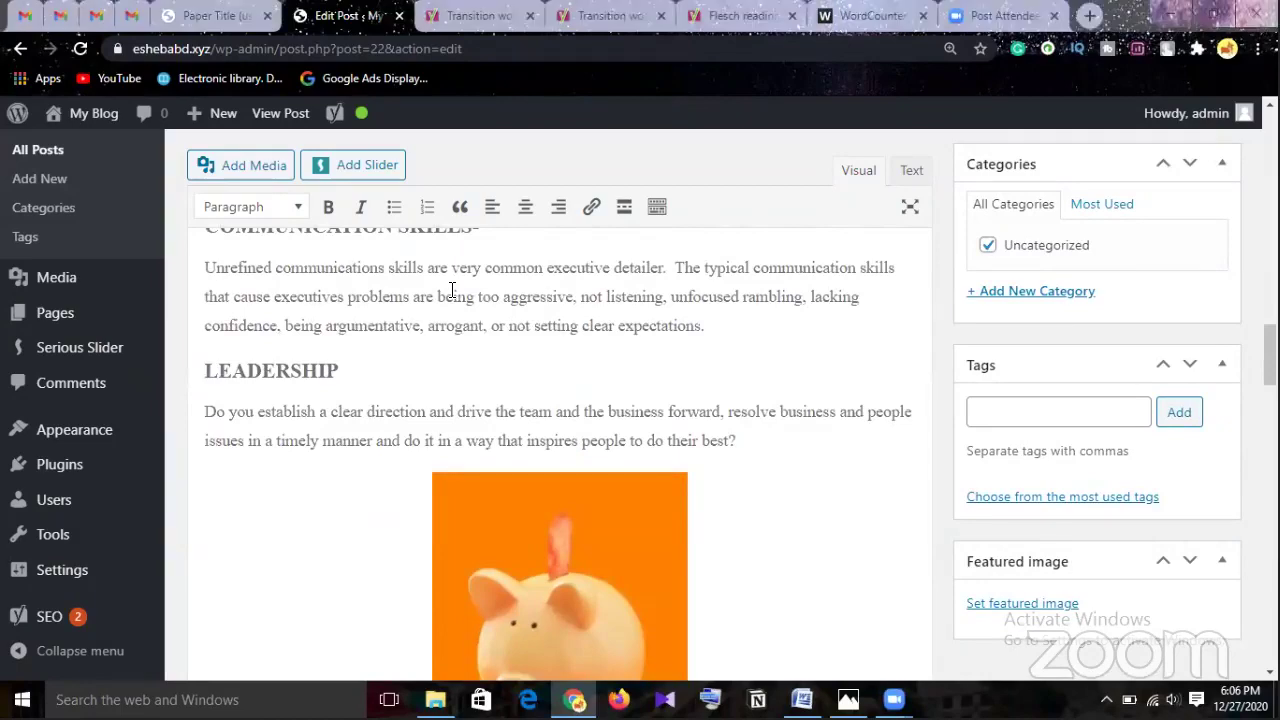
pyautogui.scroll(6, 700, 308)
pyautogui.scroll(3, 720, 316)
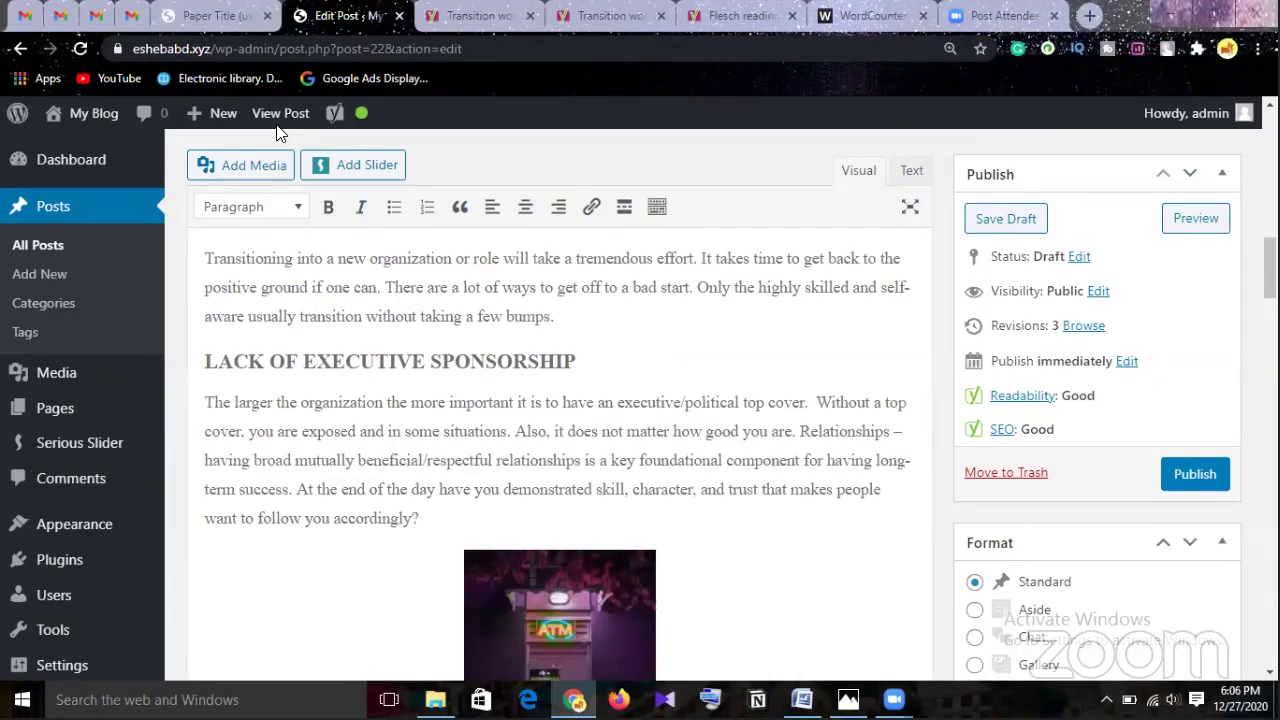
pyautogui.scroll(-4, 524, 284)
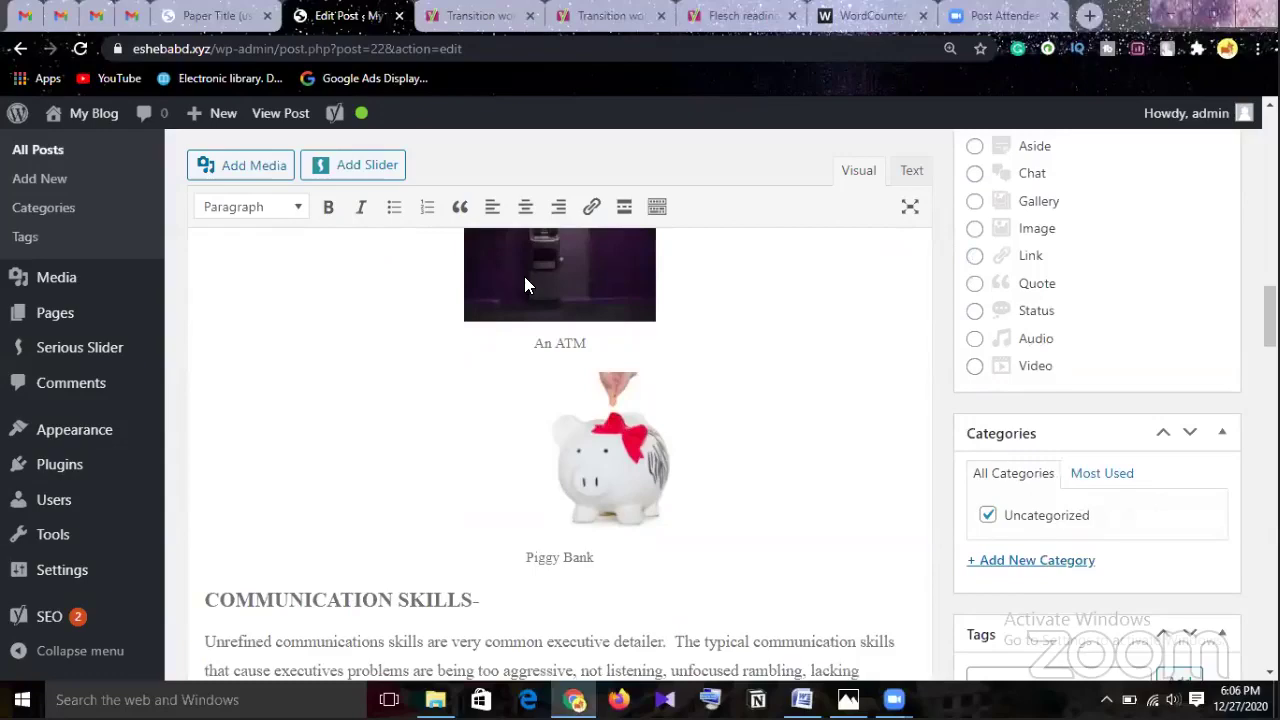
pyautogui.scroll(-15, 558, 243)
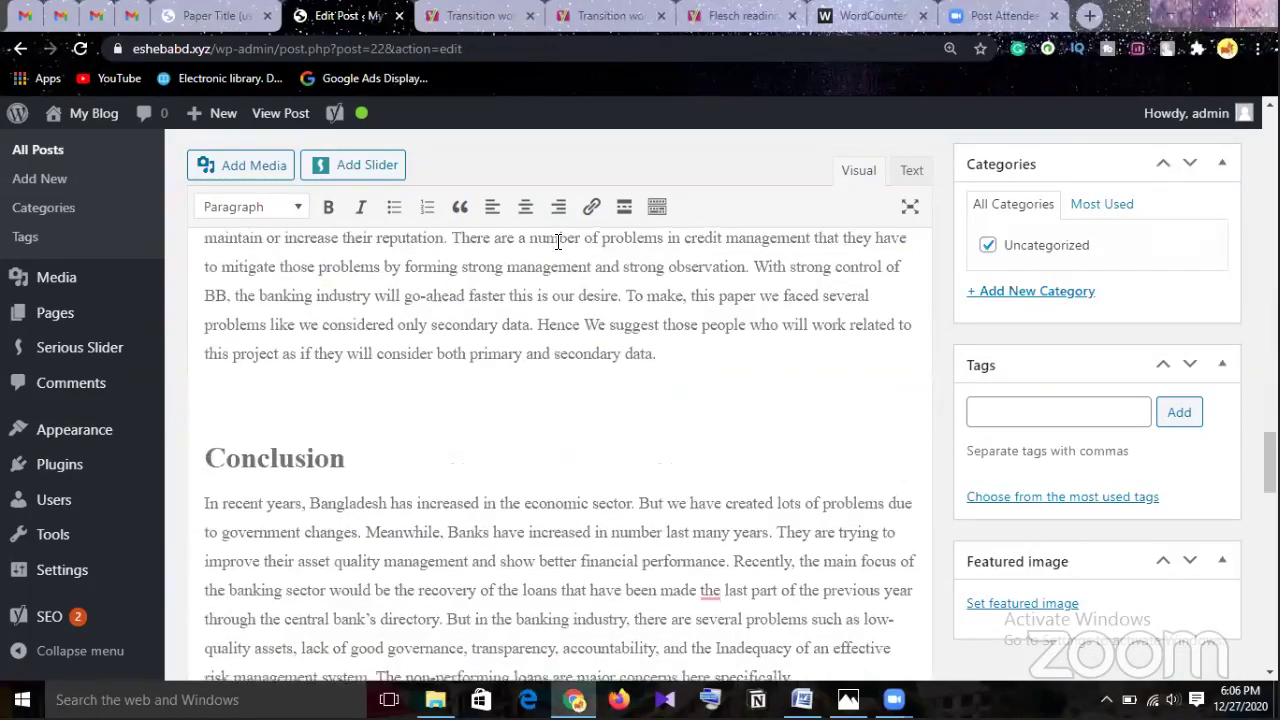
pyautogui.scroll(-10, 512, 248)
pyautogui.scroll(-6, 506, 259)
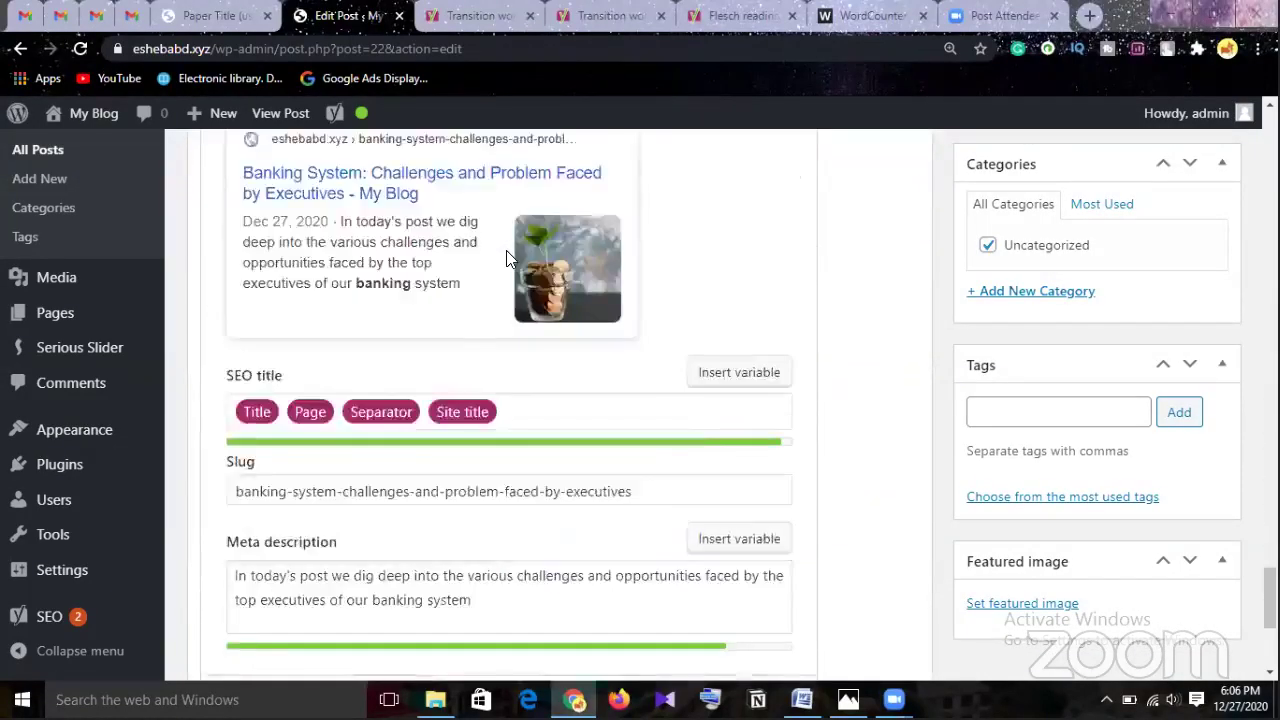